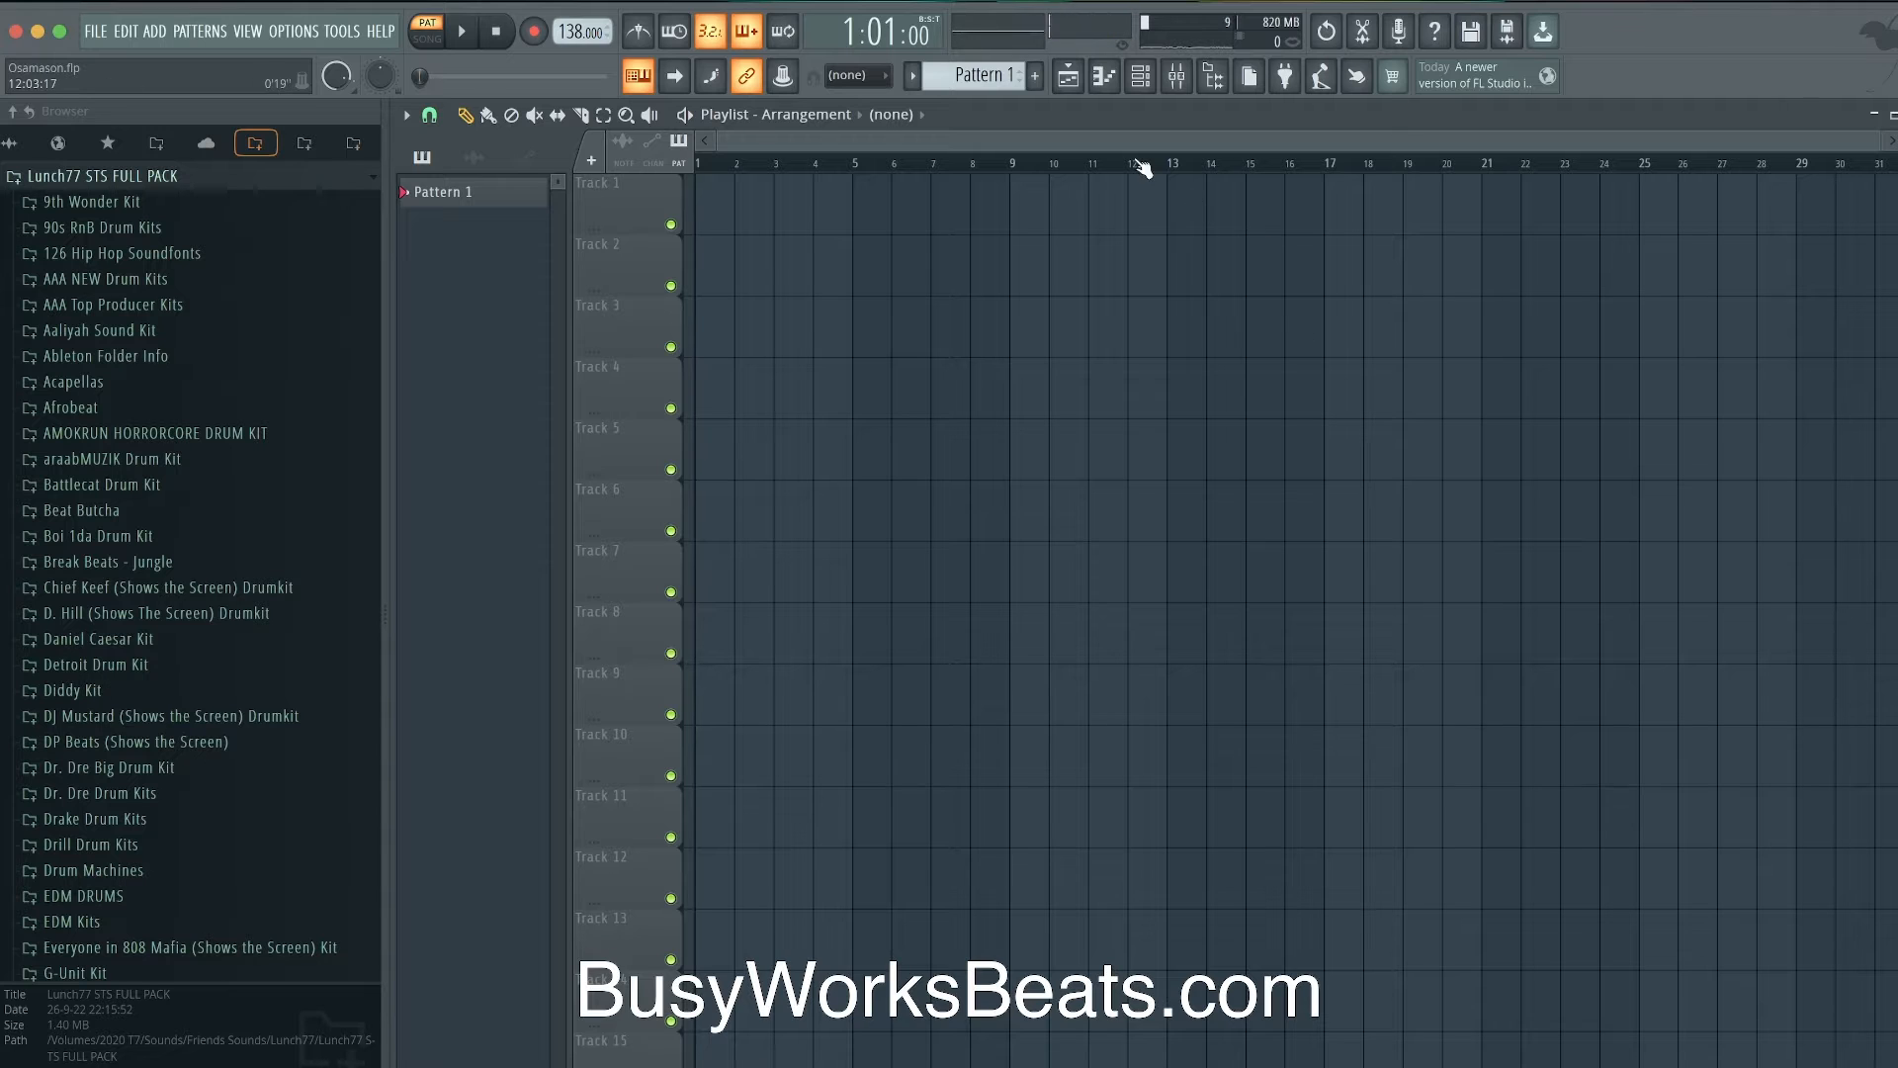
# - Show the Channel rack and place Chant [Trap-a-Holicz] hits on steps 5, 13, 21 and 29 of Pattern 1
pyautogui.click(1142, 77)
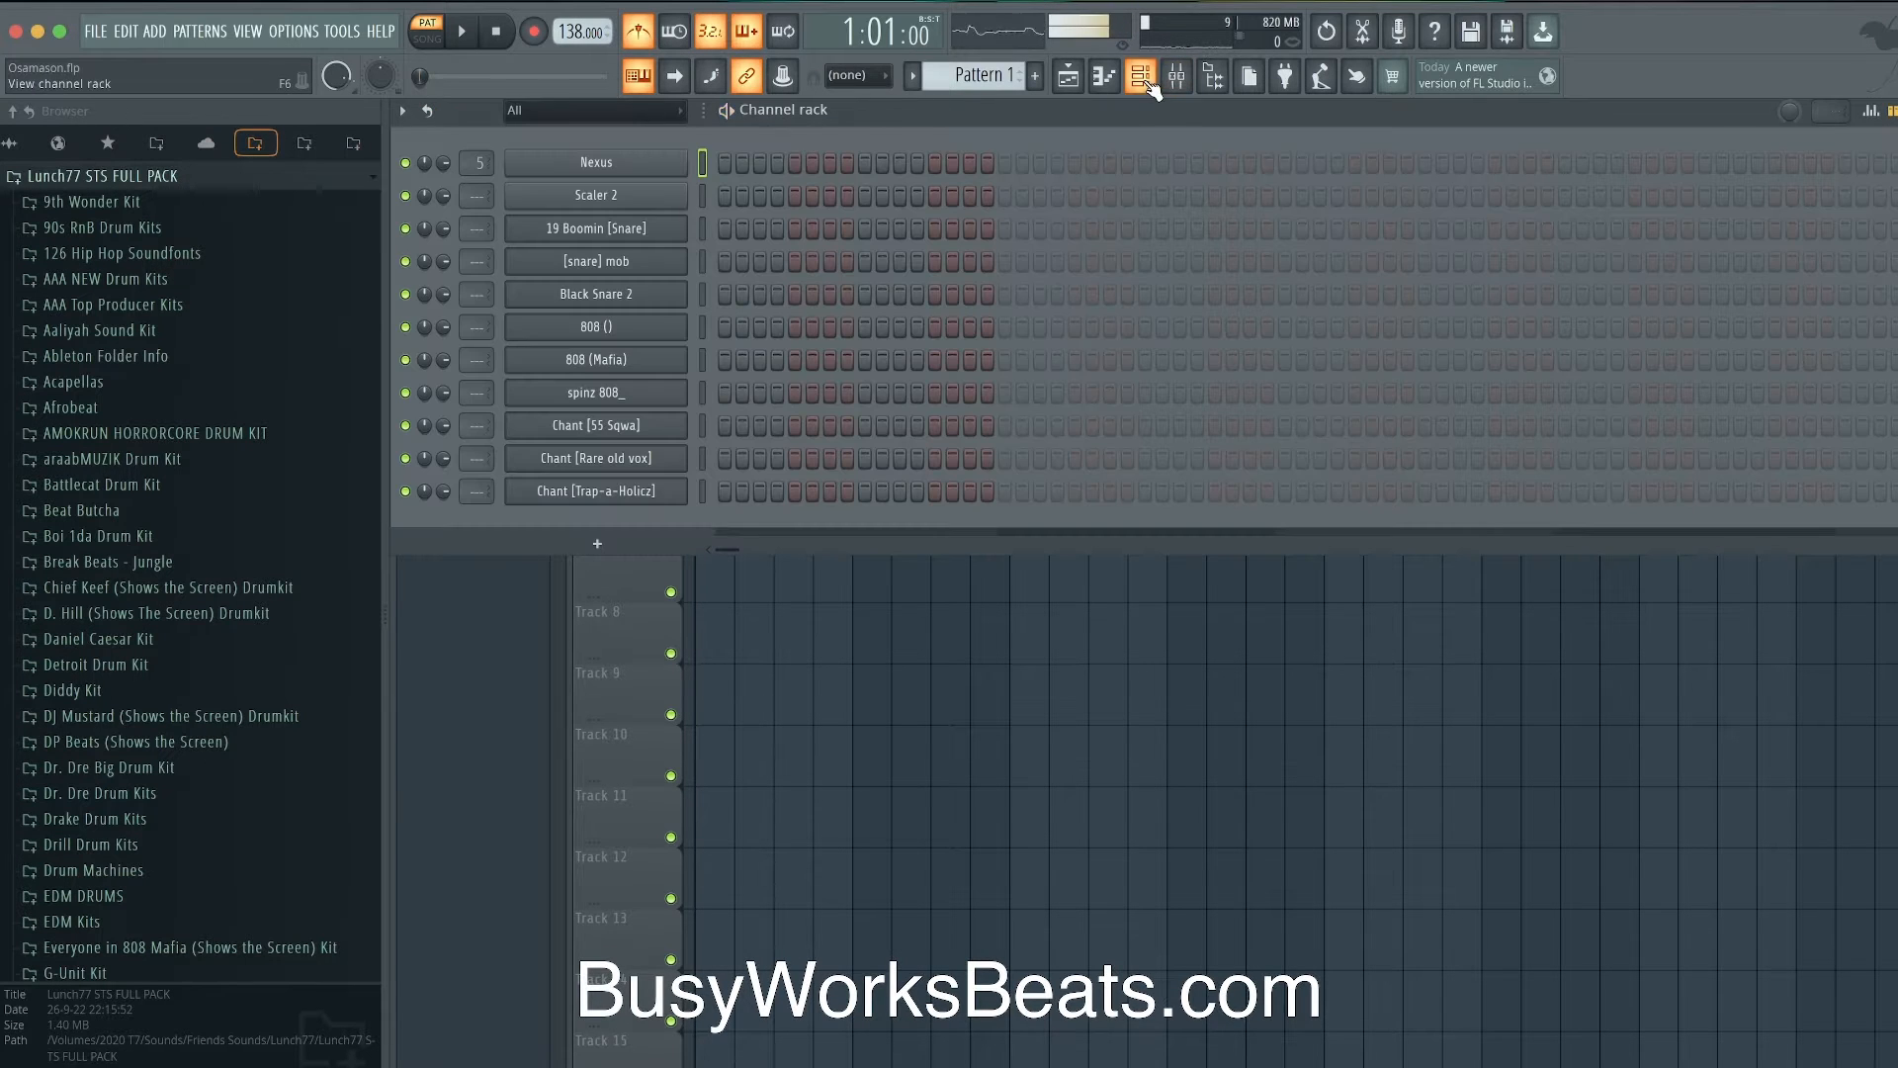
pyautogui.press('space')
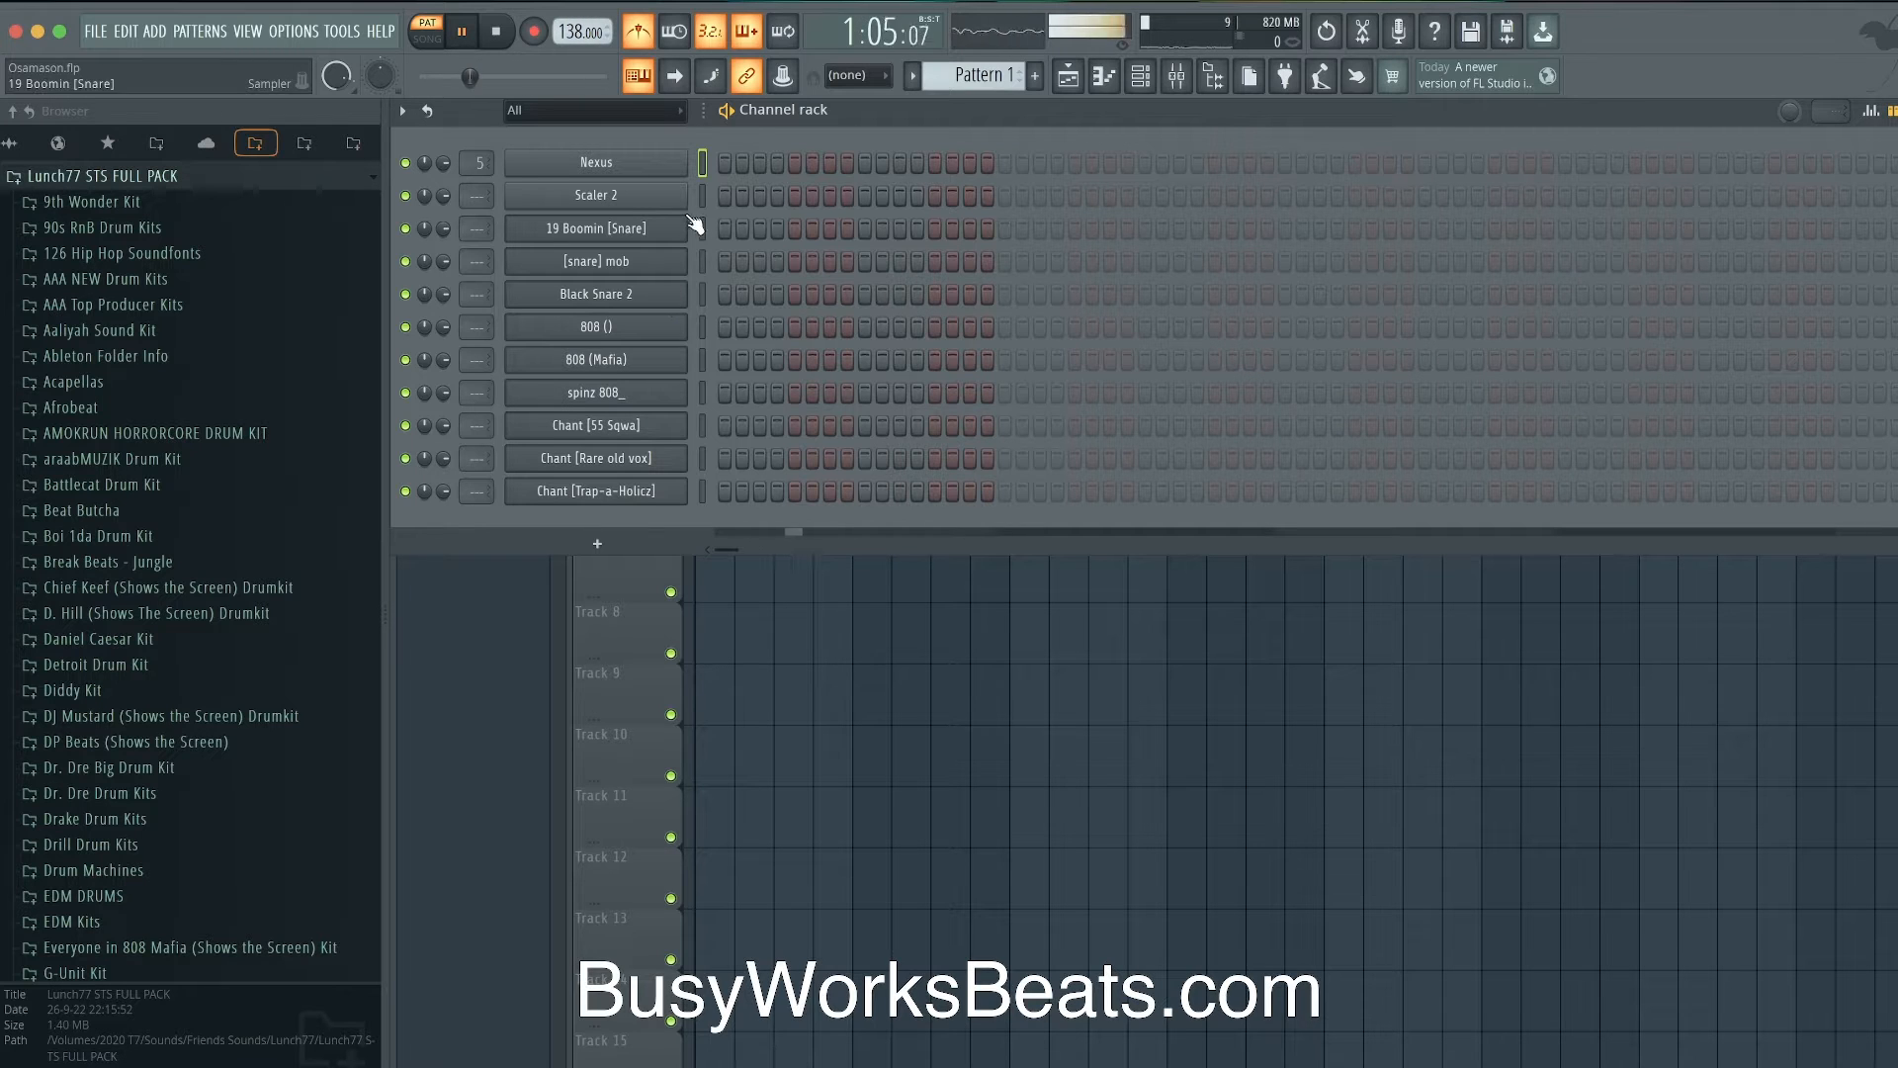
pyautogui.click(699, 492)
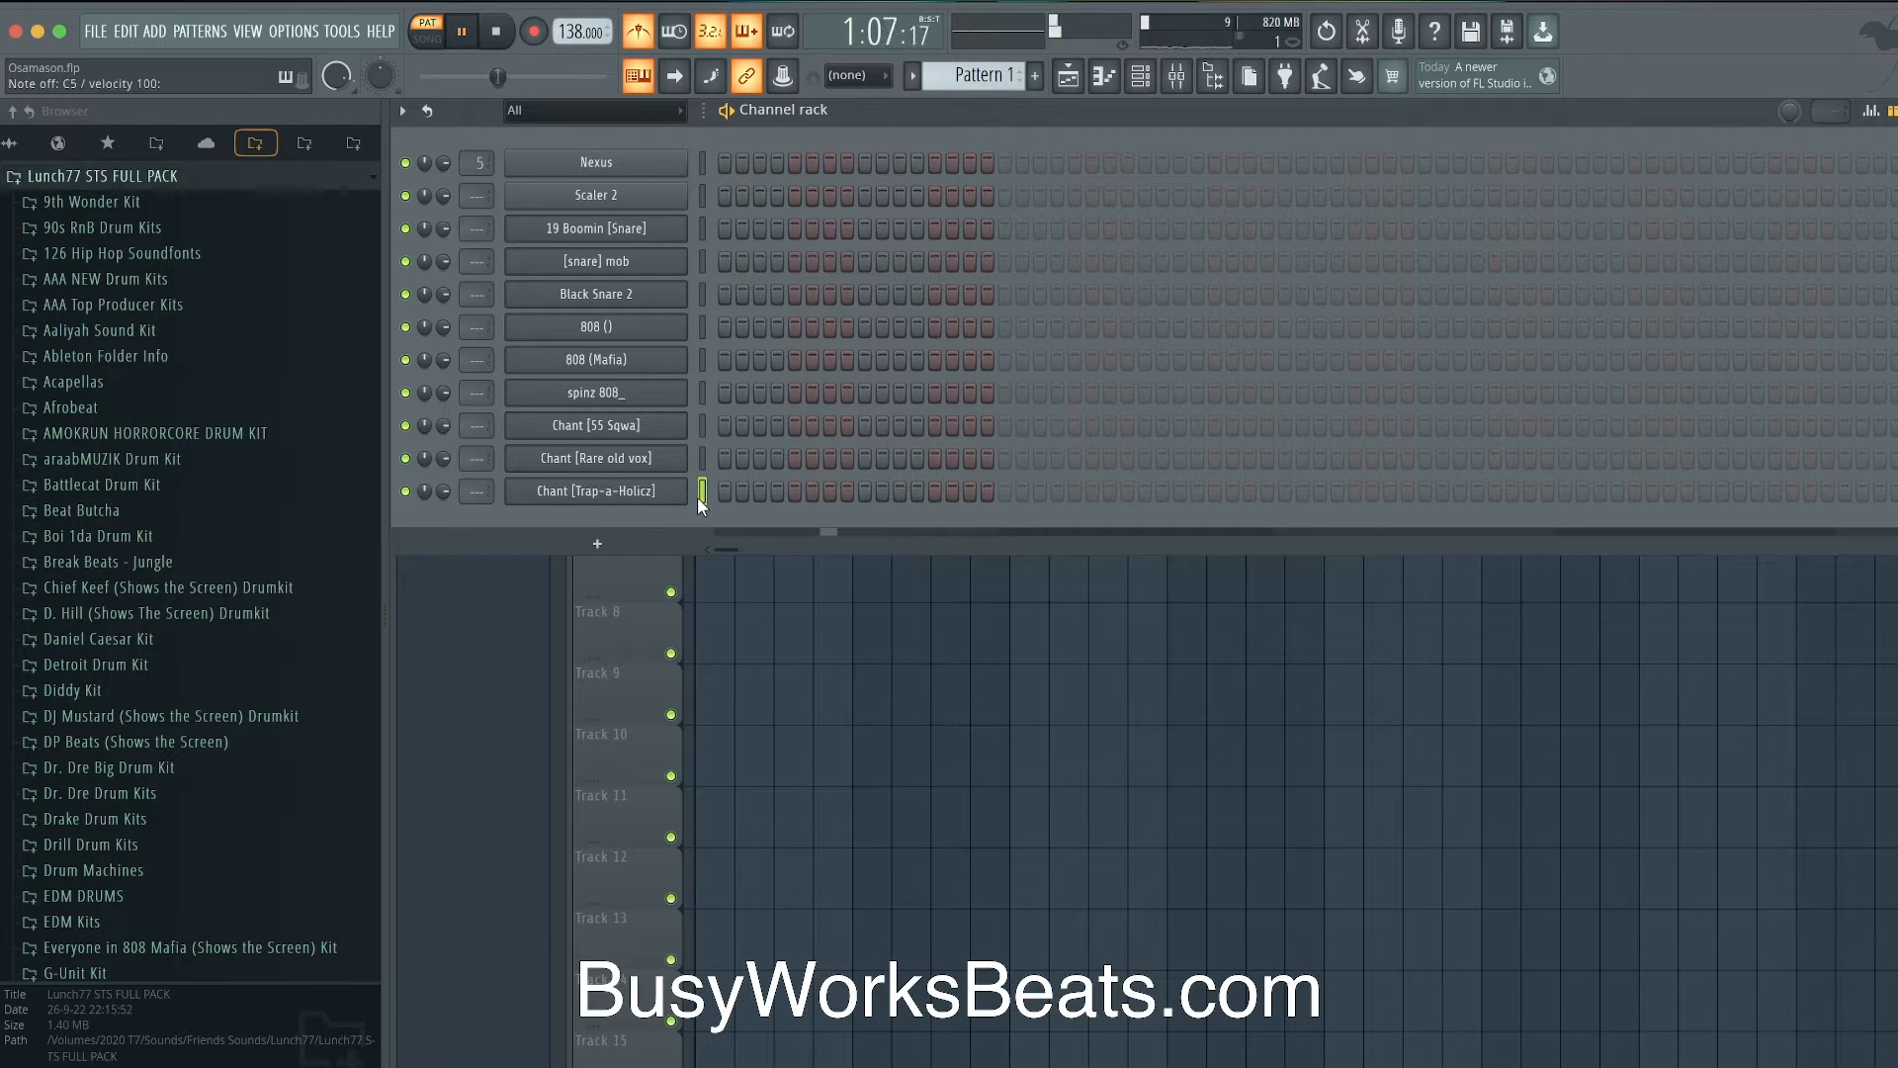
pyautogui.press('space')
pyautogui.click(795, 491)
pyautogui.hotkey('ctrl', 's')
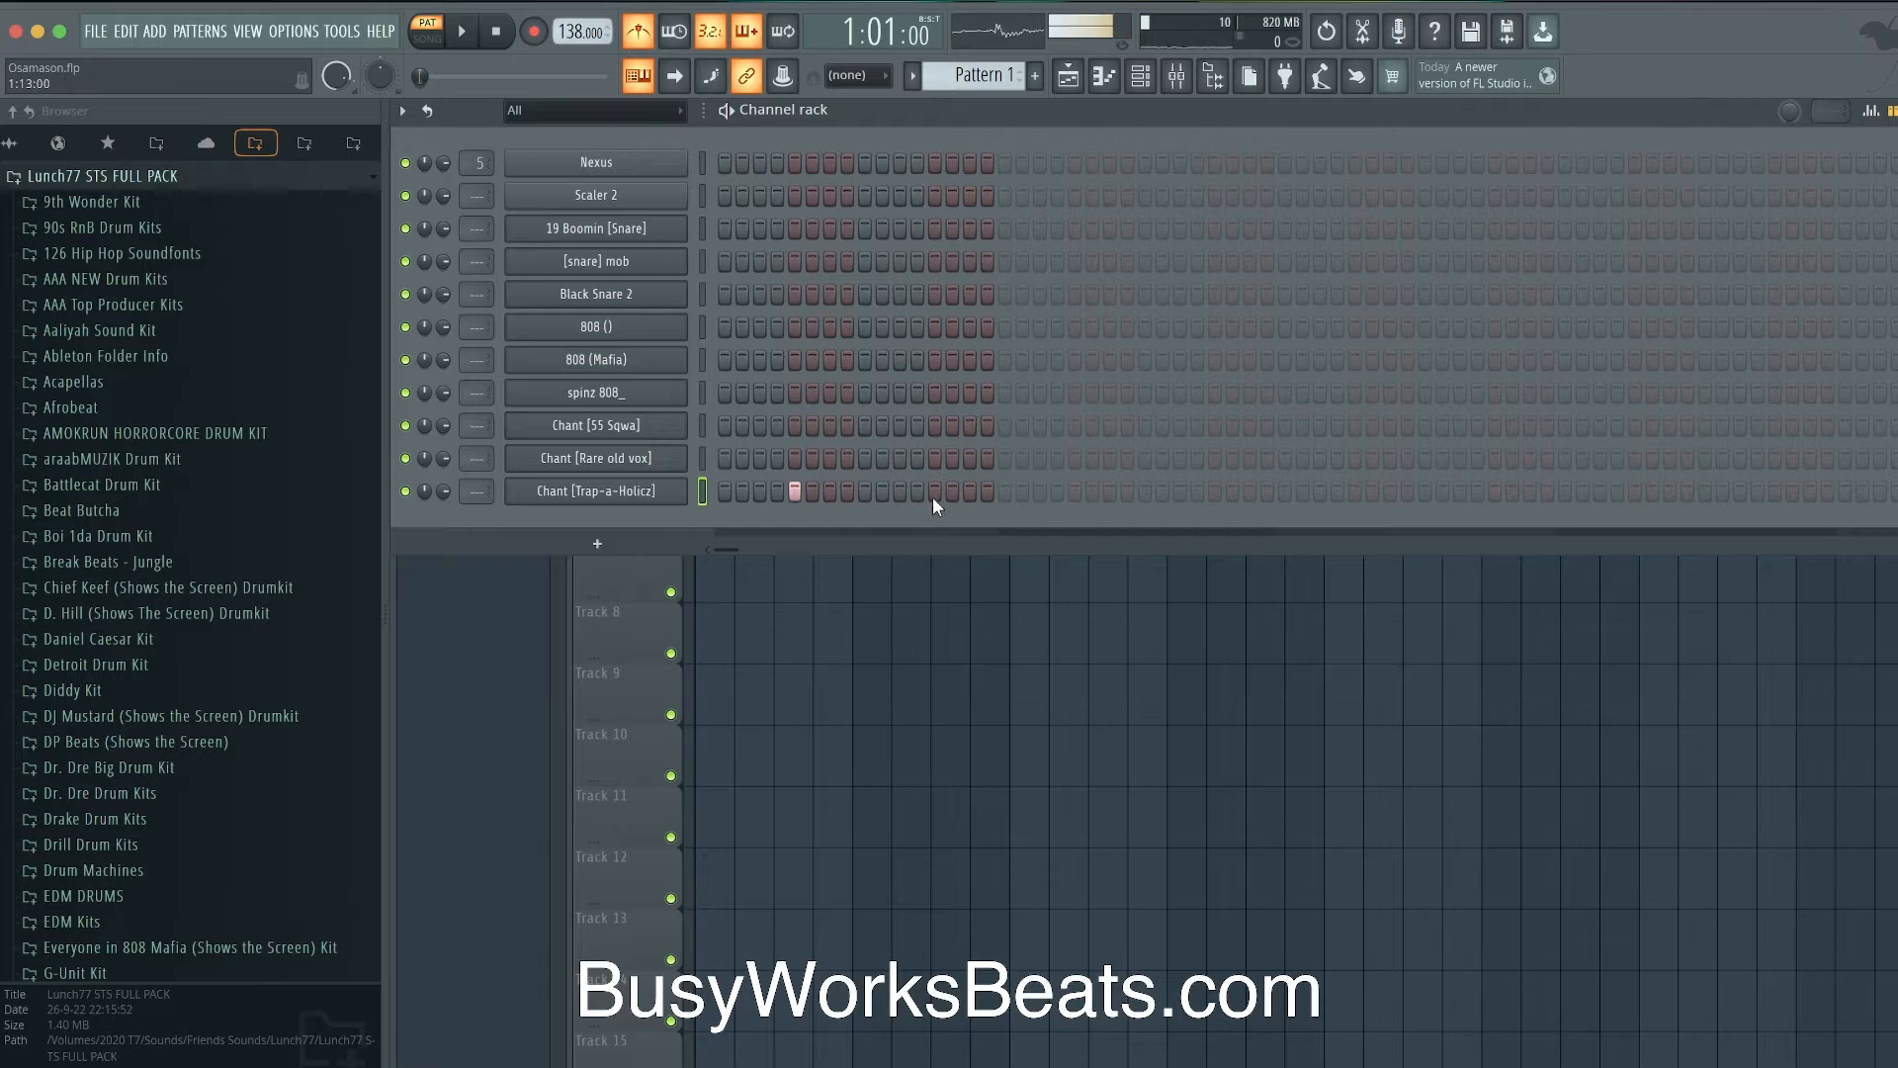
pyautogui.click(1075, 490)
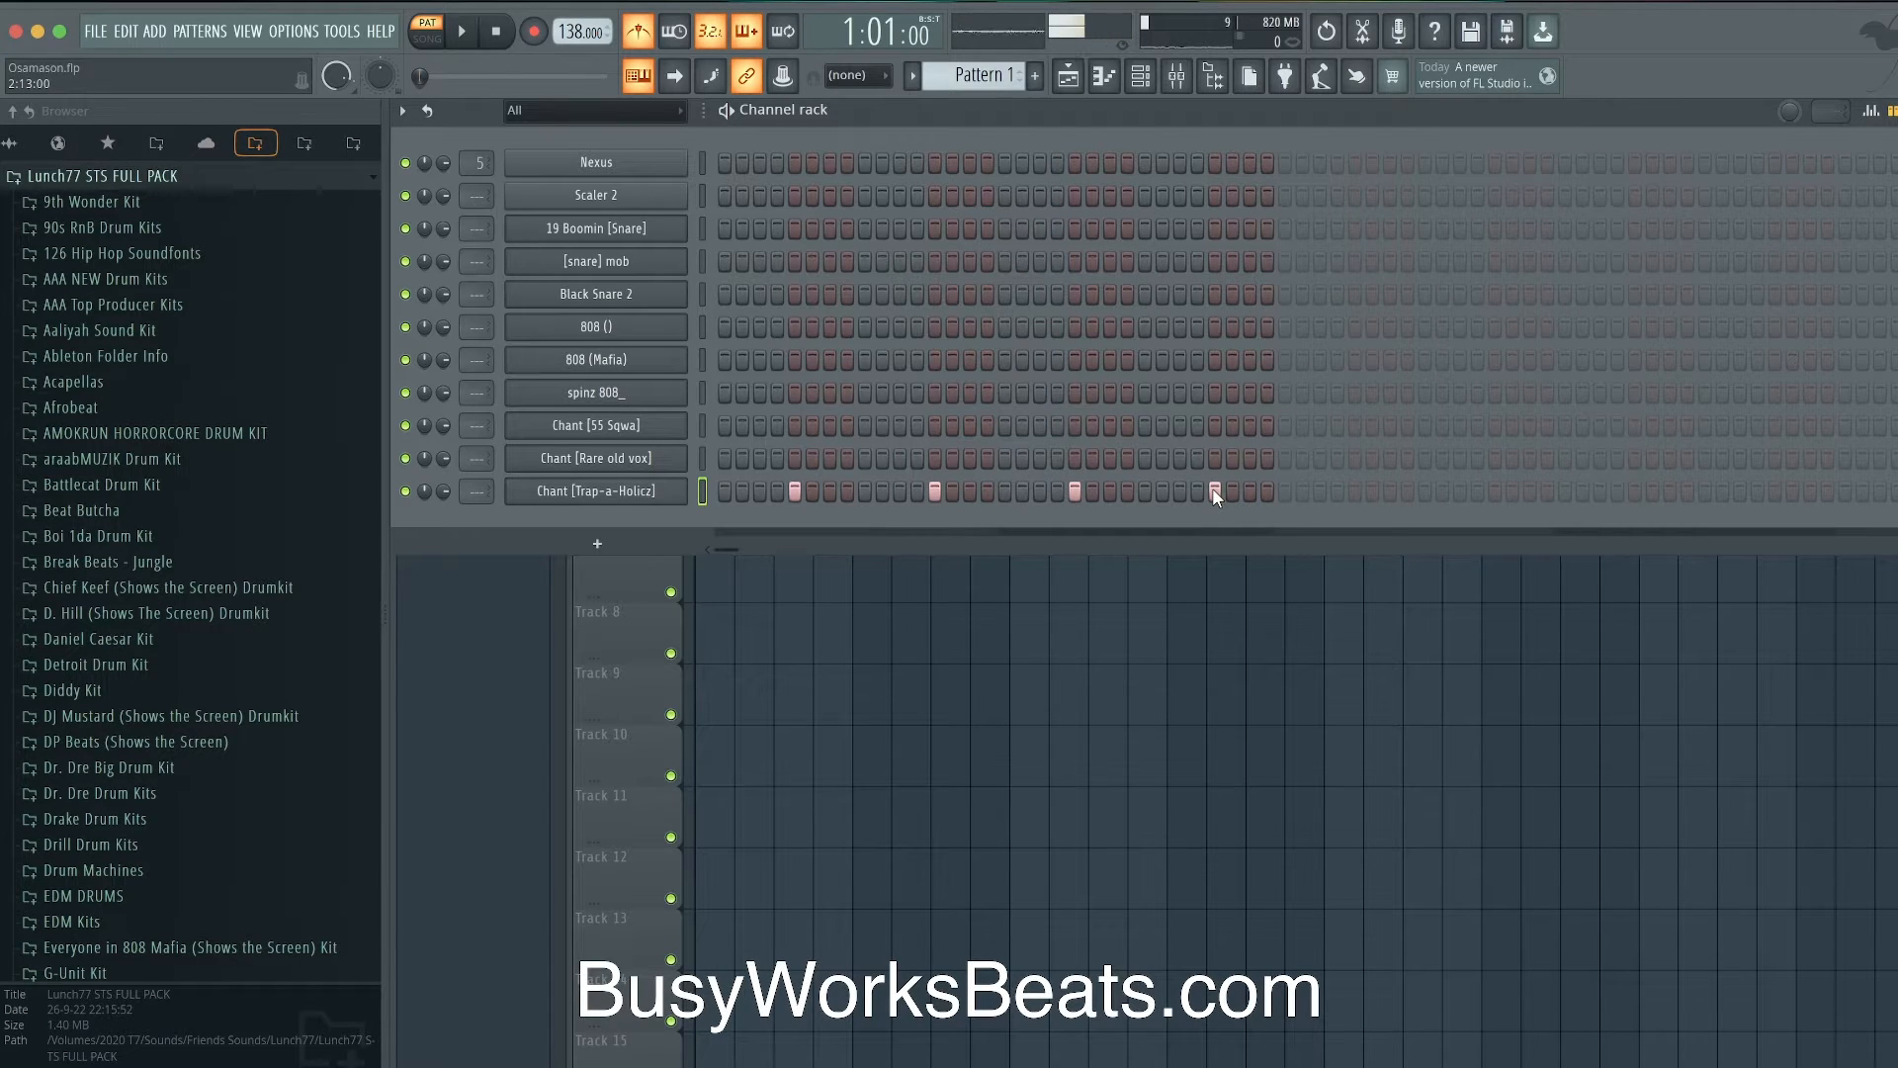
# - Audition the Chant [Rare old vox] and Chant [55 Sqwa] channels while the pattern plays
pyautogui.press('space')
pyautogui.click(701, 458)
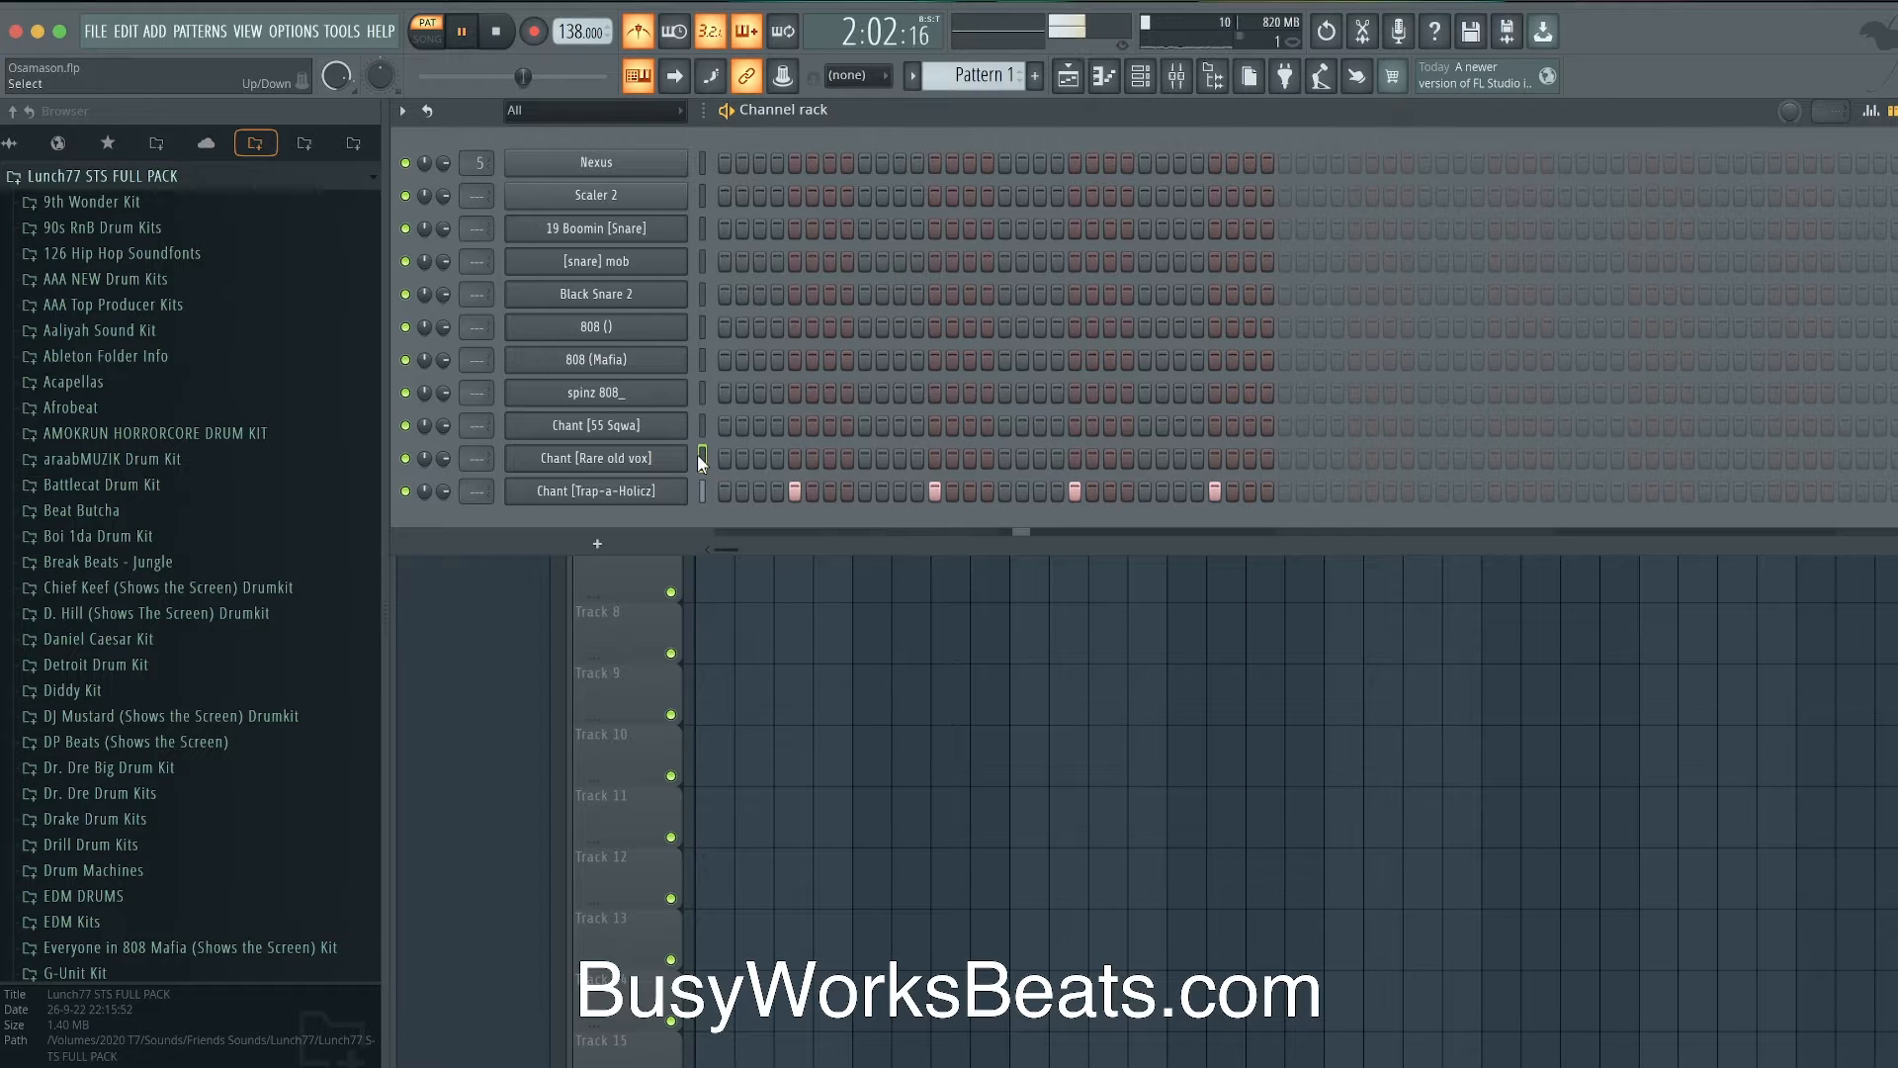
pyautogui.click(703, 425)
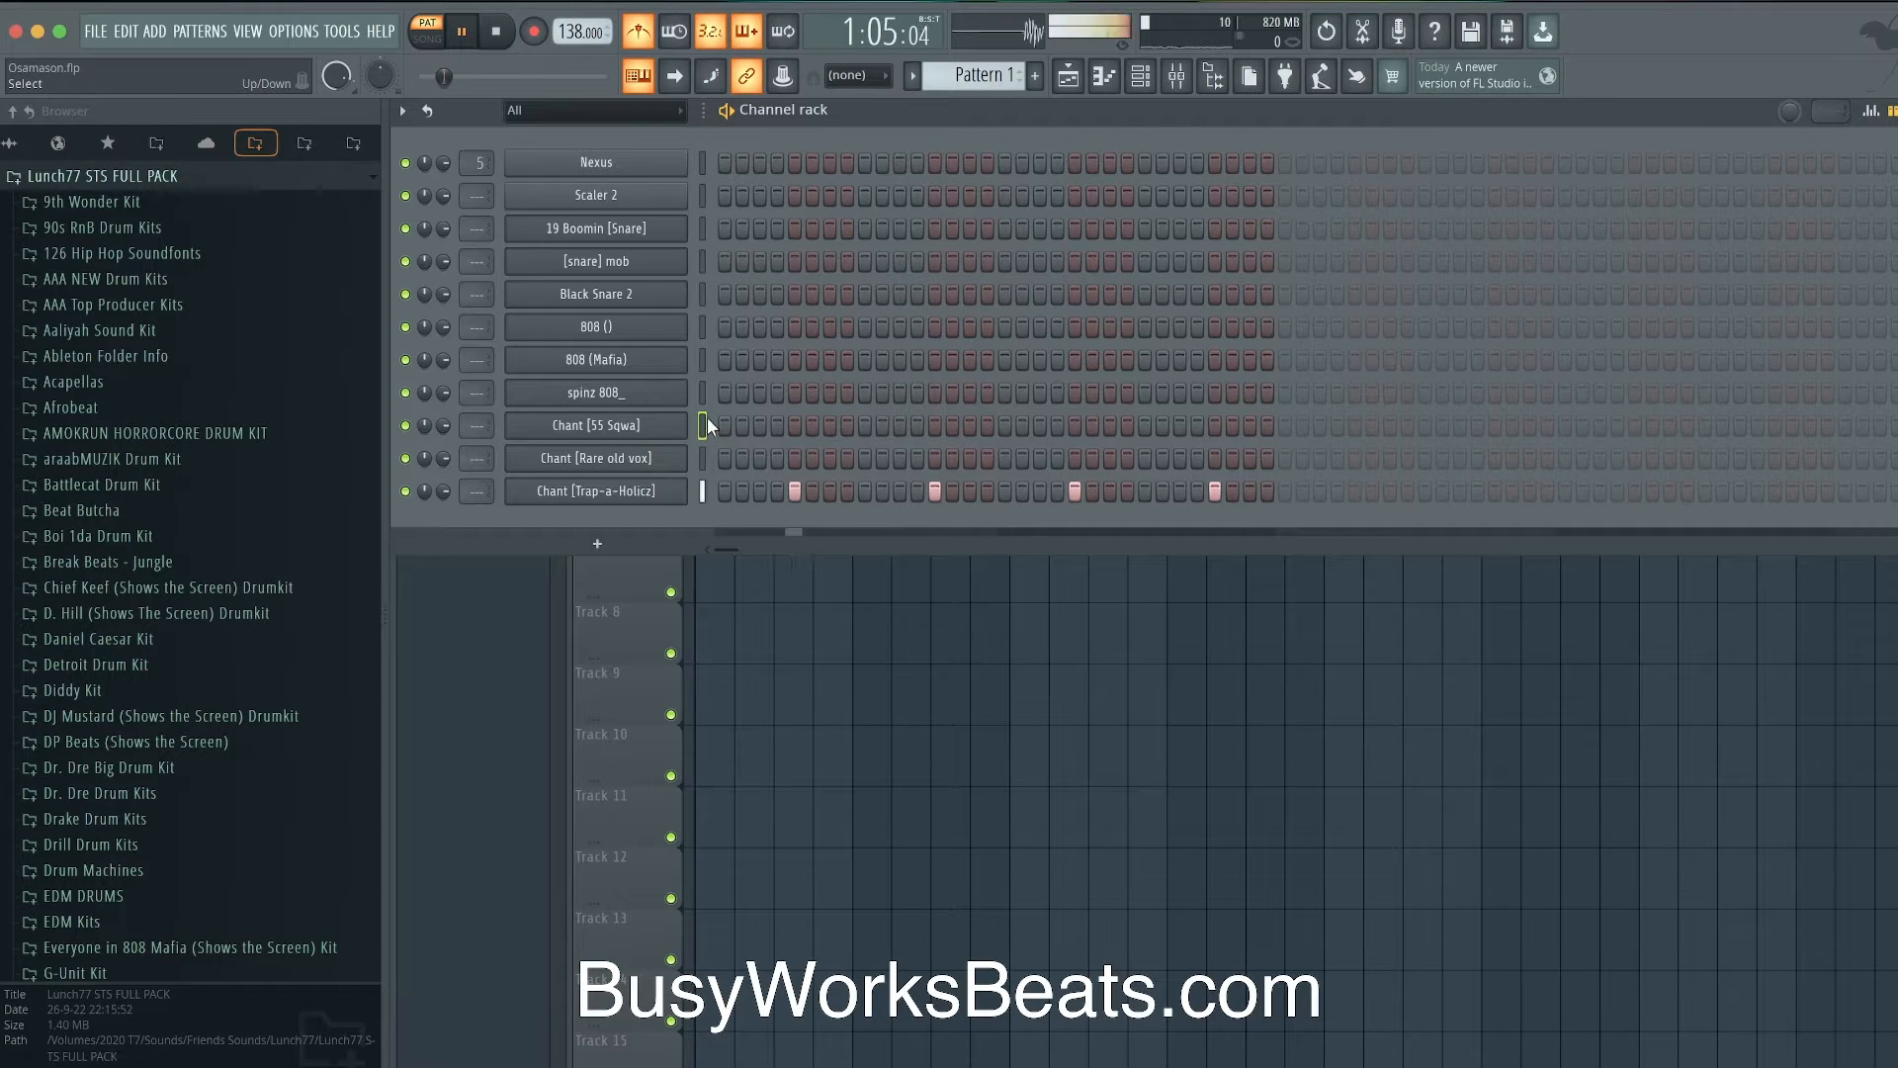
pyautogui.press('space')
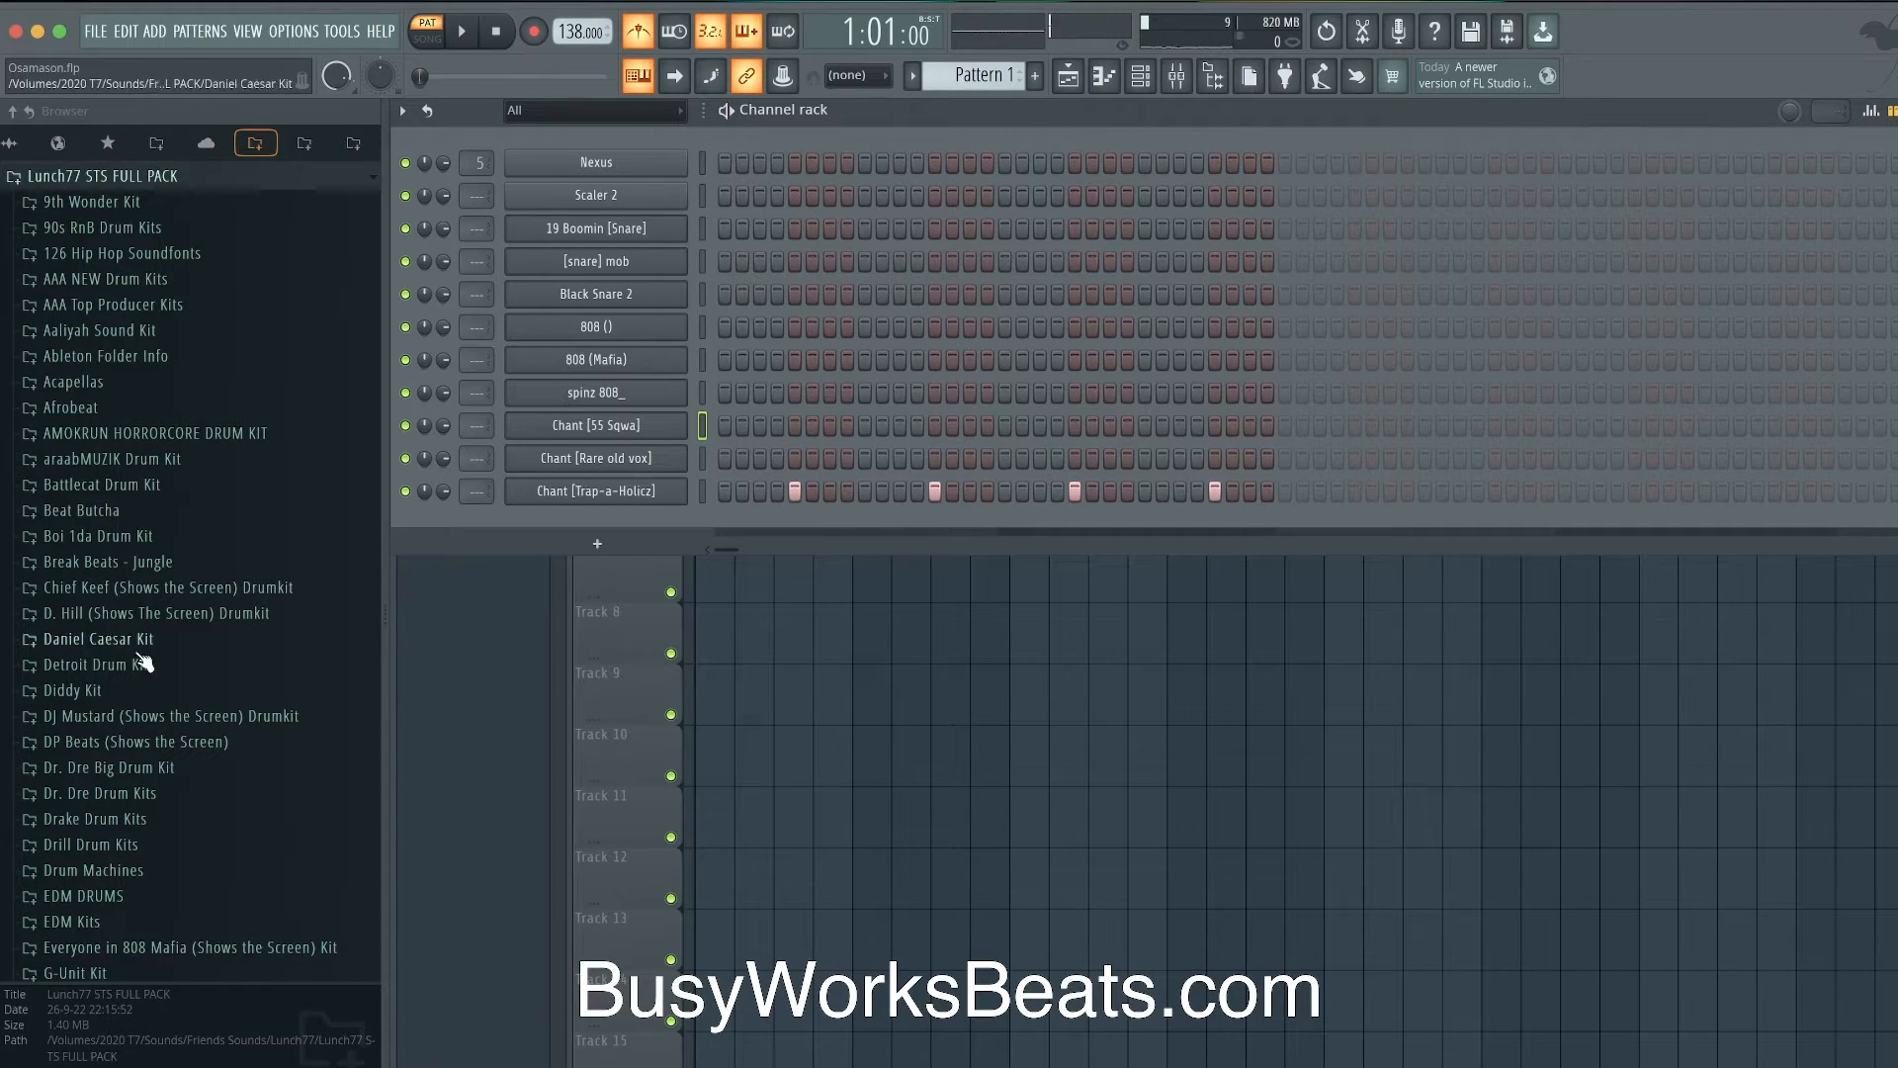
# - Browse the sample pack to the Closed Hats folder of The Lunch77 Metro Boomin Drumkit
pyautogui.scroll(-20, 144, 664)
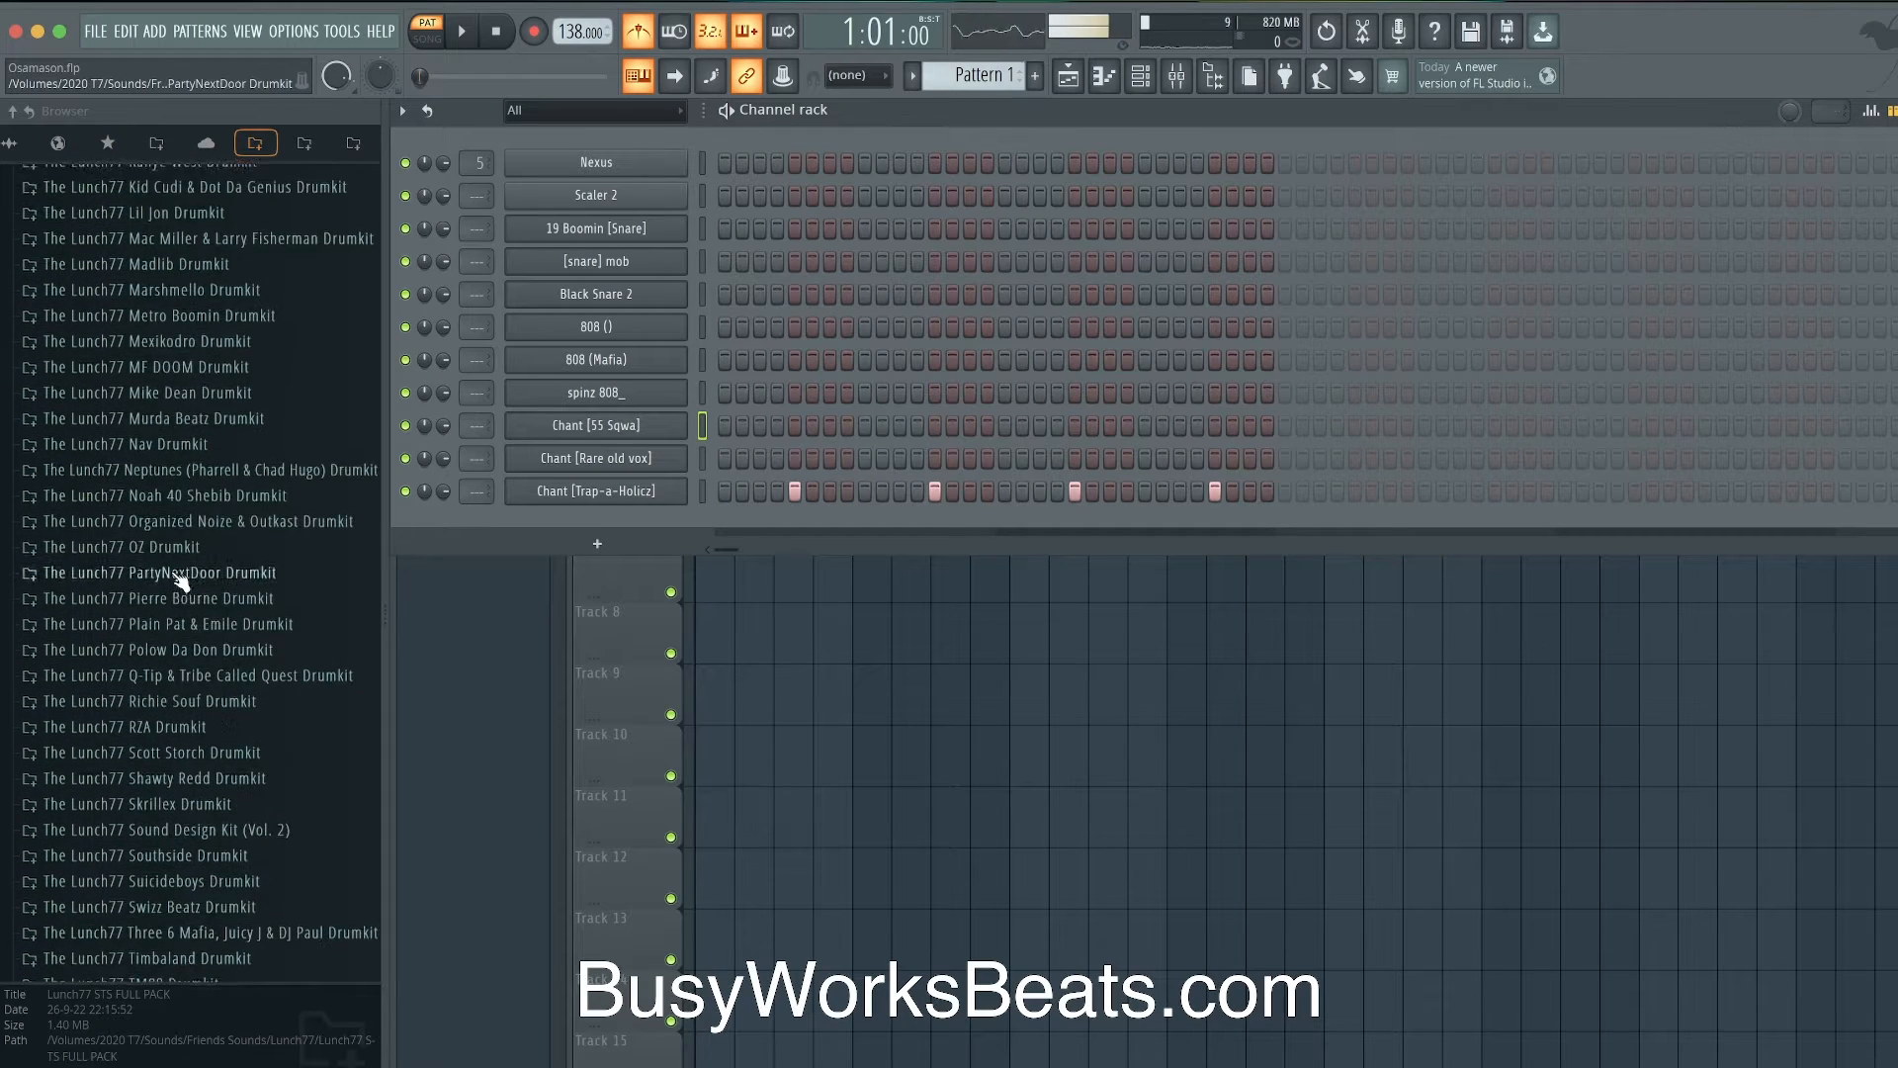
pyautogui.scroll(4, 181, 581)
pyautogui.click(184, 648)
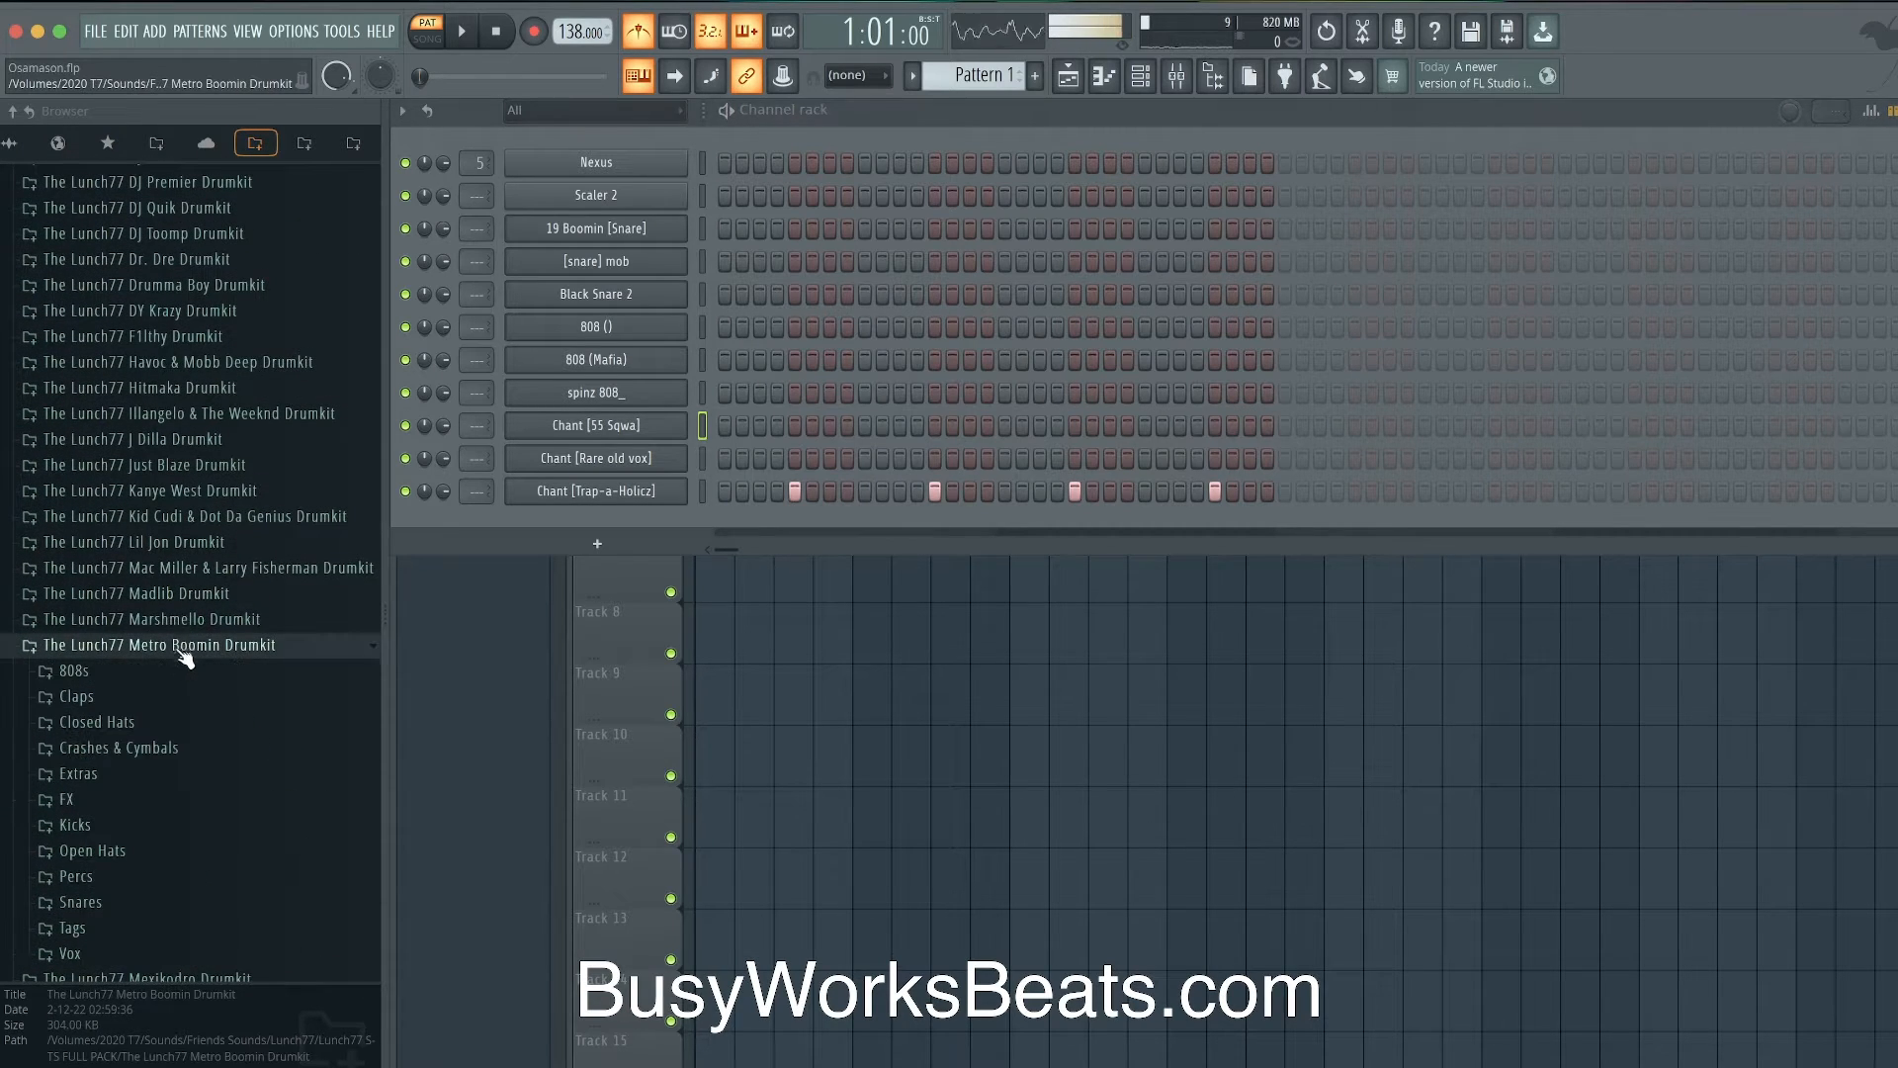
pyautogui.scroll(-4, 168, 613)
pyautogui.click(149, 544)
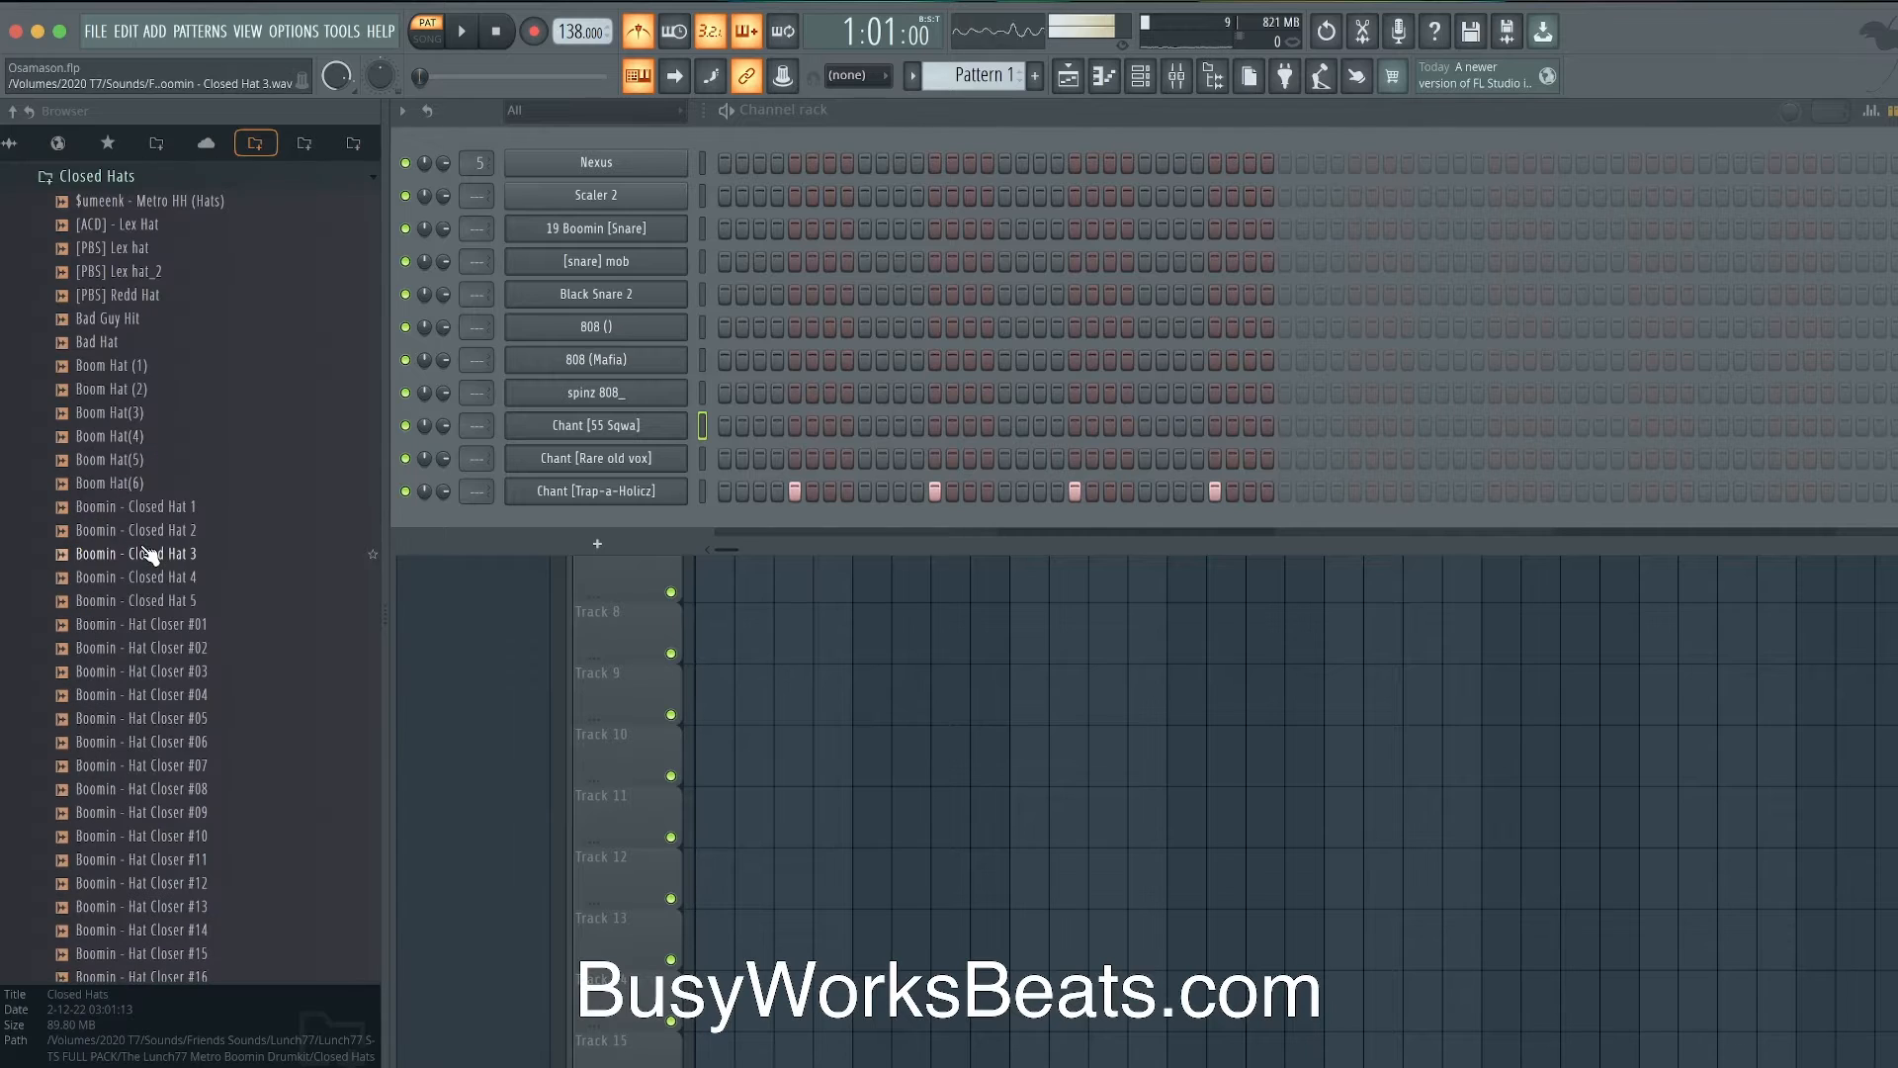
# - Load the $umeenk - Metro HH (Hats) sample into a new channel and route it to mixer track 6
pyautogui.rightClick(161, 201)
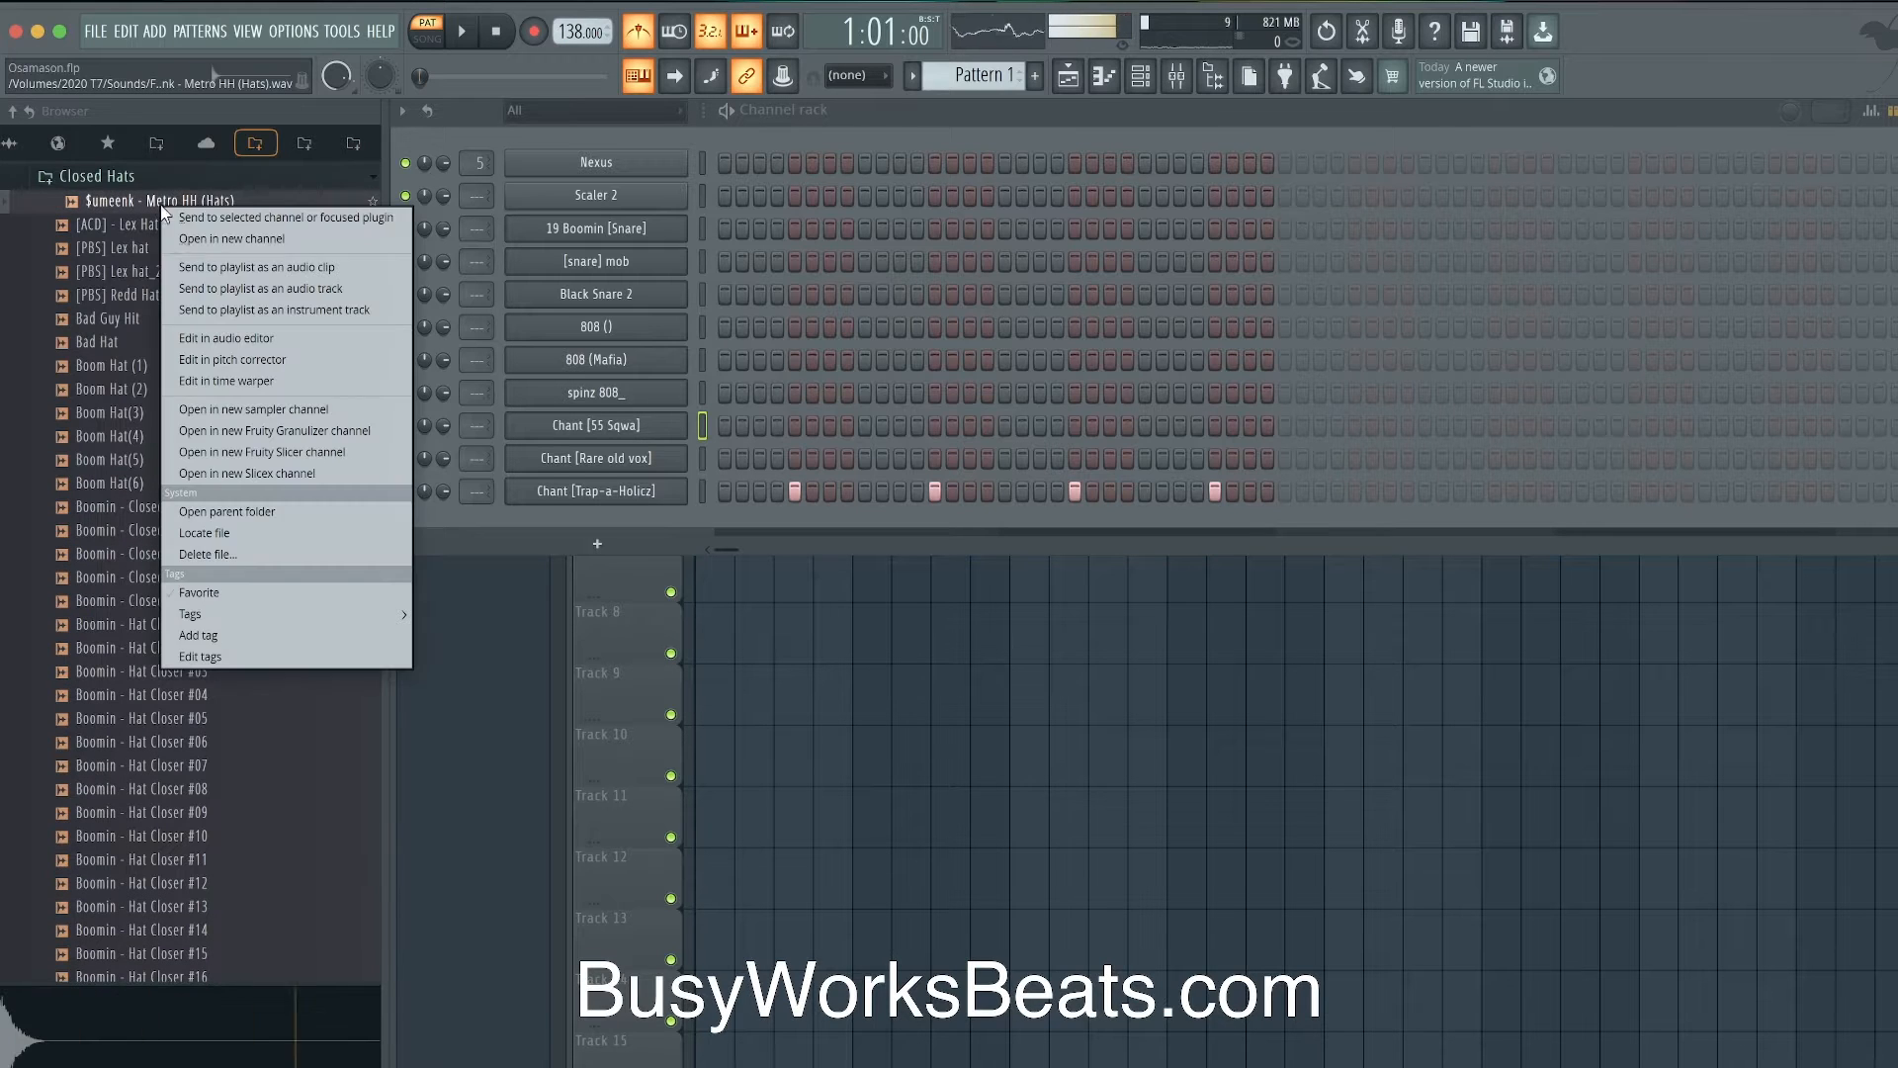
pyautogui.click(203, 240)
pyautogui.press('F9')
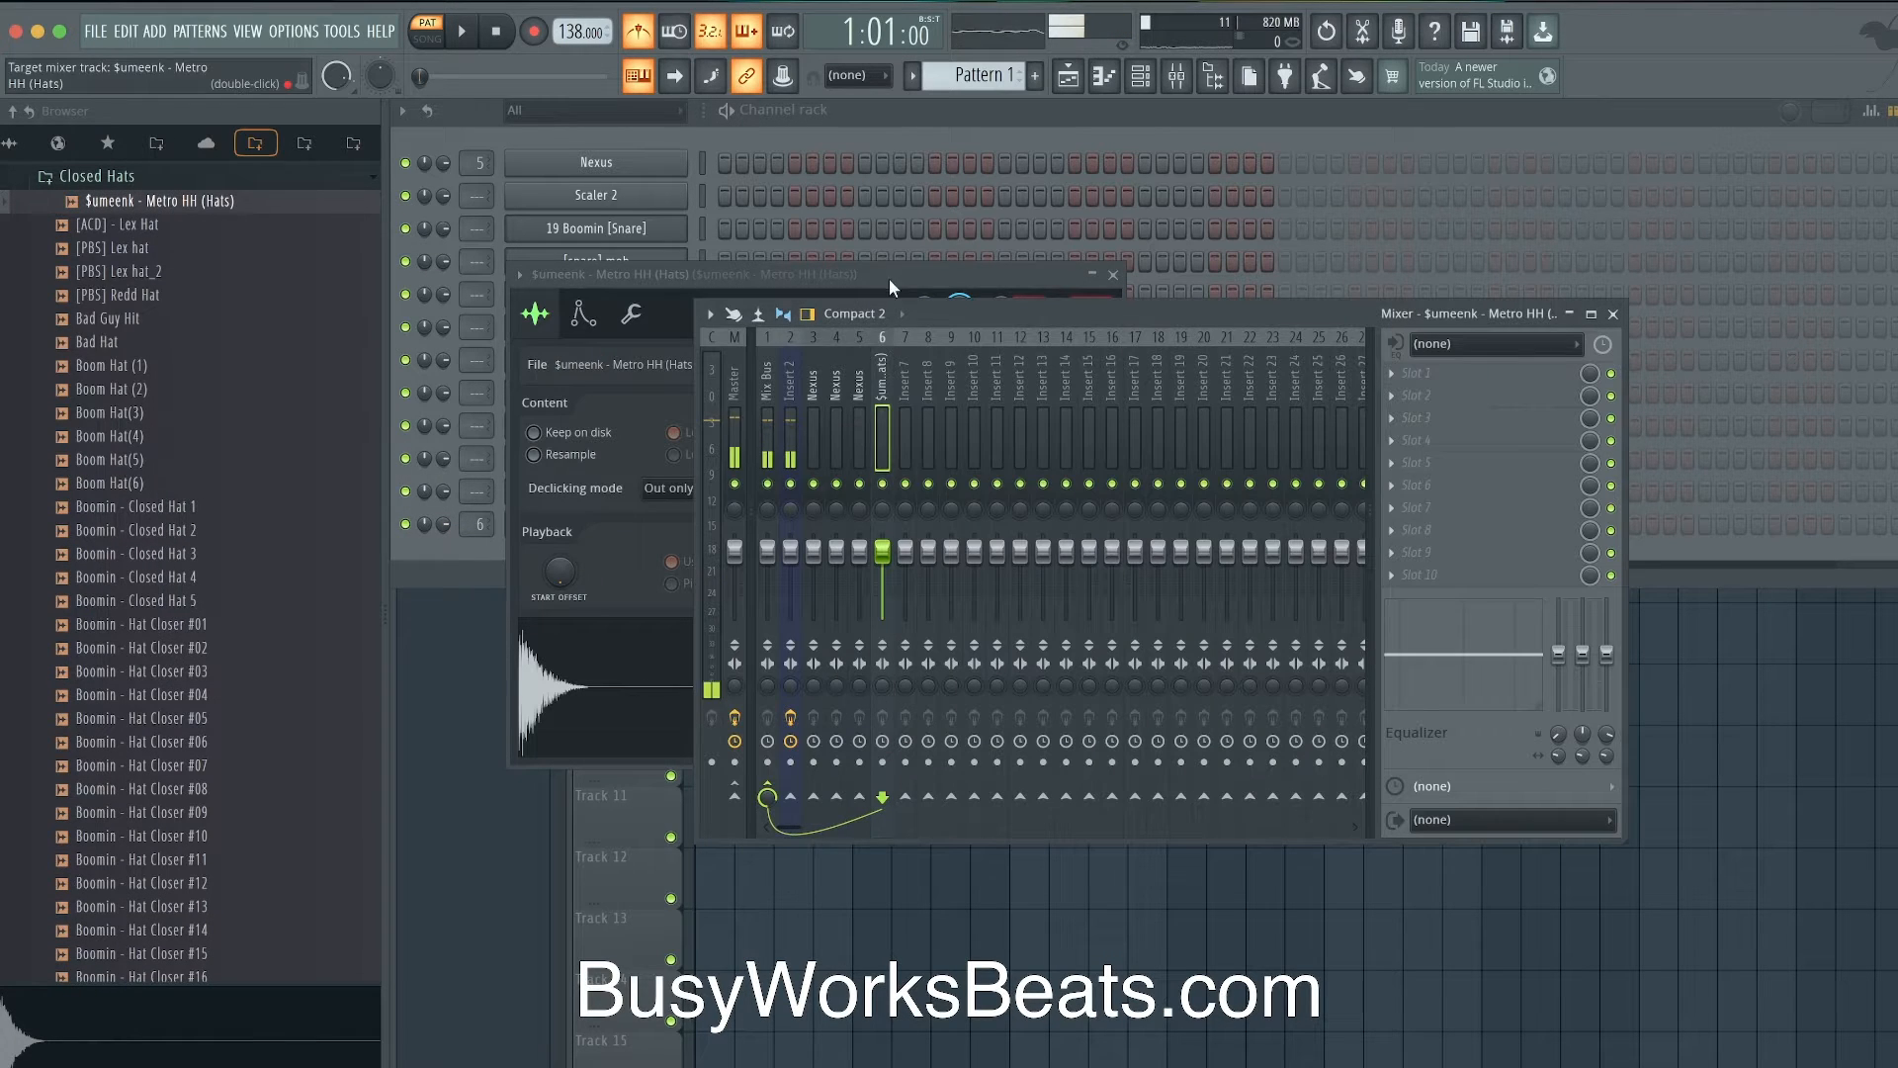
# - Fill every second step of the $umeenk - Metro HH (Hats) channel and play the pattern
pyautogui.click(932, 121)
pyautogui.press('space')
pyautogui.rightClick(656, 518)
pyautogui.click(941, 590)
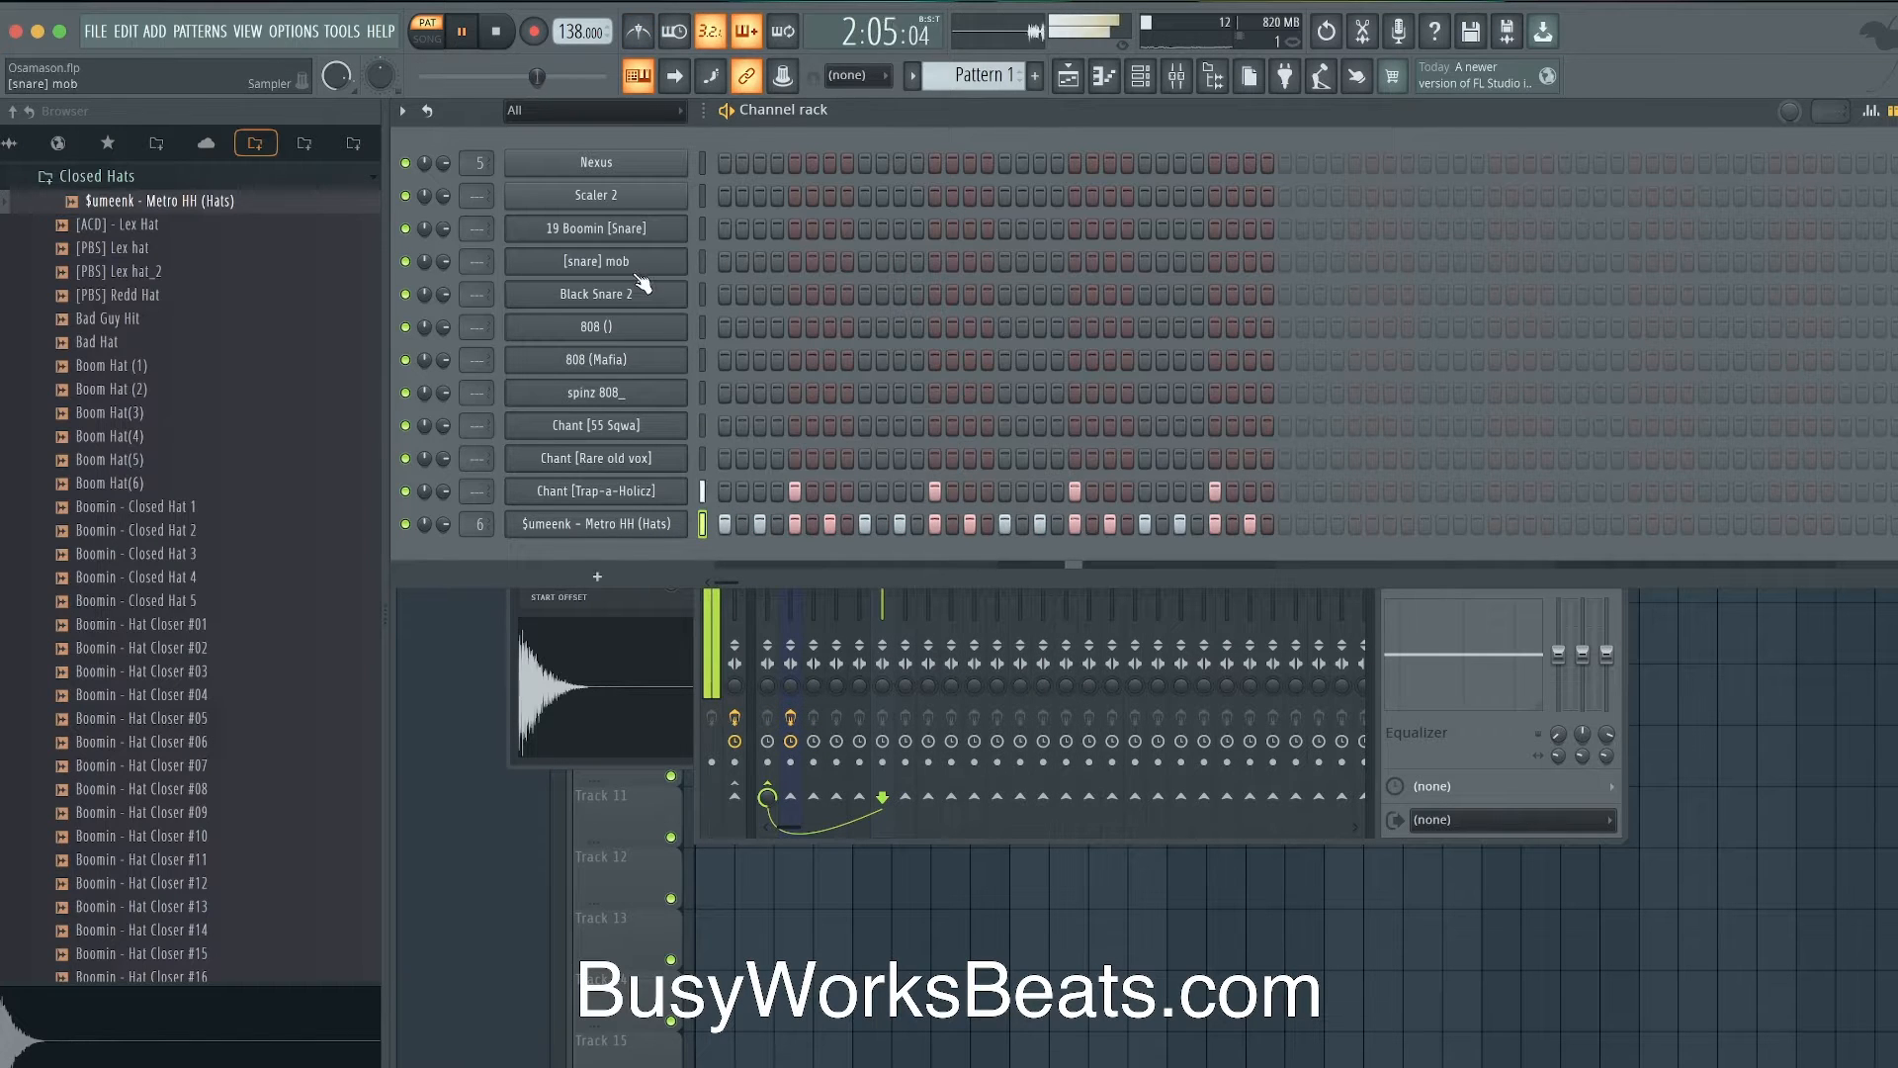
# - Audition the 19 Boomin [Snare] and [snare] mob channels with the pattern and save the project
pyautogui.click(698, 234)
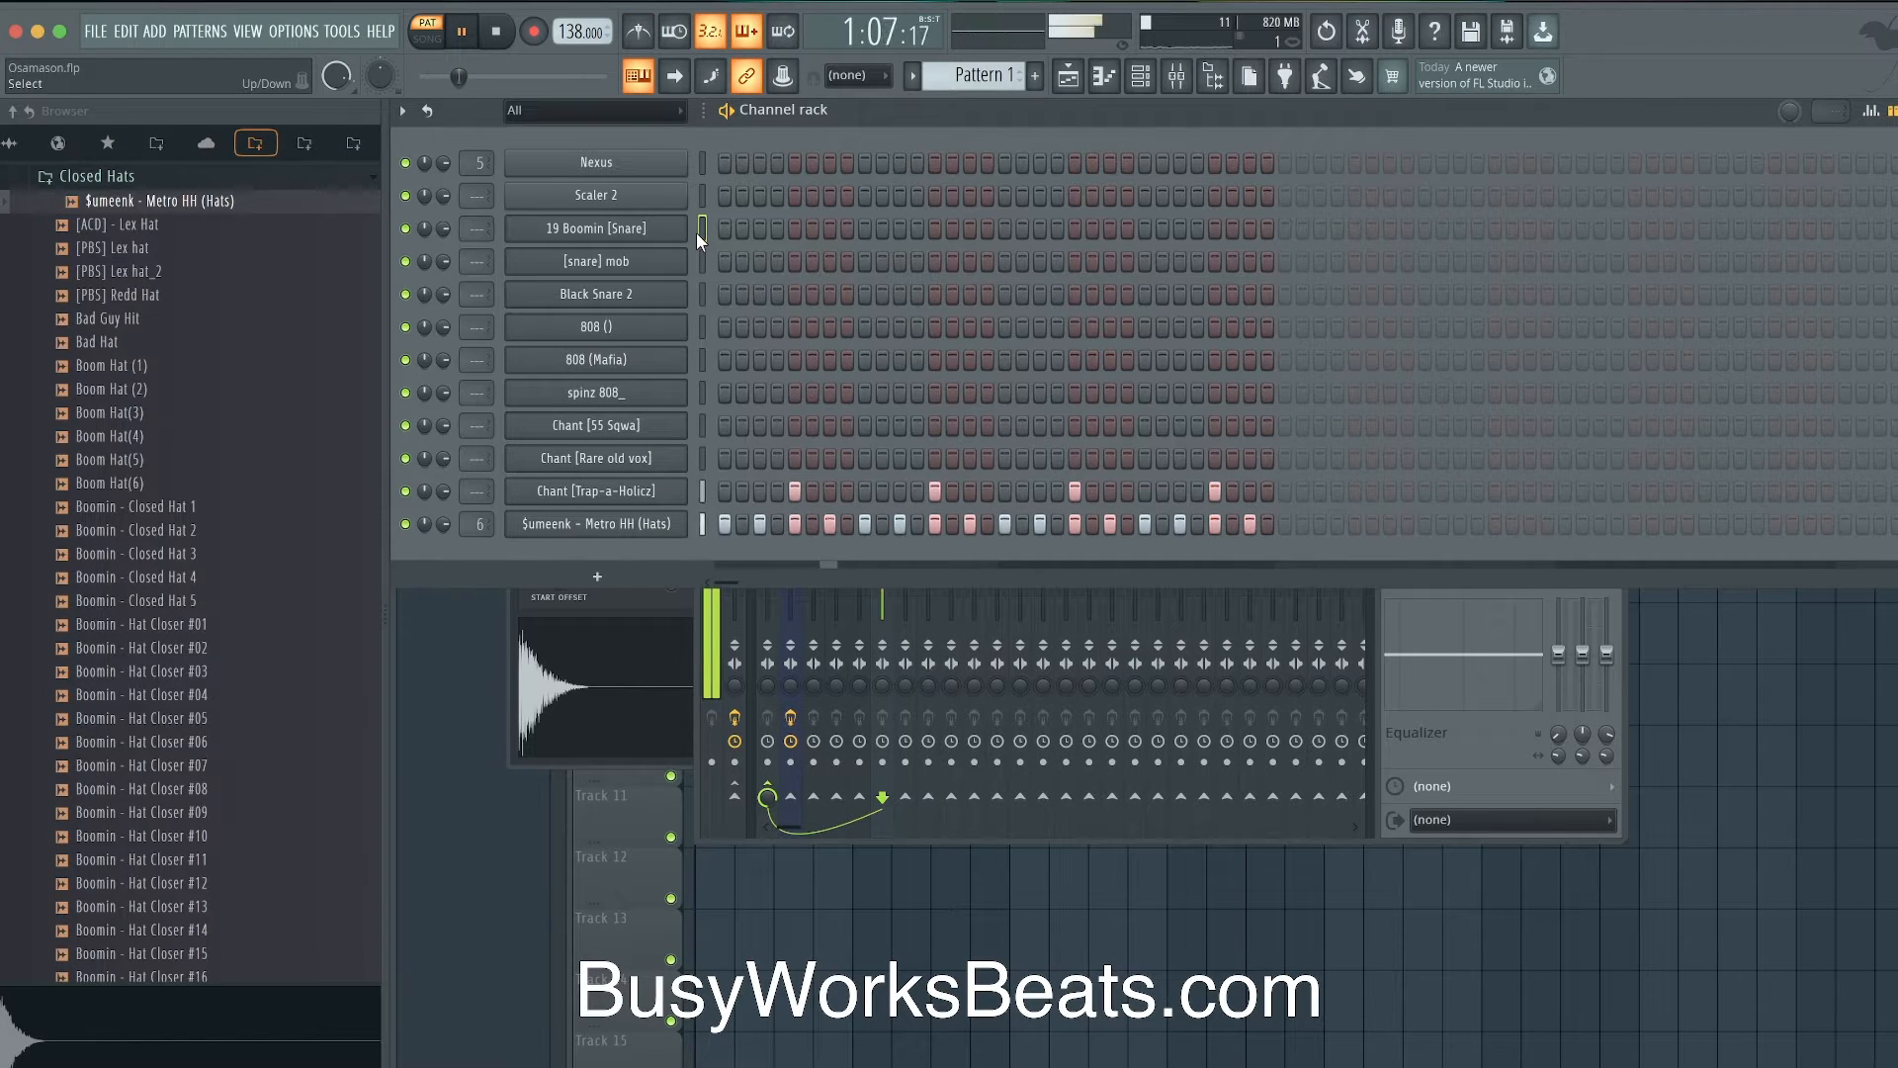
pyautogui.press('space')
pyautogui.click(704, 255)
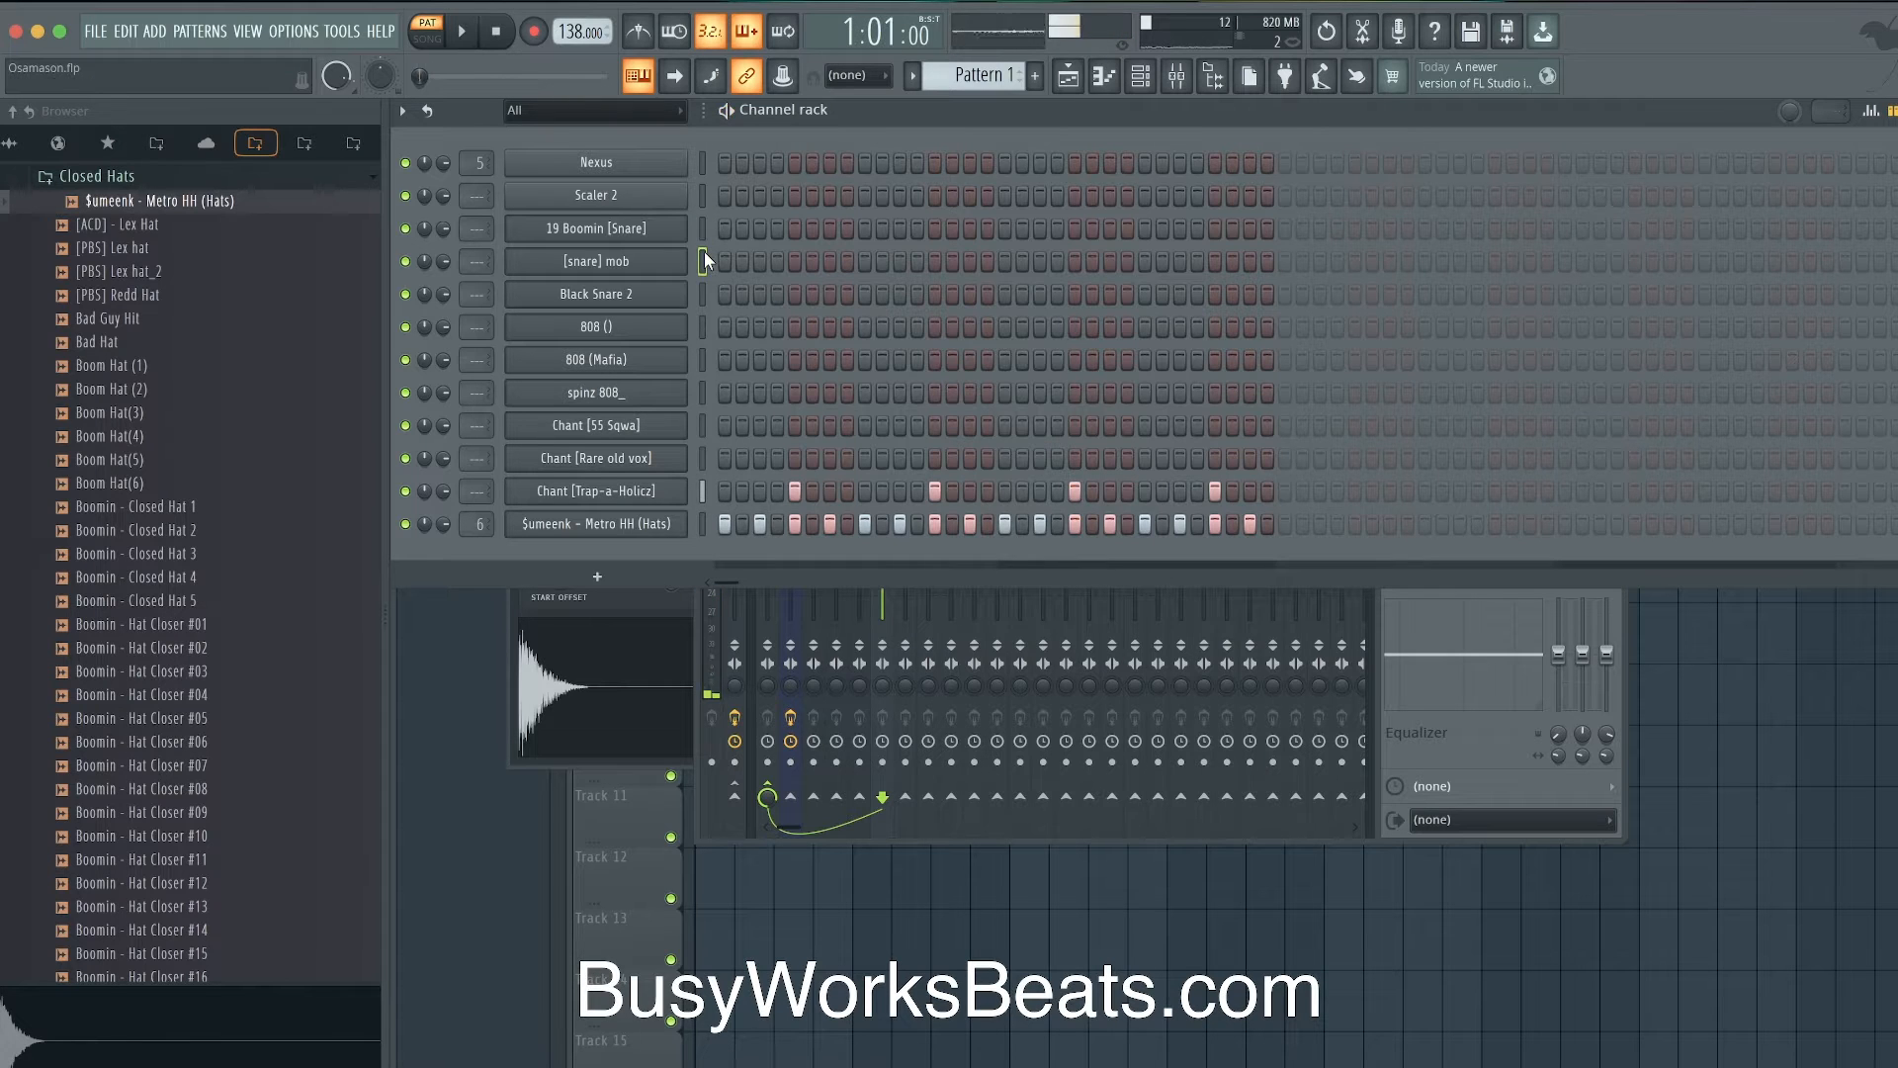
pyautogui.hotkey('ctrl', 's')
pyautogui.press('space')
pyautogui.press('space')
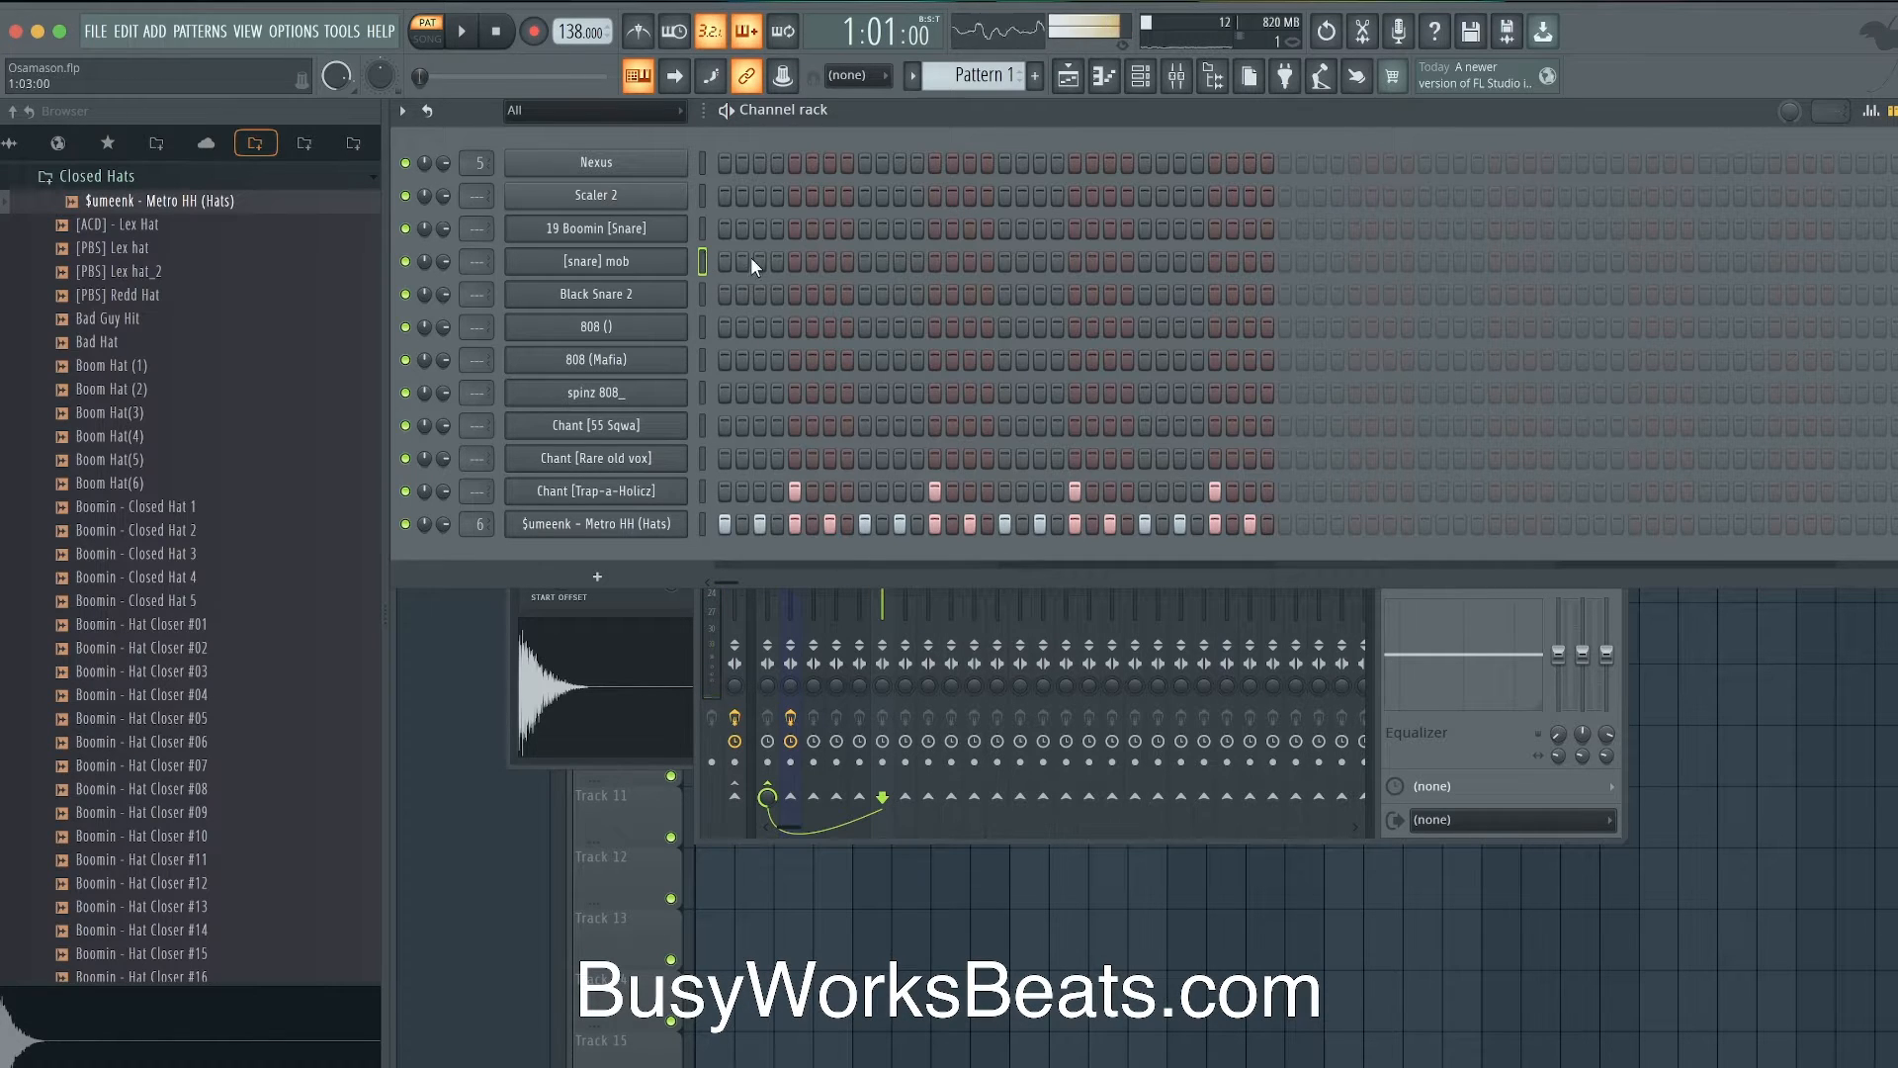
# - Place [snare] mob hits on steps 3 and 31 and a 19 Boomin [Snare] hit on step 25, checking by playback
pyautogui.click(759, 260)
pyautogui.press('space')
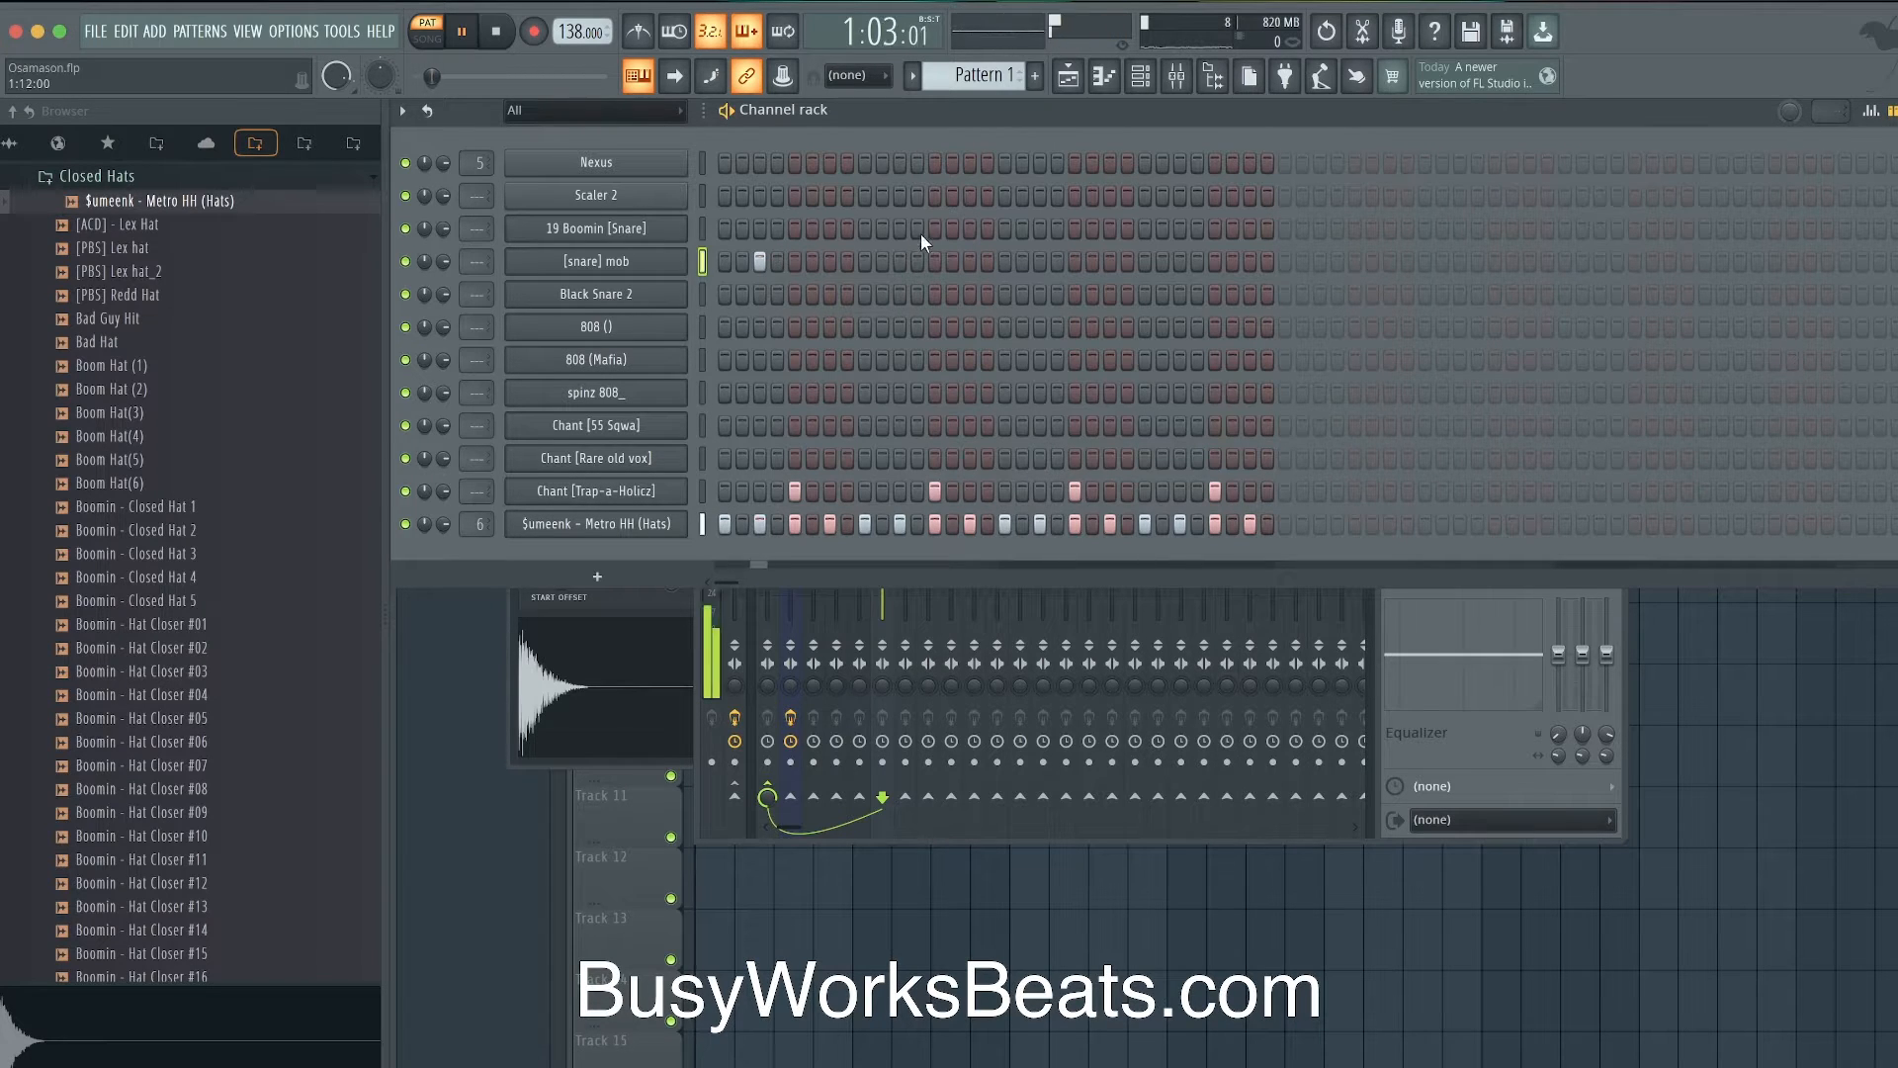
pyautogui.click(1144, 228)
pyautogui.click(1251, 261)
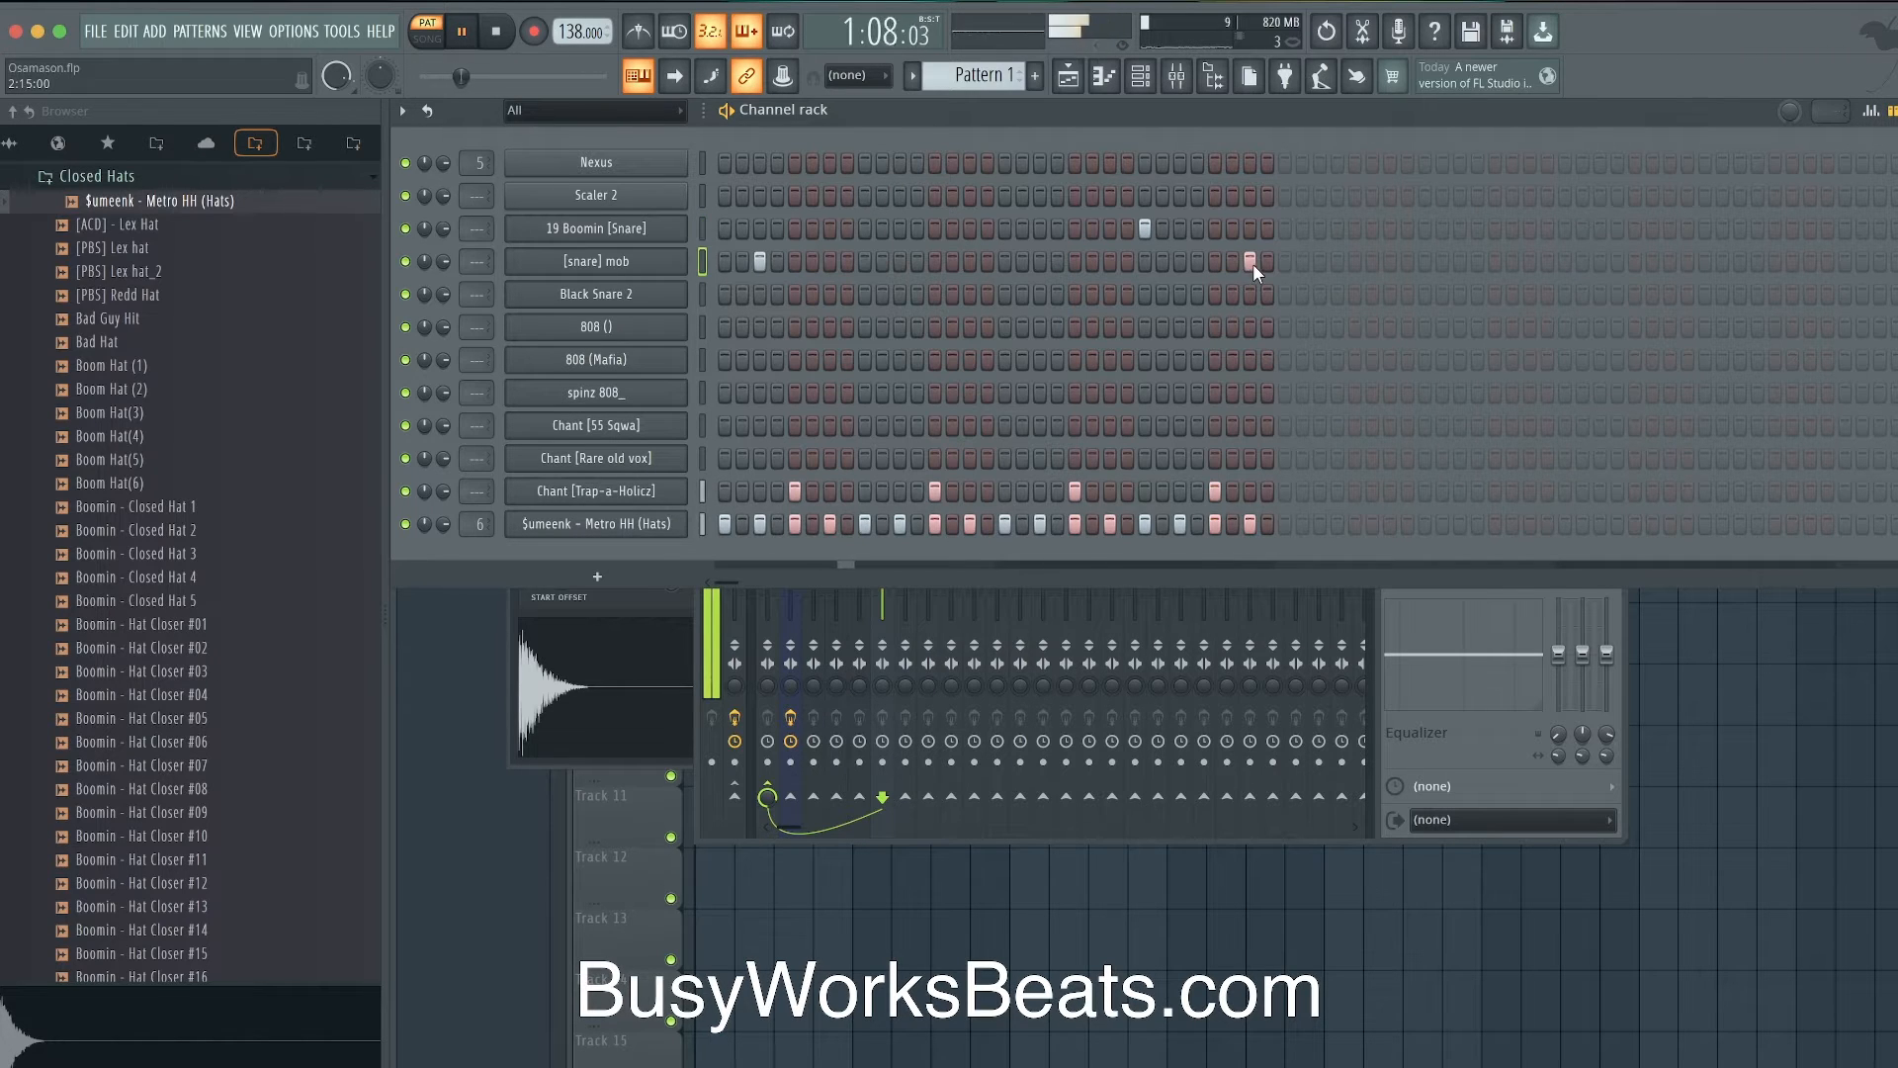
pyautogui.press('space')
pyautogui.press('space')
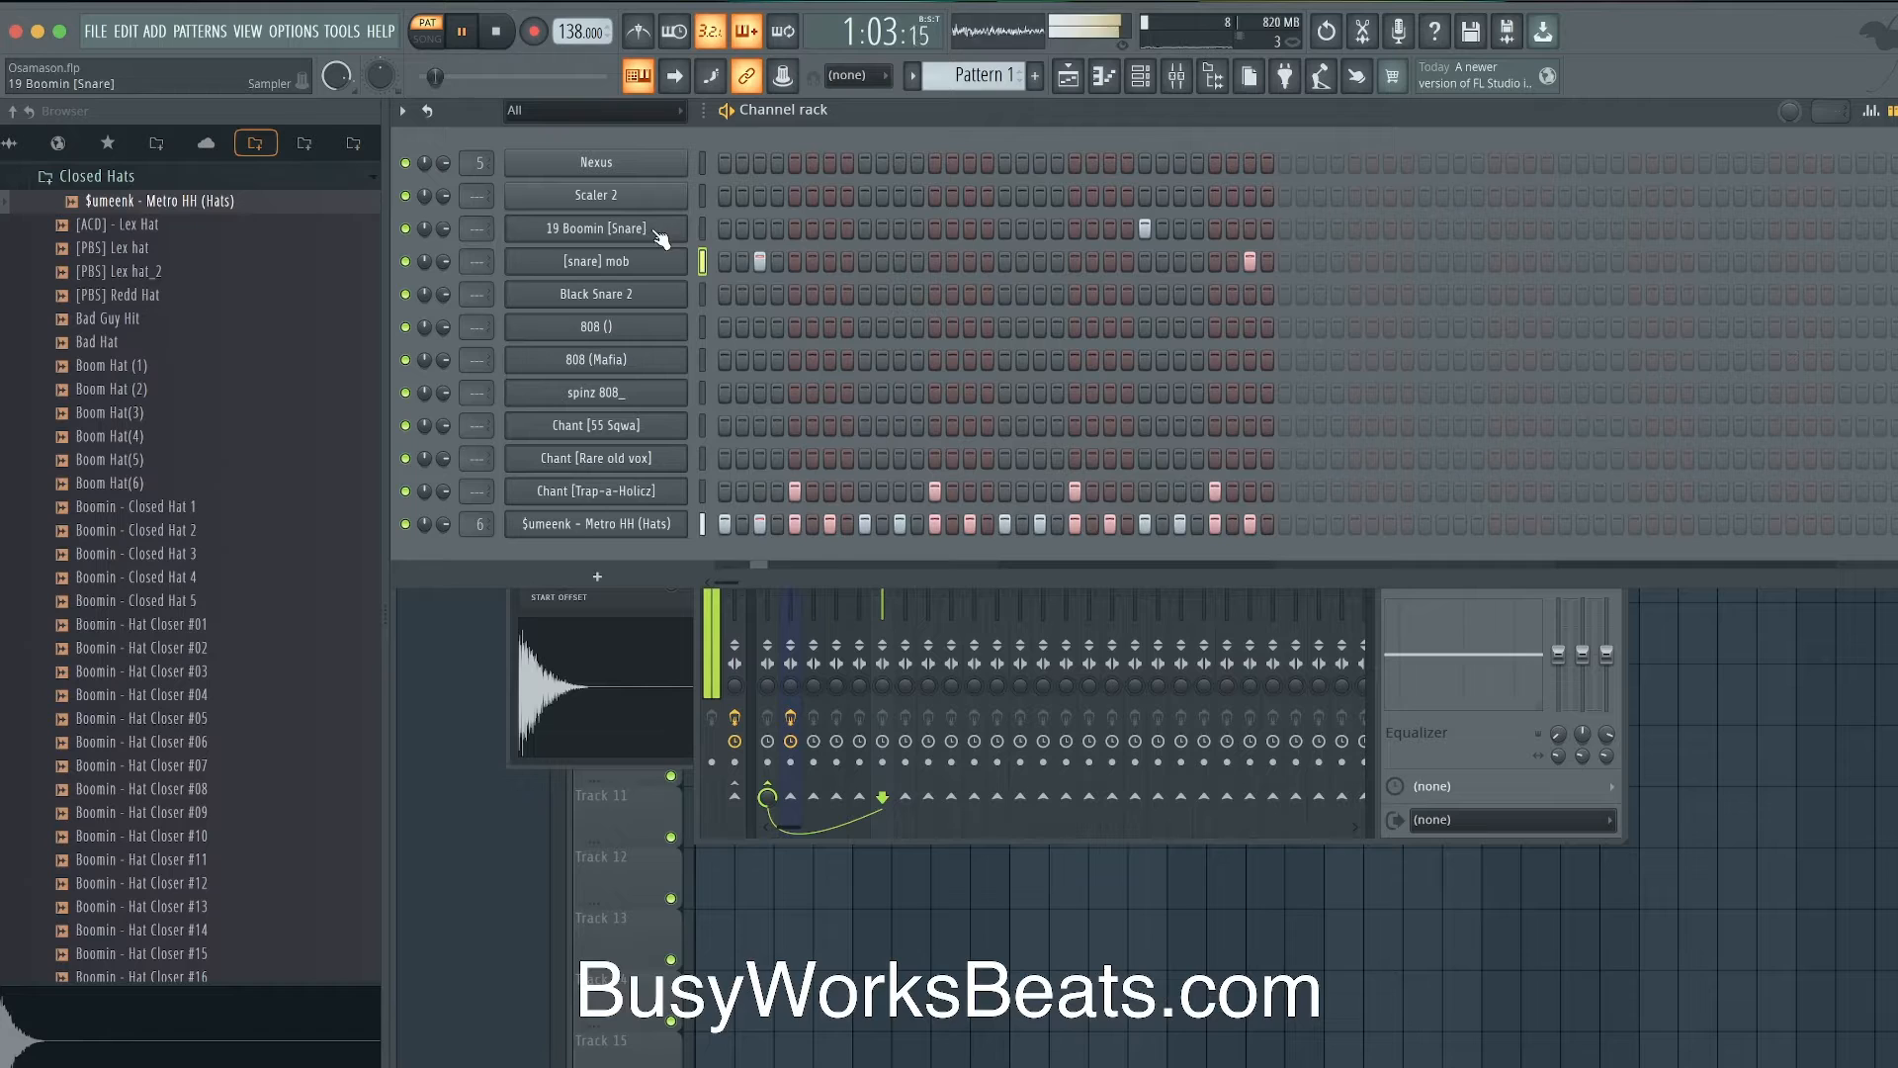
# - Audition Black Snare 2 over the loop, stop playback and clone Pattern 1 as Pattern 2
pyautogui.click(703, 294)
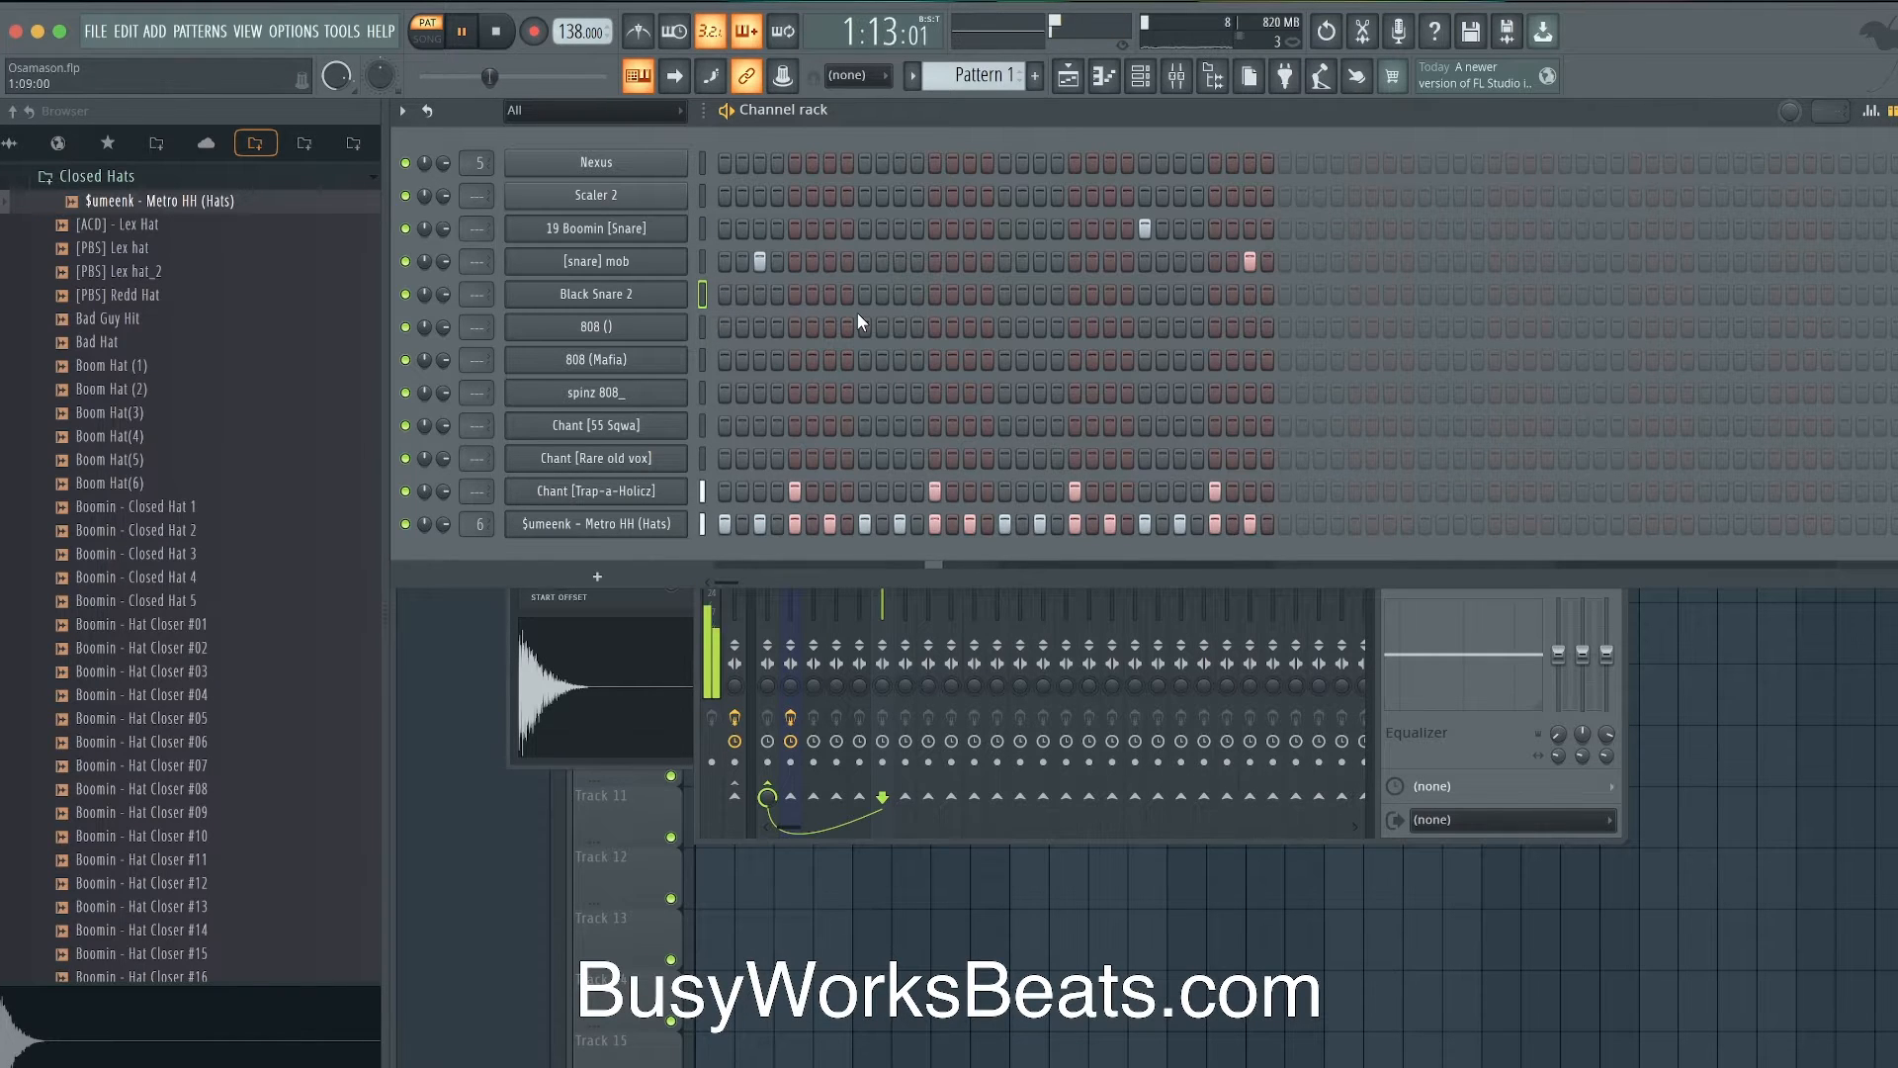
pyautogui.press('space')
pyautogui.click(912, 76)
pyautogui.click(1044, 329)
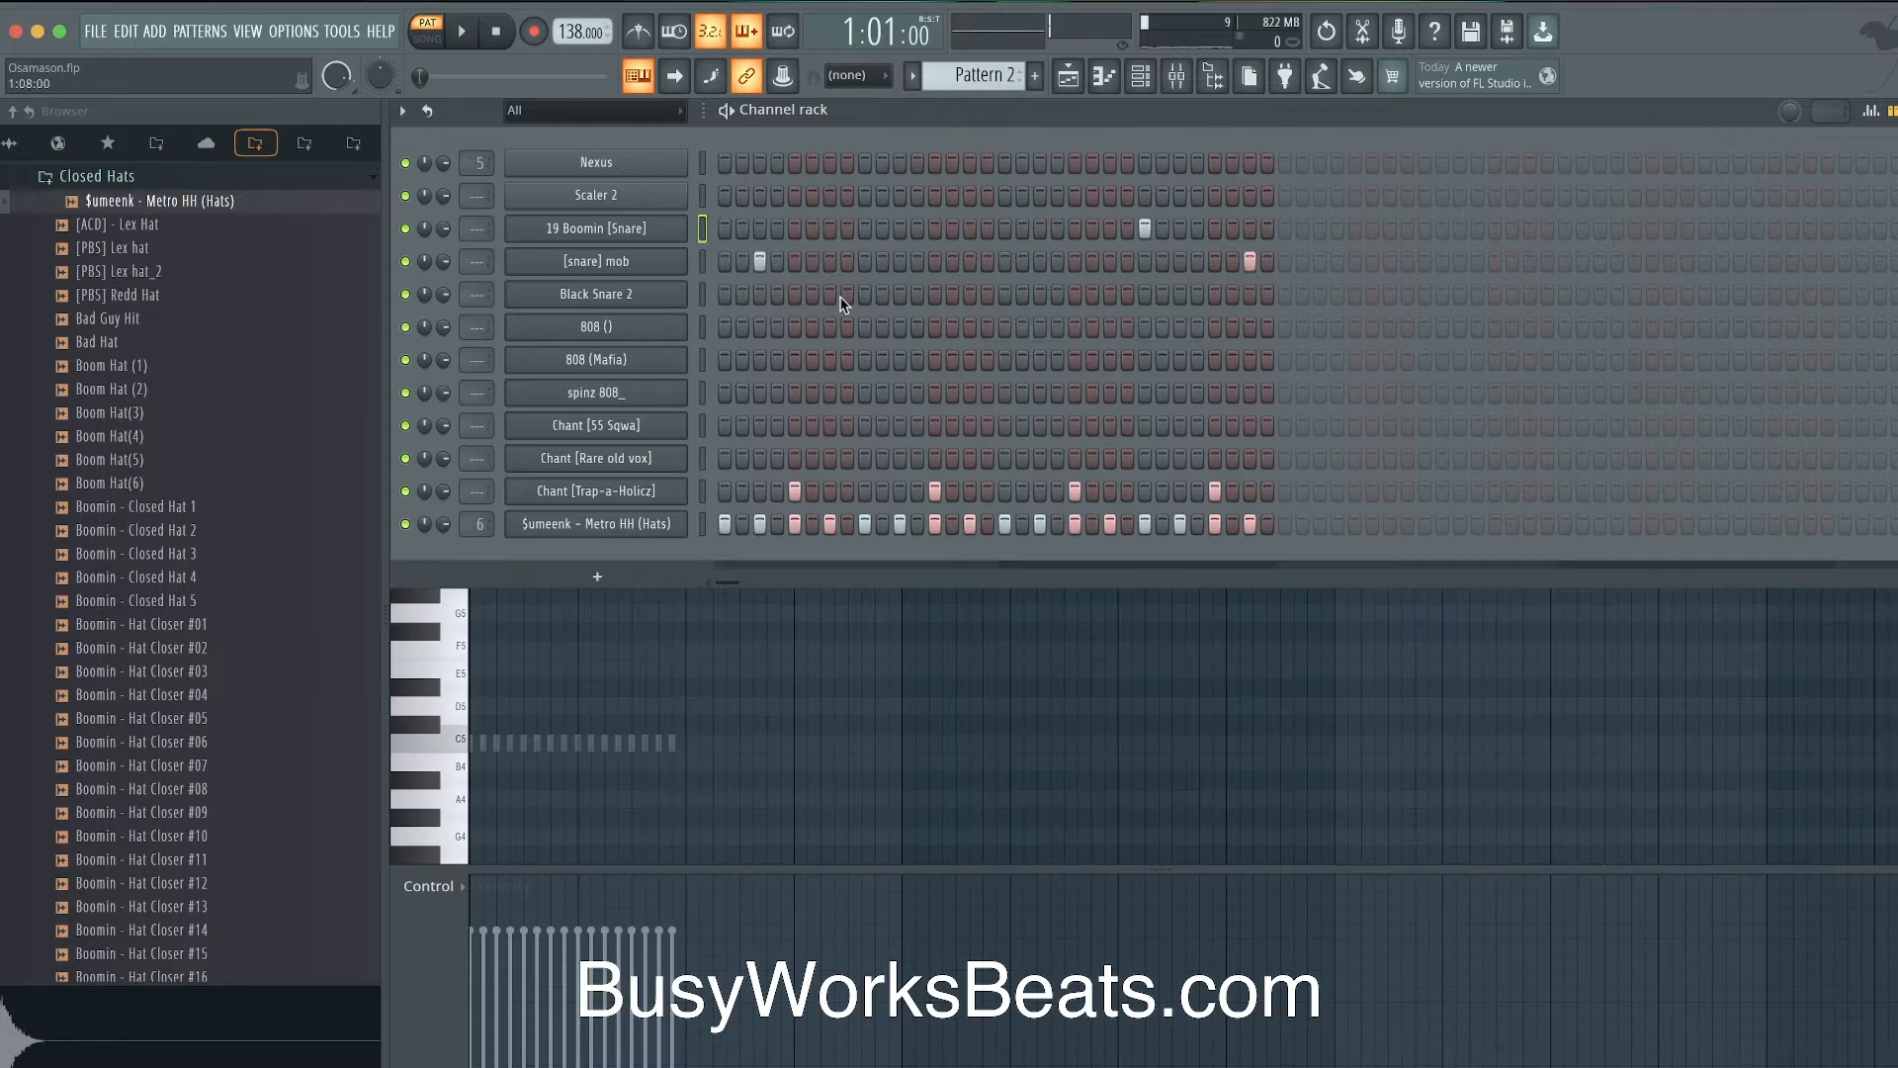
# - Place a Black Snare 2 hit on step 15 of Pattern 2 and play the drum loop back
pyautogui.press('space')
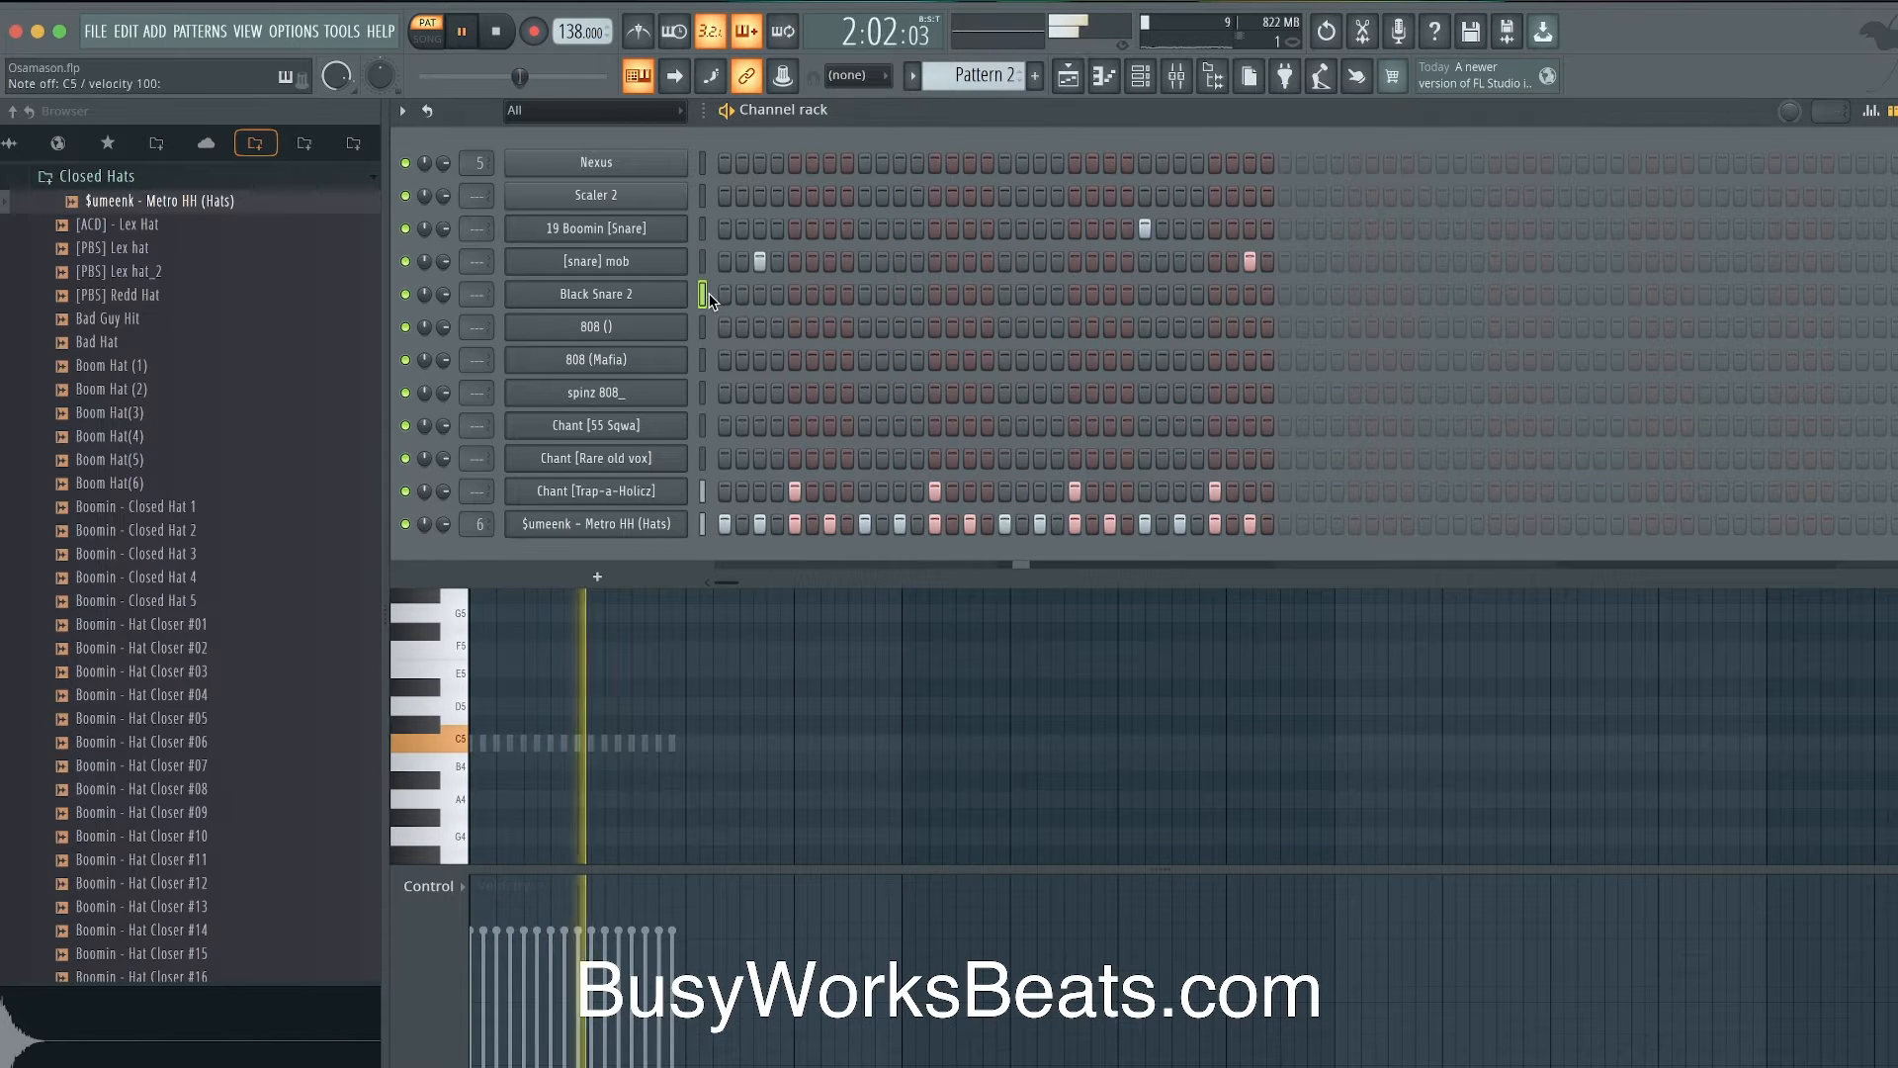
pyautogui.click(969, 295)
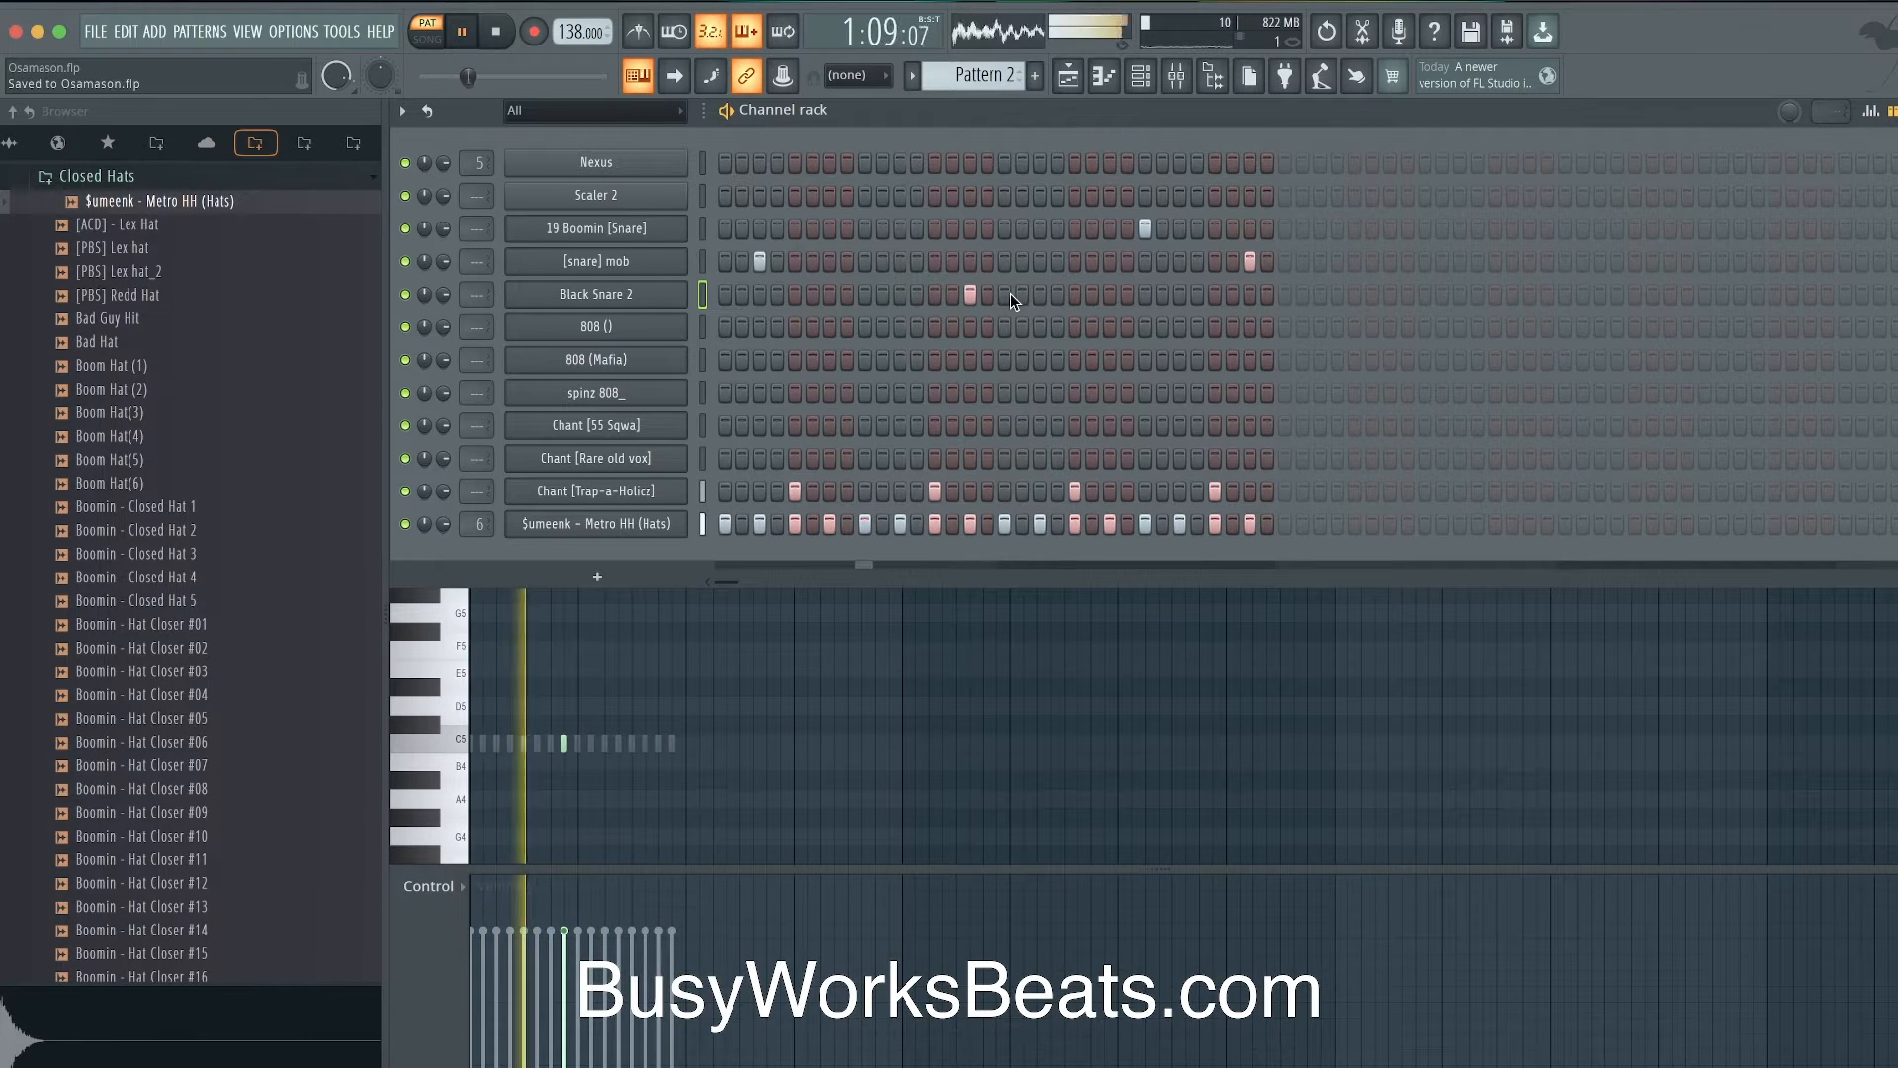
pyautogui.press('space')
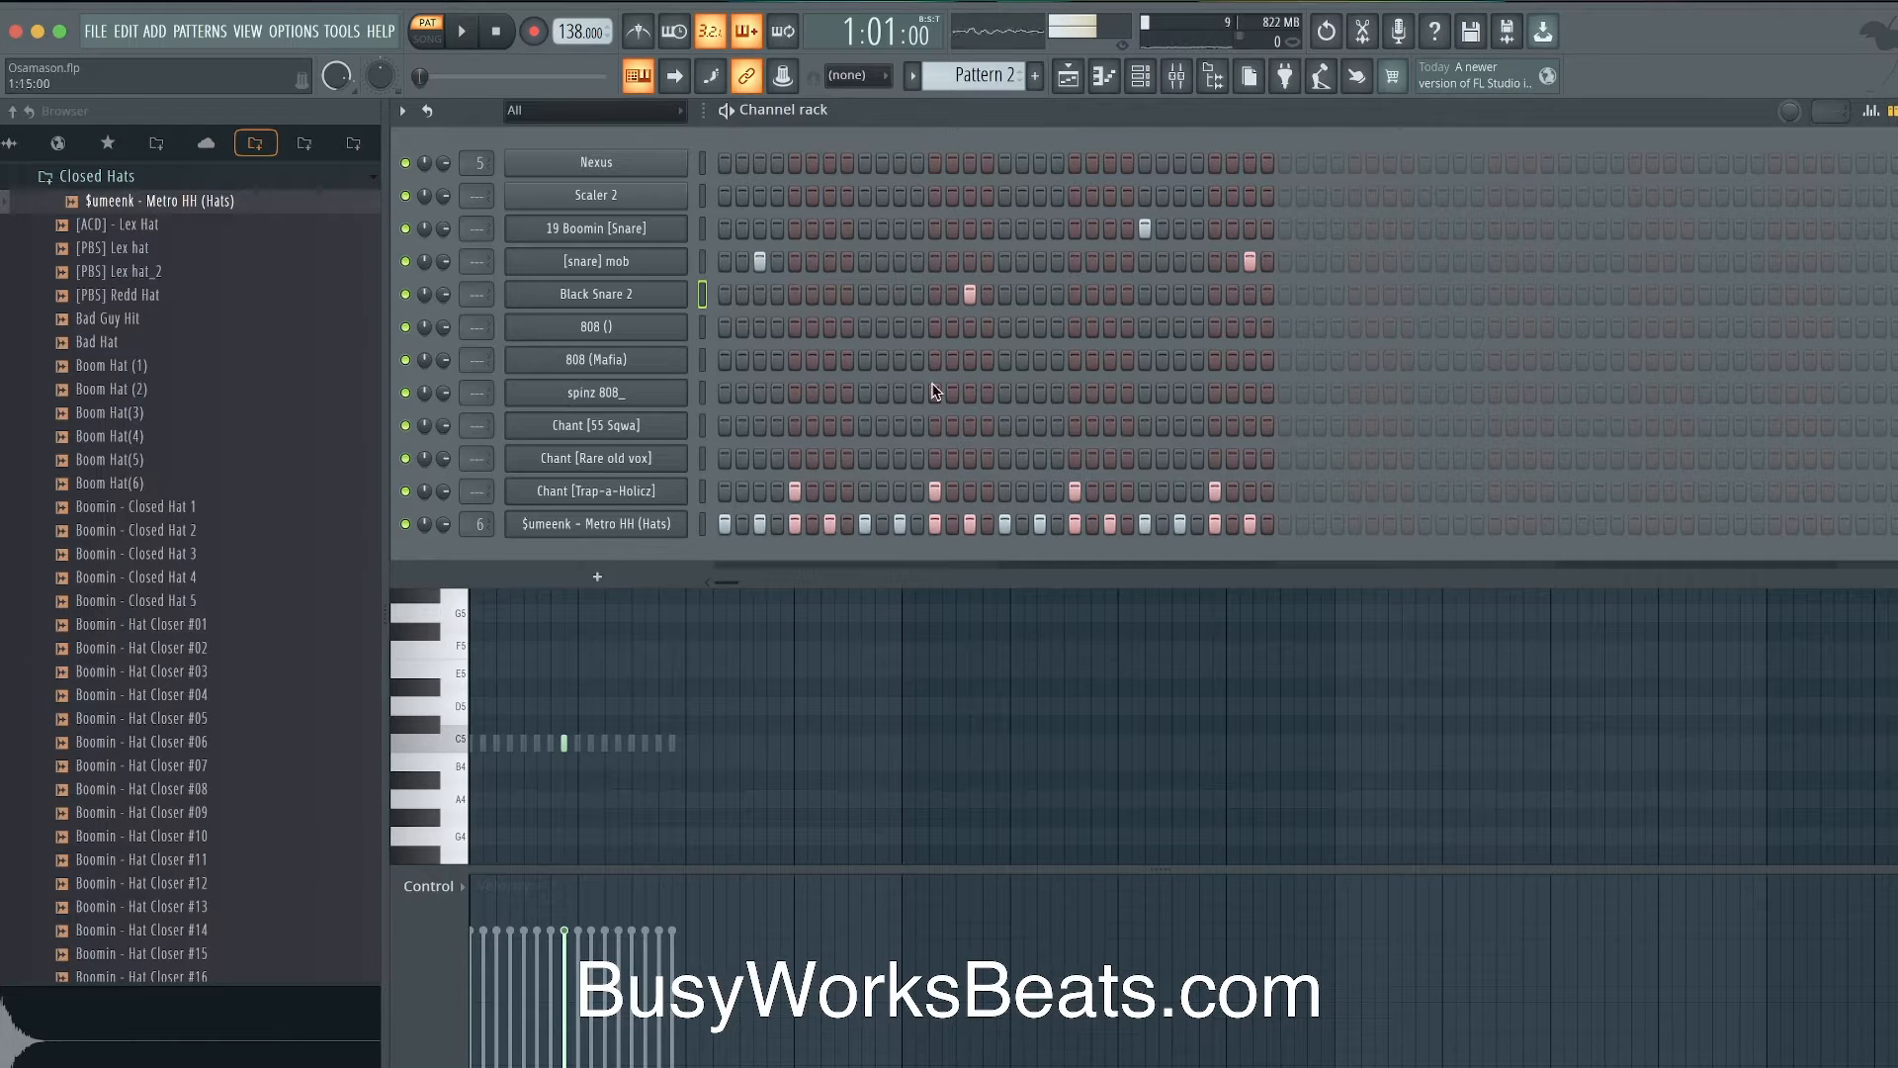
pyautogui.press('space')
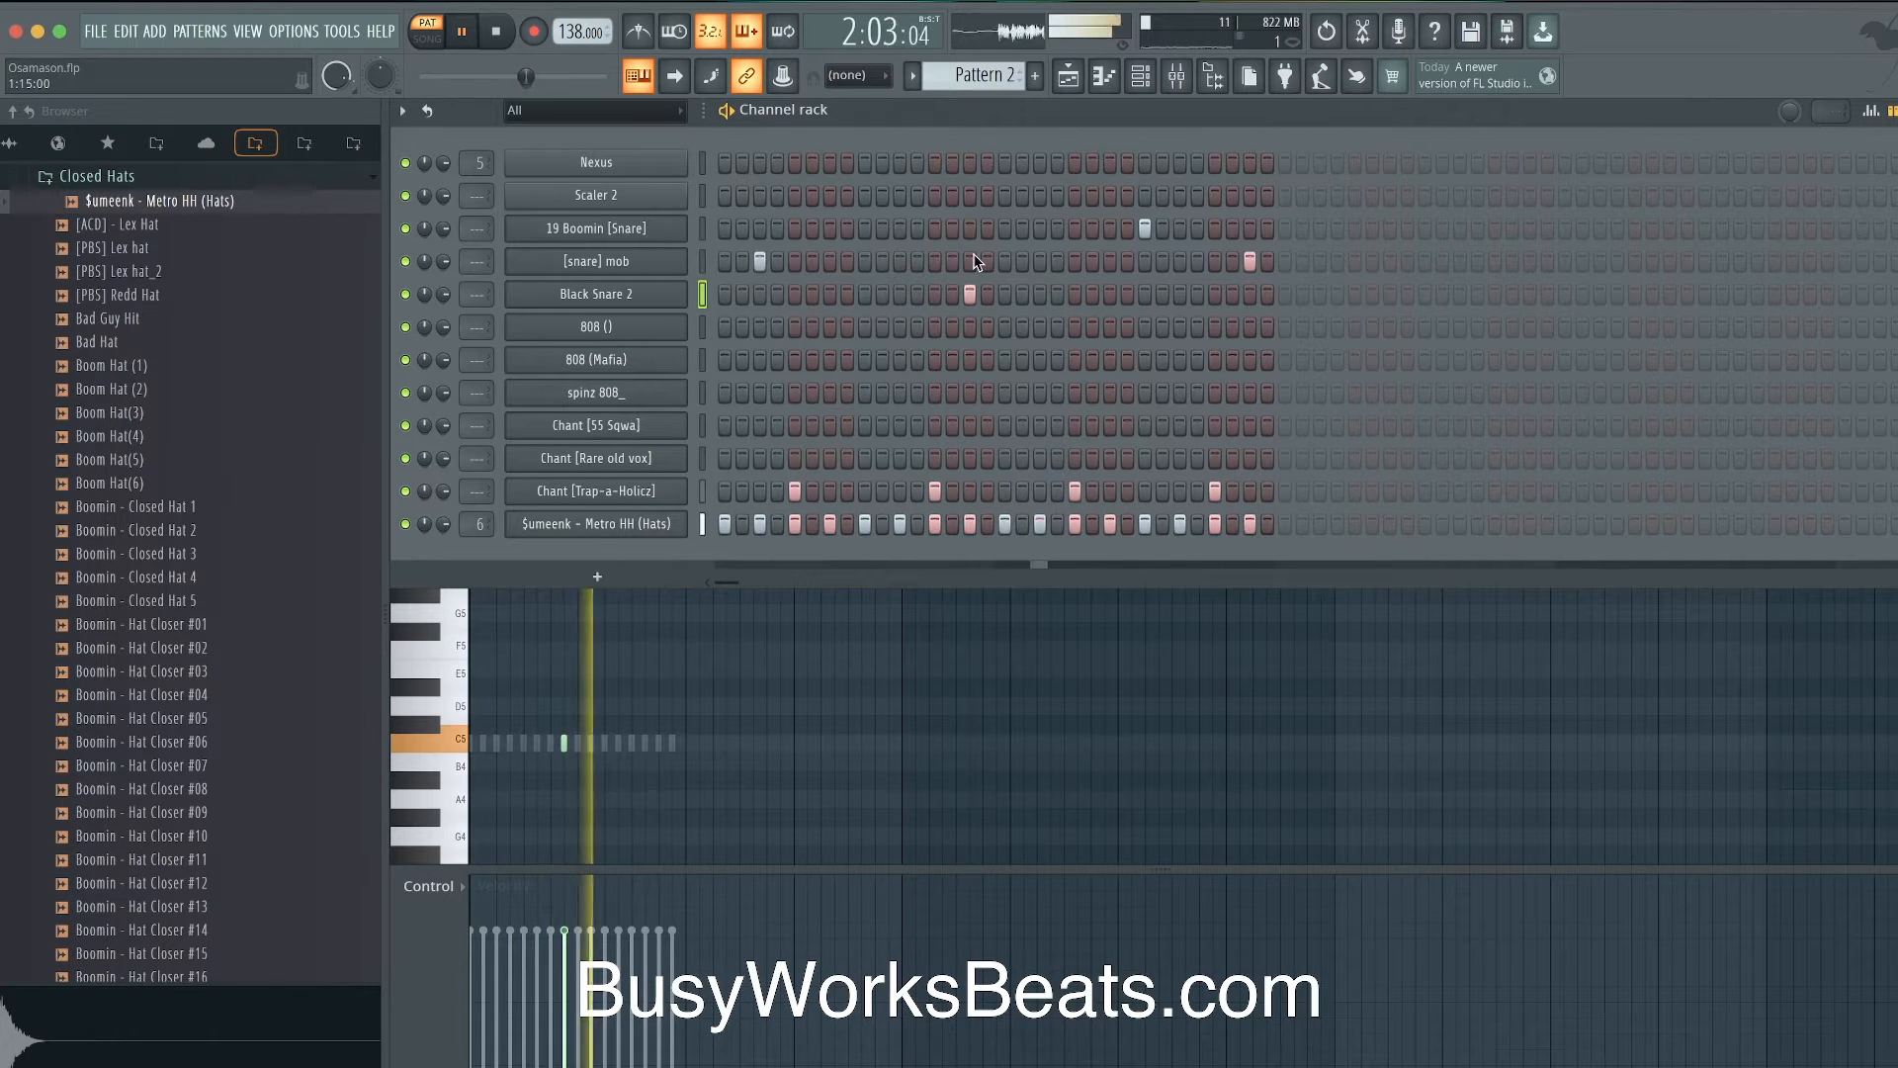
pyautogui.press('space')
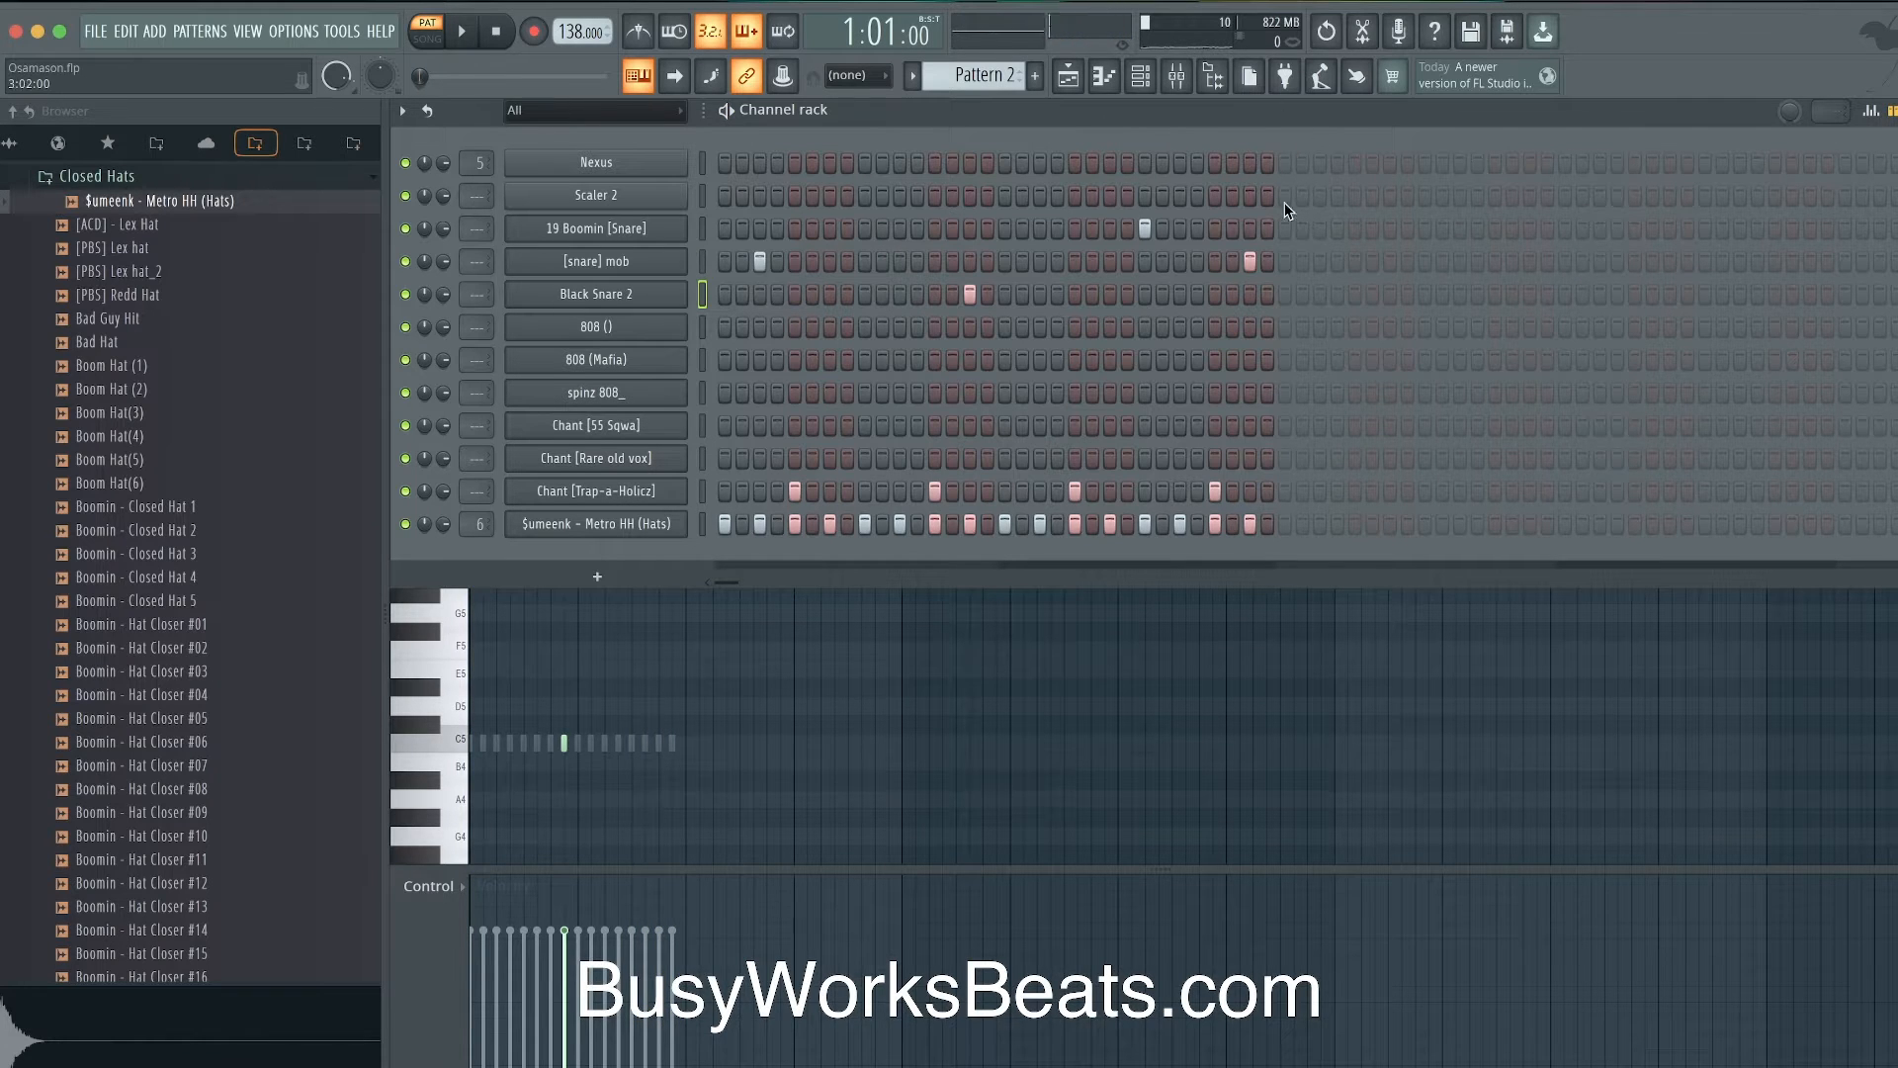
pyautogui.press('space')
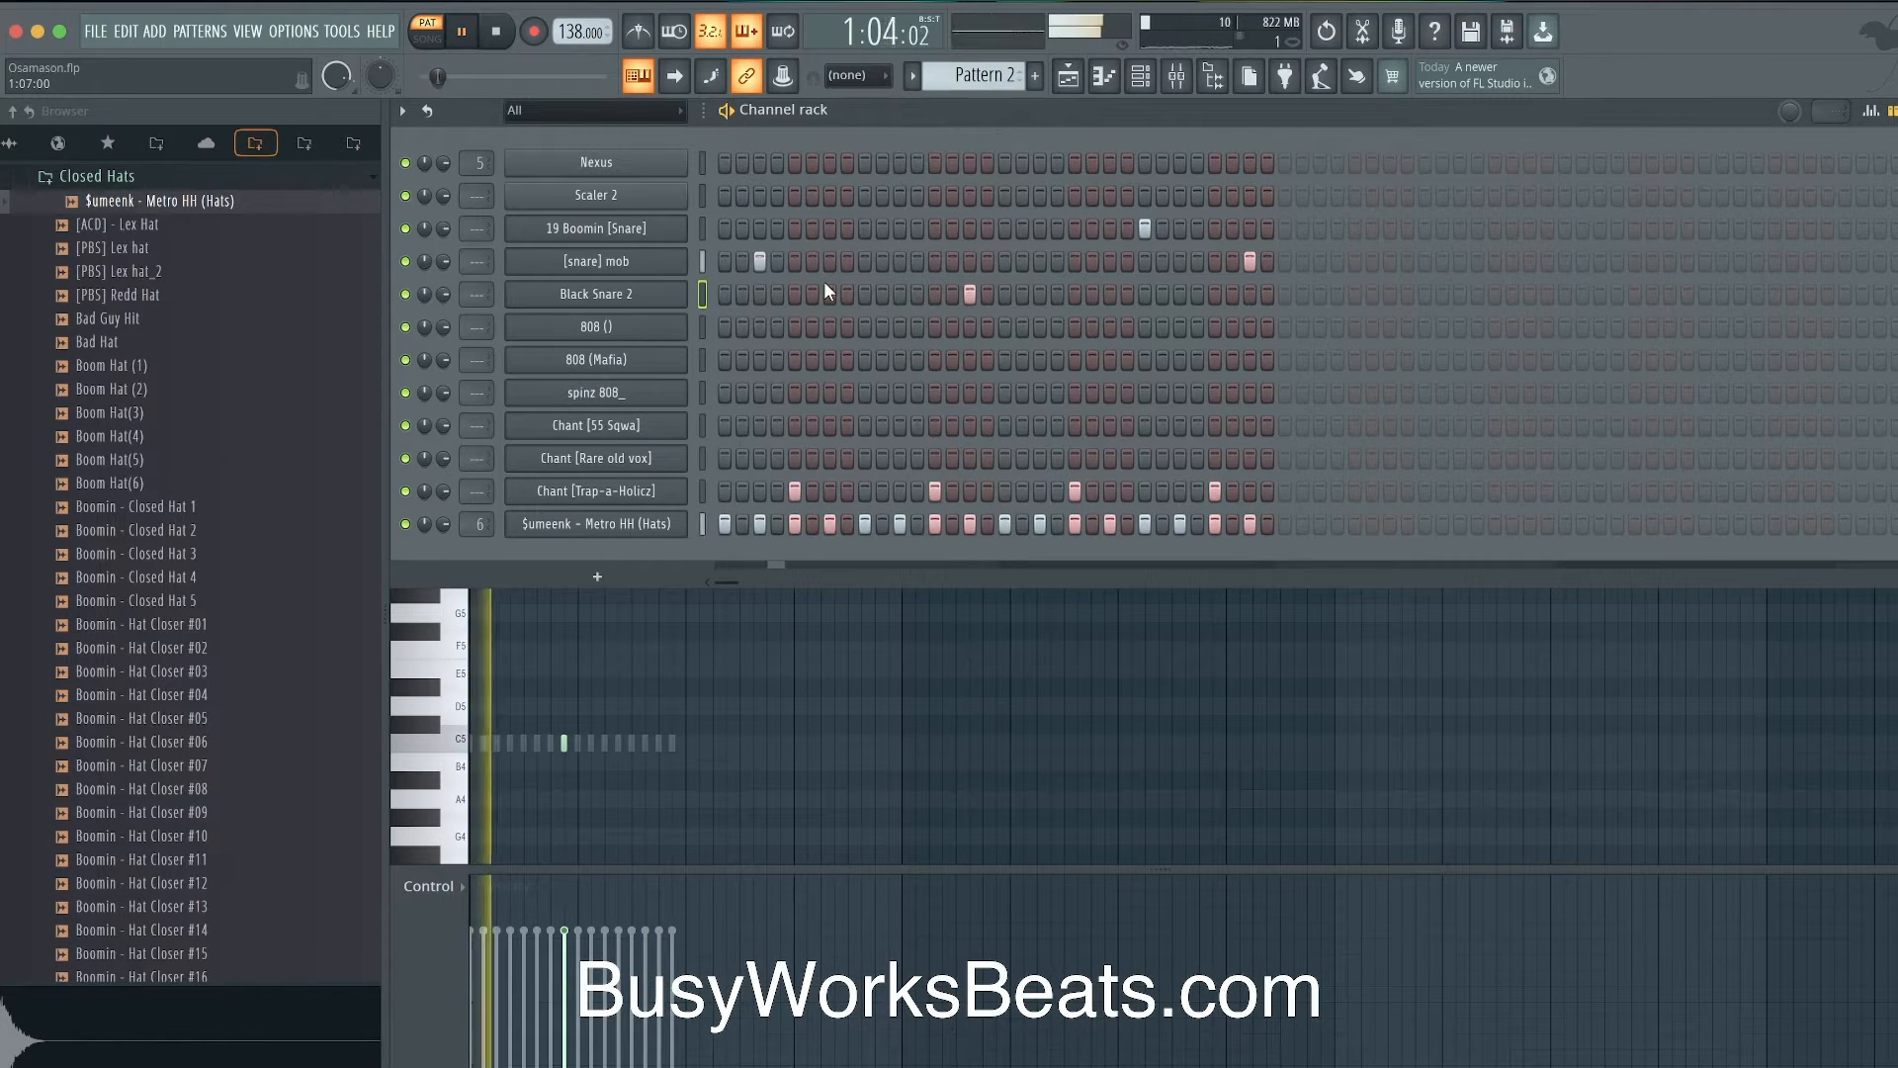
pyautogui.press('space')
# - Audition the spinz 808_ channel and inspect the sampler settings of the 808 (Mafia) channel
pyautogui.click(702, 392)
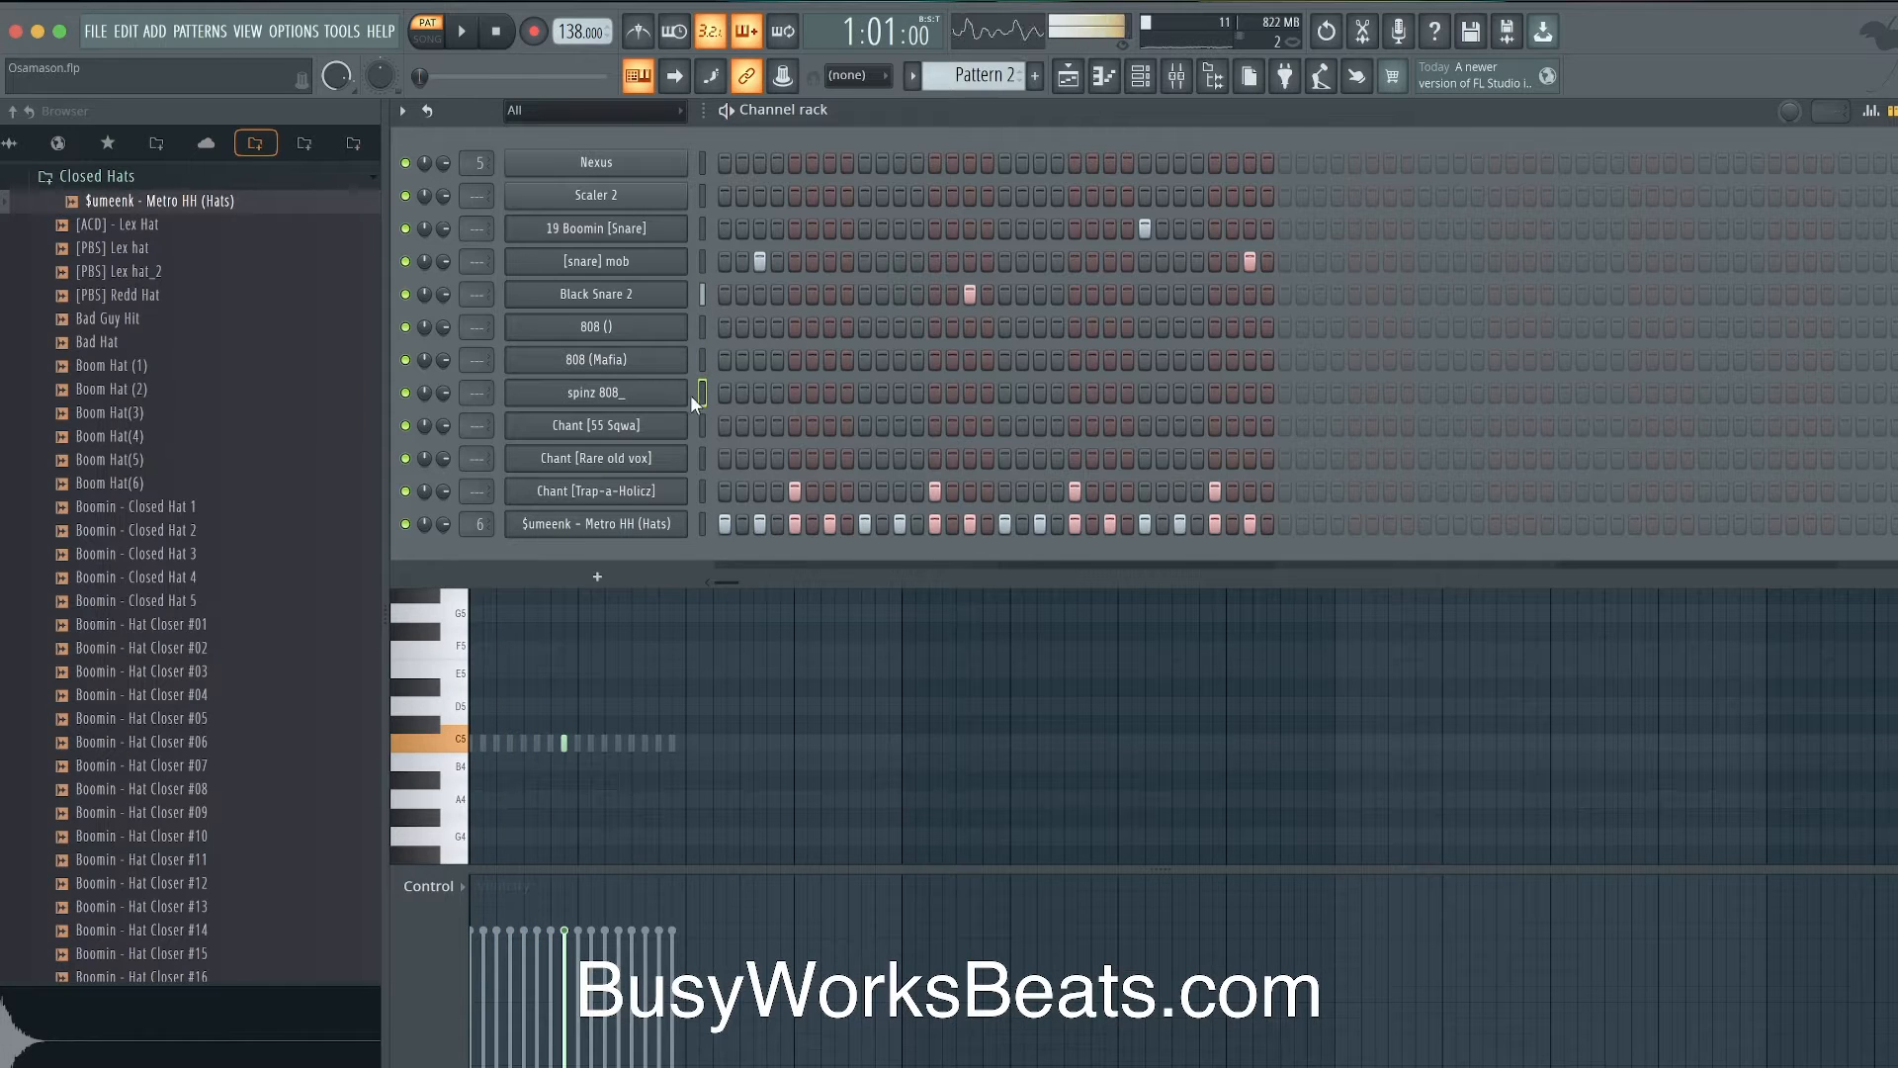
pyautogui.click(673, 361)
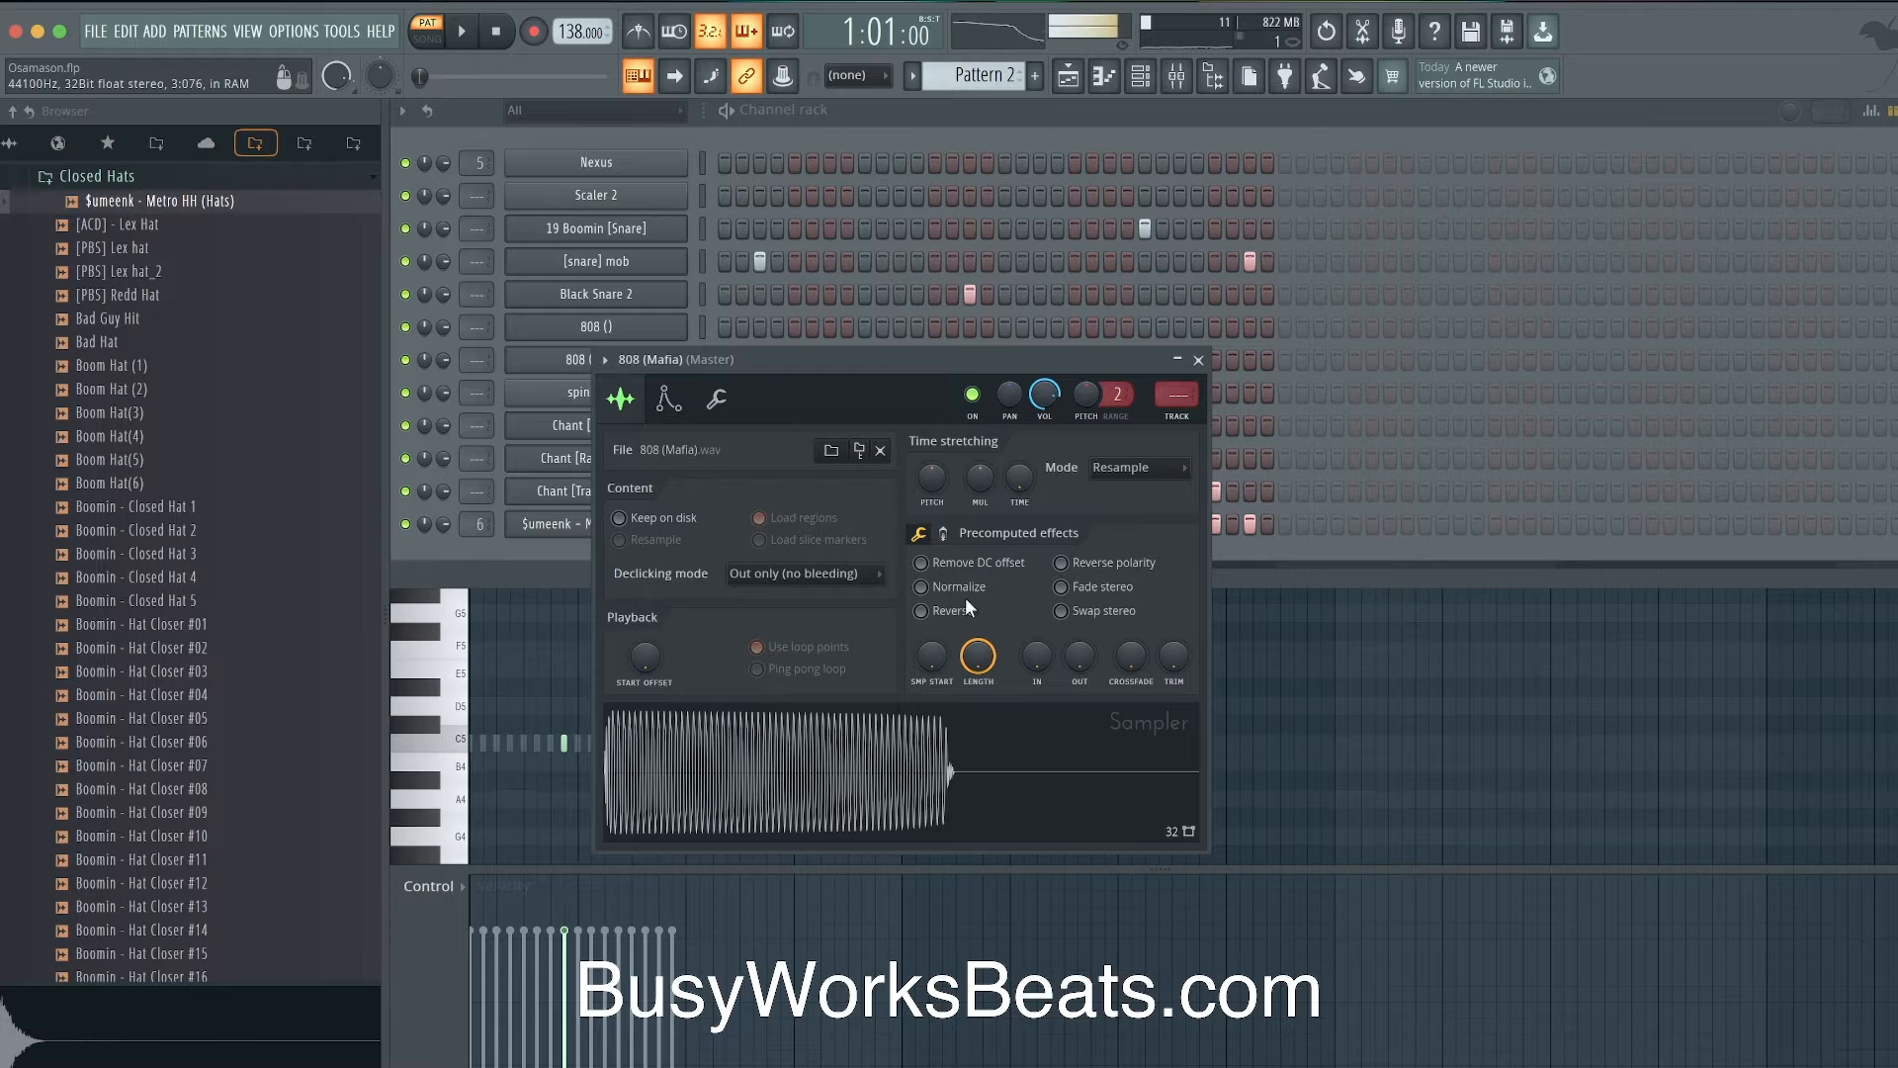
pyautogui.click(1198, 361)
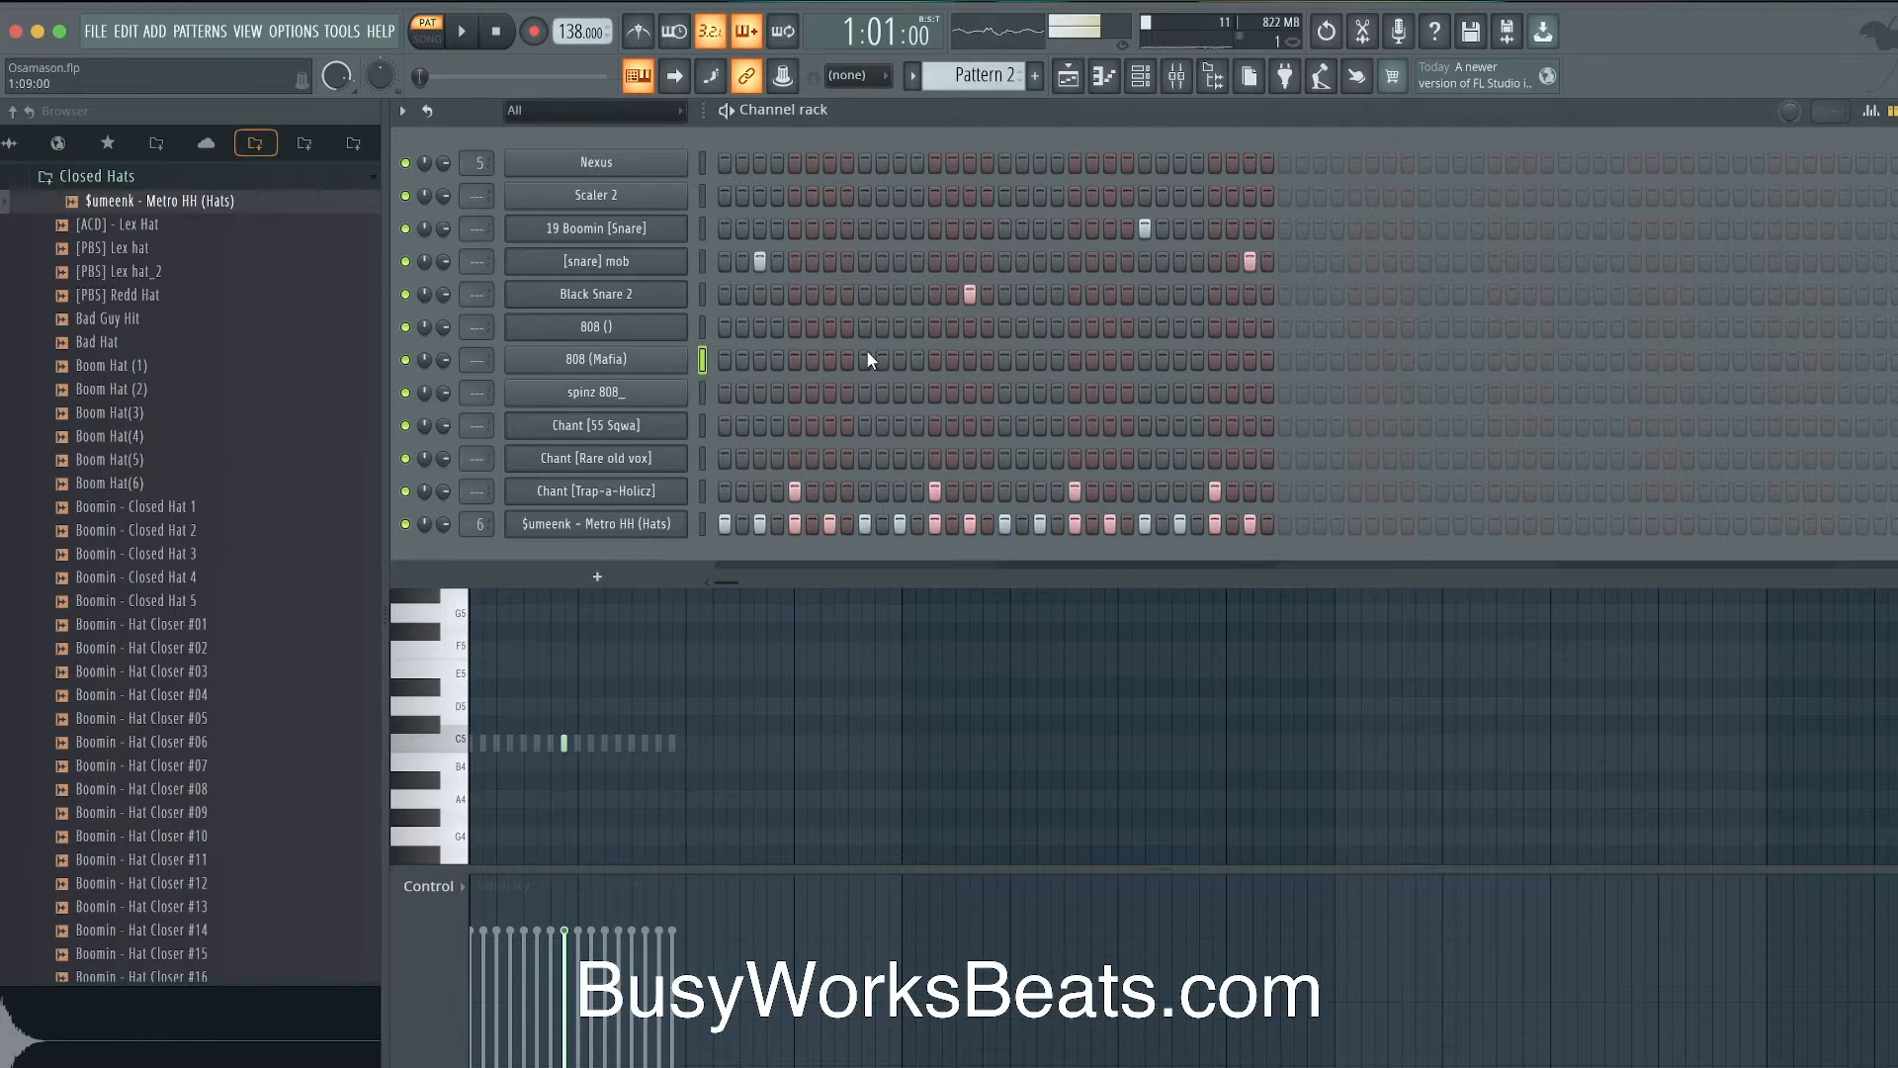
# - Switch to the first empty pattern, Pattern 3, and place a spinz 808_ hit on step 1
pyautogui.click(1009, 79)
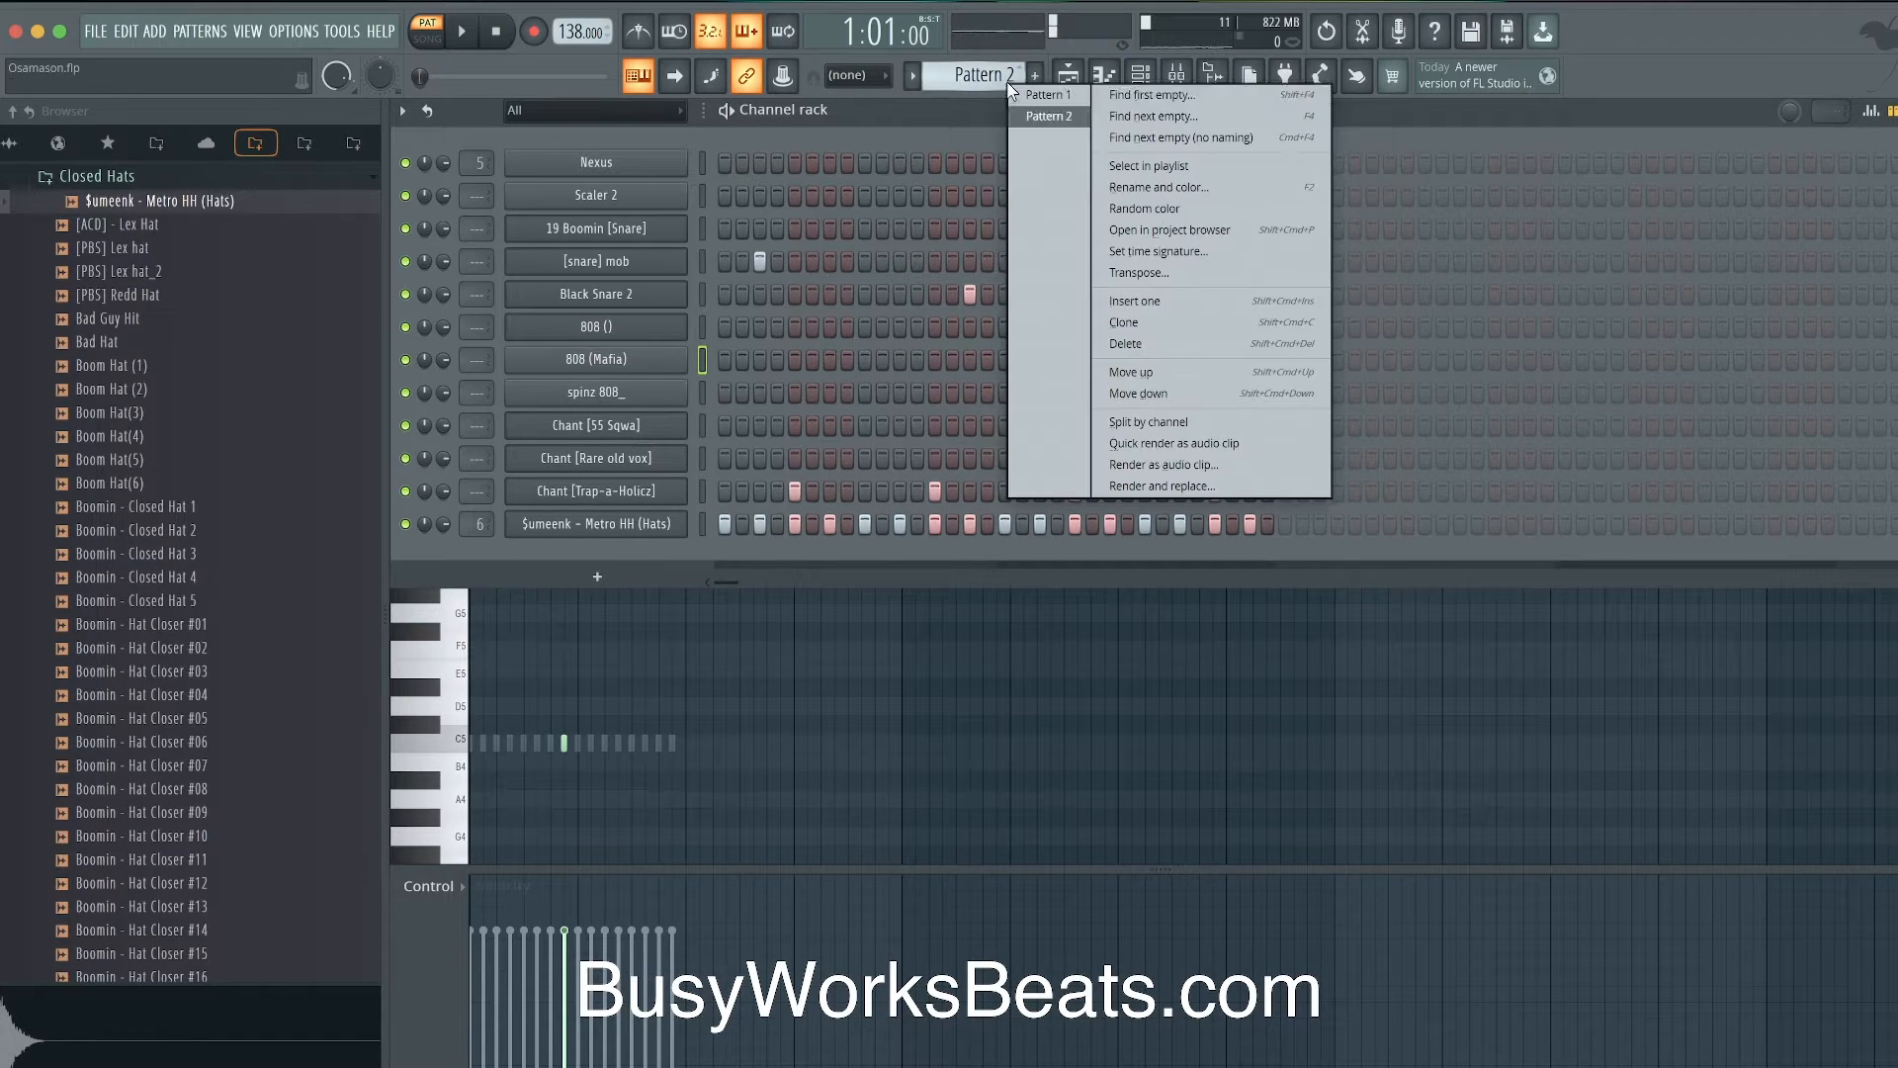
pyautogui.click(1152, 95)
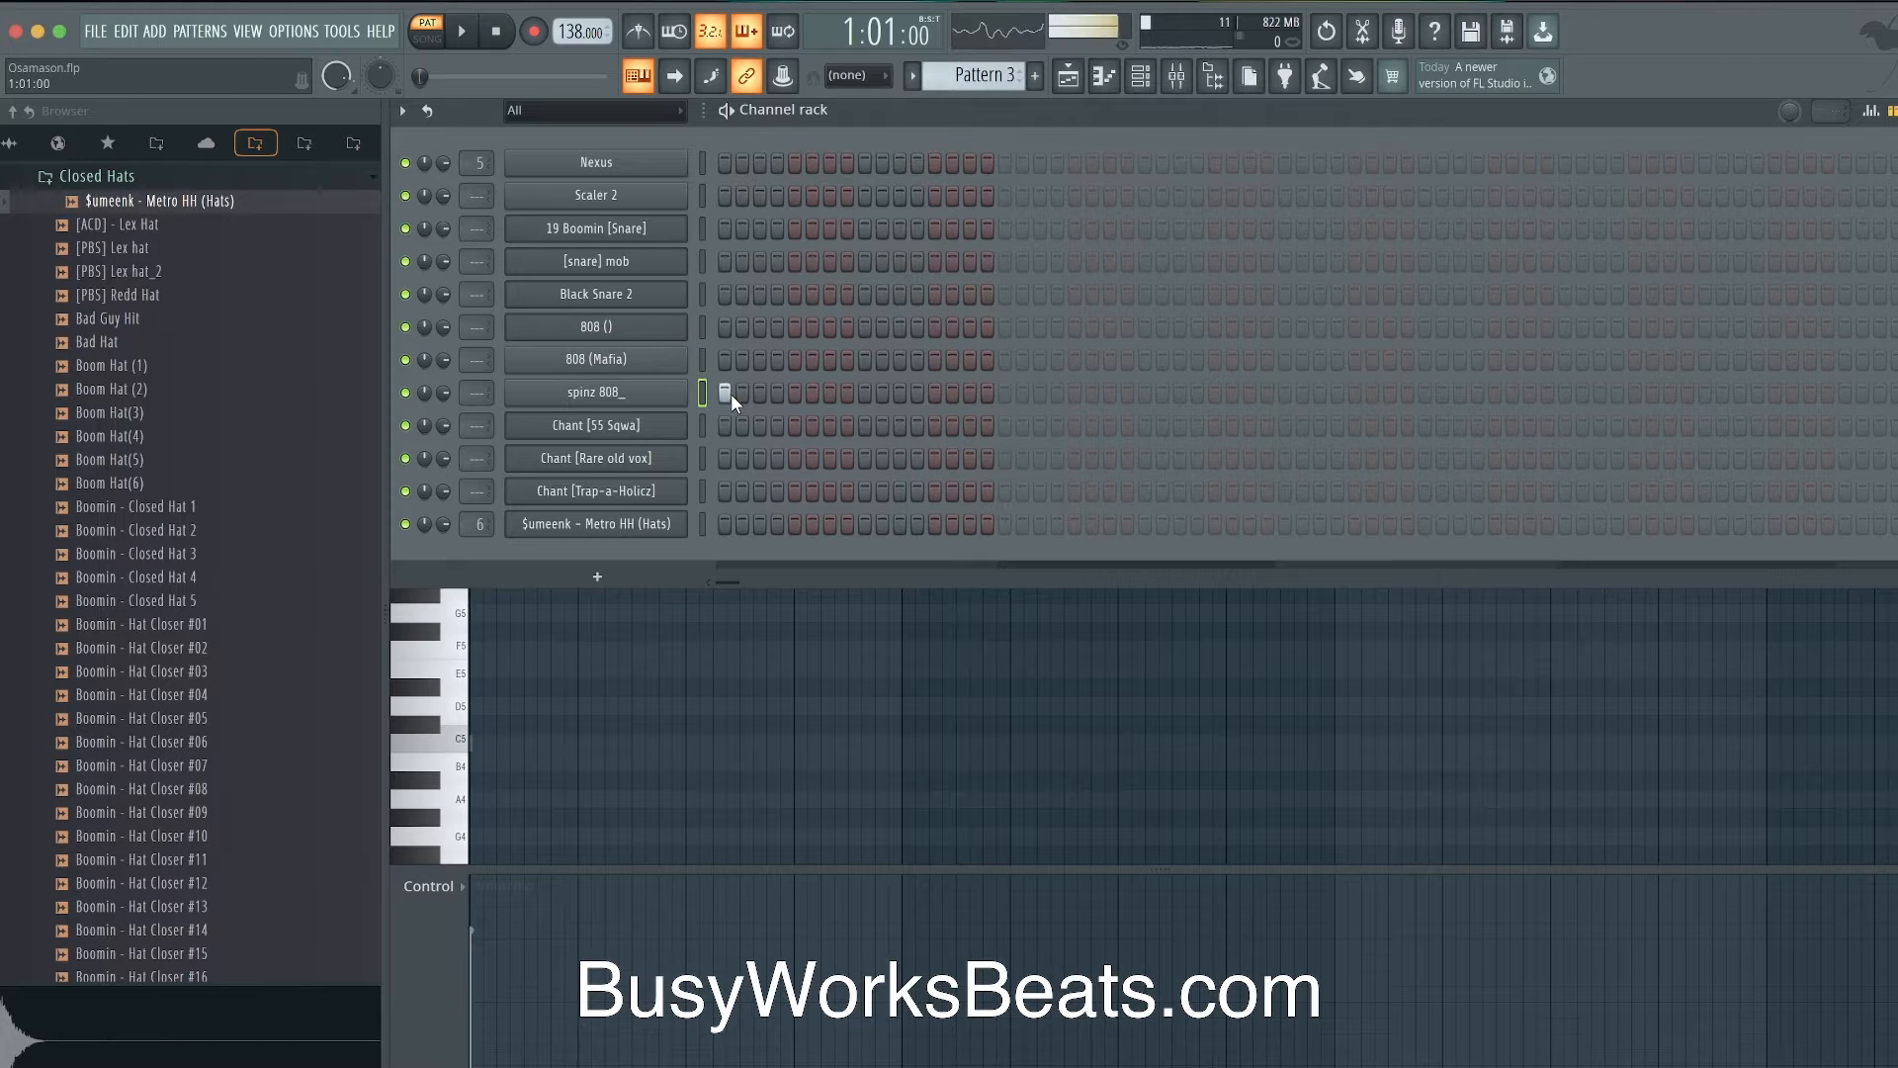
# - Route the spinz 808_ channel to mixer track 7, load Fruity Fast Dist in its first effect slot and switch it to type B
pyautogui.press('super+l')
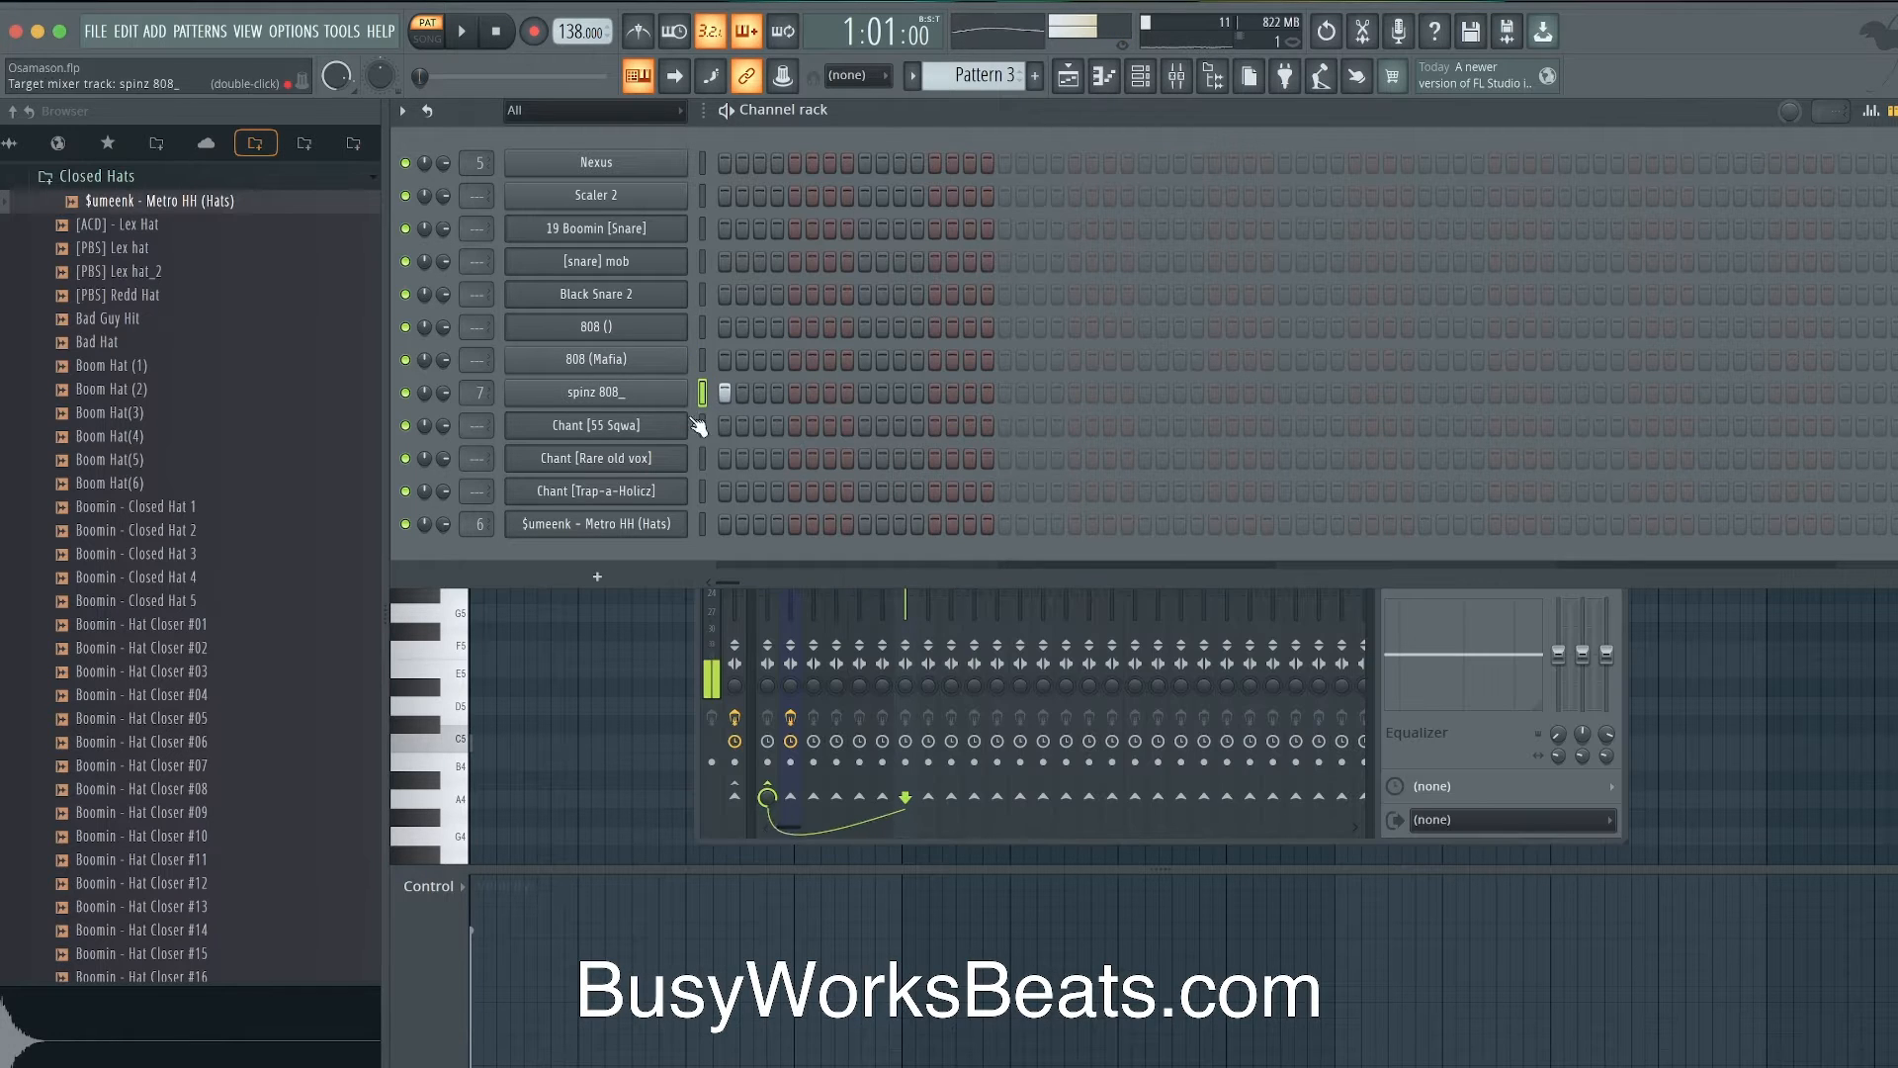
pyautogui.click(1473, 366)
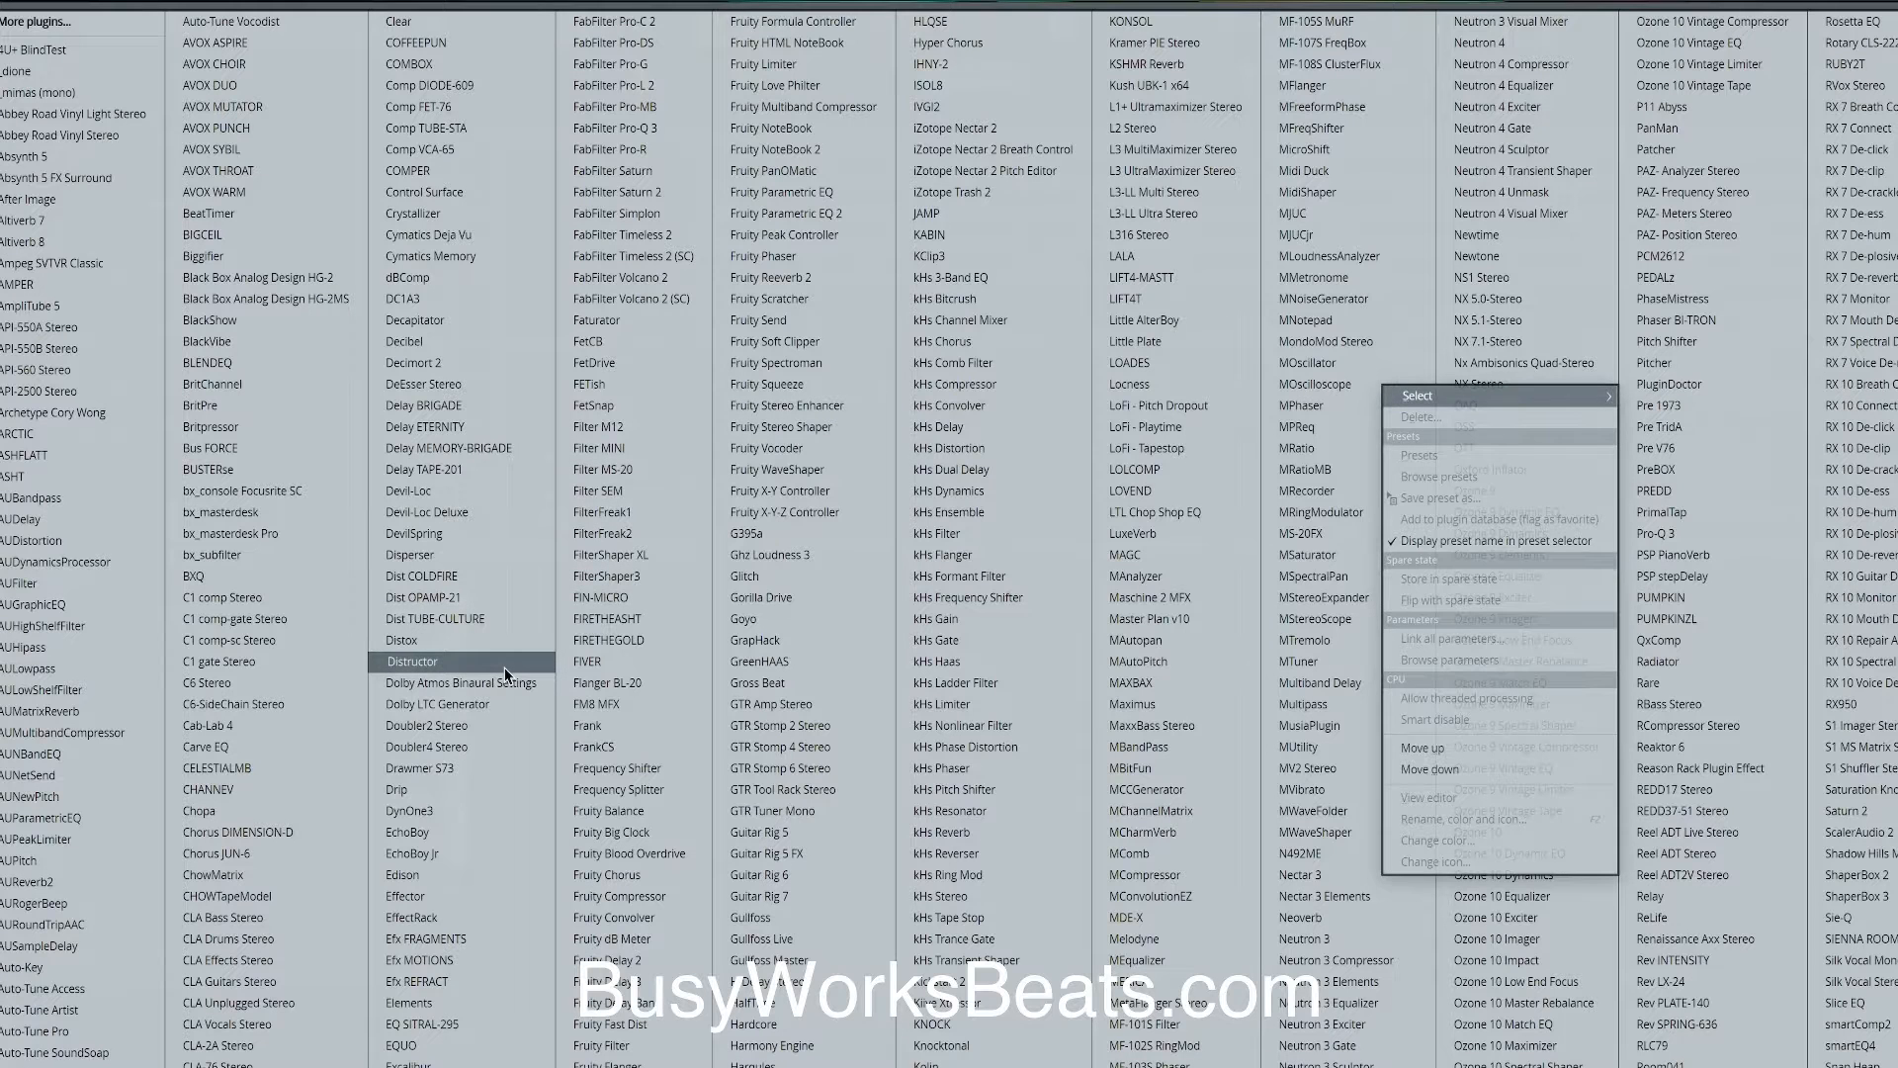
pyautogui.click(653, 1031)
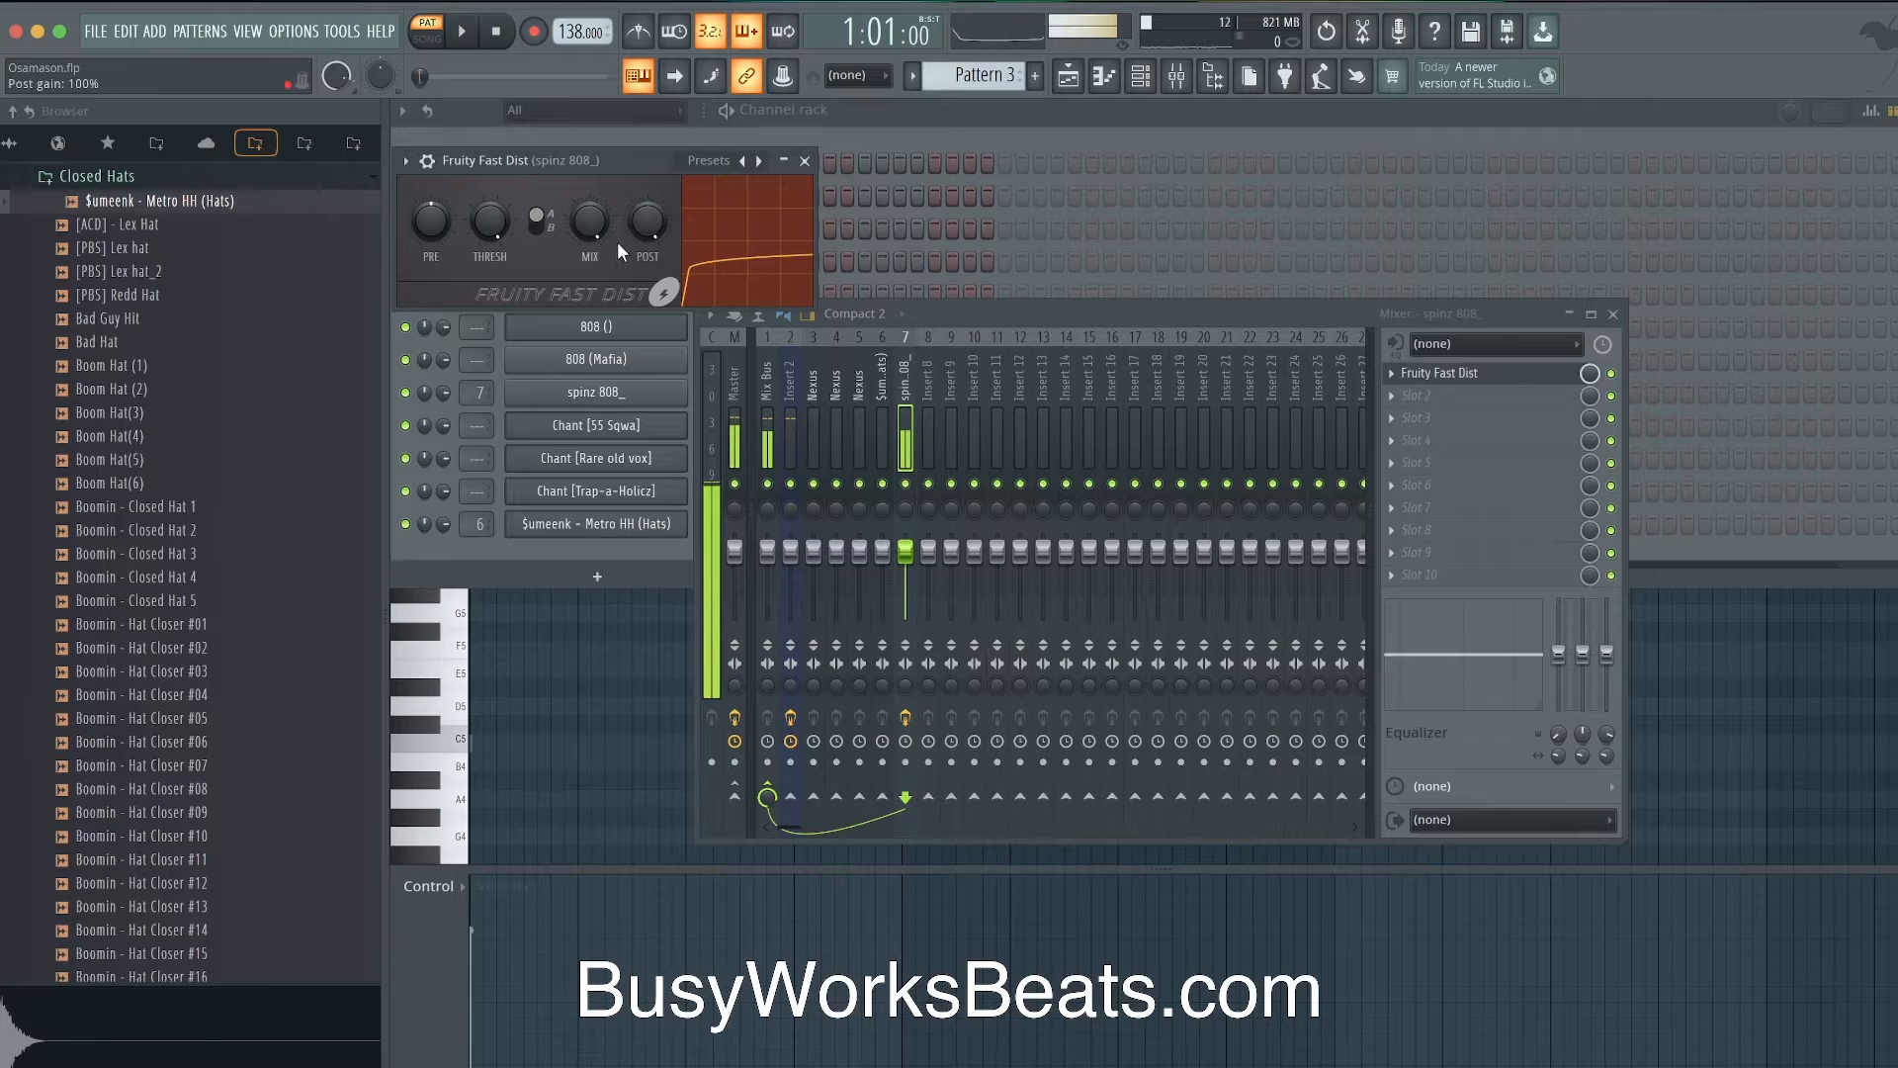
pyautogui.click(534, 220)
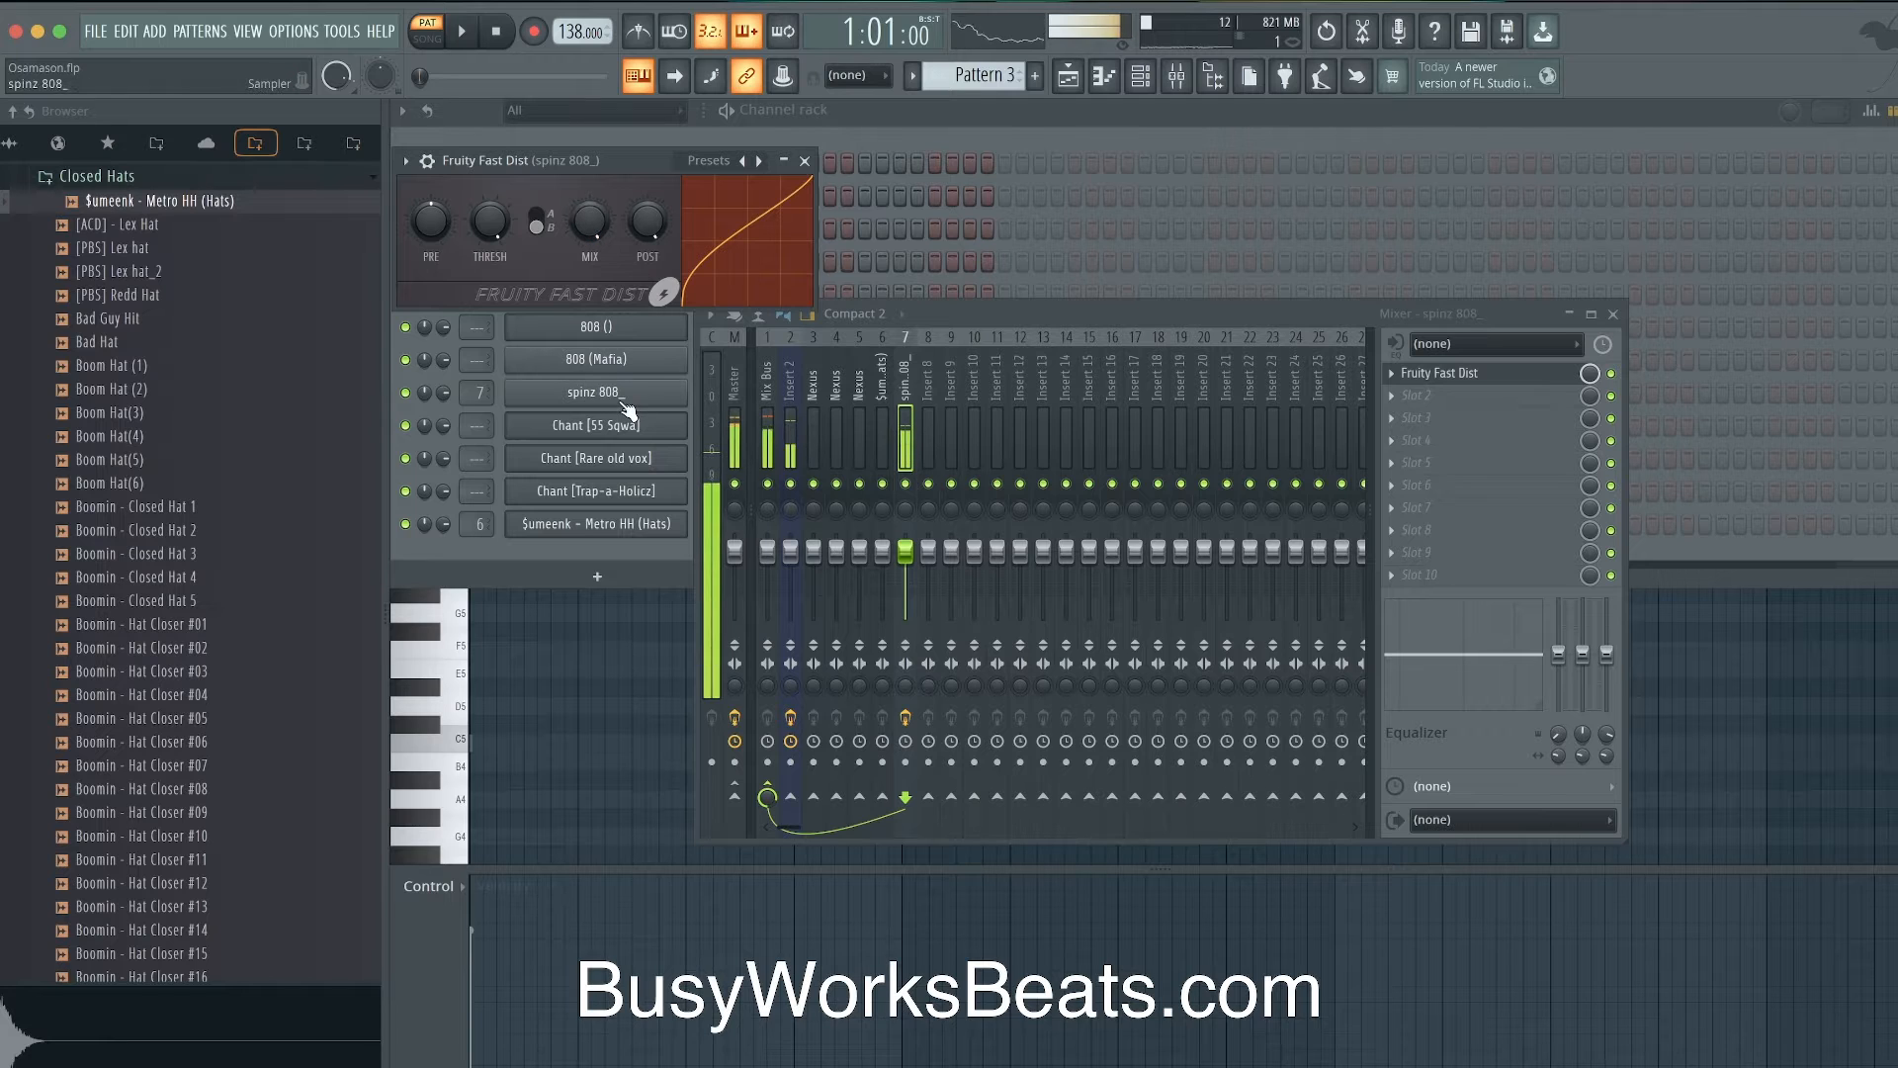
# - Audition the 808 (Mafia) channel against spinz 808_ in the channel rack, ending on spinz 808_
pyautogui.click(929, 114)
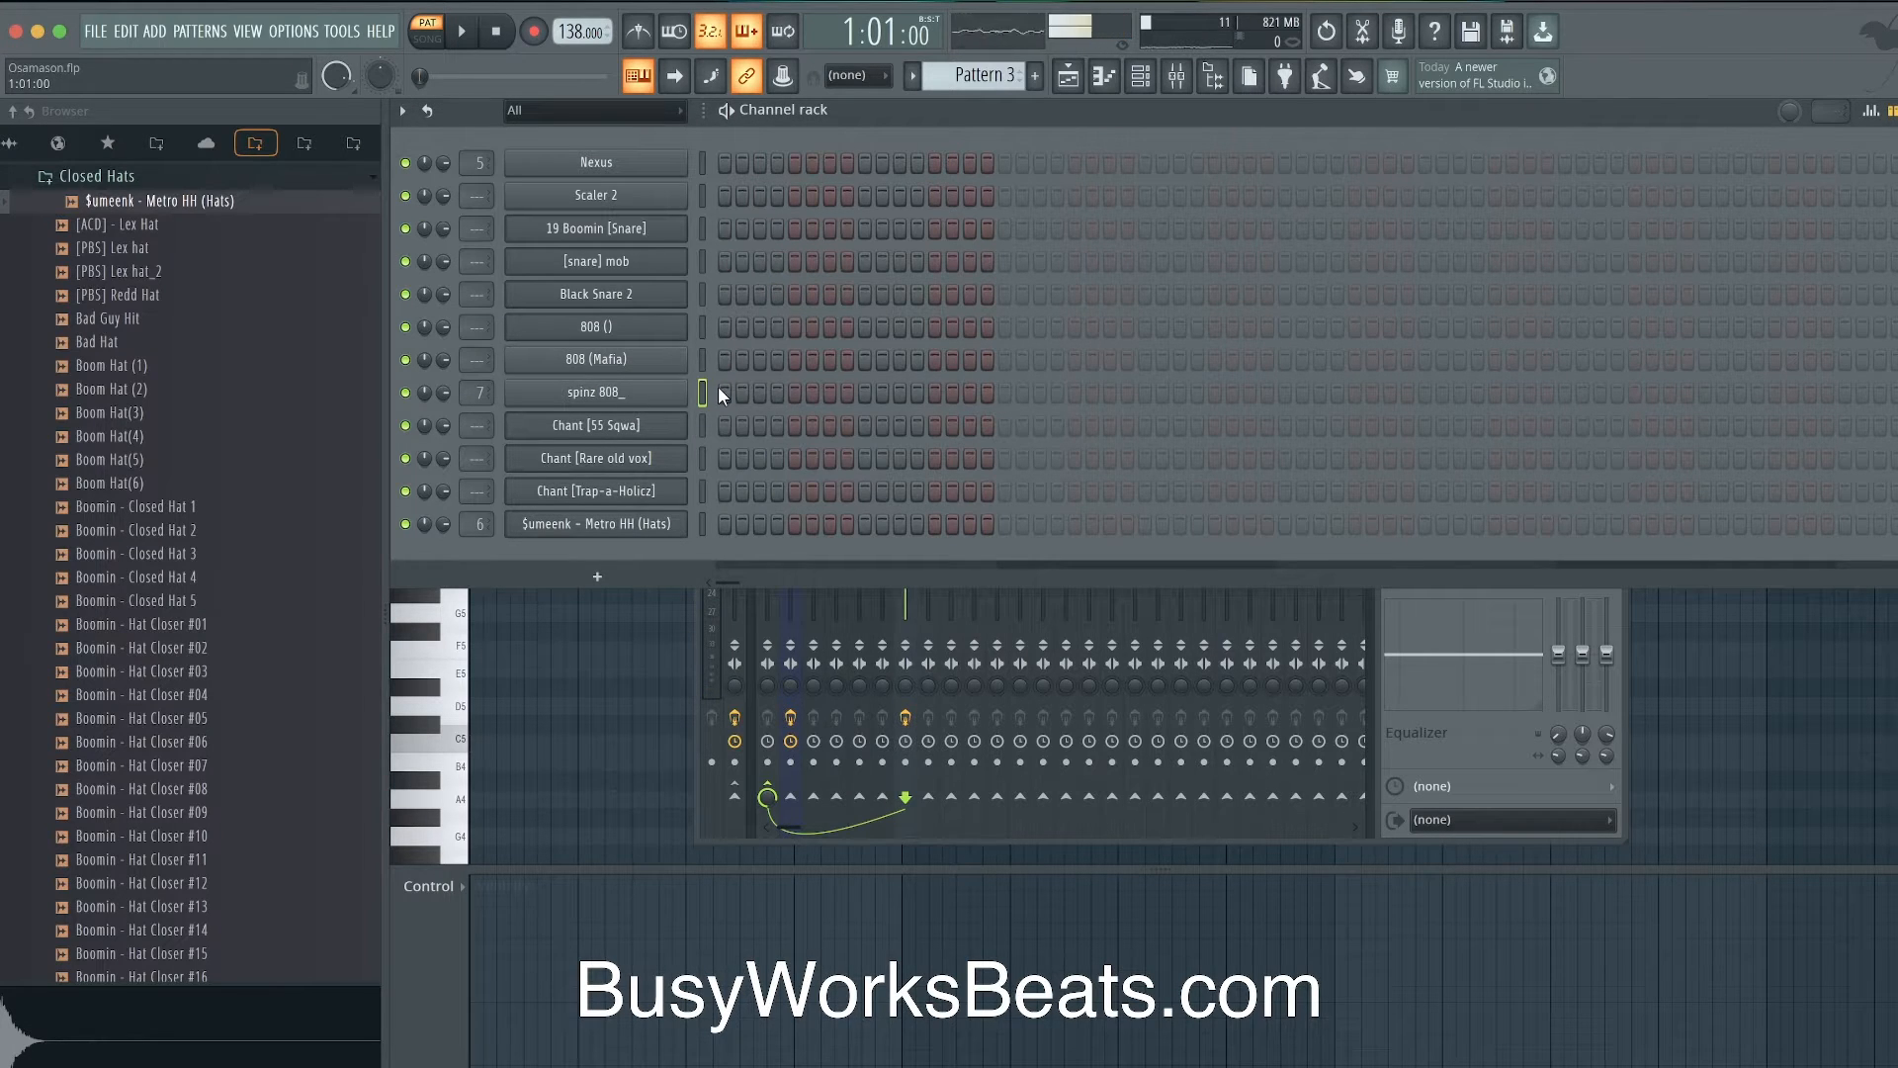
pyautogui.click(703, 360)
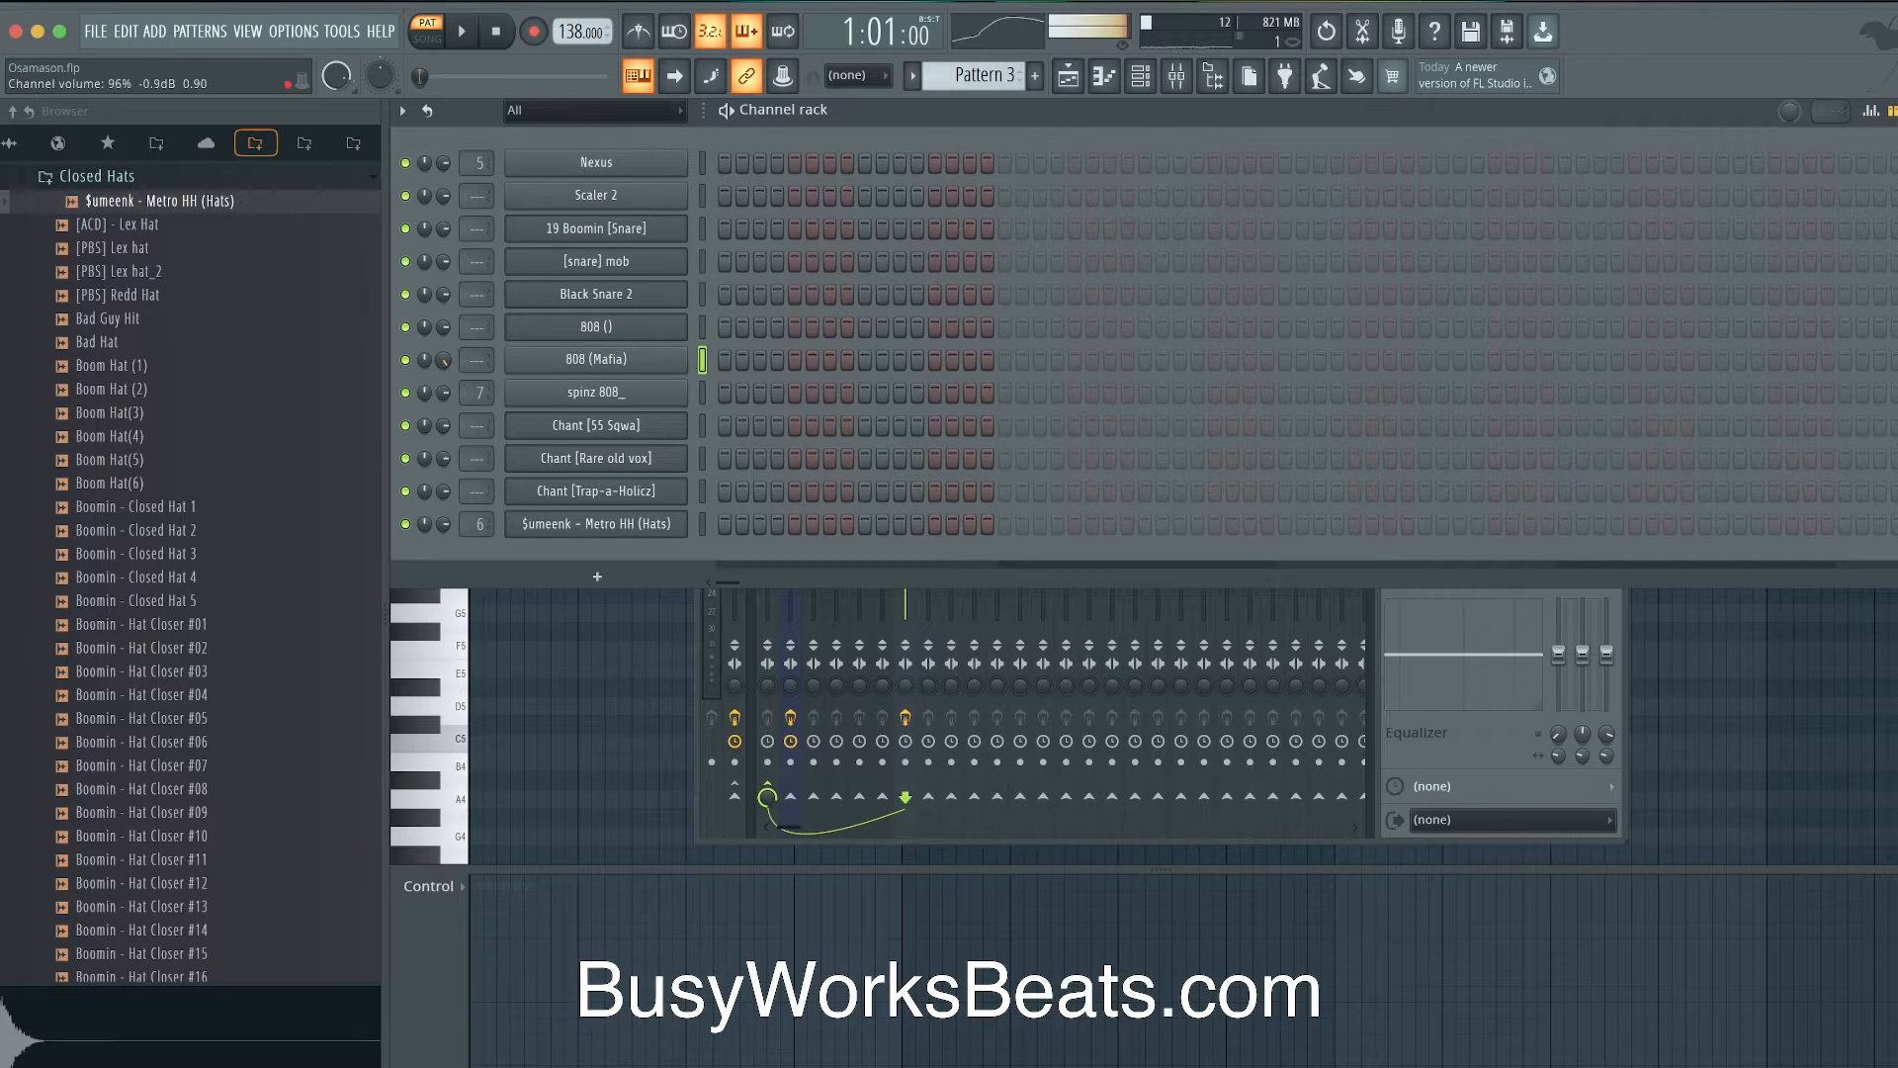
pyautogui.click(703, 392)
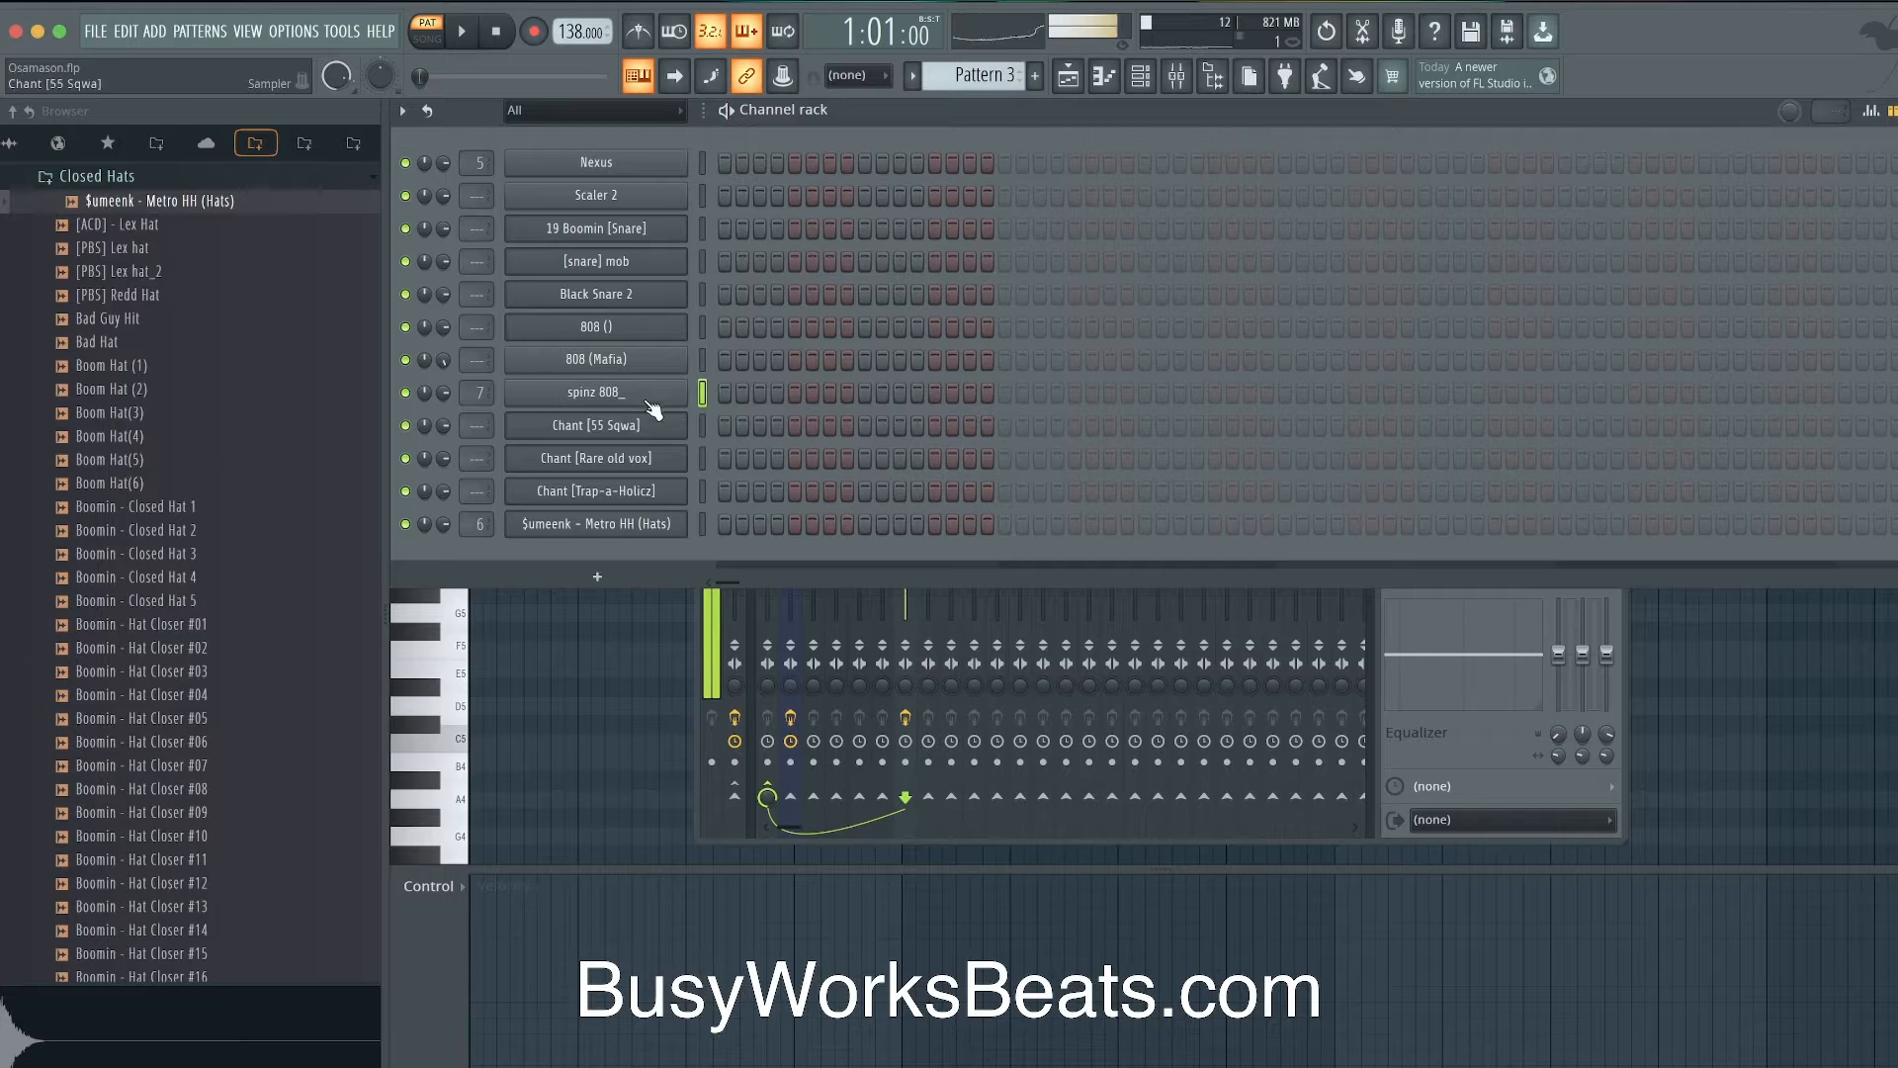
# - Reduce the mix level of Fruity Fast Dist on the spinz 808_ mixer track to about 75% and close the plugin
pyautogui.click(779, 591)
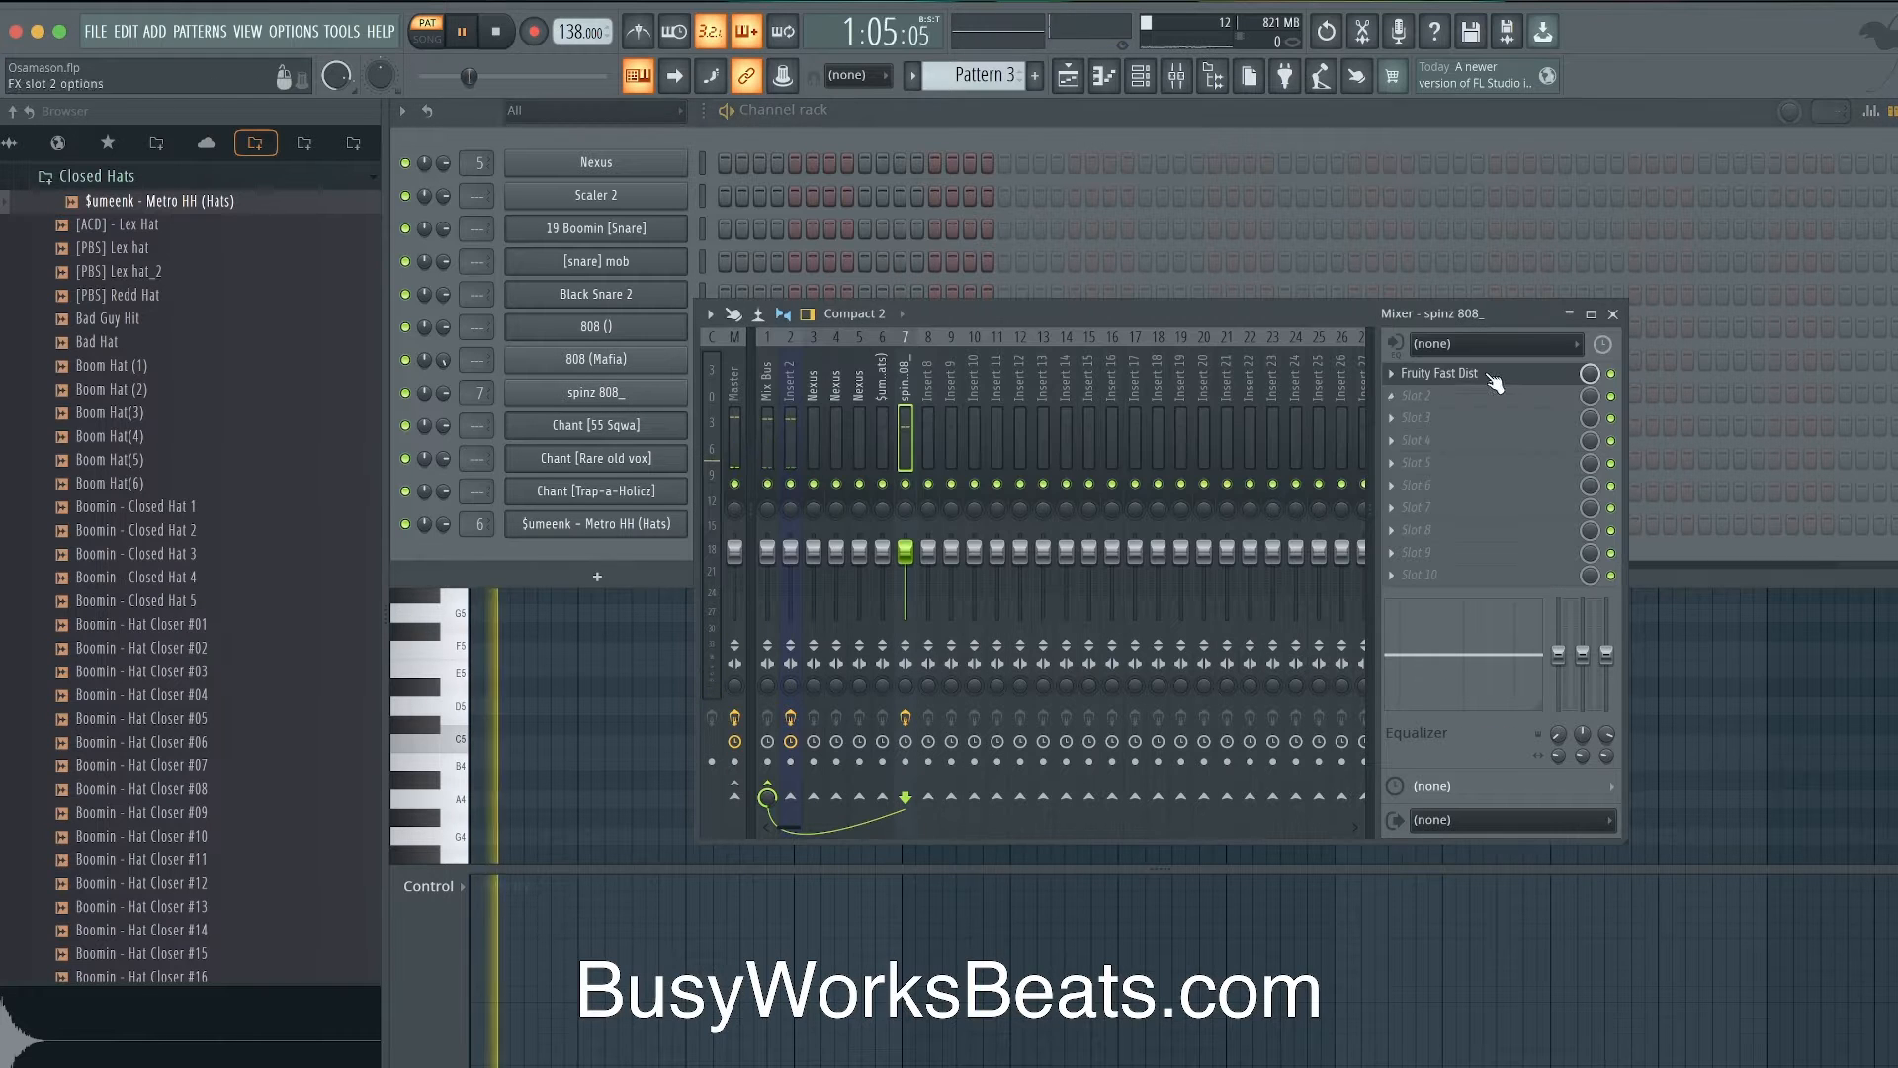
pyautogui.click(1499, 376)
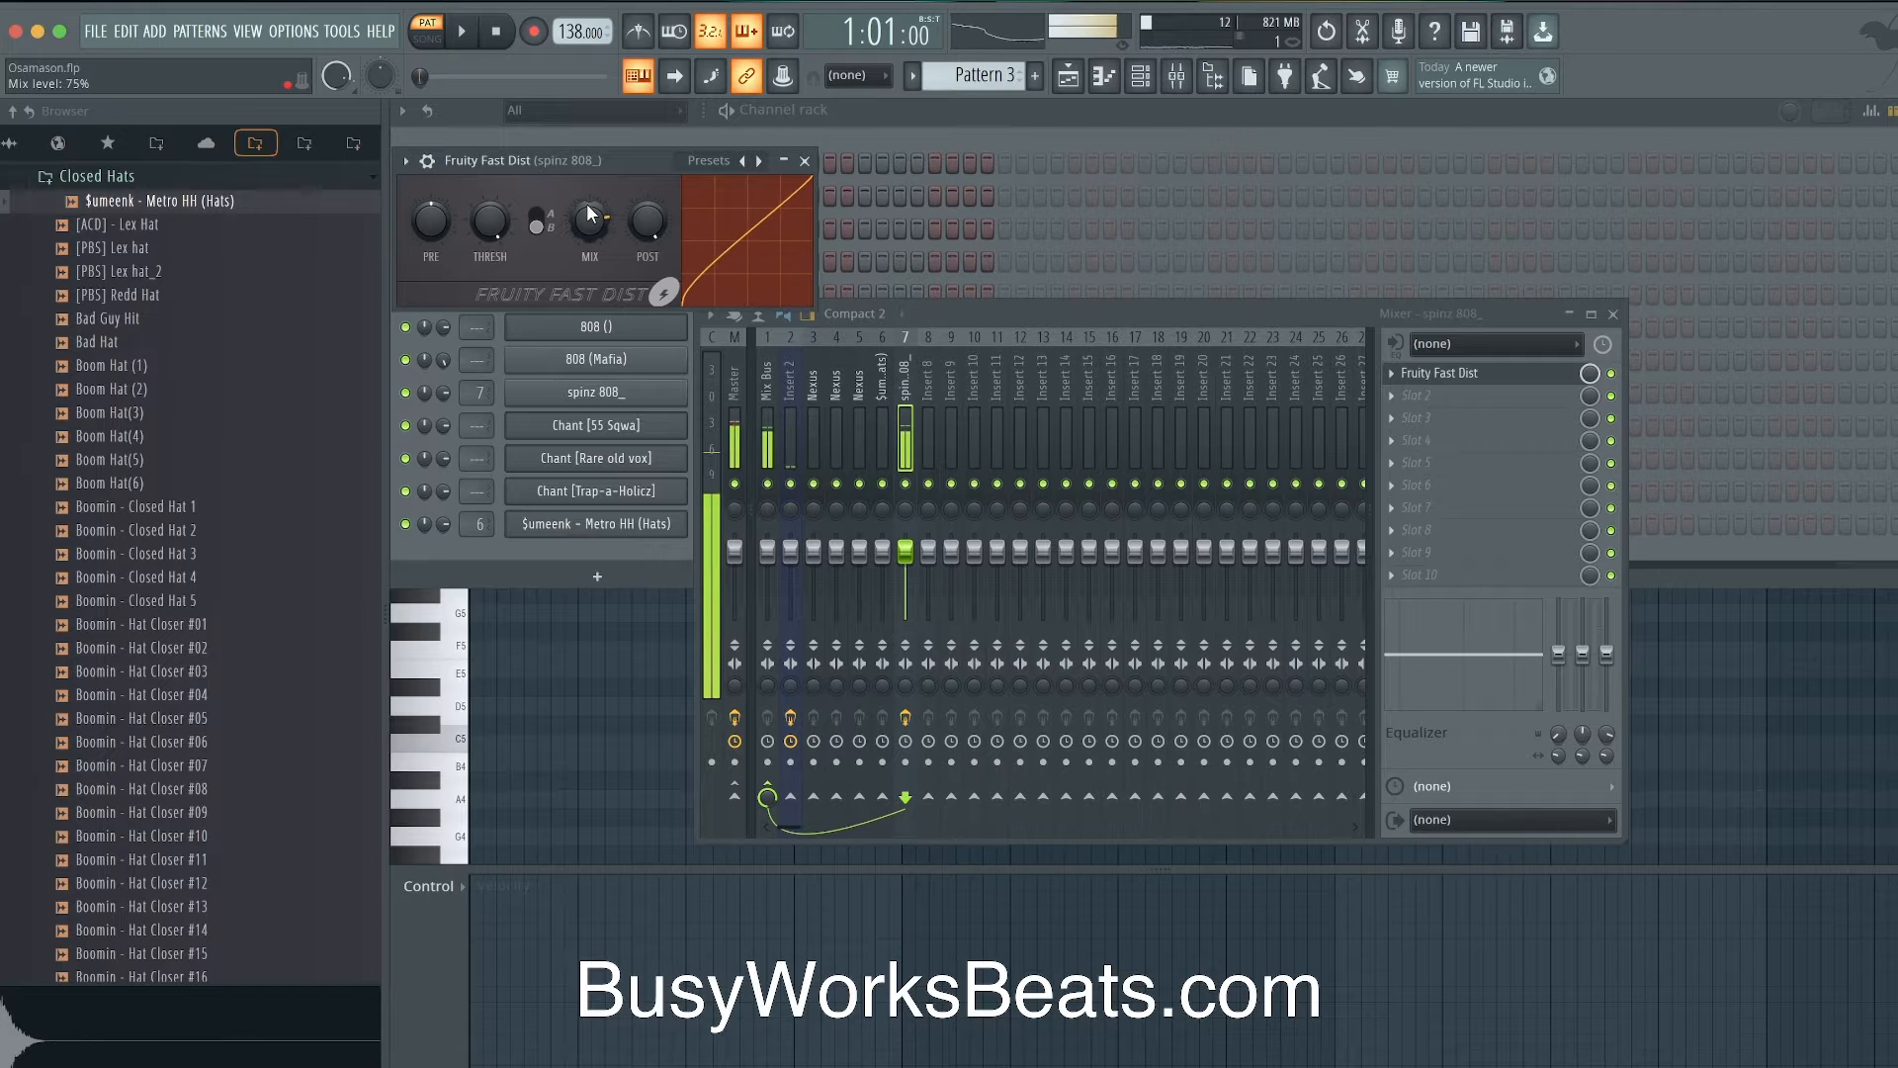
pyautogui.click(805, 160)
pyautogui.click(844, 121)
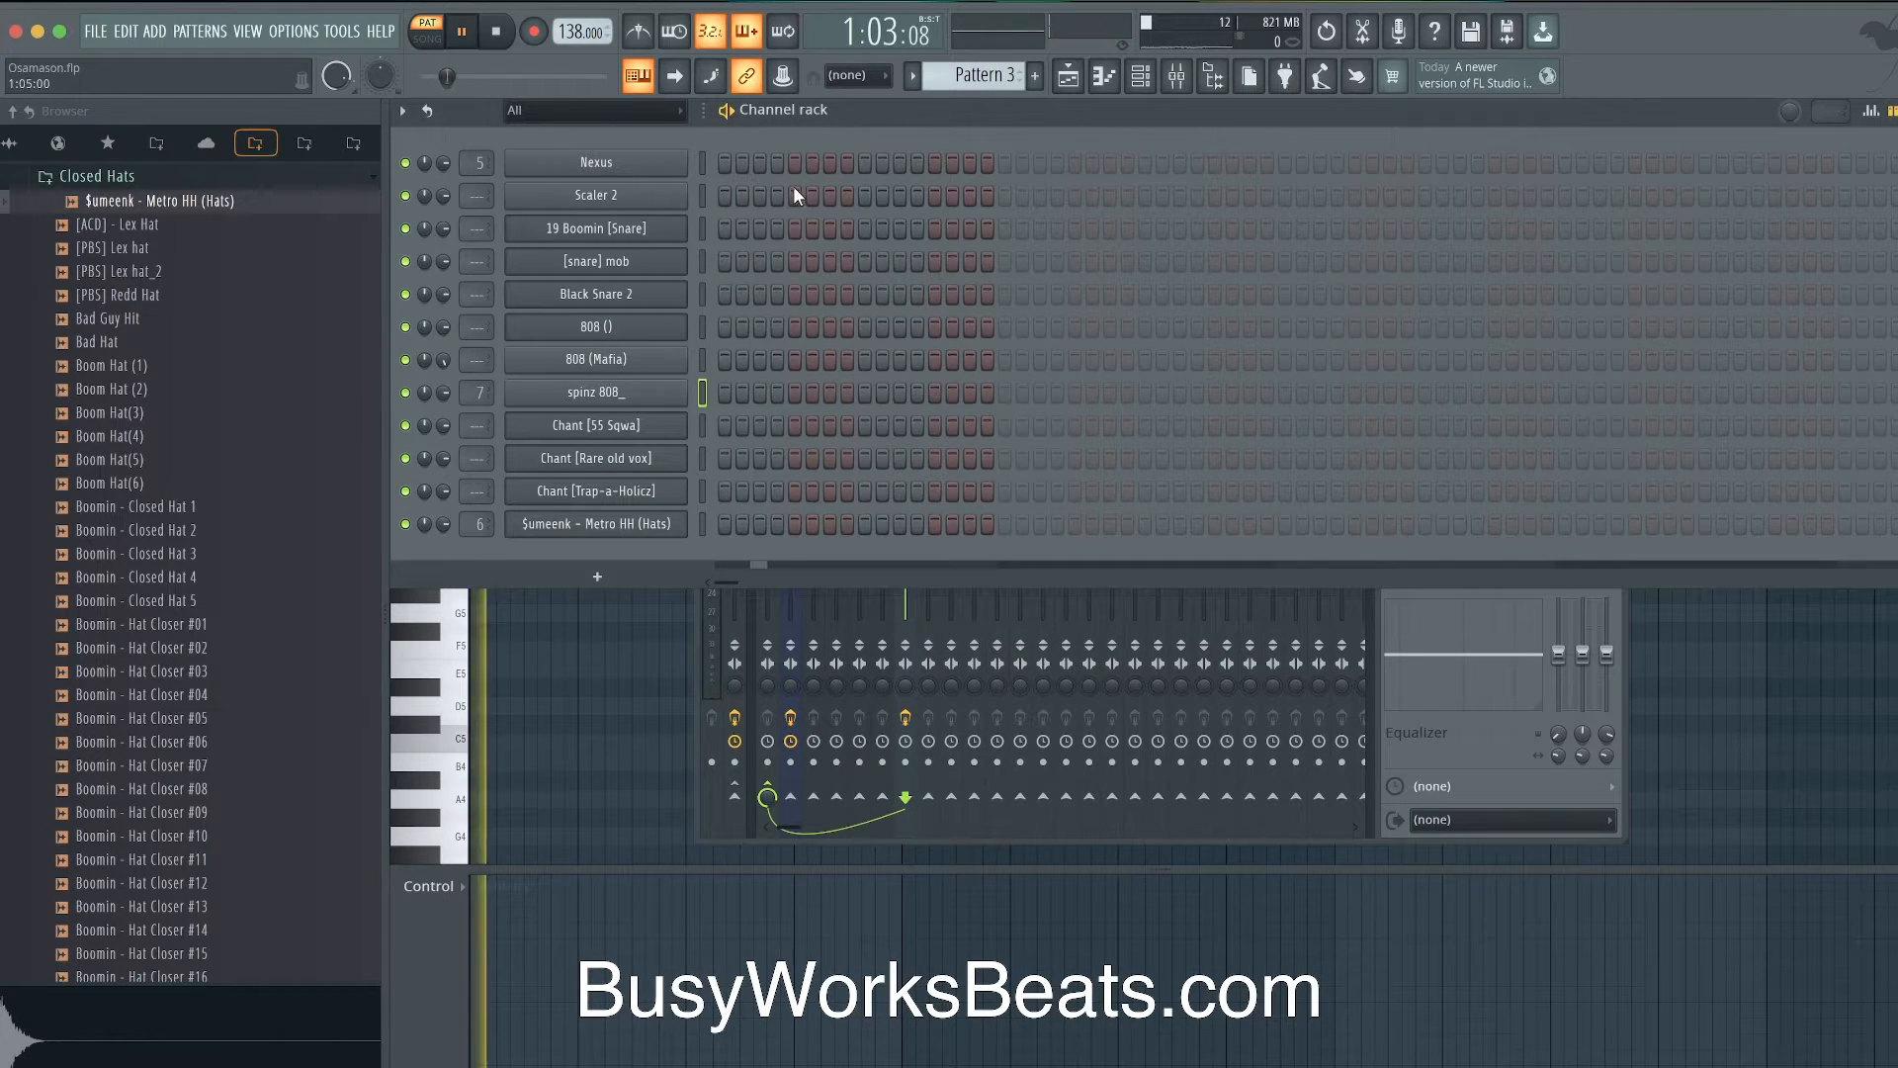
# - Play Pattern 1 and place Pattern 1 at bar 1 and Pattern 2 at bar 3 on Track 1 of the playlist
pyautogui.scroll(2, 1009, 75)
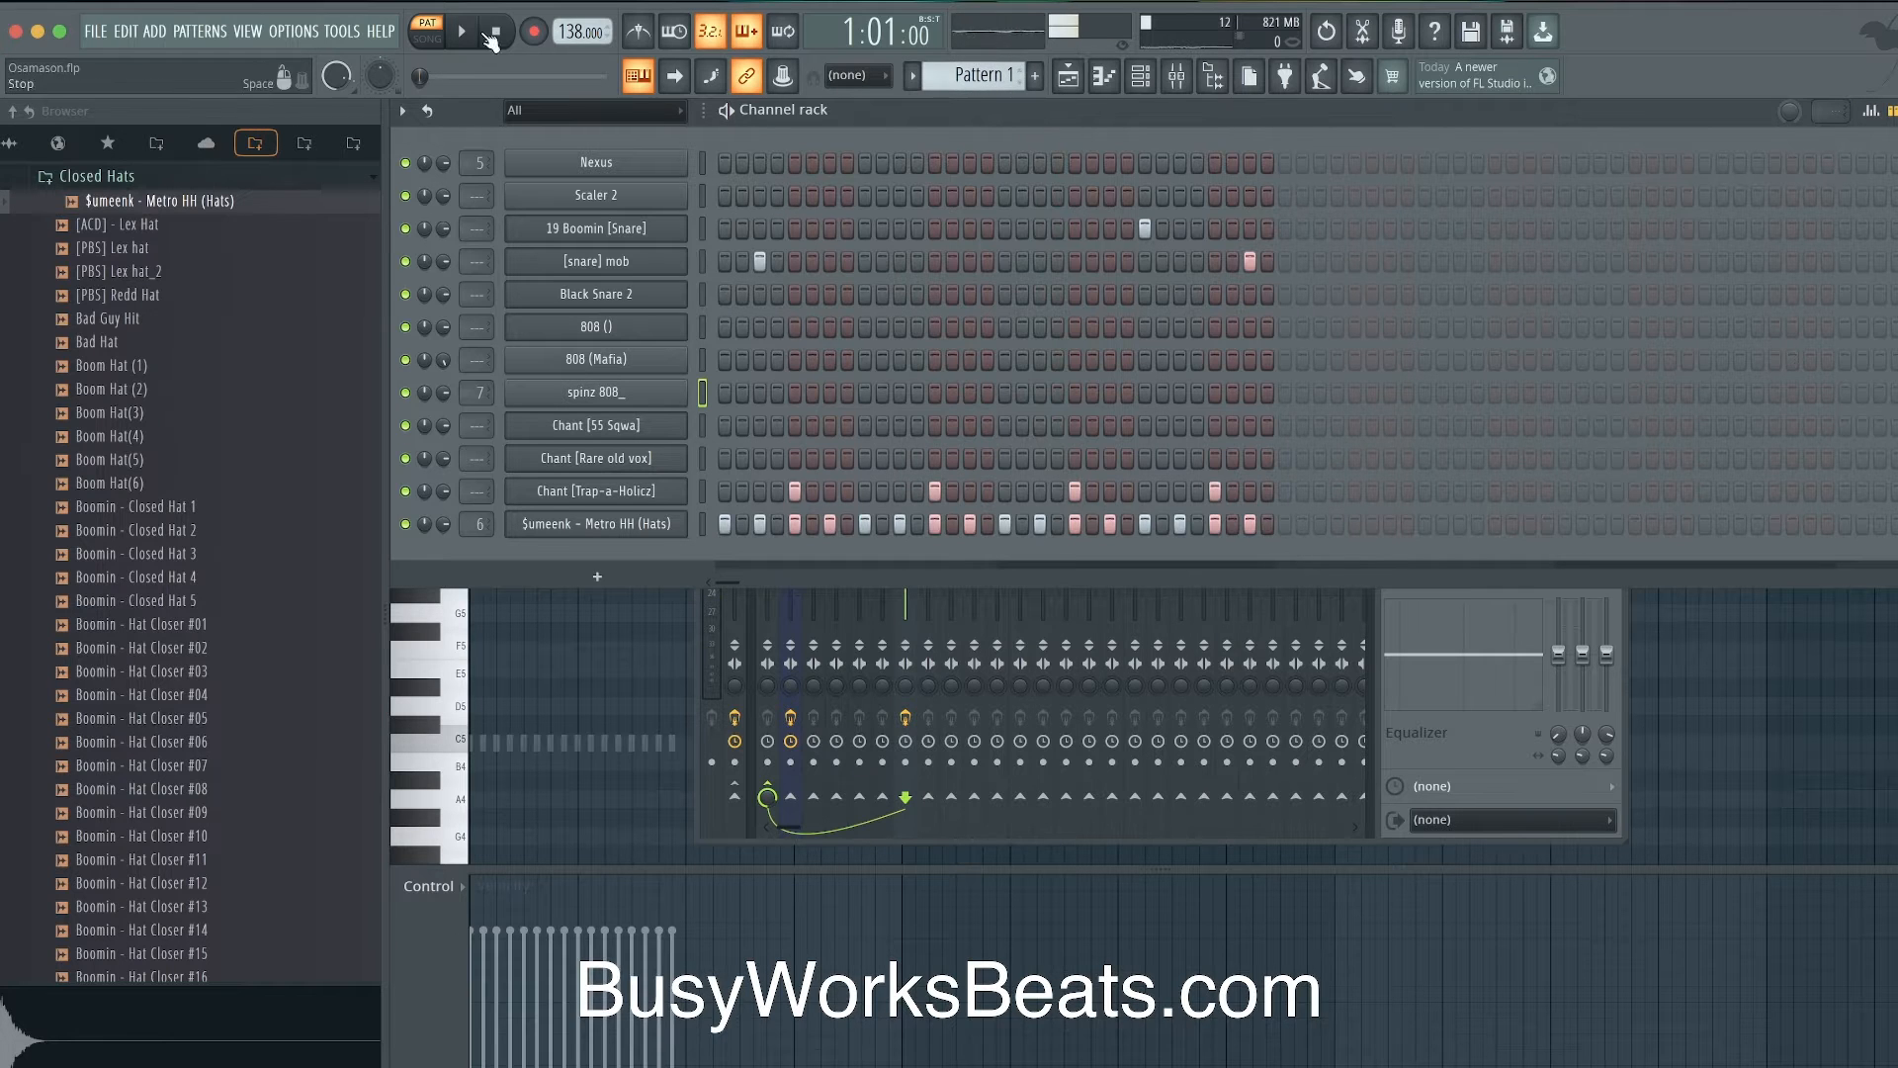
pyautogui.press('space')
pyautogui.press('F5')
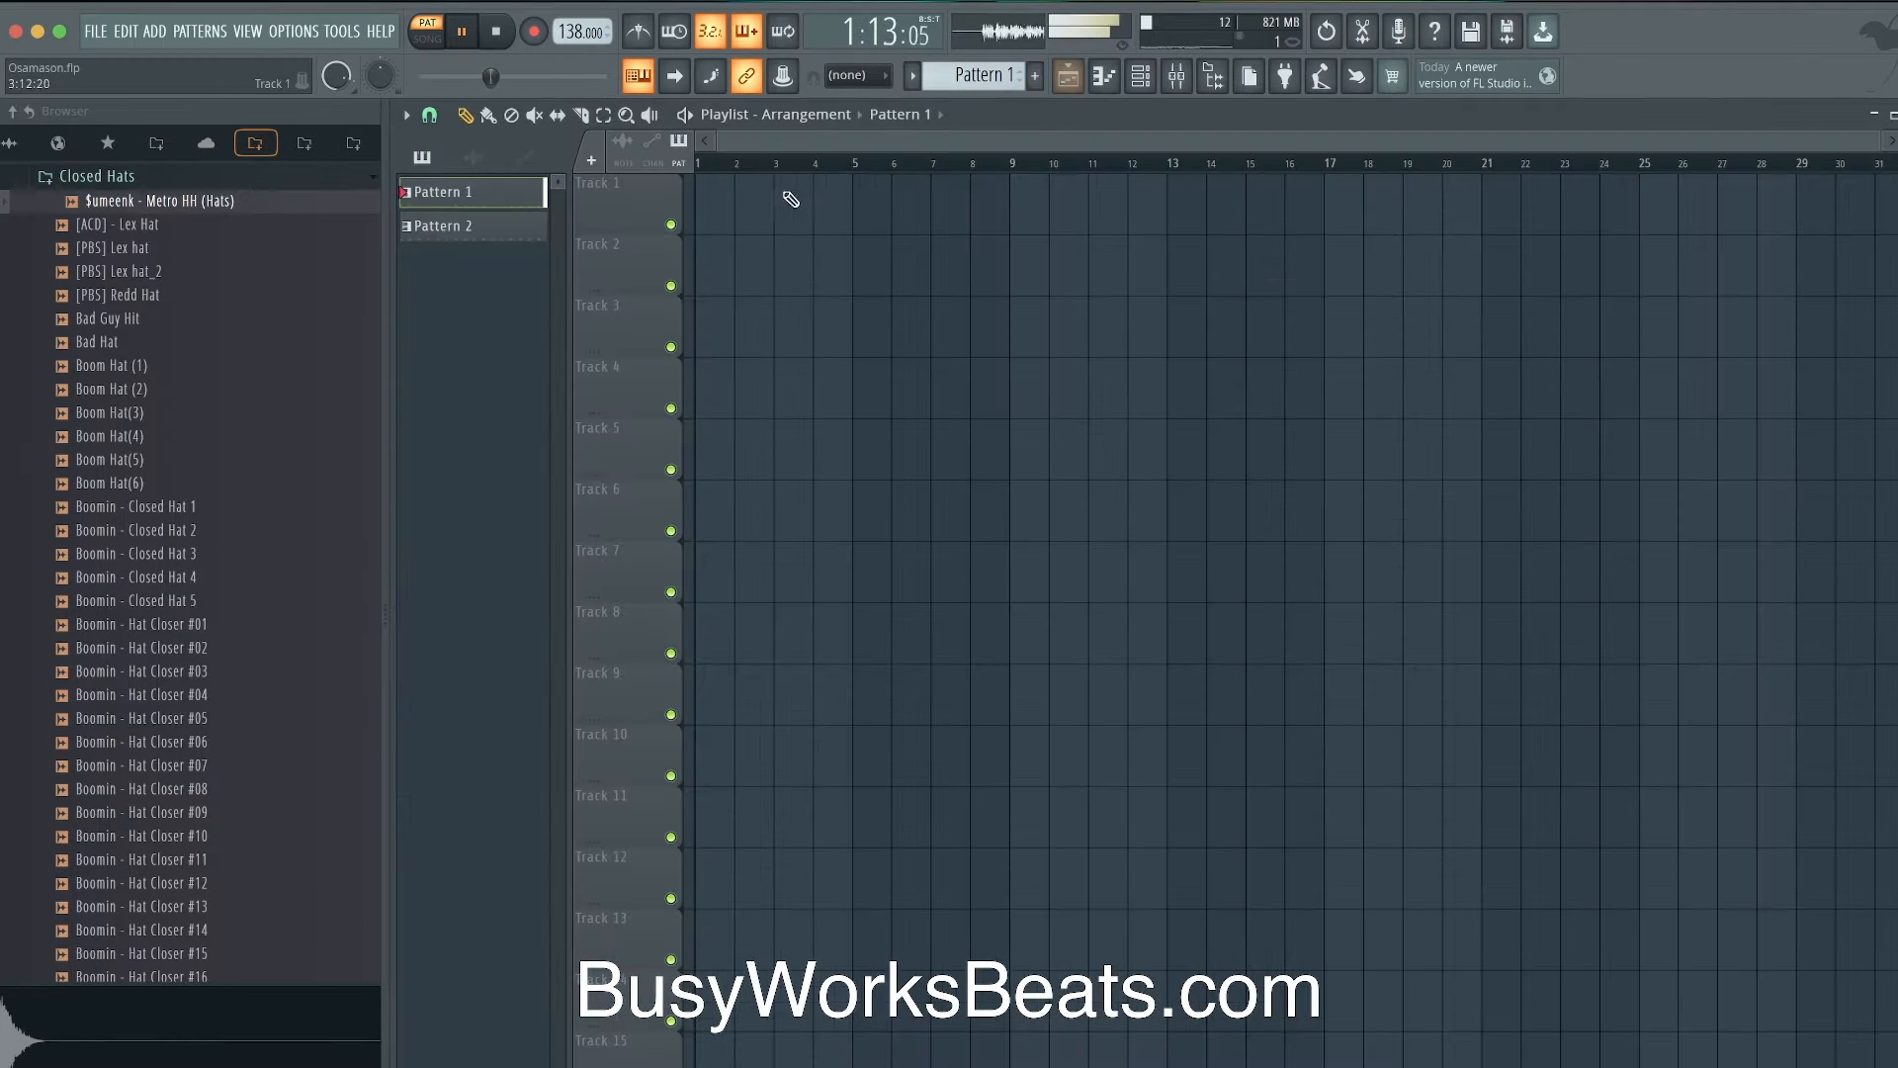
pyautogui.click(712, 198)
pyautogui.click(524, 226)
pyautogui.click(781, 204)
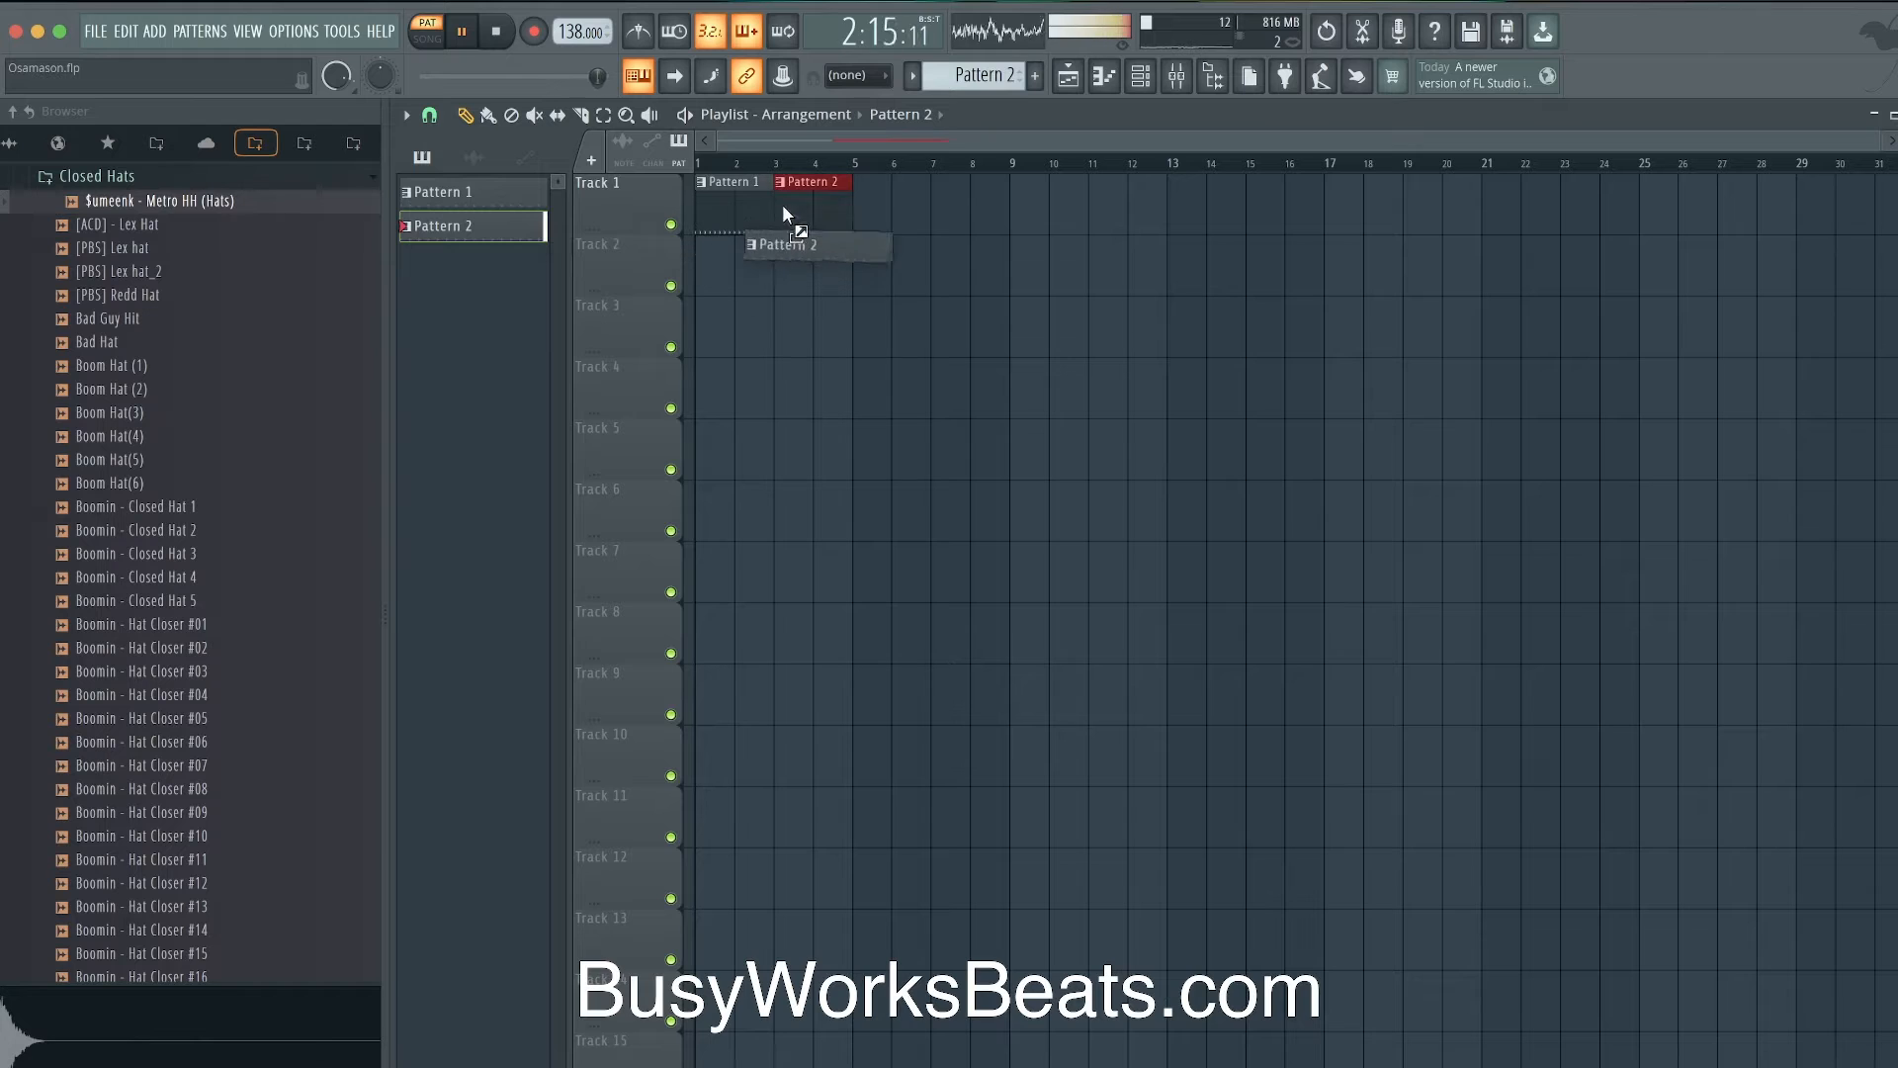
# - Stop playback, duplicate the Pattern 1 and Pattern 2 clips three times to fill 16 bars, and save the project
pyautogui.press('space')
pyautogui.hotkey('ctrl', 'b')
pyautogui.hotkey('ctrl', 'b')
pyautogui.hotkey('ctrl', 'b')
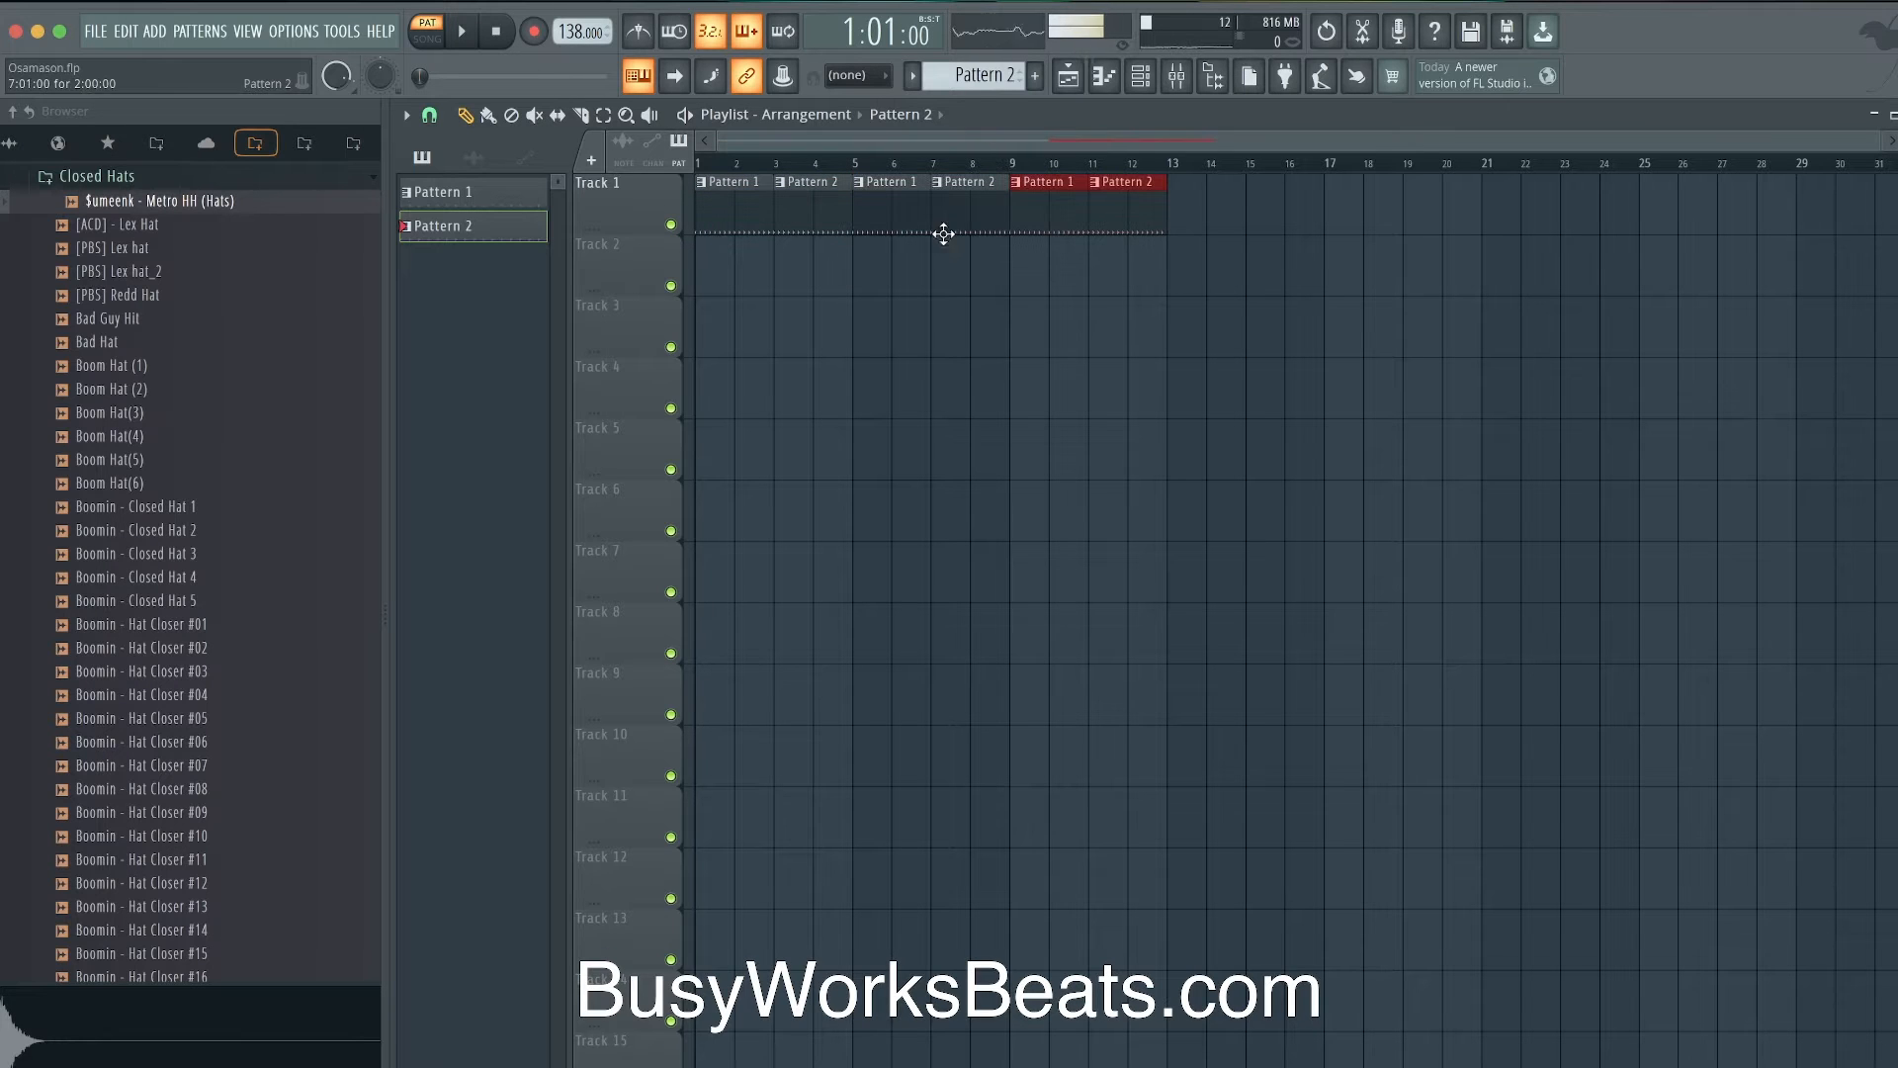
pyautogui.rightClick(954, 314)
pyautogui.hotkey('ctrl', 's')
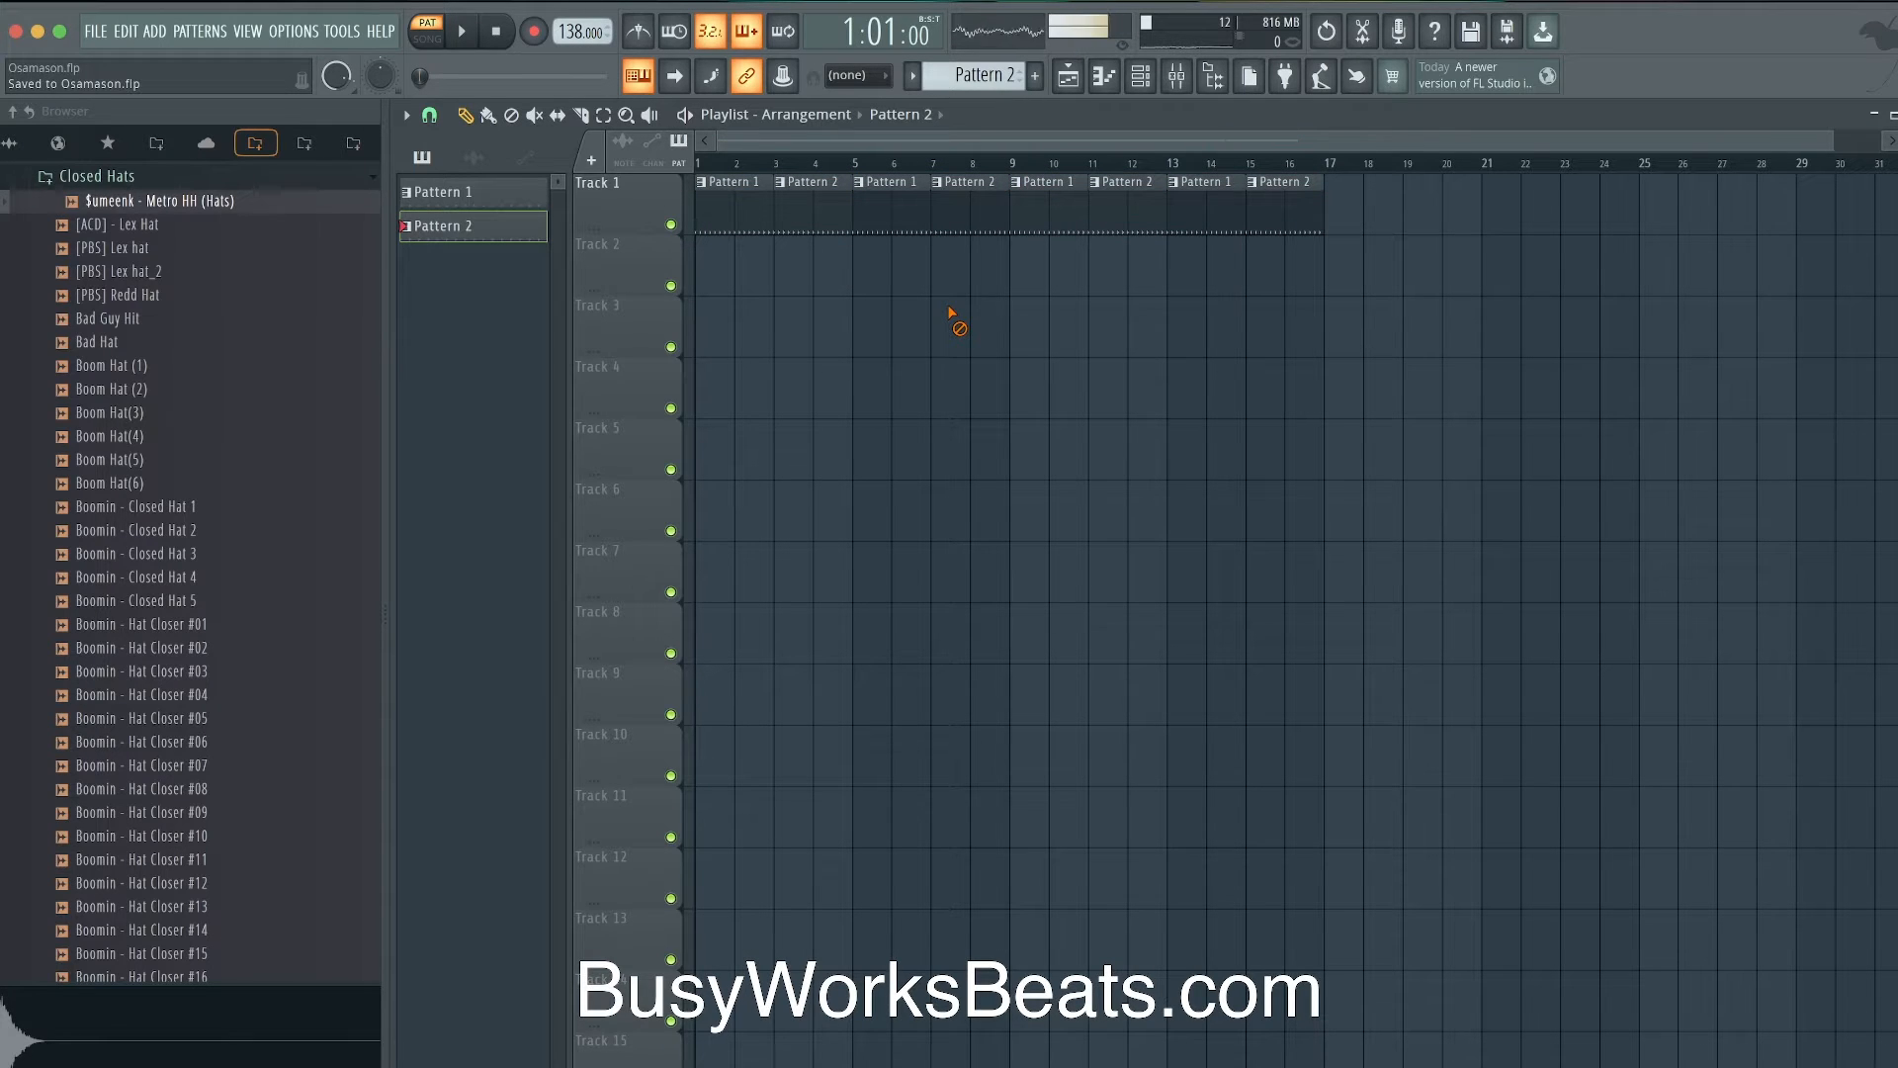
# - Play the arrangement in song mode, switch to the first empty pattern, Pattern 3, and stop playback
pyautogui.click(442, 38)
pyautogui.press('space')
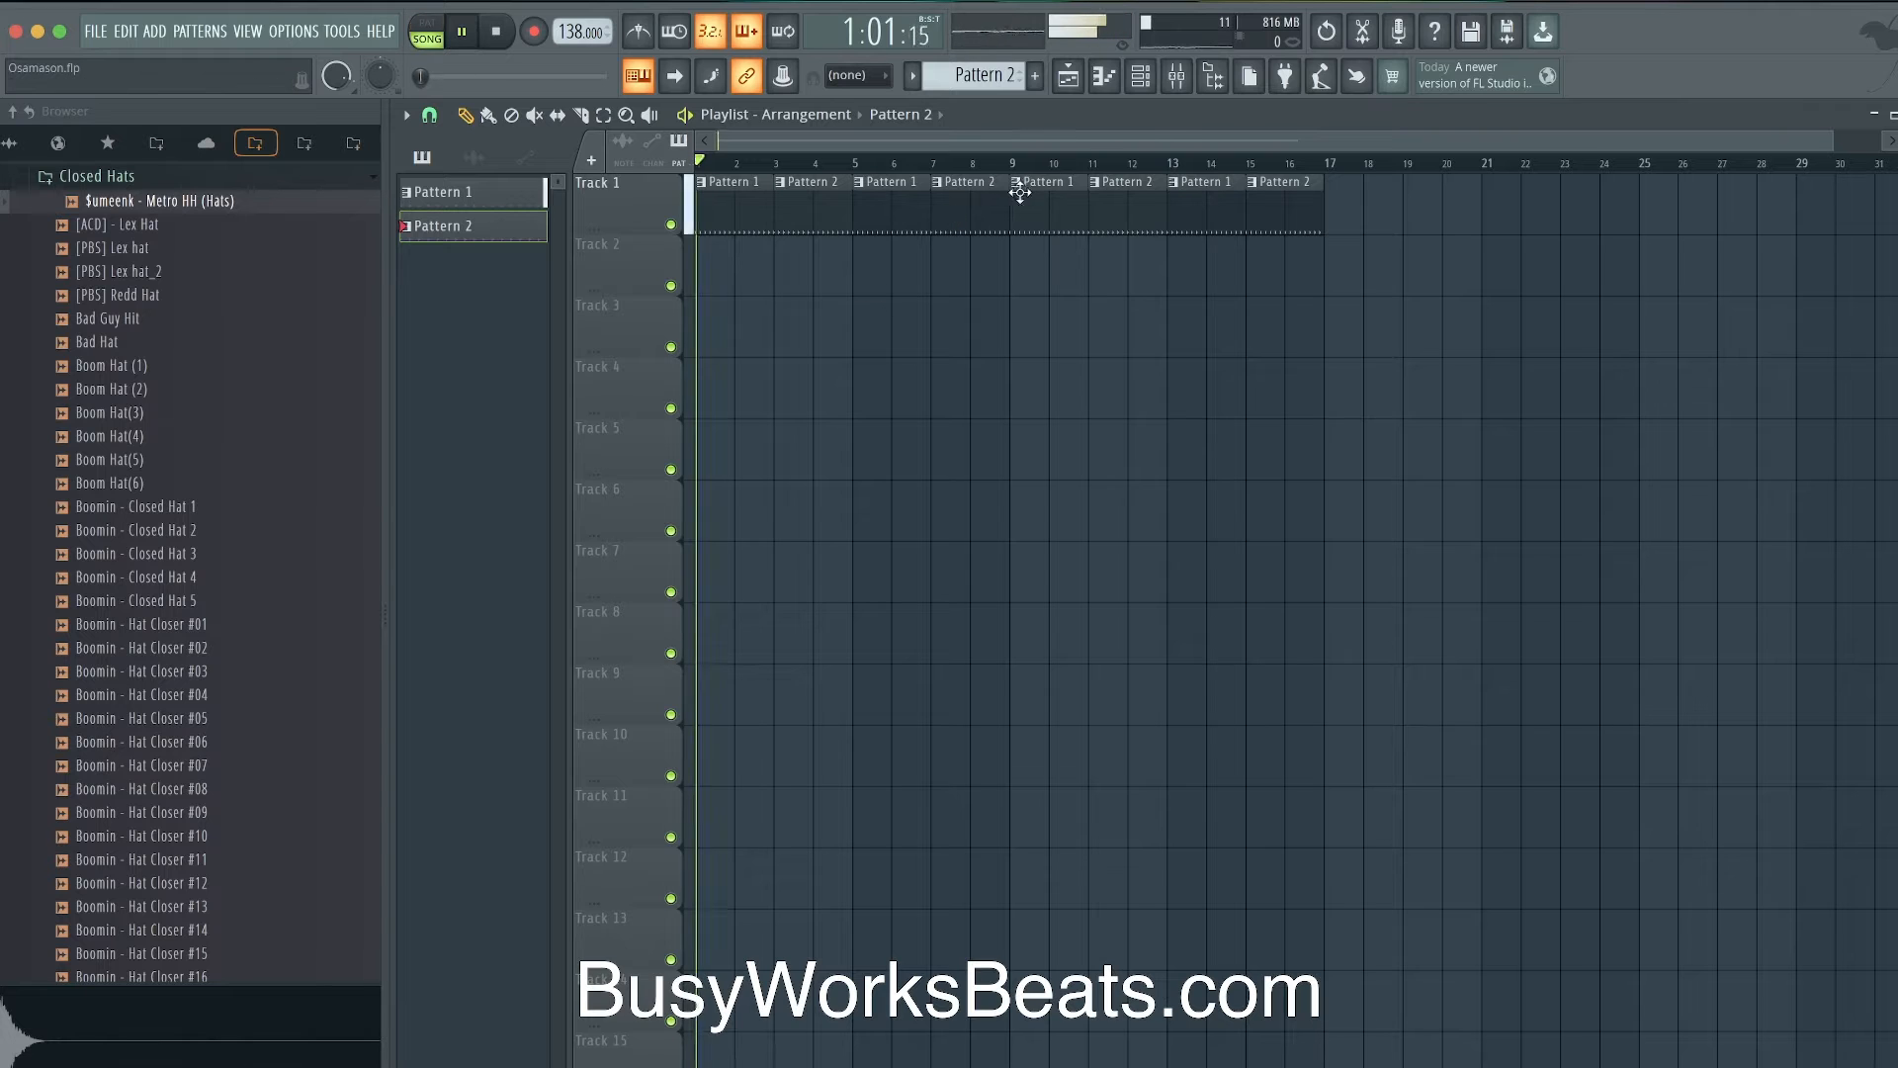
pyautogui.click(1141, 76)
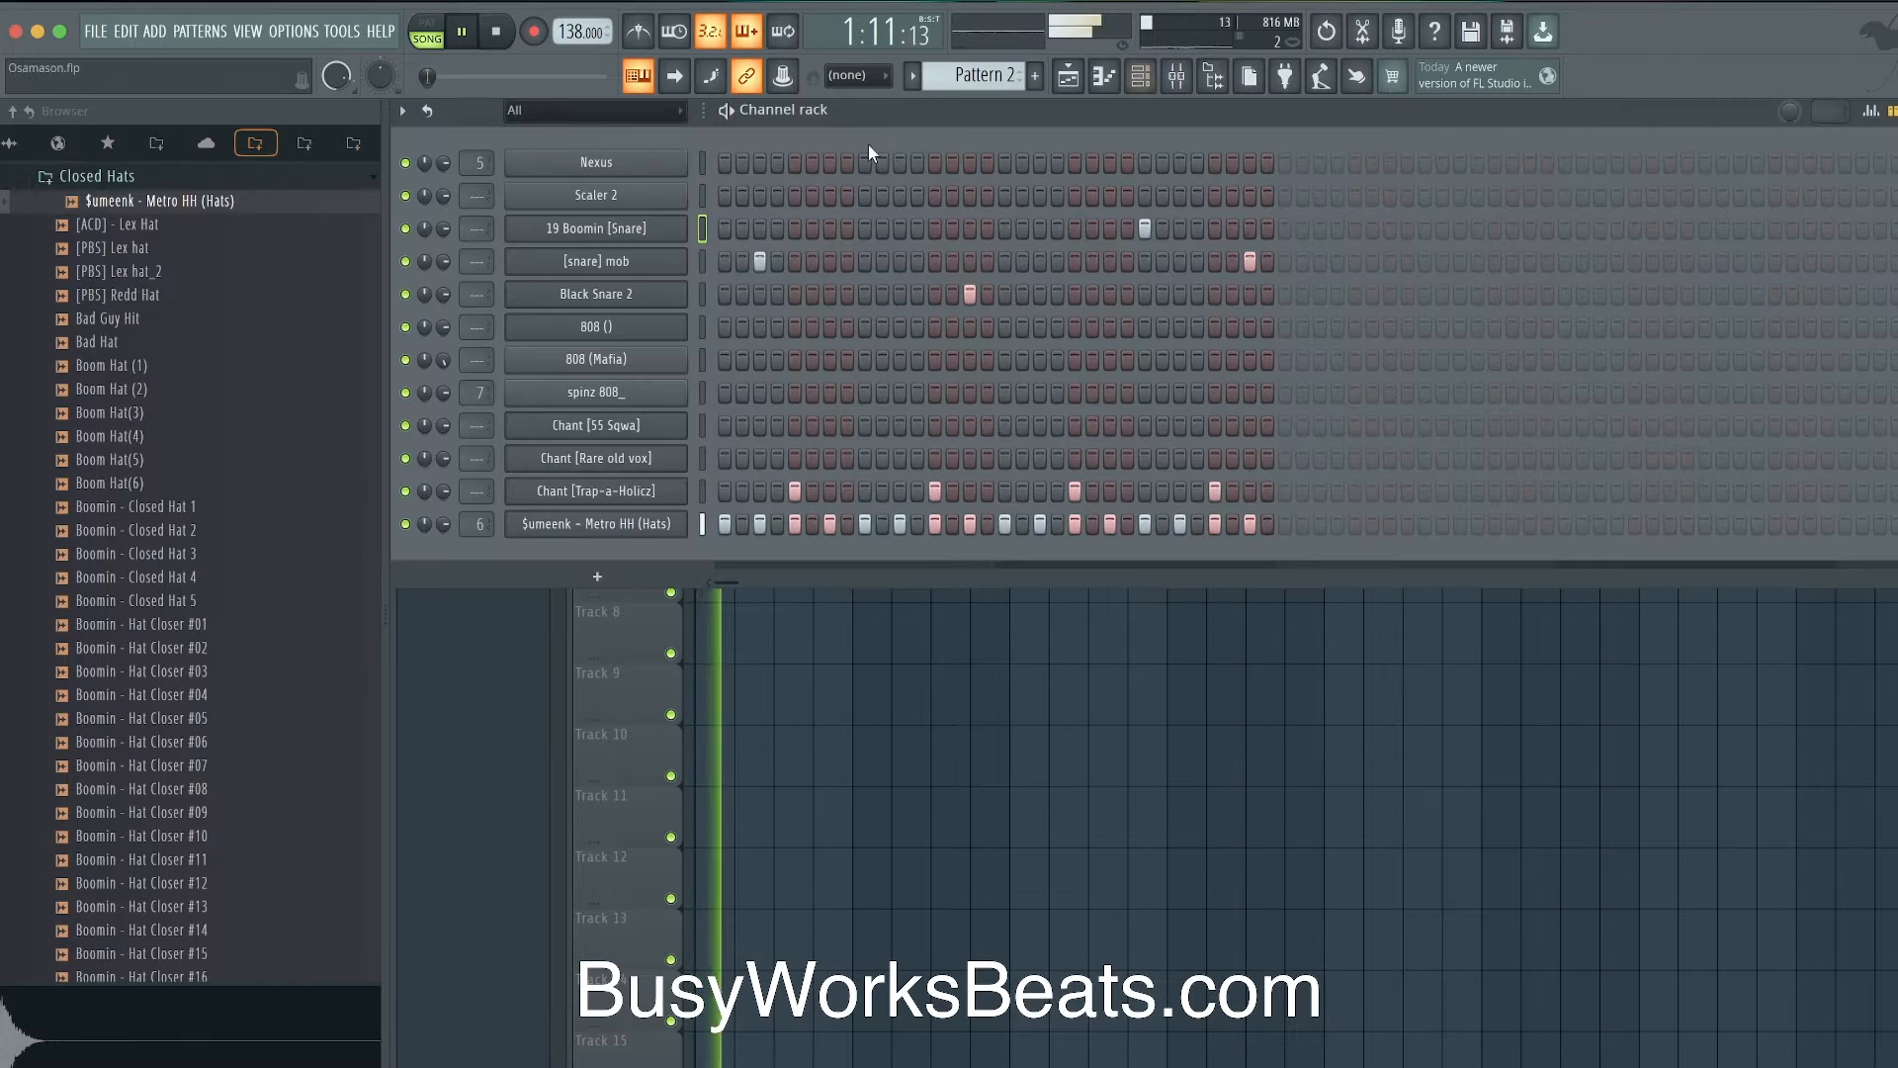
pyautogui.rightClick(997, 75)
pyautogui.click(1112, 91)
pyautogui.press('space')
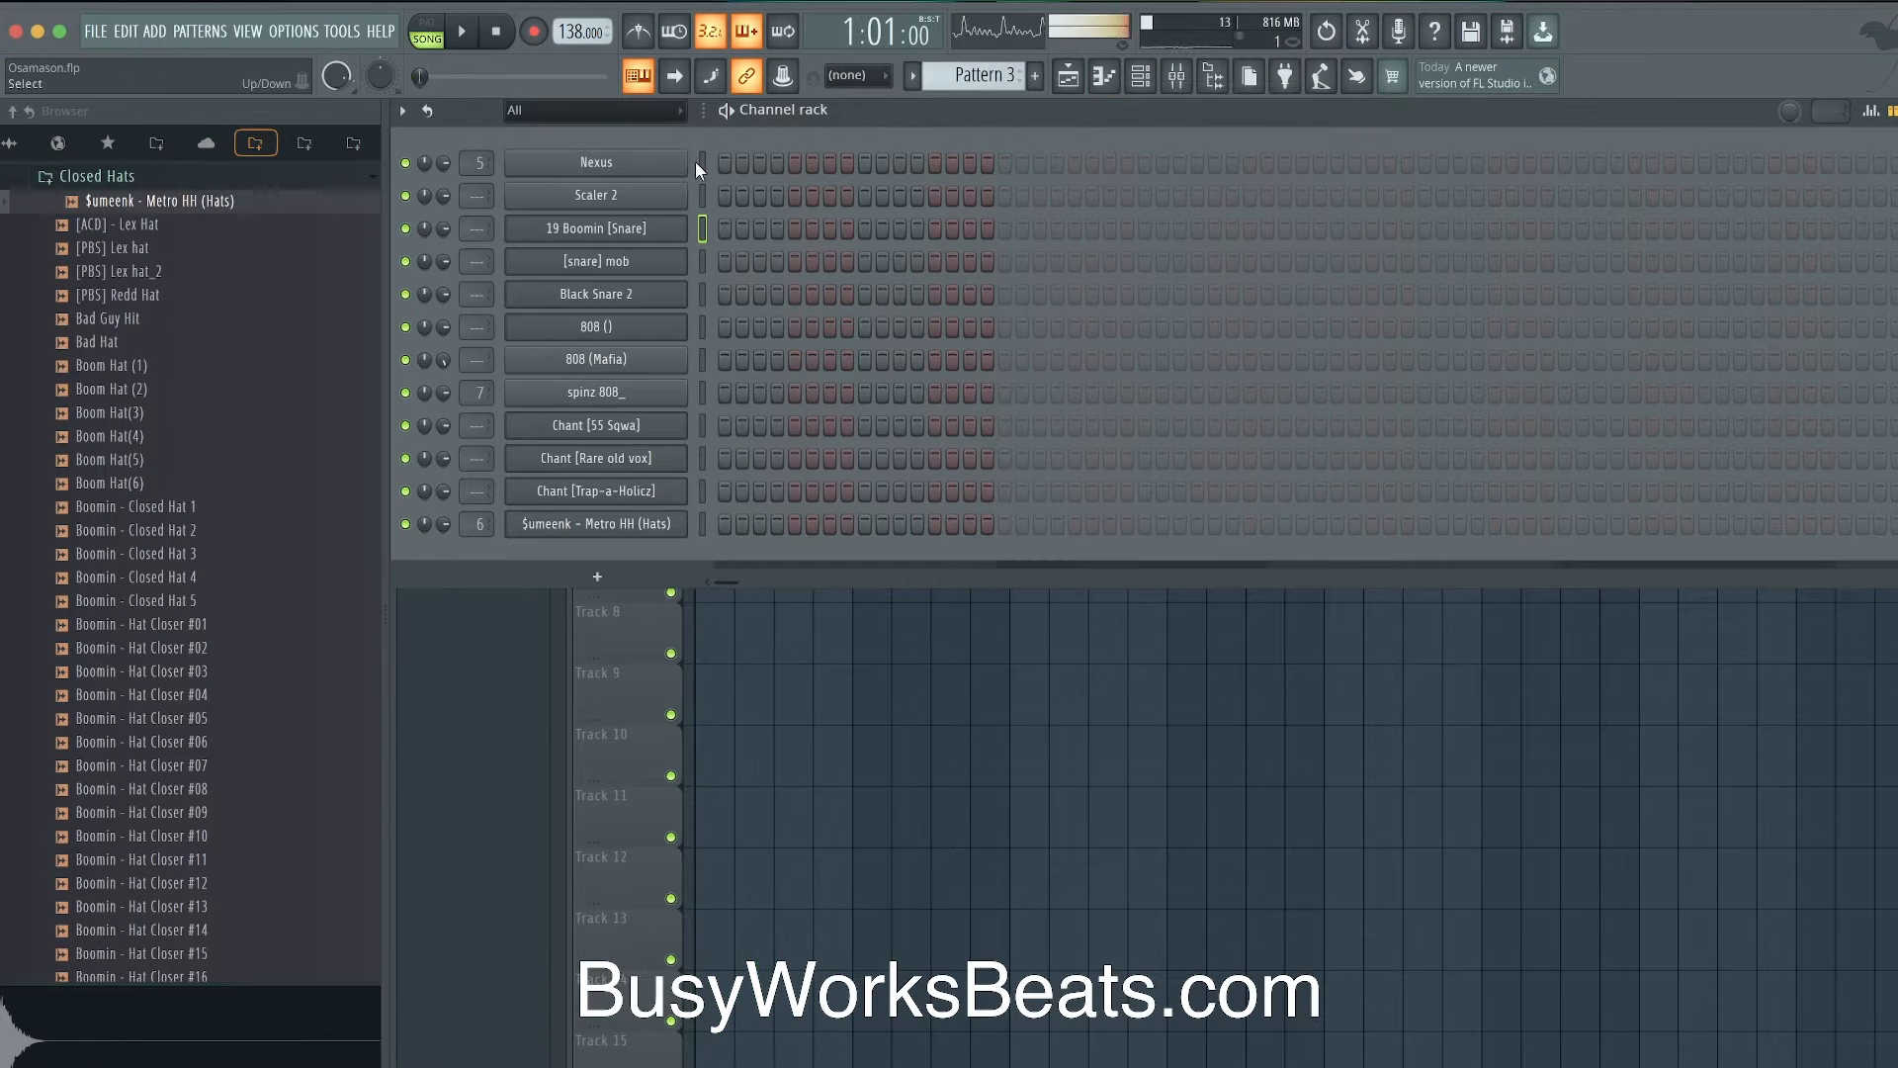
# - Rename the Scaler 2 channel as Cminor
pyautogui.click(700, 162)
pyautogui.rightClick(677, 204)
pyautogui.write('rCminor')
pyautogui.press('Return')
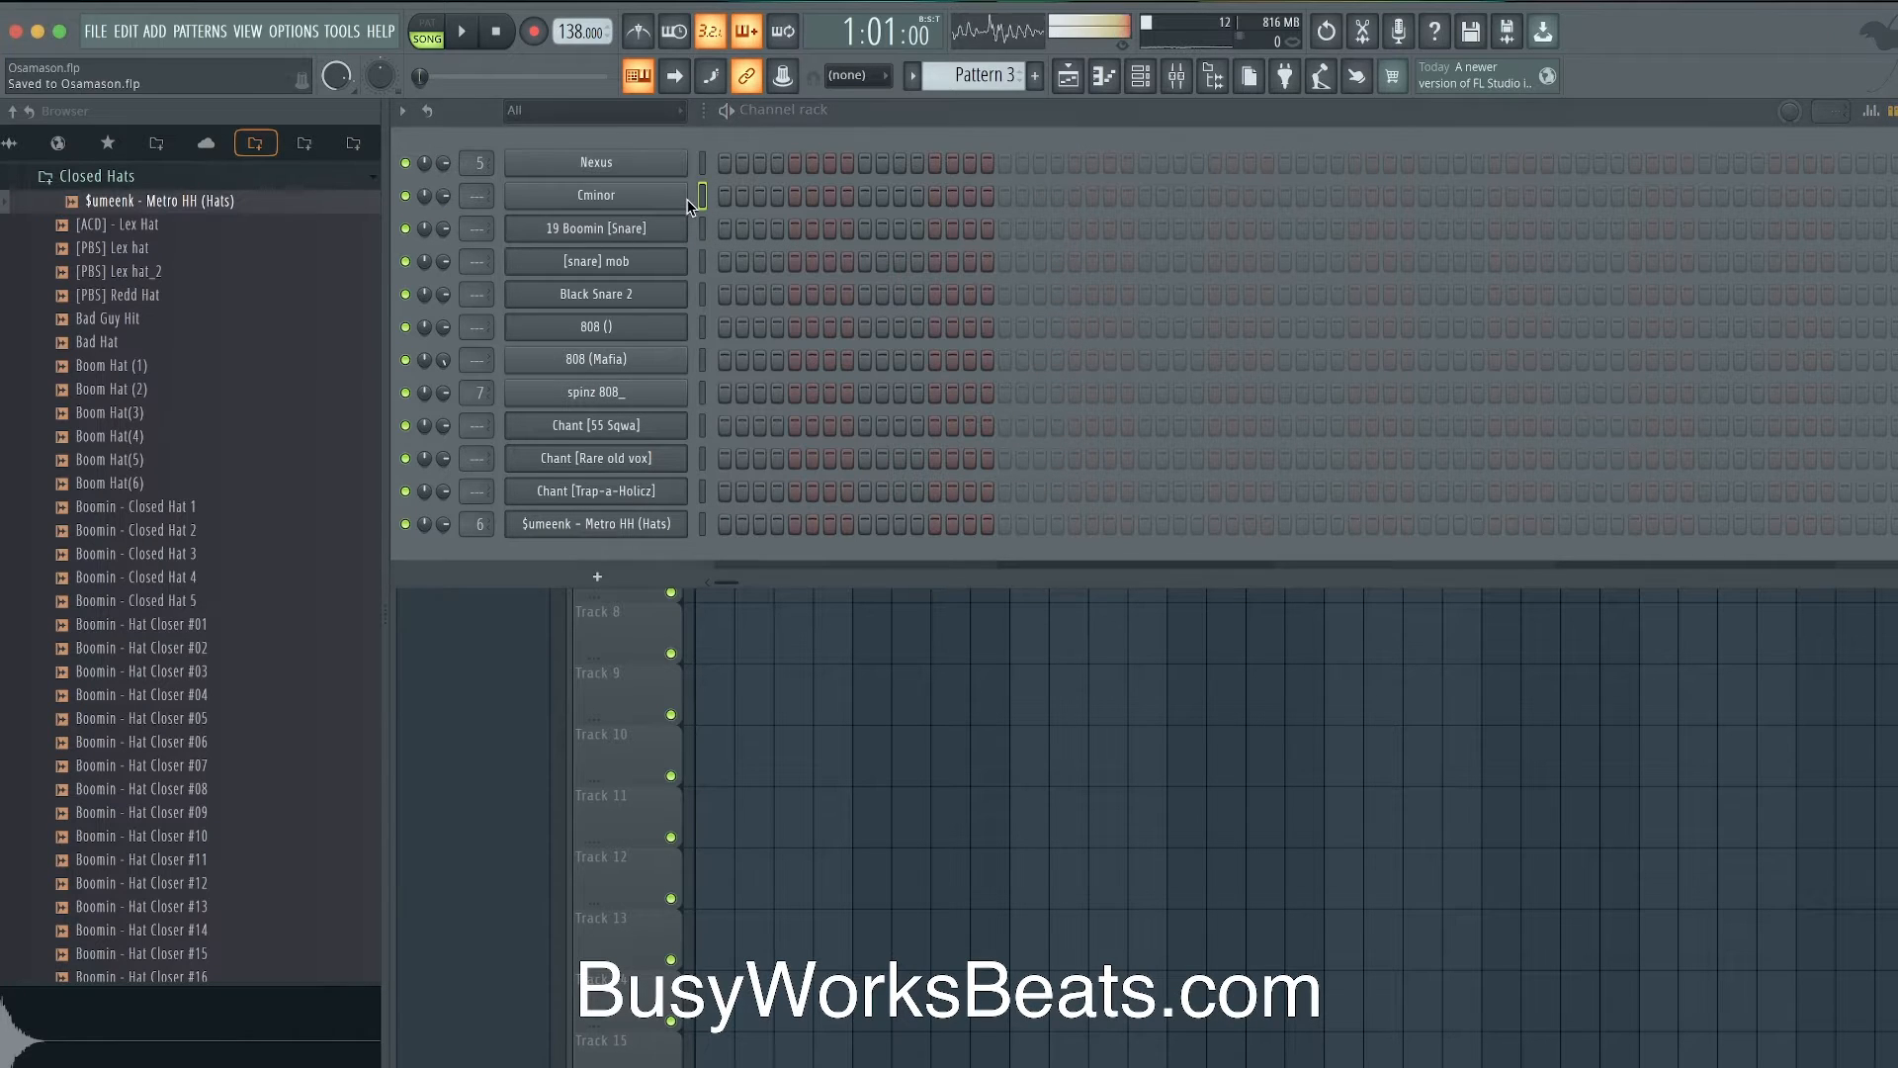
# - Select the unrouted snare, 808 and chant channels and assign them to free mixer tracks 8 to 15
pyautogui.click(704, 229)
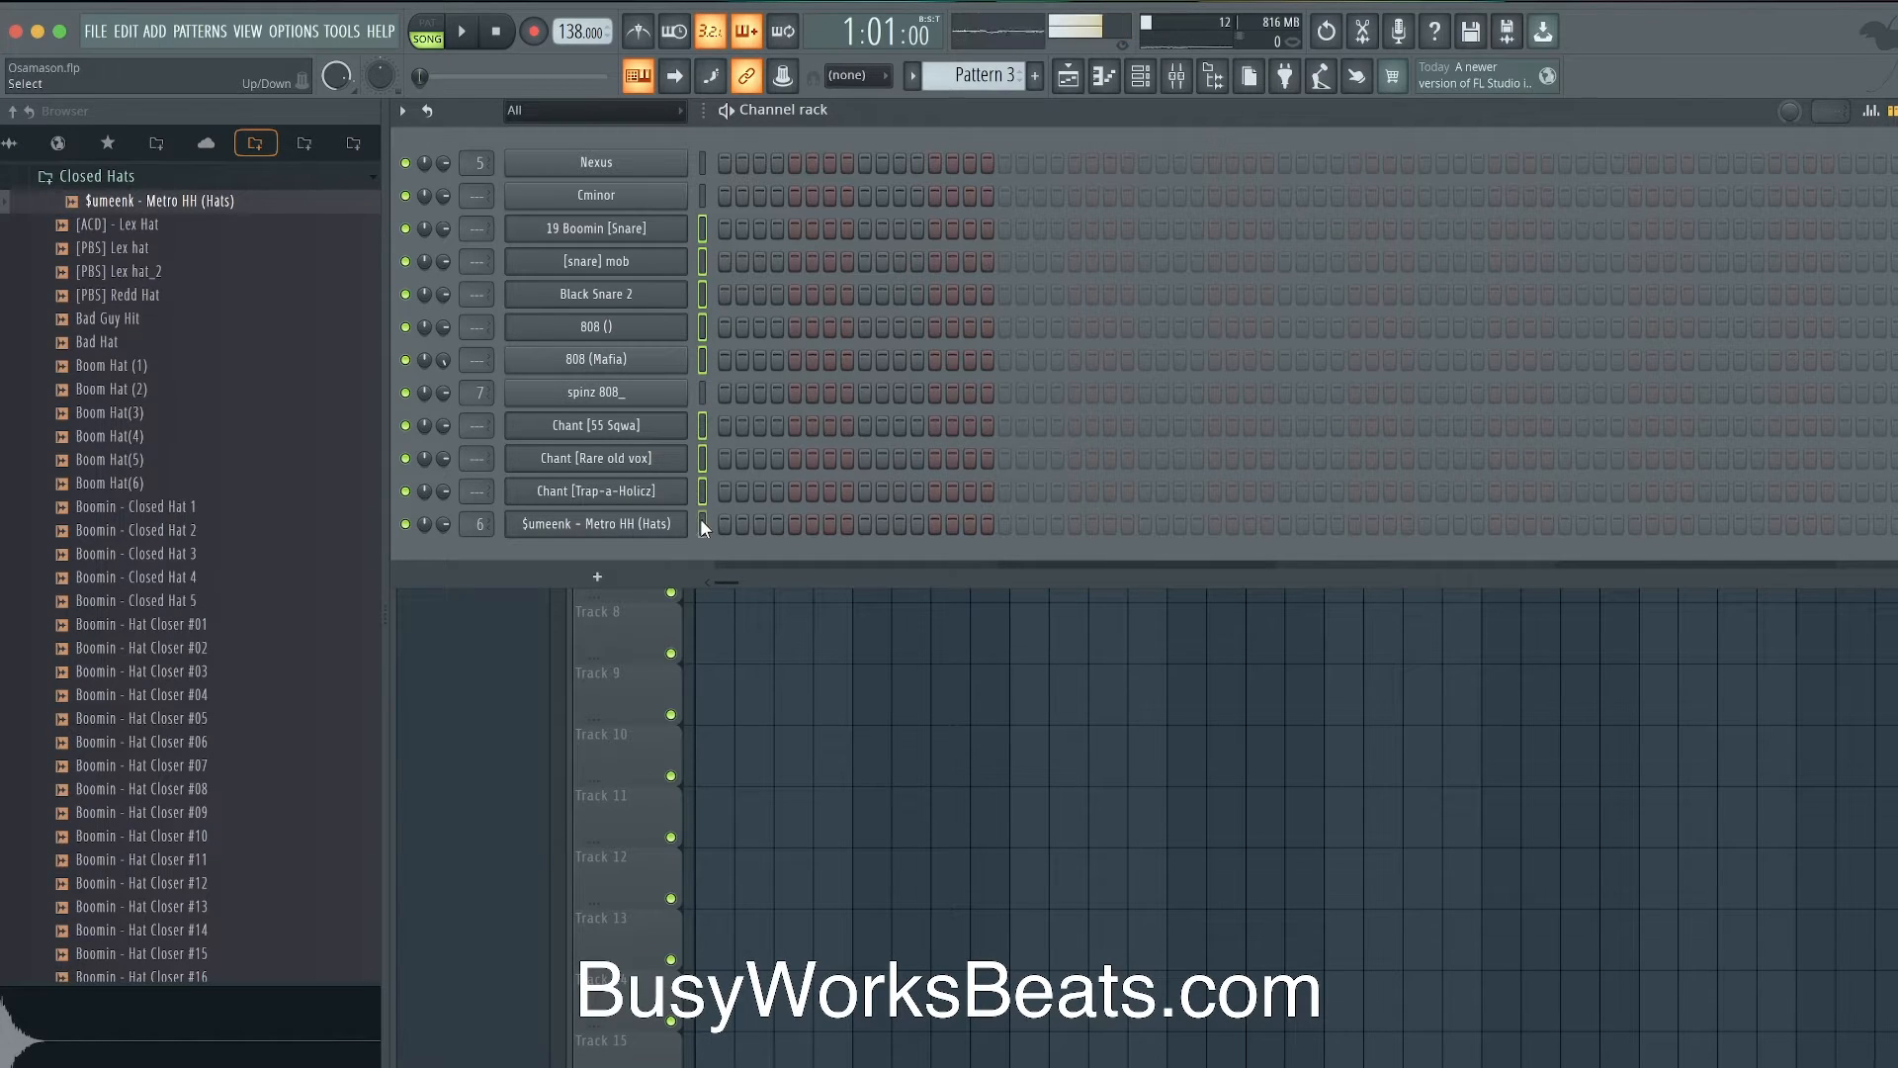
pyautogui.press('g')
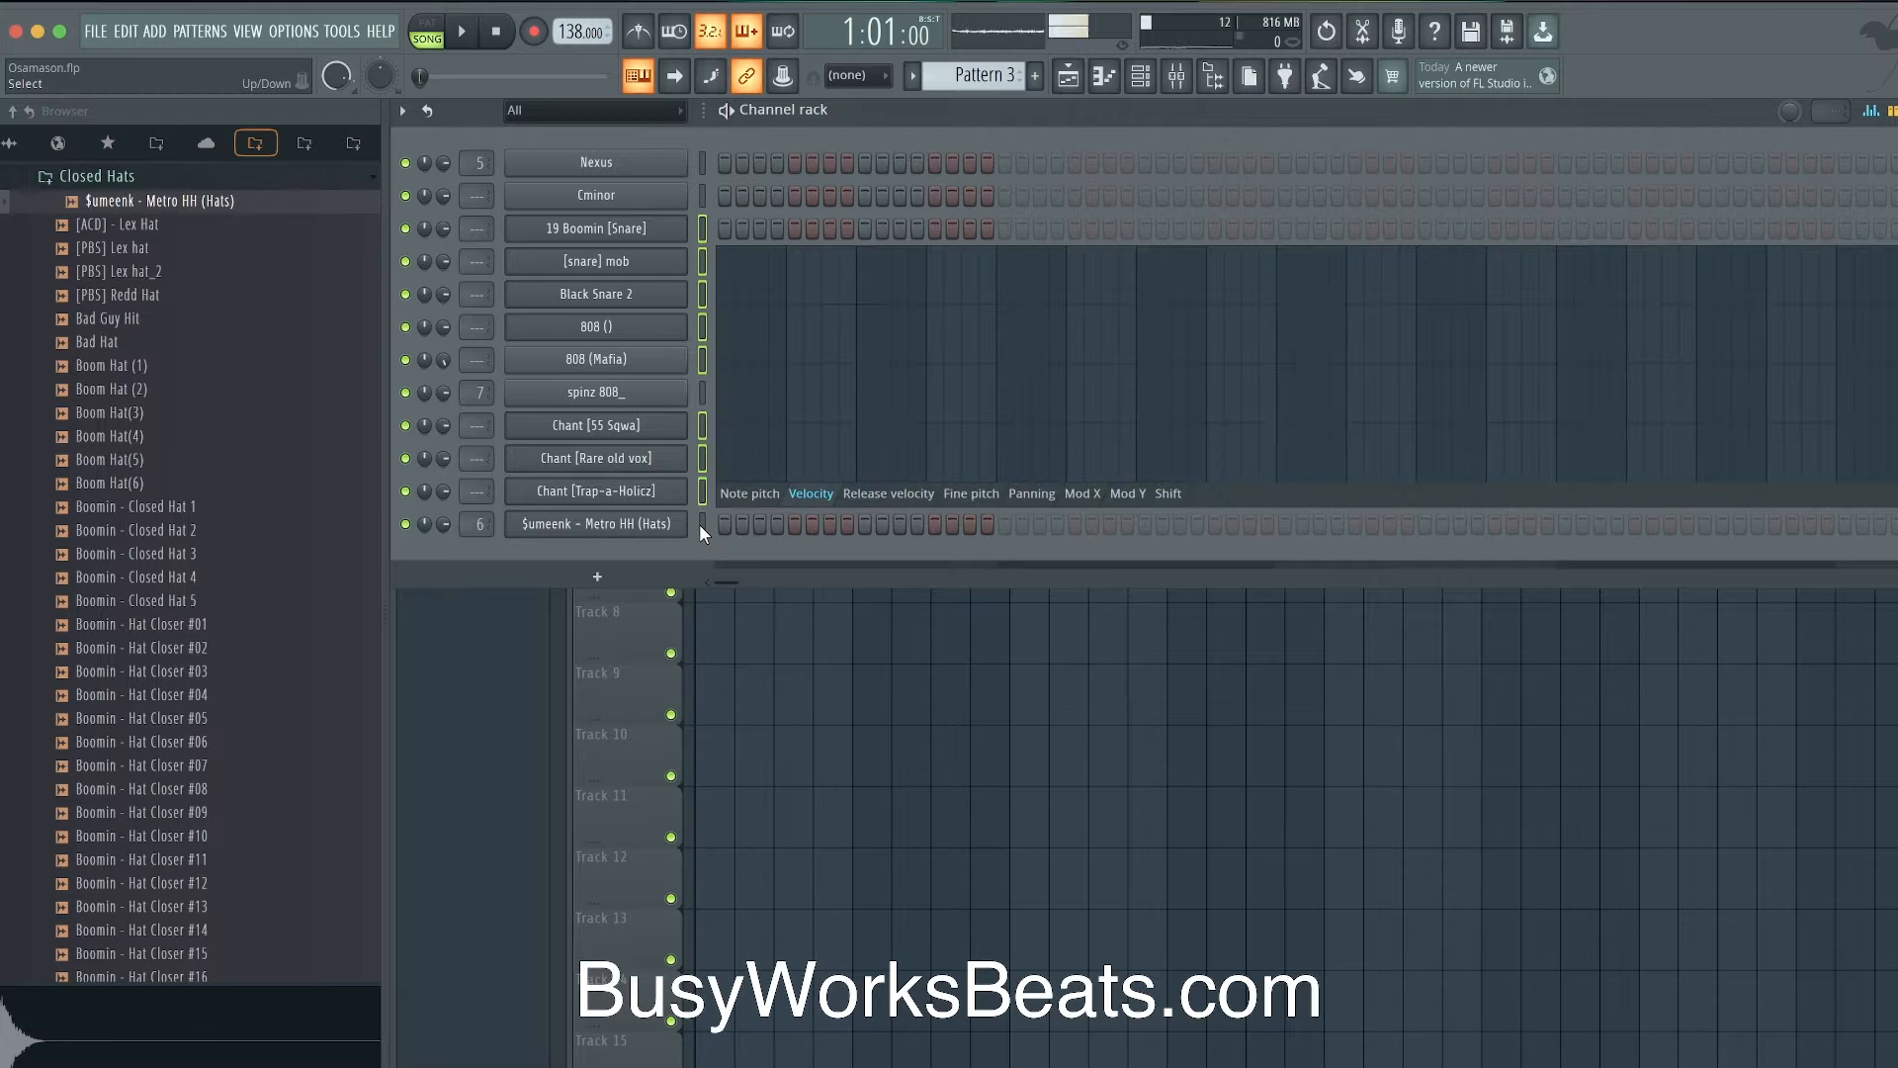
pyautogui.press('g')
pyautogui.press('super+l')
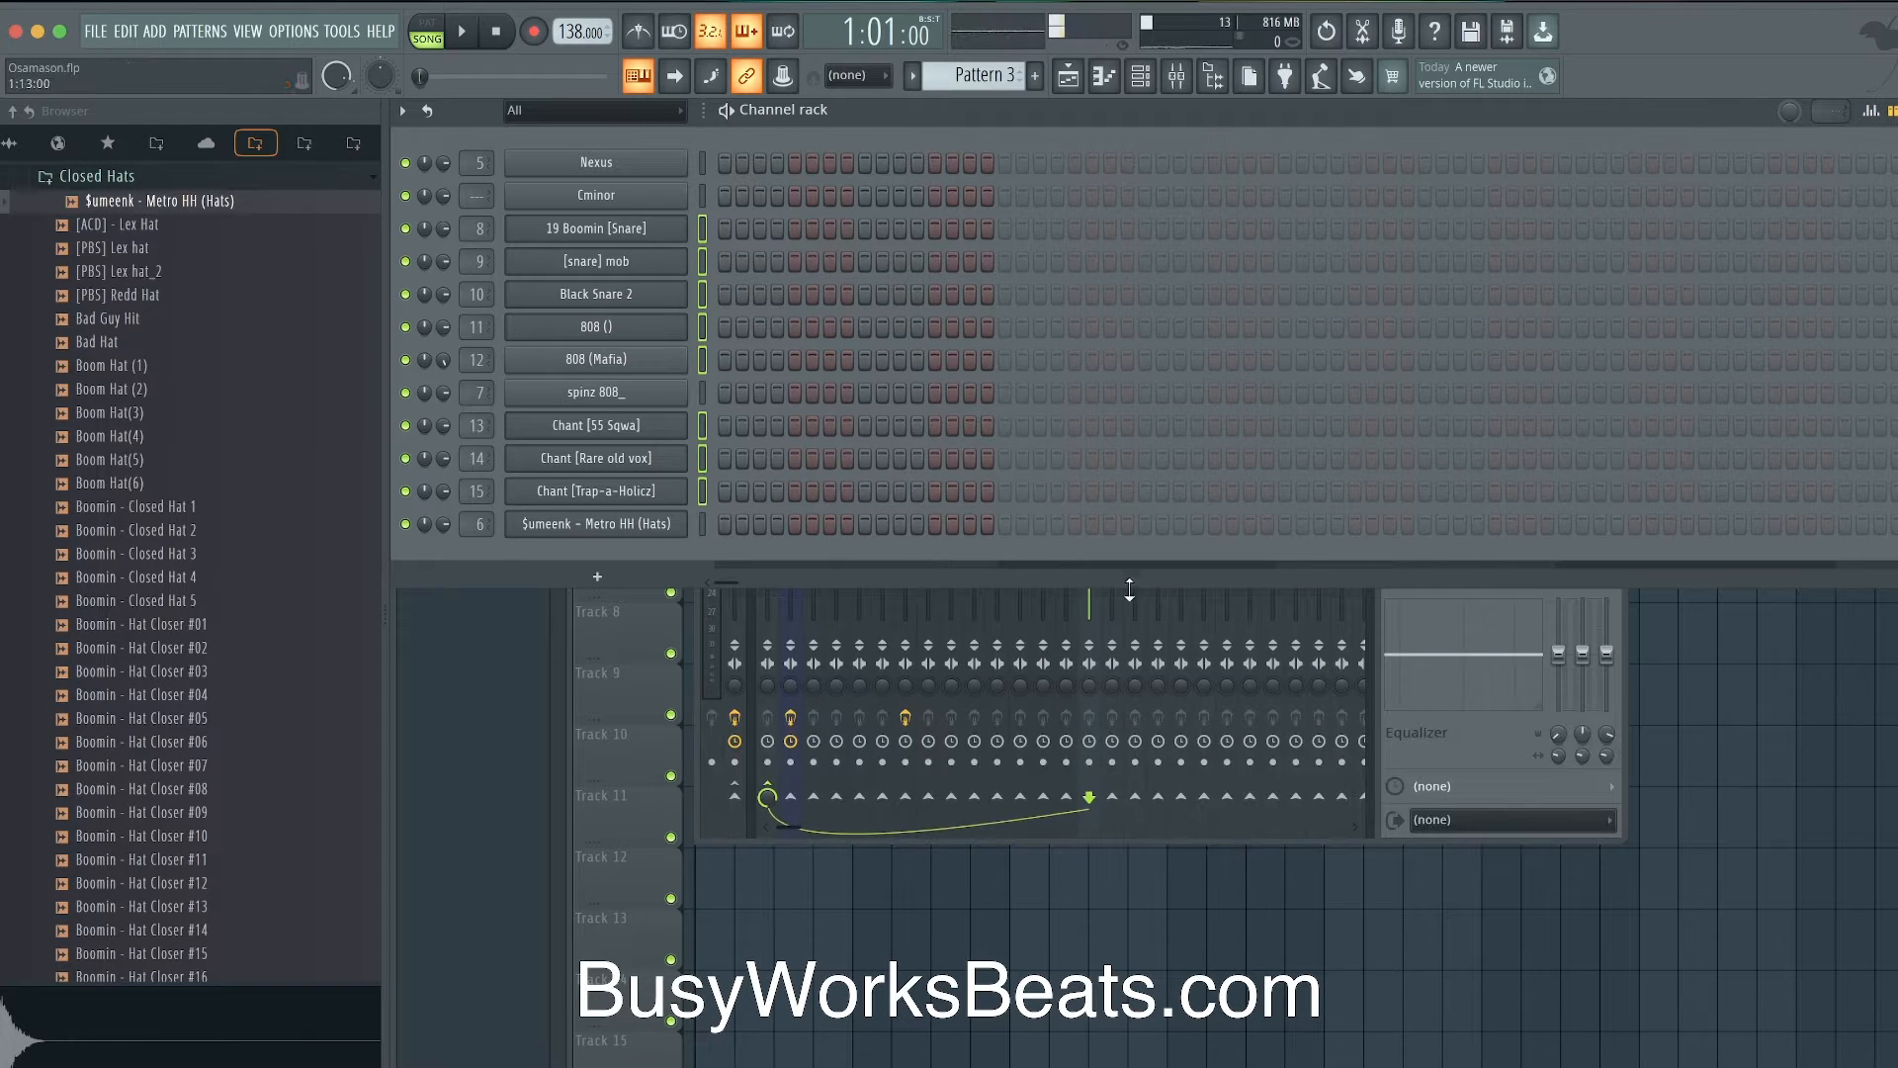
# - Play the arrangement with the playlist open, return to the first empty pattern in the channel rack and stop playback
pyautogui.press('space')
pyautogui.press('F5')
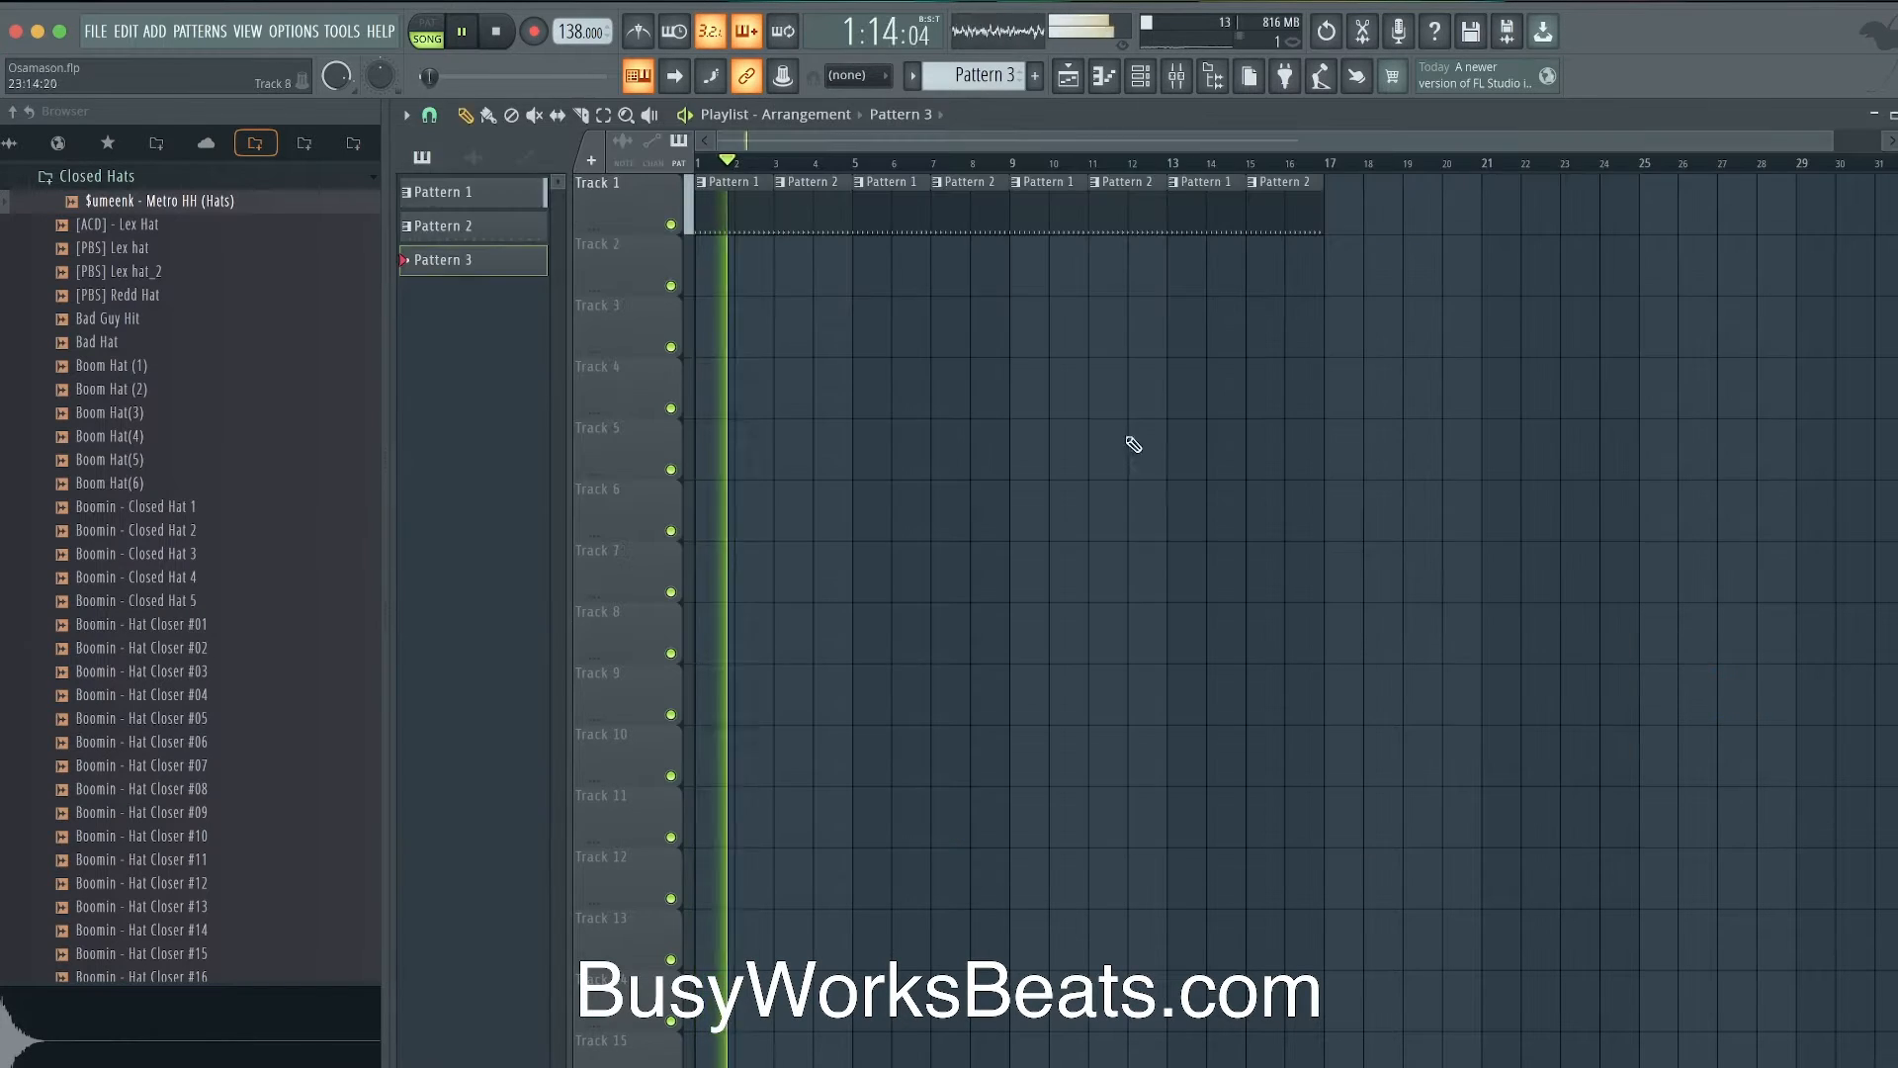
pyautogui.click(1140, 76)
pyautogui.rightClick(984, 73)
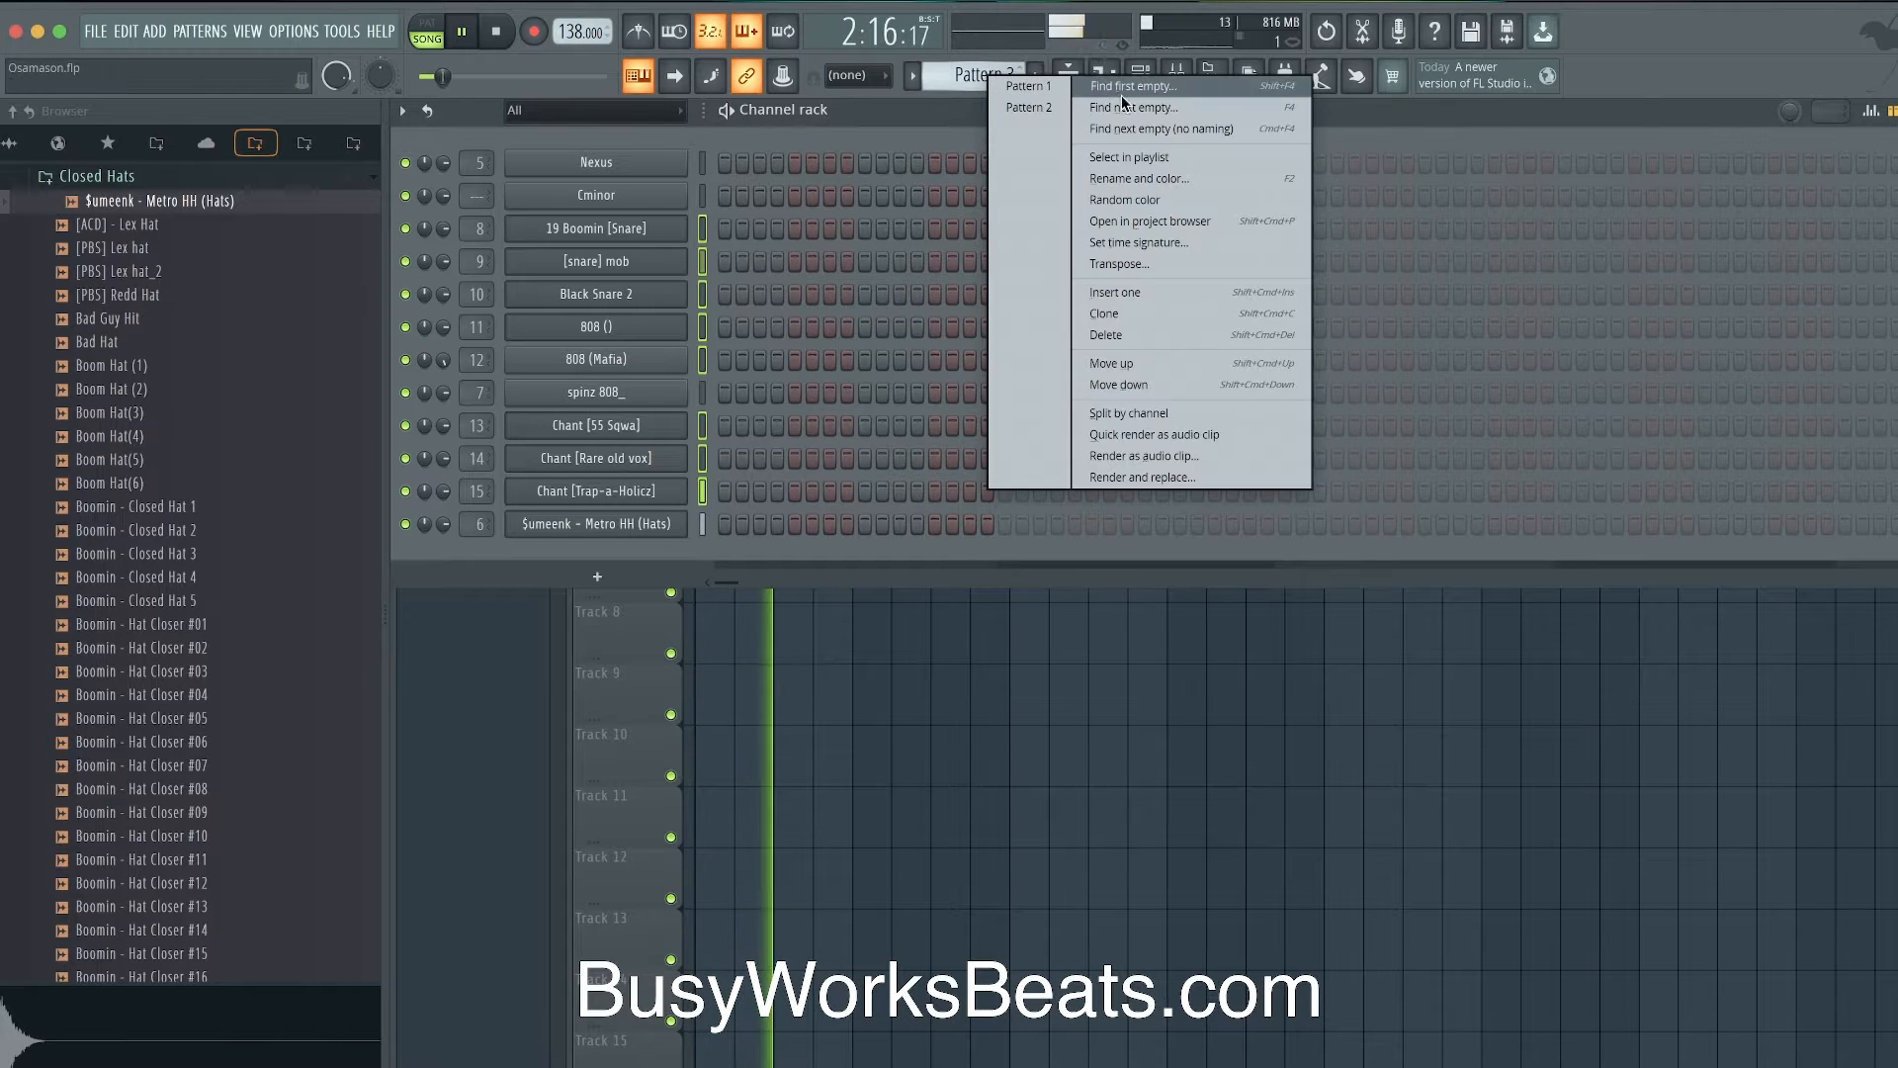
pyautogui.click(1121, 96)
pyautogui.press('space')
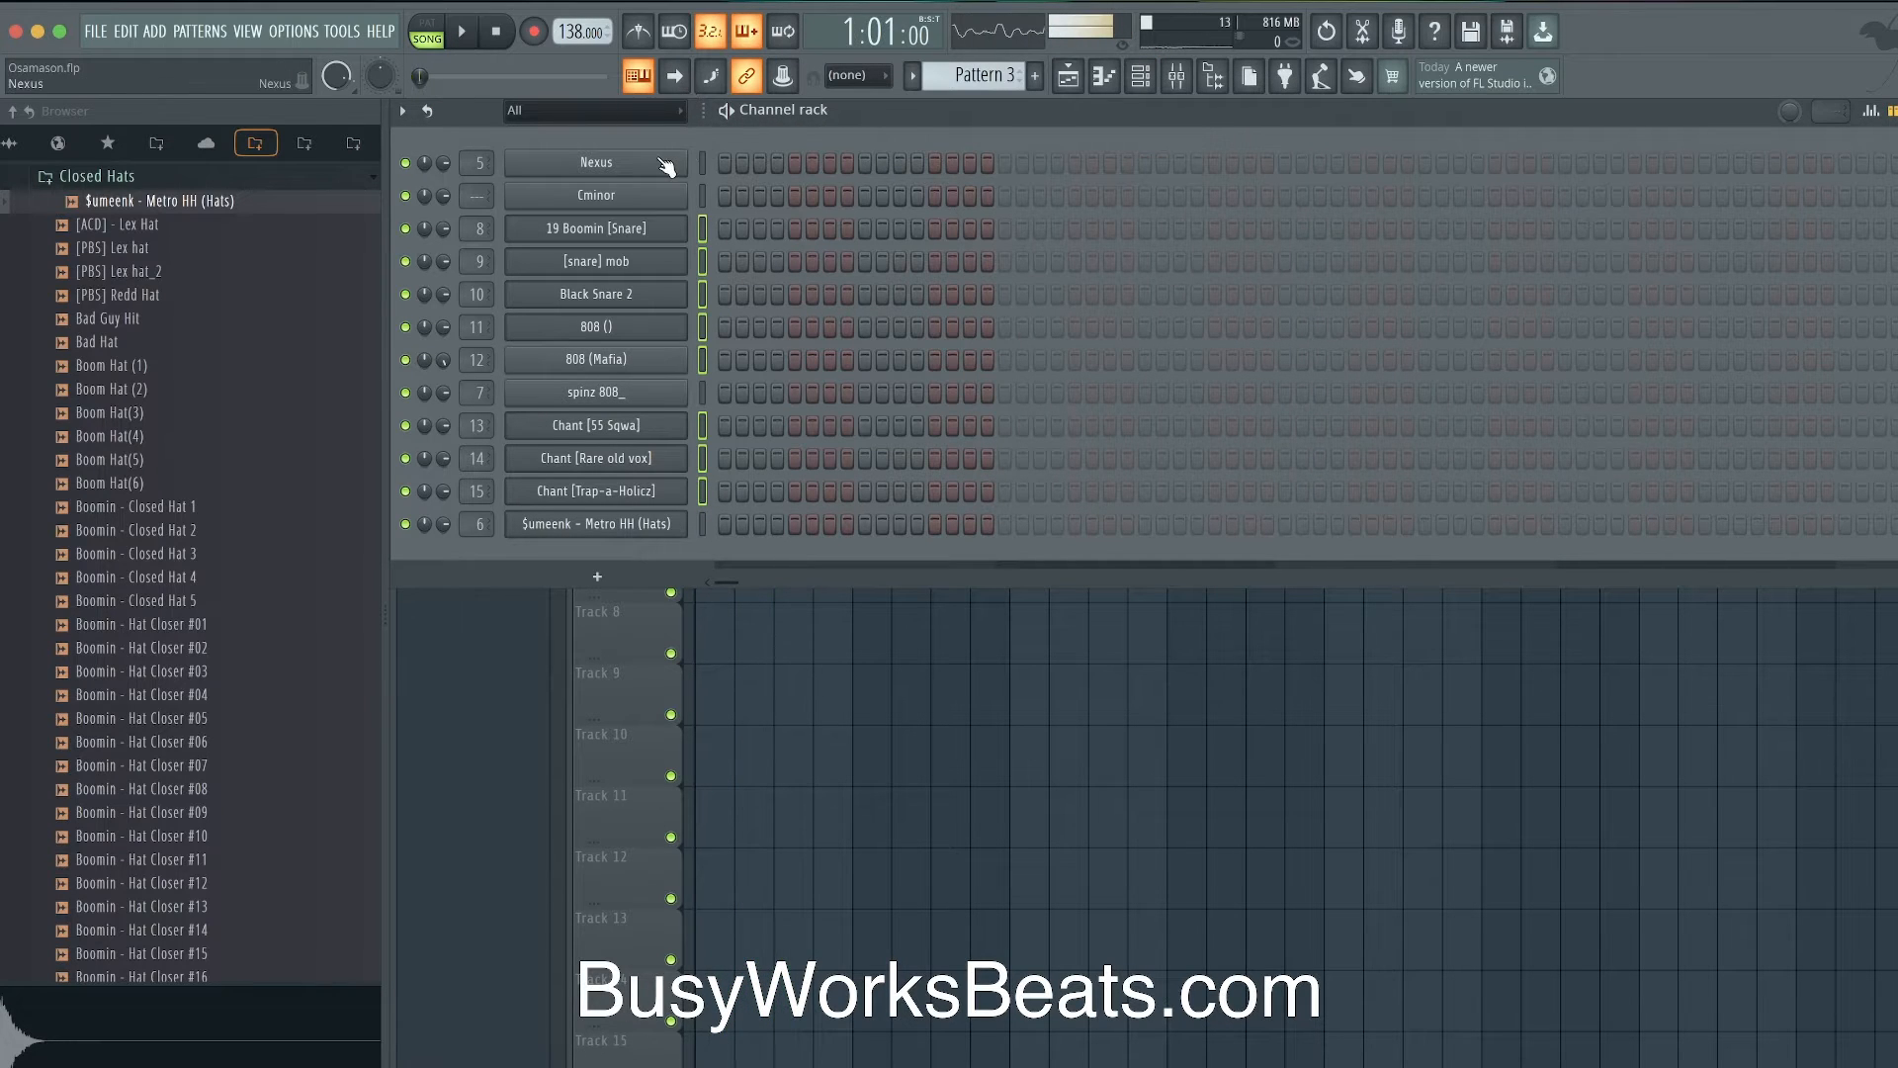
pyautogui.click(657, 164)
pyautogui.moveTo(615, 288); pyautogui.dragTo(757, 139)
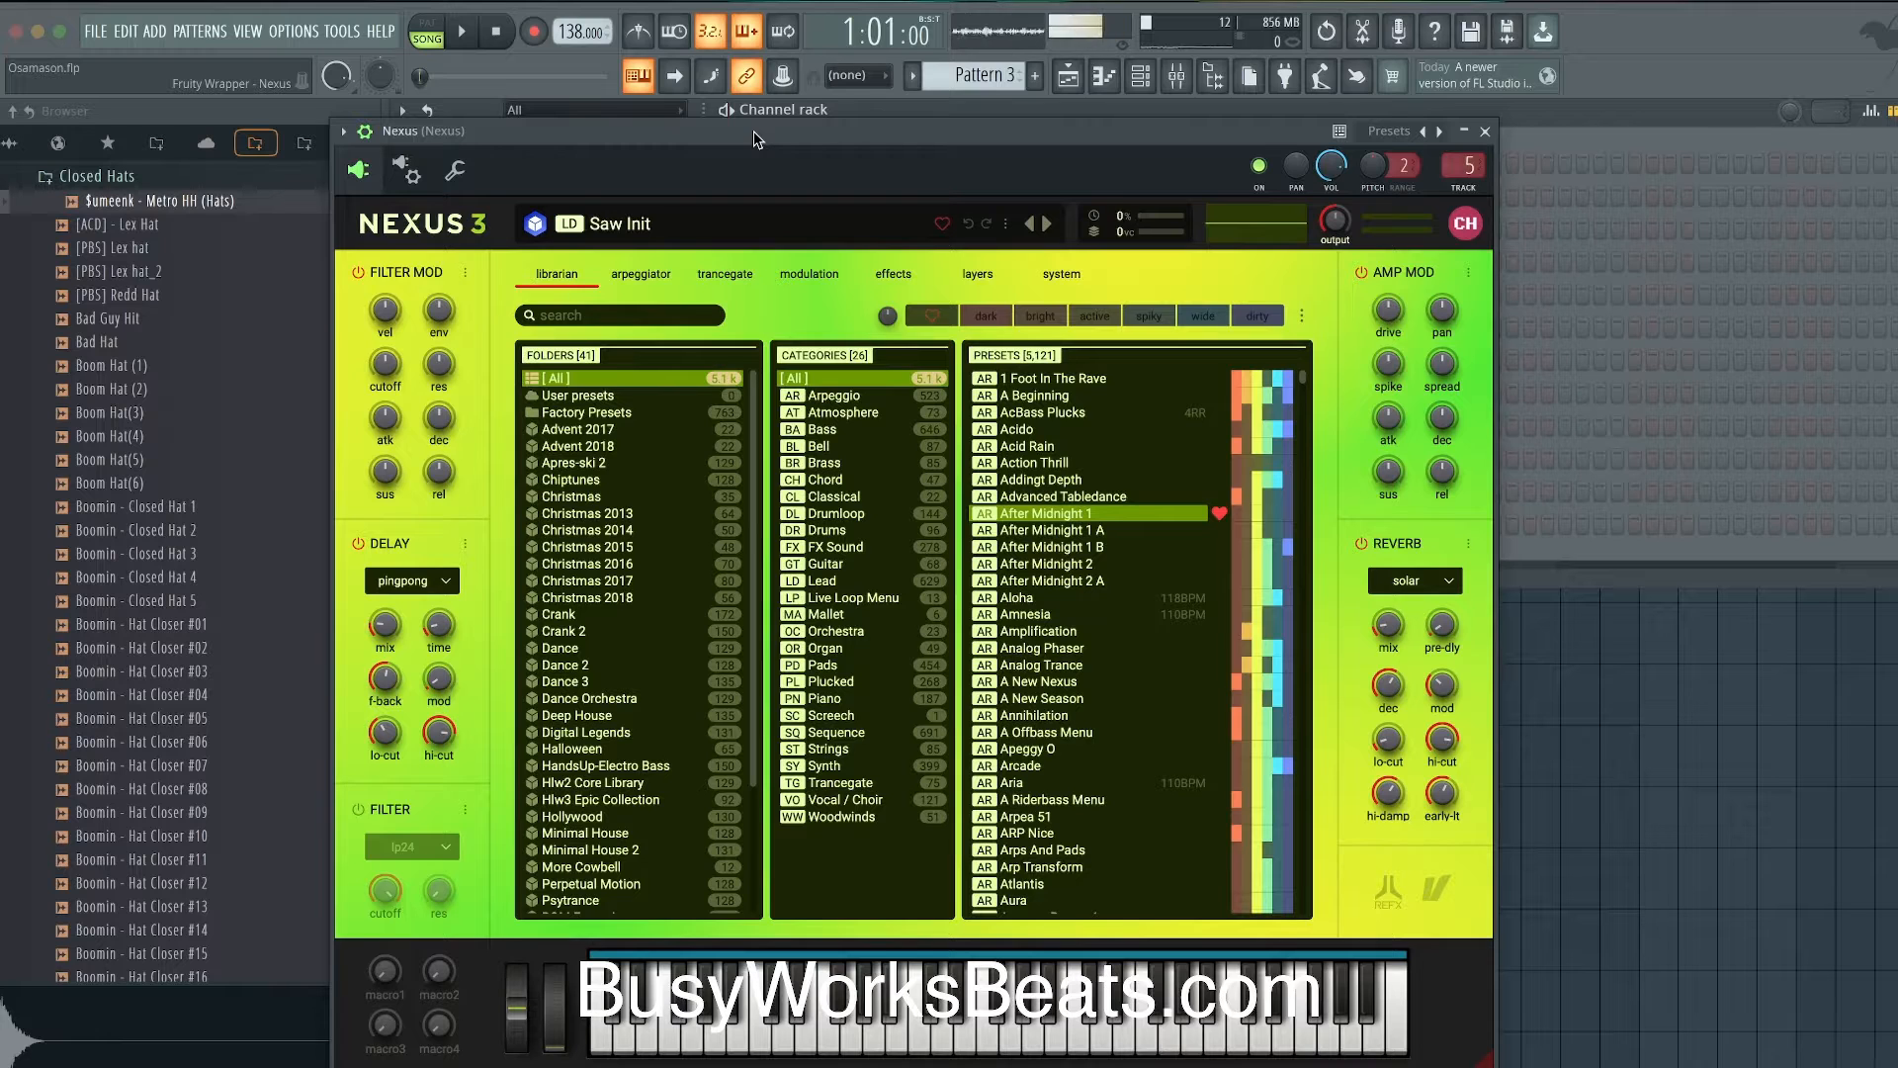
pyautogui.click(1485, 132)
# - Add an ElectraX instrument channel and choose the ArpRhythm category in its patch browser
pyautogui.click(597, 577)
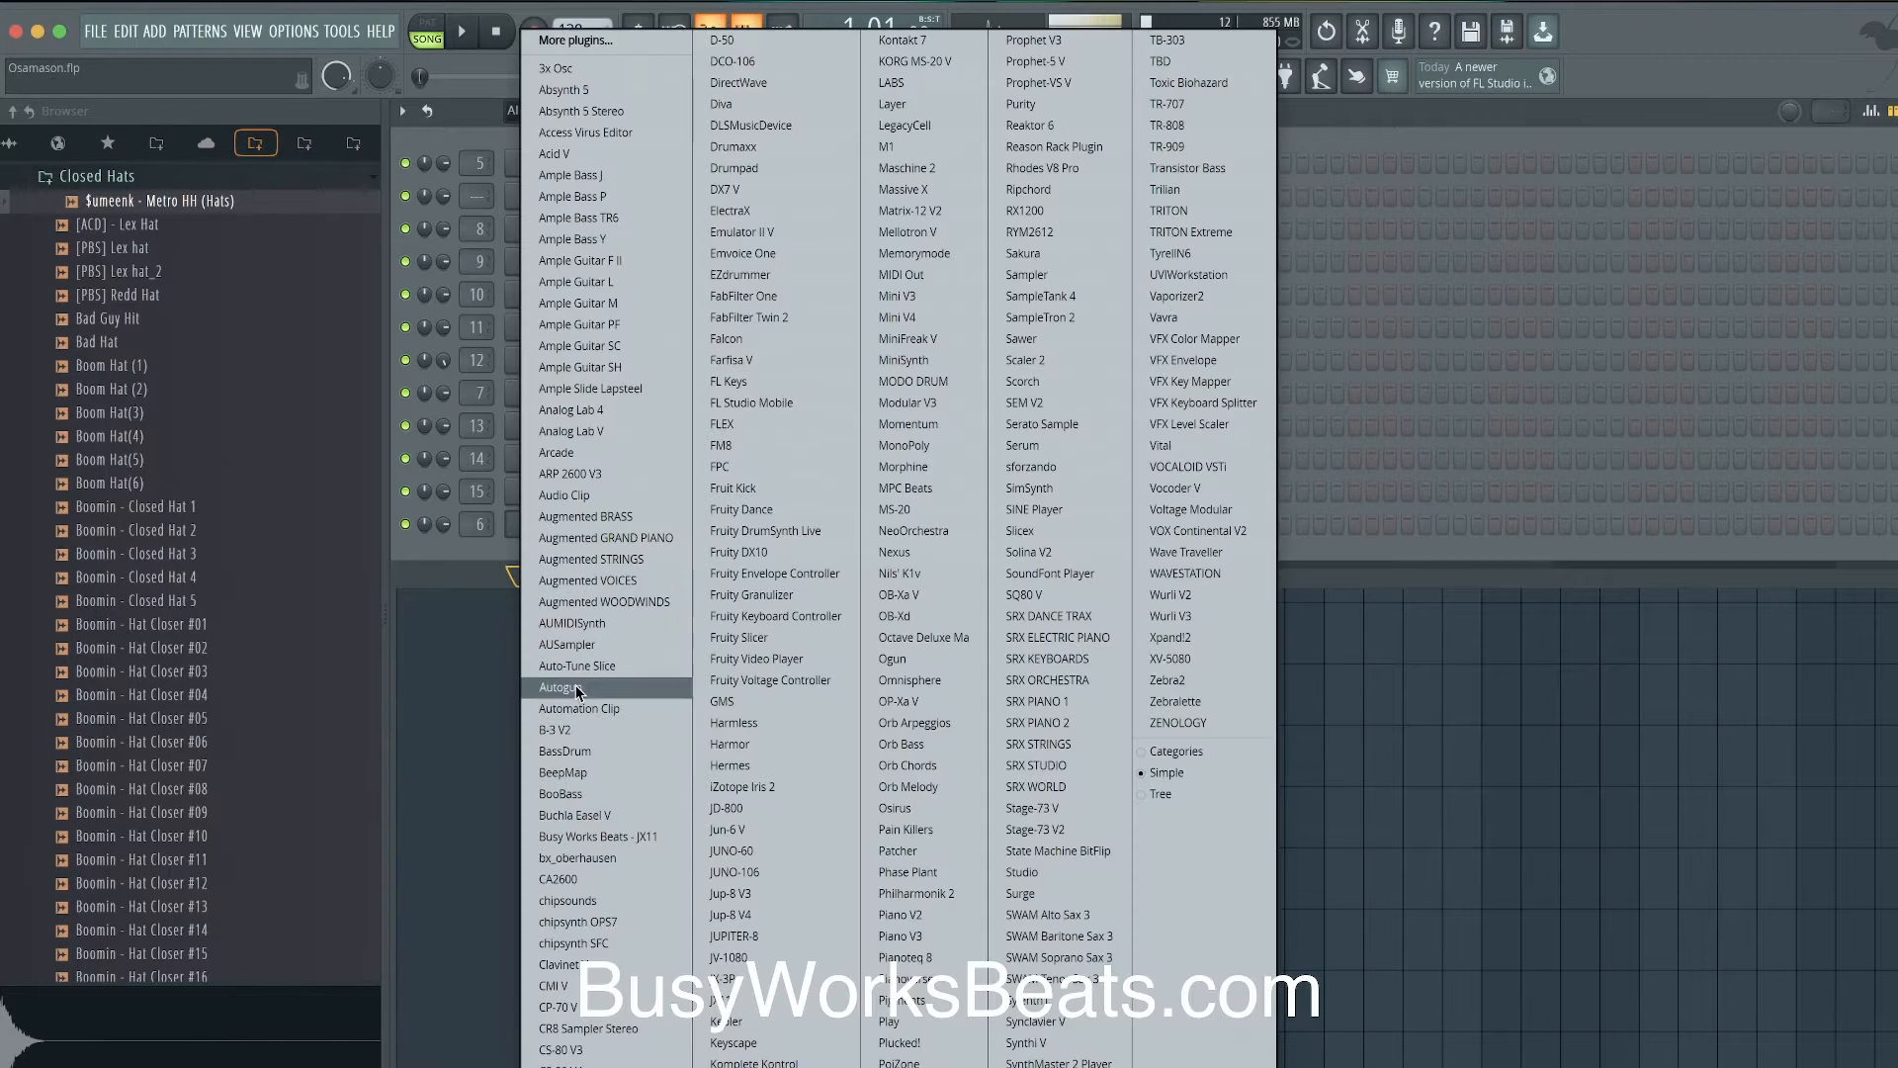
pyautogui.click(769, 209)
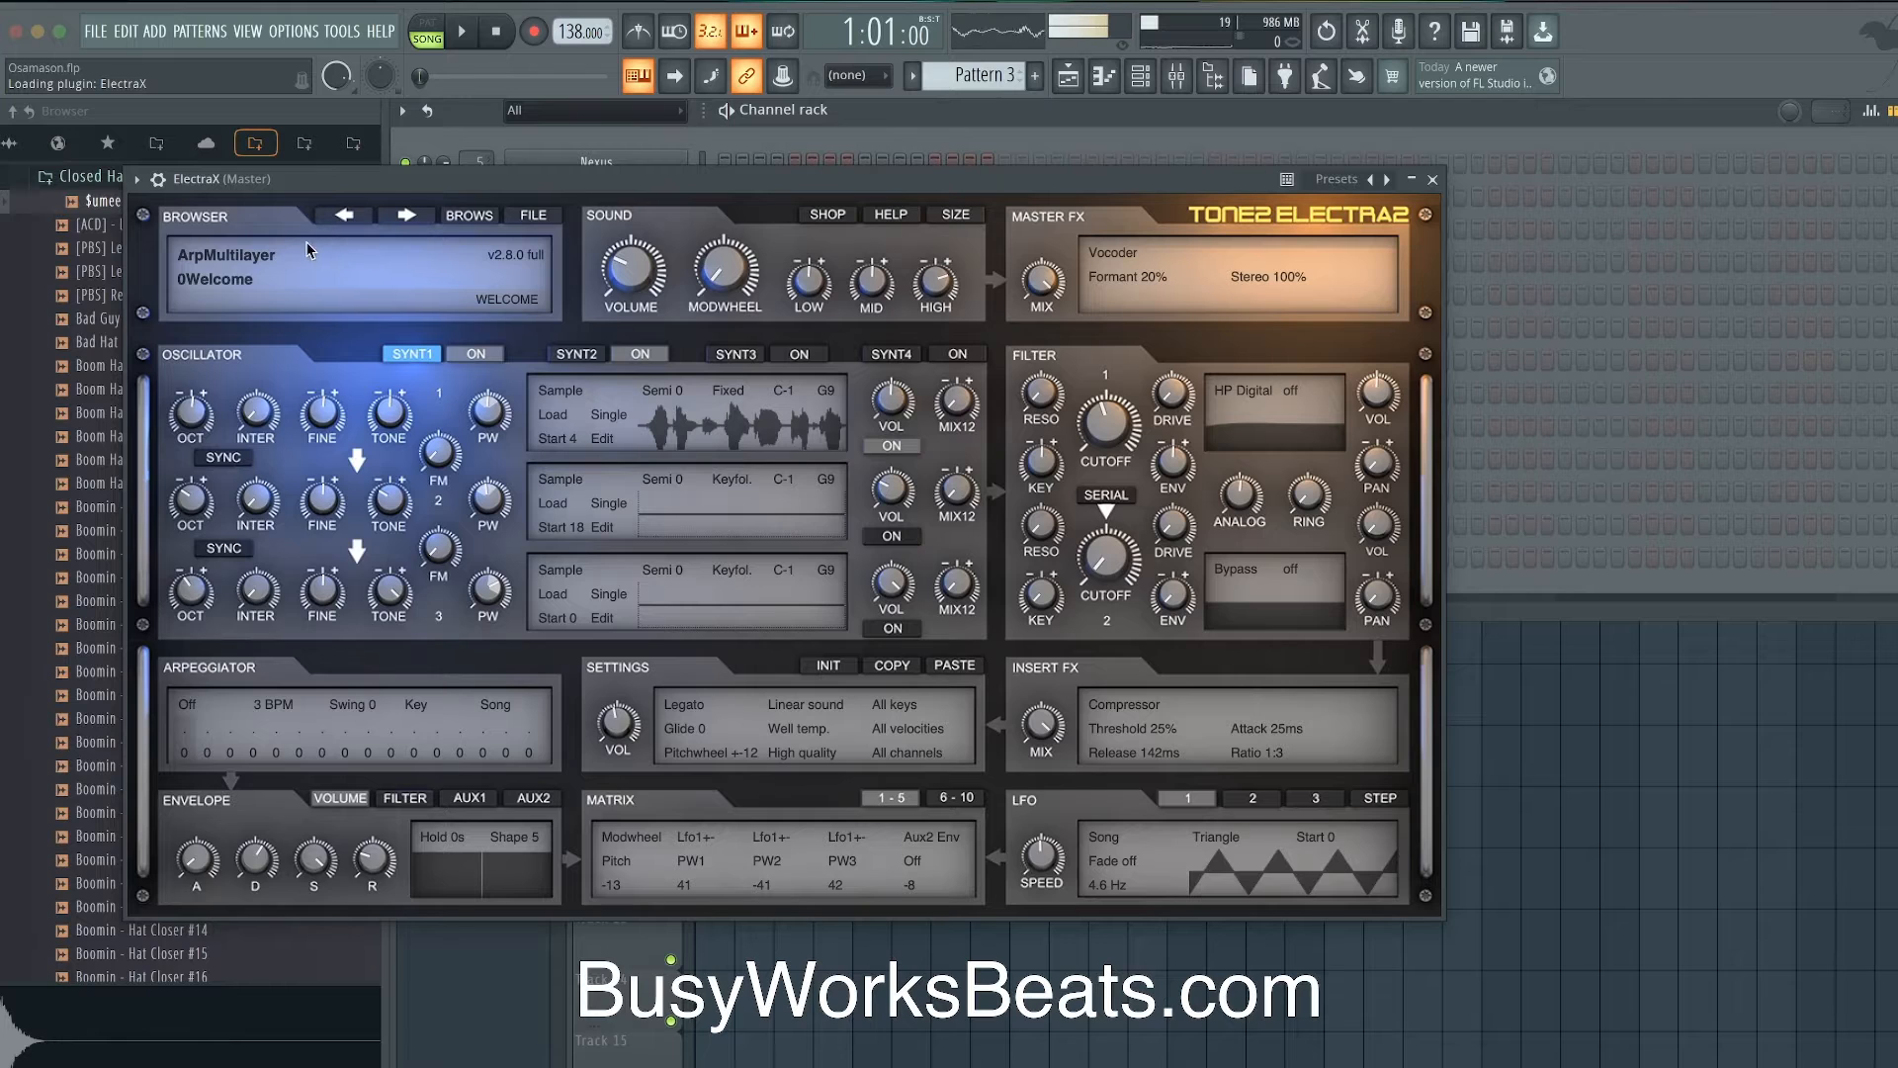
pyautogui.click(338, 259)
pyautogui.click(276, 310)
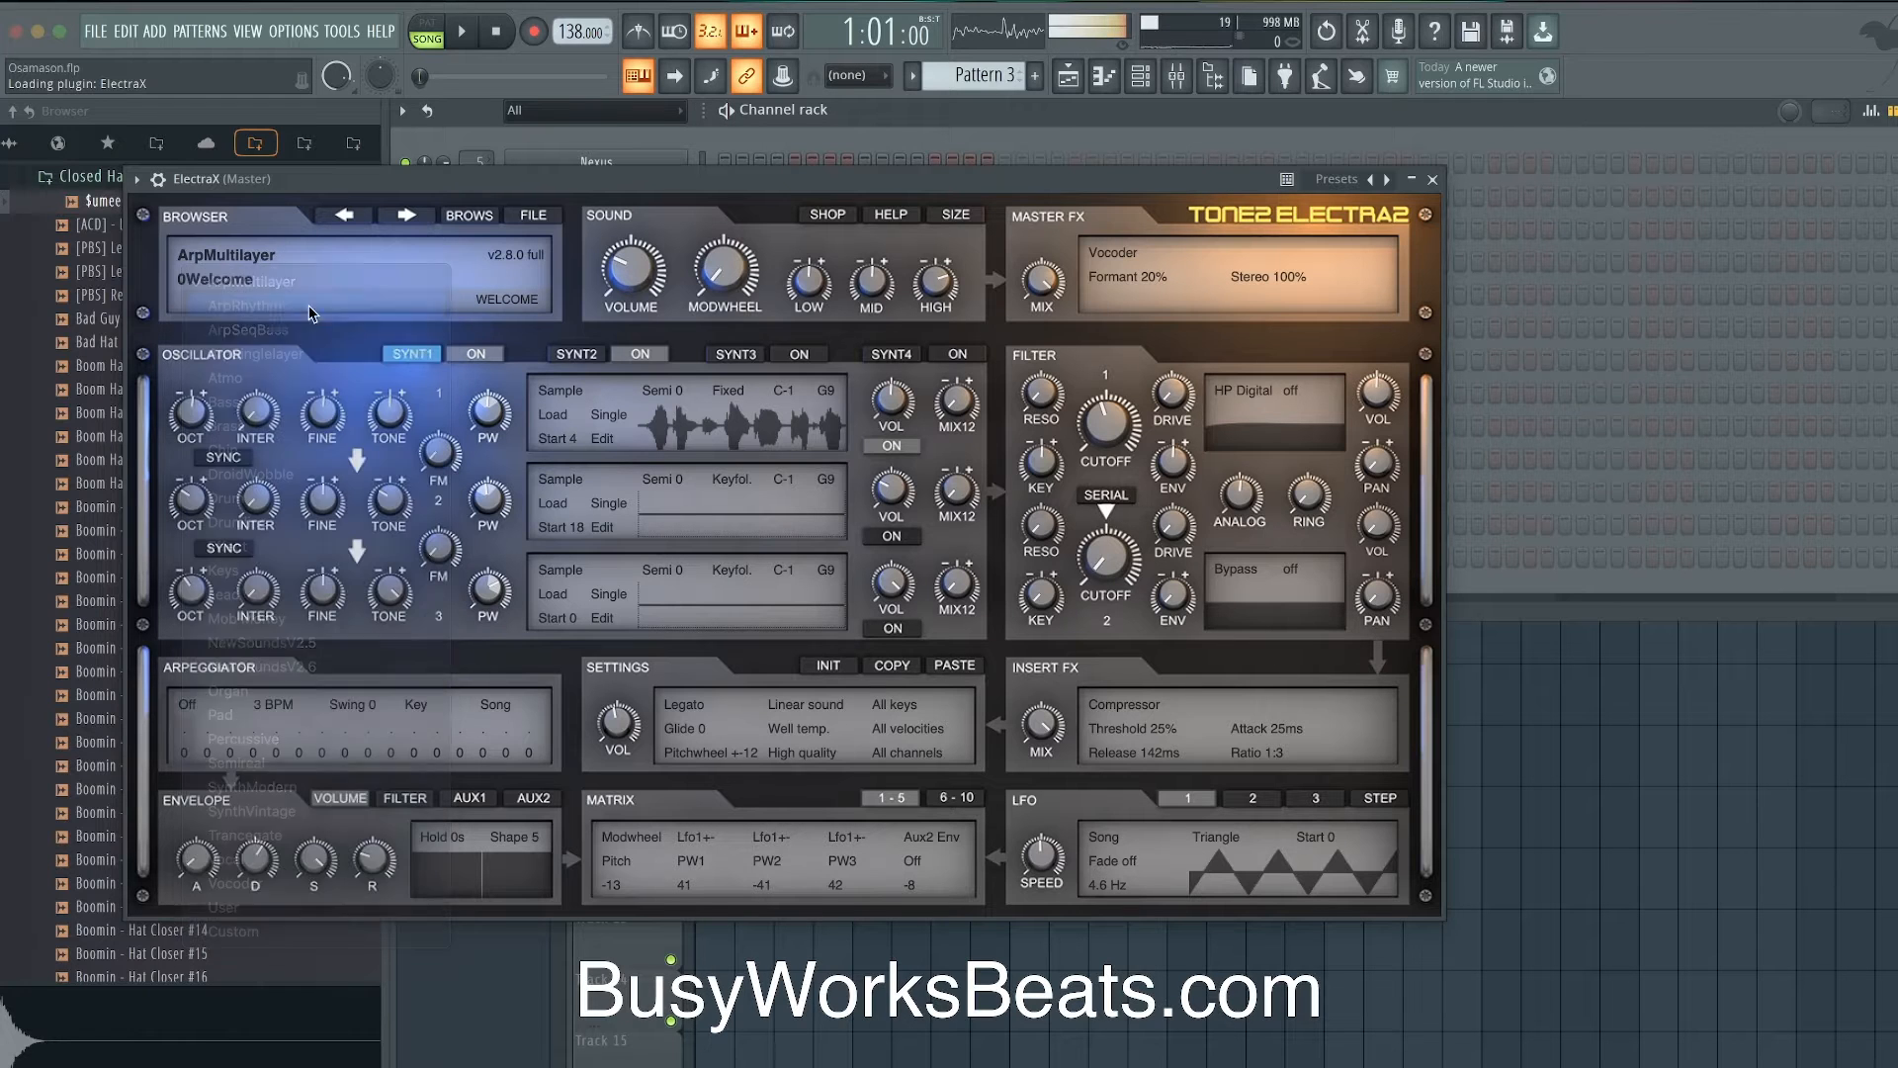
# - Audition the ArpRhythm patches in ElectraX one after another, up to Beat Creator MAS
pyautogui.click(406, 216)
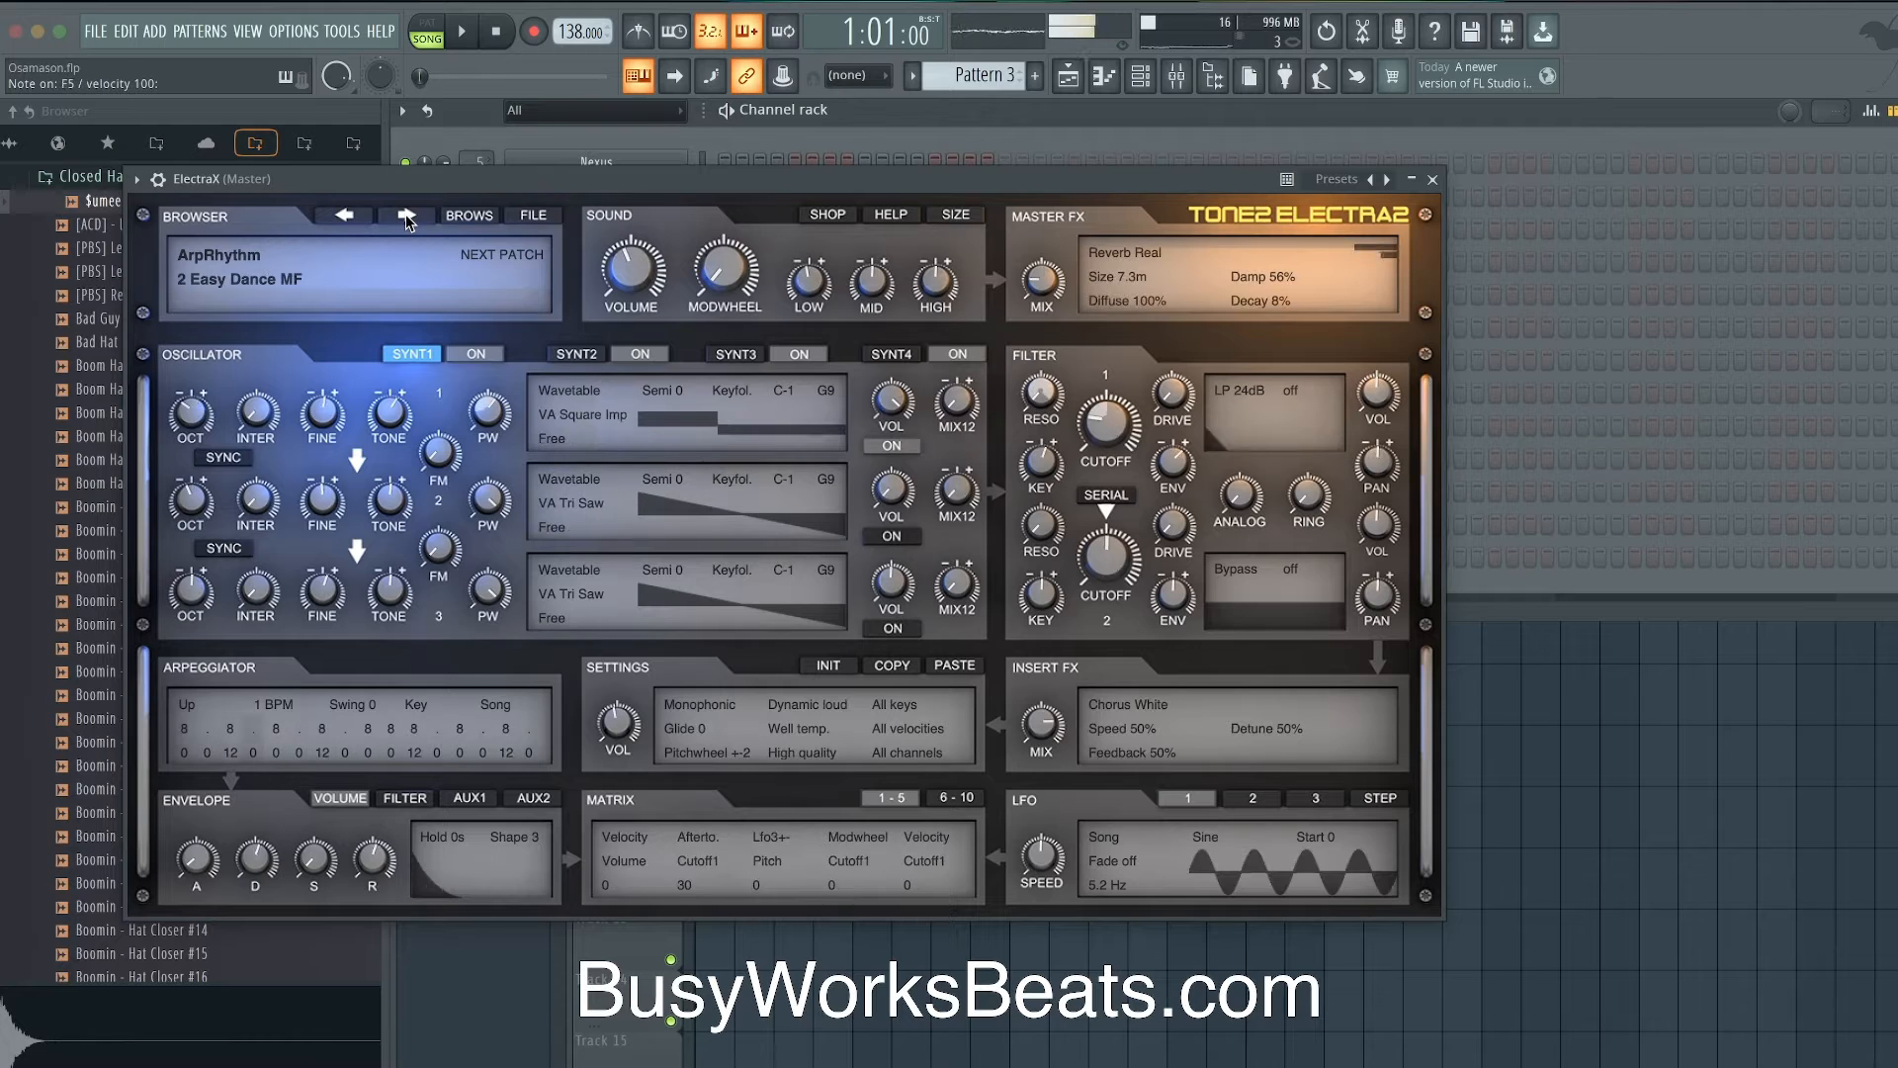
pyautogui.click(405, 215)
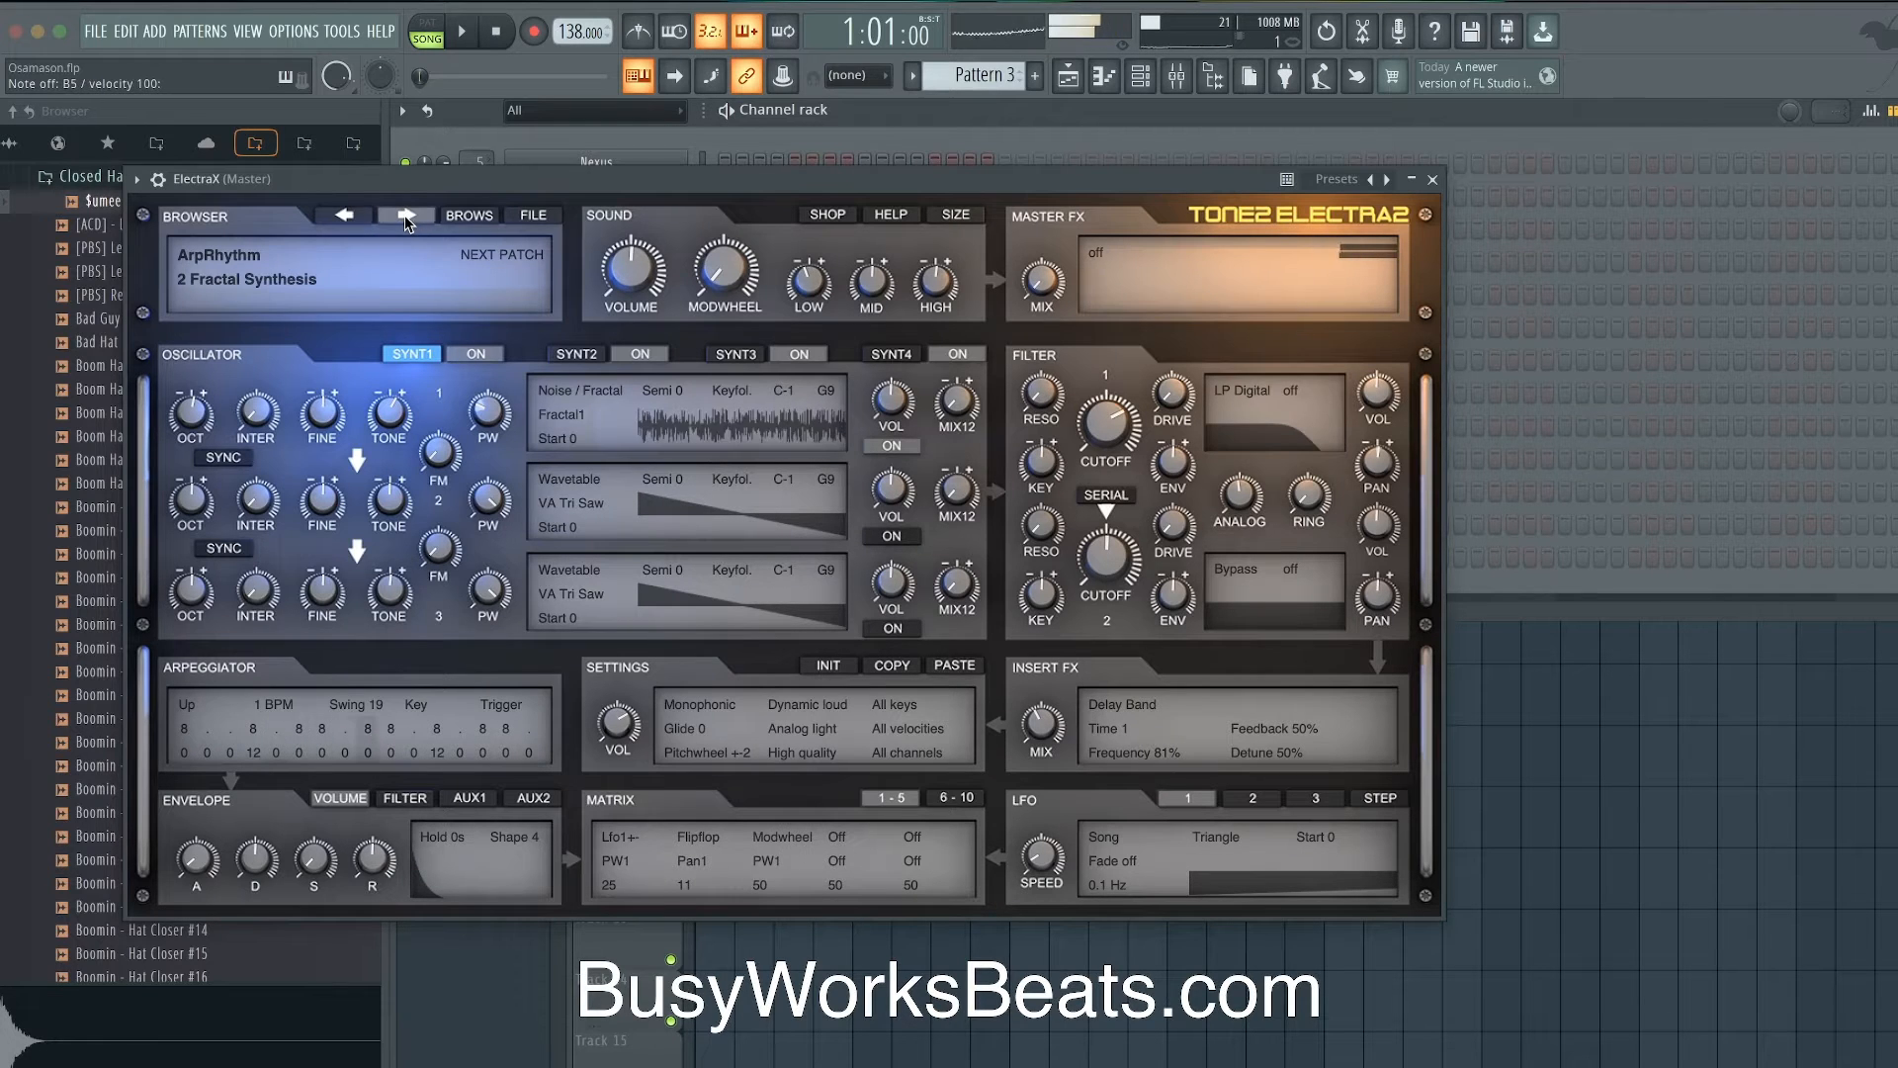
pyautogui.click(405, 215)
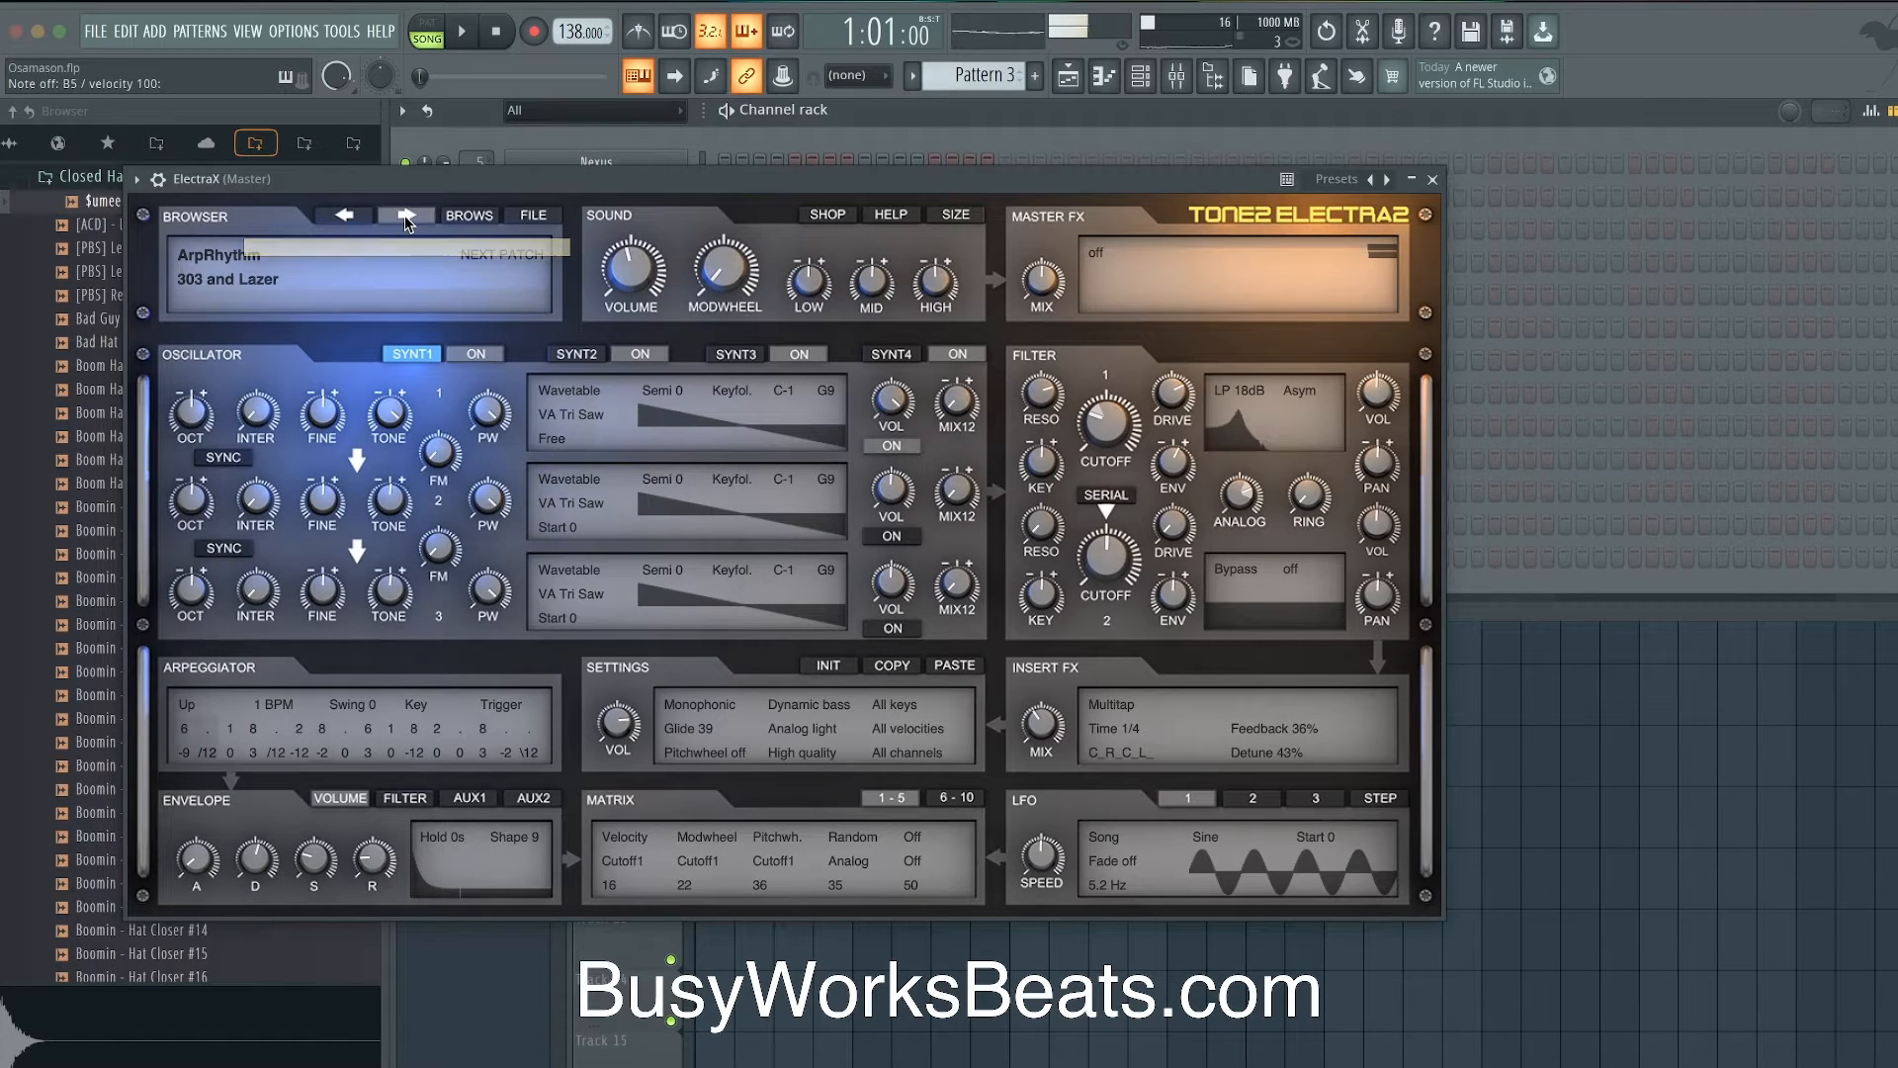
pyautogui.click(405, 216)
pyautogui.click(405, 216)
pyautogui.click(406, 216)
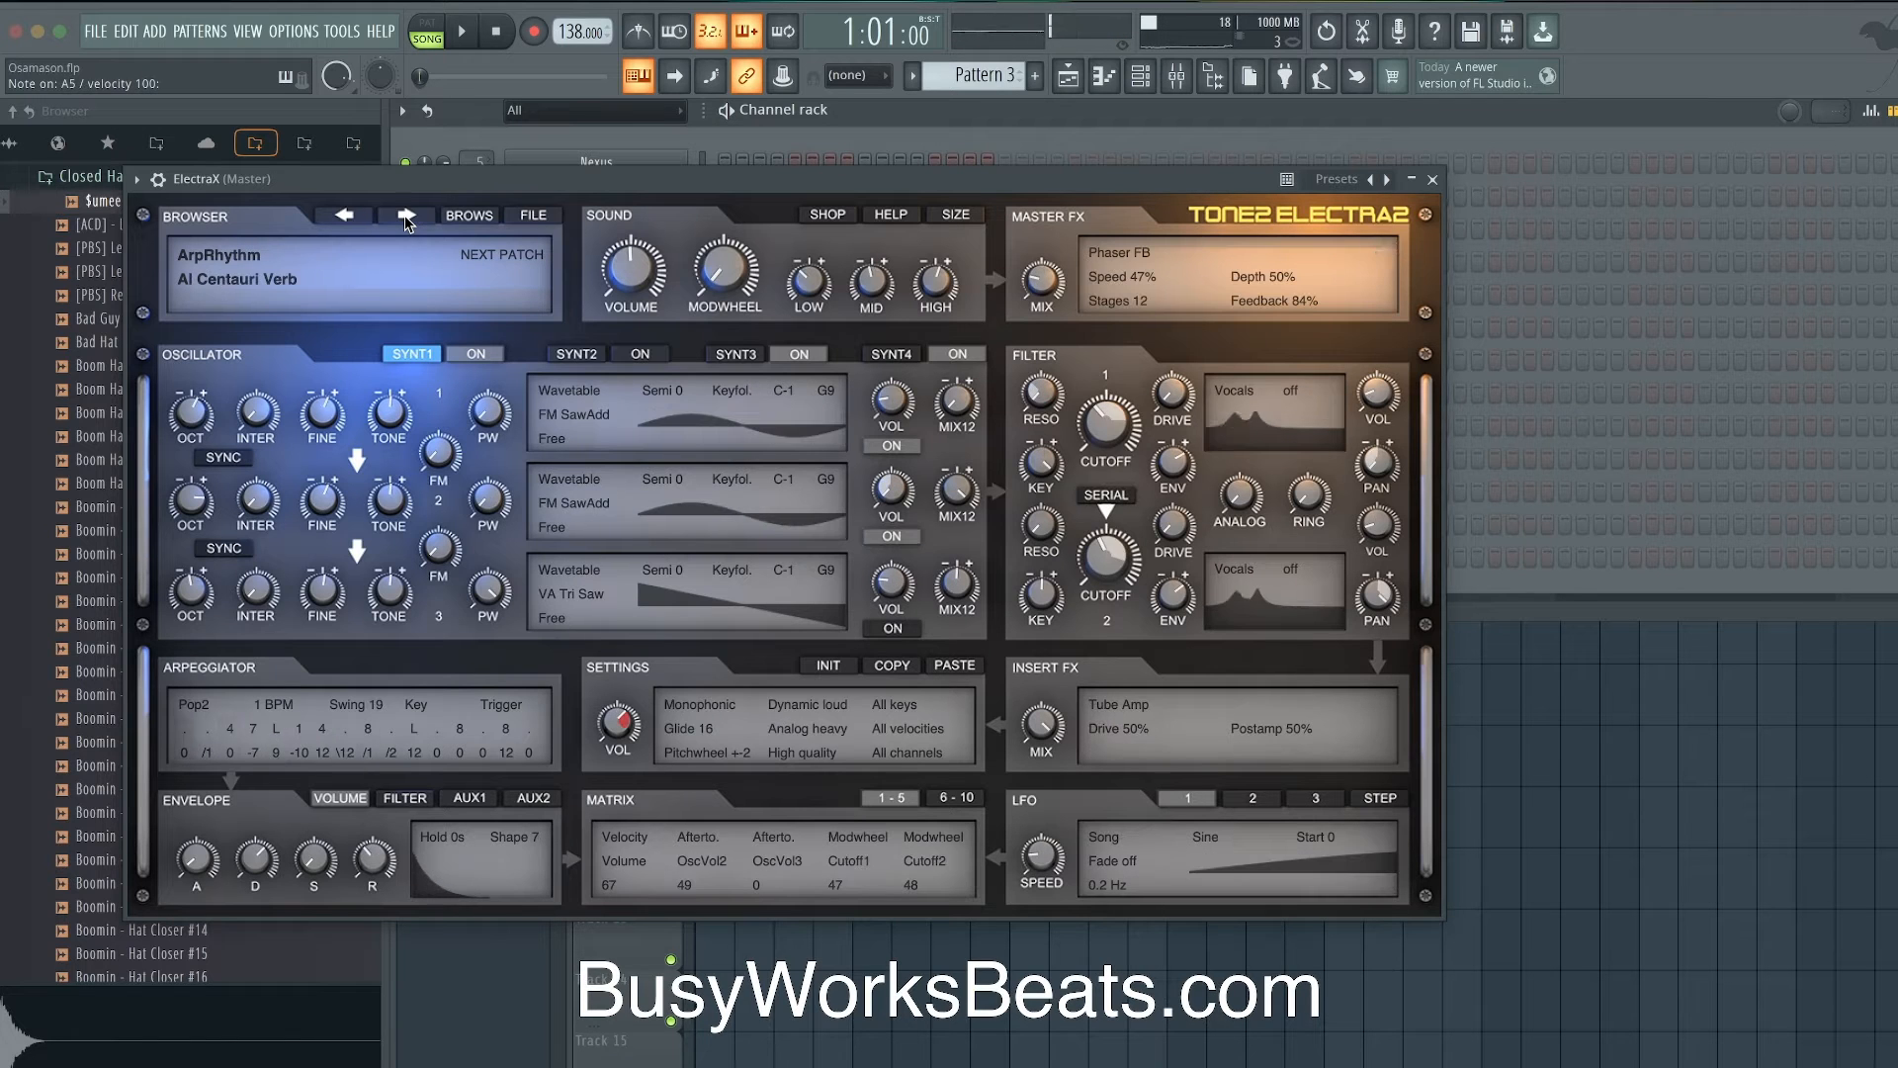
pyautogui.click(405, 216)
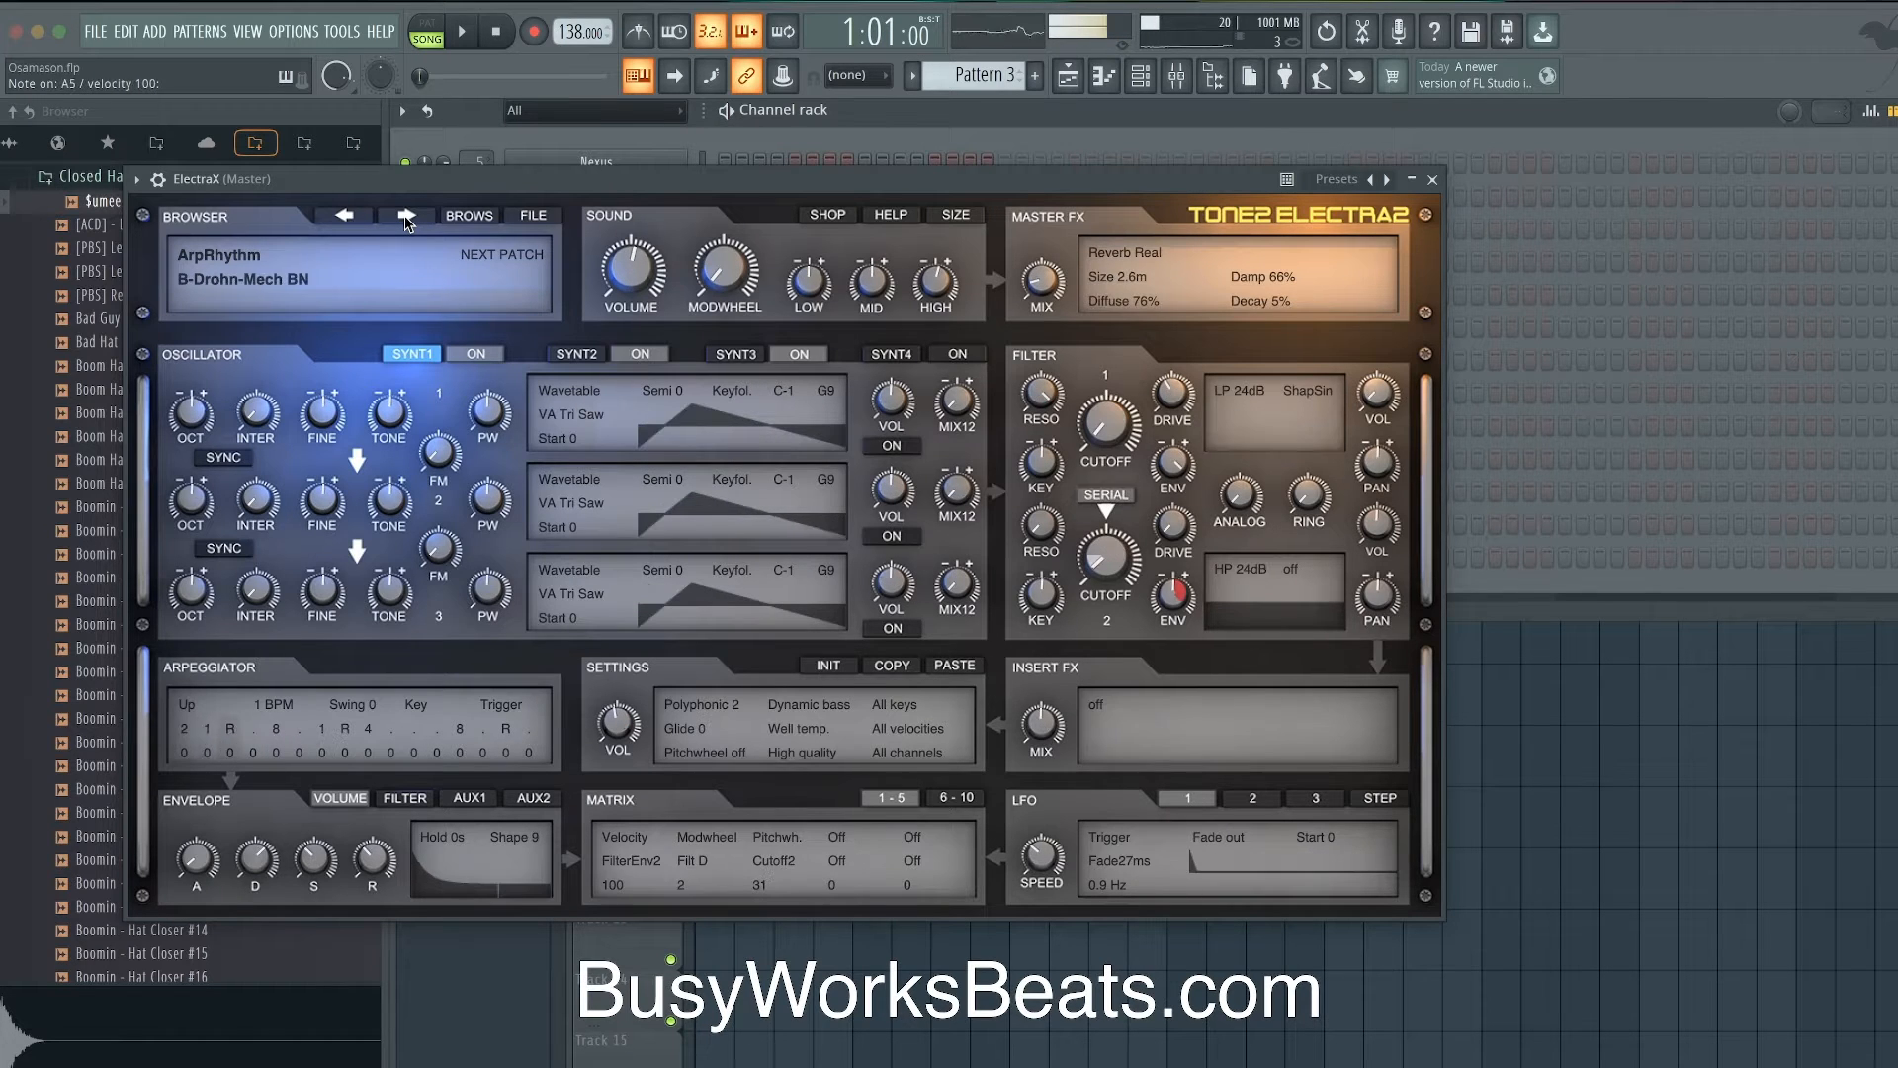
pyautogui.click(406, 215)
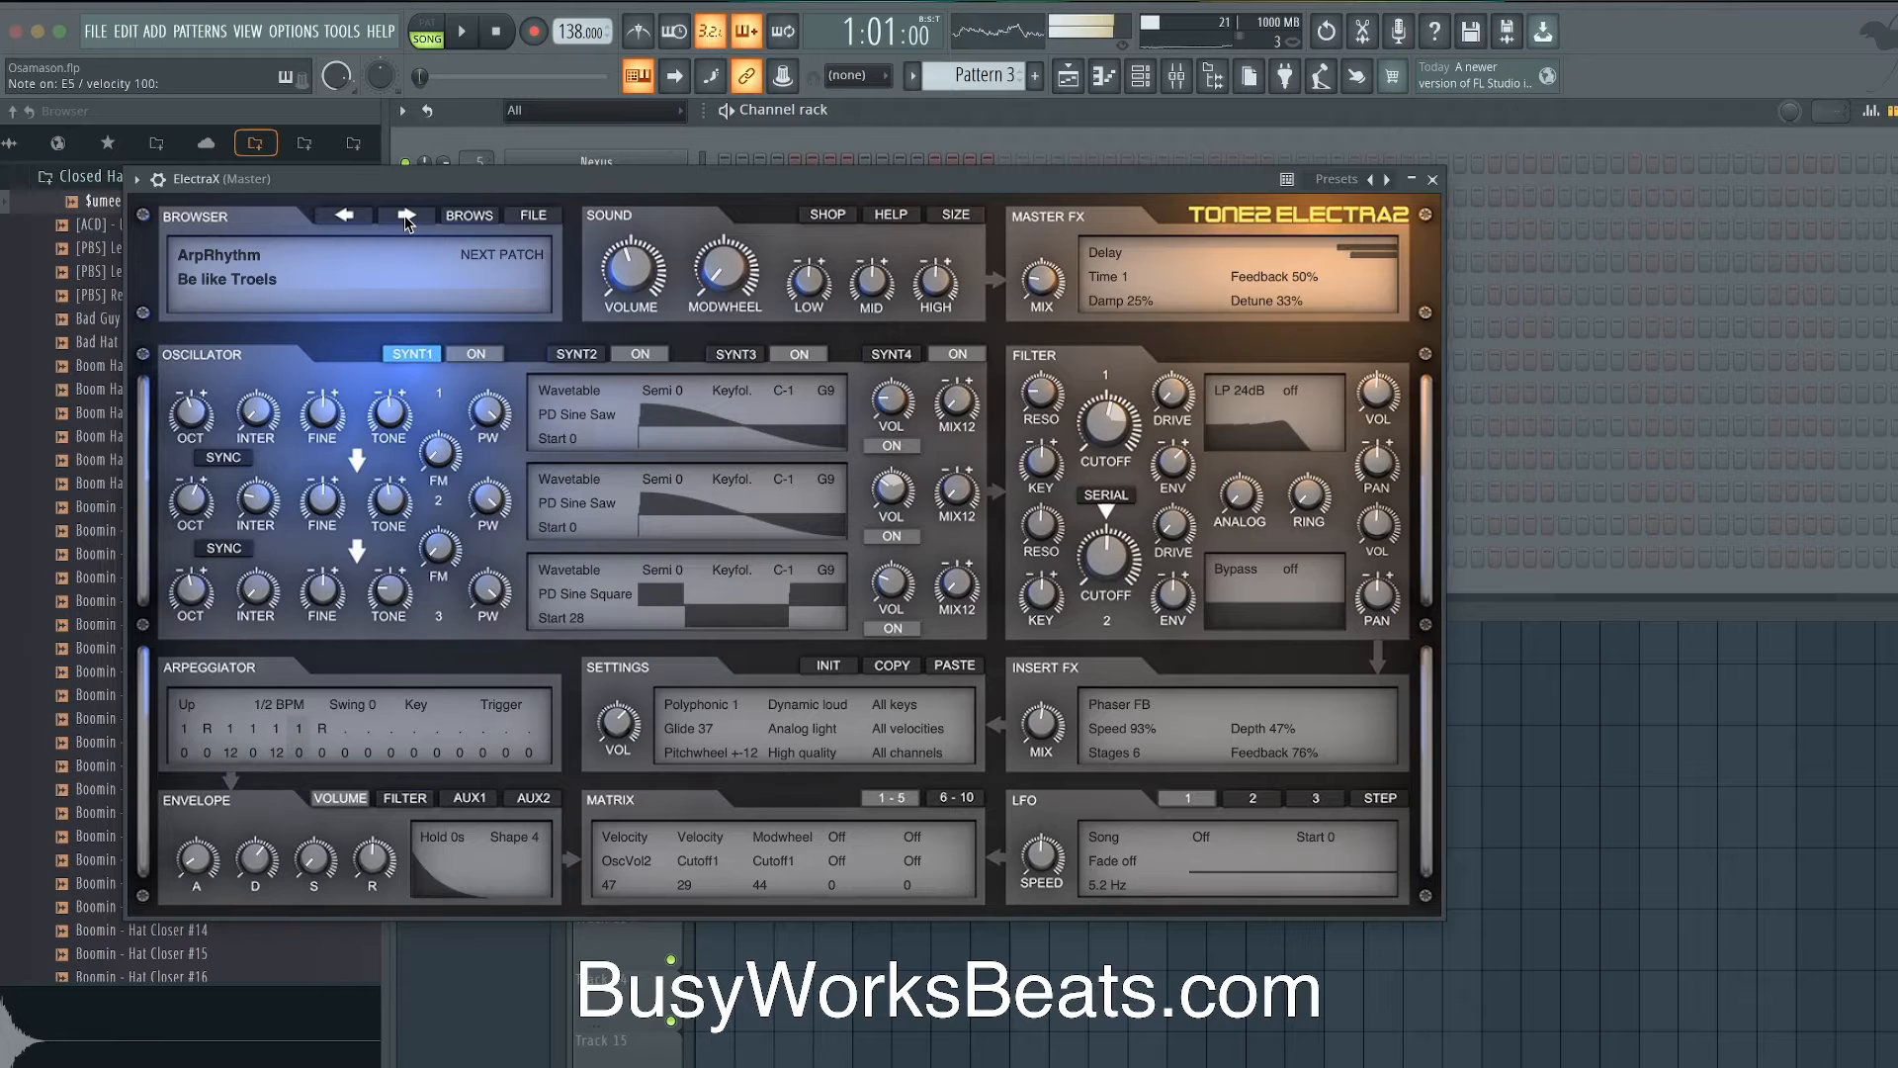
pyautogui.click(405, 215)
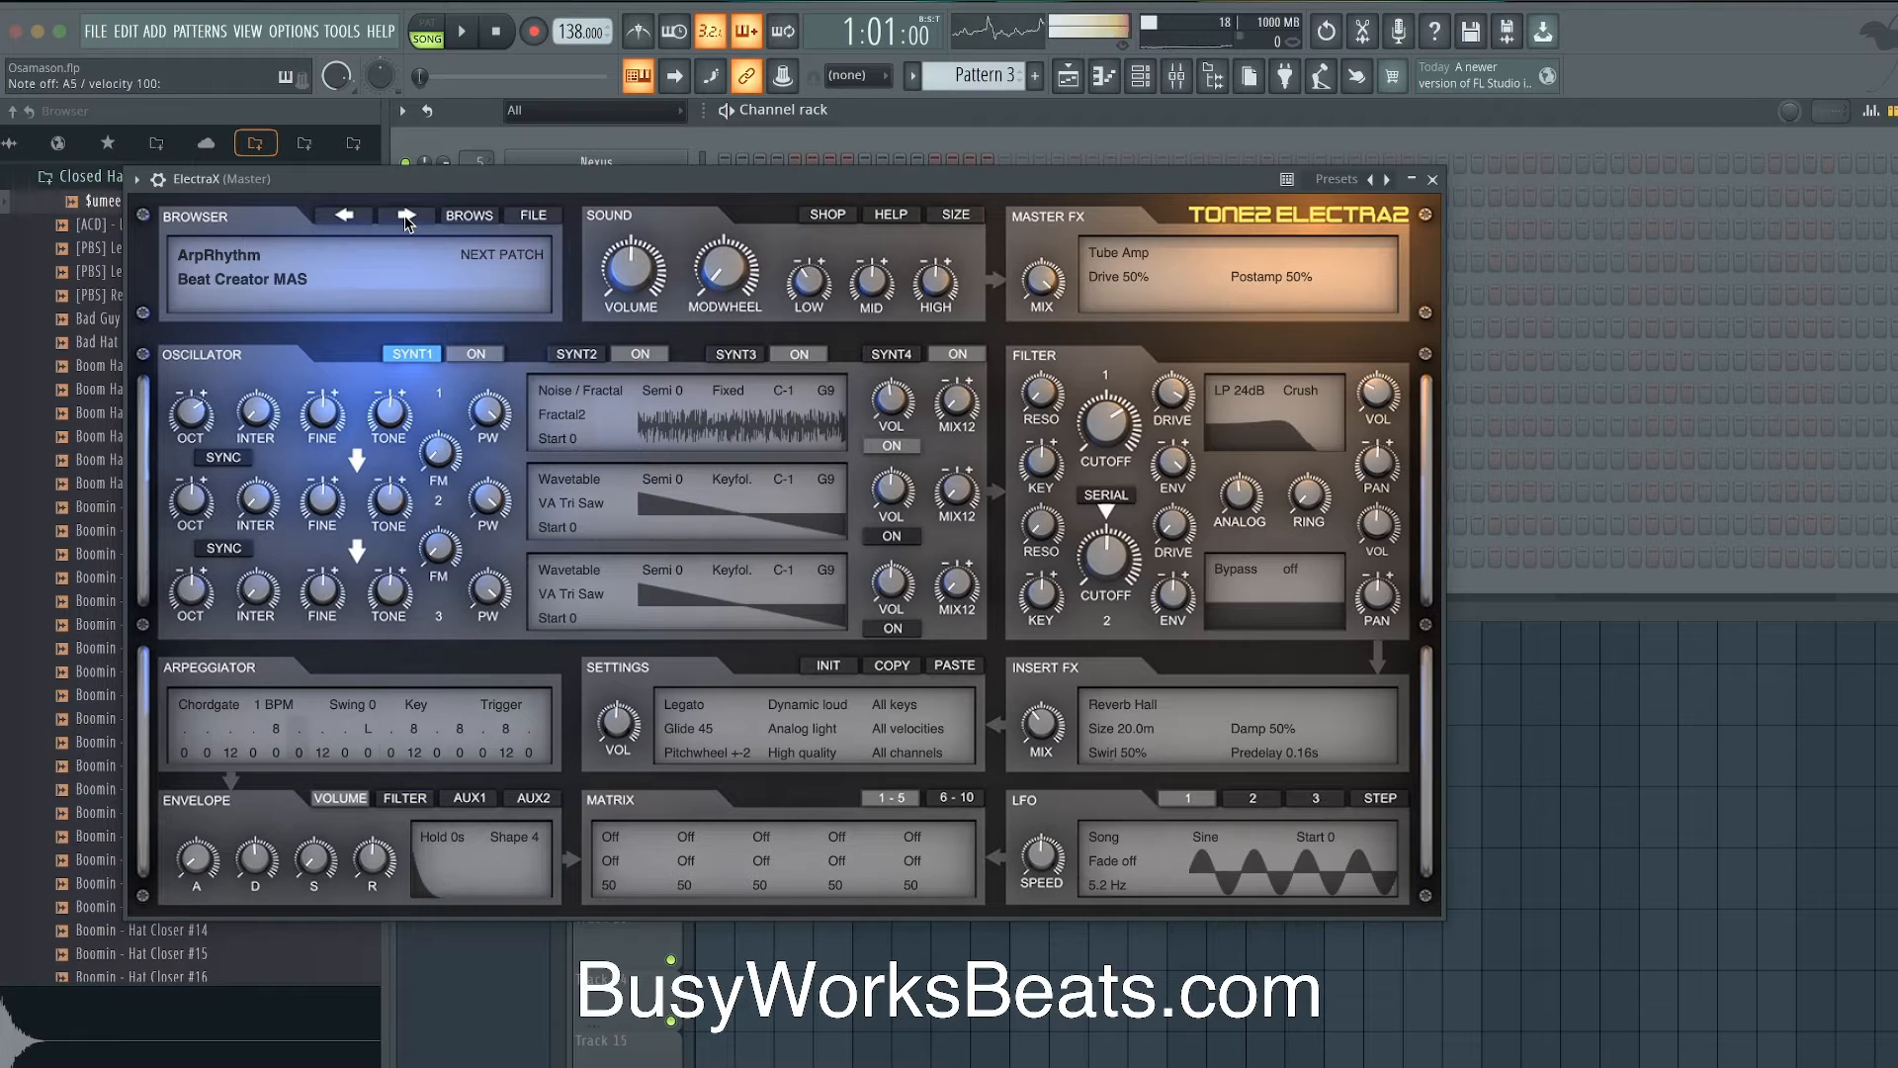
# - Switch ElectraX to the ArpSinglelayer category and load the Agile thoughts BN patch
pyautogui.click(248, 255)
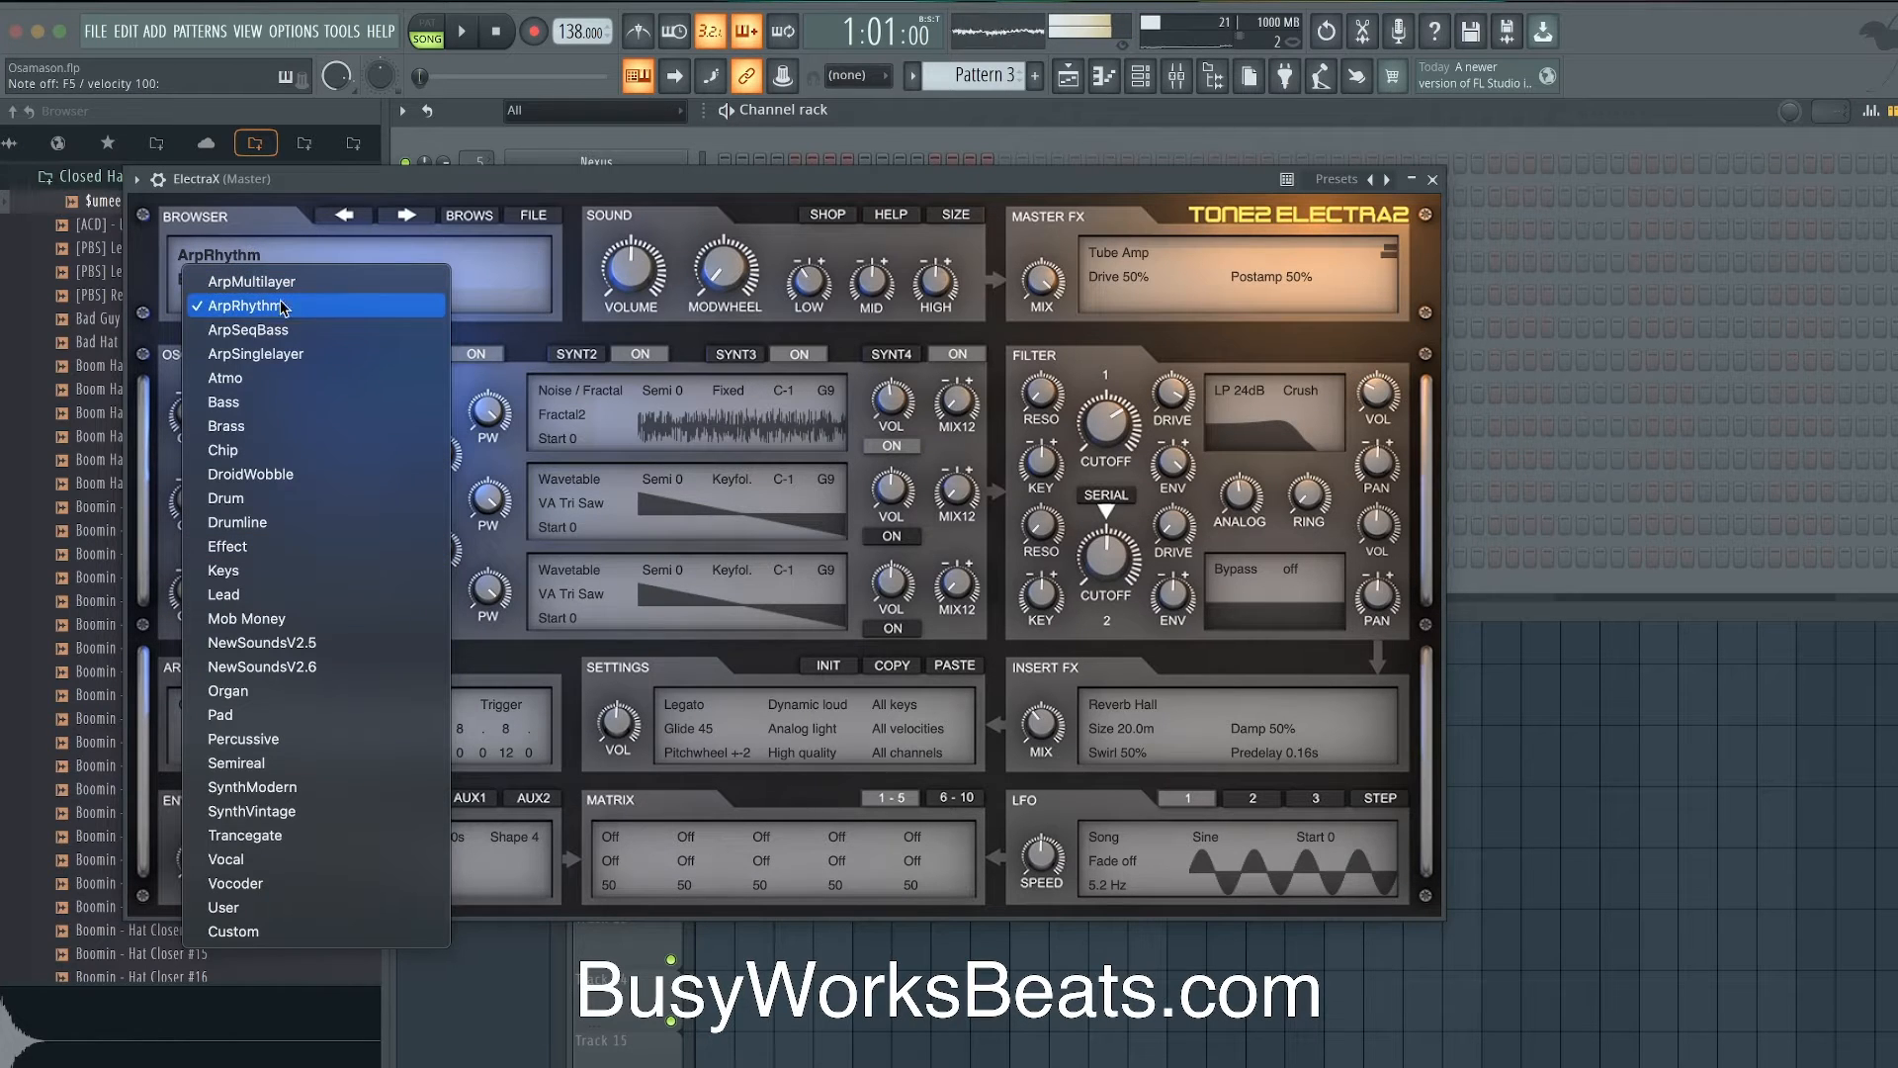
pyautogui.click(322, 350)
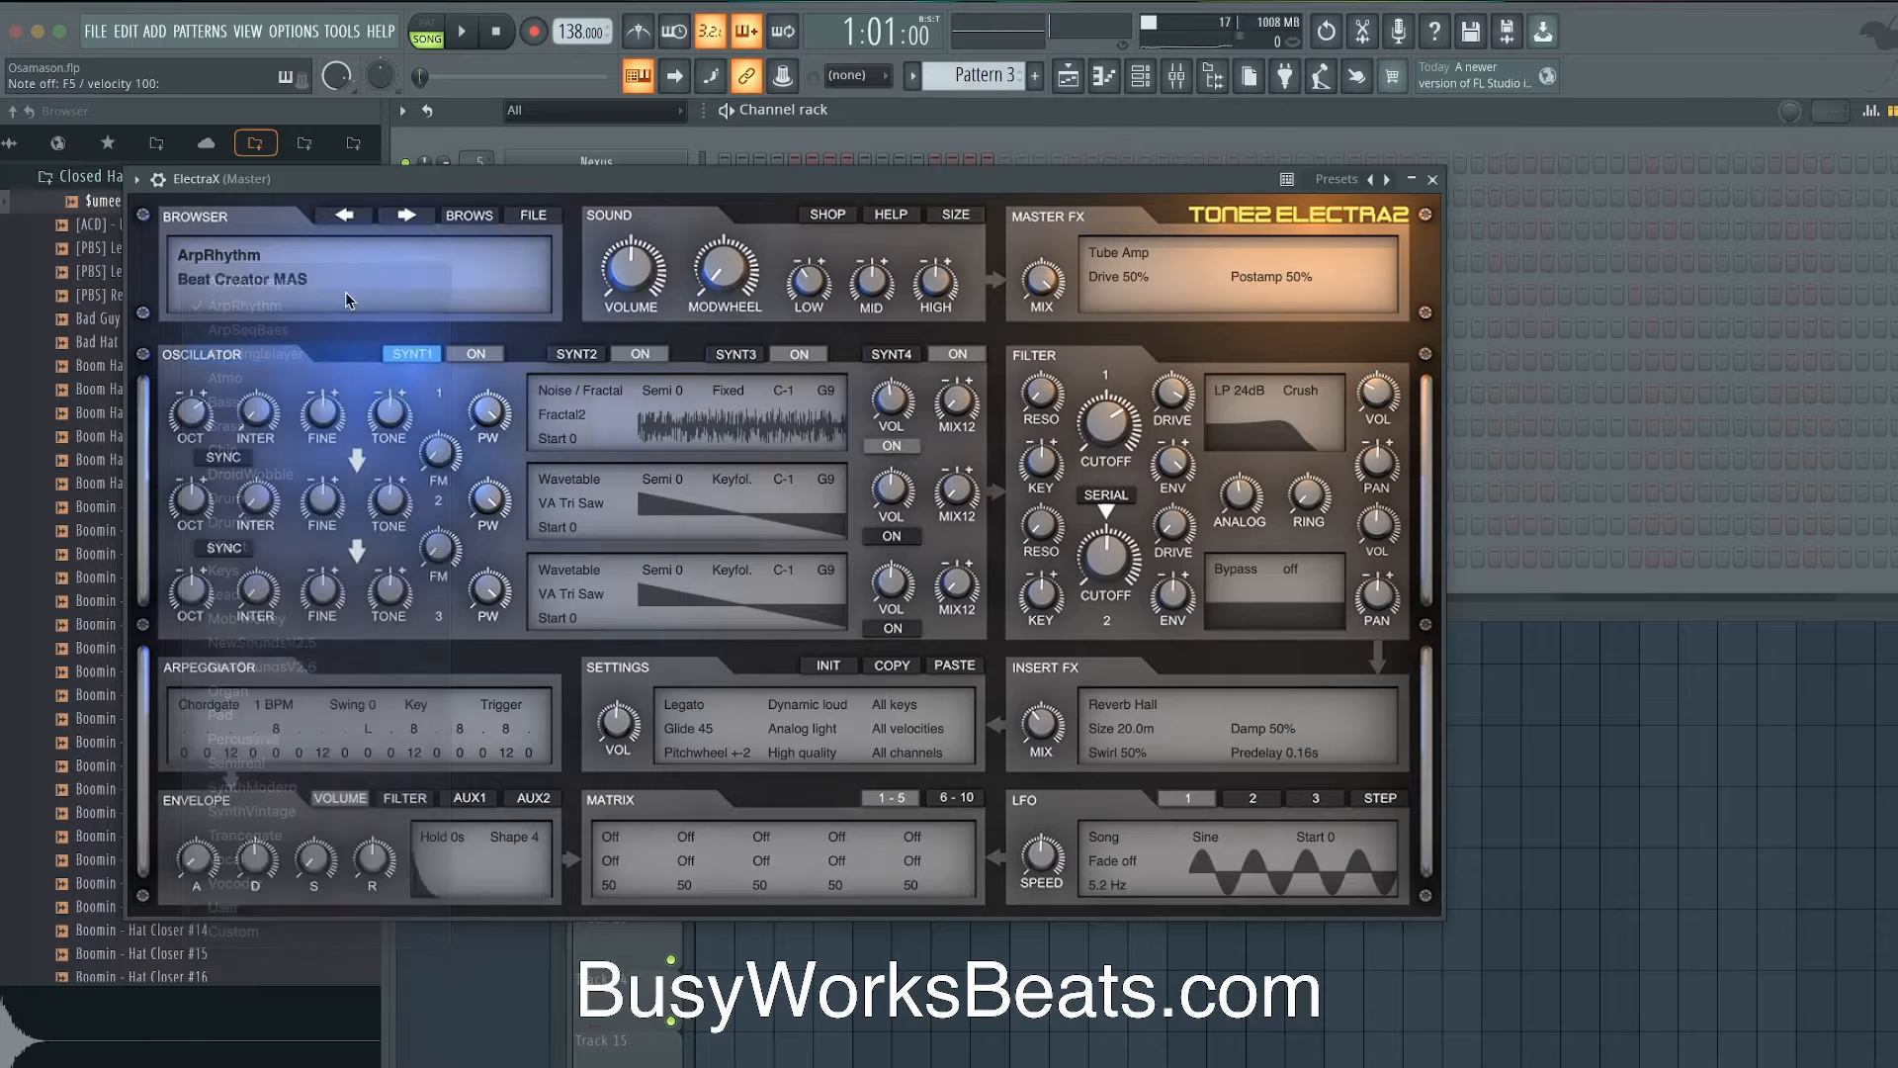
pyautogui.click(405, 216)
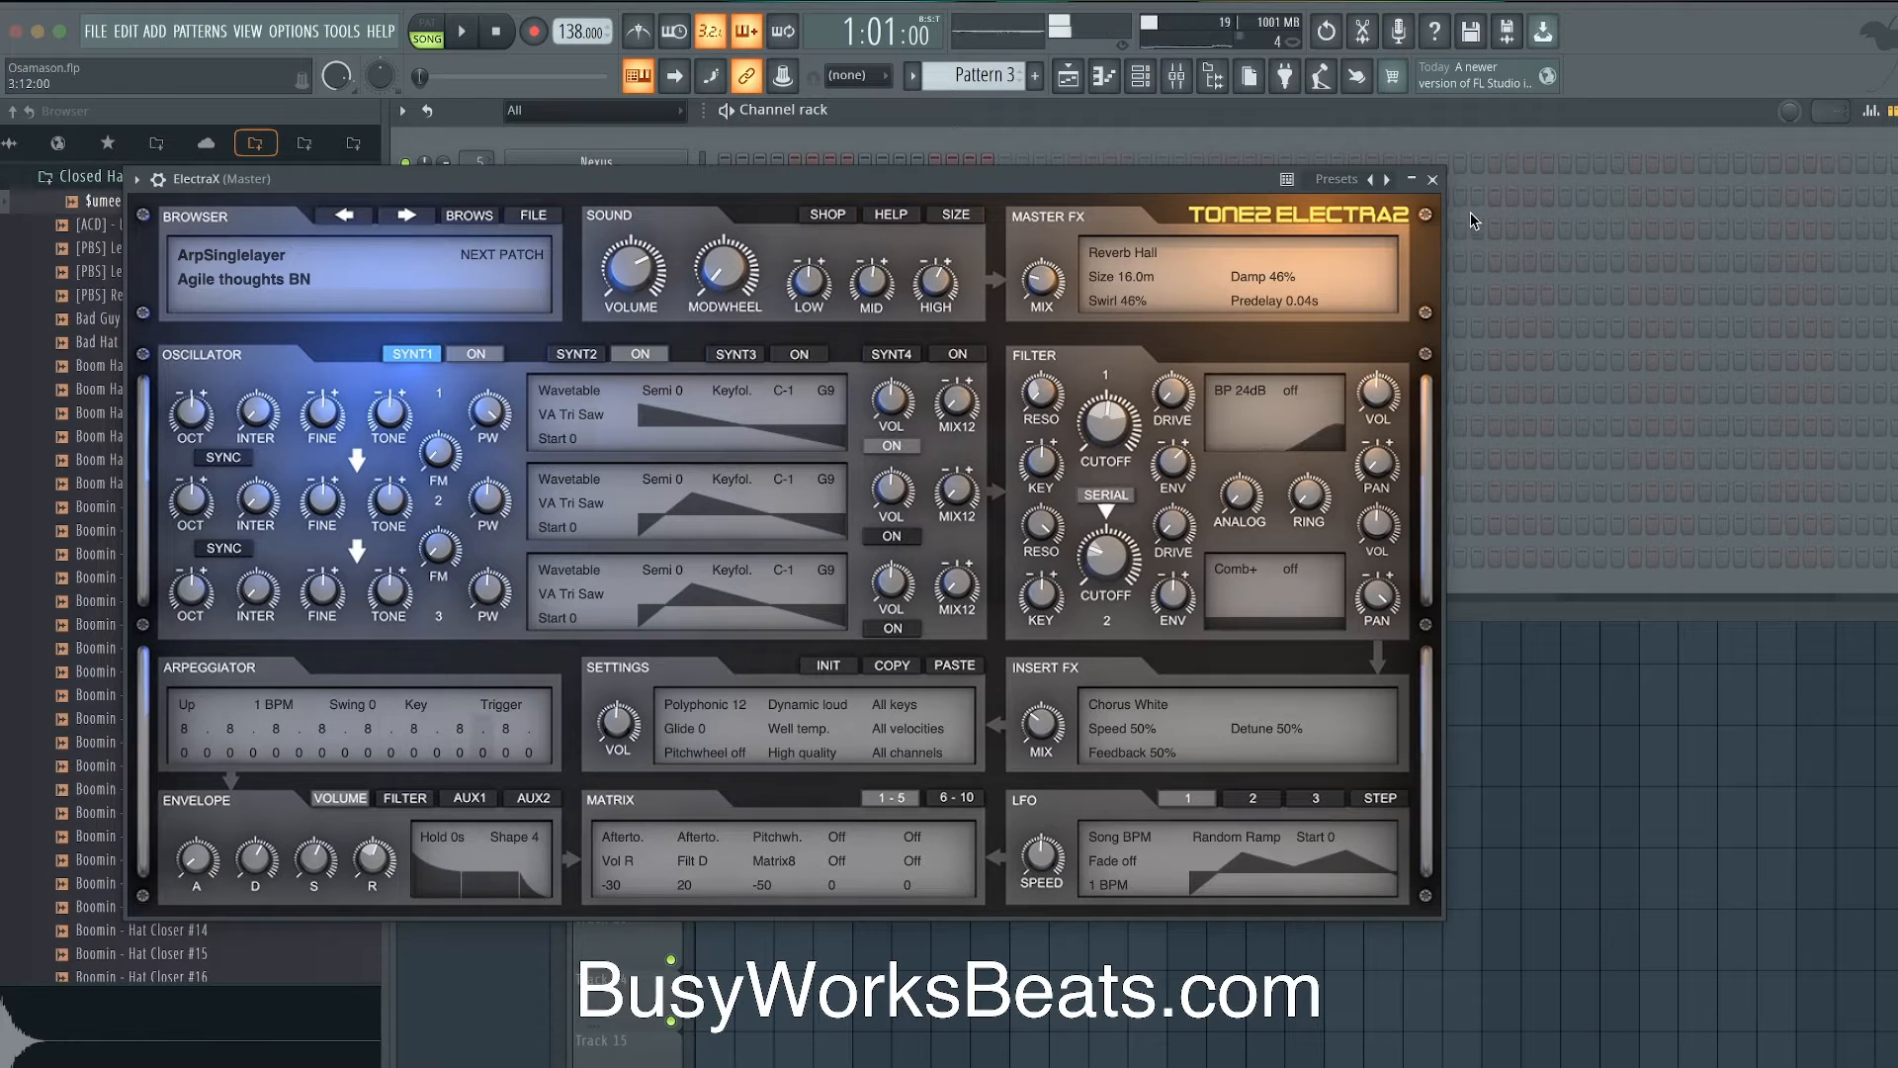
# - Close the synth window and stamp a Minor Natural (Aeolian) scale from C6 at bar 5 of the ElectraX piano roll
pyautogui.click(1433, 180)
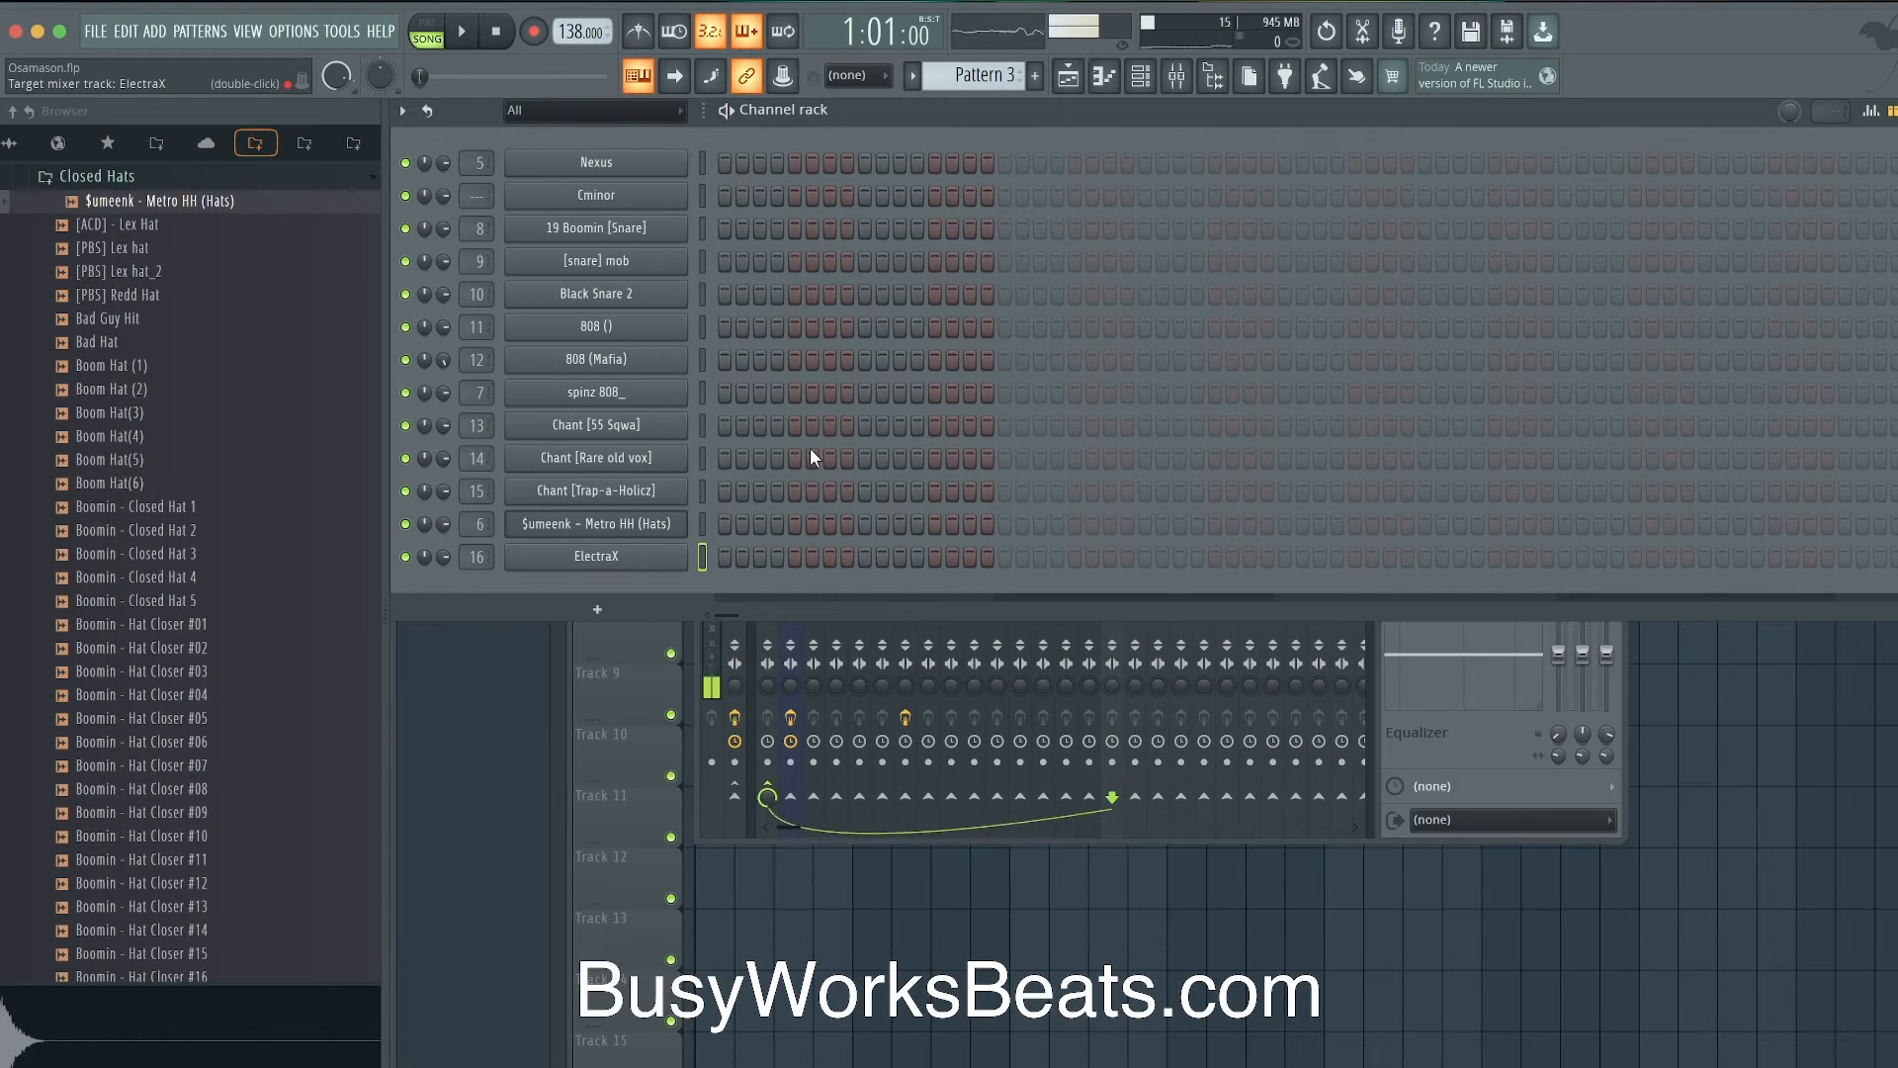
pyautogui.rightClick(690, 557)
pyautogui.click(719, 554)
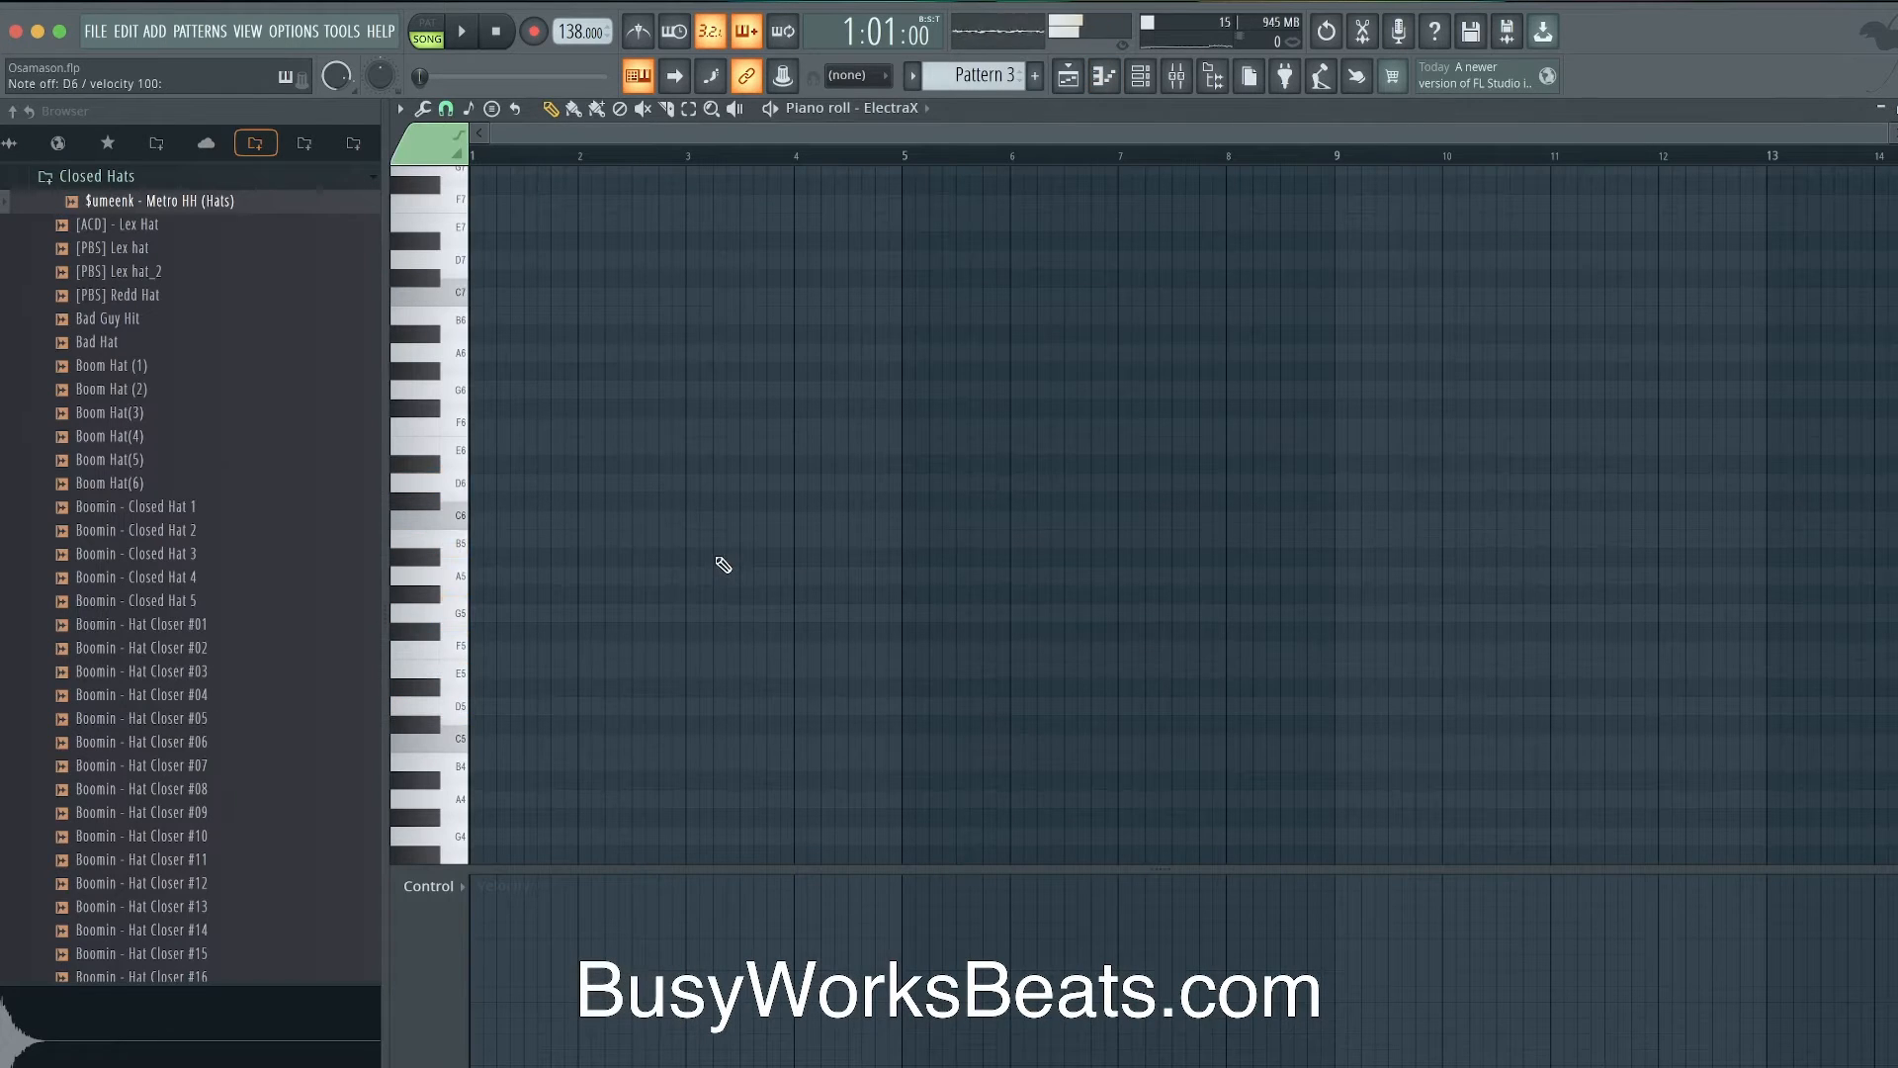
pyautogui.click(496, 110)
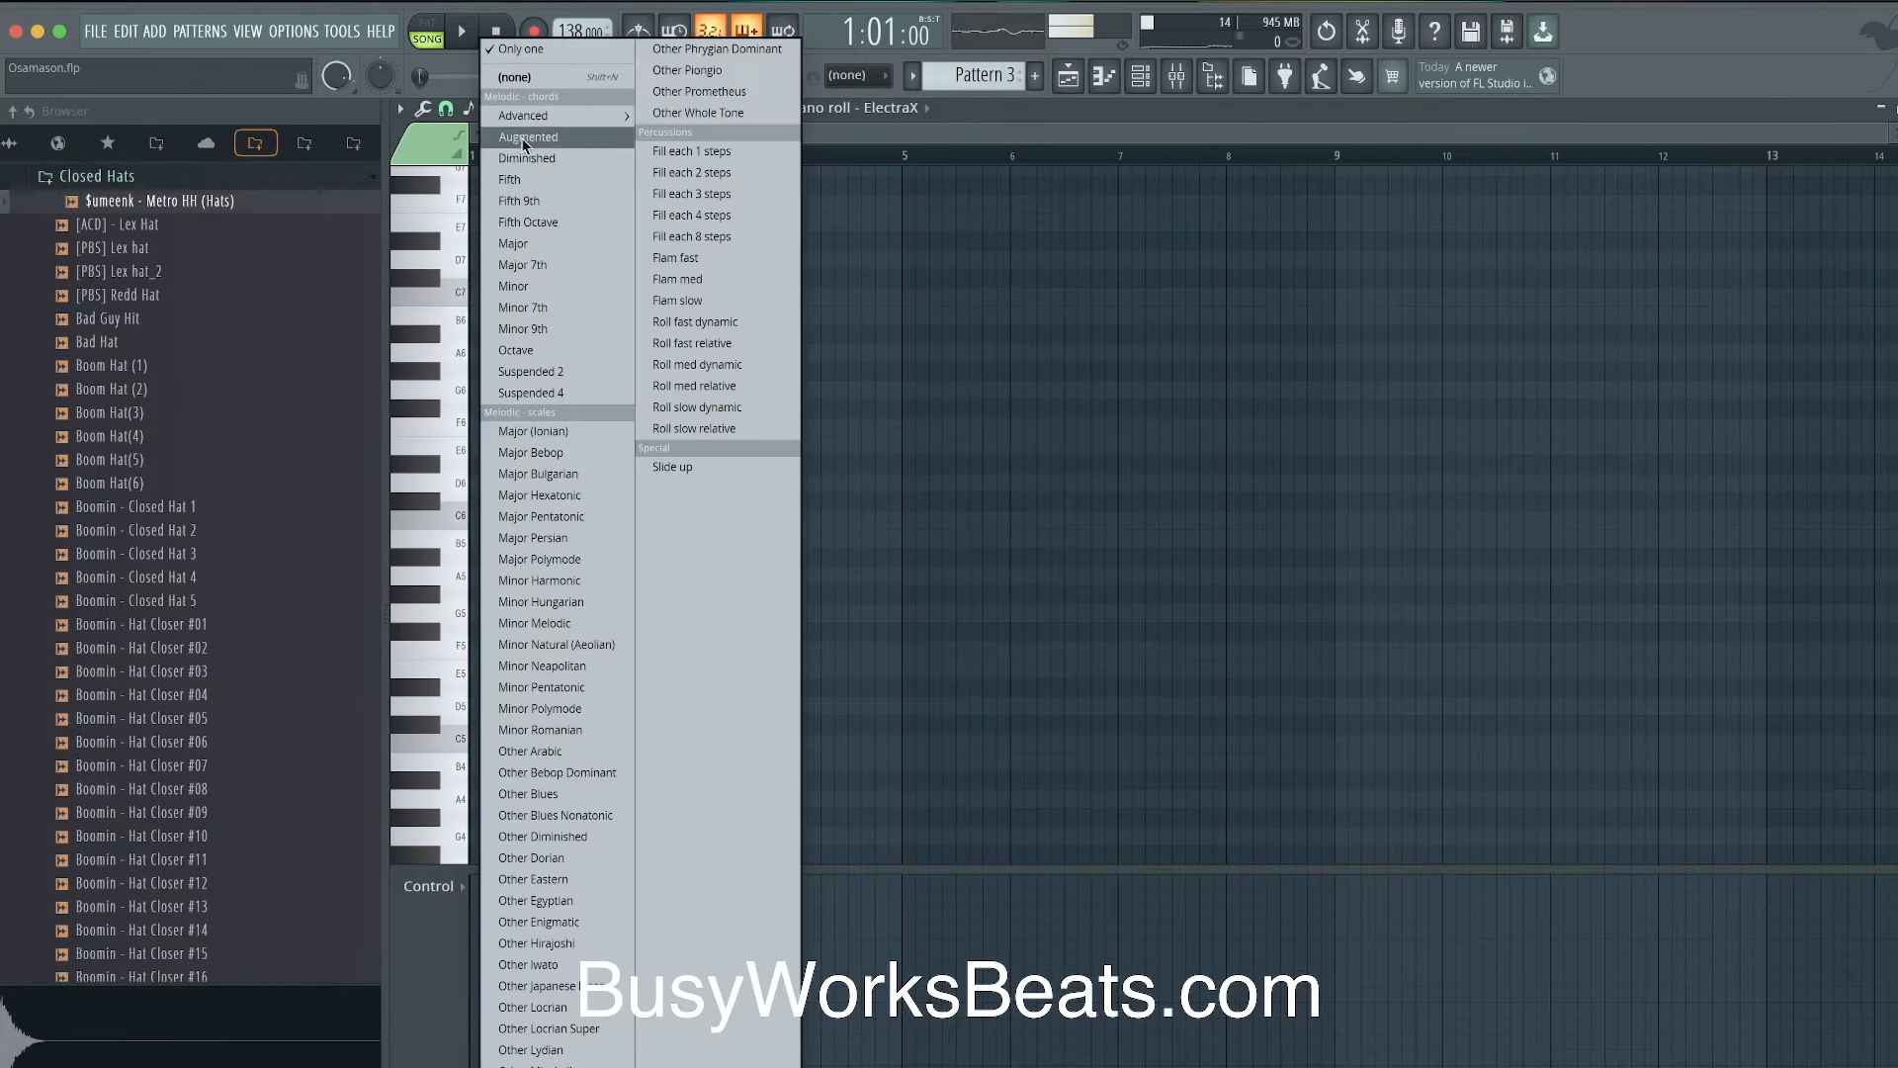
pyautogui.click(560, 646)
pyautogui.moveTo(736, 530); pyautogui.dragTo(905, 519)
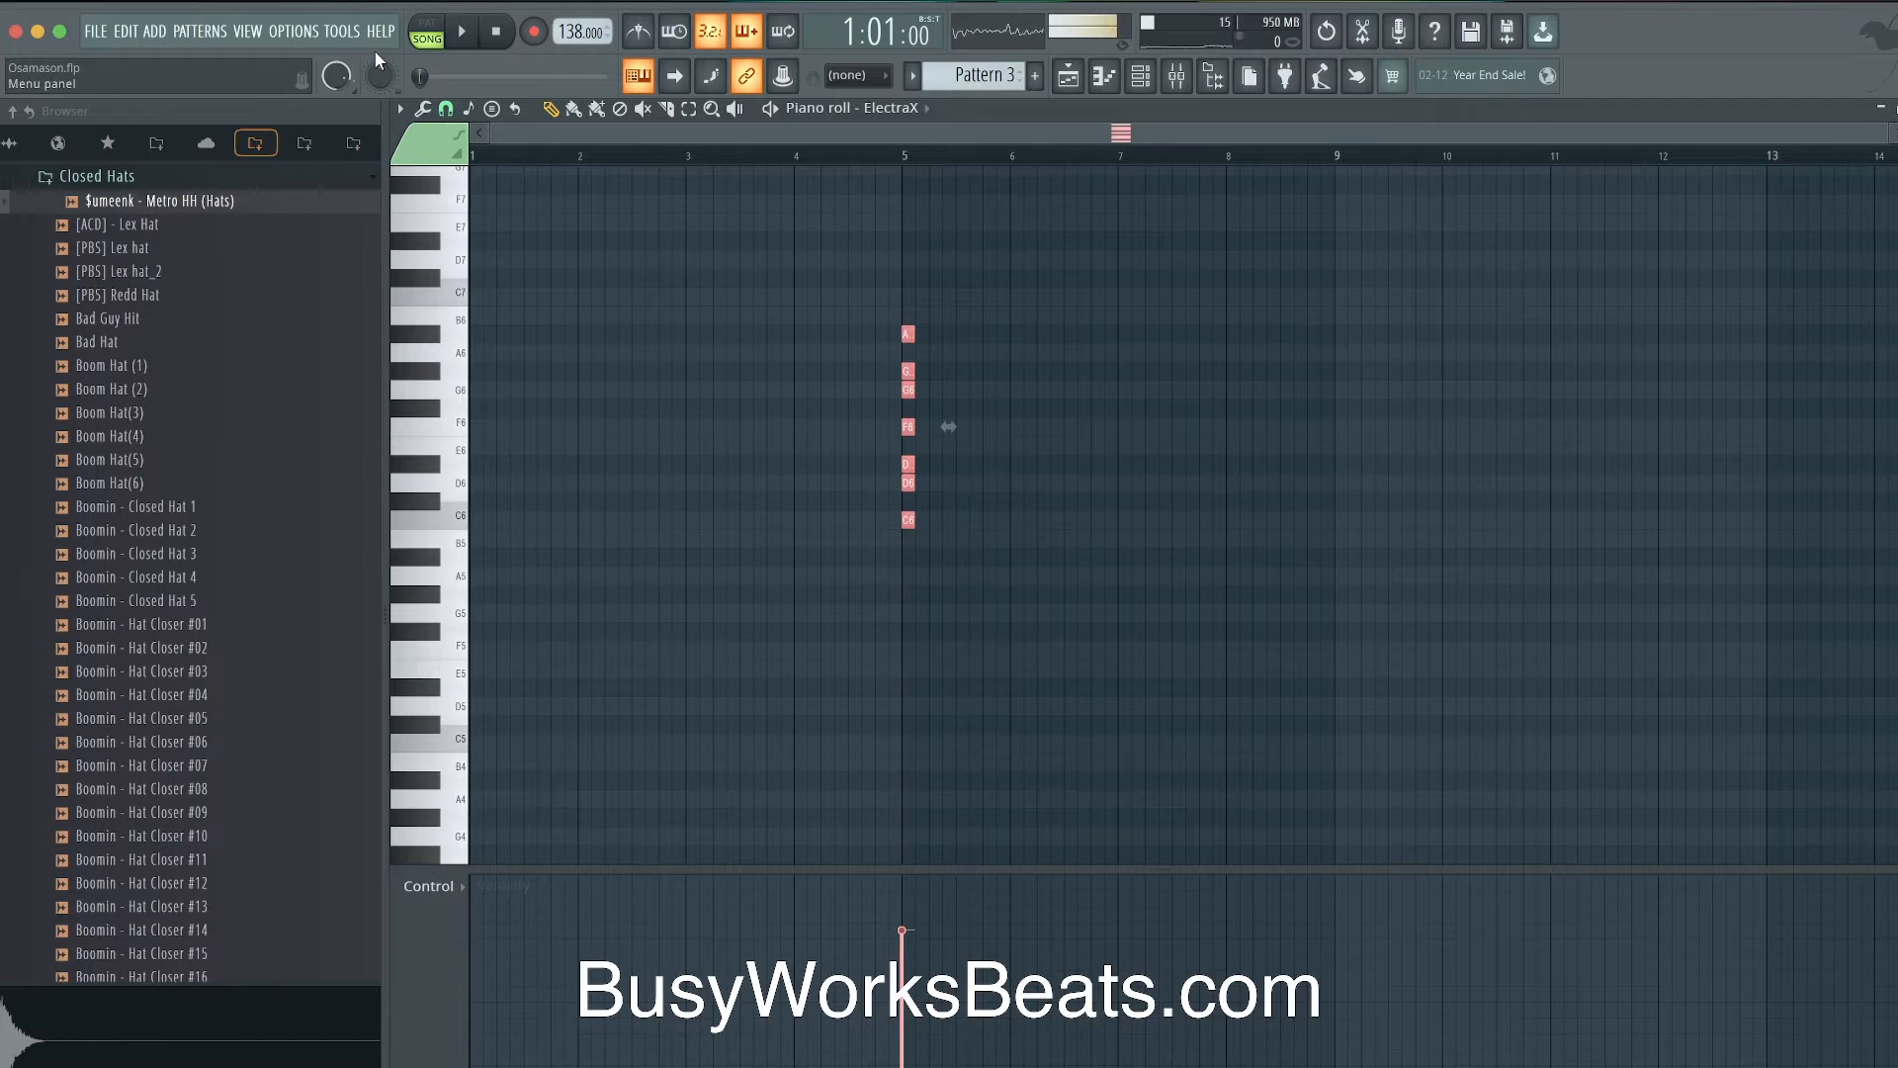
# - Change the piano roll's snap setting and place a C6 note at the start of bar 1
pyautogui.click(446, 109)
pyautogui.click(477, 400)
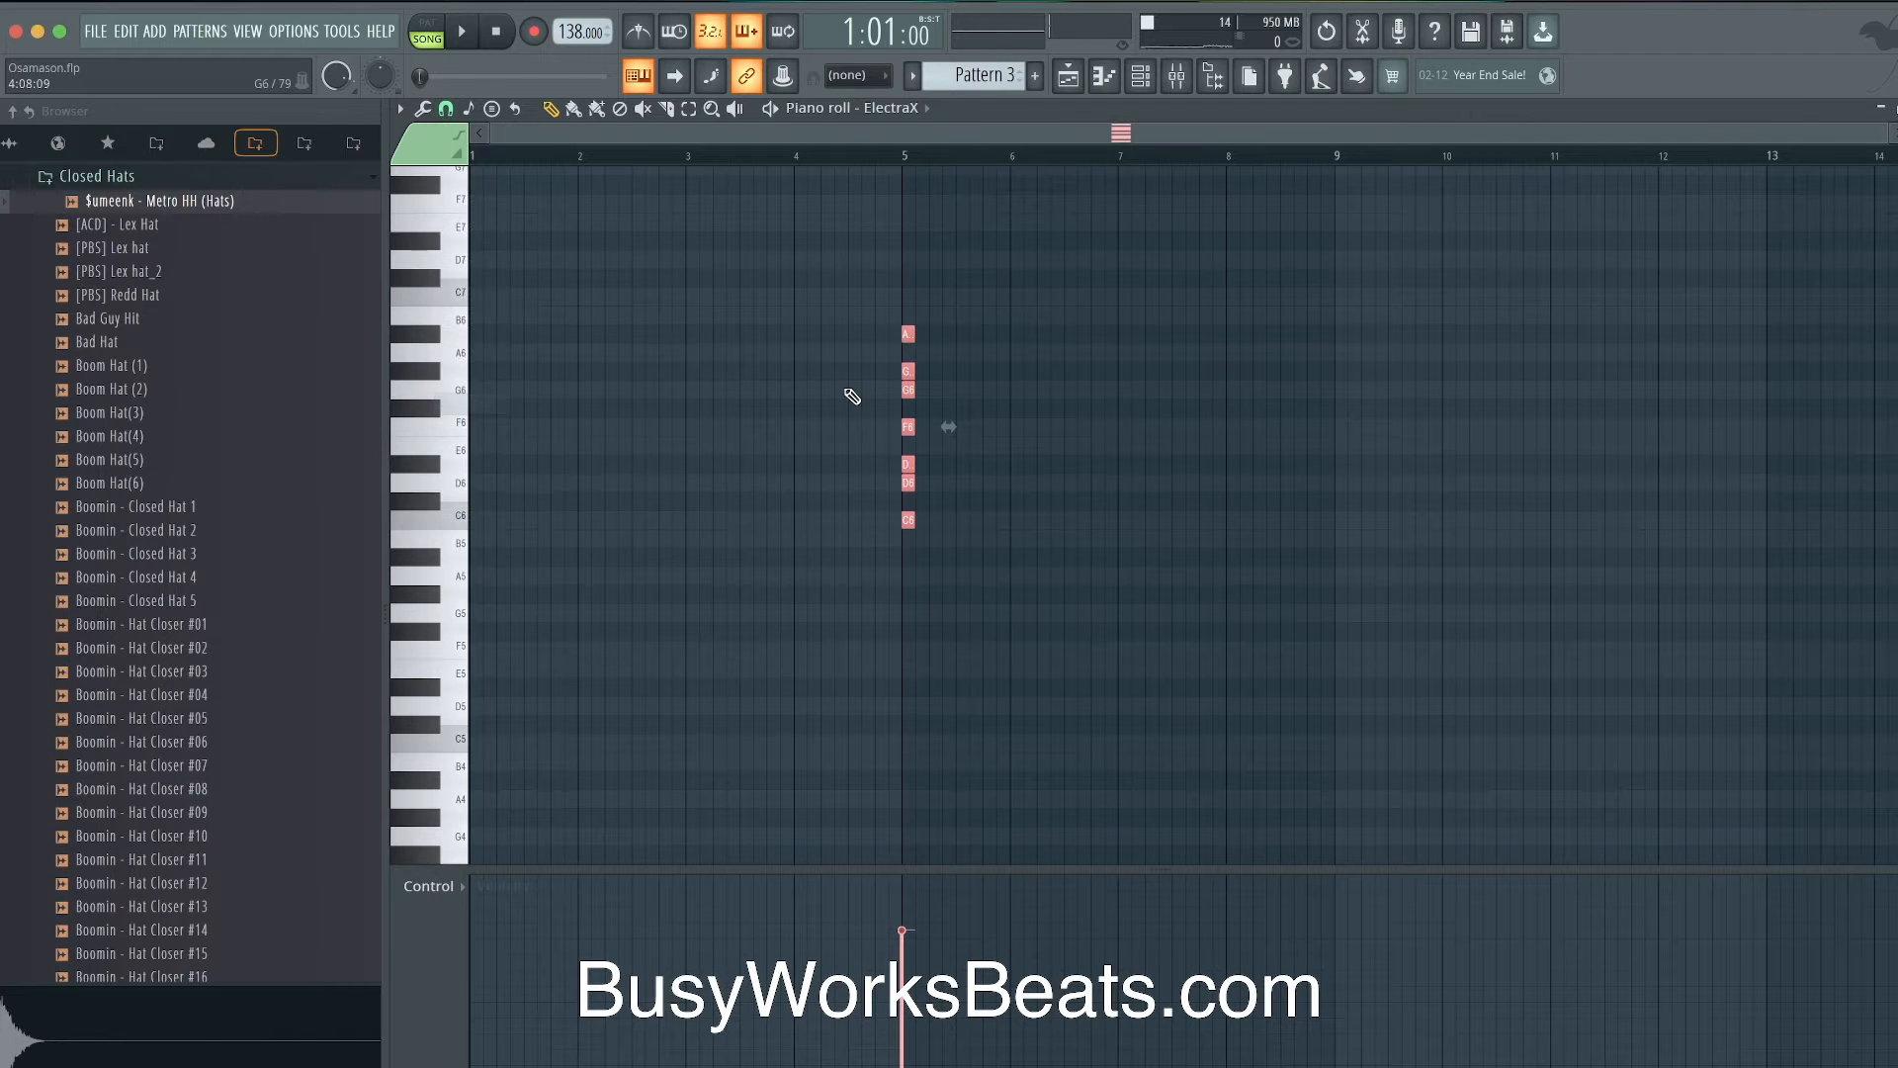
pyautogui.scroll(3, 851, 398)
pyautogui.click(505, 575)
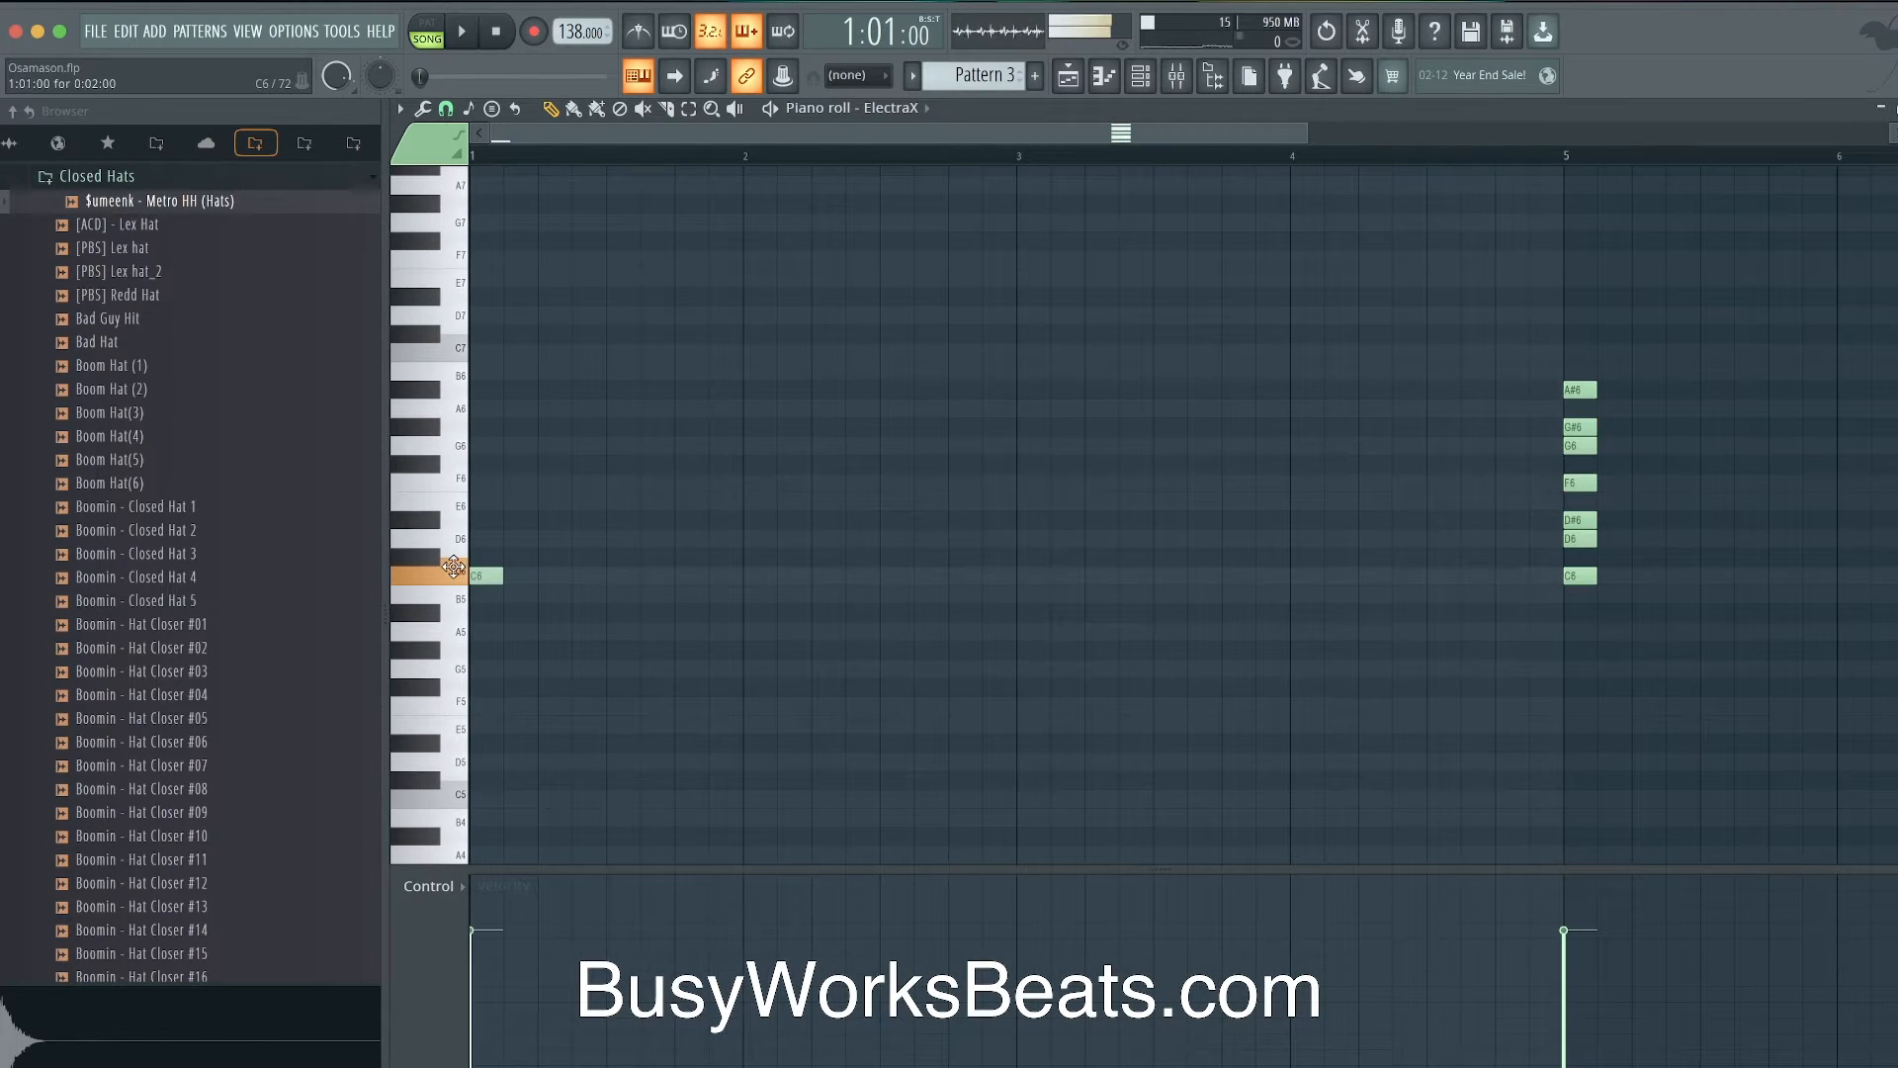
# - Mute the stamped scale notes and build a chord of C7, D#7, G7 and A#7 about one bar long at bar 1
pyautogui.moveTo(1565, 592); pyautogui.dragTo(1596, 388)
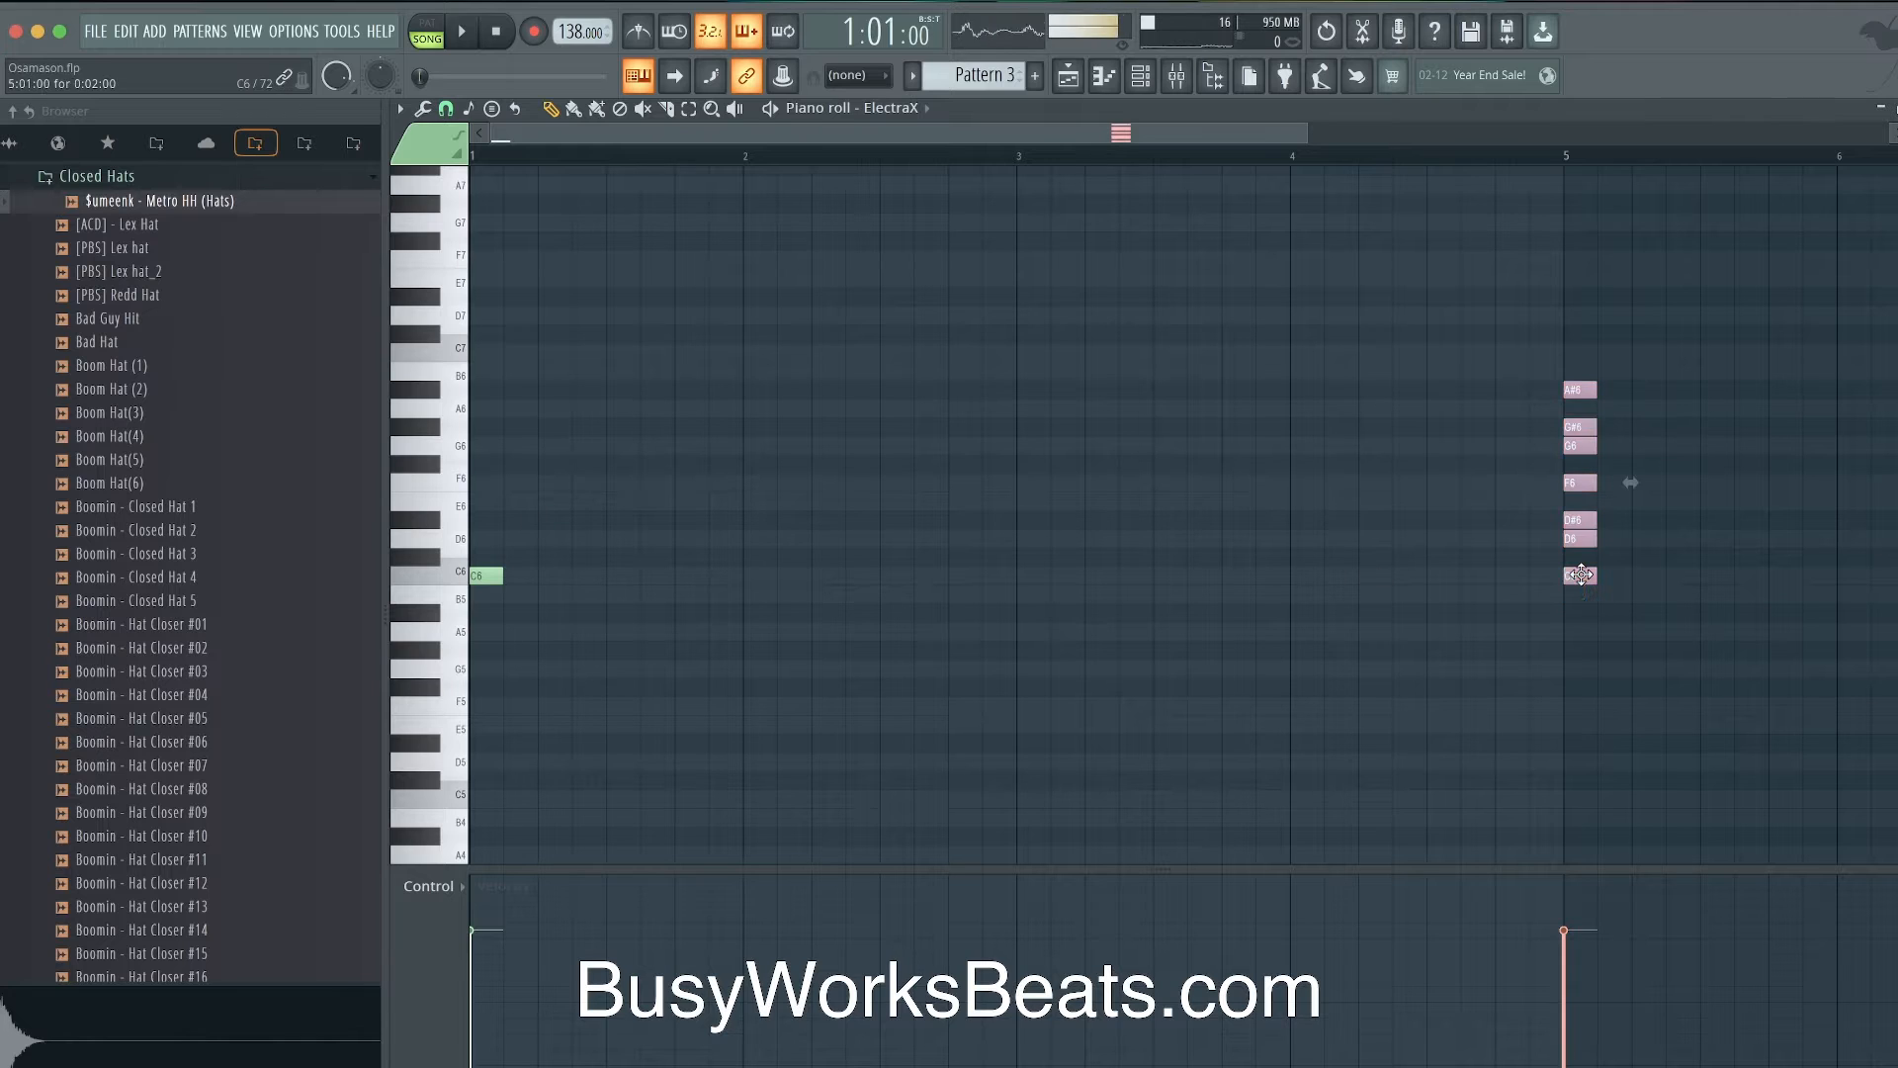
pyautogui.hotkey('ctrl', 'd')
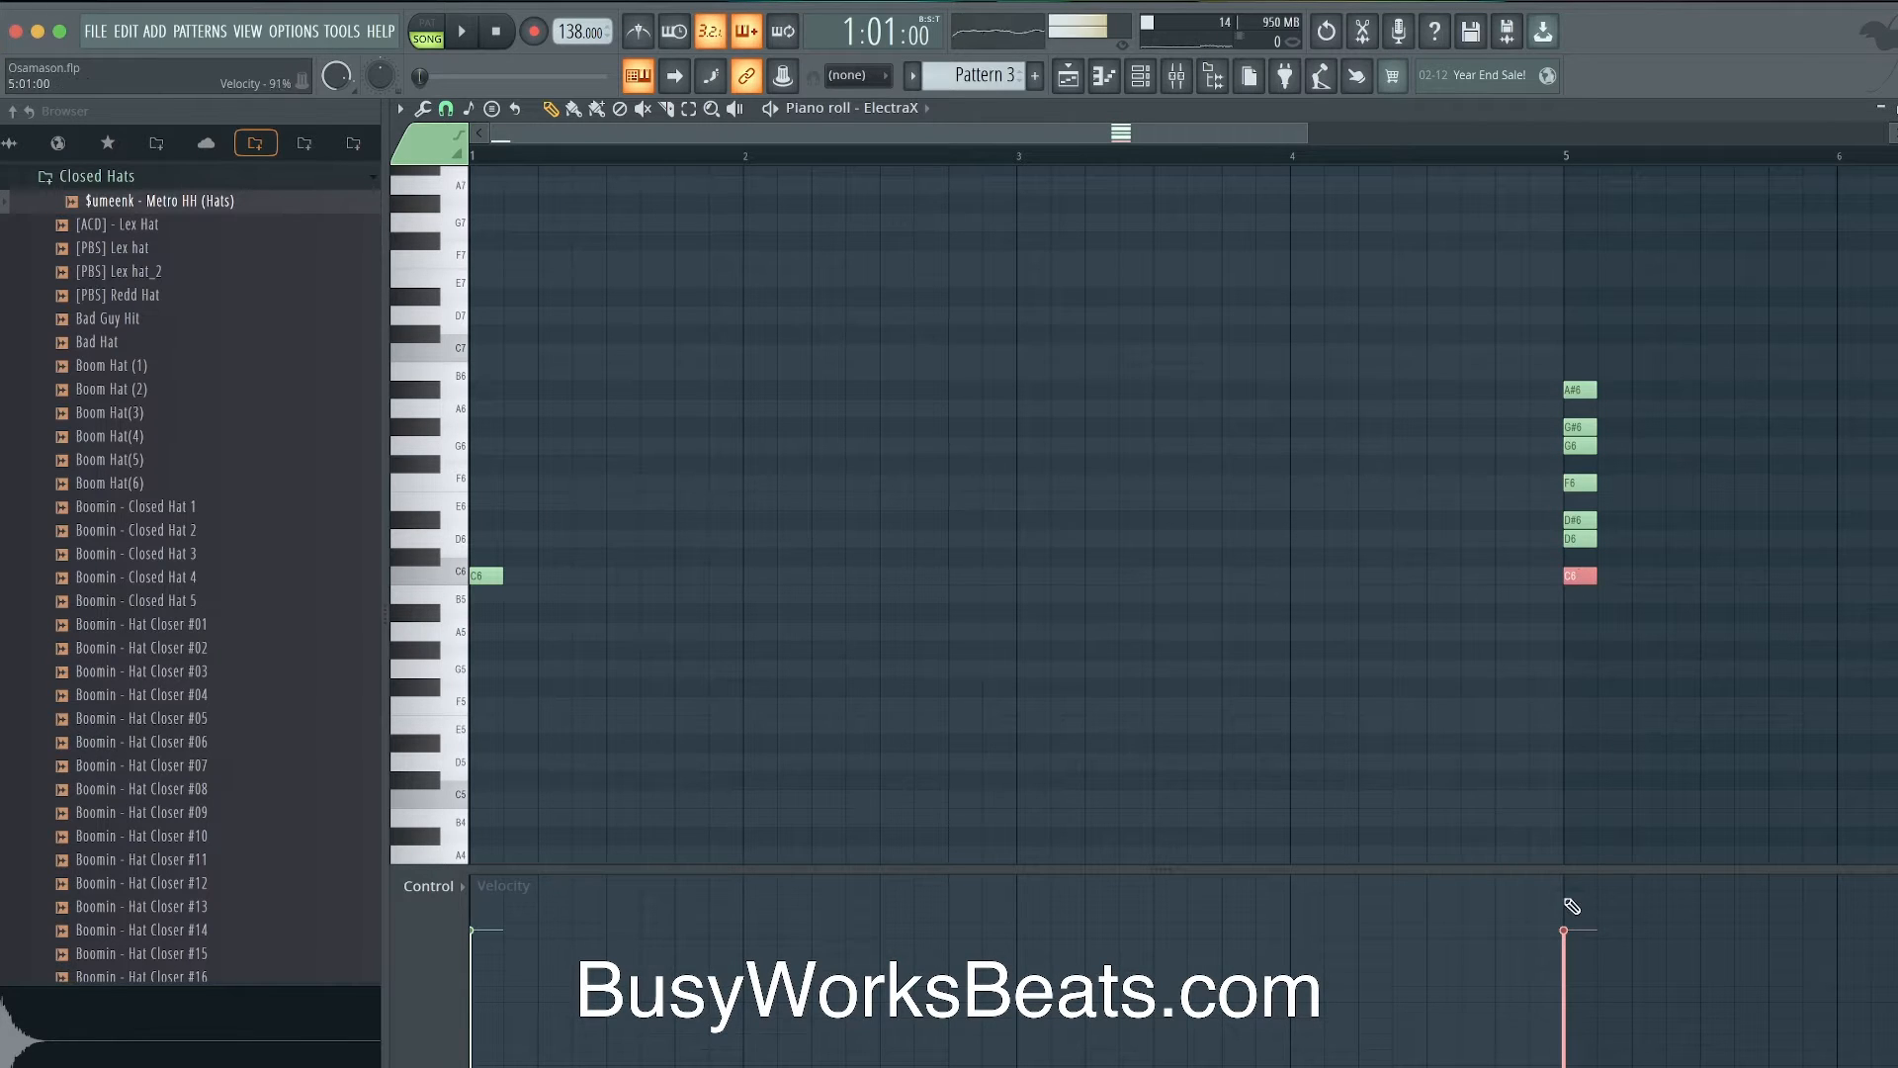
pyautogui.click(1562, 1065)
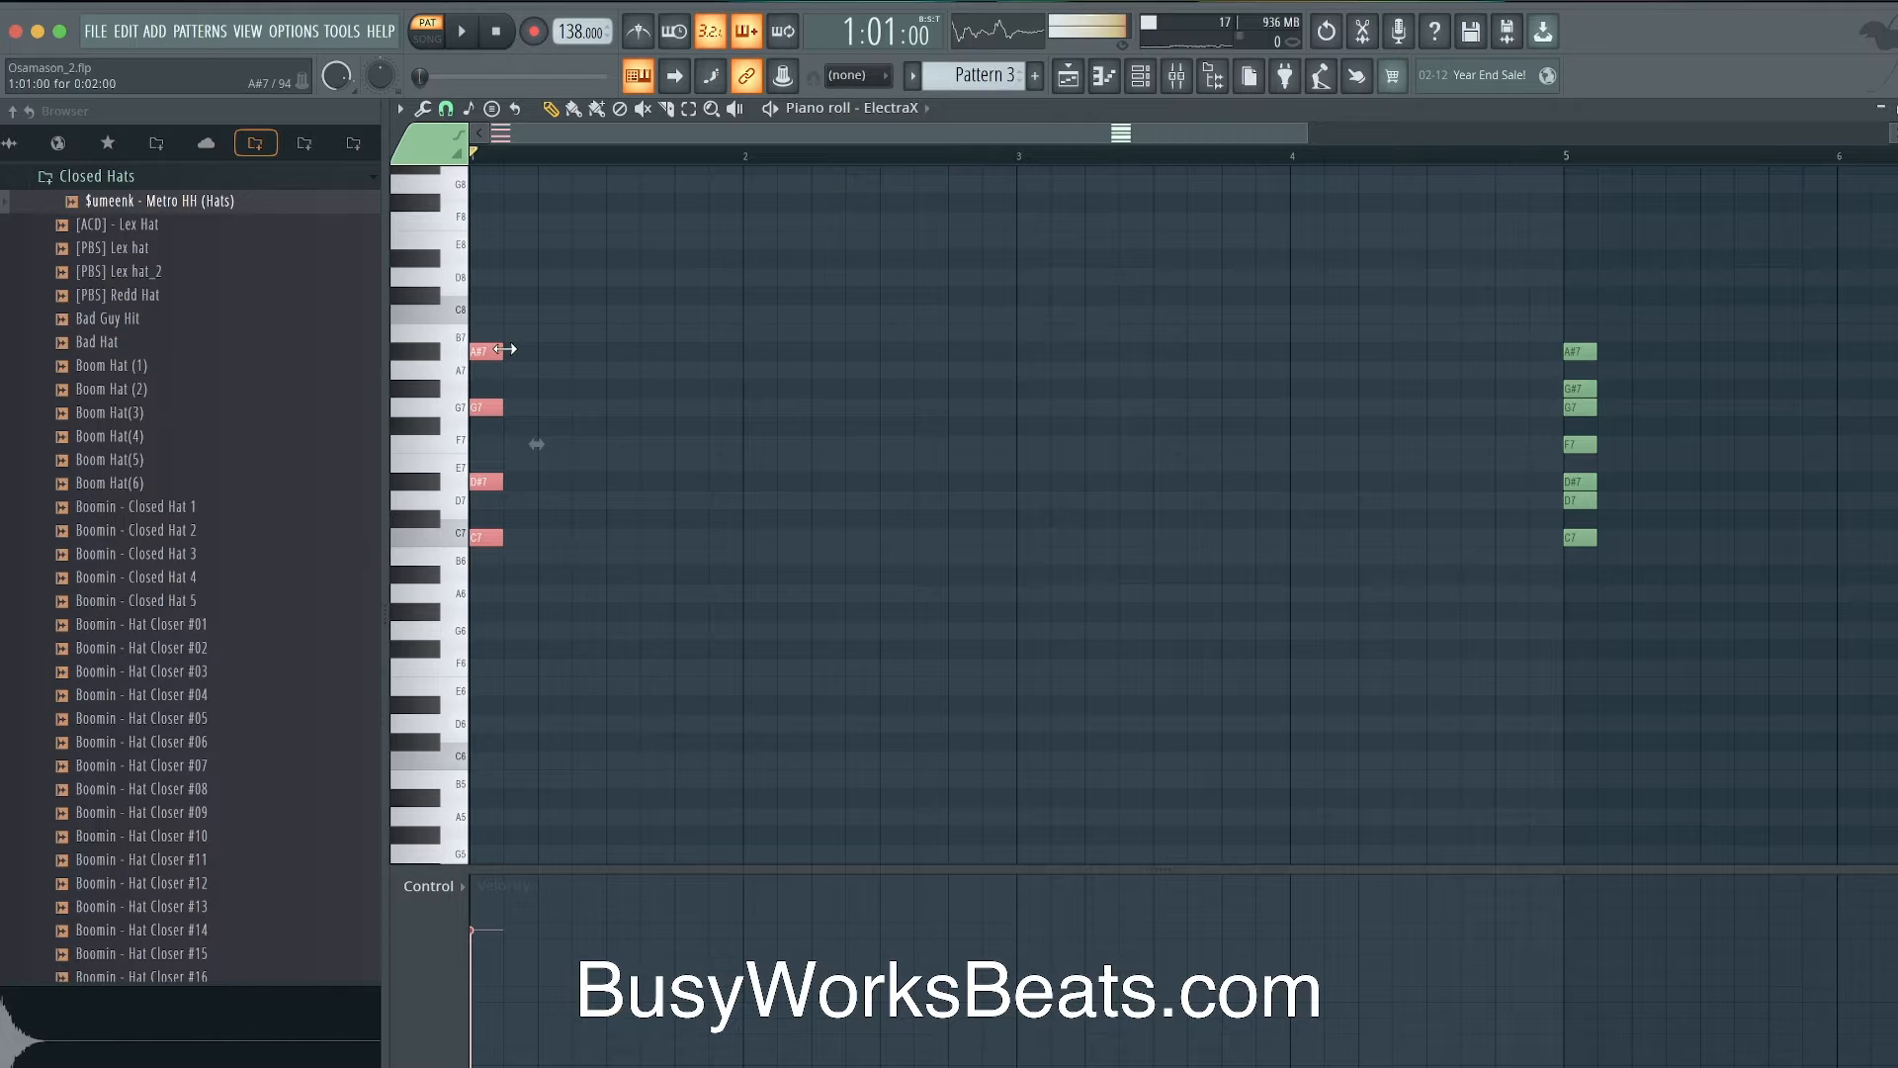
pyautogui.moveTo(505, 349); pyautogui.dragTo(706, 349)
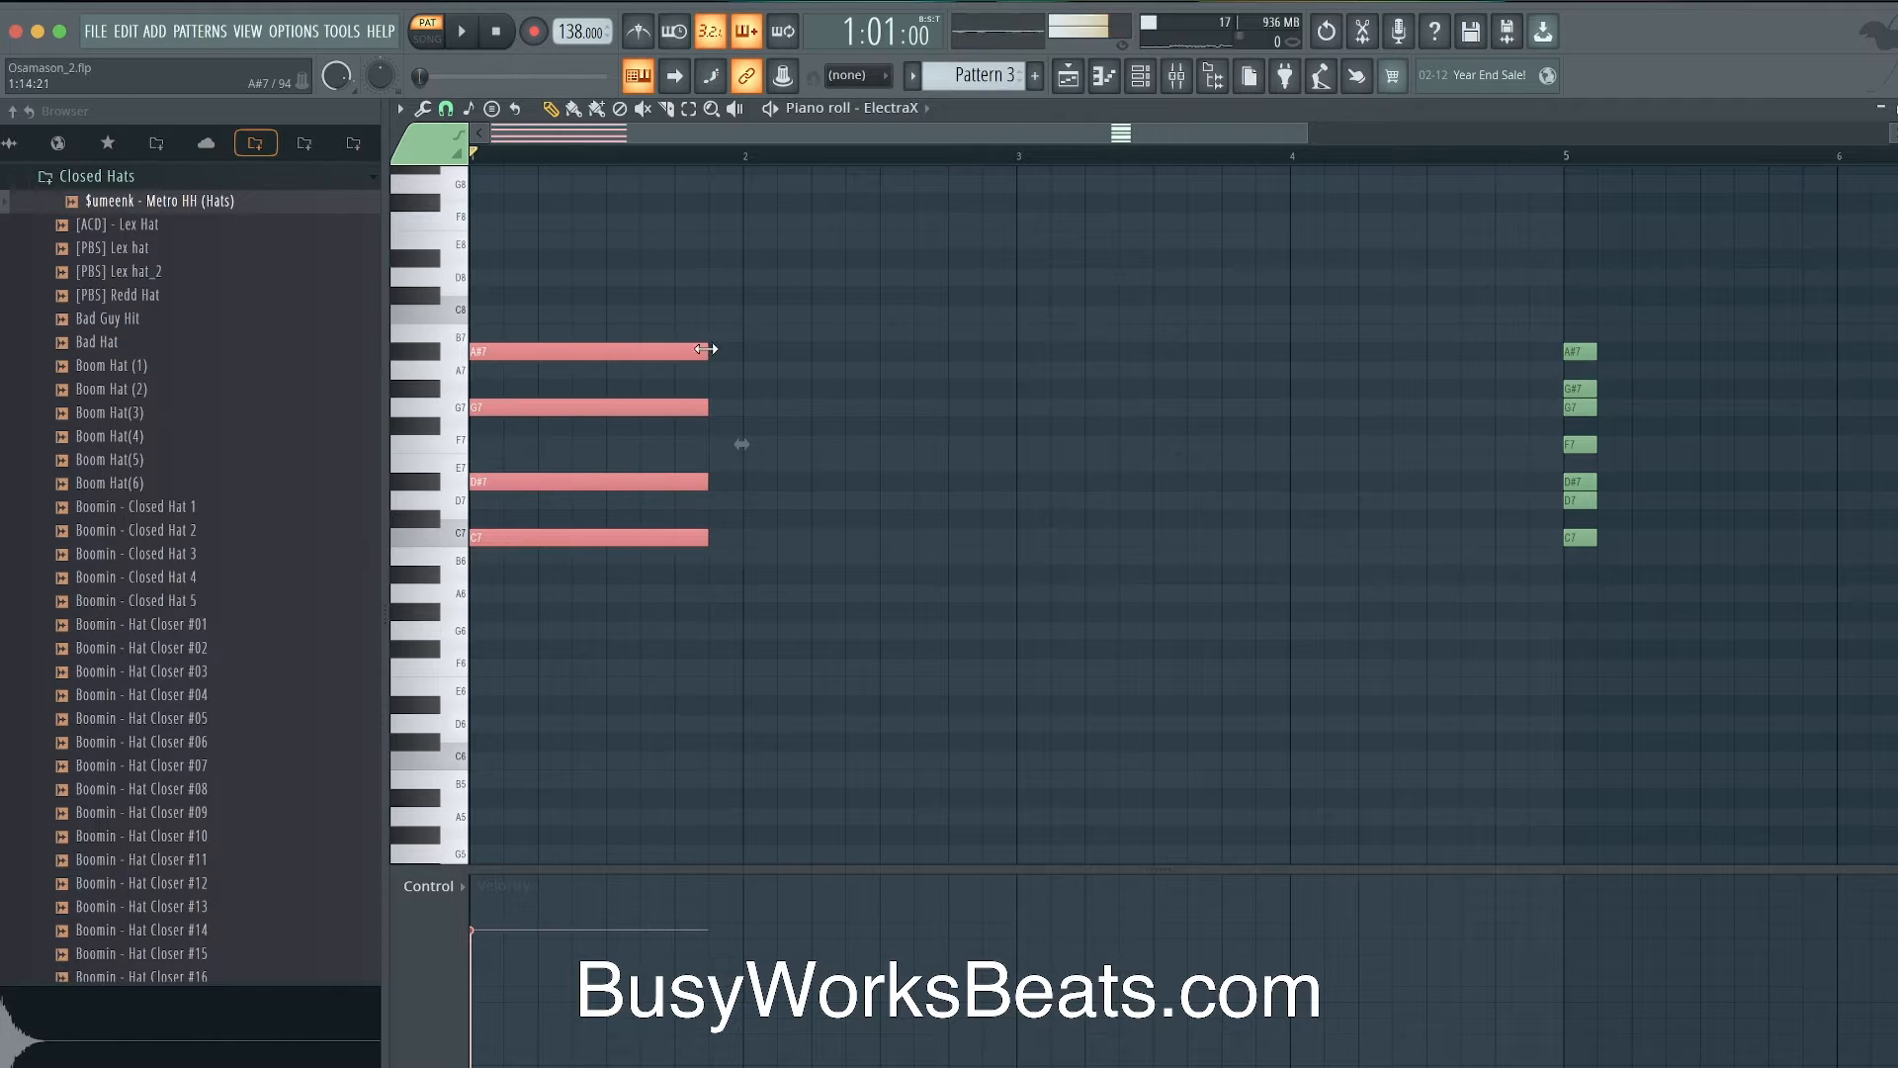
# - Place Pattern 3 at bar 1 of Track 2 in the playlist and play the arrangement in song mode
pyautogui.click(1067, 76)
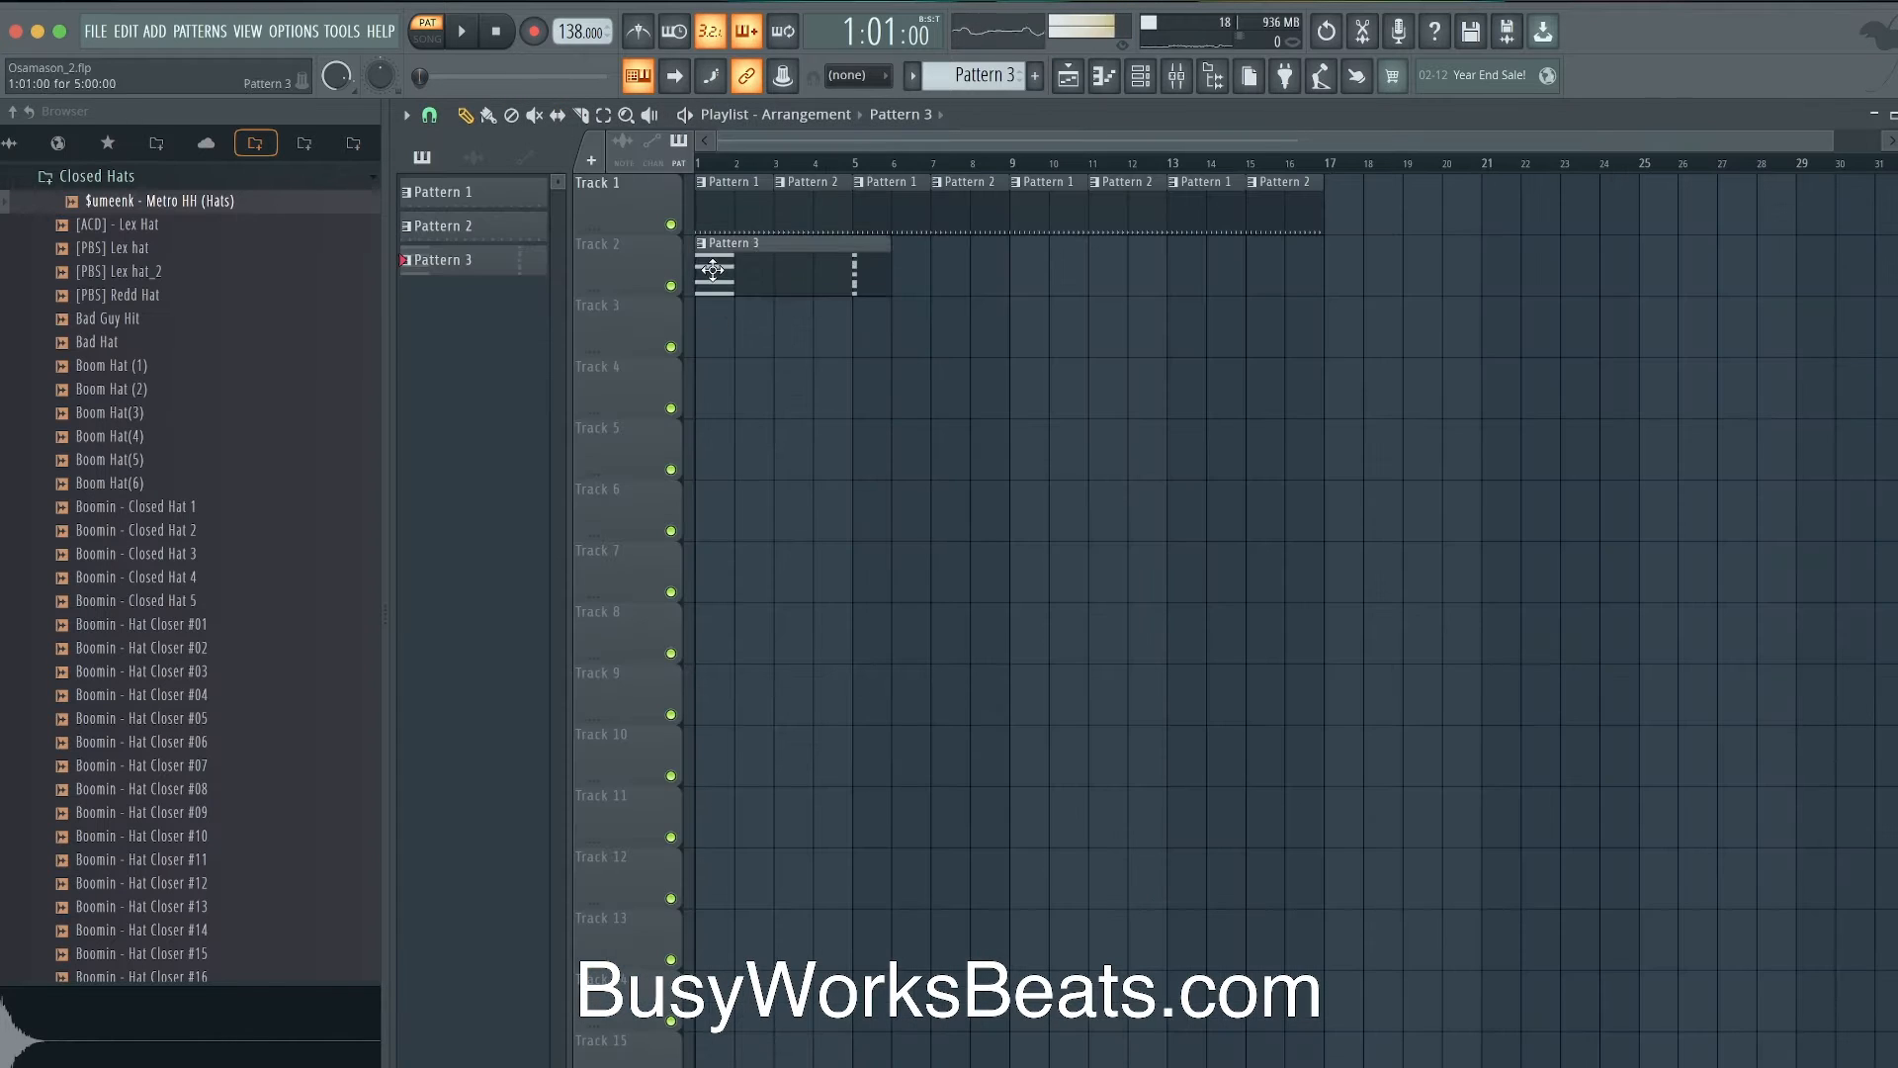
pyautogui.click(431, 34)
pyautogui.press('space')
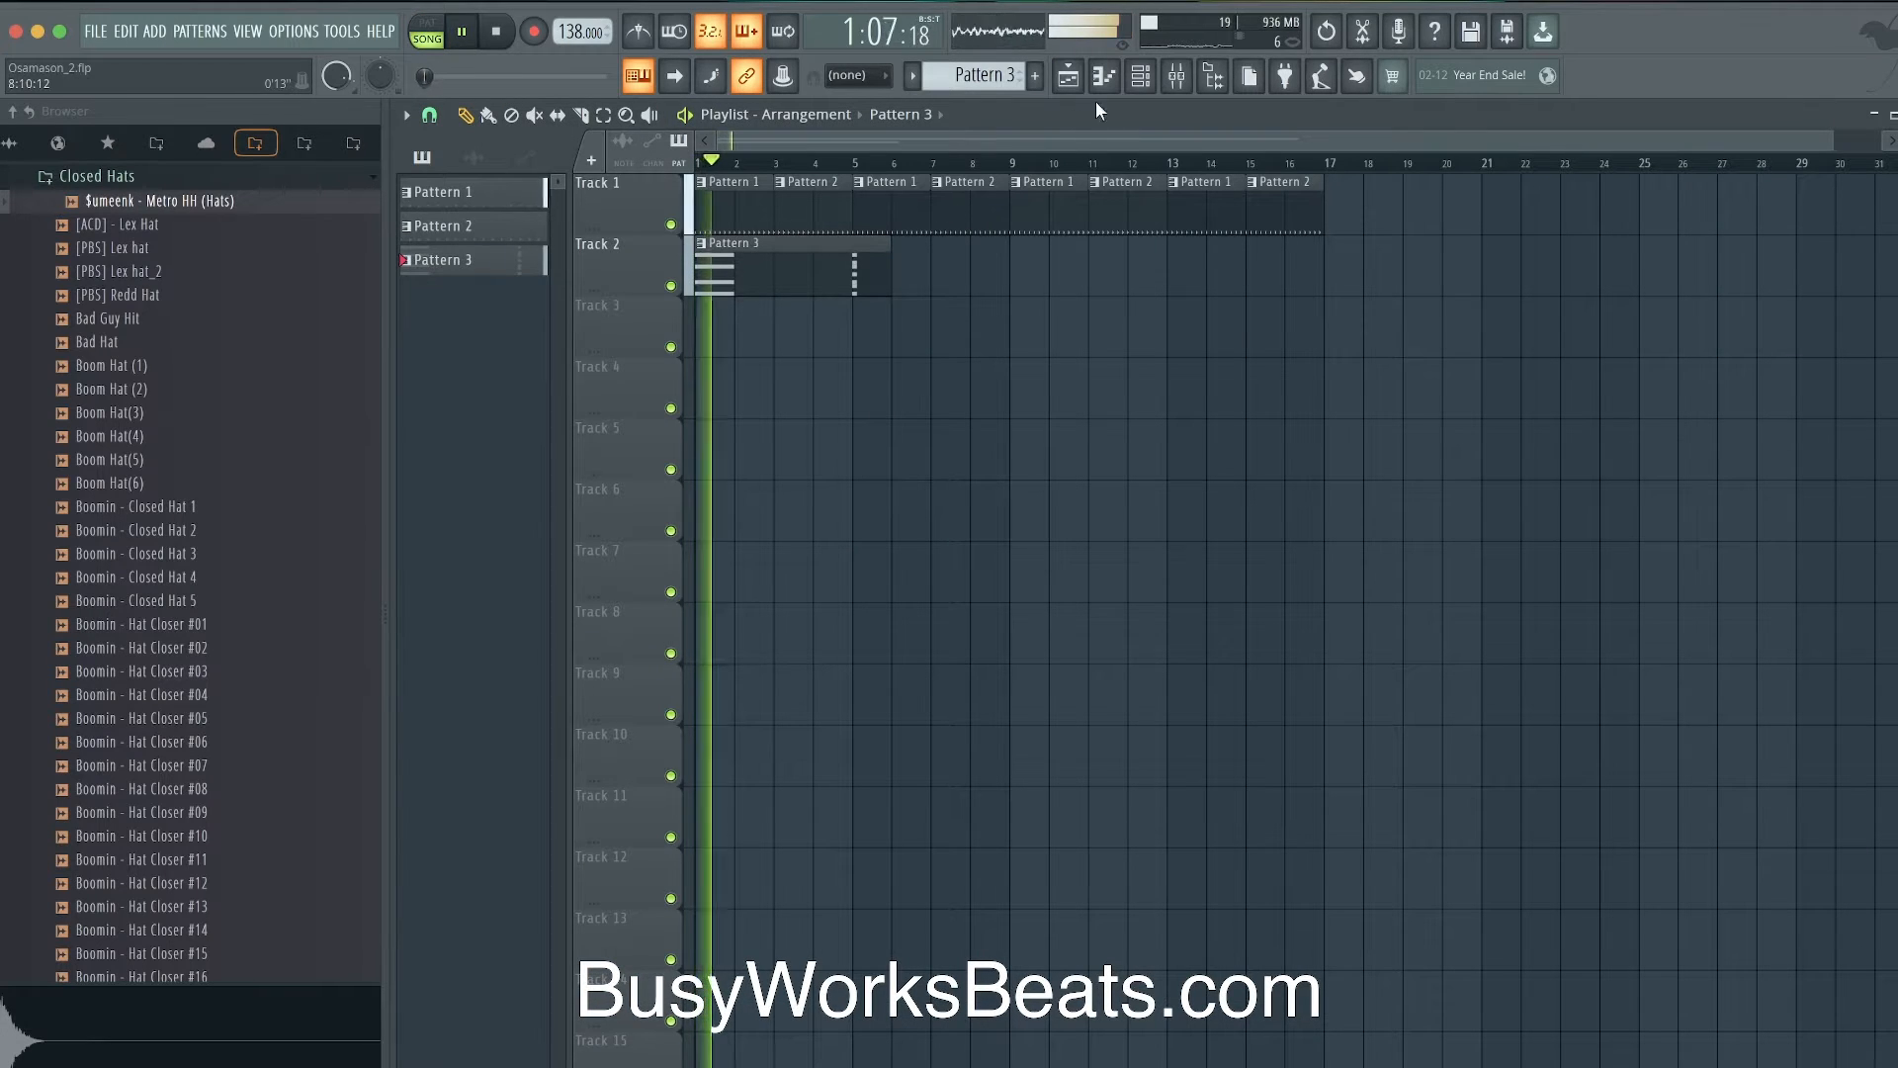
# - Set the ElectraX channel volume to 42% in the channel rack while playing the song
pyautogui.press('space')
pyautogui.click(1140, 76)
pyautogui.press('space')
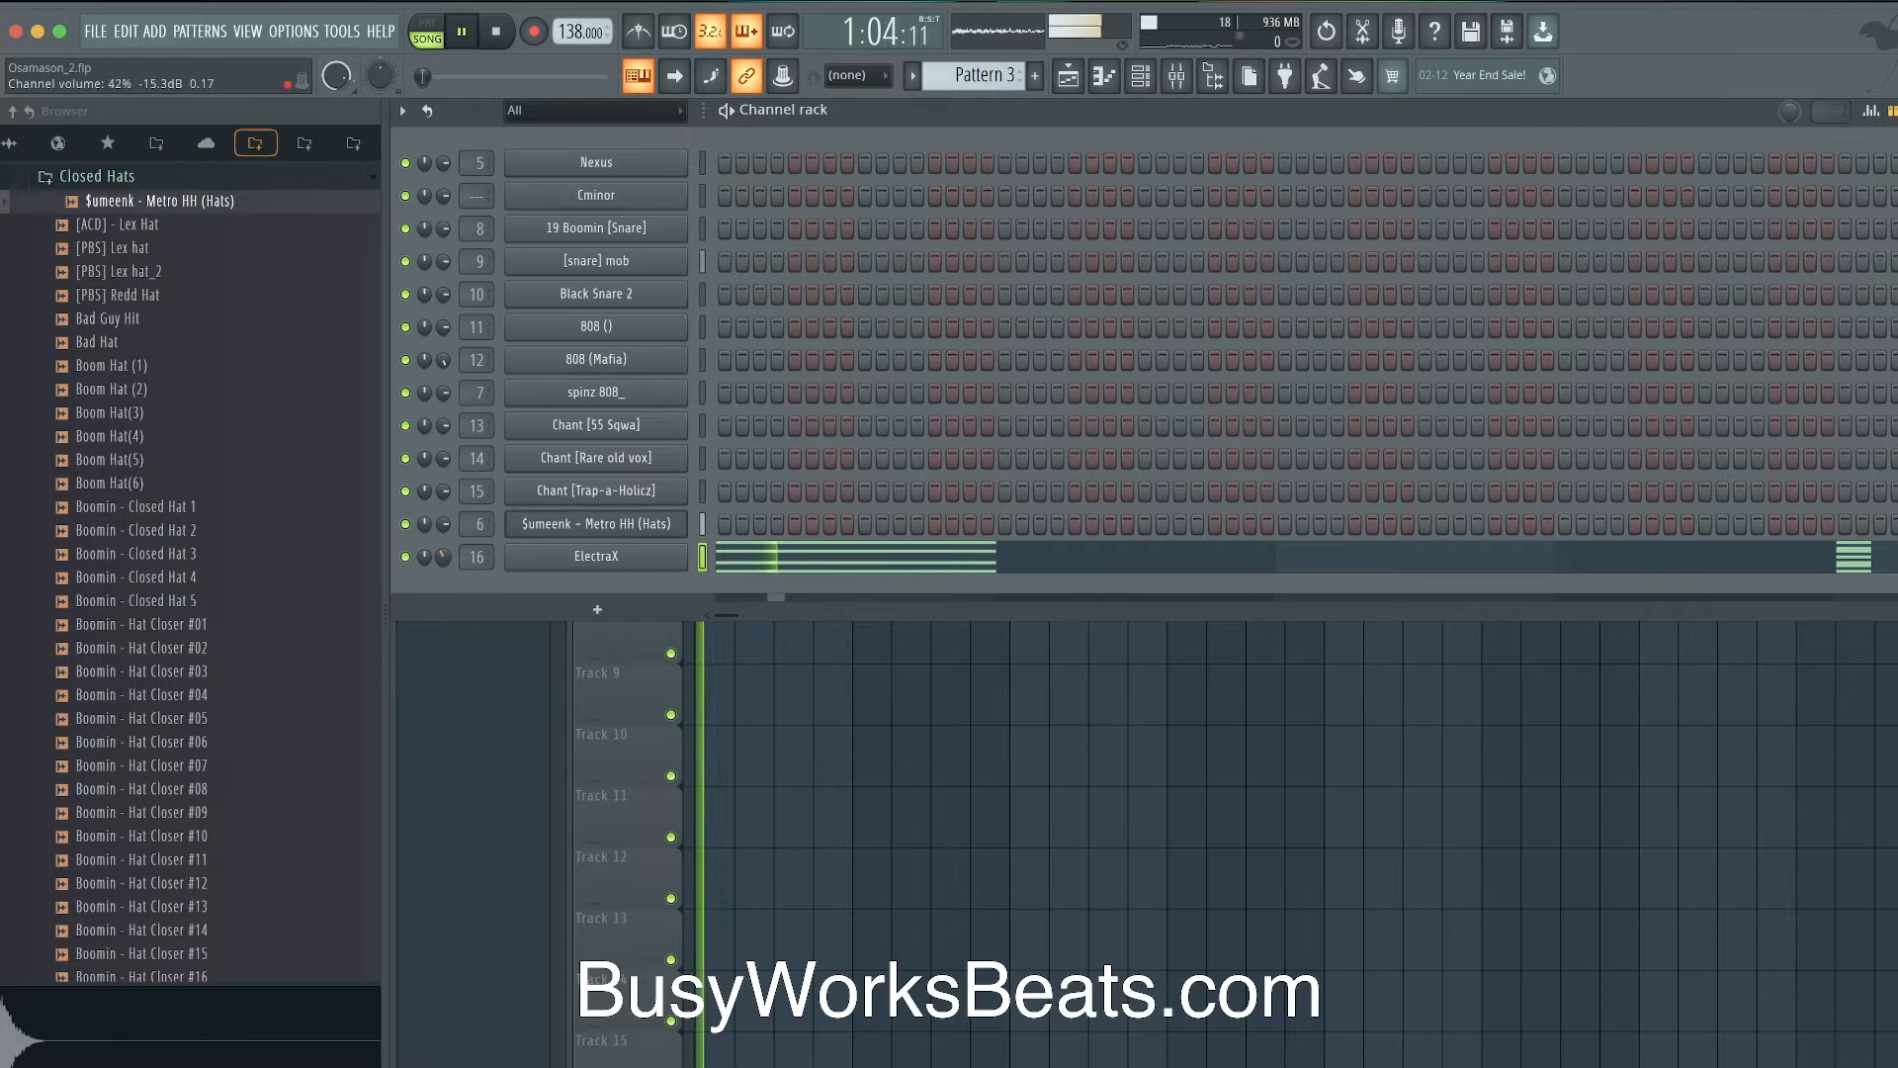
pyautogui.rightClick(856, 668)
pyautogui.press('space')
# - Trim the Pattern 3 clip on Track 2 to one bar and shorten its opening chord to about four steps
pyautogui.moveTo(889, 263); pyautogui.dragTo(753, 263)
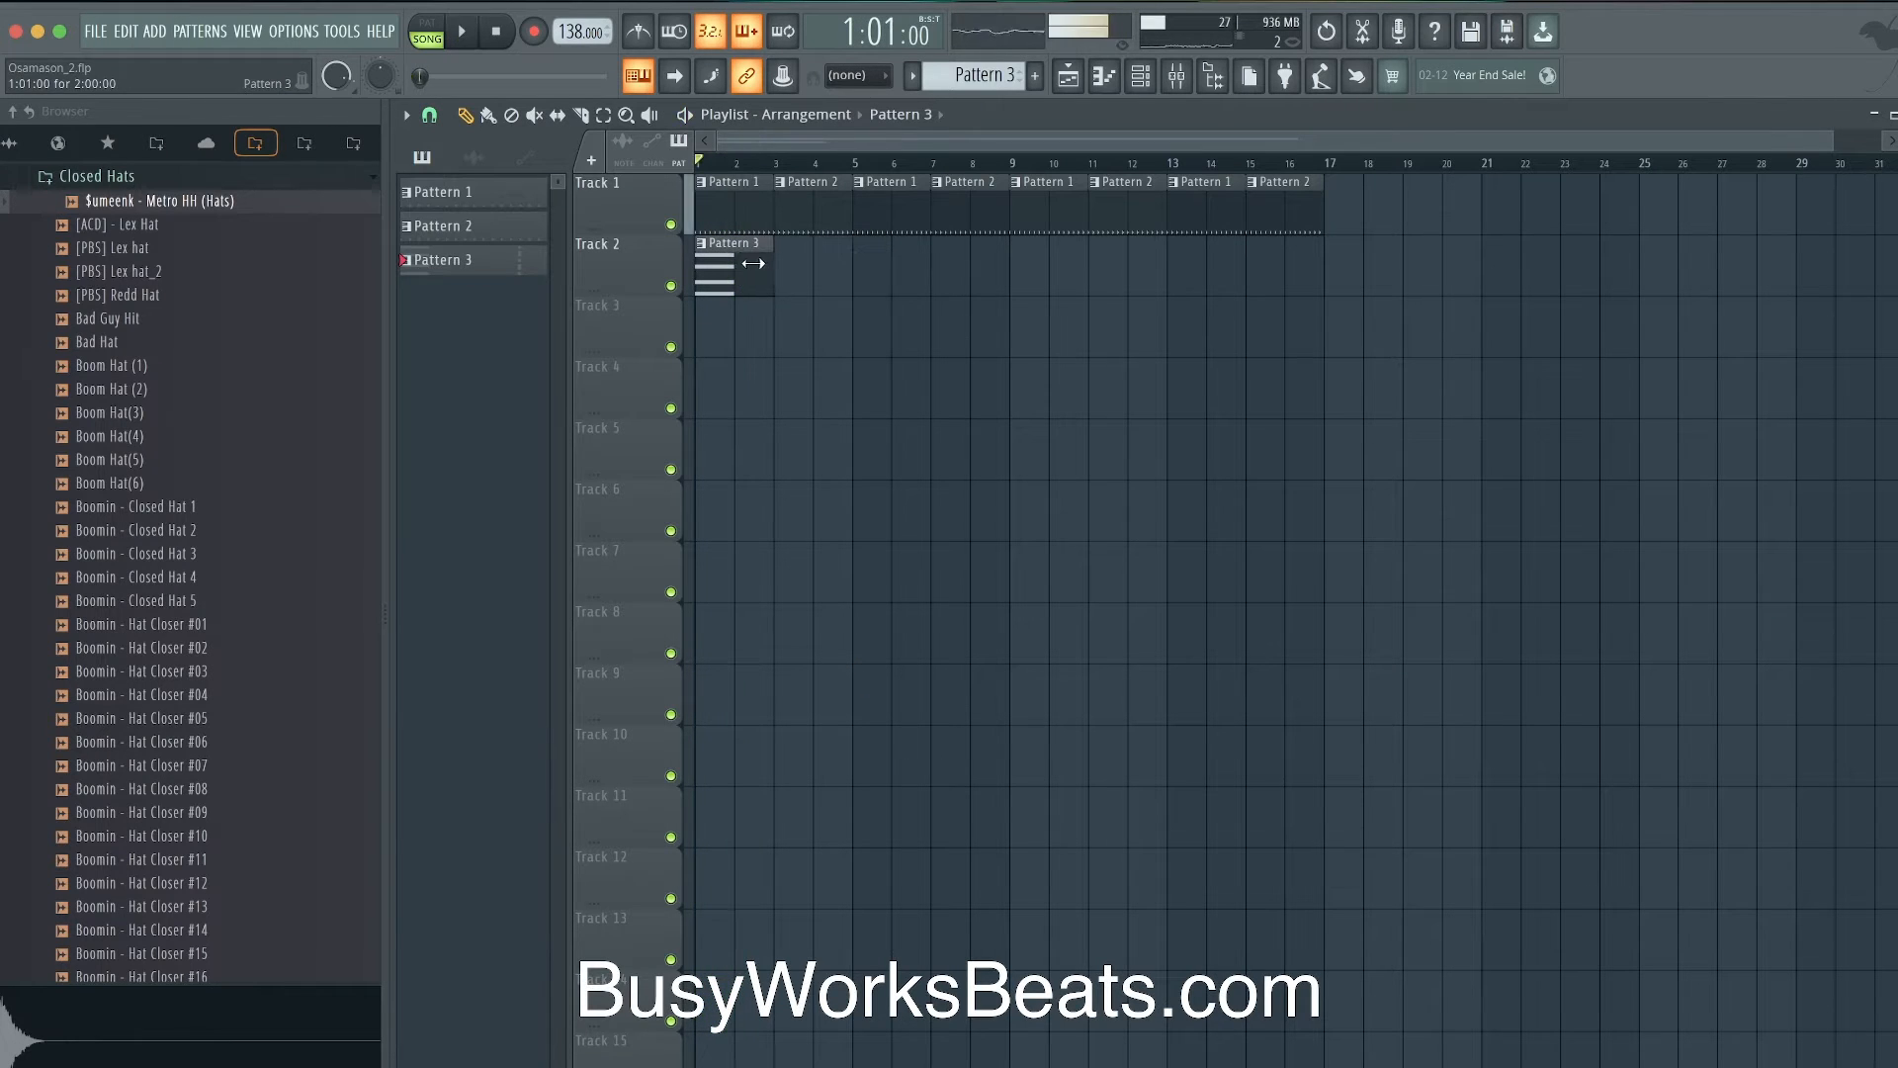
pyautogui.doubleClick(728, 272)
pyautogui.moveTo(670, 348); pyautogui.dragTo(342, 547)
pyautogui.click(572, 551)
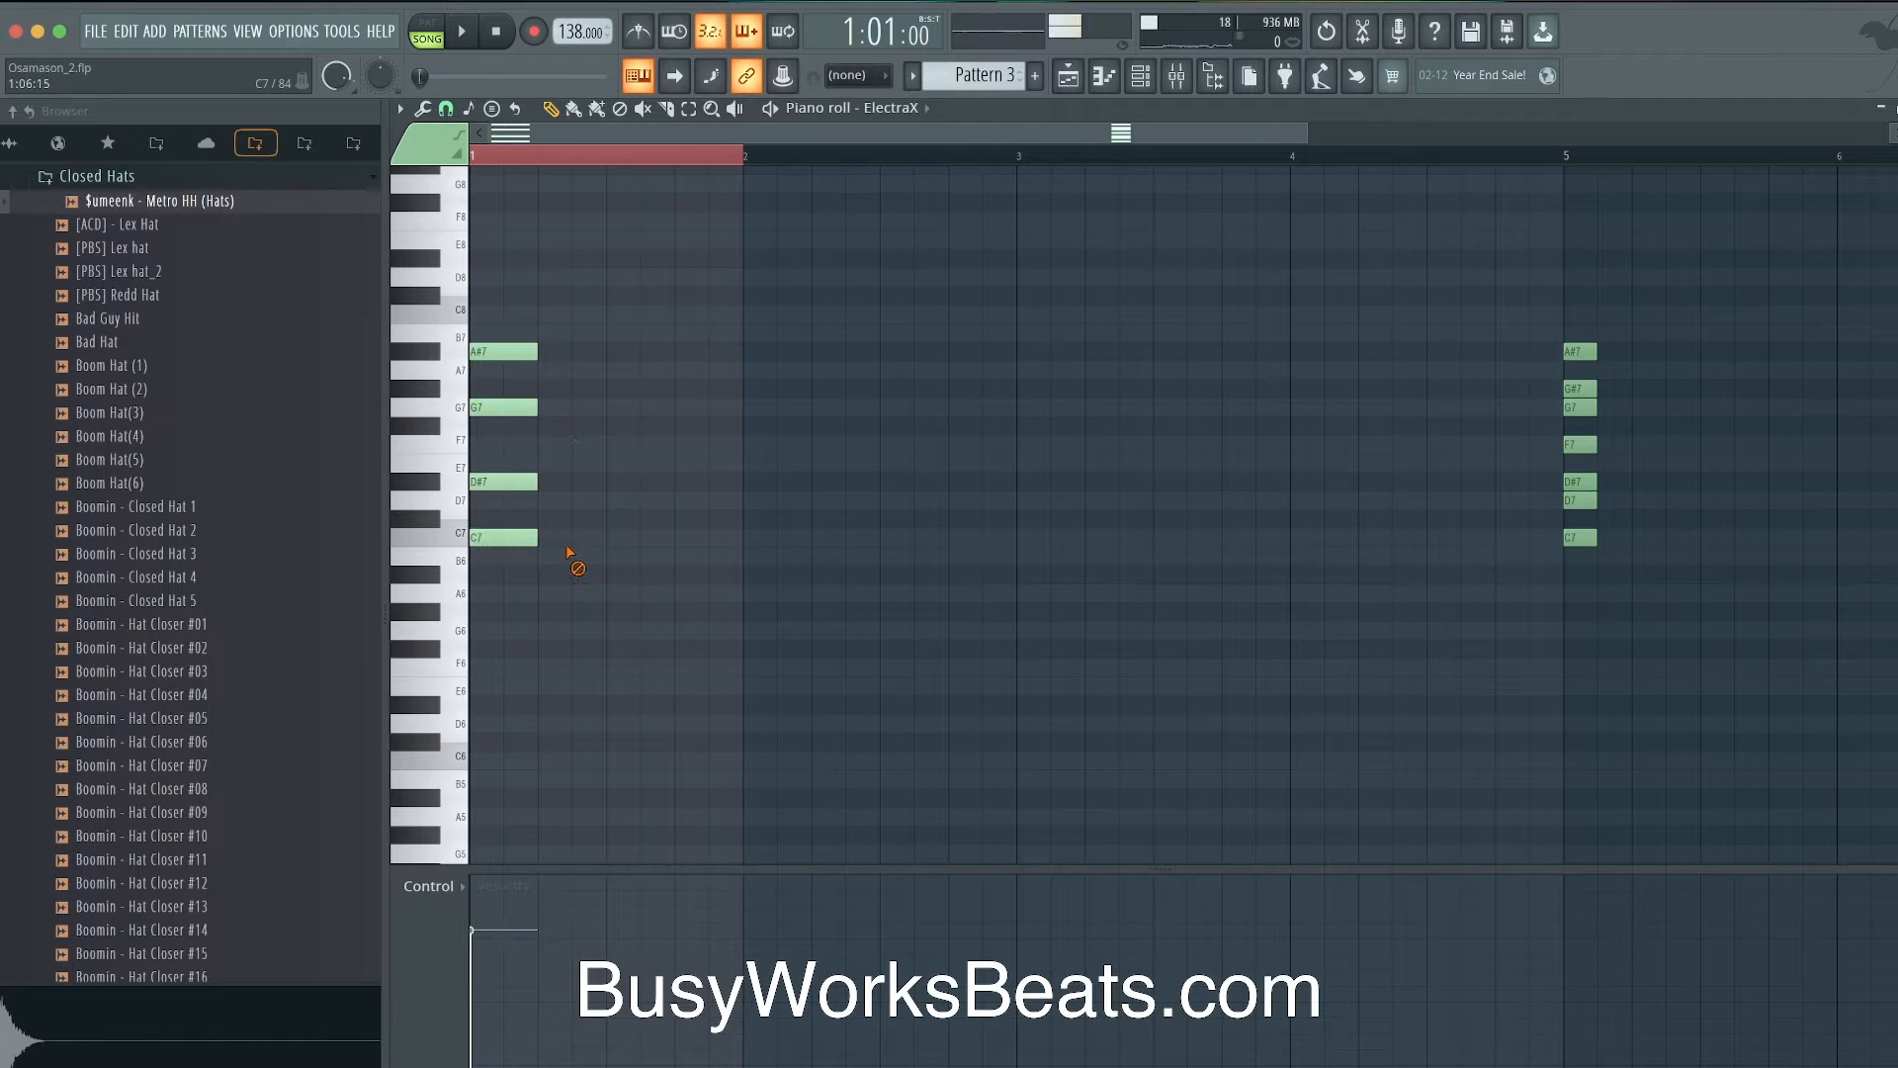
# - Remove the A#7 note from the bar 1 chord, shorten the remaining notes to about two steps and audition the result
pyautogui.press('space')
pyautogui.rightClick(527, 352)
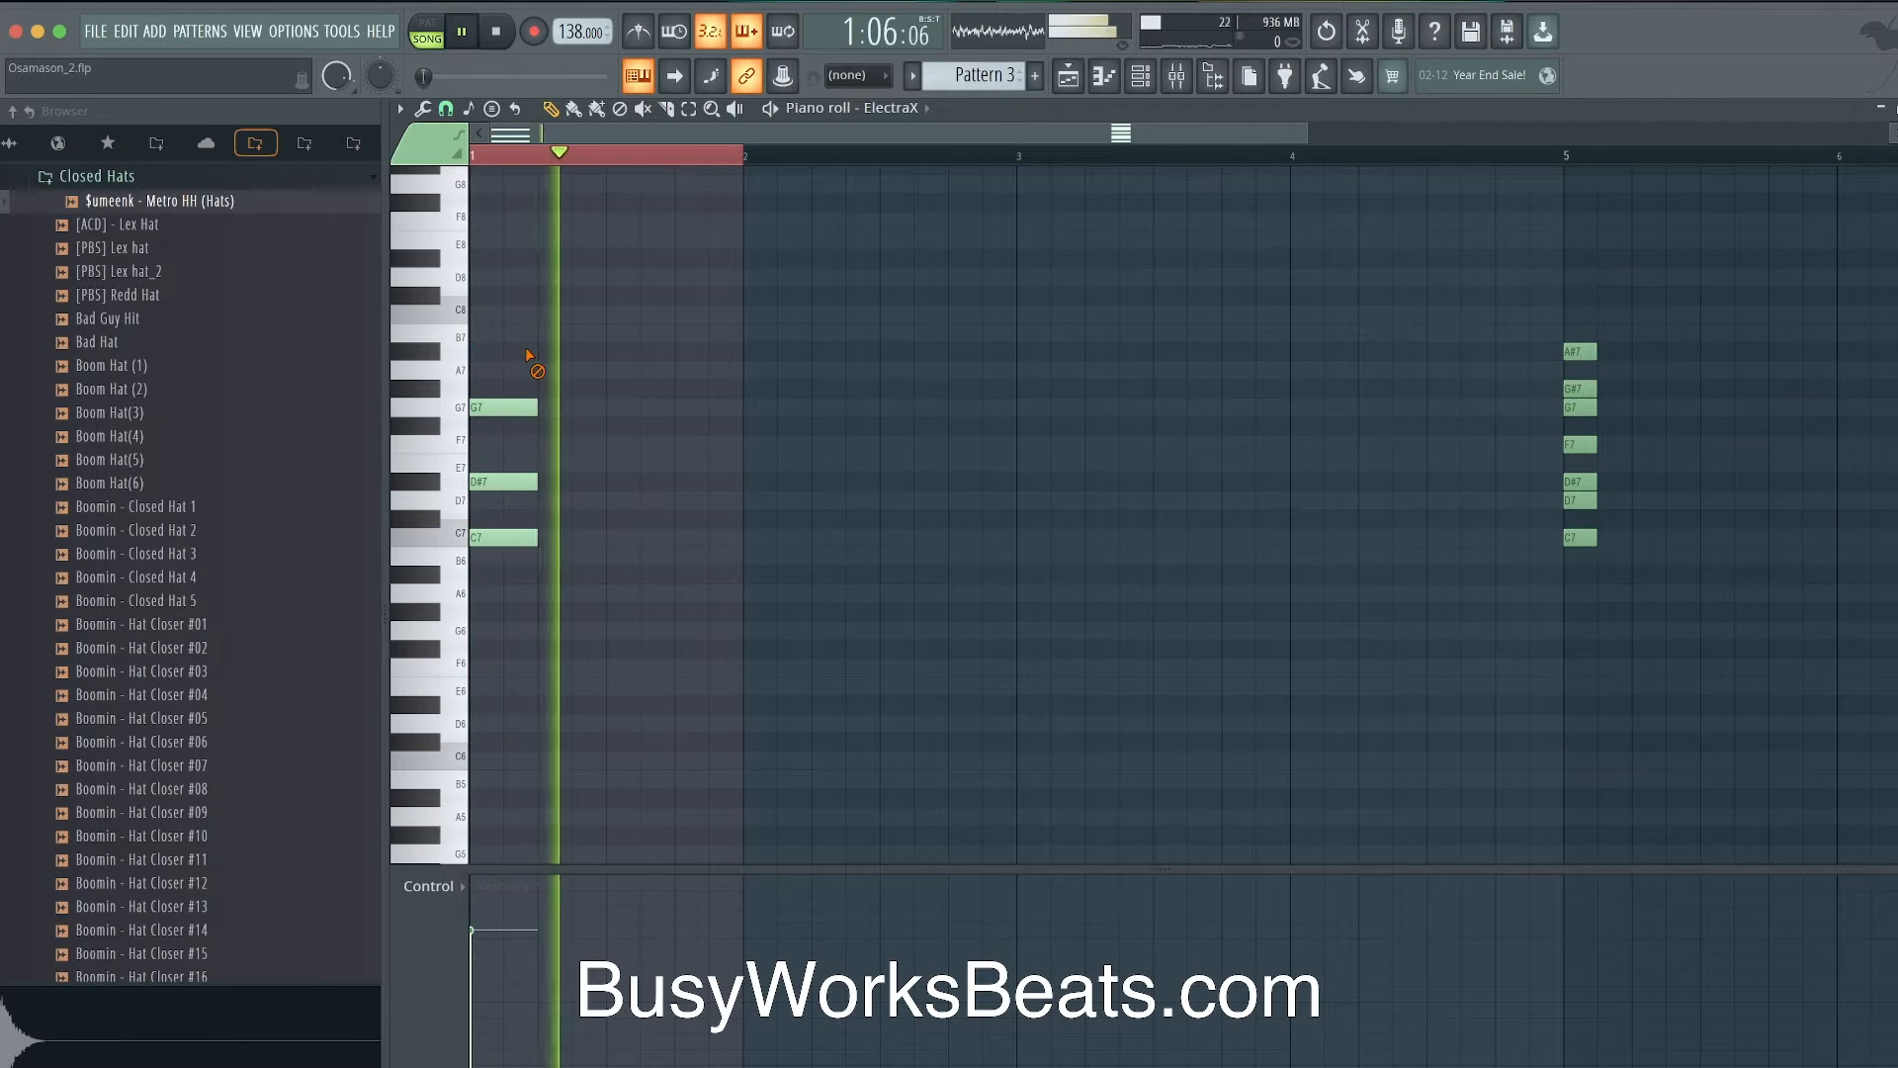
pyautogui.press('space')
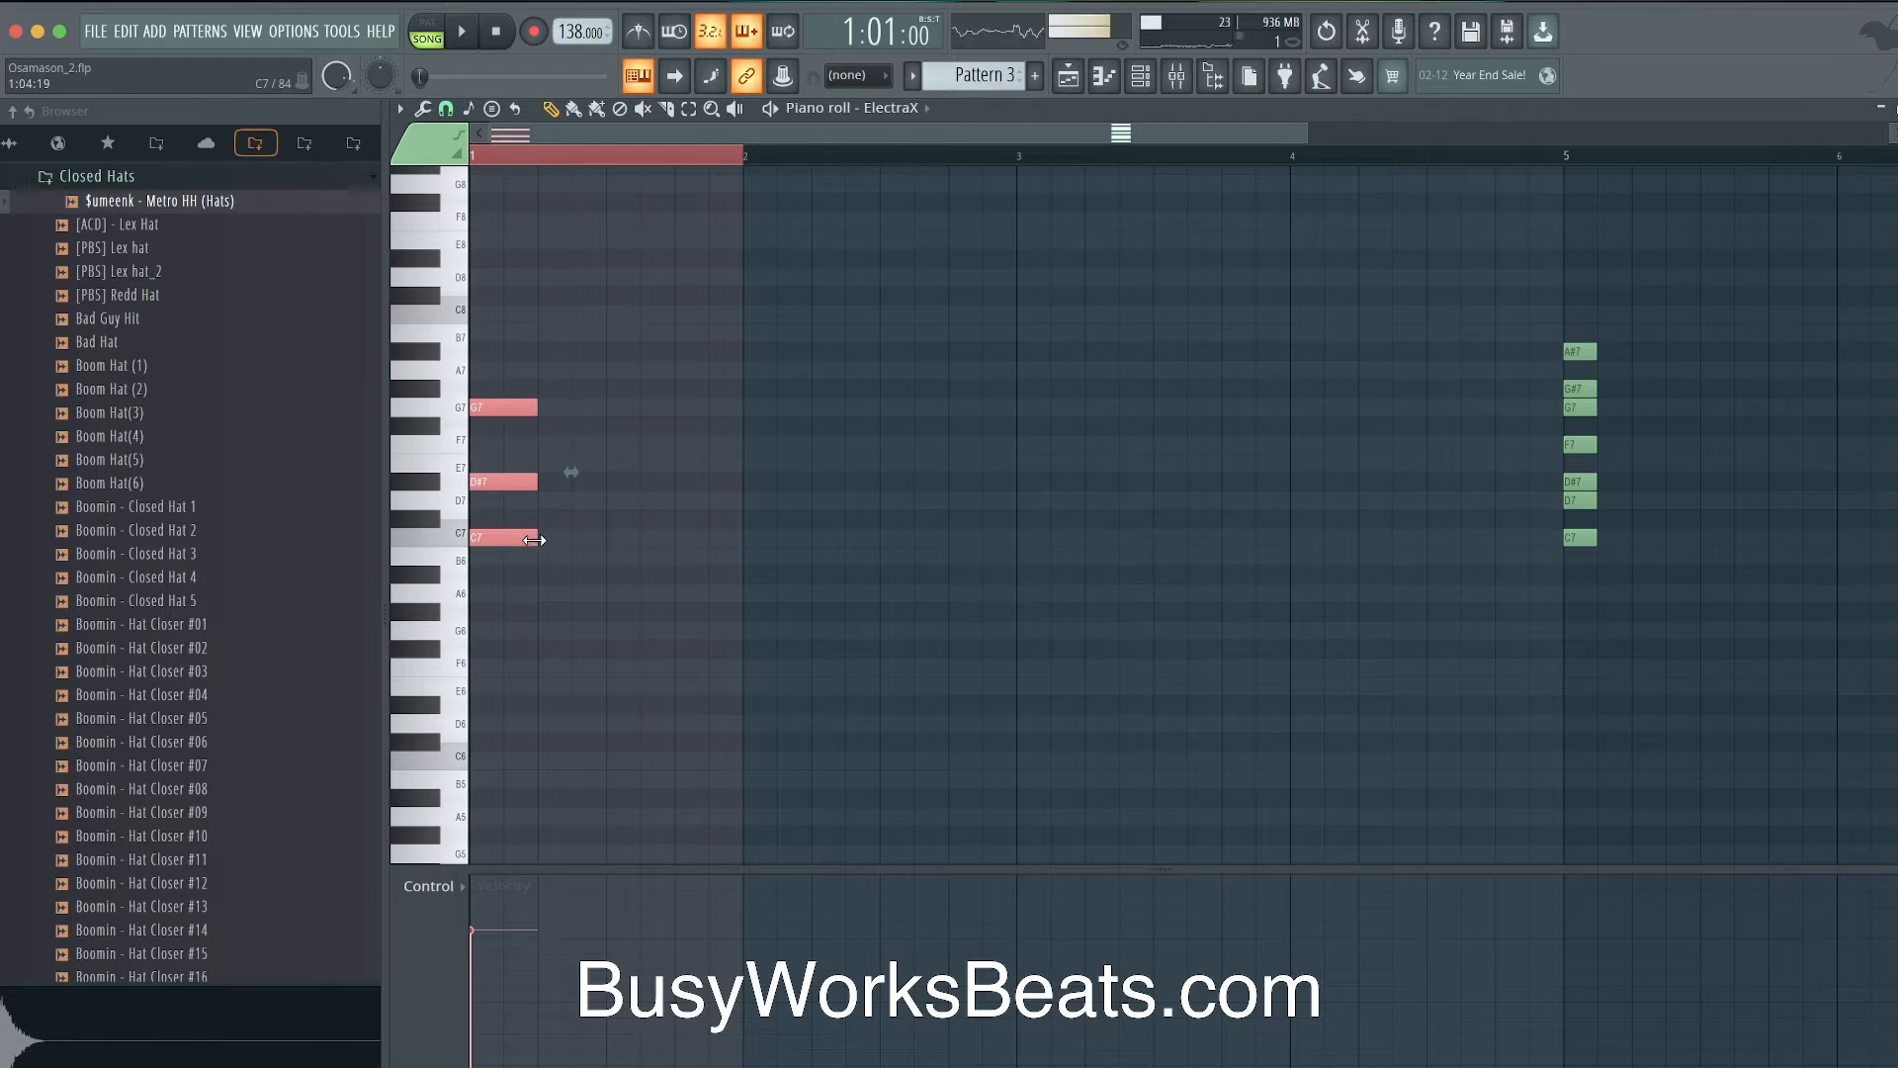
pyautogui.moveTo(534, 540); pyautogui.dragTo(503, 540)
pyautogui.press('space')
pyautogui.press('space')
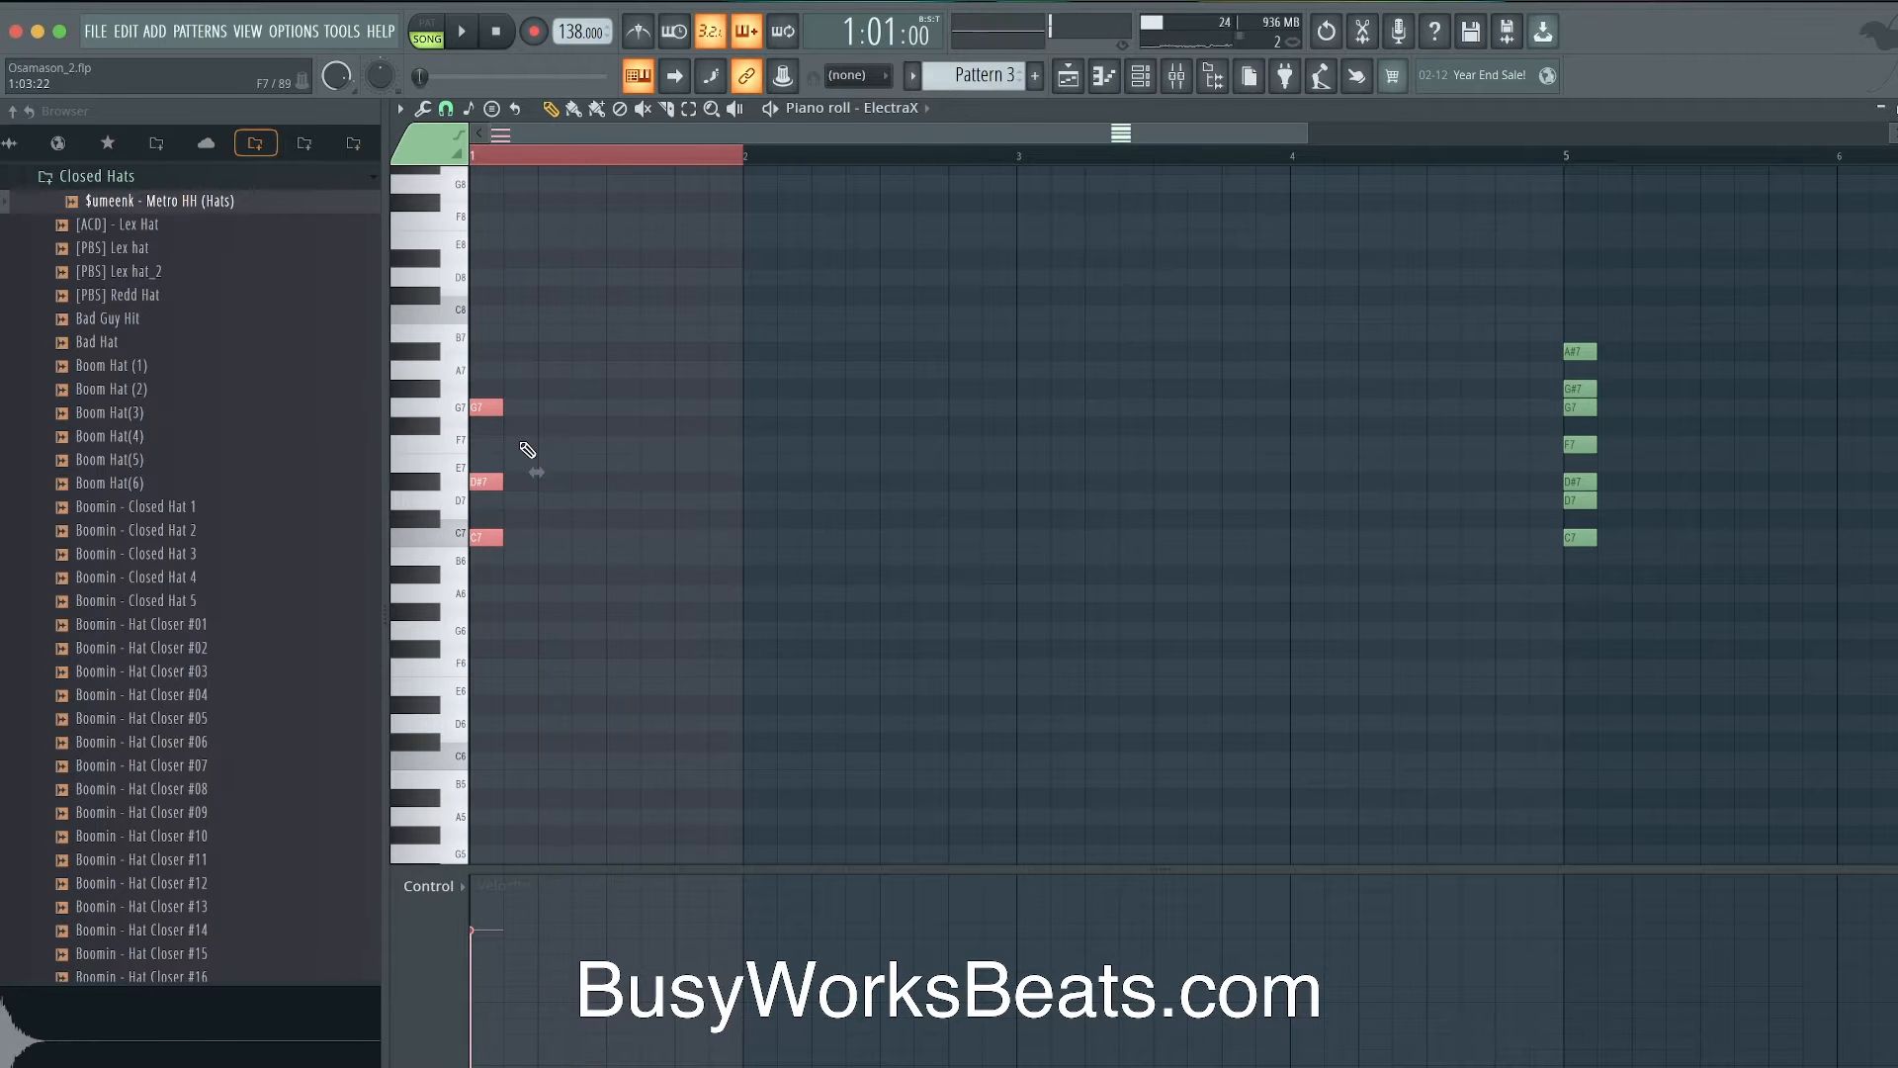
# - Choose a finer piano roll snap and lengthen the C7, D#7 and G7 chord at bar 1 to three steps
pyautogui.click(446, 110)
pyautogui.click(482, 364)
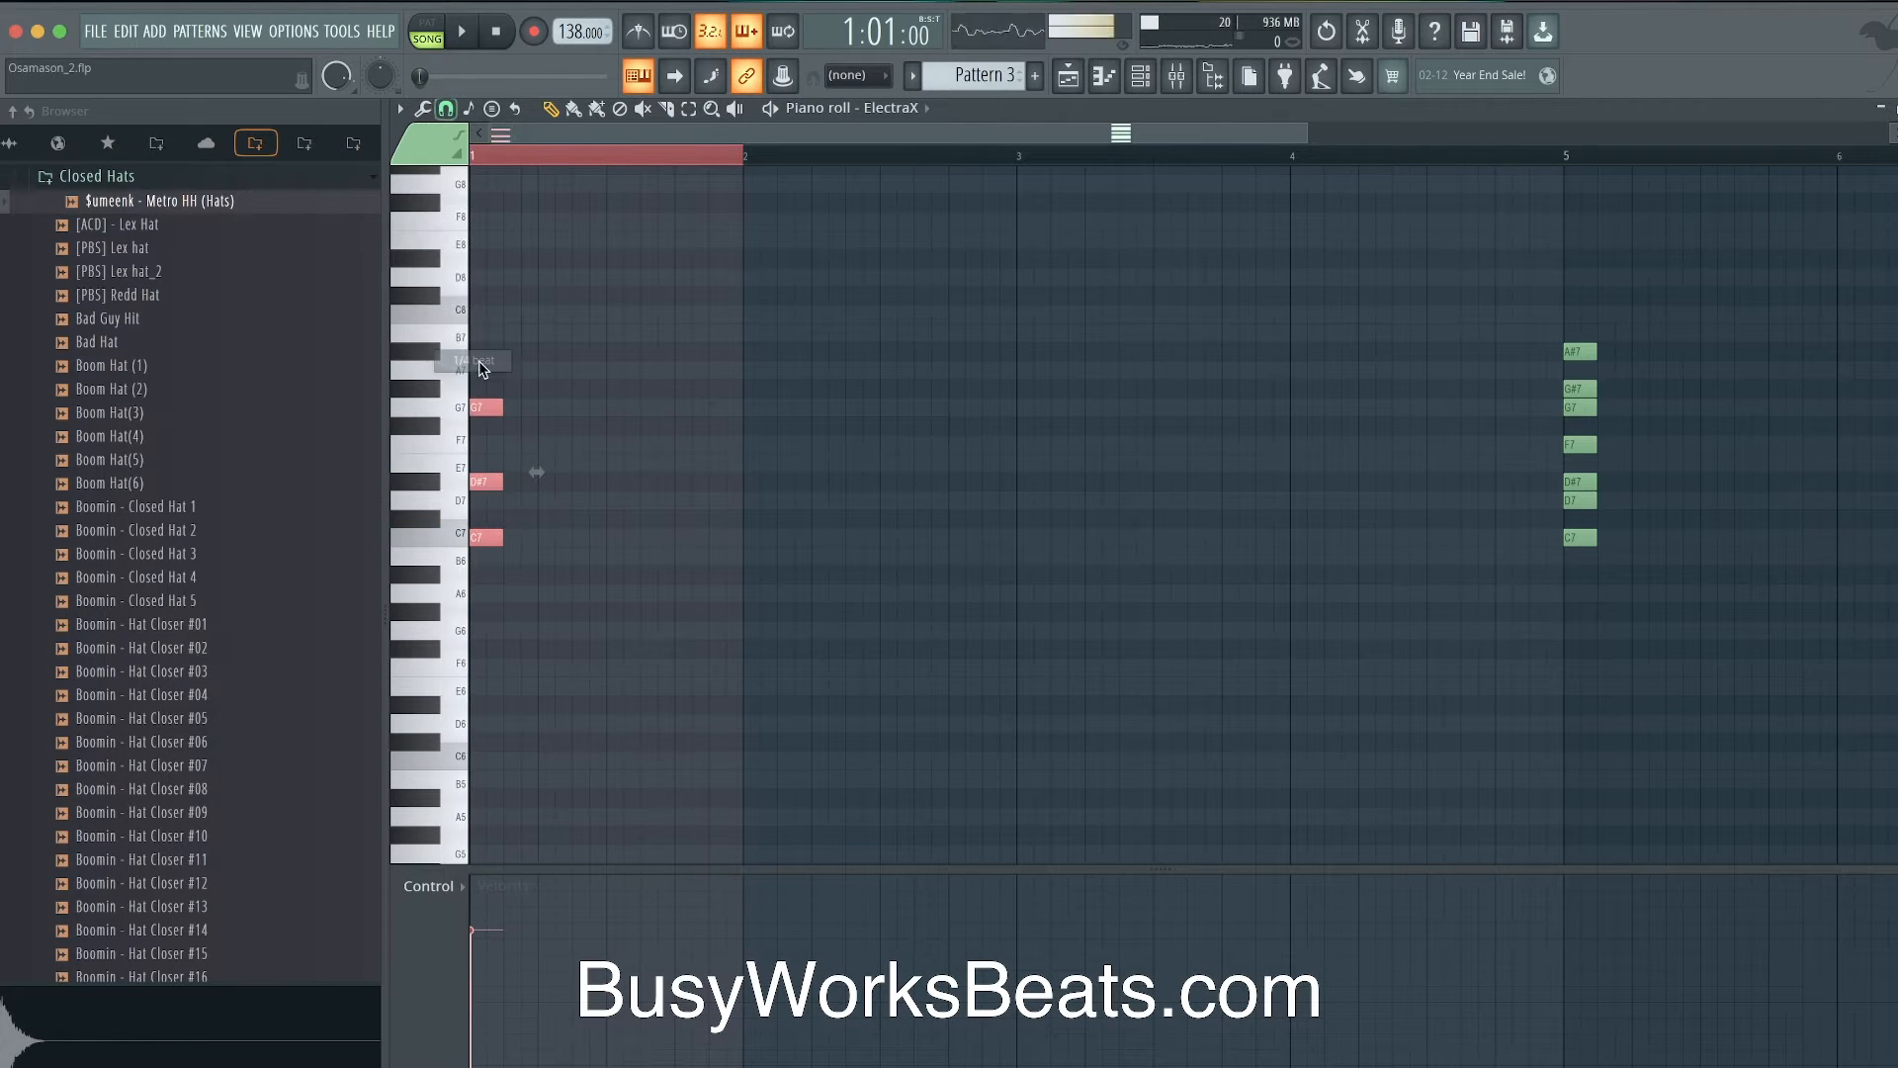
pyautogui.click(506, 408)
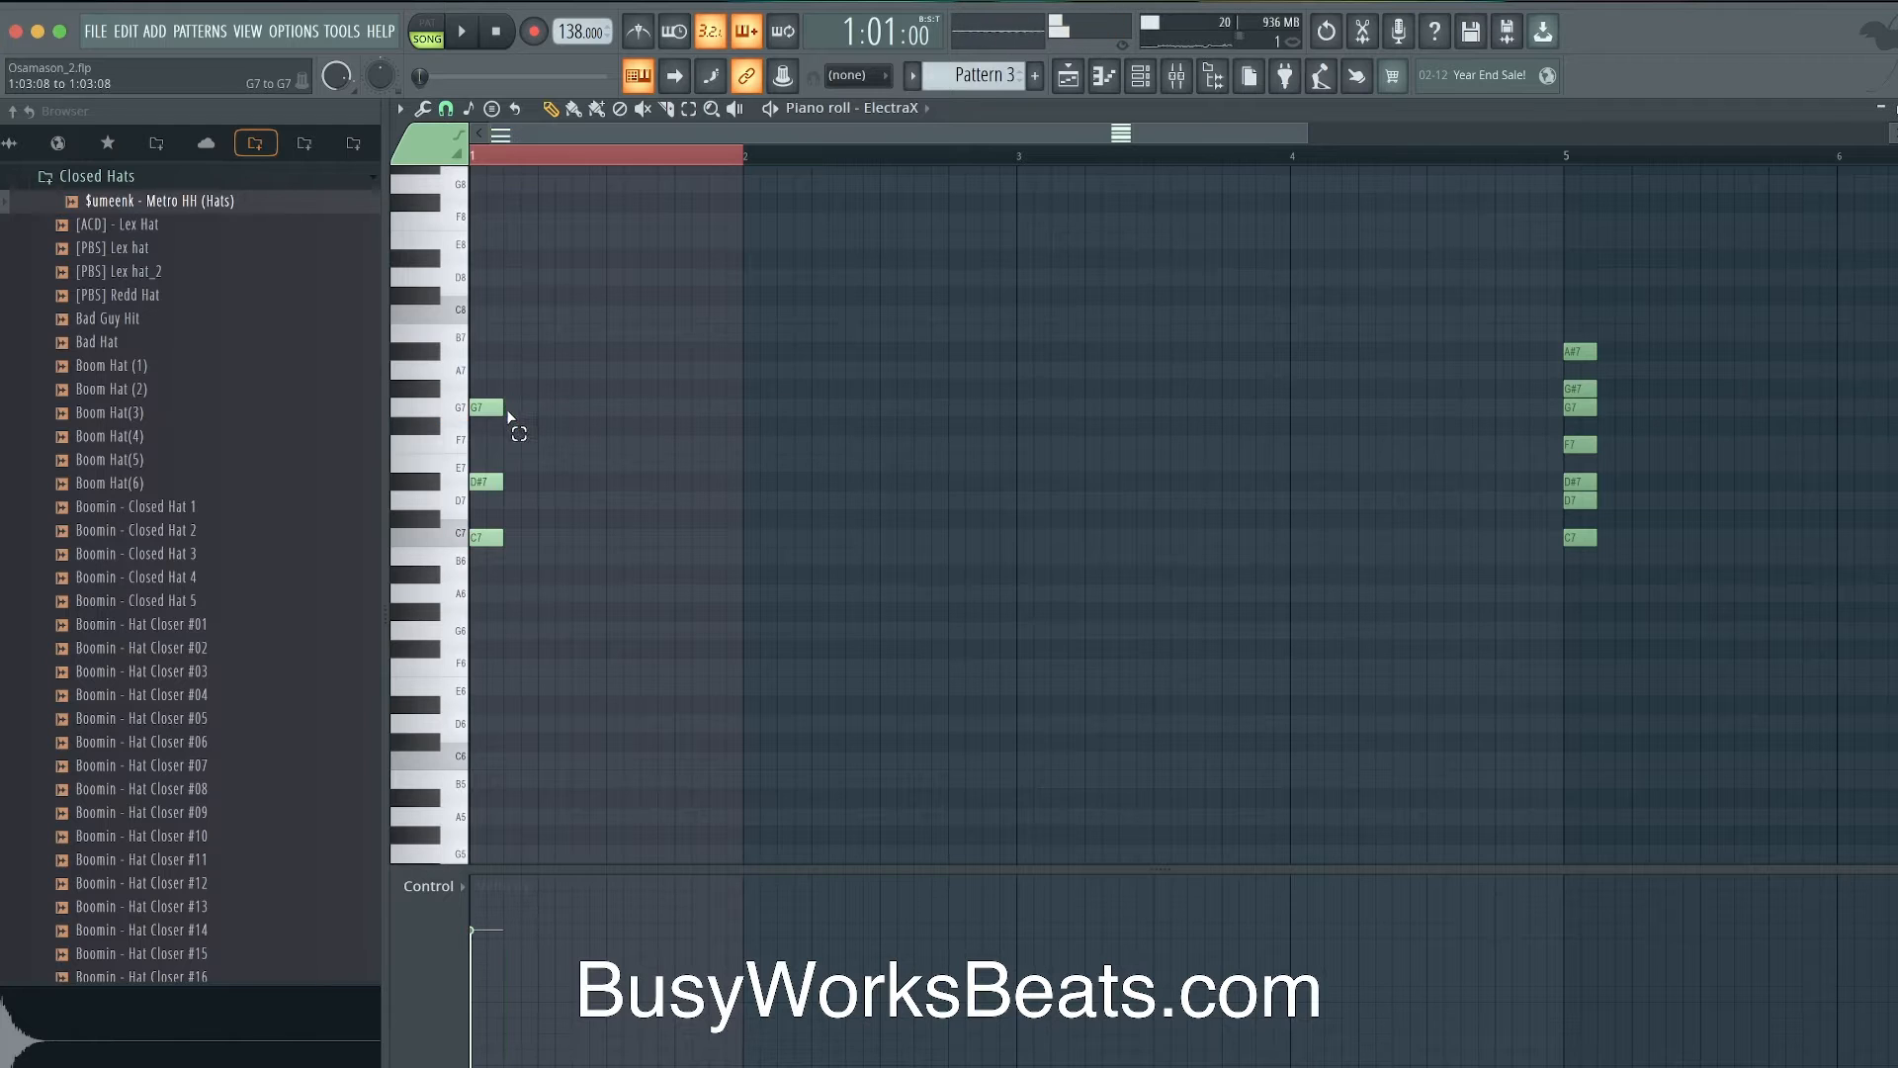
pyautogui.moveTo(507, 416); pyautogui.dragTo(486, 487)
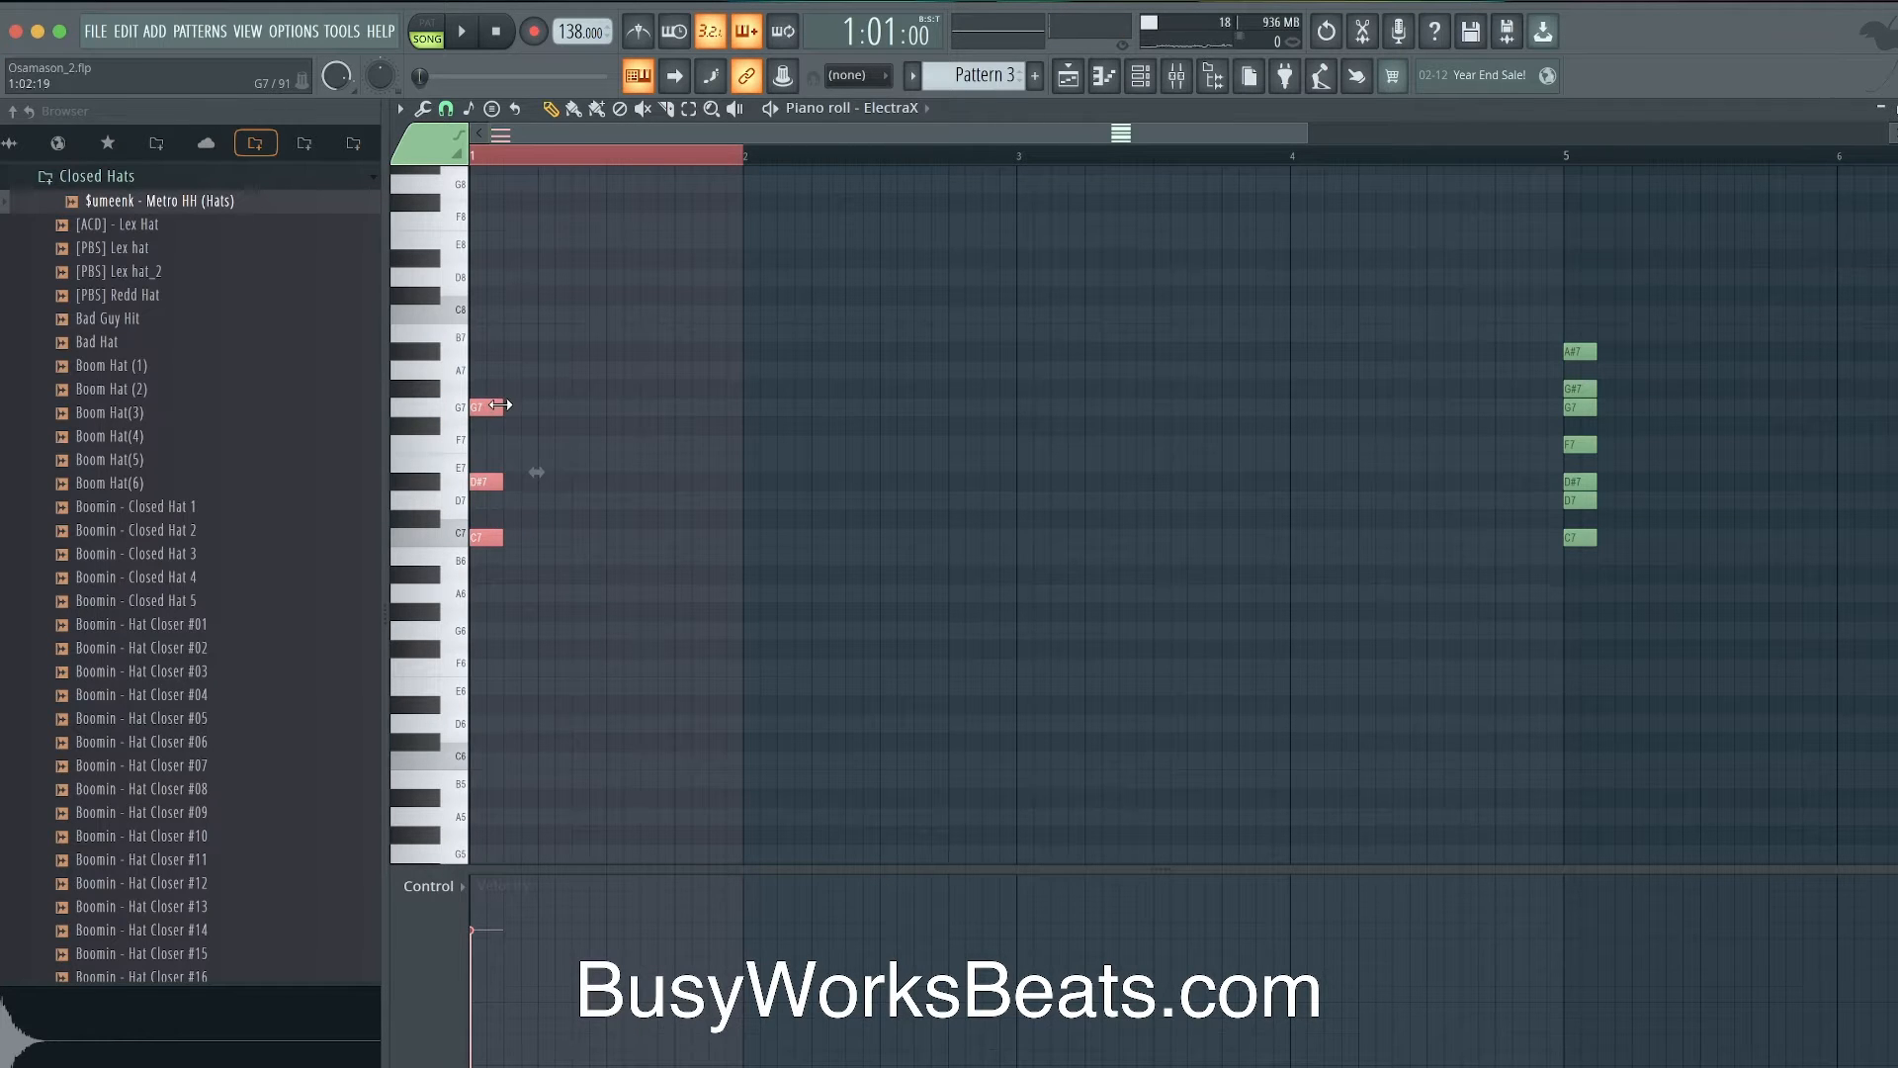
pyautogui.press('space')
pyautogui.moveTo(499, 406); pyautogui.dragTo(767, 532)
# - Duplicate the bar 1 chord to bar 2 and raise the copy's top note to G#7
pyautogui.click(573, 394)
pyautogui.press('space')
pyautogui.moveTo(732, 388)
pyautogui.mouseDown()
pyautogui.moveTo(729, 404)
pyautogui.moveTo(724, 382)
pyautogui.mouseUp()
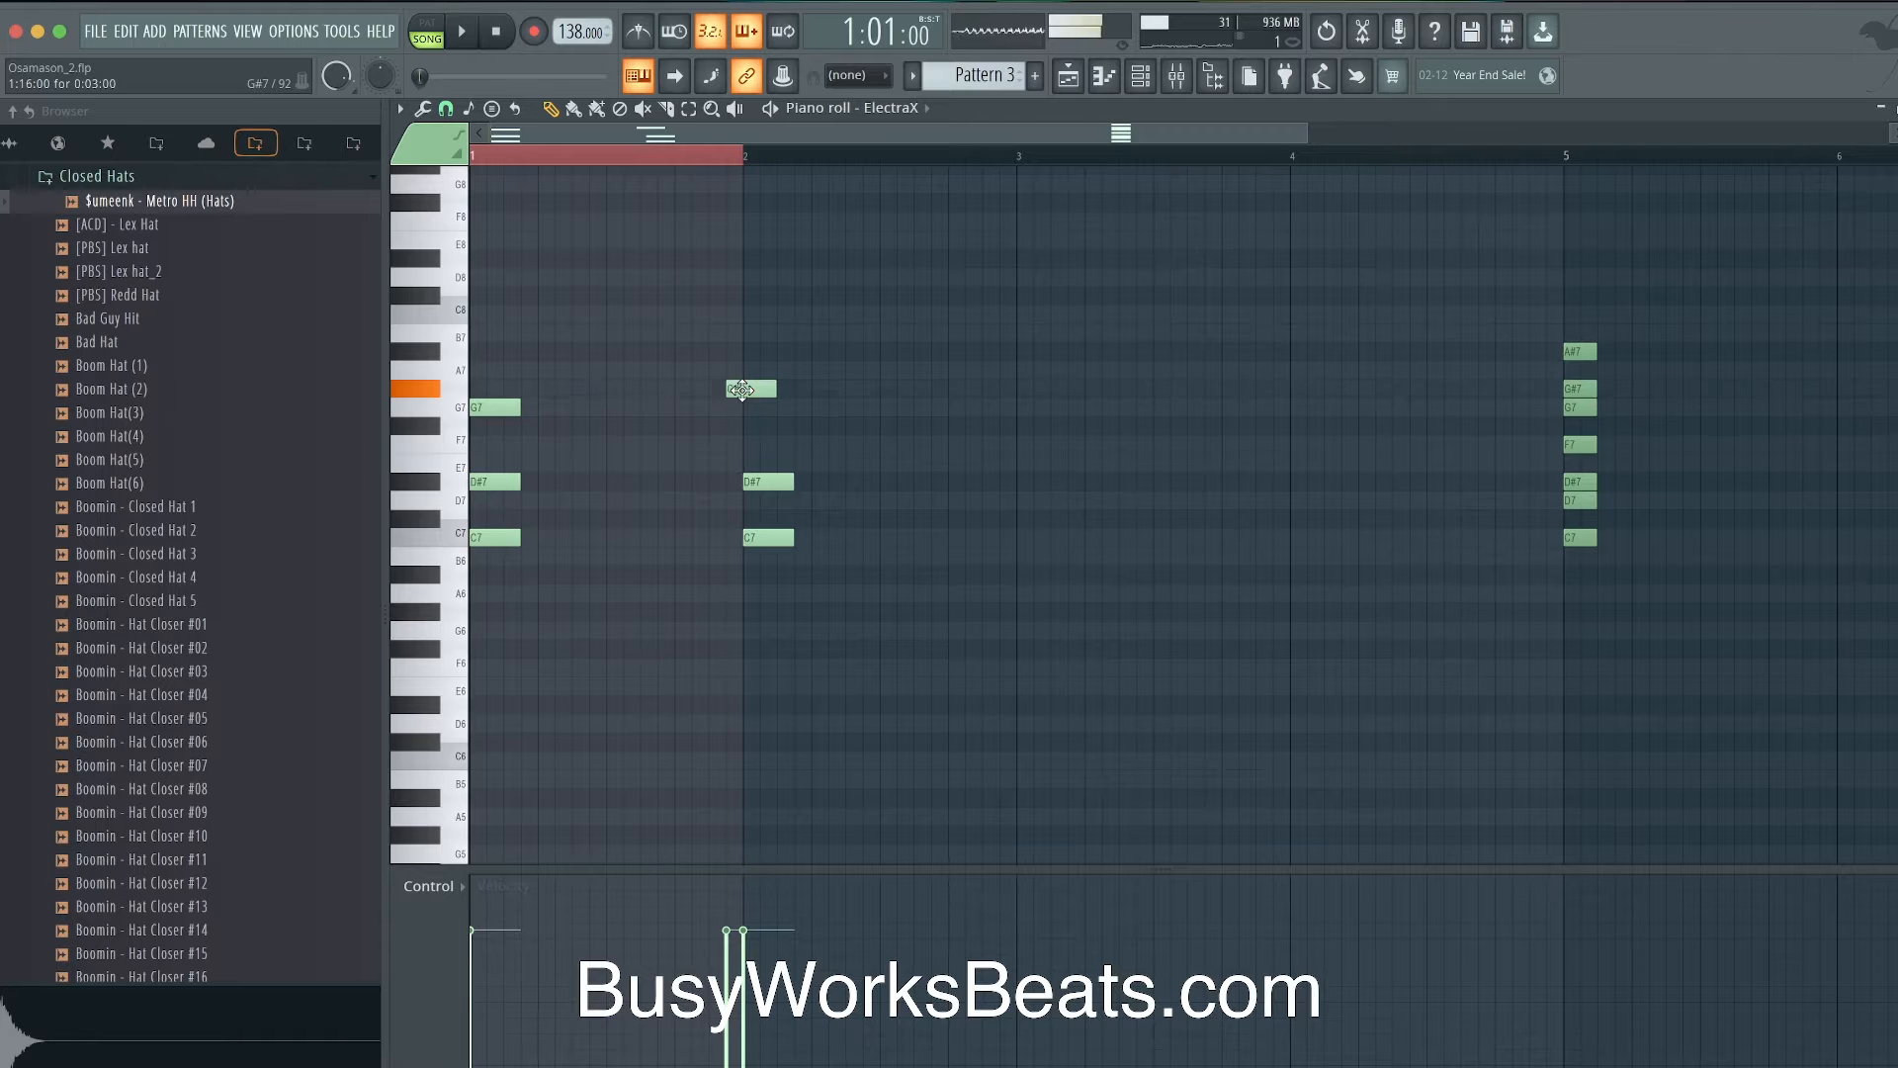
# - Play the arrangement and extend the Pattern 3 clip on Track 2 to six bars
pyautogui.press('space')
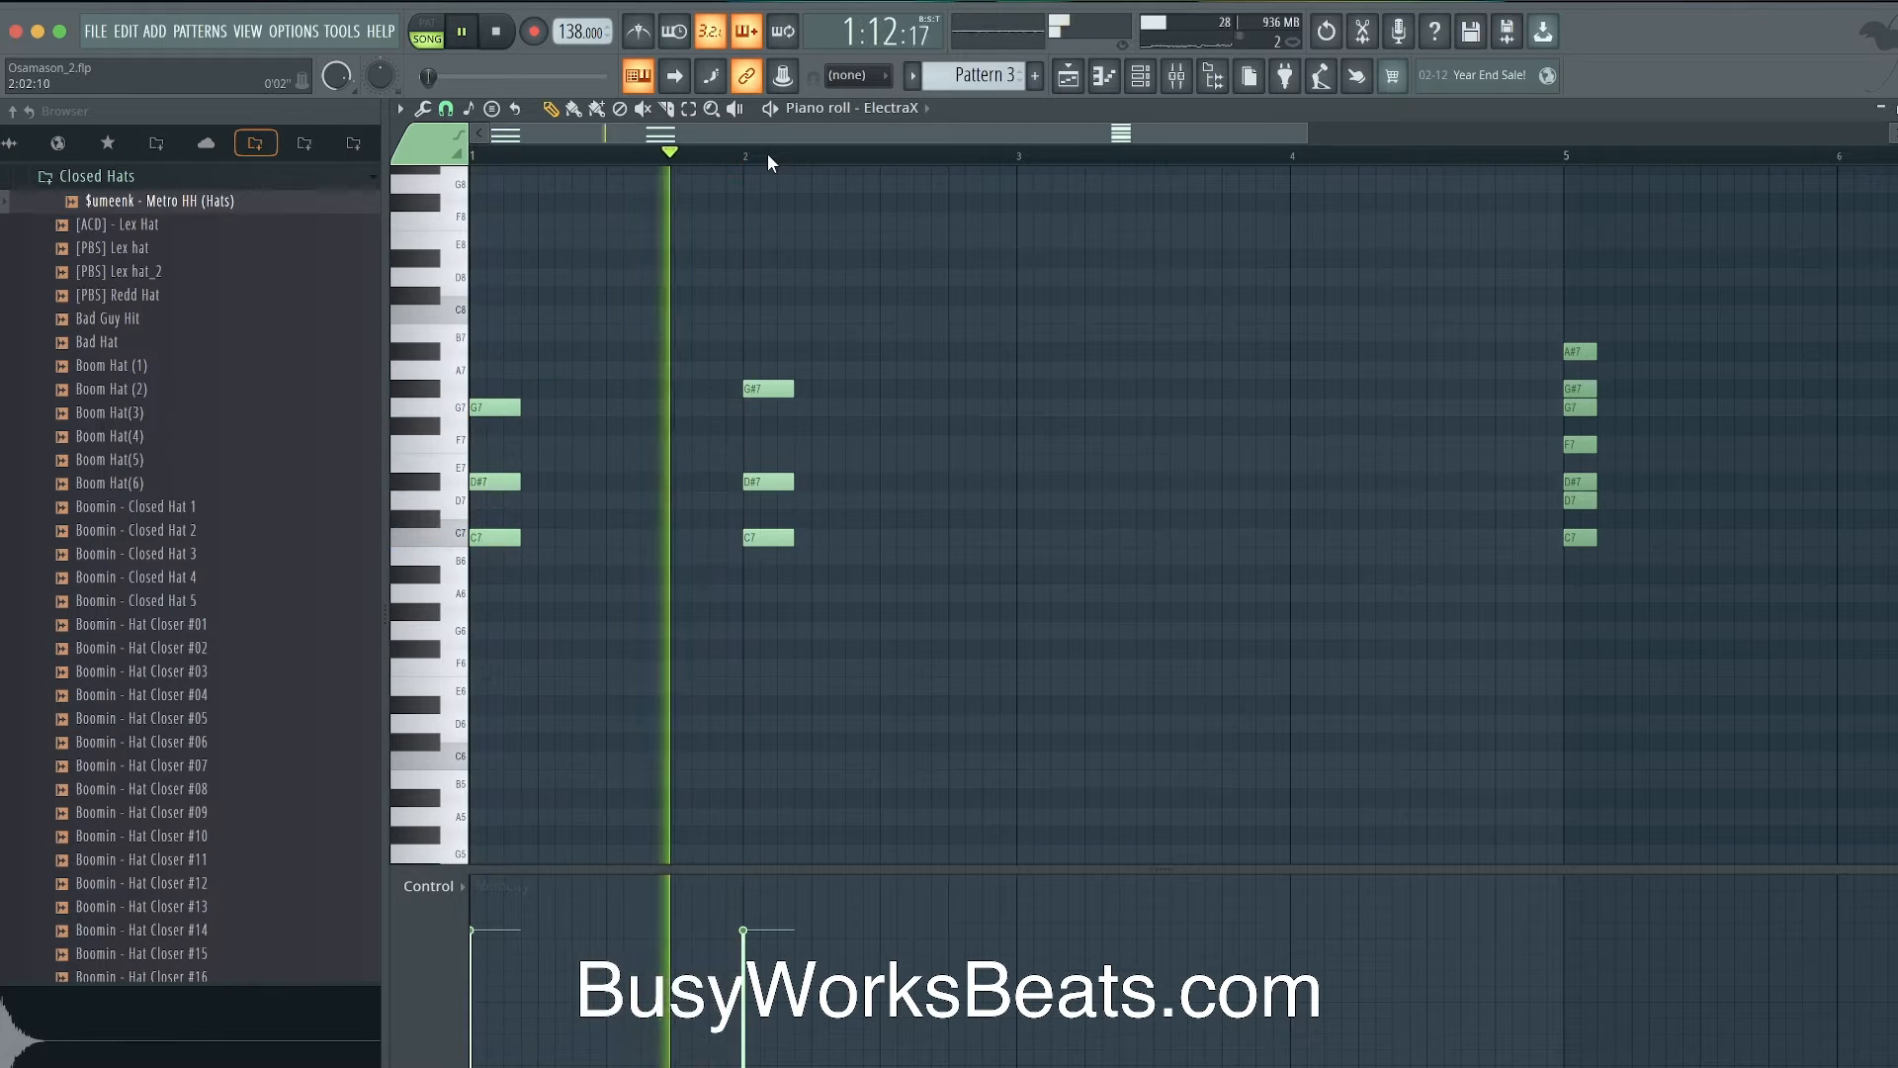
pyautogui.click(1068, 75)
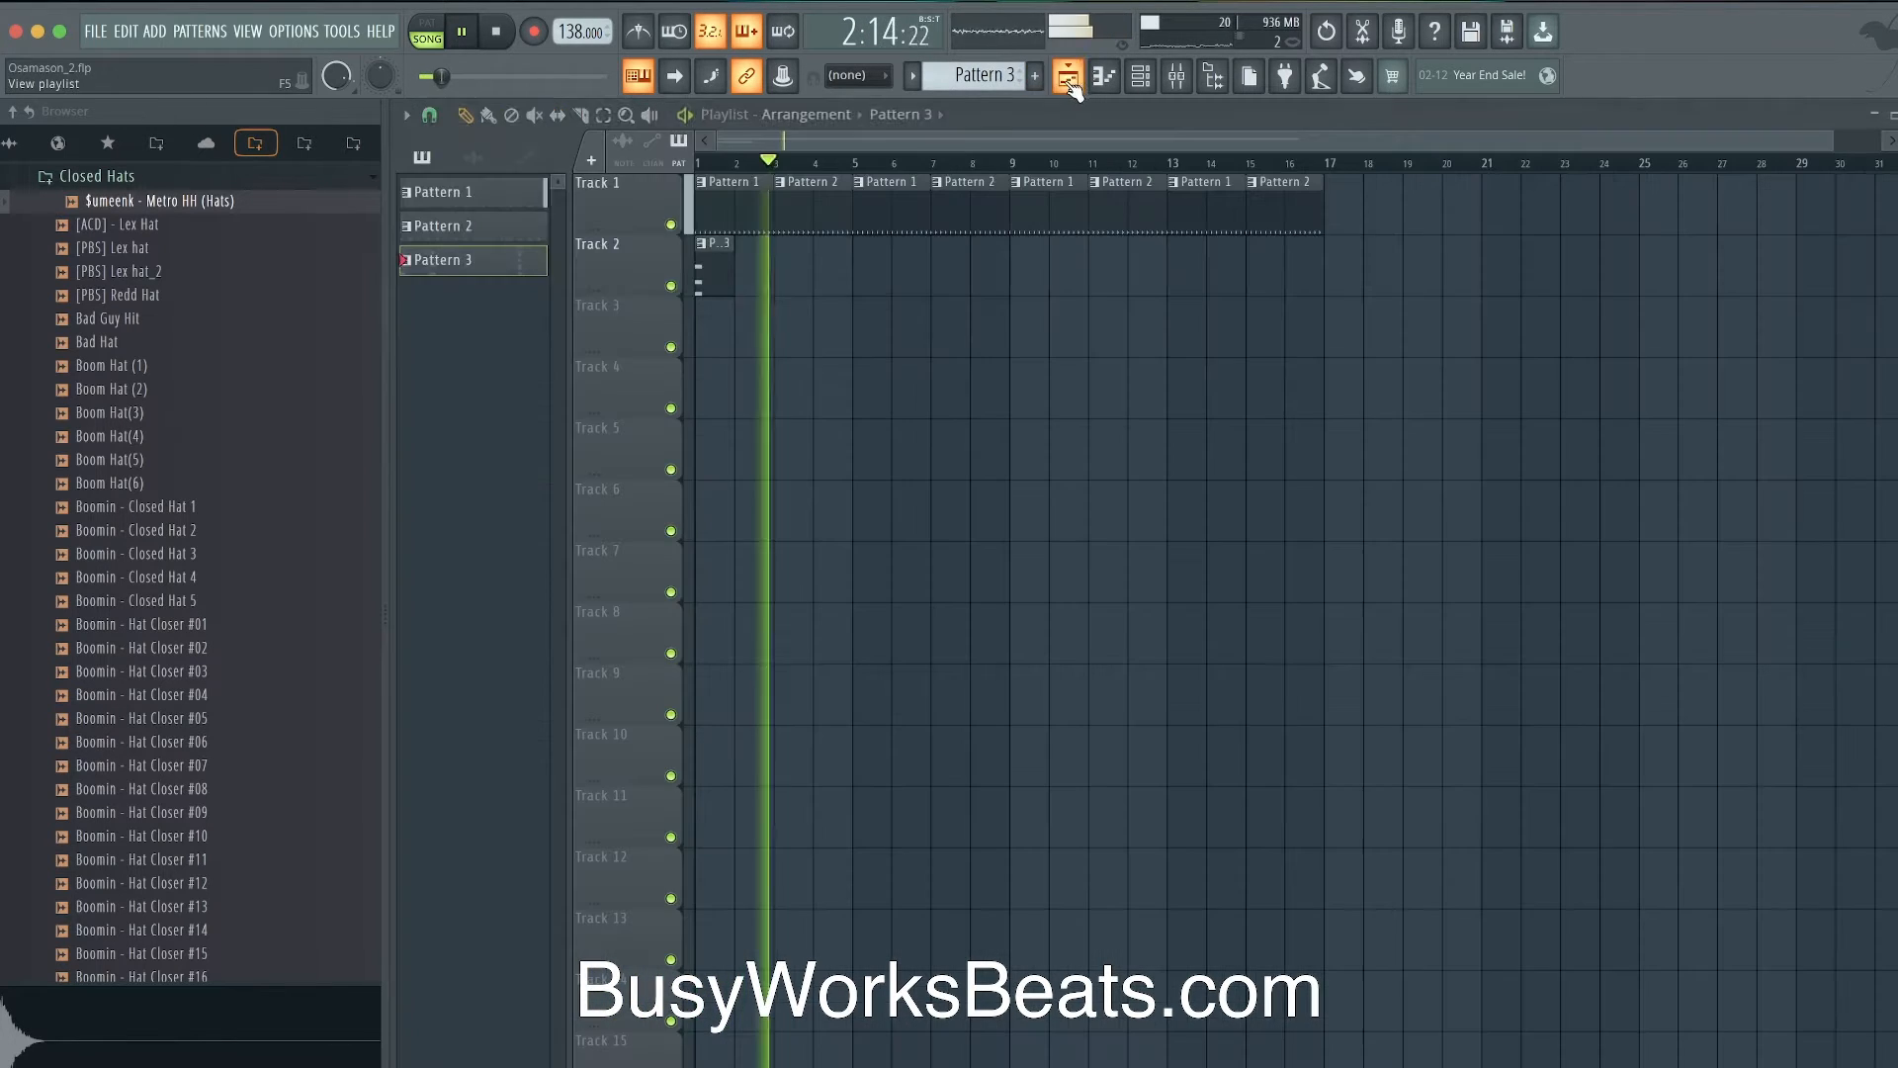
pyautogui.moveTo(737, 275); pyautogui.dragTo(967, 275)
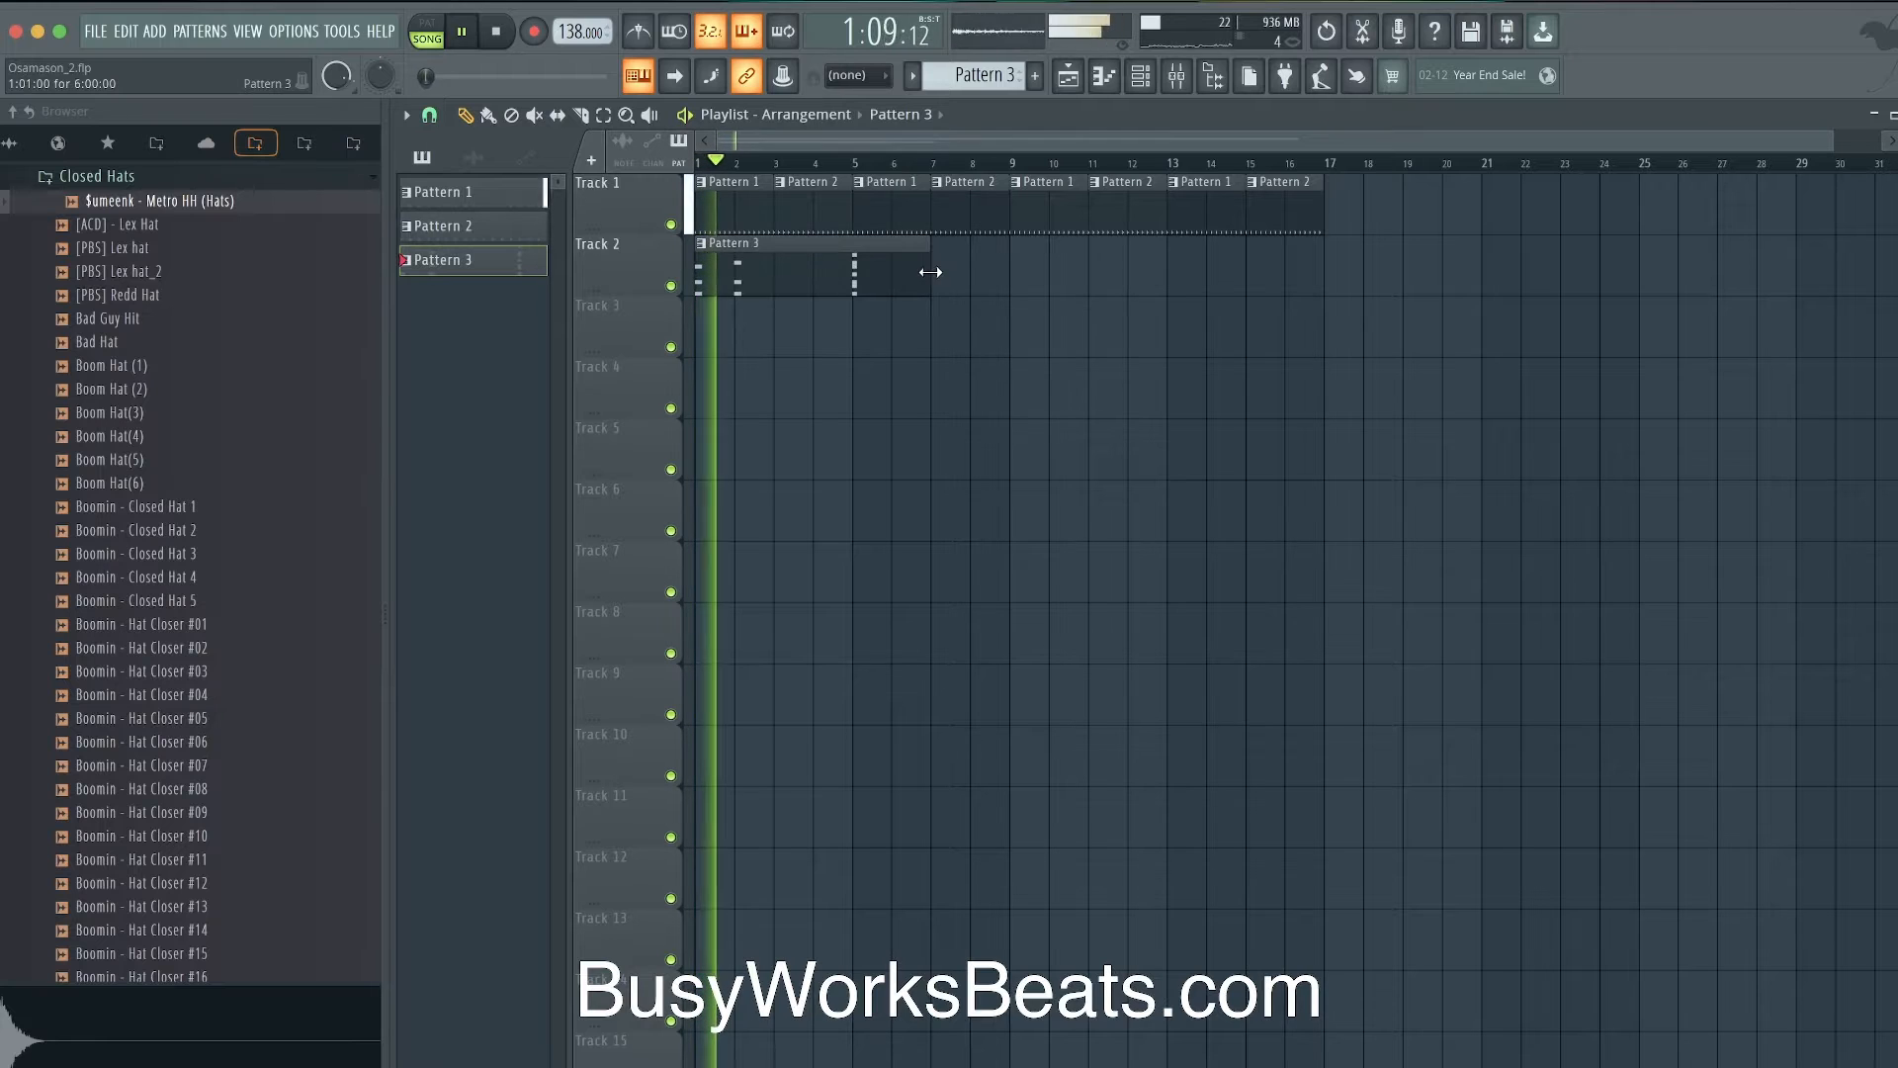
# - Copy the ElectraX chords at bars 1 and 2 to bars 3 and 4 in the piano roll and play the arrangement
pyautogui.click(1140, 75)
pyautogui.click(866, 558)
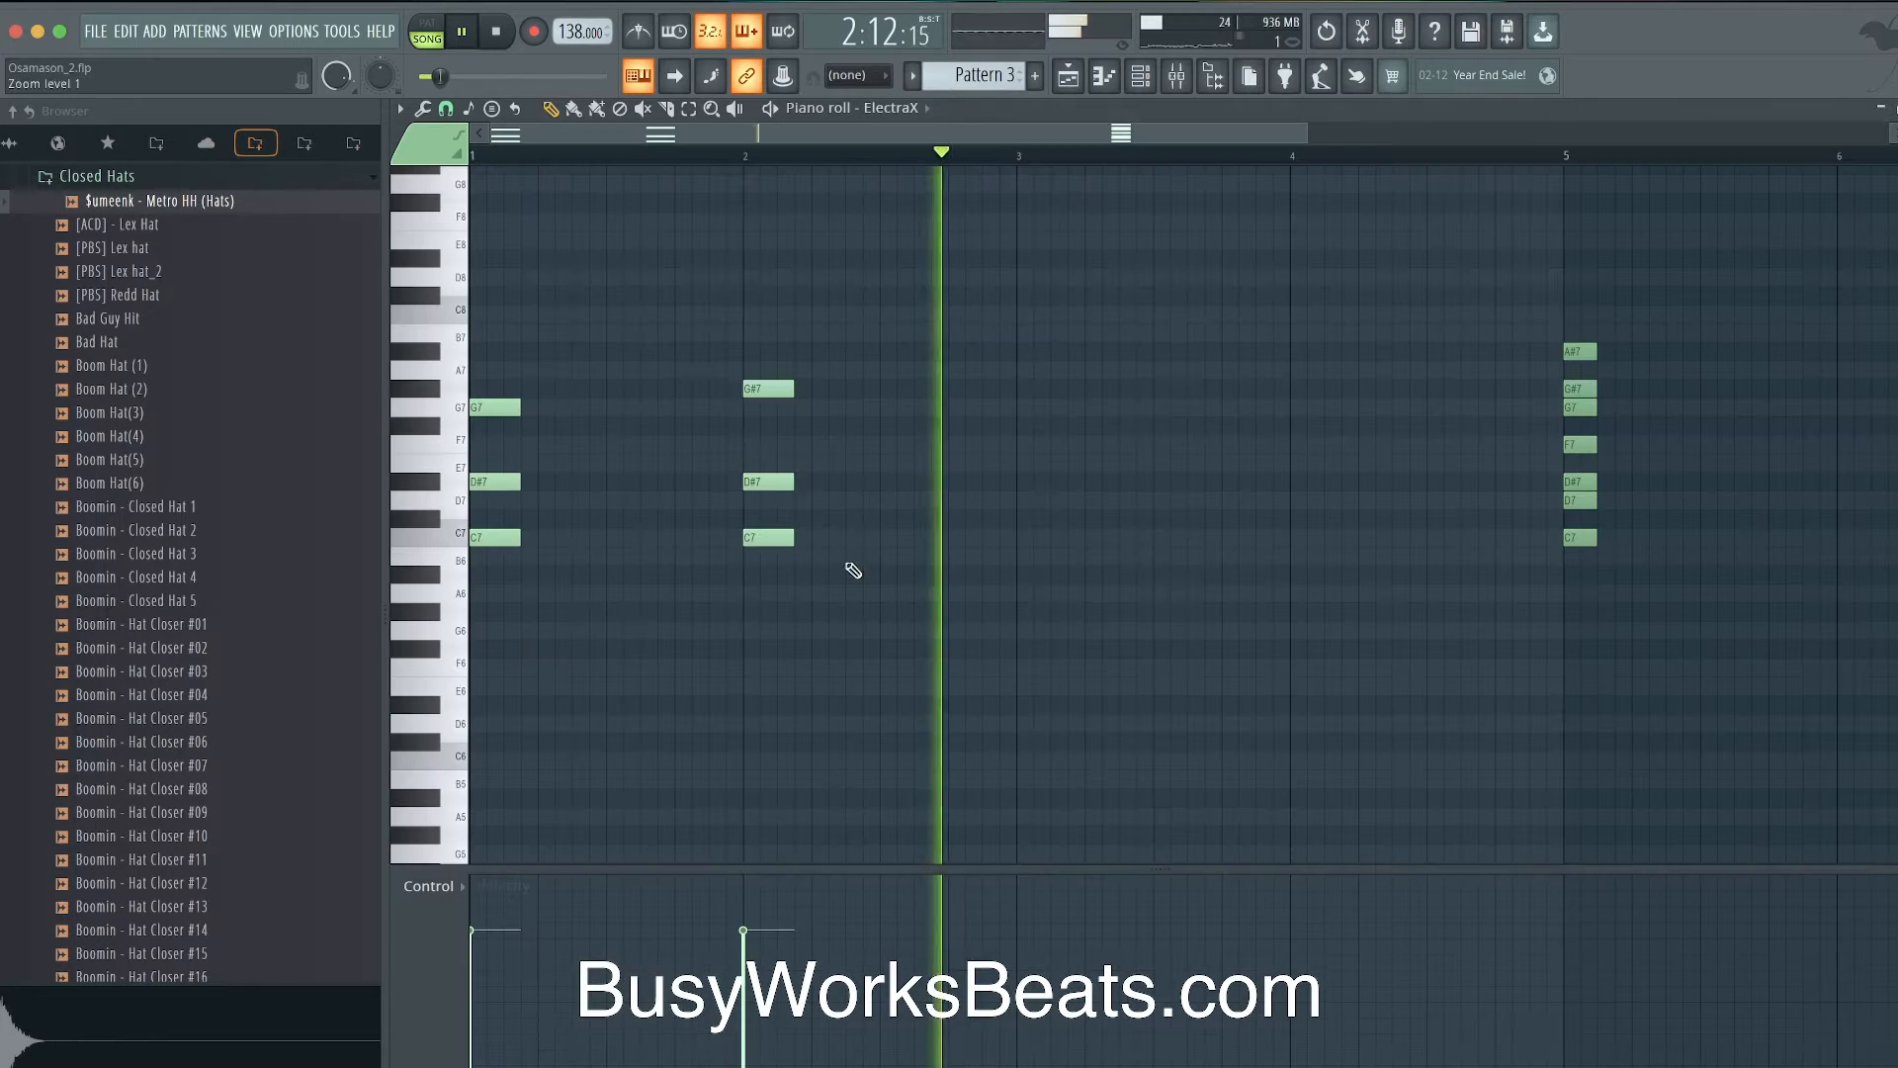
pyautogui.press('space')
pyautogui.moveTo(842, 586); pyautogui.dragTo(471, 287)
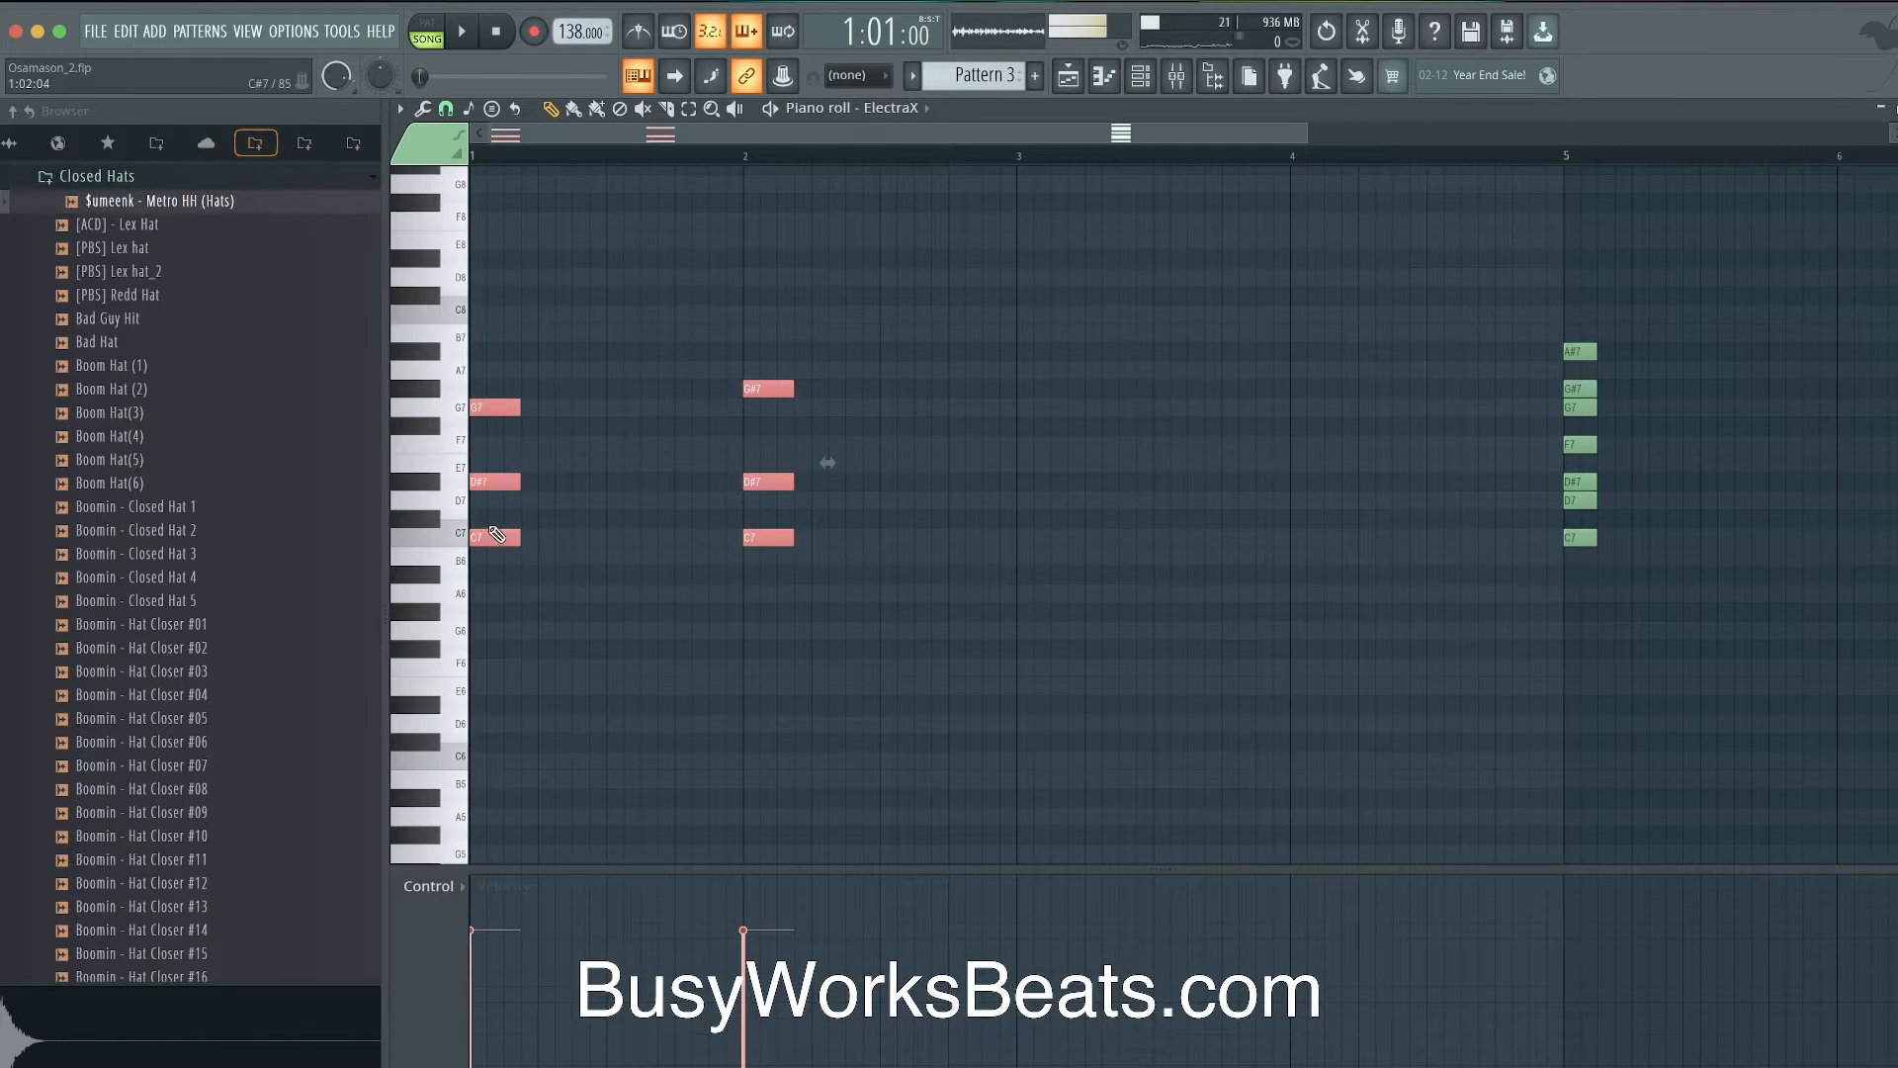
pyautogui.moveTo(496, 534); pyautogui.dragTo(1028, 536)
pyautogui.click(987, 582)
pyautogui.press('space')
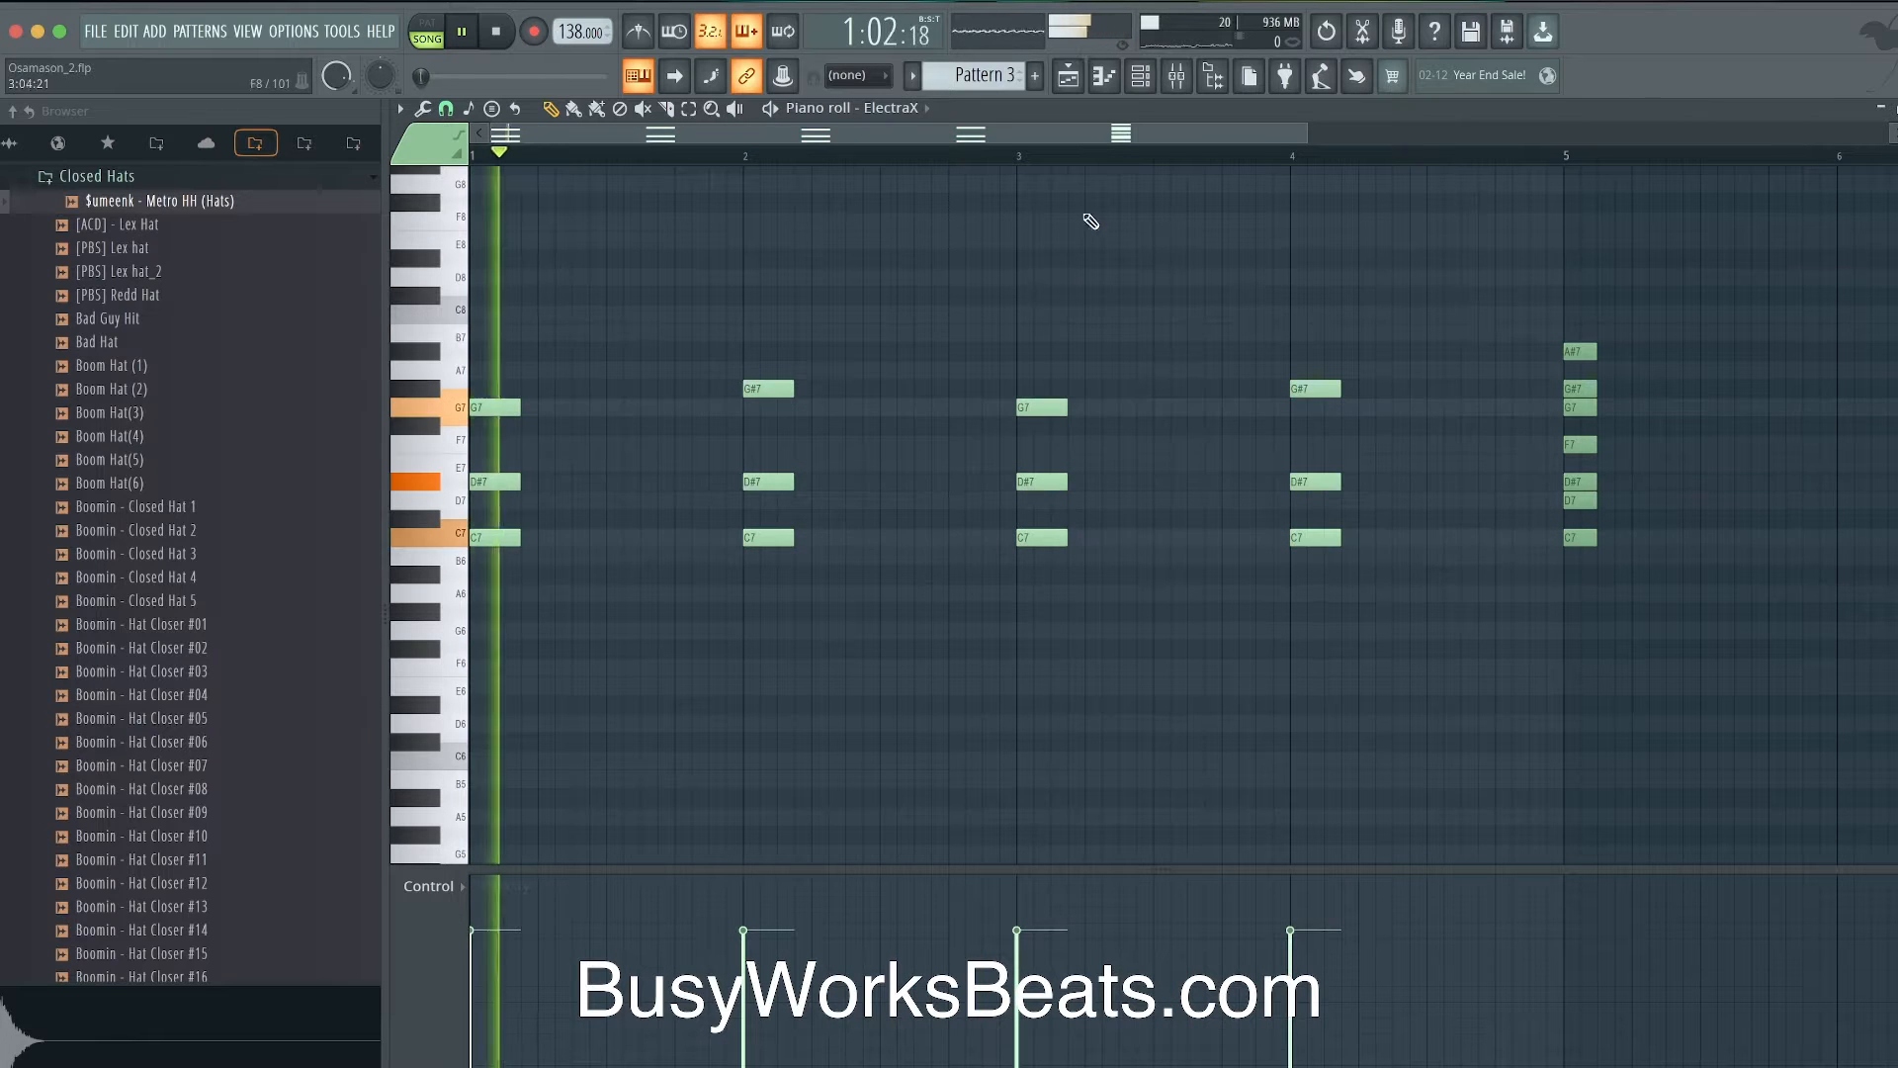
# - Check the mixer during playback, stop the arrangement and open the Nexus instrument from the channel rack
pyautogui.click(1176, 75)
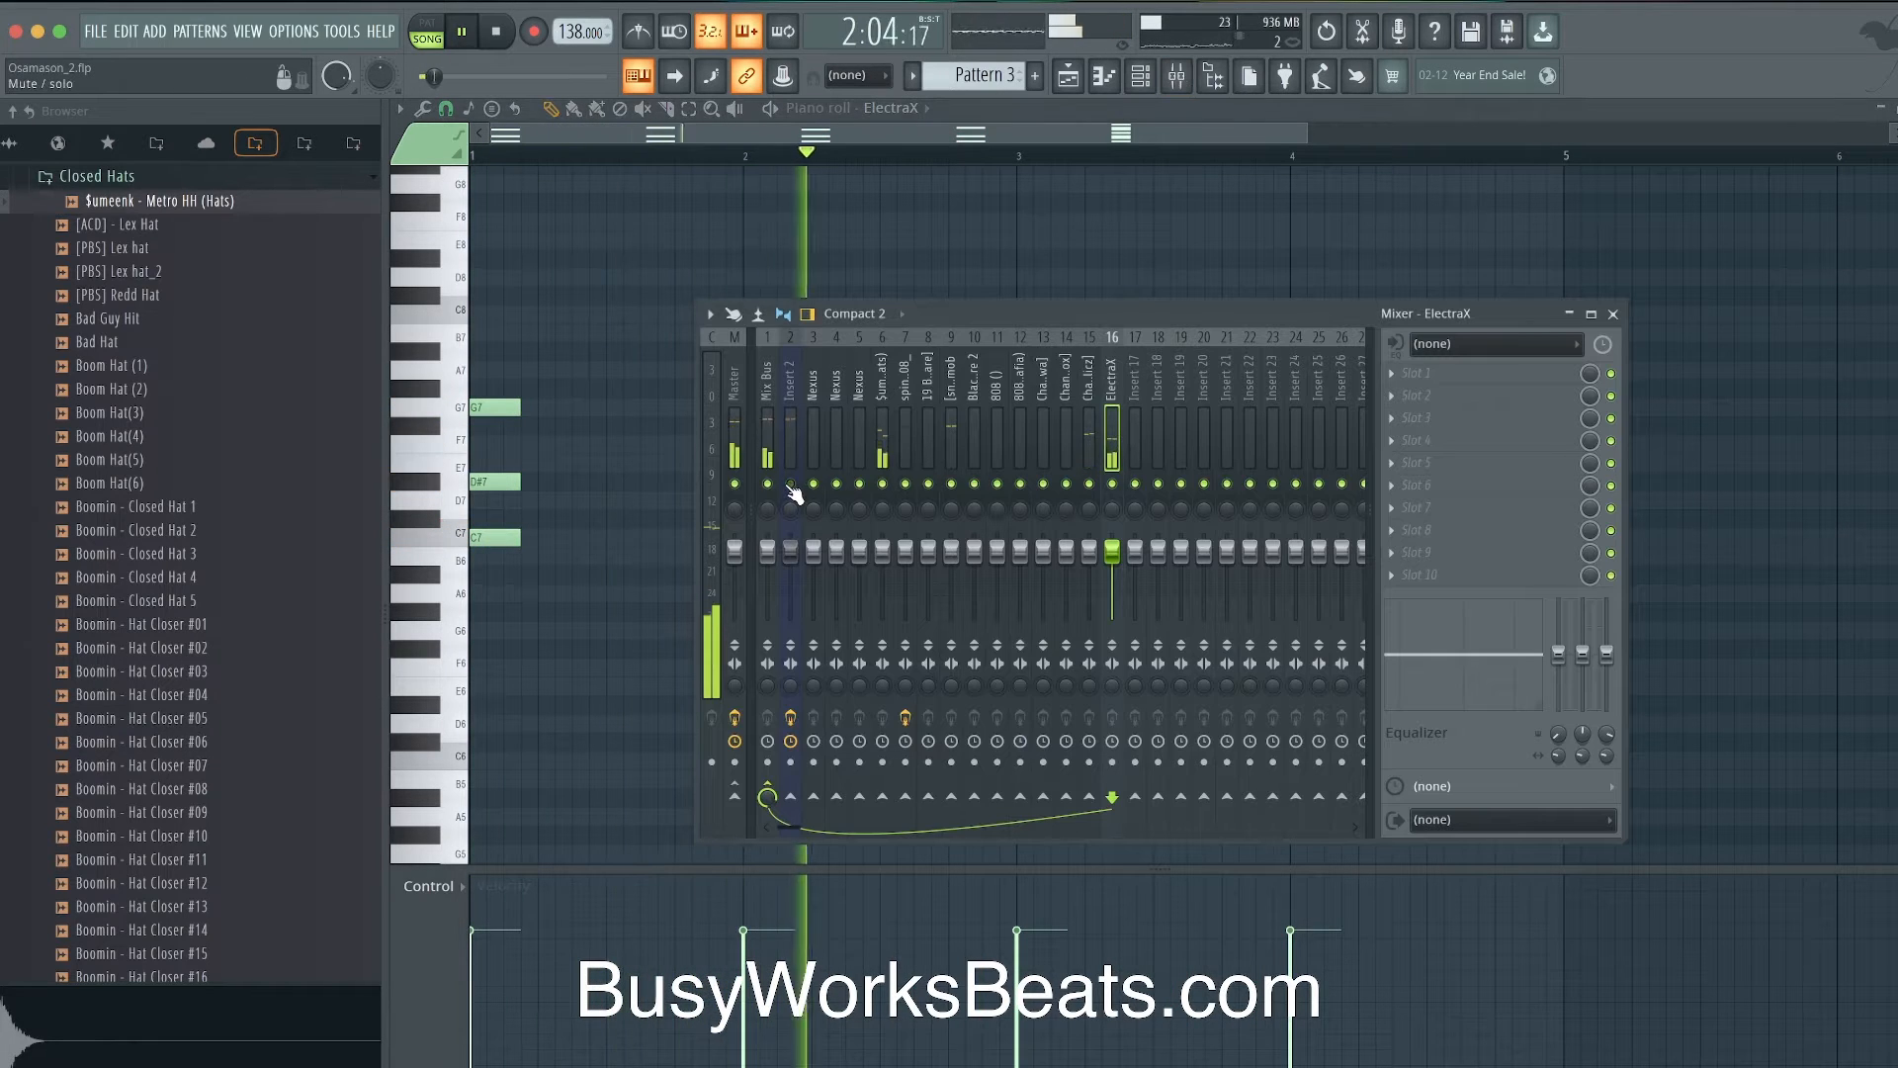
pyautogui.press('F9')
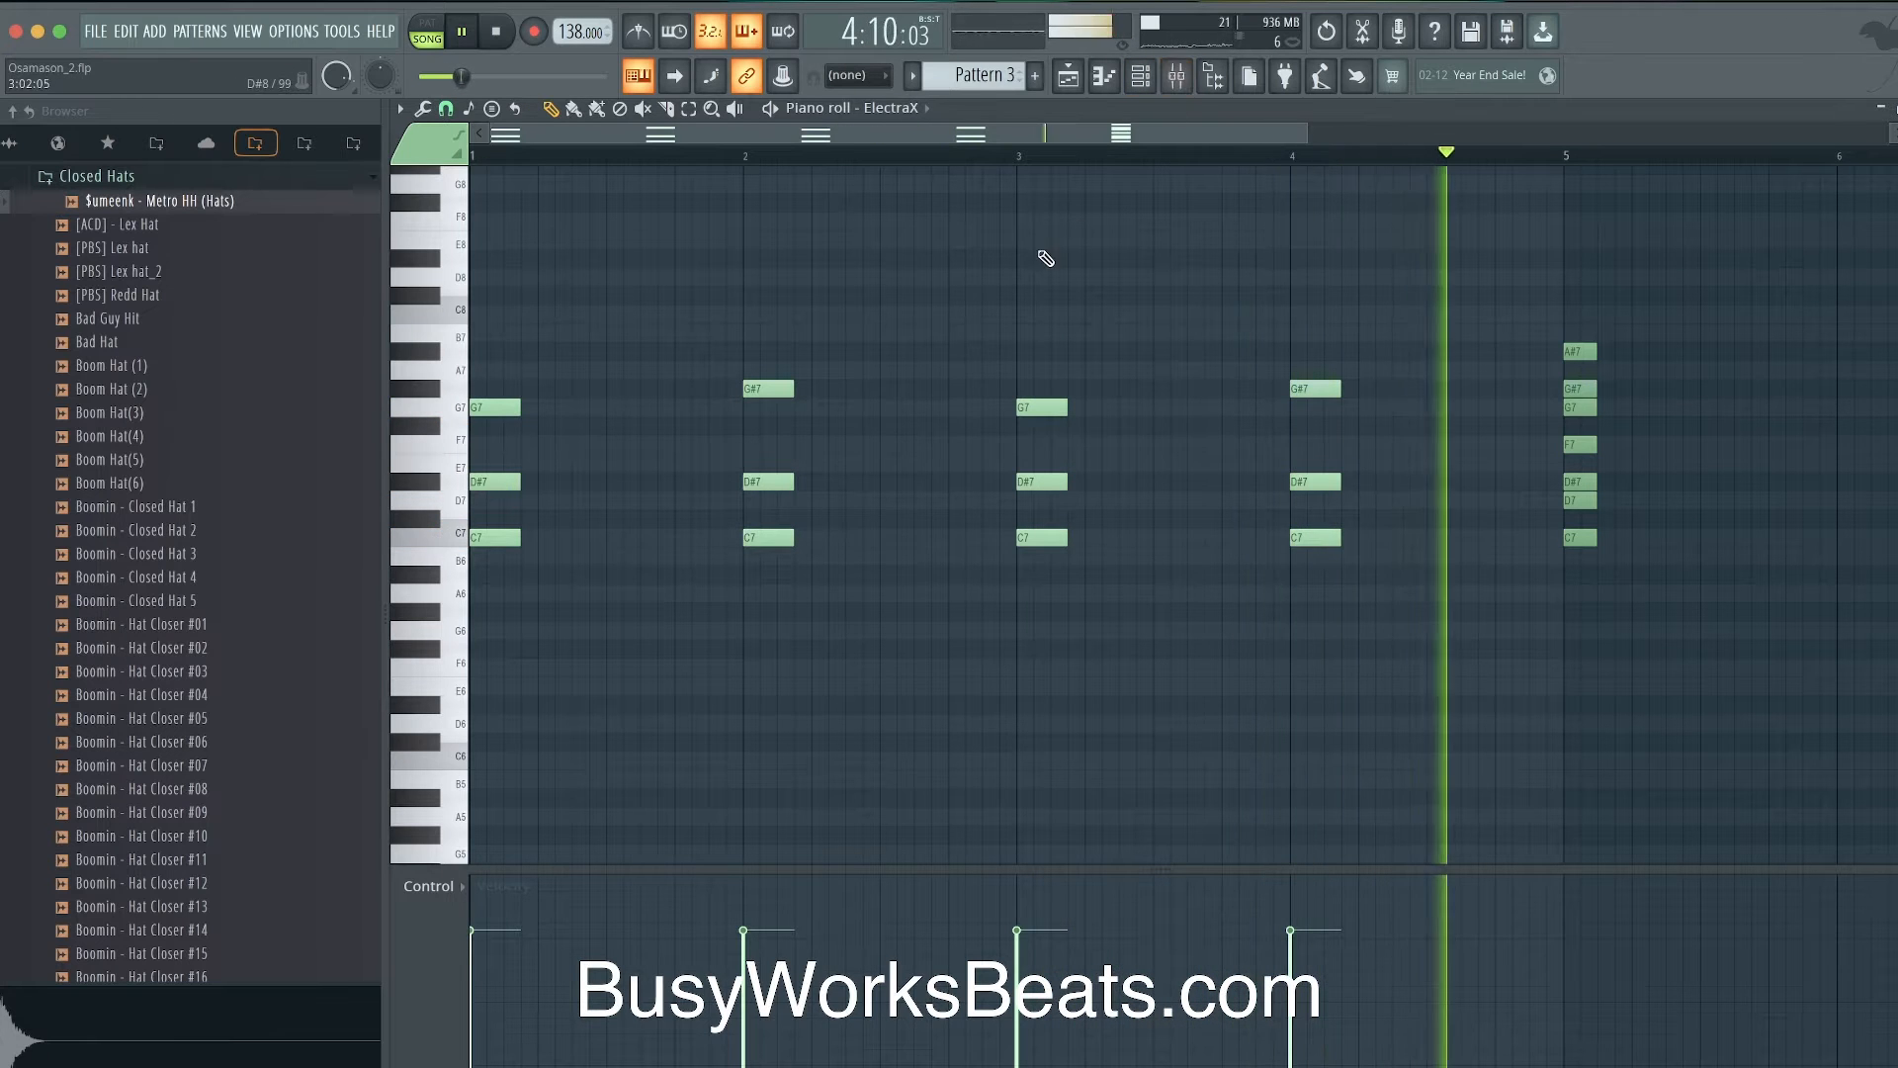
pyautogui.press('F6')
pyautogui.press('space')
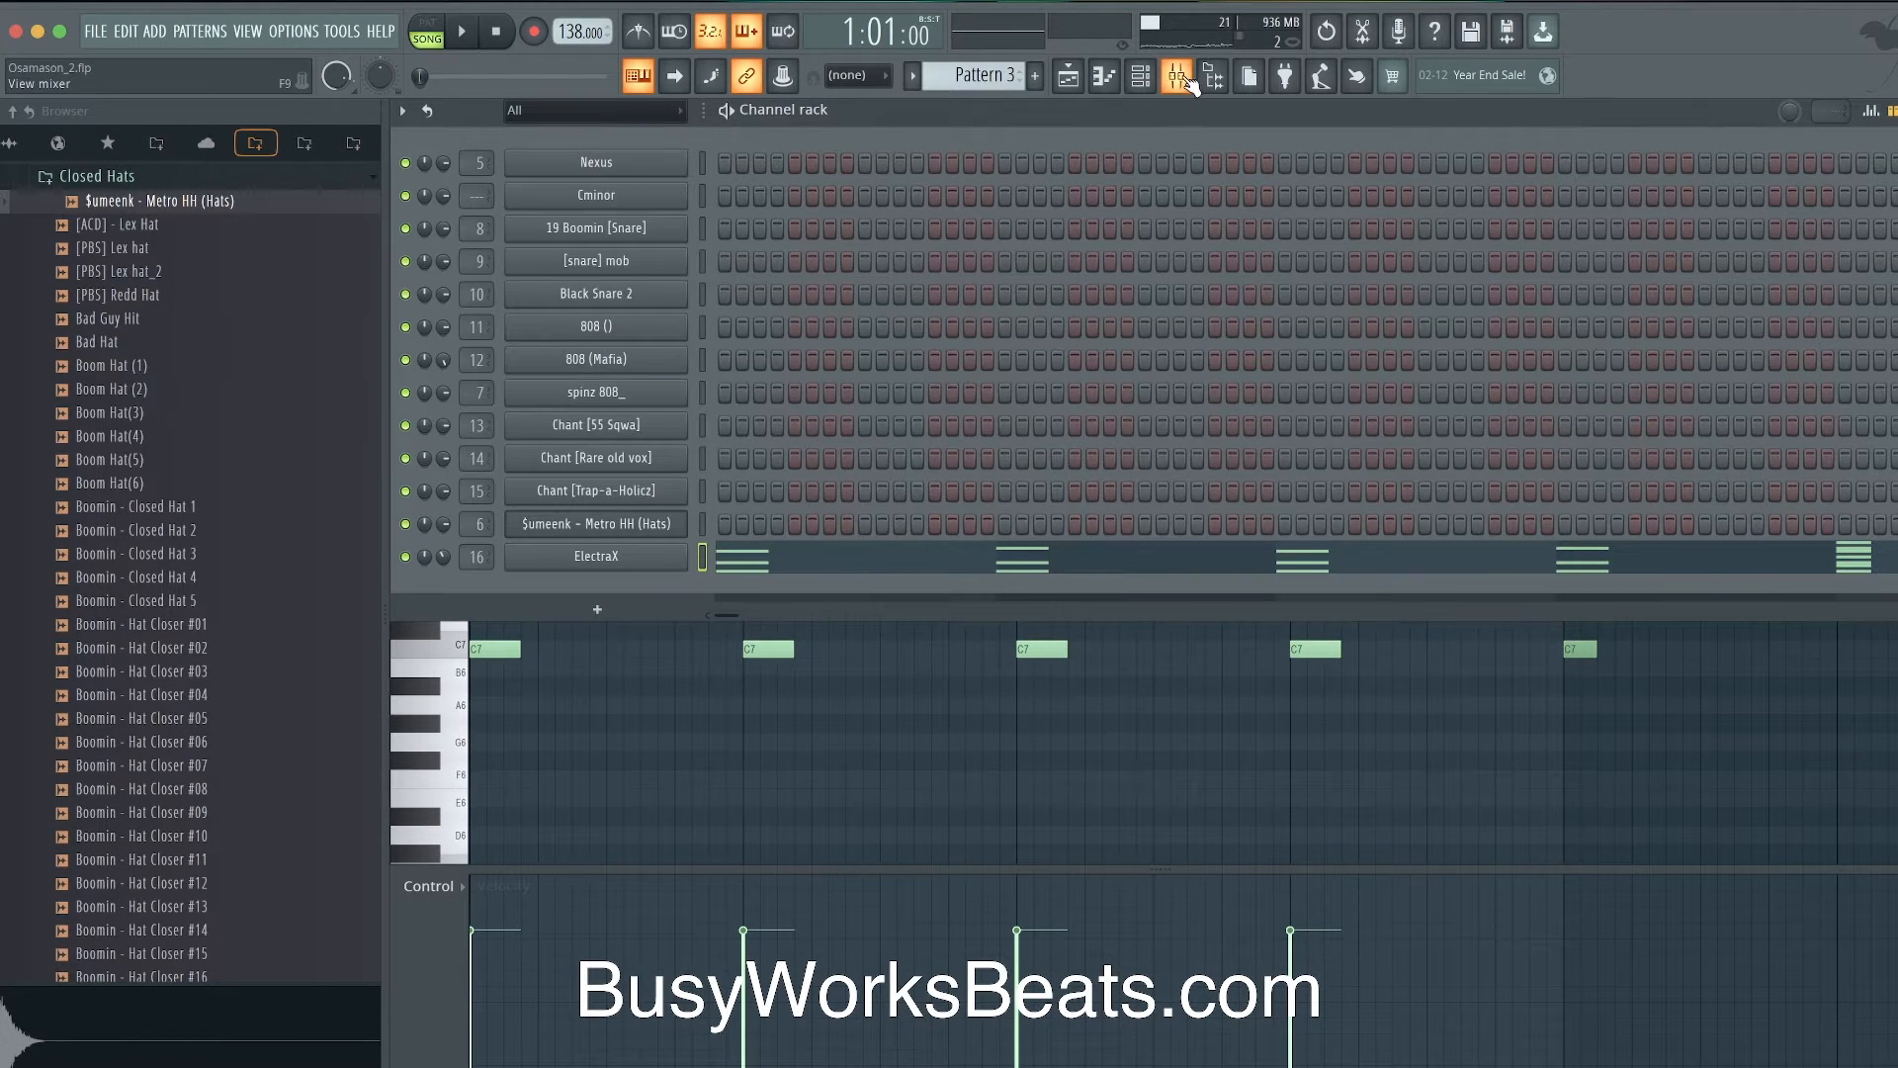
pyautogui.click(1177, 76)
pyautogui.click(946, 115)
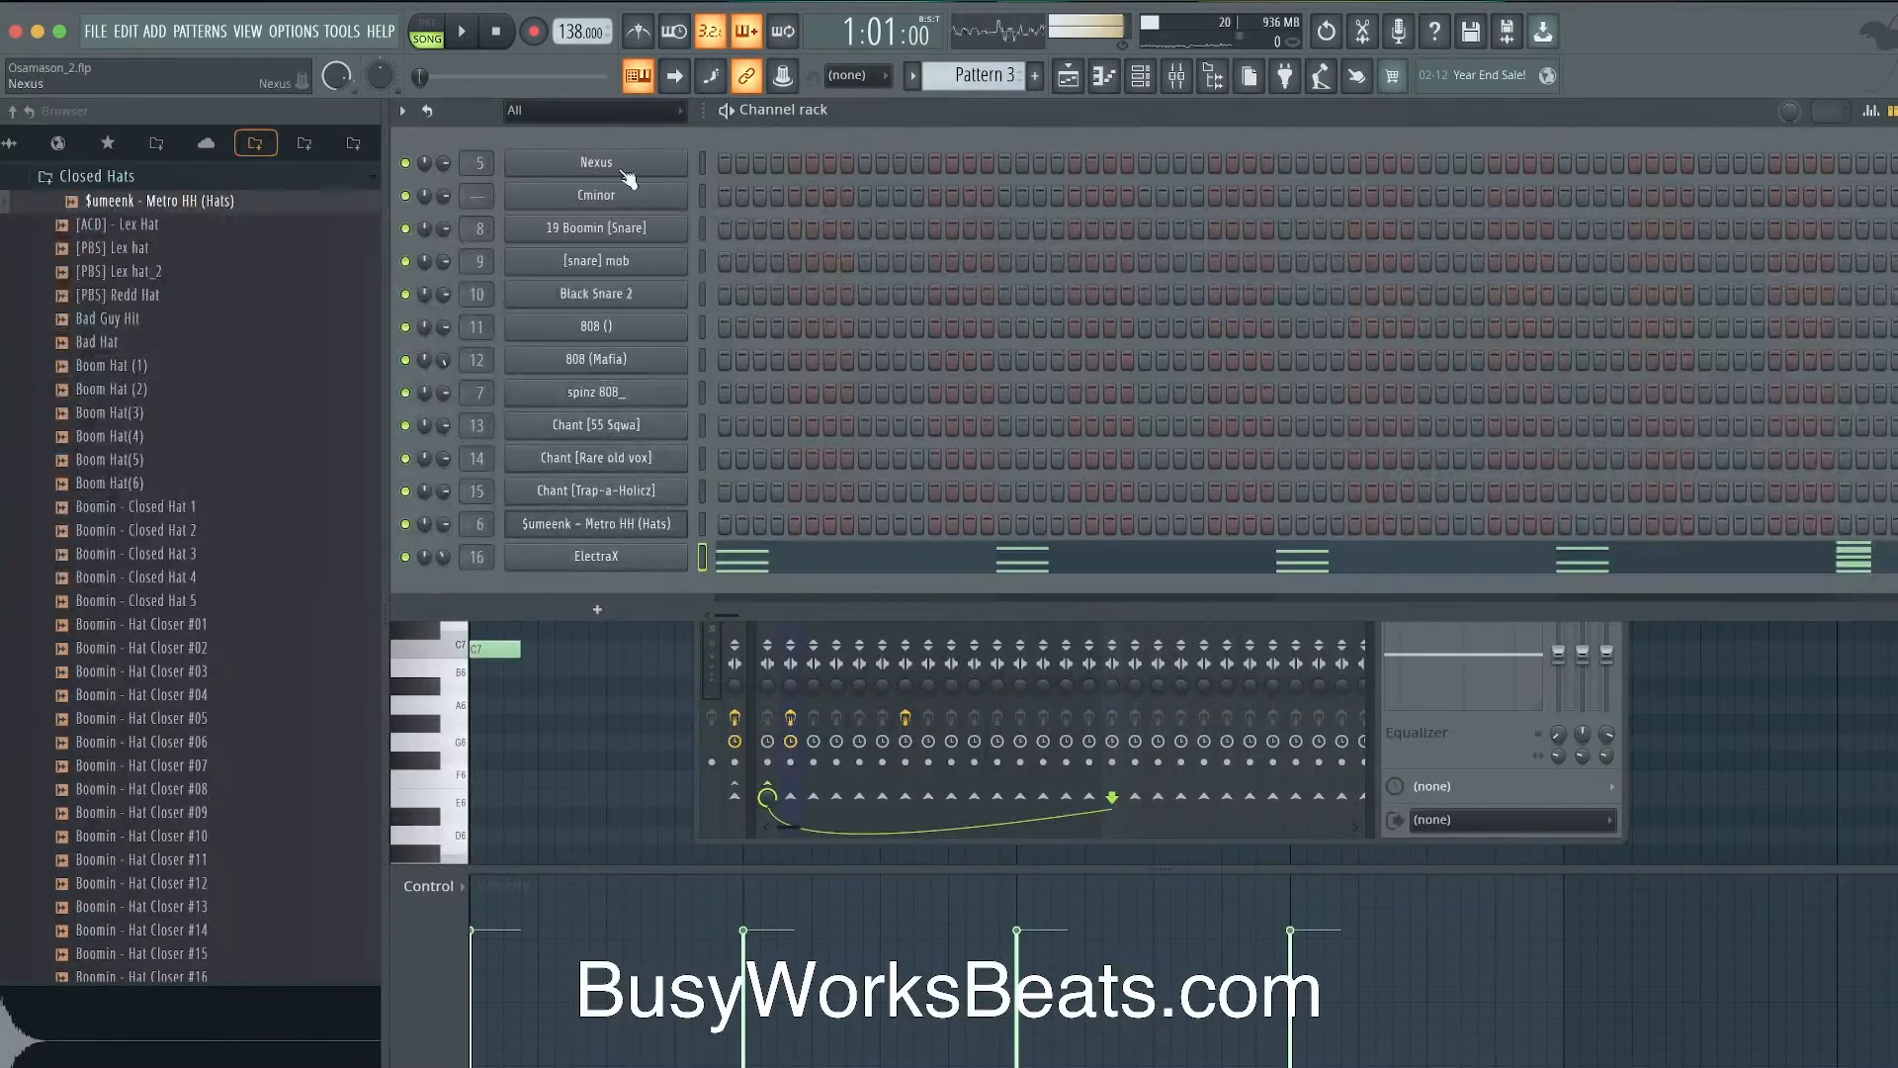
pyautogui.click(699, 164)
pyautogui.click(658, 166)
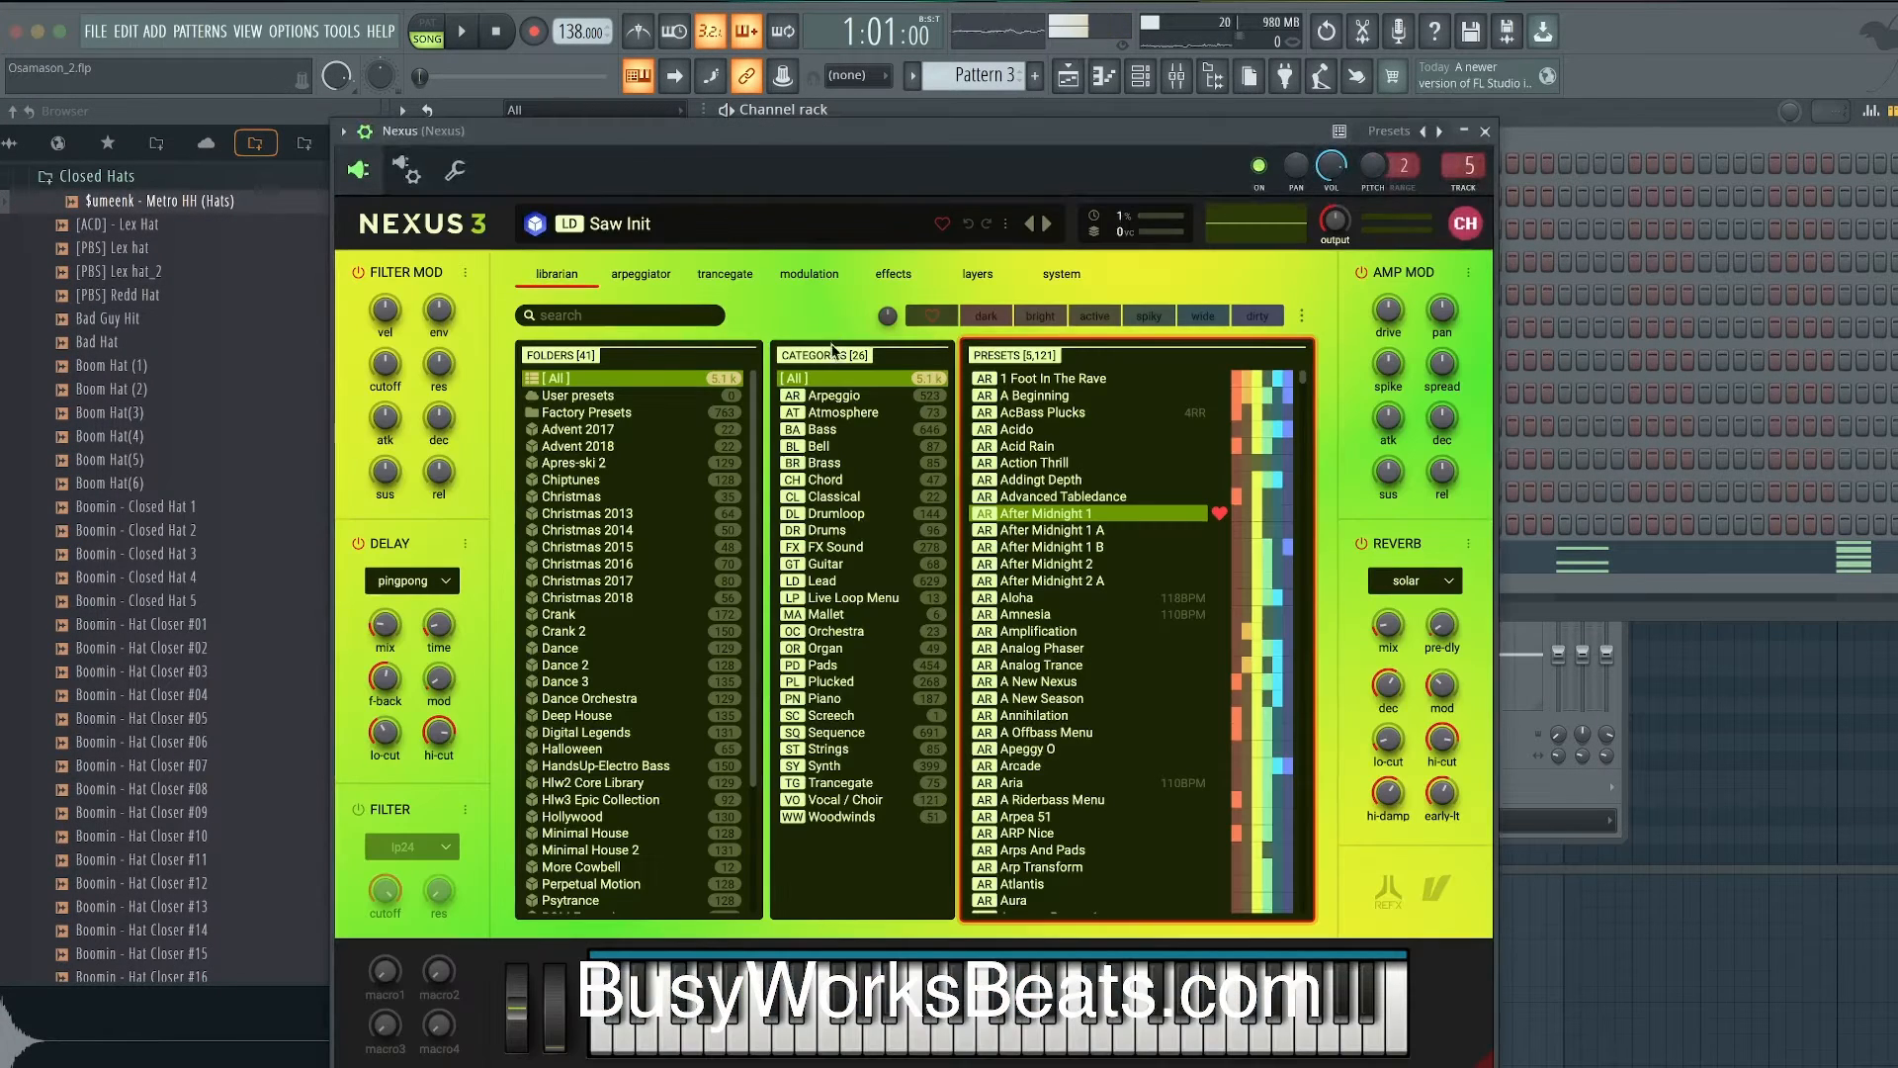
# - Browse the Synth category presets in Nexus, load Analog Bubblegum and close the plugin window
pyautogui.click(826, 765)
pyautogui.click(1037, 479)
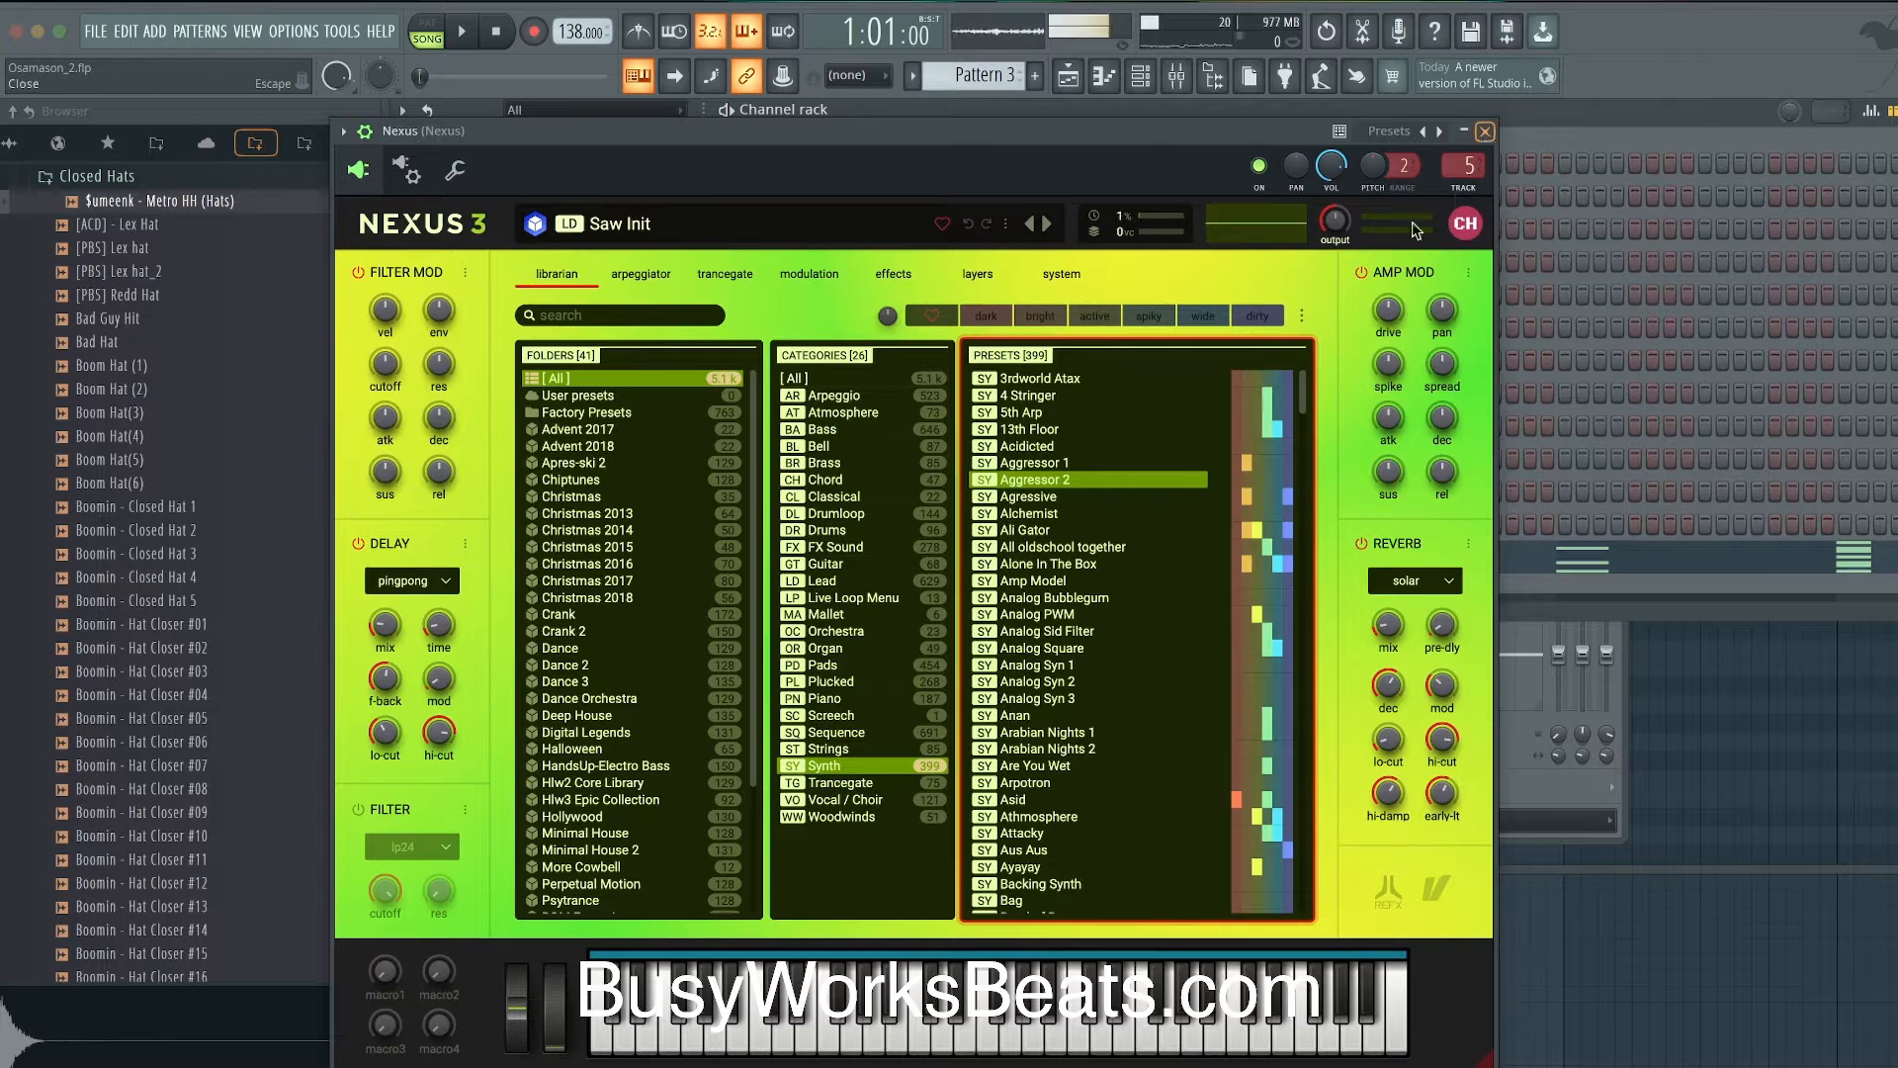
pyautogui.click(1107, 547)
pyautogui.click(1108, 597)
pyautogui.click(1108, 630)
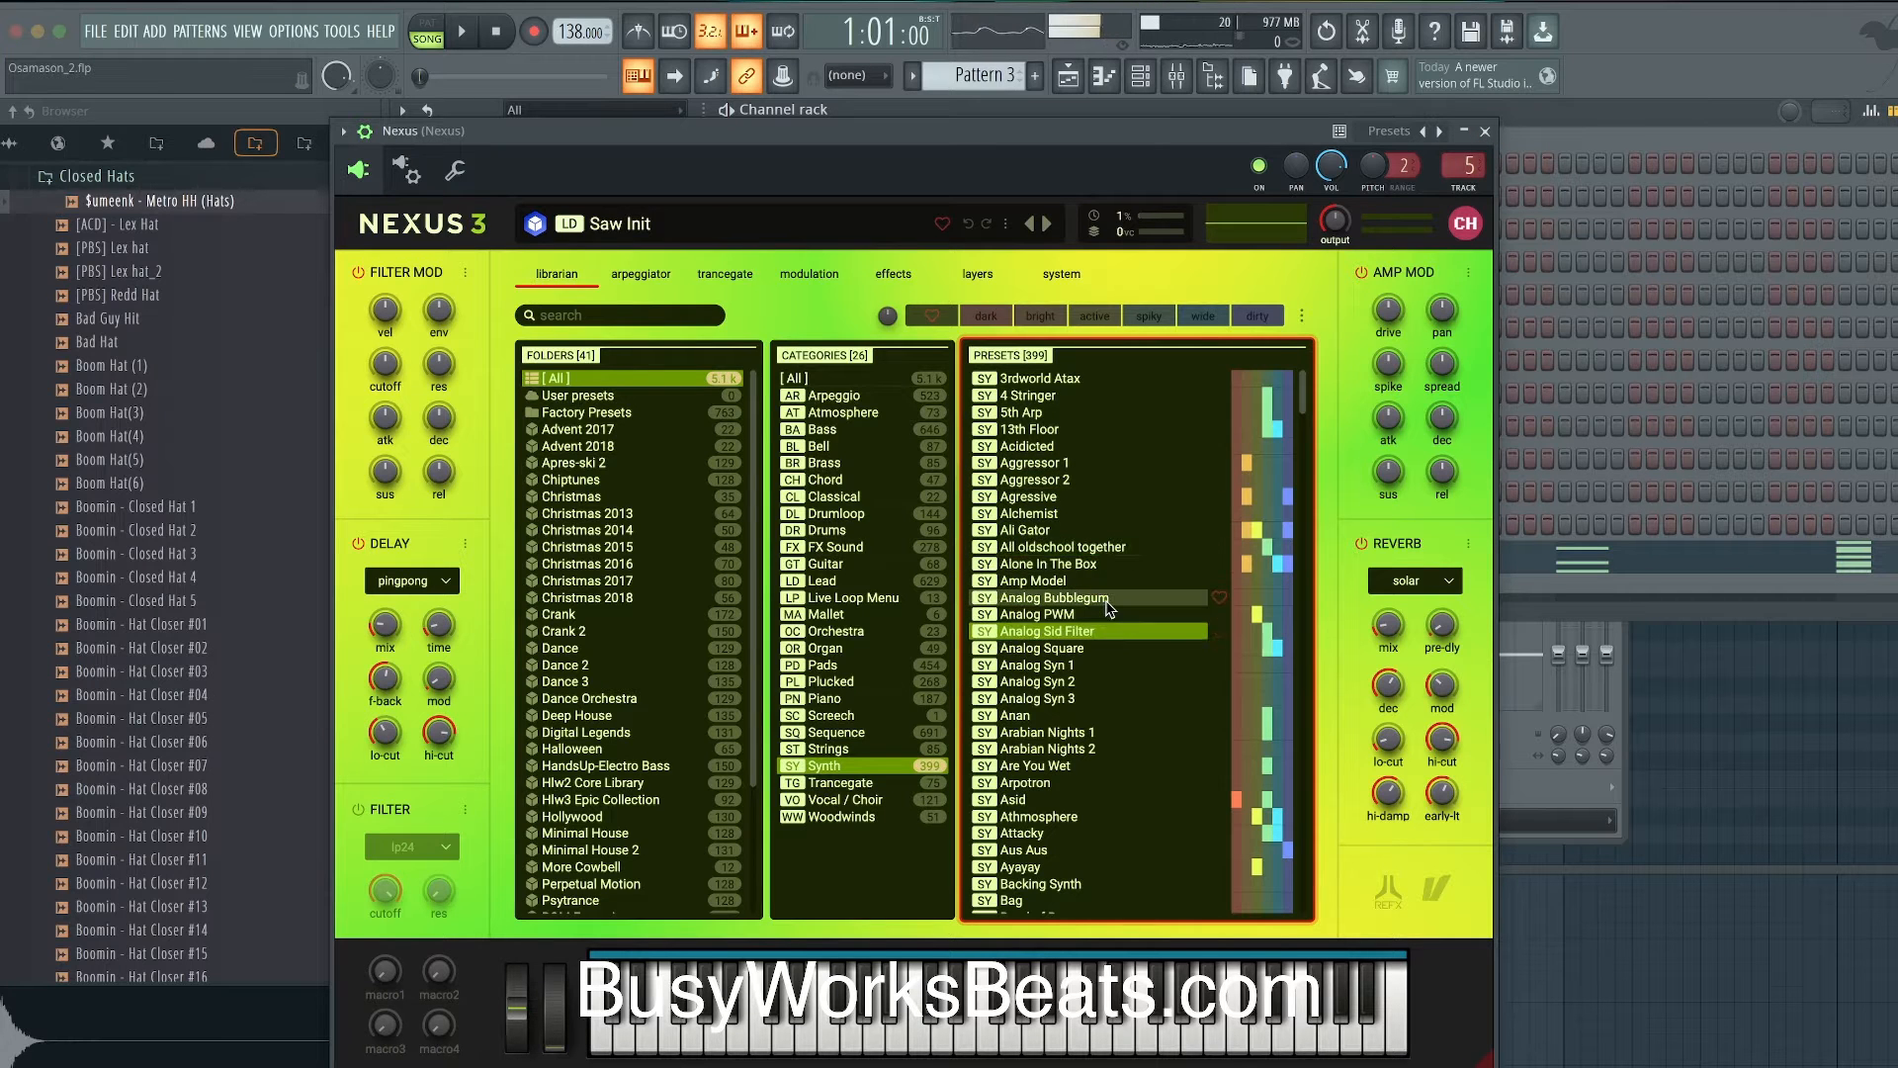
pyautogui.click(1107, 597)
pyautogui.click(1463, 132)
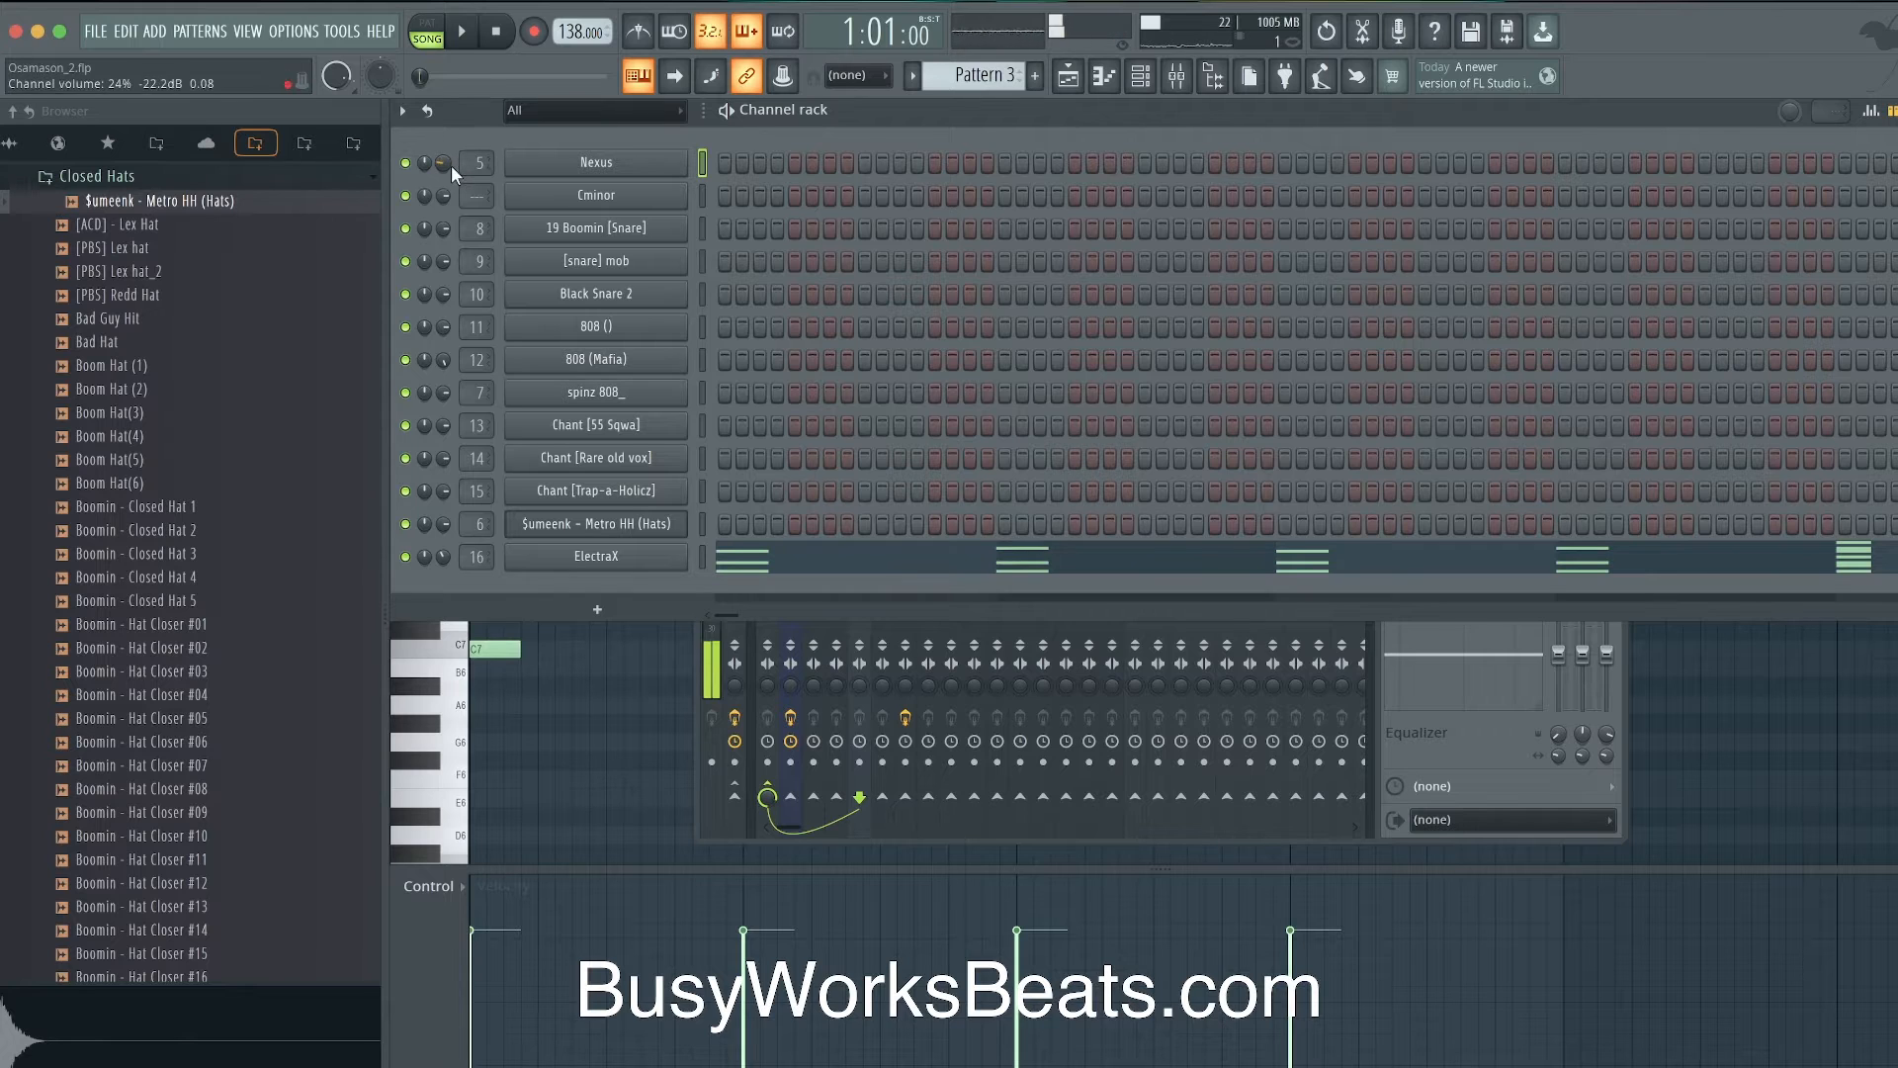
# - Open the piano roll for Nexus, place a four-step C8 note at the start of bar 1 and audition it
pyautogui.press('space')
pyautogui.rightClick(596, 162)
pyautogui.click(766, 160)
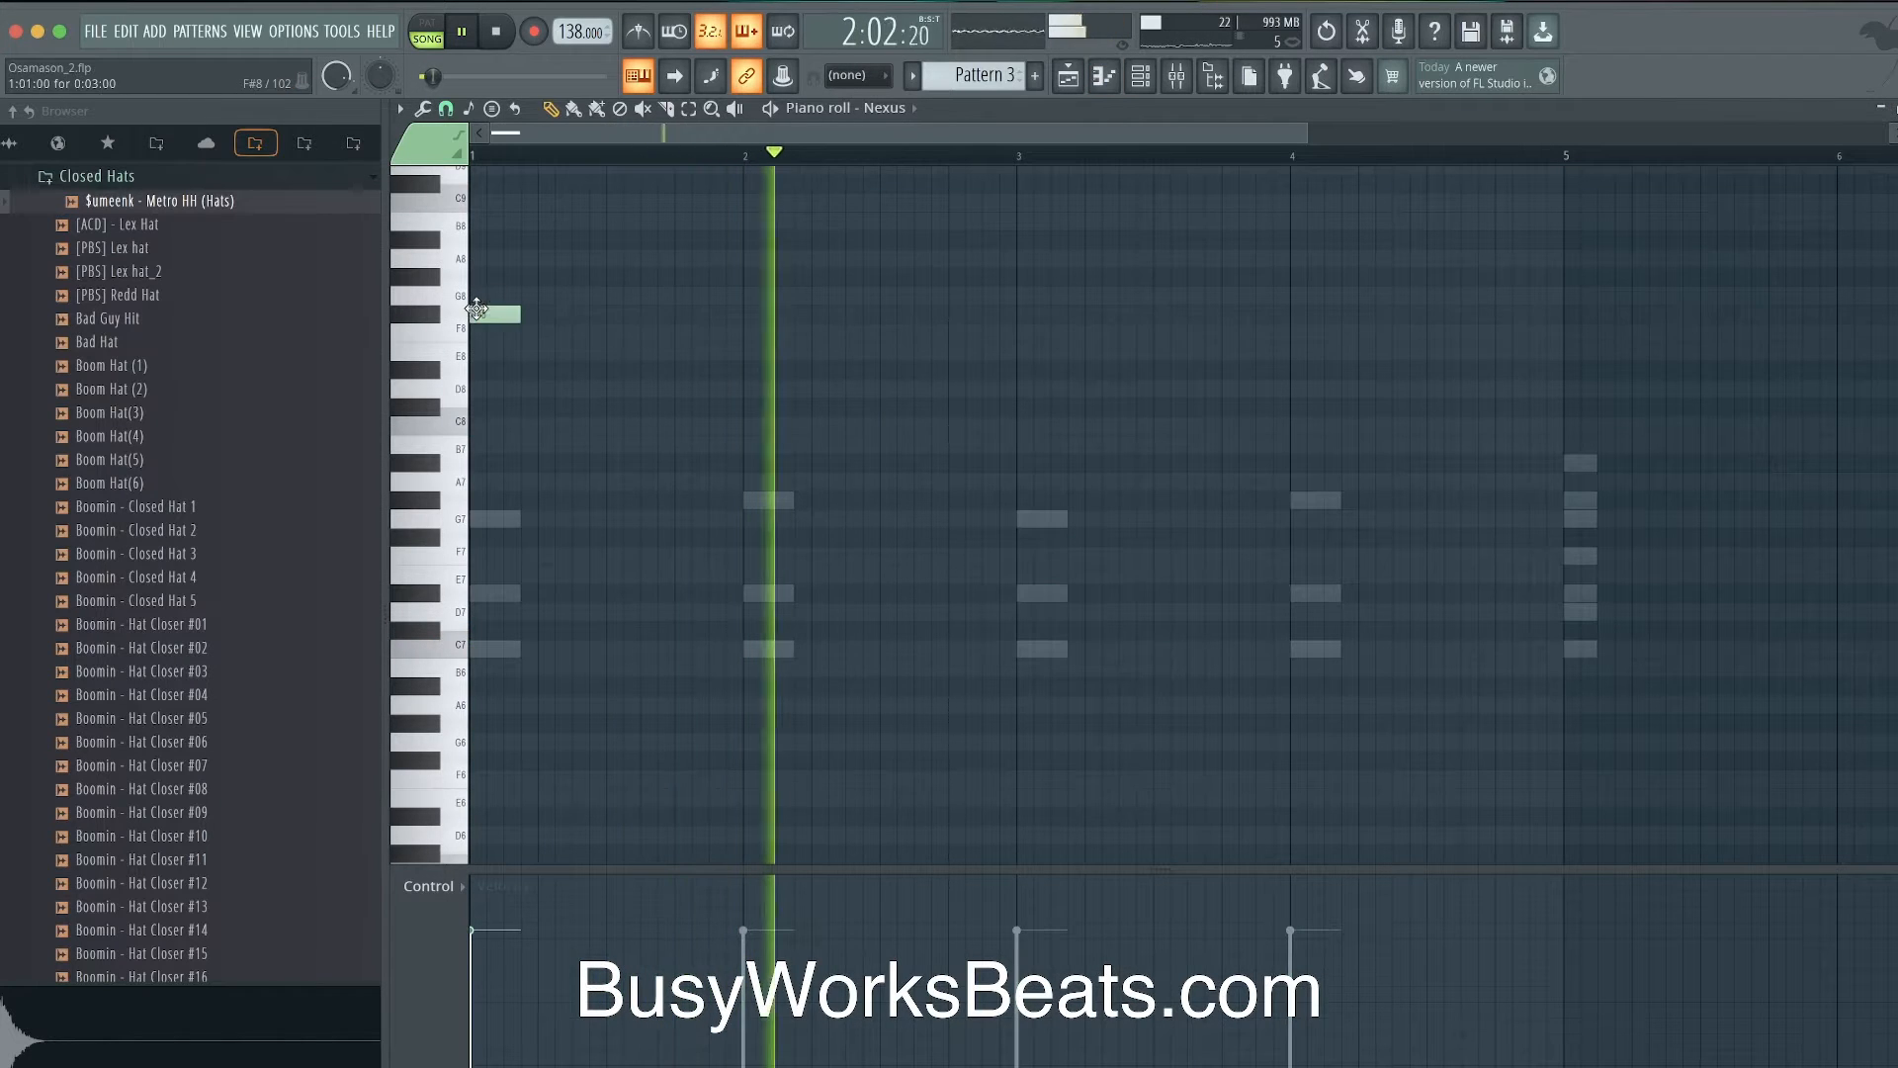
pyautogui.press('space')
pyautogui.moveTo(476, 309); pyautogui.dragTo(538, 427)
pyautogui.press('space')
pyautogui.press('space')
# - Fill the rest of bar 1 with consecutive four-step G7, G#7 and F7 notes and audition the phrase
pyautogui.click(537, 521)
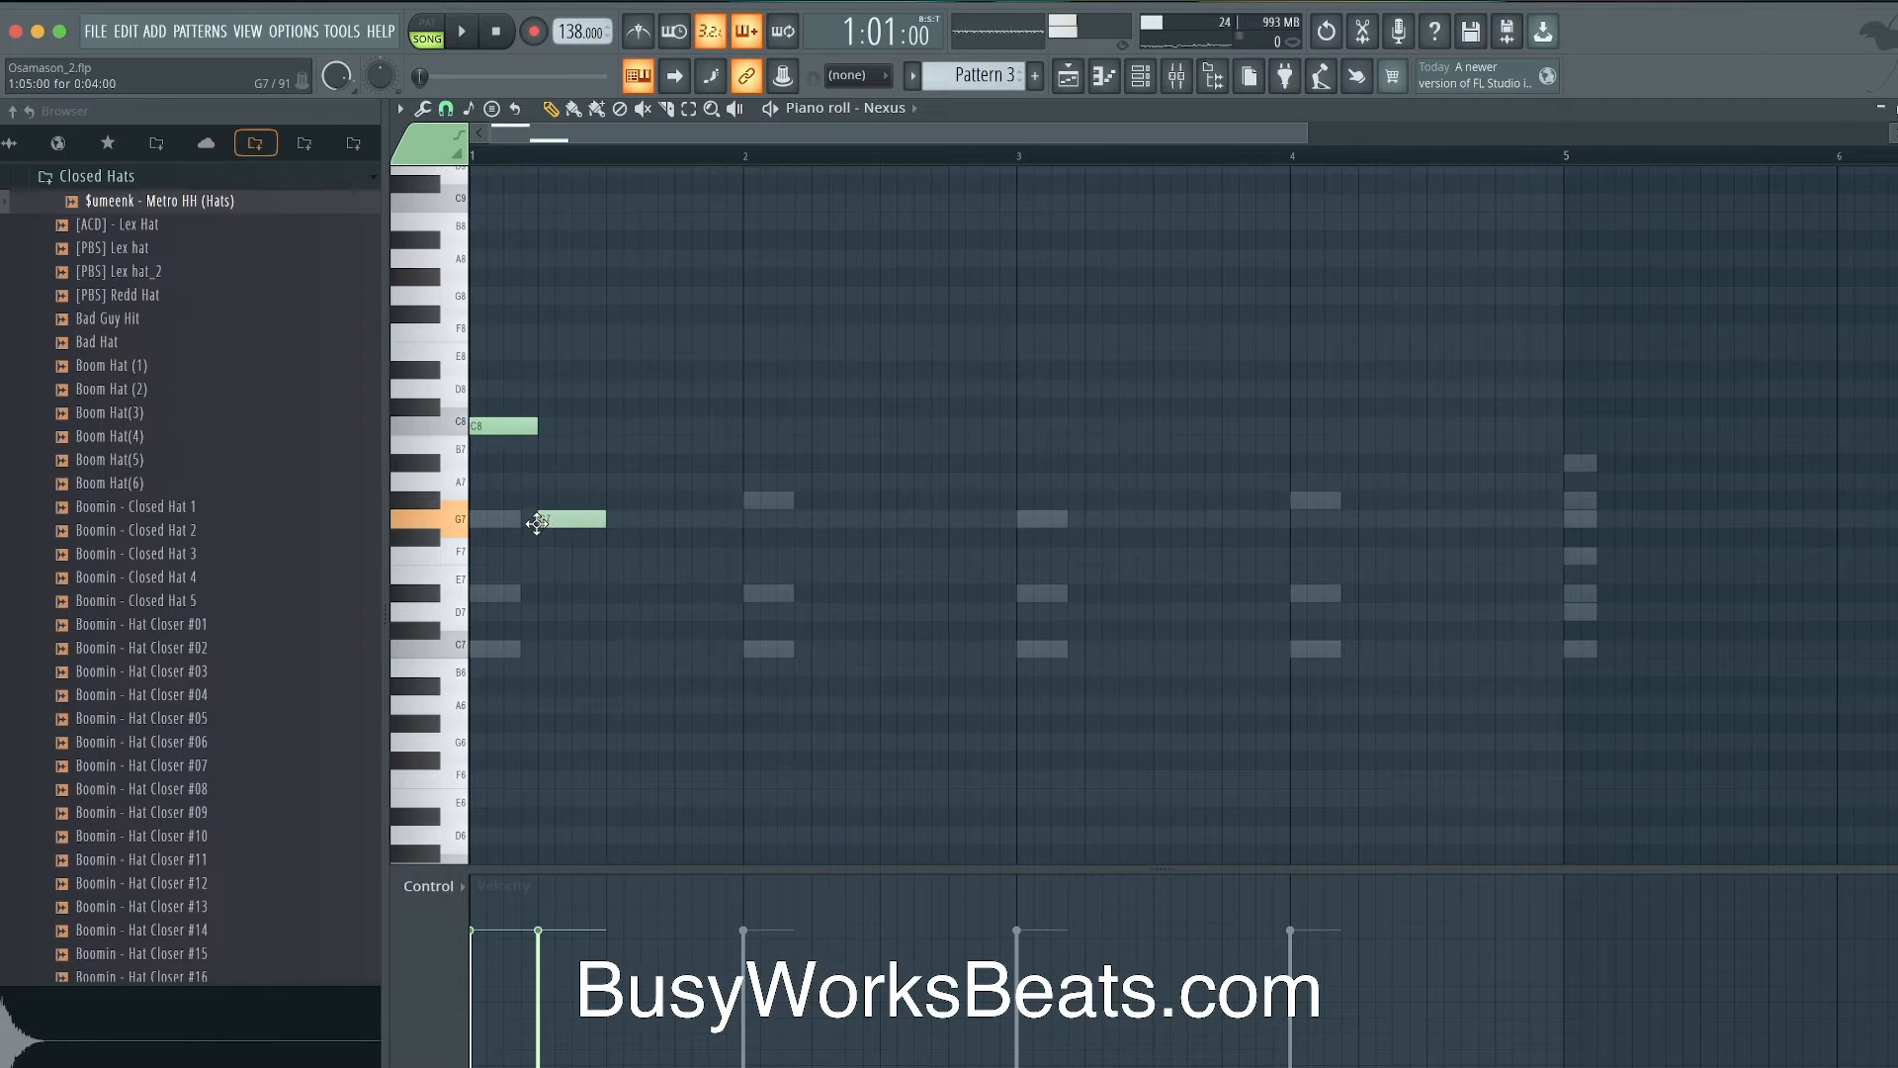
pyautogui.click(604, 501)
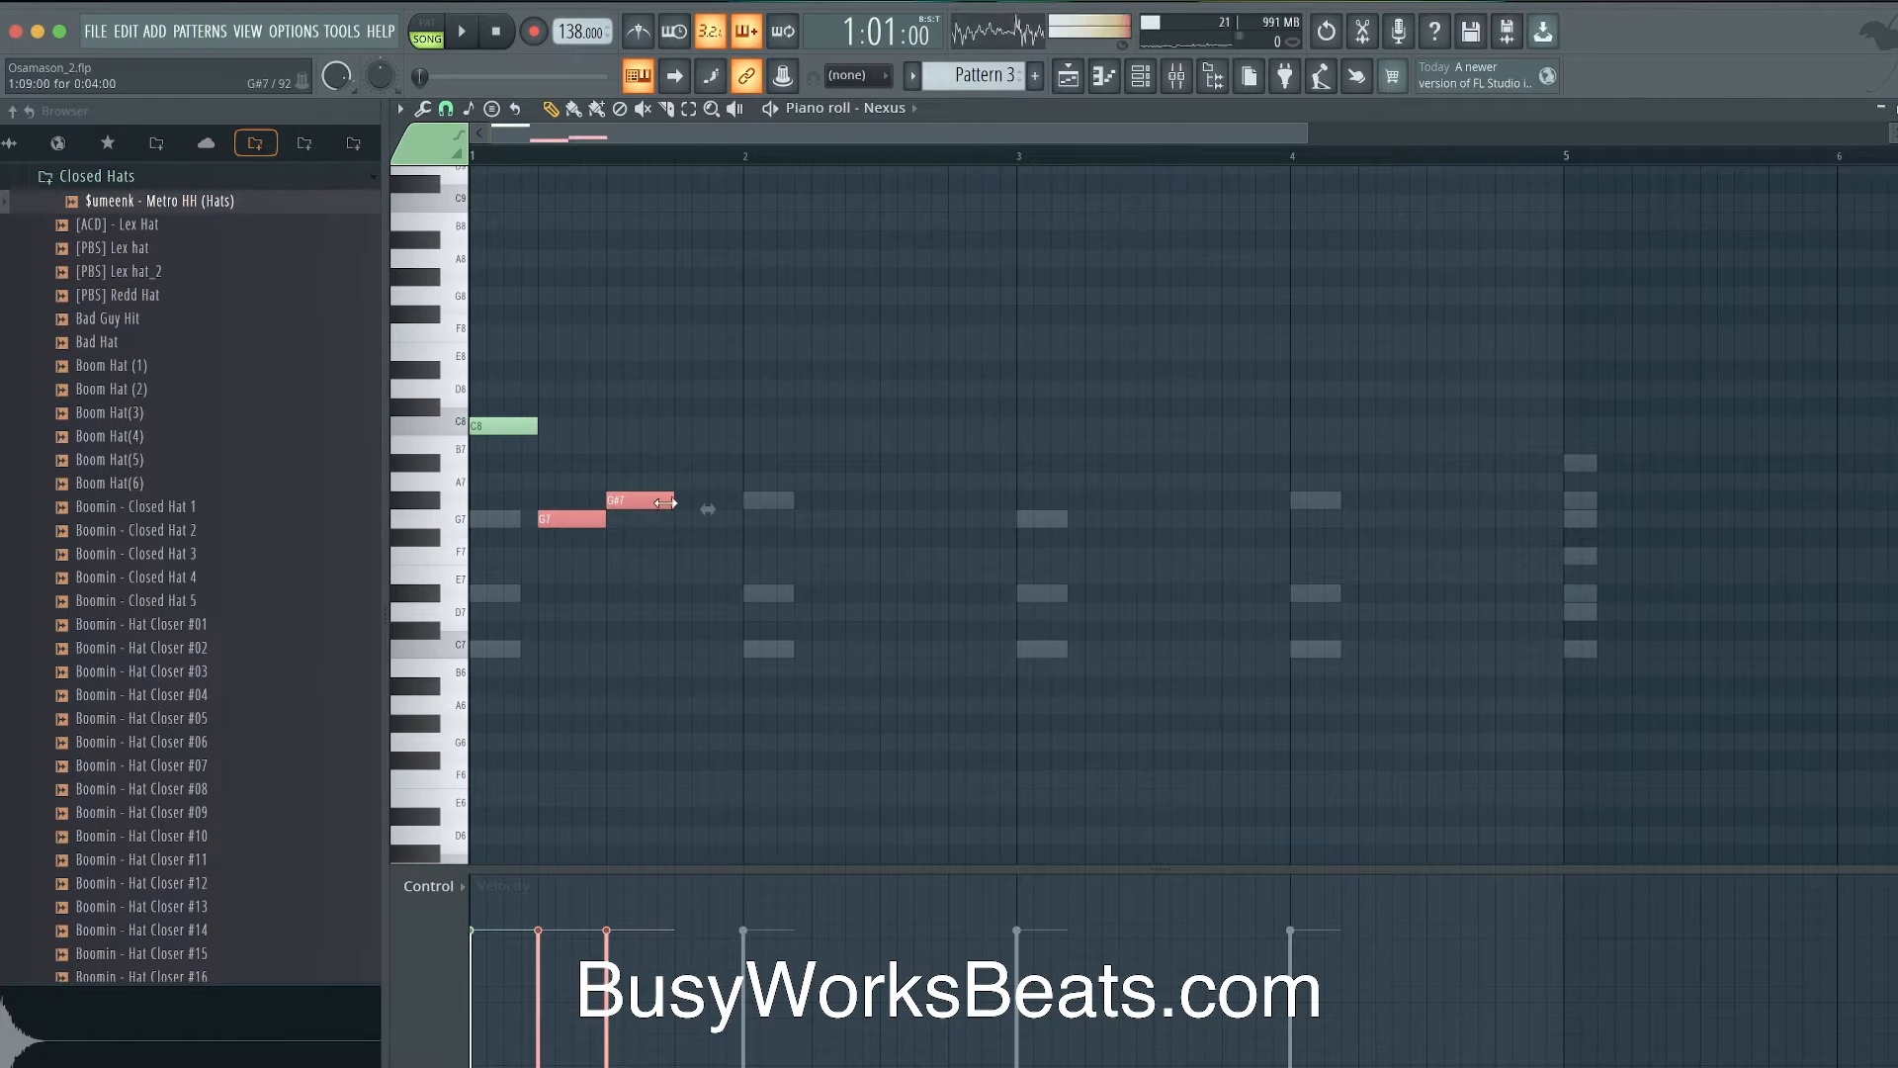
pyautogui.moveTo(678, 587); pyautogui.dragTo(674, 549)
pyautogui.press('space')
pyautogui.moveTo(469, 322); pyautogui.dragTo(771, 619)
pyautogui.press('space')
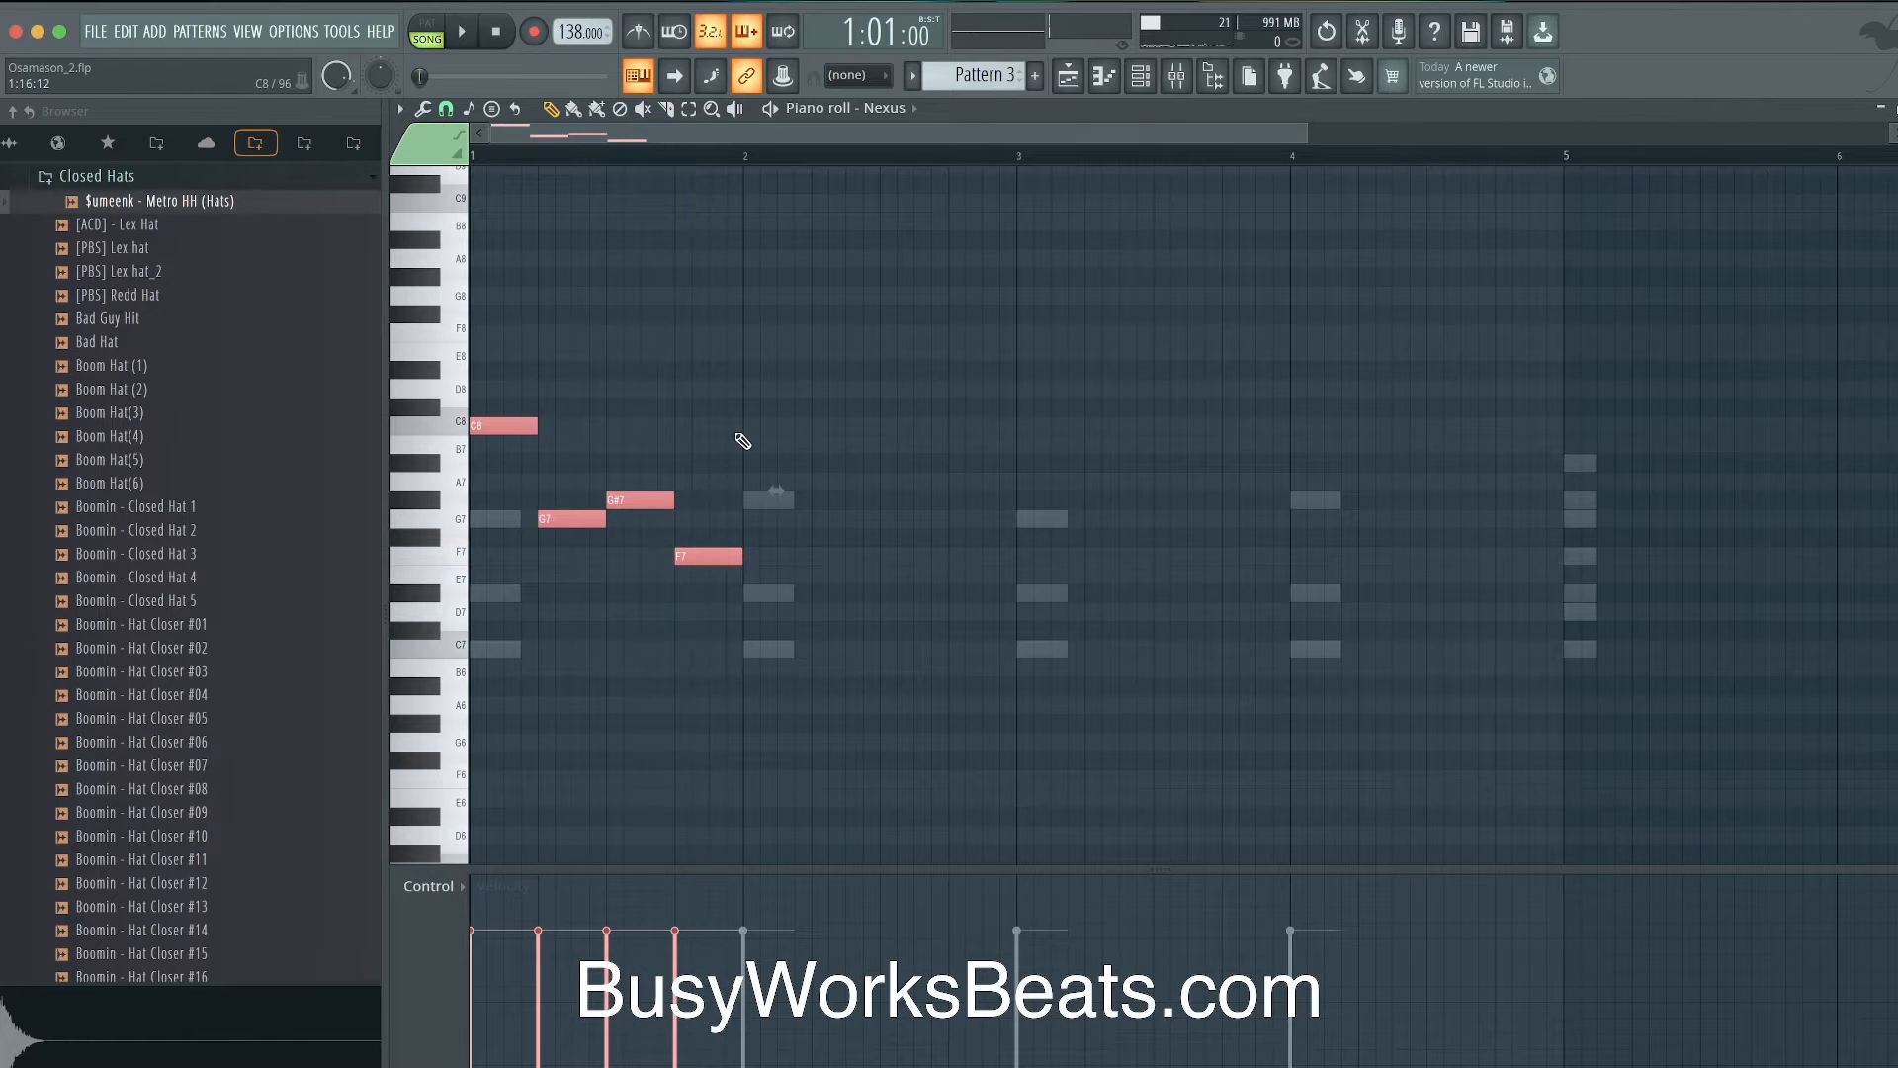
pyautogui.press('space')
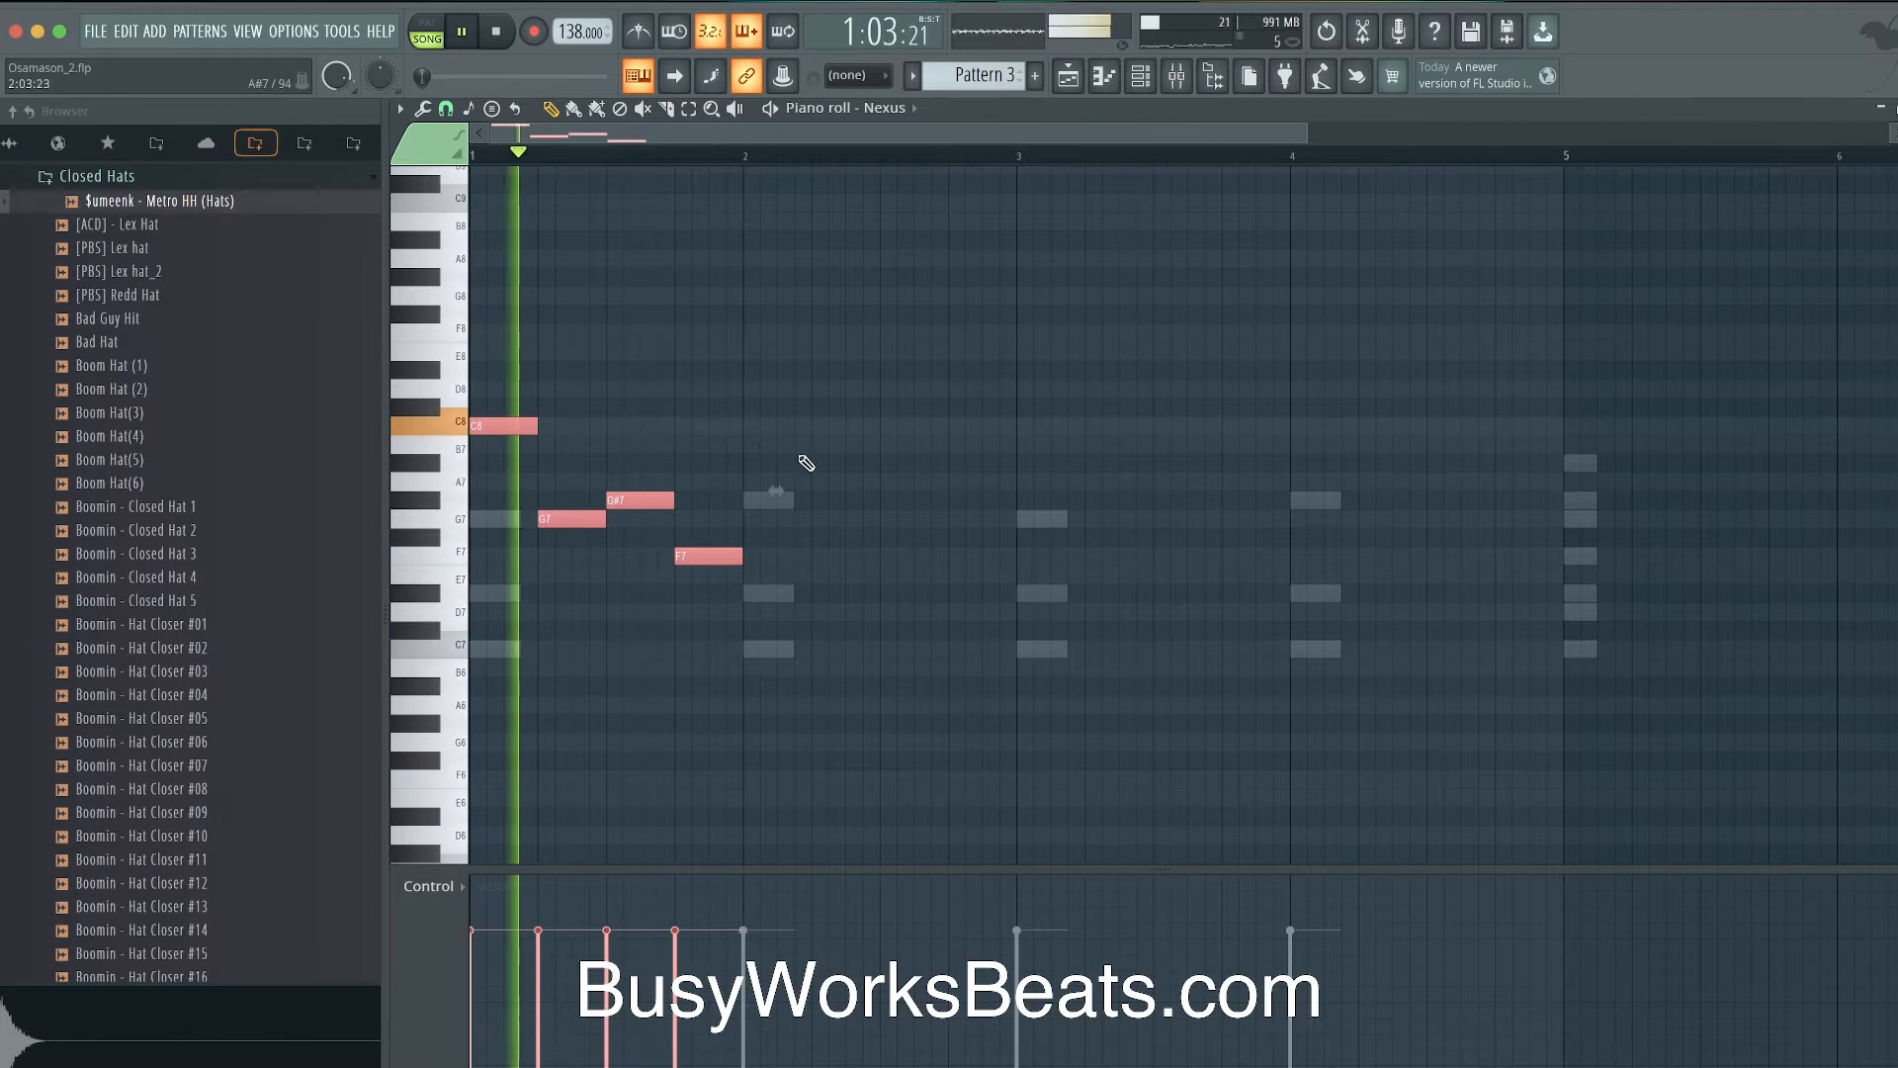
# - Add consecutive four-step G7, D7, D#7 and C7 notes across bar 2 and play the melody
pyautogui.click(748, 501)
pyautogui.moveTo(748, 506); pyautogui.dragTo(752, 534)
pyautogui.press('space')
pyautogui.moveTo(801, 646); pyautogui.dragTo(827, 611)
pyautogui.click(893, 587)
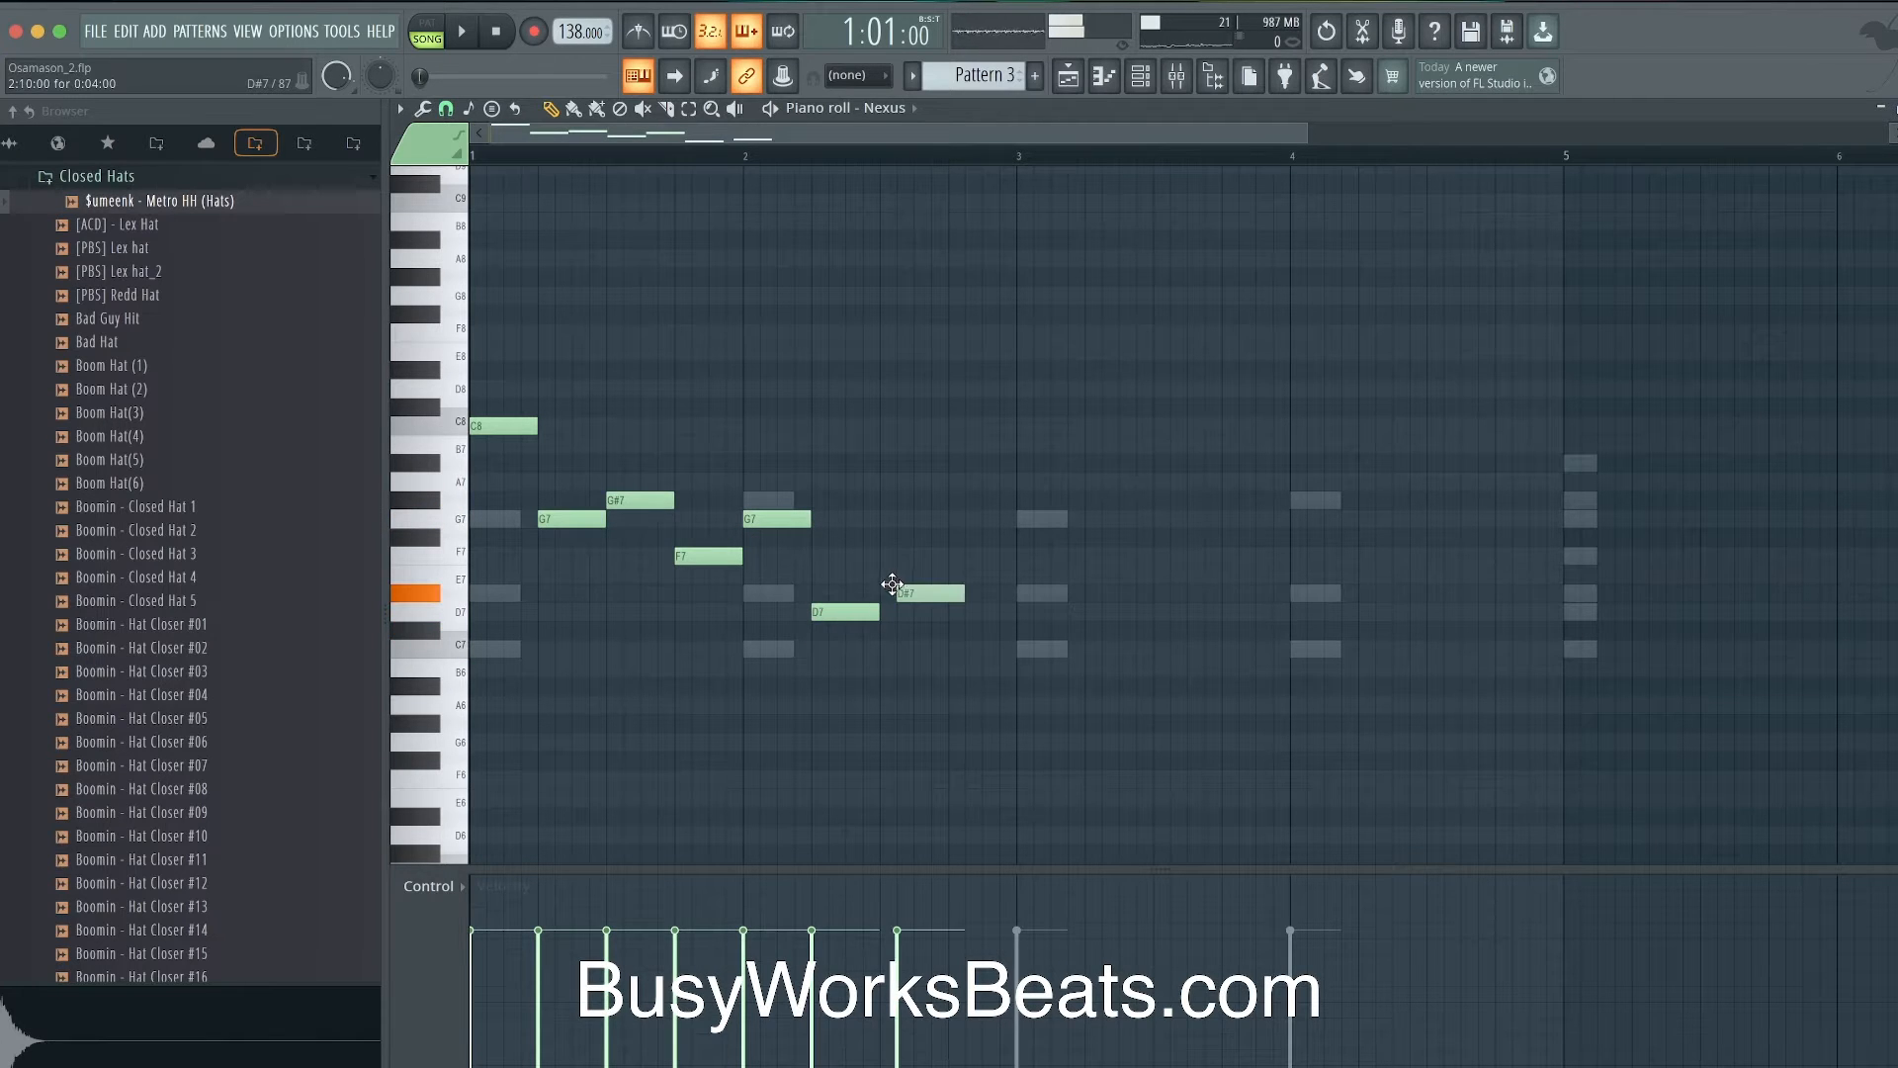
pyautogui.click(955, 649)
pyautogui.press('space')
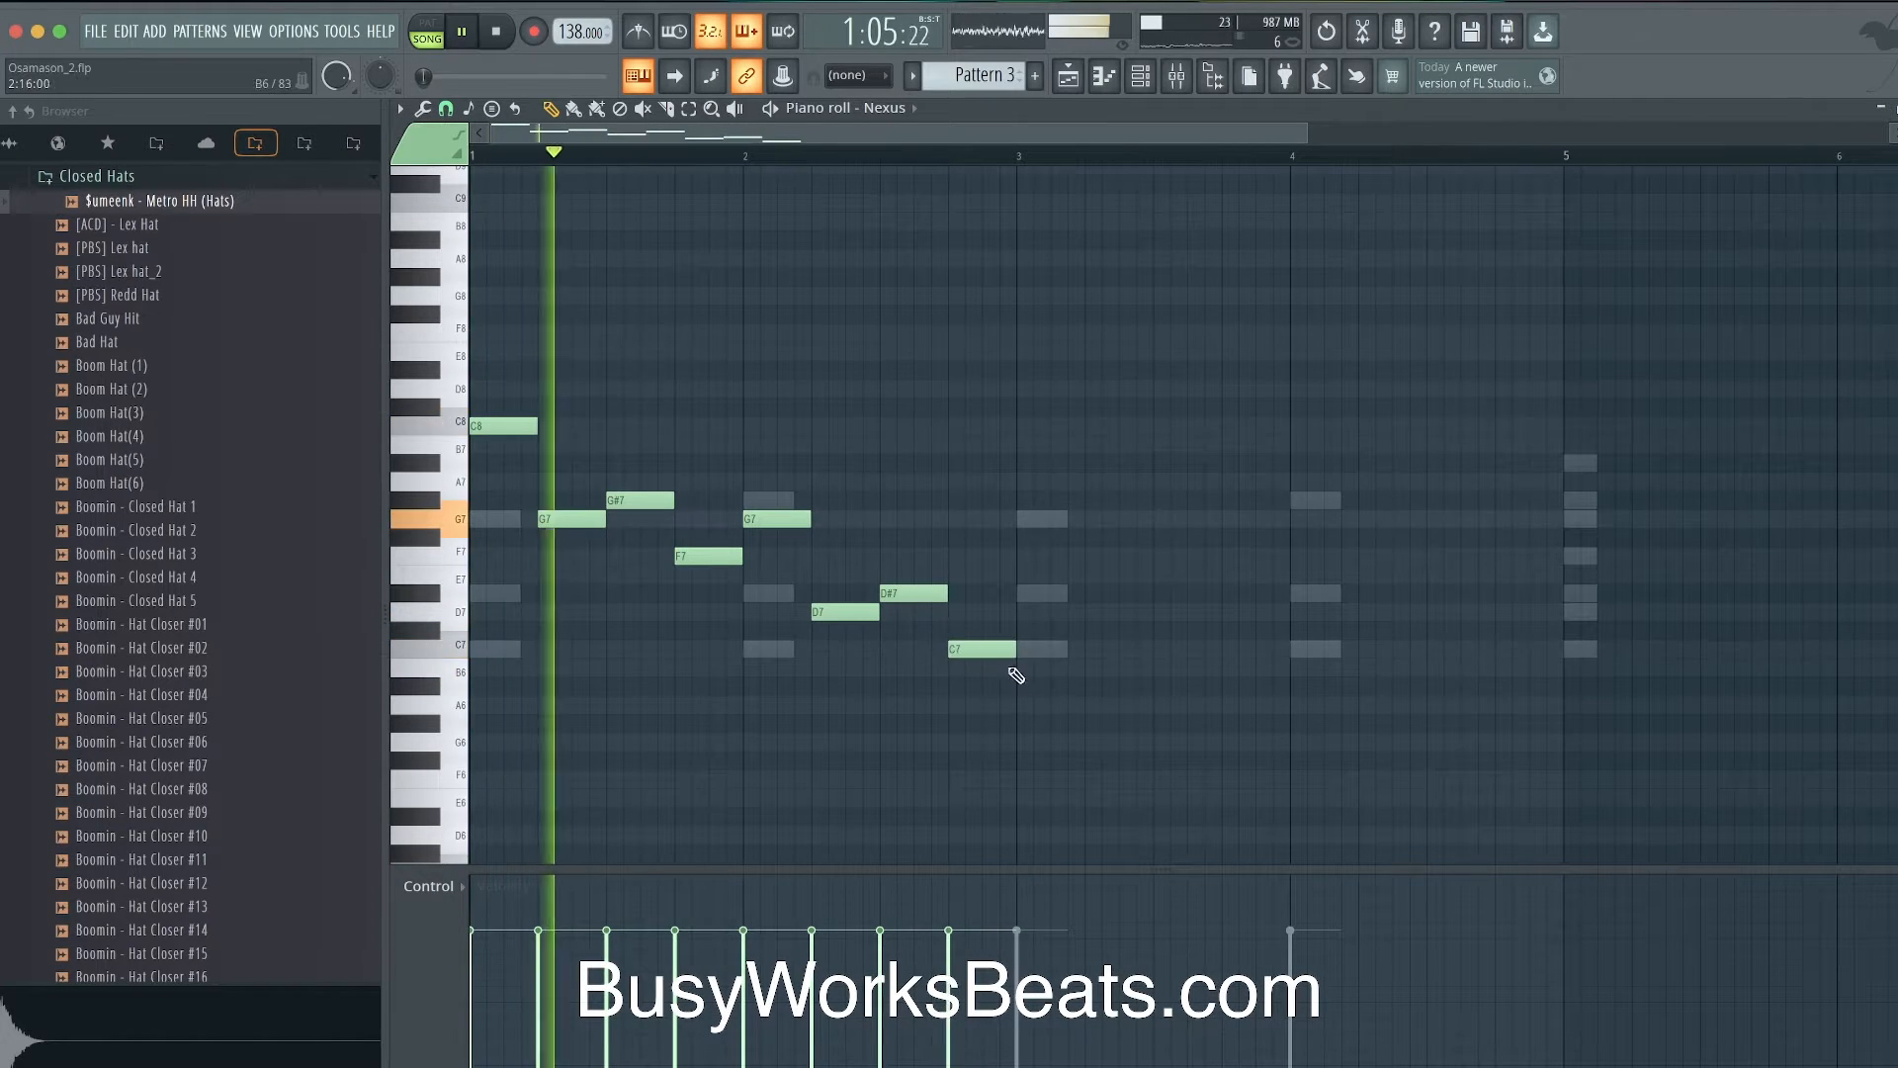
# - Duplicate the two-bar Nexus melody so the copy starts at bar 3 and fills bars 3 and 4
pyautogui.moveTo(1081, 621); pyautogui.dragTo(487, 423)
pyautogui.moveTo(1104, 685); pyautogui.dragTo(487, 416)
pyautogui.press('space')
pyautogui.hotkey('ctrl', 'b')
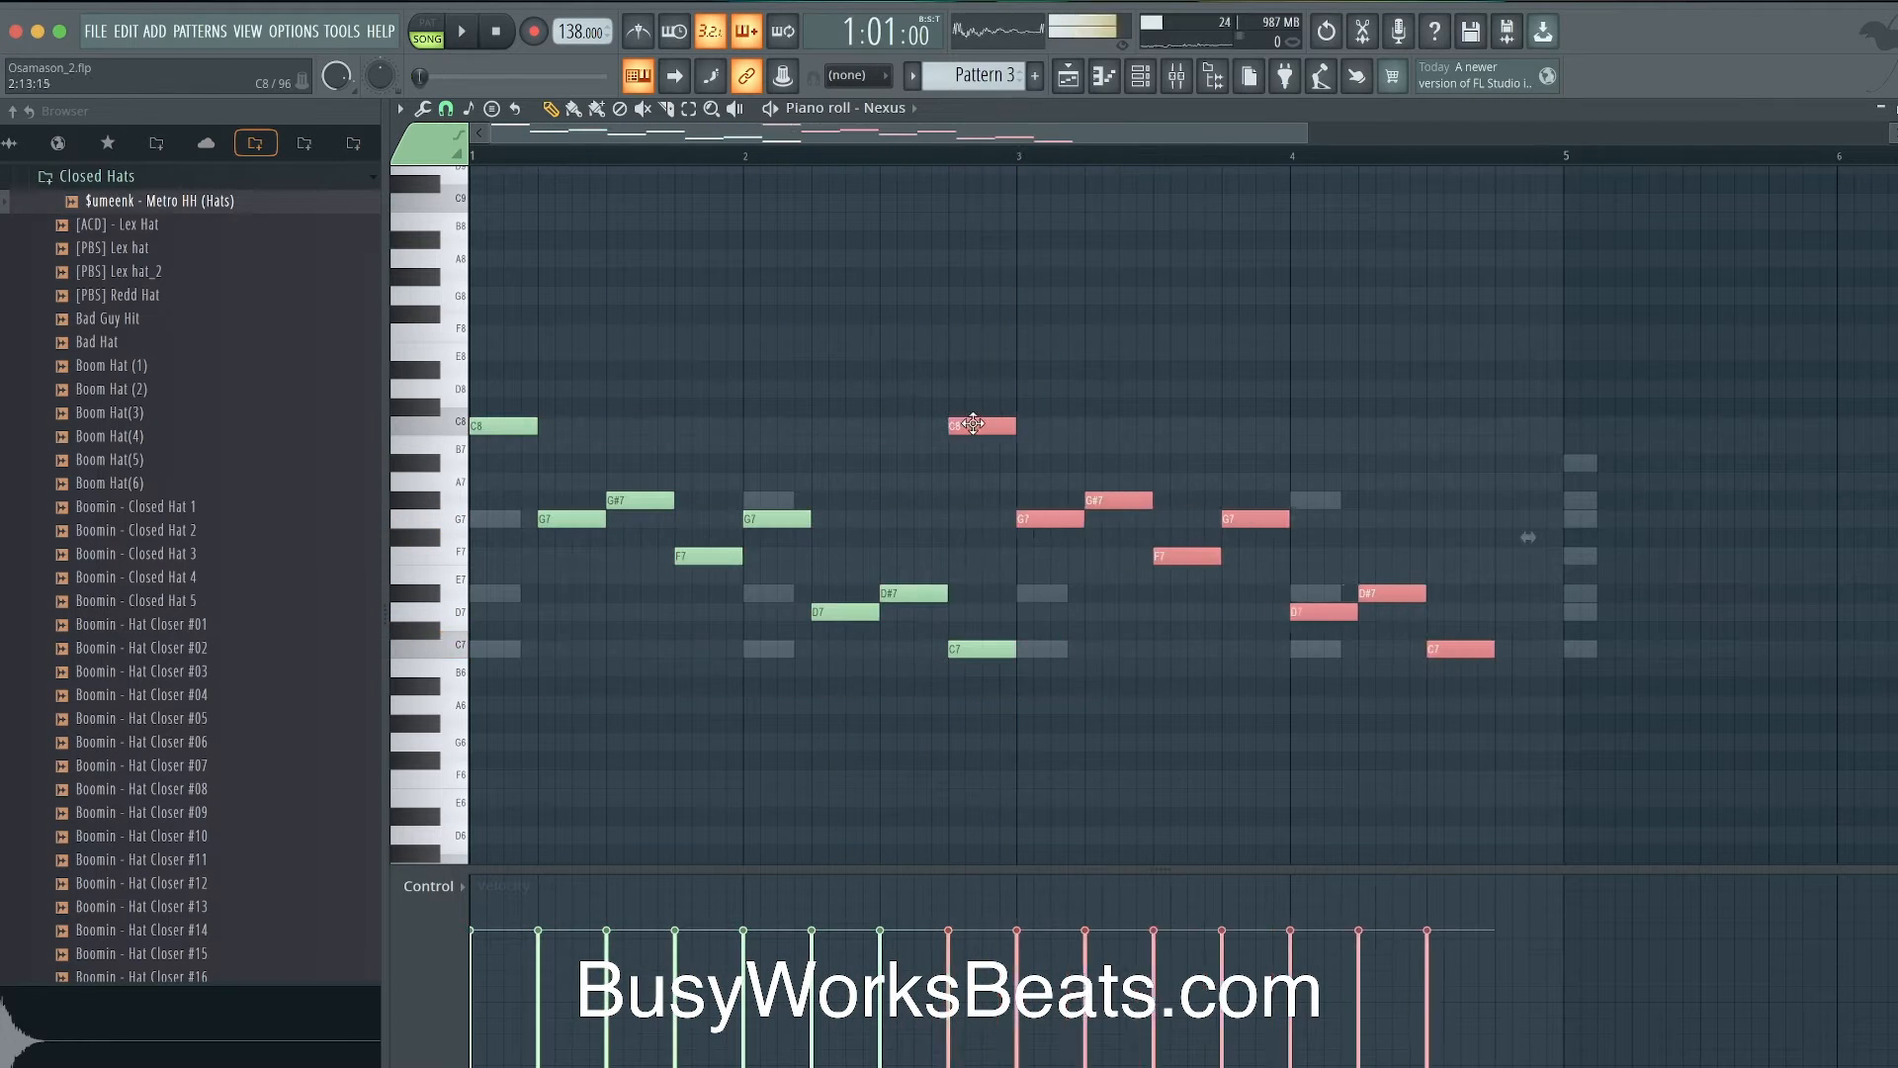
pyautogui.keyDown('ctrl'); pyautogui.click(1114, 309); pyautogui.keyUp('ctrl')
pyautogui.press('space')
# - Toggle solo on the Nexus mixer insert and load kHs Bitcrush in its first effect slot
pyautogui.click(1176, 77)
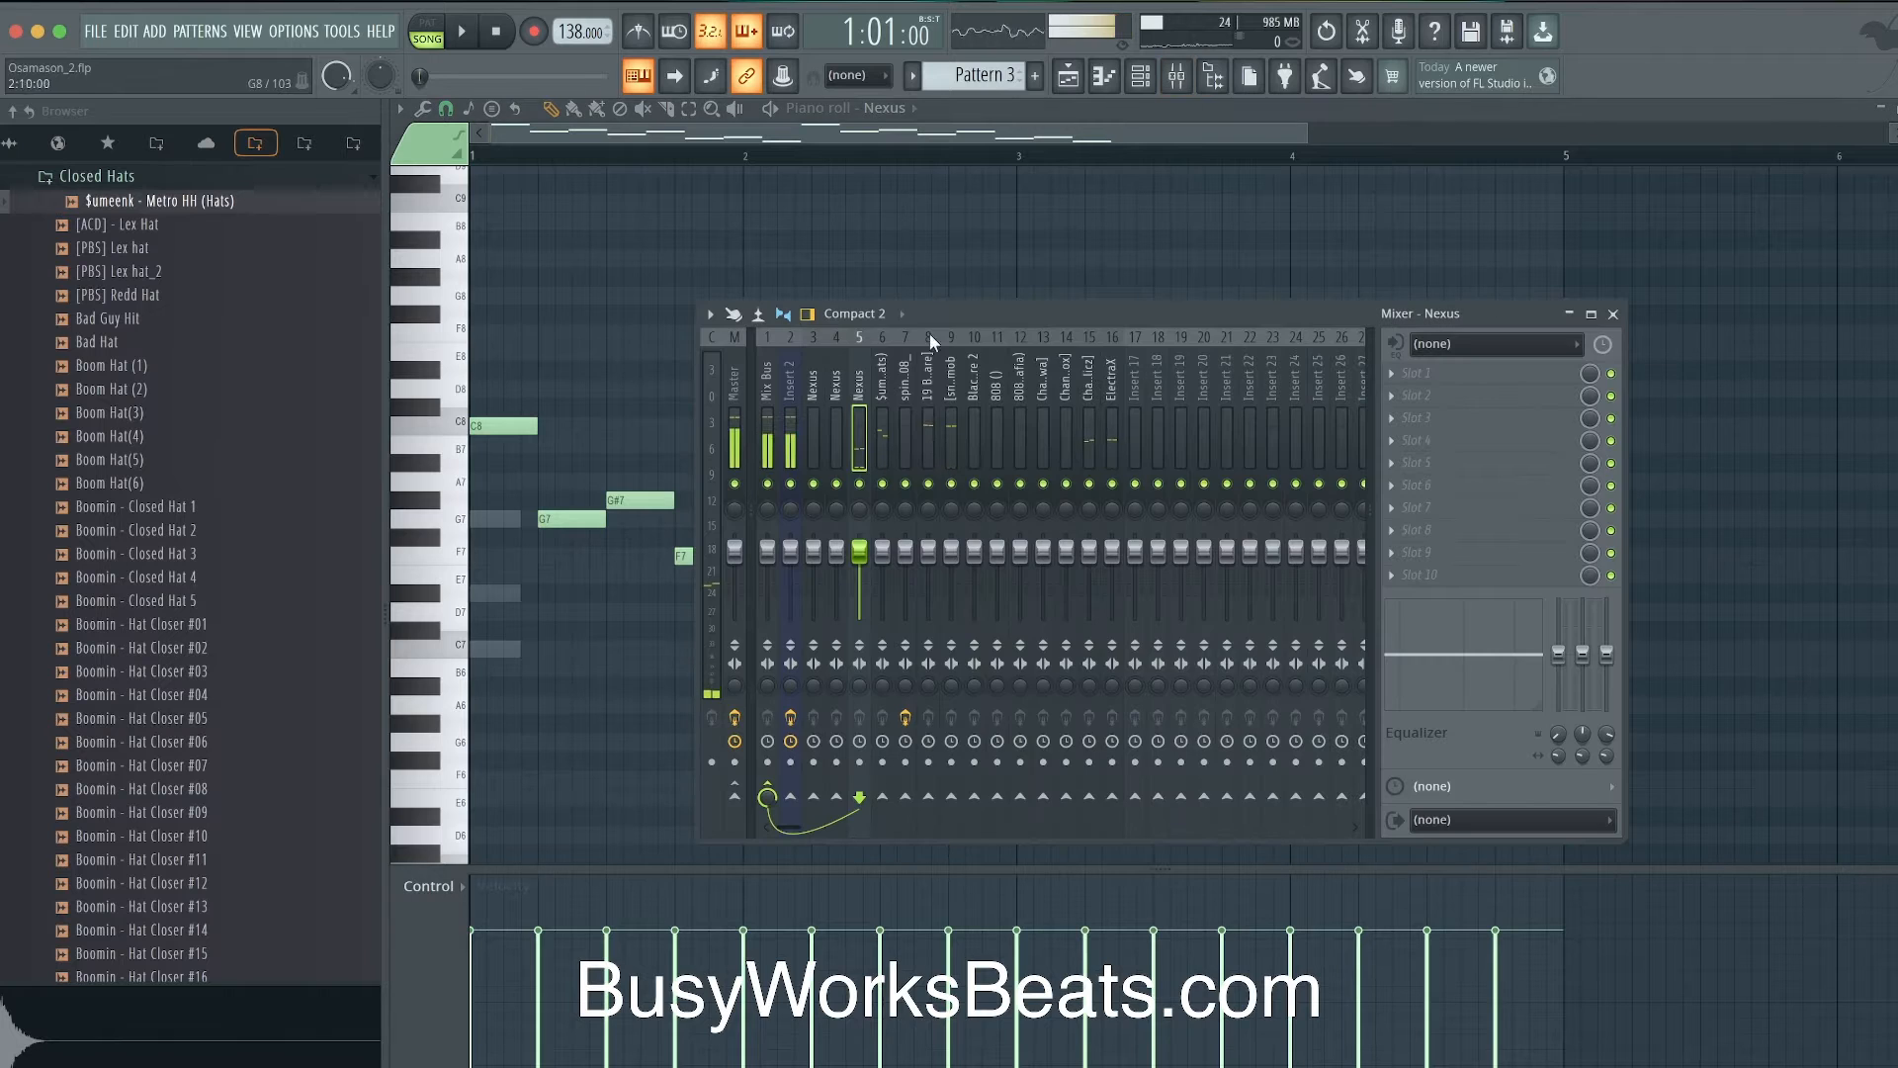
pyautogui.rightClick(860, 484)
pyautogui.rightClick(859, 484)
pyautogui.press('space')
pyautogui.click(1391, 372)
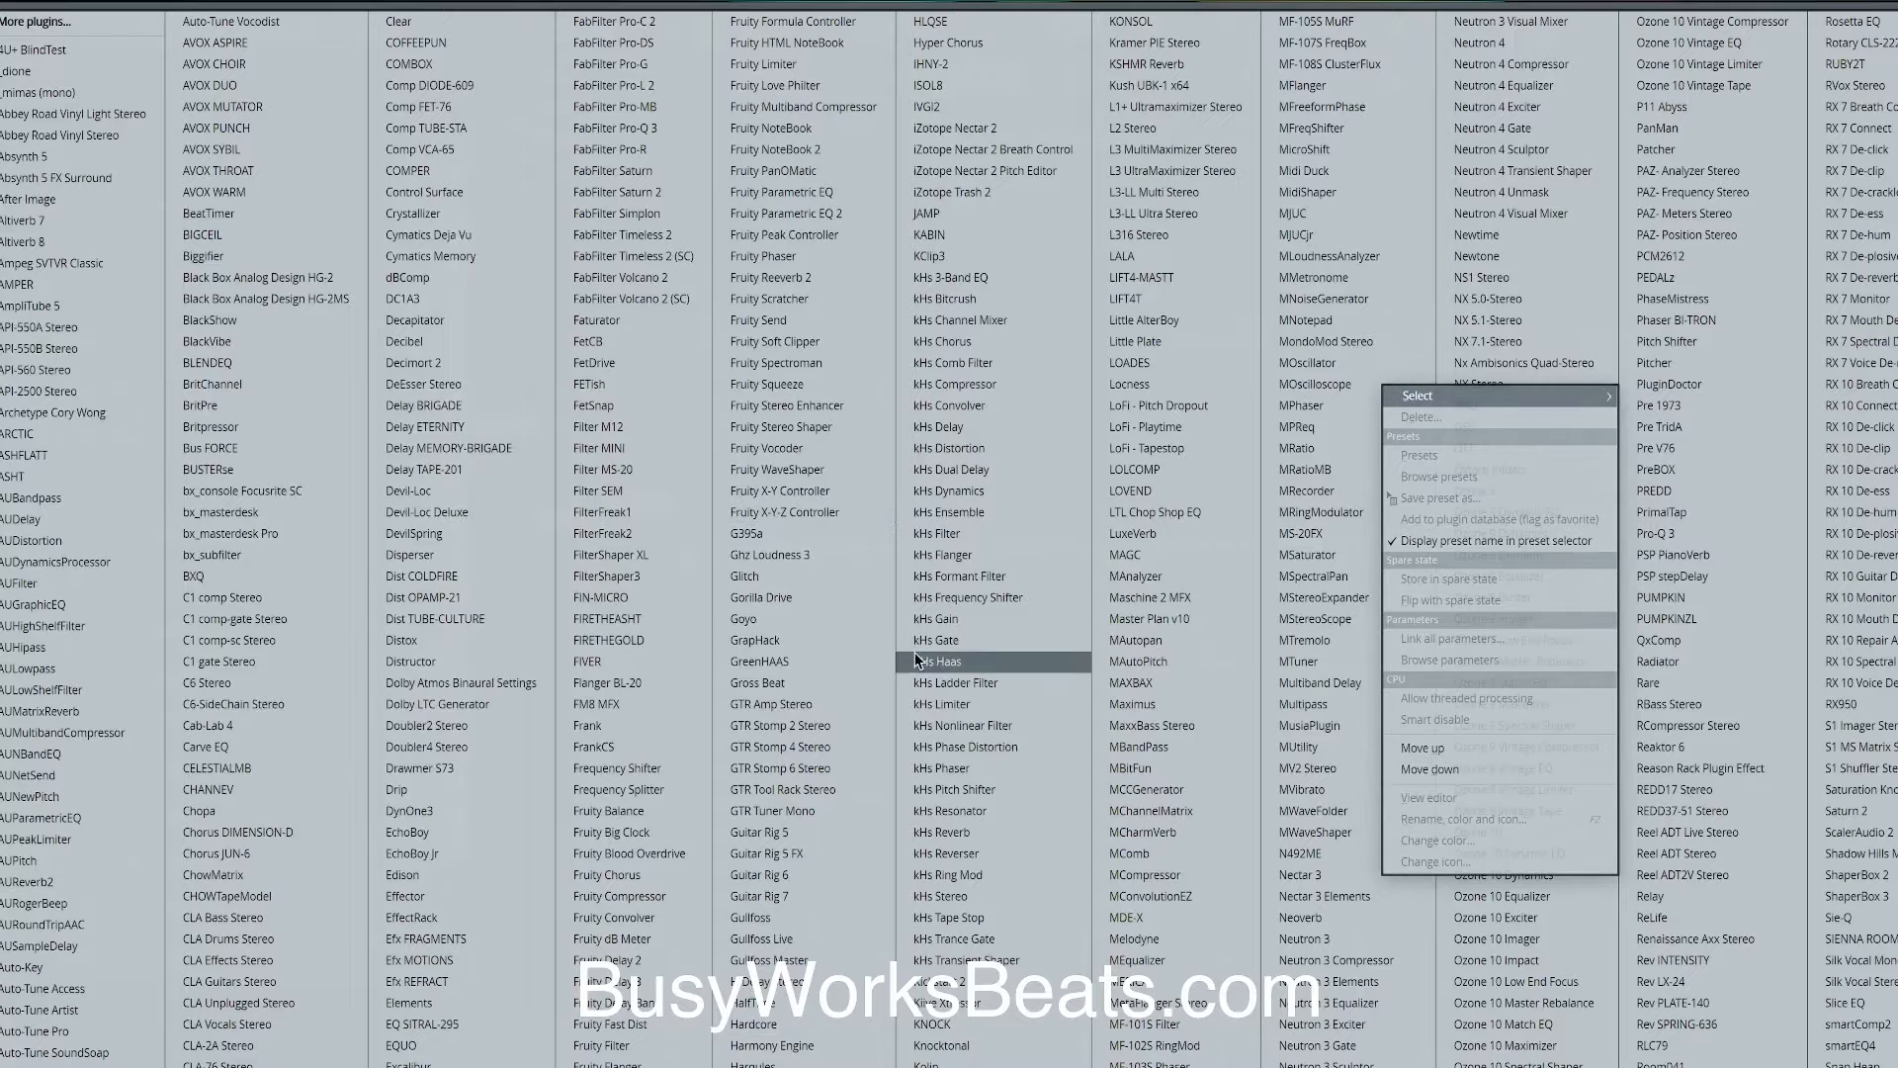
pyautogui.click(972, 302)
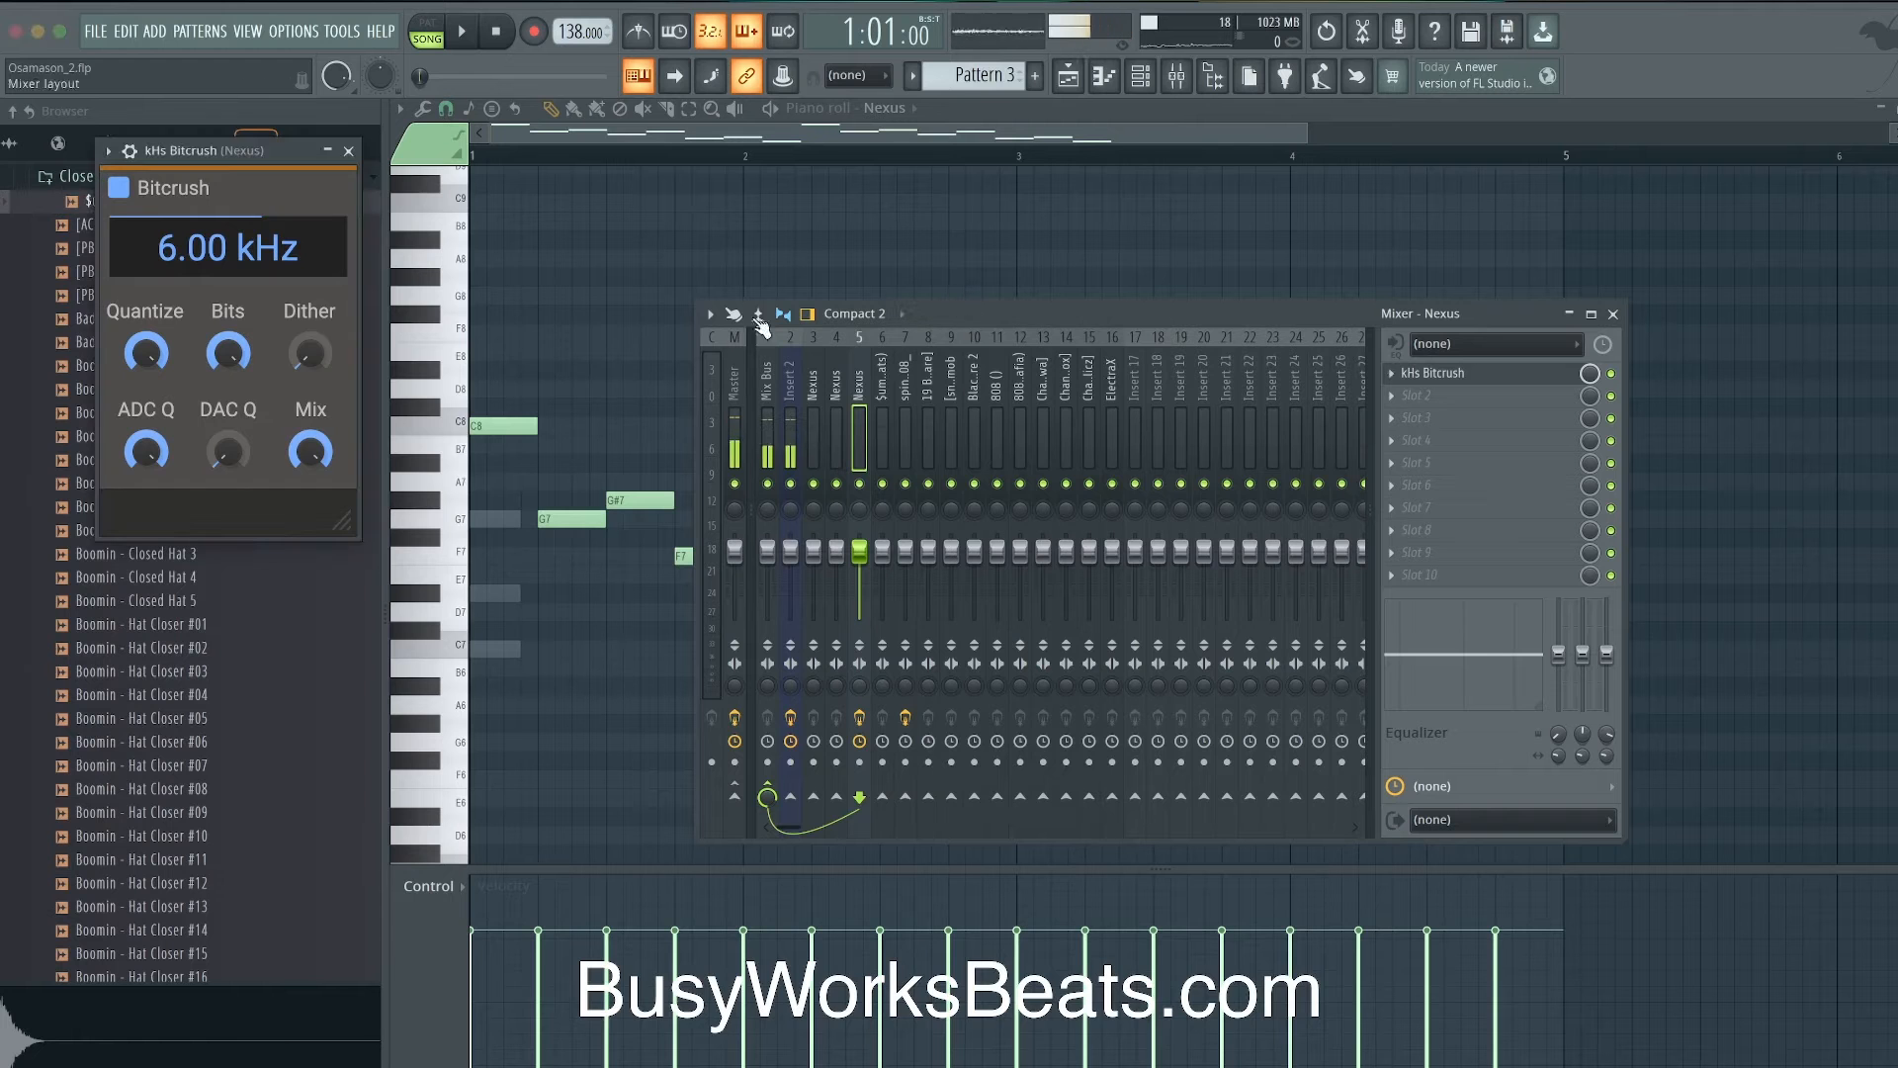
# - Adjust the Bitcrush downsampling rate on Nexus during playback and return to the channel rack
pyautogui.press('space')
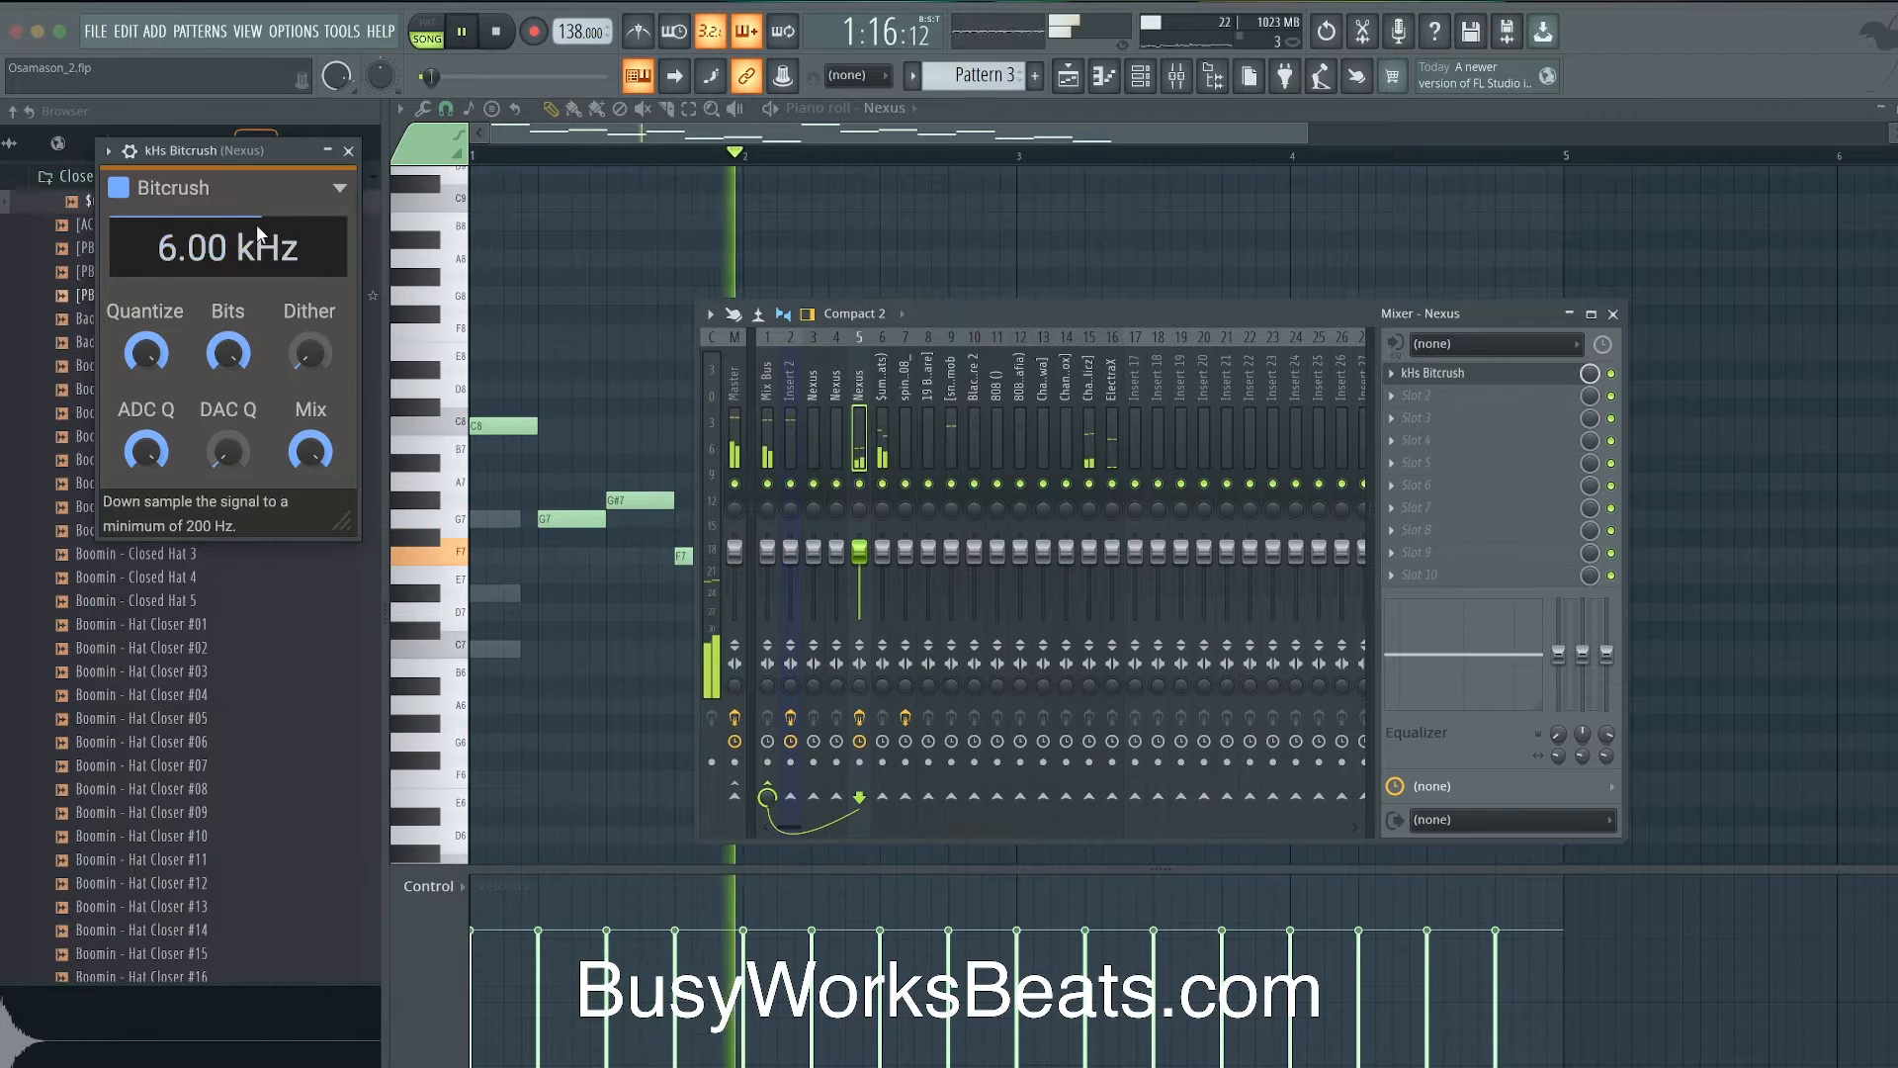
pyautogui.moveTo(257, 235); pyautogui.dragTo(257, 203)
pyautogui.click(348, 151)
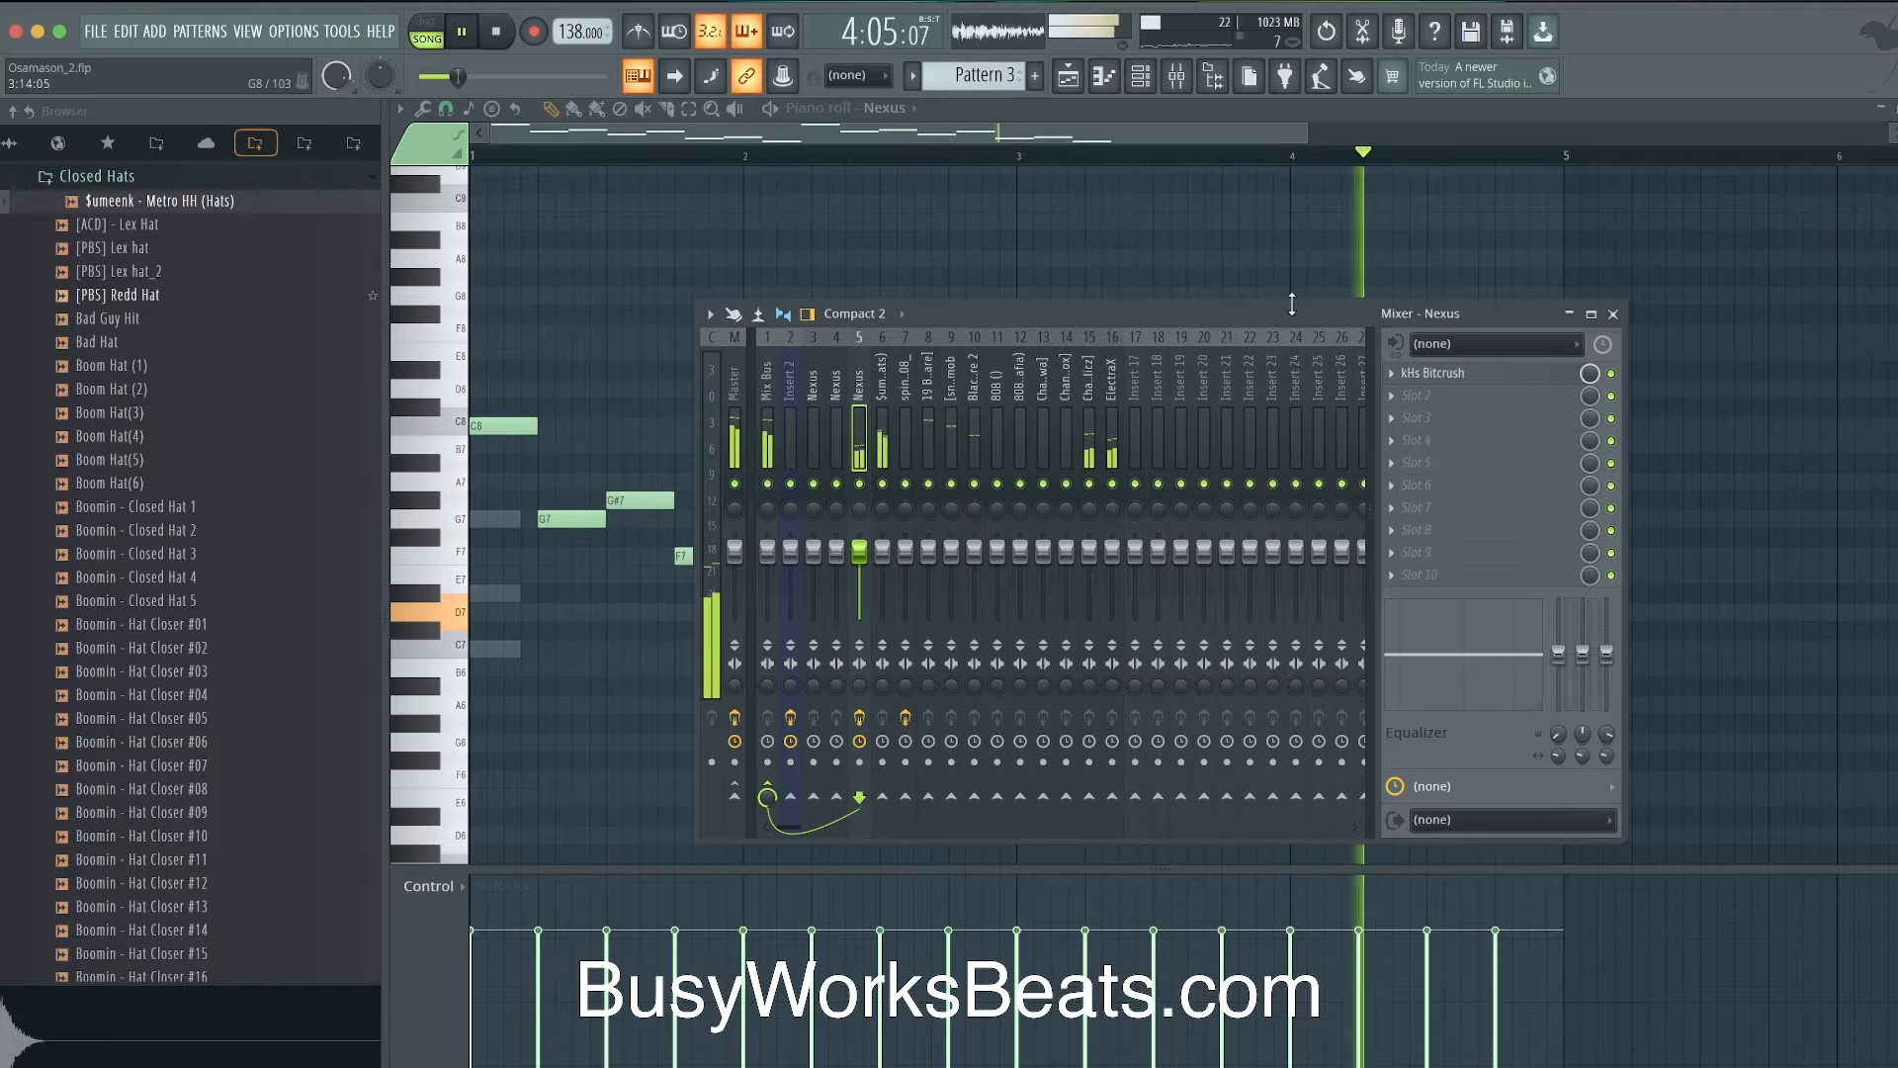
pyautogui.click(1613, 313)
pyautogui.click(1859, 123)
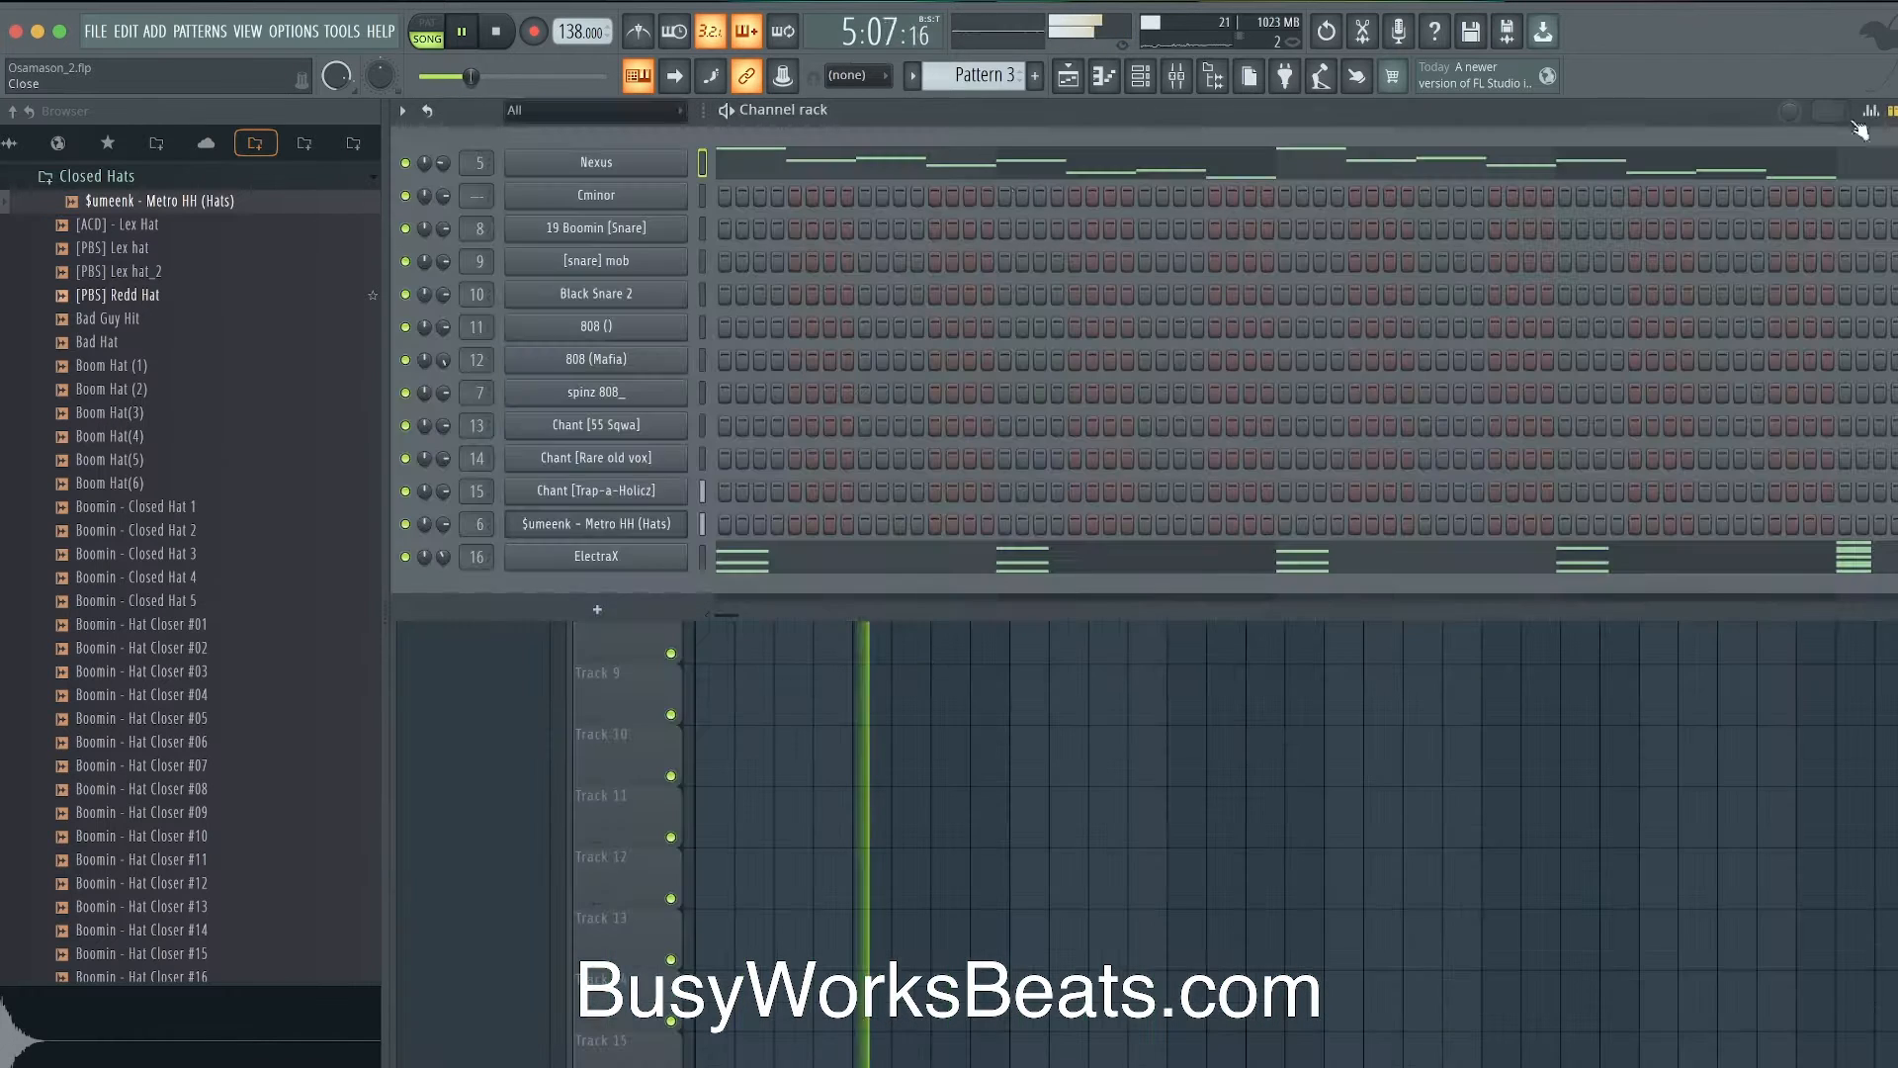
# - Audition other Nexus Synth presets during playback, select Anan and close the plugin window
pyautogui.press('space')
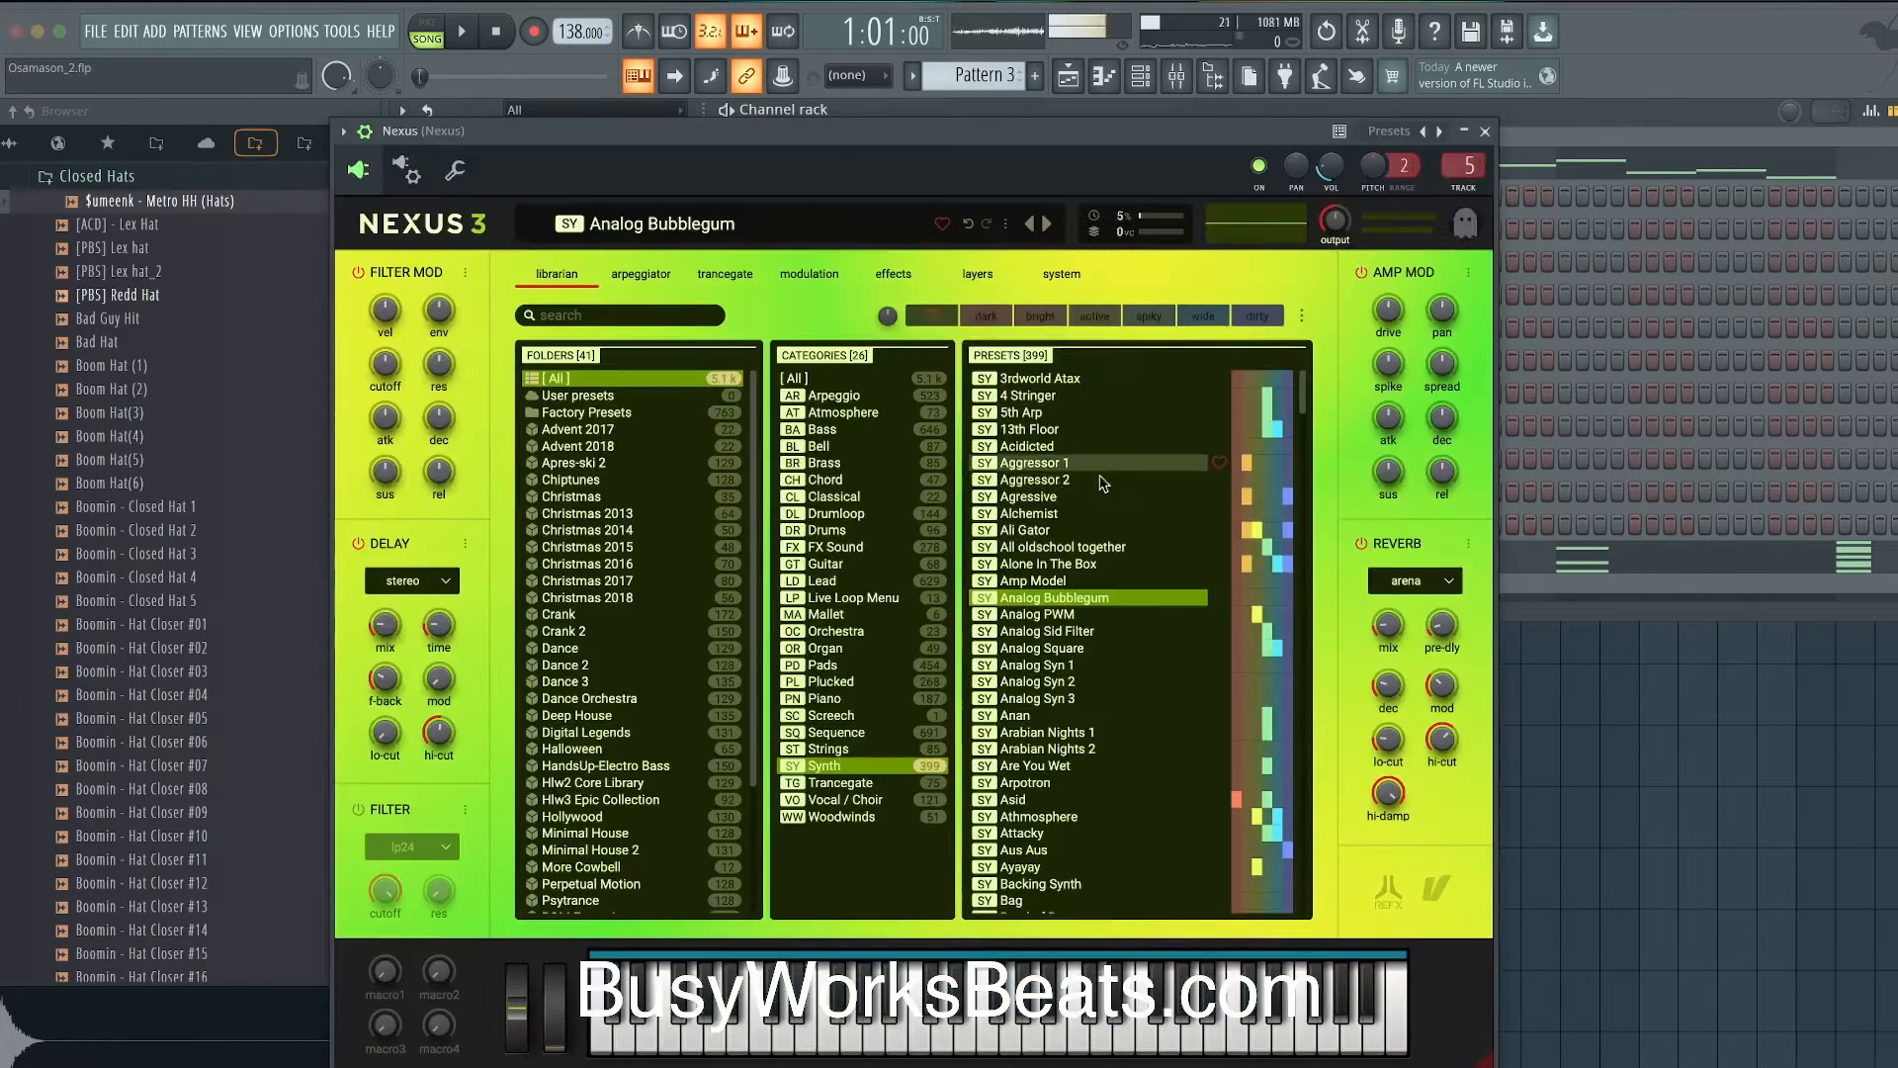
pyautogui.press('space')
pyautogui.click(1046, 683)
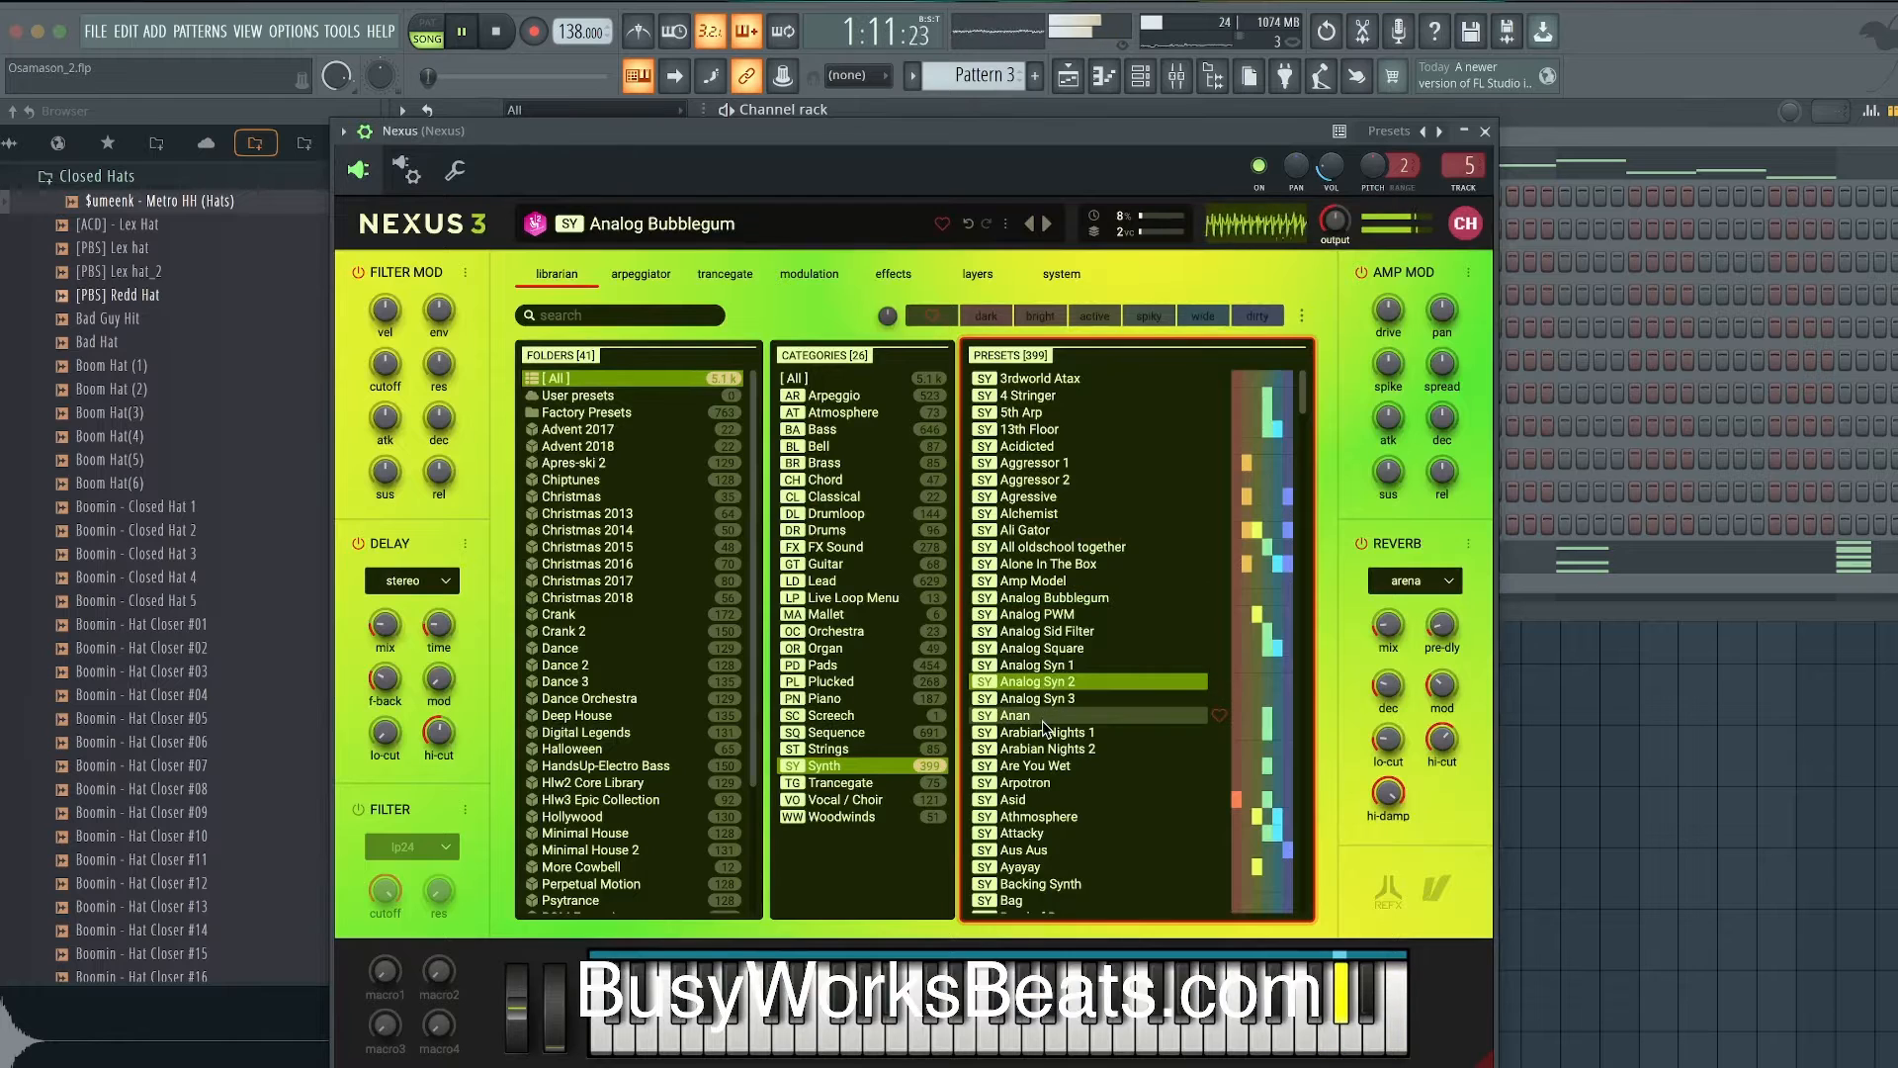
pyautogui.click(1044, 720)
pyautogui.press('Up')
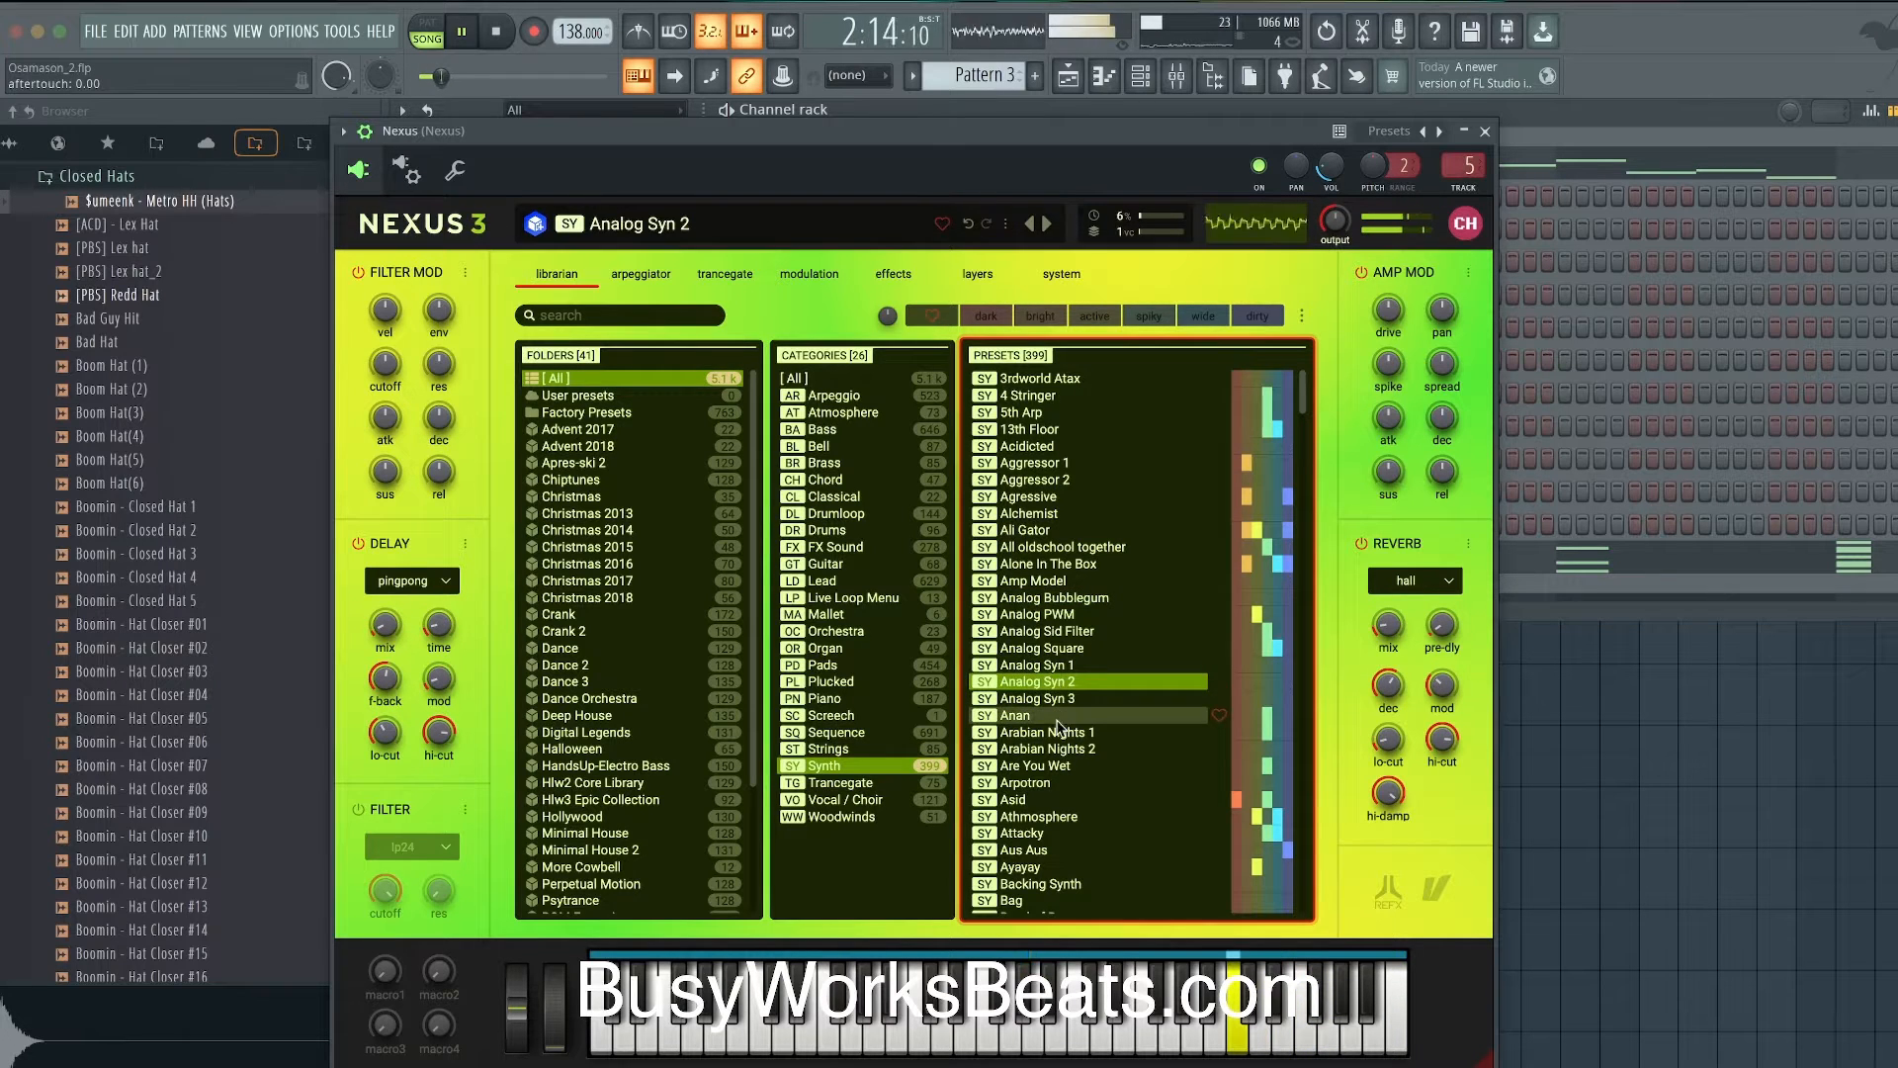
pyautogui.click(1058, 729)
pyautogui.click(1063, 712)
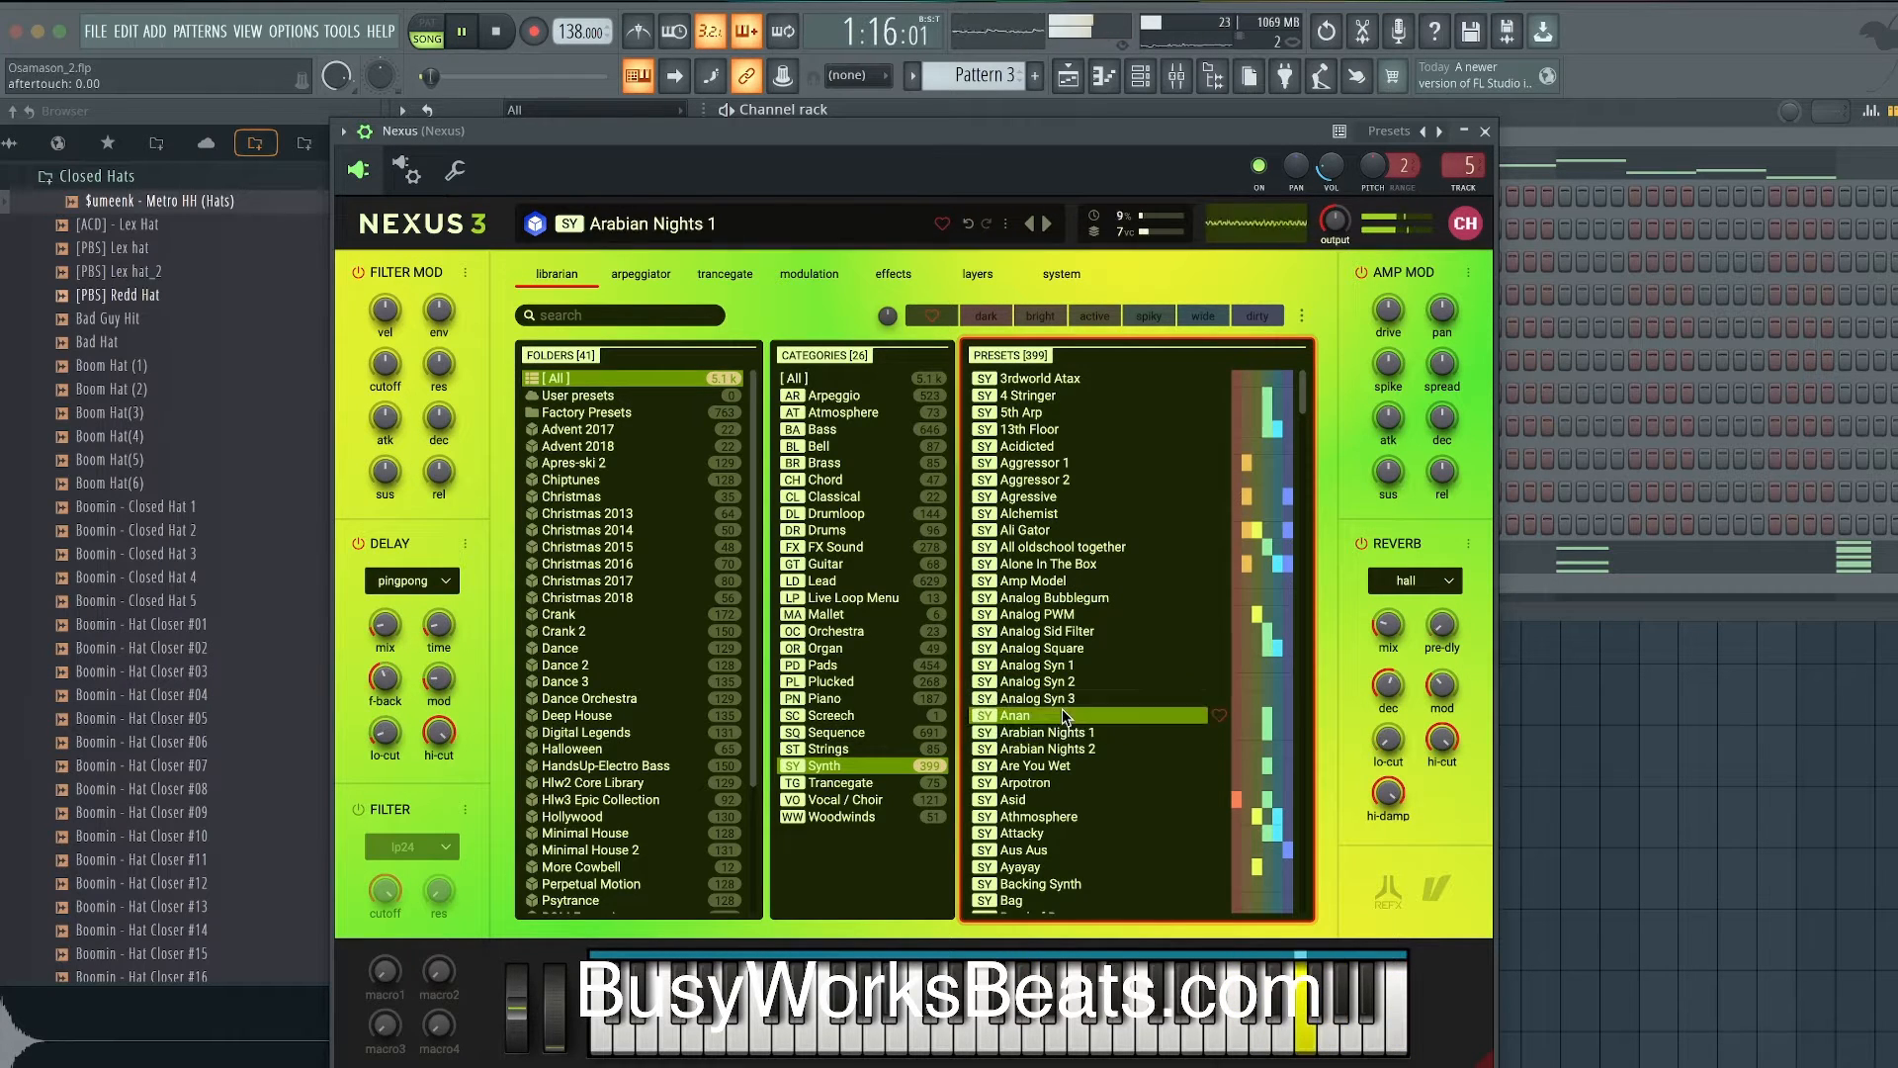
pyautogui.click(1485, 130)
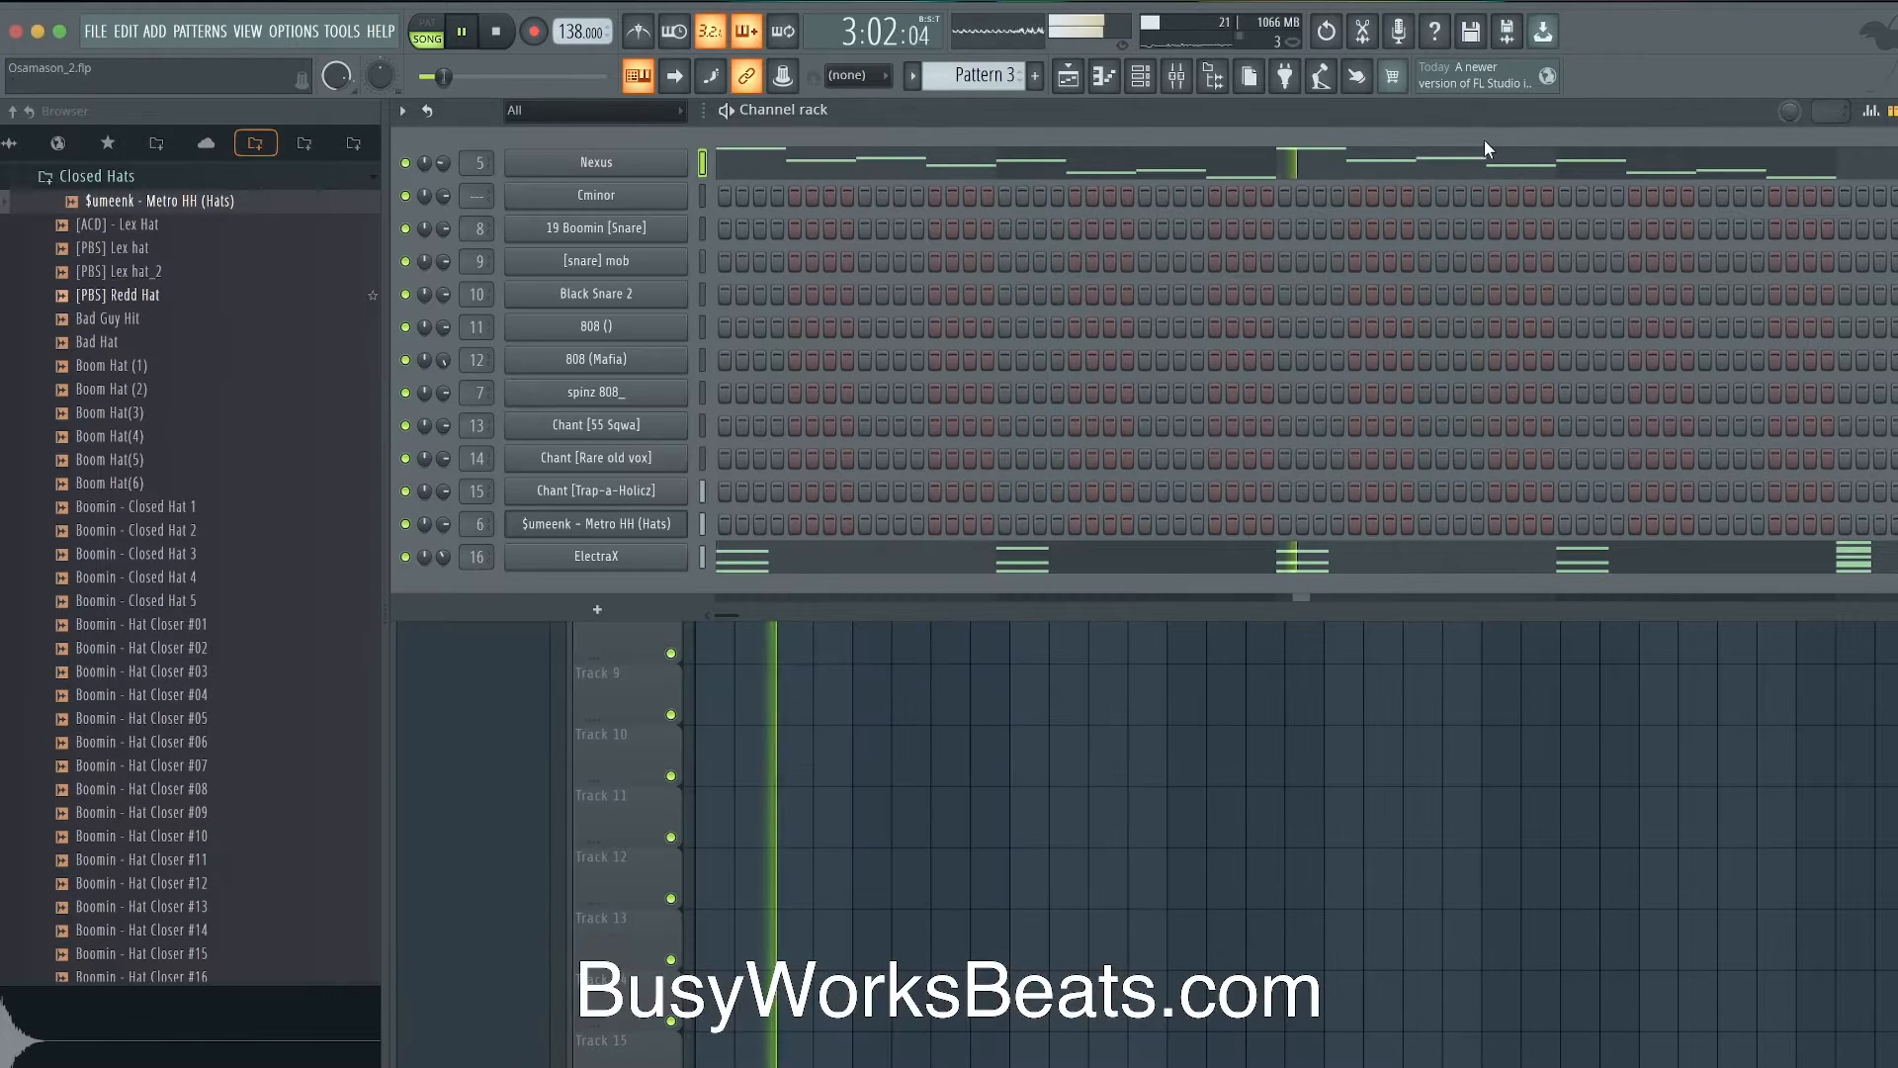
# - Open the Nexus melody in the piano roll, add a two-step F7 note at step 3 of bar 1 and audition it
pyautogui.click(762, 169)
pyautogui.press('space')
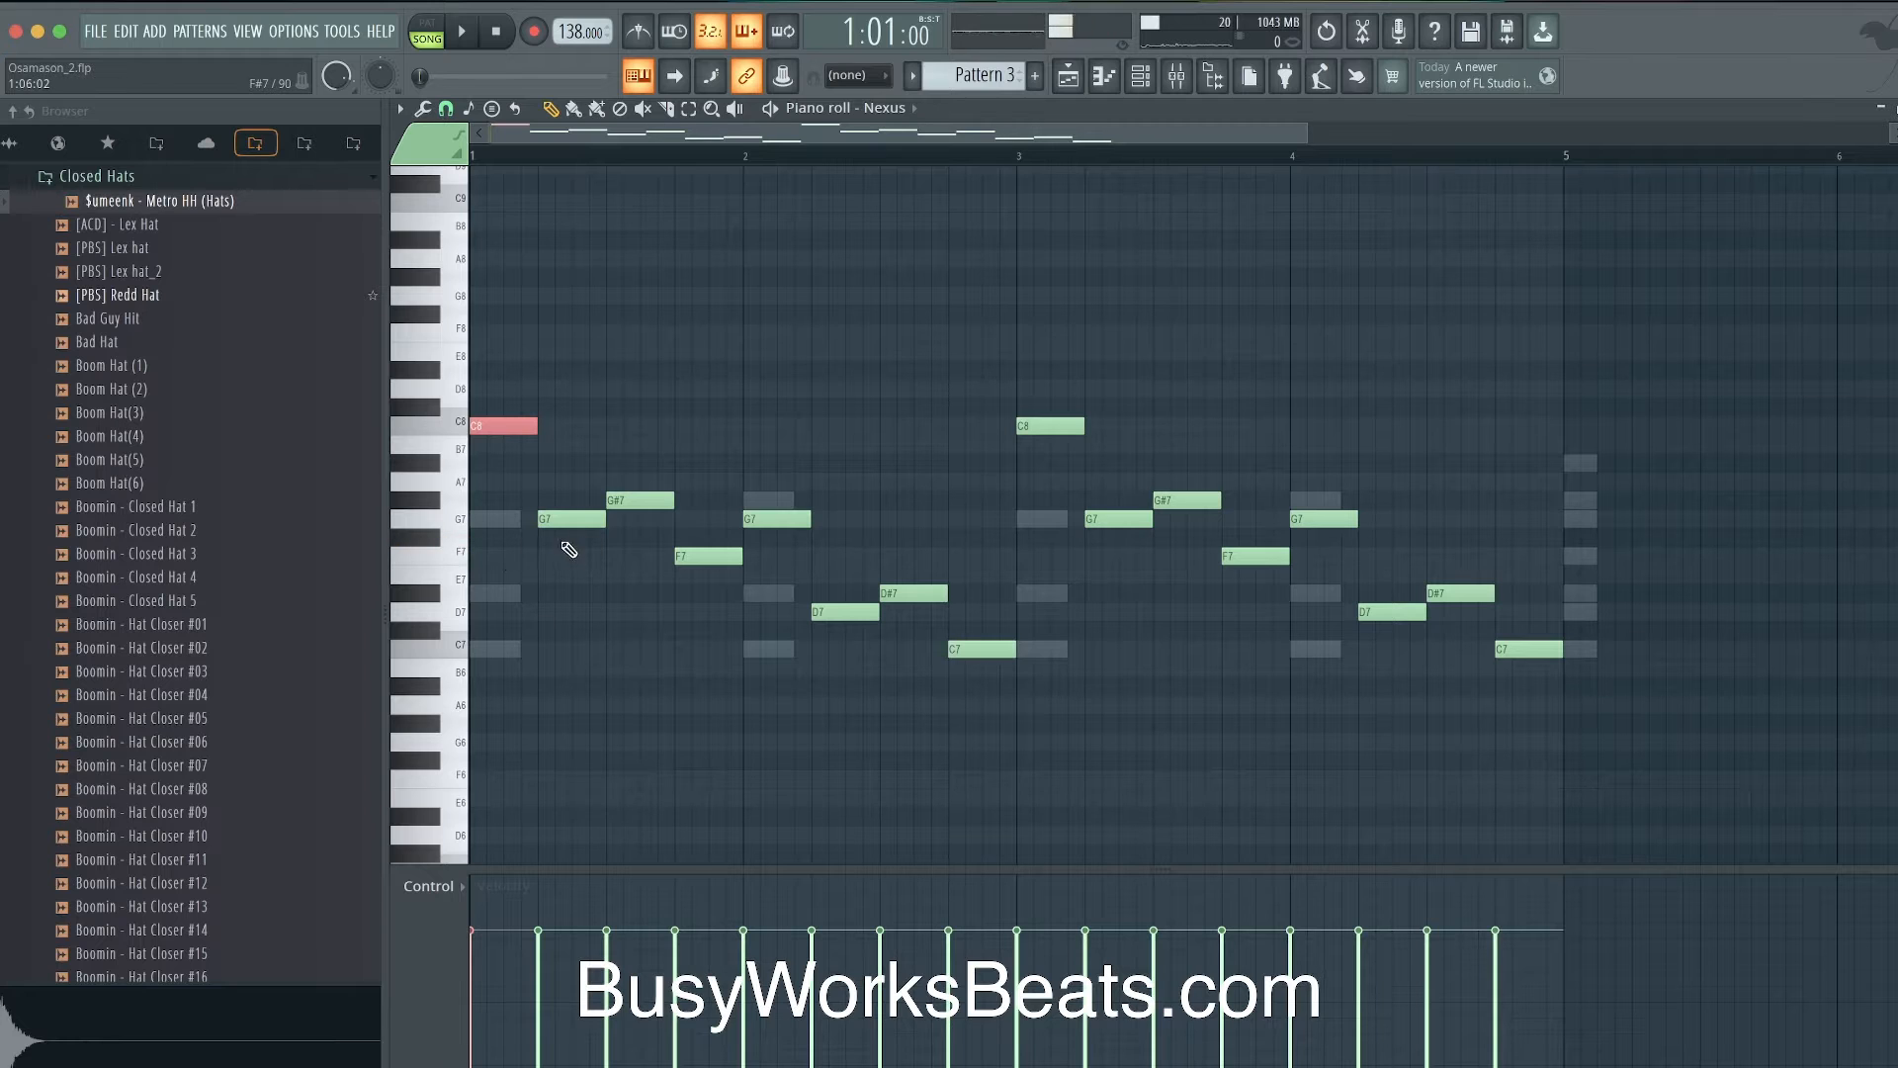
pyautogui.click(510, 557)
pyautogui.press('space')
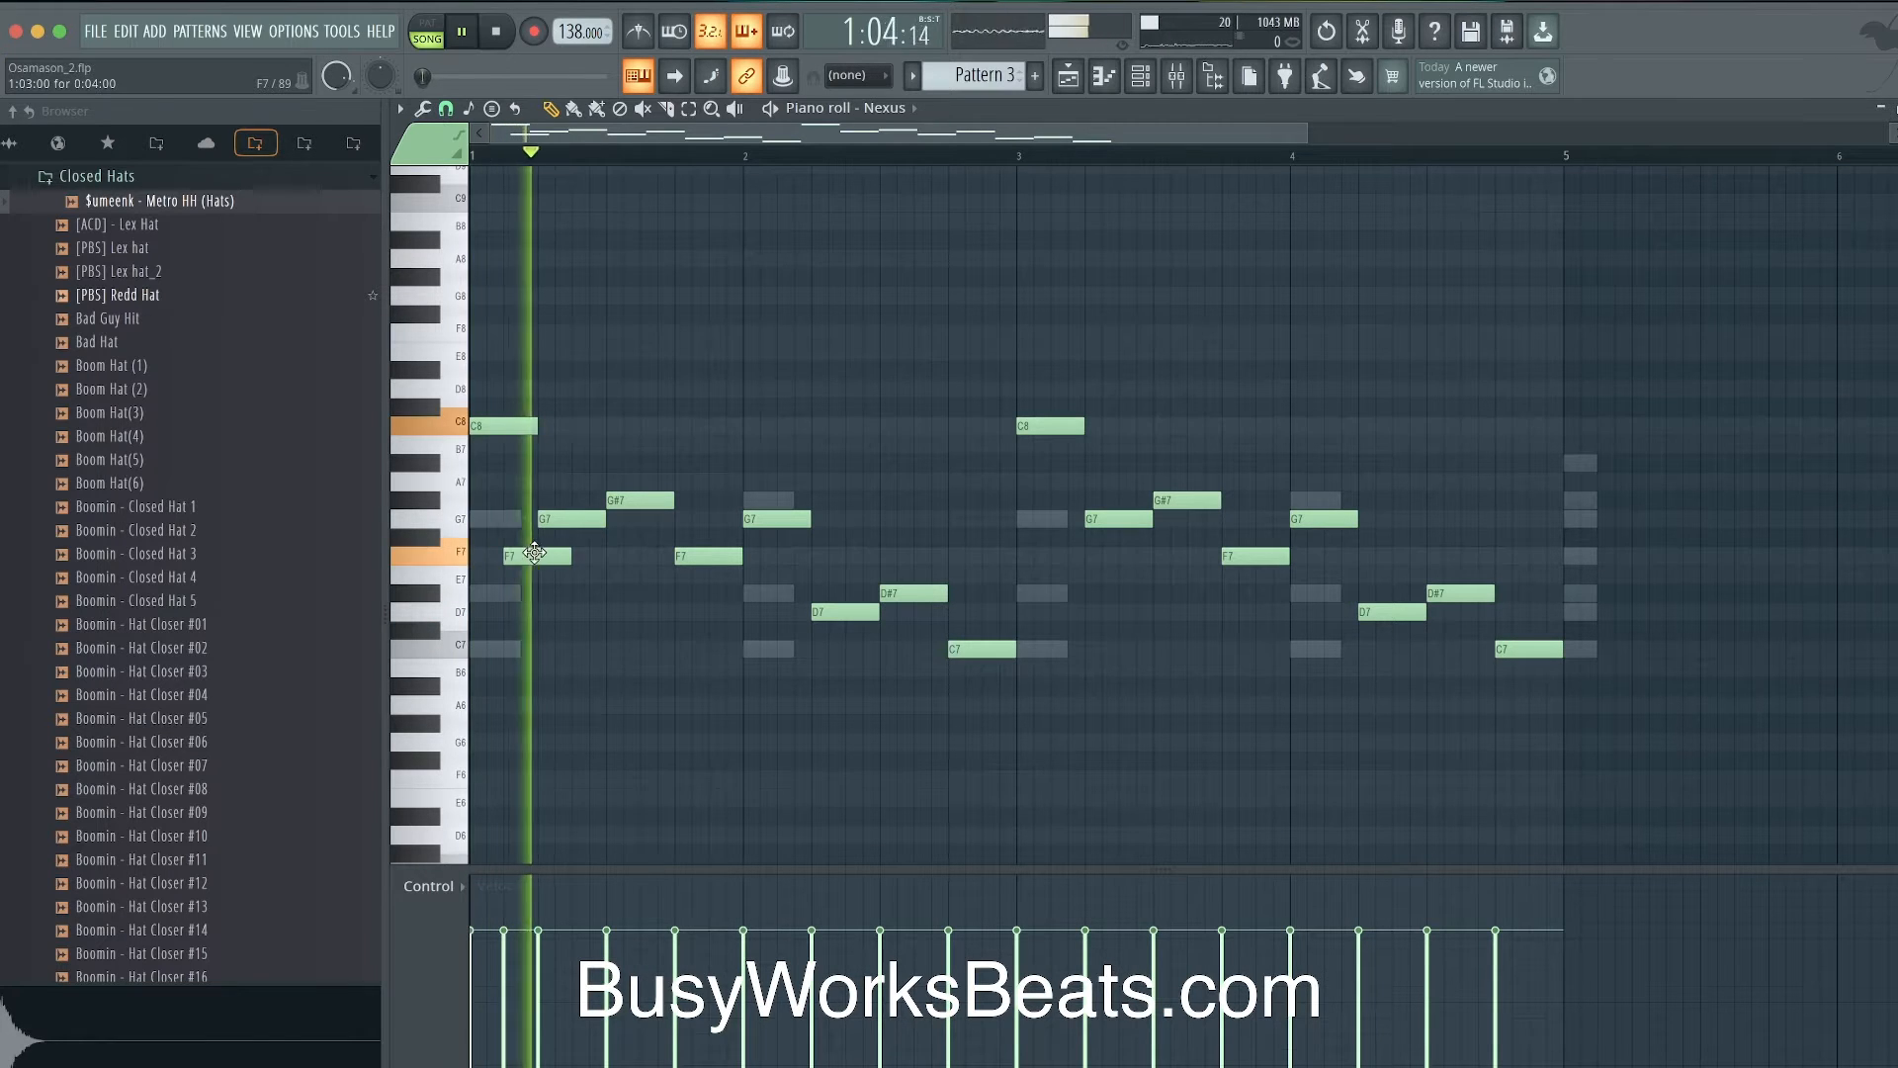
pyautogui.moveTo(566, 555); pyautogui.dragTo(540, 556)
pyautogui.press('space')
pyautogui.press('space')
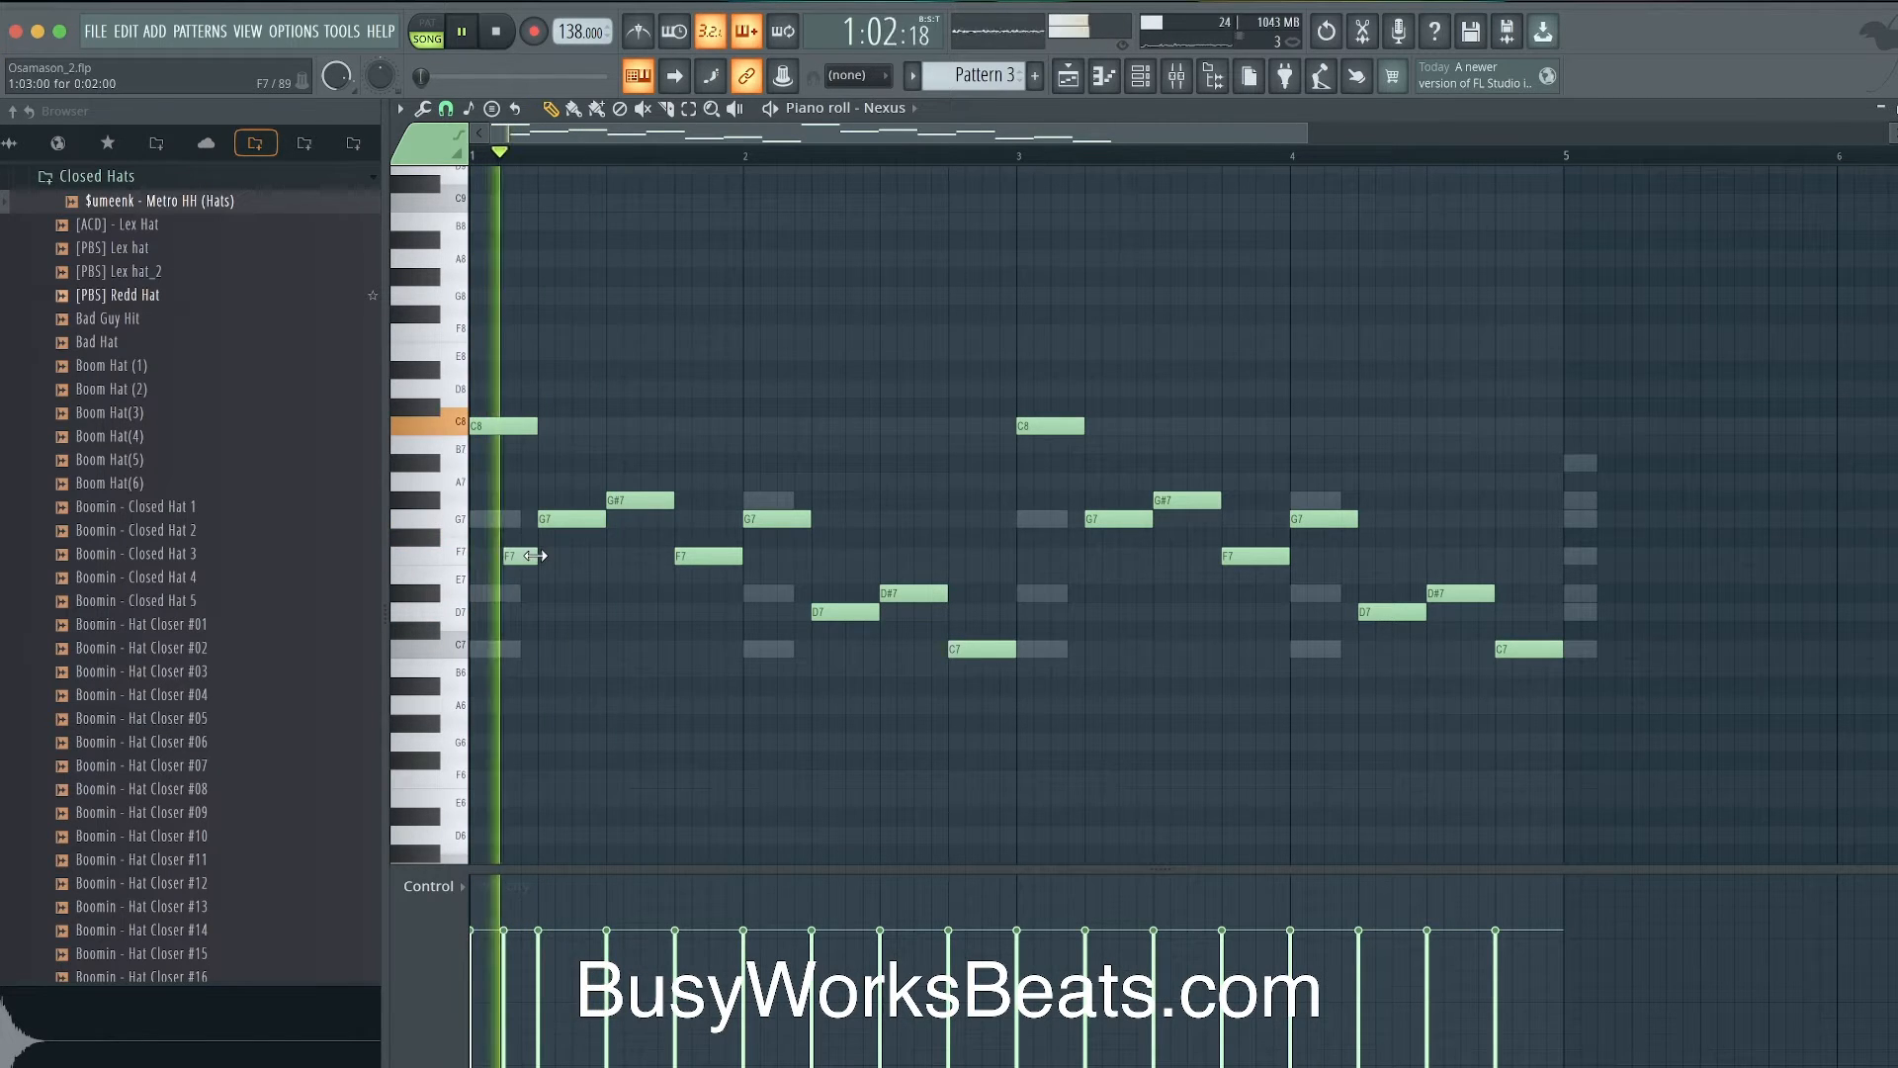
# - Add a two-step C7 note at the end of bar 1 and copy it and the short F7 into bar 3
pyautogui.click(717, 650)
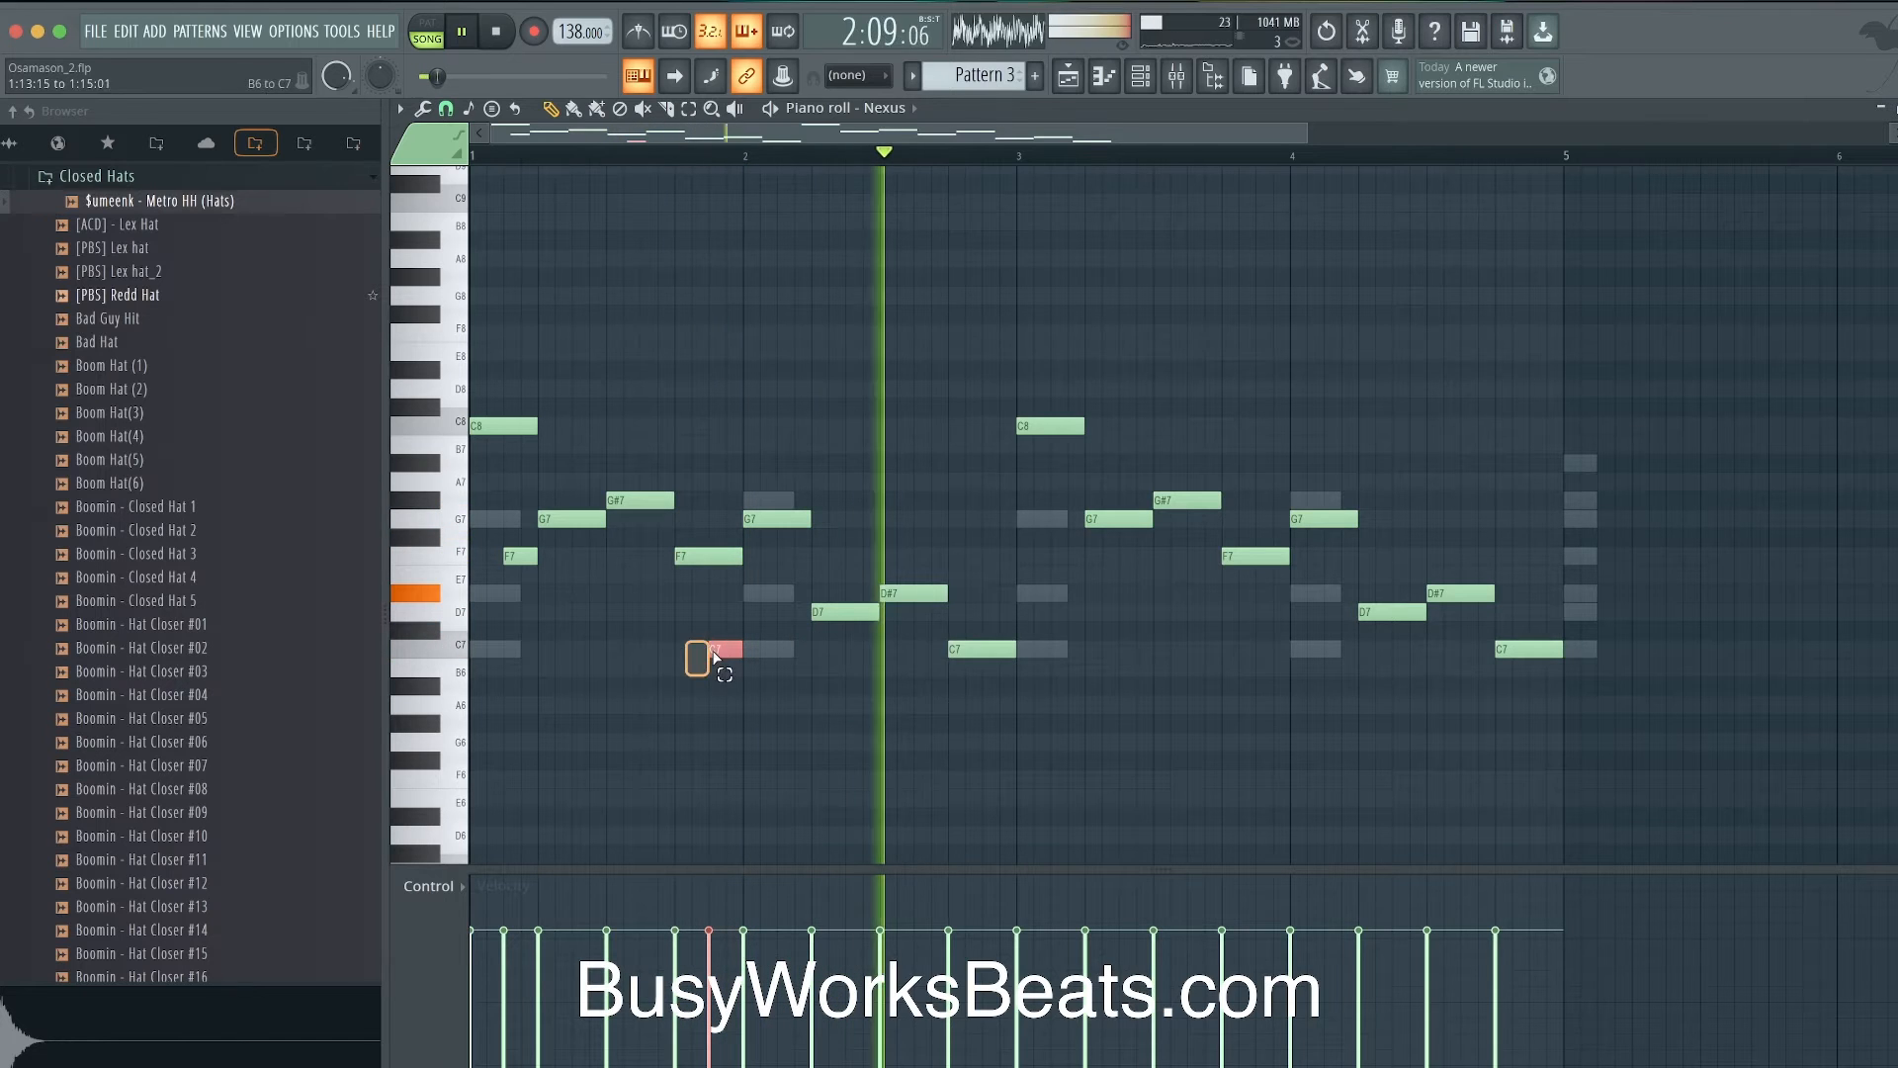
pyautogui.click(520, 555)
pyautogui.moveTo(519, 555); pyautogui.dragTo(1069, 555)
pyautogui.keyDown('super'); pyautogui.click(1080, 650); pyautogui.keyUp('super')
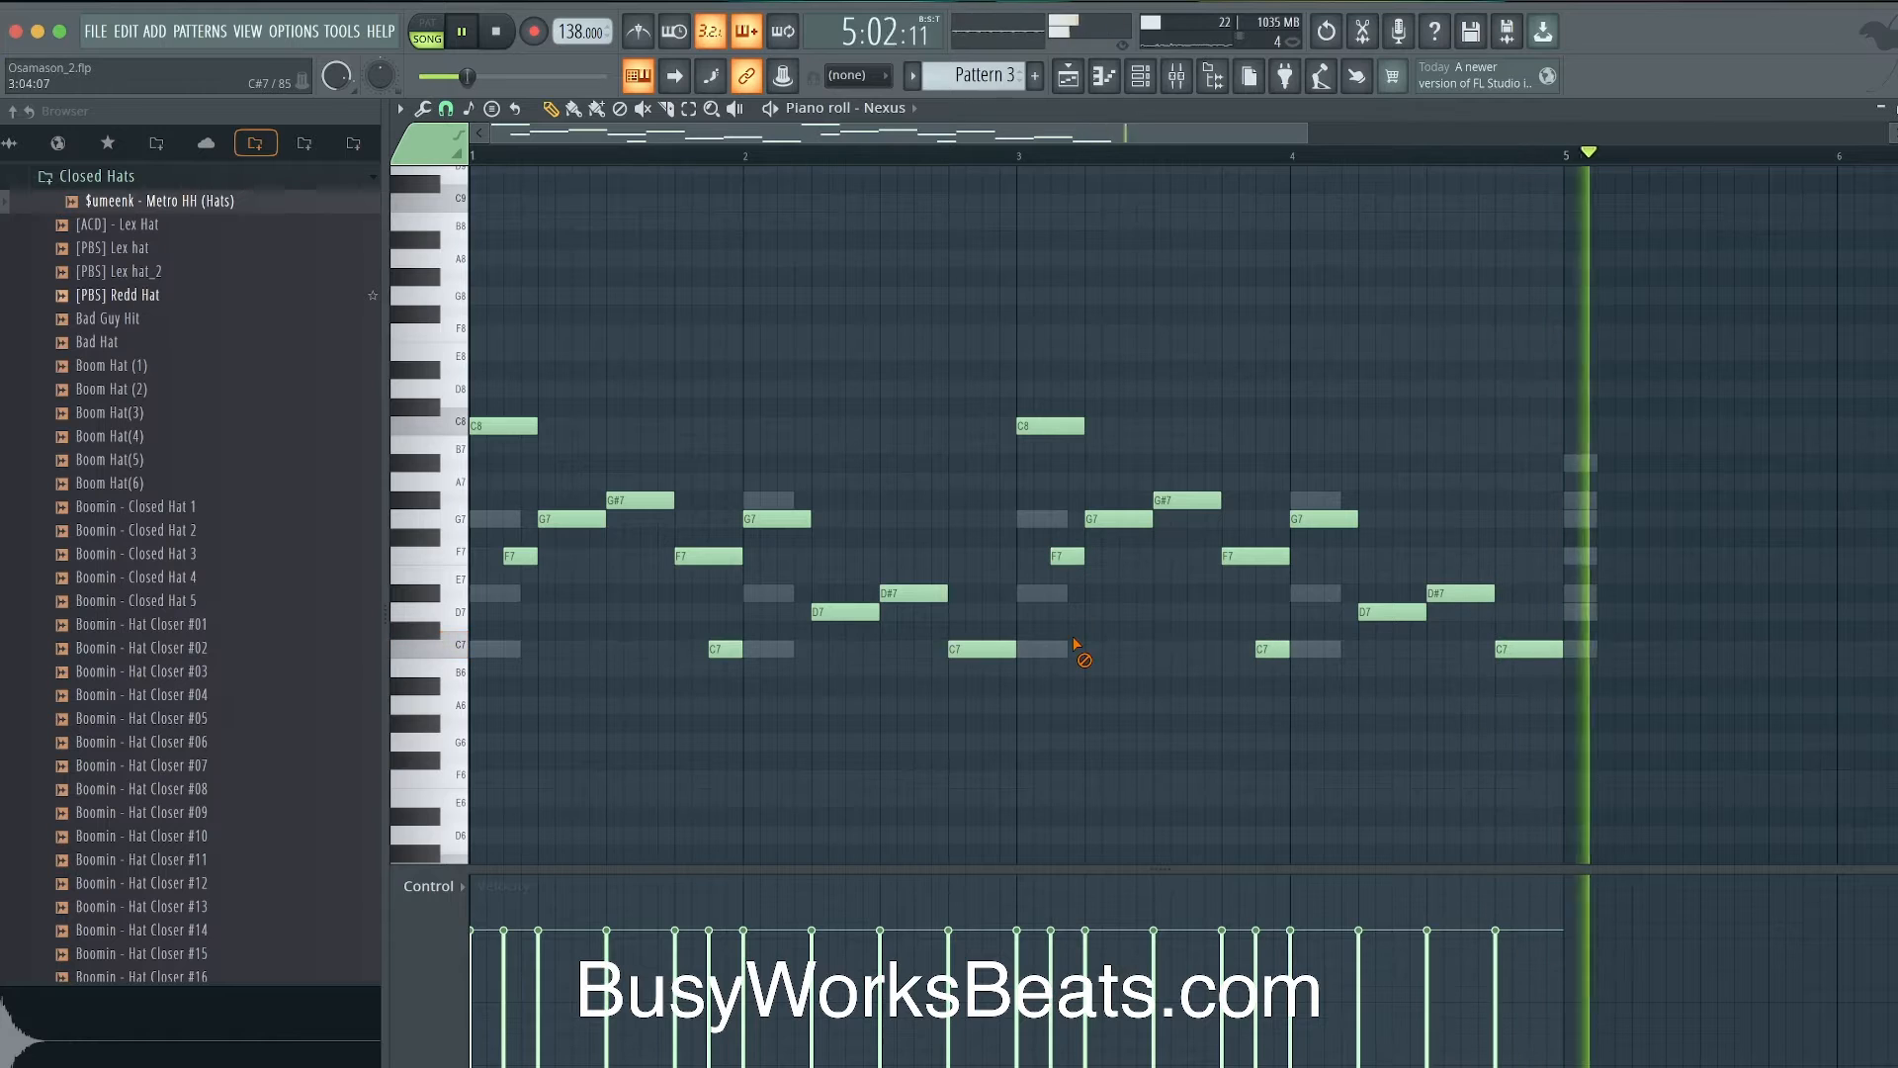
# - Repeat the four-bar Pattern 3 clip three times on Track 2, filling the playlist through bar 16
pyautogui.click(1137, 76)
pyautogui.click(1115, 76)
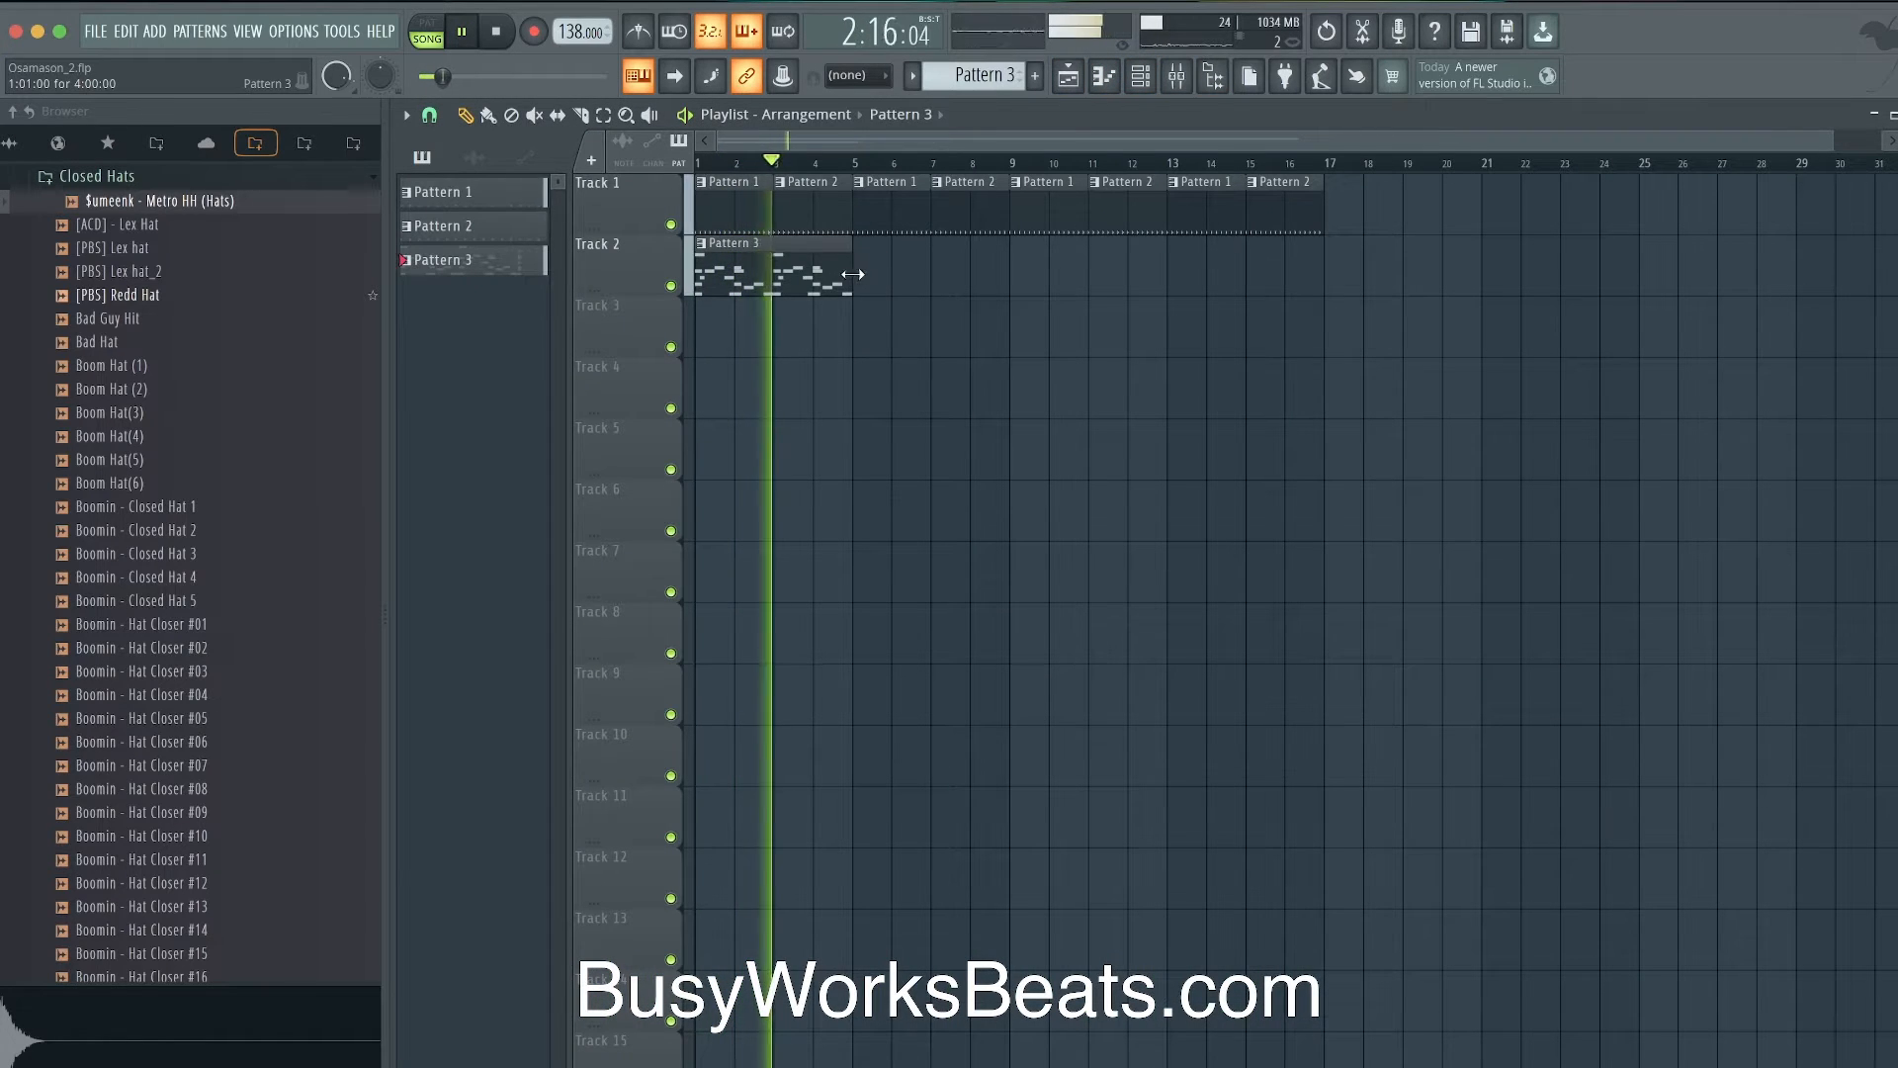
pyautogui.keyDown('super'); pyautogui.moveTo(862, 276); pyautogui.dragTo(776, 270); pyautogui.keyUp('super')
pyautogui.press('super+b')
pyautogui.press('super+b')
pyautogui.press('super+b')
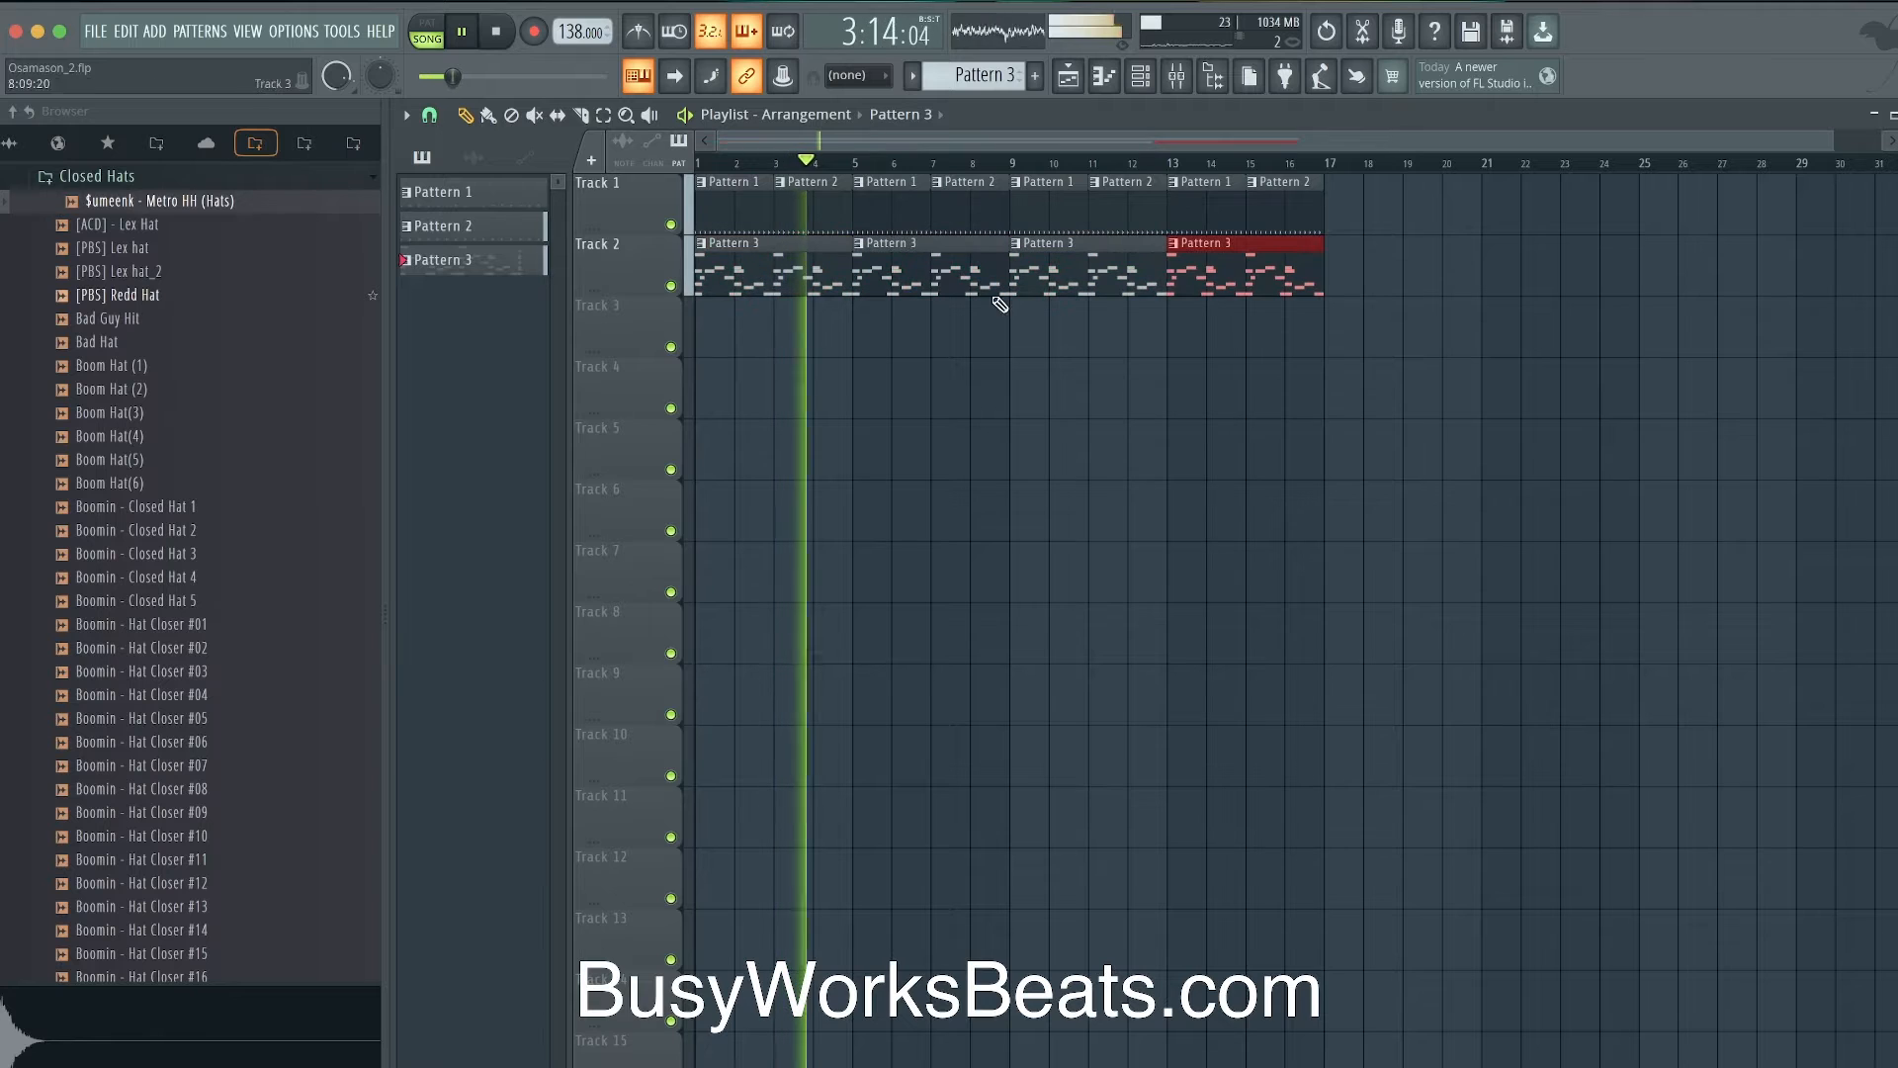
# - Switch to the empty Pattern 4 and select the spinz 808_ channel for playing
pyautogui.click(1140, 76)
pyautogui.click(999, 75)
pyautogui.click(1110, 94)
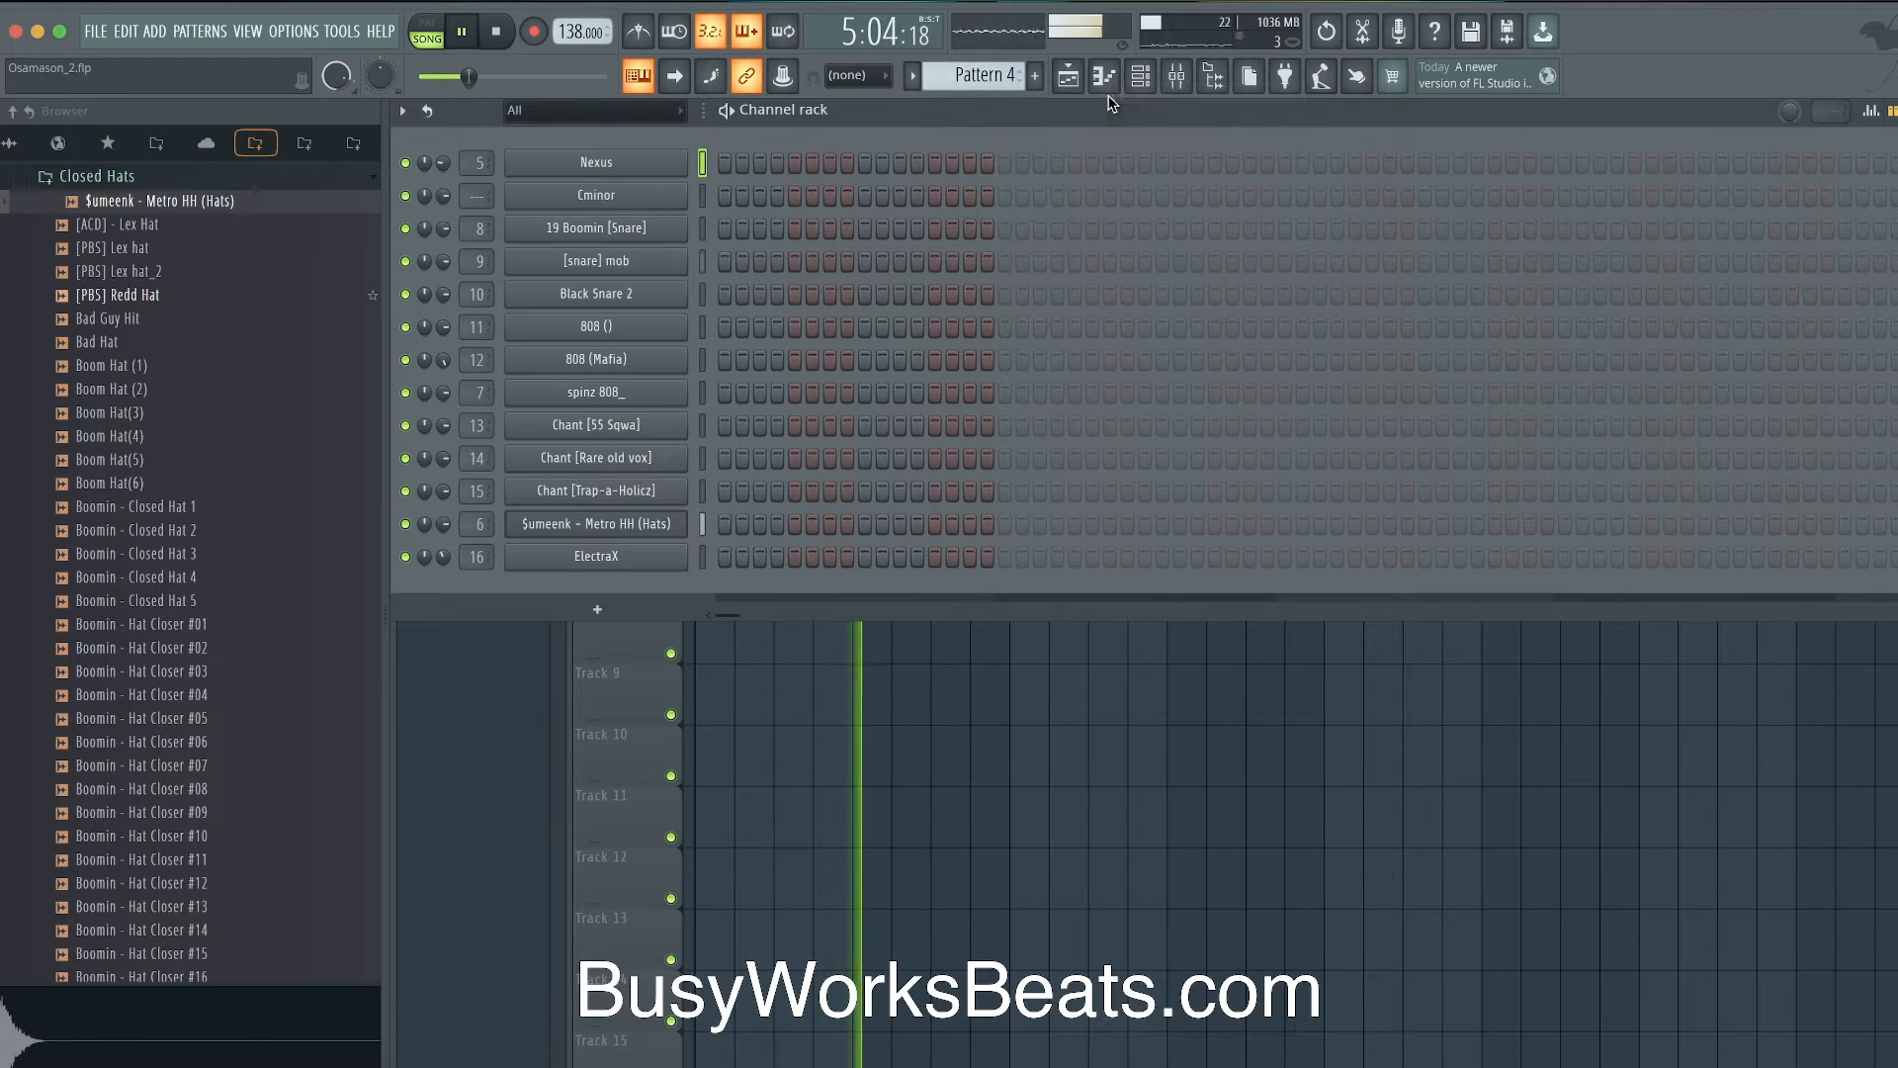
pyautogui.click(703, 395)
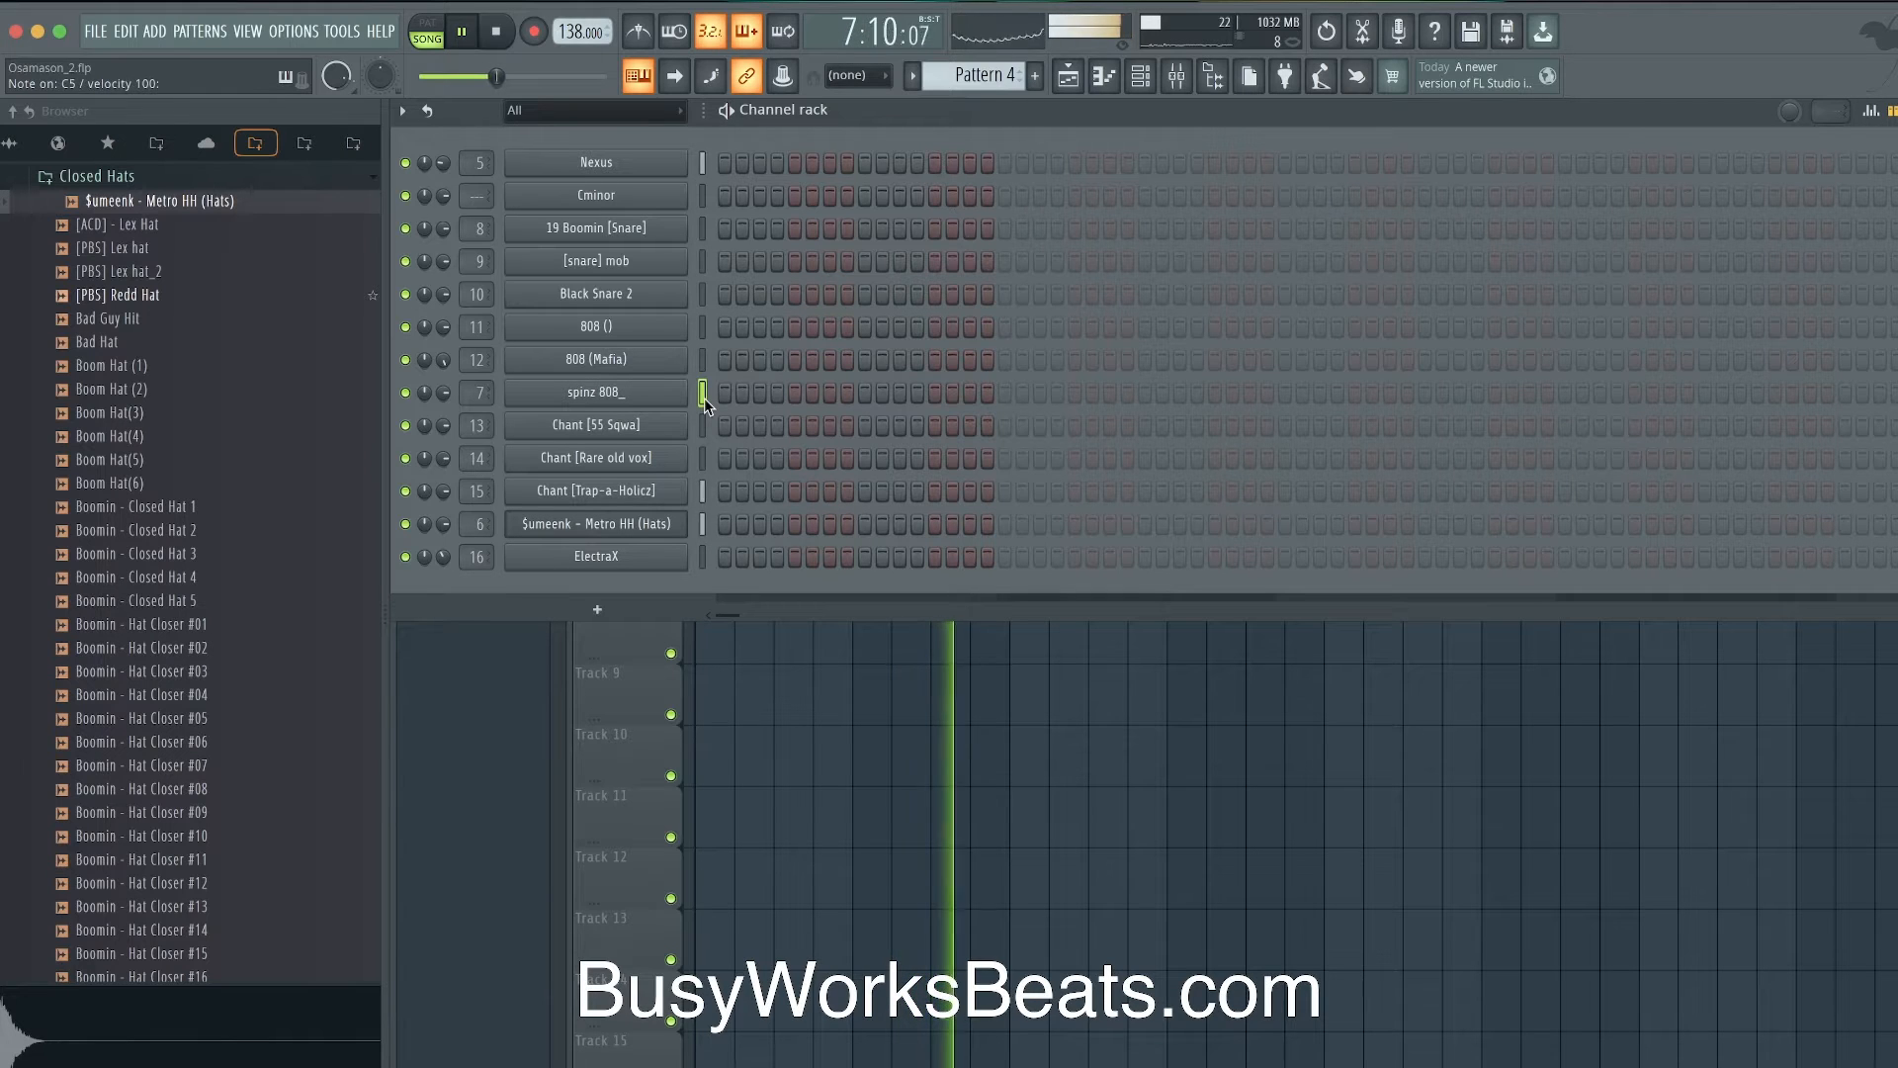
# - Record a live spinz 808_ part into Pattern 4 over eight bars of the song
pyautogui.press('space')
pyautogui.press('r')
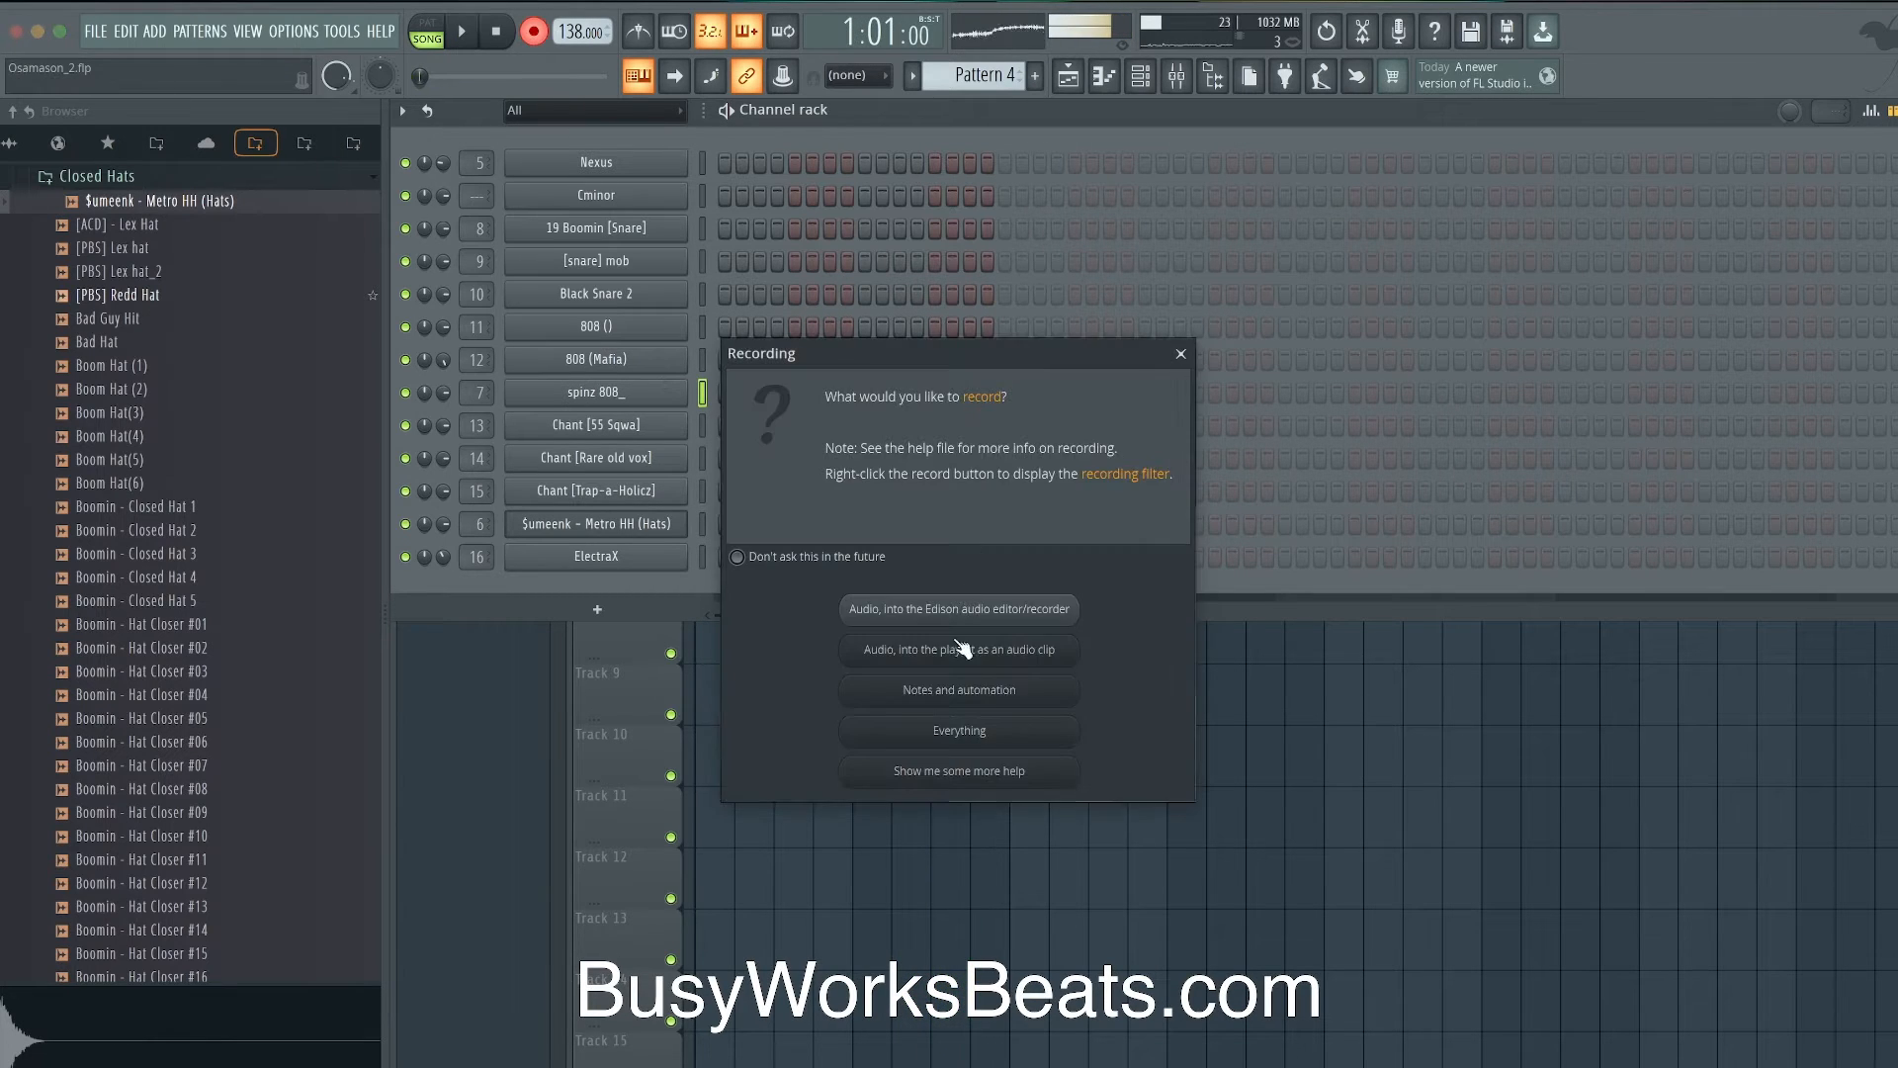
pyautogui.click(961, 648)
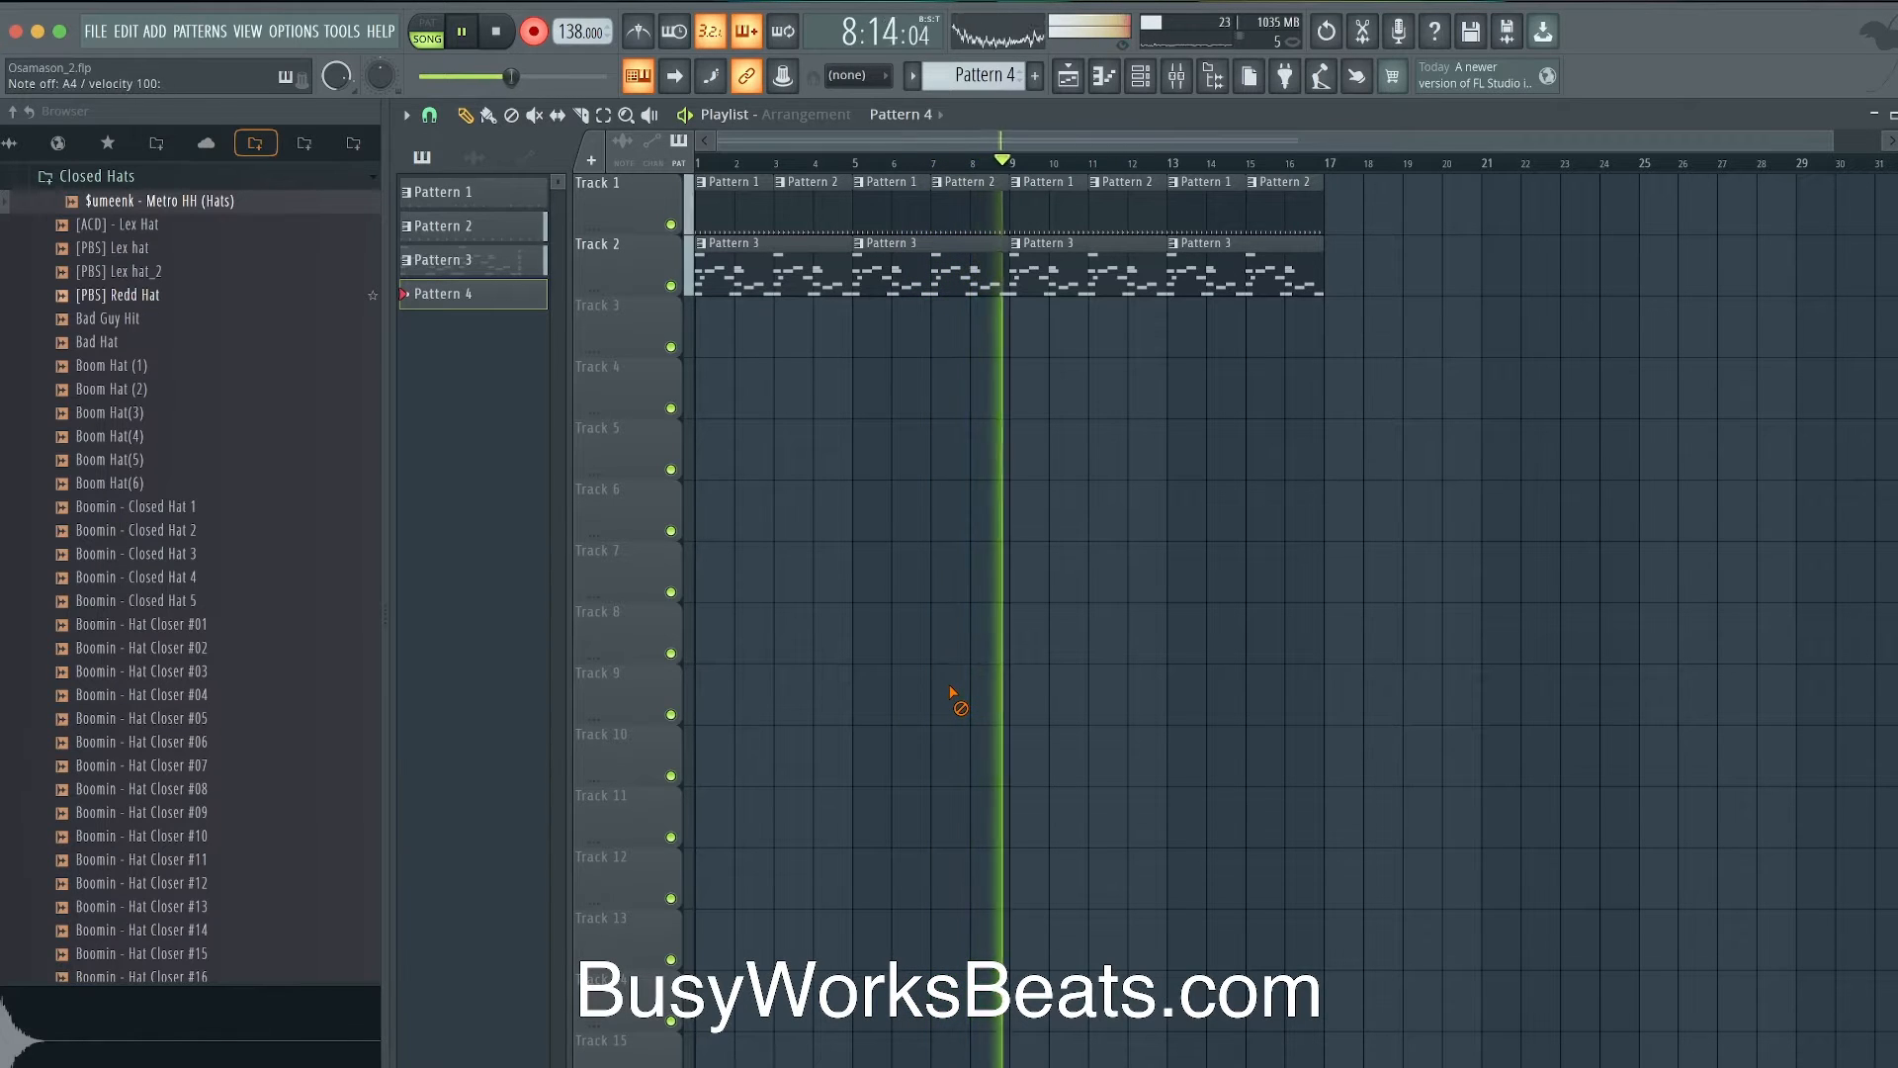
pyautogui.press('space')
pyautogui.press('space')
# - Open the recorded spinz 808_ part in the piano roll, delete the second C5 note in bar 1 and play it back
pyautogui.doubleClick(705, 314)
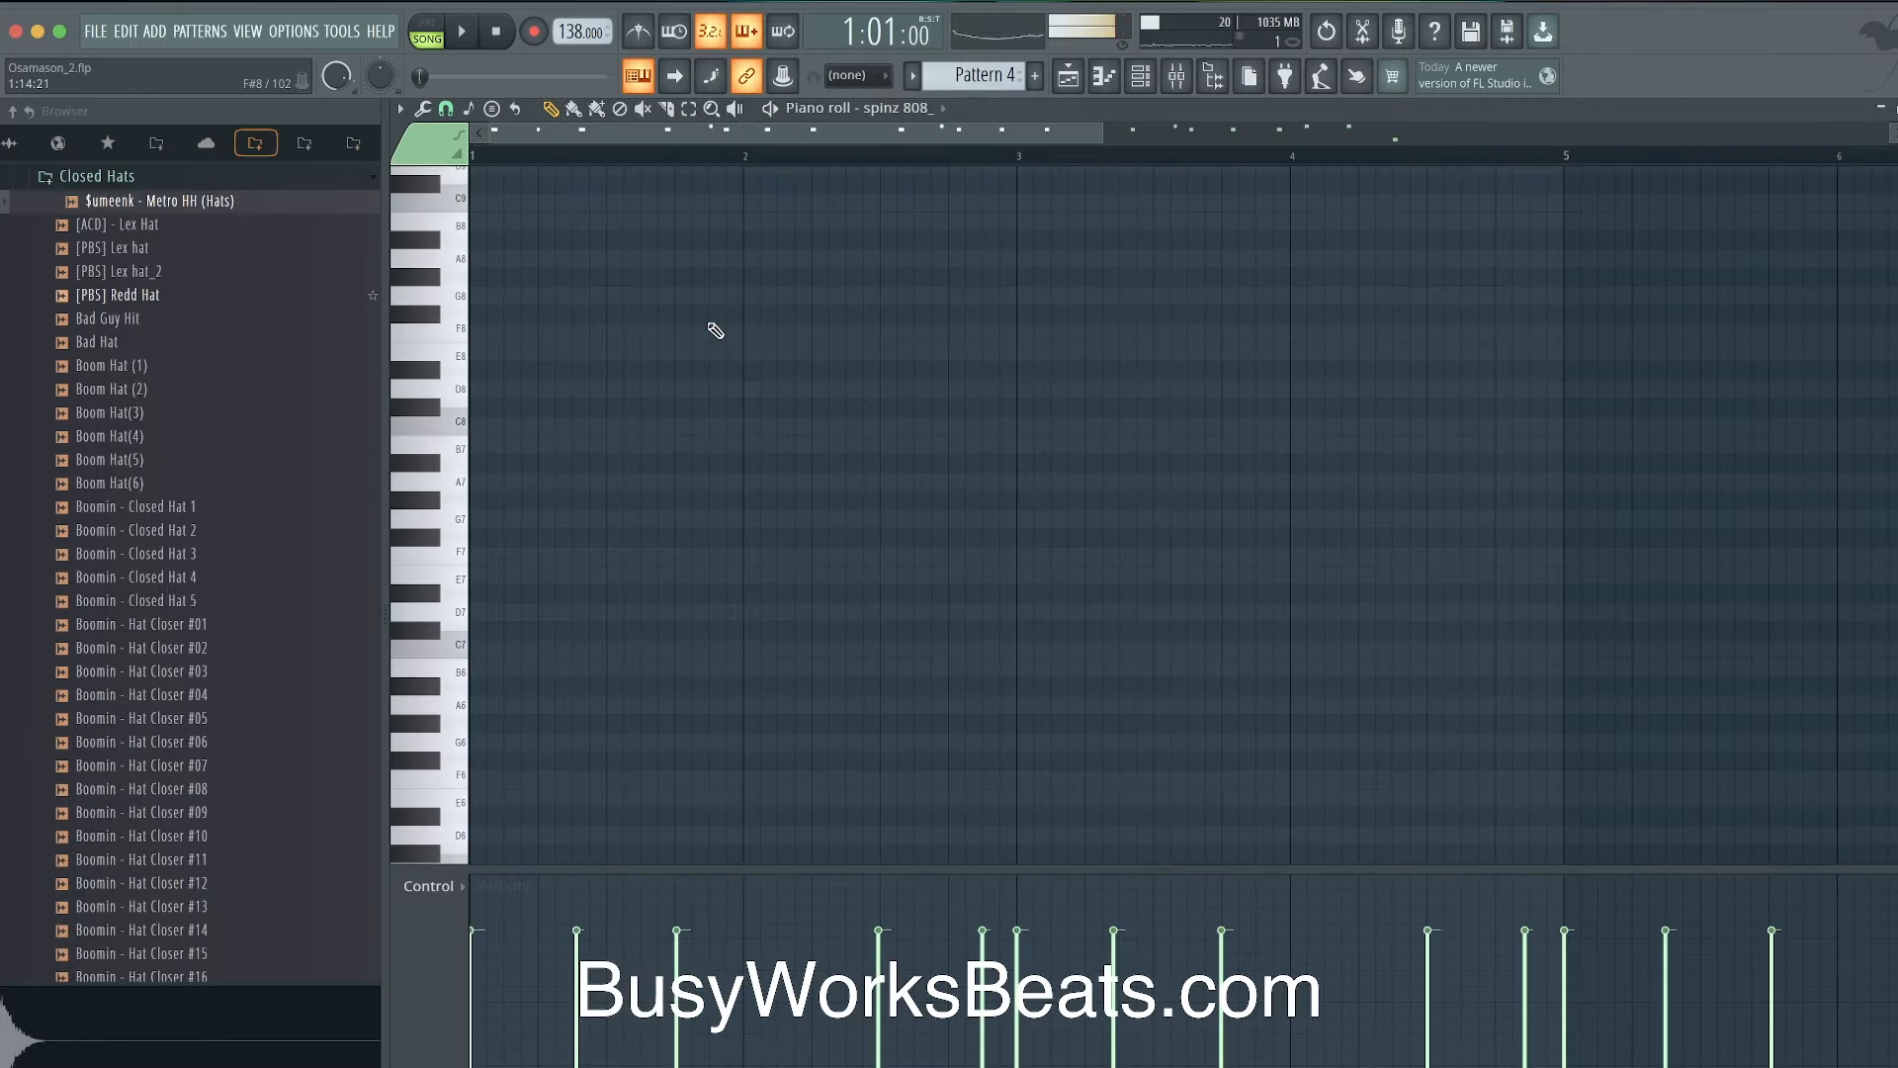
pyautogui.scroll(4, 718, 331)
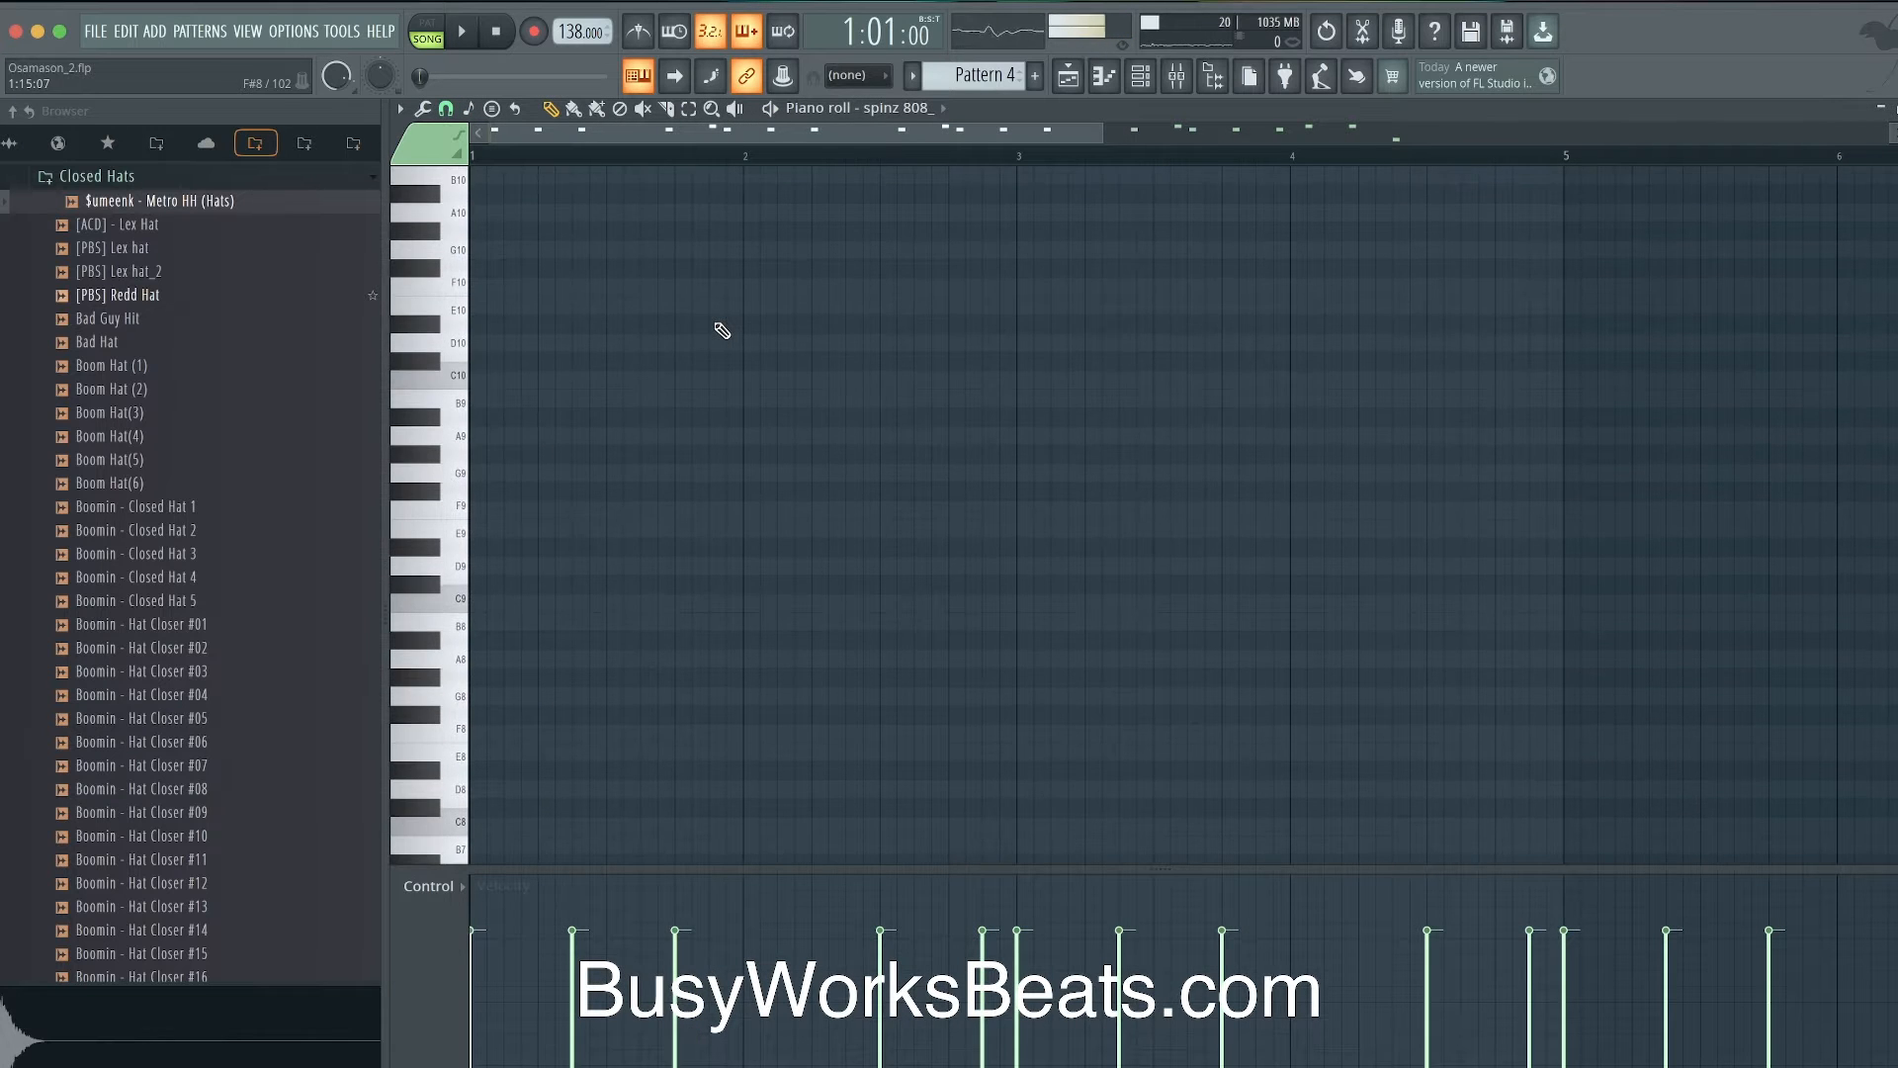
pyautogui.scroll(-10, 721, 327)
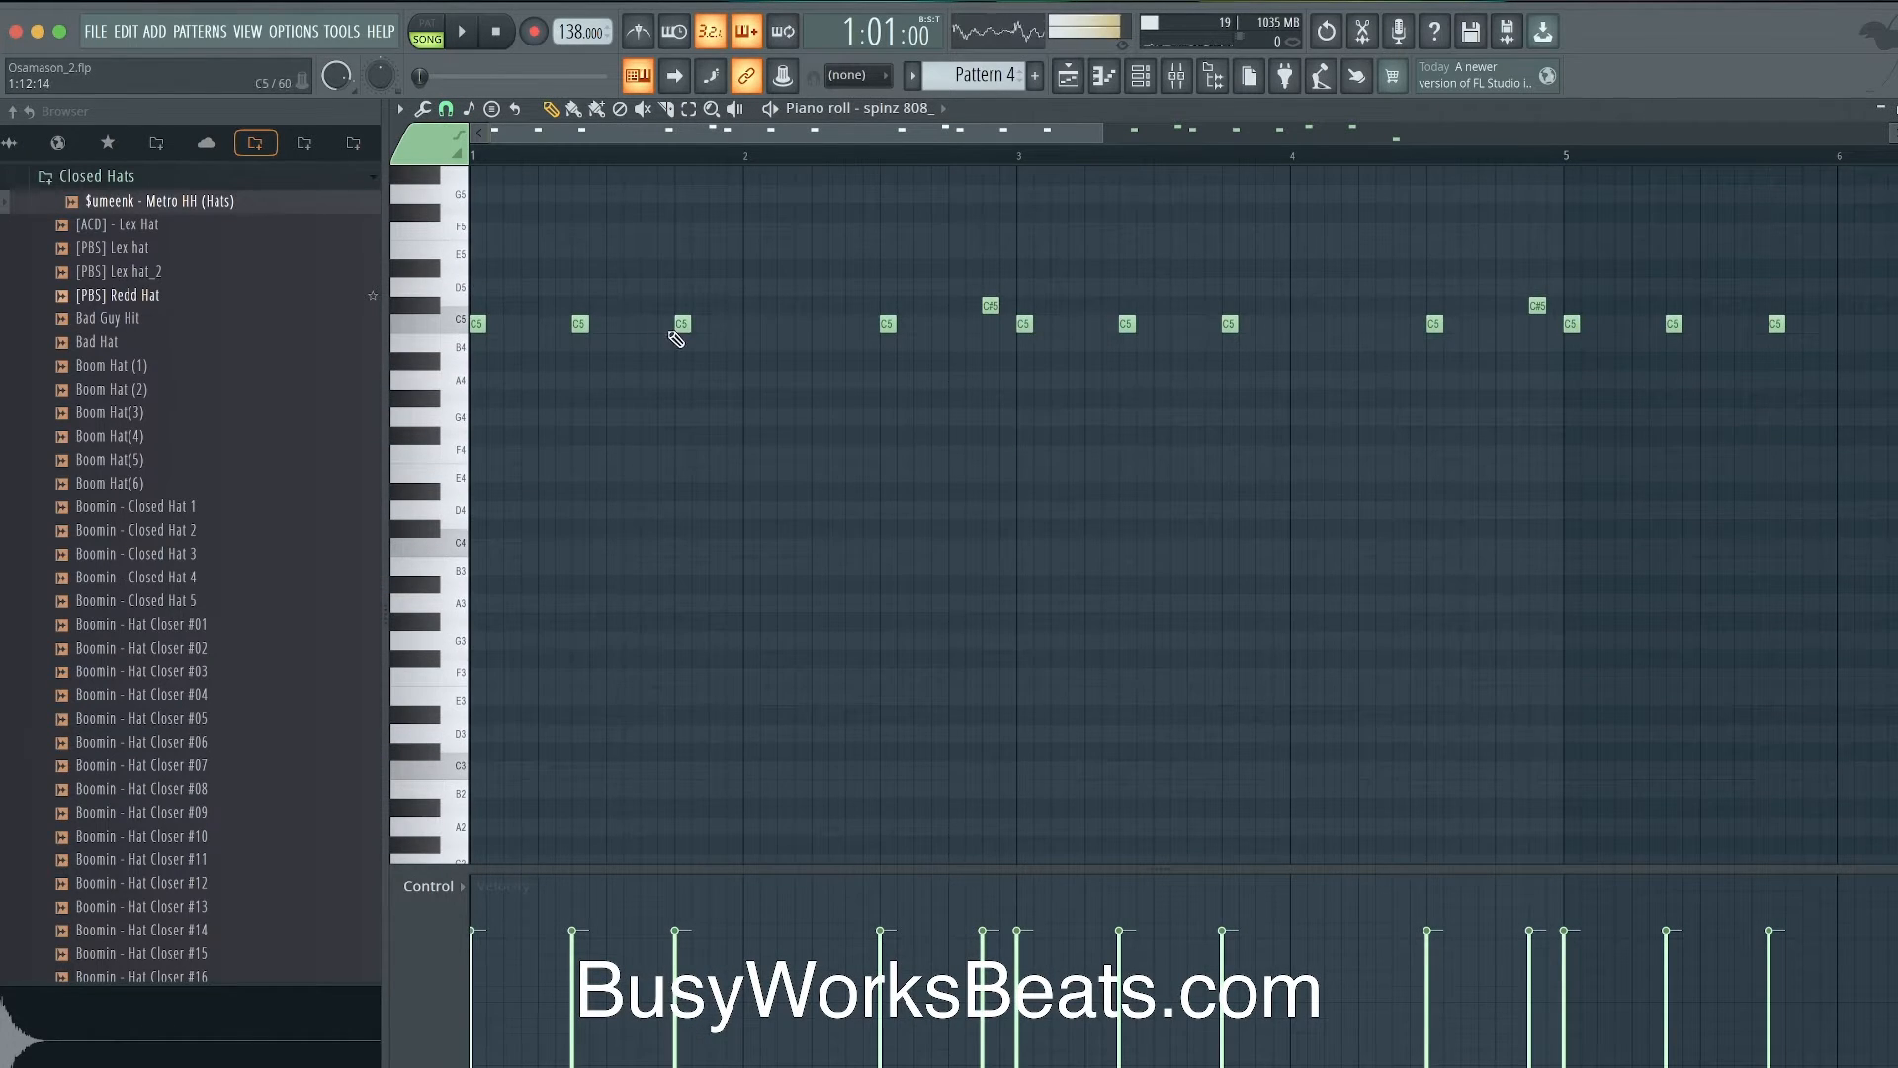
pyautogui.rightClick(581, 324)
pyautogui.press('space')
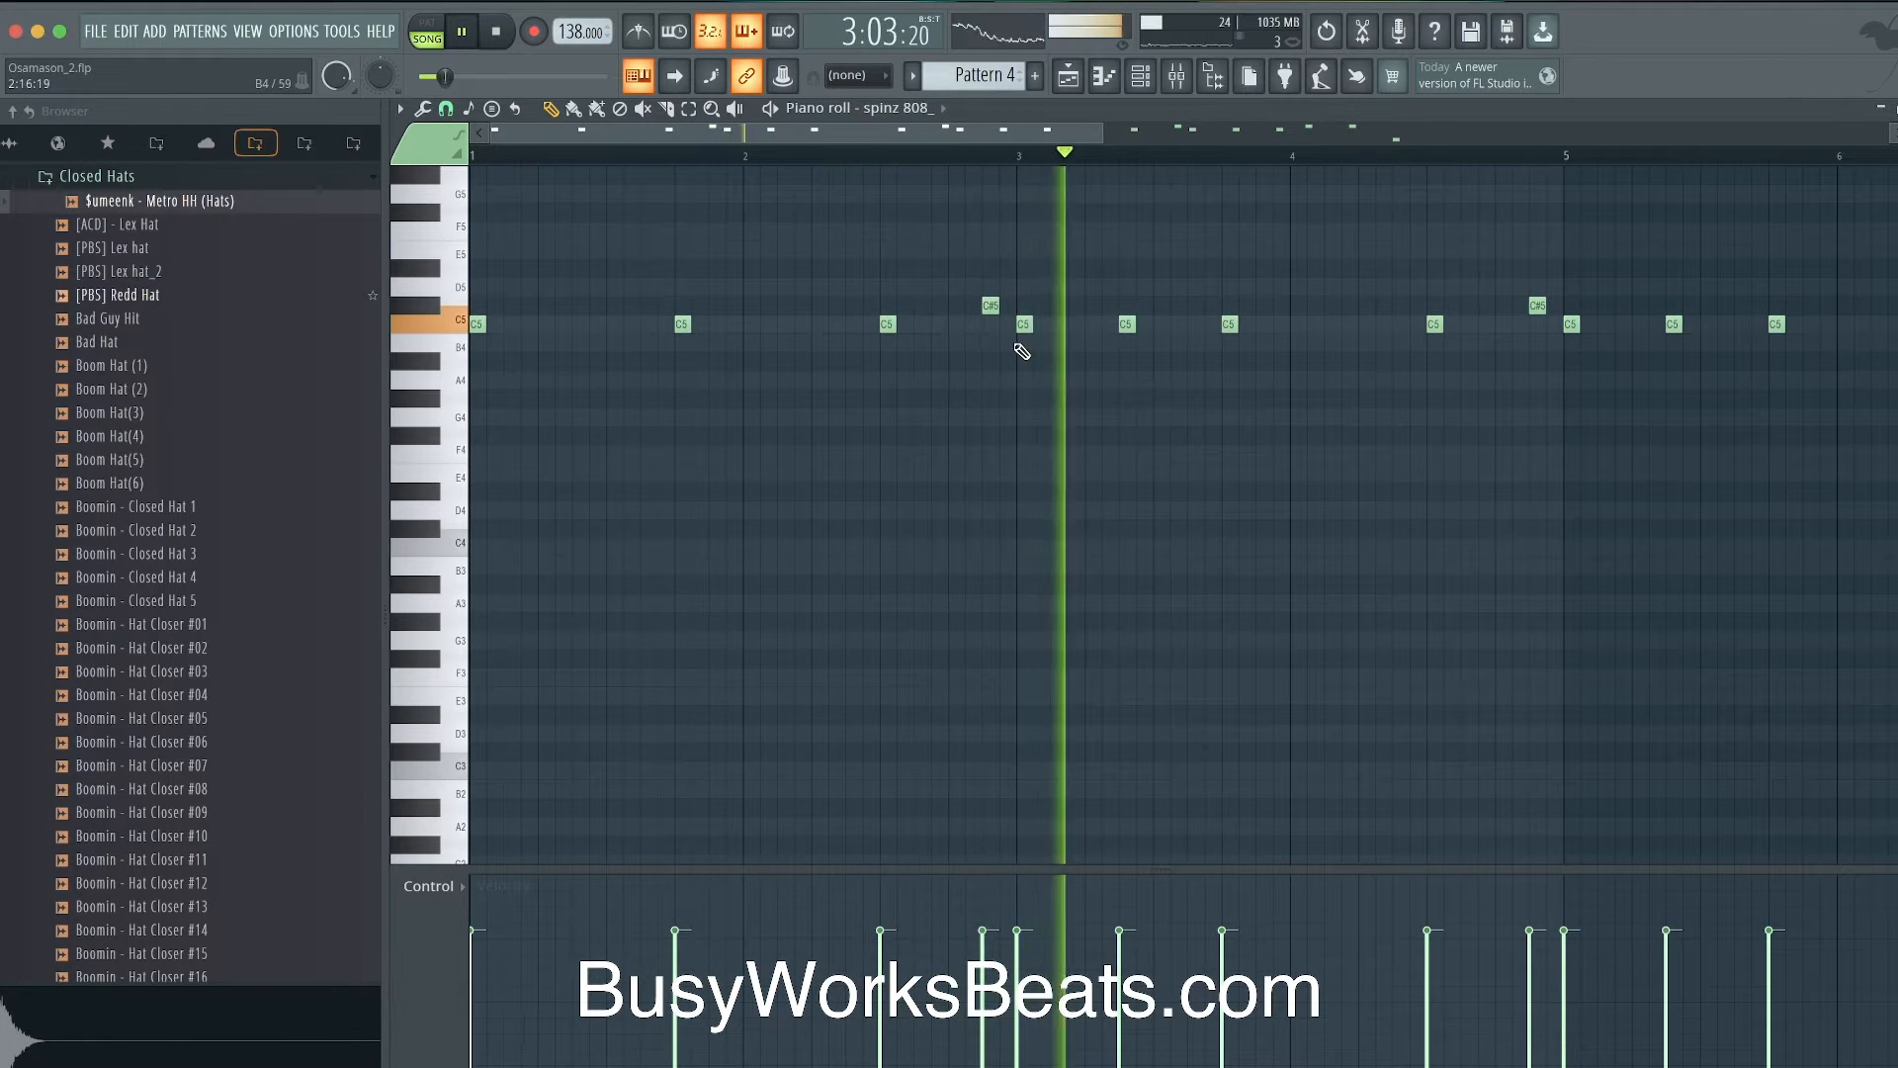
# - Delete the second C5 note in bars 5 and 7 of the spinz 808_ part
pyautogui.scroll(-1, 1023, 351)
pyautogui.rightClick(986, 325)
pyautogui.press('super+z')
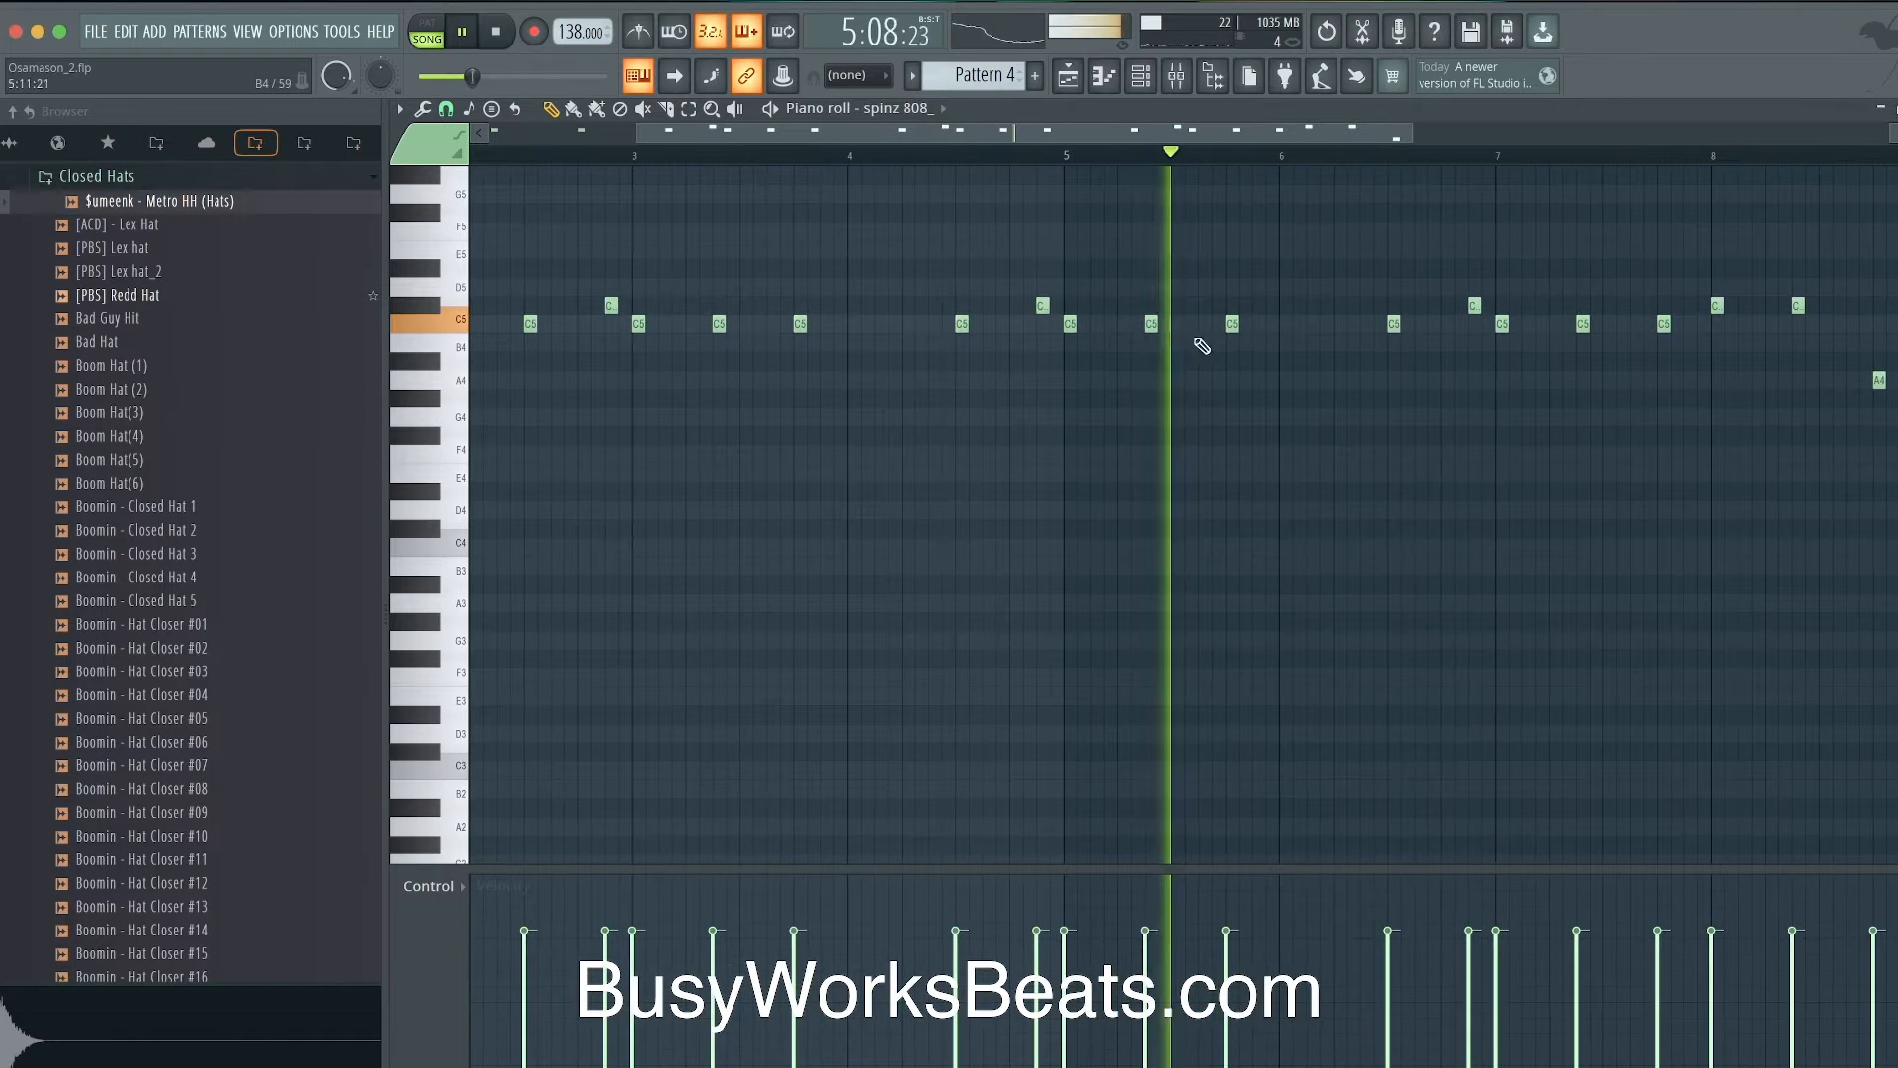
pyautogui.rightClick(1151, 324)
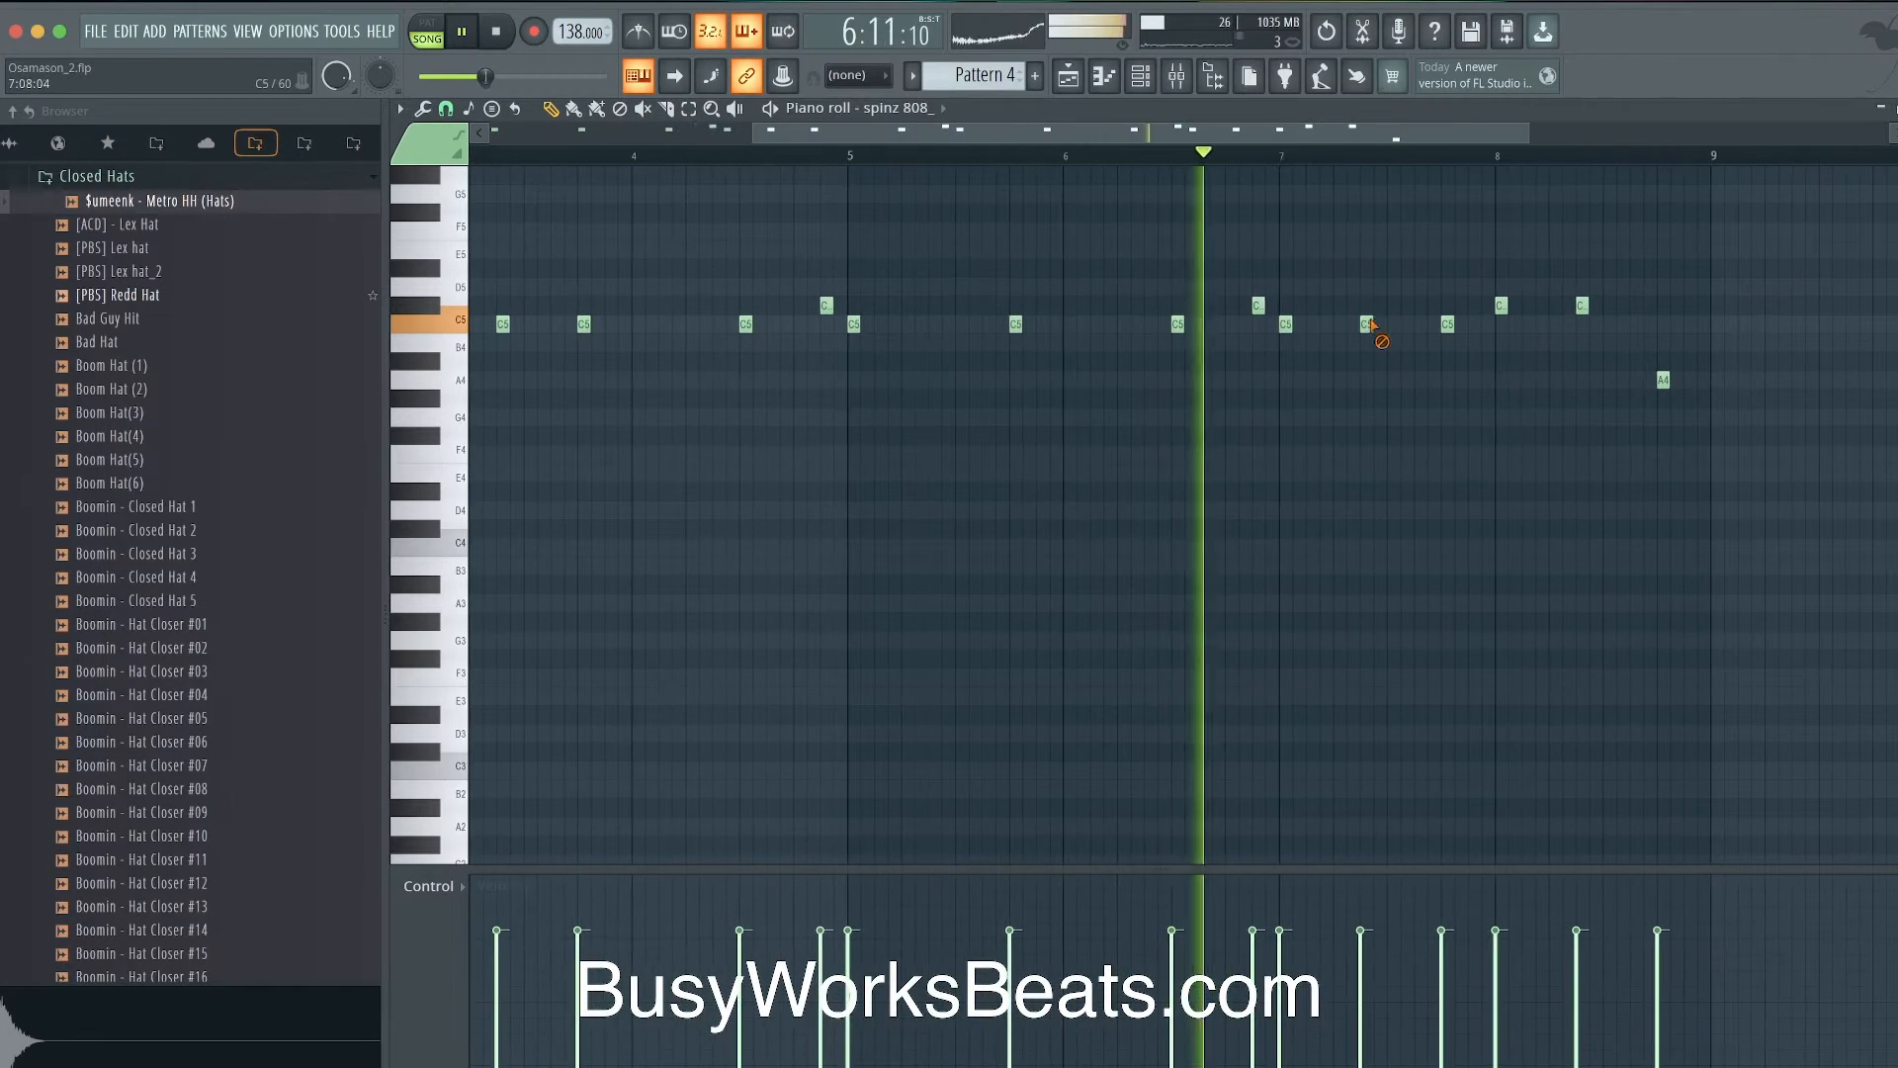
pyautogui.rightClick(1368, 325)
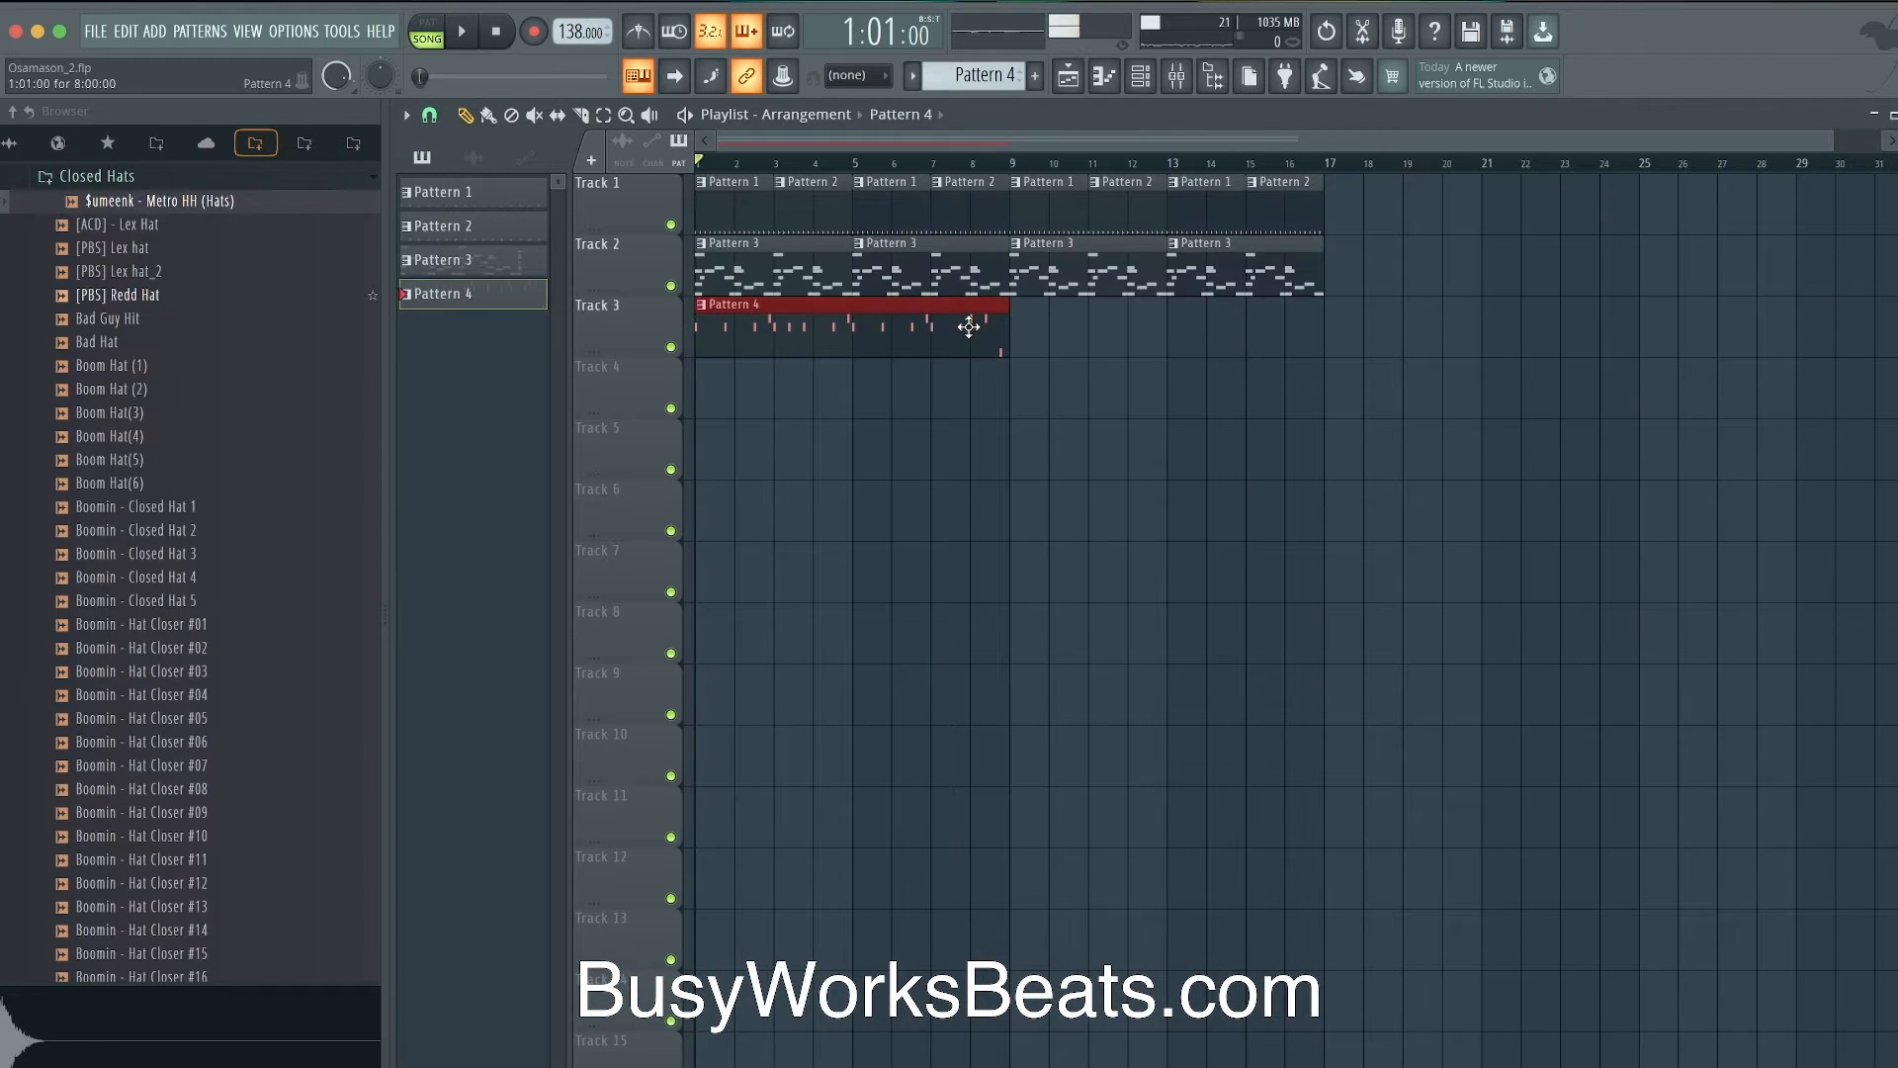
# - Place Pattern 4 on Track 3 from bar 1, duplicate it to fill through bar 16 and audition the arrangement
pyautogui.hotkey('ctrl', 'b')
pyautogui.press('space')
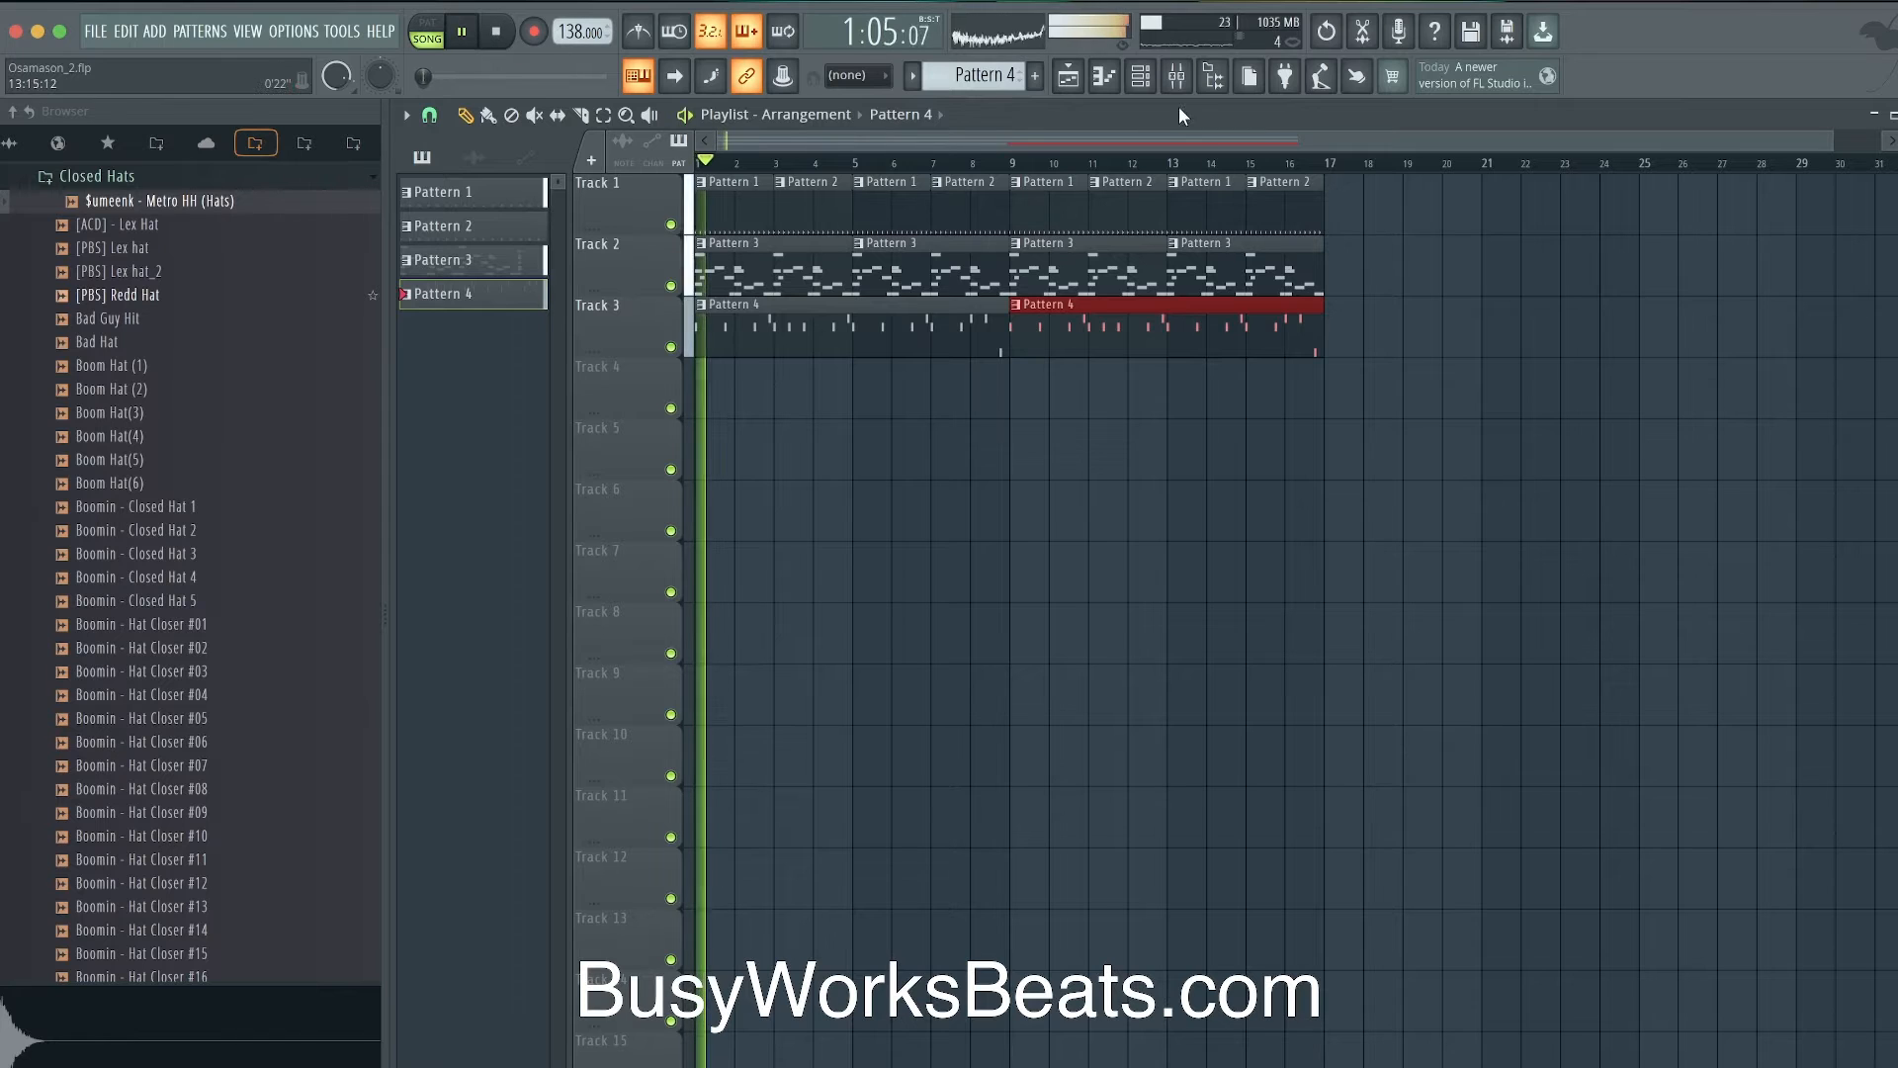
pyautogui.click(1177, 76)
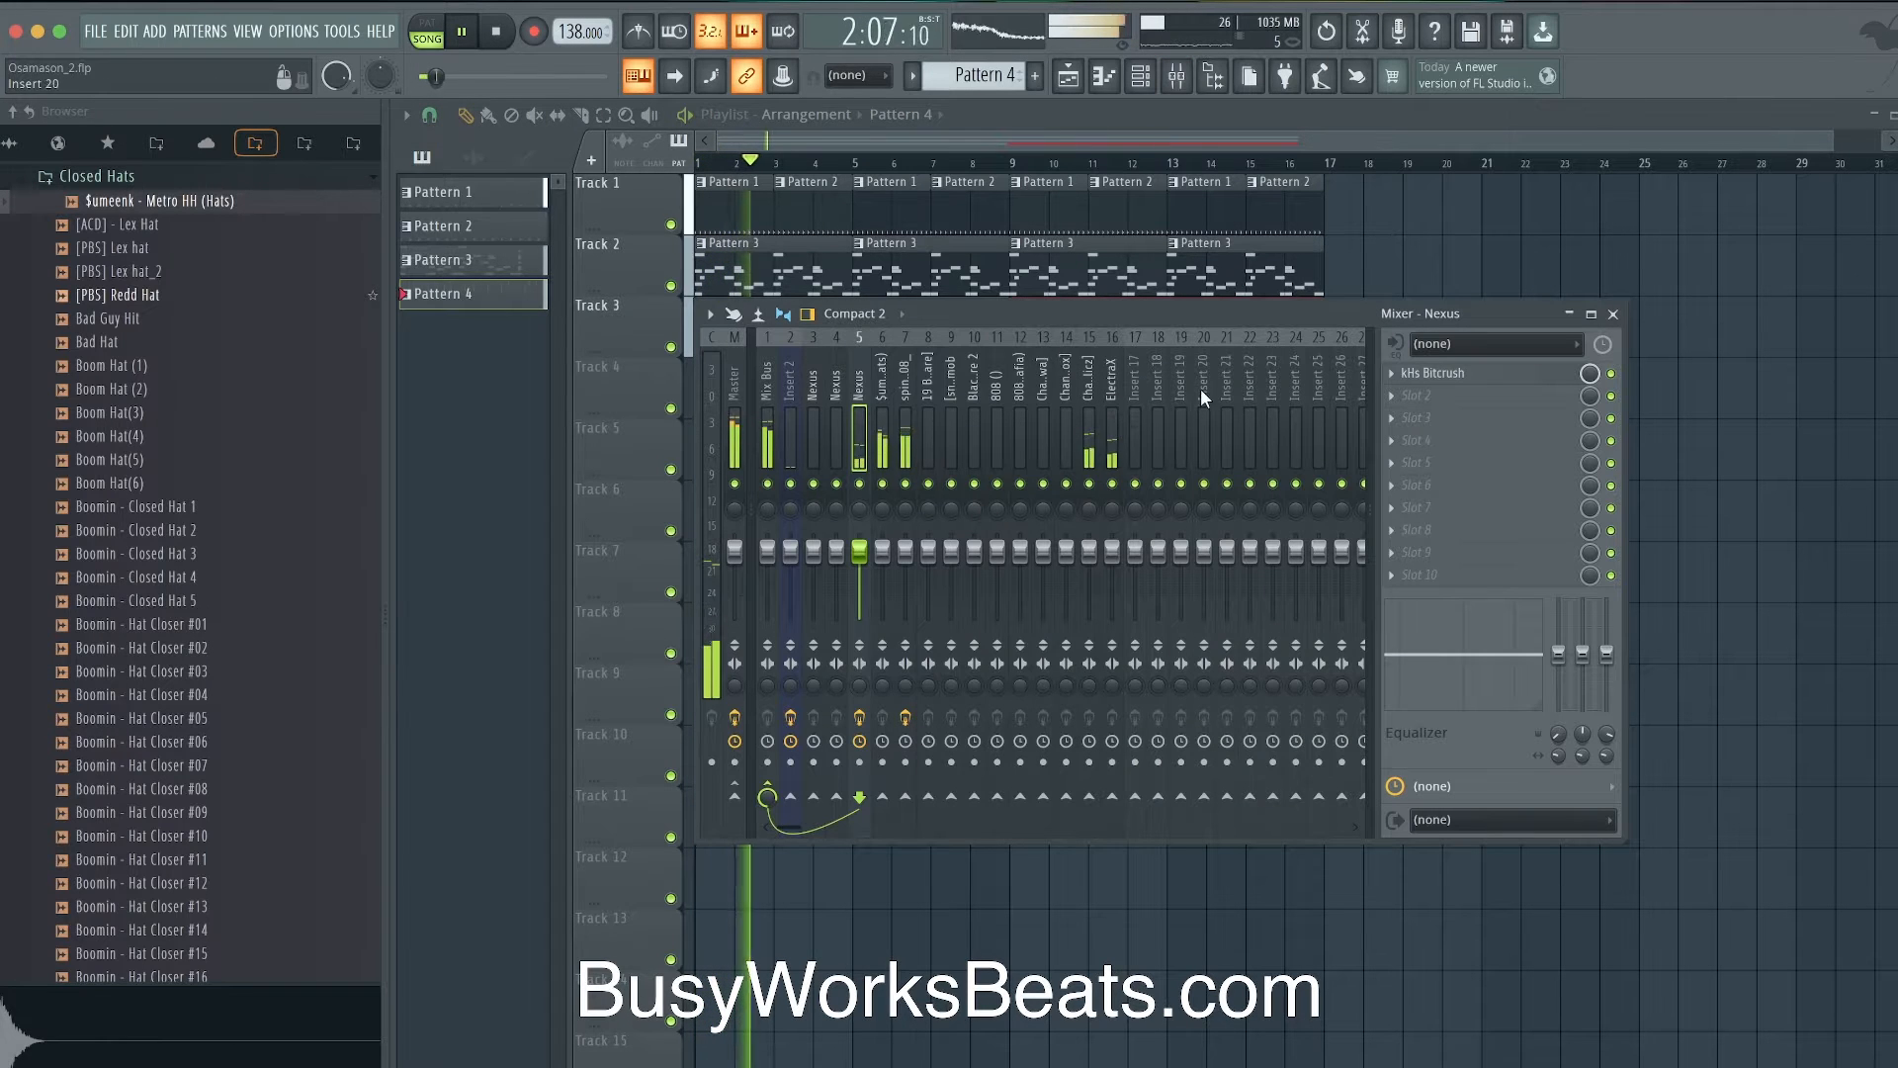
pyautogui.click(1176, 77)
pyautogui.click(1155, 78)
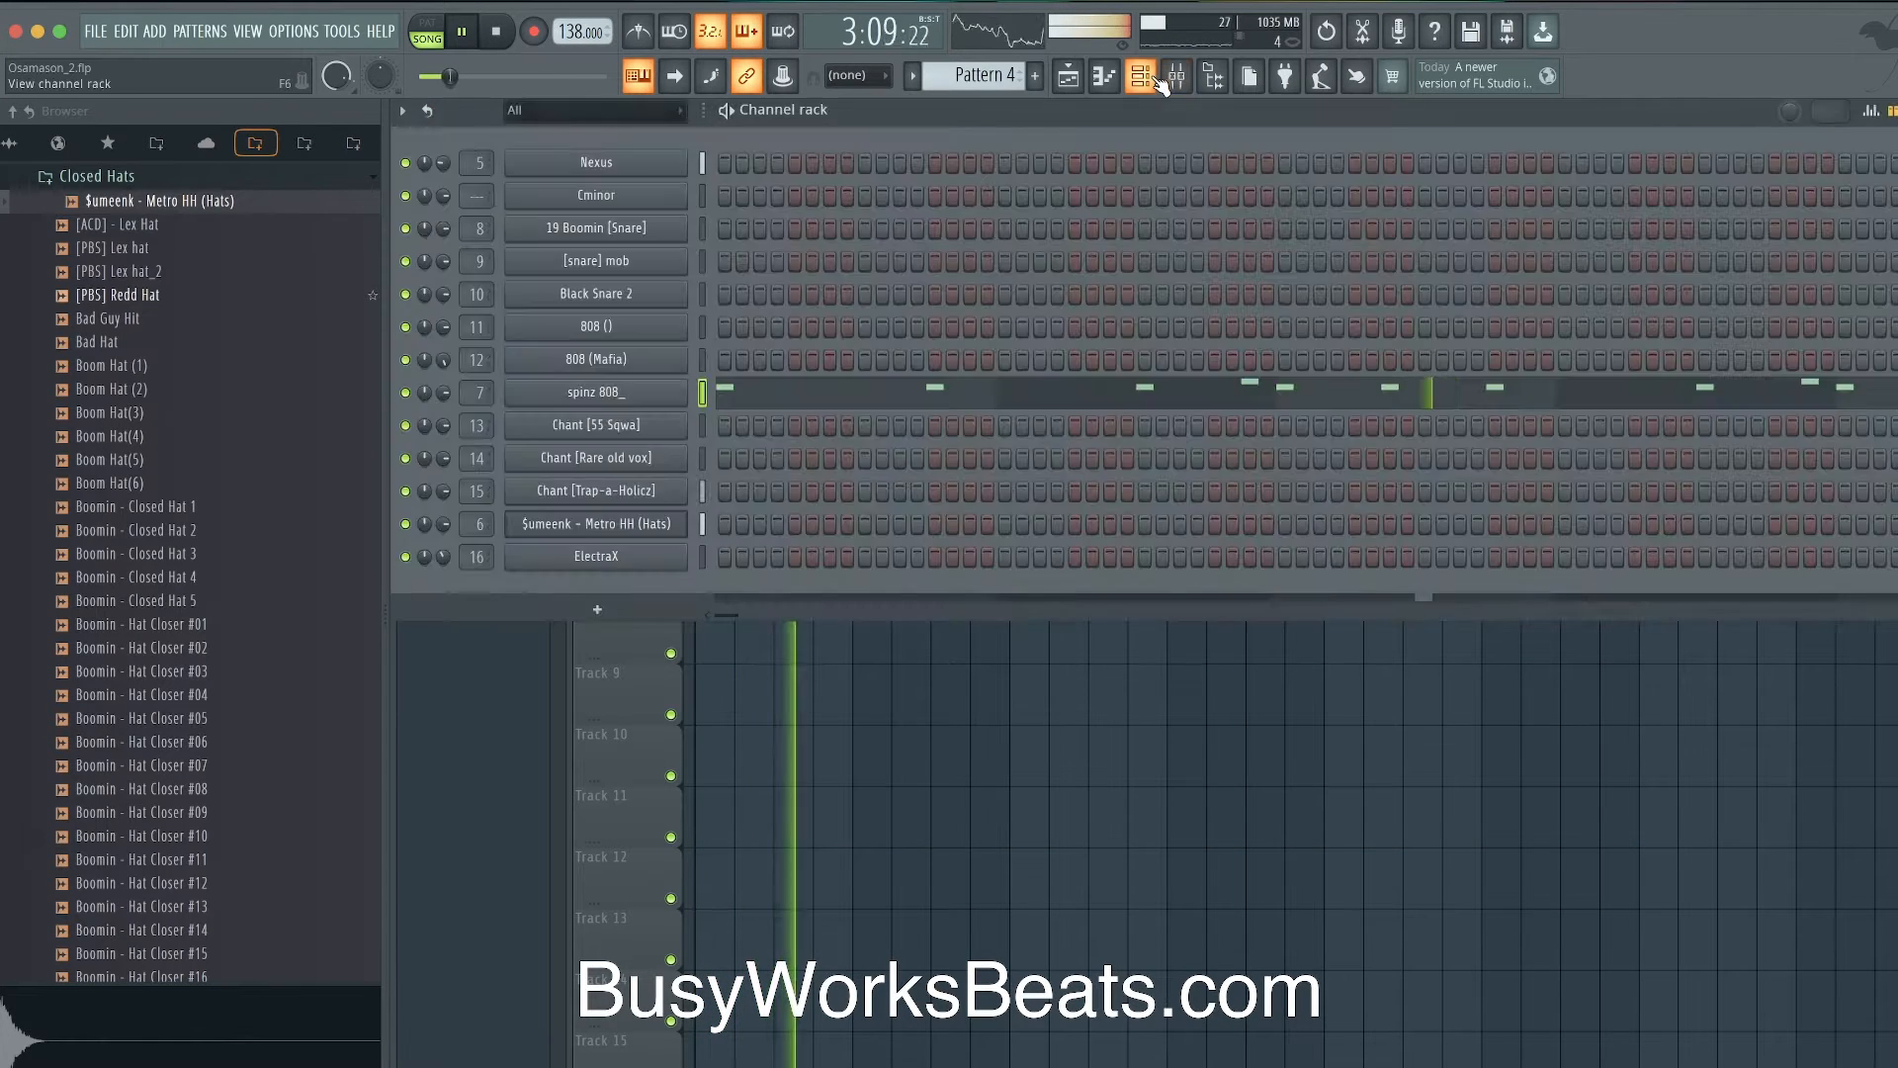
pyautogui.press('space')
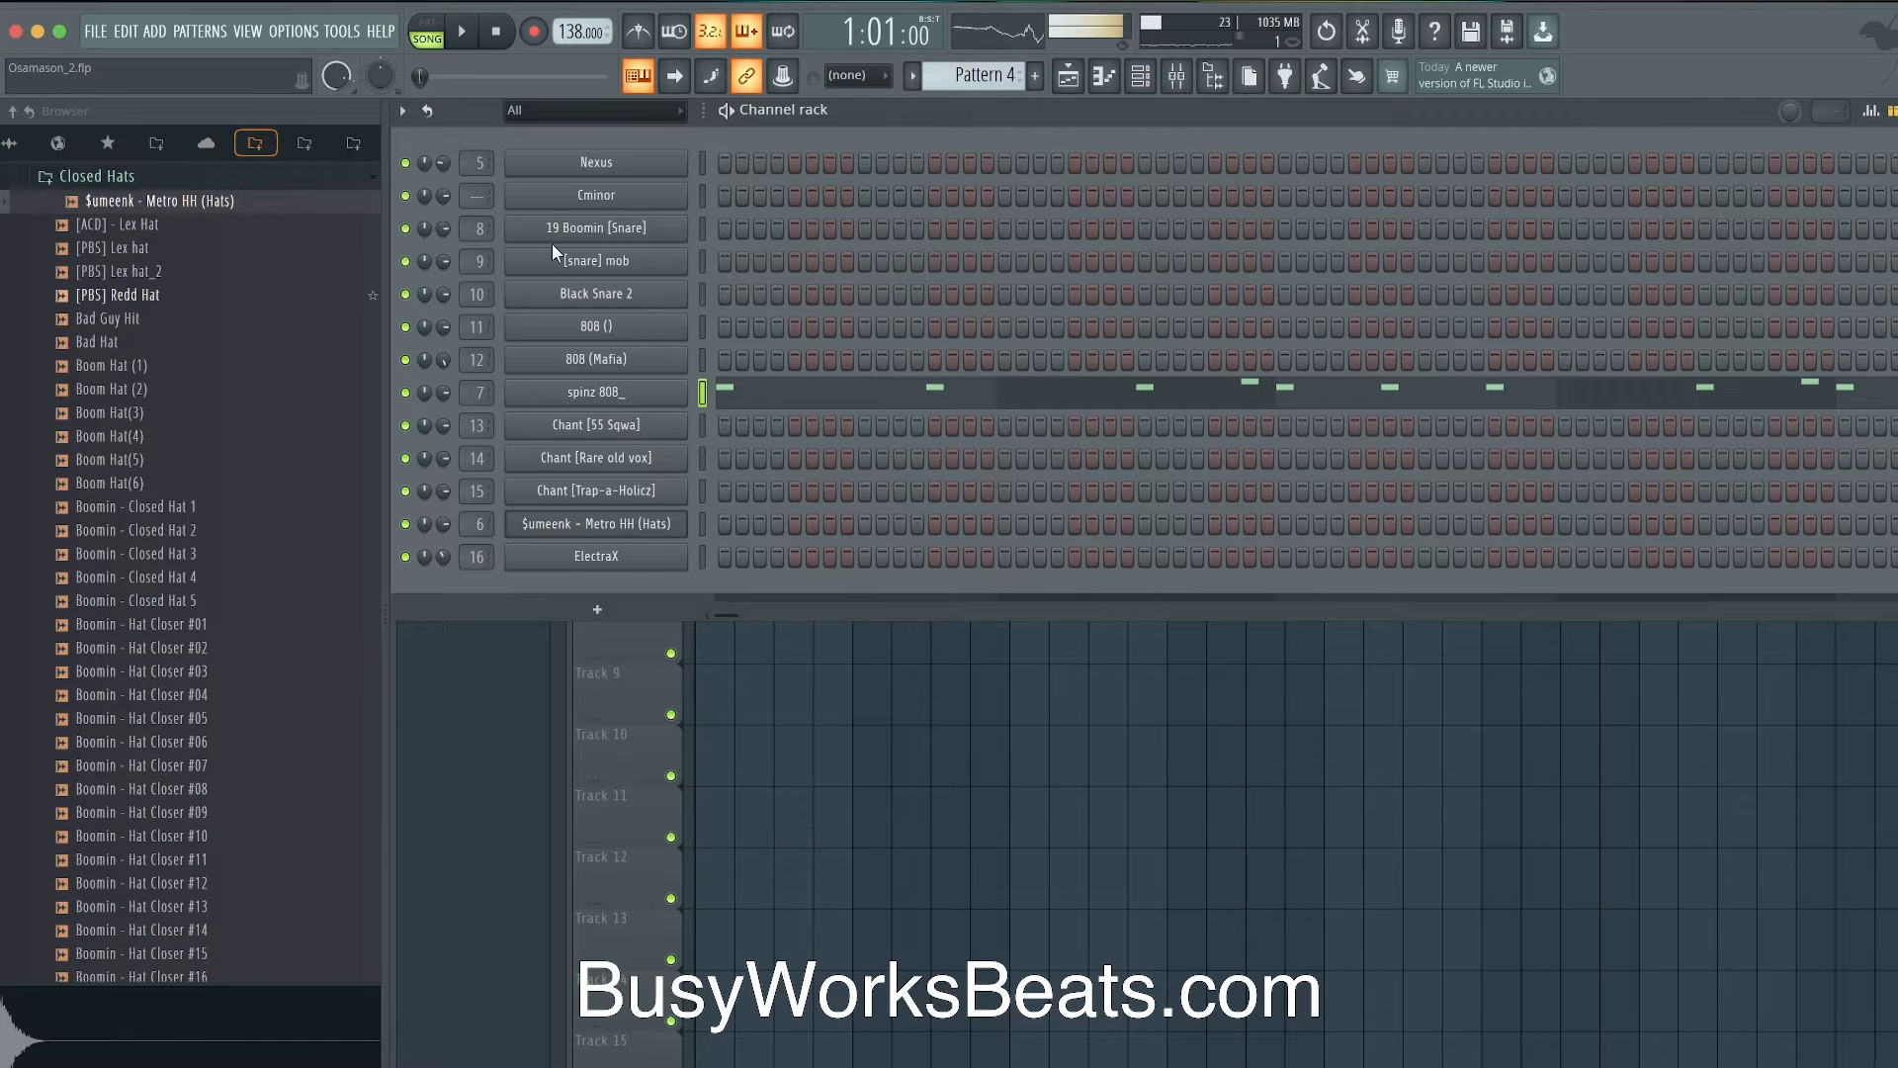
# - Switch ElectraX to the Agile thoughts BN preset, close the plugin window and audition the arrangement
pyautogui.click(618, 557)
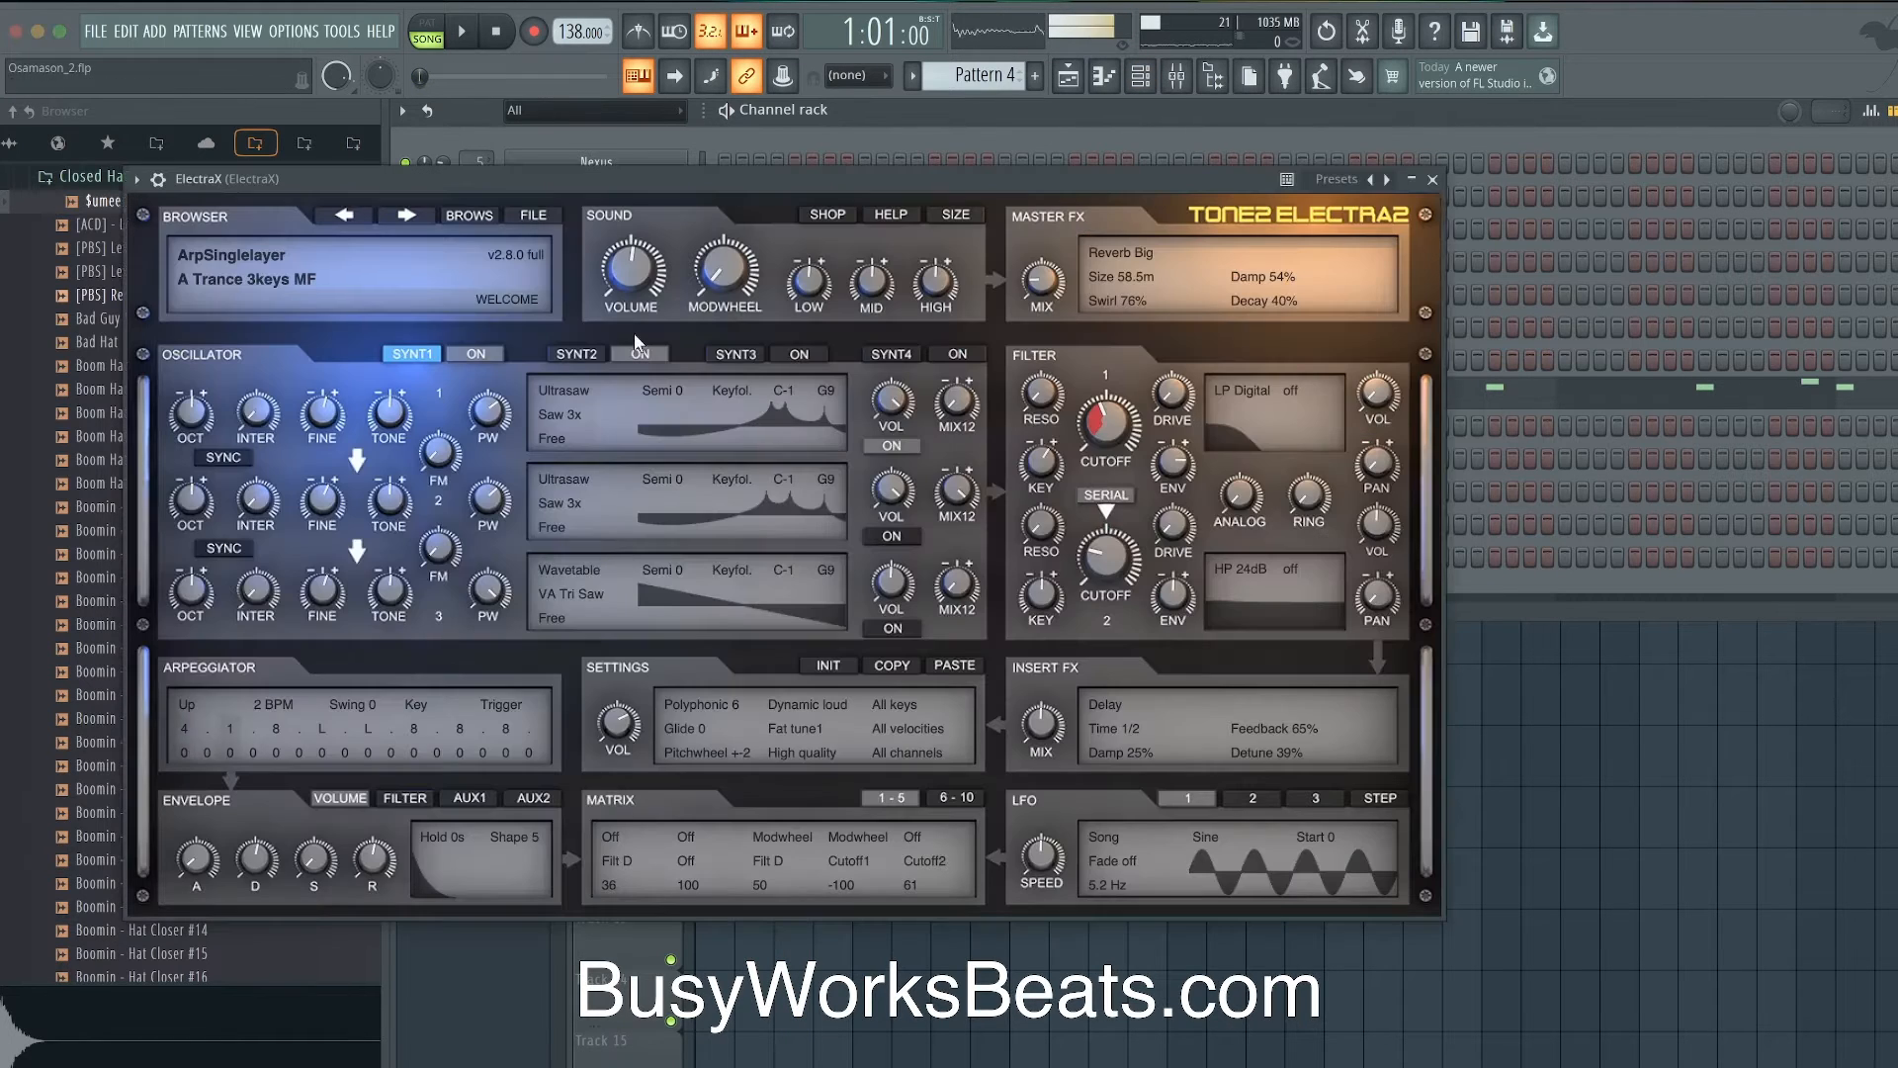
pyautogui.click(405, 214)
pyautogui.press('space')
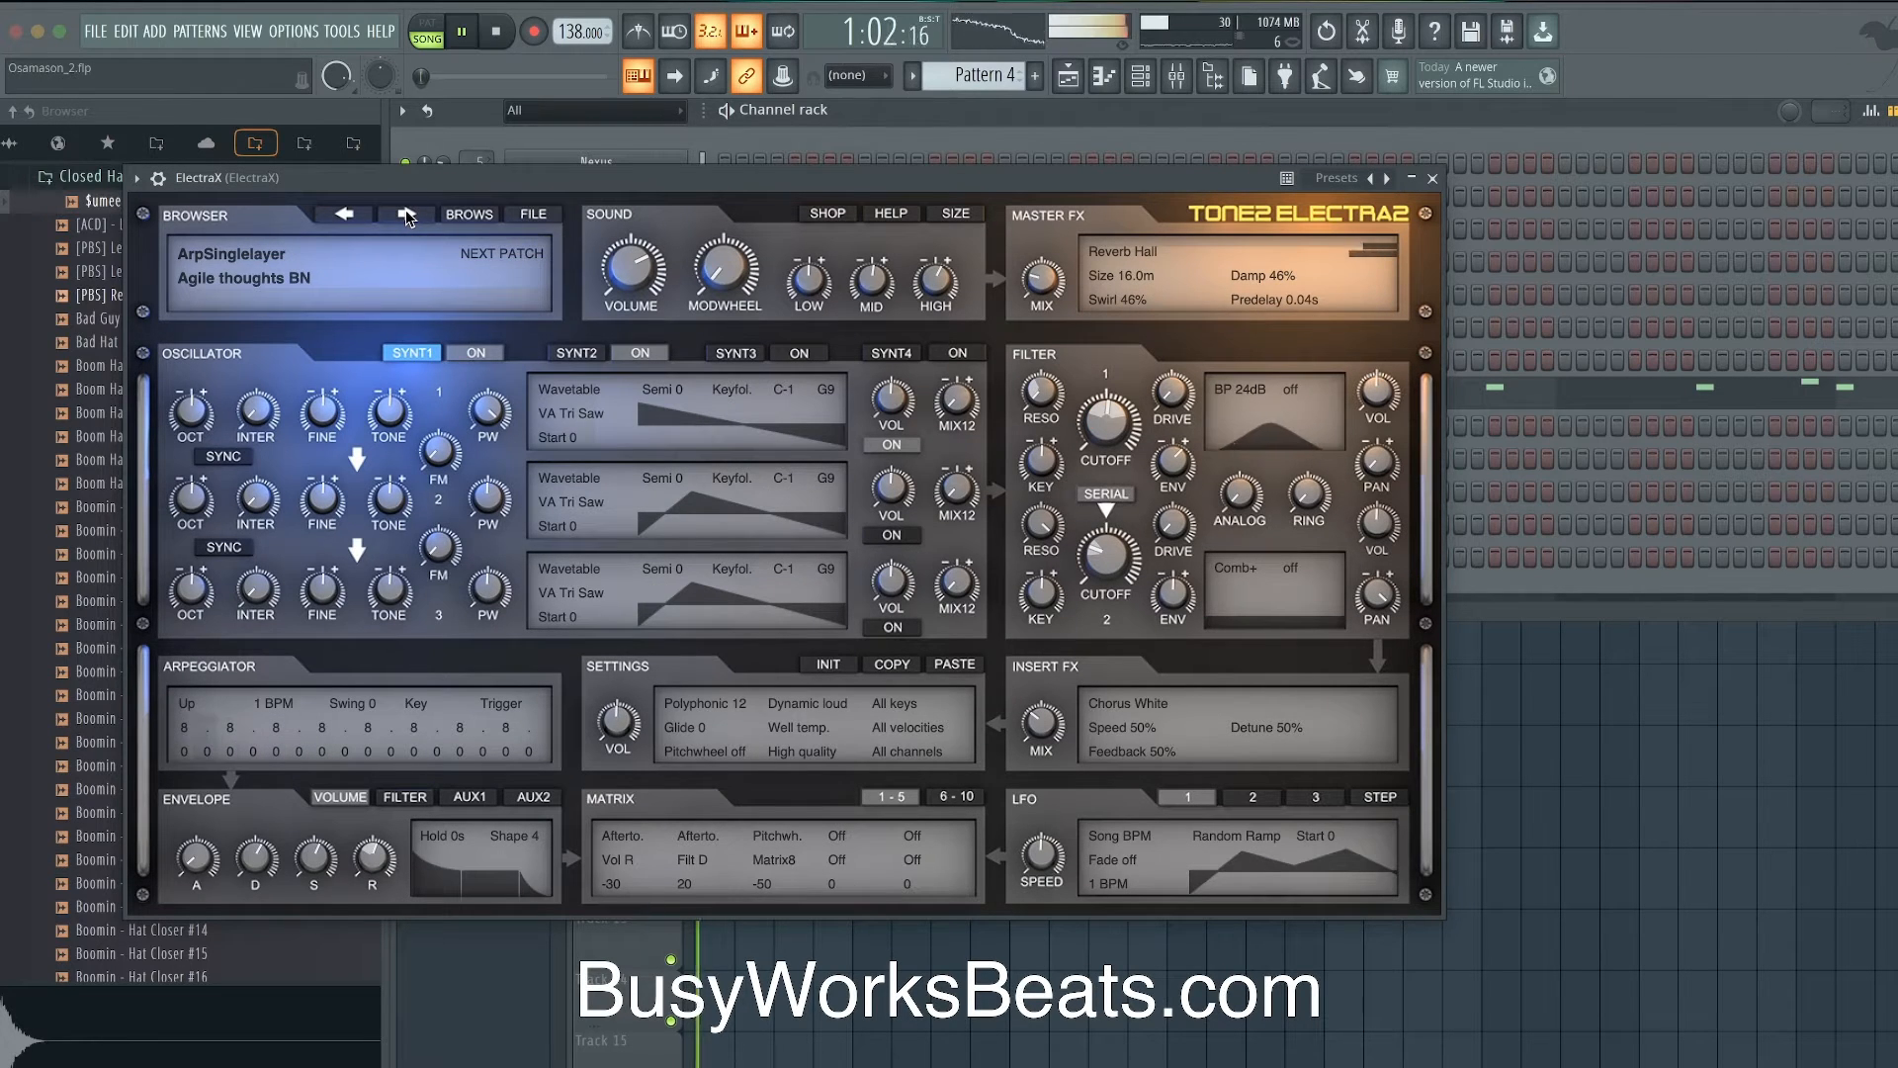
pyautogui.click(1433, 179)
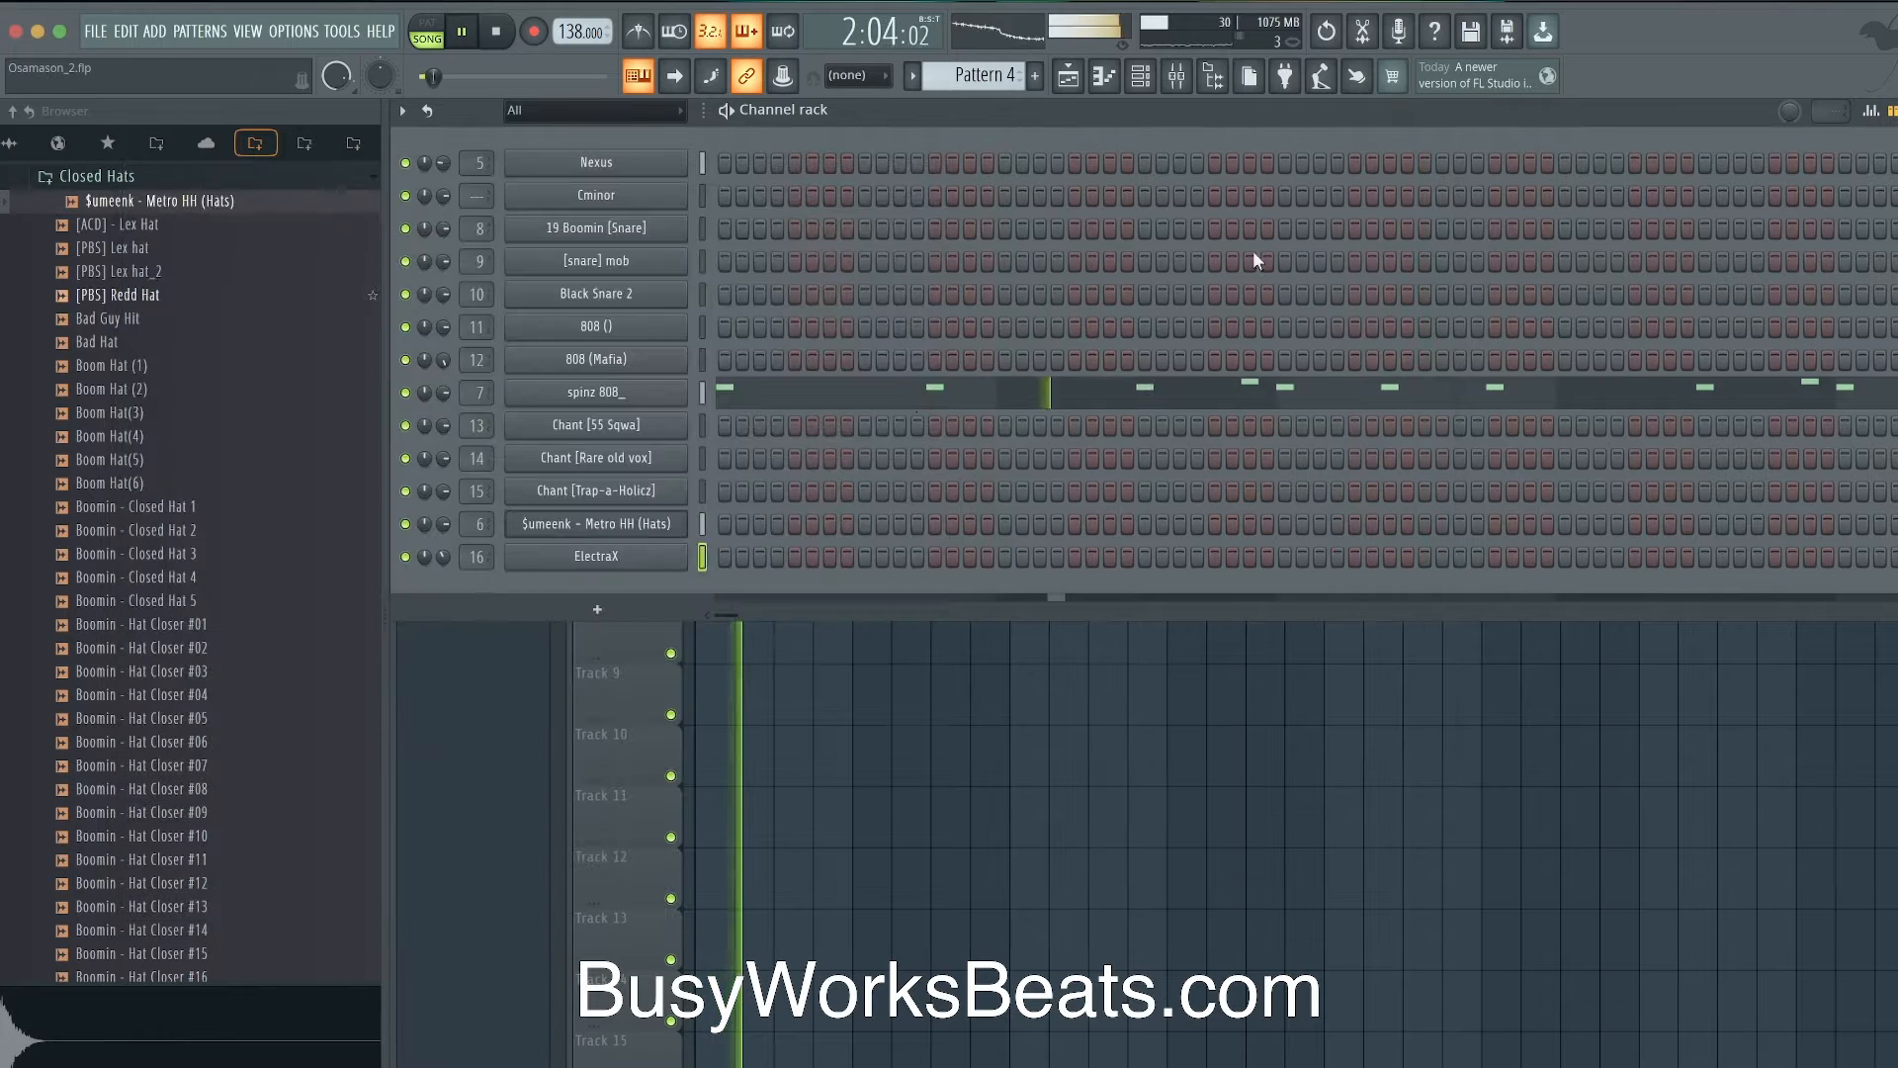
pyautogui.rightClick(869, 708)
pyautogui.press('space')
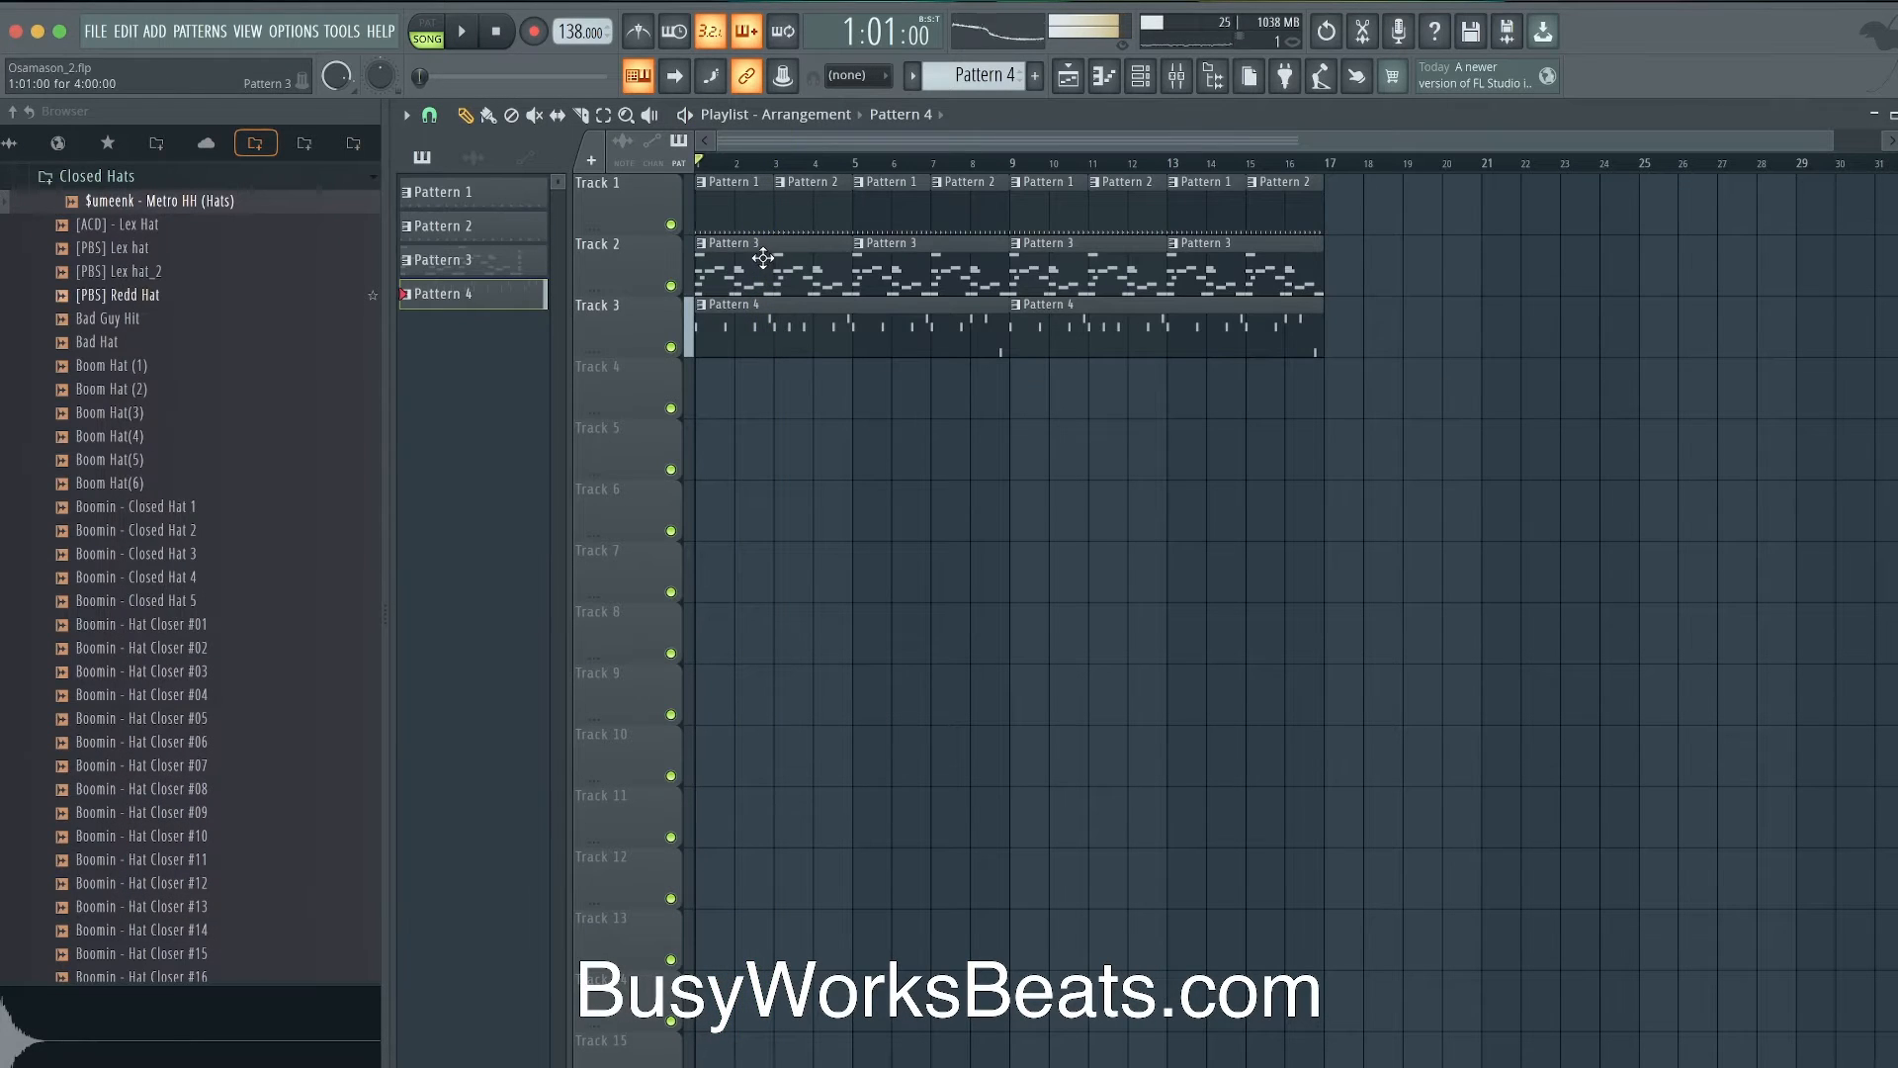
# - Select the ElectraX chords in Pattern 3 and cut them out of the pattern
pyautogui.click(1147, 73)
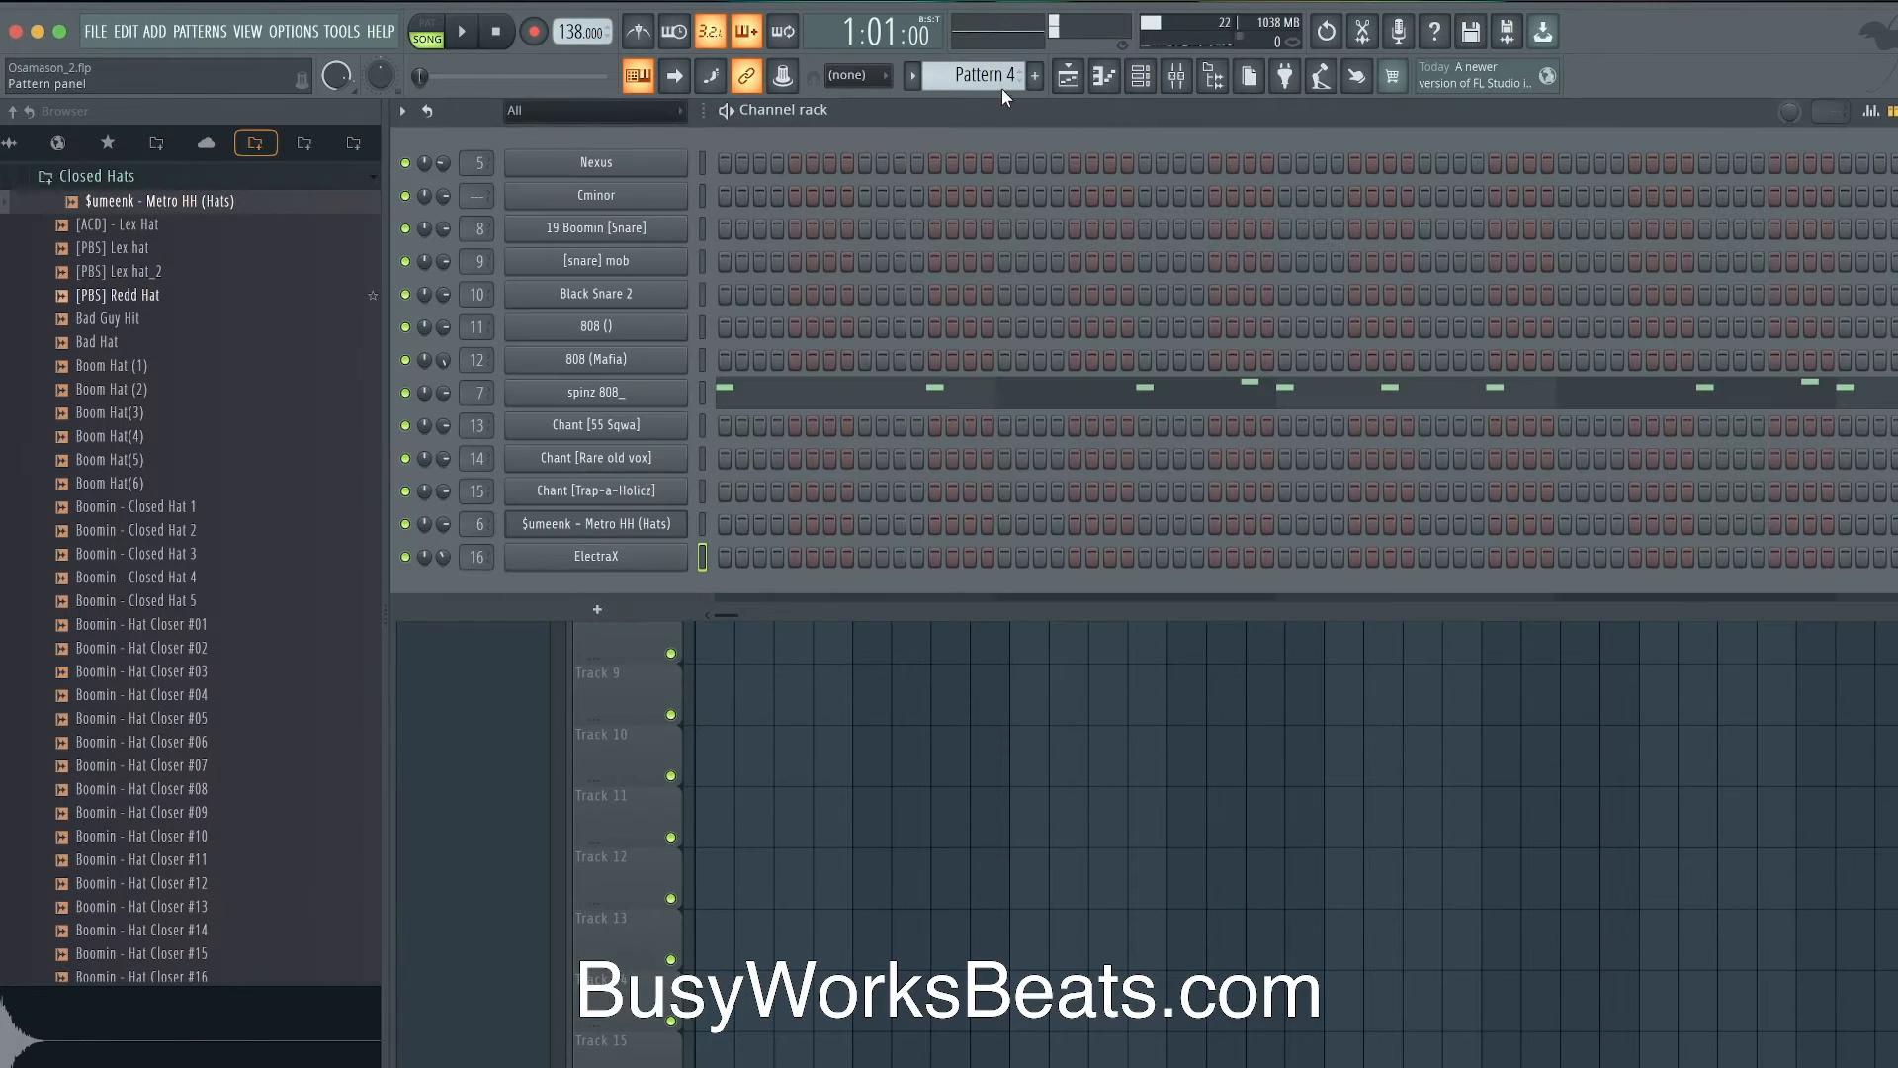
pyautogui.scroll(1, 1002, 91)
pyautogui.click(739, 560)
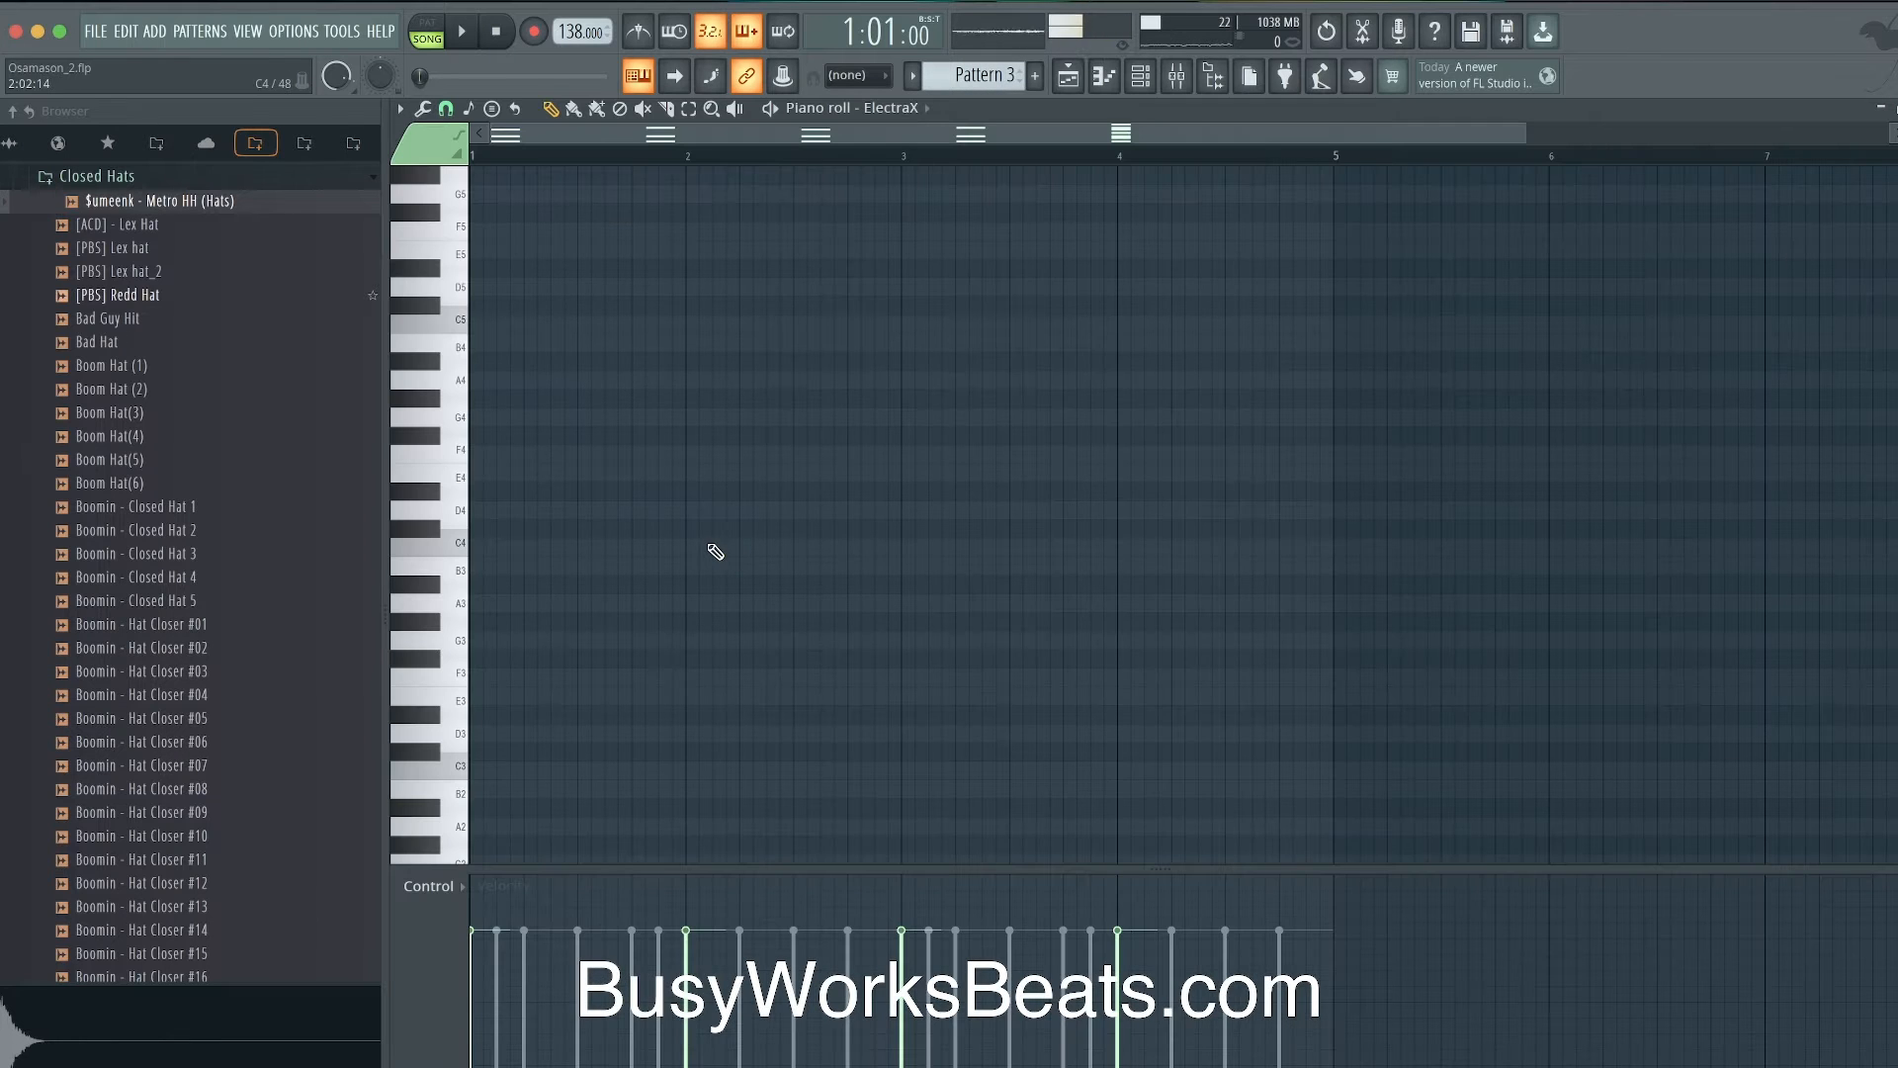
pyautogui.click(1153, 69)
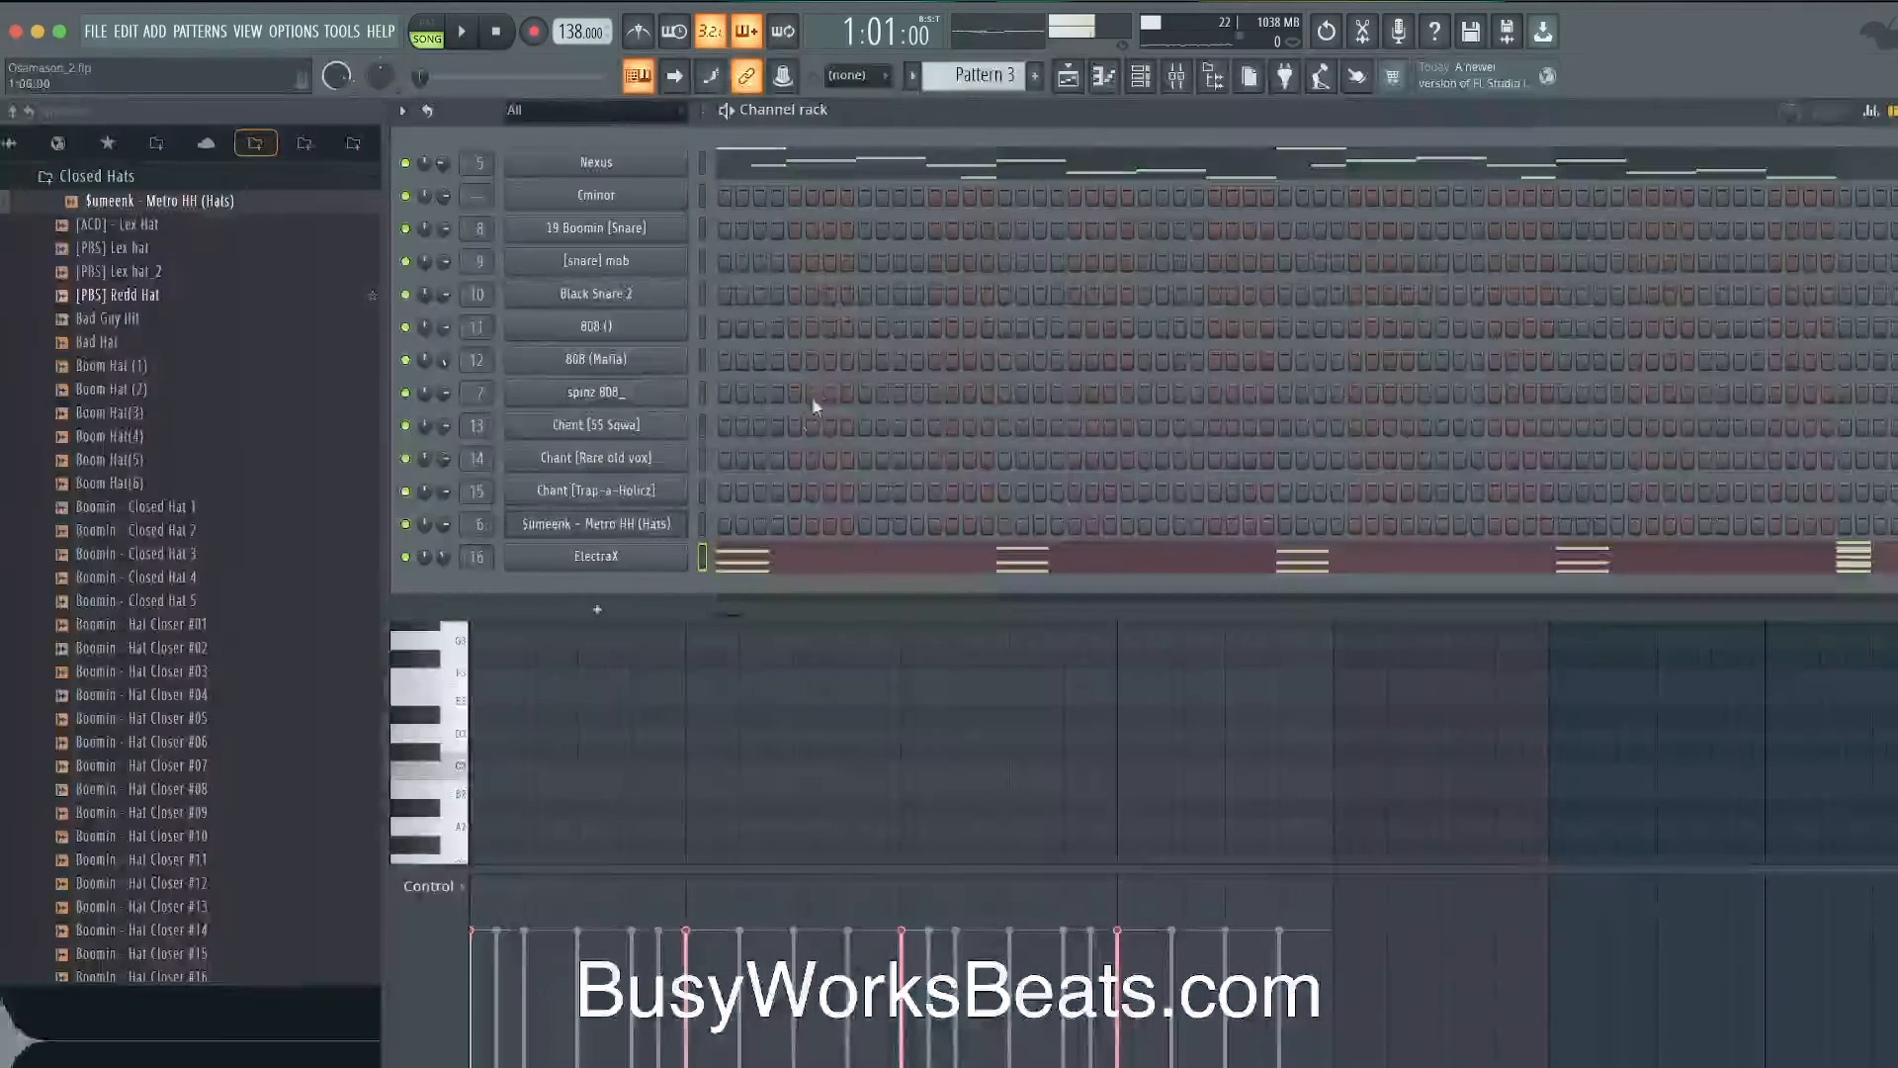
pyautogui.click(703, 558)
# - Create the empty Pattern 5, paste the ElectraX chords into it and save the project
pyautogui.scroll(-1, 999, 89)
pyautogui.rightClick(999, 89)
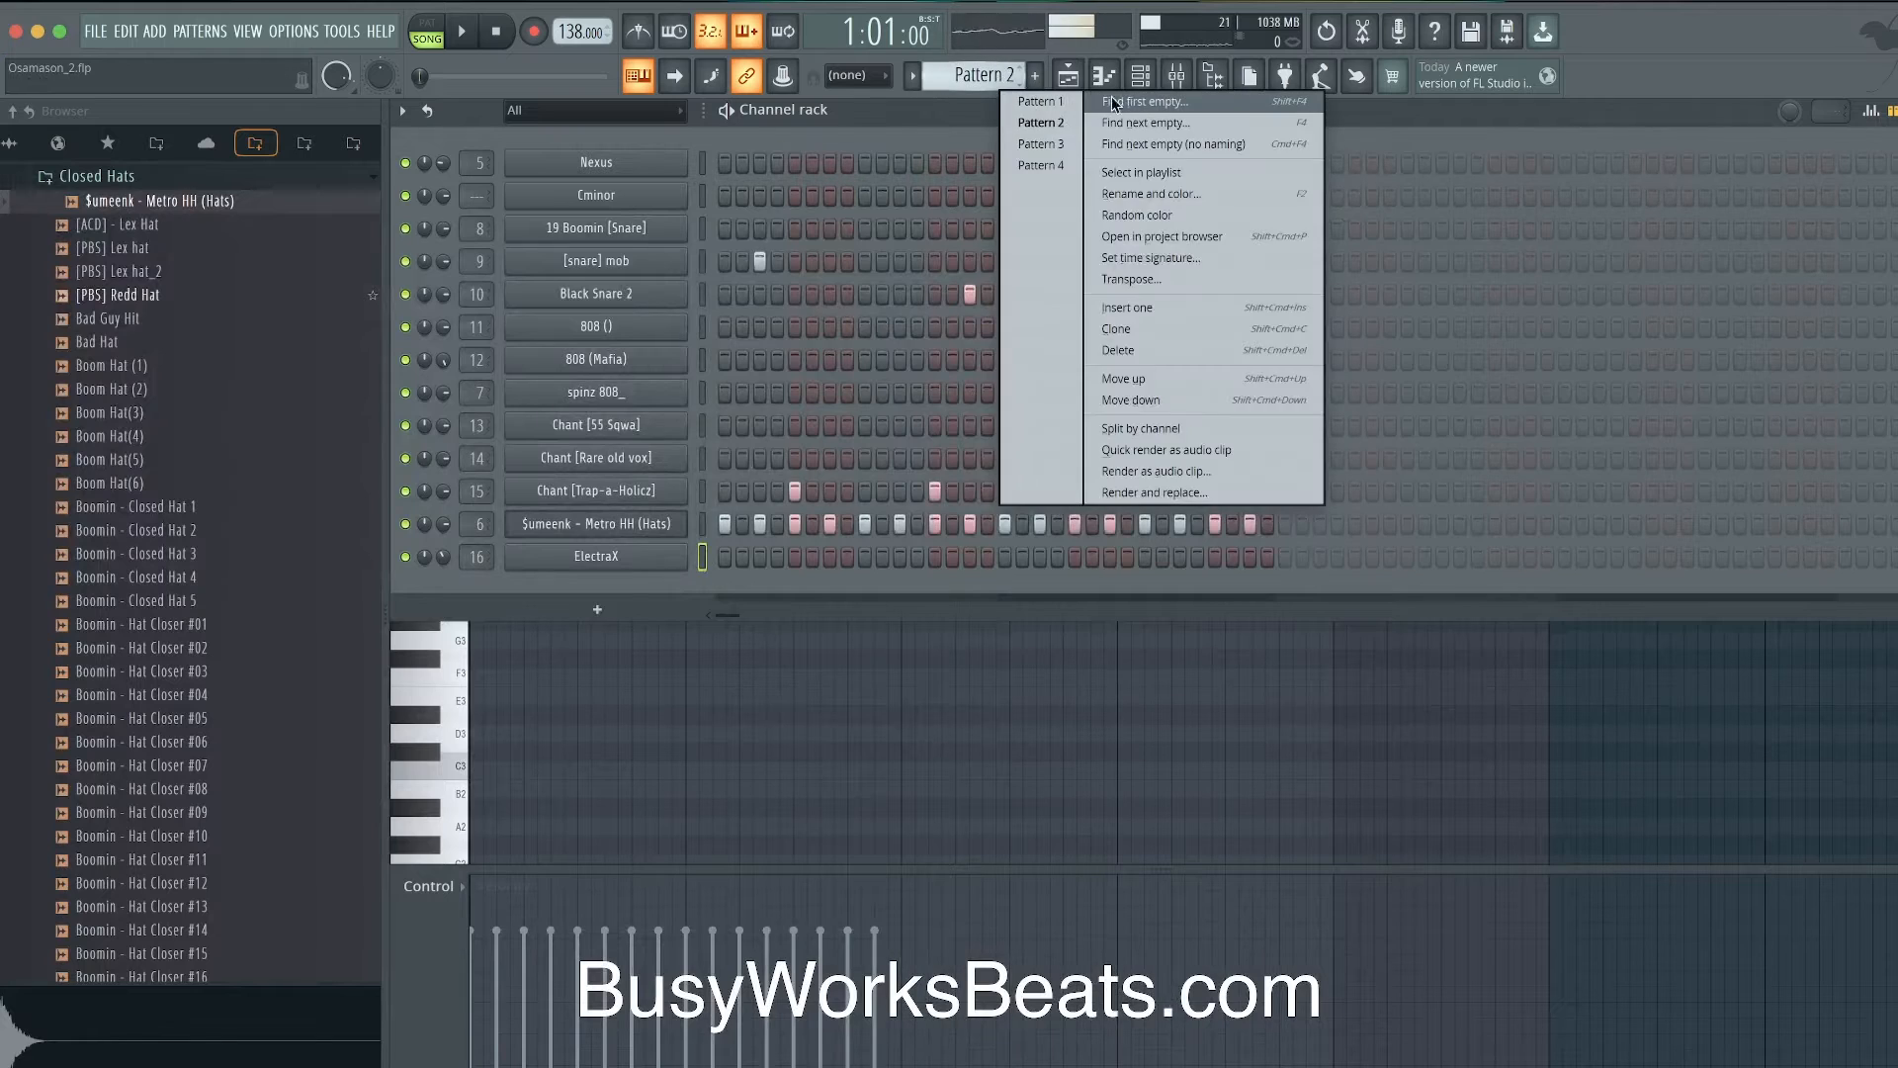
pyautogui.click(1125, 101)
pyautogui.press('Return')
pyautogui.press('super+v')
pyautogui.press('super+s')
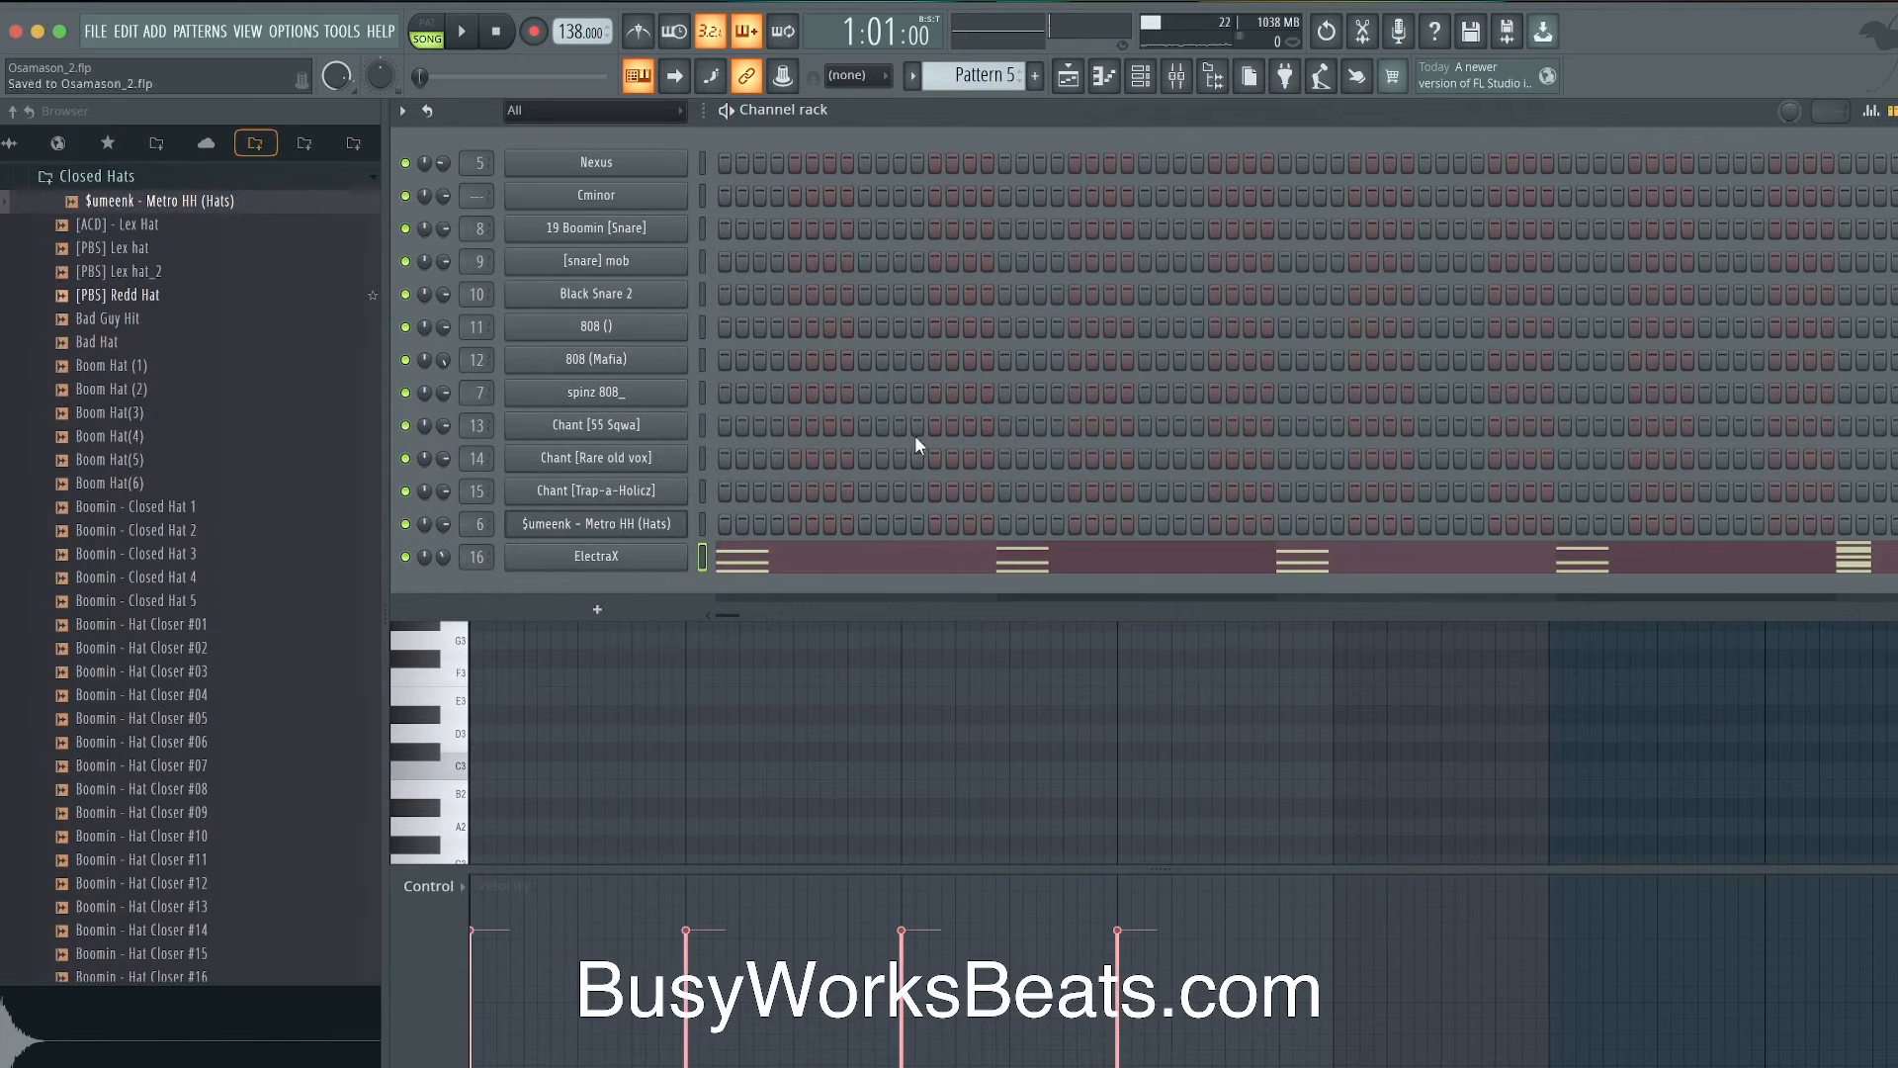
# - Extend the Pattern 5 ElectraX chords in the piano roll so each fills a whole bar, and audition them
pyautogui.click(815, 561)
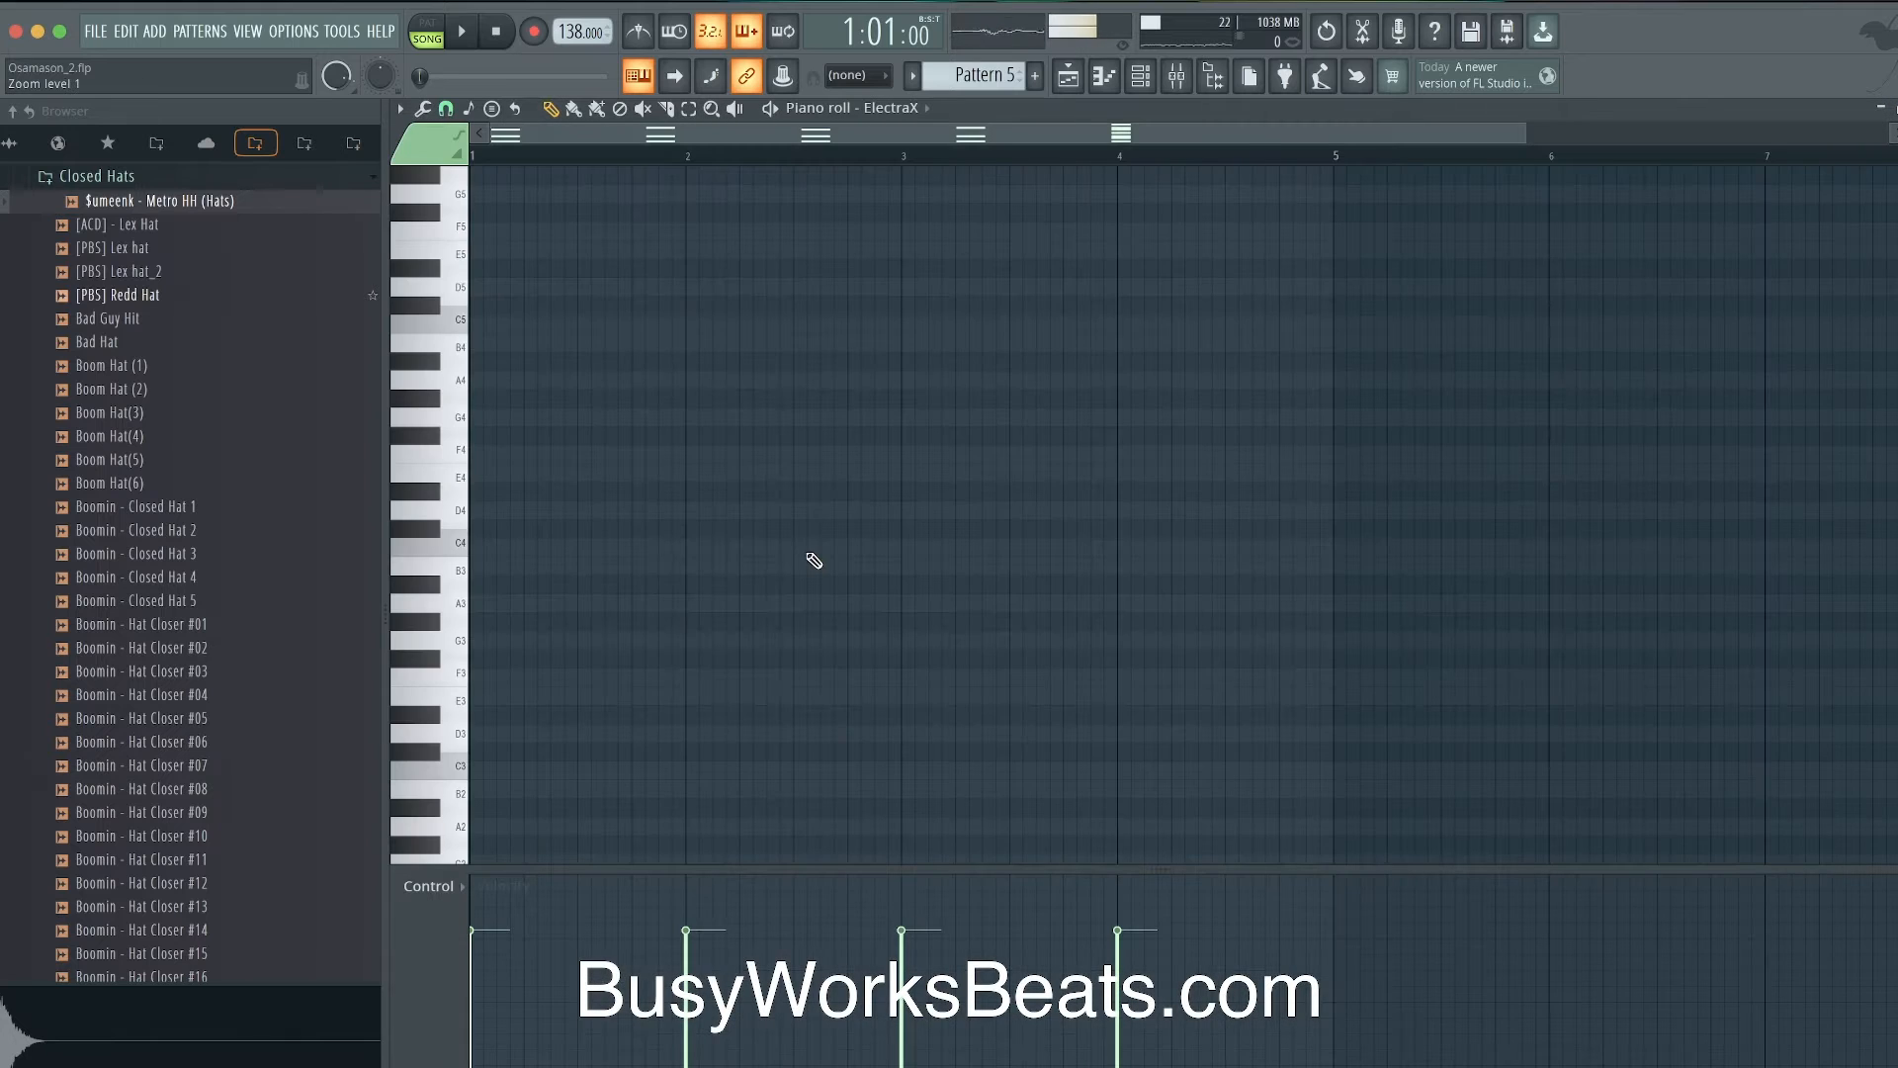
pyautogui.press('space')
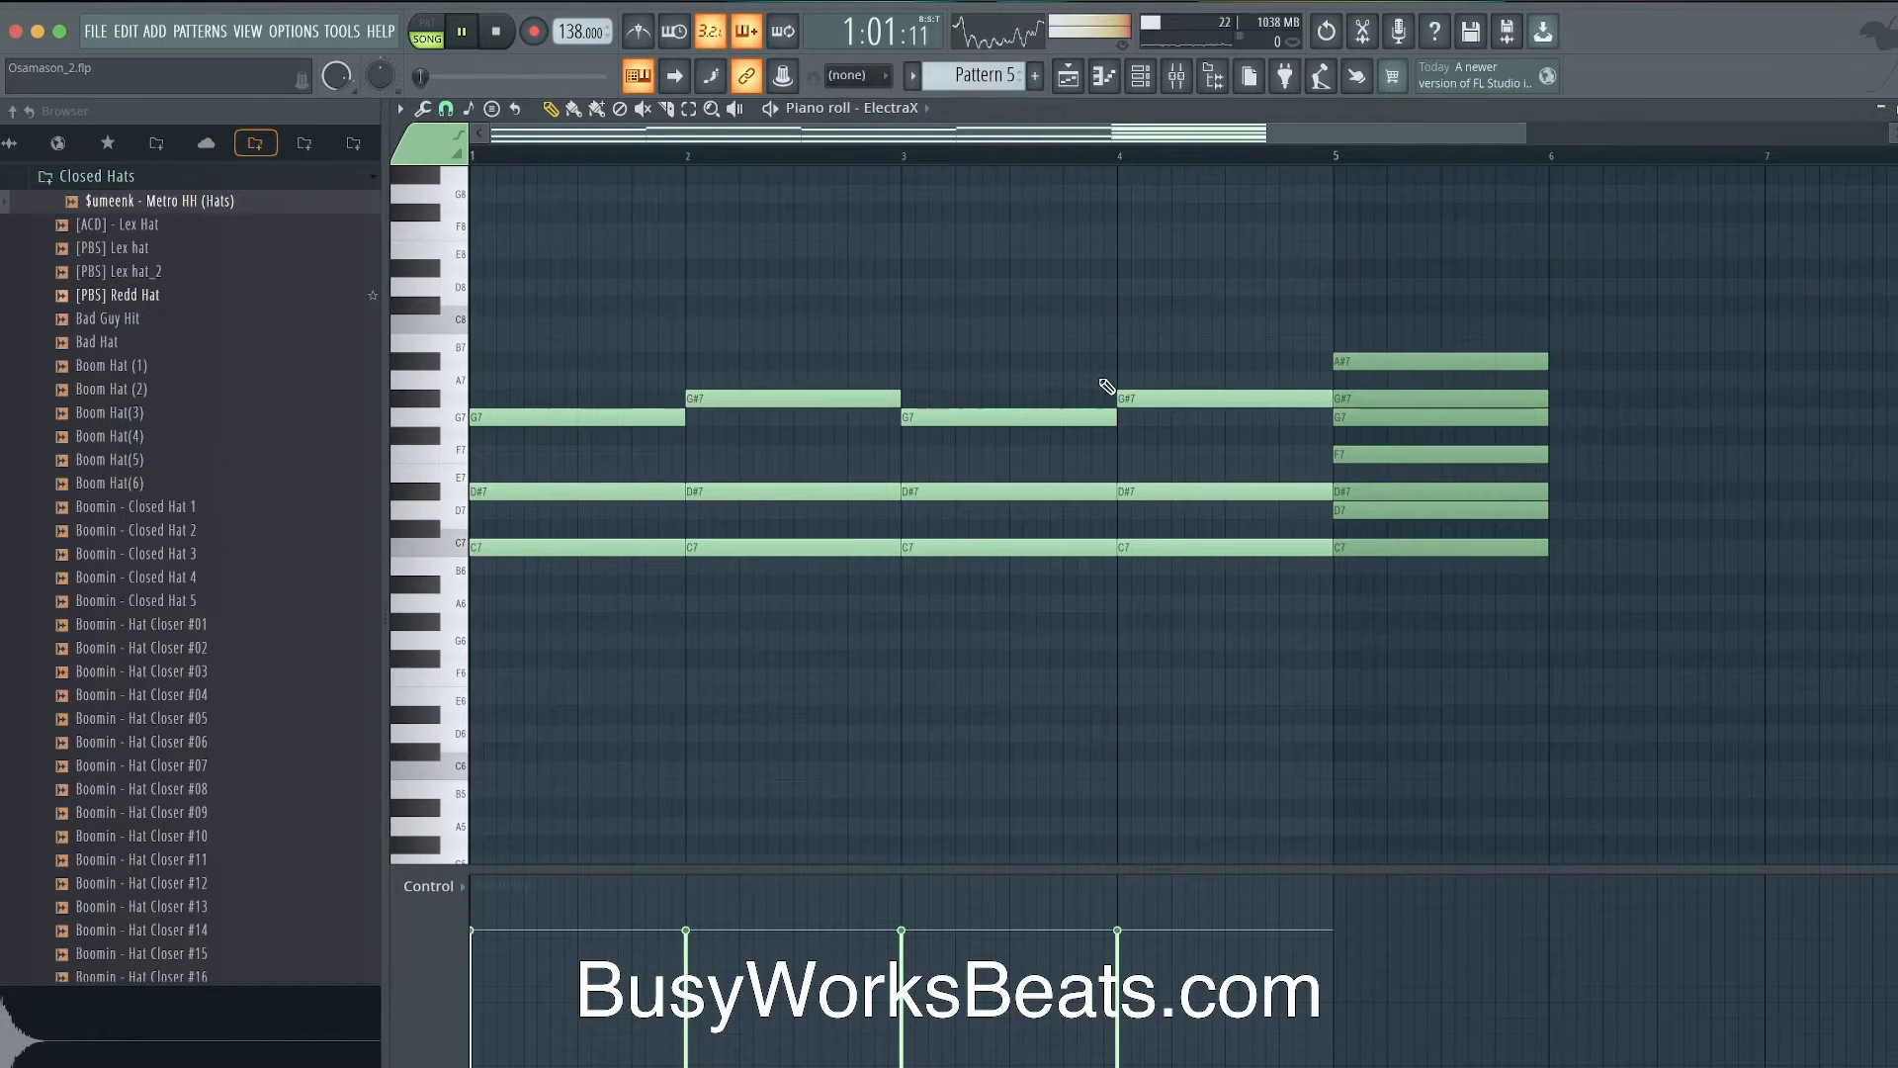
pyautogui.click(1100, 89)
pyautogui.press('space')
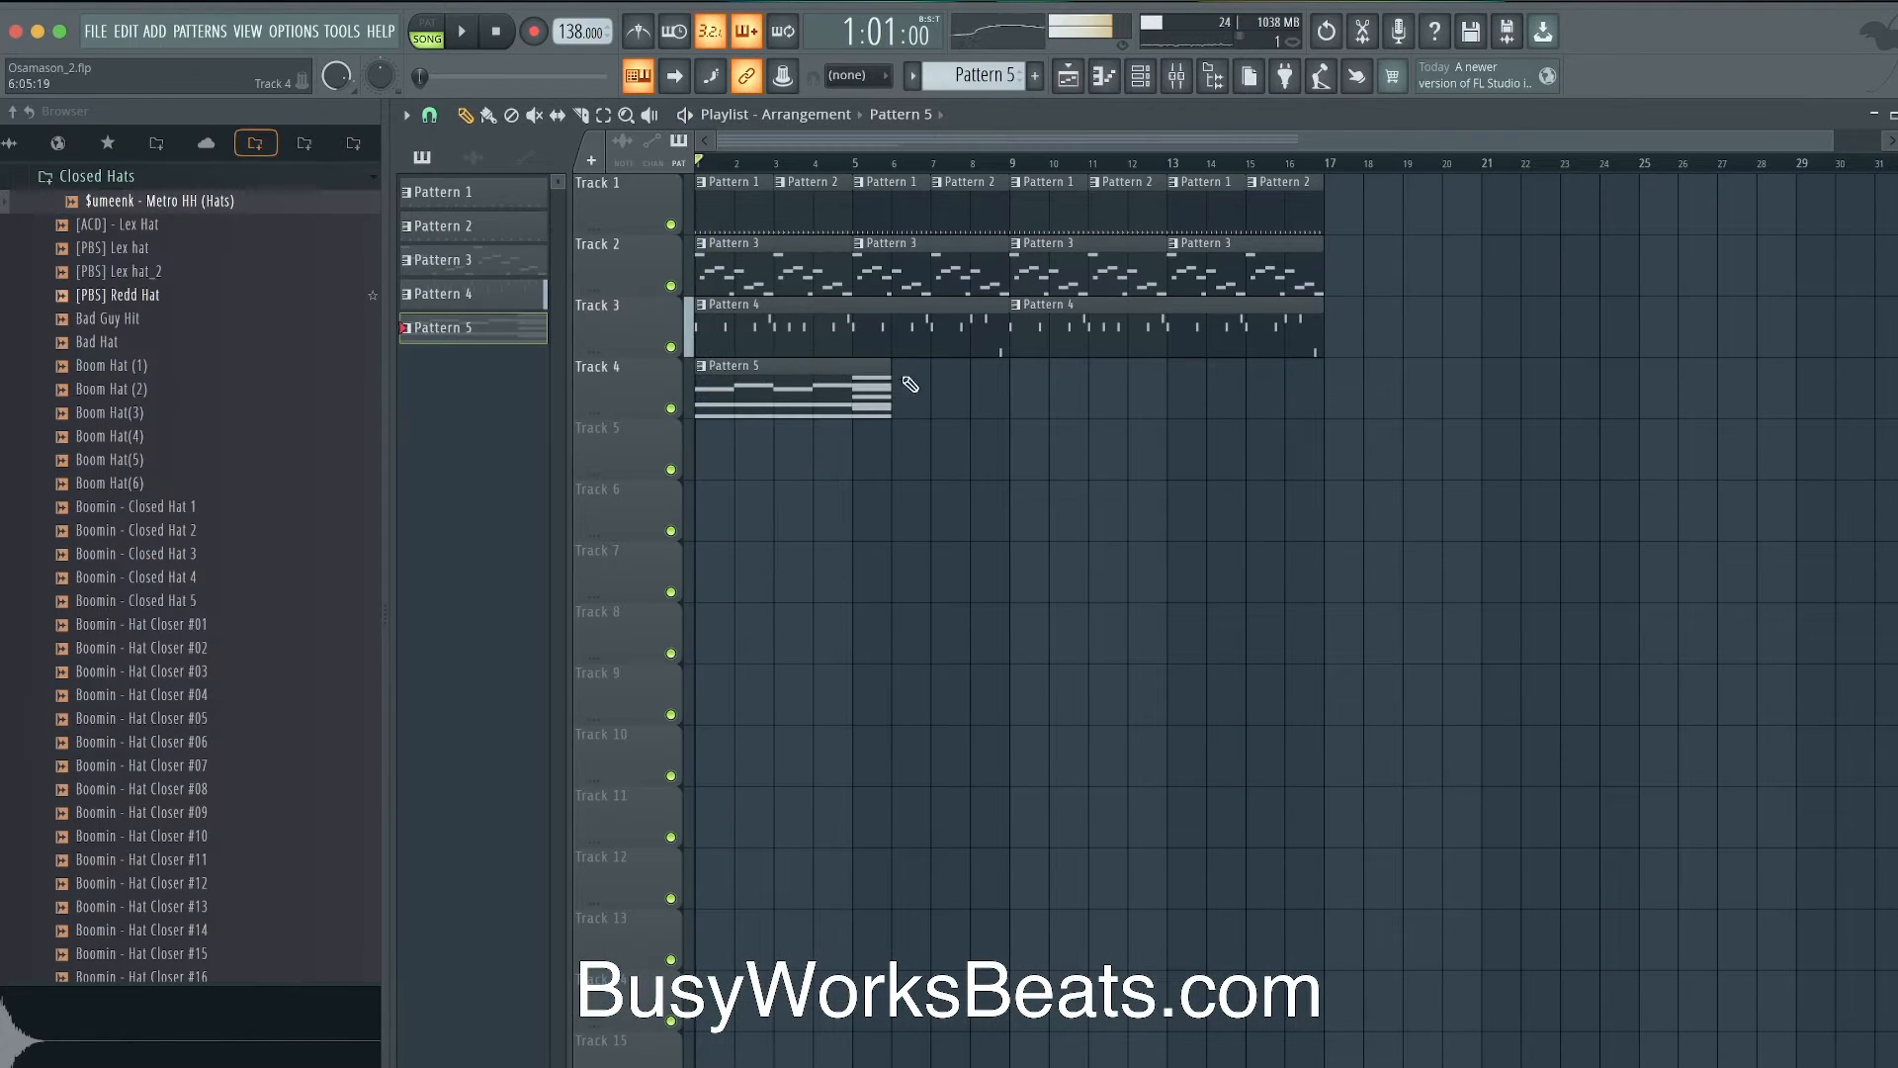
# - Place Pattern 5 on Track 4 trimmed to four bars, repeat it through bar 16 and play the arrangement
pyautogui.hotkey('ctrl', 'b')
pyautogui.hotkey('ctrl', 'b')
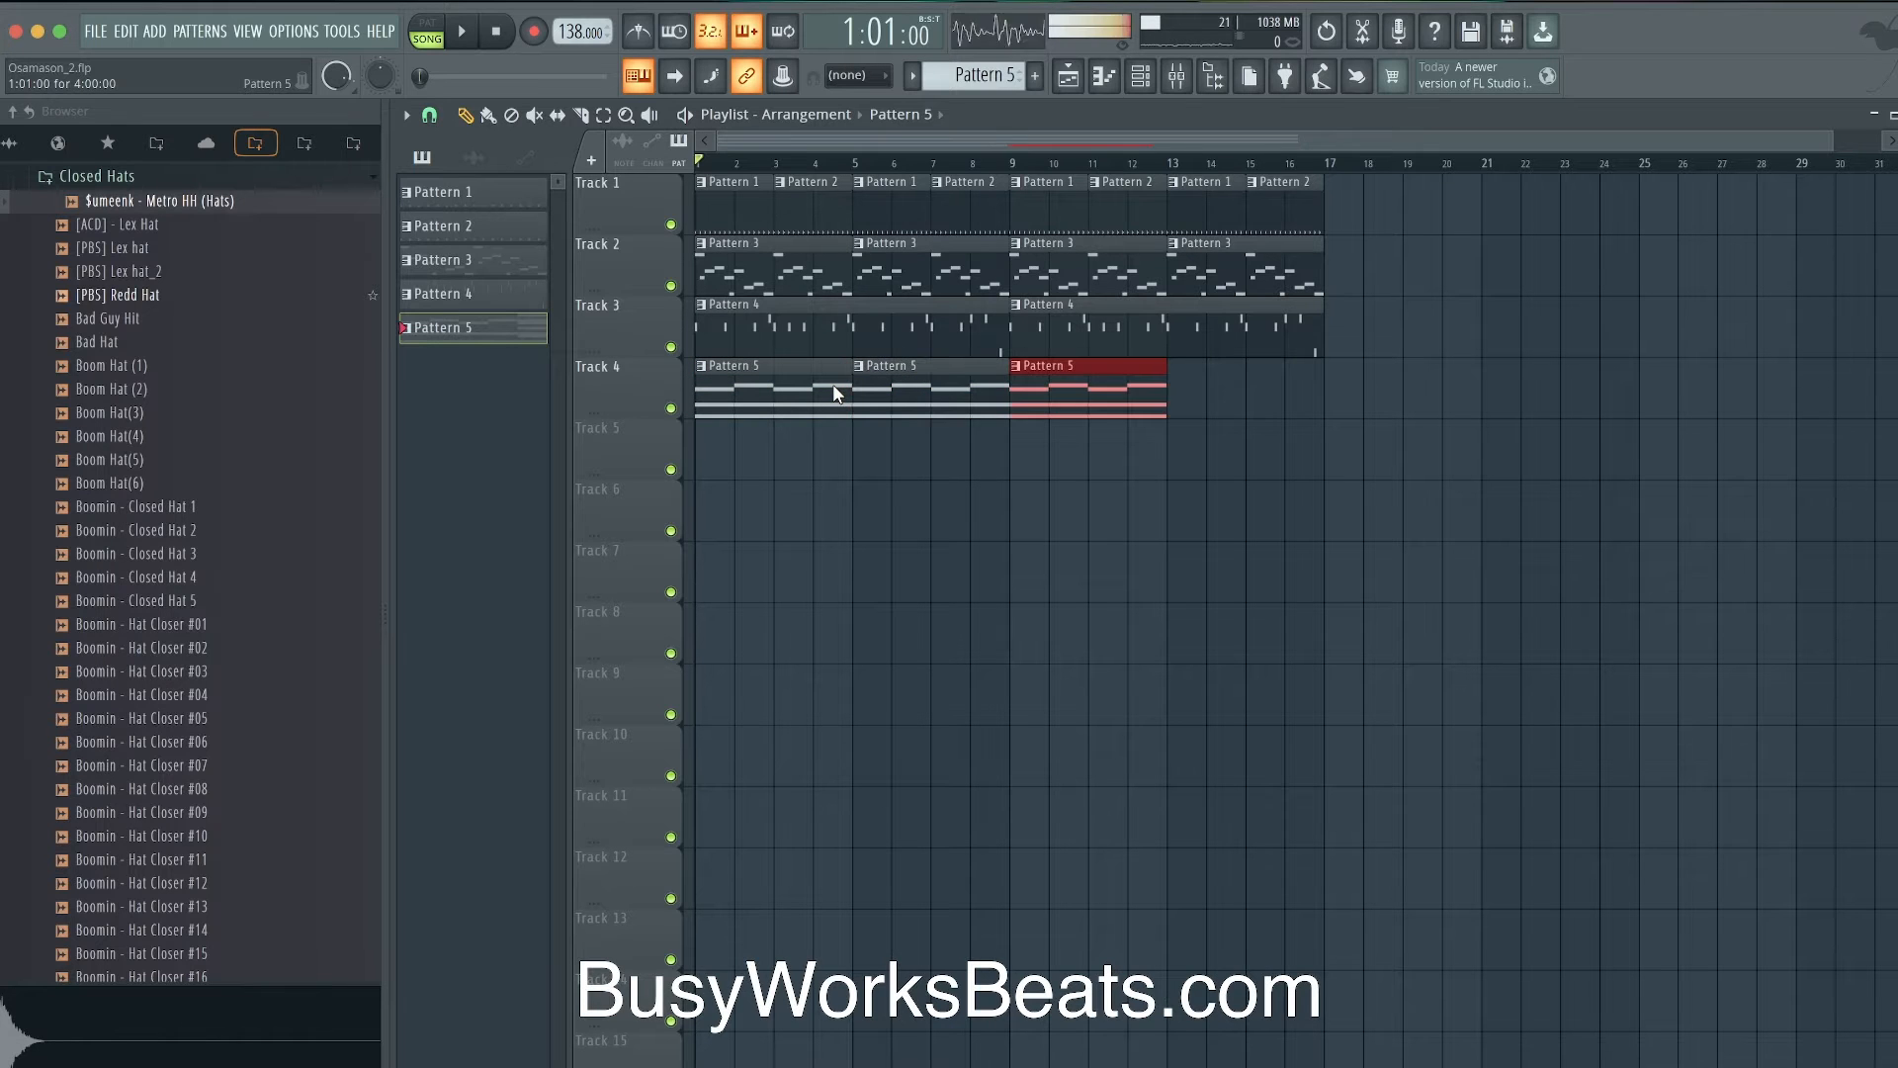
pyautogui.hotkey('ctrl', 'b')
pyautogui.click(1169, 77)
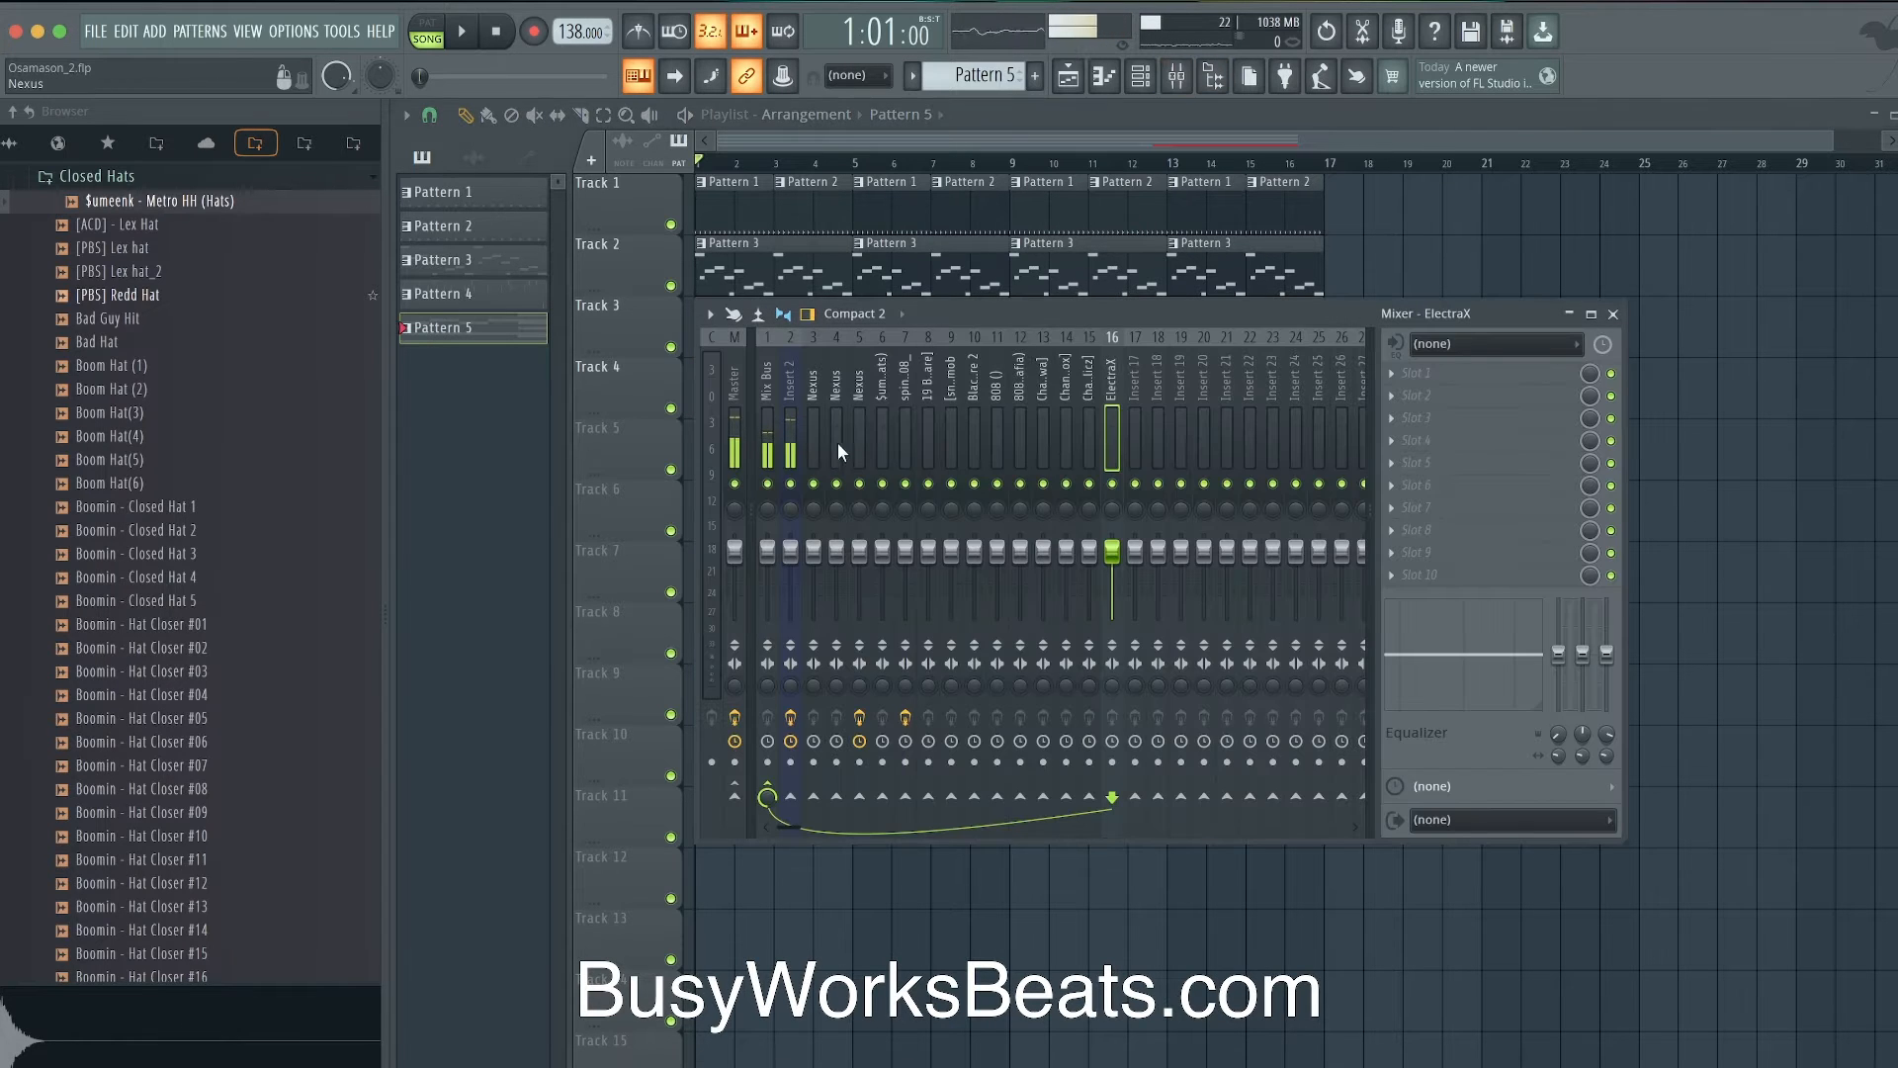
pyautogui.press('space')
pyautogui.rightClick(1420, 267)
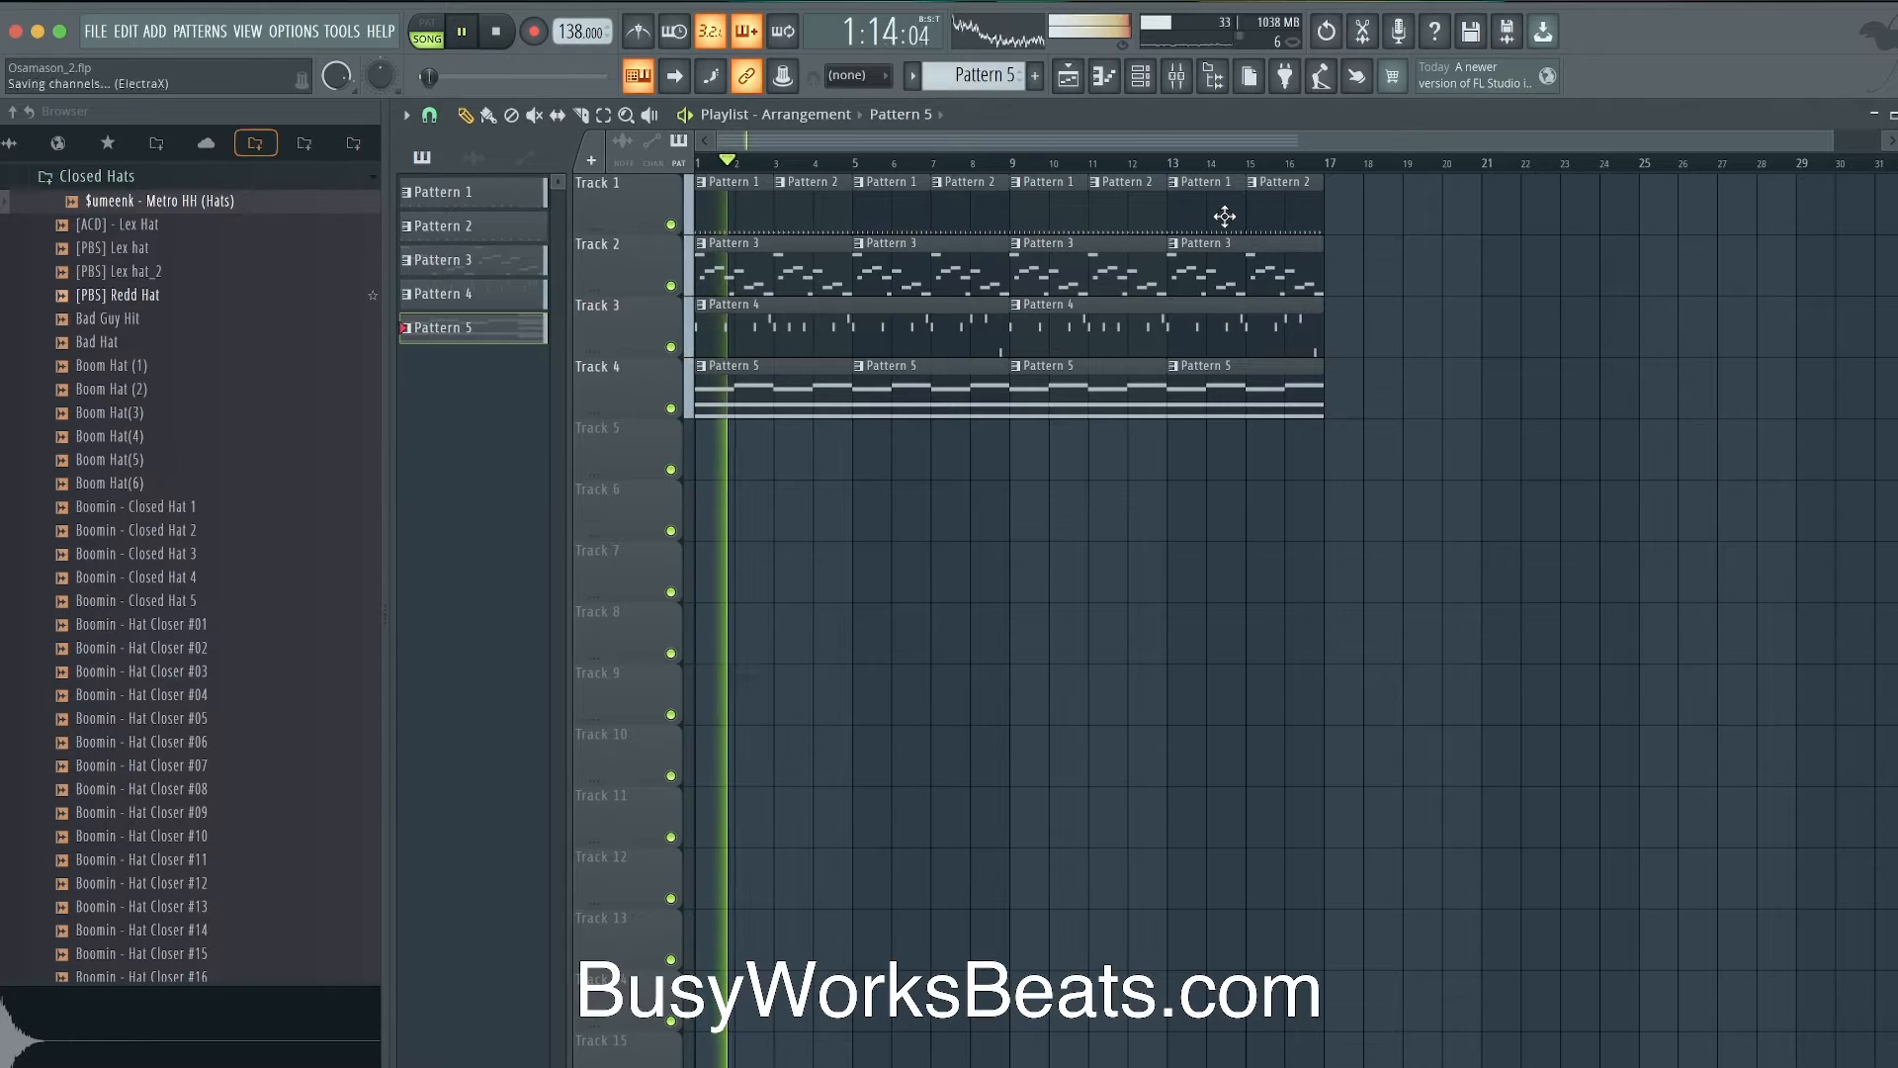
# - Lower the Nexus channel's volume and check its miscellaneous channel settings
pyautogui.click(1143, 79)
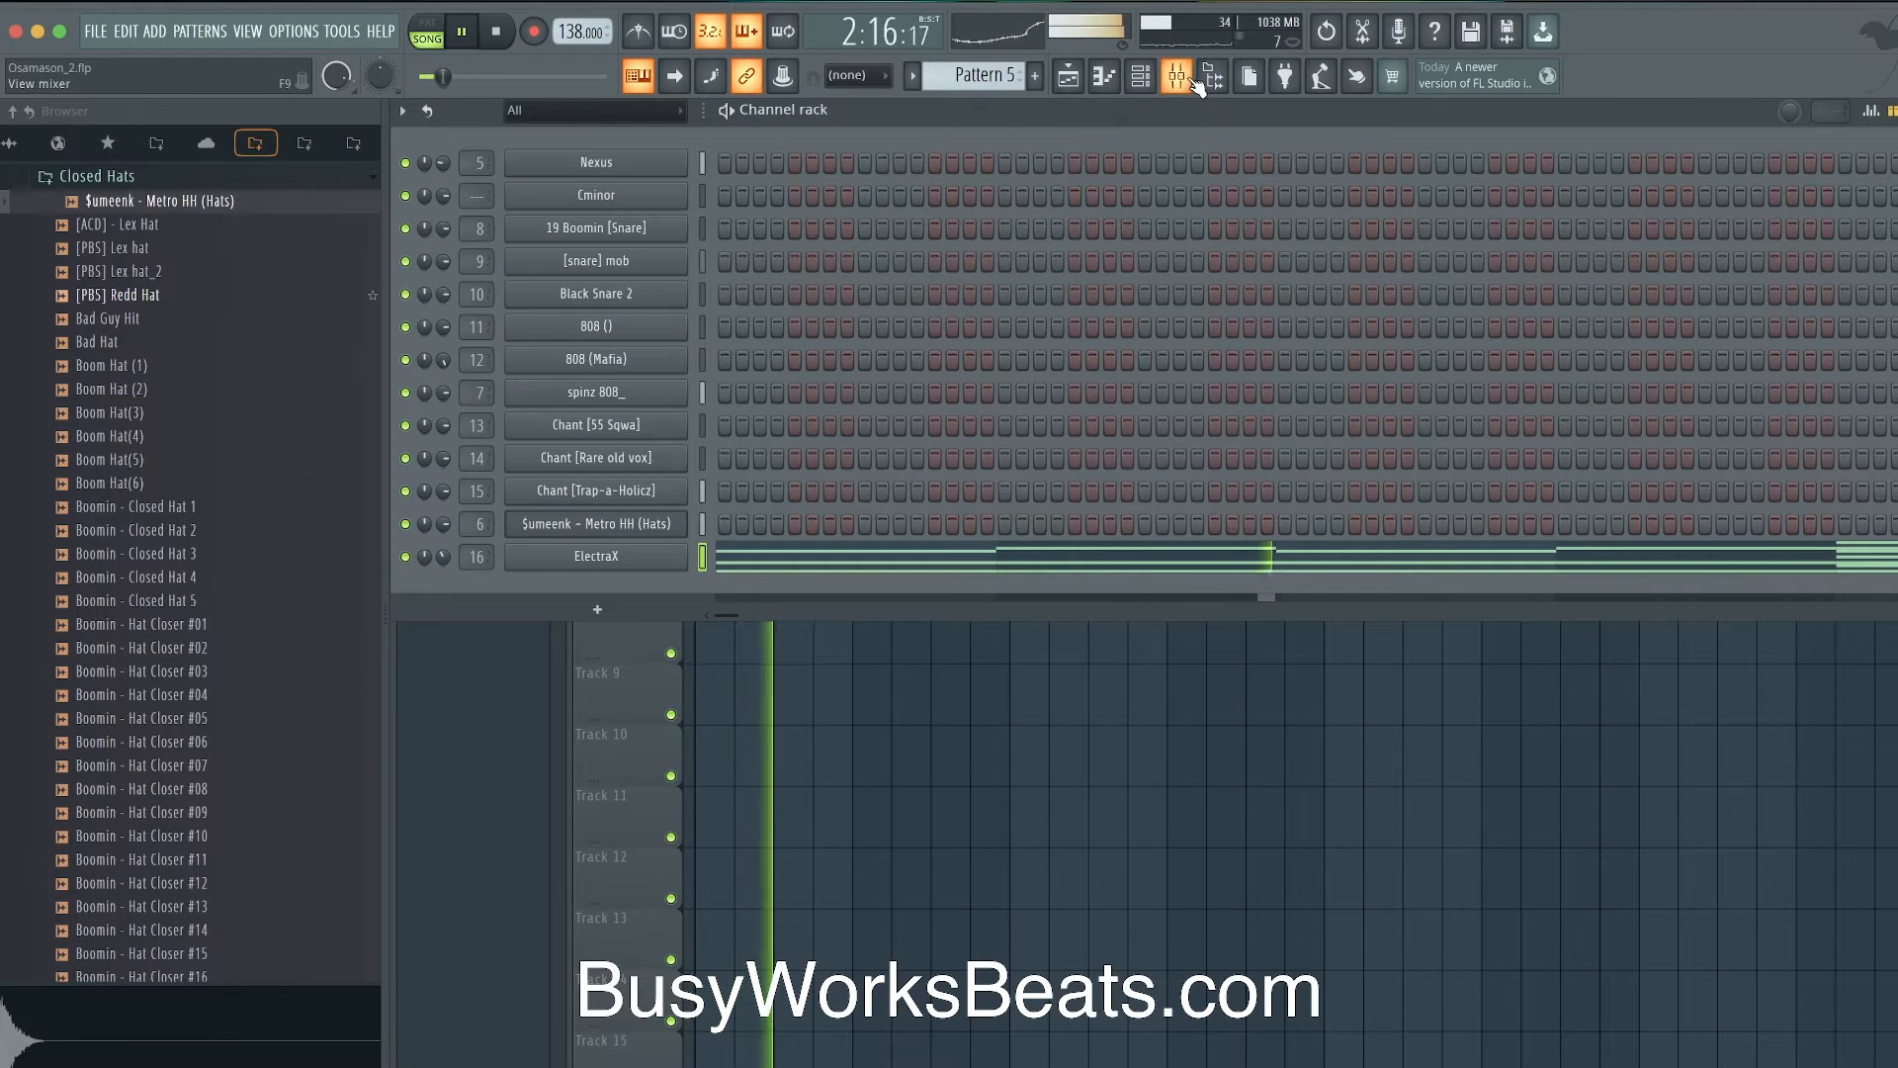
pyautogui.moveTo(443, 163); pyautogui.dragTo(443, 237)
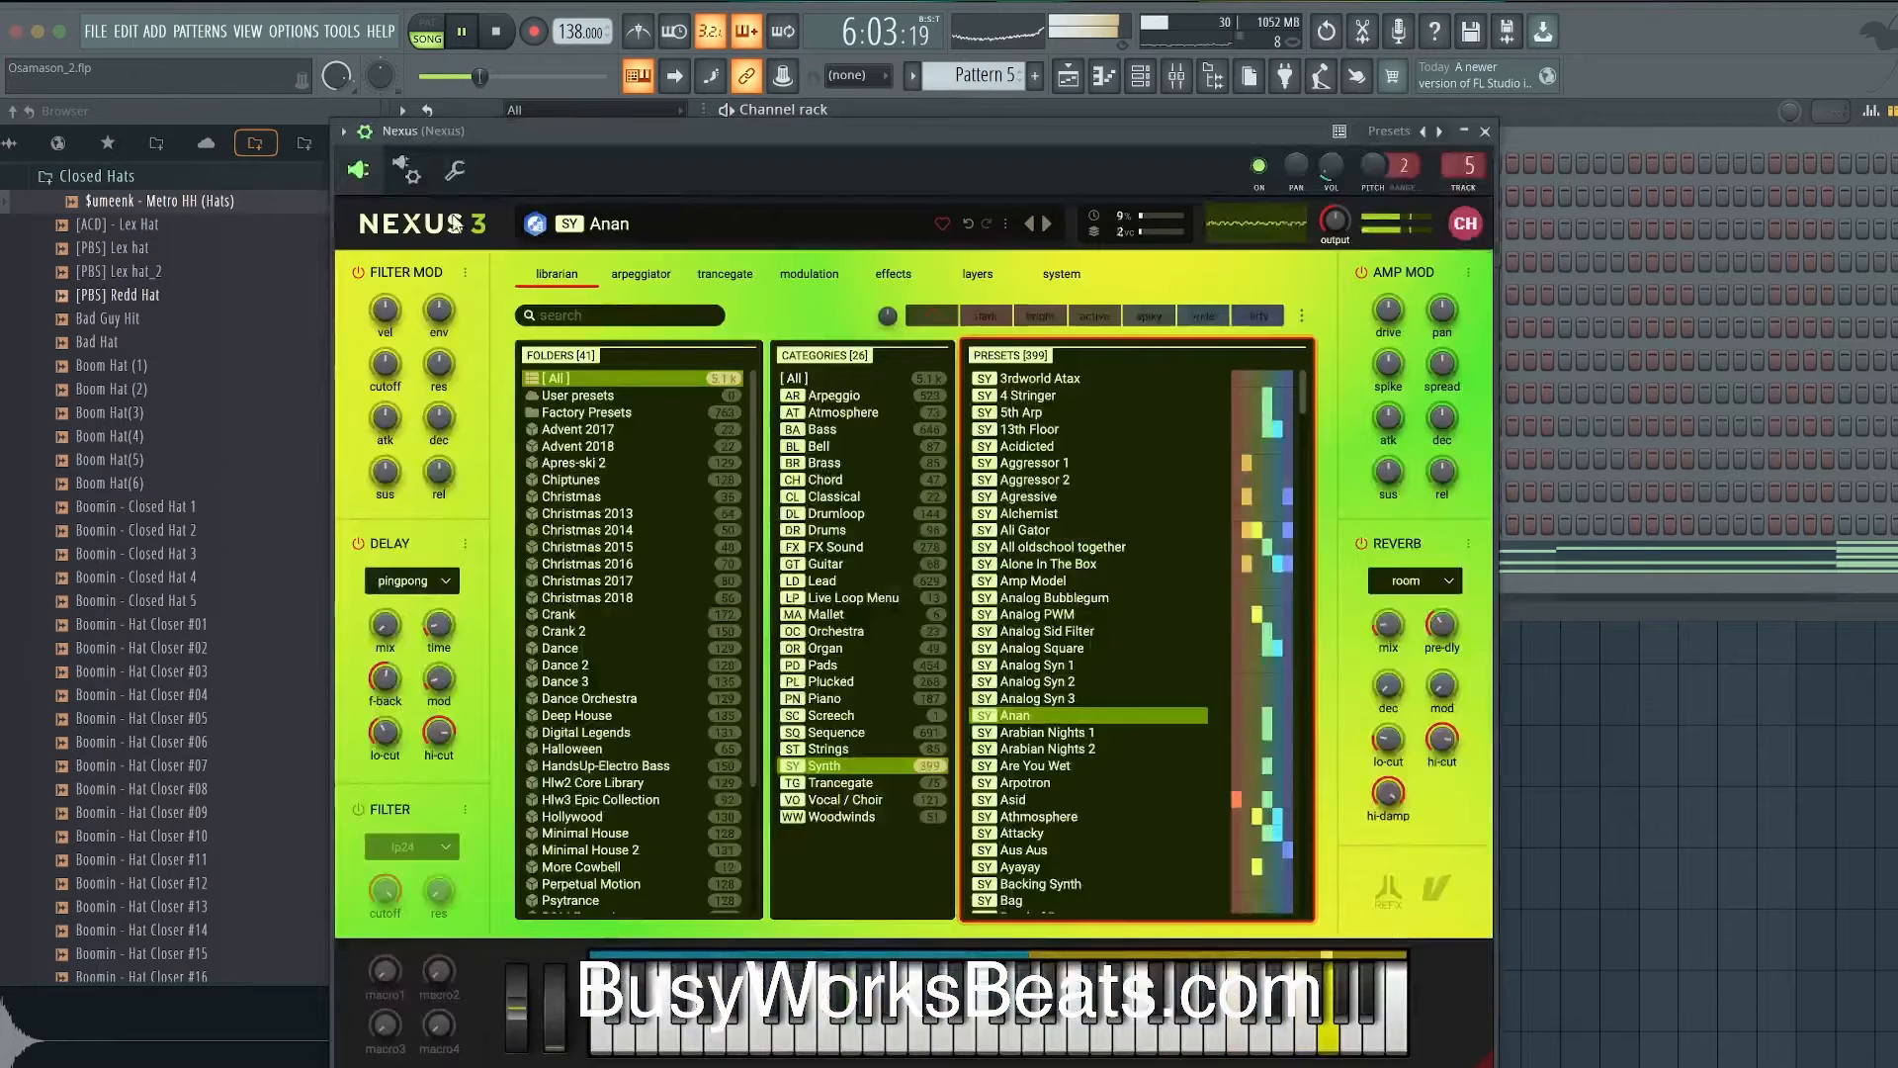
pyautogui.click(455, 170)
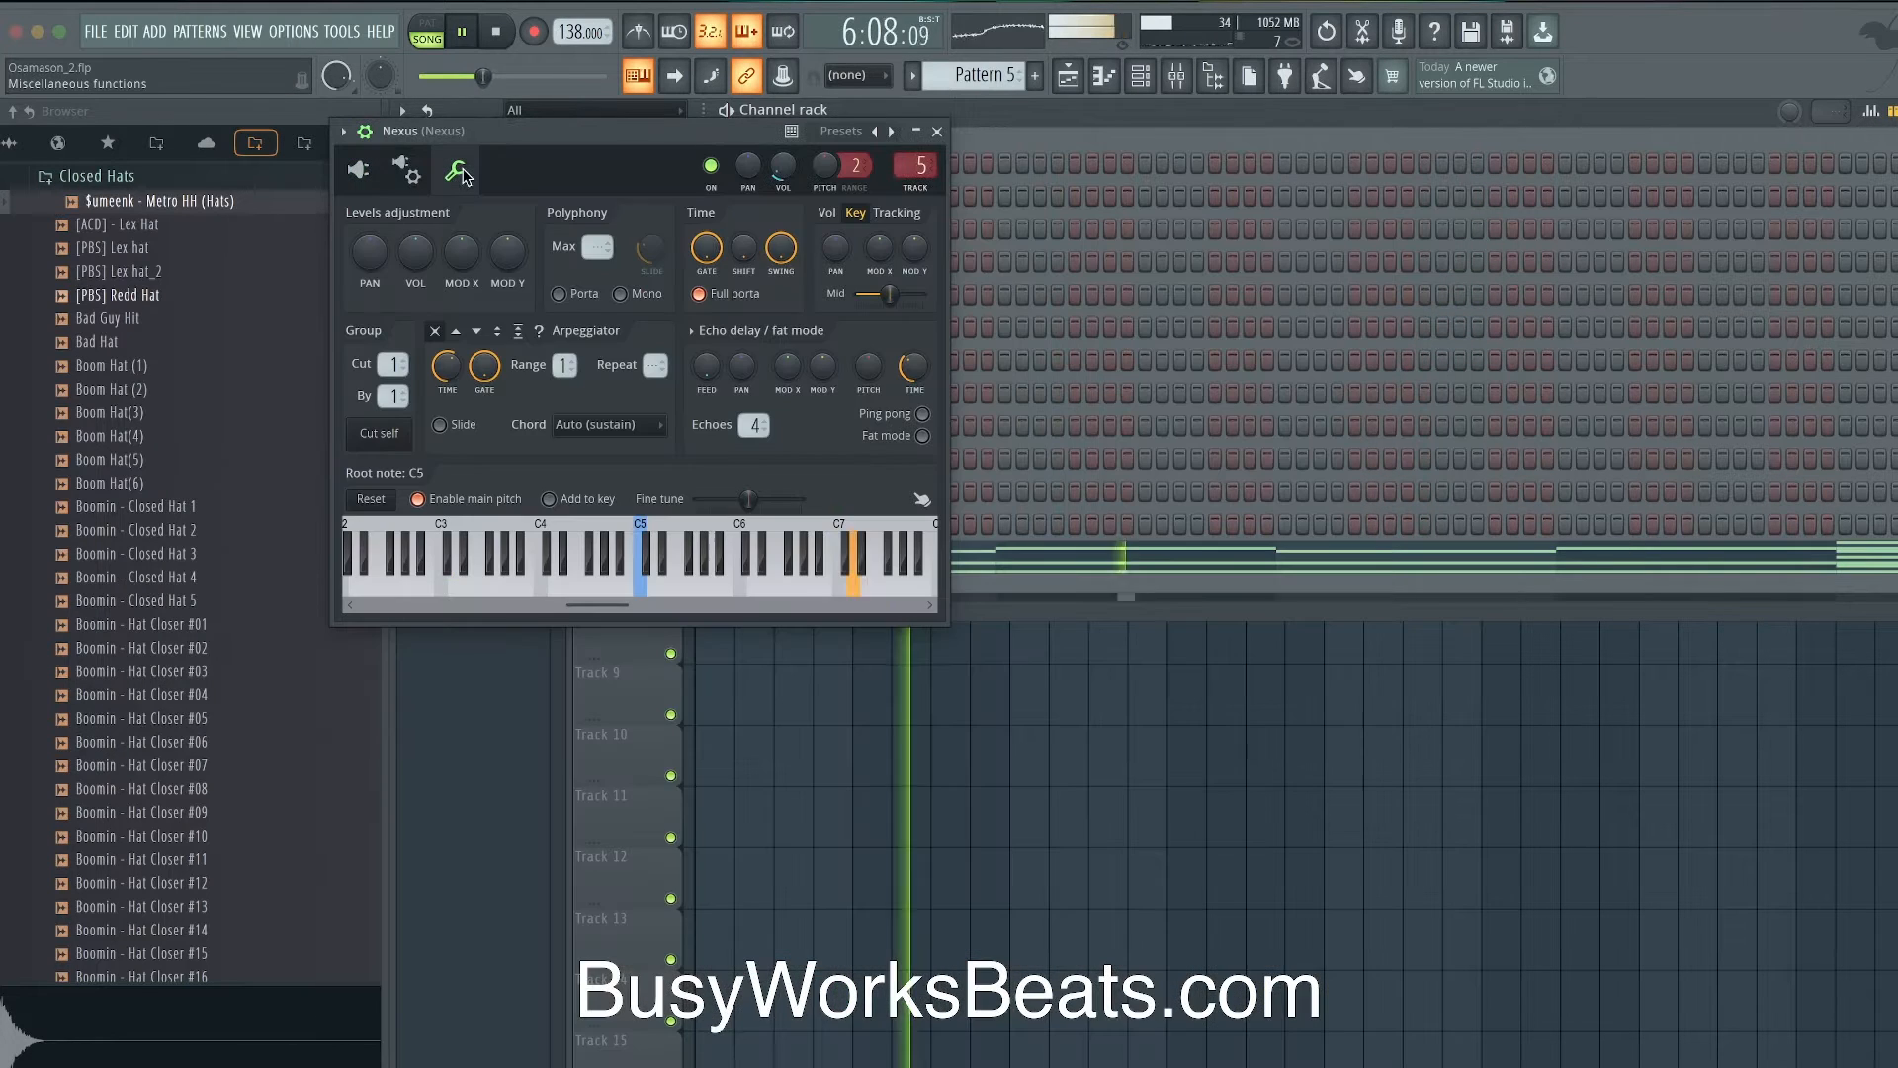
pyautogui.click(937, 131)
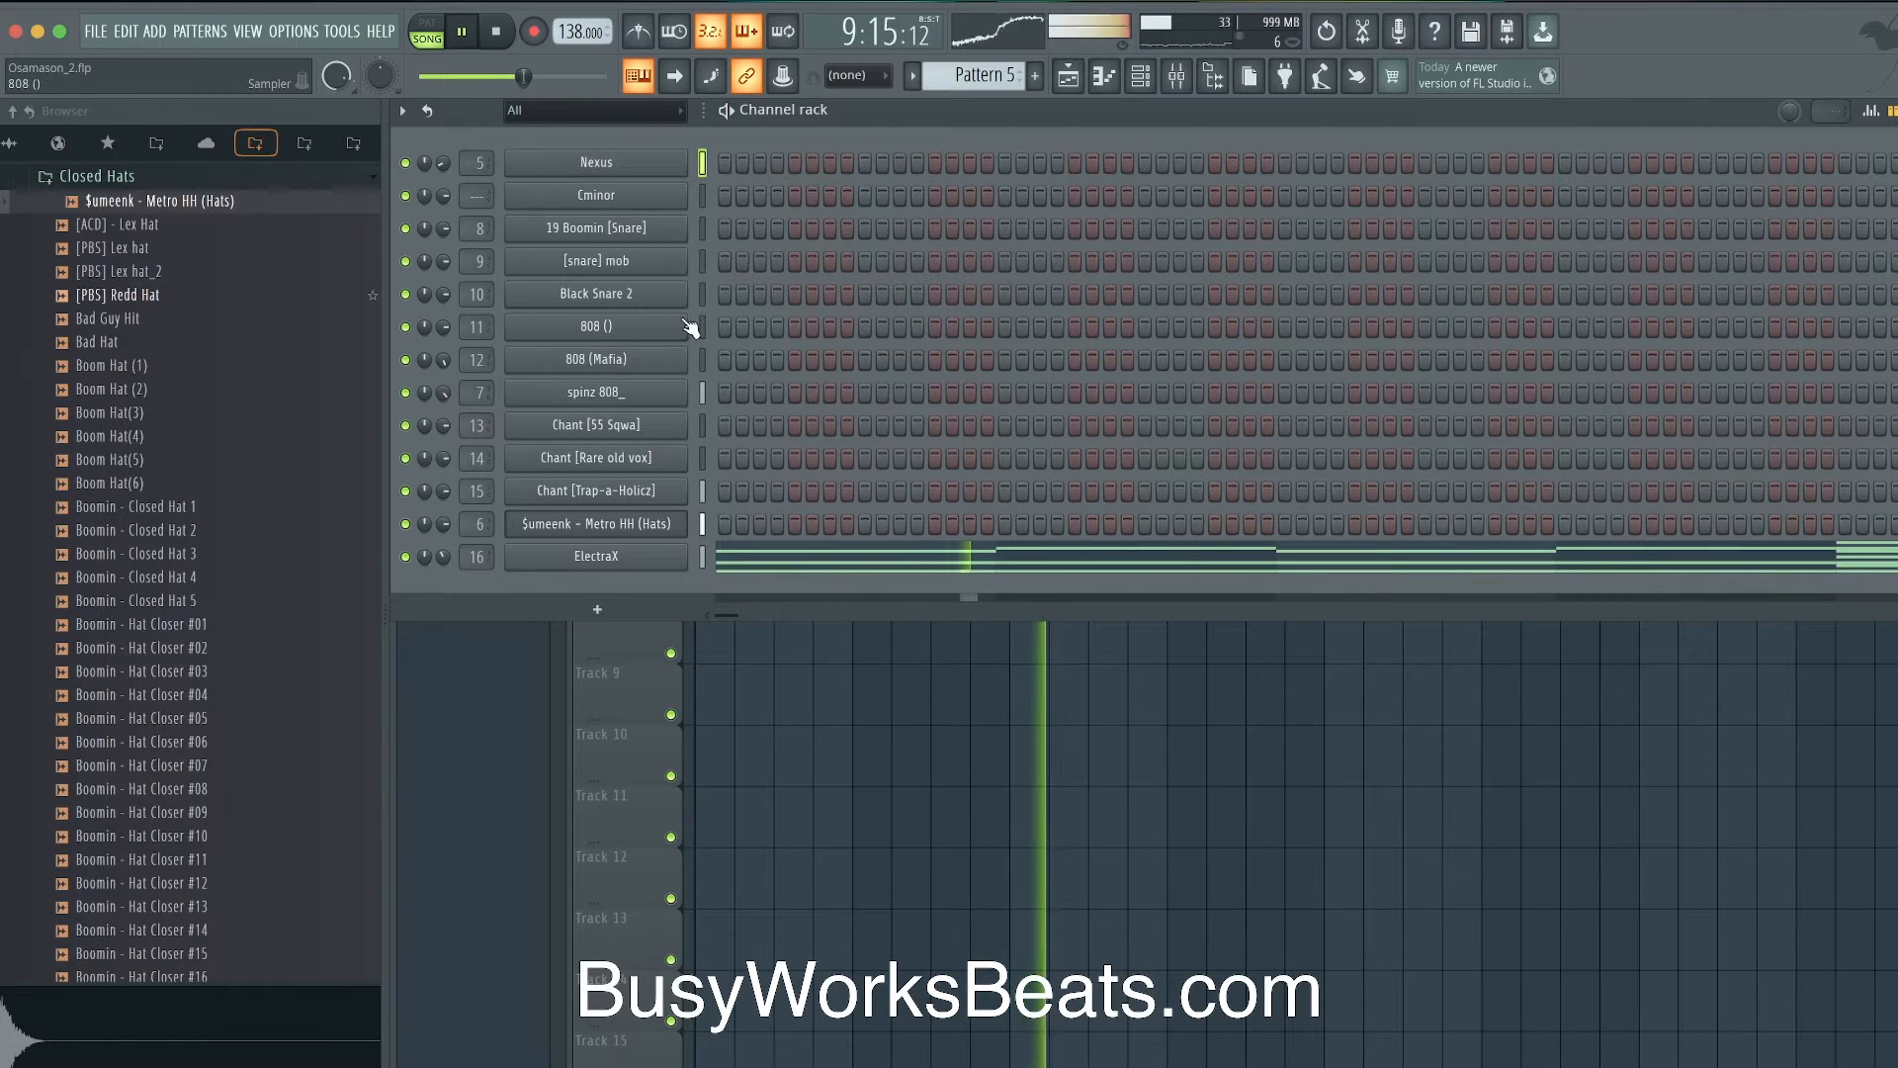
# - Create the empty Pattern 6 for a snare part and save the project
pyautogui.click(702, 268)
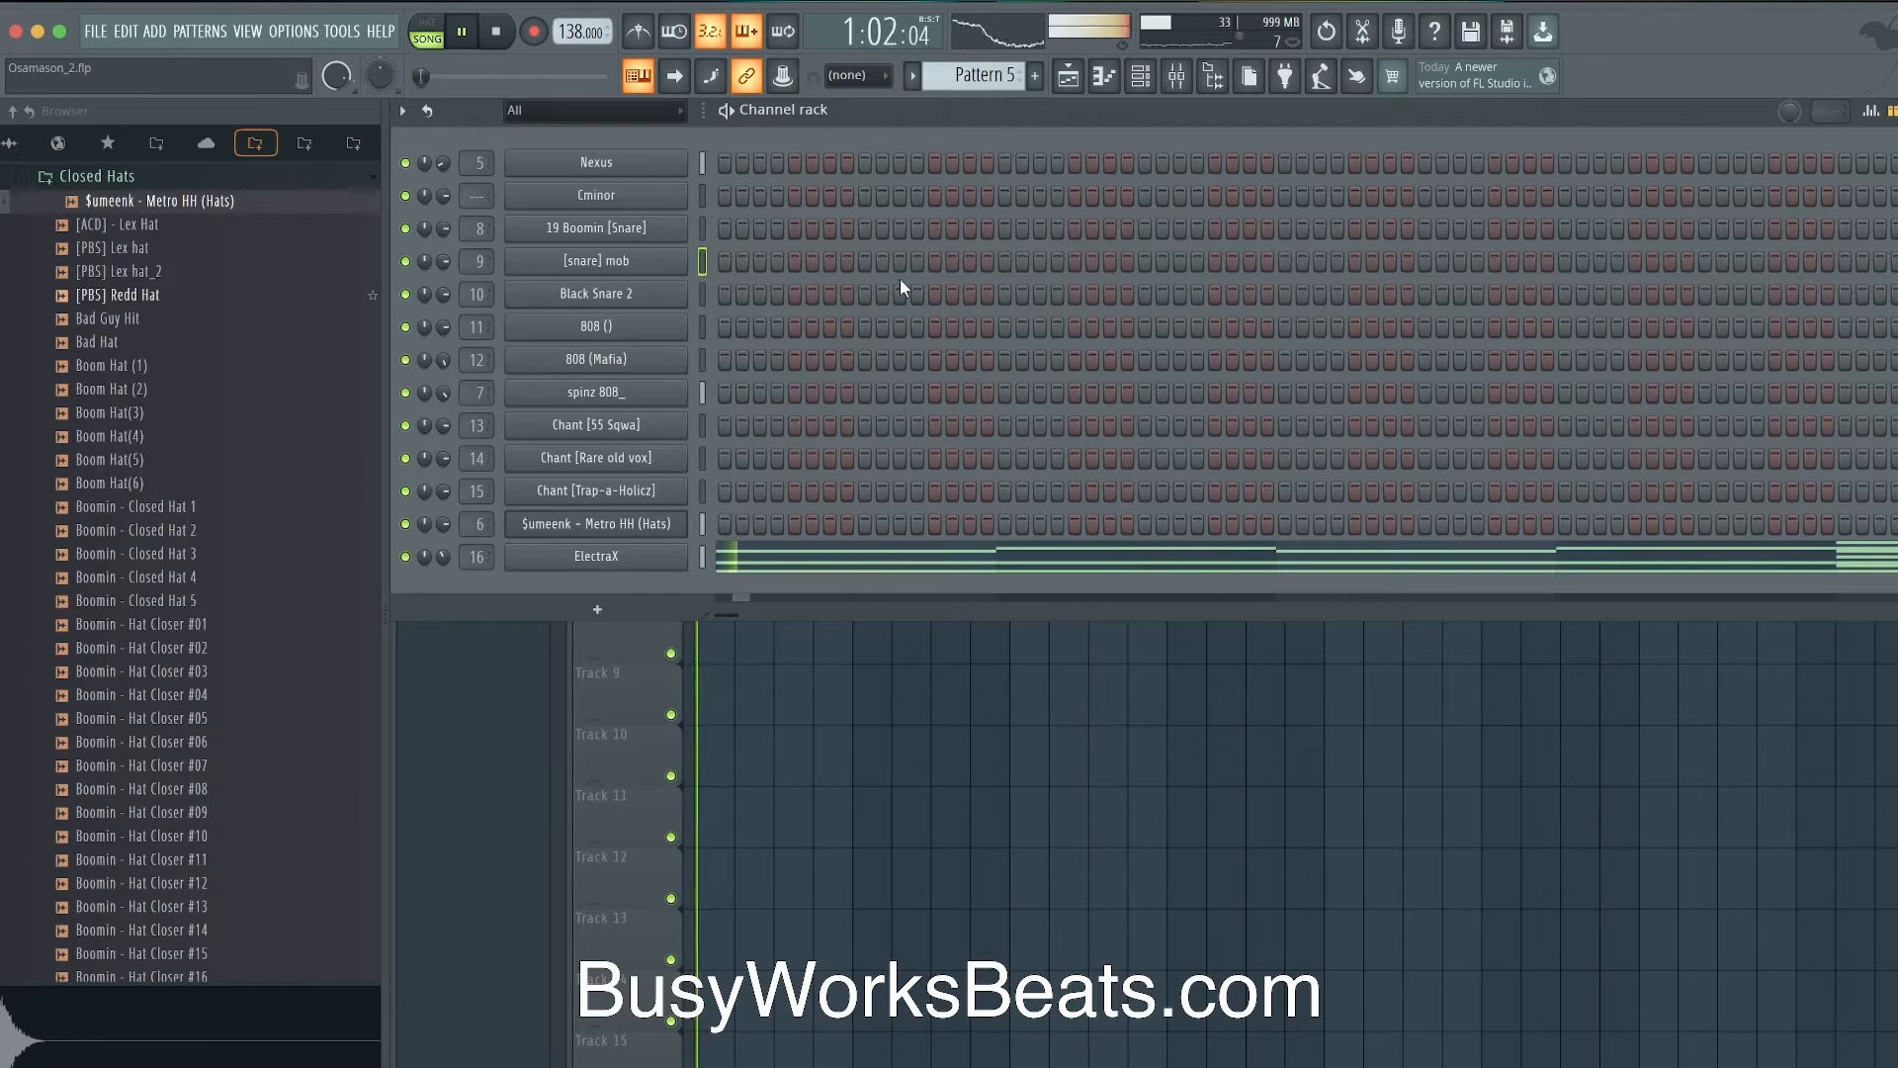
pyautogui.rightClick(1009, 85)
pyautogui.click(1165, 105)
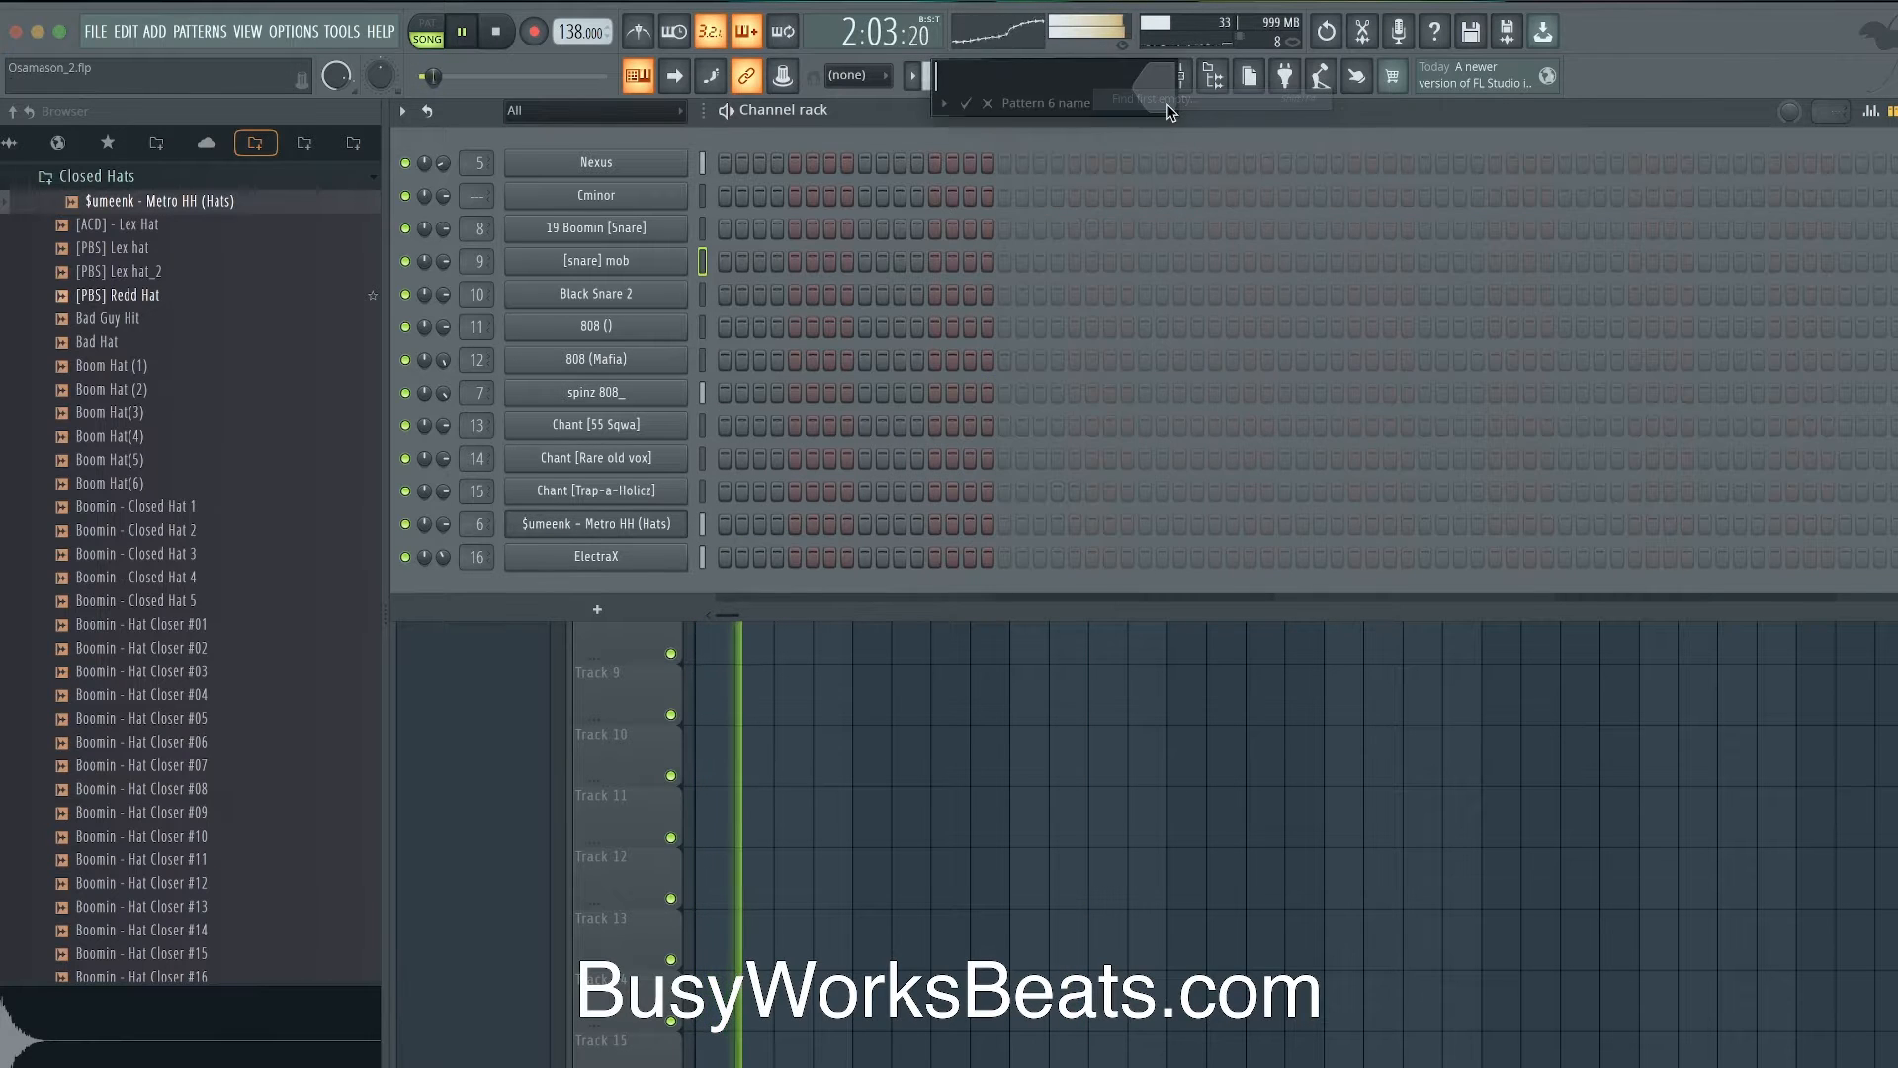
pyautogui.press('Return')
pyautogui.click(1178, 81)
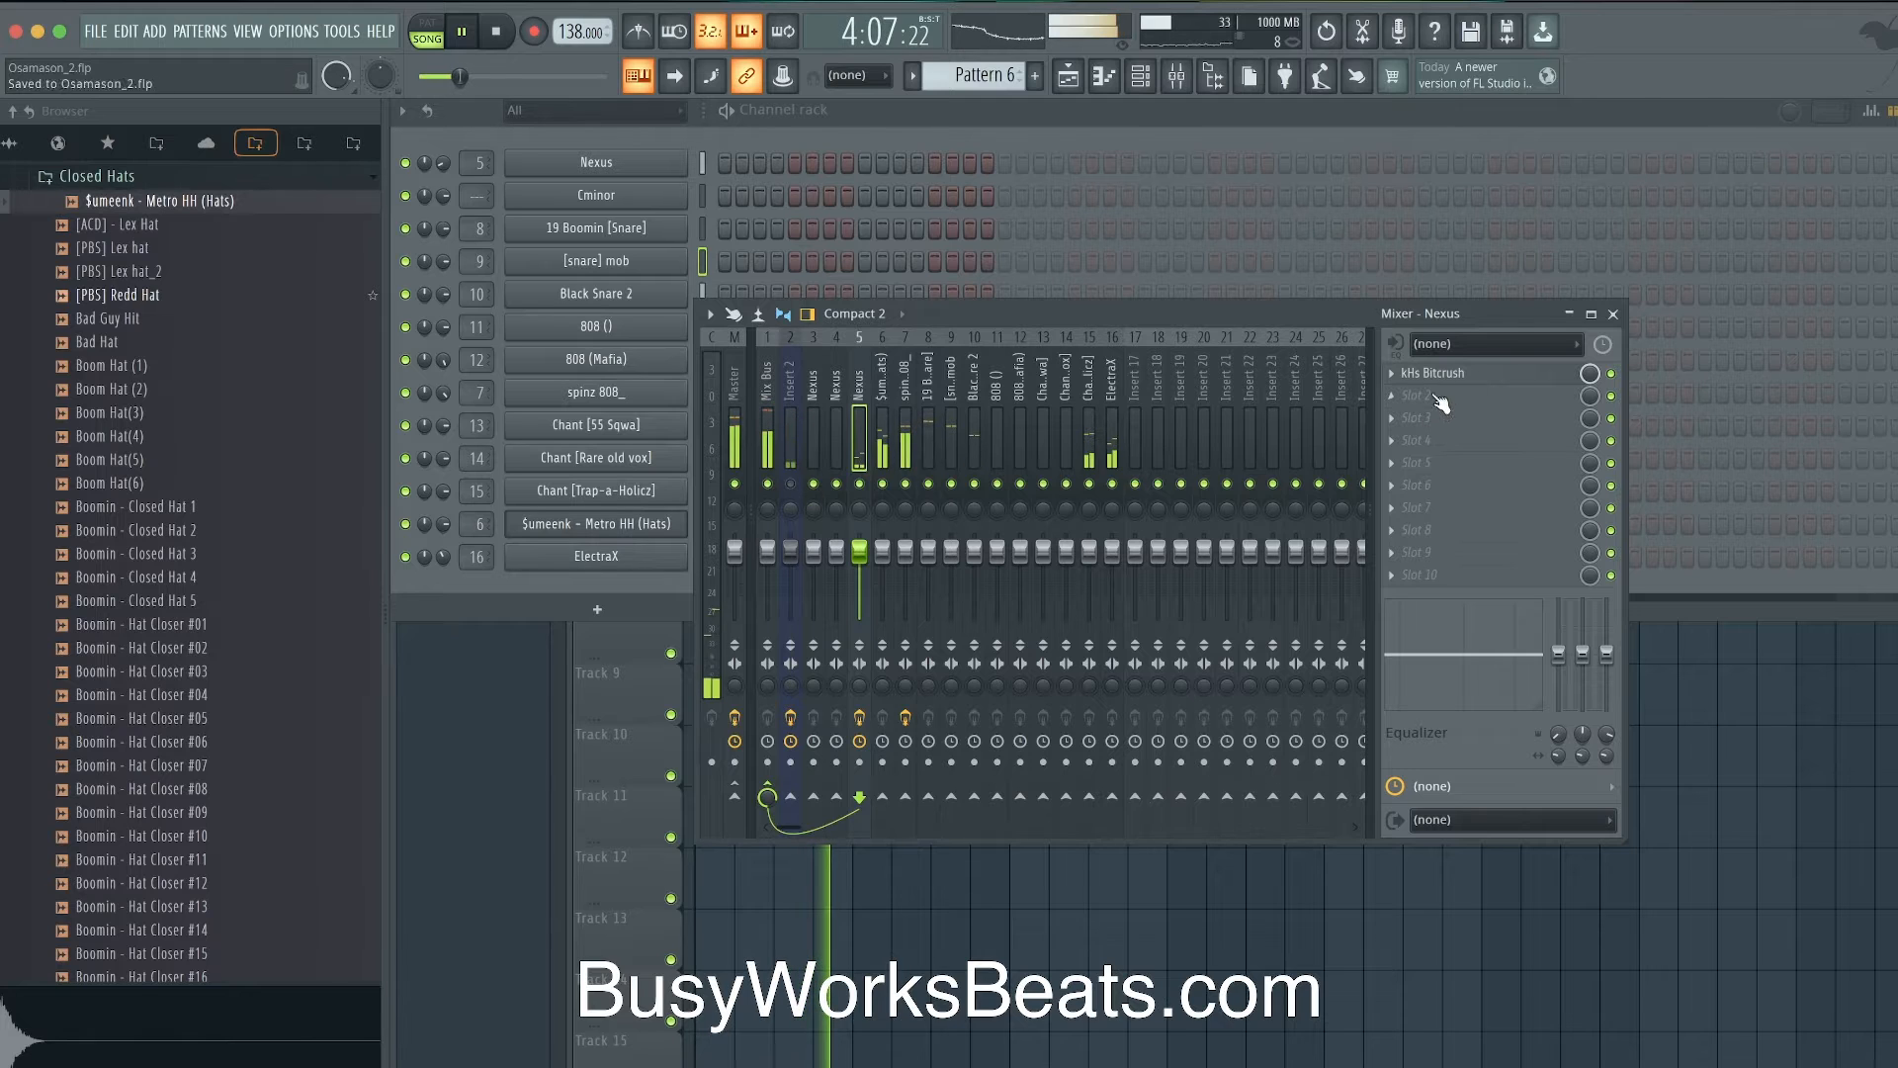
pyautogui.click(1614, 315)
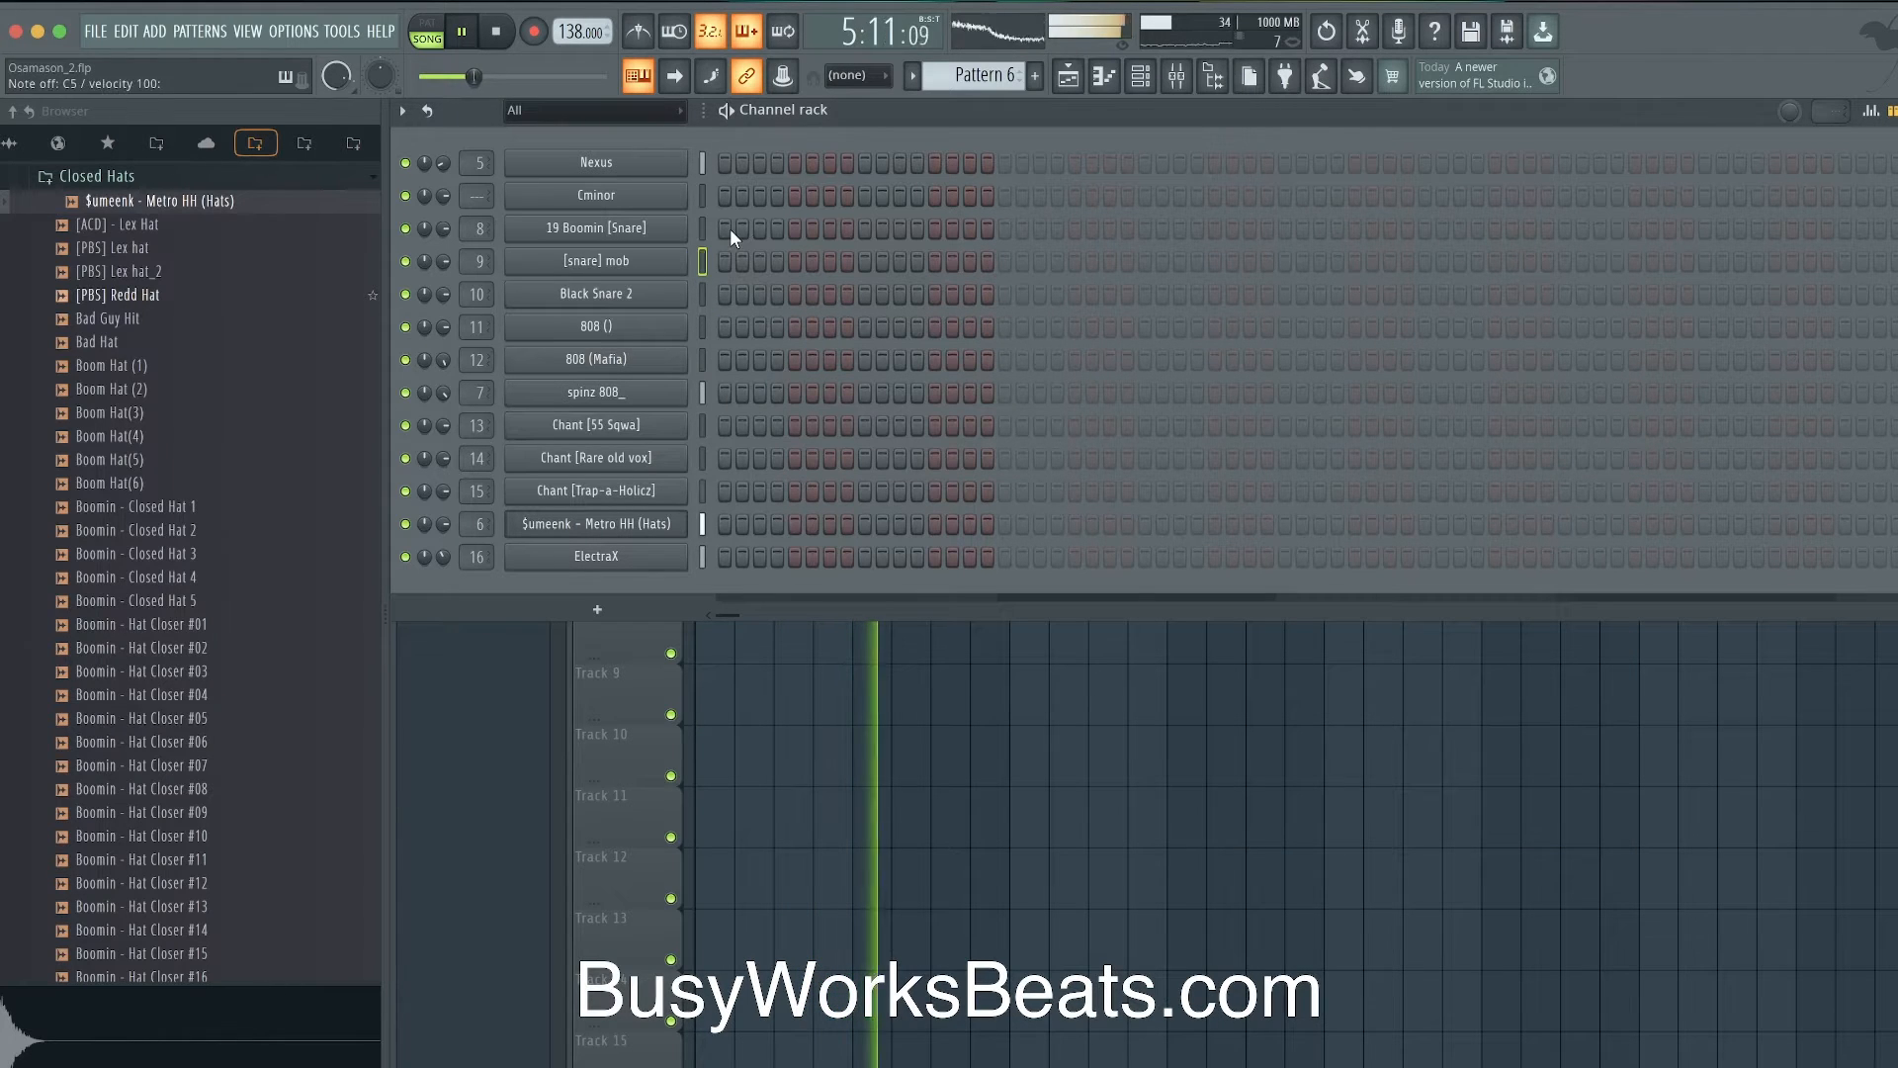
# - Add a 19 Boomin [Snare] hit on step 9 of Pattern 6, place the pattern on Track 5 and play the arrangement
pyautogui.click(702, 229)
pyautogui.click(865, 229)
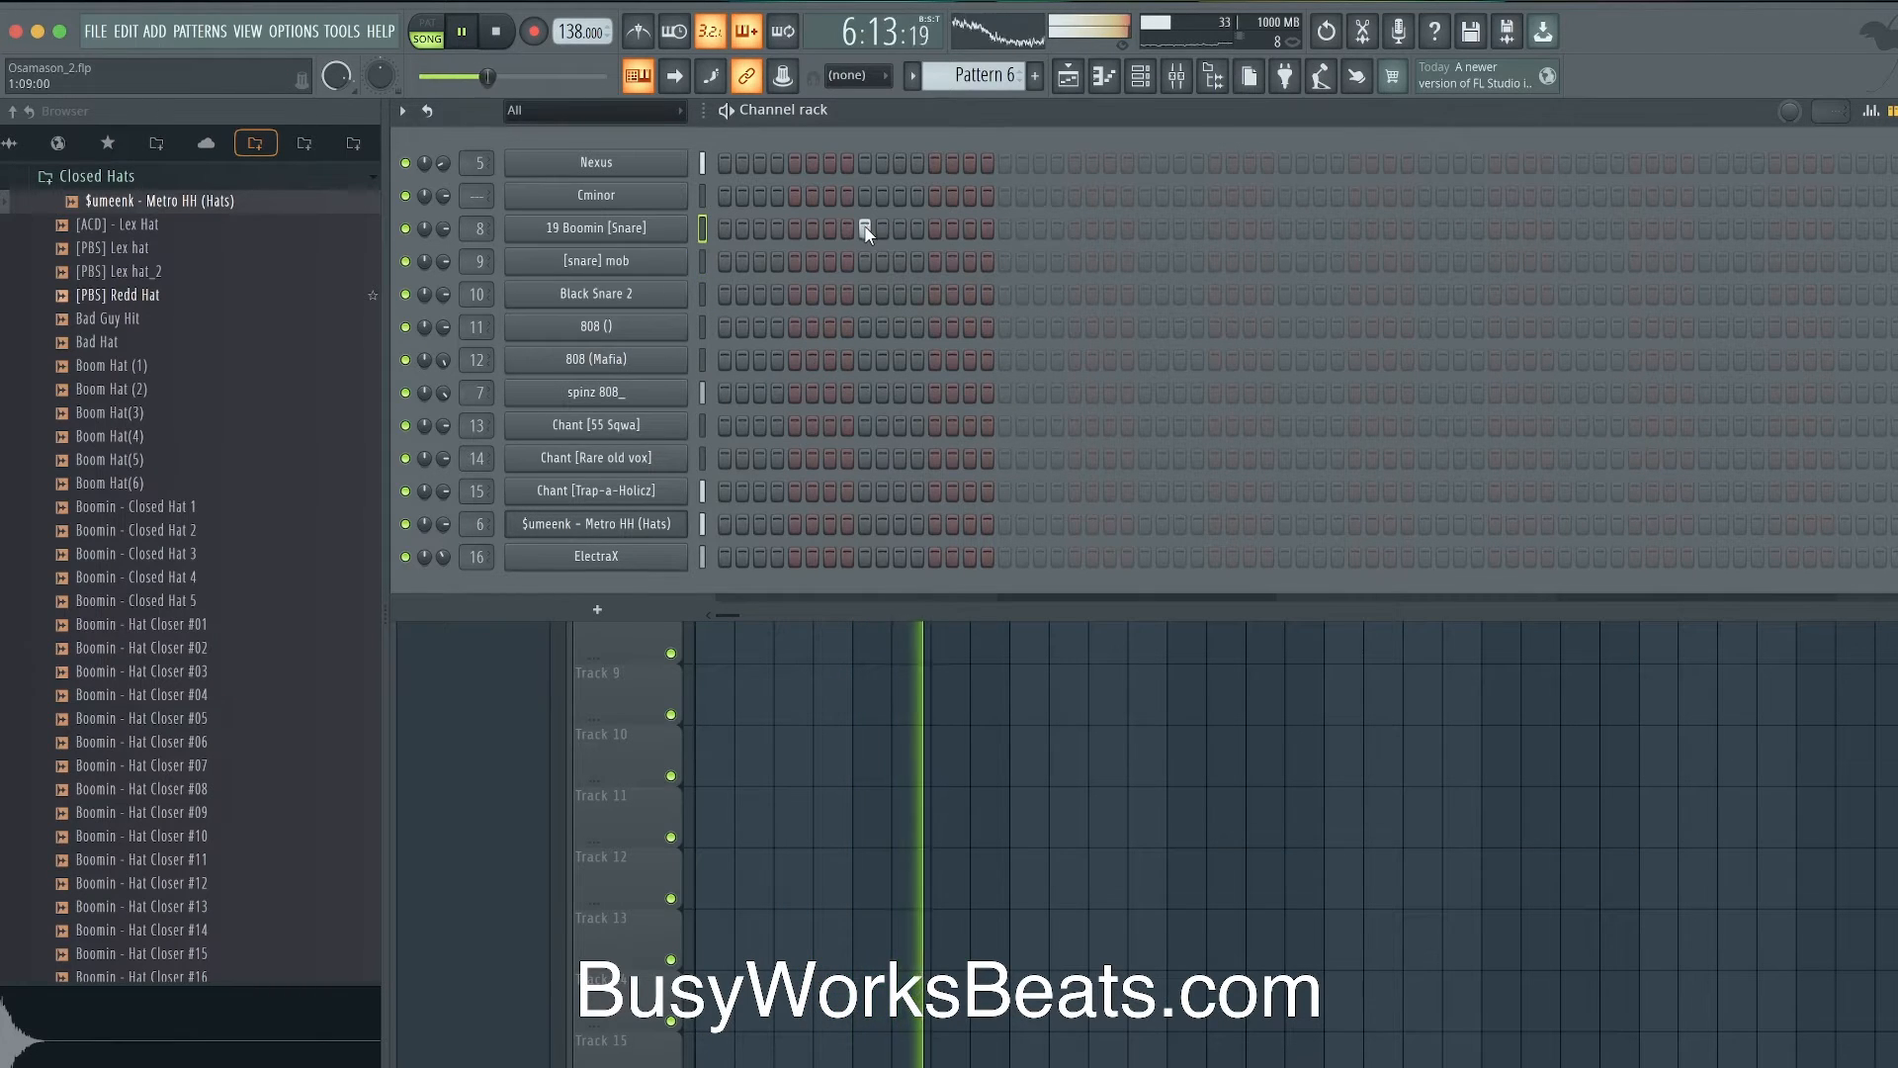
pyautogui.click(770, 777)
pyautogui.click(716, 447)
pyautogui.press('space')
pyautogui.press('space')
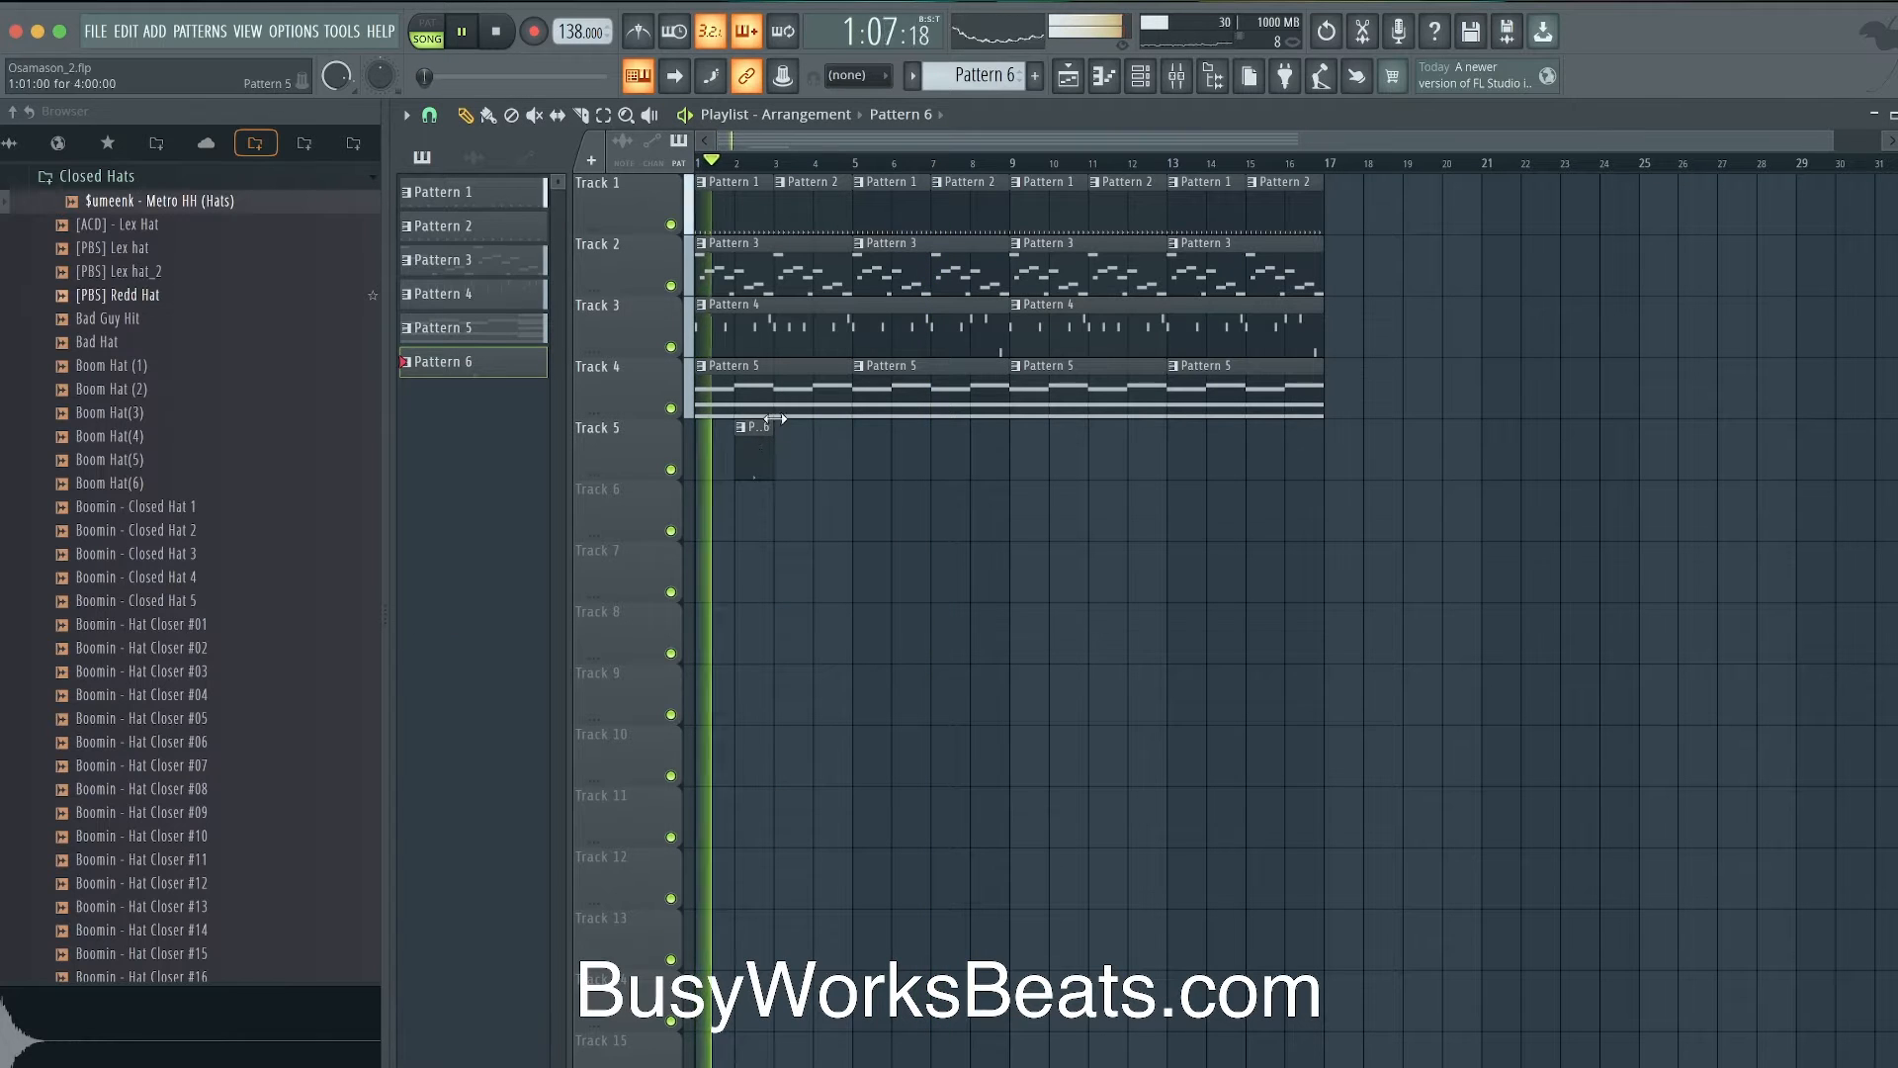
pyautogui.press('space')
pyautogui.press('space')
# - Add further 19 Boomin [Snare] hits on steps 29, 41 and 61 of Pattern 6 during playback
pyautogui.press('F9')
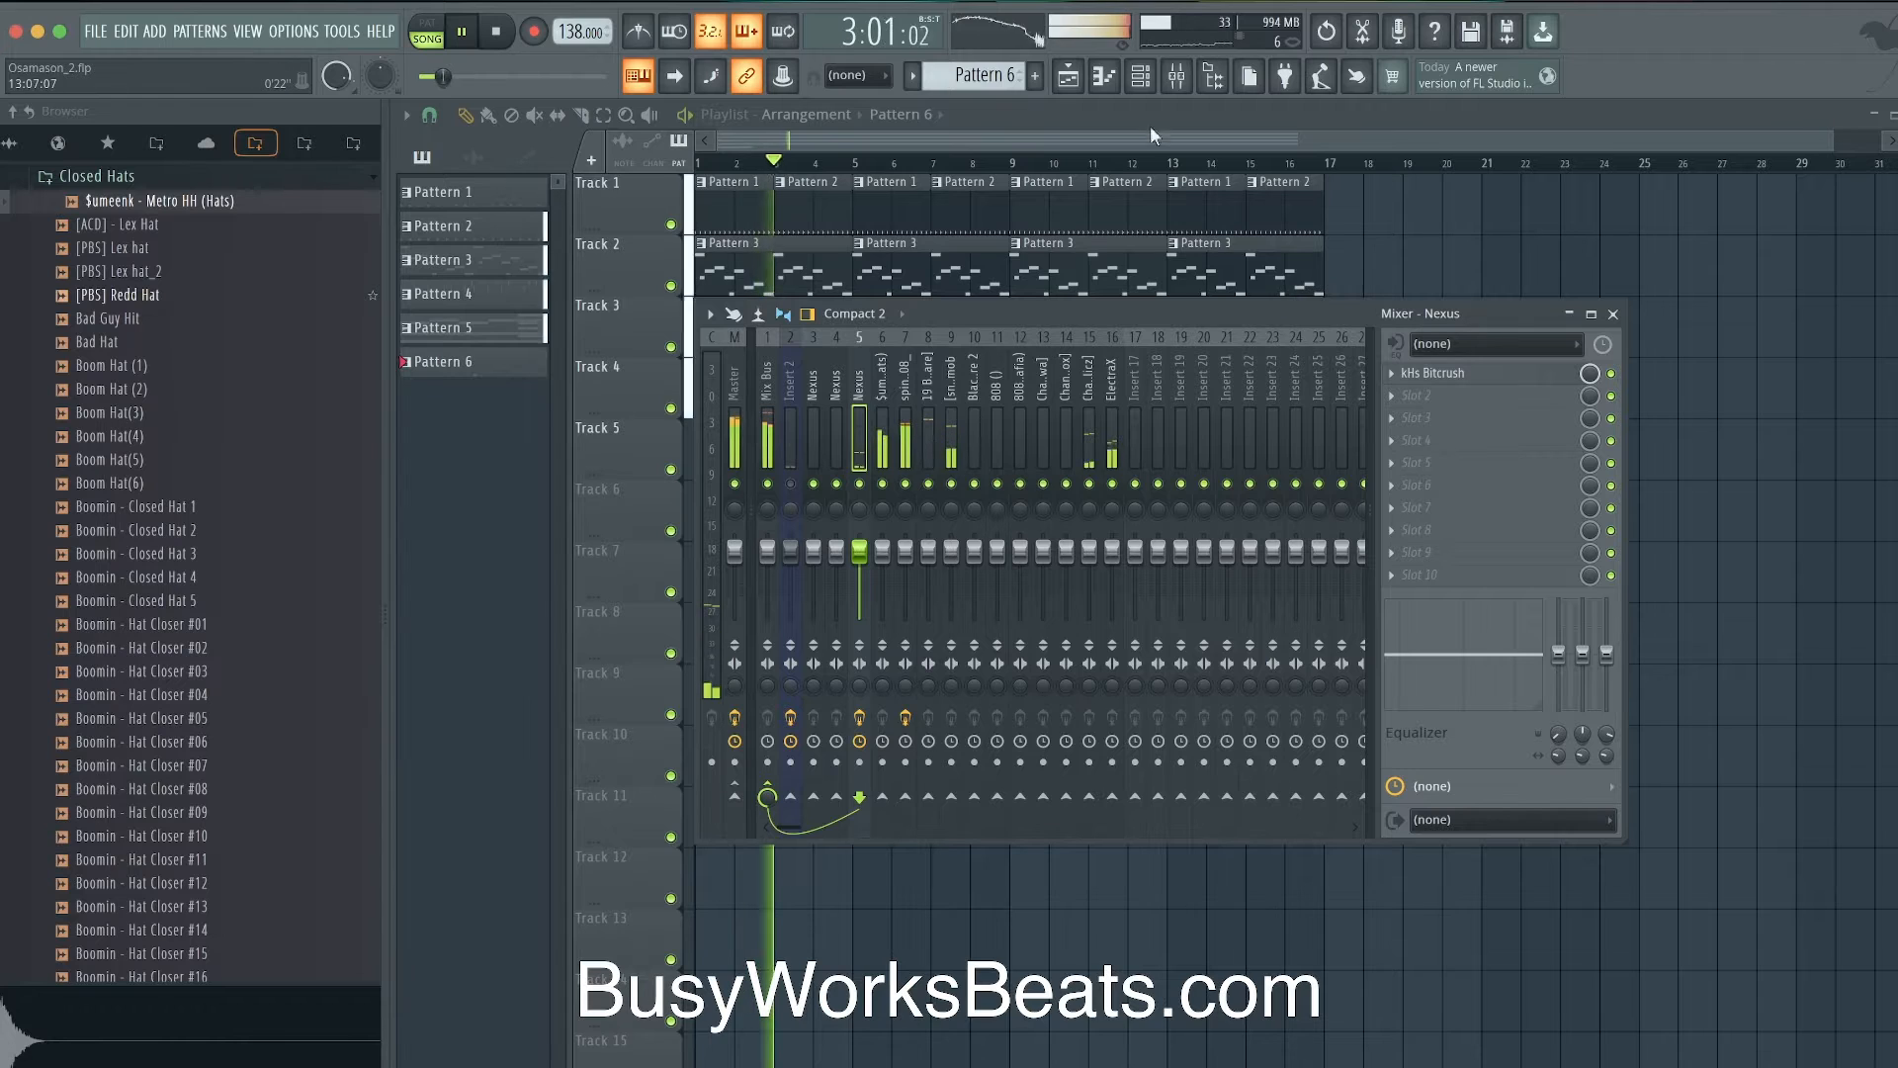
pyautogui.click(1165, 79)
pyautogui.press('space')
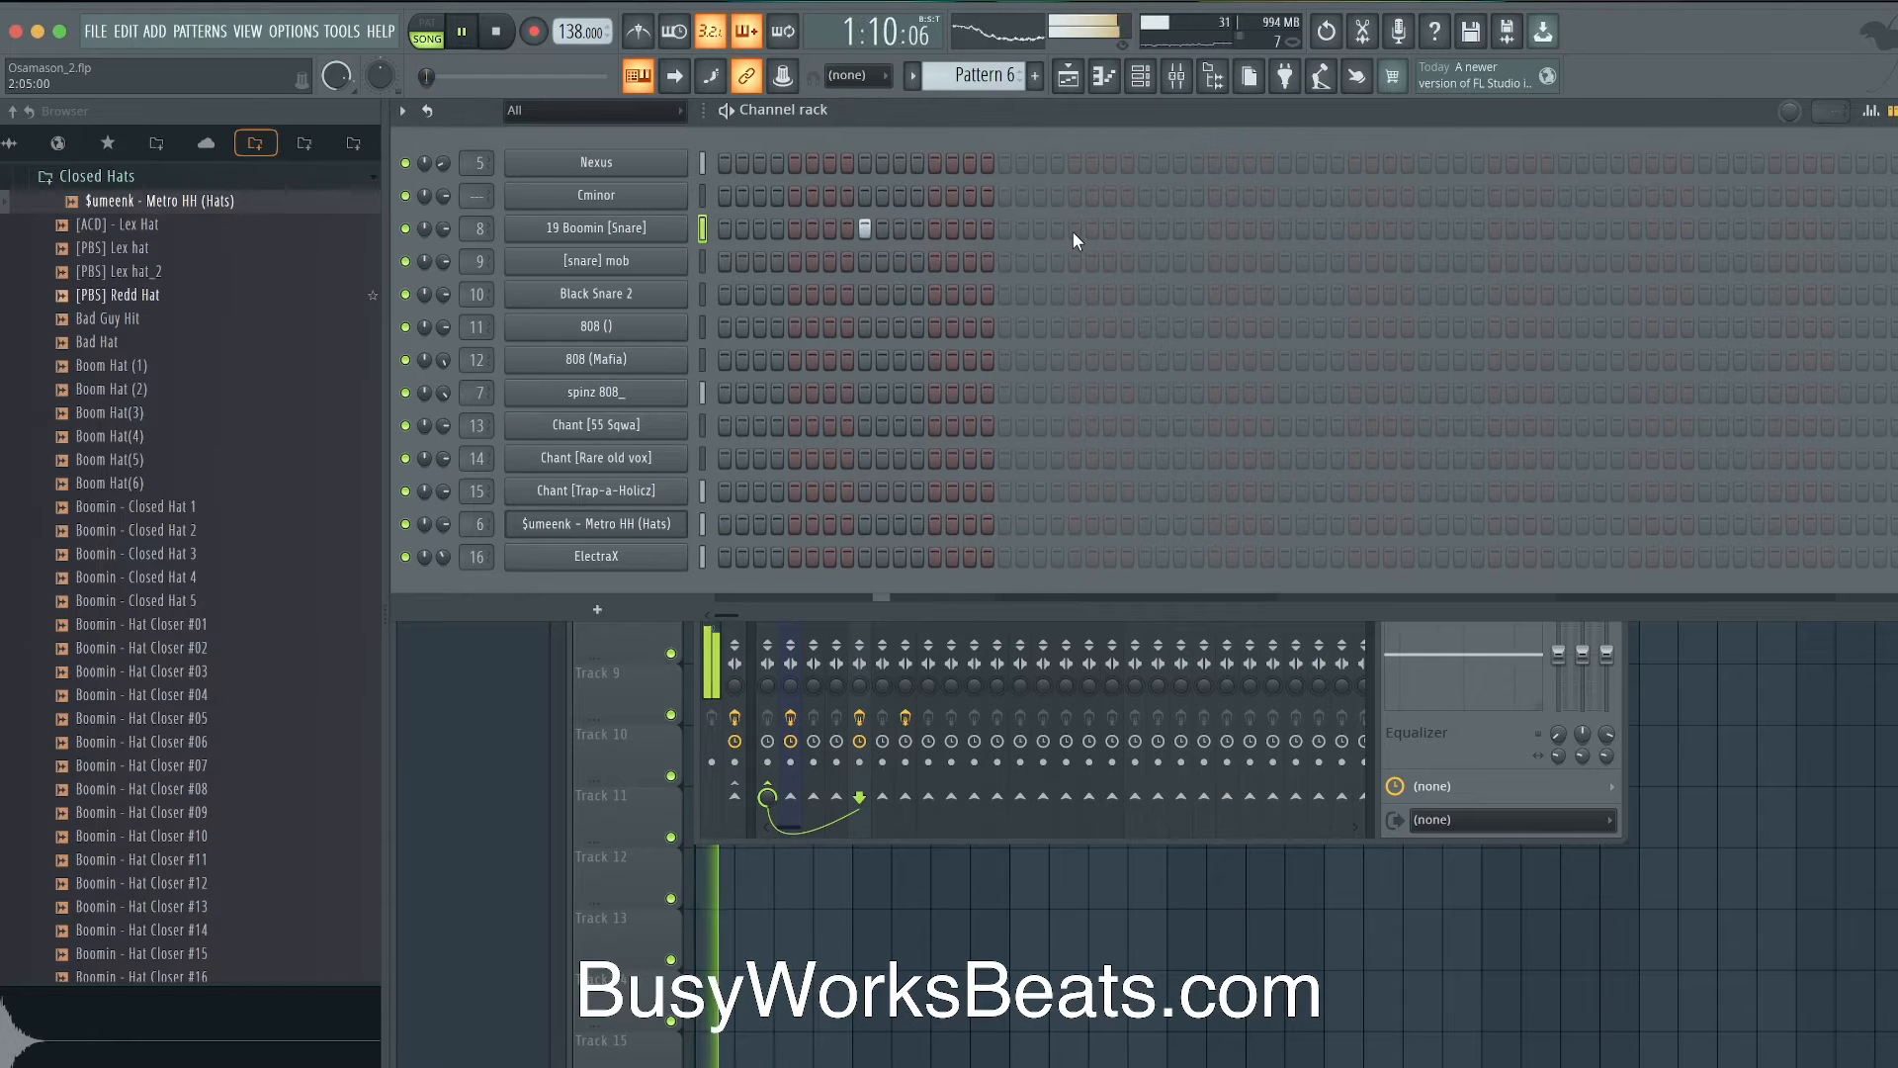
pyautogui.click(1143, 230)
pyautogui.click(1216, 228)
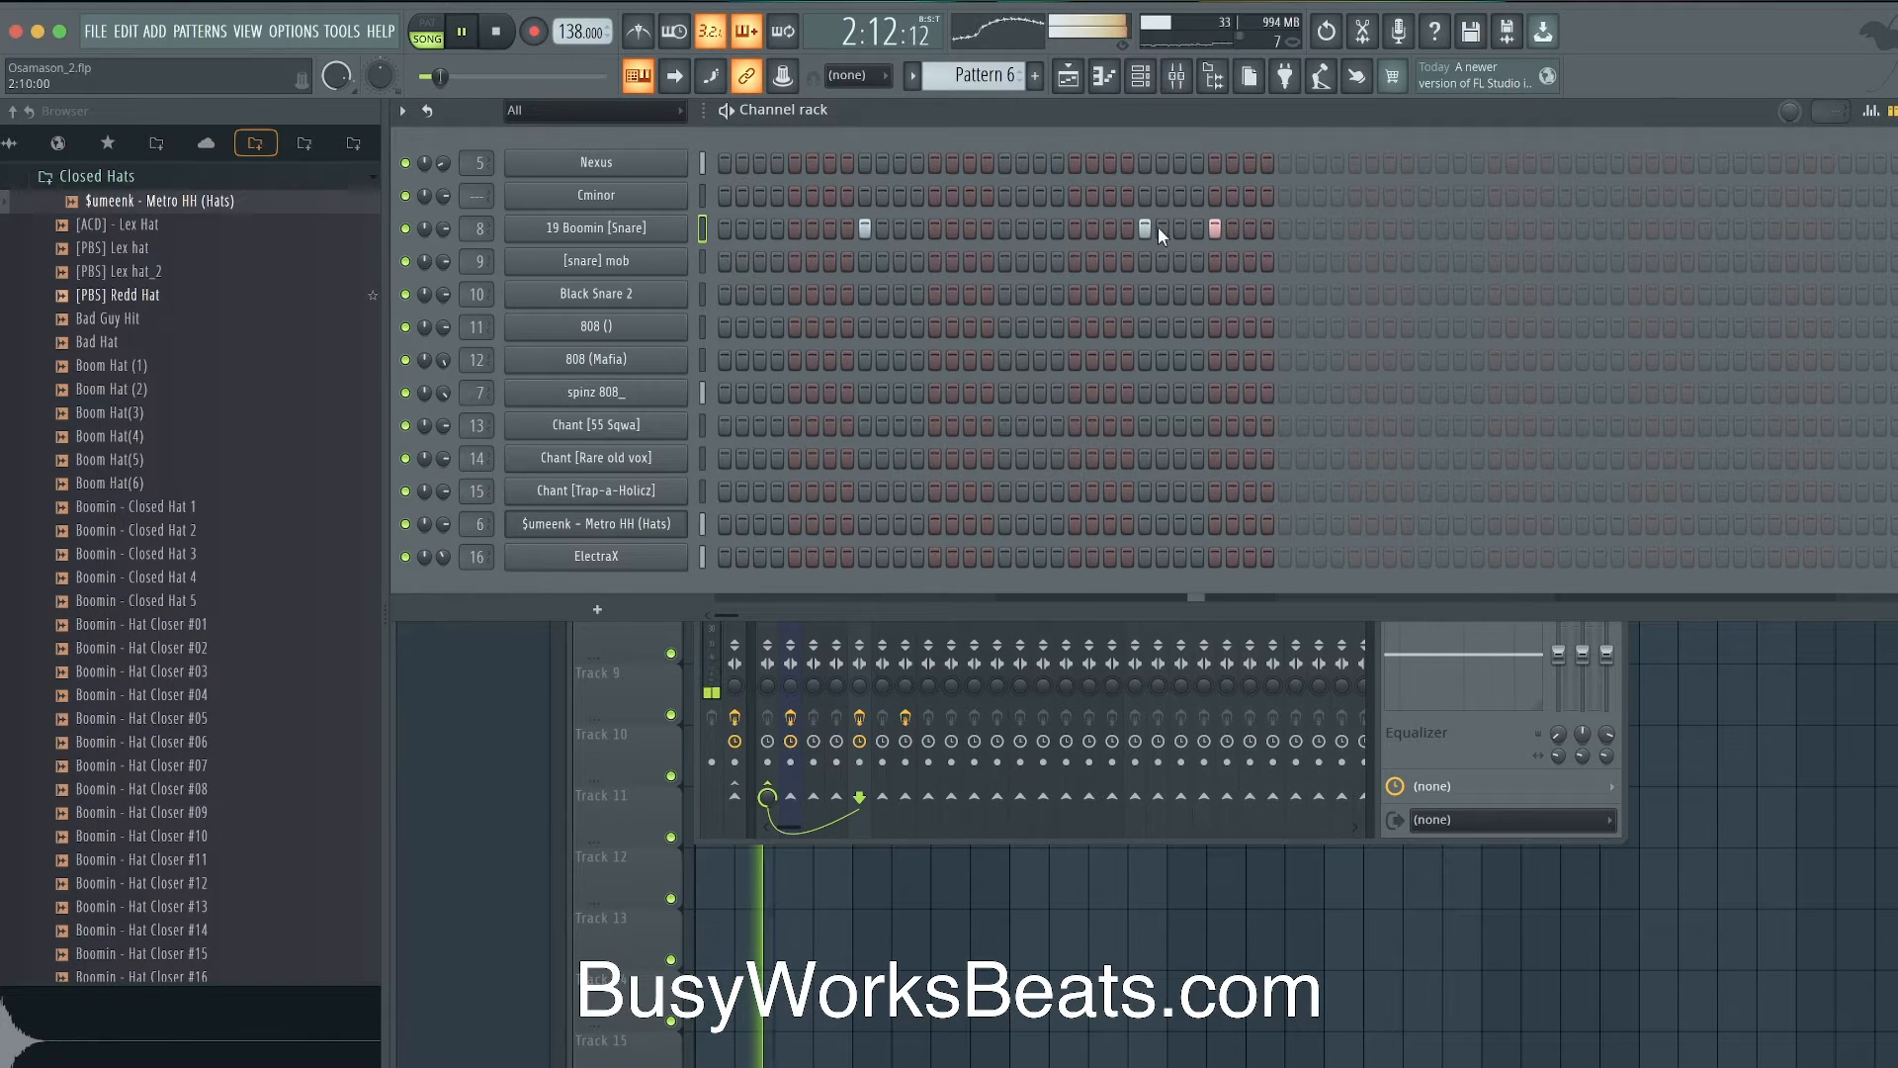
pyautogui.click(1426, 229)
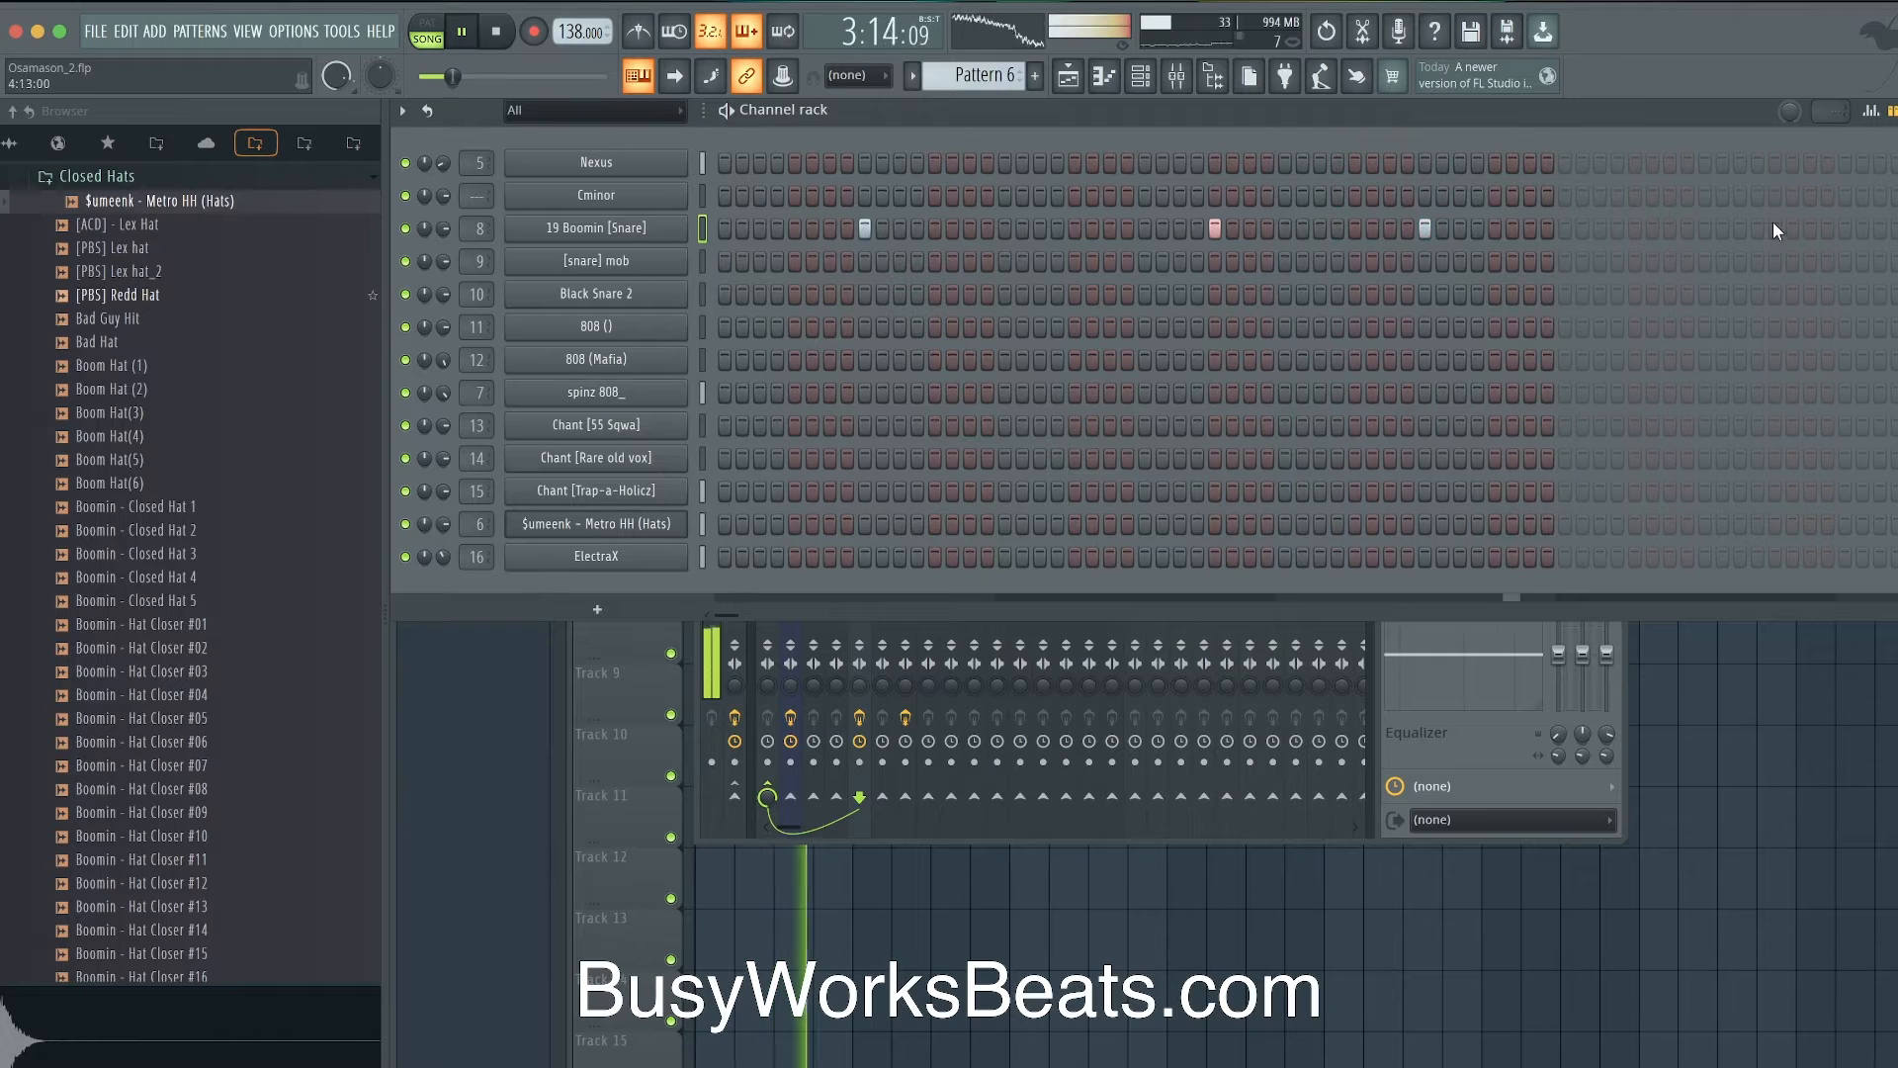
pyautogui.click(1776, 229)
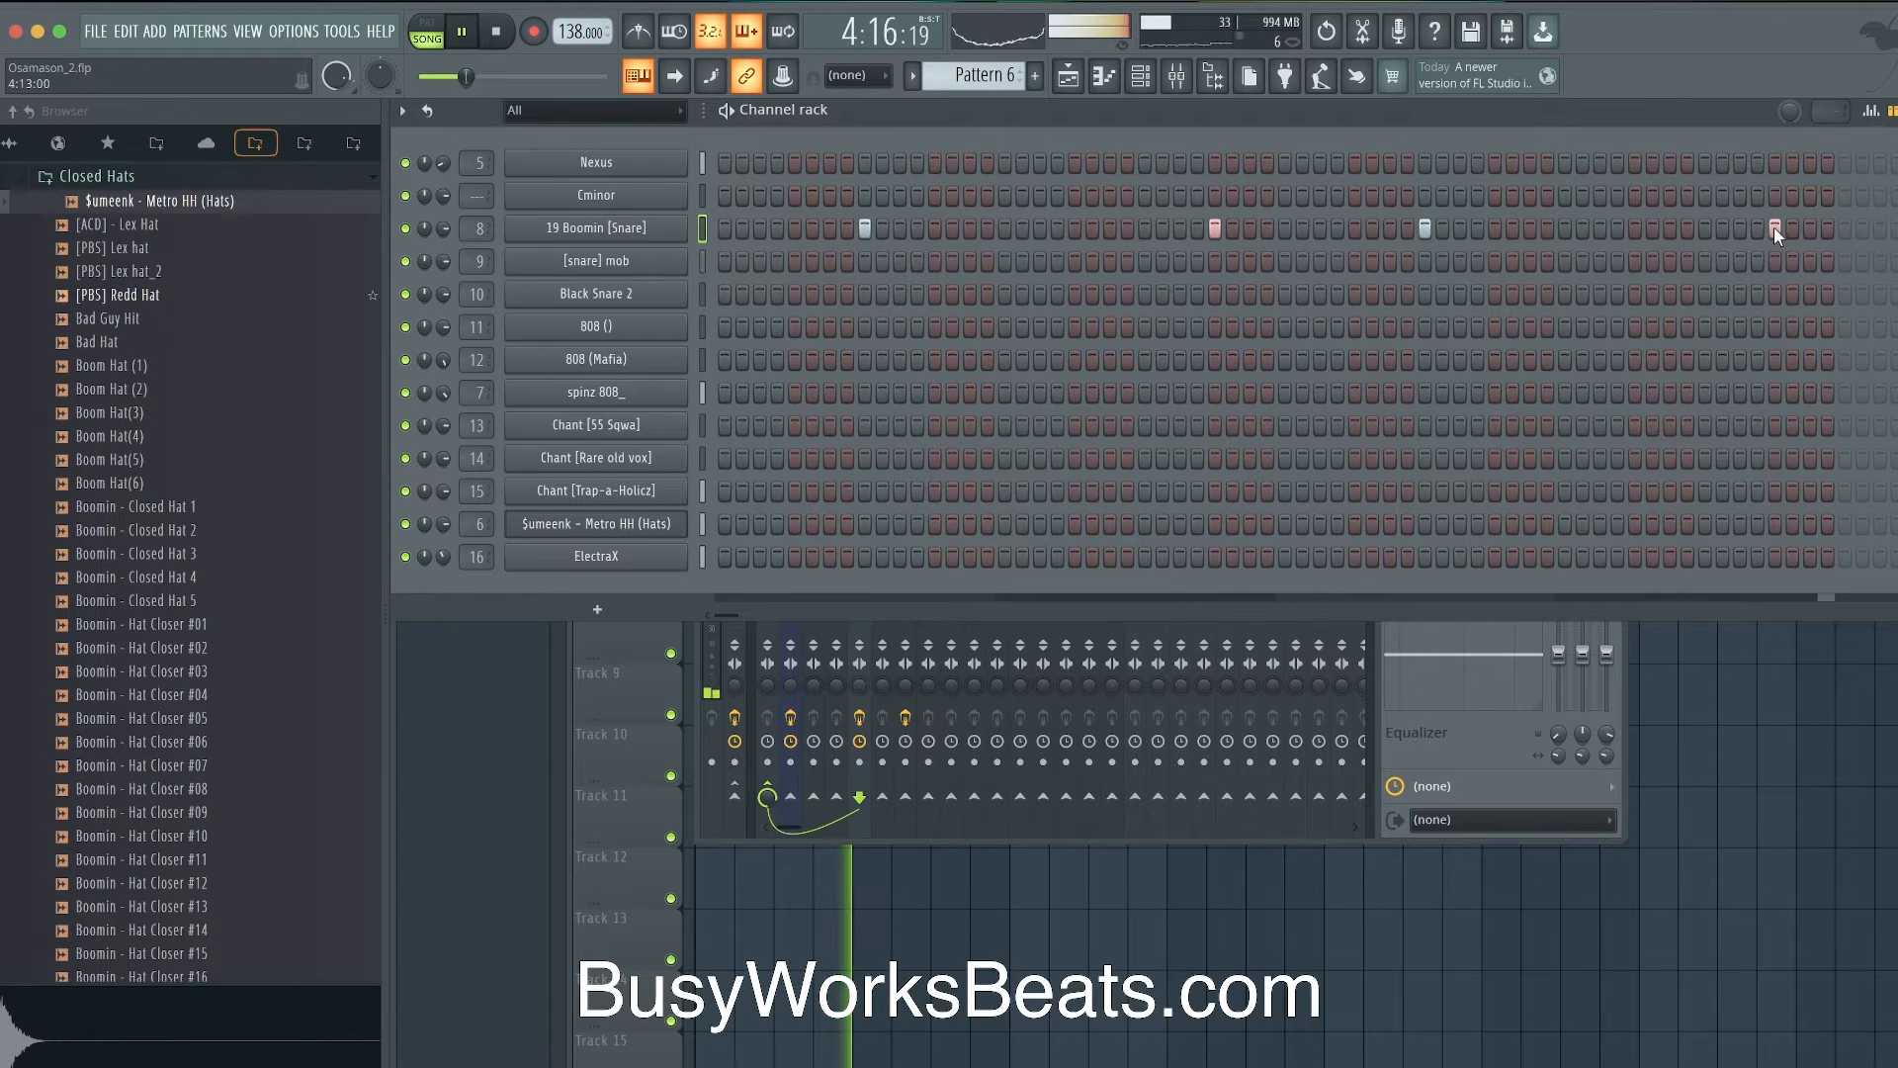
# - Place Pattern 6 as a four-bar clip at the start of Track 5, repeat it through bar 16 and save the project
pyautogui.press('F5')
pyautogui.moveTo(987, 461); pyautogui.dragTo(815, 474)
pyautogui.press('super+b')
pyautogui.press('super+b')
pyautogui.press('super+b')
pyautogui.press('super+s')
# - Move the last 19 Boomin [Snare] hit of Pattern 6 to step 59
pyautogui.press('F6')
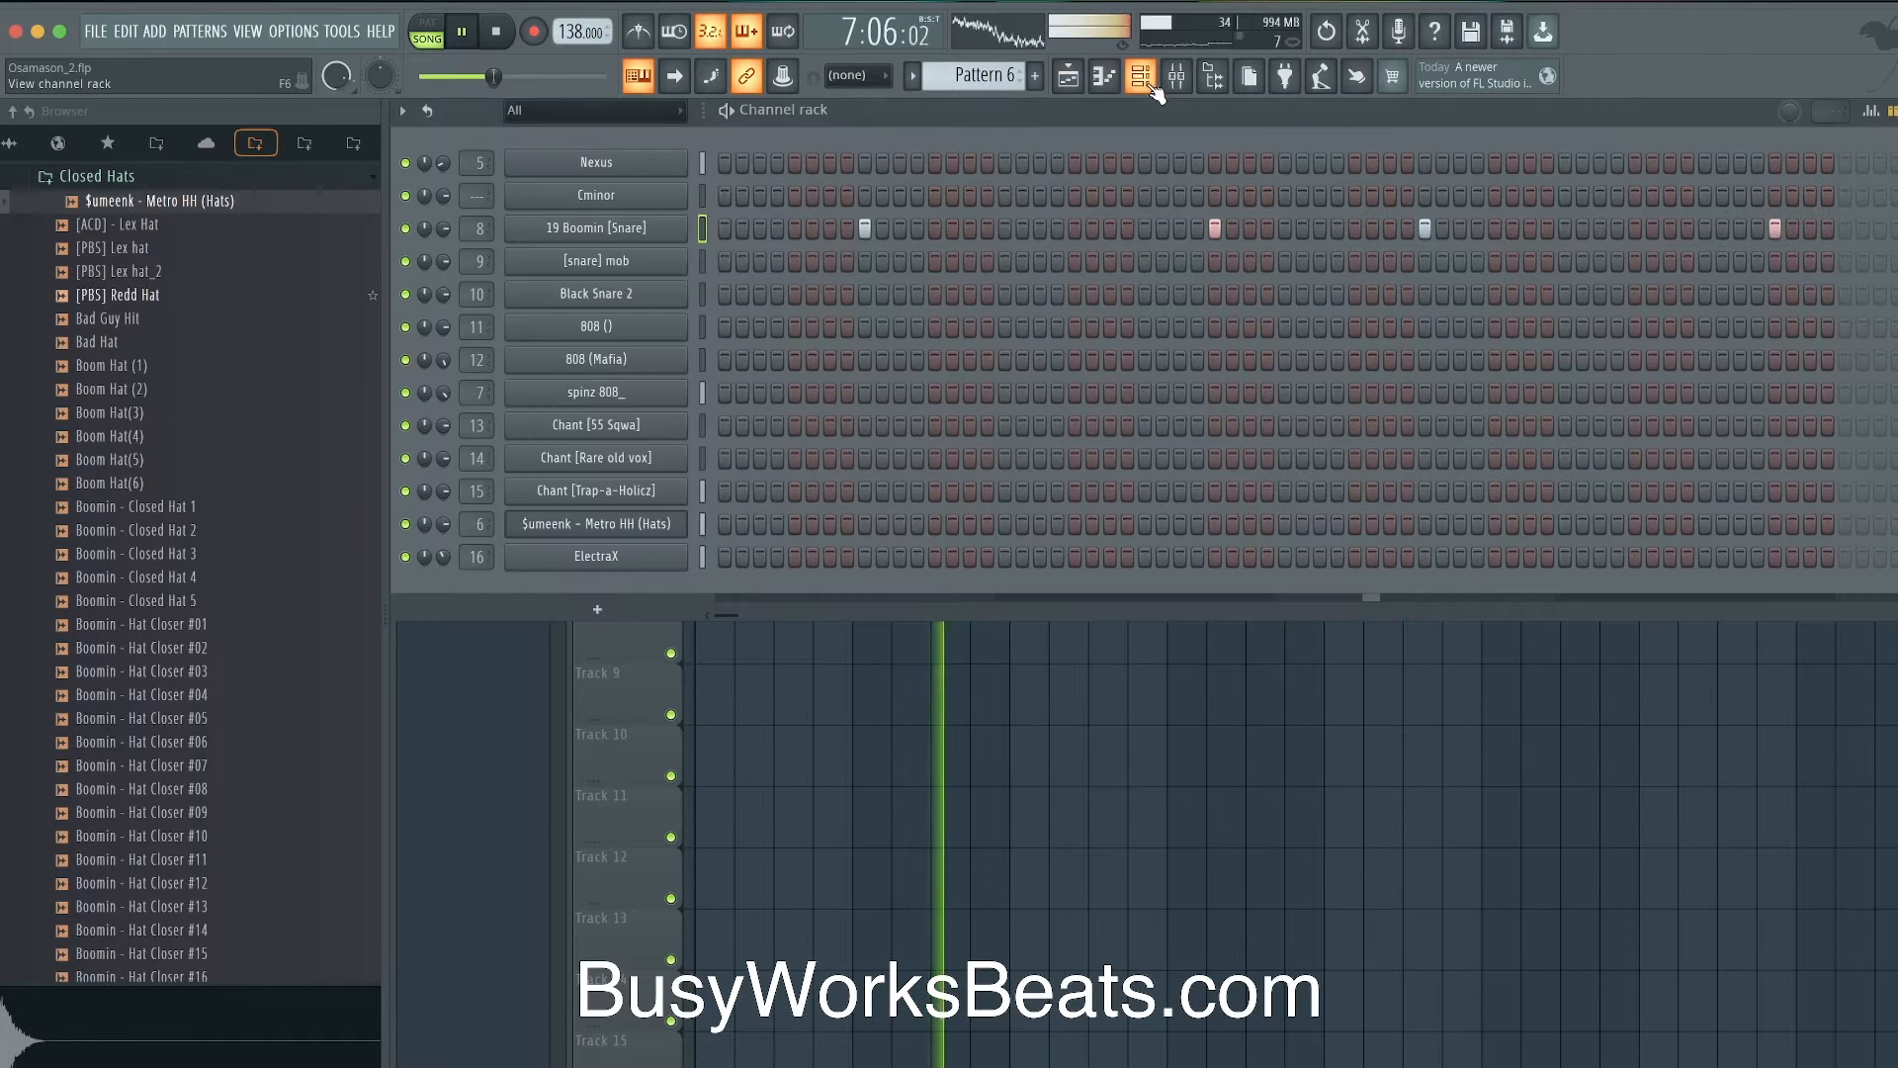
pyautogui.click(1740, 229)
pyautogui.click(1846, 228)
pyautogui.rightClick(1845, 228)
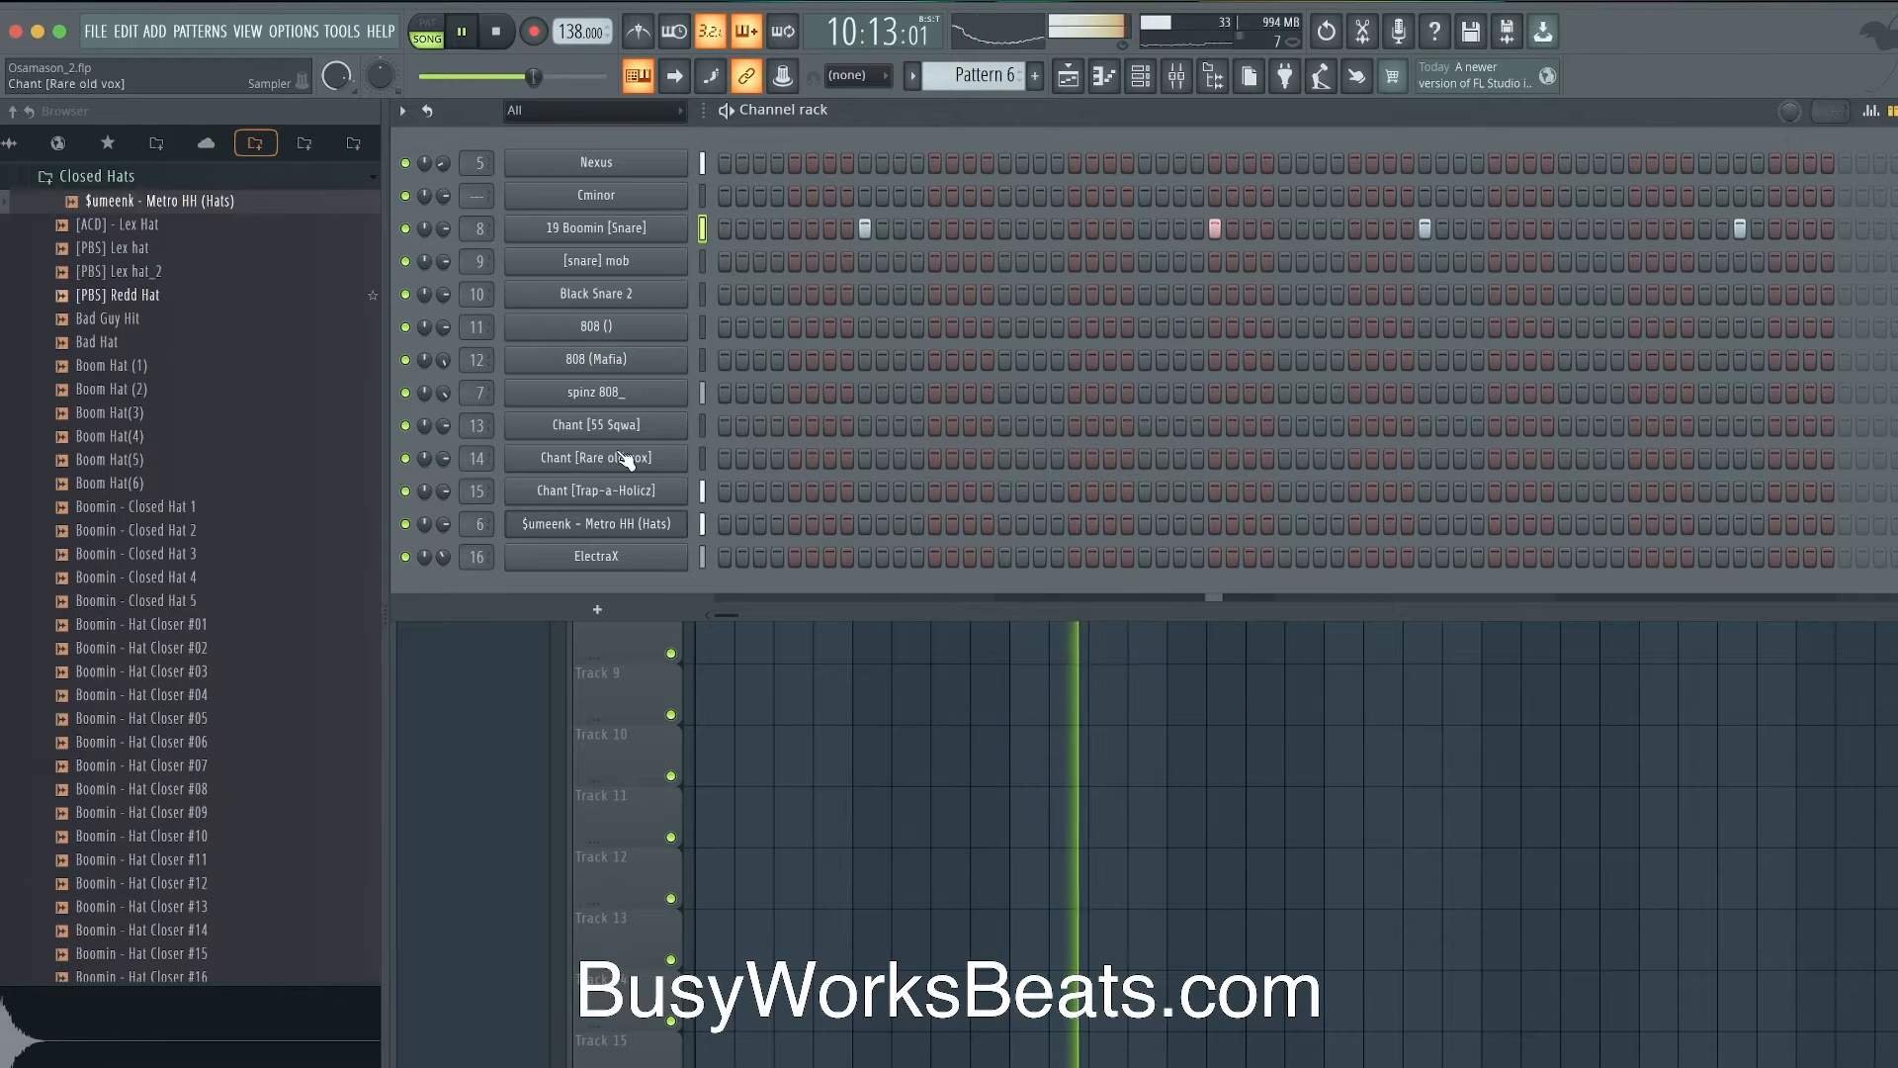
pyautogui.rightClick(785, 704)
pyautogui.press('F6')
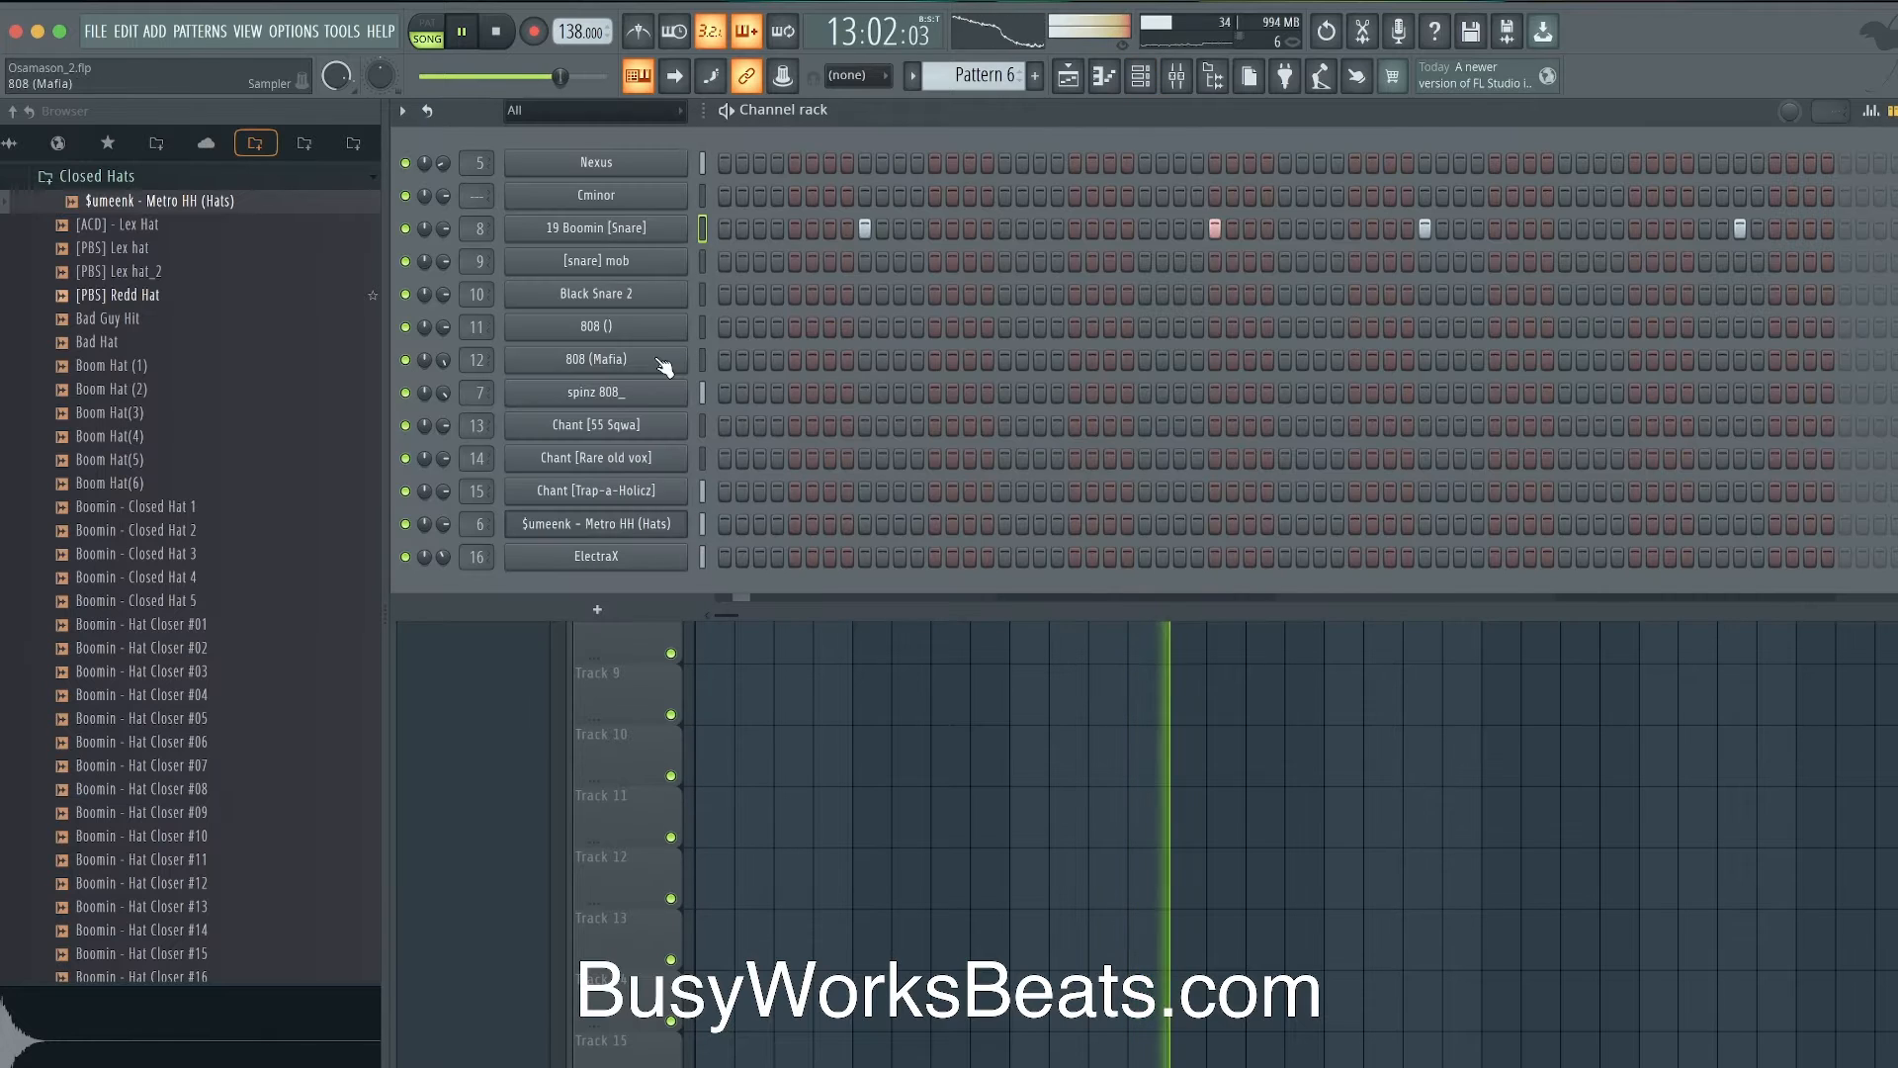
# - Stop playback, consolidate the Pattern 5 clips on Track 4 into one audio clip and save the project
pyautogui.click(1175, 78)
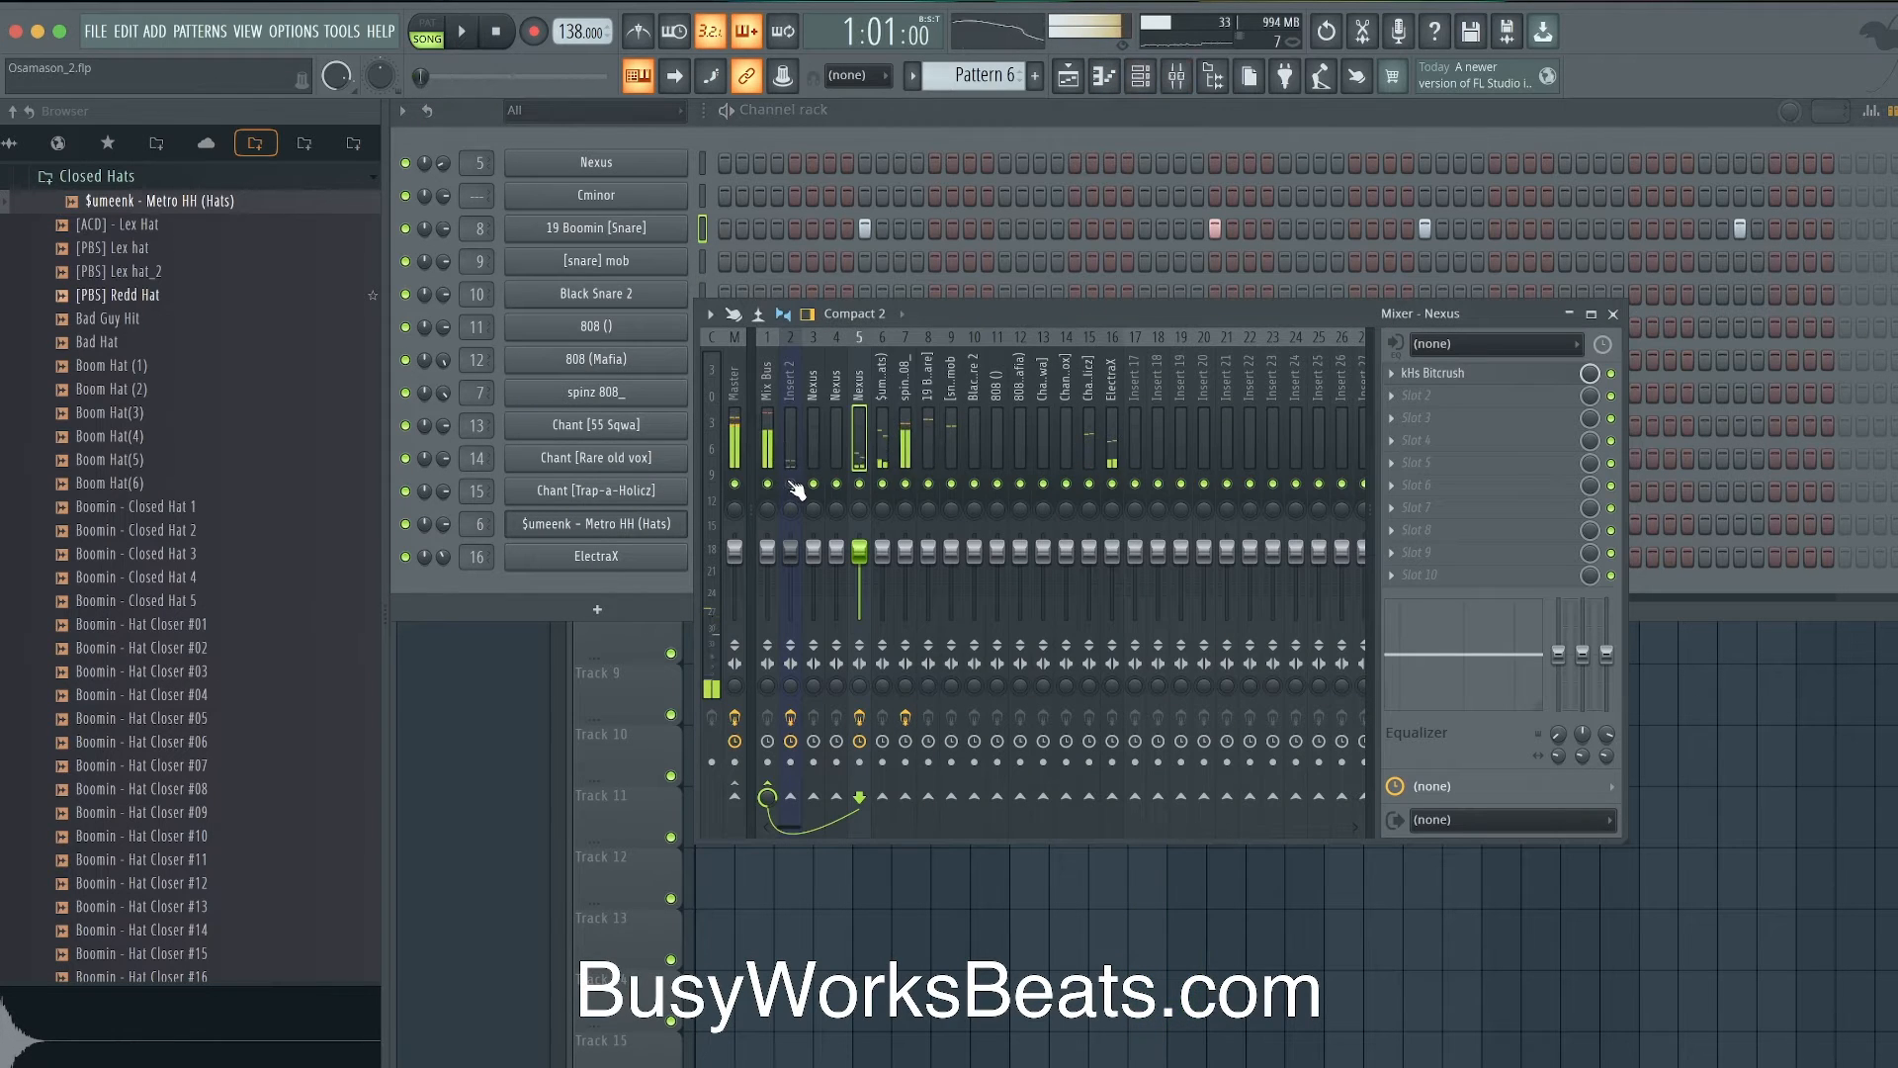
pyautogui.rightClick(806, 962)
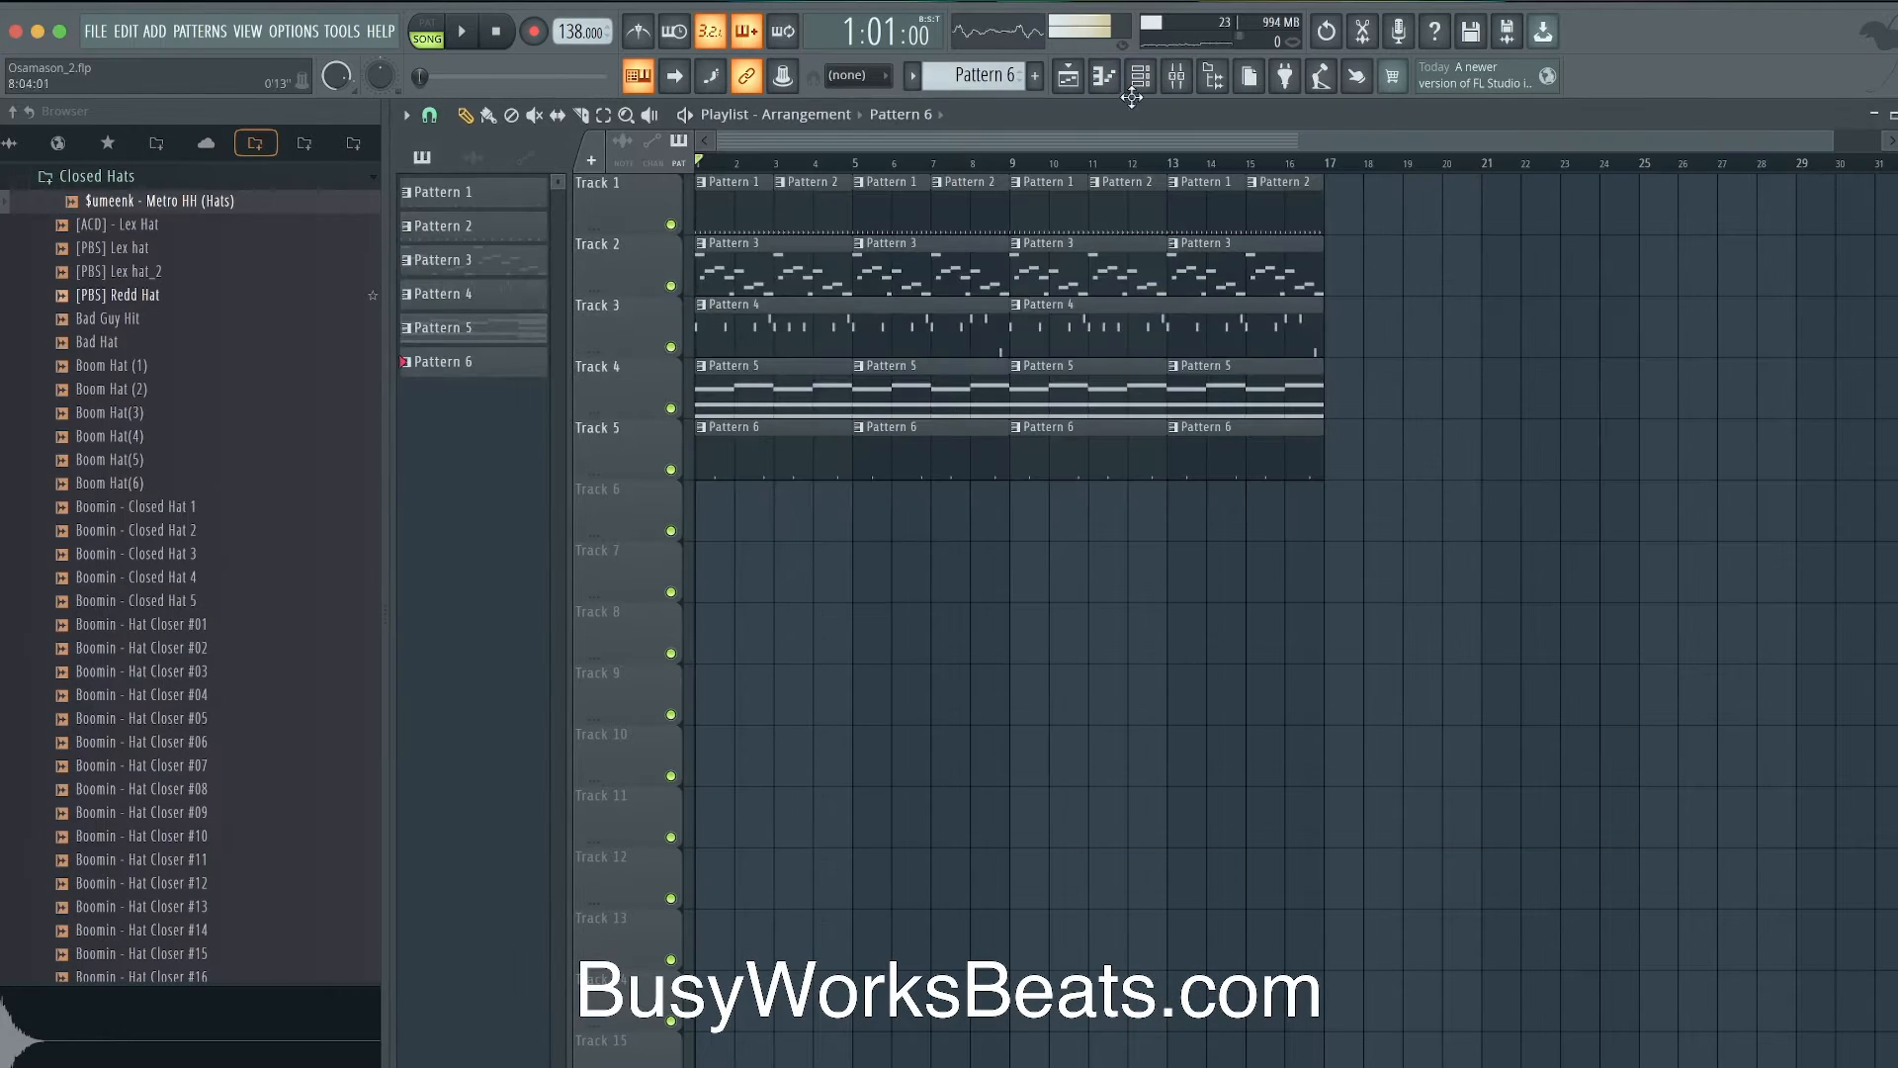
pyautogui.click(1186, 84)
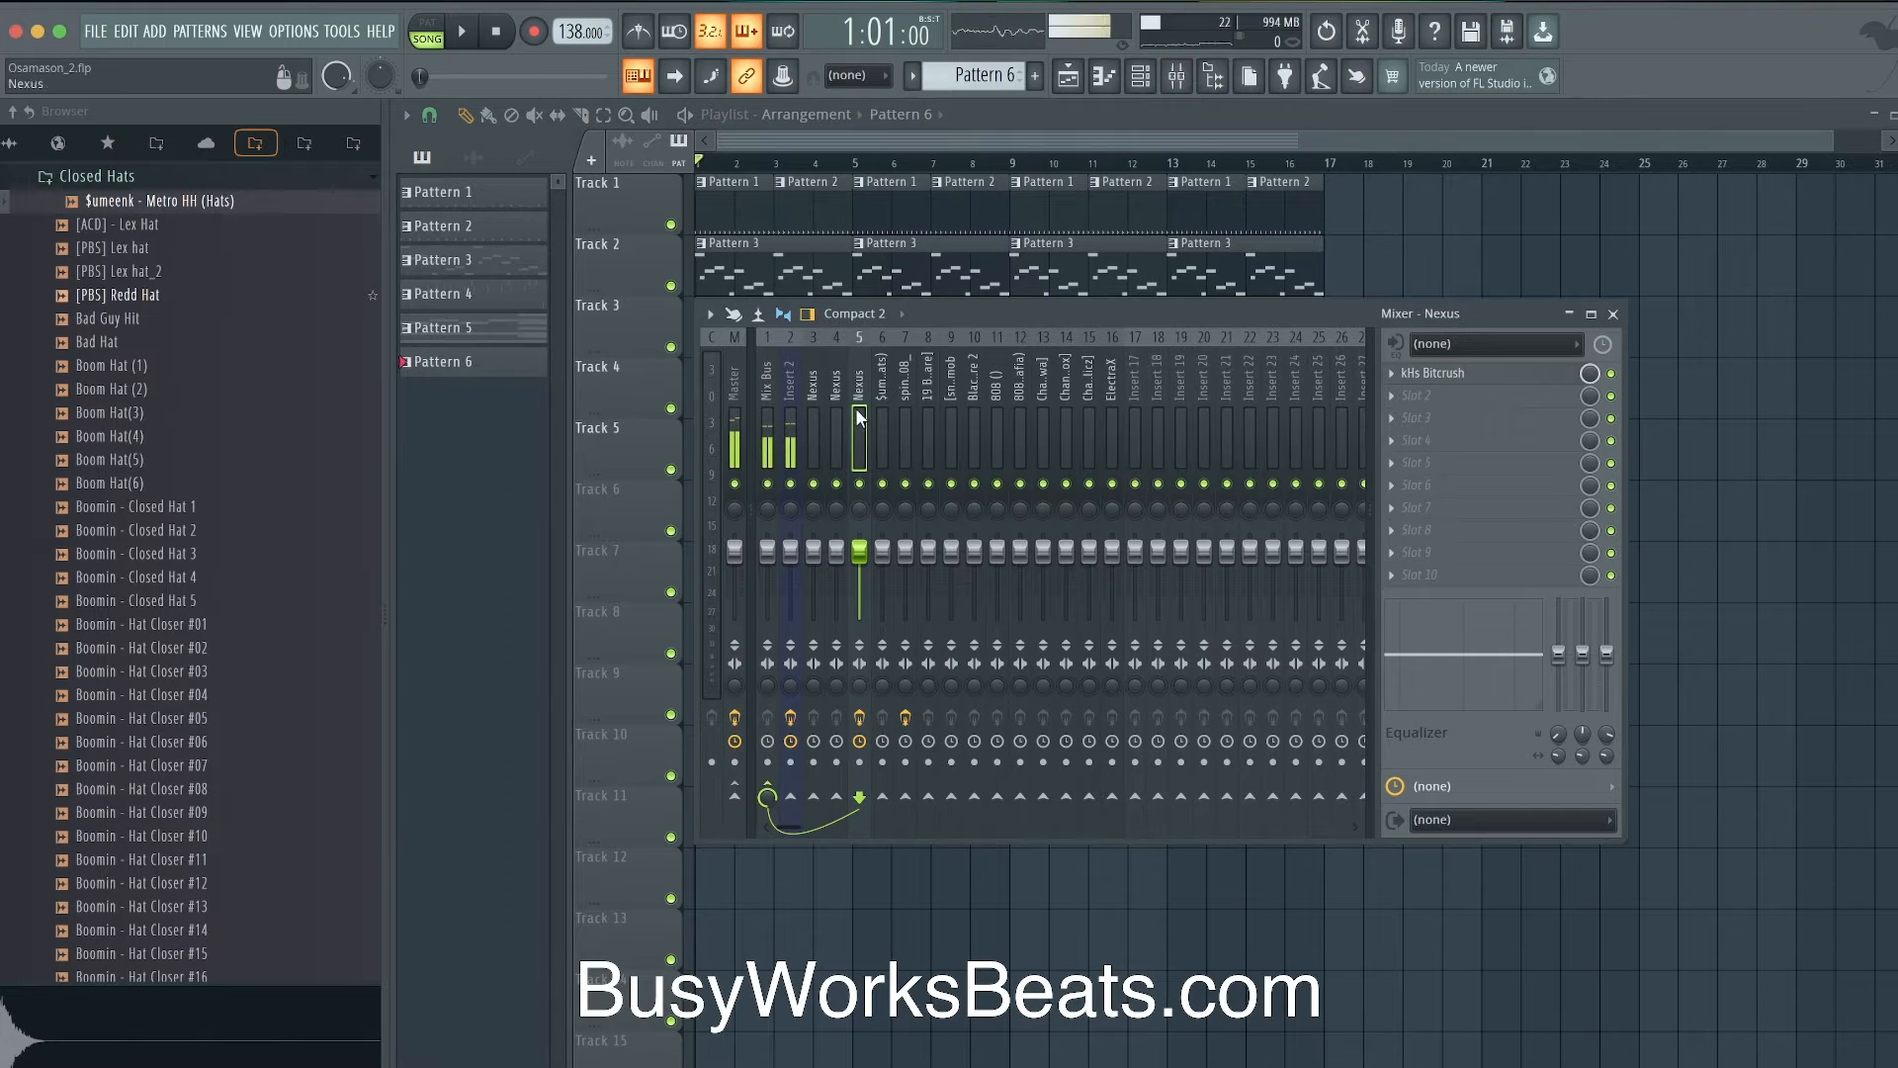
pyautogui.rightClick(1479, 280)
pyautogui.press('F9')
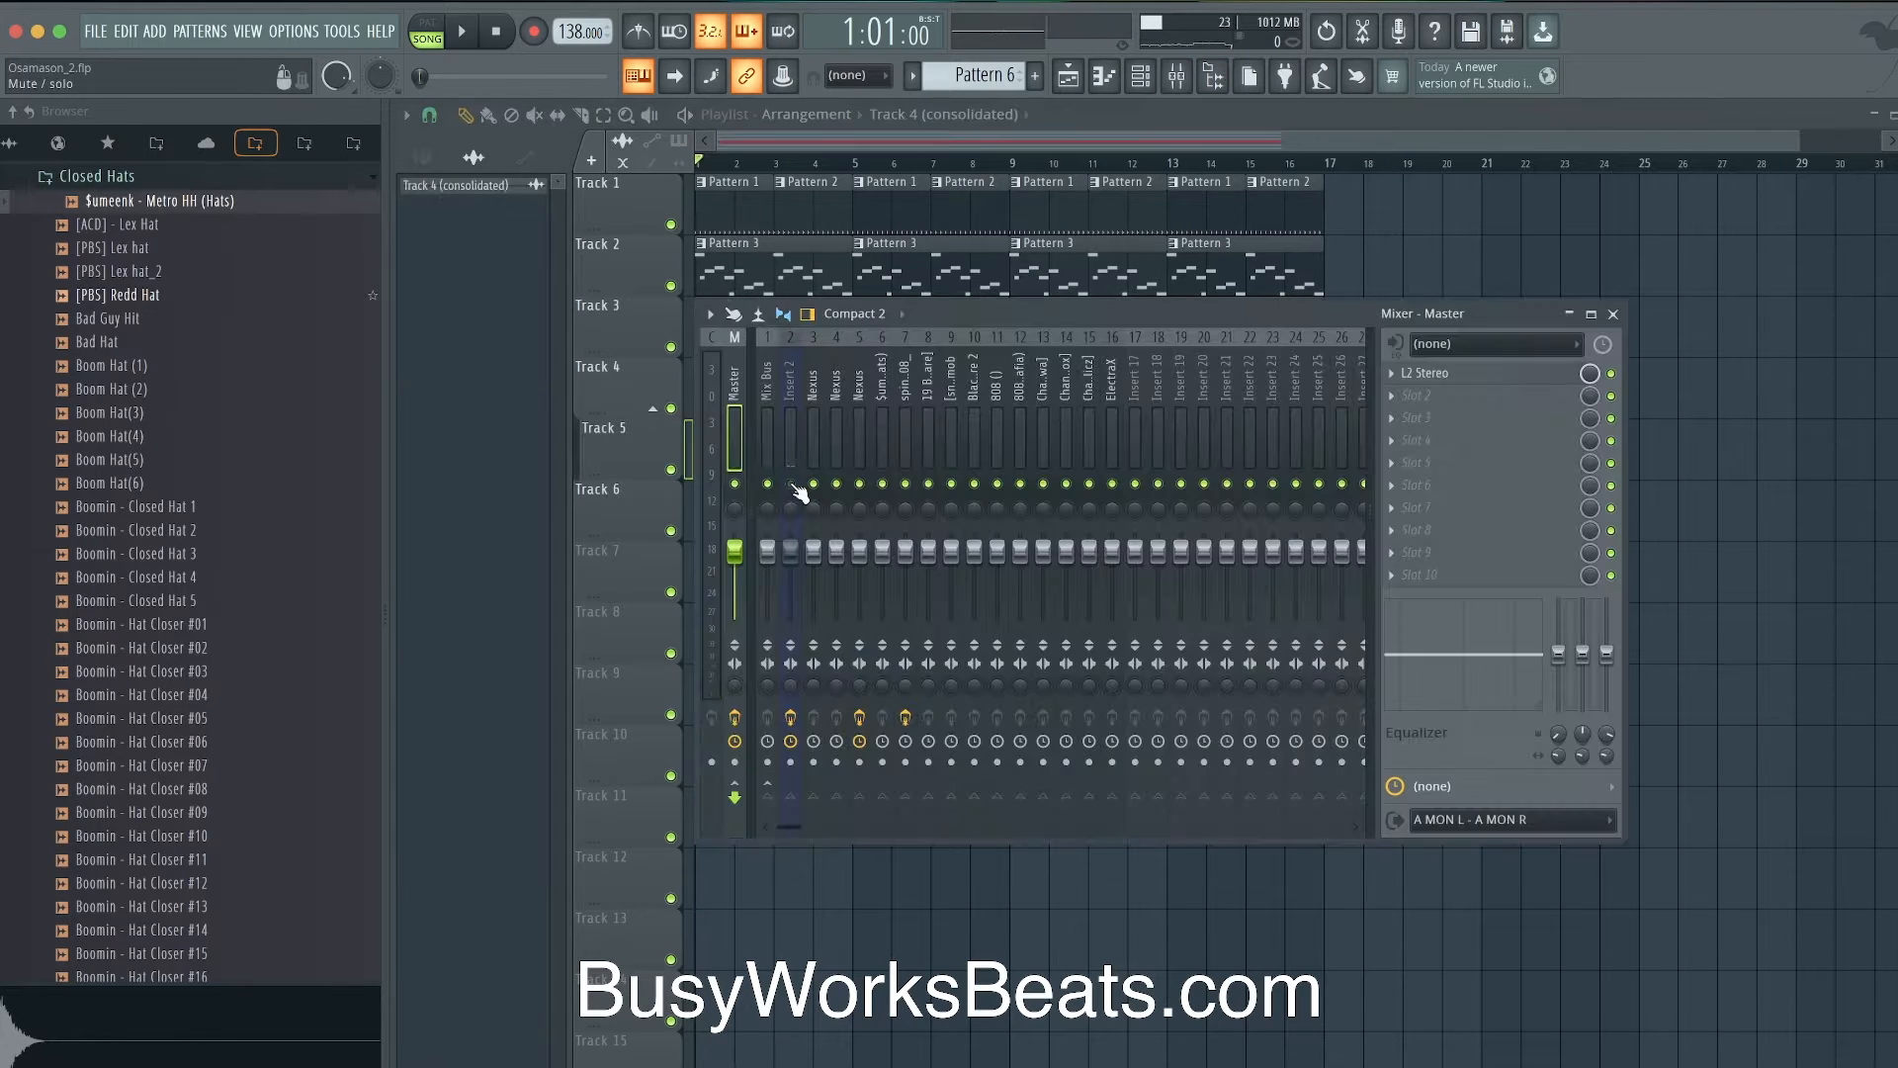
pyautogui.press('F9')
pyautogui.press('super+s')
# - Route the Track 4 (consolidated) channel to mixer track 17 and lower its playlist clip to -3.8 dB
pyautogui.click(1140, 79)
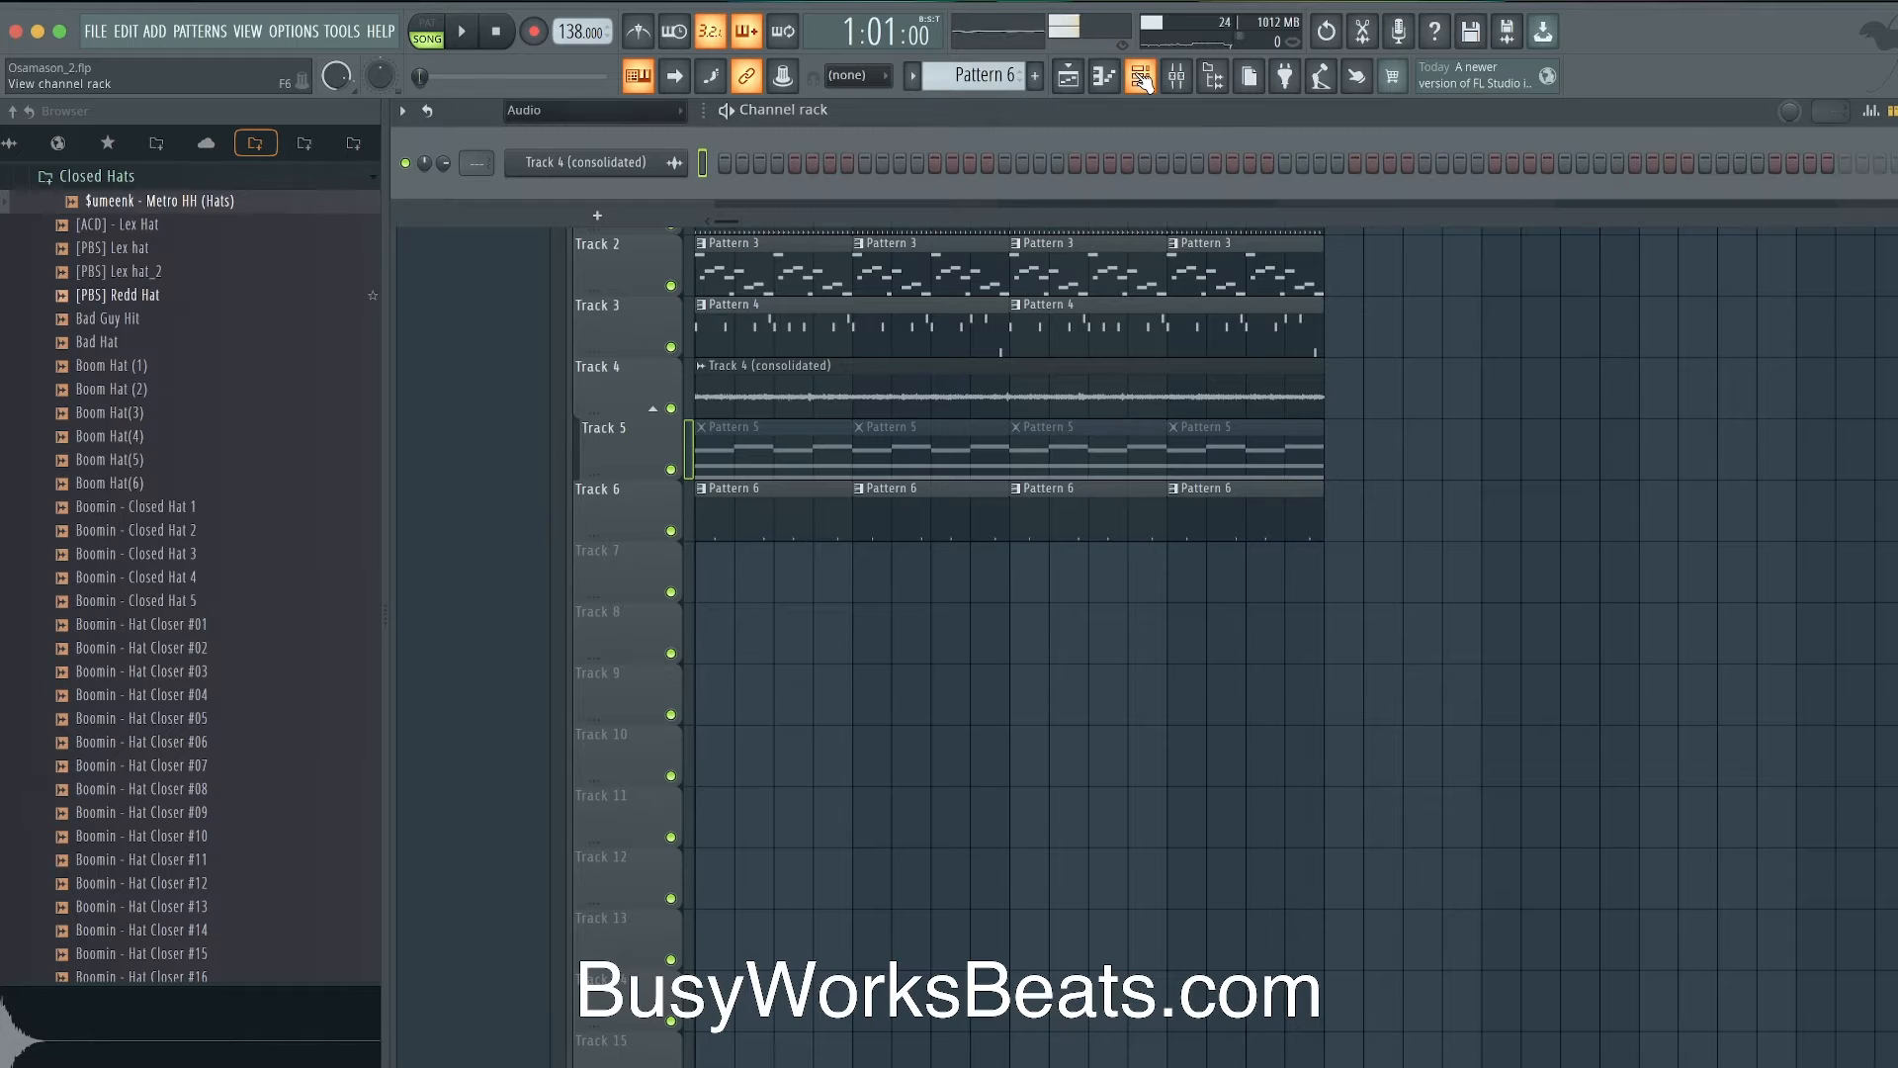
pyautogui.press('super+l')
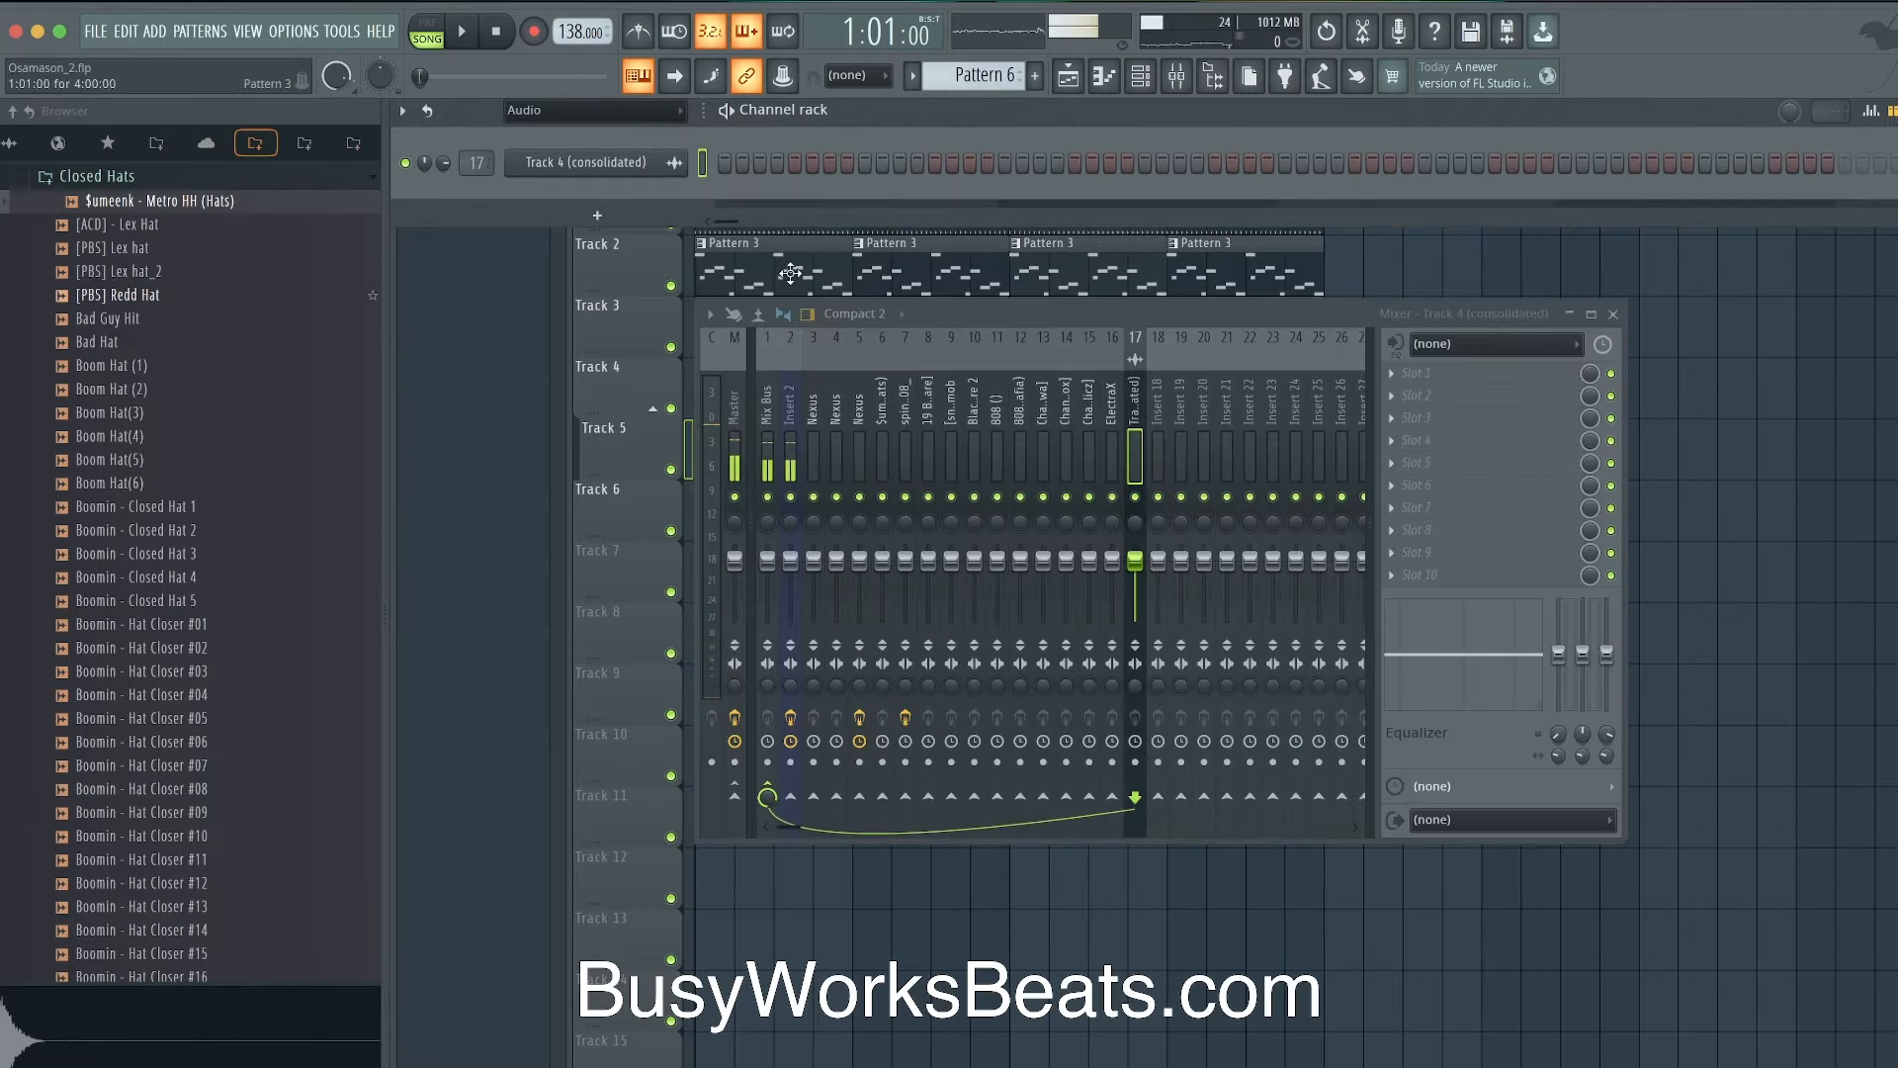
pyautogui.press('F5')
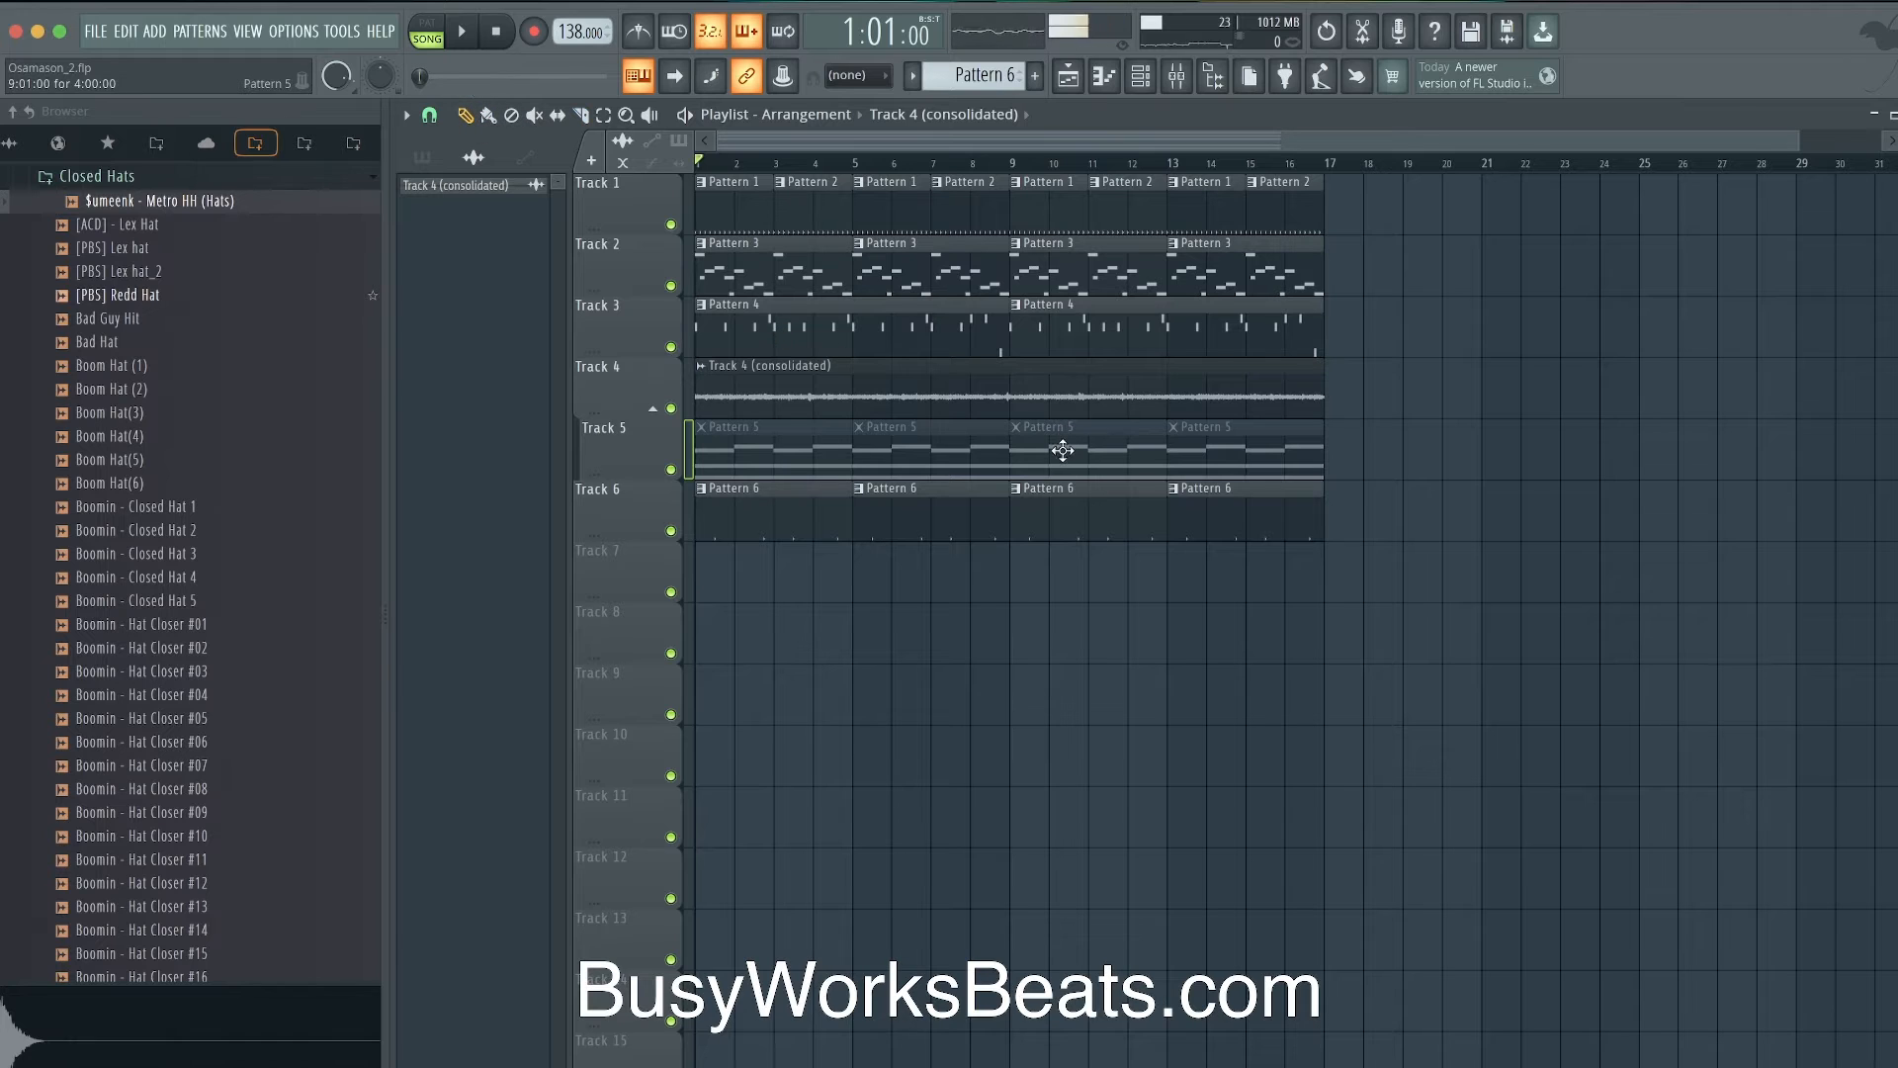
pyautogui.press('space')
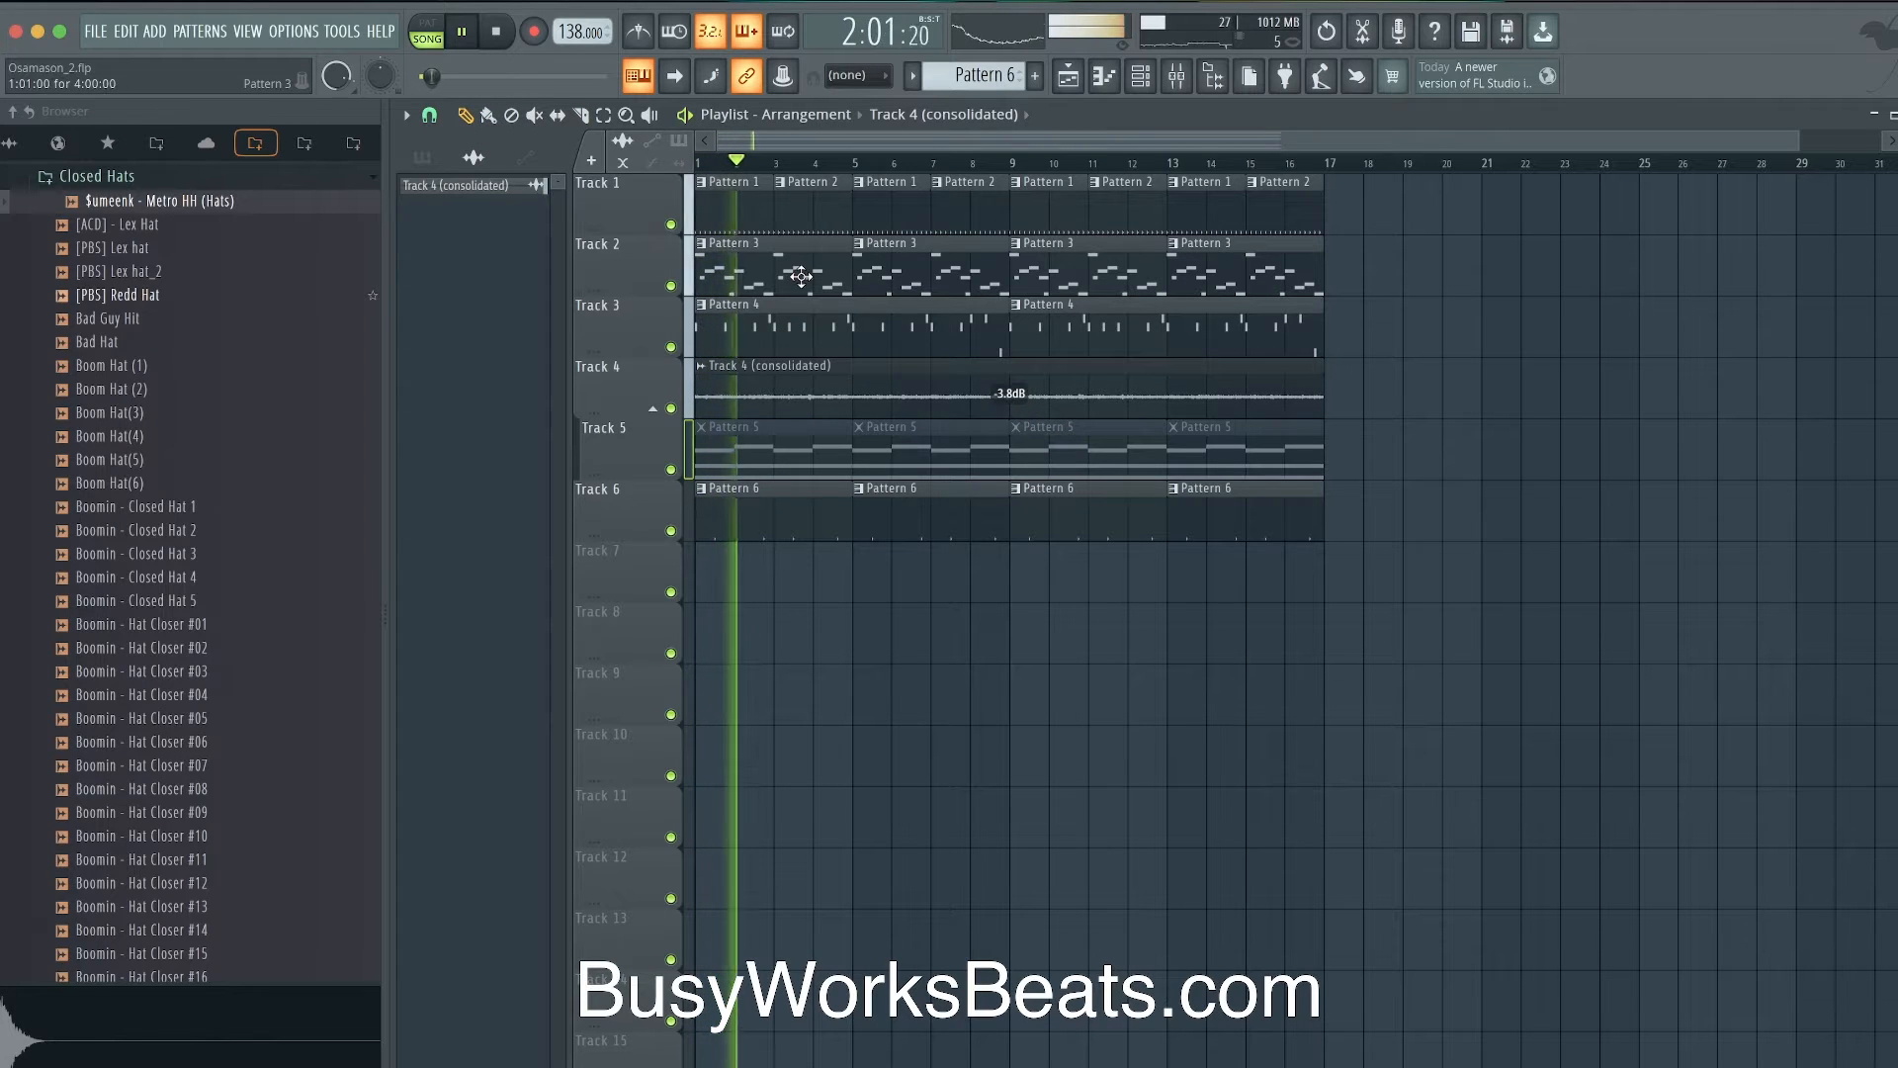
# - Show all channels in the rack, adjust the Nexus channel's volume and check its mixer track during playback
pyautogui.press('F6')
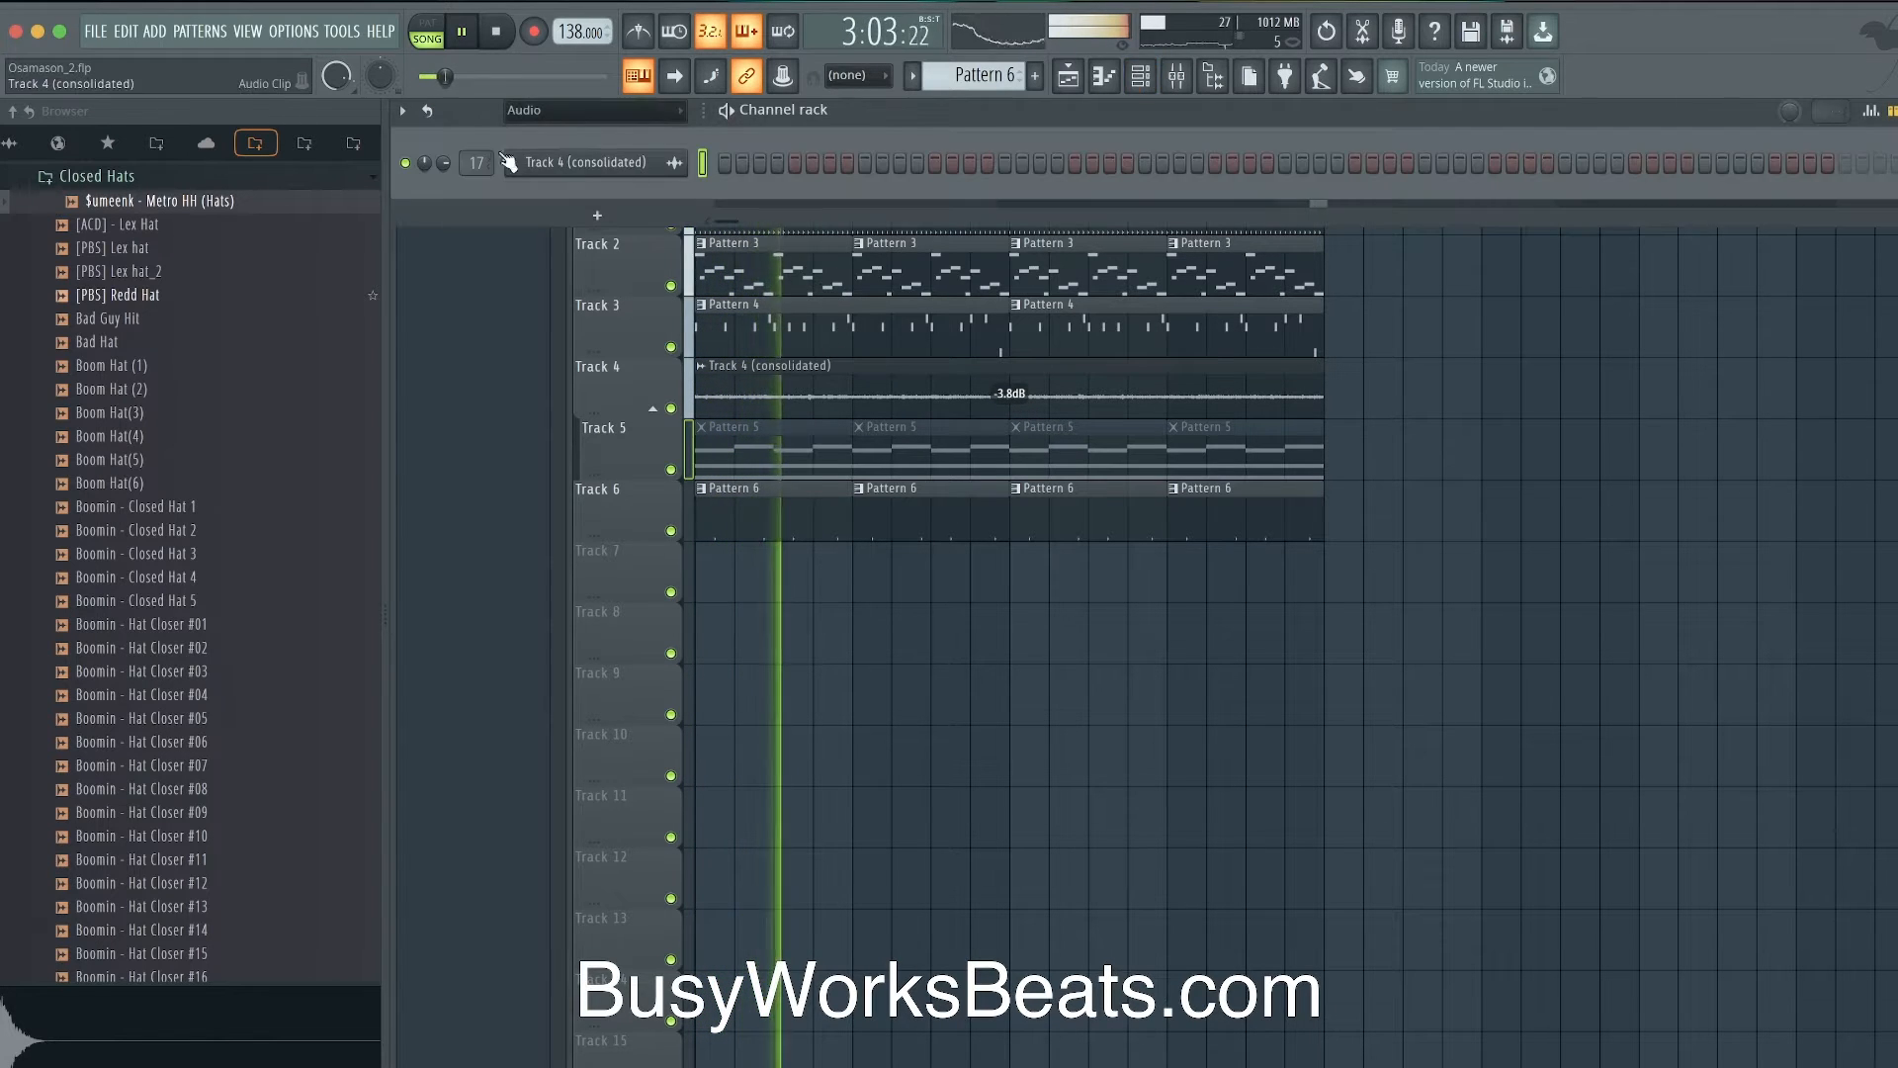
pyautogui.click(540, 110)
pyautogui.click(538, 138)
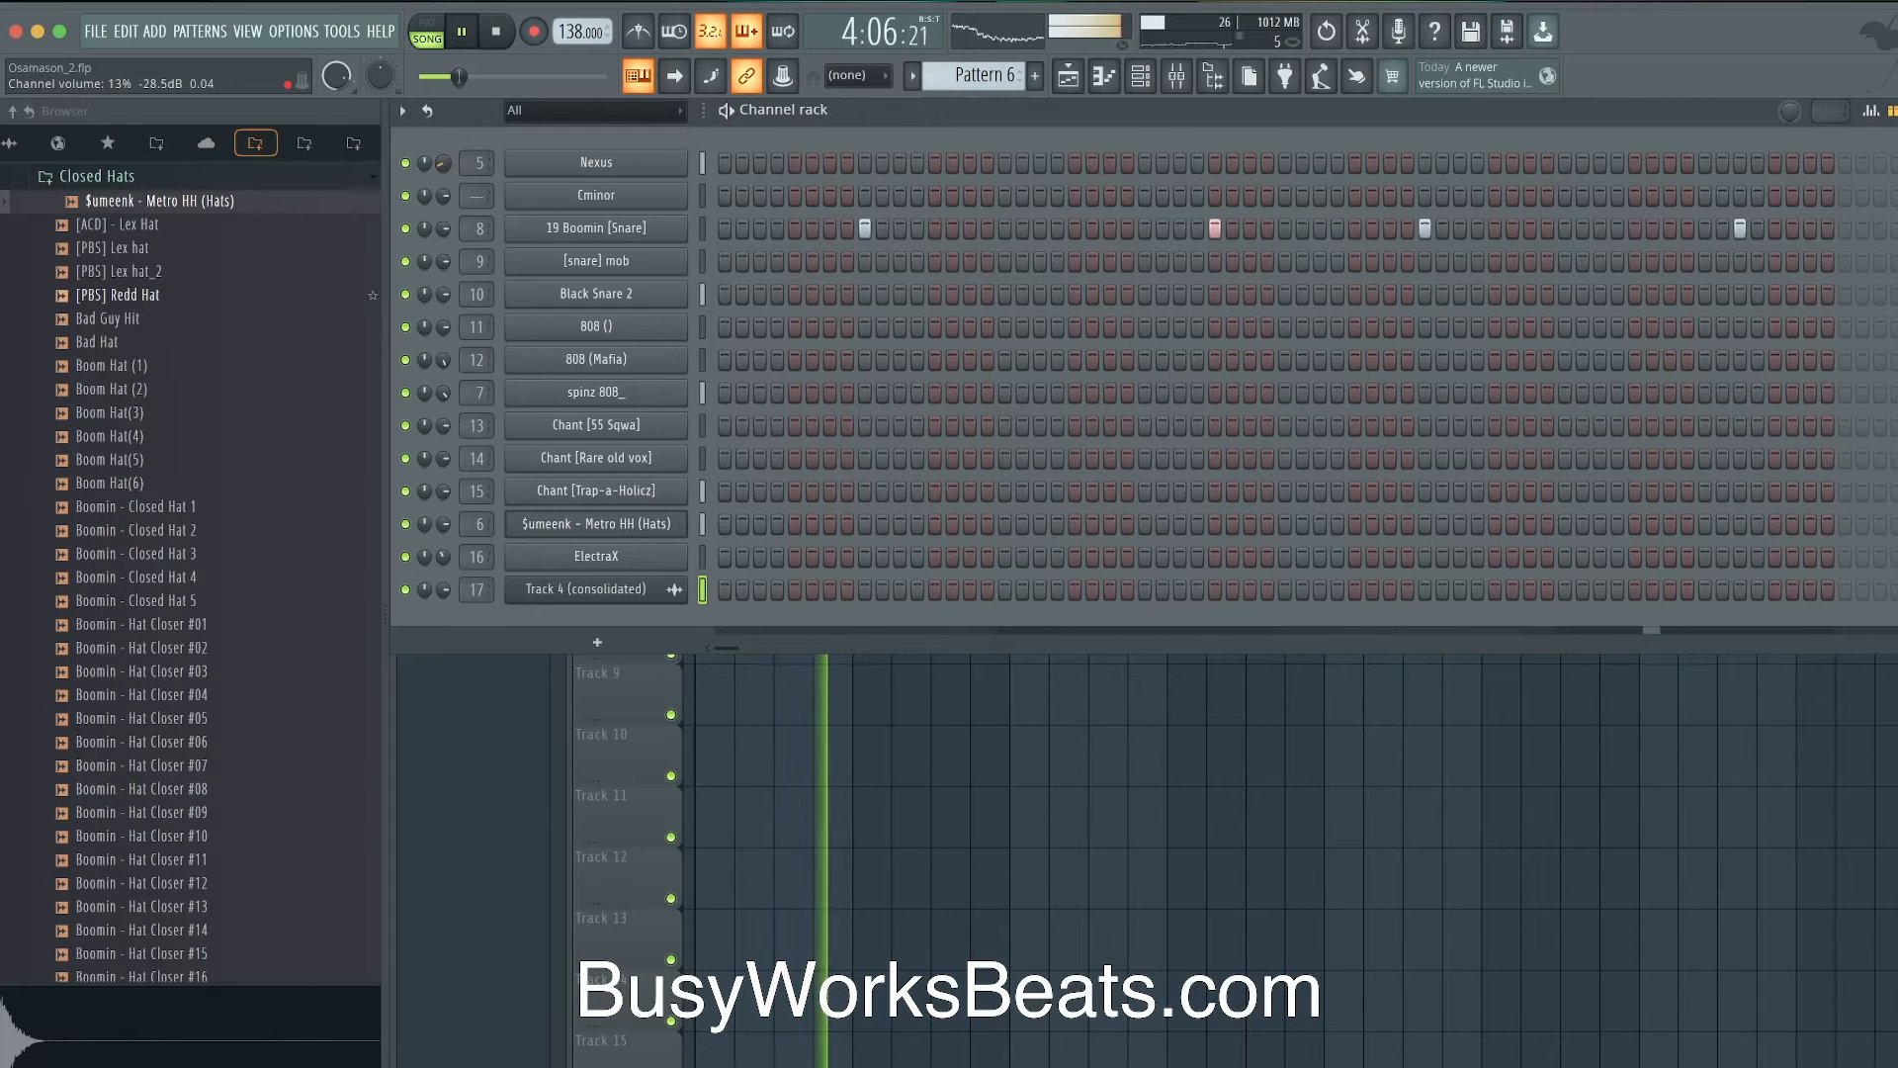
pyautogui.press('F9')
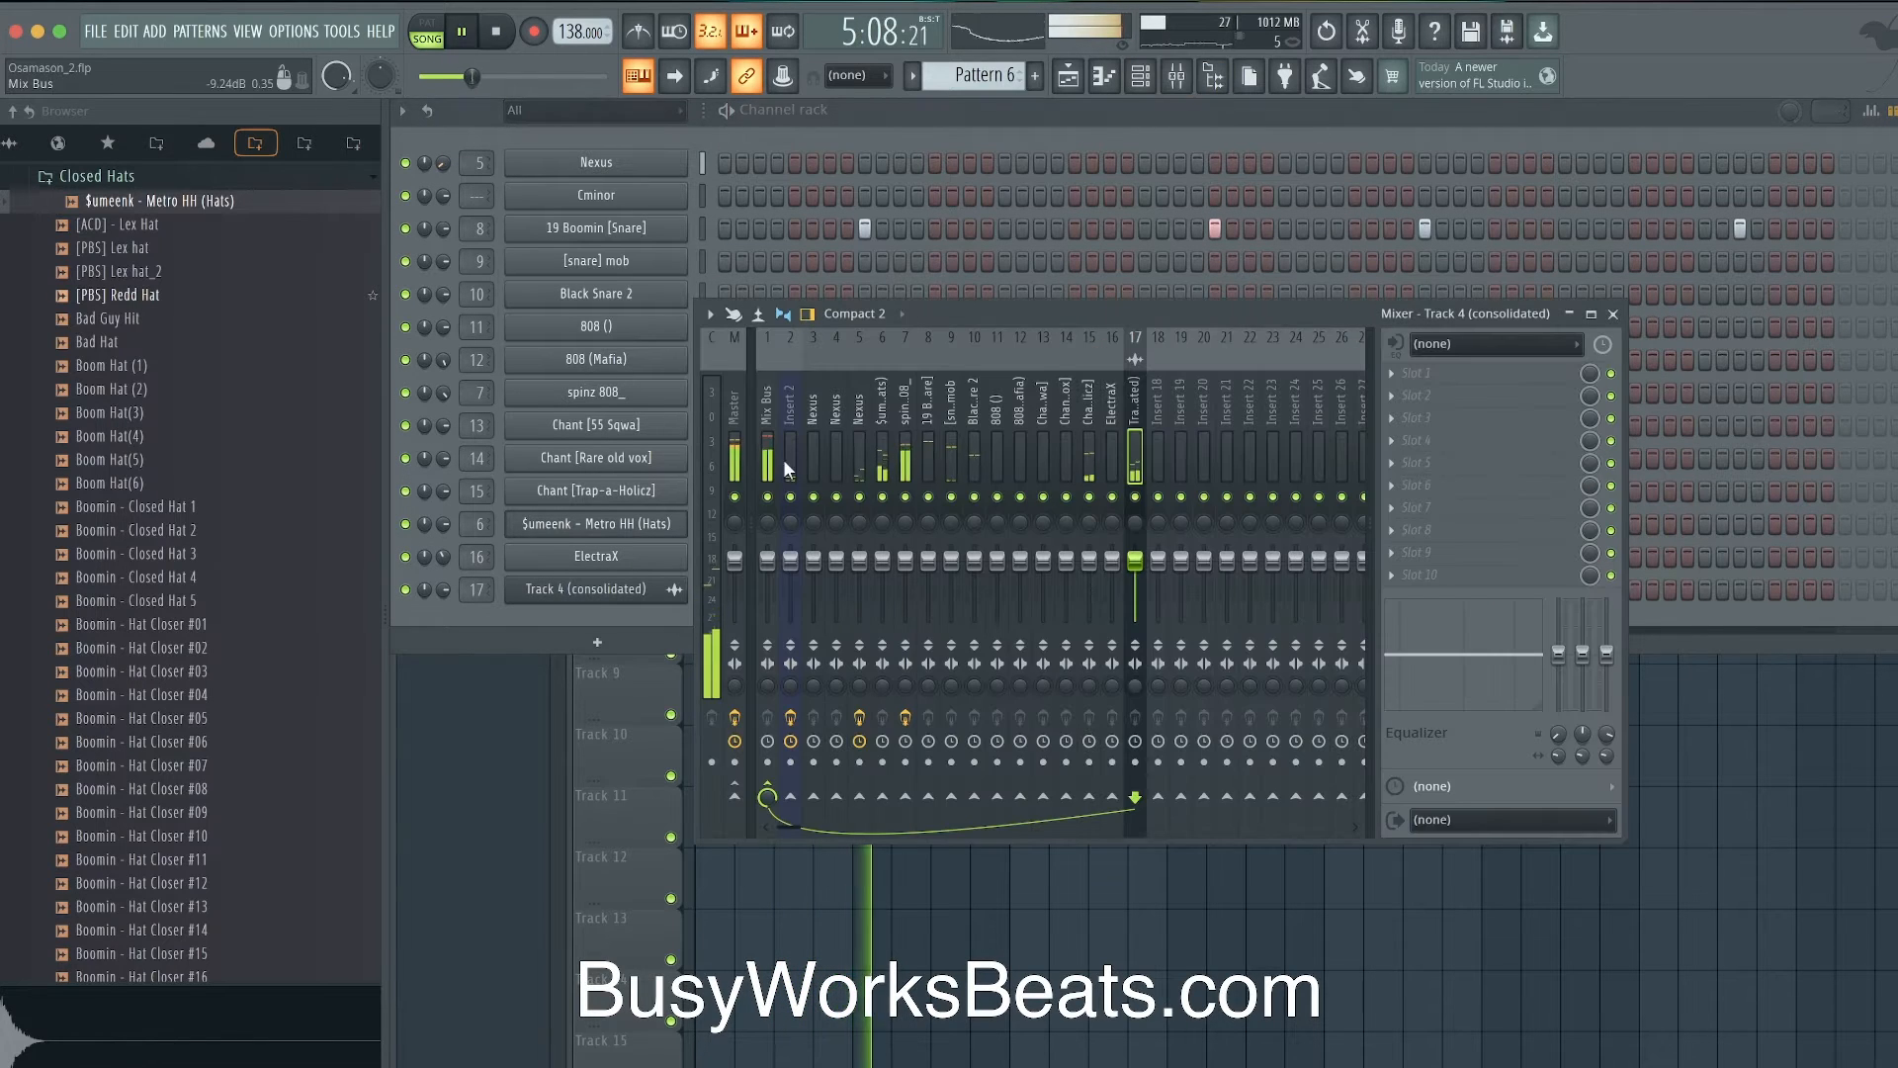
pyautogui.click(862, 460)
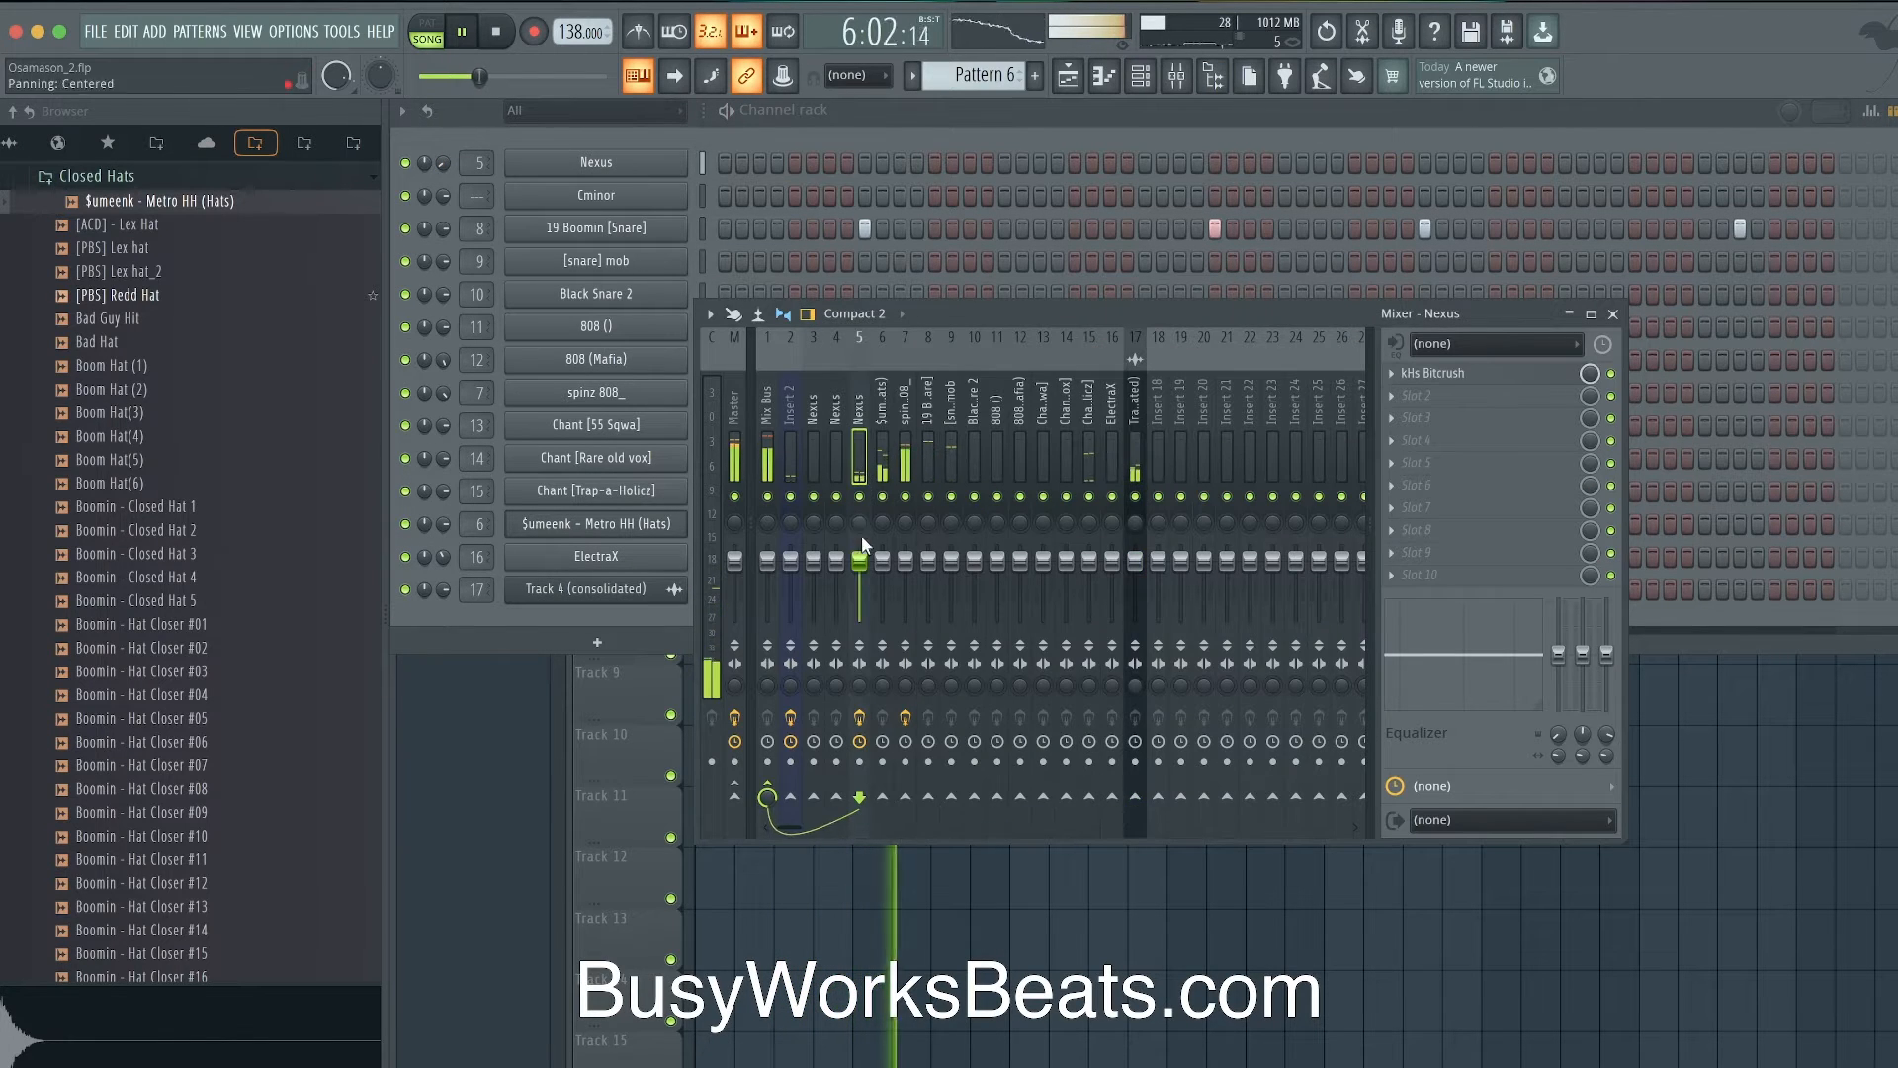
pyautogui.rightClick(856, 971)
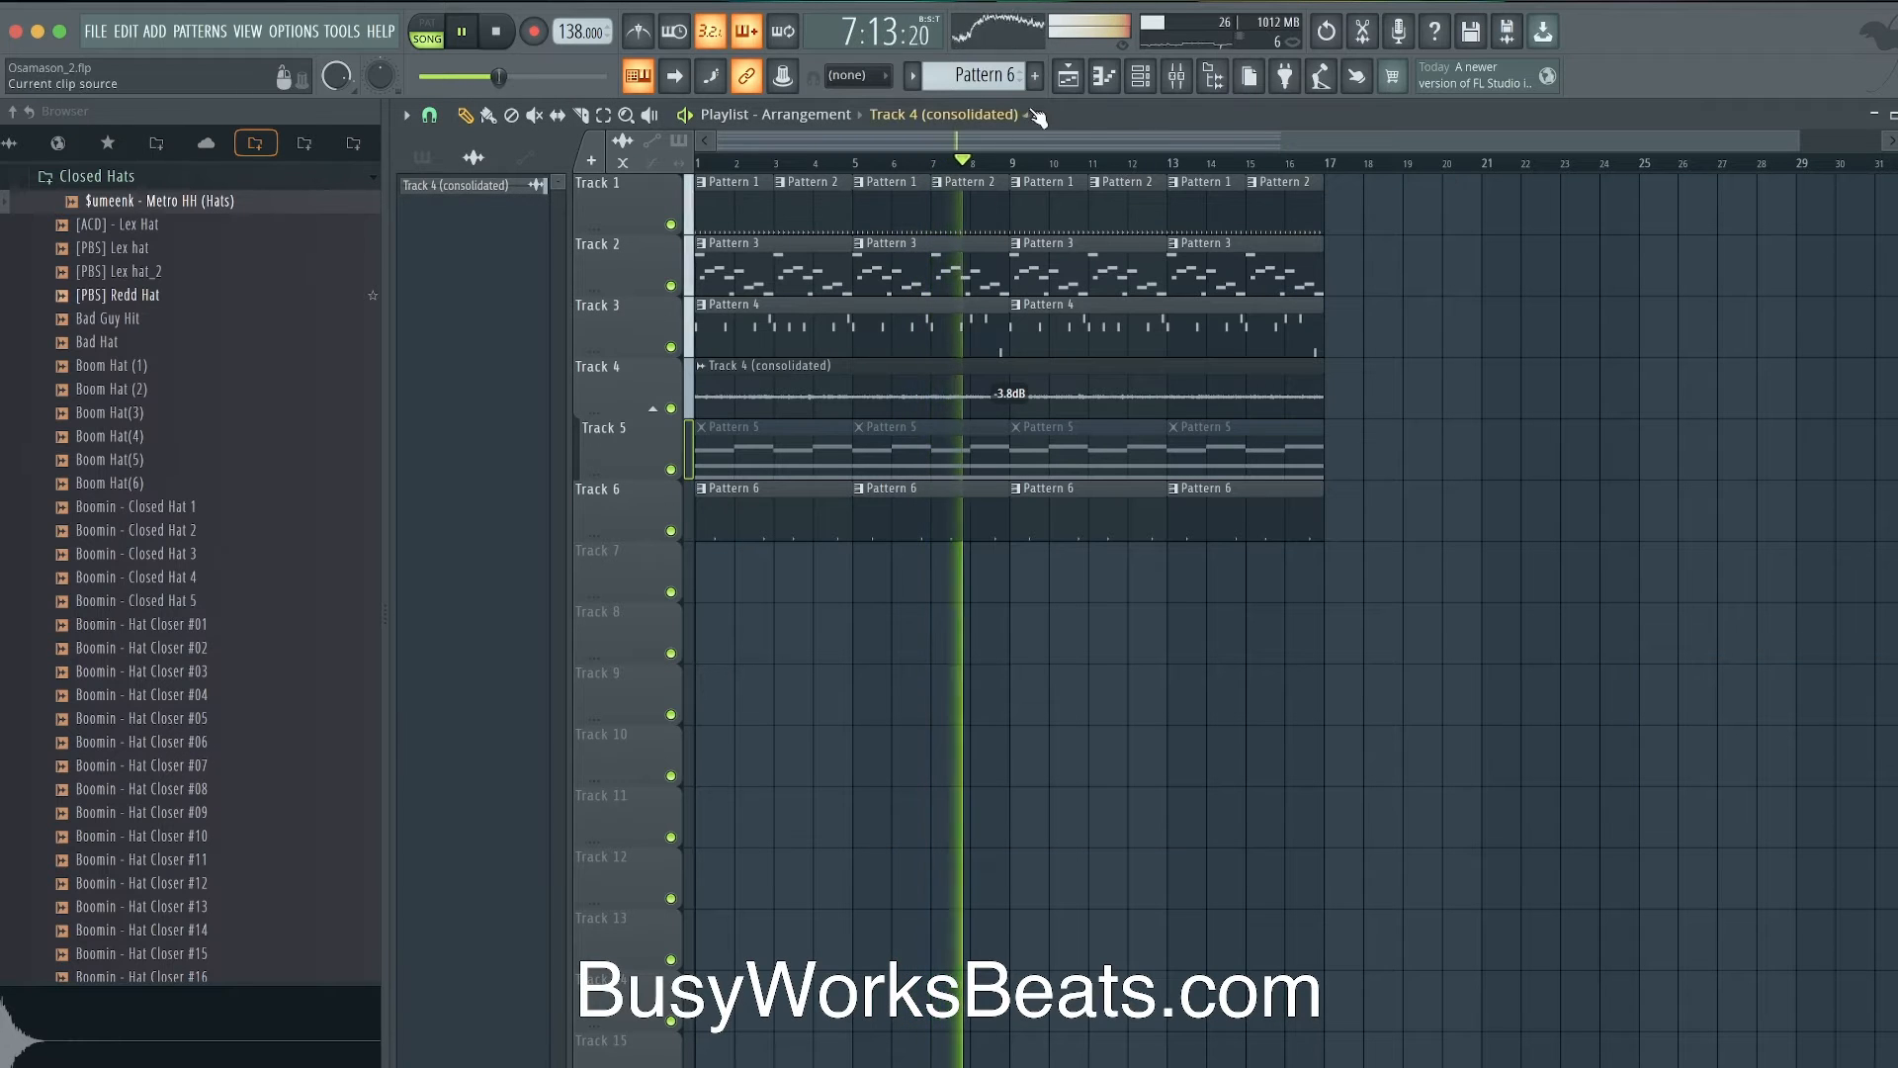
# - Select the Track 4 (consolidated) audio clip in the playlist and audition the arrangement from the start
pyautogui.press('space')
pyautogui.press('F6')
pyautogui.press('F6')
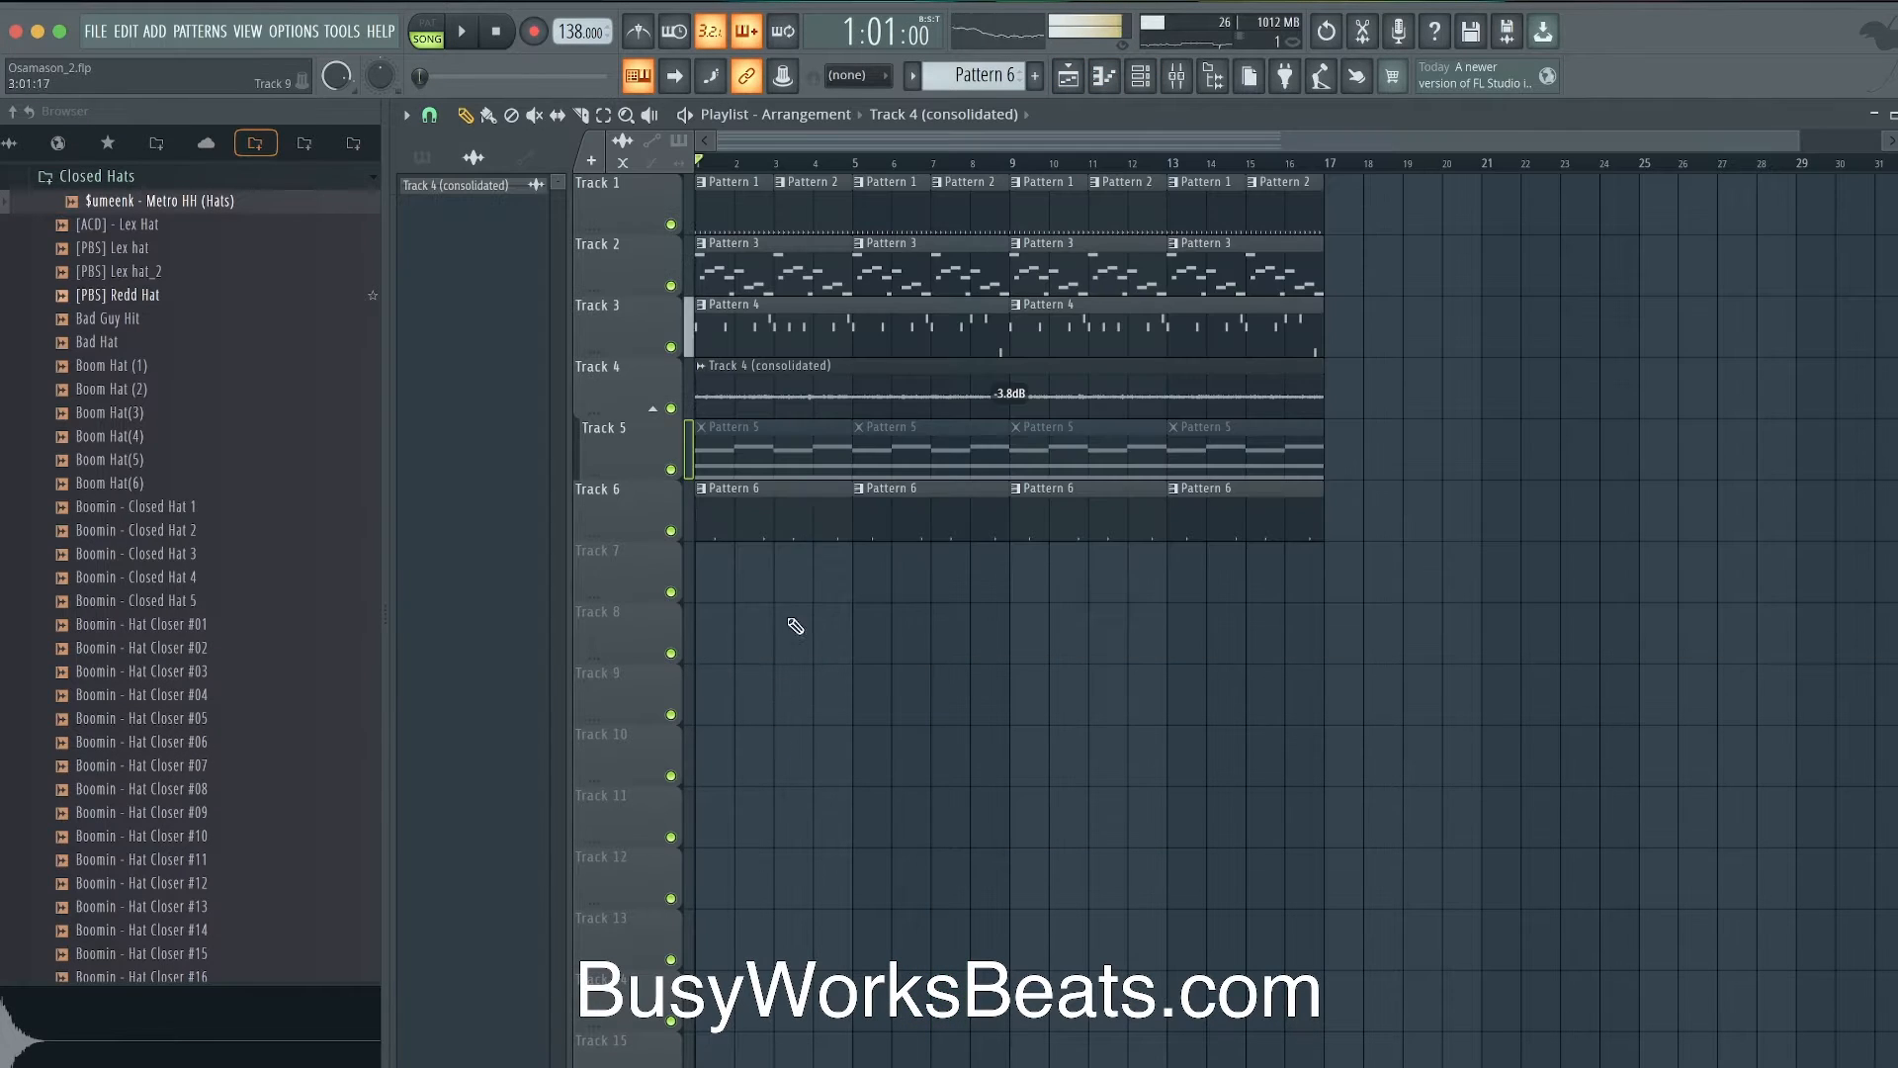
pyautogui.scroll(6, 742, 388)
pyautogui.keyDown('super'); pyautogui.click(756, 391); pyautogui.keyUp('super')
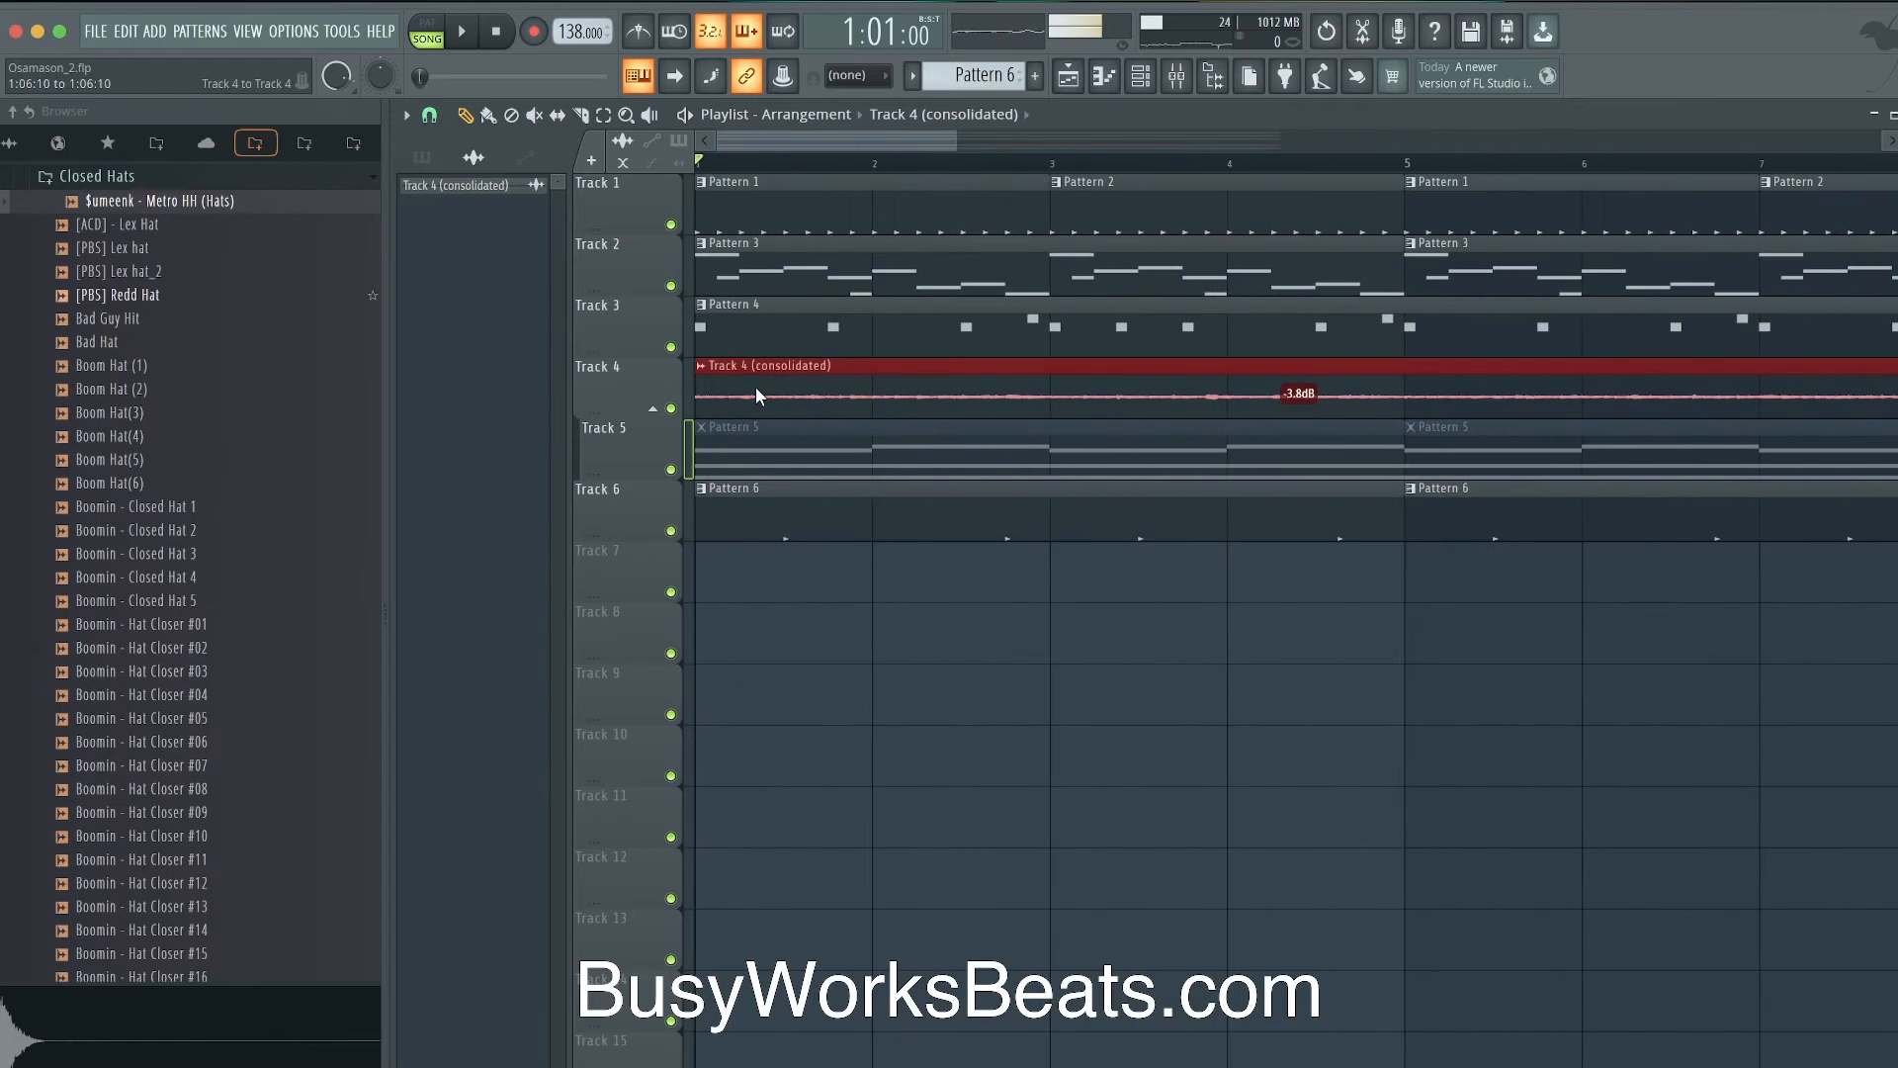
pyautogui.press('space')
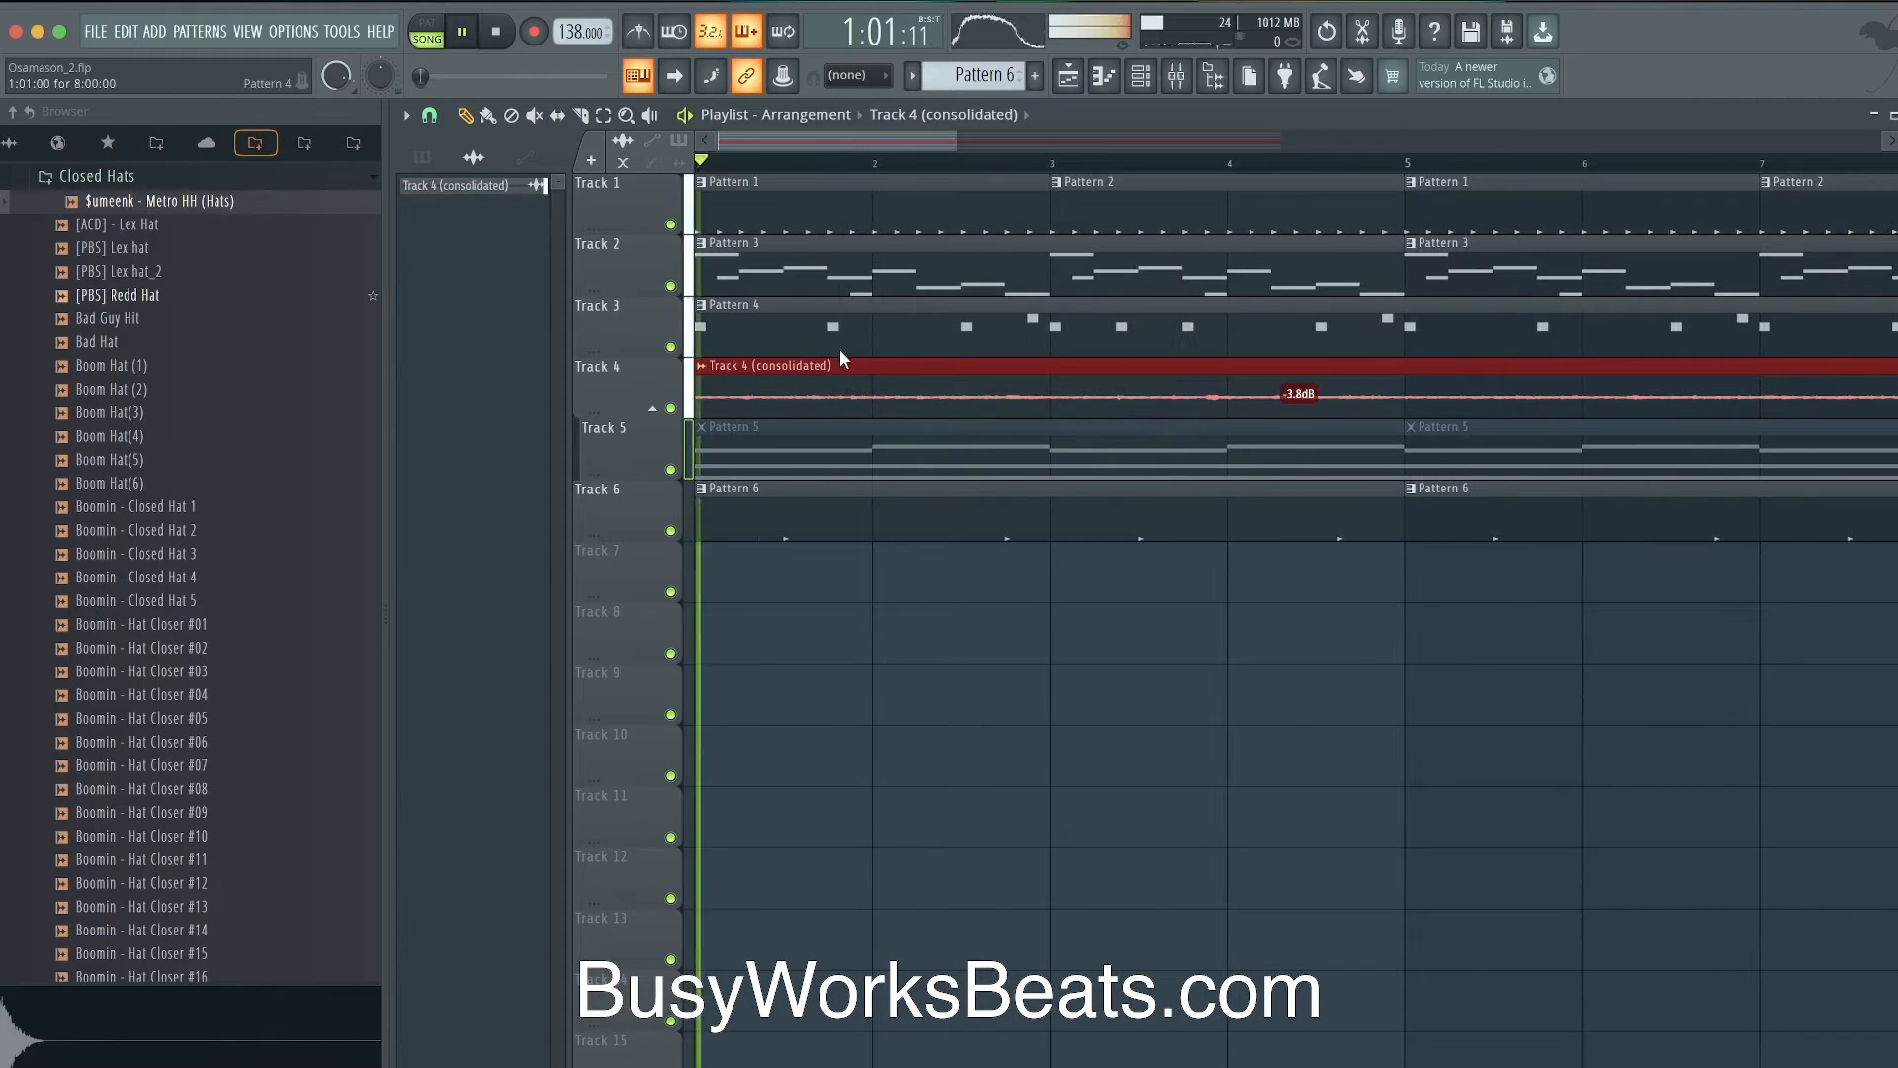
pyautogui.press('space')
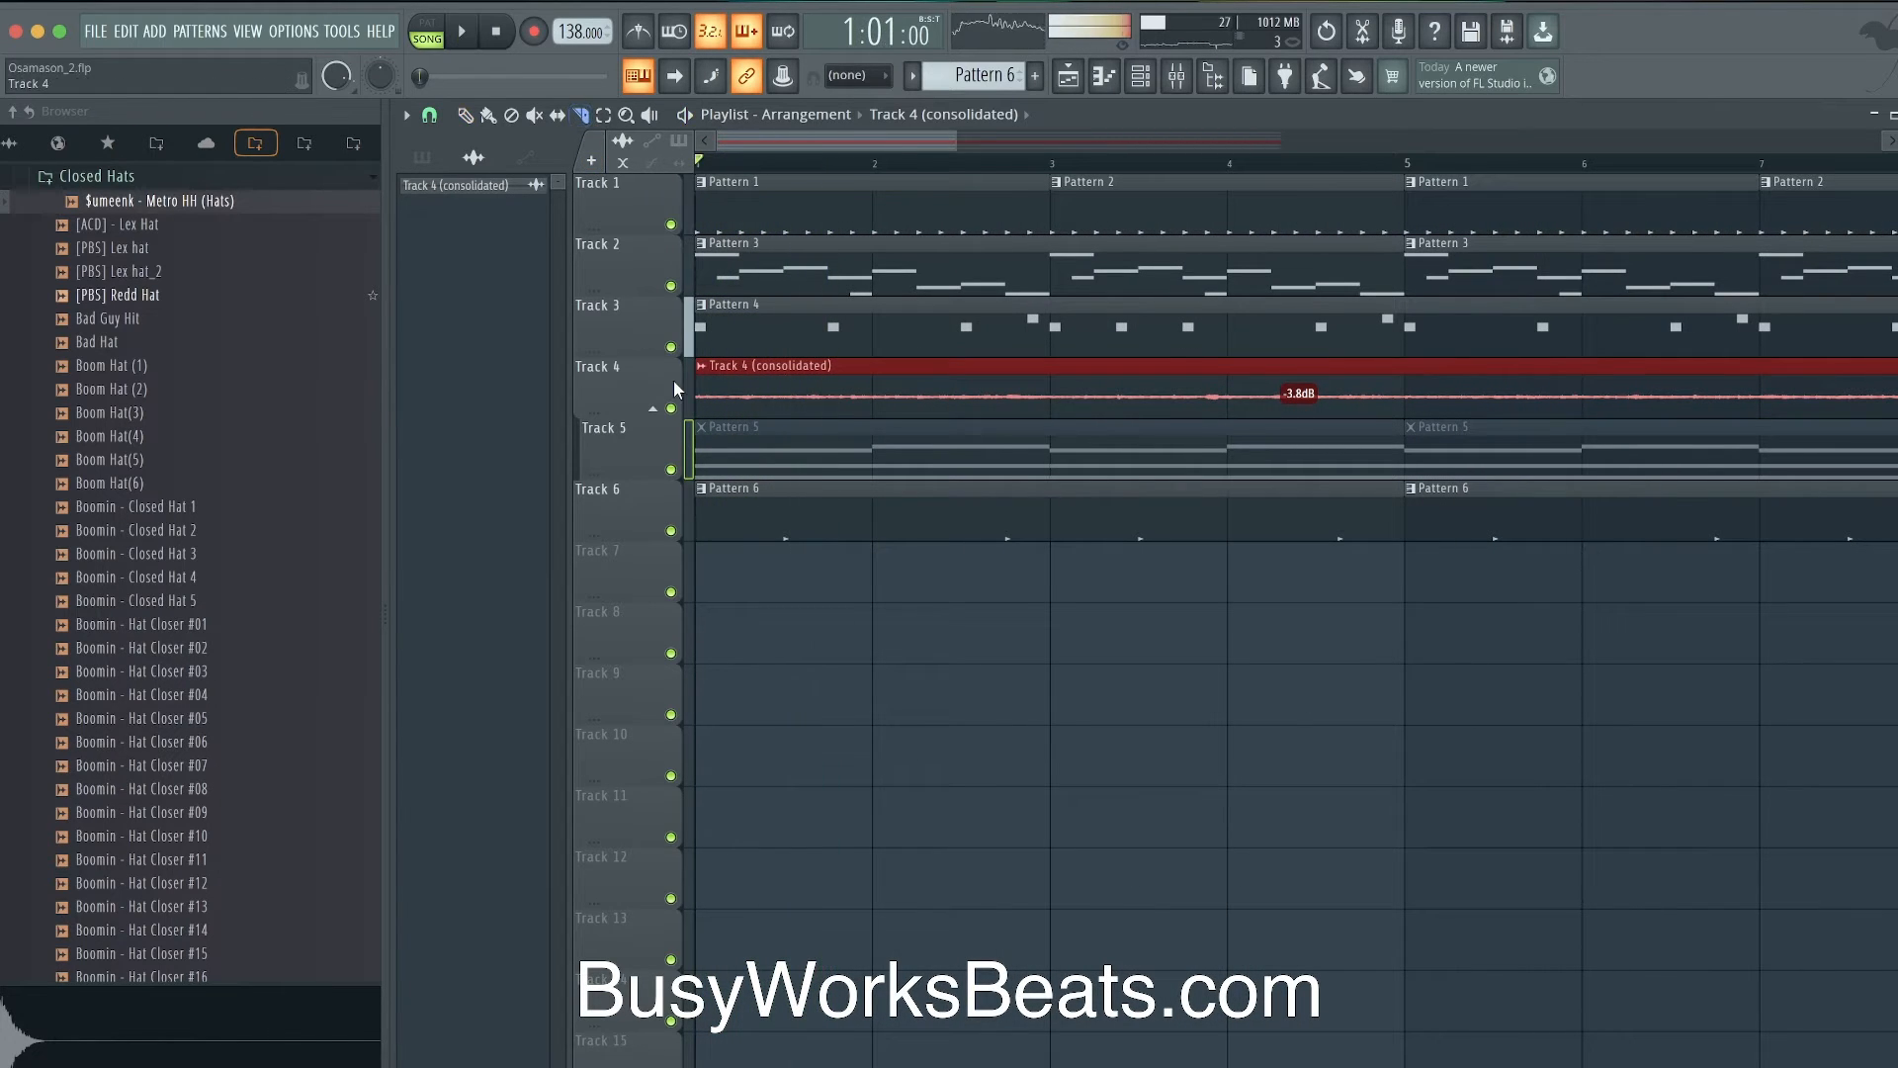
# - Inspect the beginning of the Track 4 (consolidated) audio clip up close and play the arrangement from the start
pyautogui.scroll(5, 715, 403)
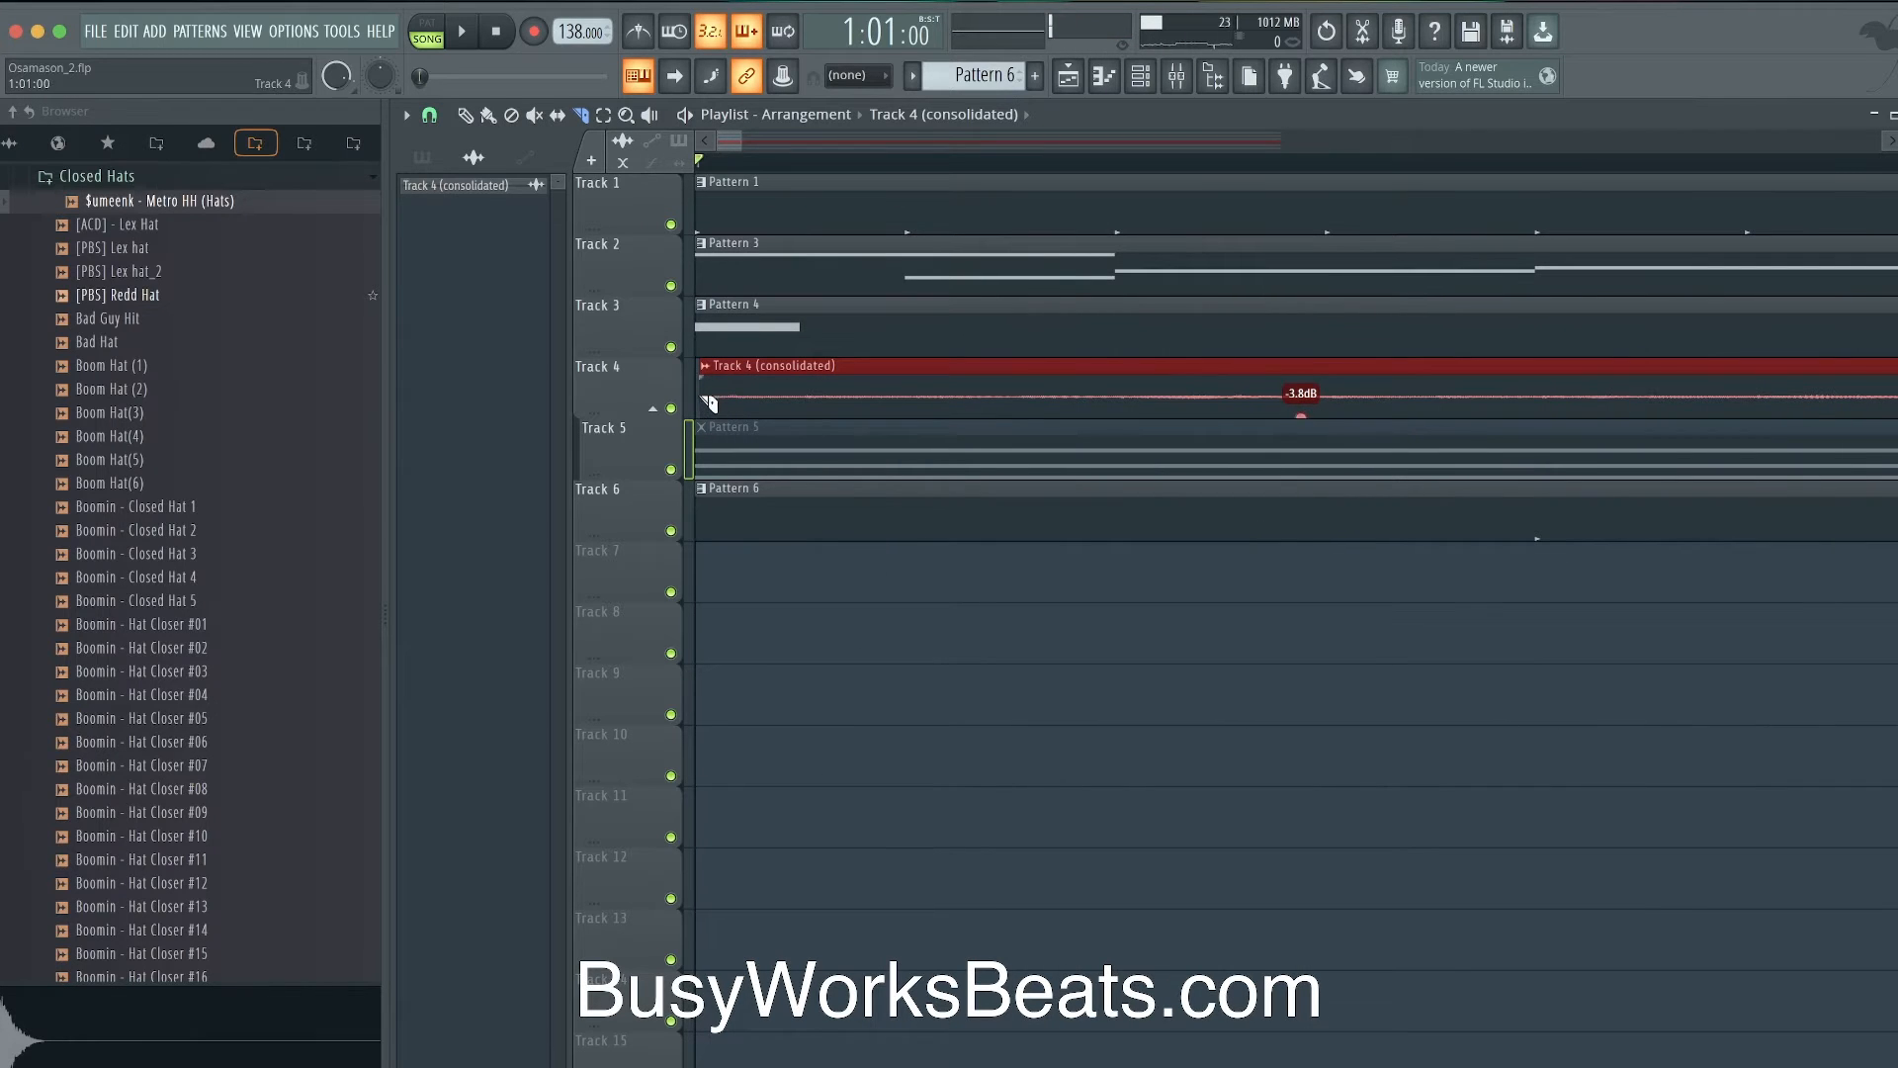
pyautogui.scroll(-2, 760, 297)
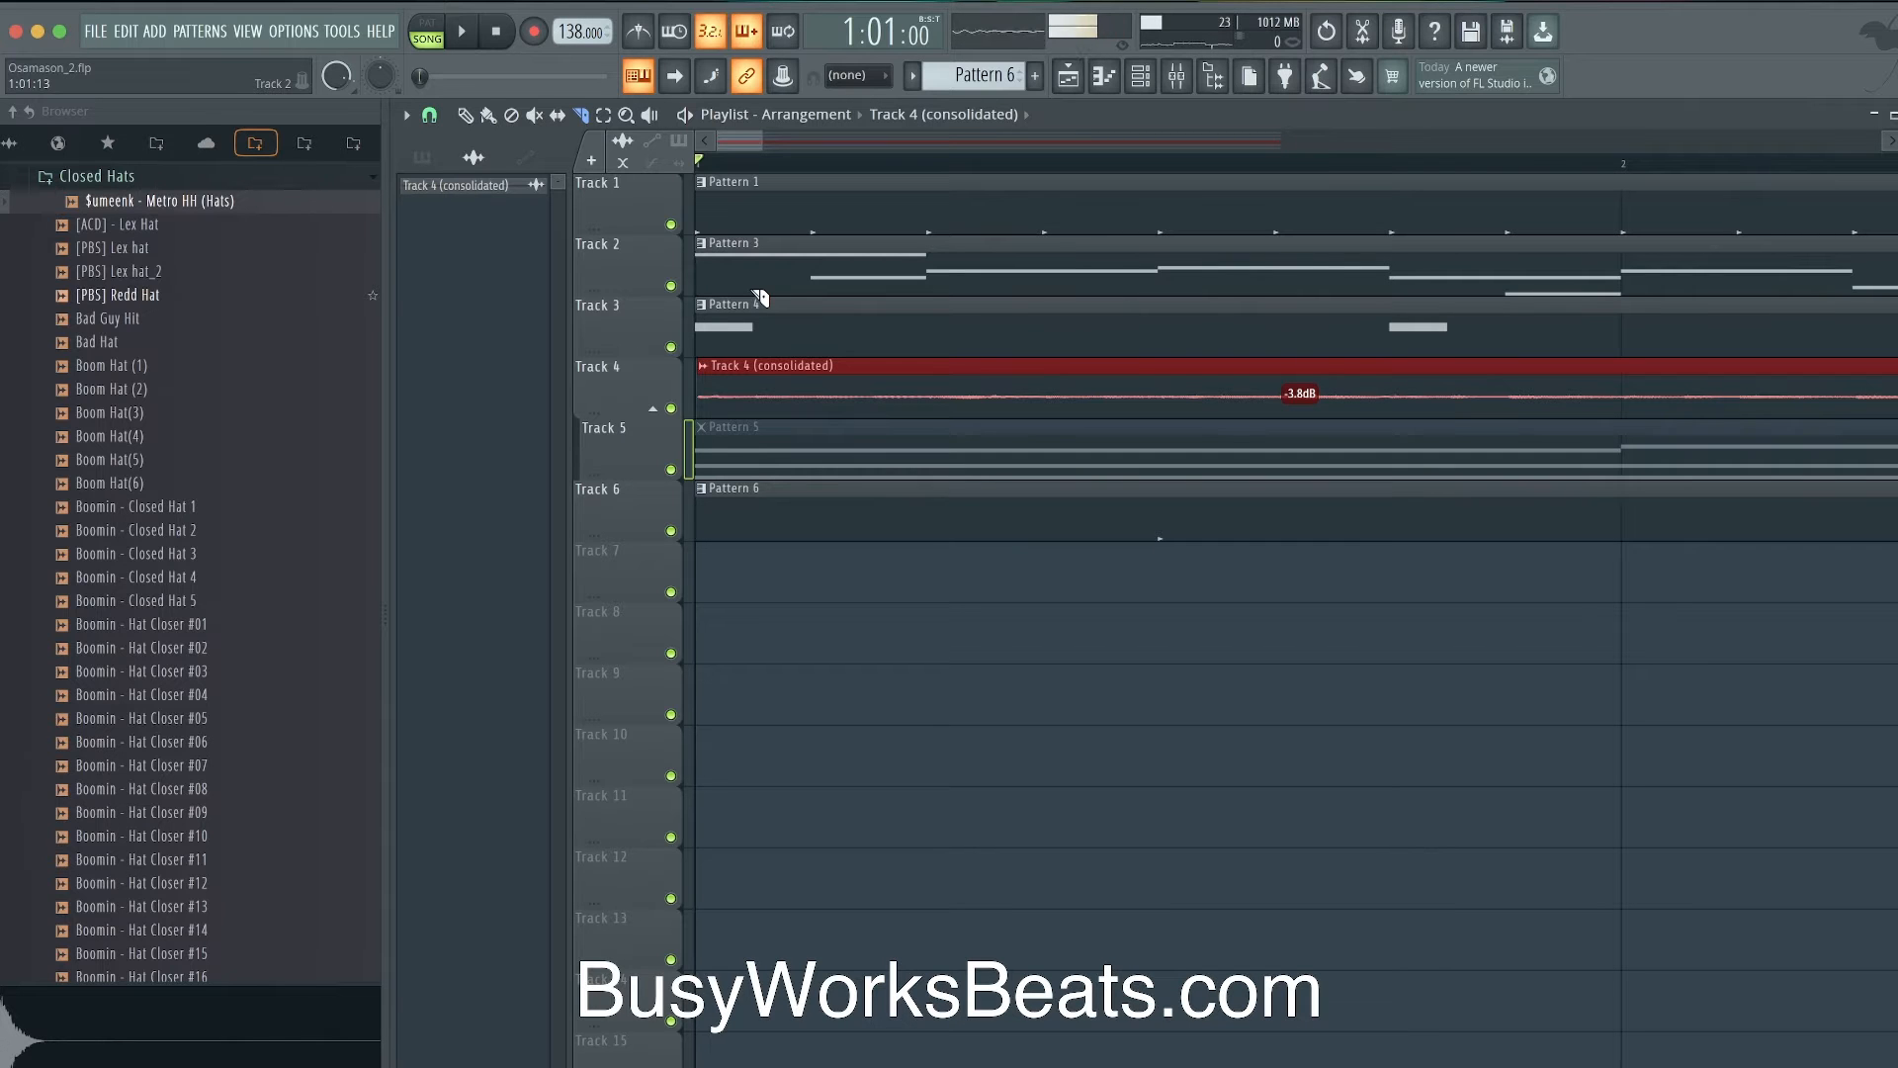
pyautogui.scroll(-3, 759, 297)
pyautogui.press('space')
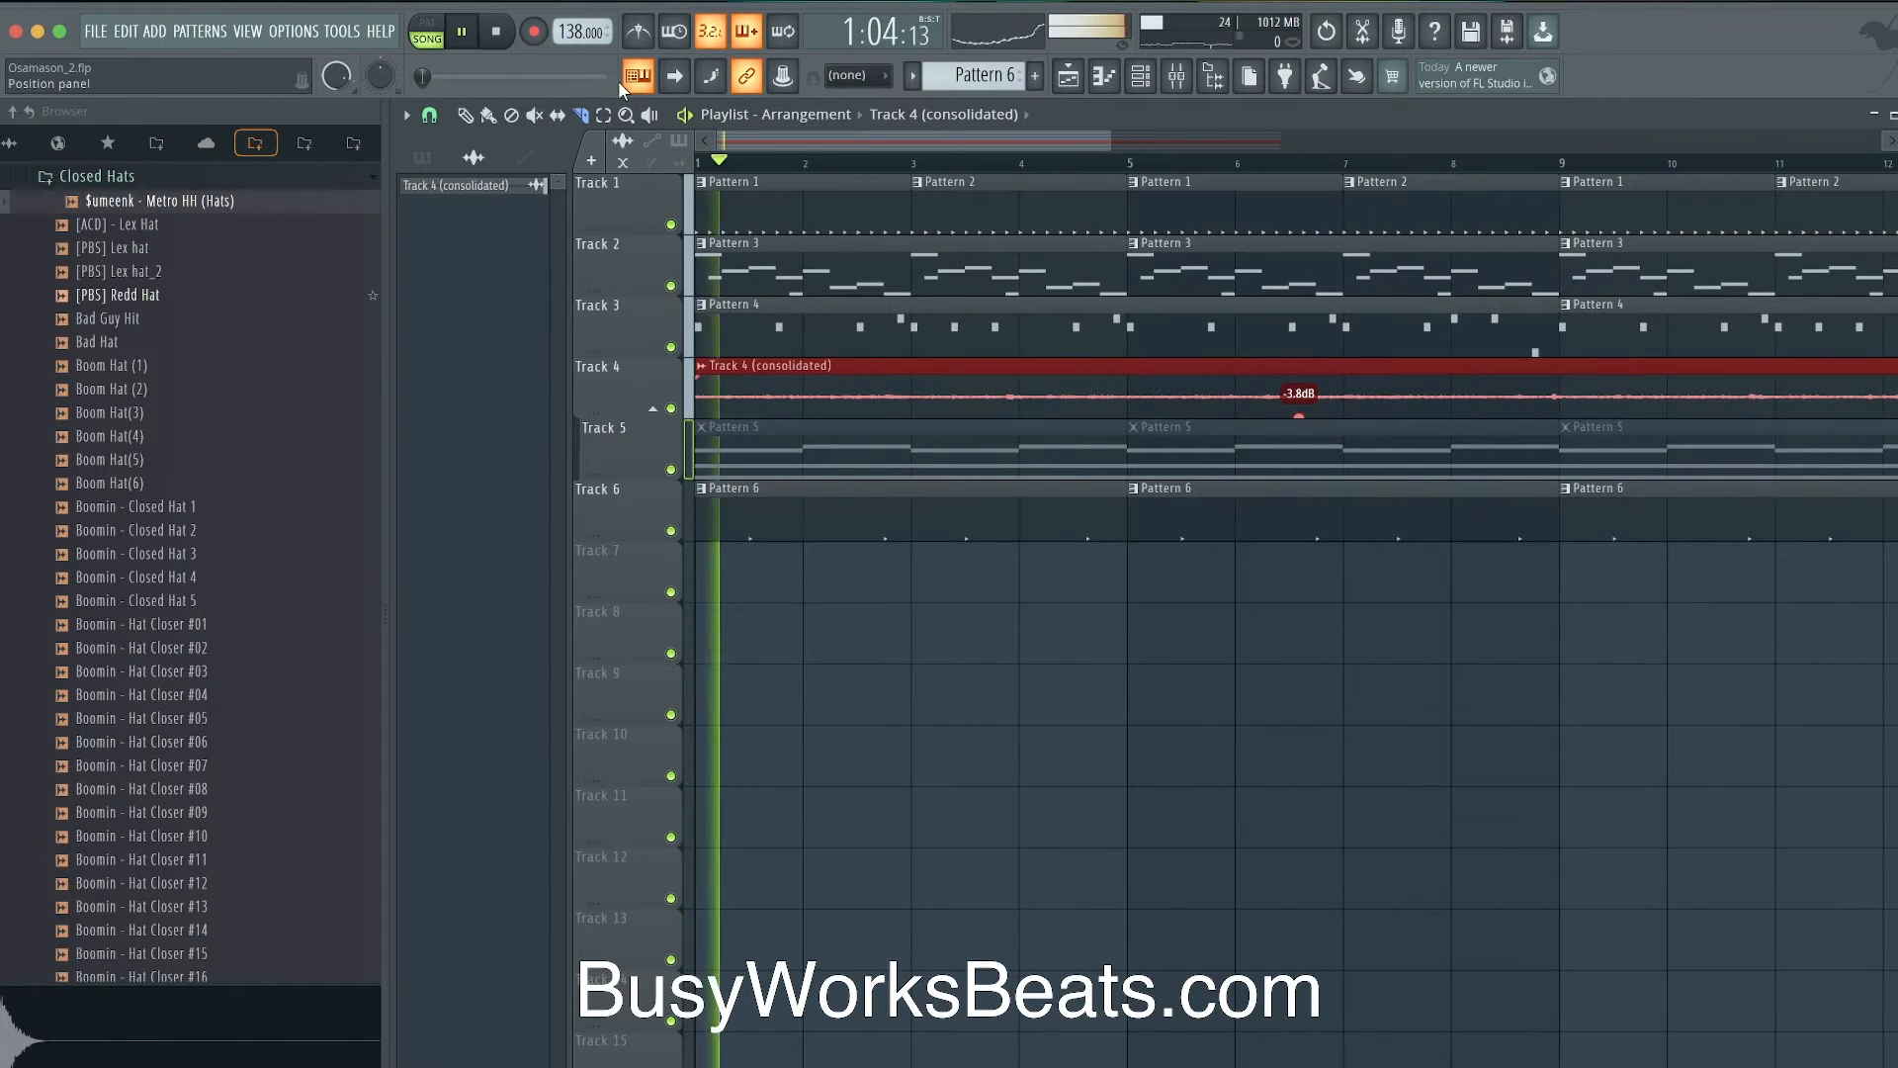
# - Open the miscellaneous settings of the $umeenk - Metro HH (Hats) sampler channel while the arrangement plays
pyautogui.click(1140, 79)
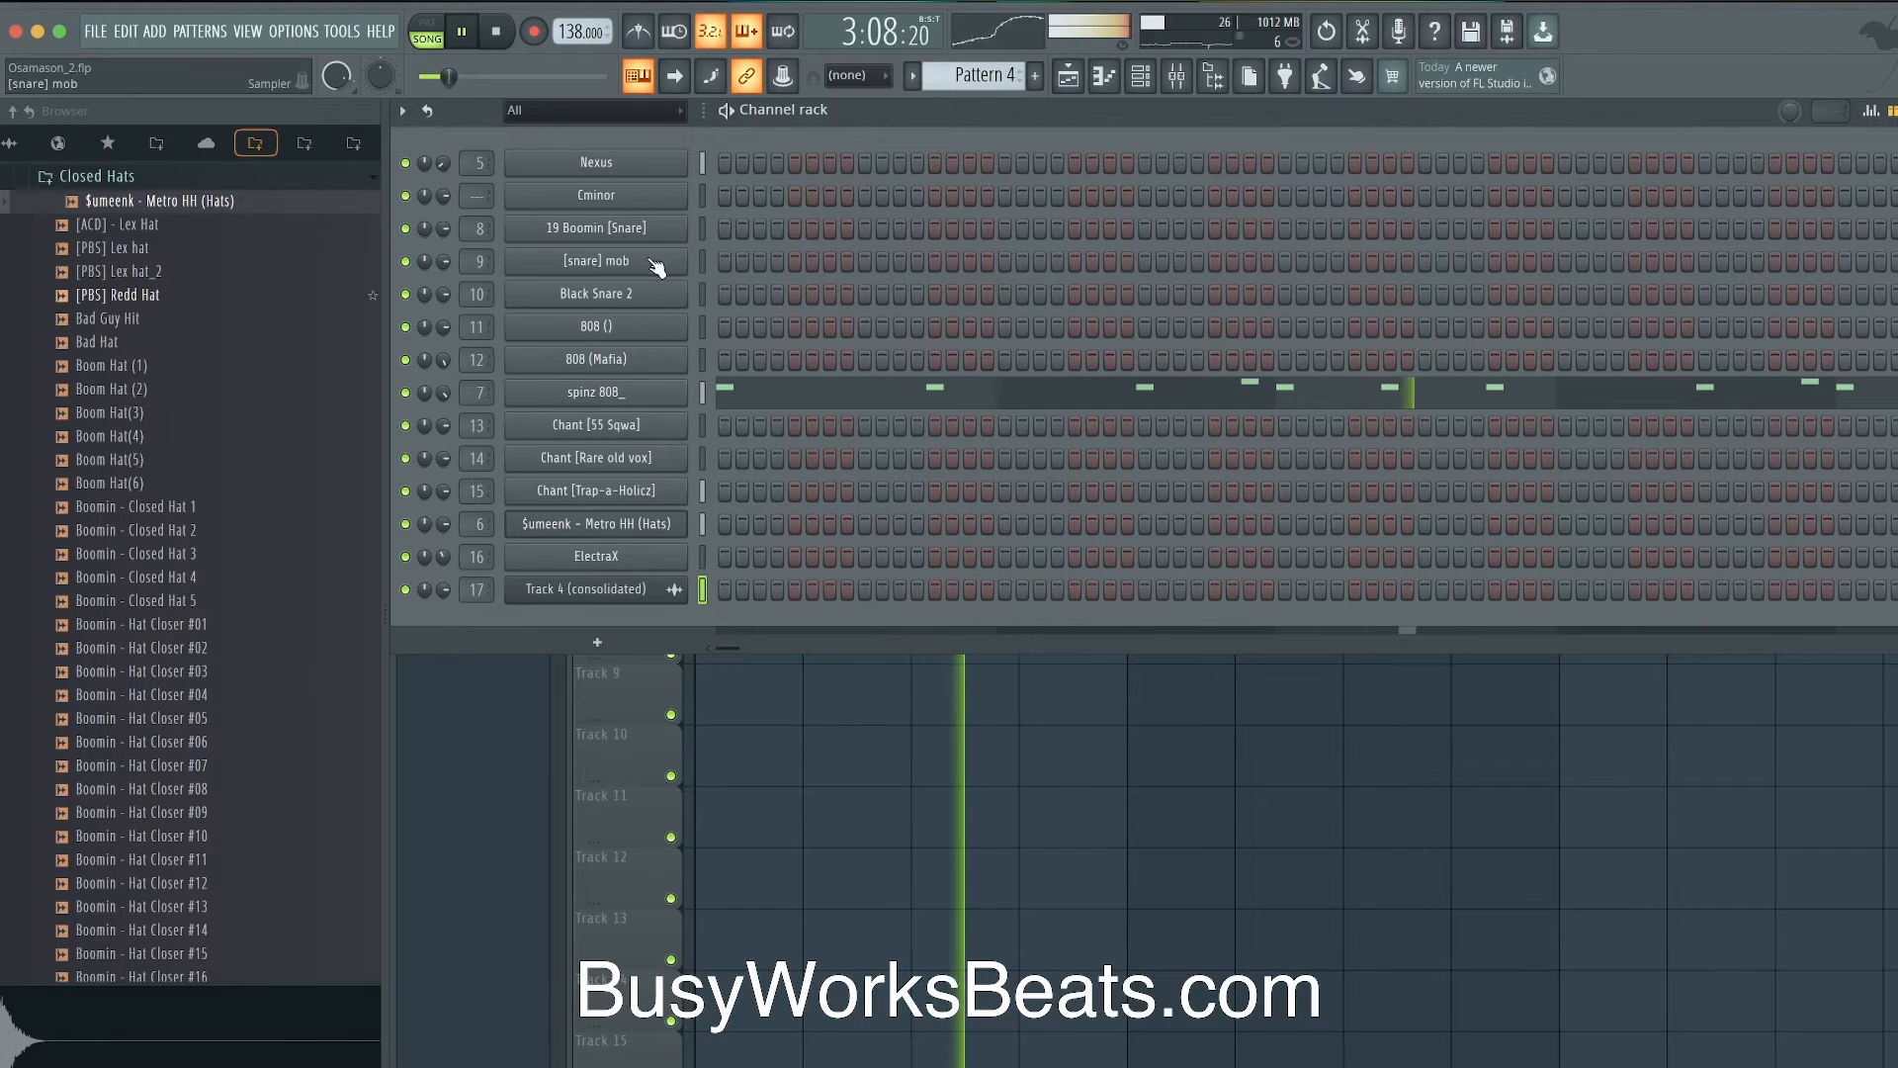
pyautogui.click(647, 524)
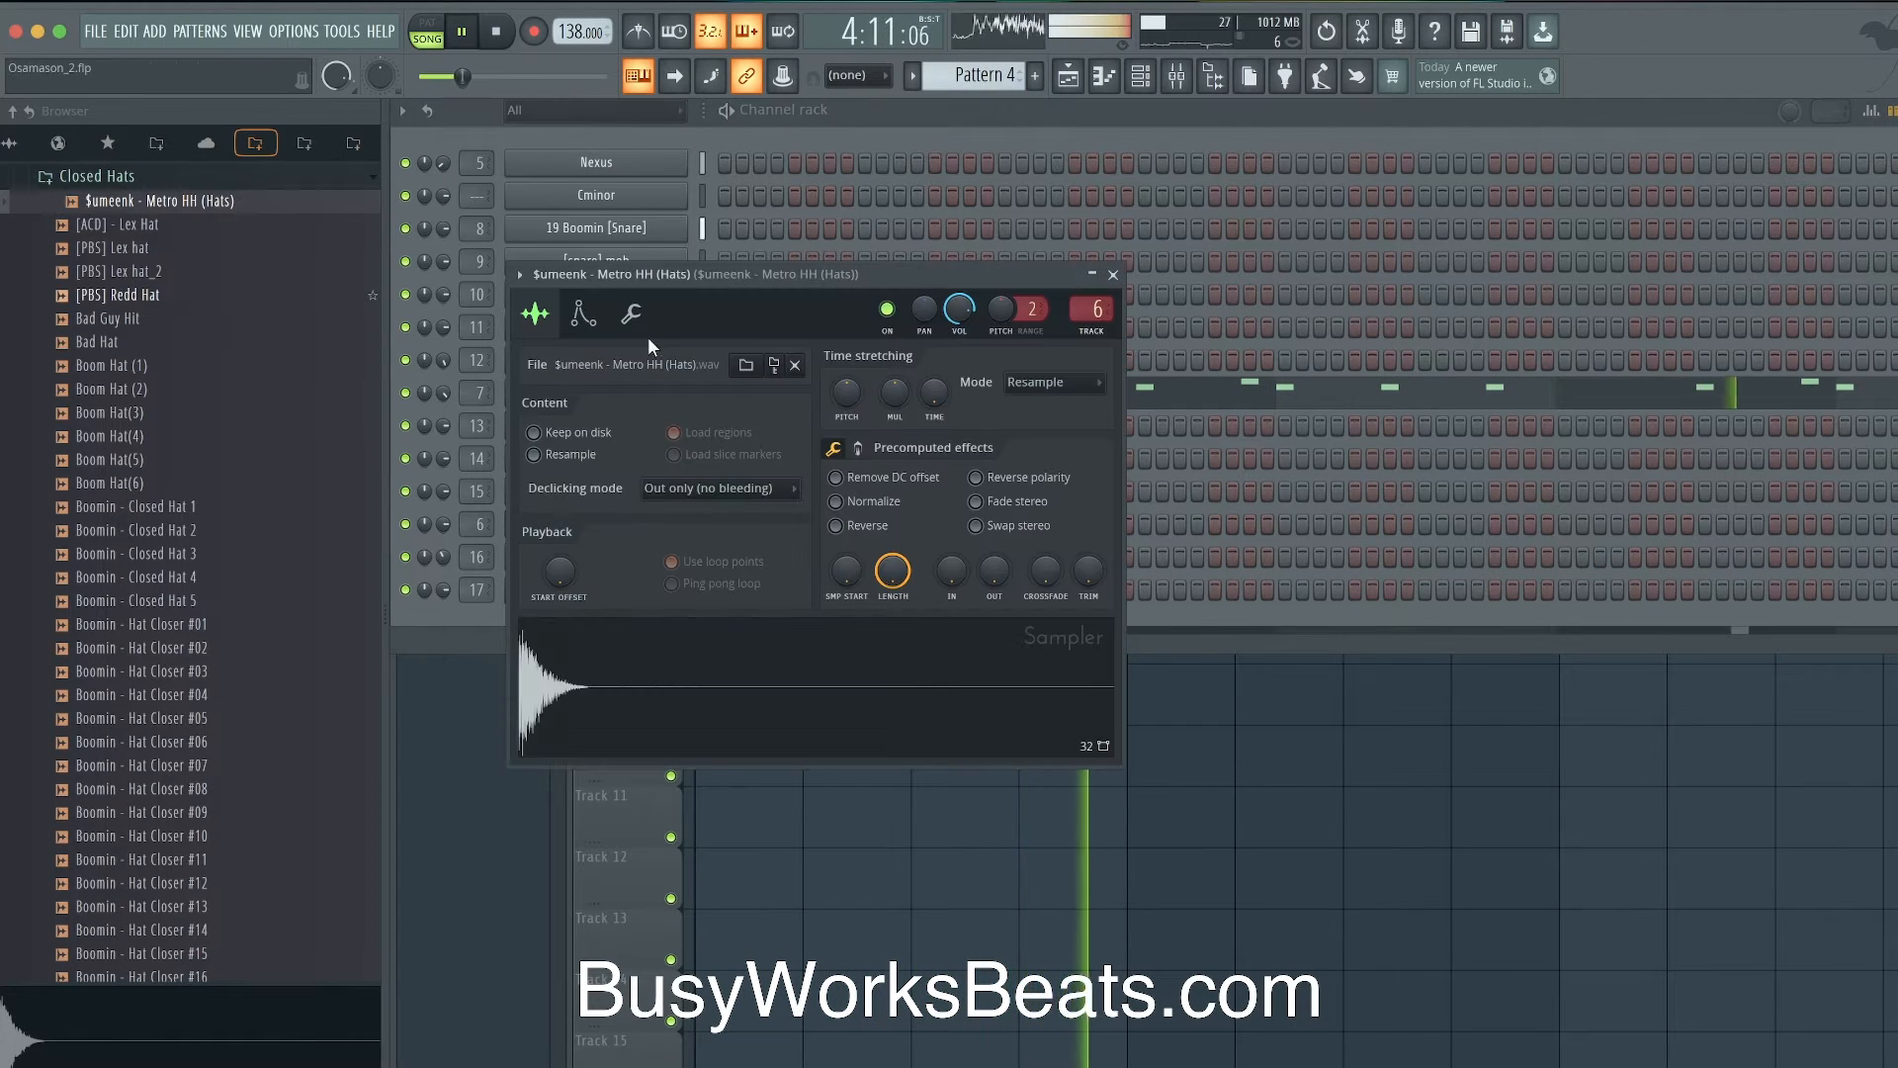
pyautogui.click(632, 314)
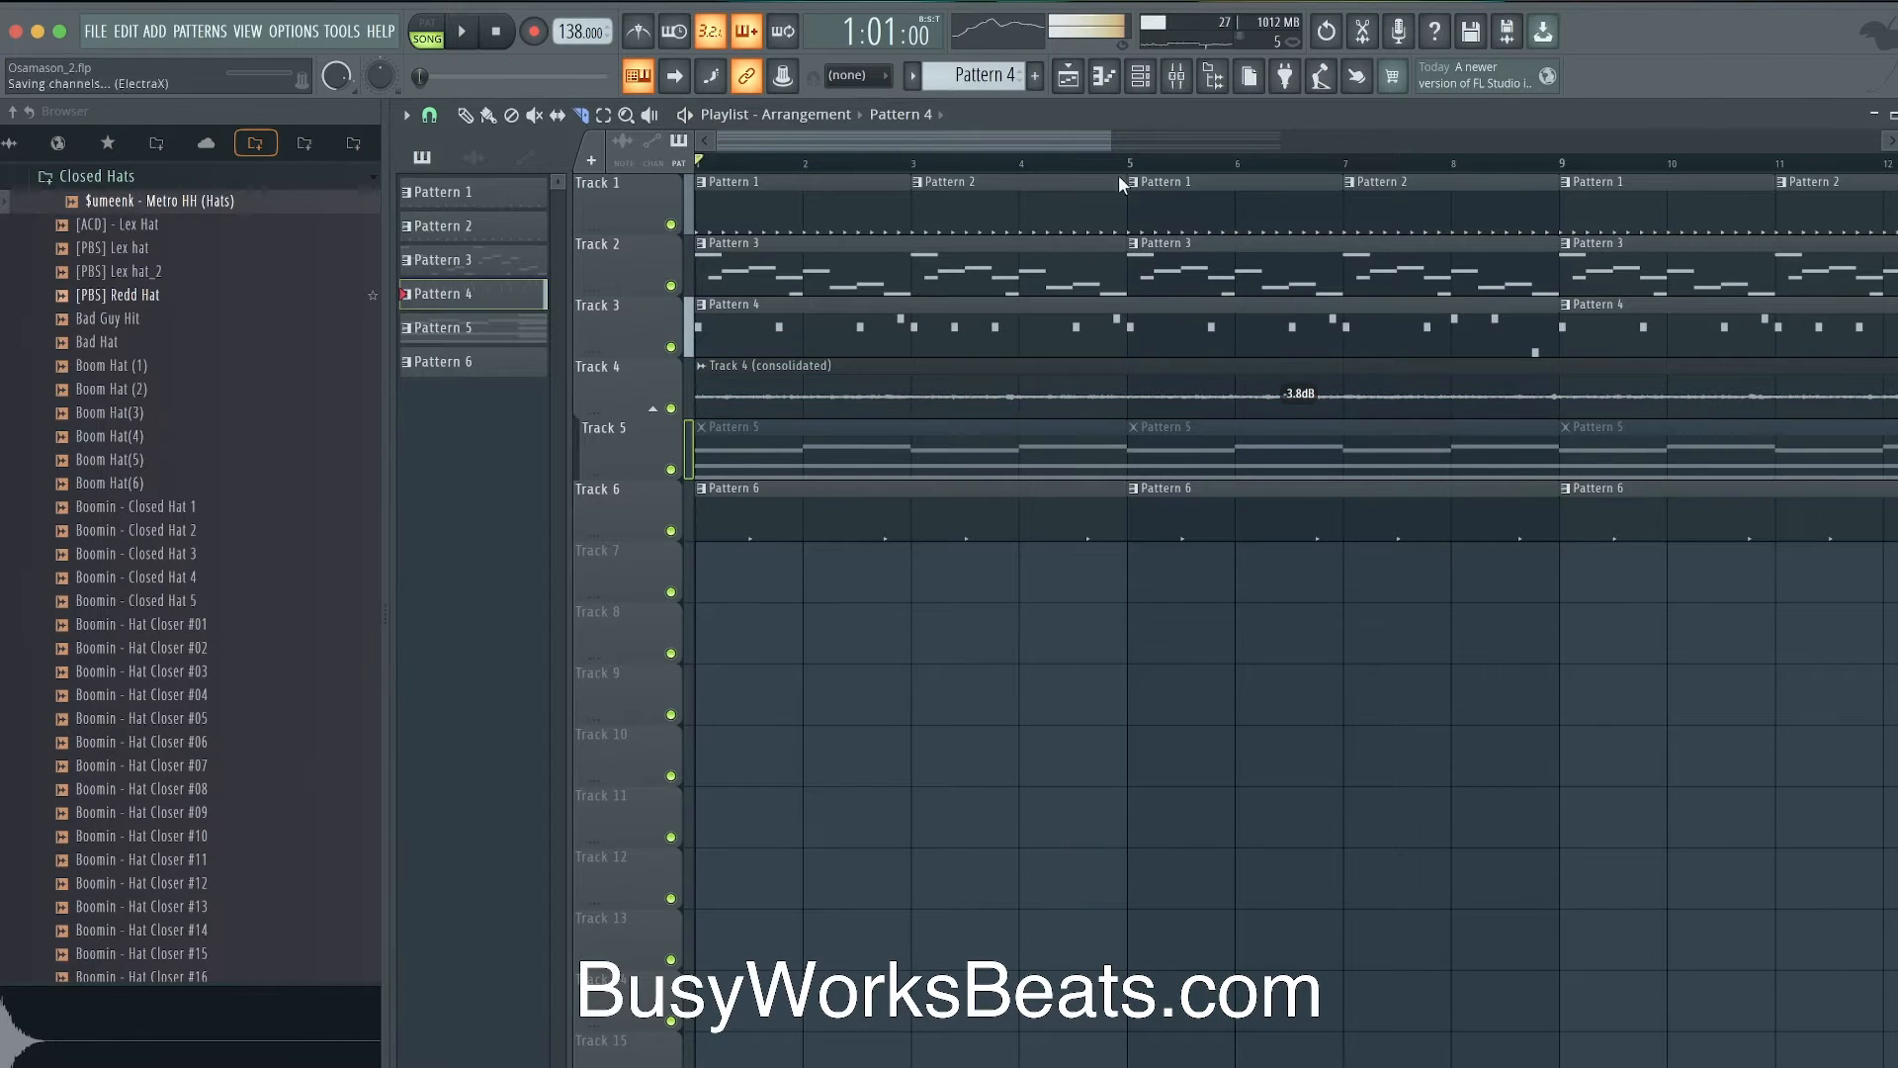
# - Open the mixer to view the tracks the channels are routed to
pyautogui.click(1177, 76)
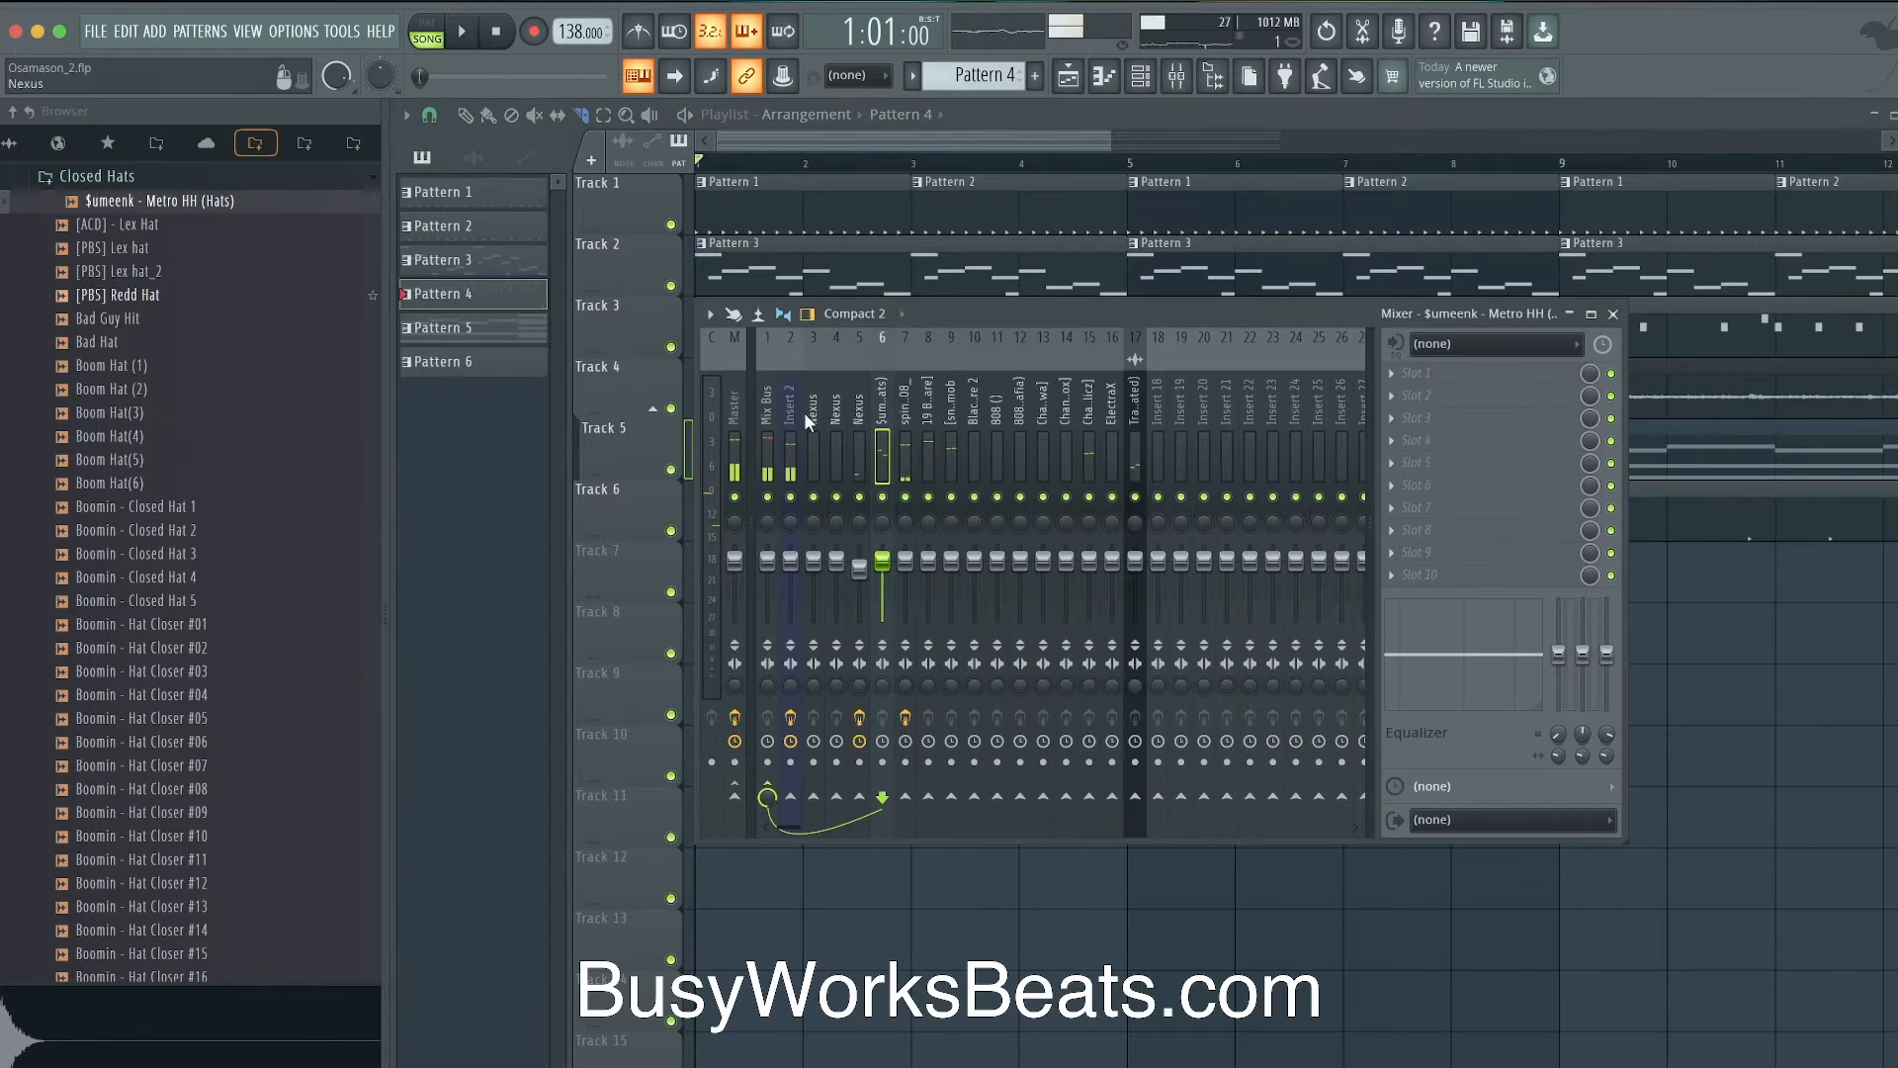
# - Play the song and check the sampler settings of the spinz 808_ channel
pyautogui.press('space')
pyautogui.click(1747, 613)
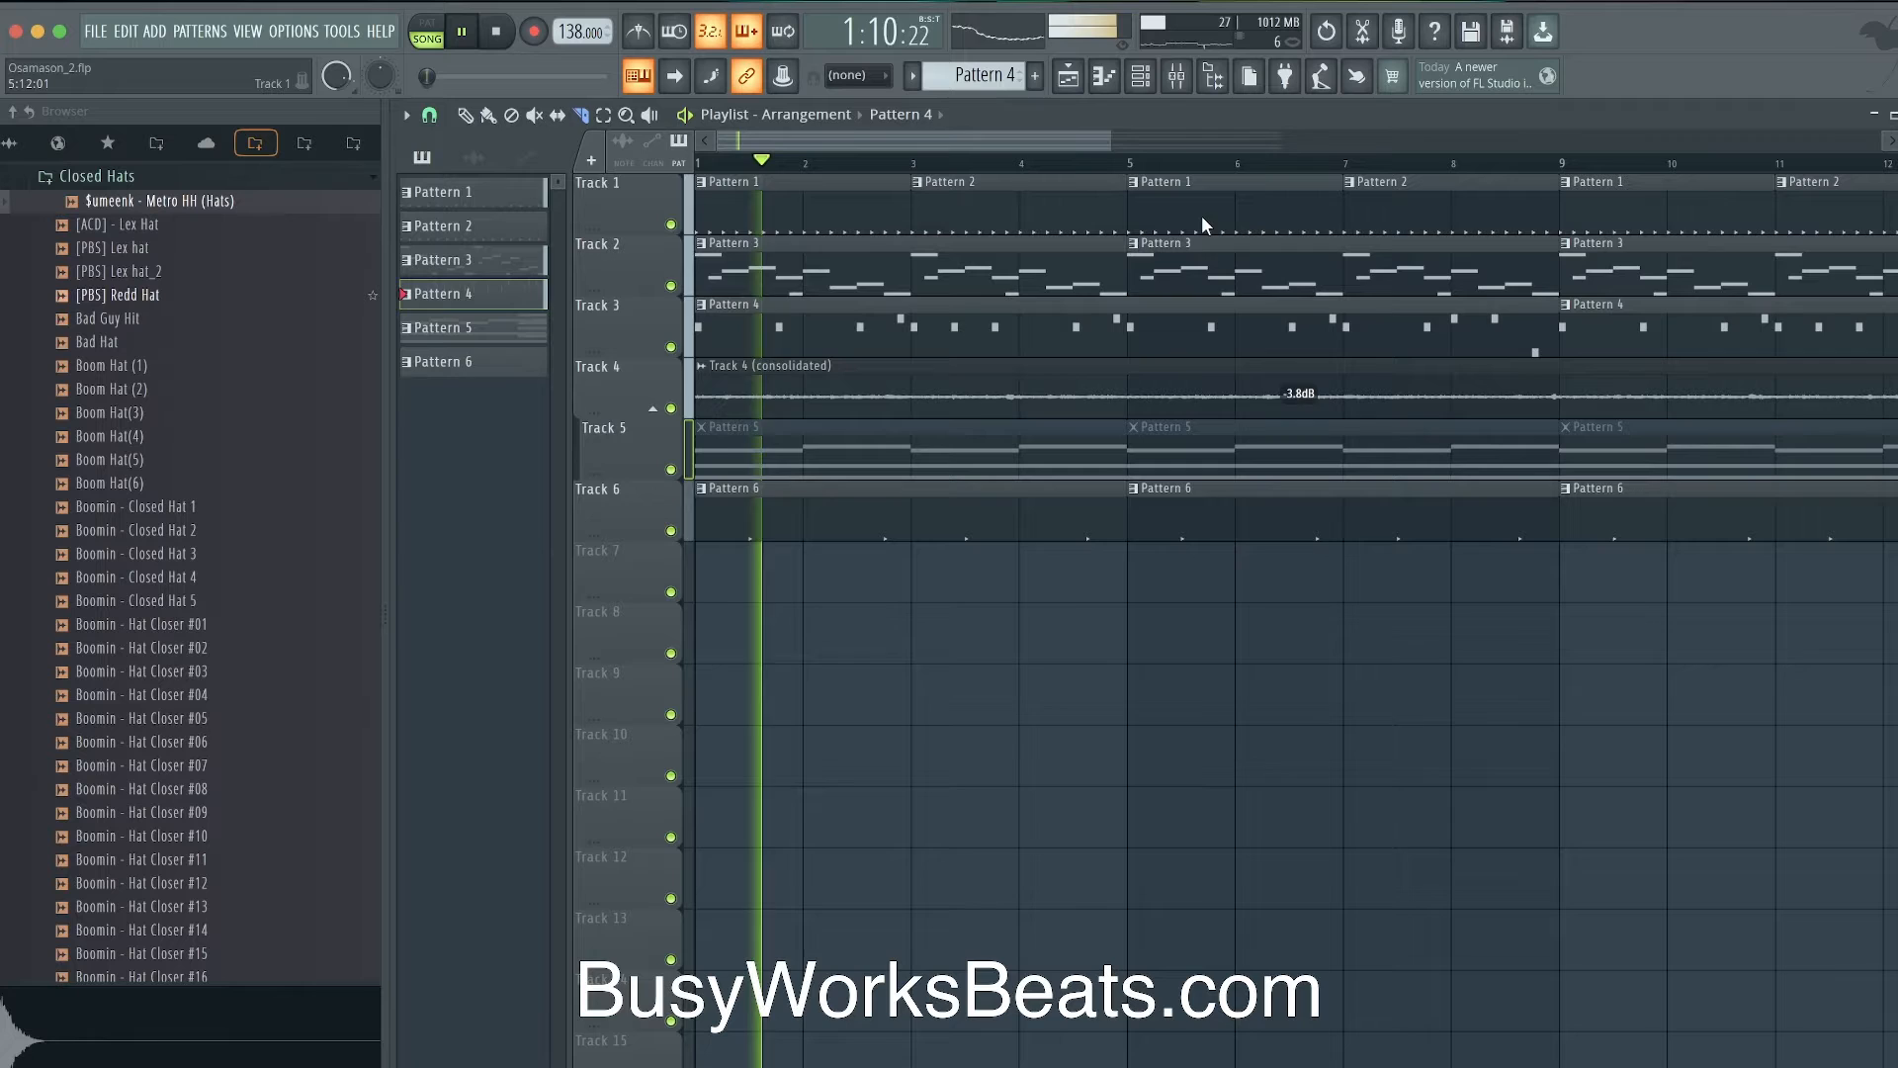
pyautogui.click(1141, 77)
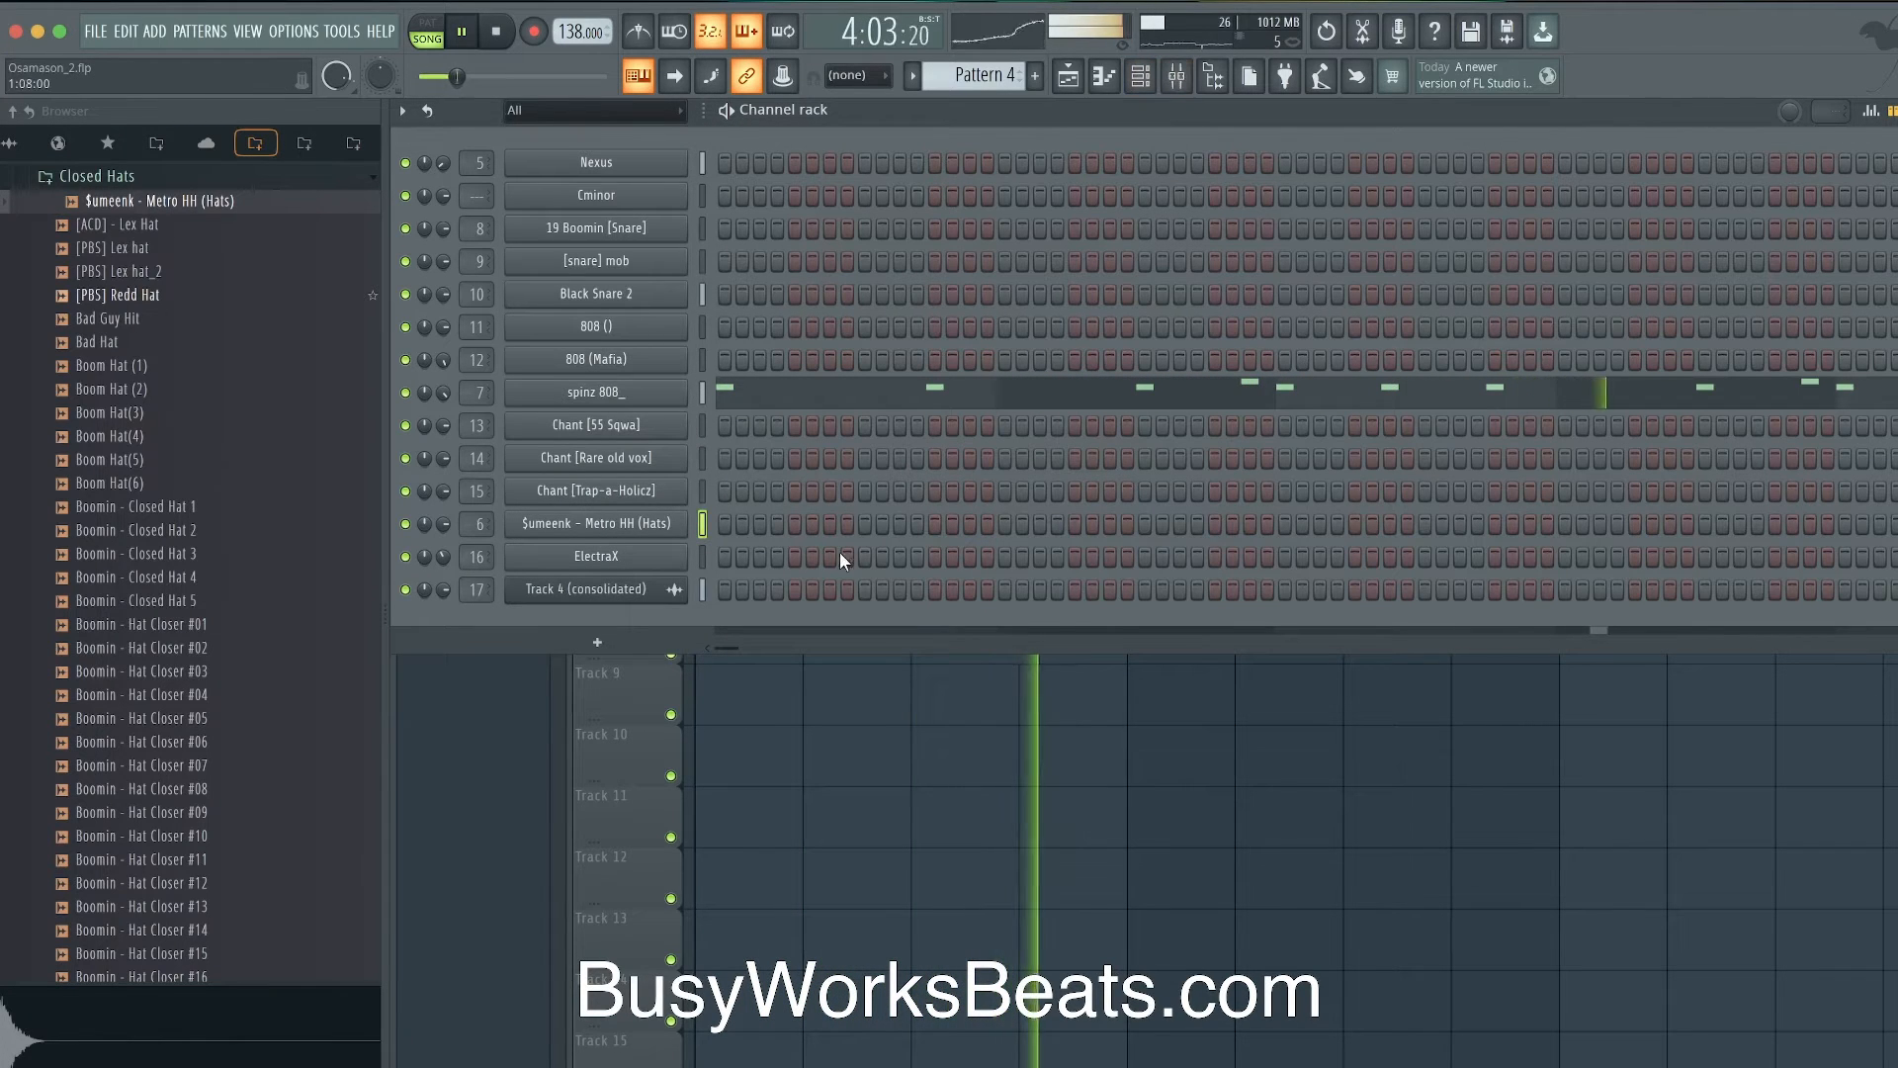
pyautogui.click(677, 393)
pyautogui.moveTo(917, 196)
pyautogui.mouseDown()
pyautogui.moveTo(888, 178)
pyautogui.moveTo(896, 205)
pyautogui.moveTo(896, 190)
pyautogui.mouseUp()
pyautogui.click(999, 160)
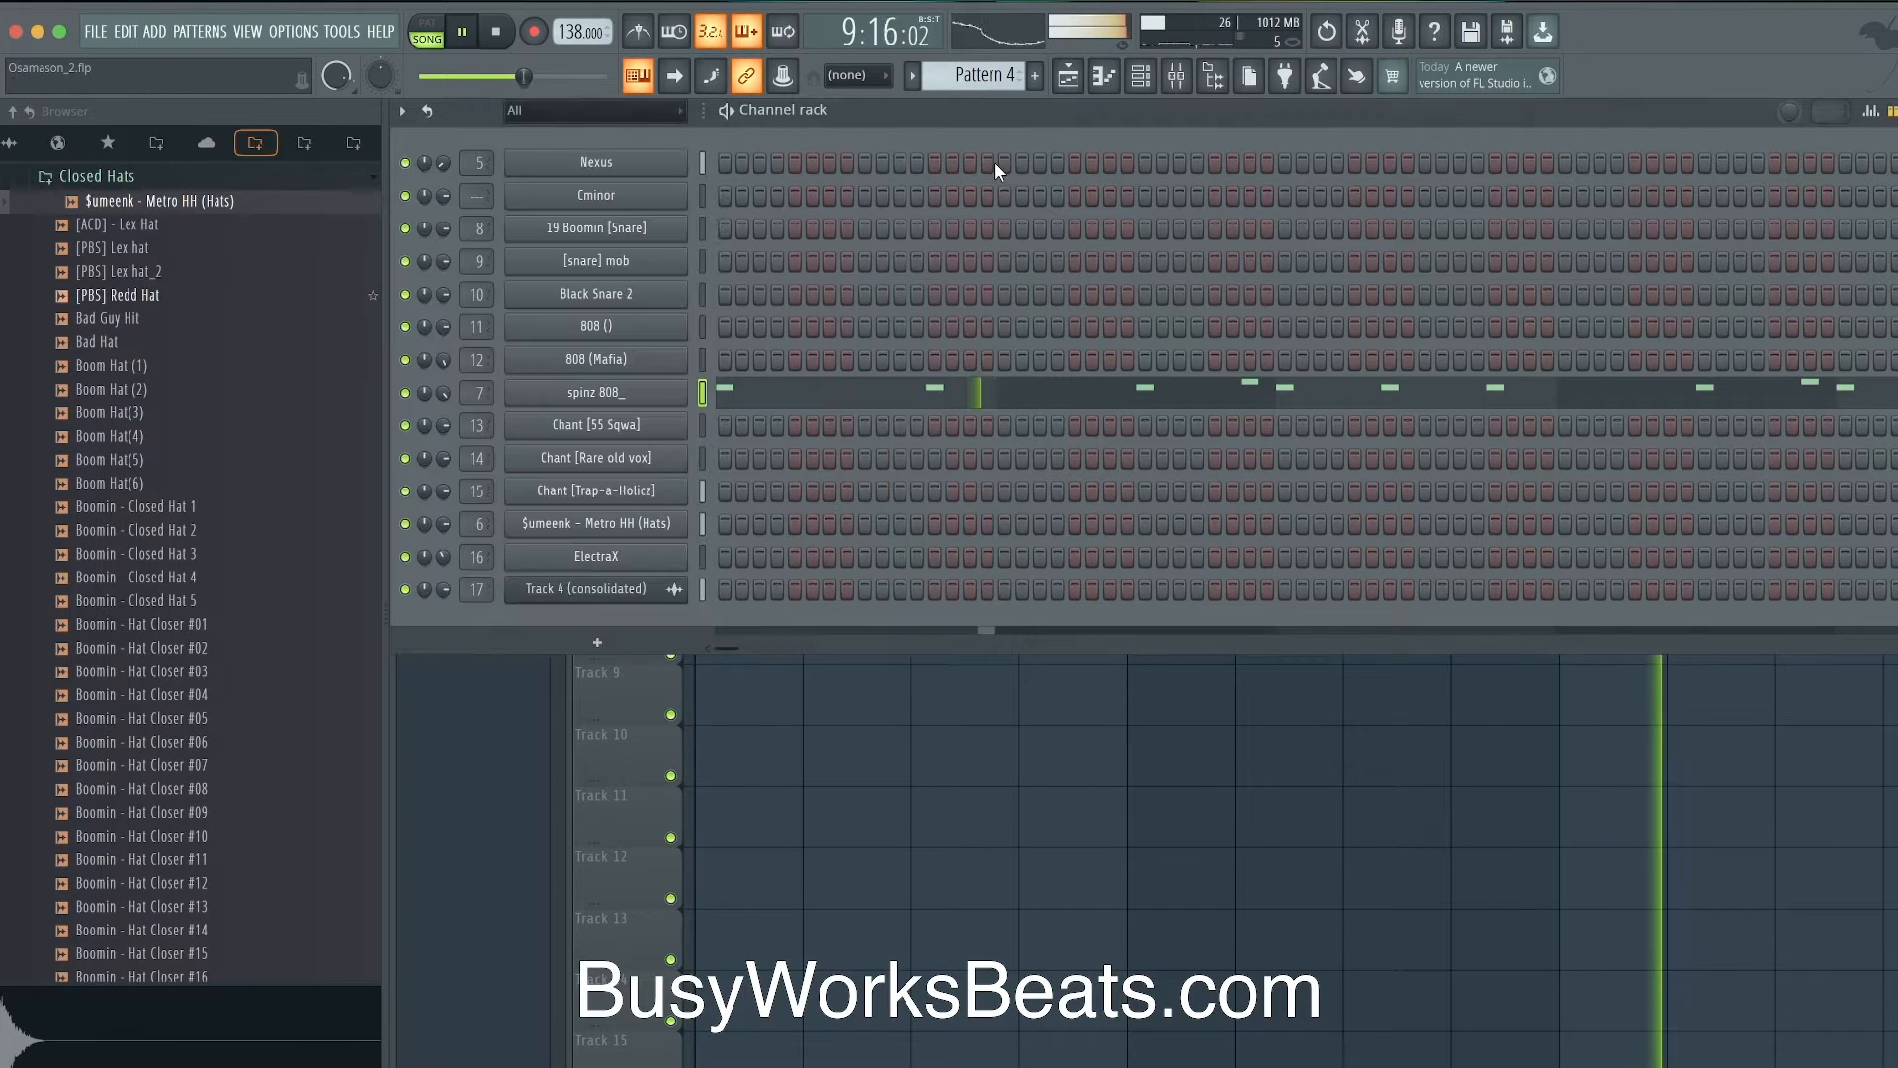
# - Stop the song and load Fruity Parametric EQ 2 in the first effect slot of the Mix Bus mixer track
pyautogui.click(913, 732)
pyautogui.scroll(-4, 852, 281)
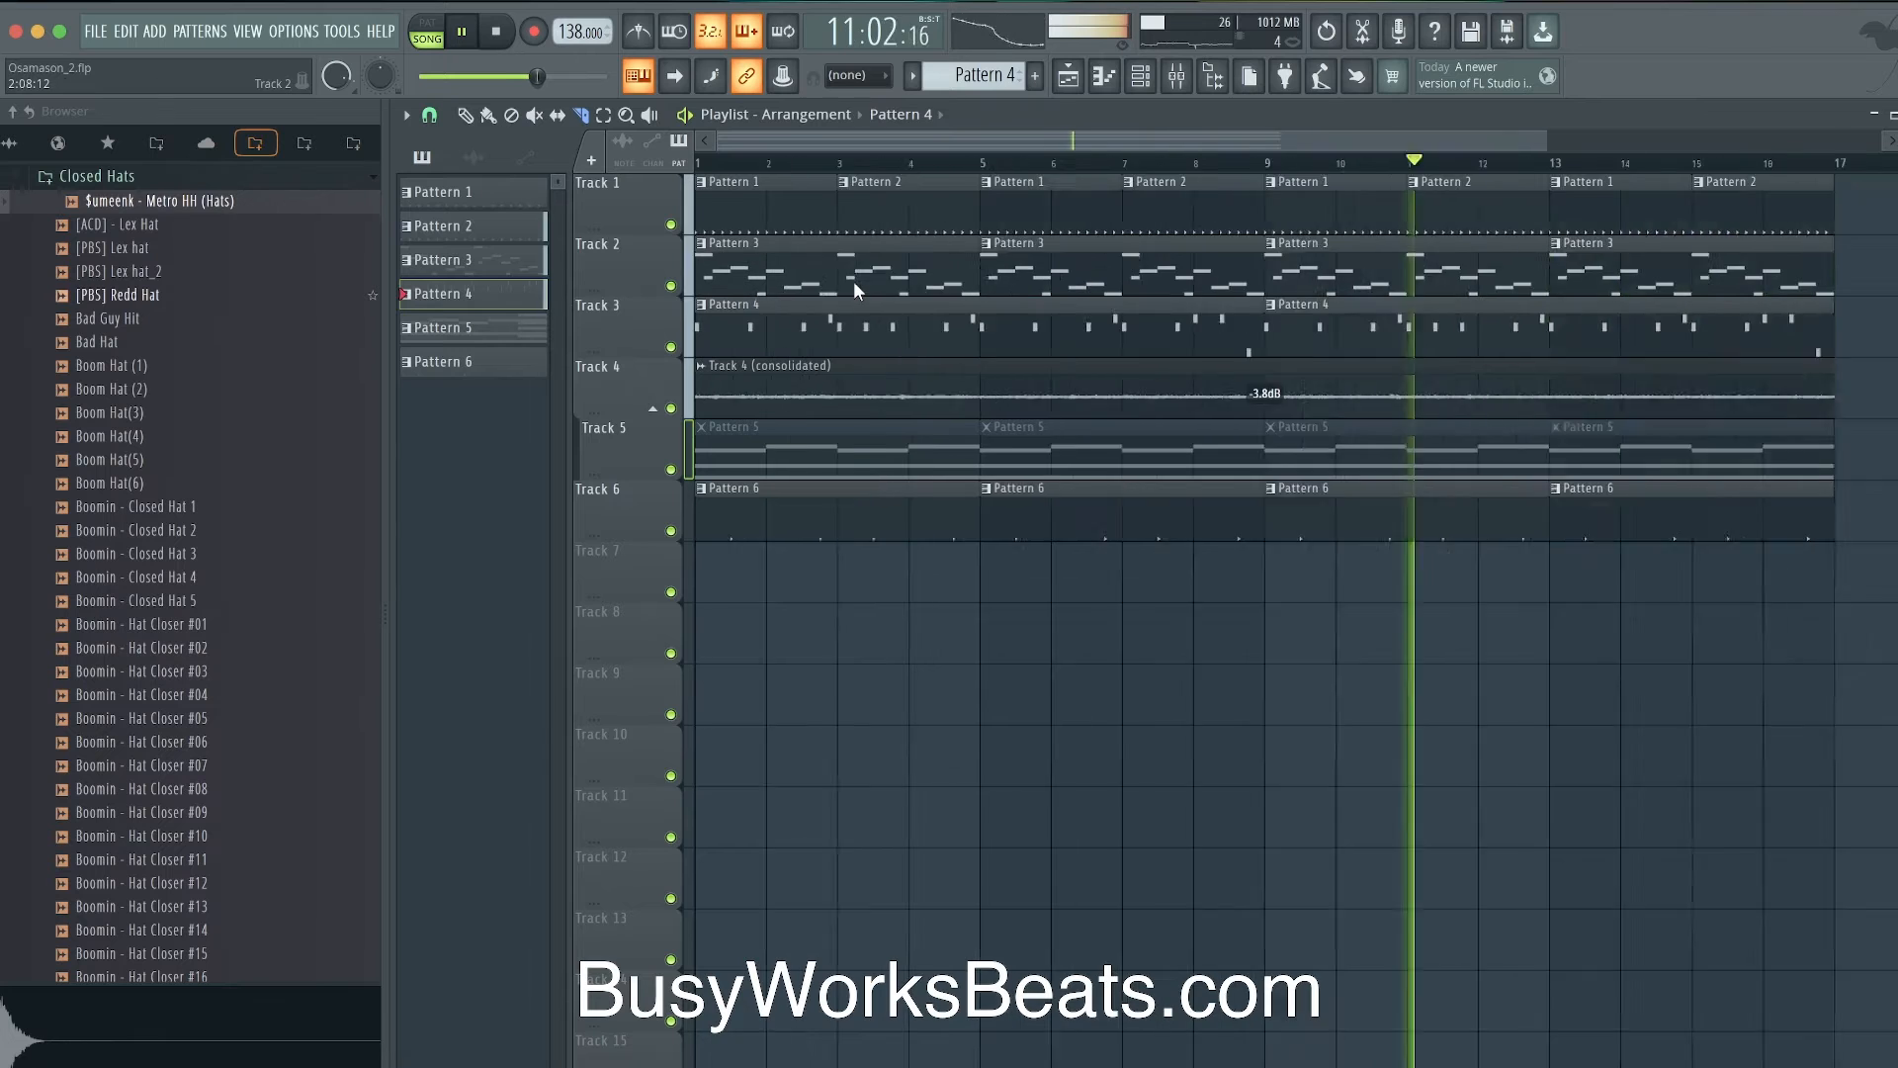
pyautogui.click(1177, 75)
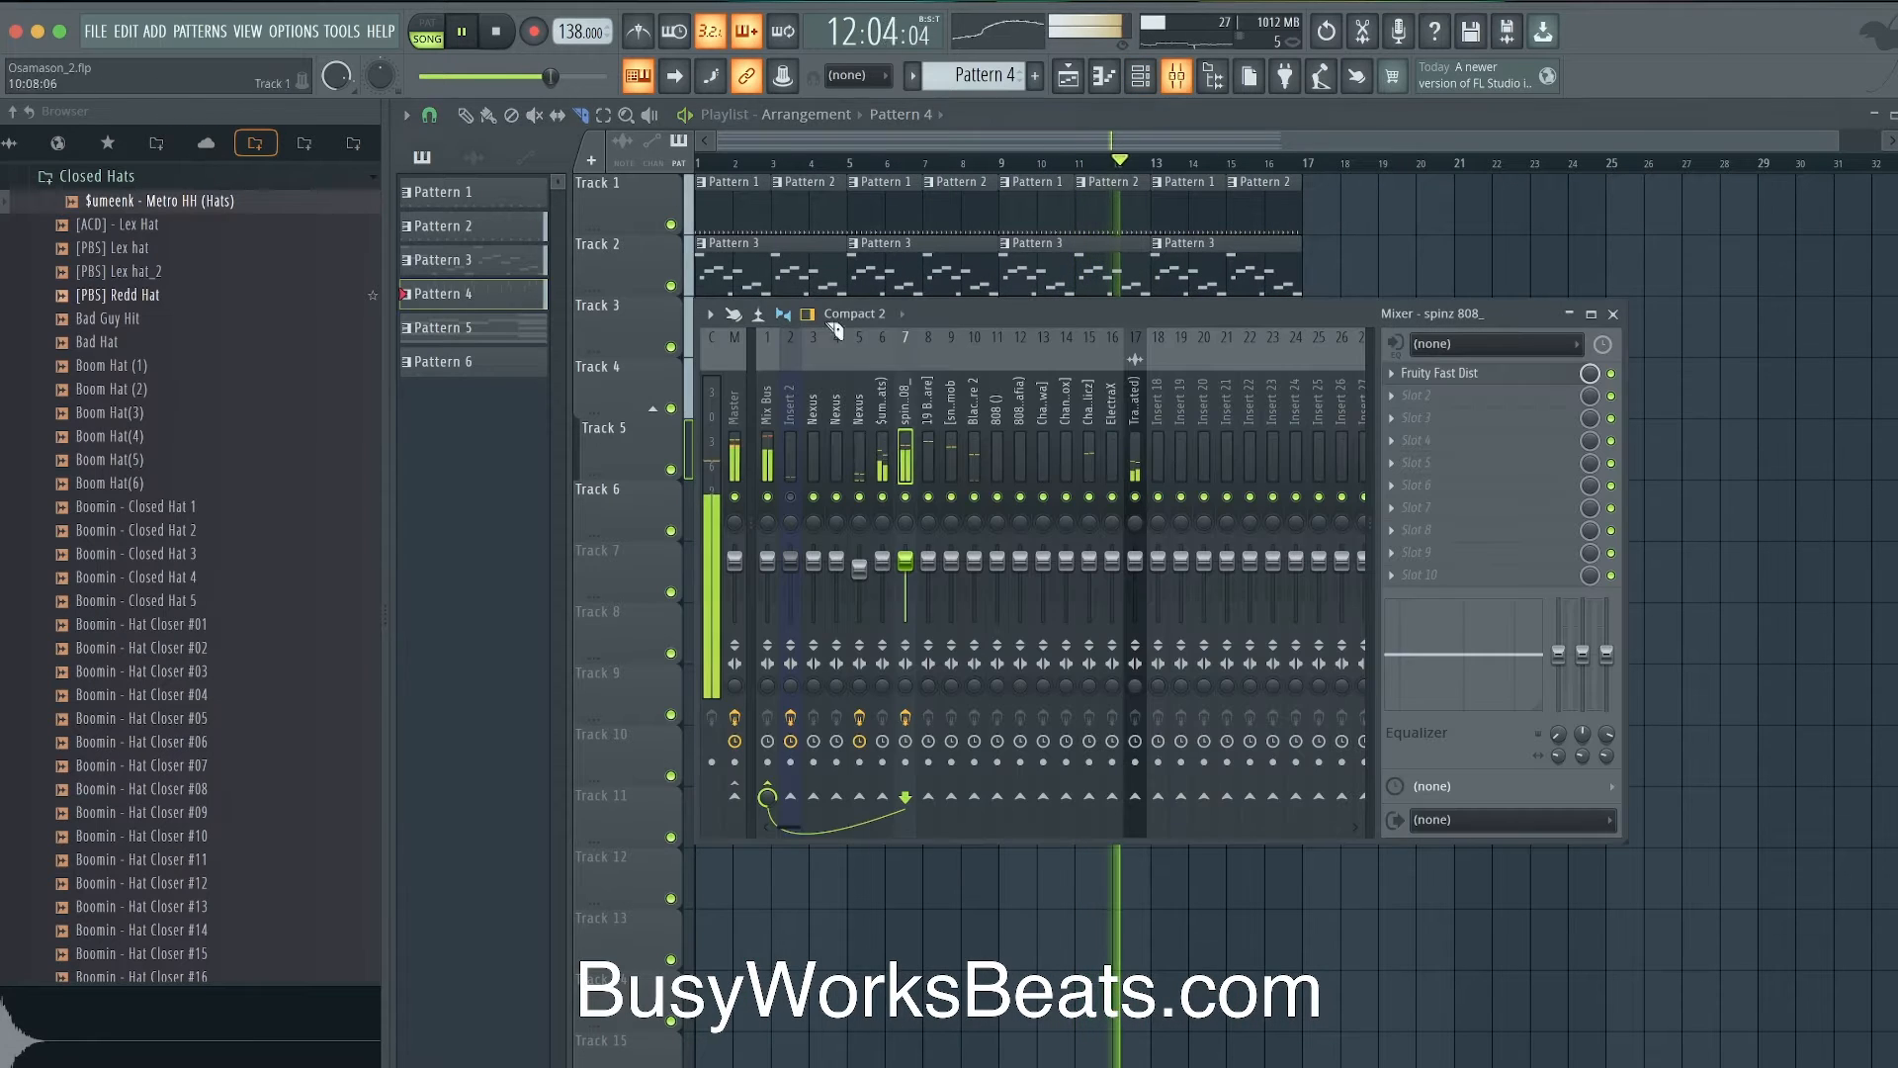
pyautogui.press('space')
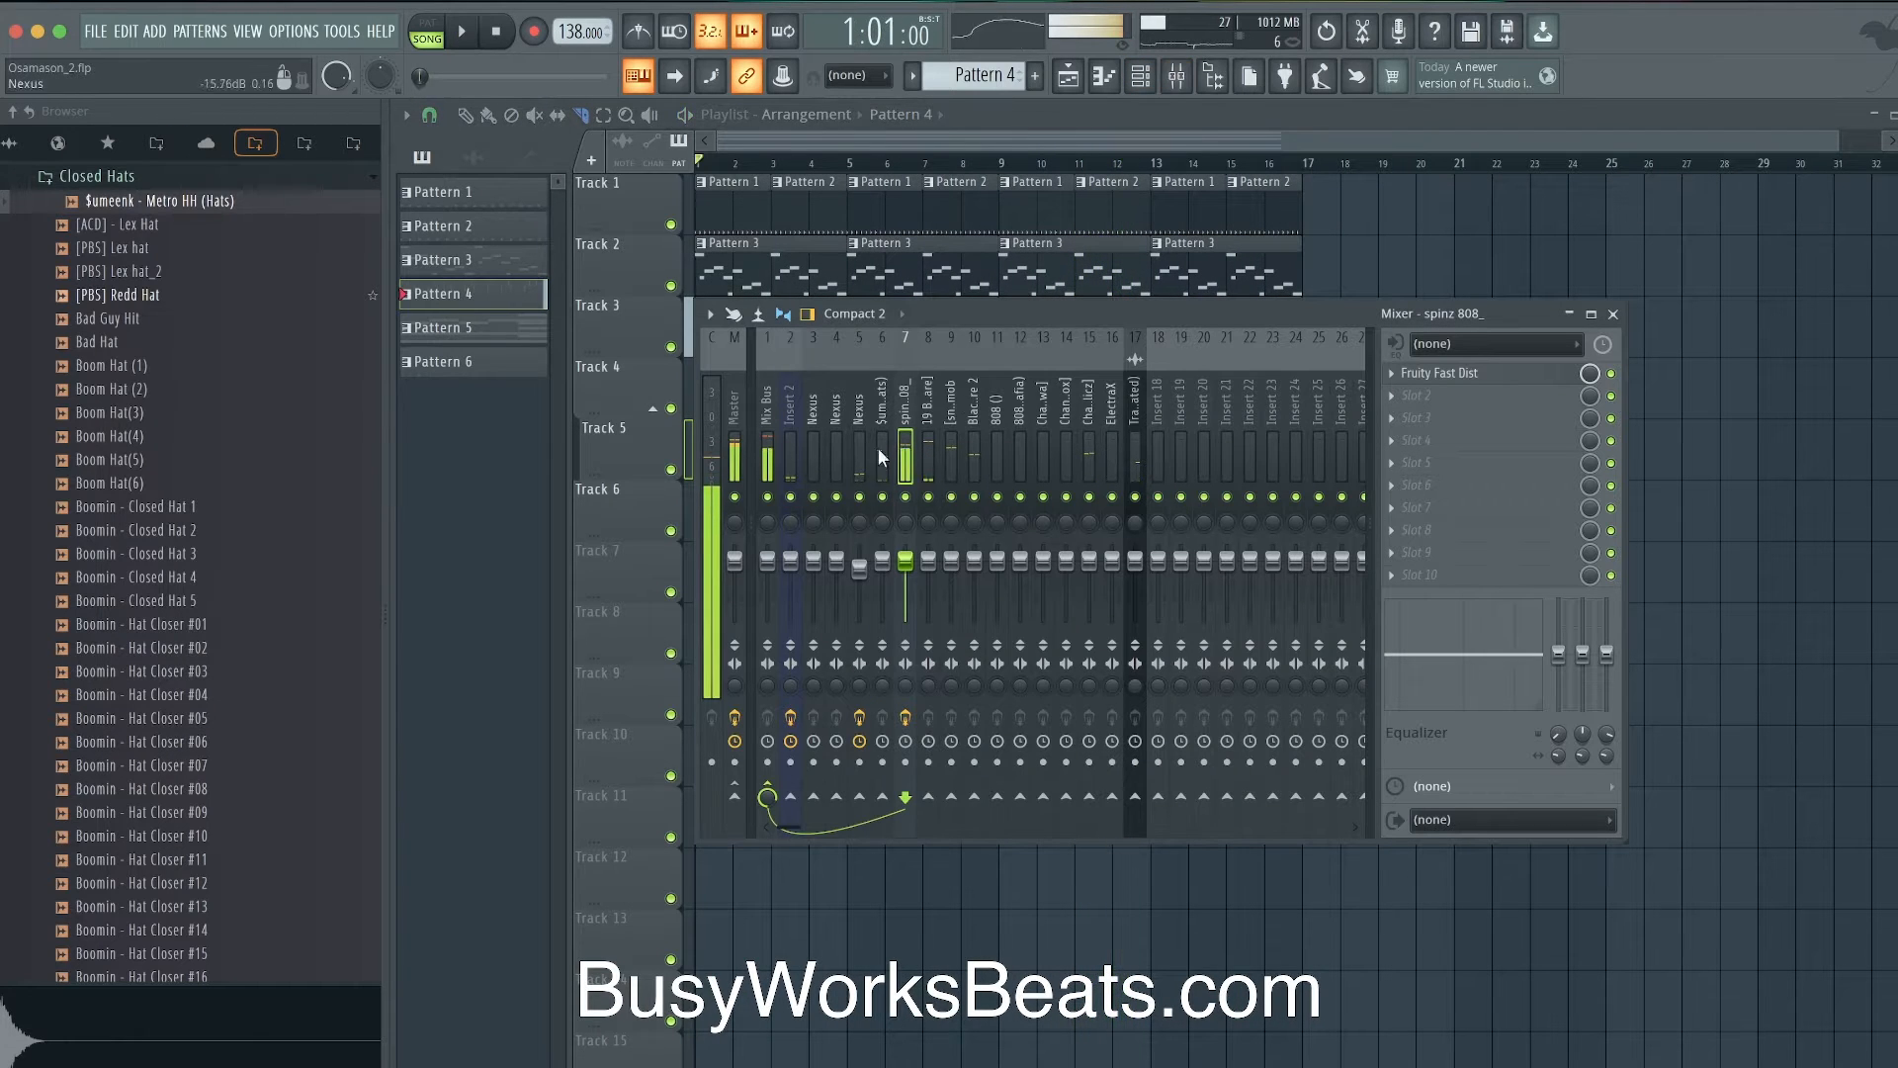
pyautogui.click(778, 405)
pyautogui.click(1473, 372)
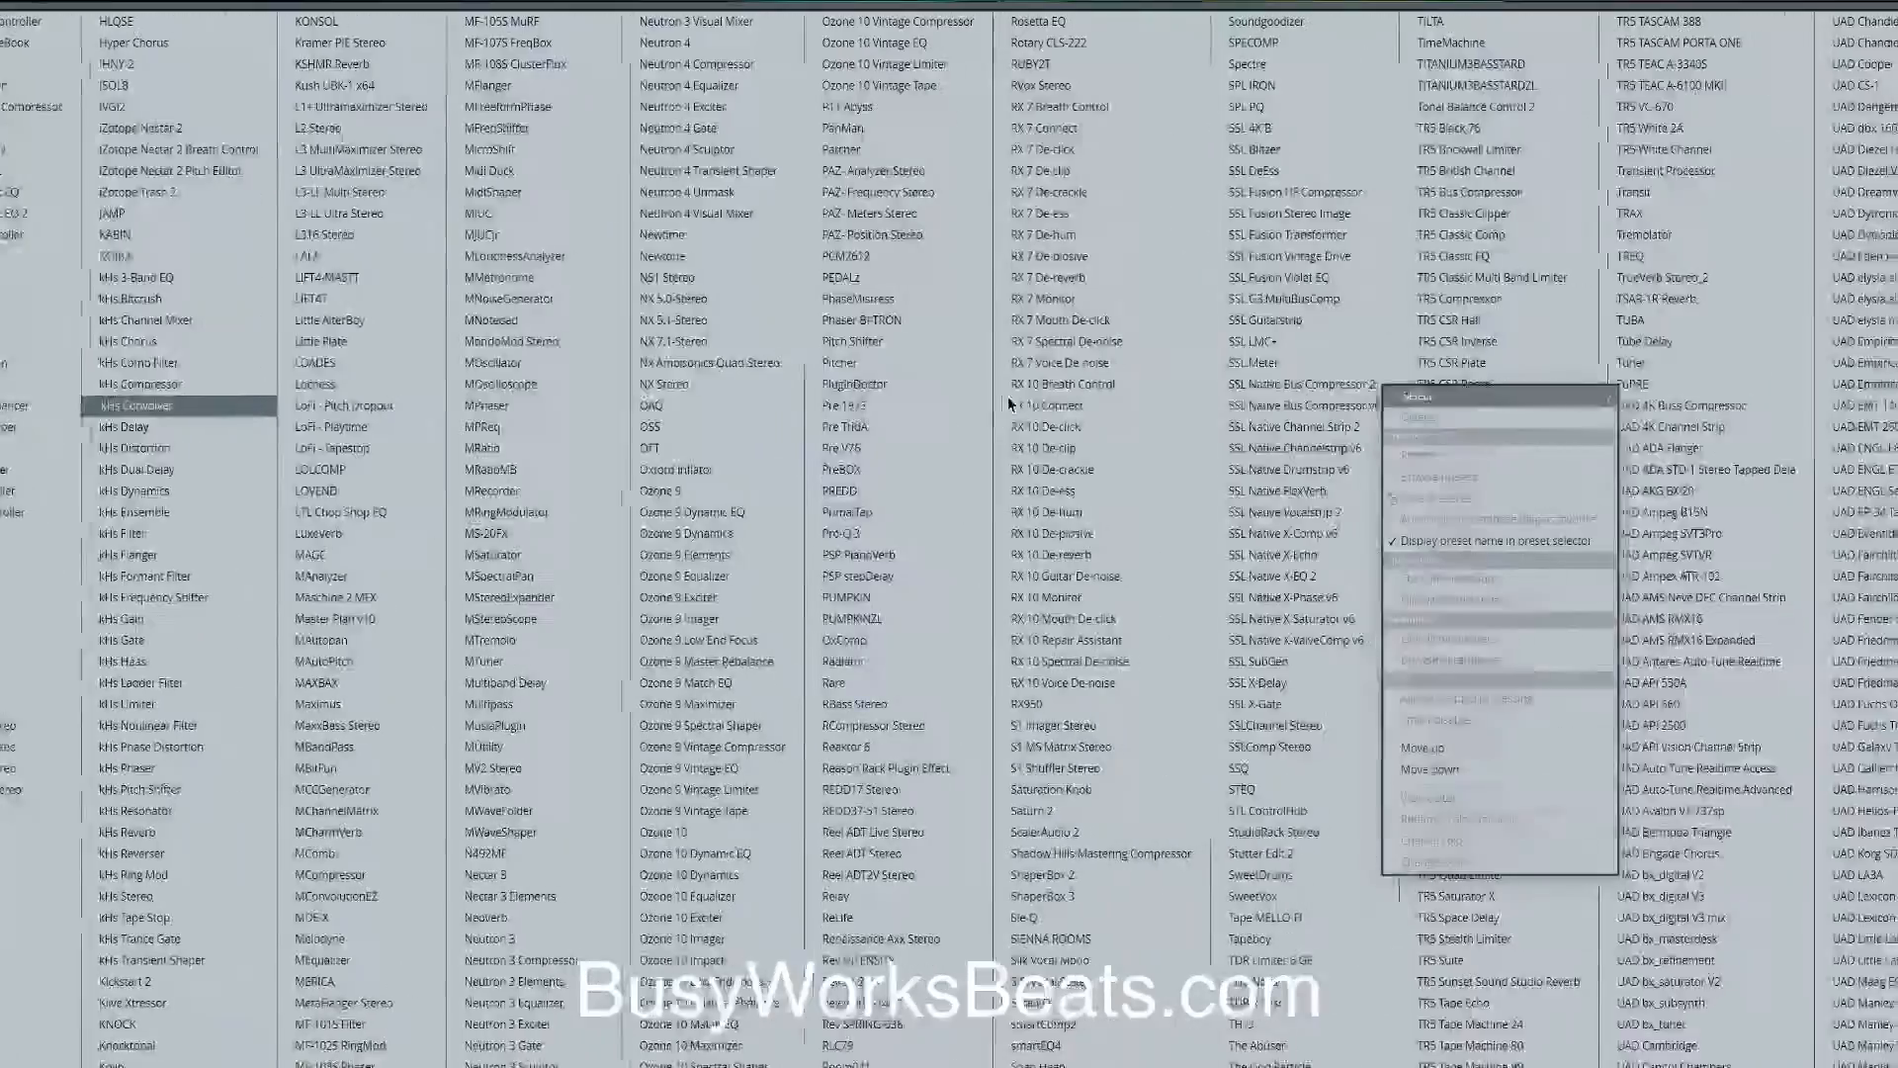
pyautogui.scroll(5, 878, 471)
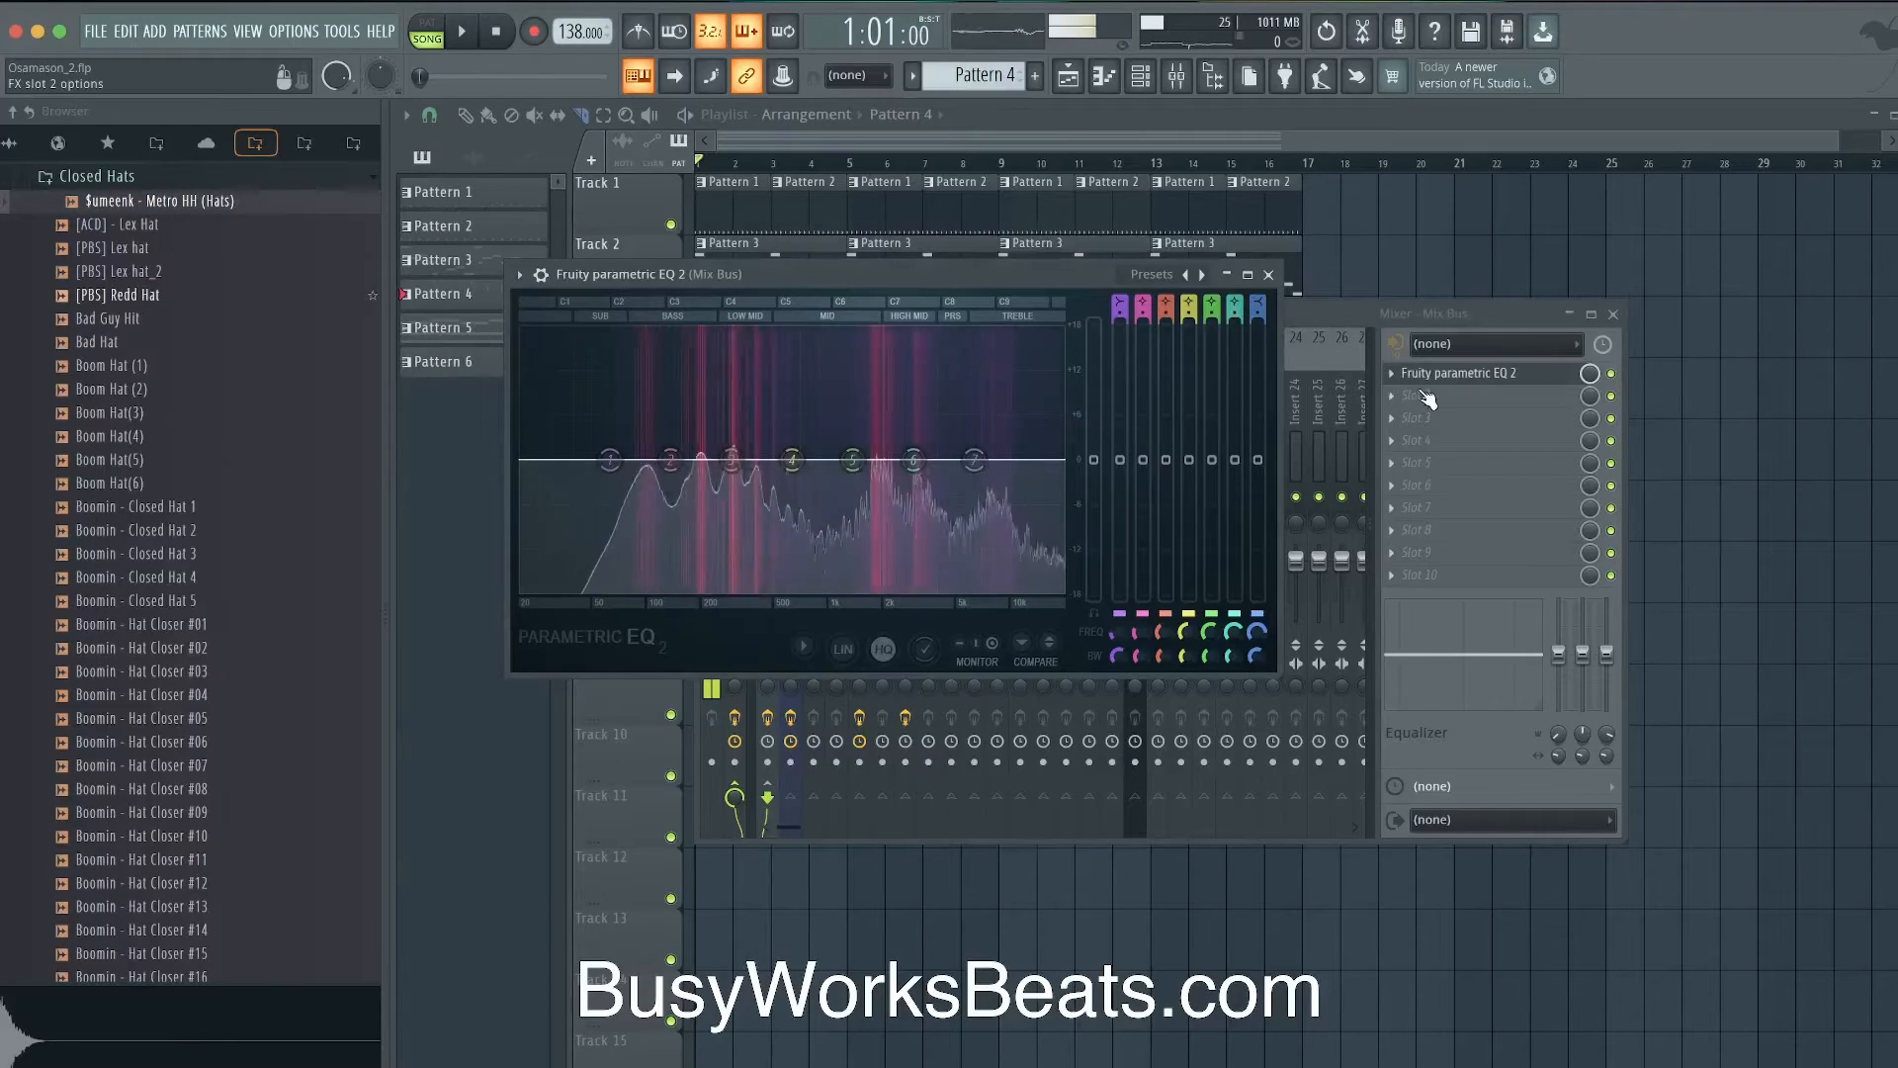
# - Raise the main level of the Mix Bus track's Fruity Parametric EQ 2 to about 4 dB
pyautogui.click(1414, 396)
pyautogui.press('Escape')
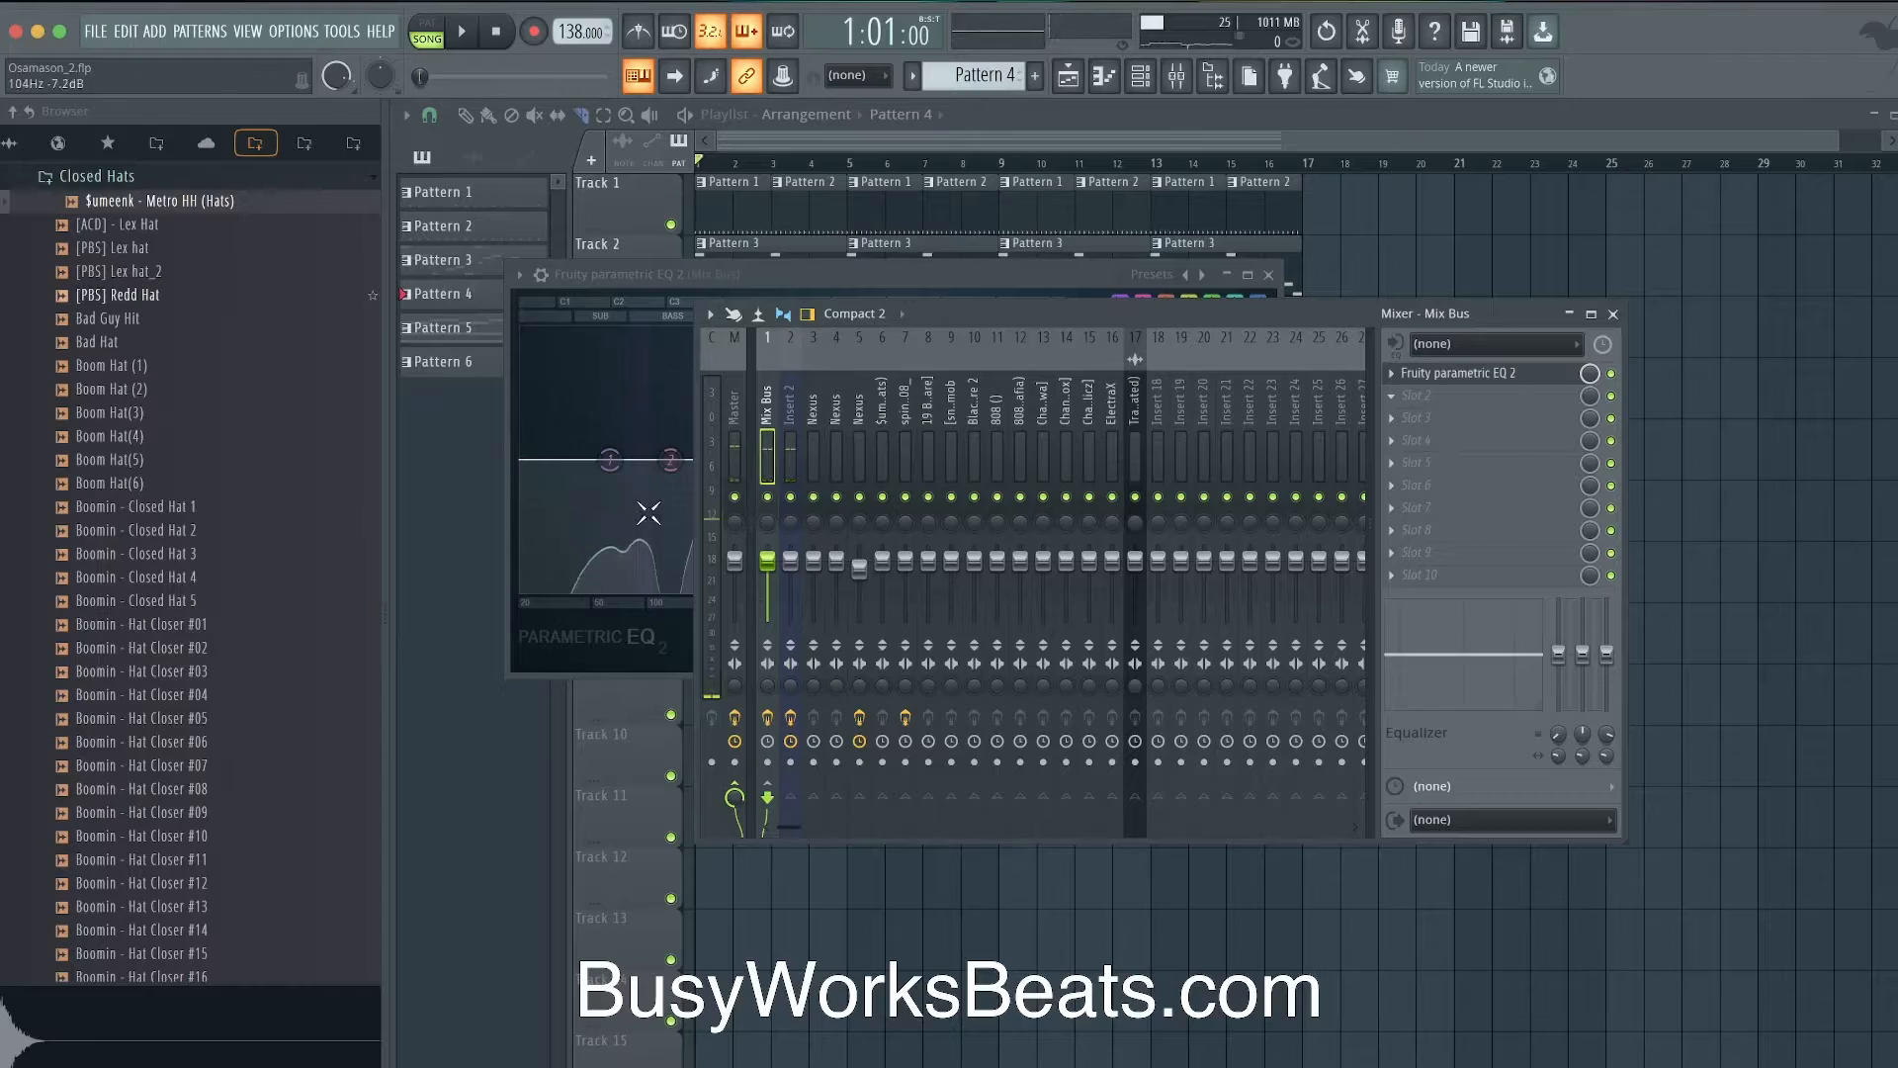
pyautogui.click(786, 497)
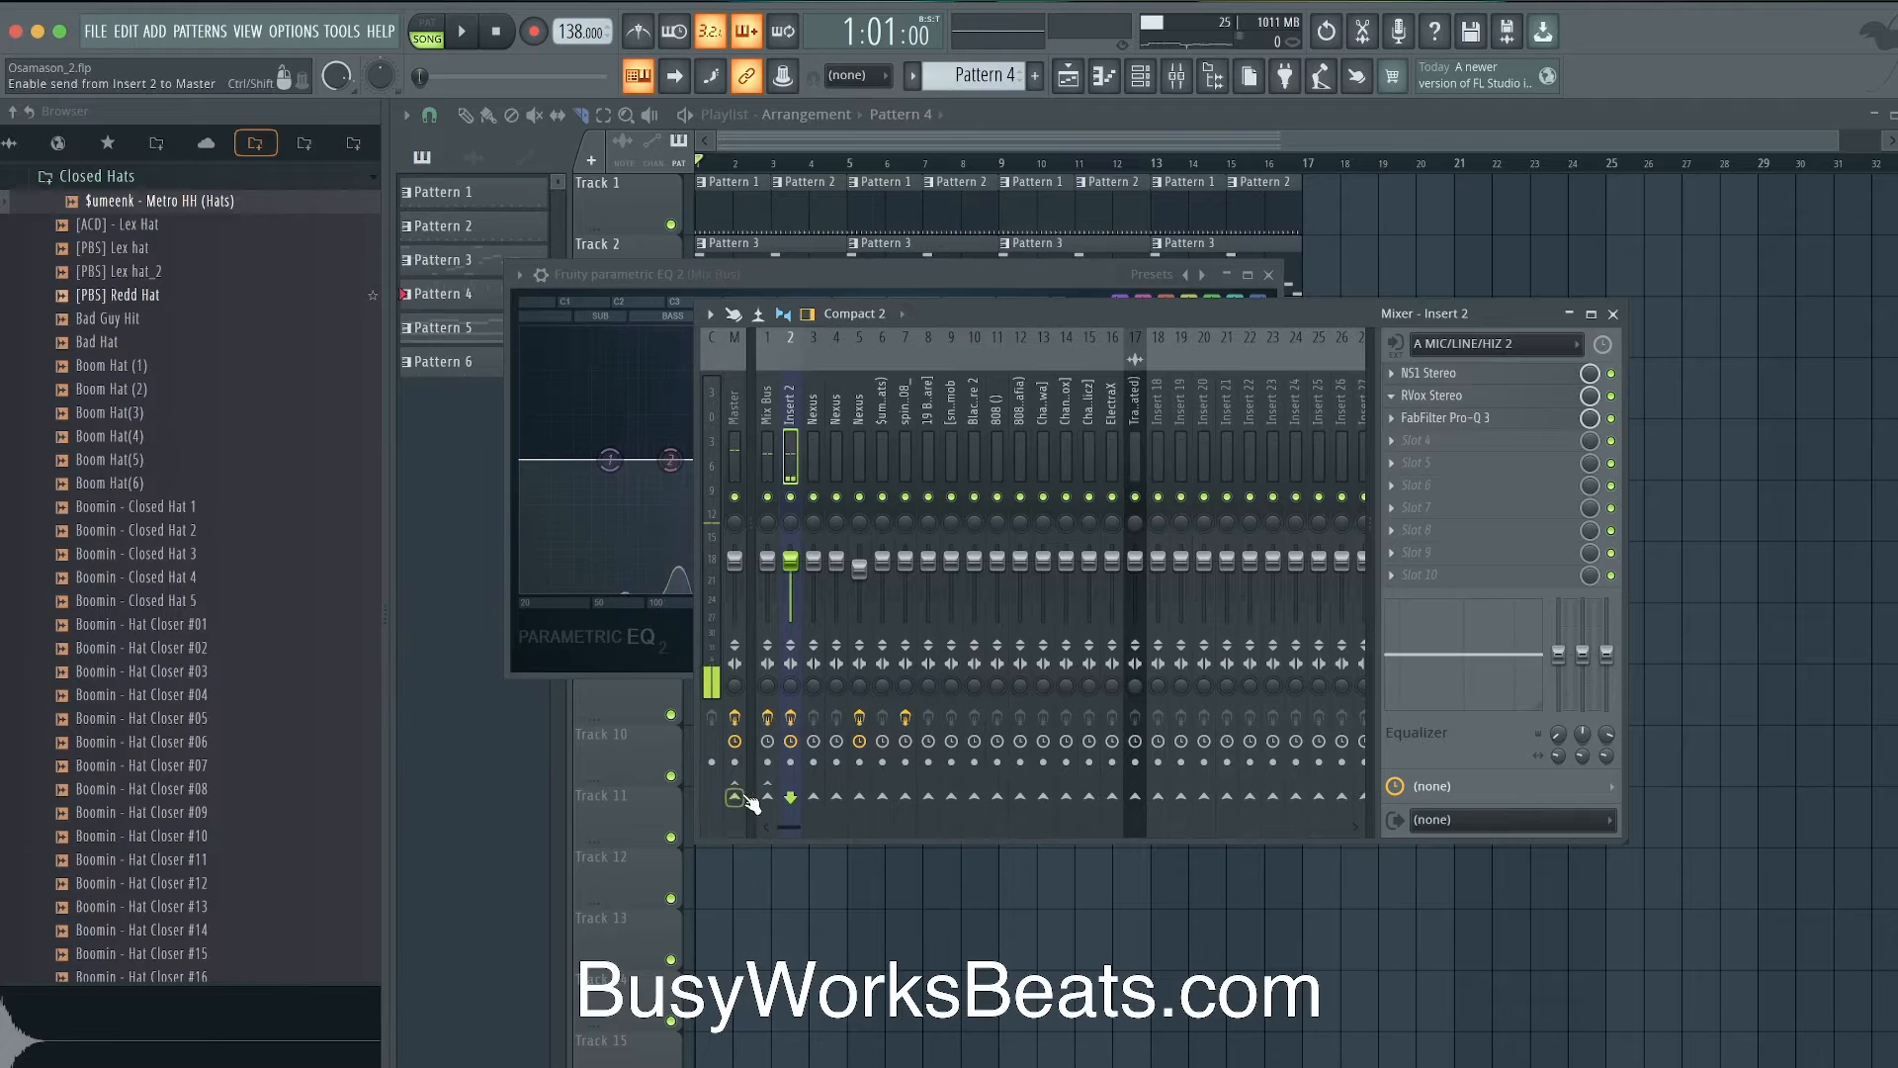
pyautogui.click(767, 450)
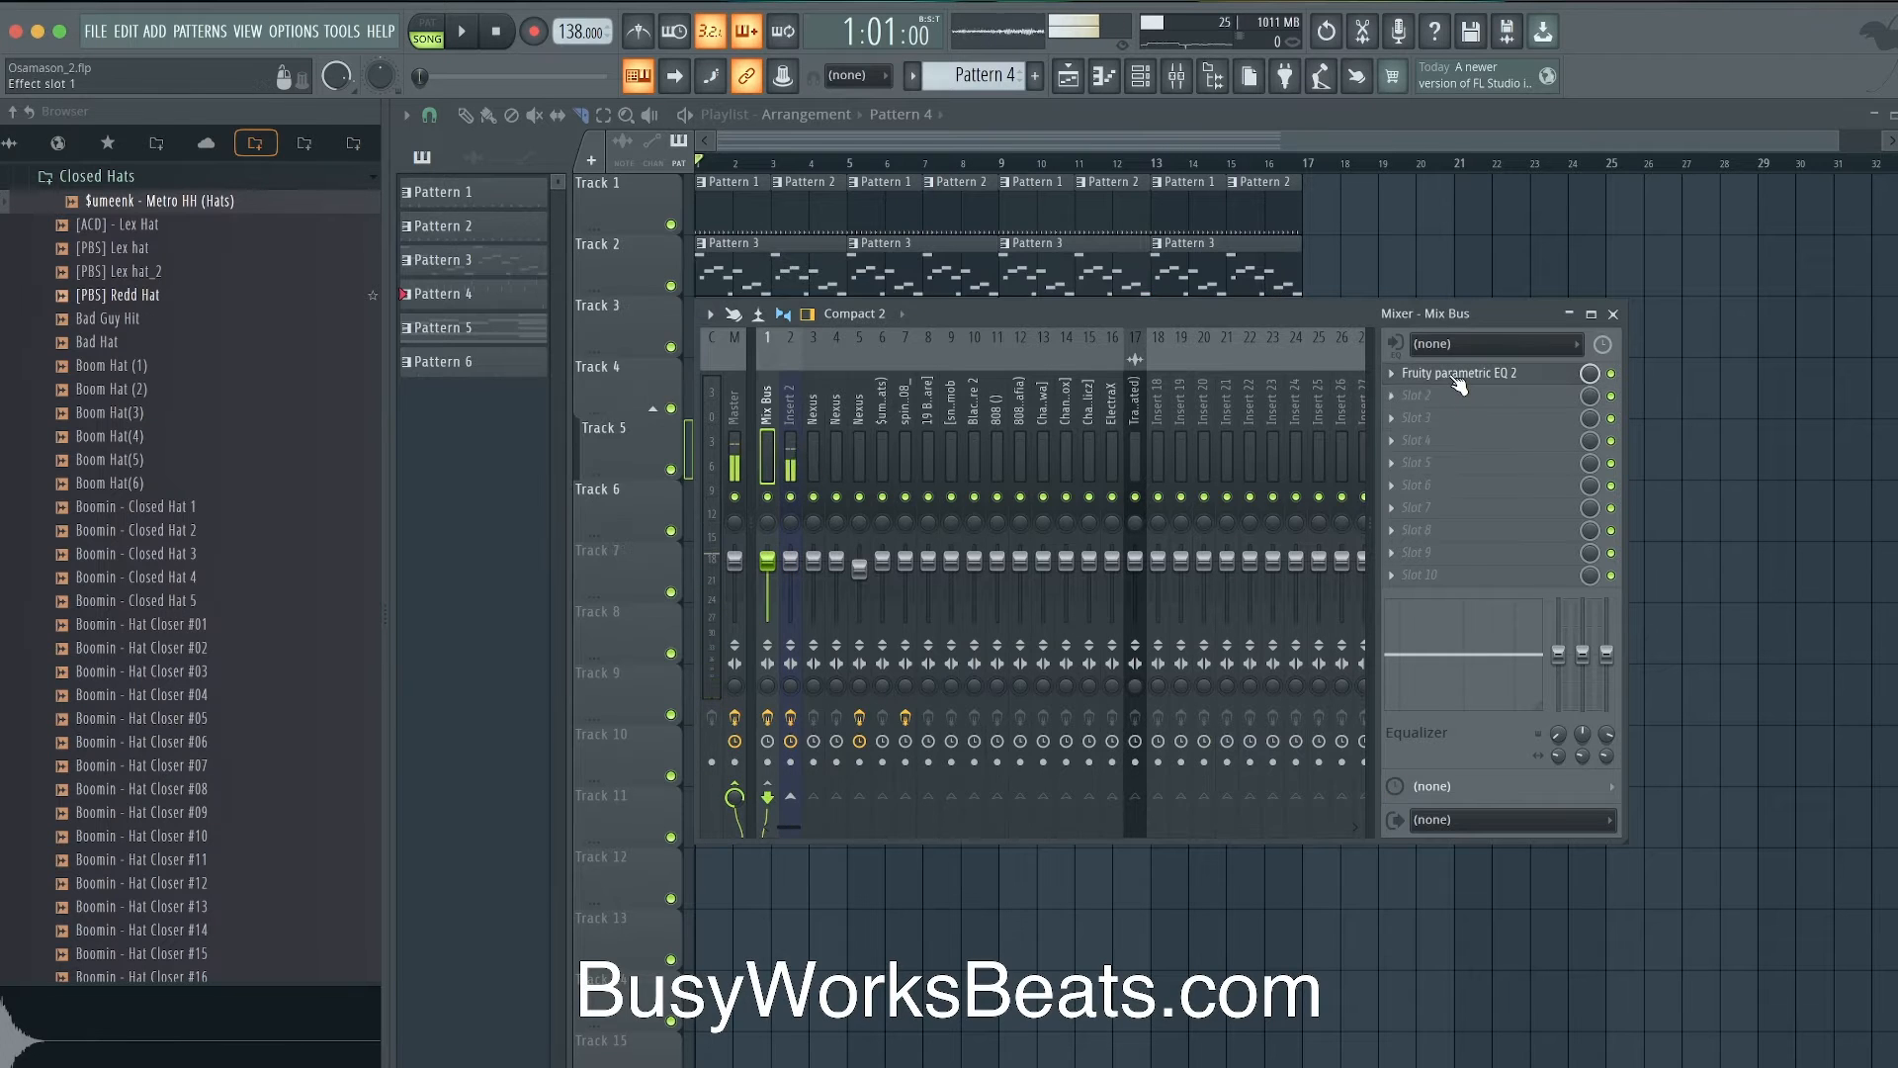
pyautogui.click(1453, 373)
pyautogui.moveTo(1093, 458); pyautogui.dragTo(1093, 433)
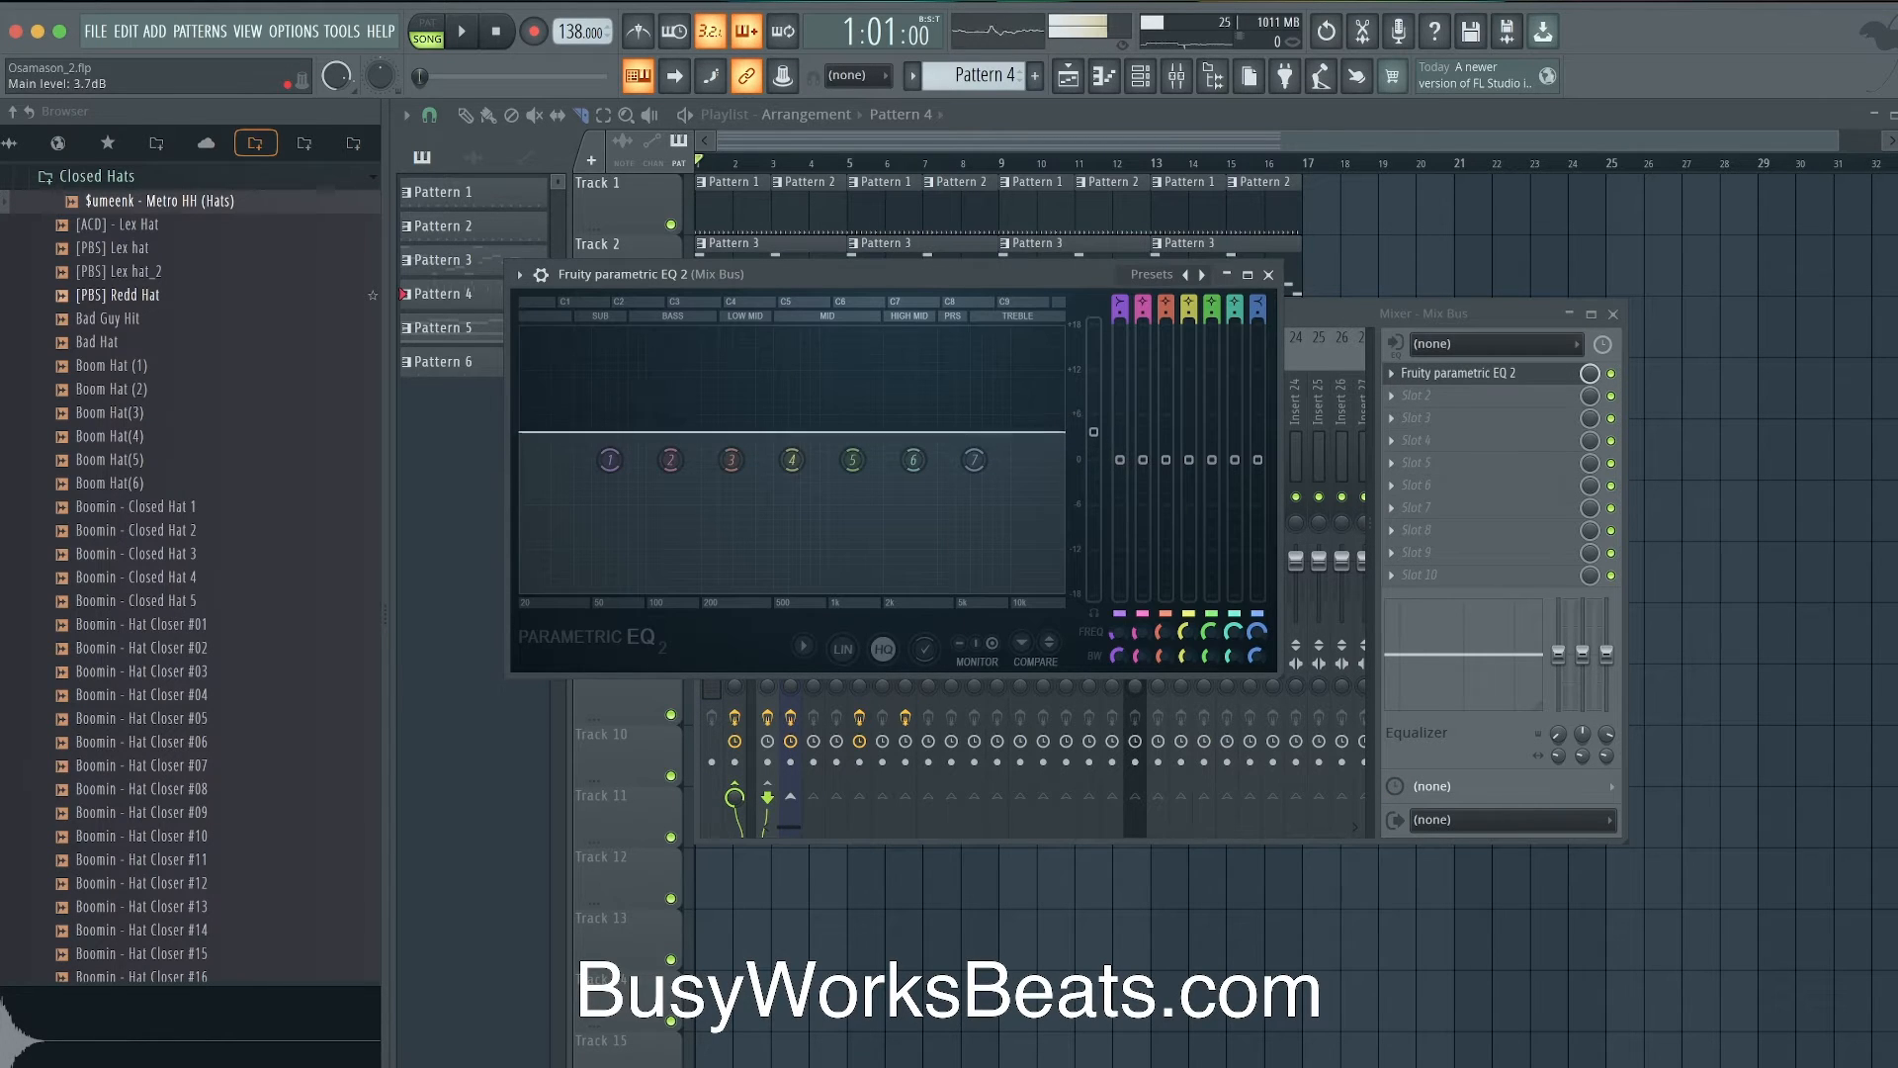
# - Add Fruity Soft Clipper and a second Fruity Parametric EQ 2 to the next two Mix Bus effect slots
pyautogui.click(1412, 396)
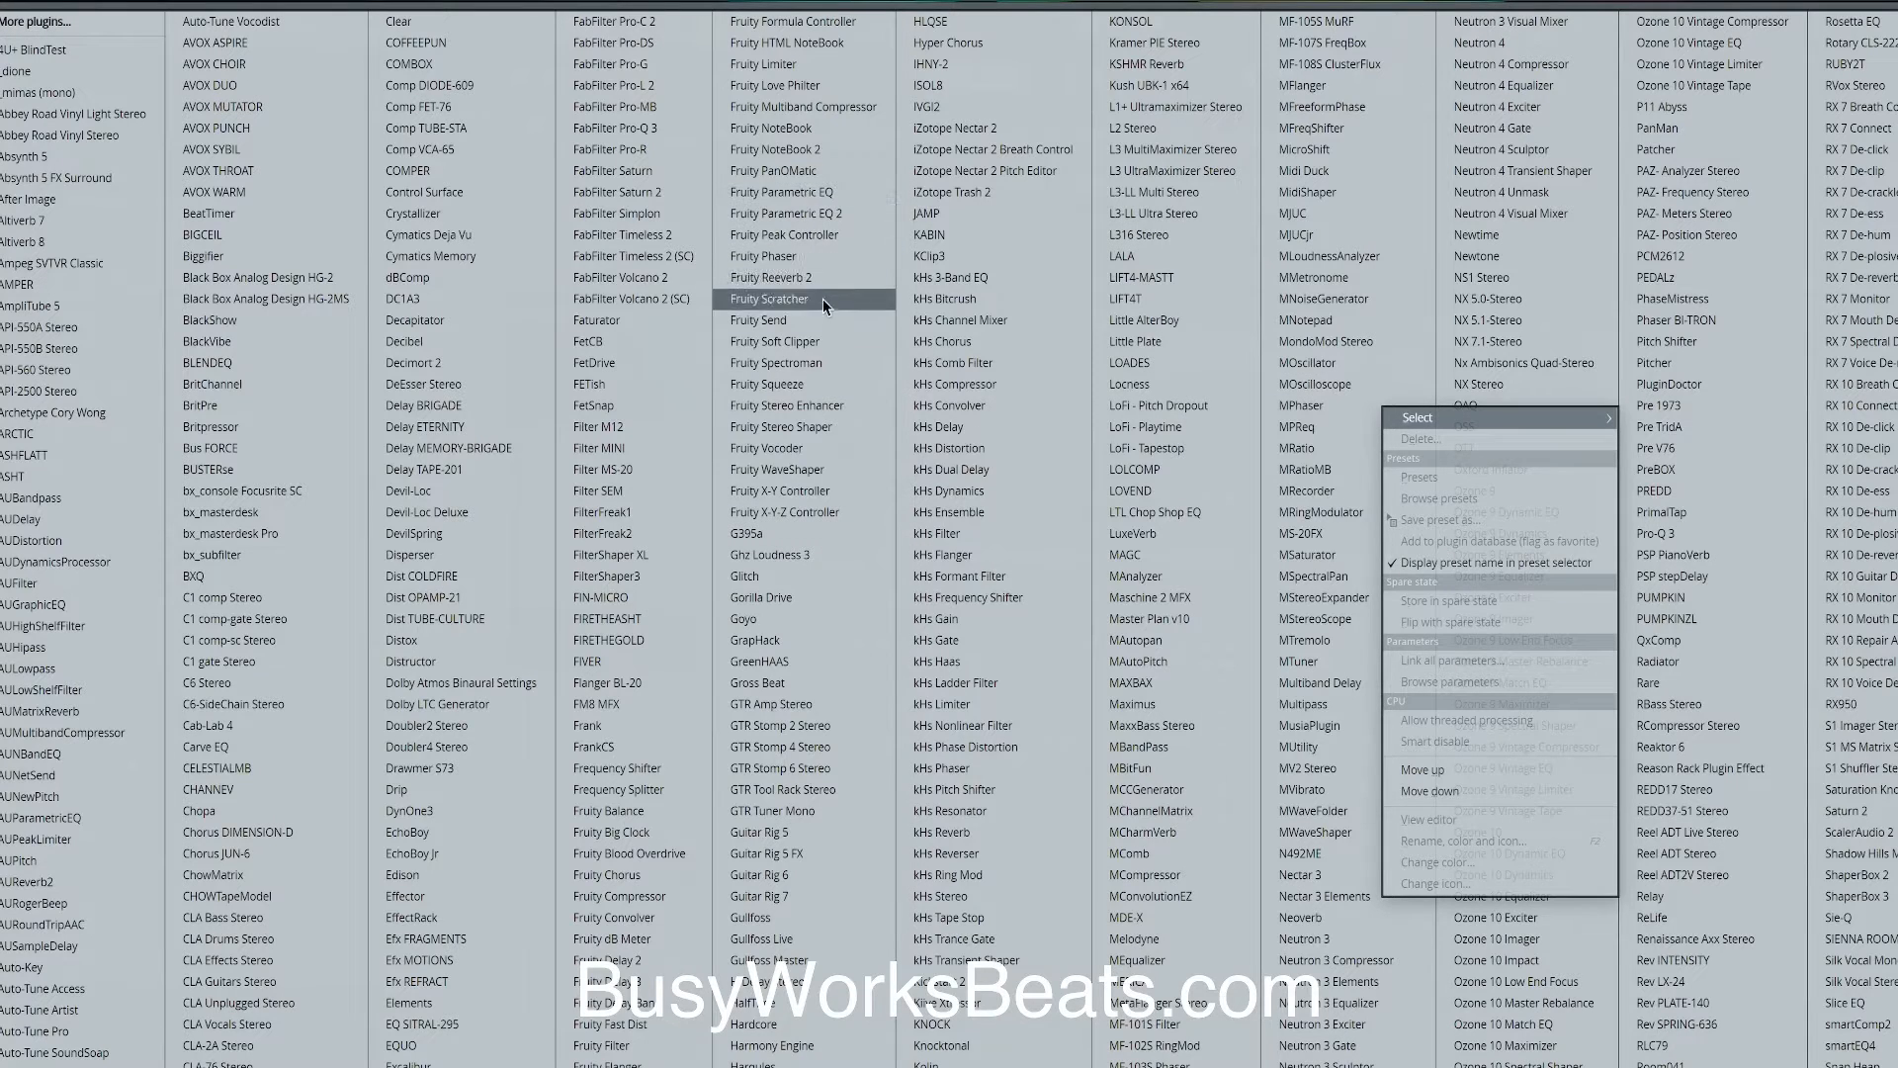
pyautogui.click(820, 341)
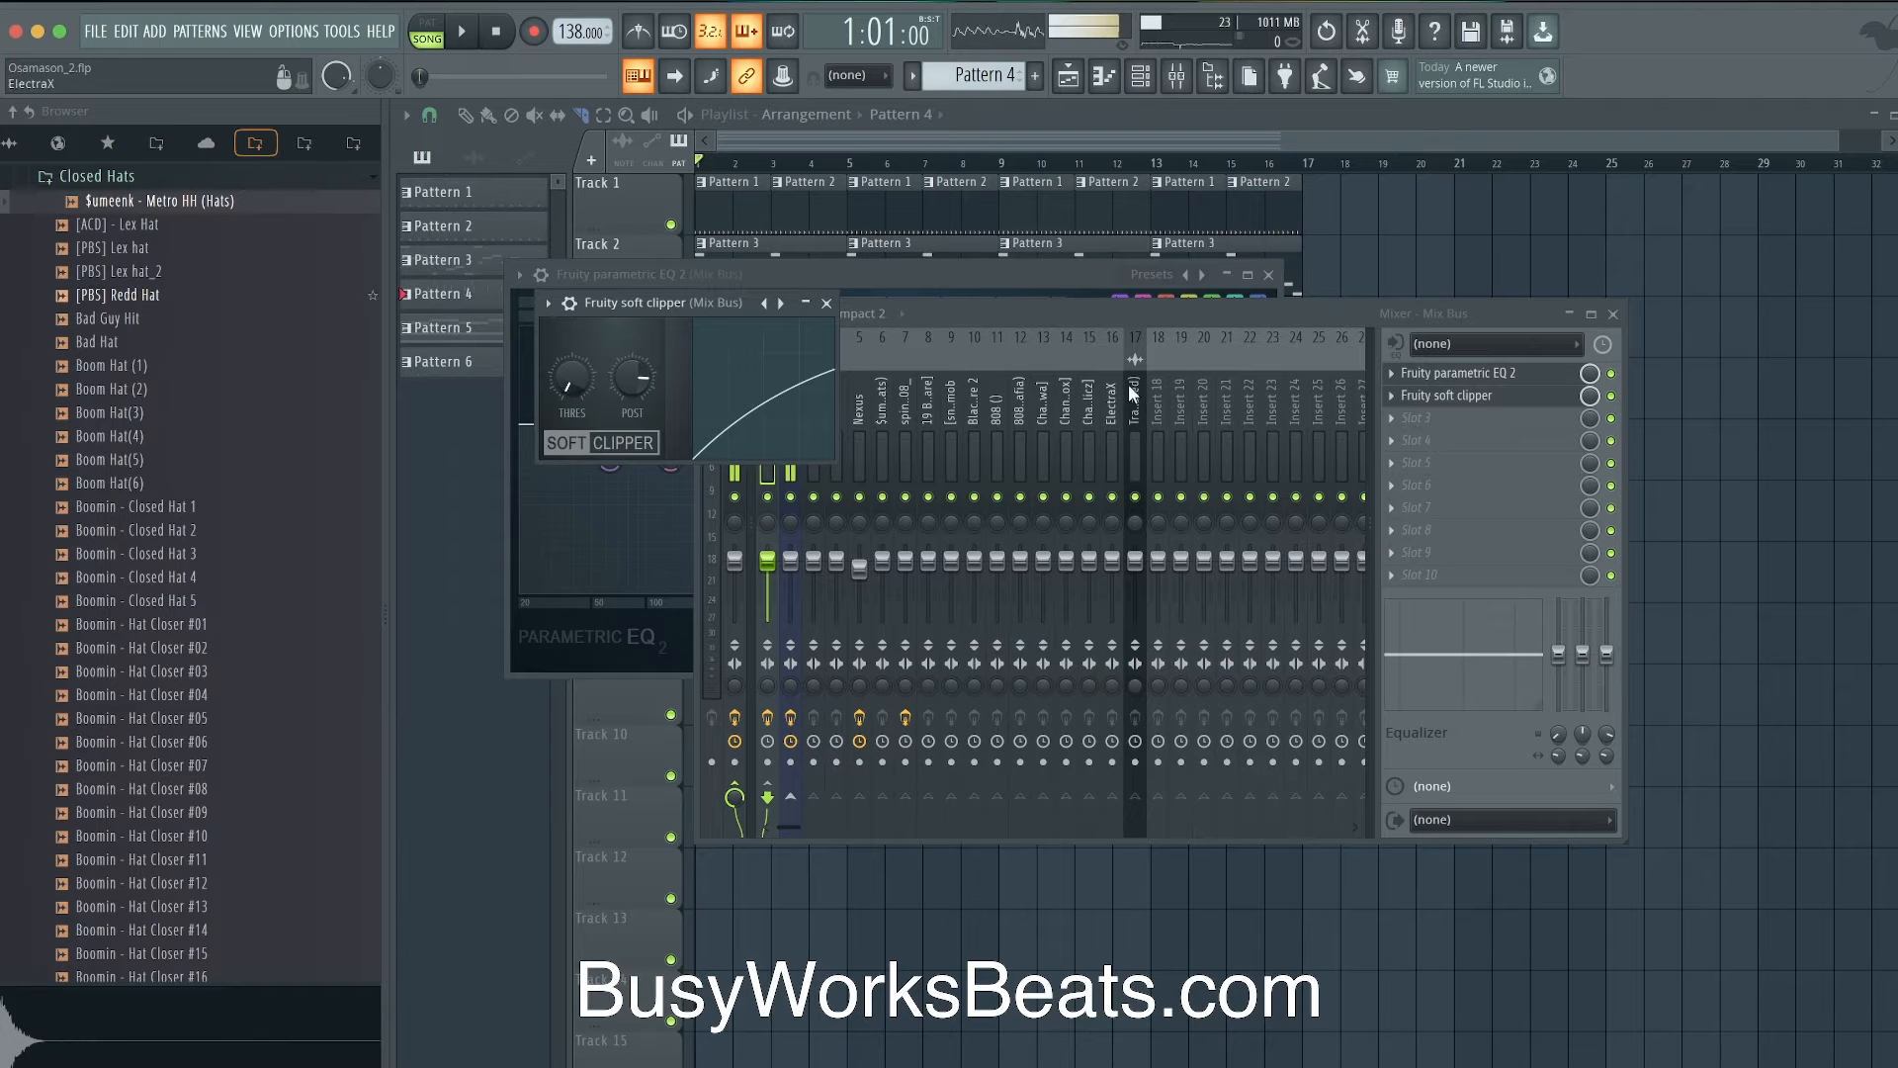
pyautogui.click(1426, 418)
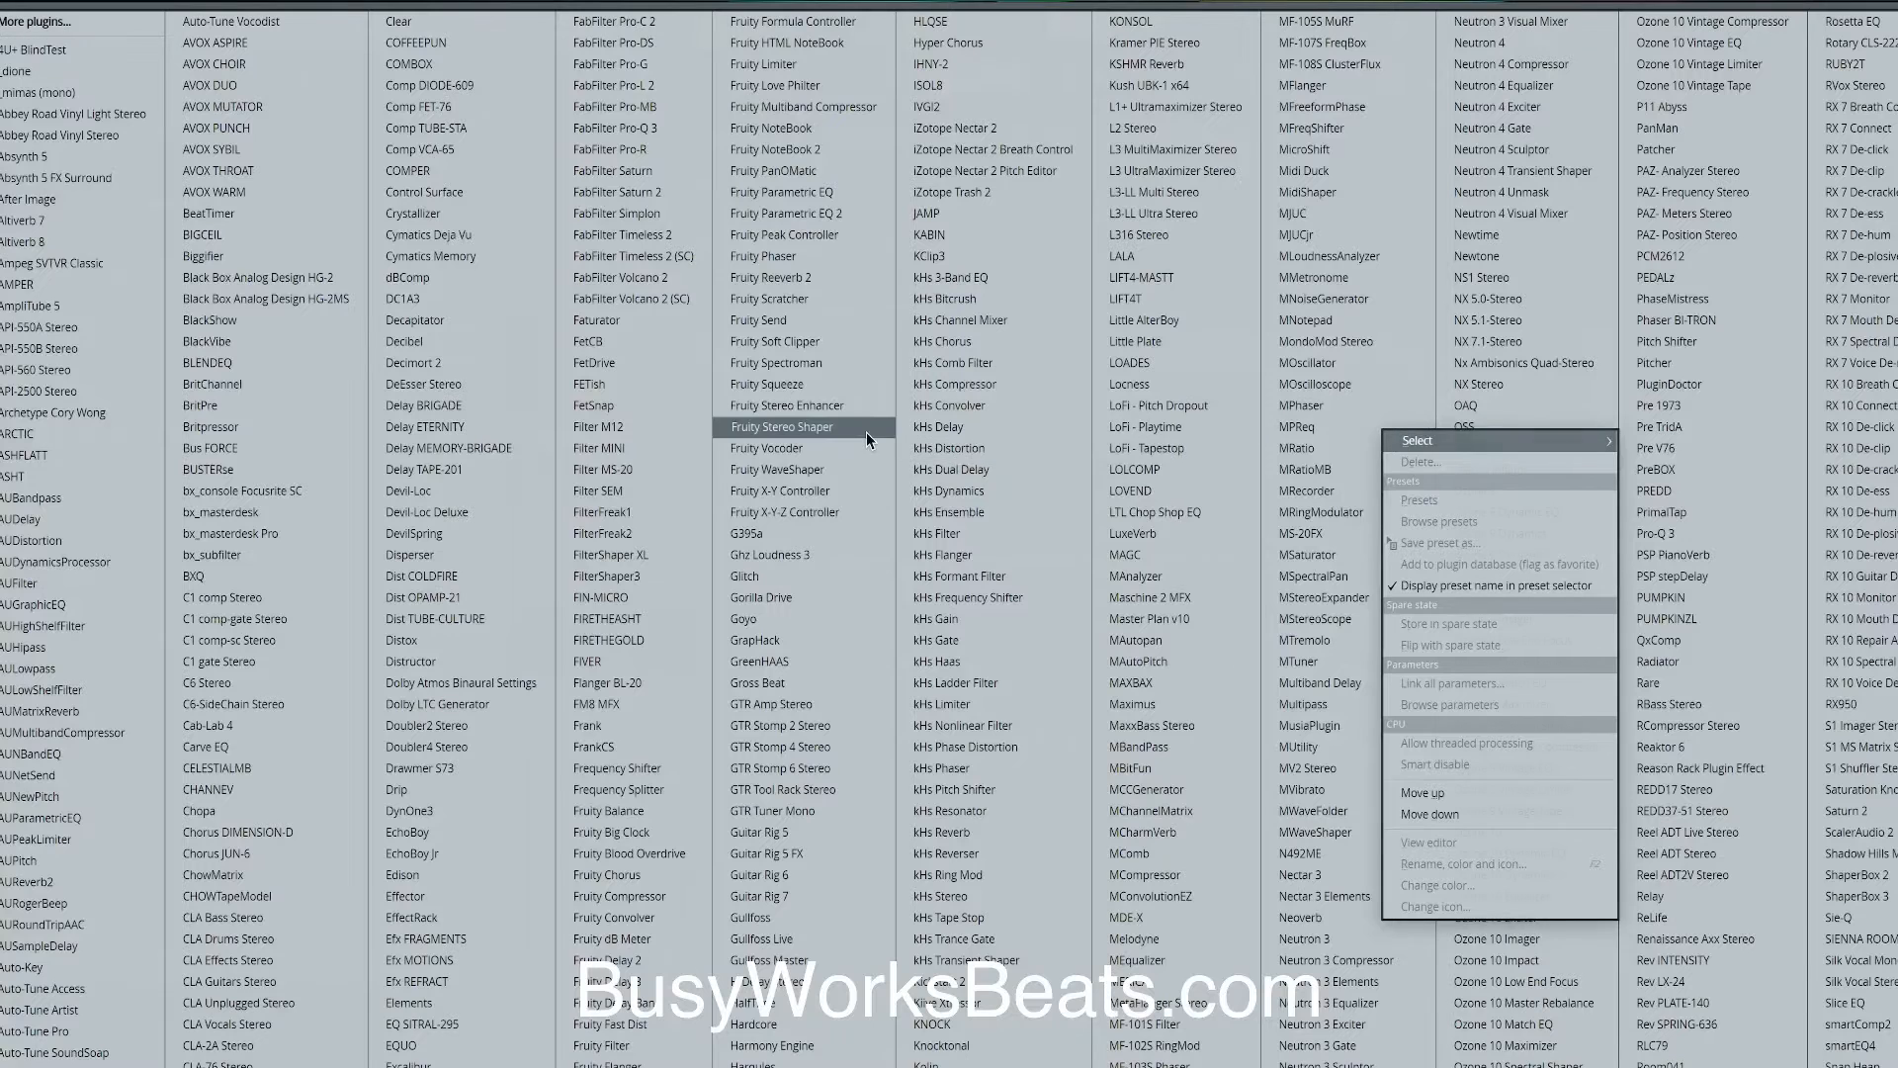
pyautogui.click(846, 215)
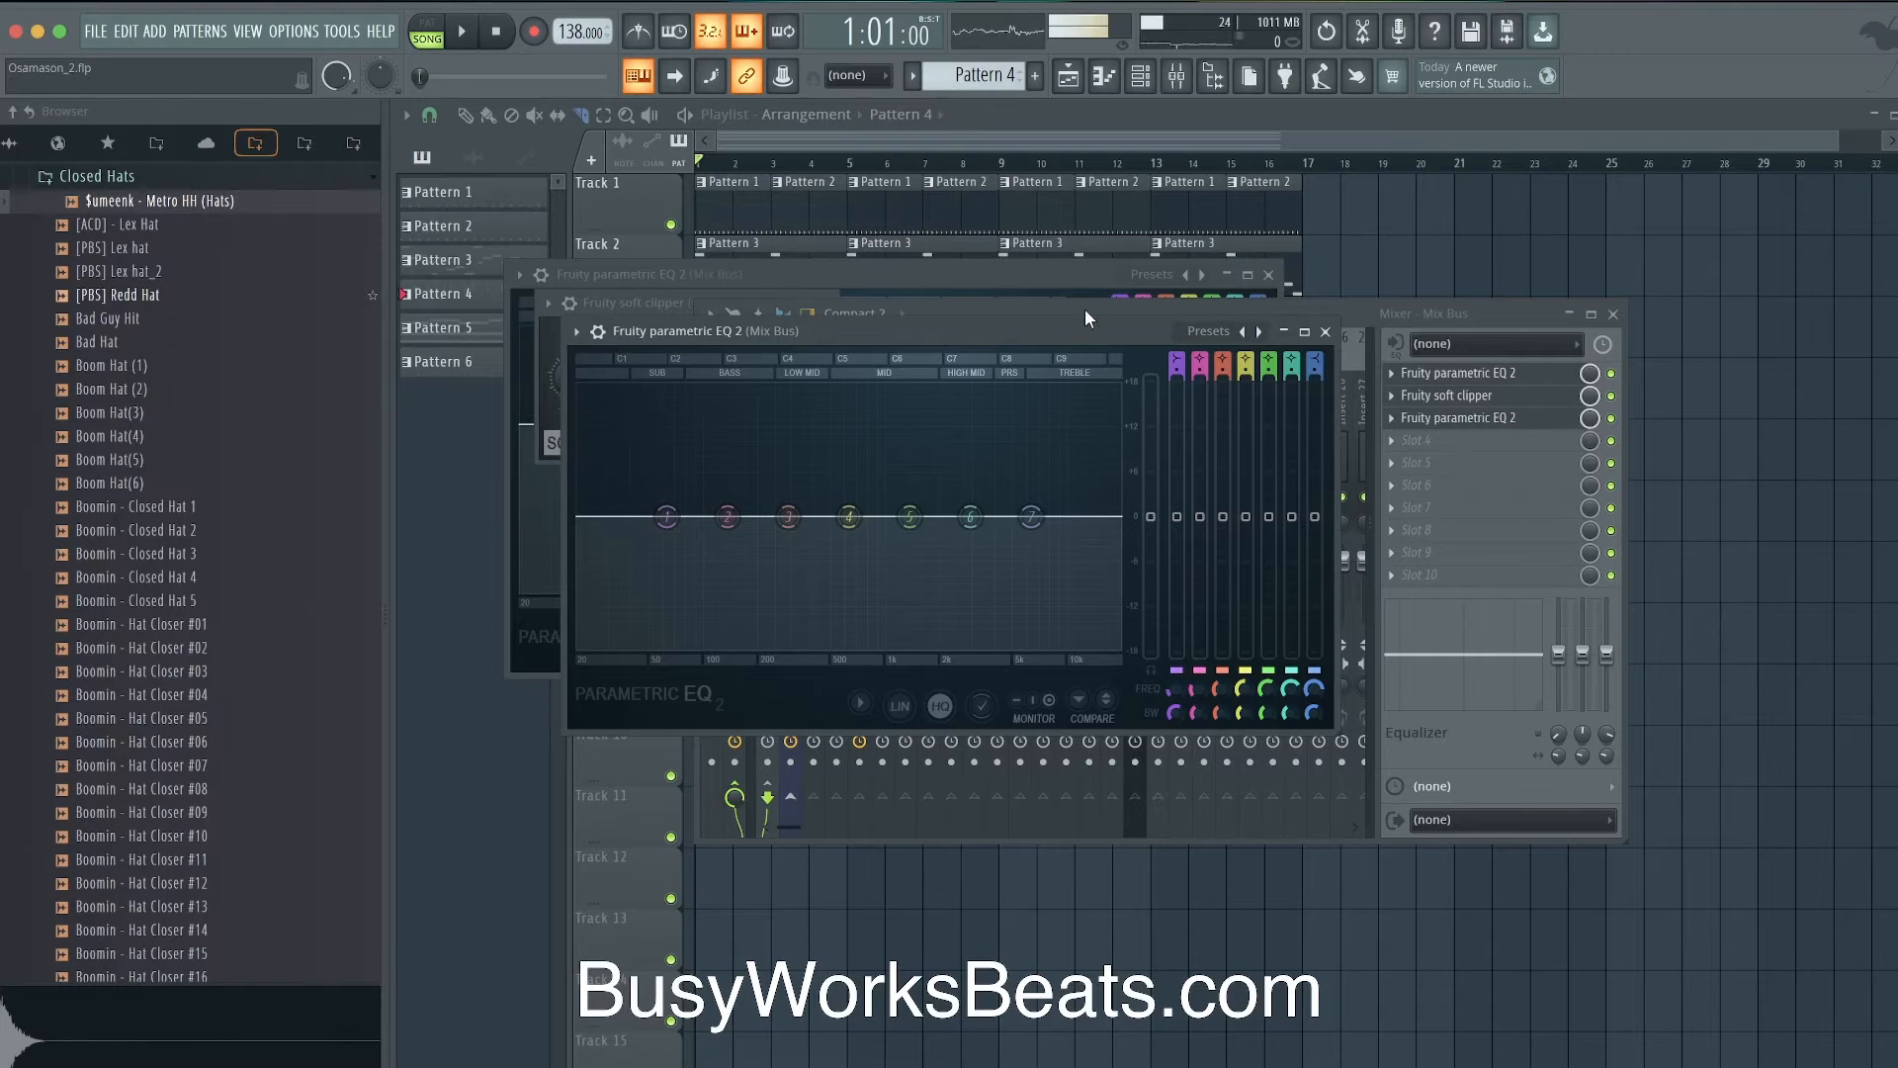
pyautogui.moveTo(1066, 323); pyautogui.dragTo(1231, 518)
pyautogui.click(646, 306)
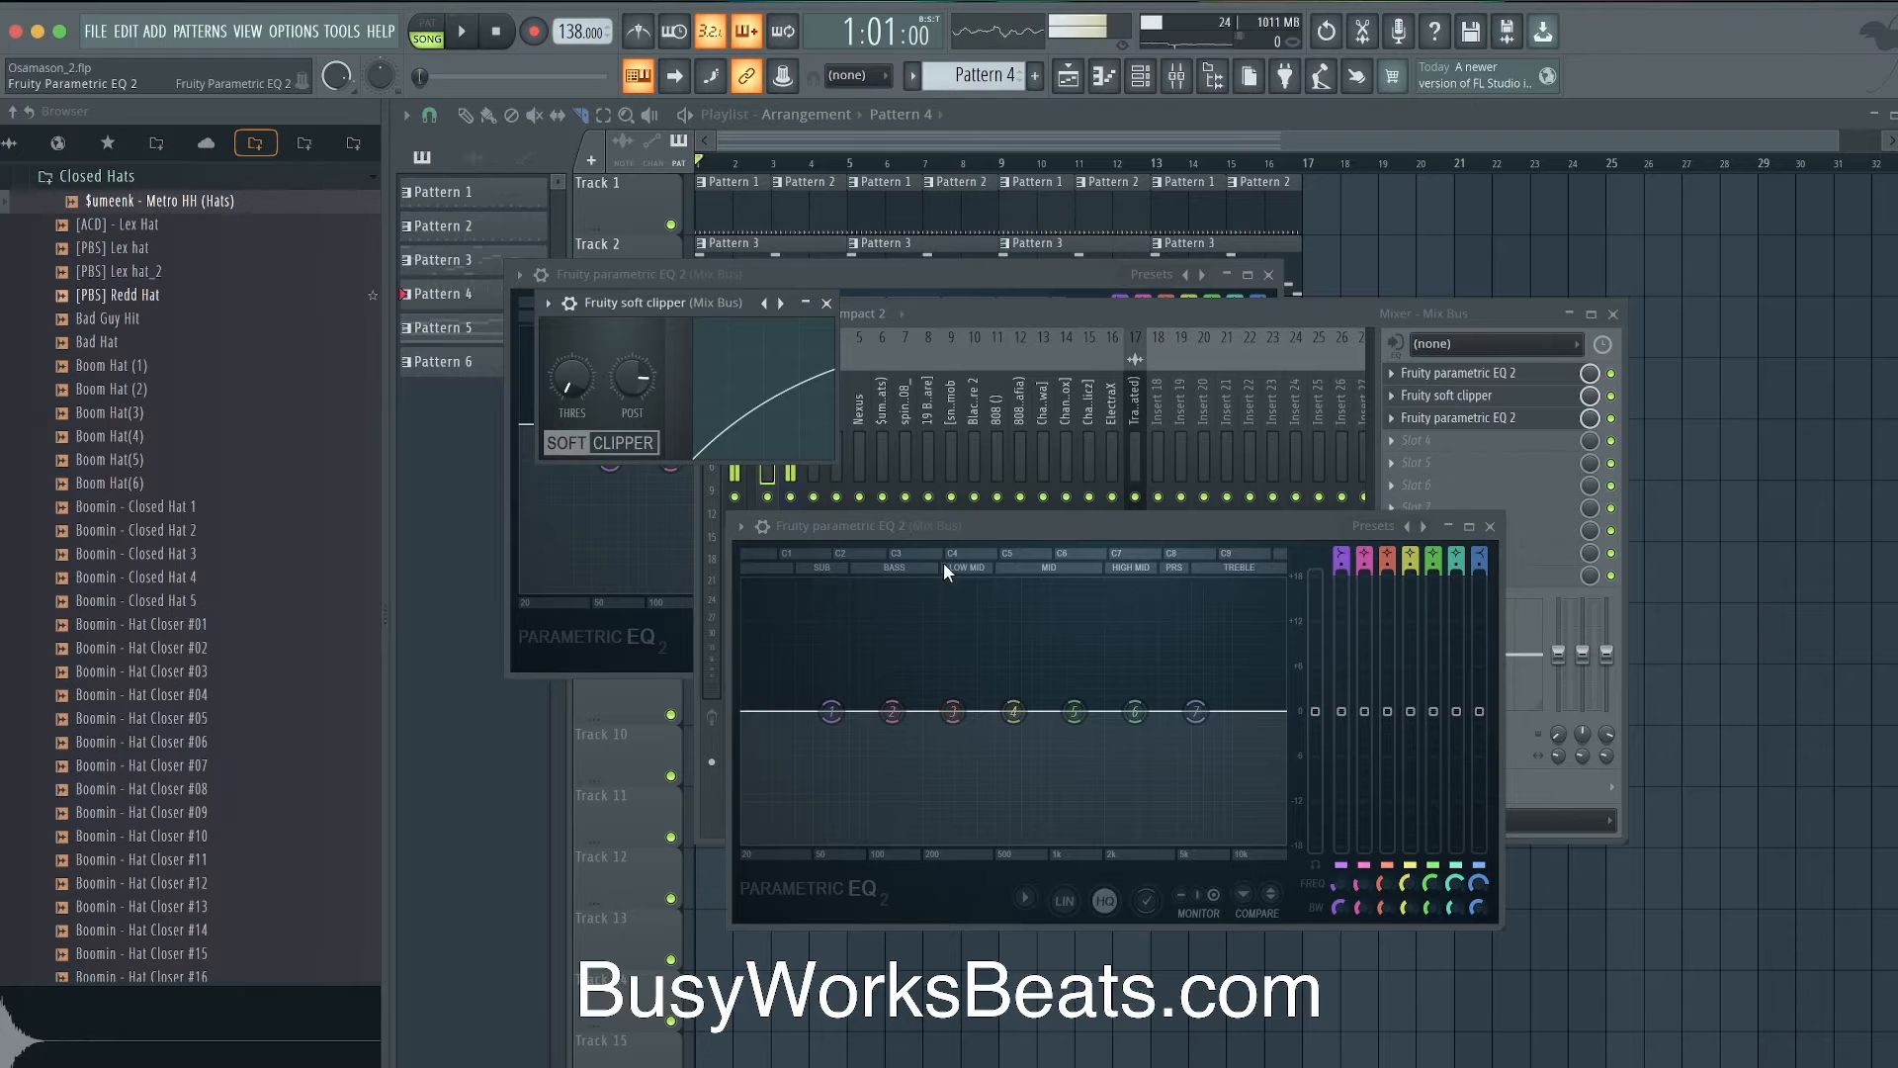
# - Lower the main level of the second Mix Bus EQ to about -6 dB while auditioning the song, and save the project
pyautogui.moveTo(1322, 719); pyautogui.dragTo(1322, 760)
pyautogui.press('space')
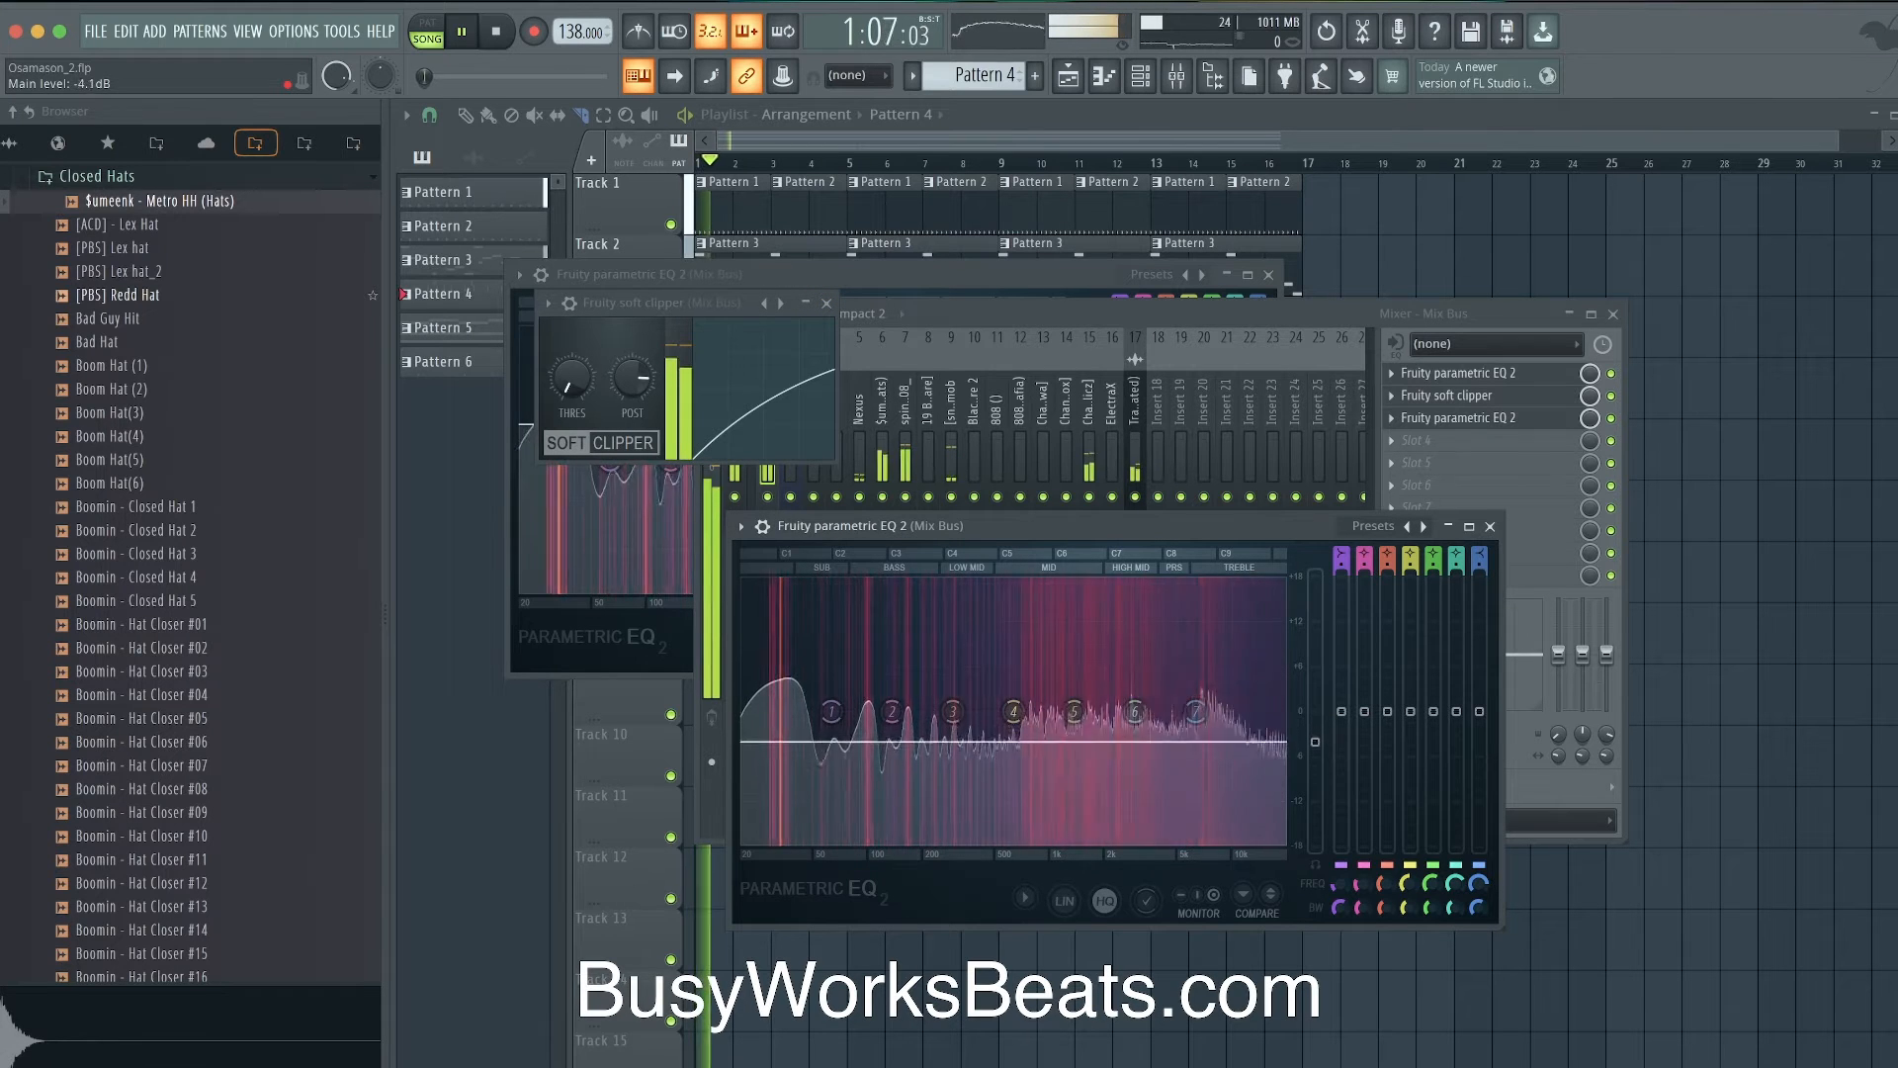
pyautogui.press('space')
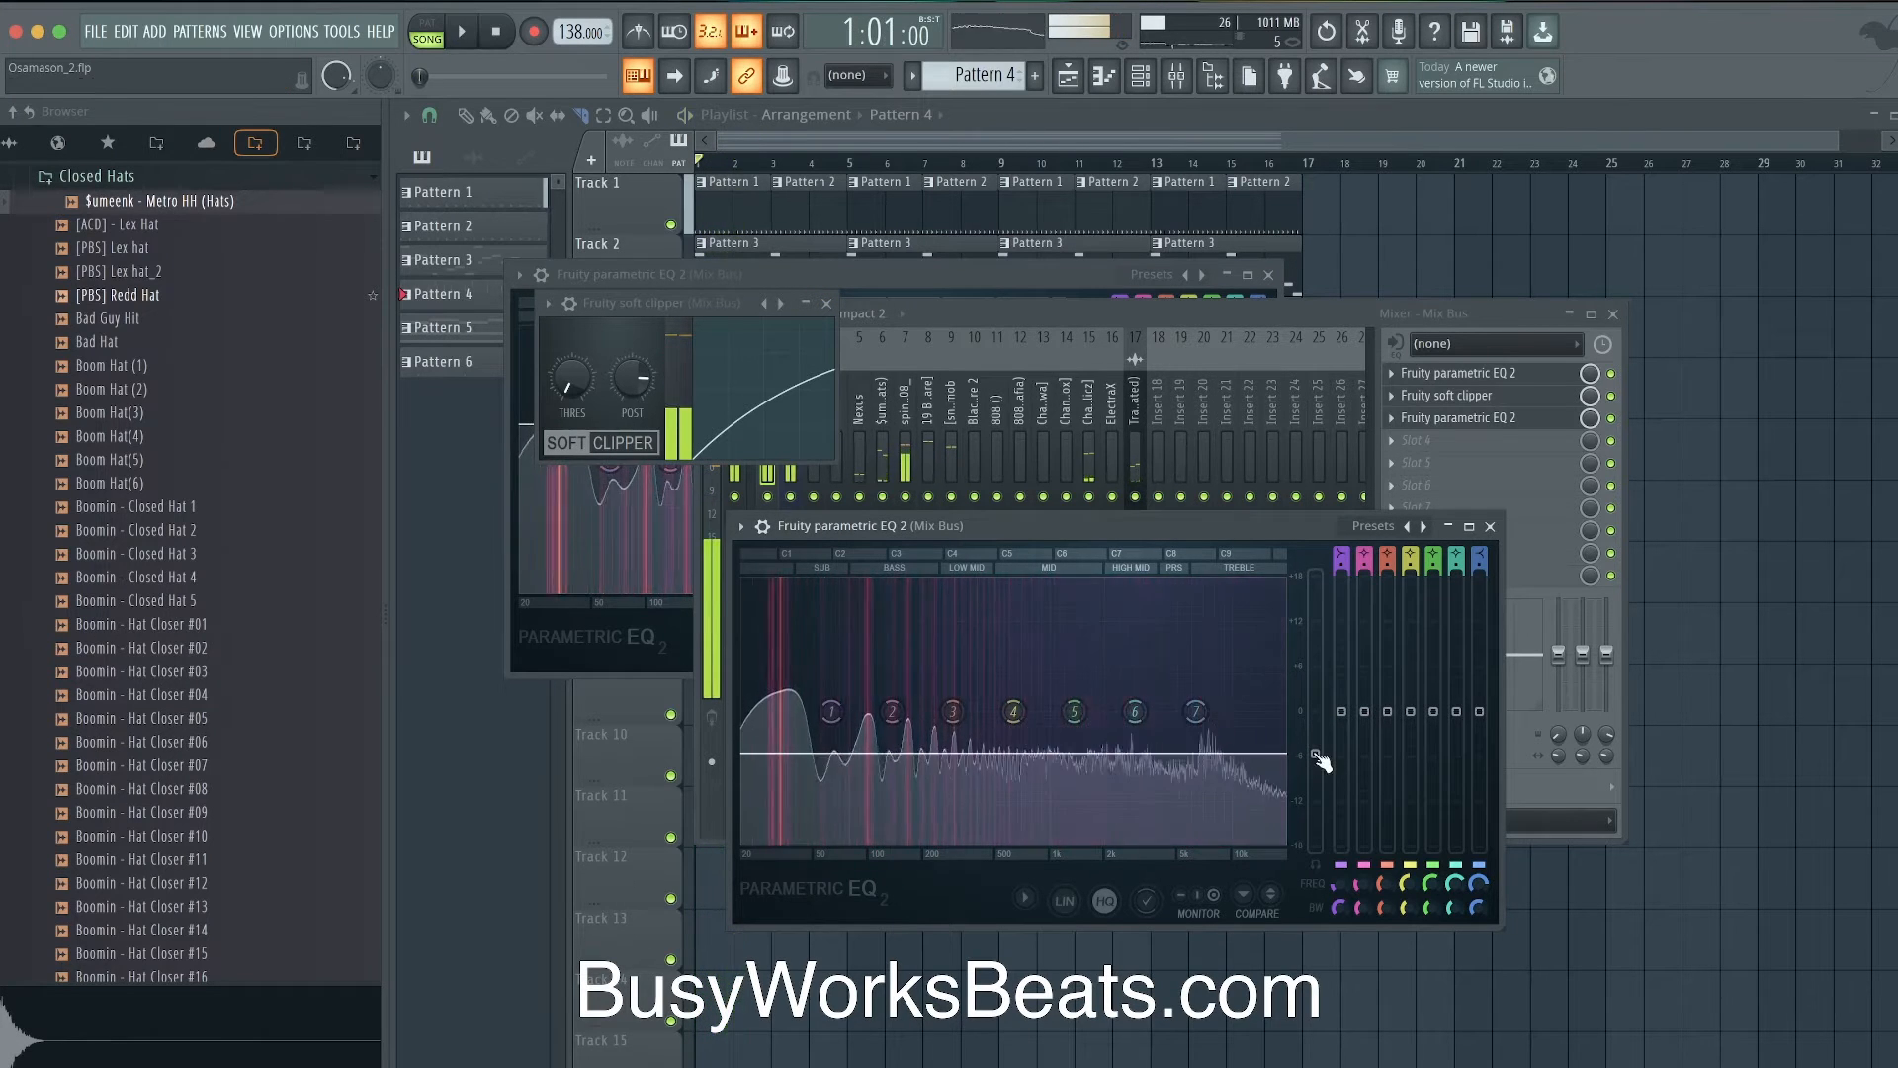
pyautogui.hotkey('ctrl', 's')
pyautogui.press('space')
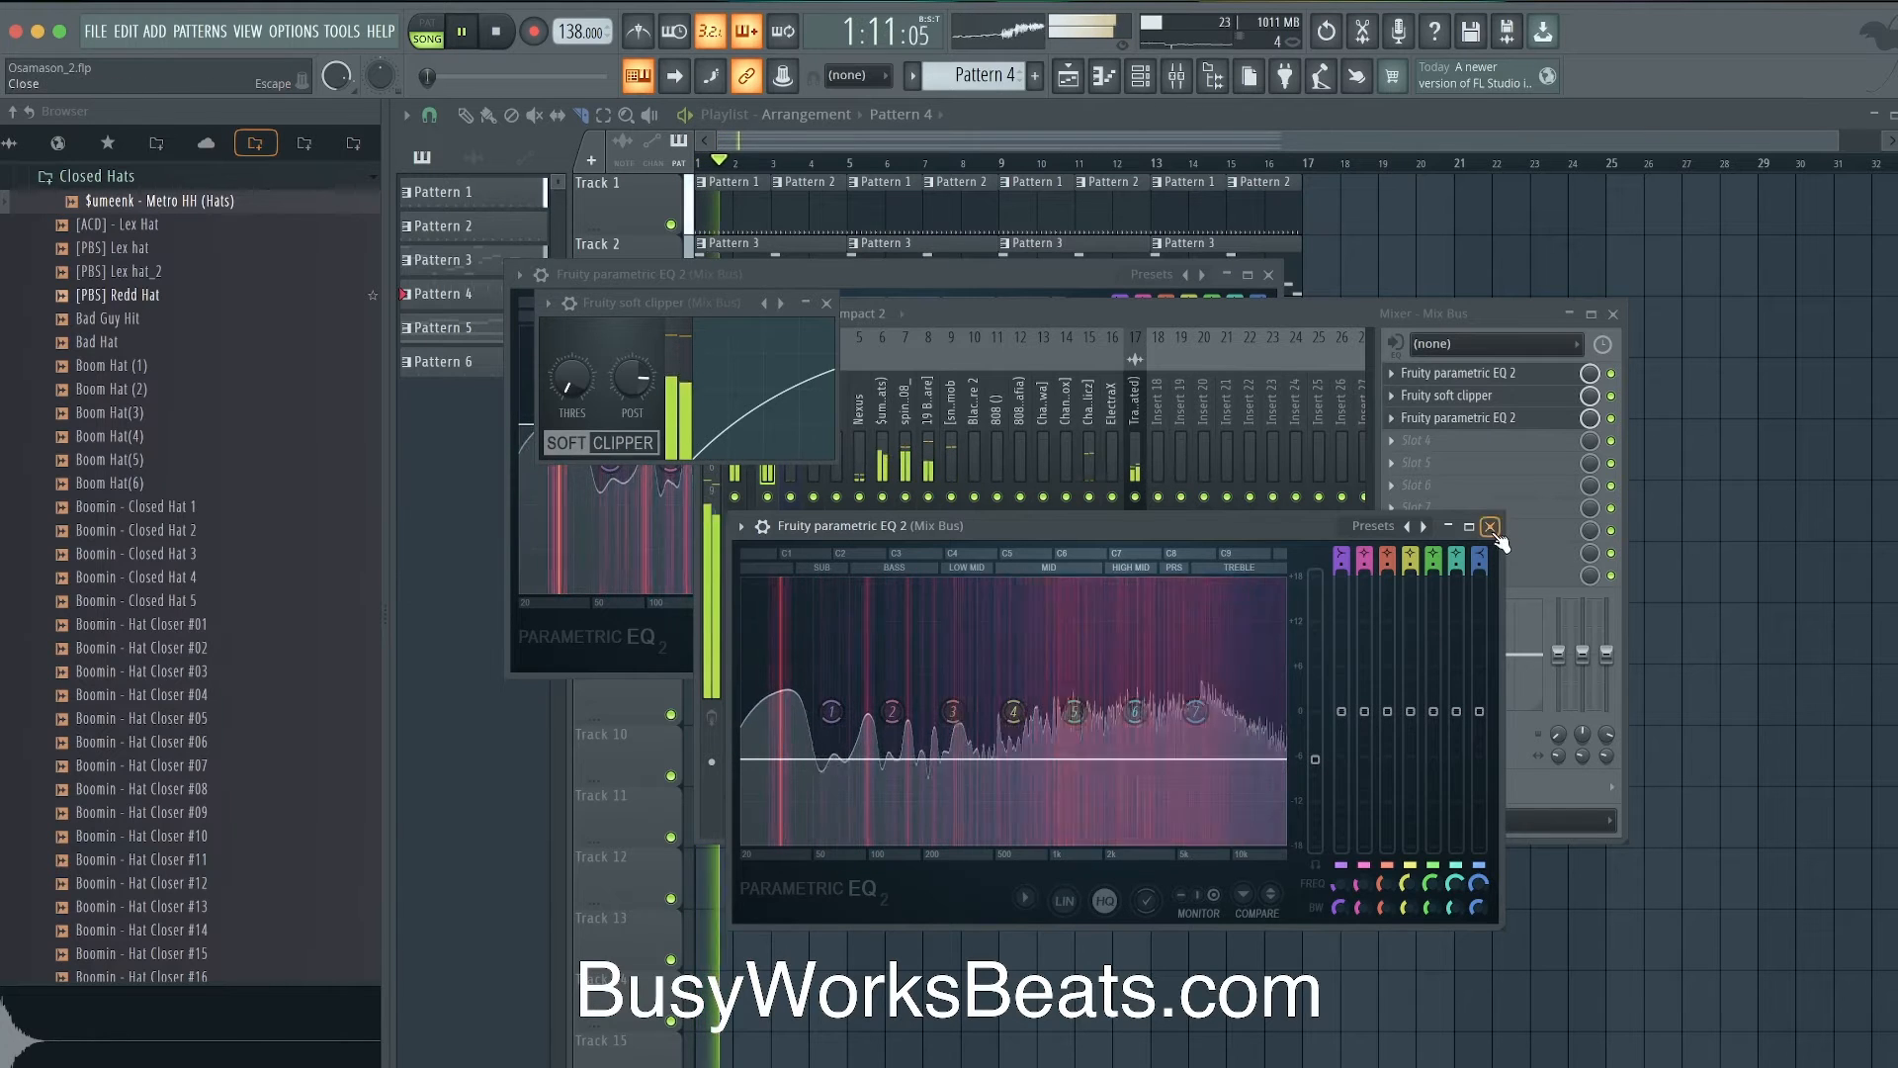
# - Close the open effect windows and the mixer to view the arrangement during playback
pyautogui.click(884, 341)
pyautogui.click(827, 303)
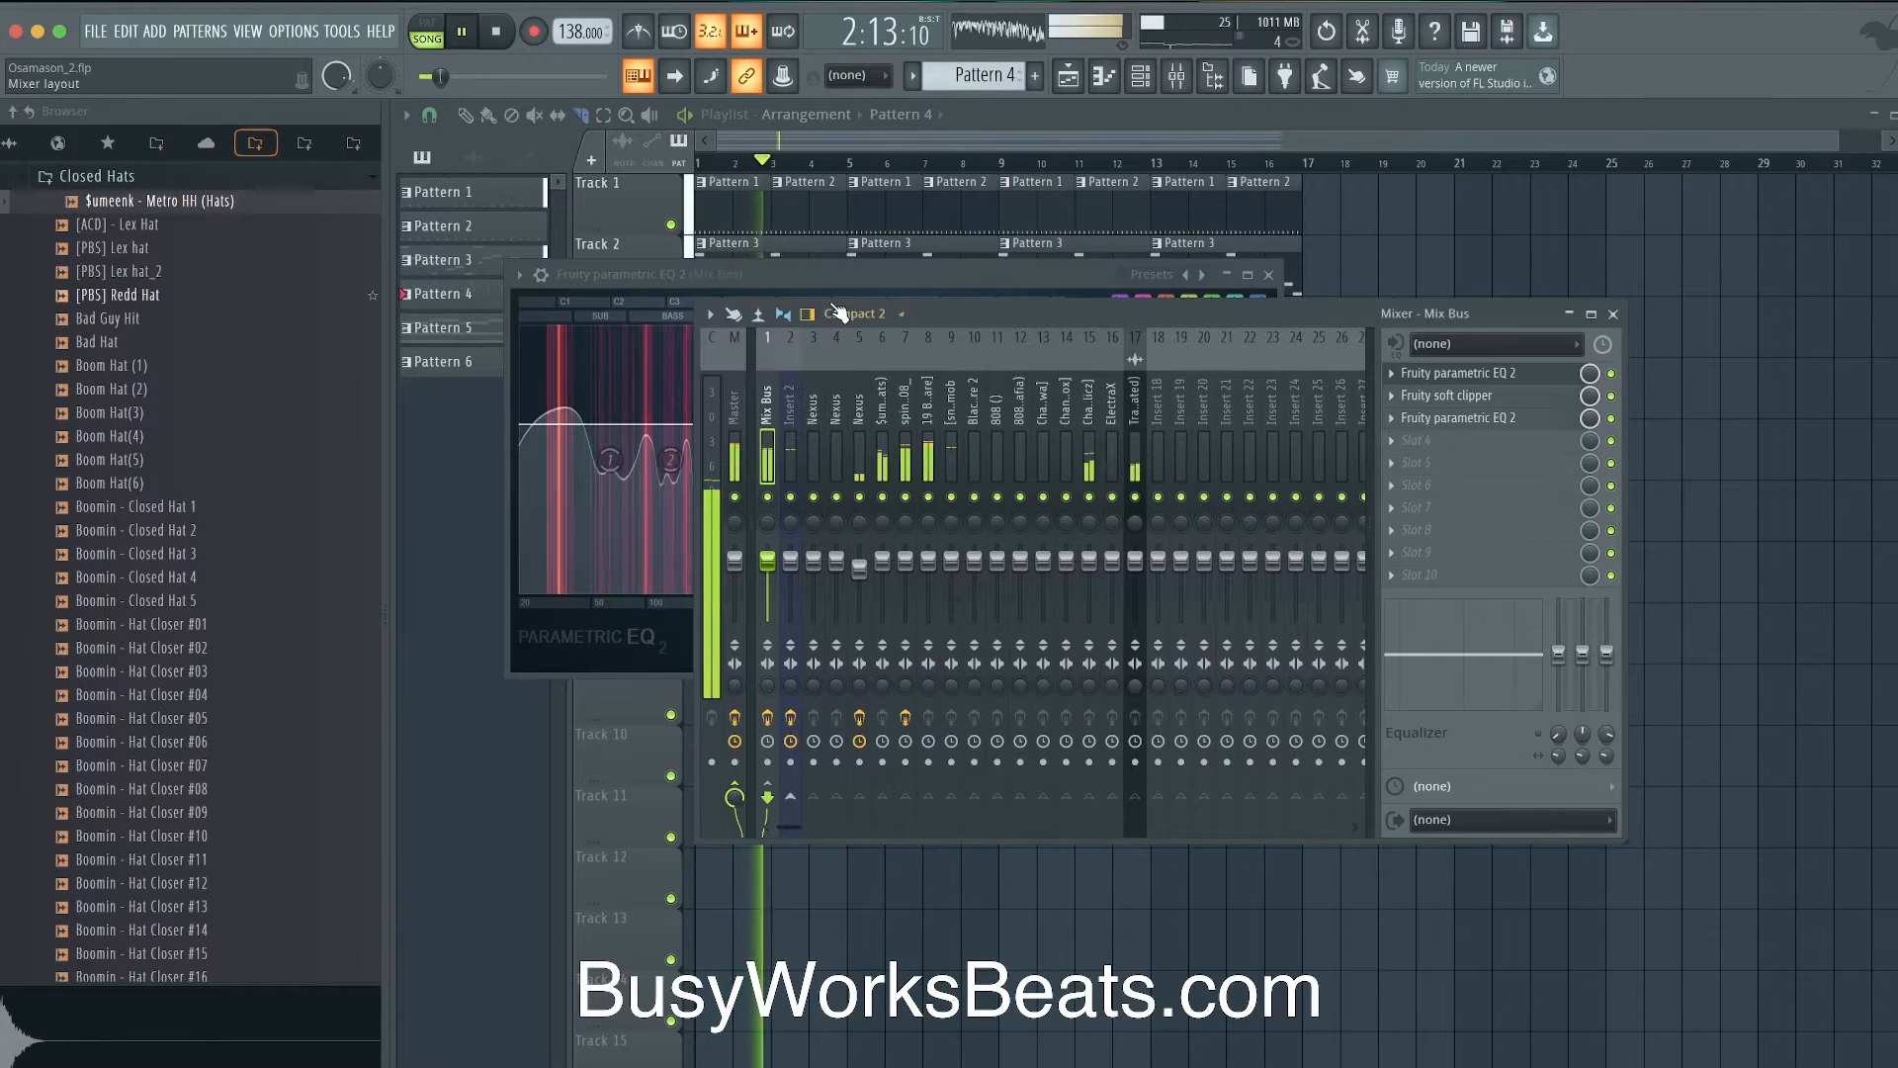
pyautogui.click(1609, 287)
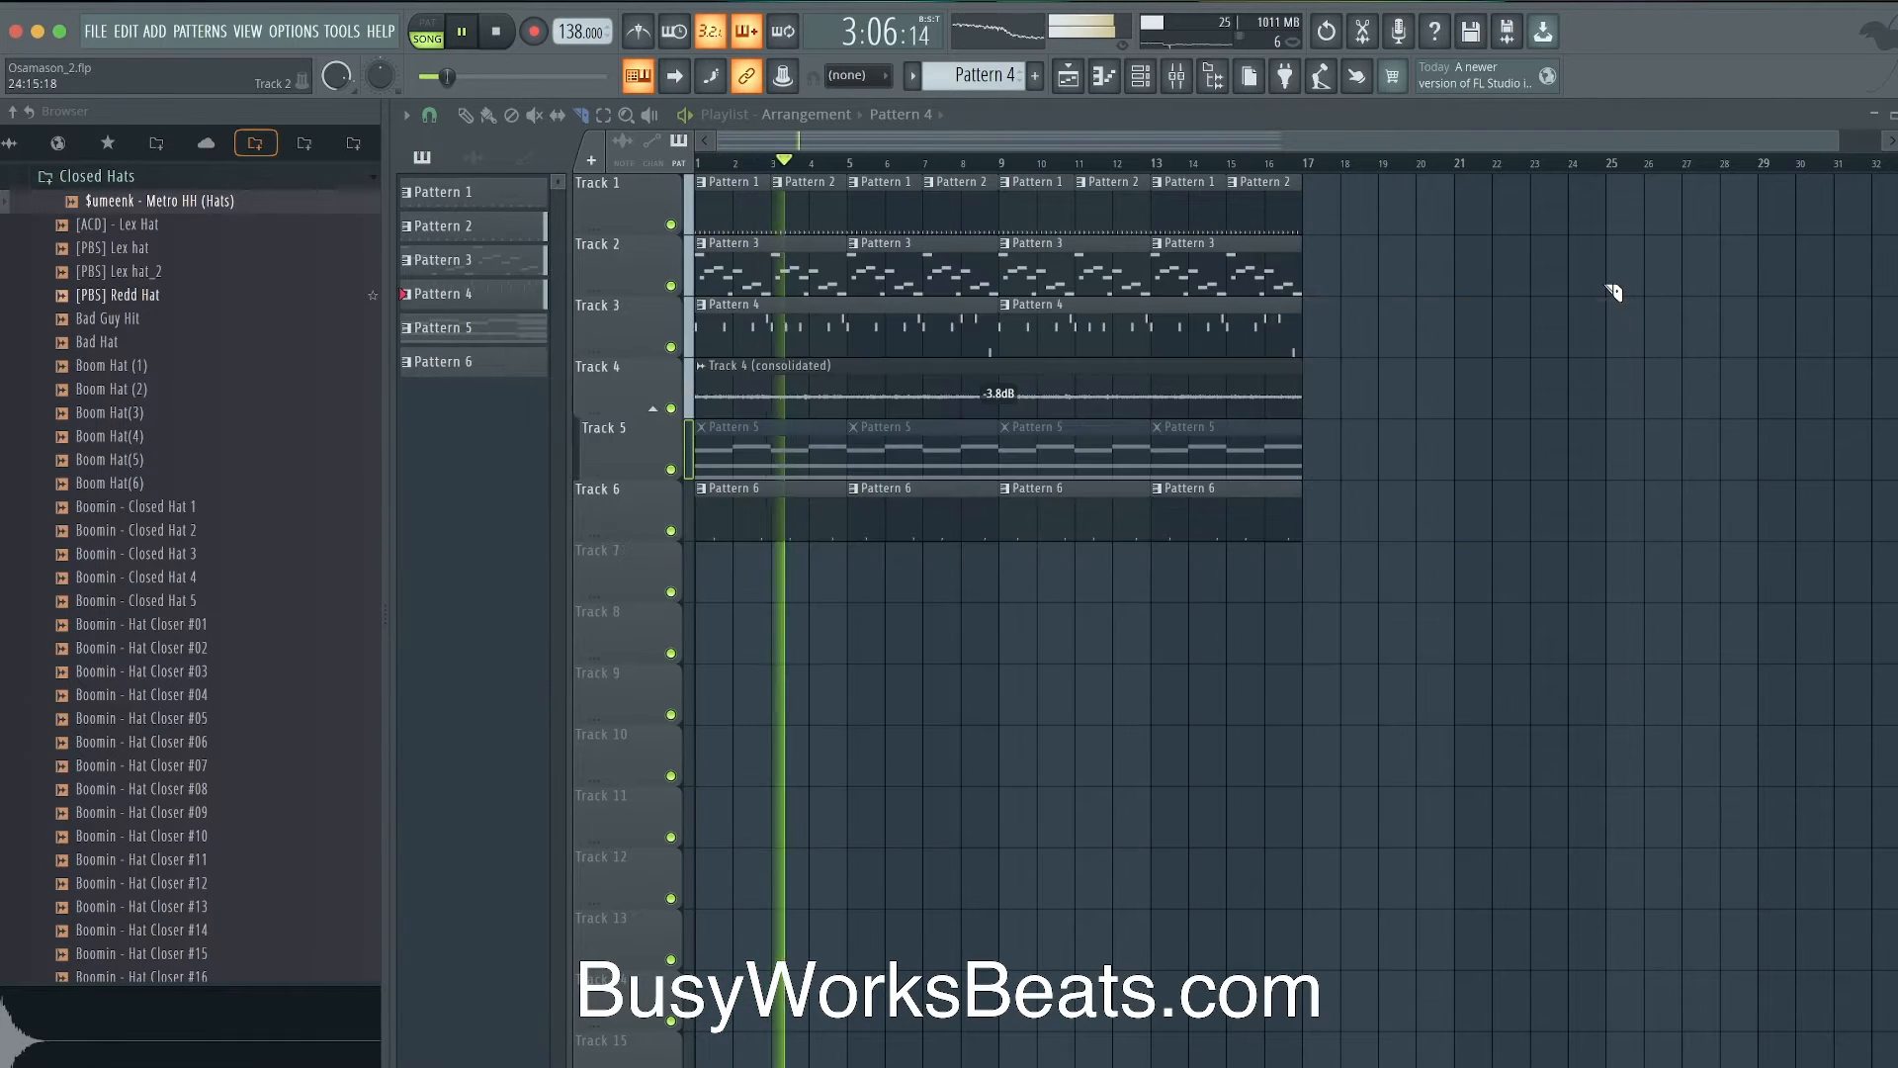
# - Set the threshold of the Mix Bus Fruity Soft Clipper to -12.0 dB and audition the song
pyautogui.click(1177, 76)
pyautogui.click(1446, 396)
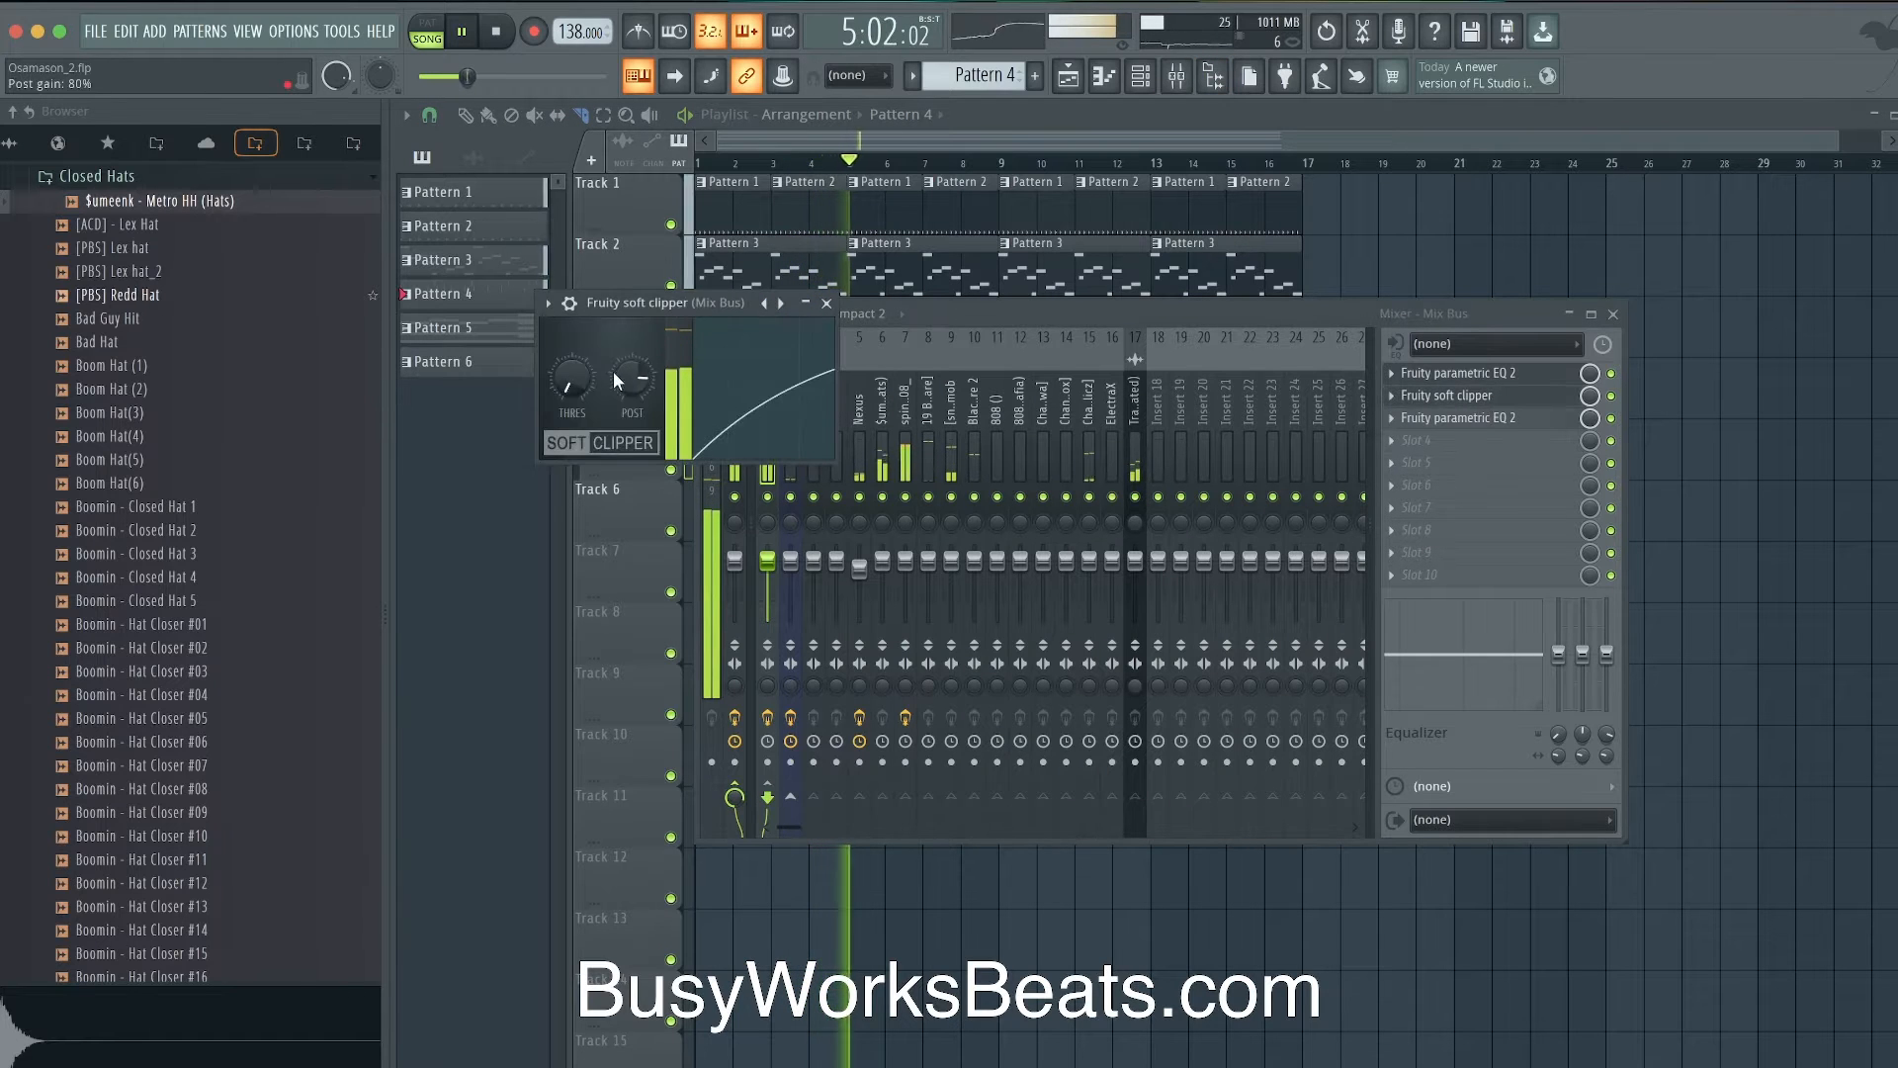
pyautogui.moveTo(573, 378); pyautogui.dragTo(583, 443)
pyautogui.click(826, 303)
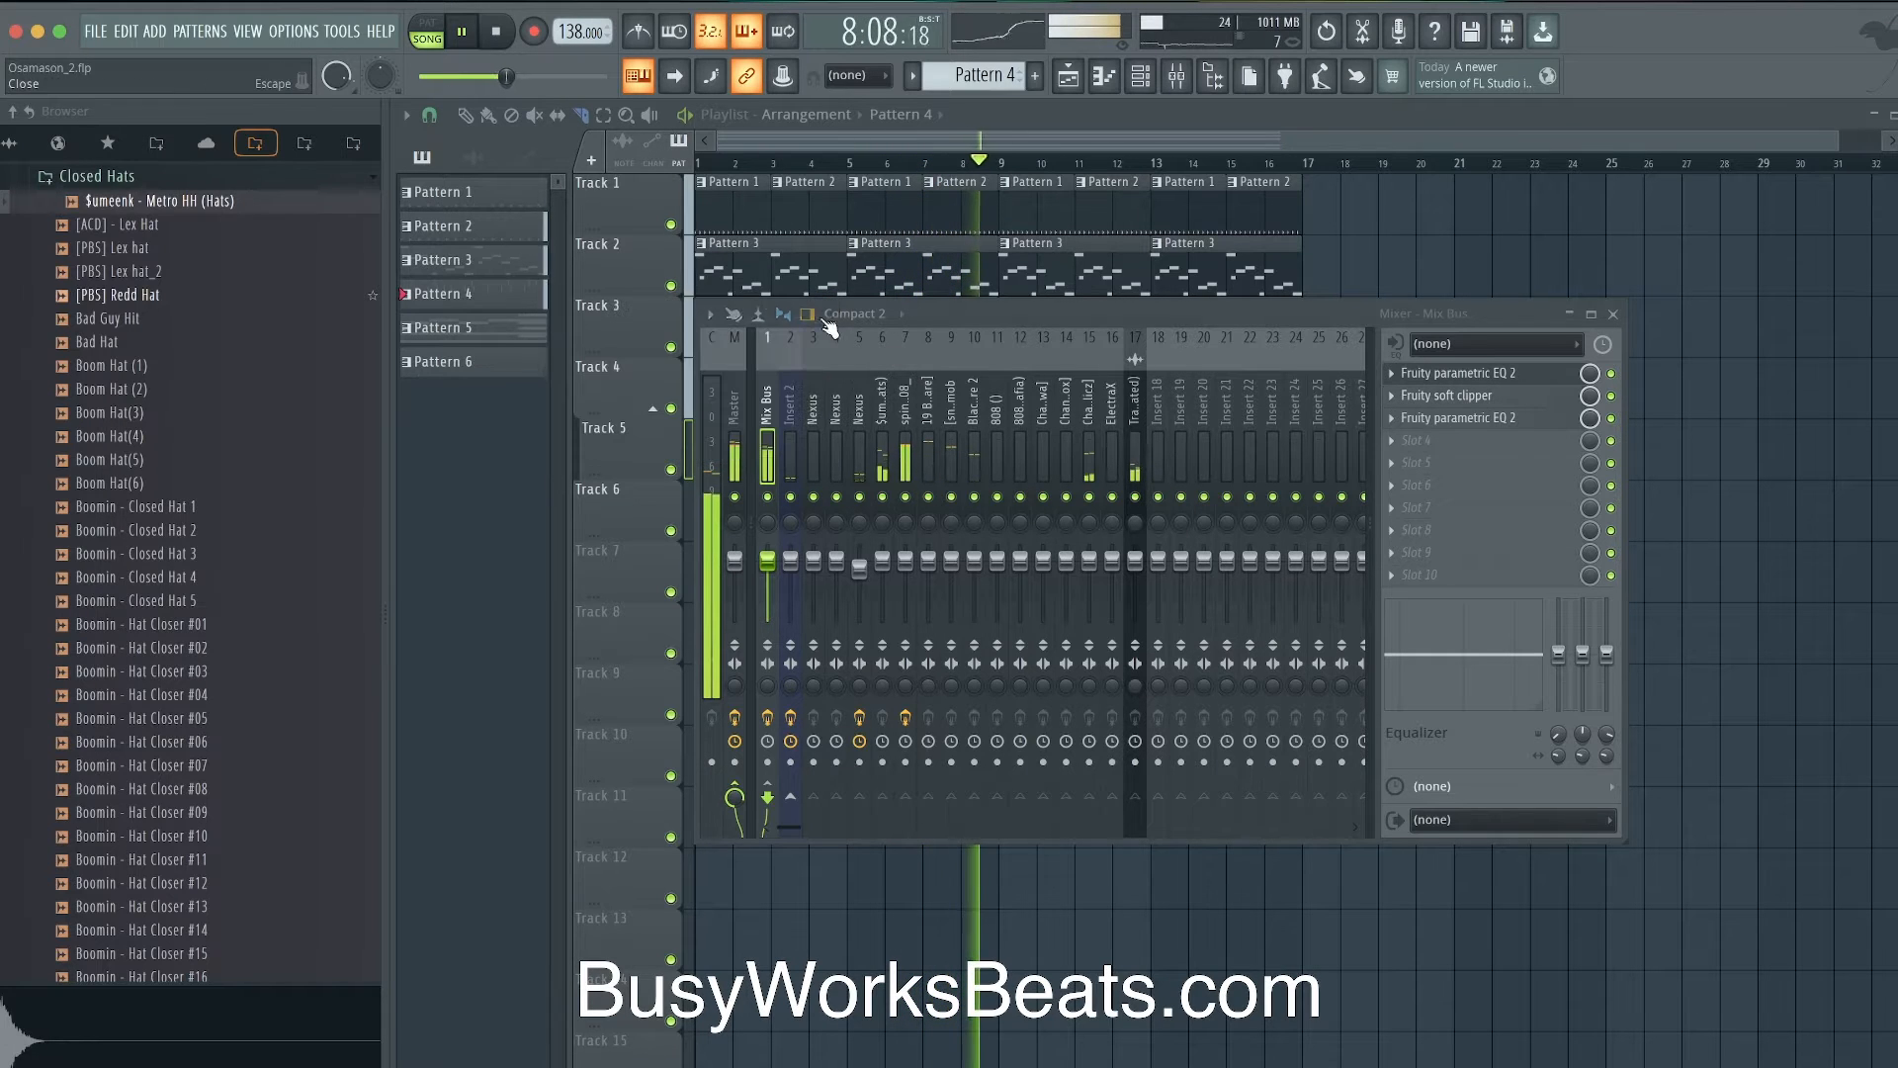
pyautogui.press('space')
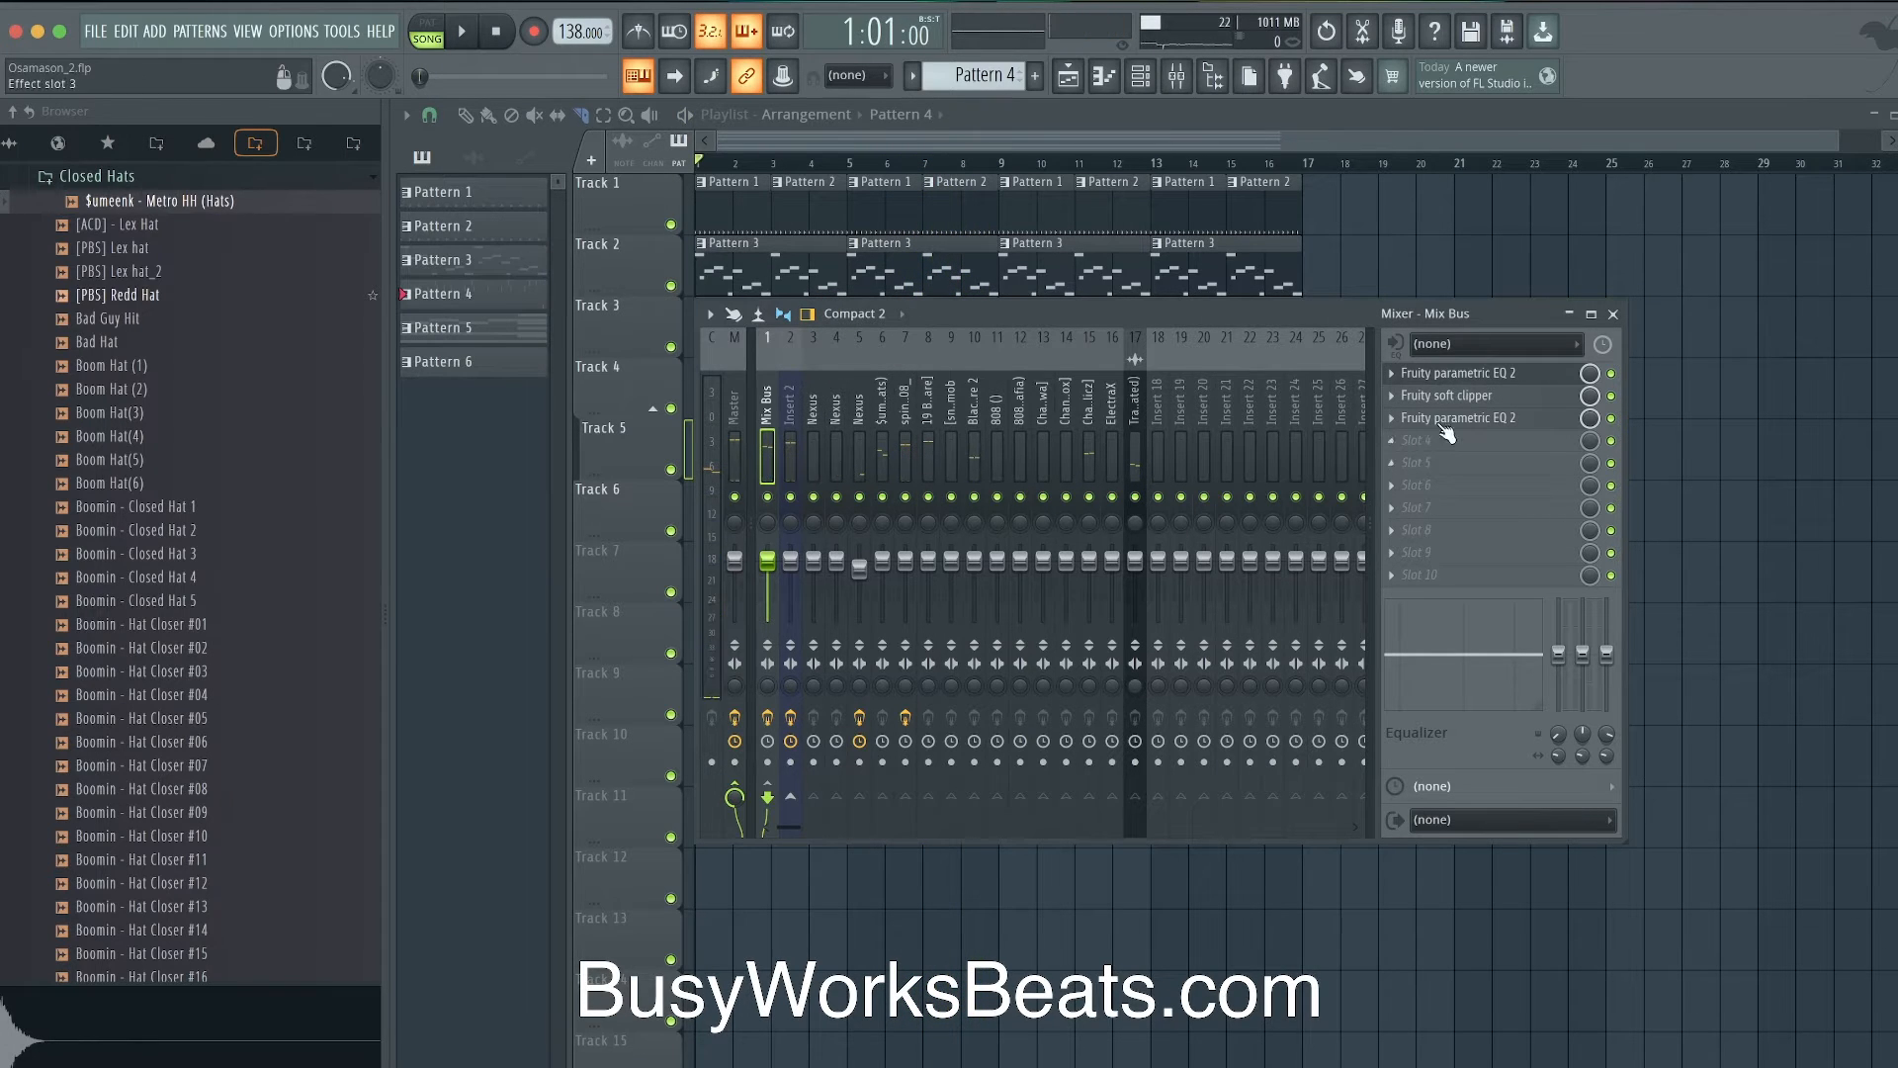
pyautogui.click(1475, 396)
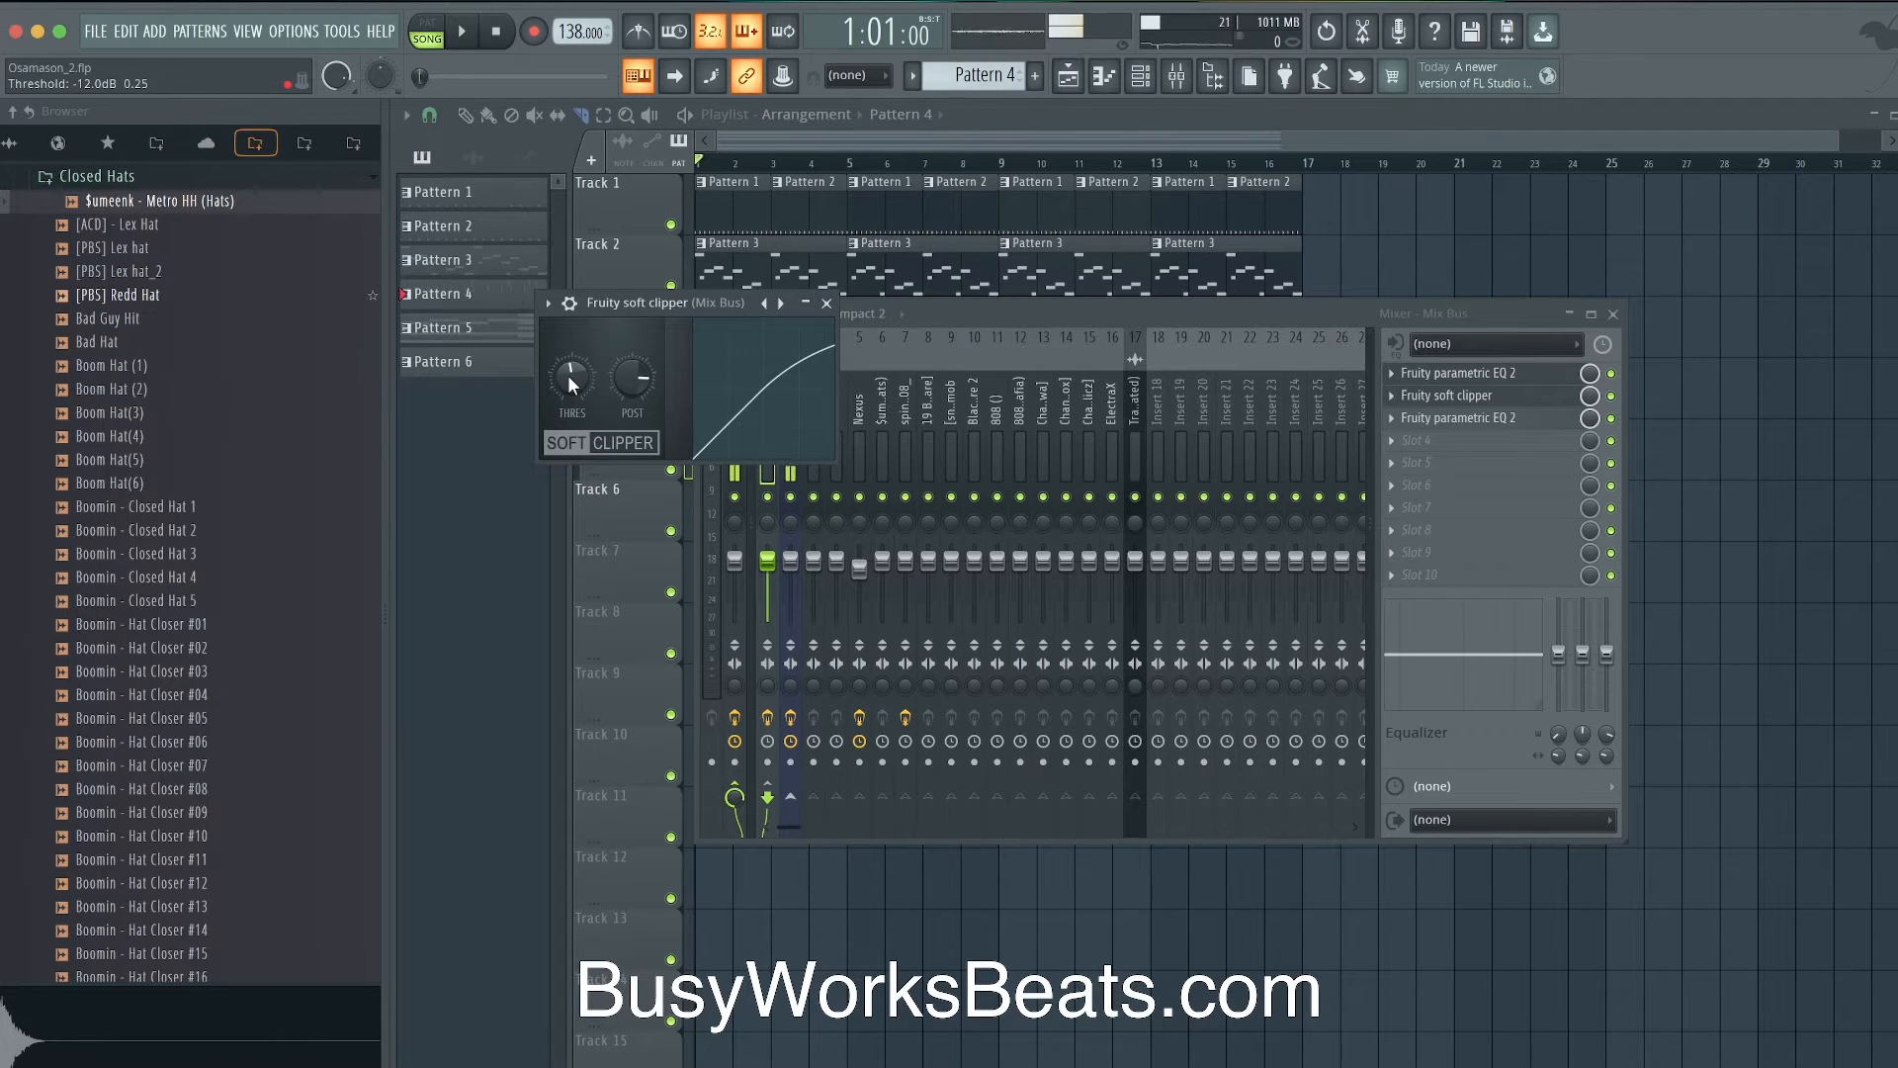
pyautogui.press('space')
pyautogui.press('space')
pyautogui.click(798, 493)
pyautogui.press('space')
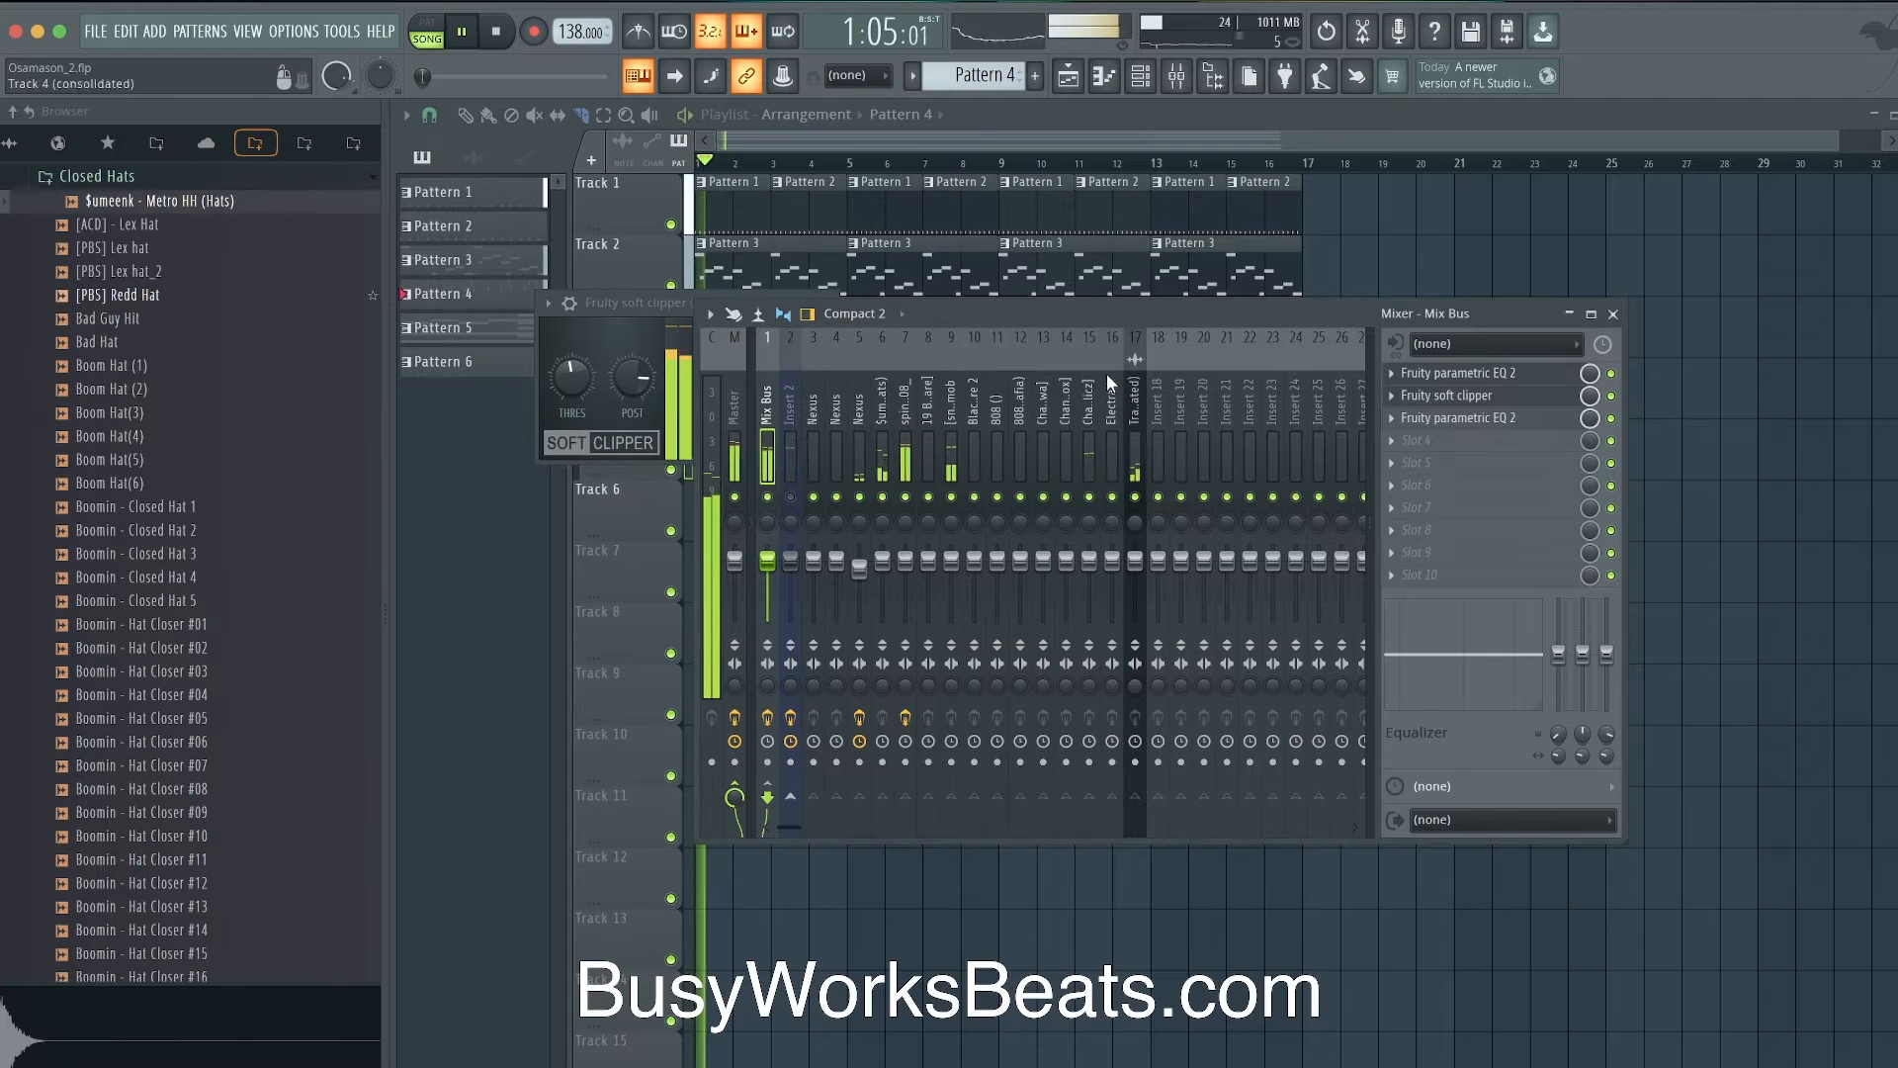
# - Set the boost in the spinz 808_ channel's precomputed effects to 0% and replay the song
pyautogui.click(1613, 314)
pyautogui.click(1143, 79)
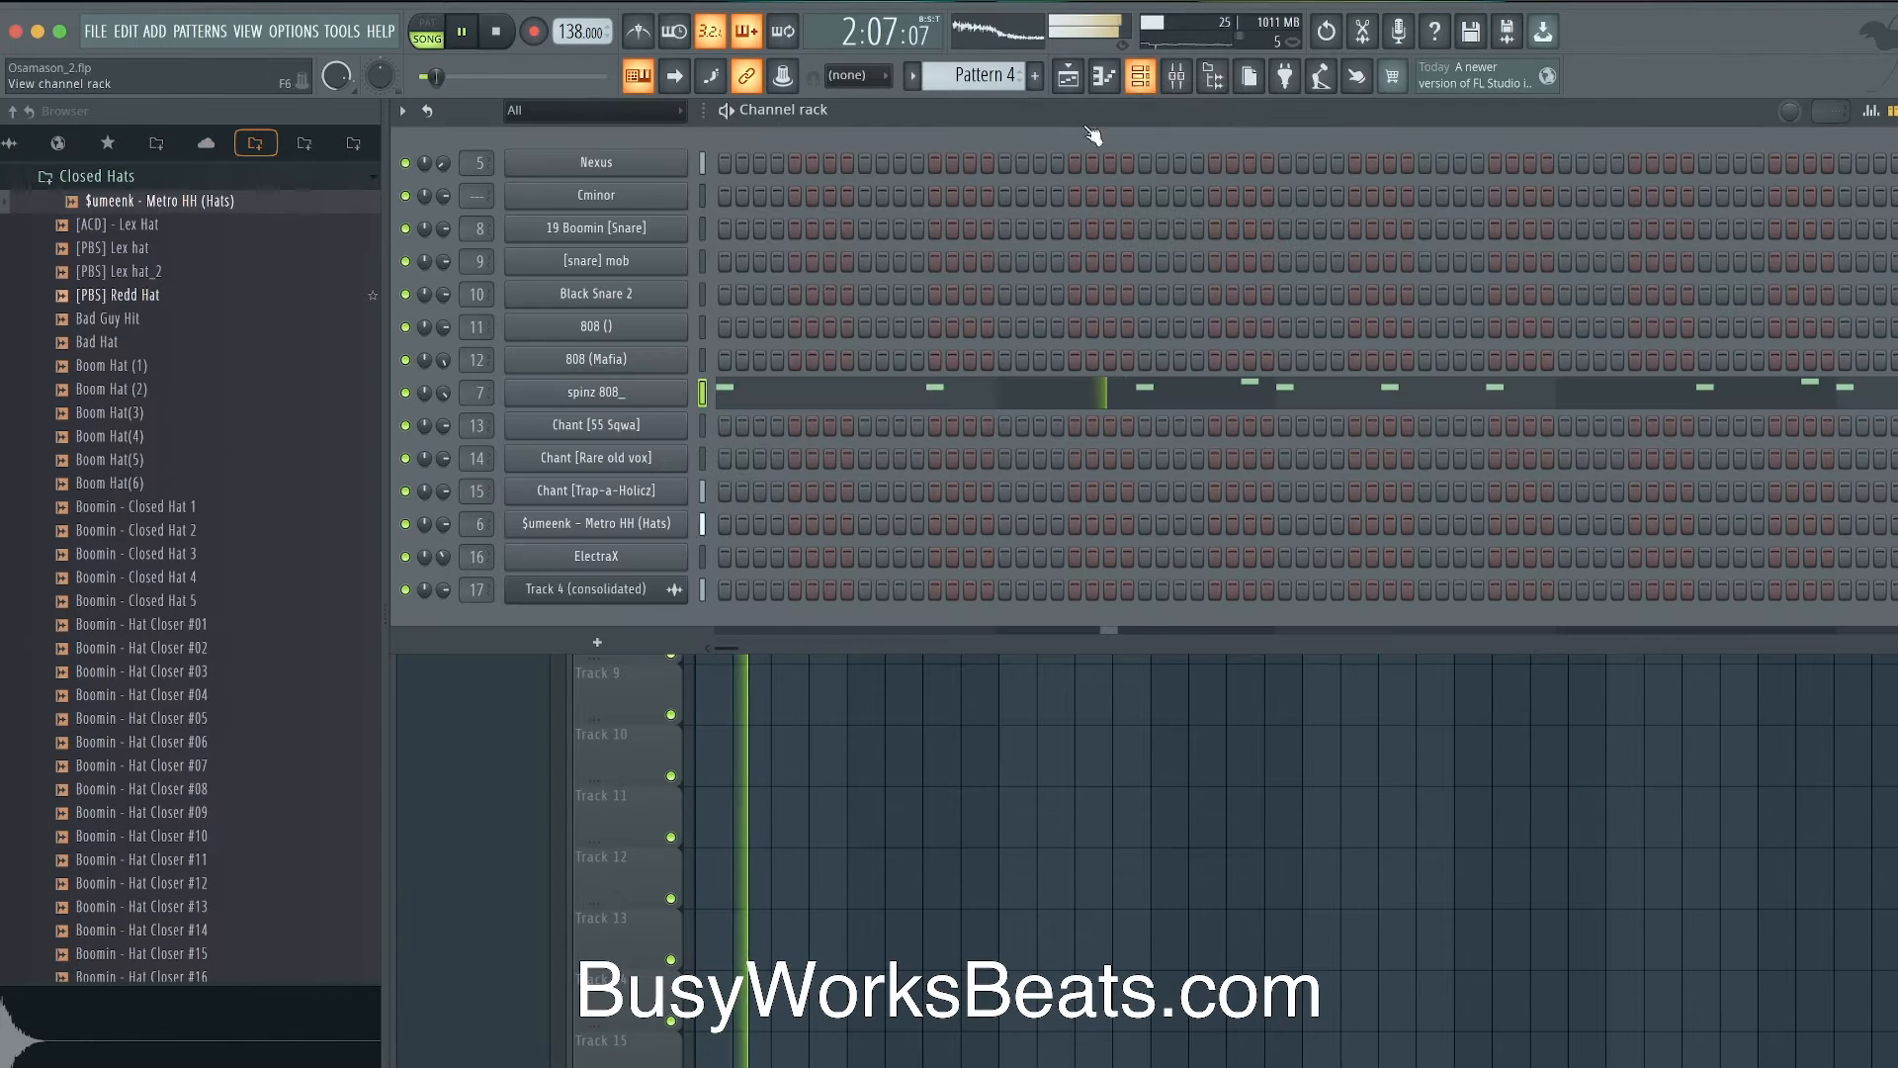
pyautogui.click(597, 390)
pyautogui.click(720, 335)
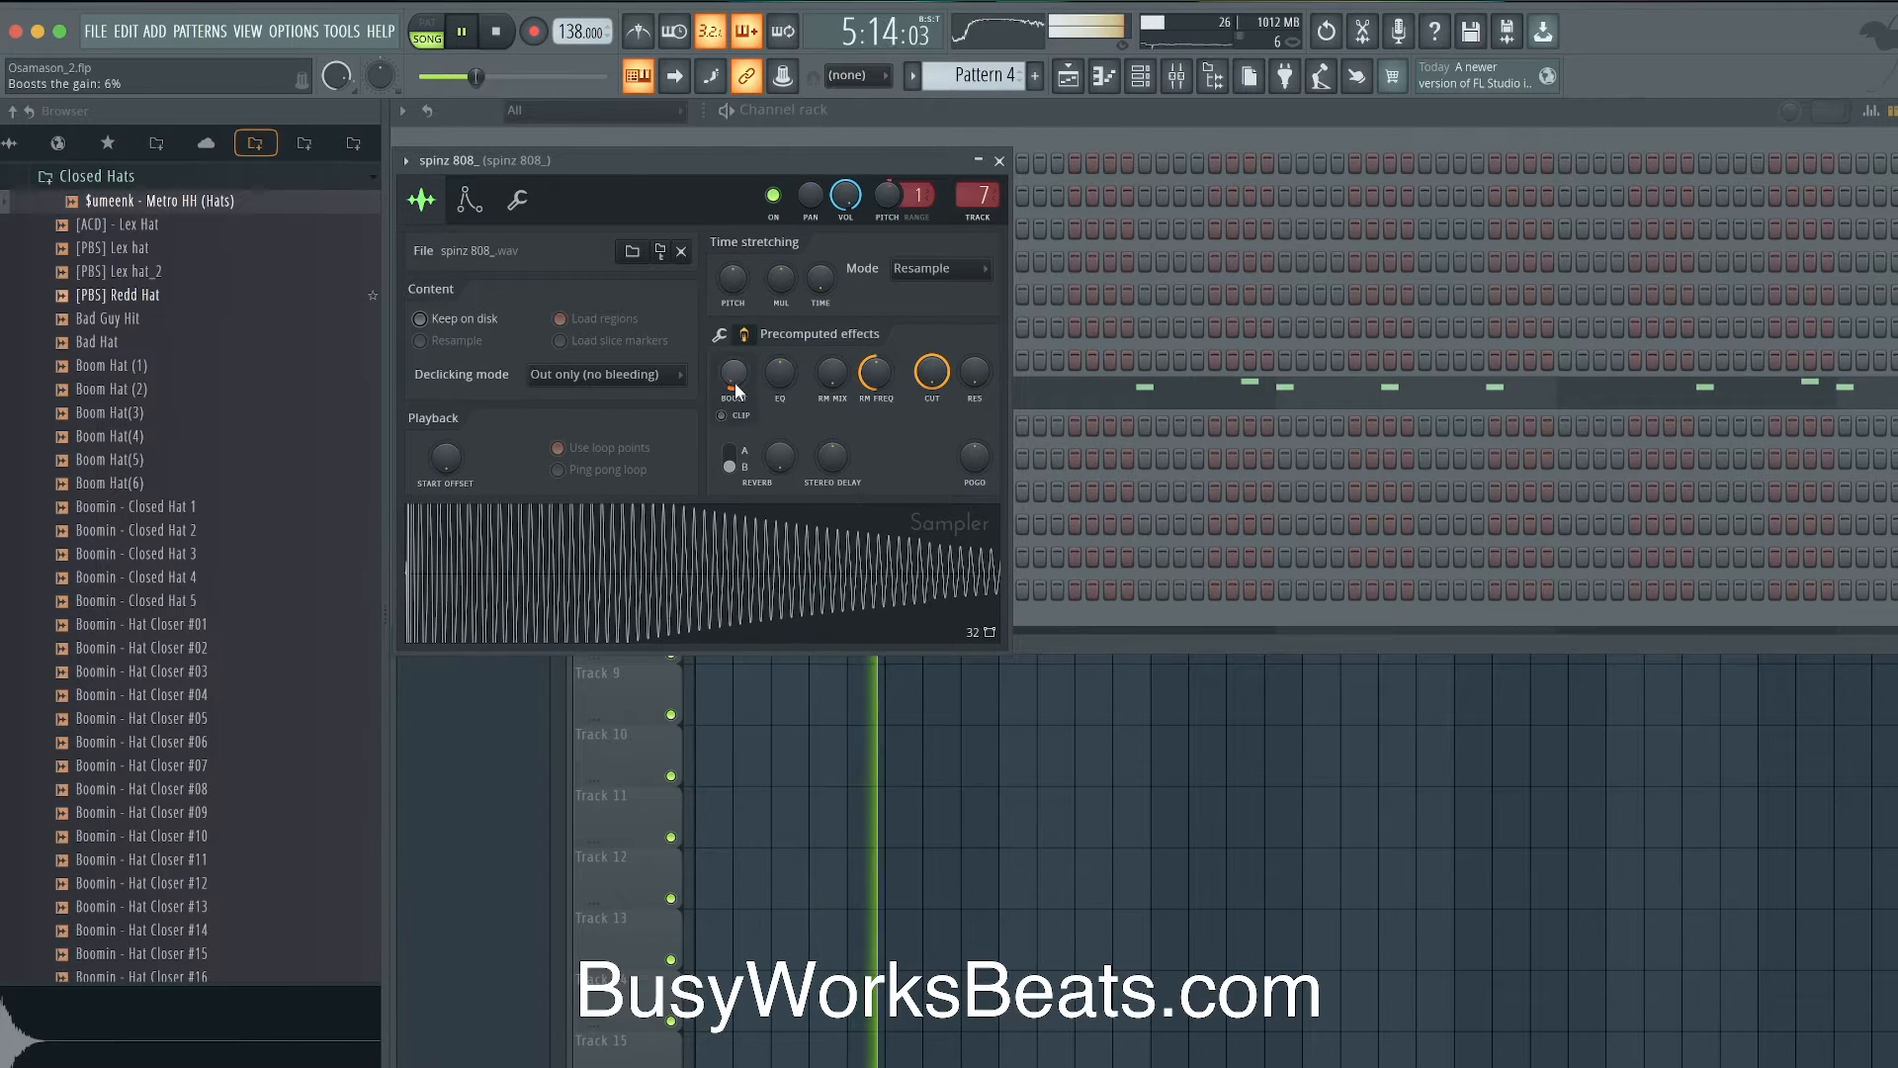
pyautogui.rightClick(733, 386)
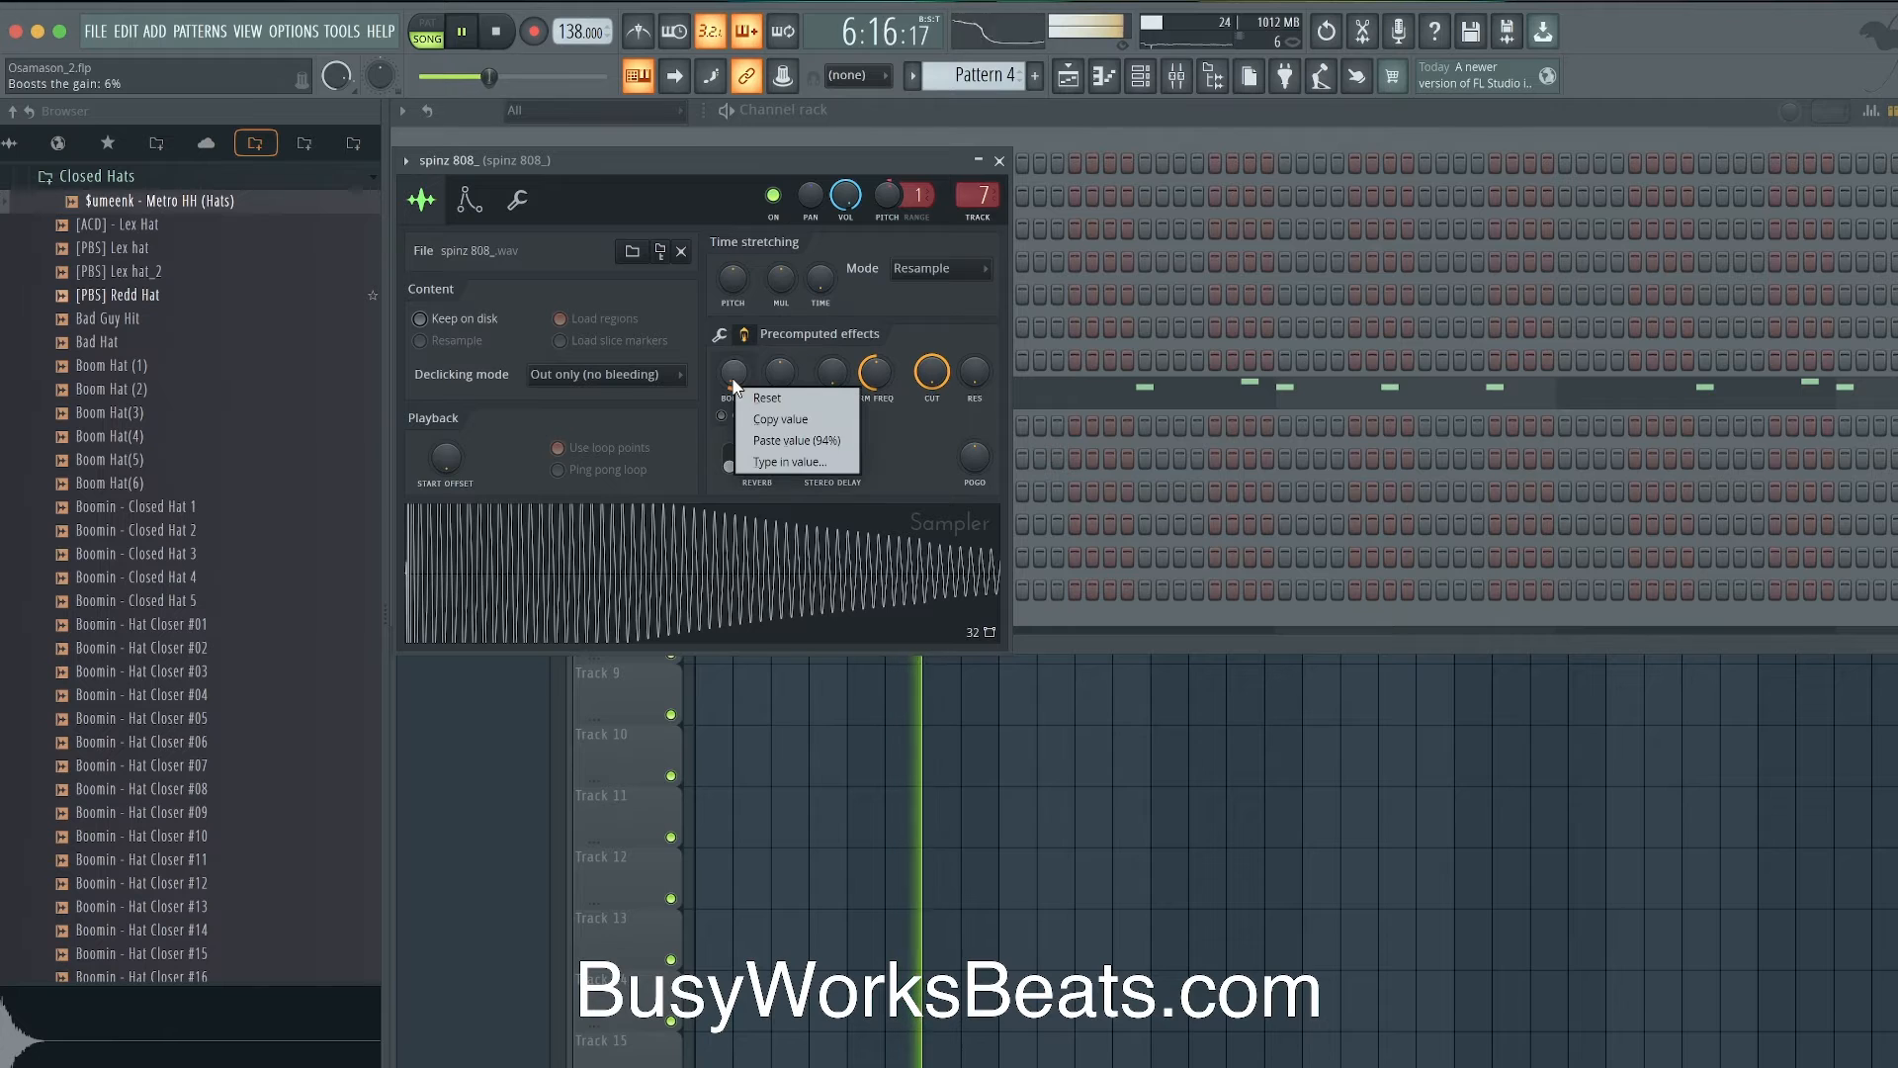
pyautogui.click(776, 442)
pyautogui.press('space')
pyautogui.moveTo(733, 375); pyautogui.dragTo(733, 465)
pyautogui.press('space')
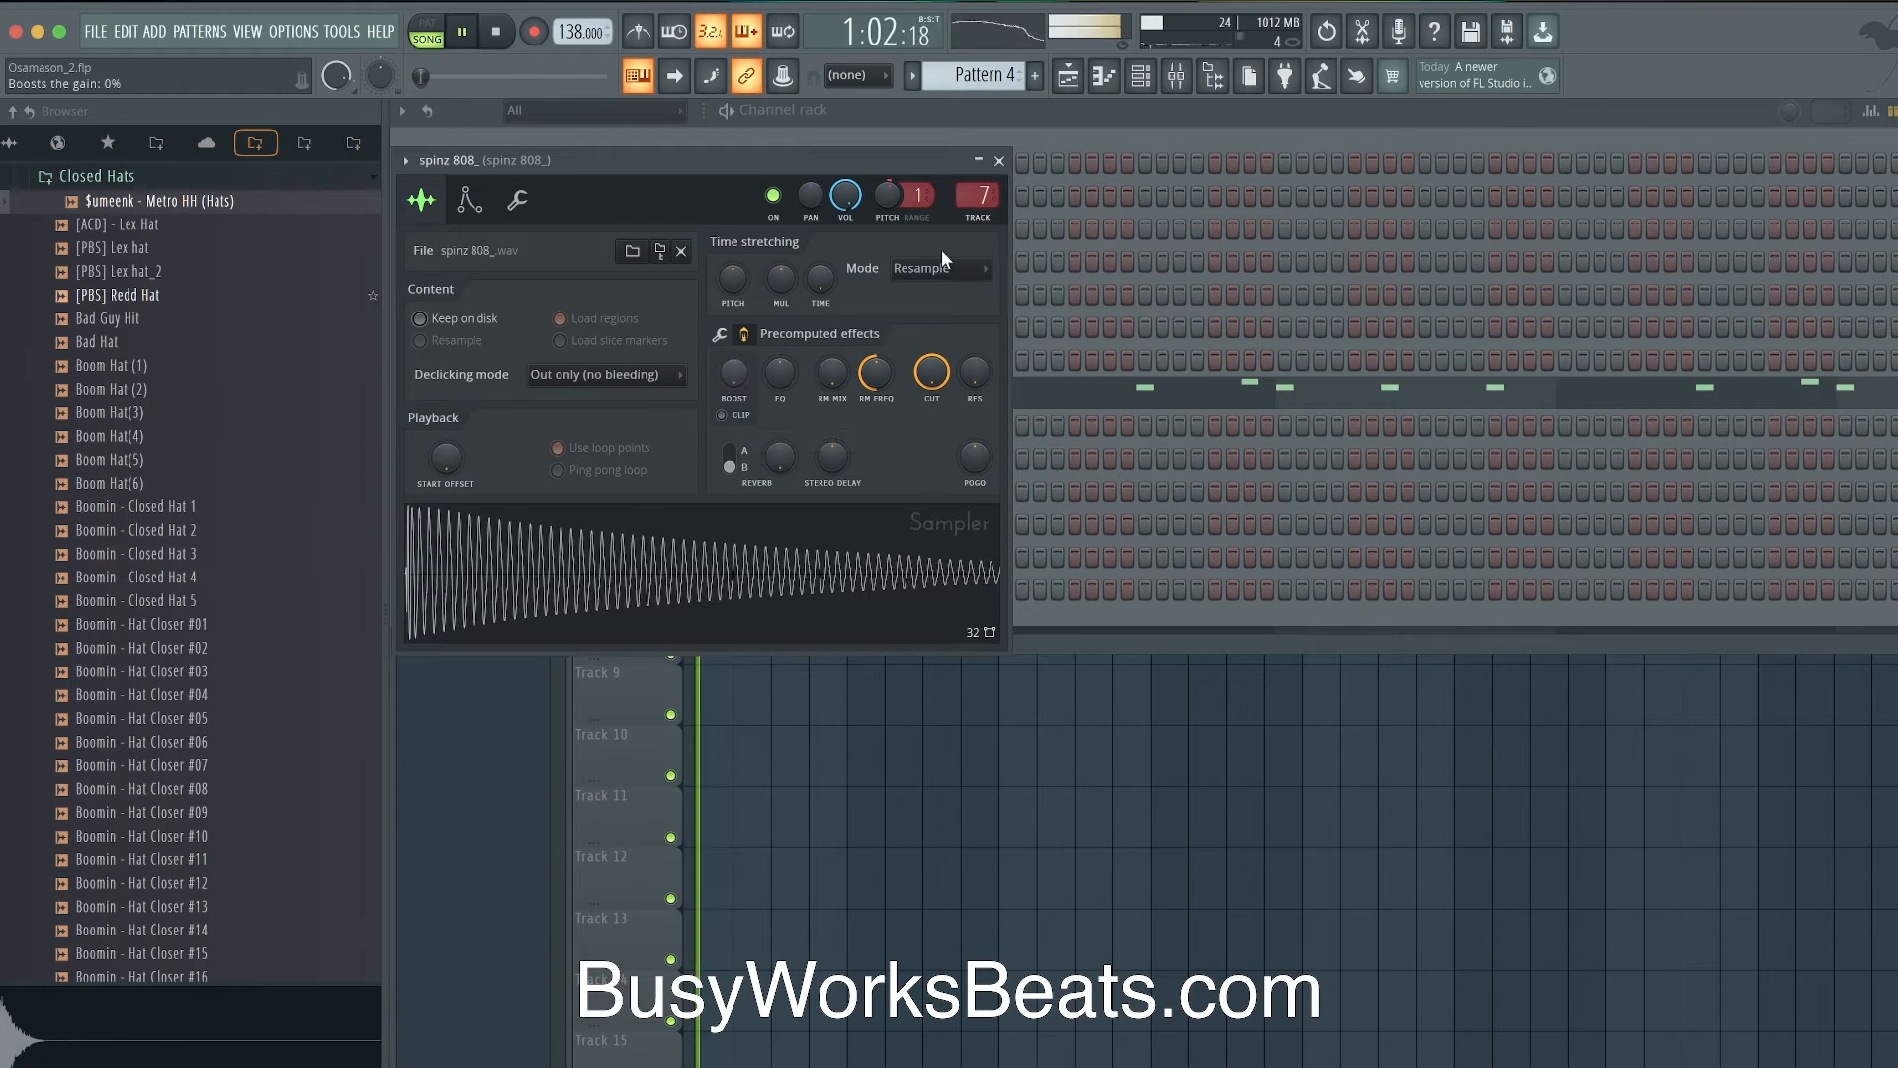
pyautogui.click(998, 161)
# - Adjust the channel volume of Track 4 (consolidated) in the channel rack while the song plays
pyautogui.press('F9')
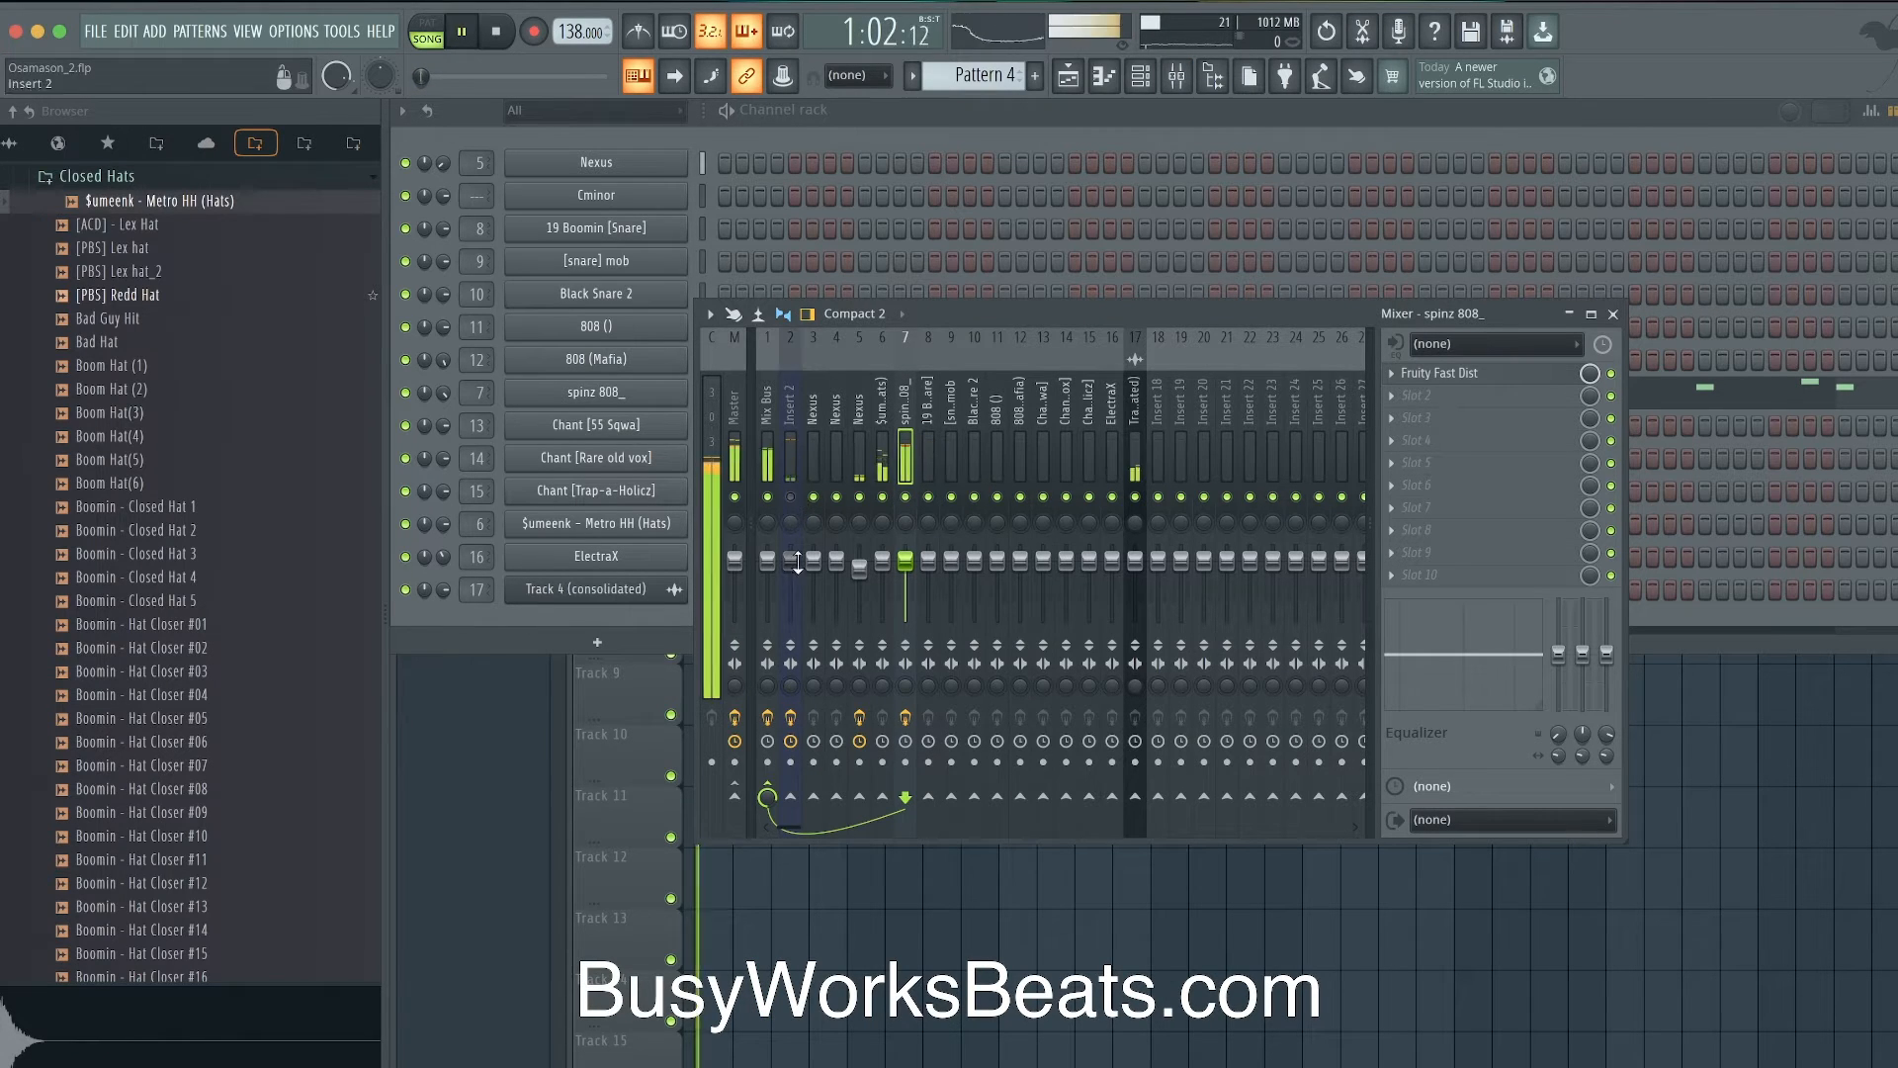
pyautogui.press('F5')
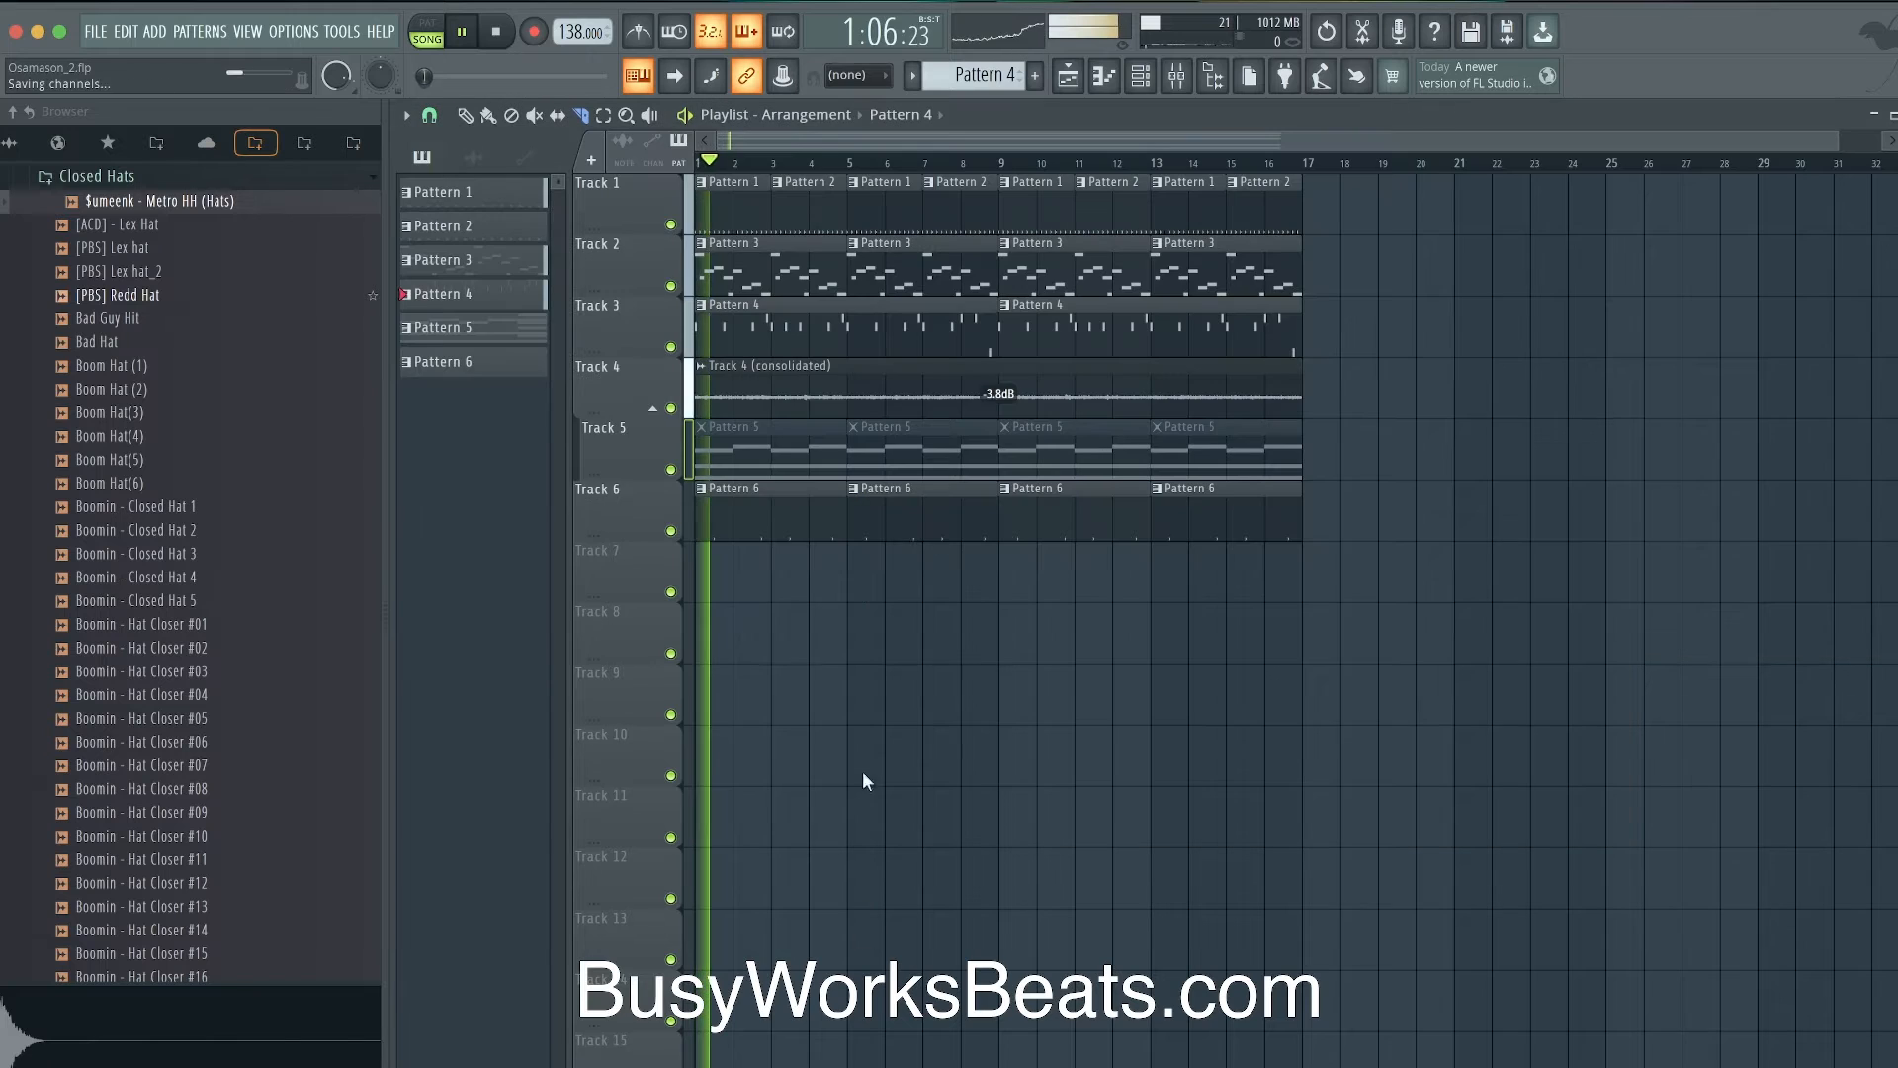
pyautogui.click(1175, 76)
pyautogui.click(1140, 77)
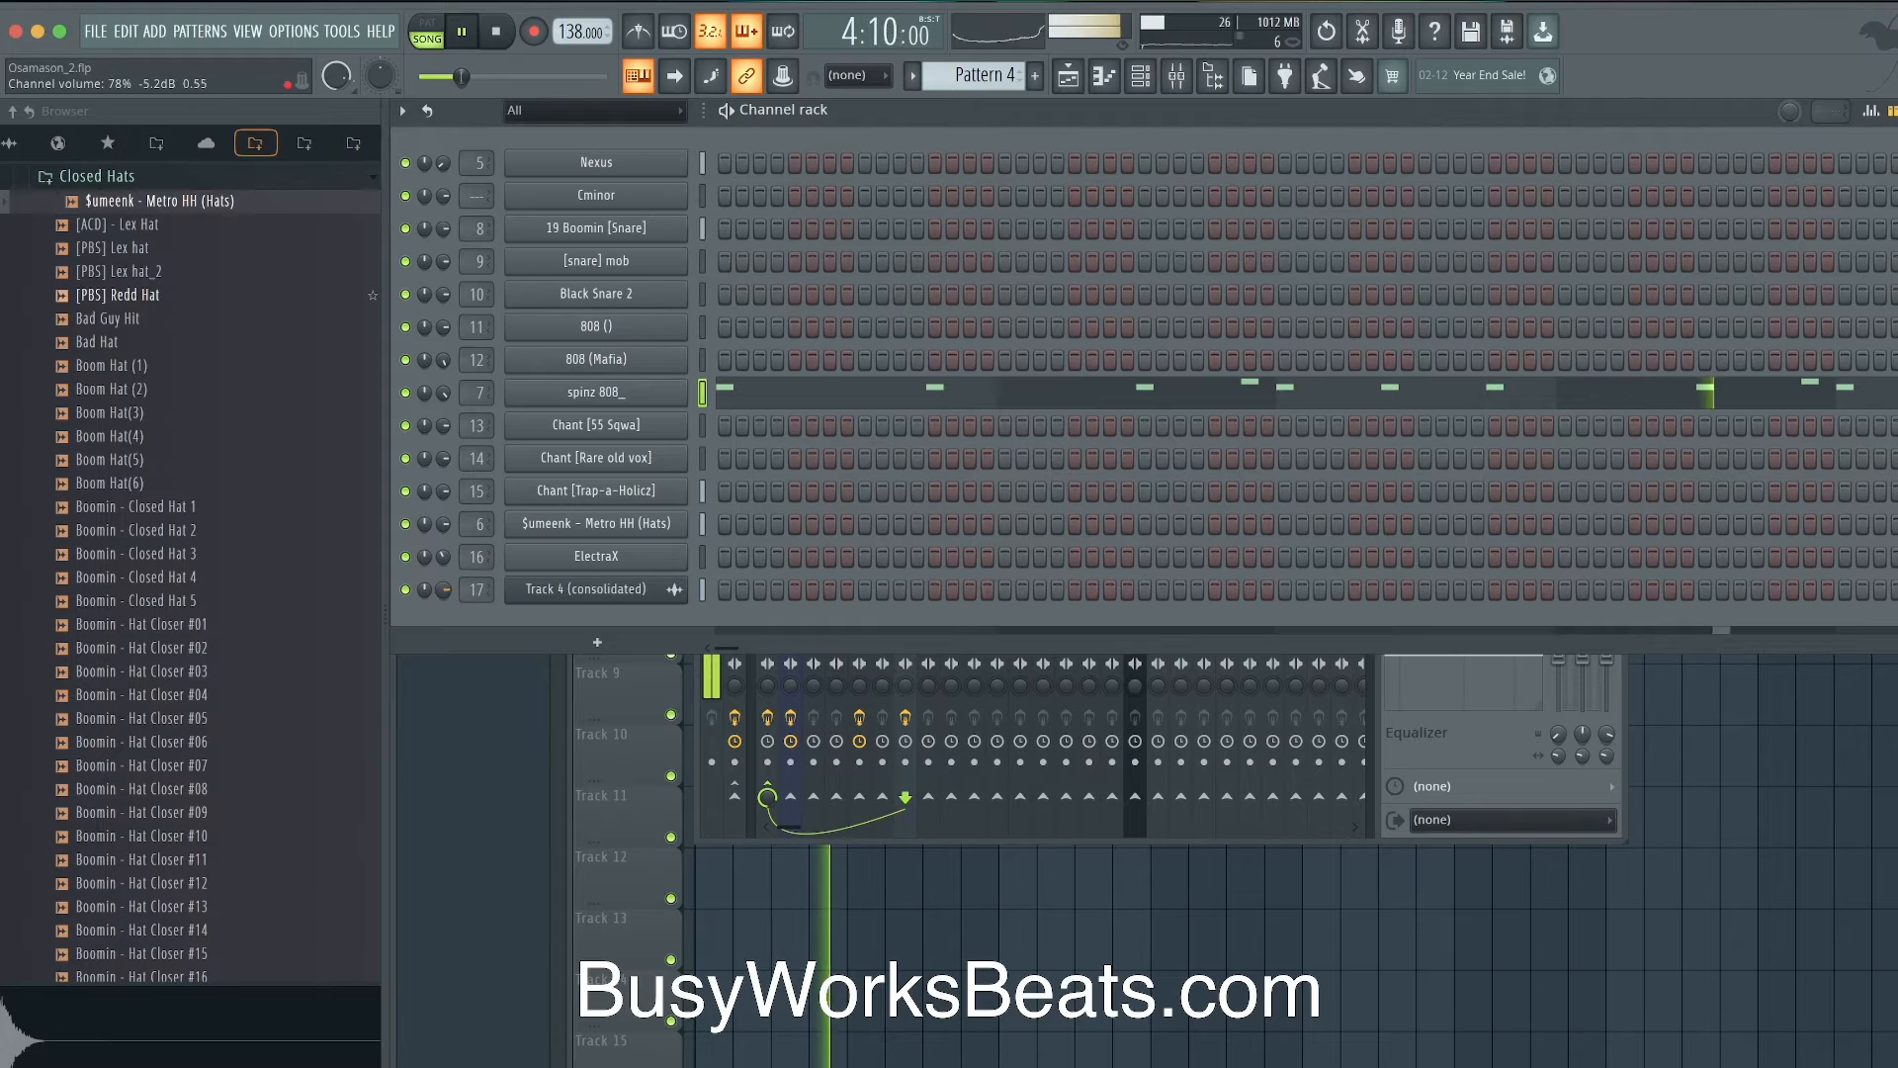
pyautogui.moveTo(447, 590)
pyautogui.mouseDown()
pyautogui.moveTo(447, 563)
pyautogui.moveTo(449, 595)
pyautogui.mouseUp()
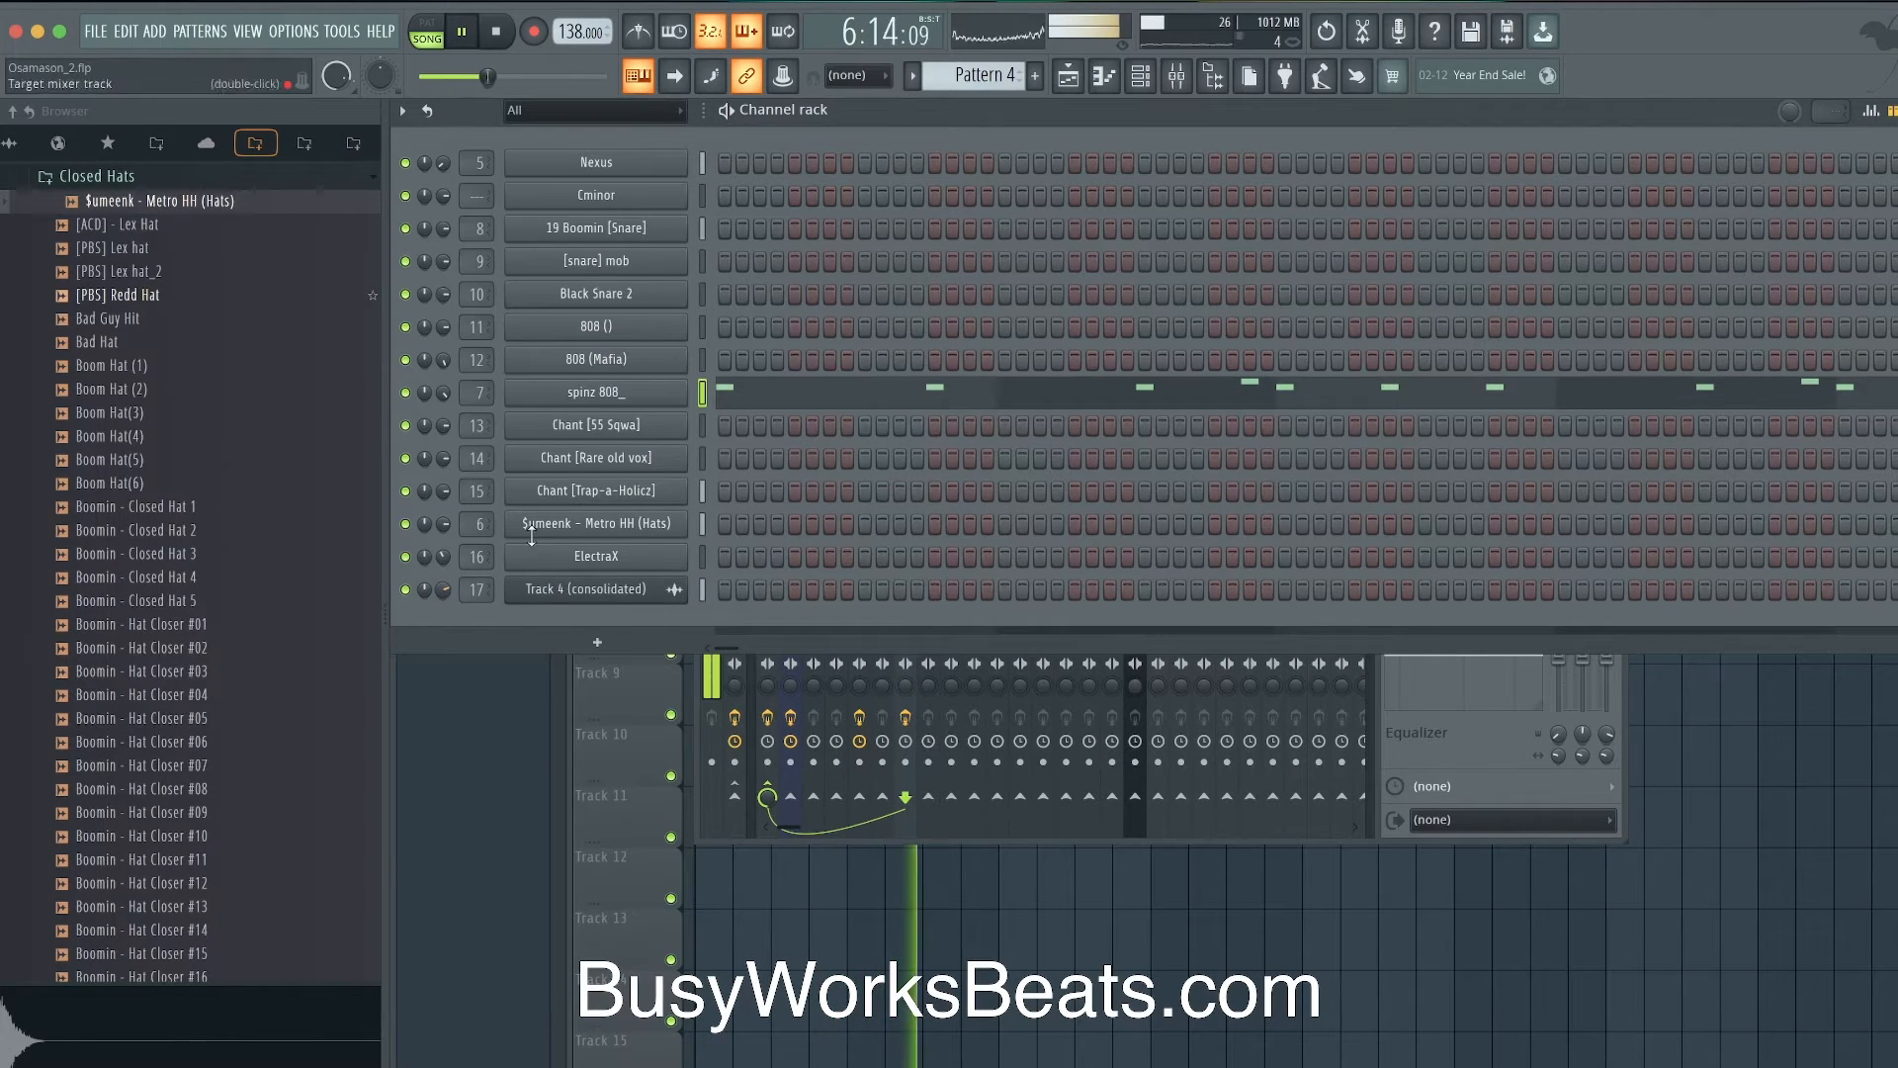
# - Switch to the empty Pattern 7 and add a Chant [Rare old vox] hit on step 29
pyautogui.click(704, 453)
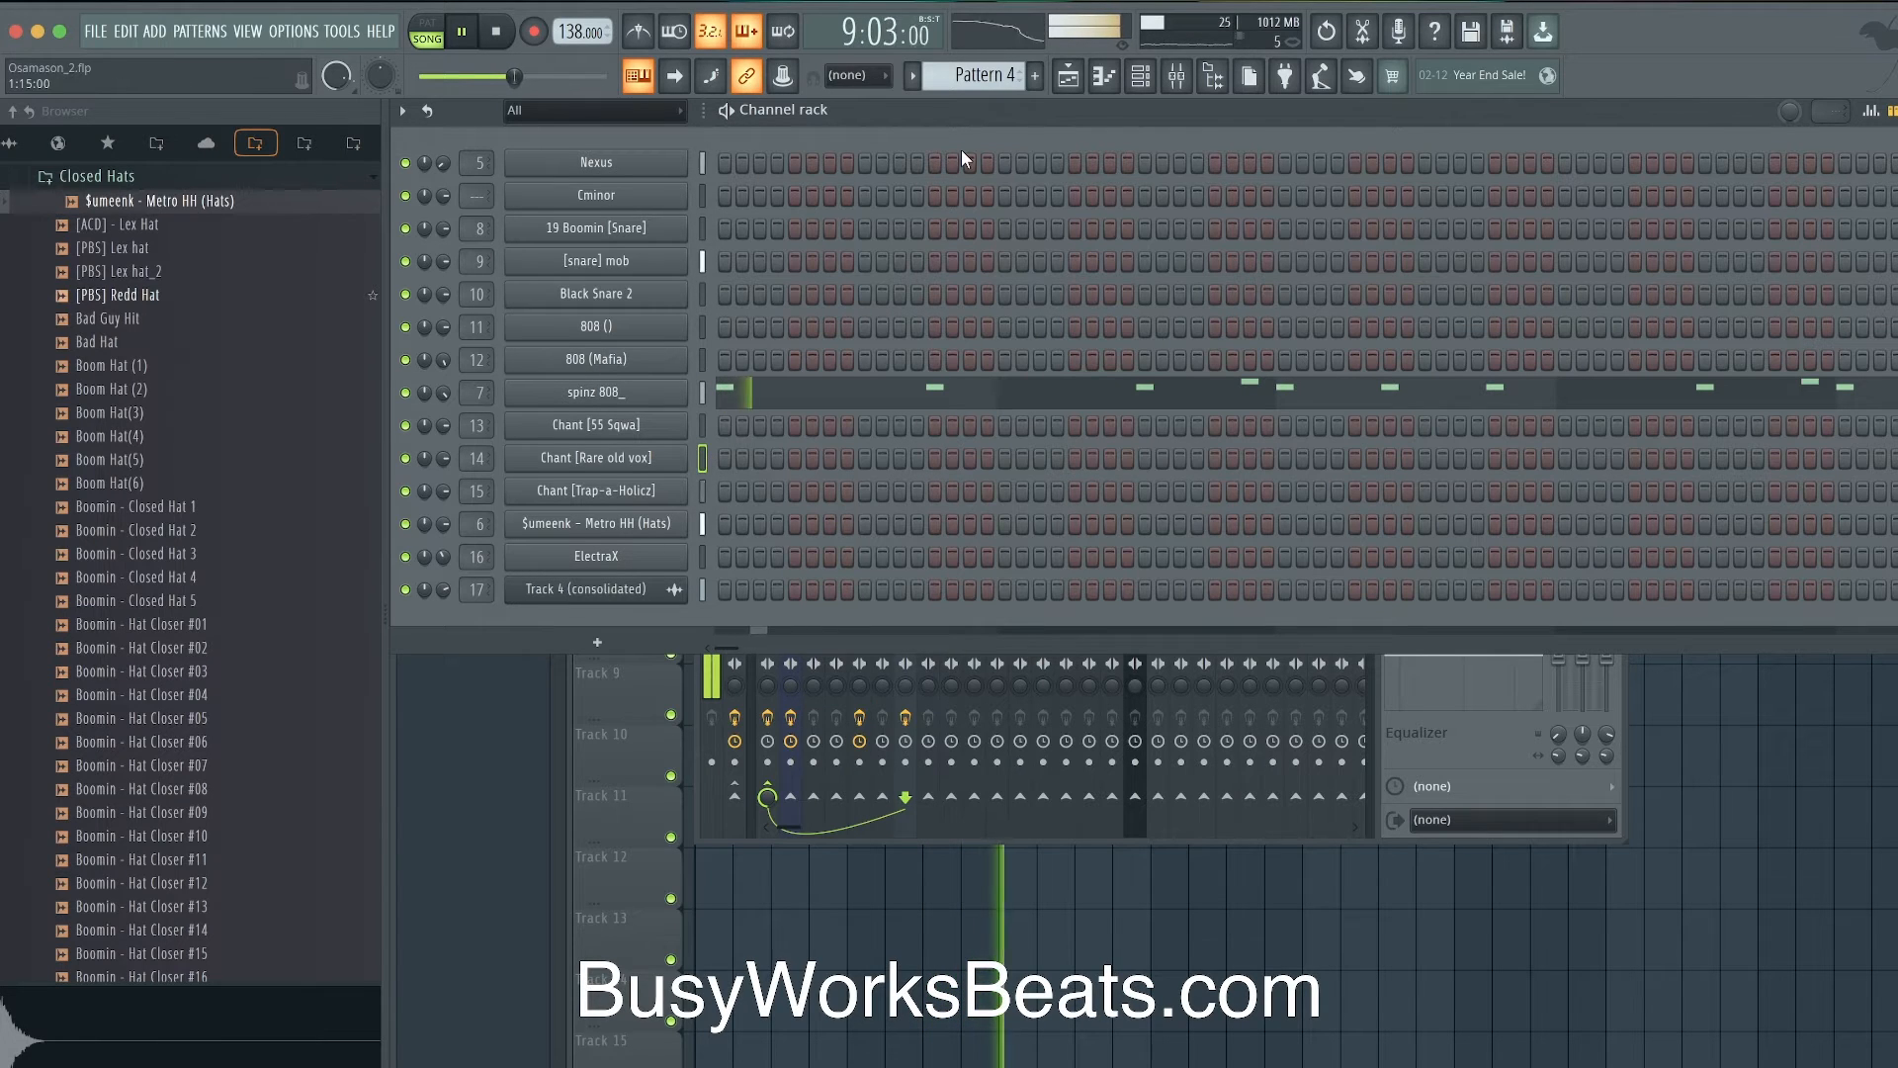
pyautogui.click(1009, 71)
pyautogui.click(1056, 211)
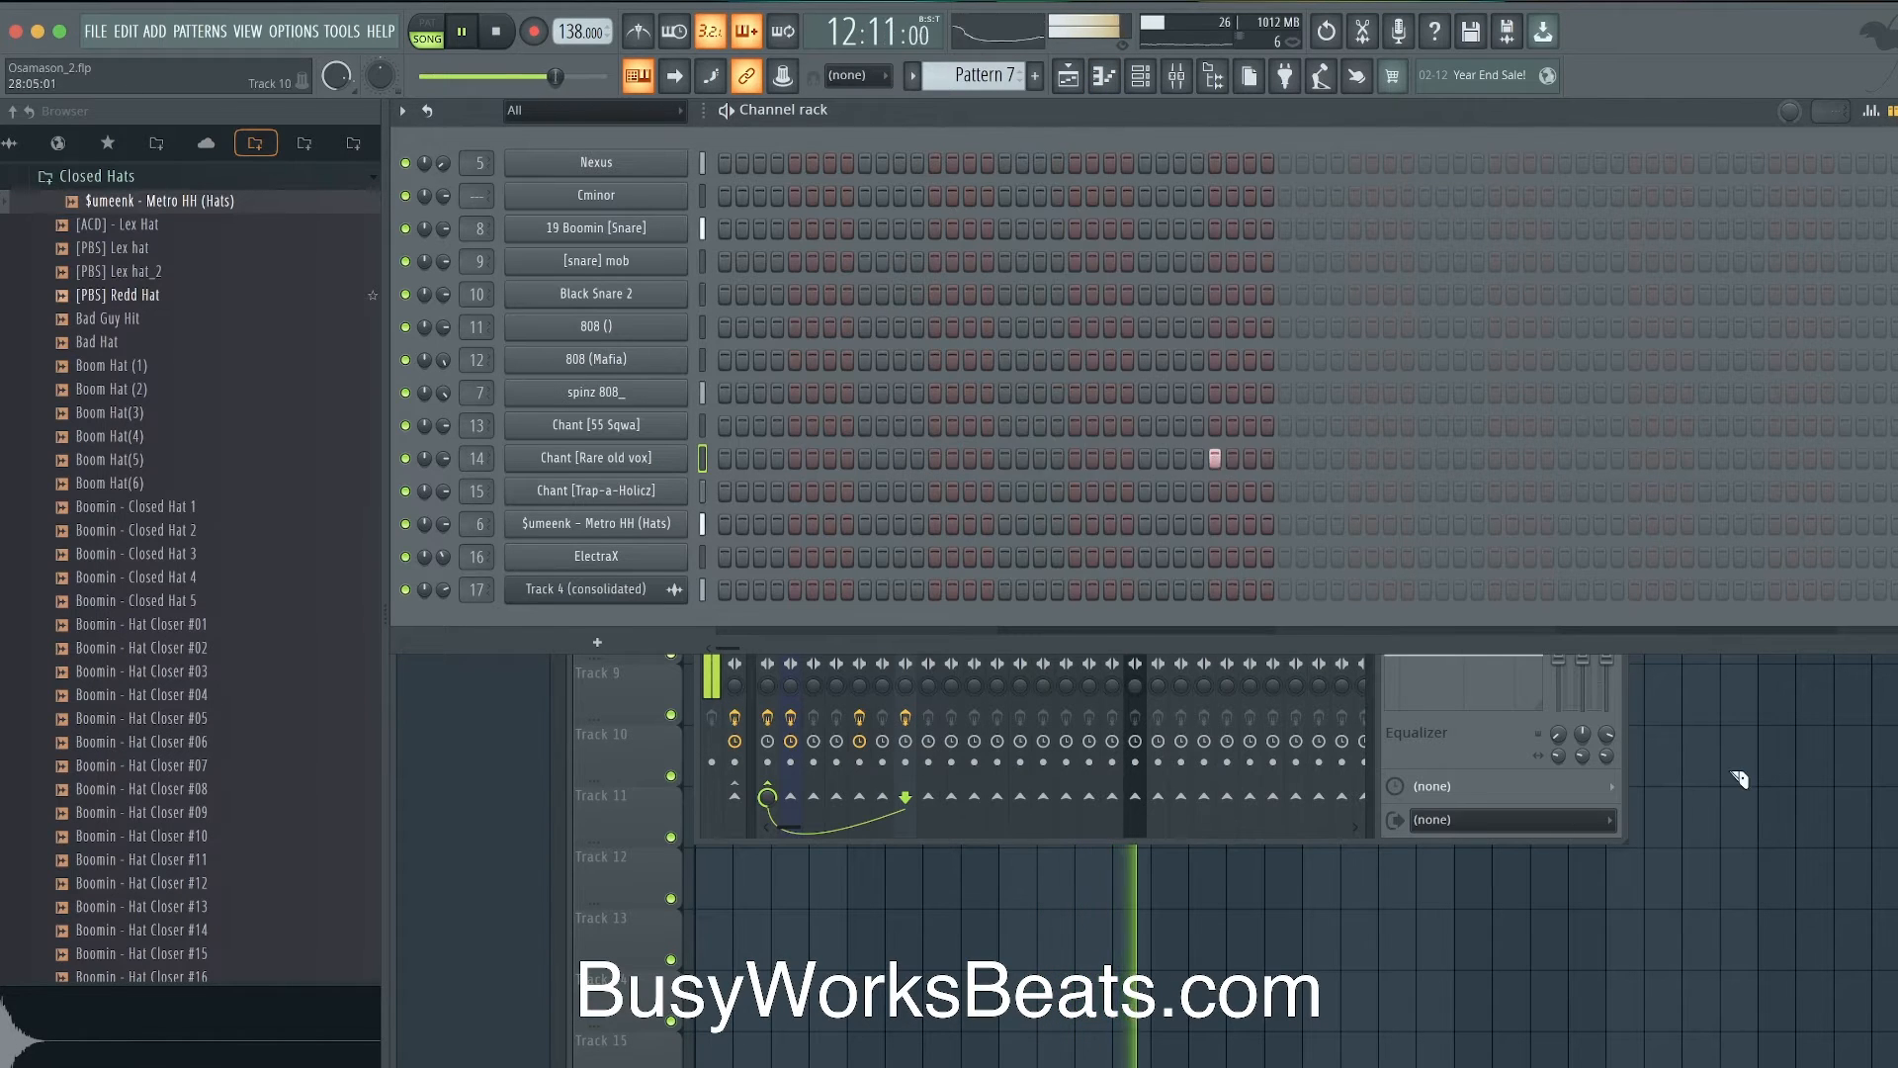
# - Place a Pattern 7 clip on playlist Track 7 starting at bar 15
pyautogui.press('F5')
pyautogui.click(465, 114)
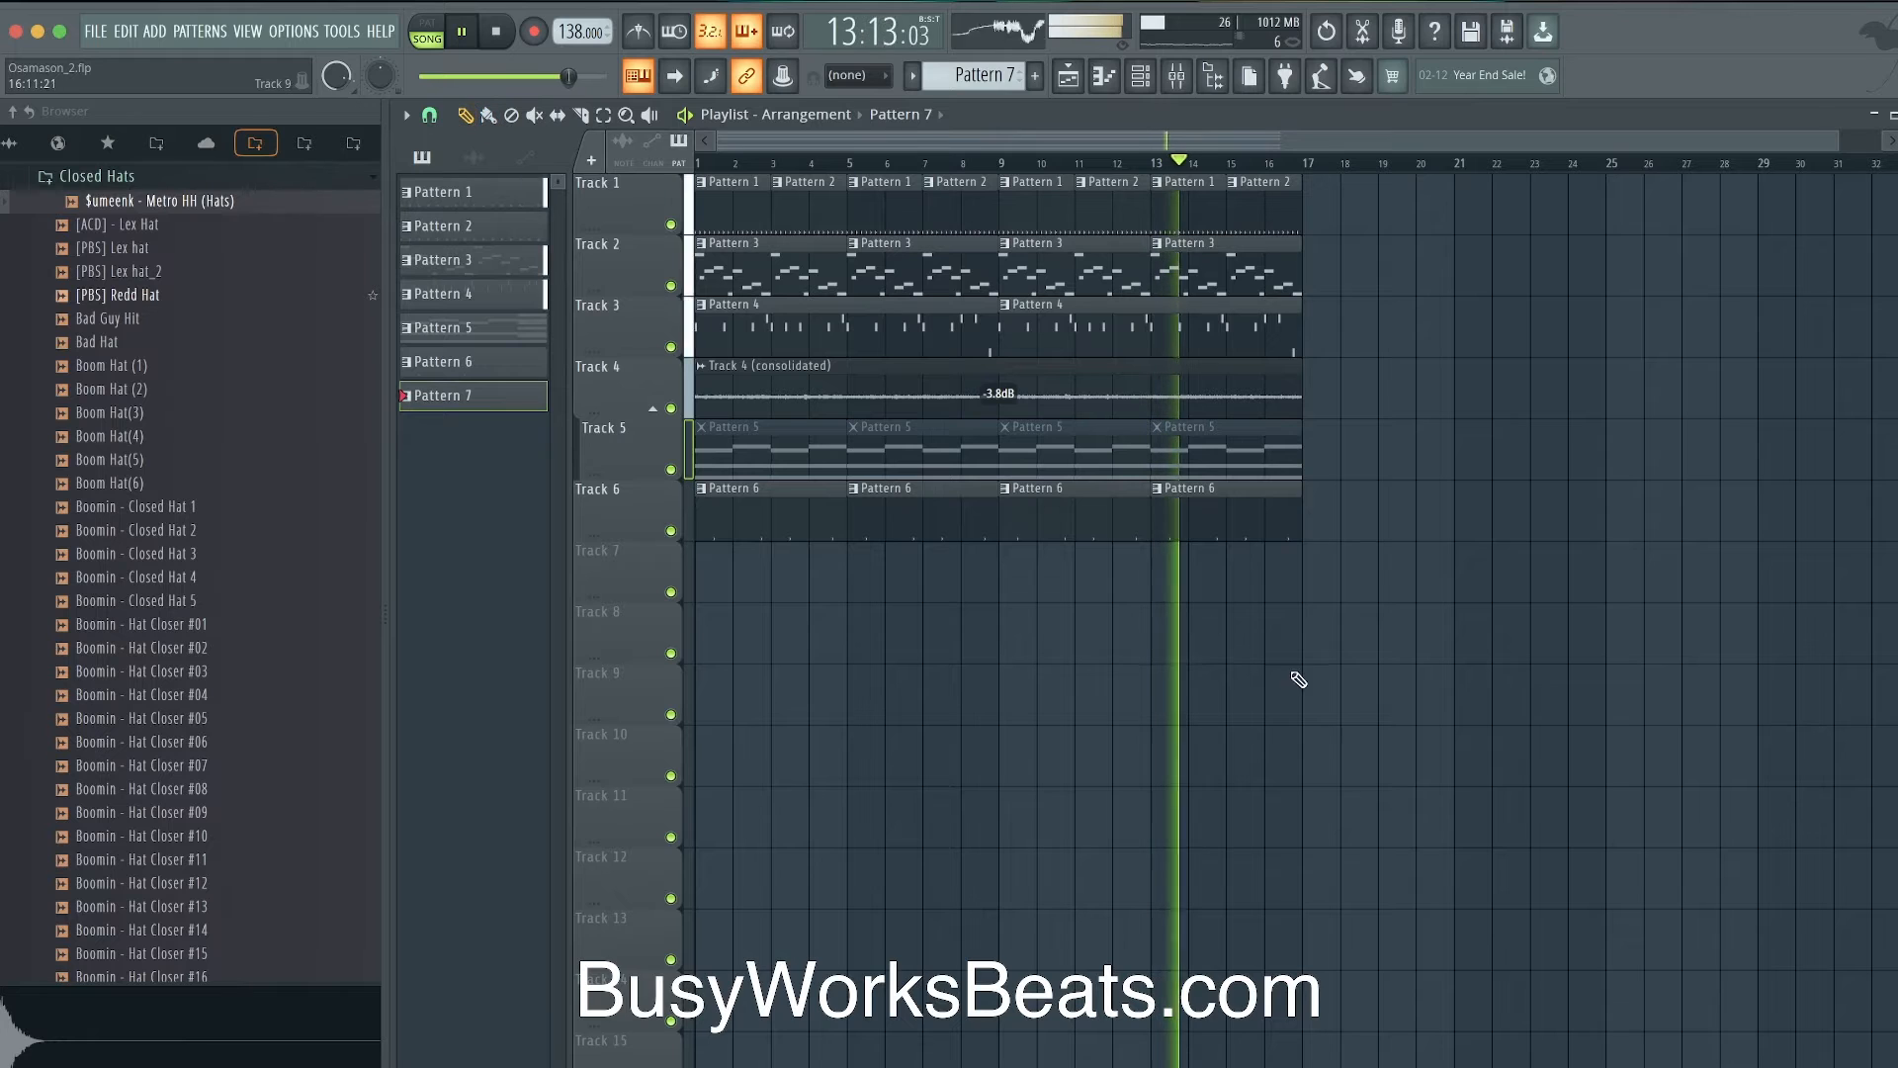
pyautogui.click(1267, 574)
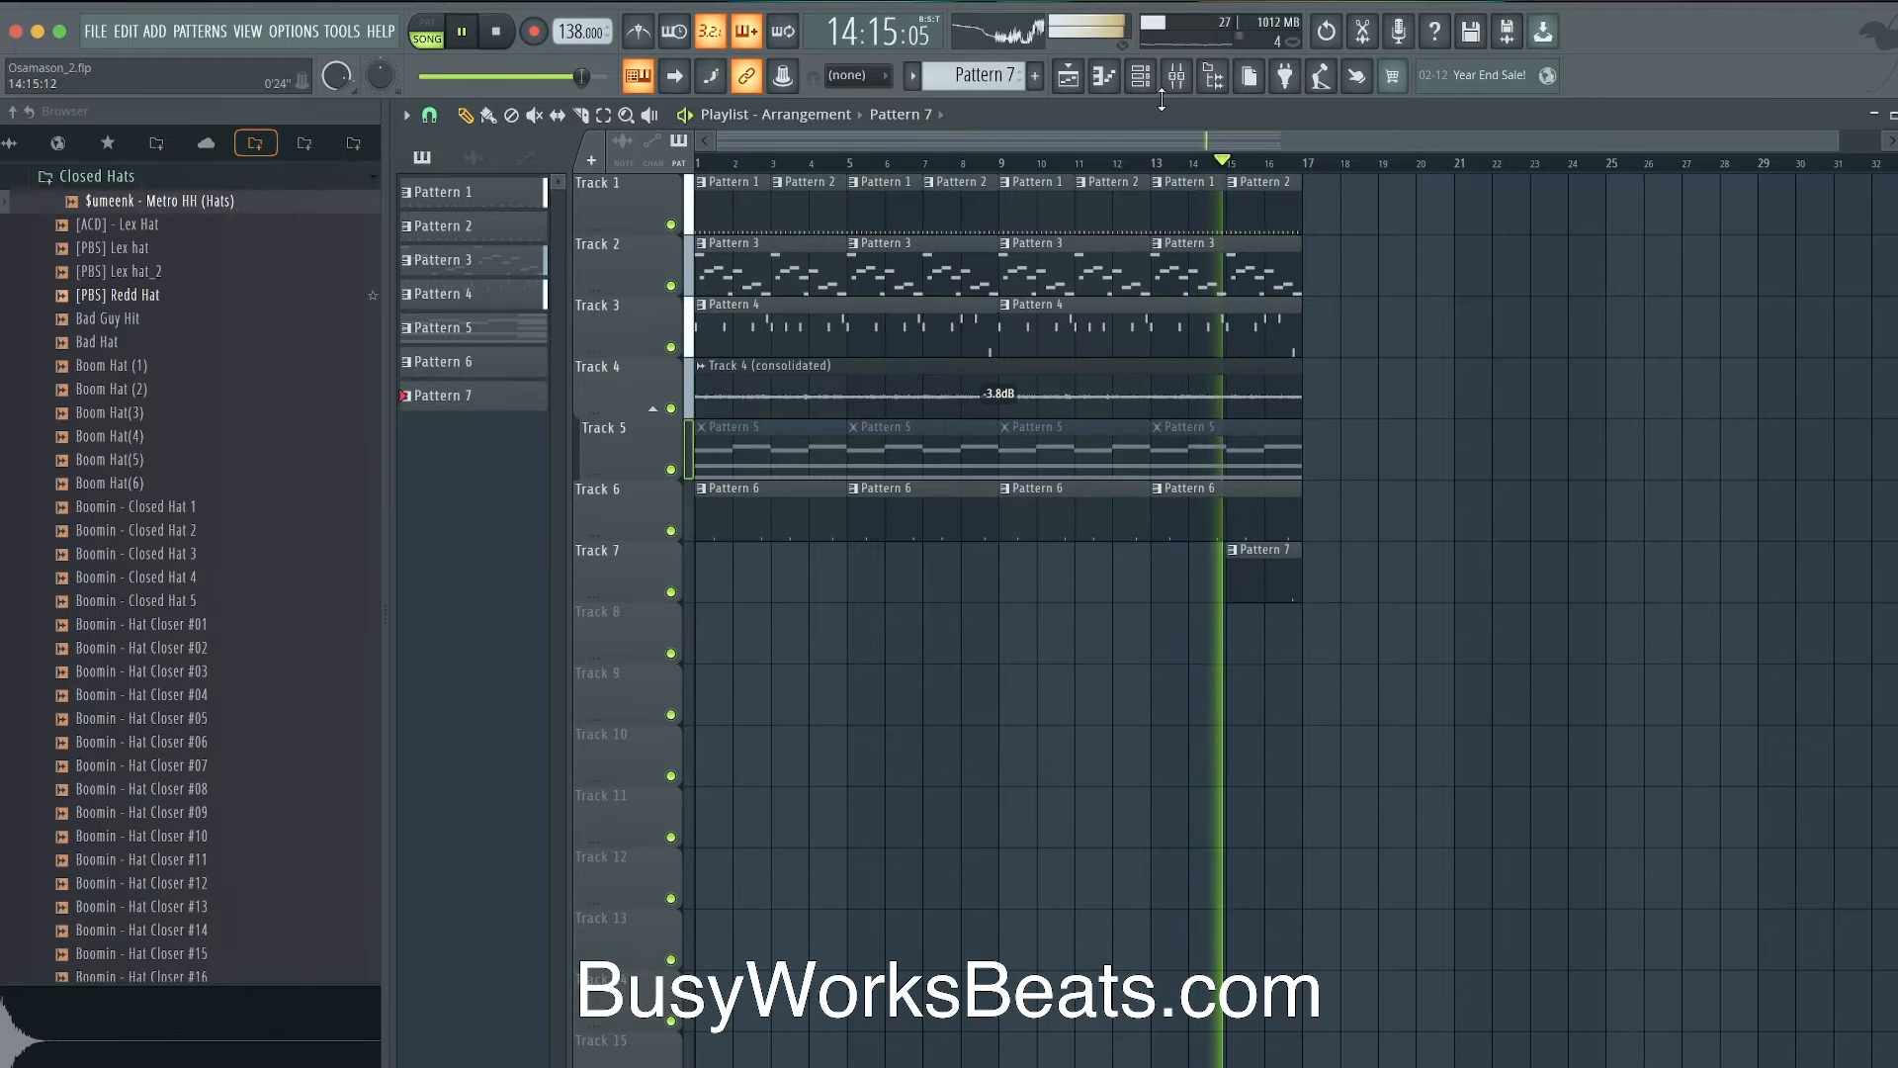
pyautogui.press('F6')
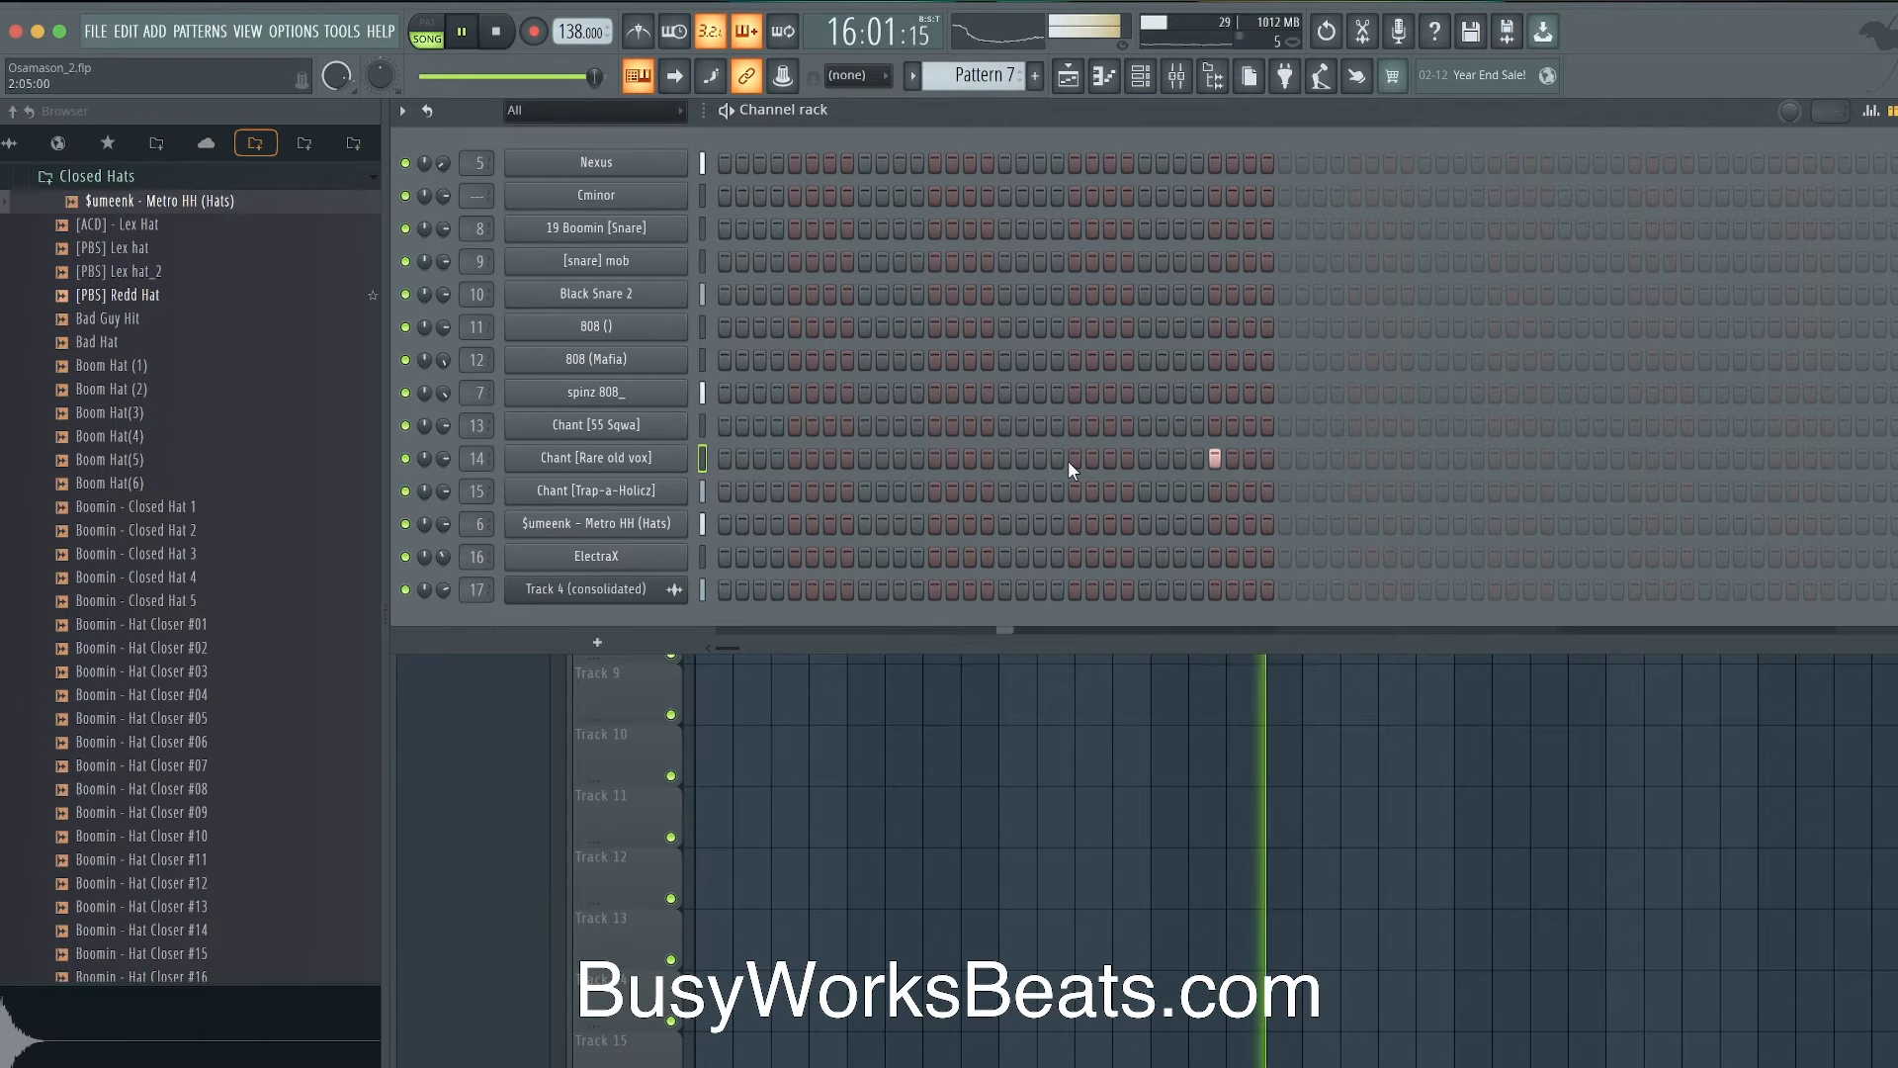
pyautogui.press('F6')
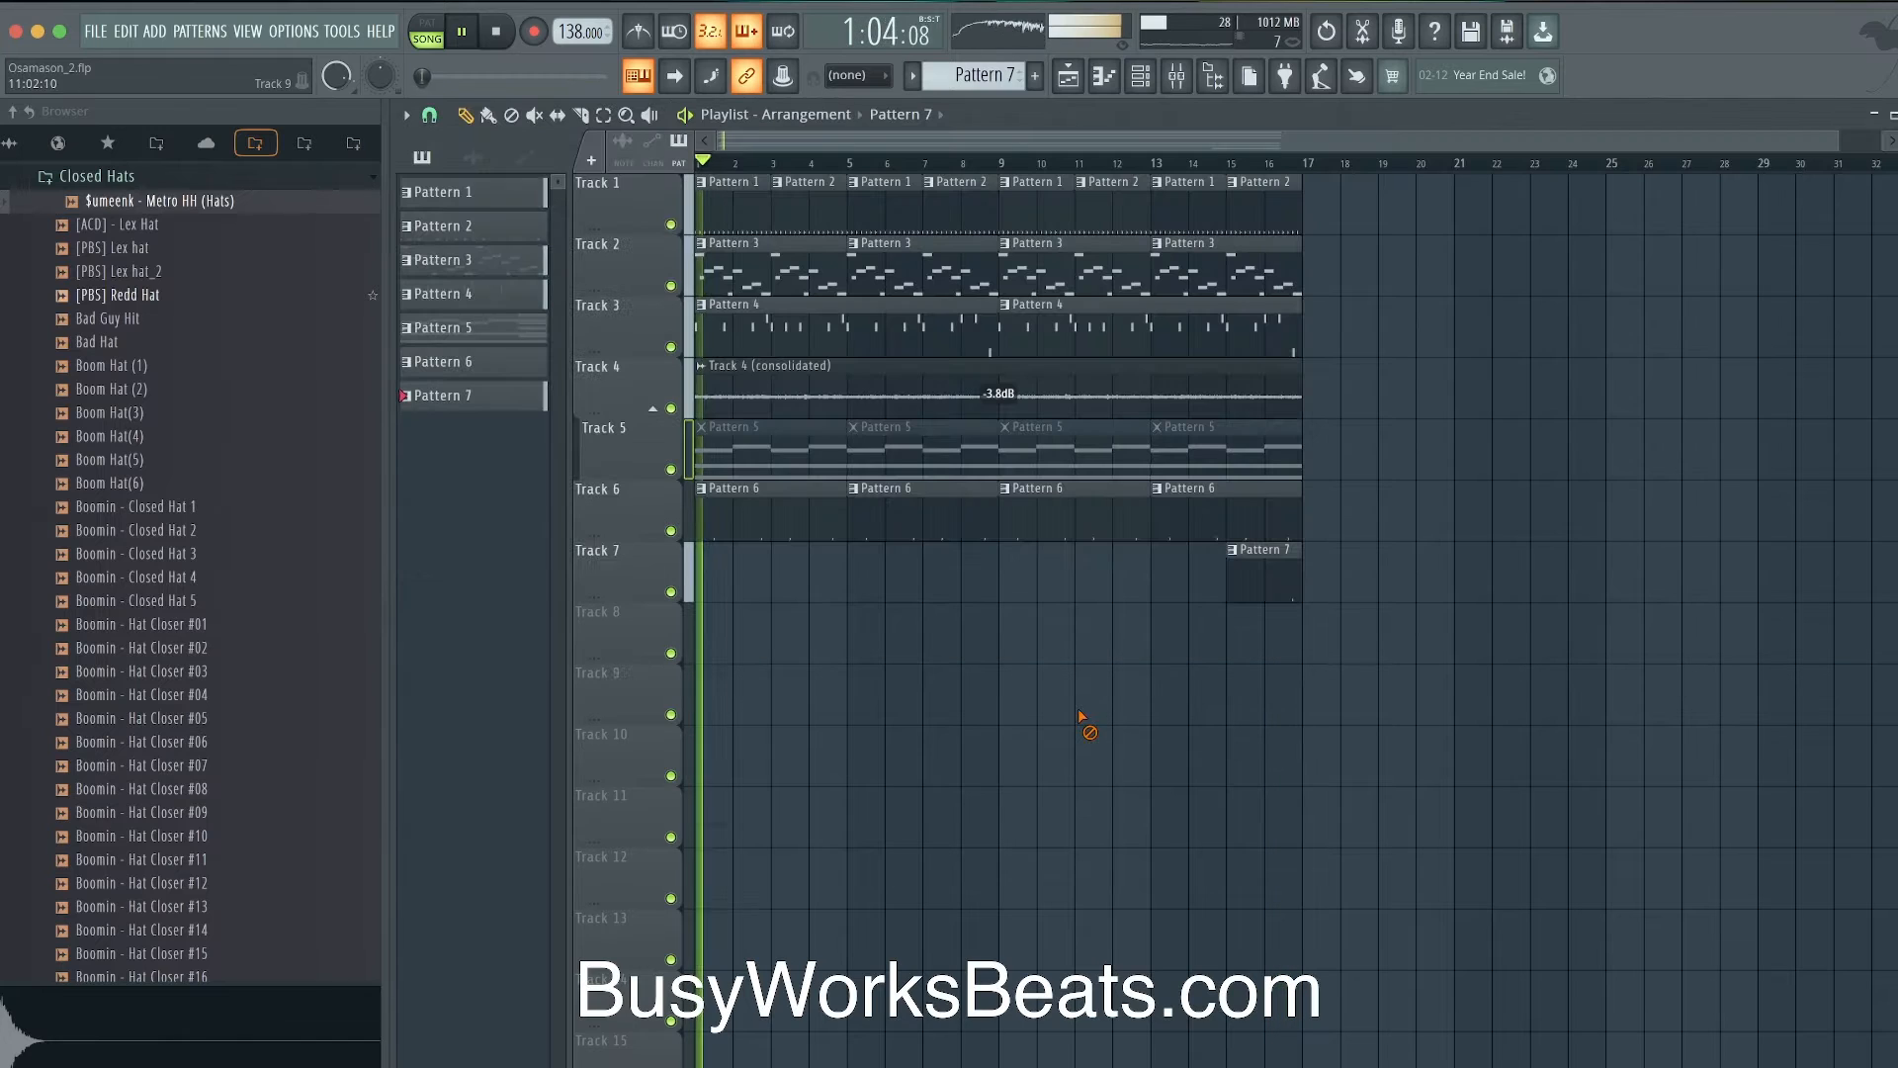
# - Set the time stretching mode of the Chant [Rare old vox] sample to Resample and return to the arrangement
pyautogui.press('space')
pyautogui.click(1159, 79)
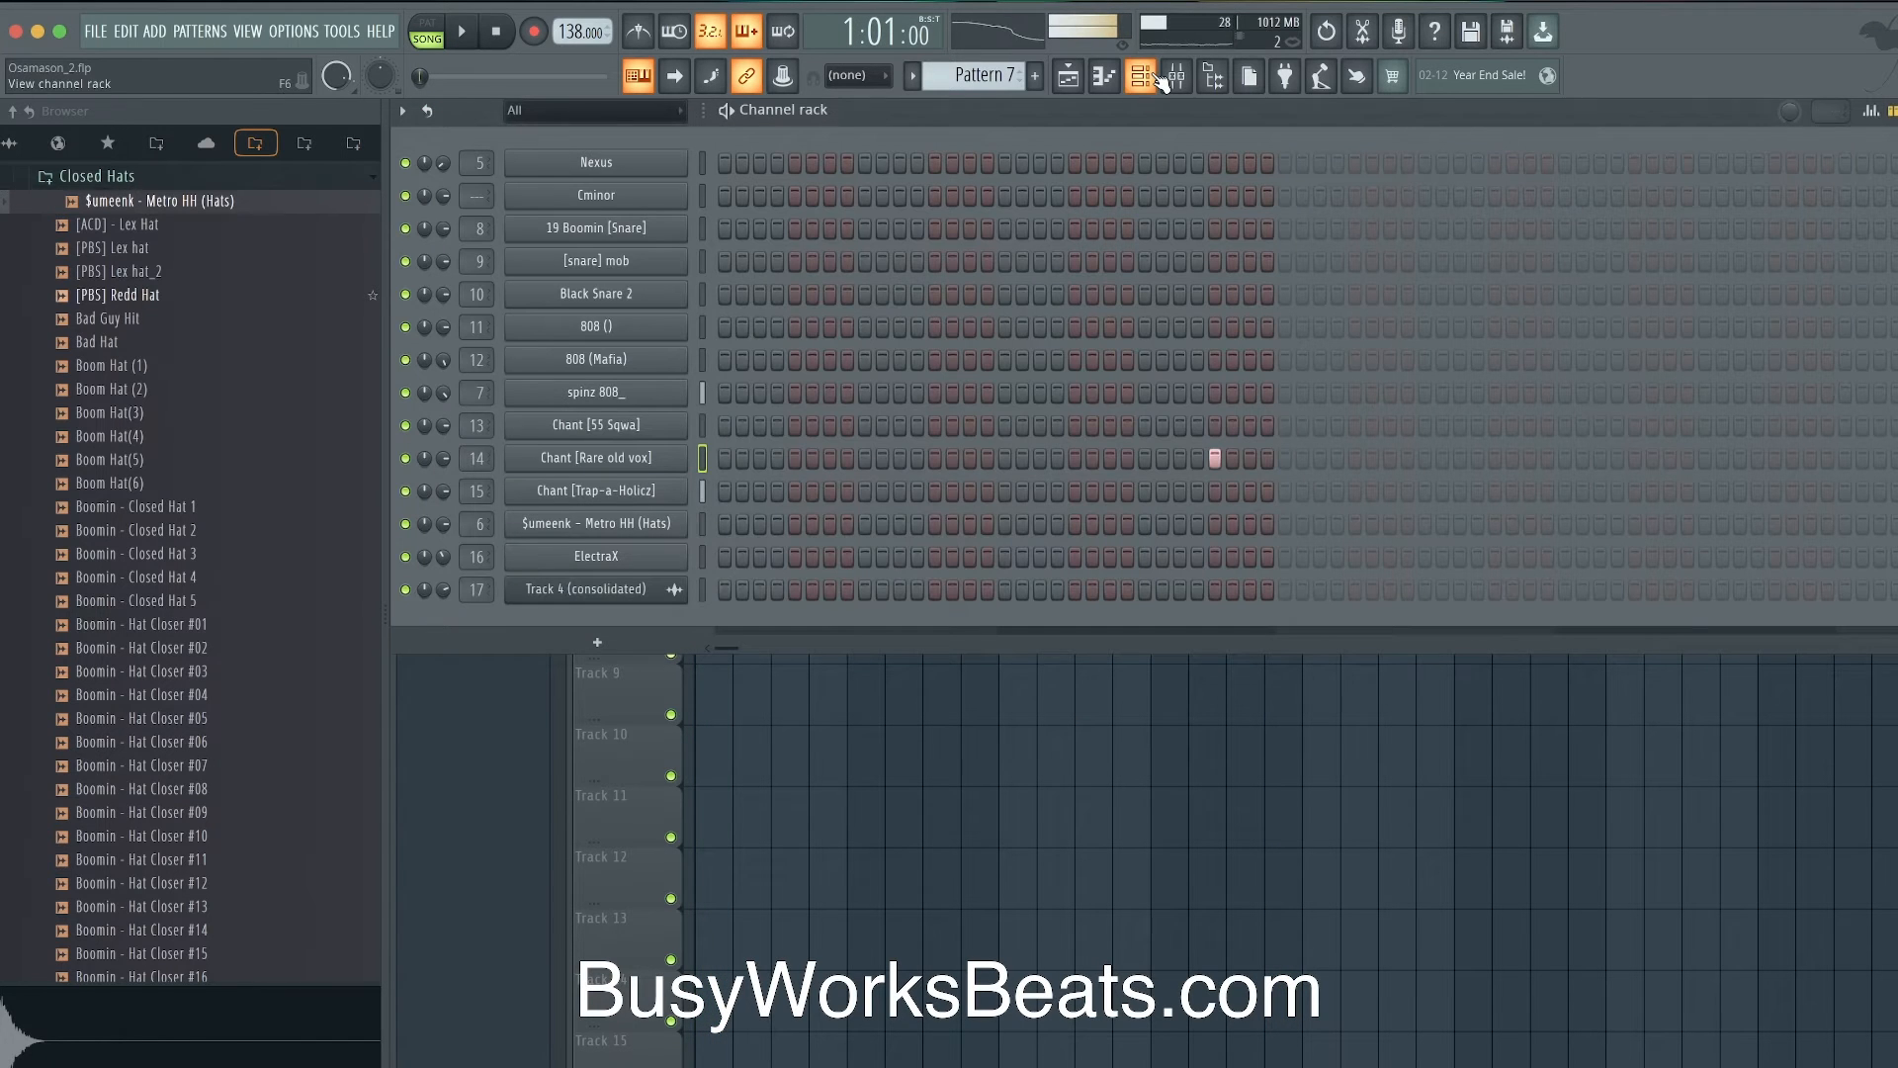
pyautogui.click(647, 459)
pyautogui.click(983, 314)
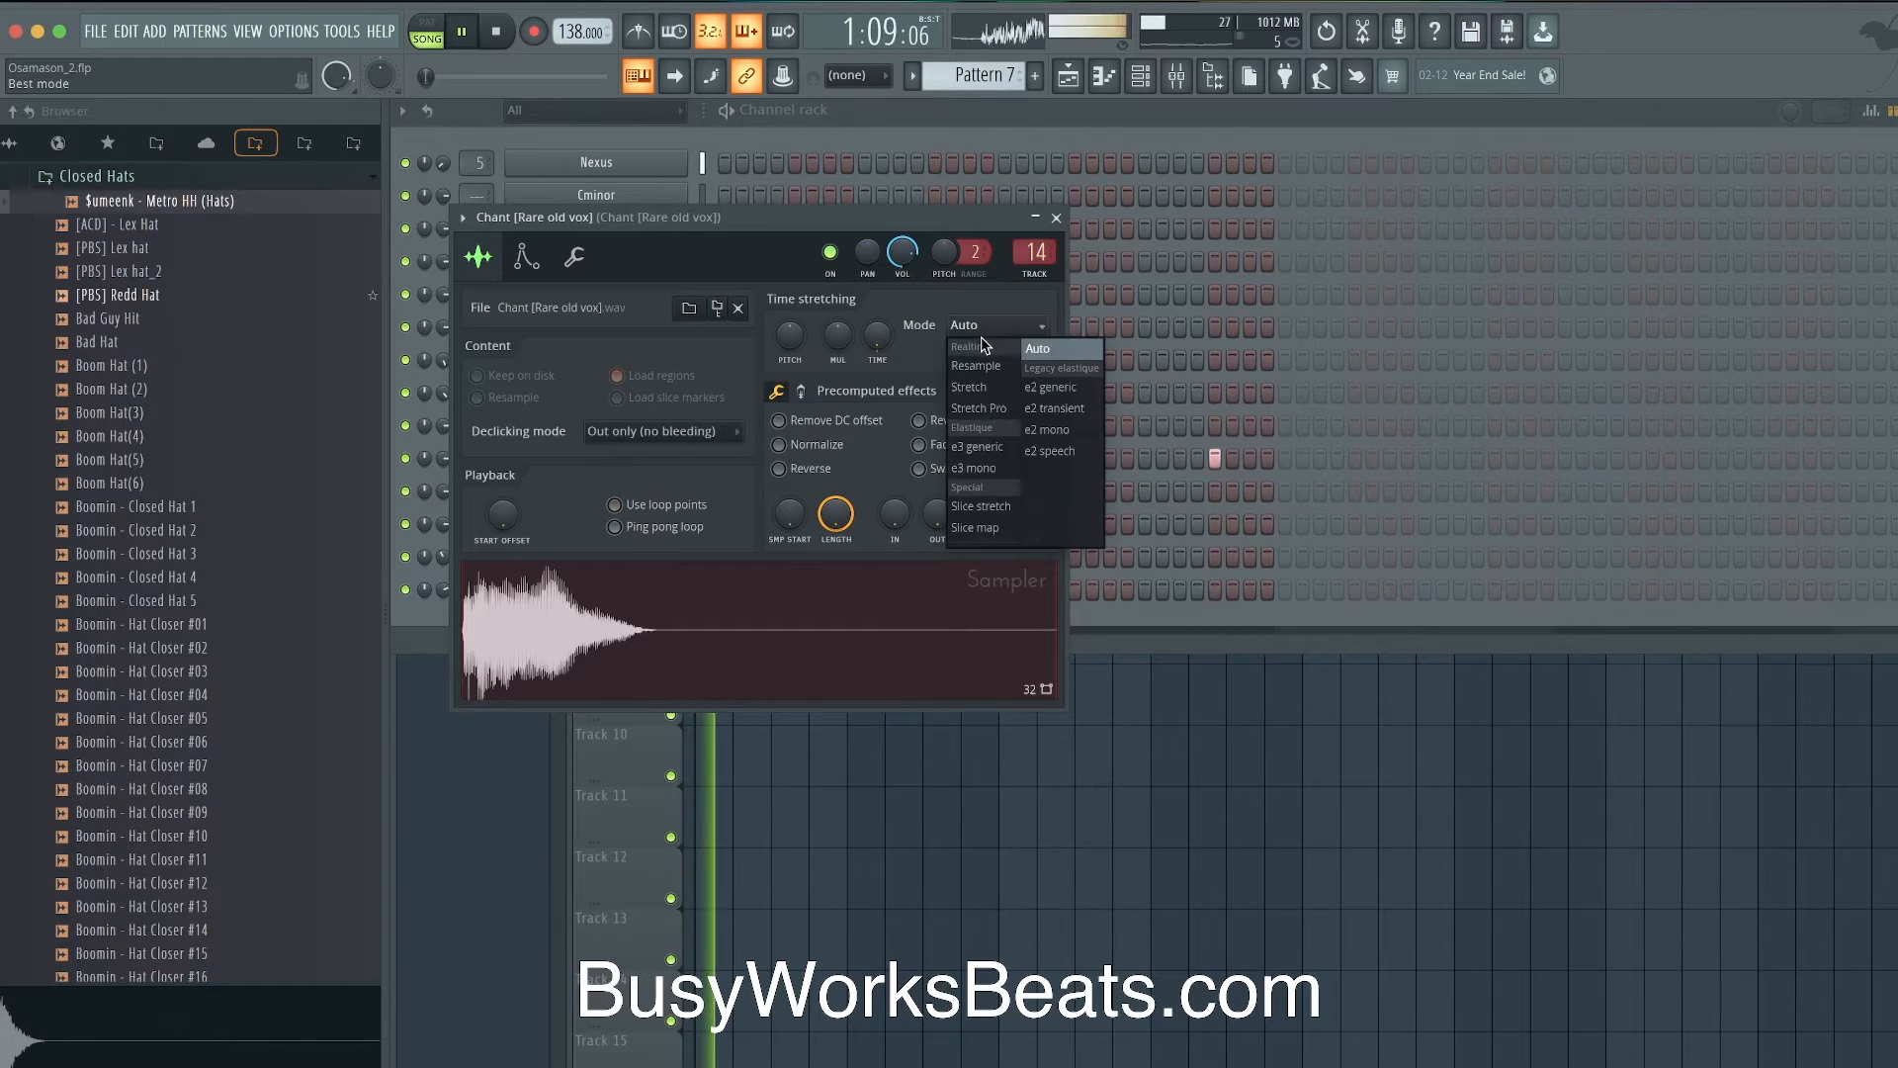
pyautogui.click(981, 358)
pyautogui.rightClick(877, 339)
pyautogui.click(898, 361)
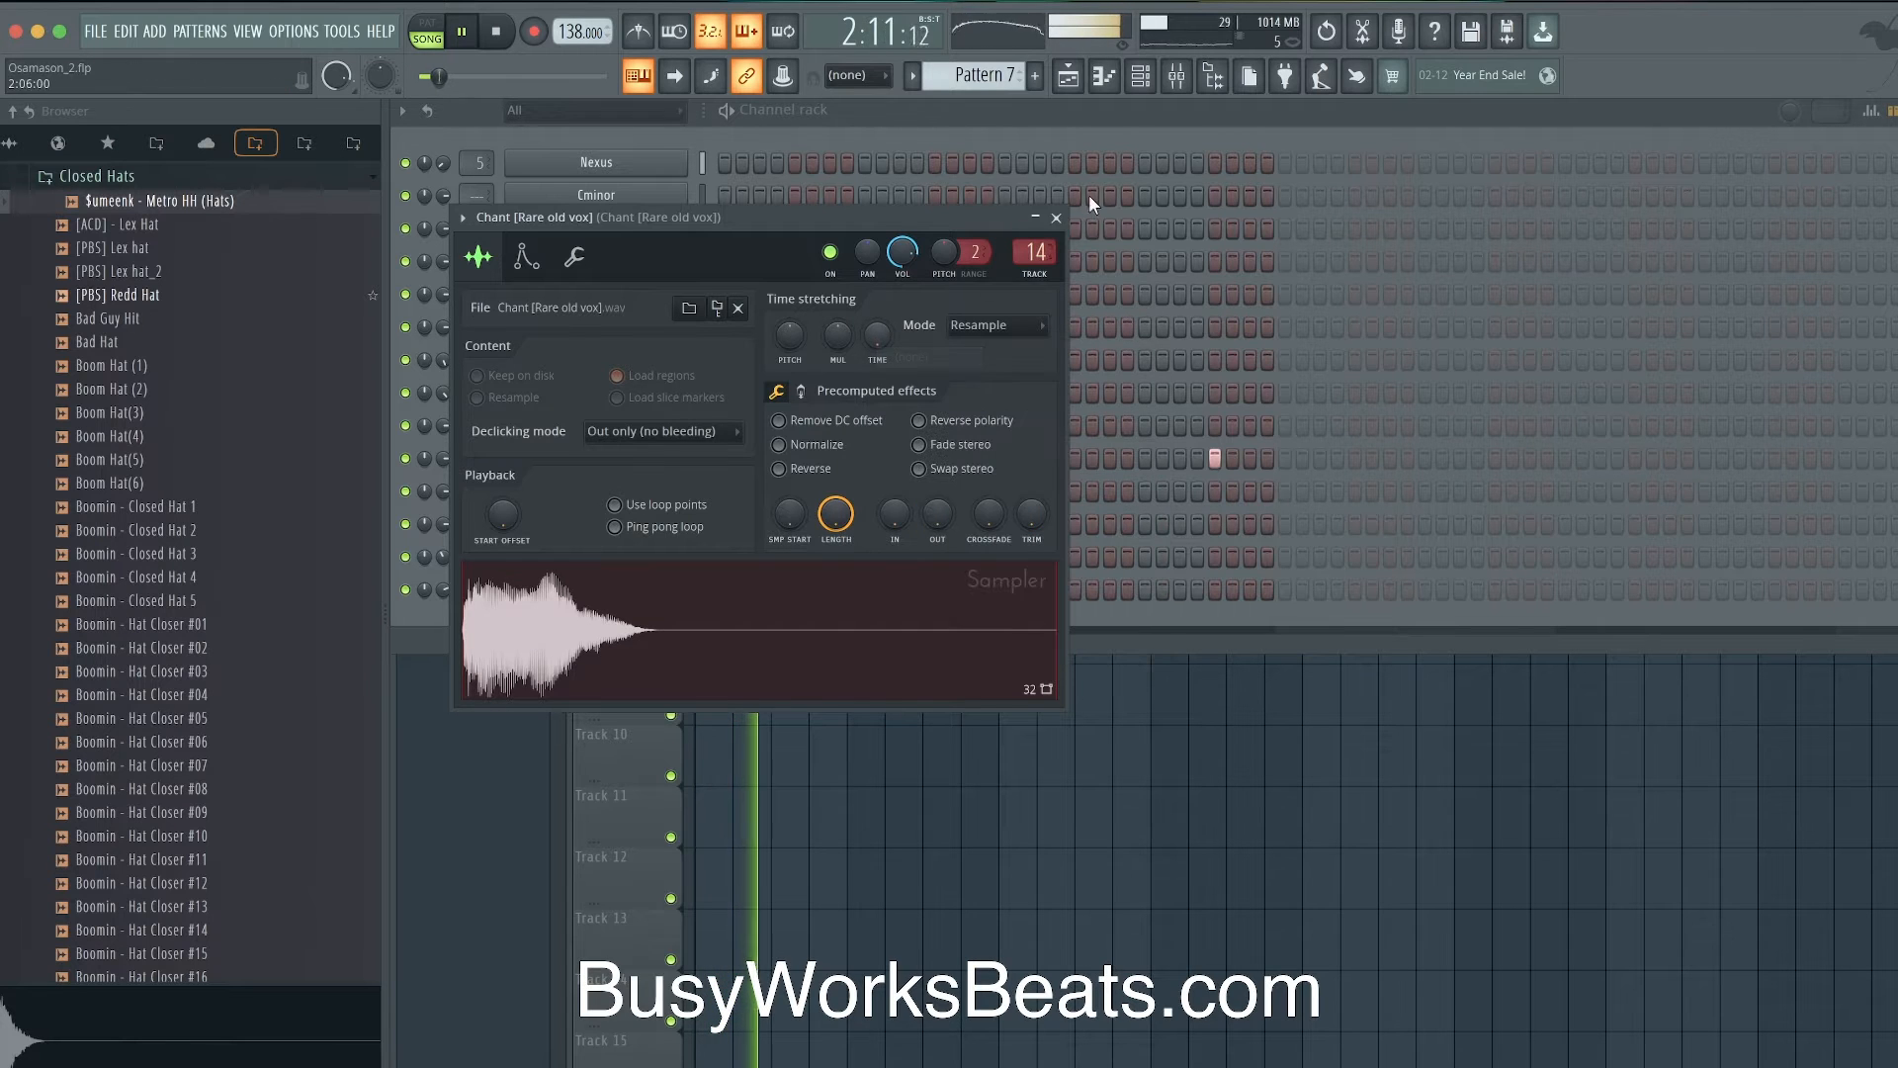
pyautogui.click(1057, 217)
pyautogui.click(936, 799)
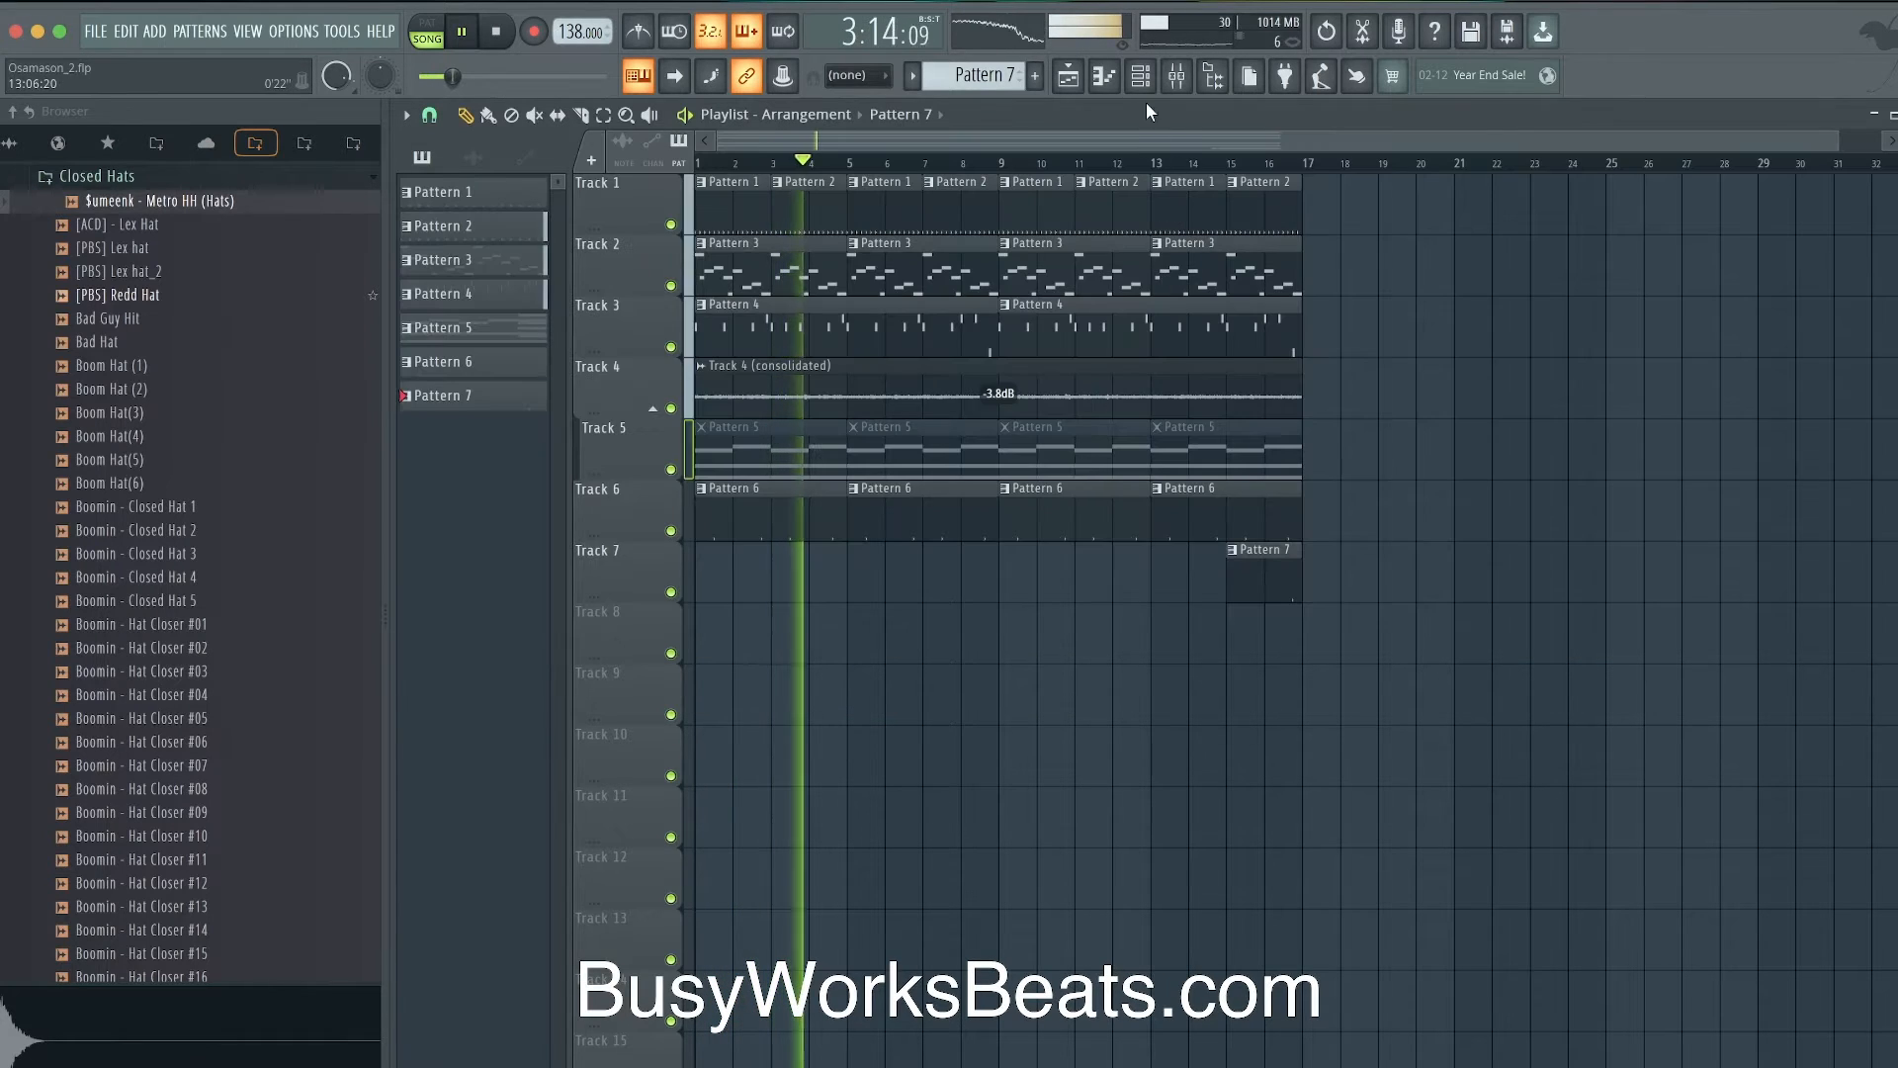
# - Inspect the spinz 808_ channel's miscellaneous settings, including its time shift, and check the mixer levels
pyautogui.click(1140, 77)
pyautogui.click(514, 391)
pyautogui.click(514, 202)
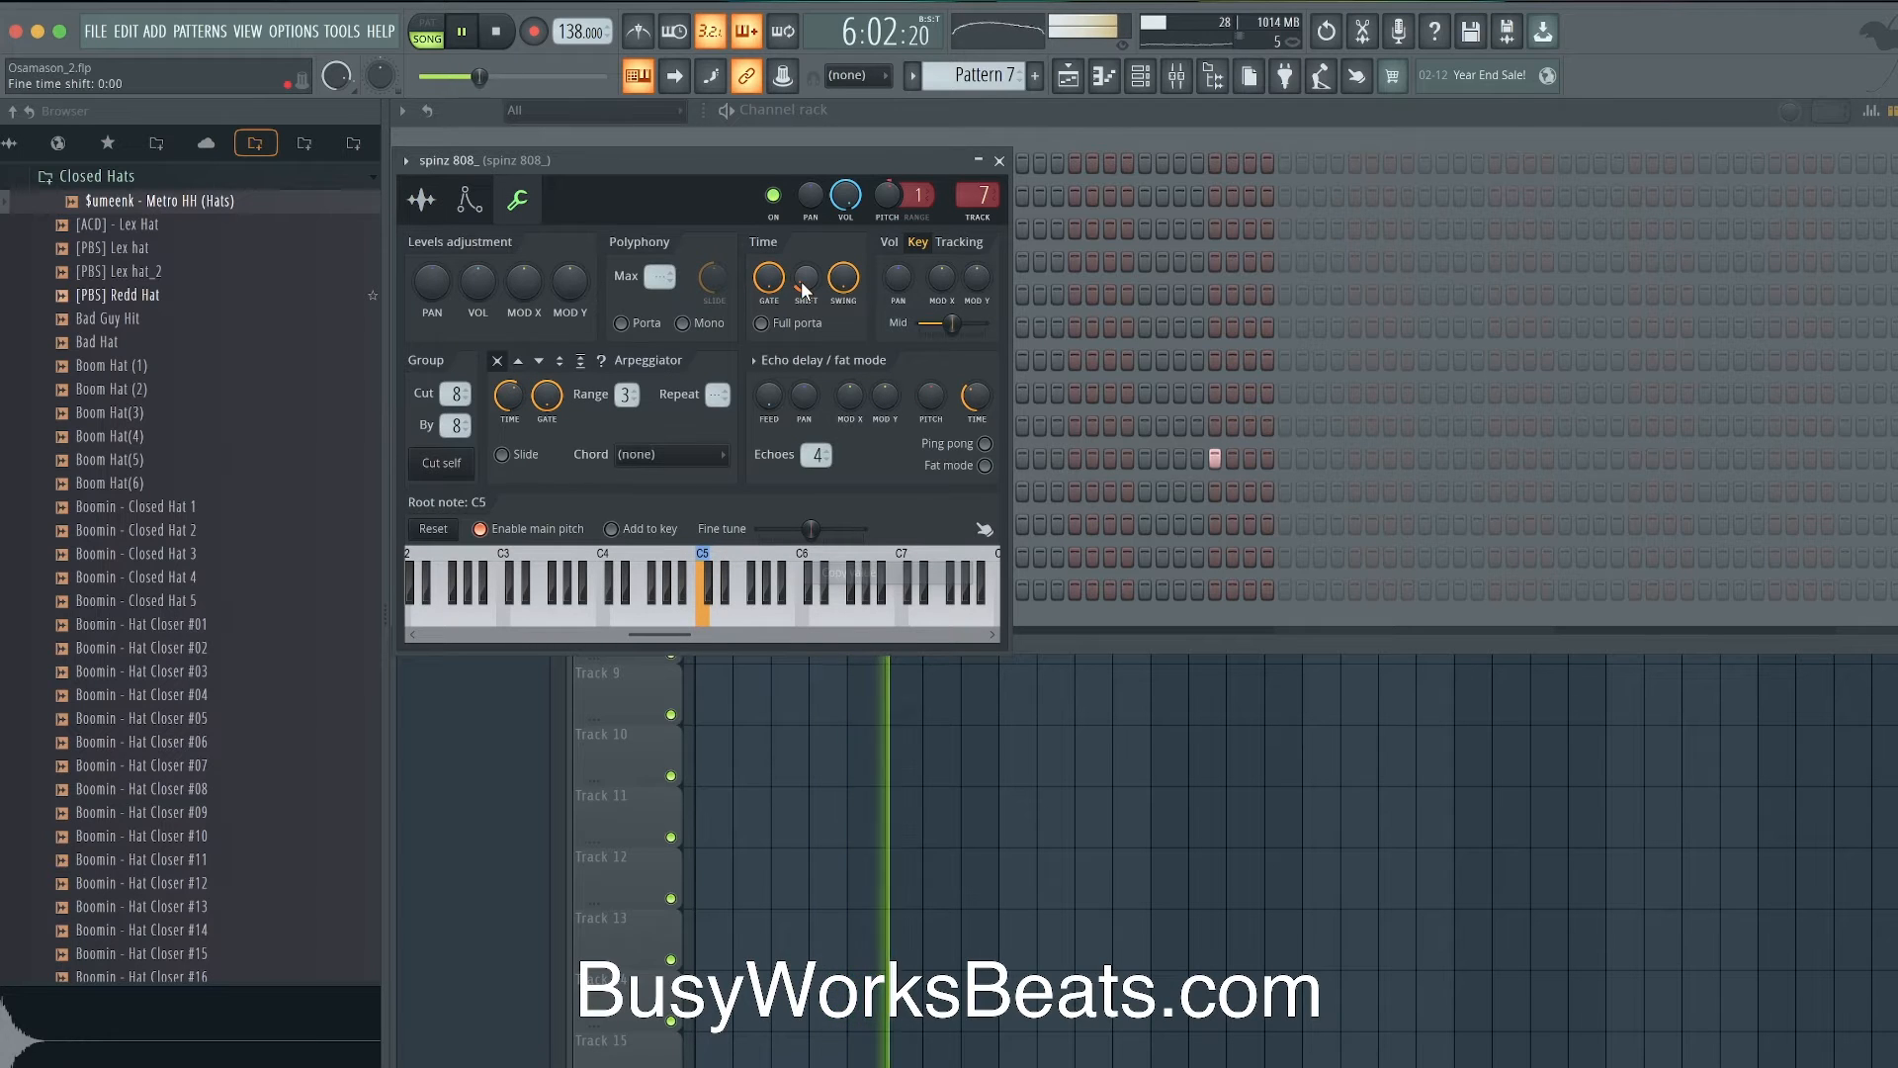
pyautogui.click(999, 160)
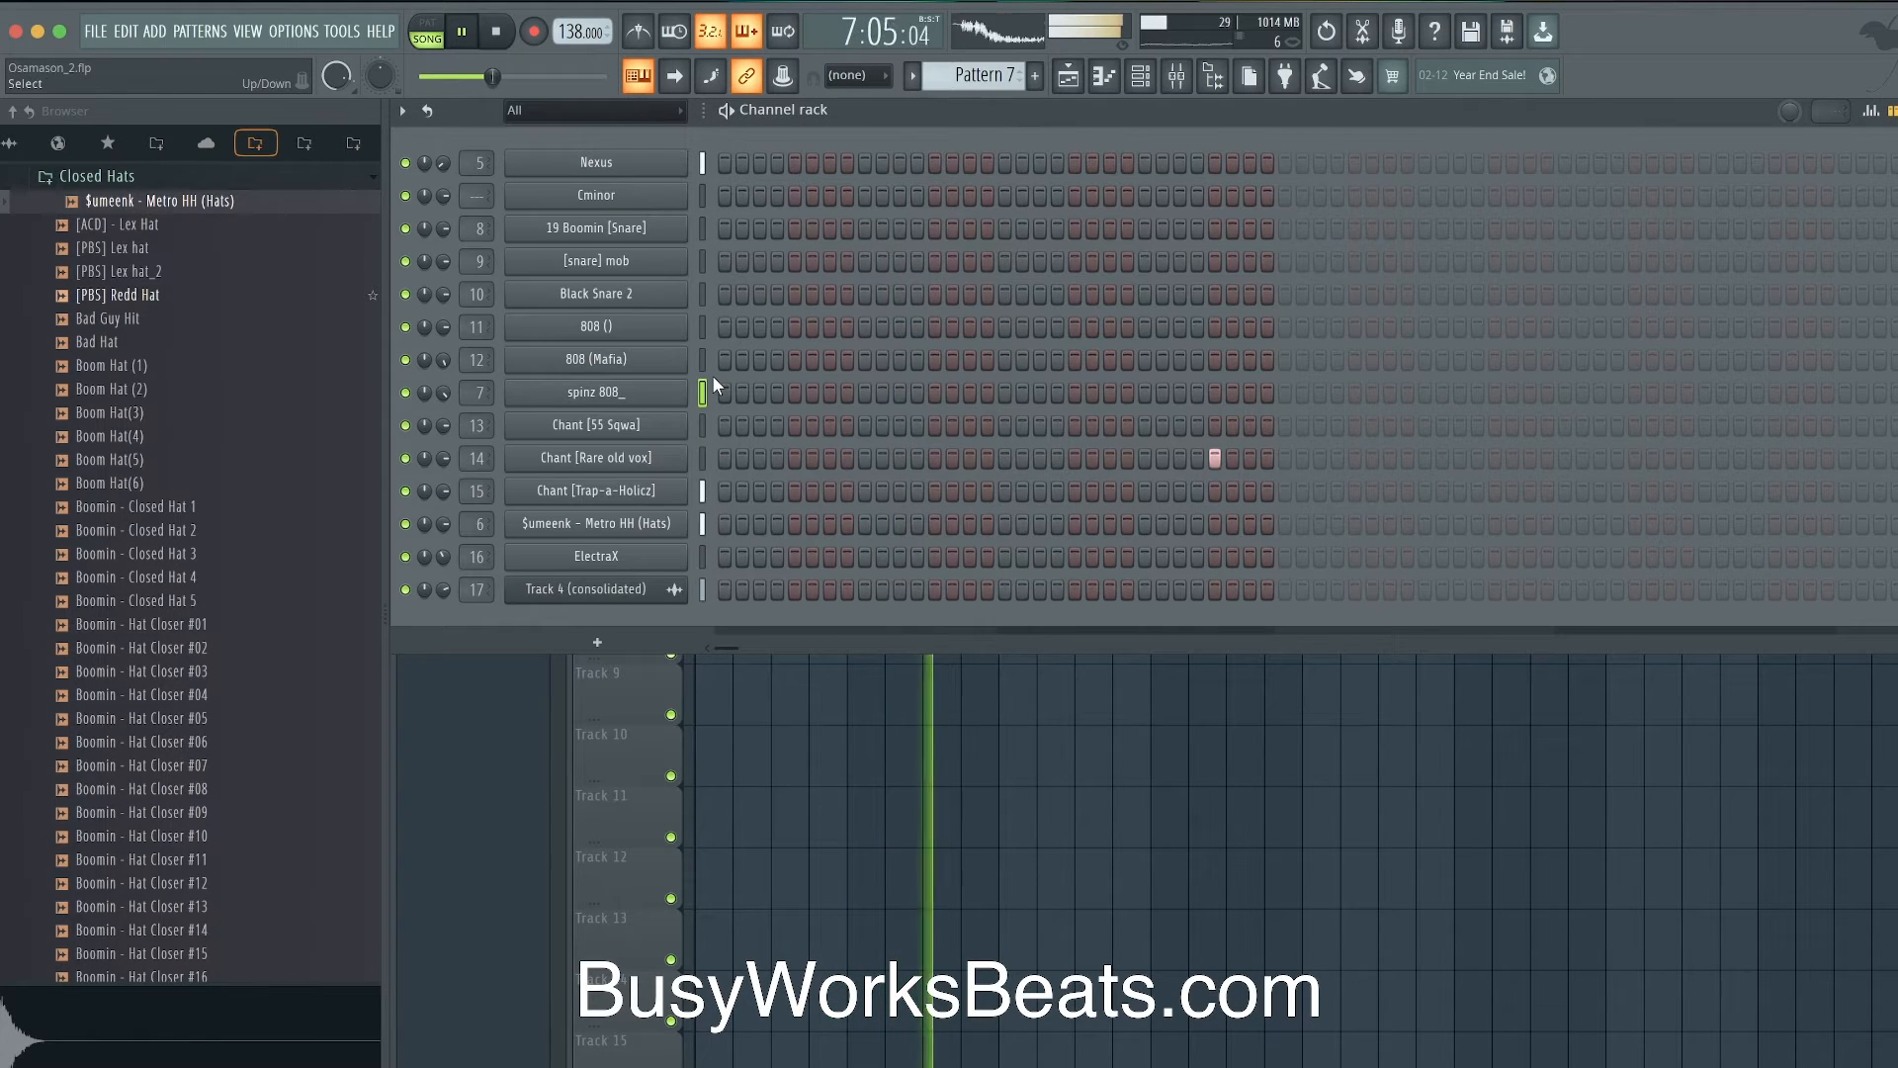
pyautogui.press('F9')
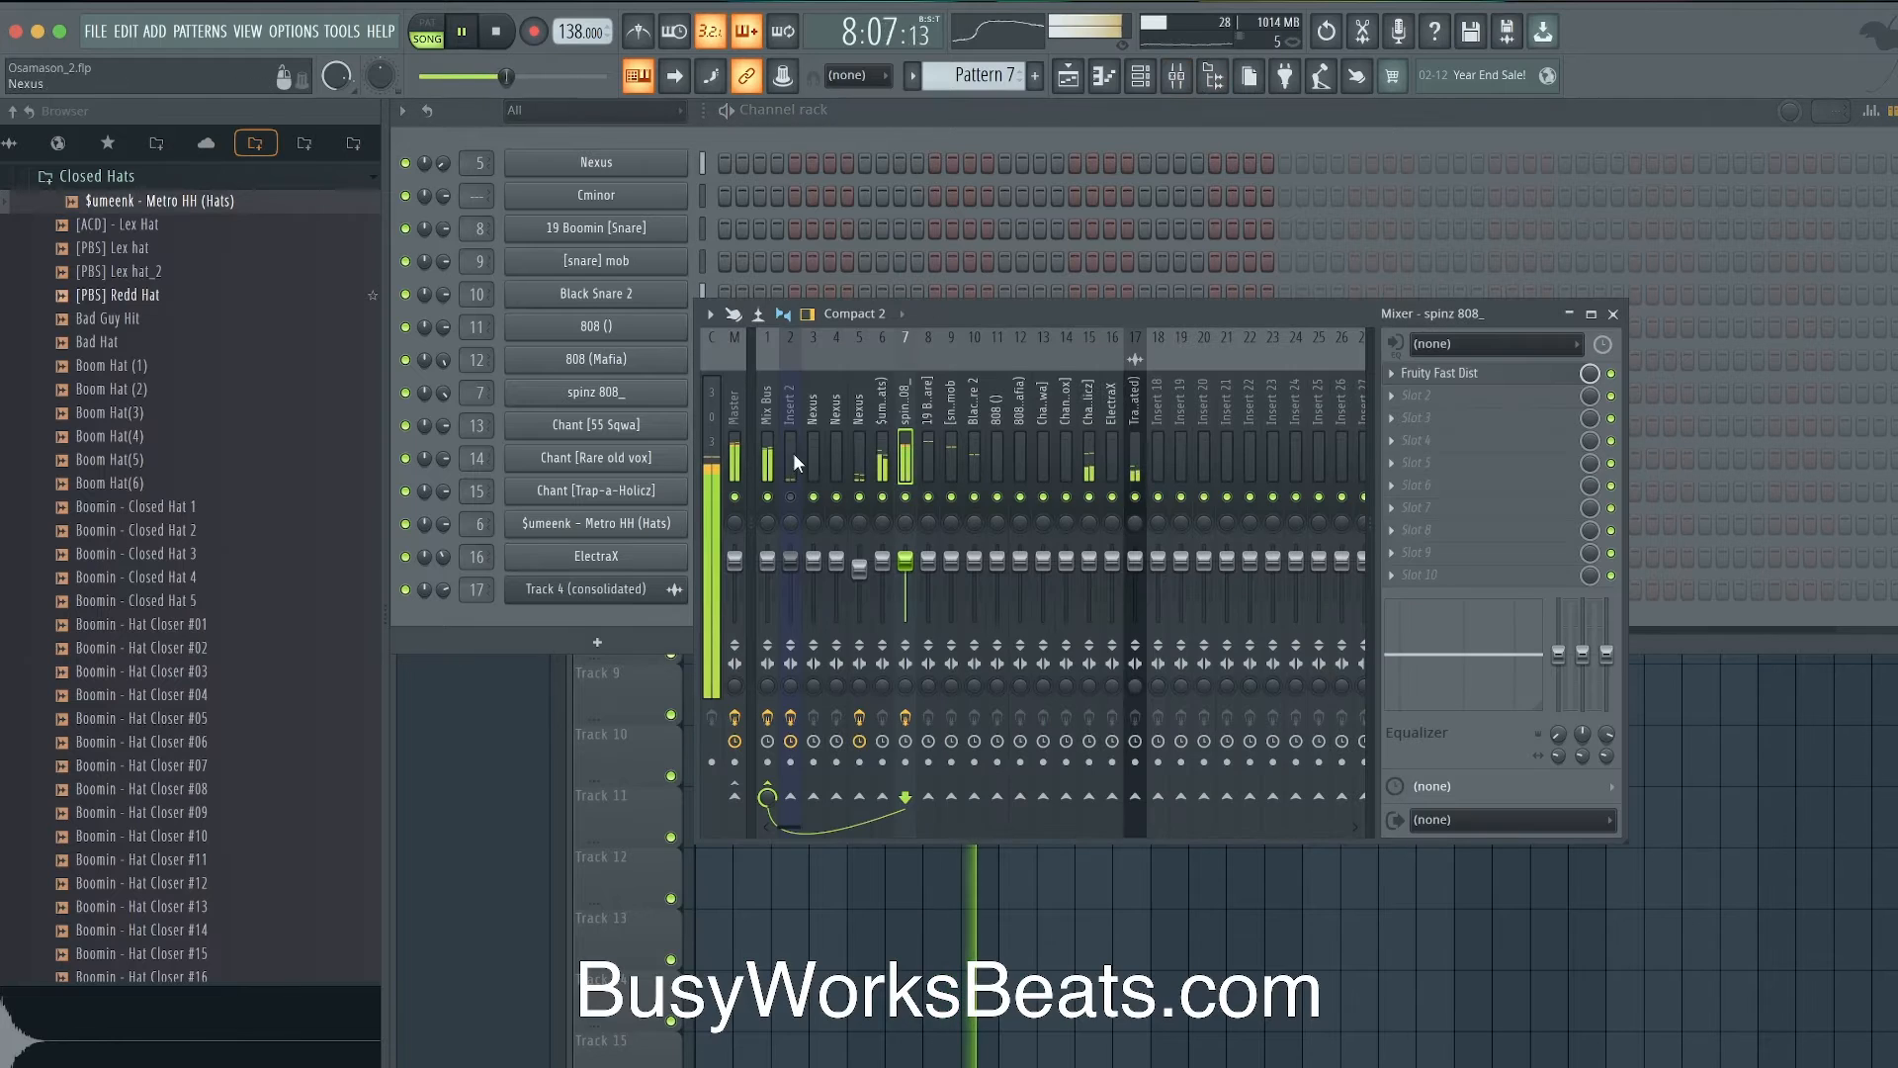
pyautogui.click(641, 391)
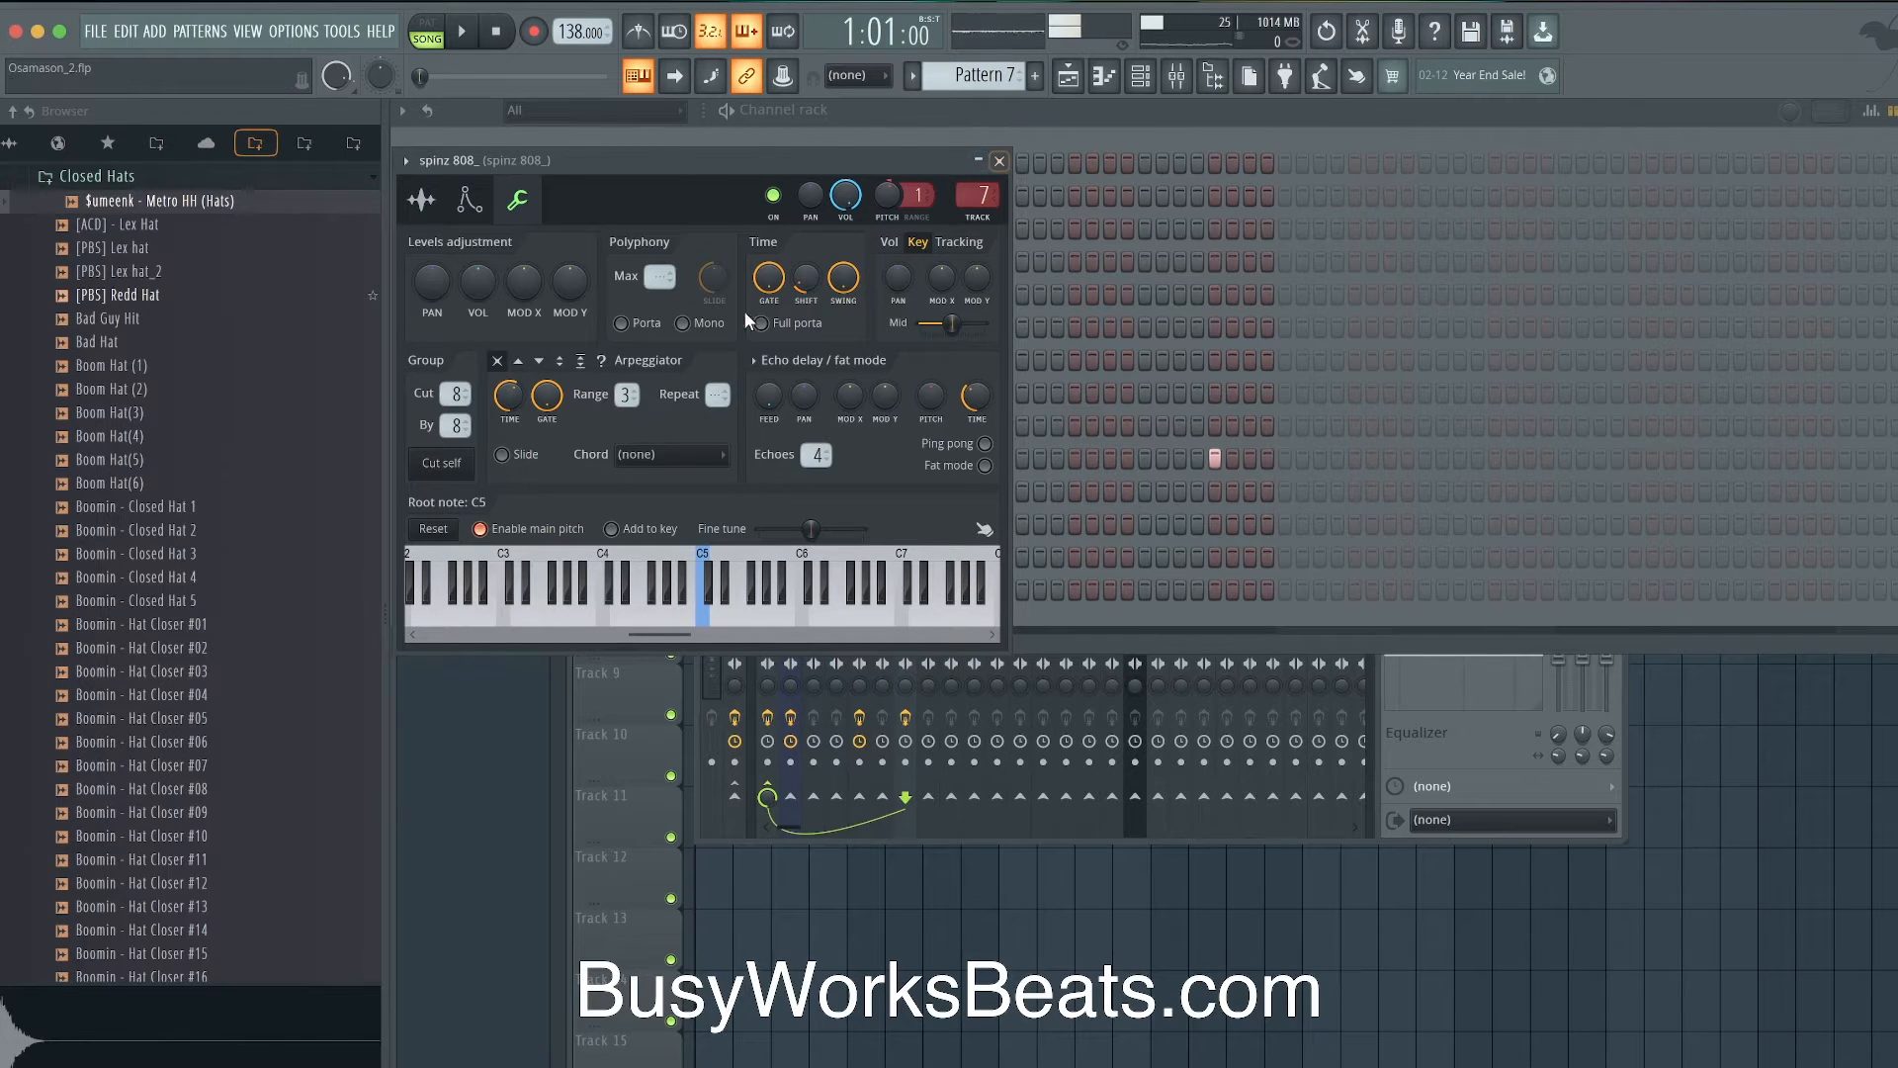
pyautogui.click(999, 160)
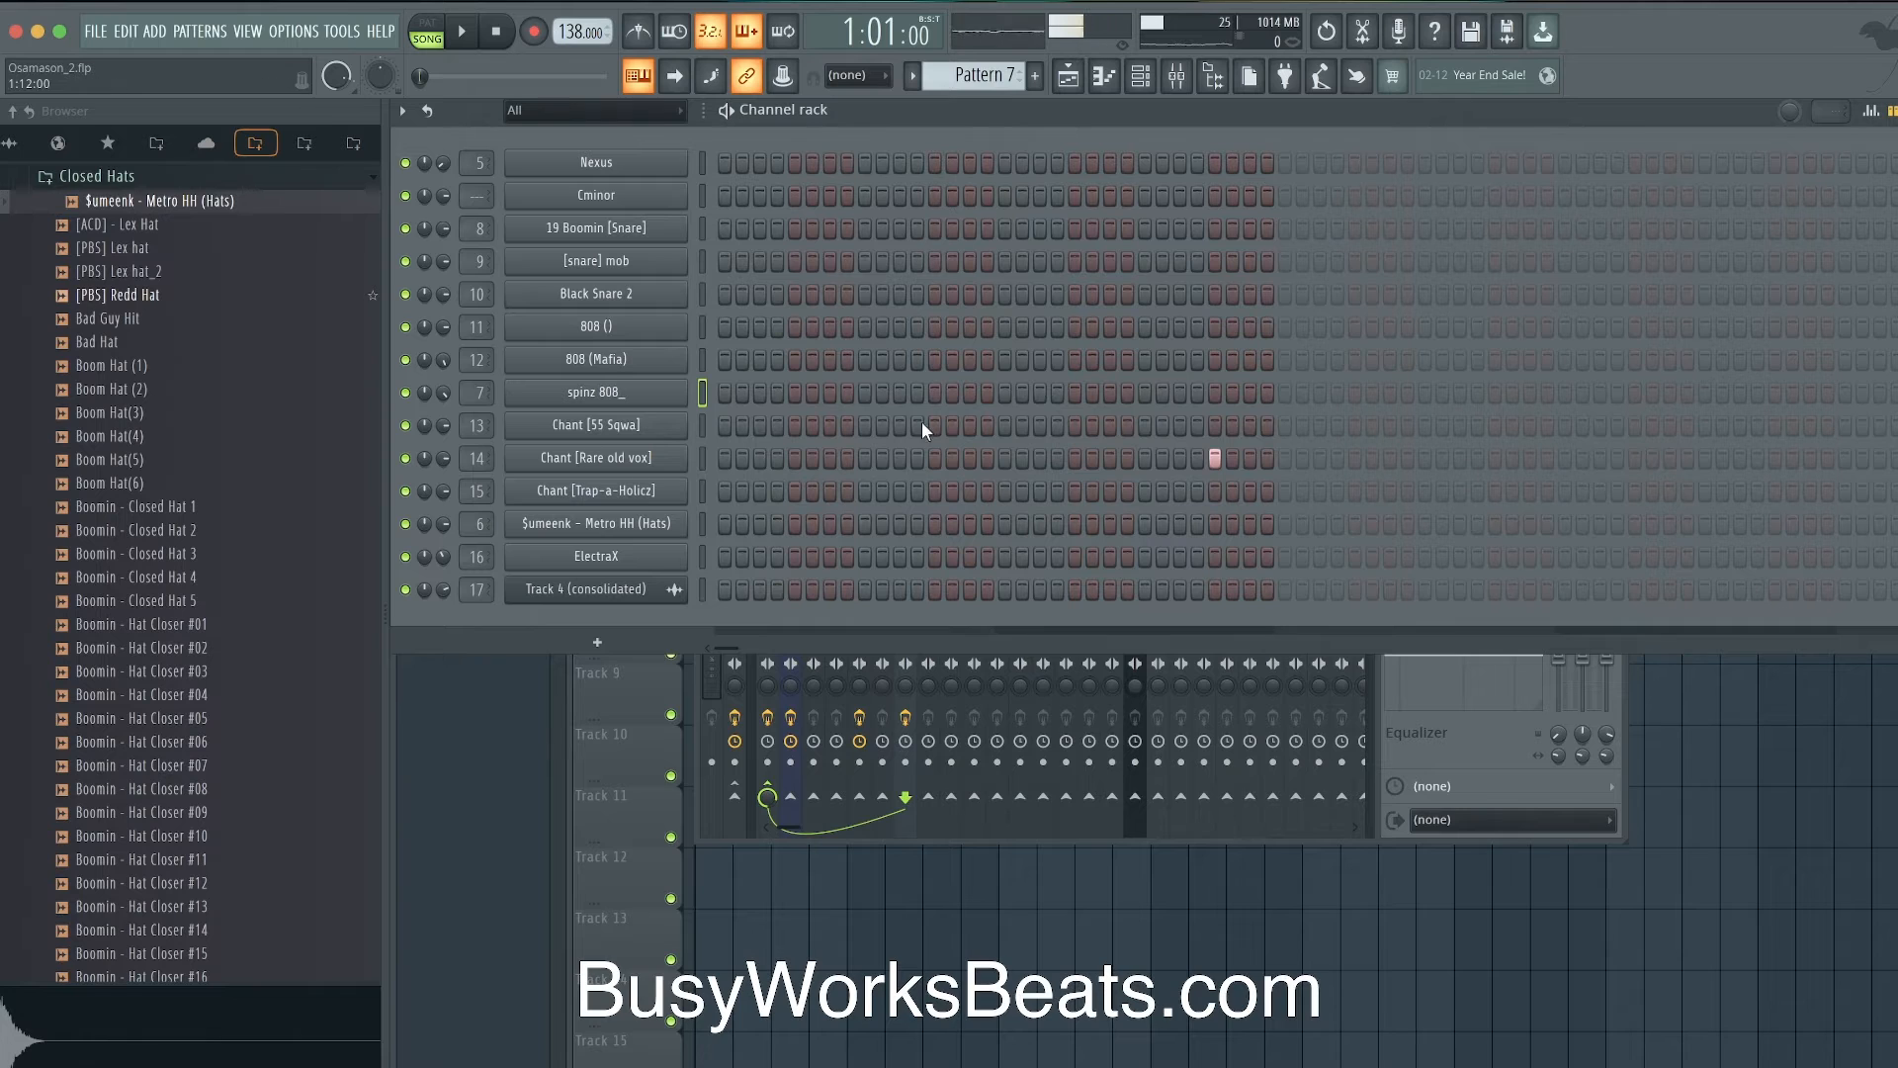
# - Replay the song with the mixer open and set the Nexus channel volume to 33%
pyautogui.press('F9')
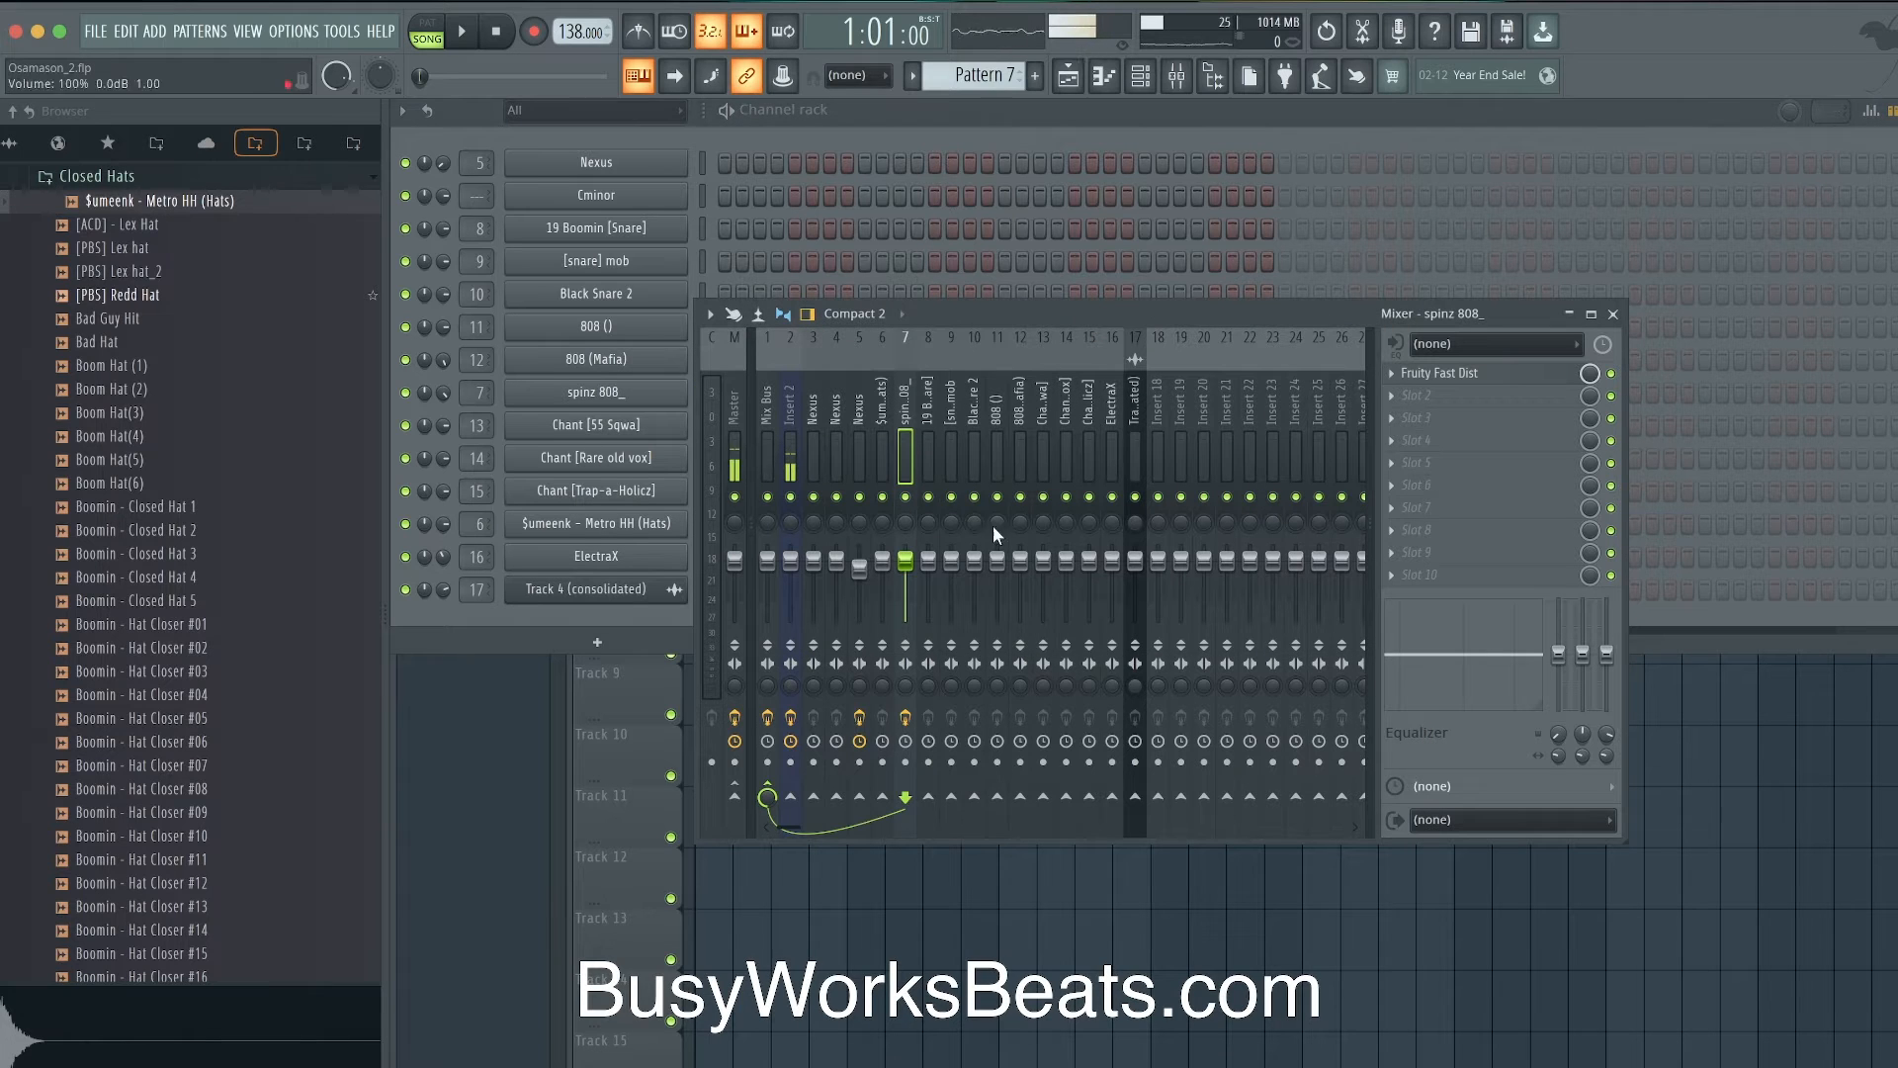
pyautogui.click(791, 497)
pyautogui.press('space')
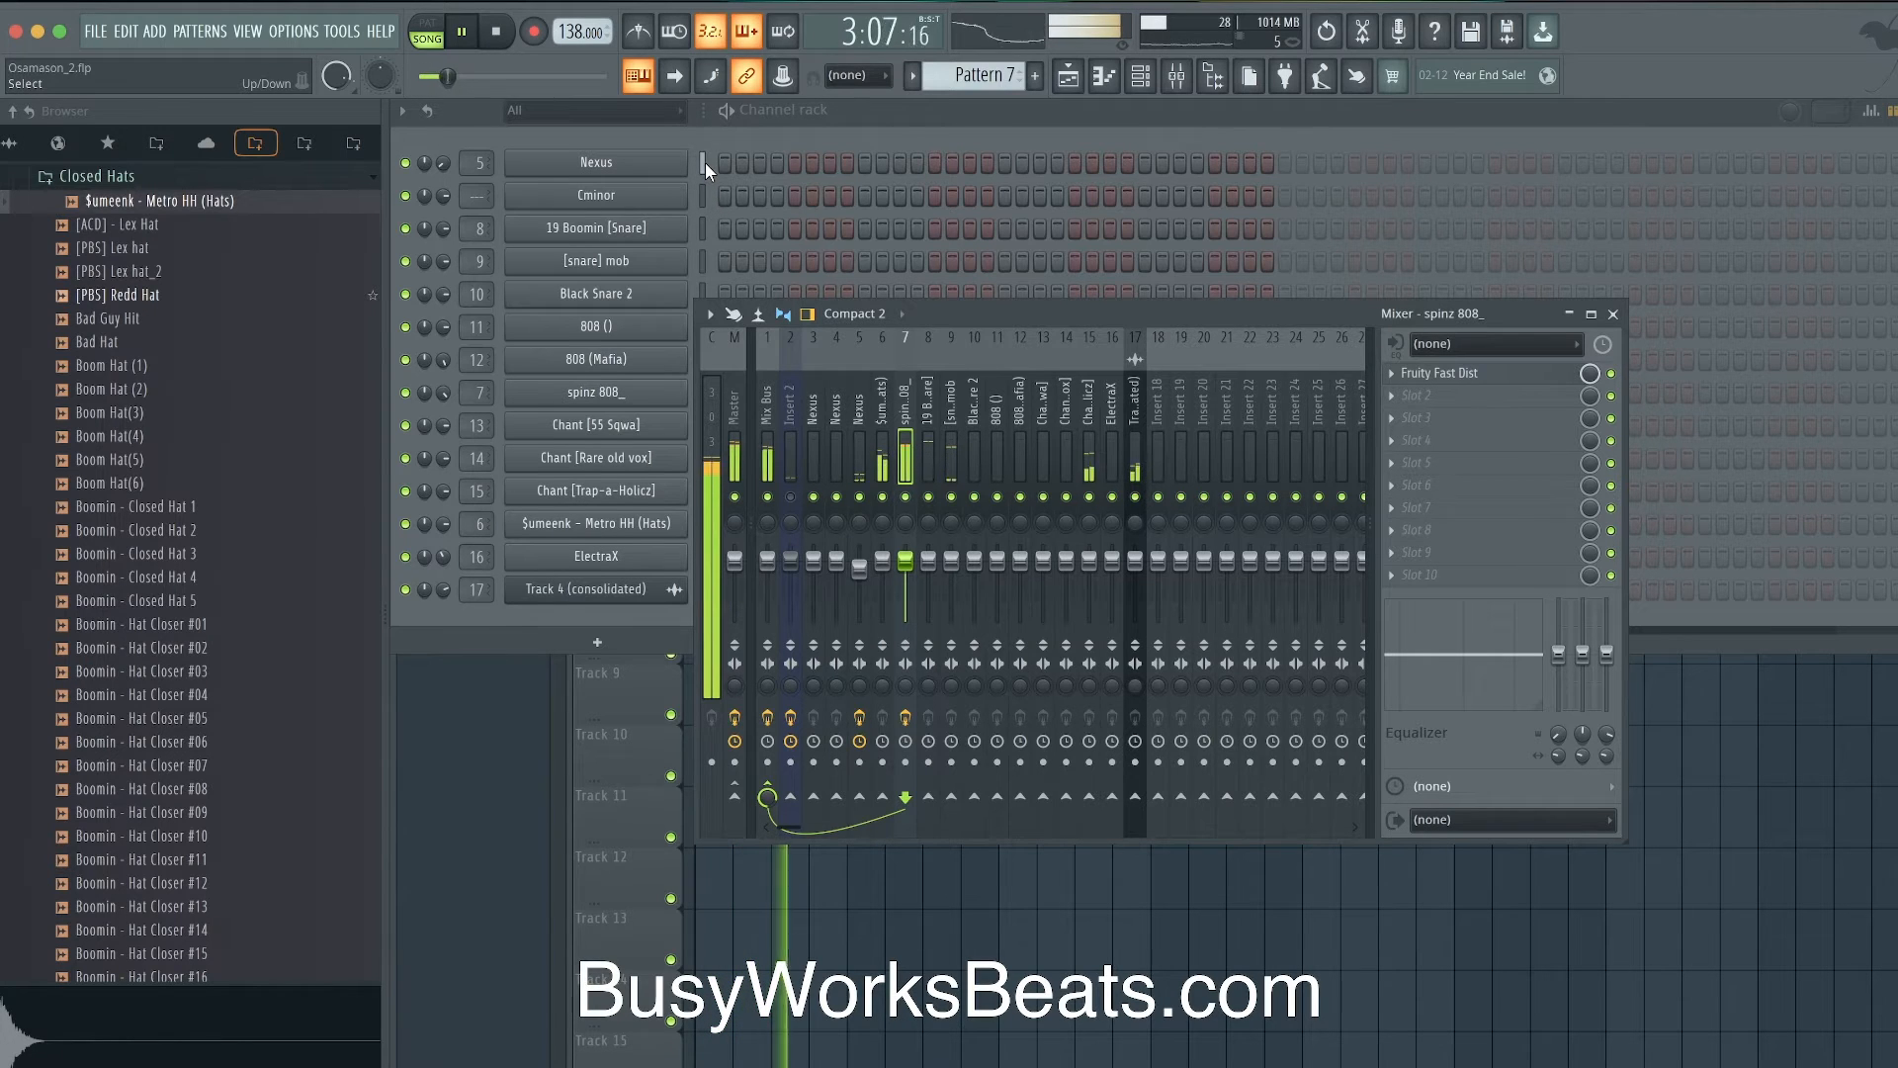
pyautogui.moveTo(443, 164); pyautogui.dragTo(443, 156)
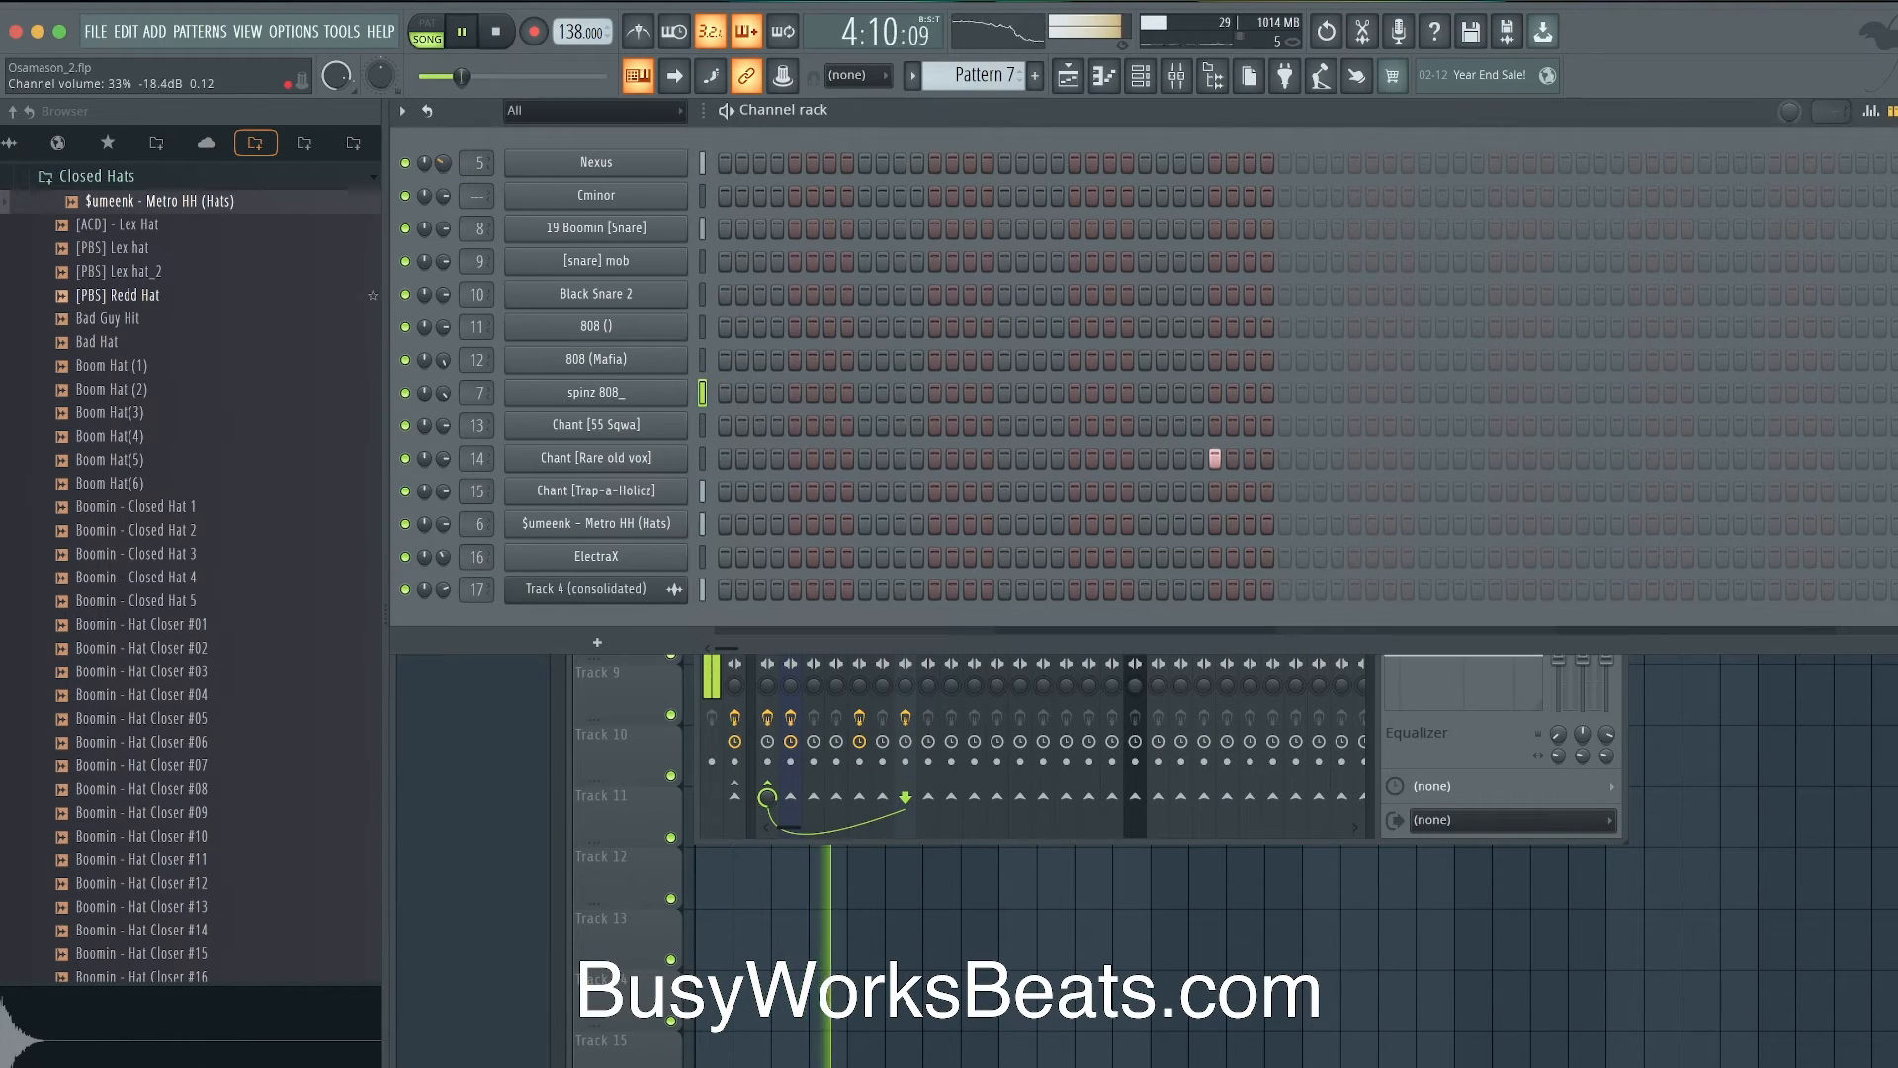
# - Review the Nexus melody of Pattern 3 in the piano roll and return to the playlist
pyautogui.click(990, 862)
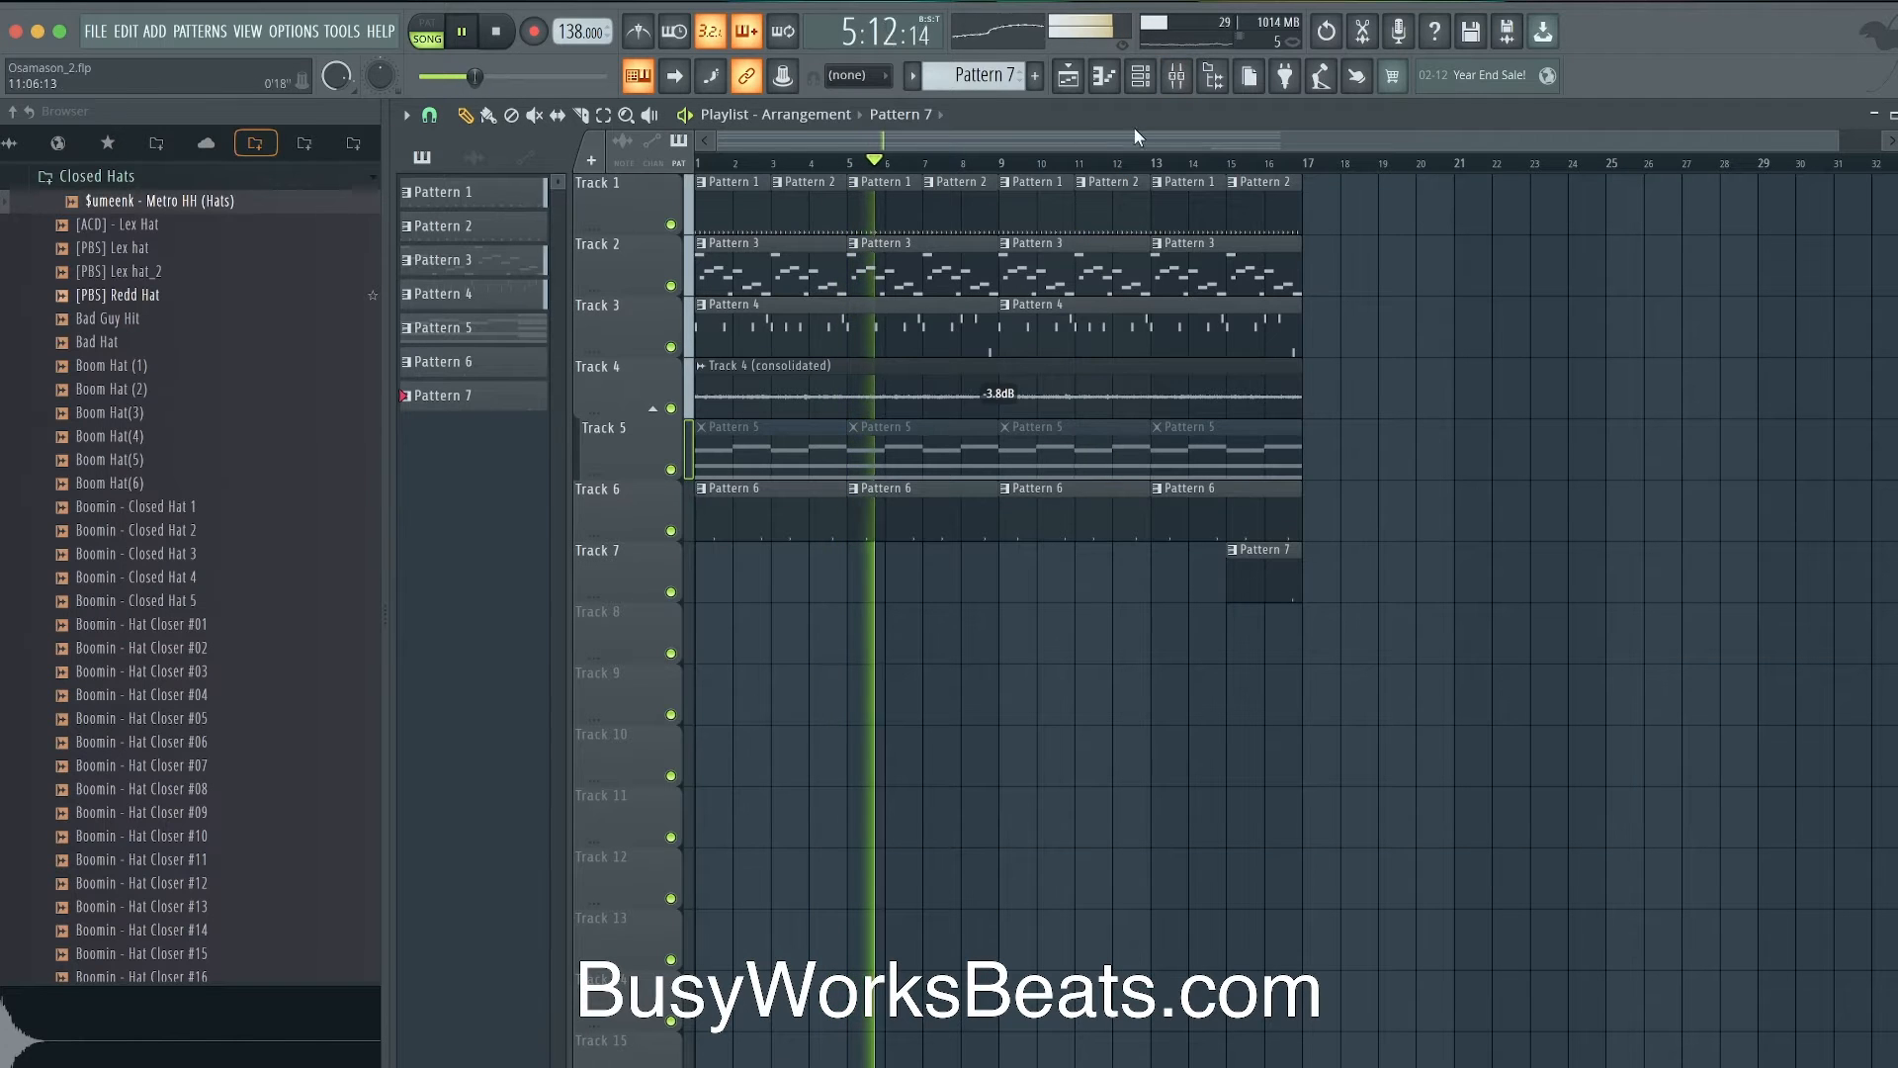
pyautogui.doubleClick(886, 263)
pyautogui.scroll(2, 545, 354)
pyautogui.hscroll(-3, 544, 354)
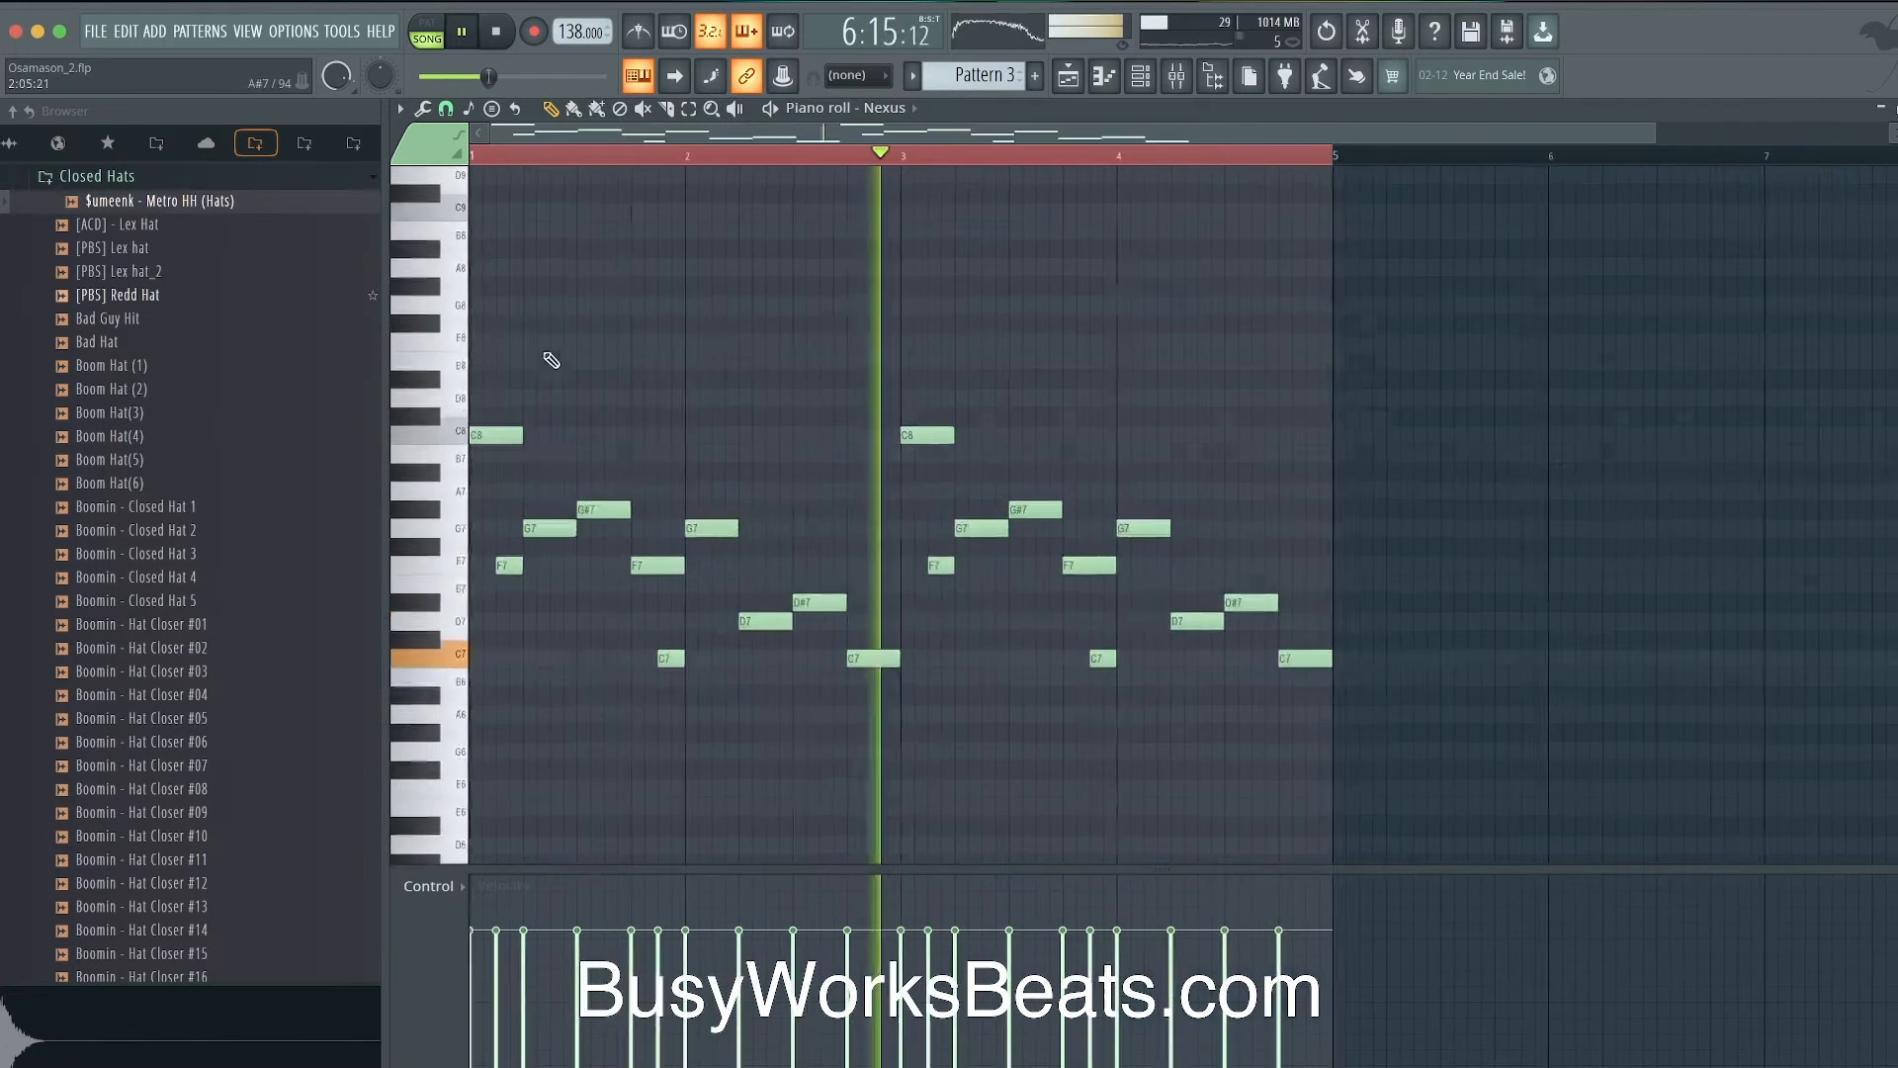
pyautogui.press('space')
pyautogui.click(1177, 76)
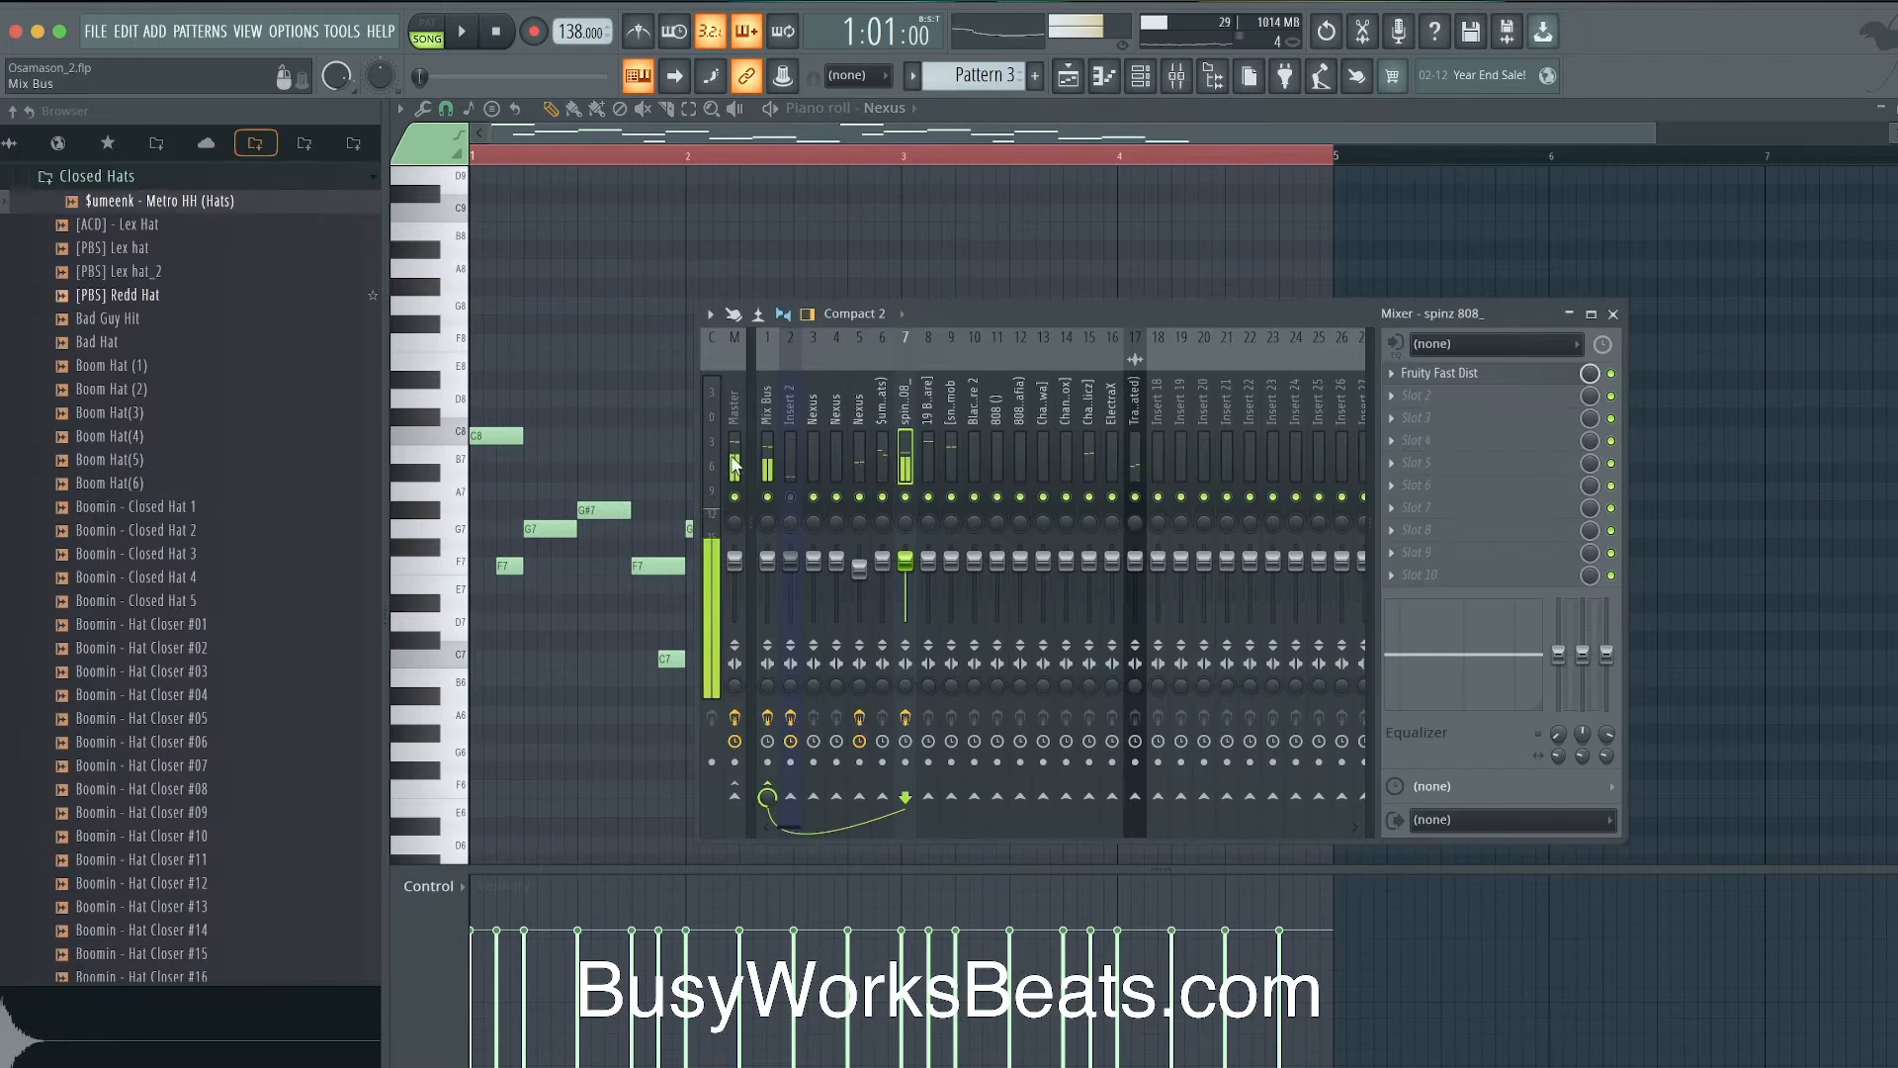
pyautogui.click(946, 219)
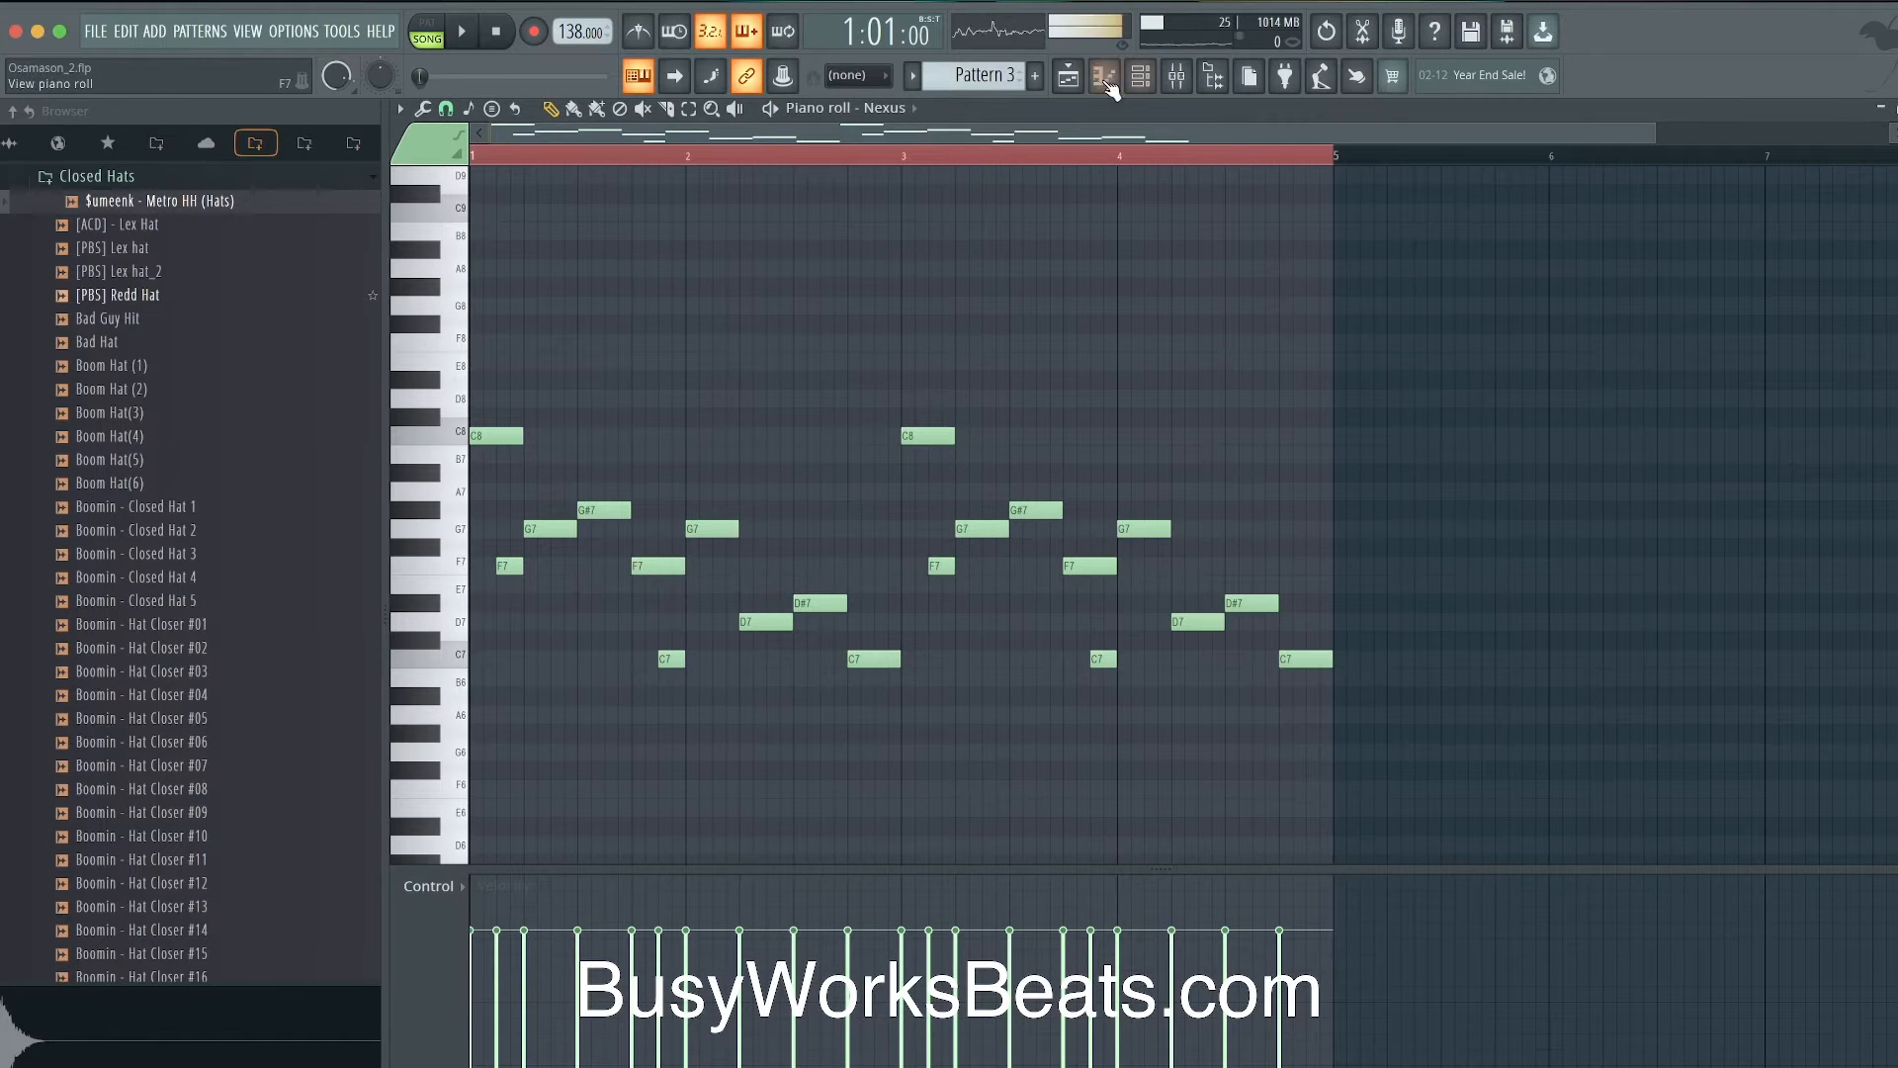
pyautogui.click(1073, 81)
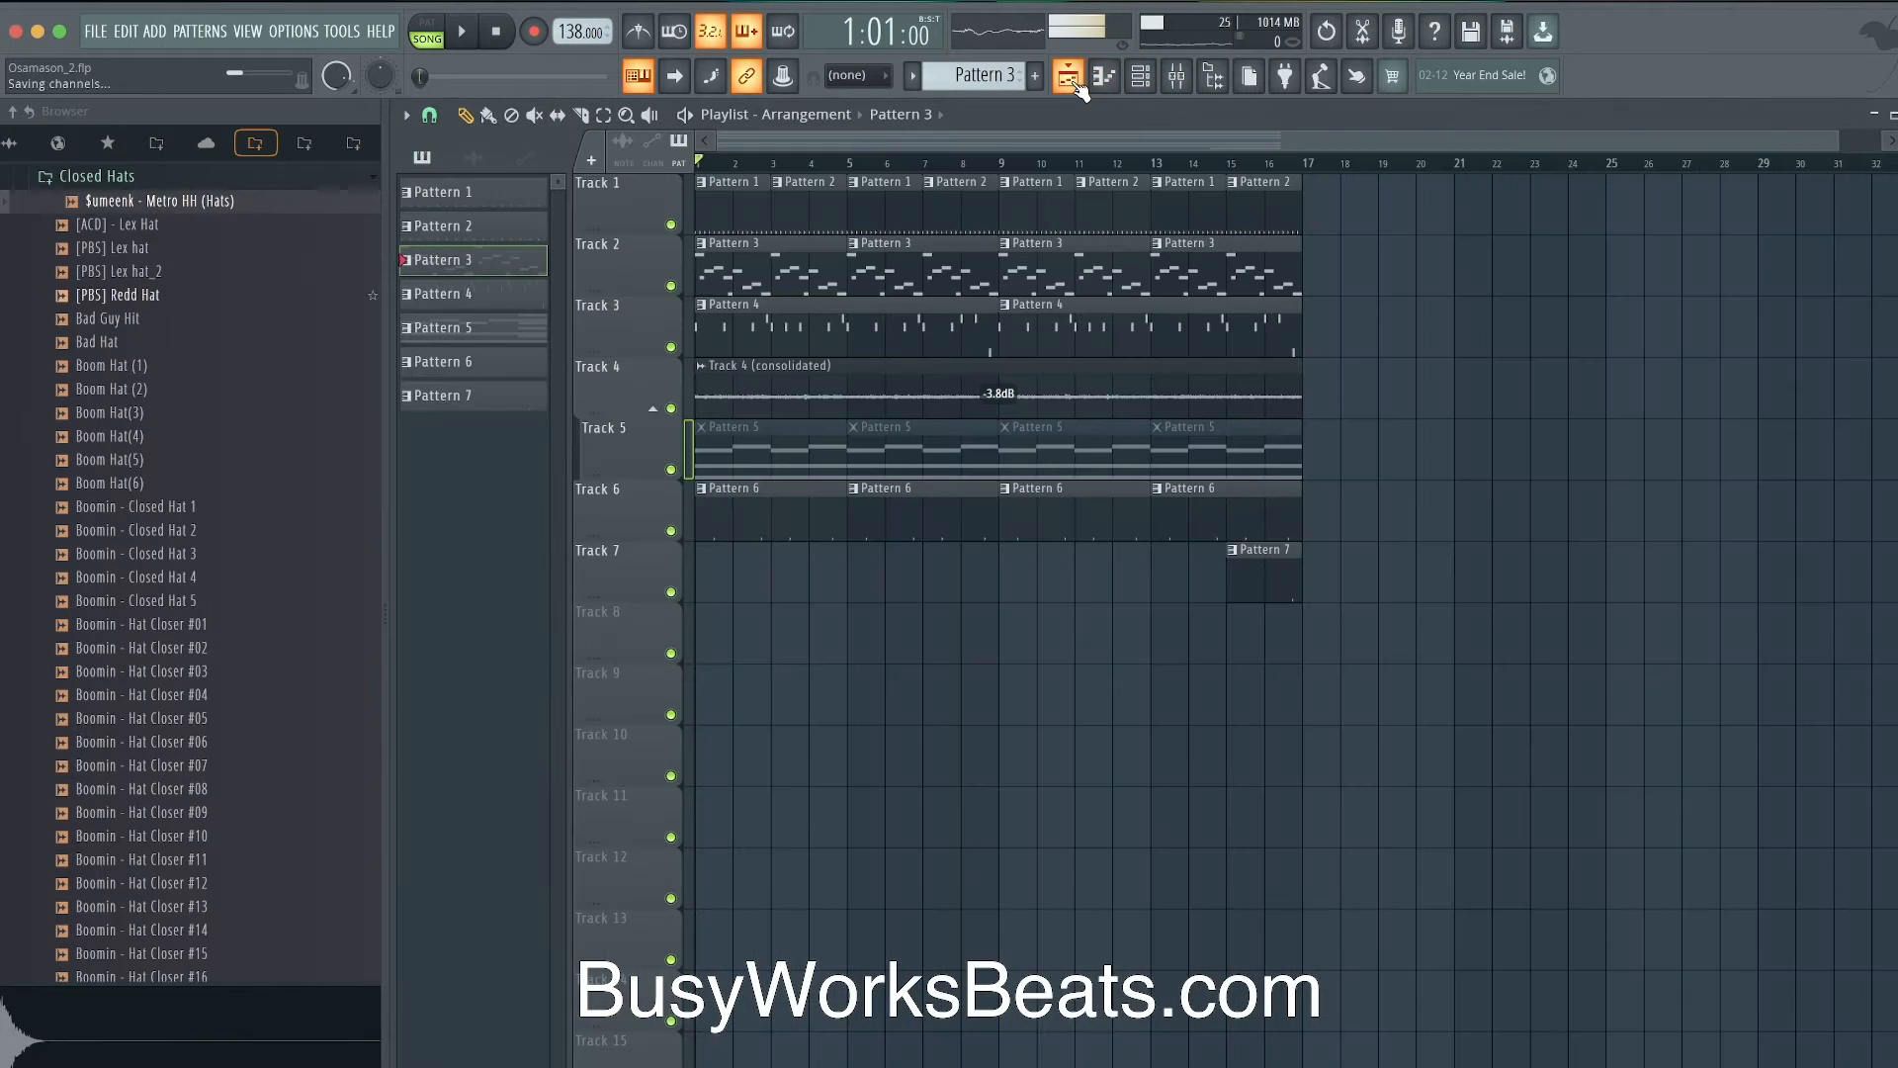
# - Solo playlist Track 2, unmute Tracks 5 and 4, and audition them together
pyautogui.rightClick(676, 286)
pyautogui.click(675, 470)
pyautogui.press('space')
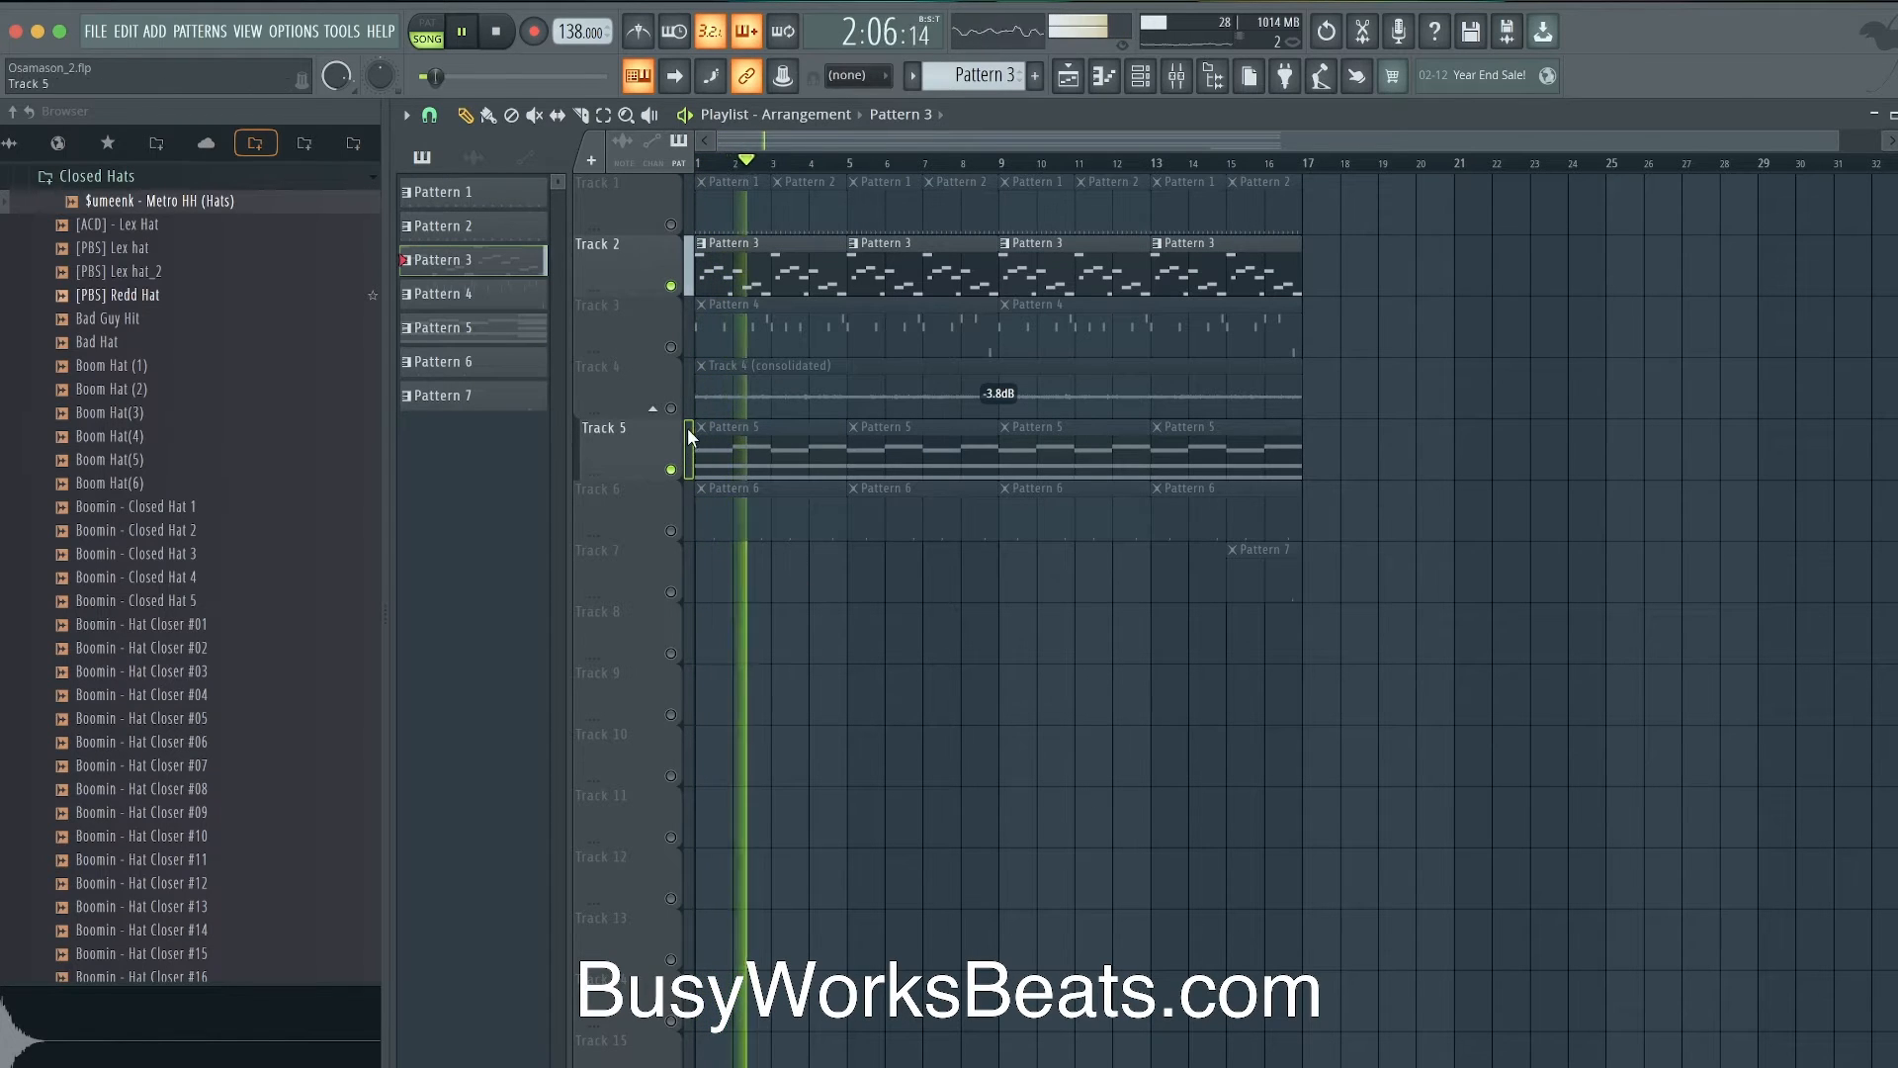
pyautogui.click(671, 409)
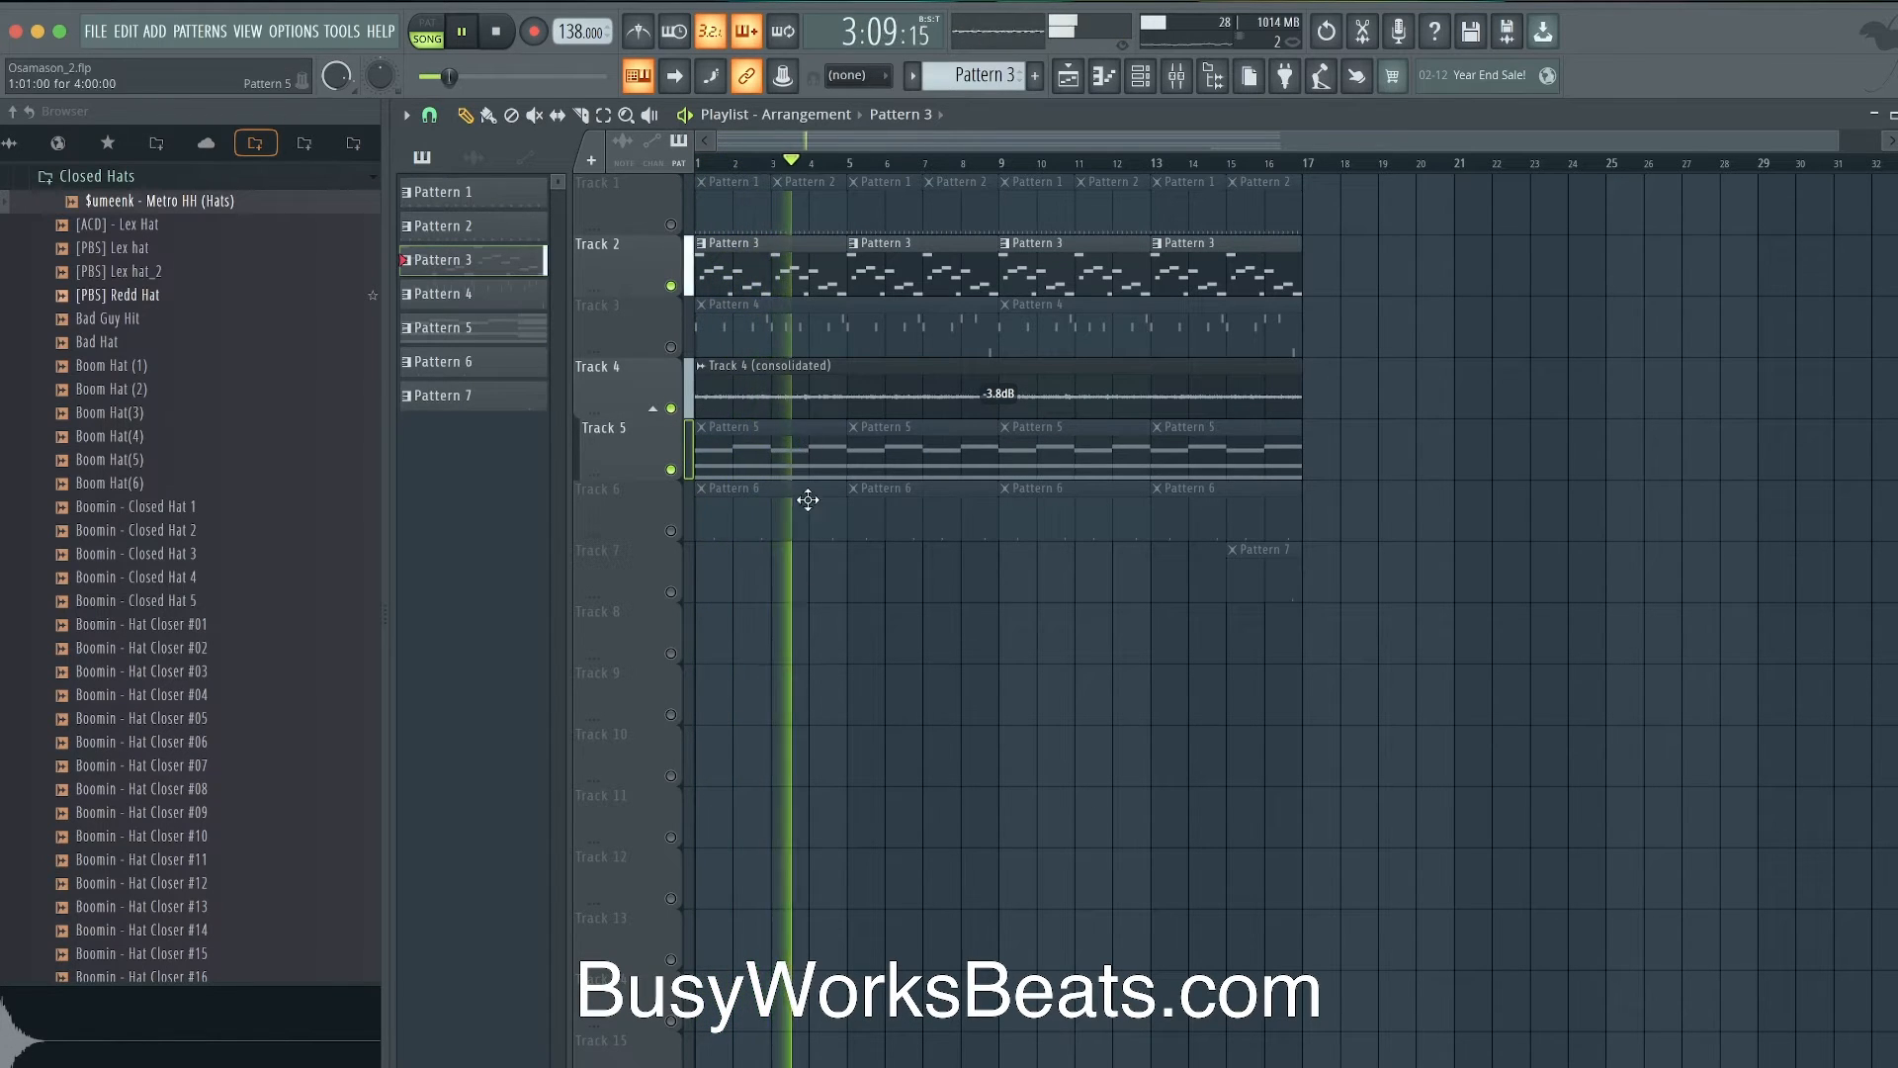
pyautogui.press('space')
# - Load the HalfTime effect on the Nexus mixer track at insert 3
pyautogui.click(1177, 75)
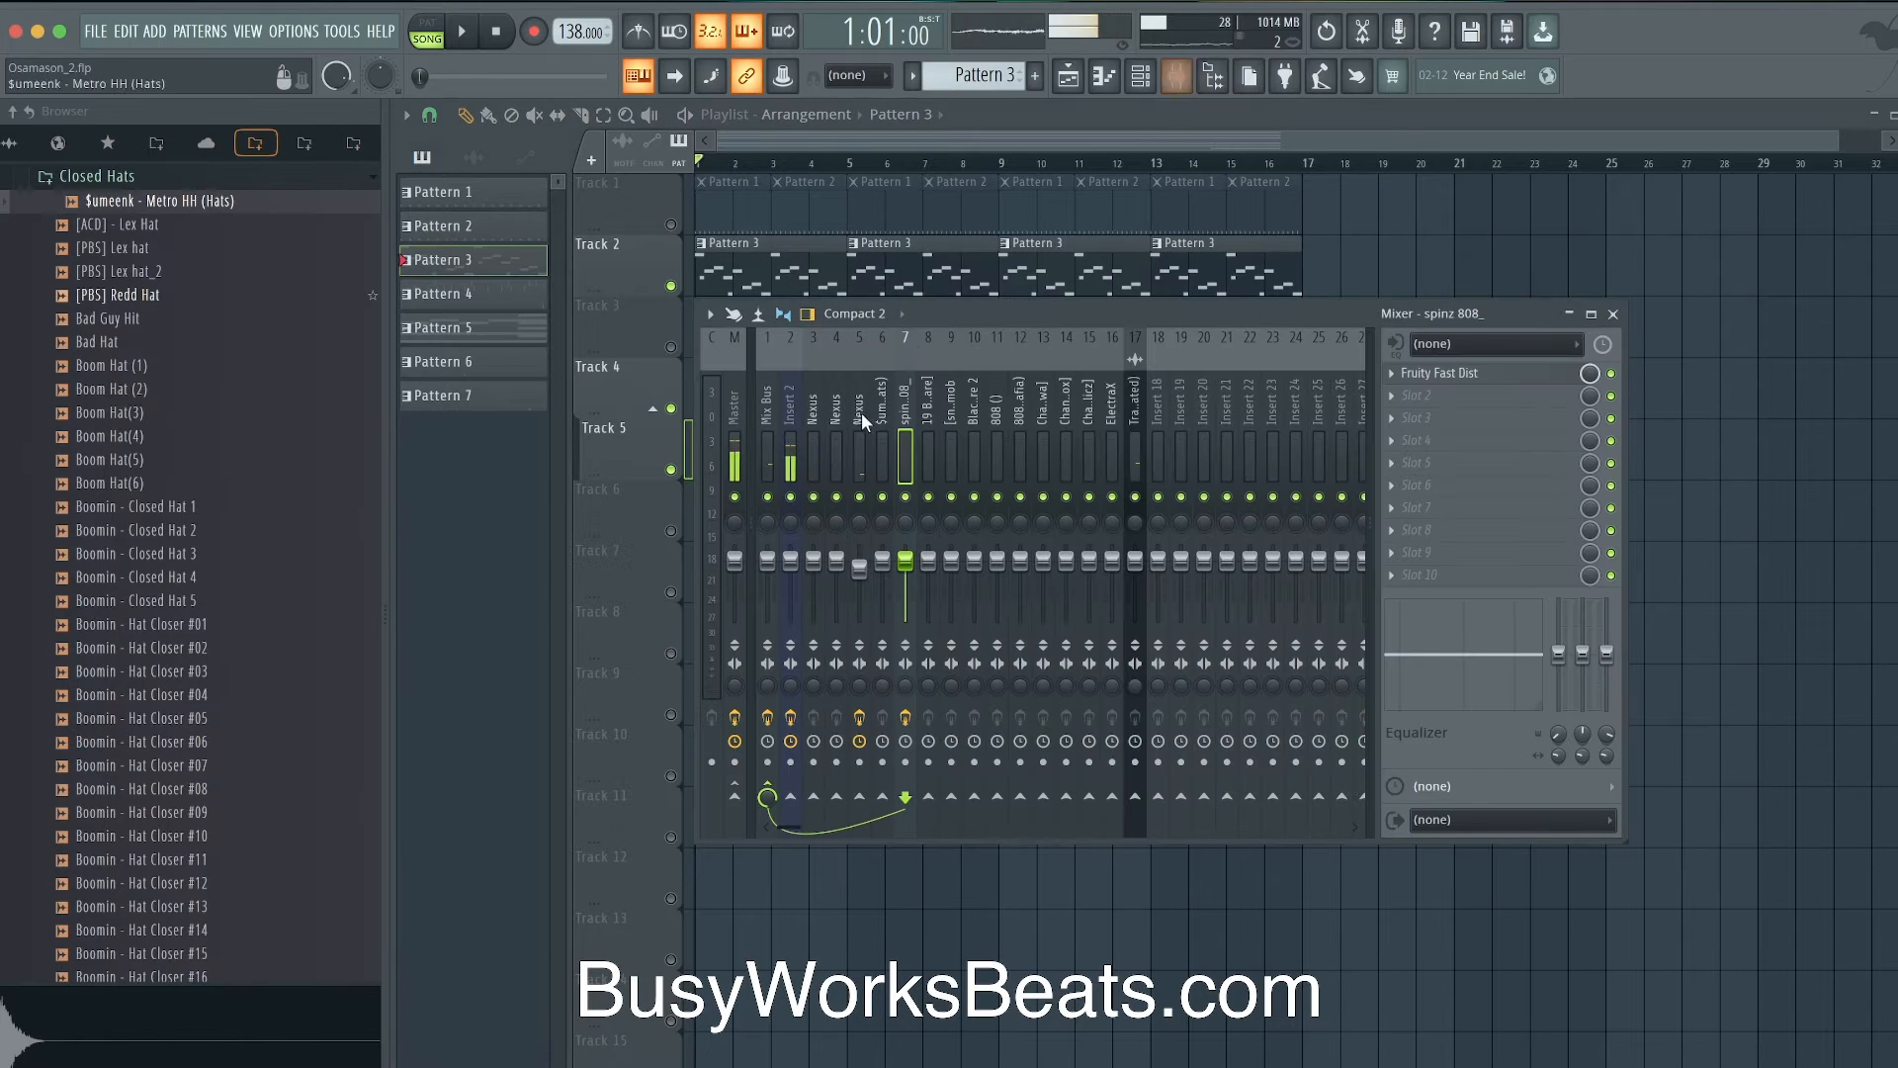
pyautogui.click(837, 414)
pyautogui.click(860, 409)
pyautogui.click(838, 408)
pyautogui.click(816, 409)
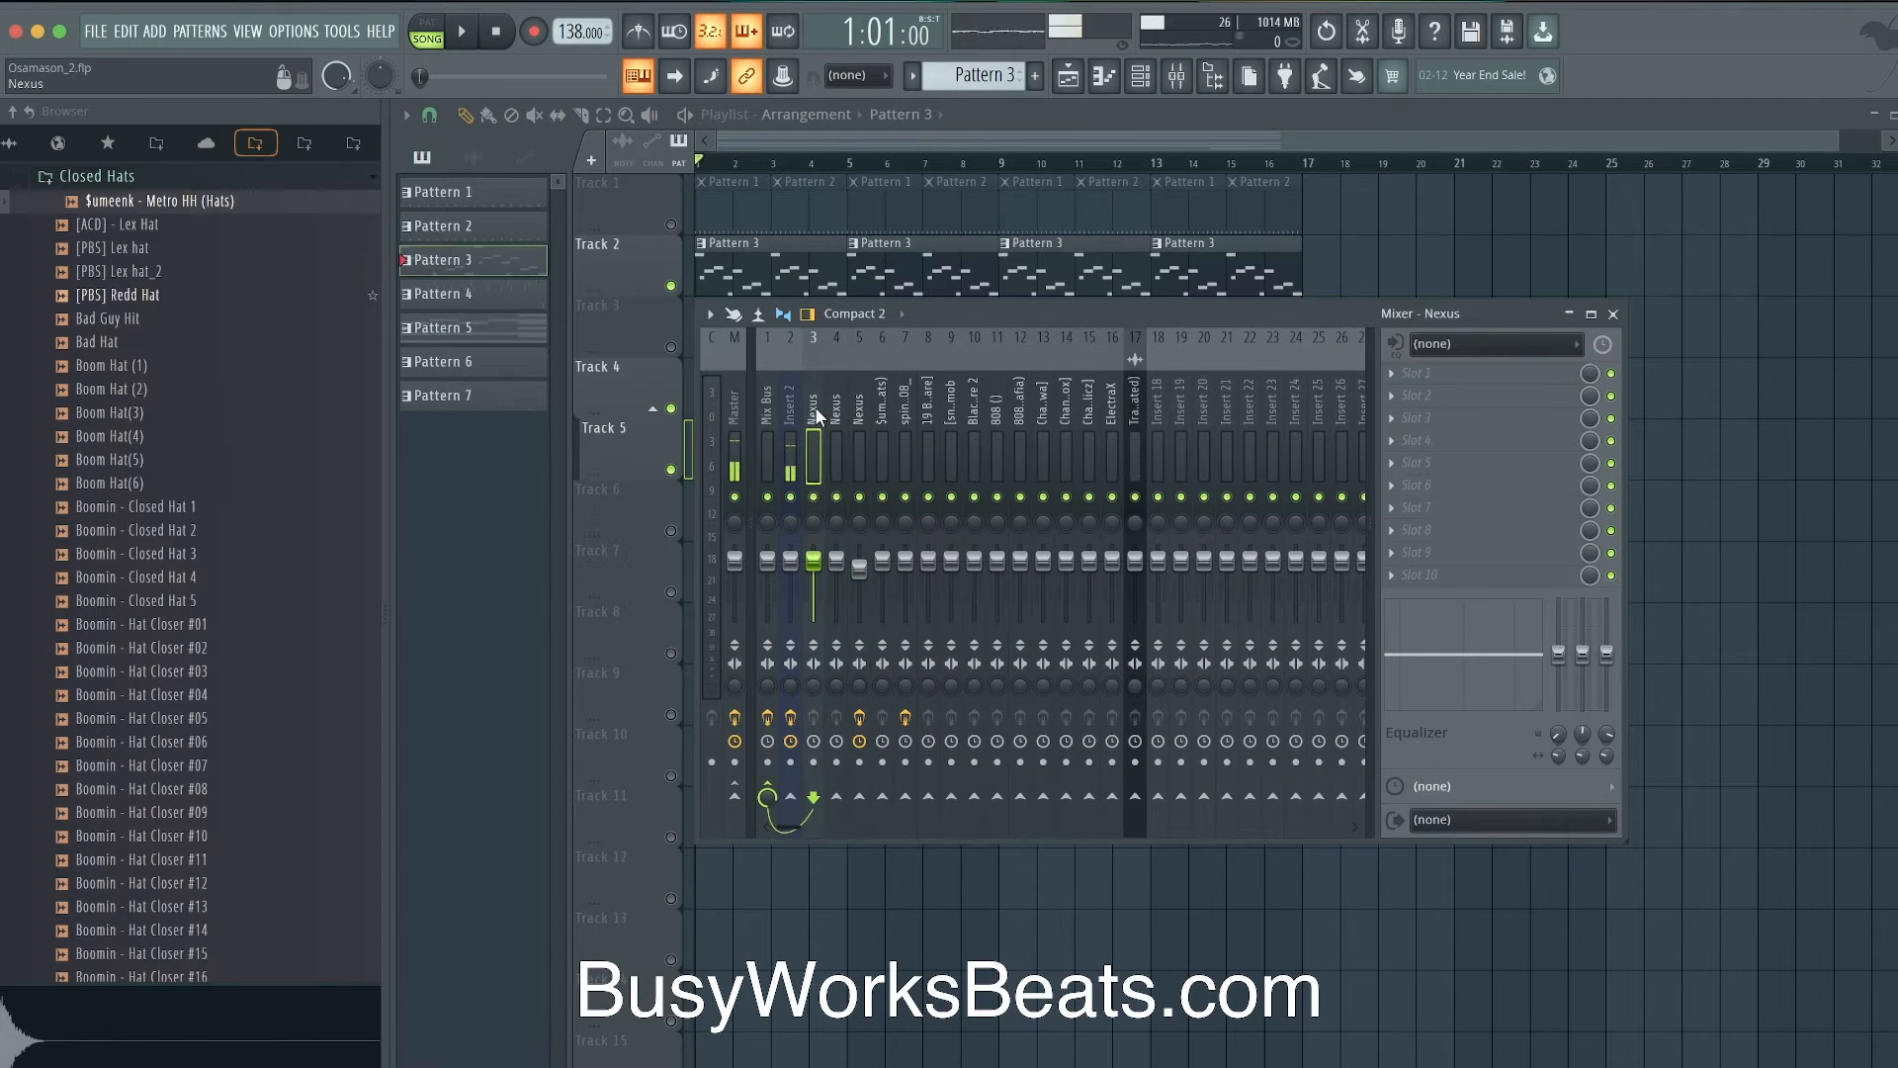
pyautogui.click(1452, 396)
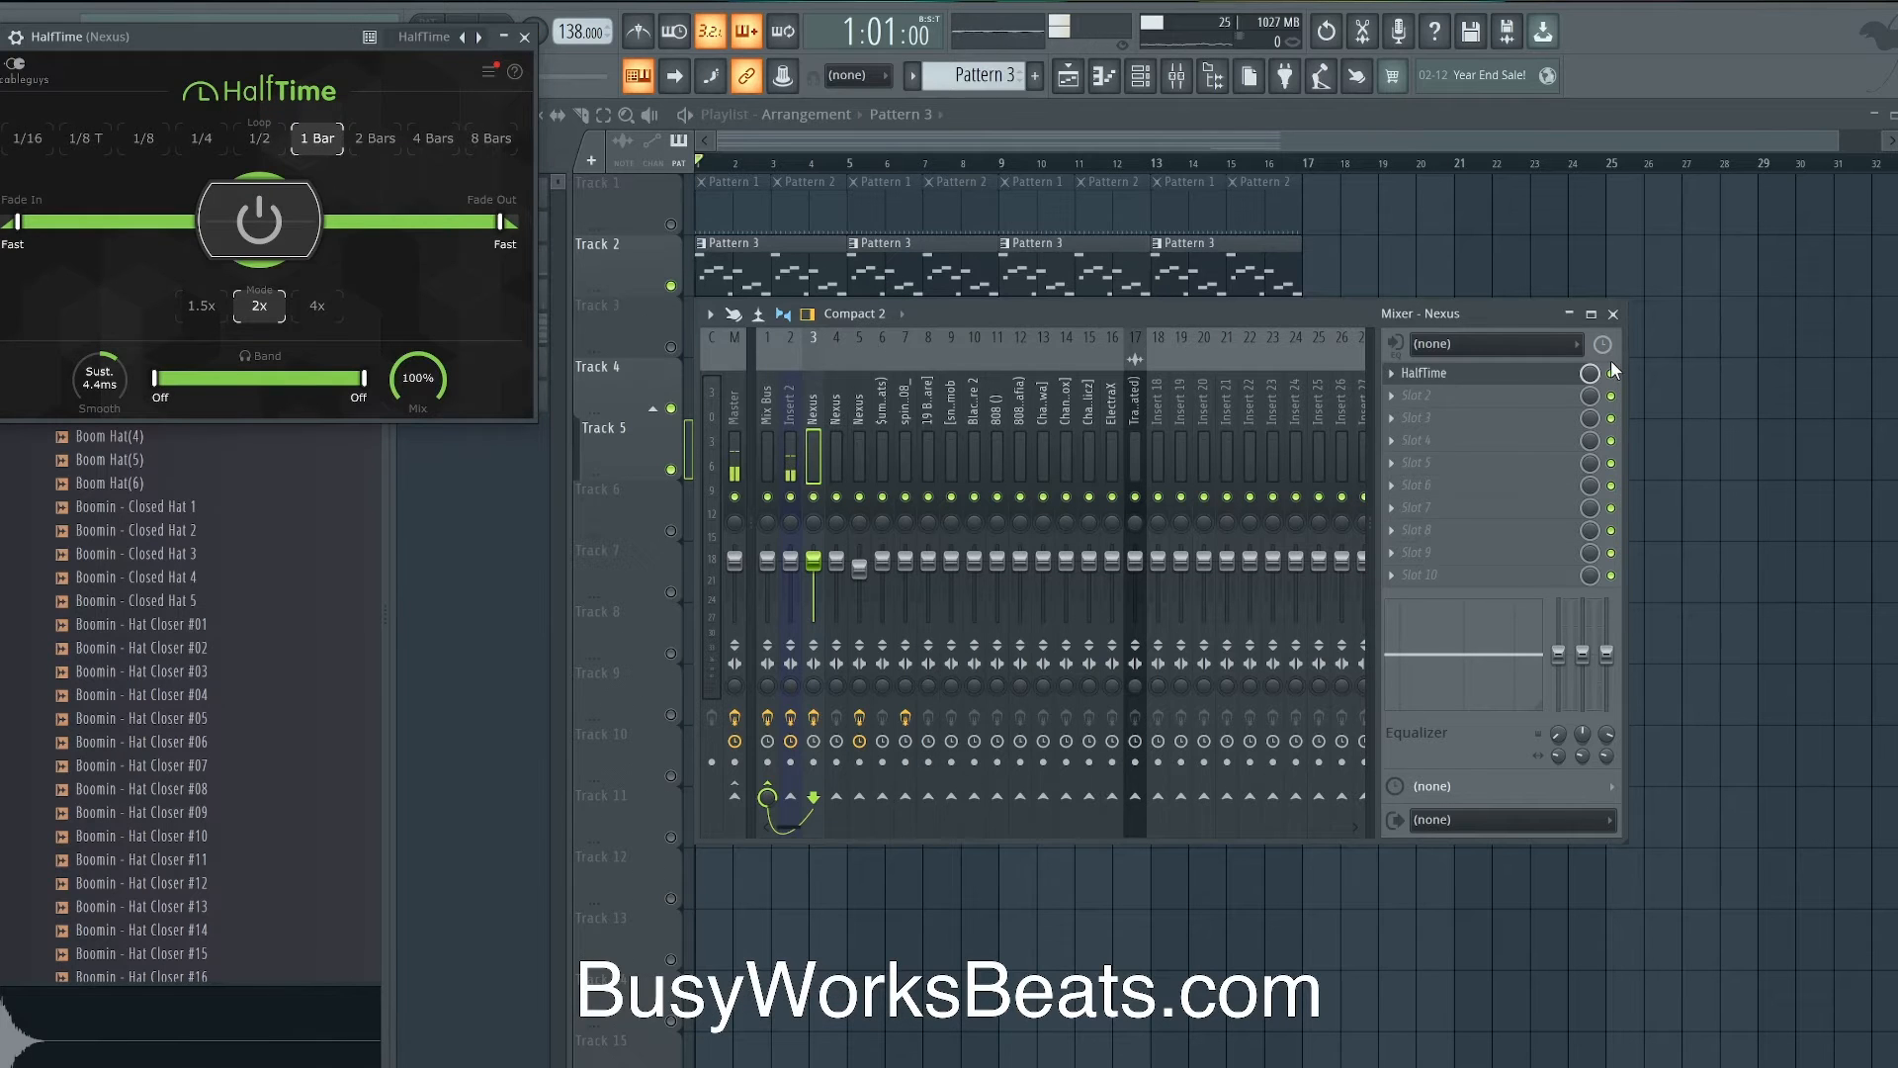
pyautogui.click(1613, 314)
# - Check which mixer track the Nexus channel of Pattern 3 is routed to
pyautogui.doubleClick(933, 255)
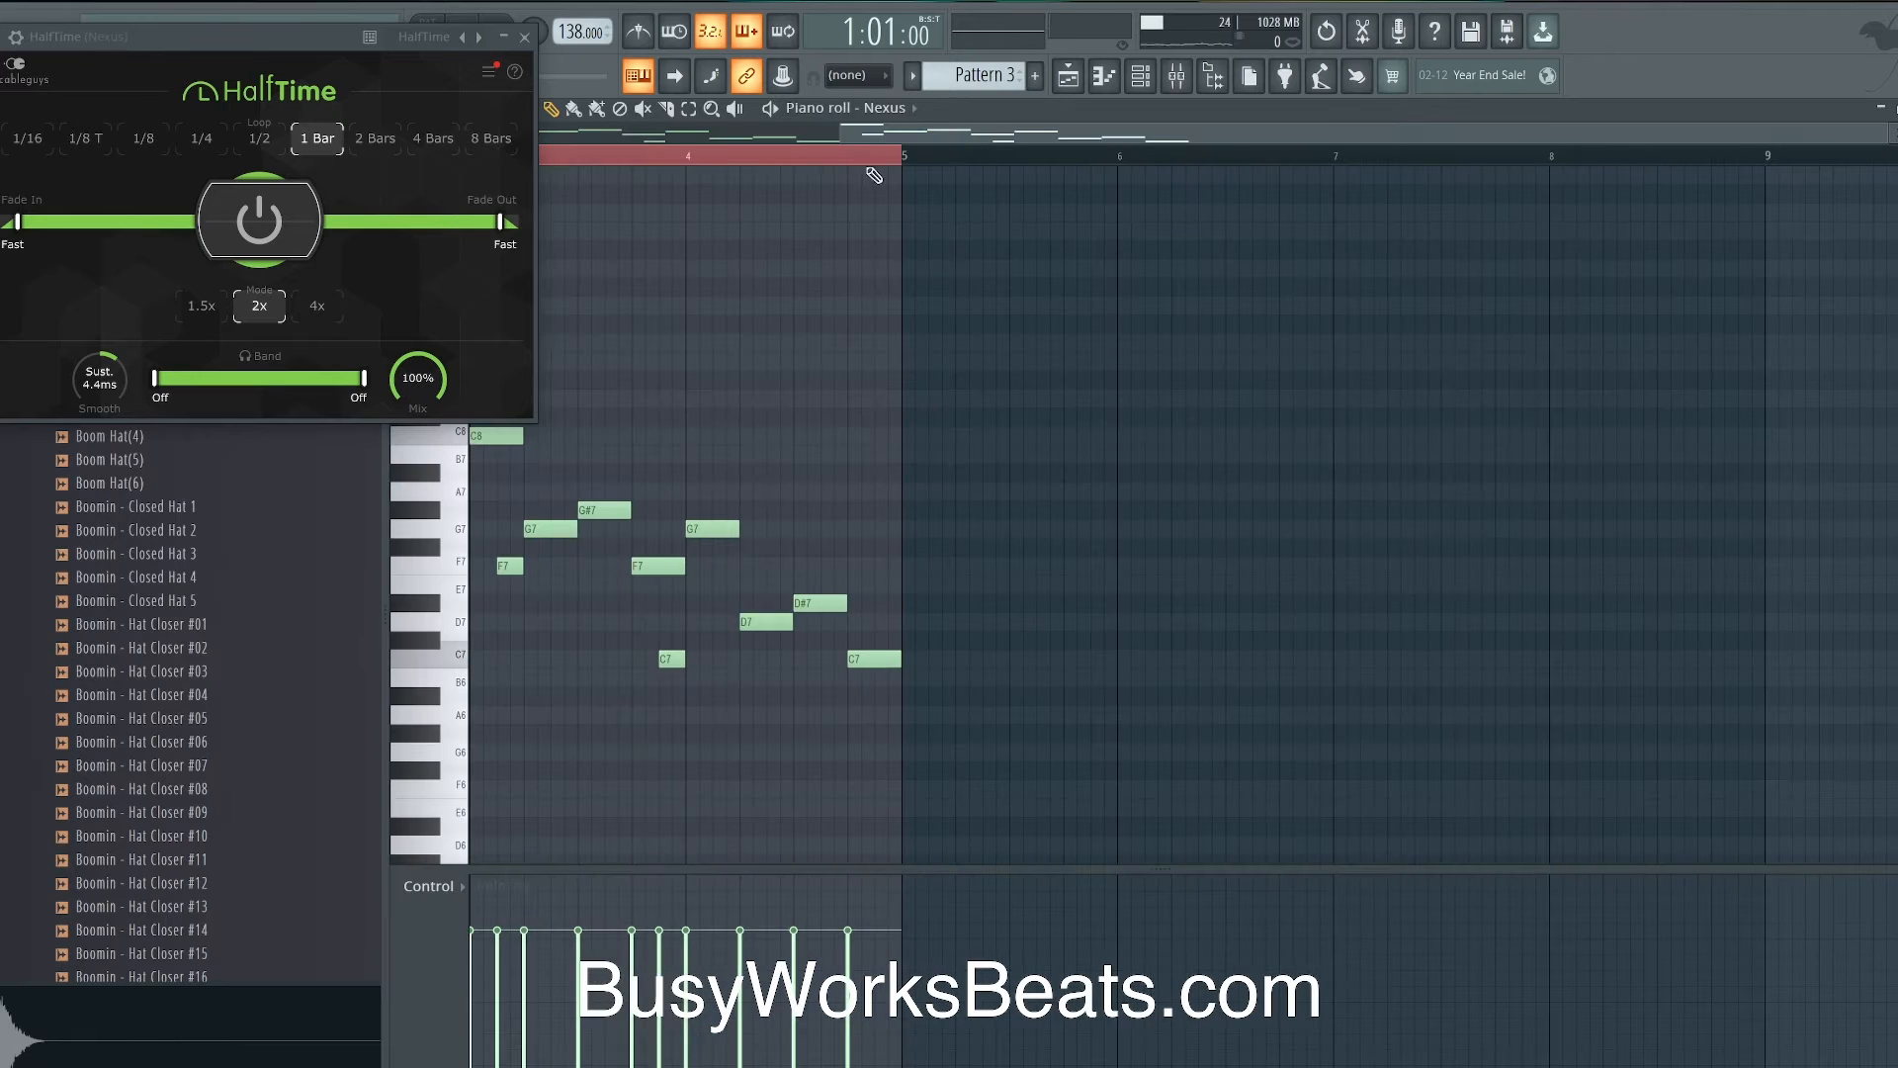
pyautogui.click(1144, 76)
pyautogui.click(699, 165)
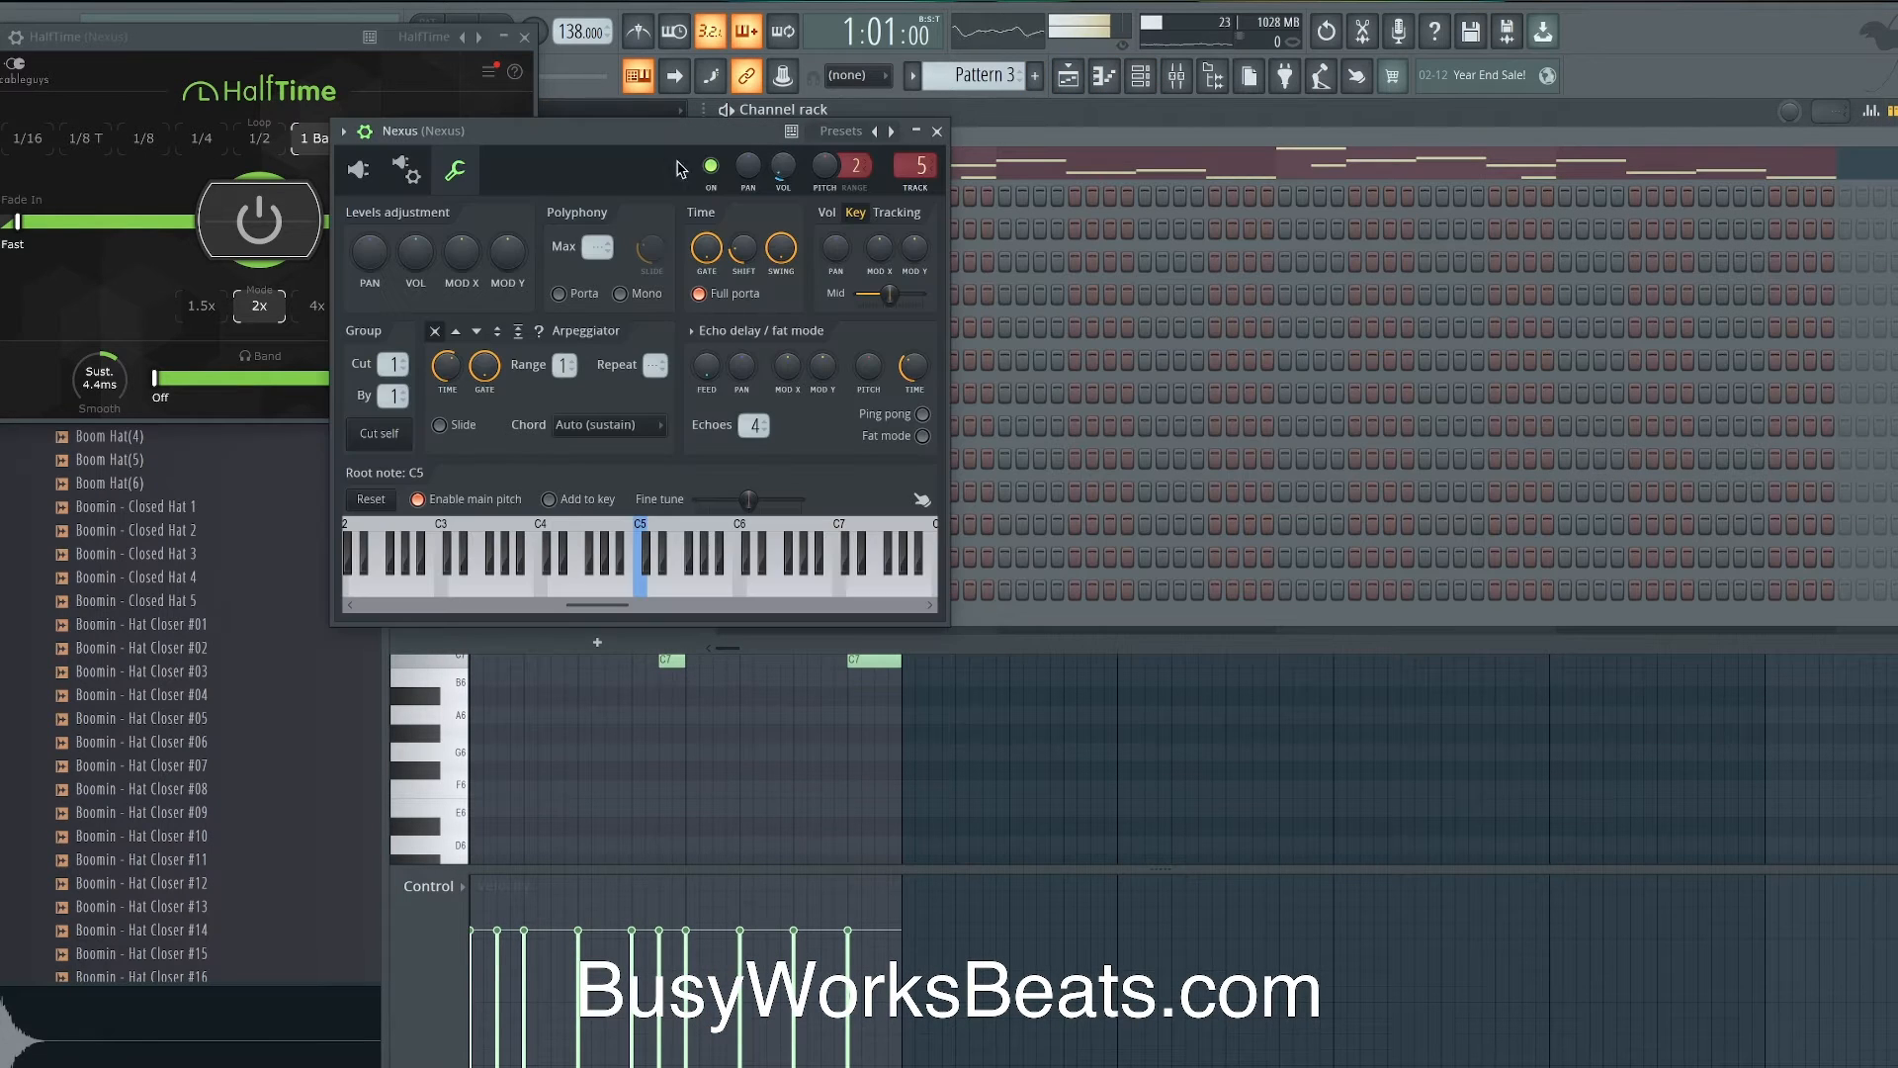
pyautogui.click(937, 131)
pyautogui.click(1176, 77)
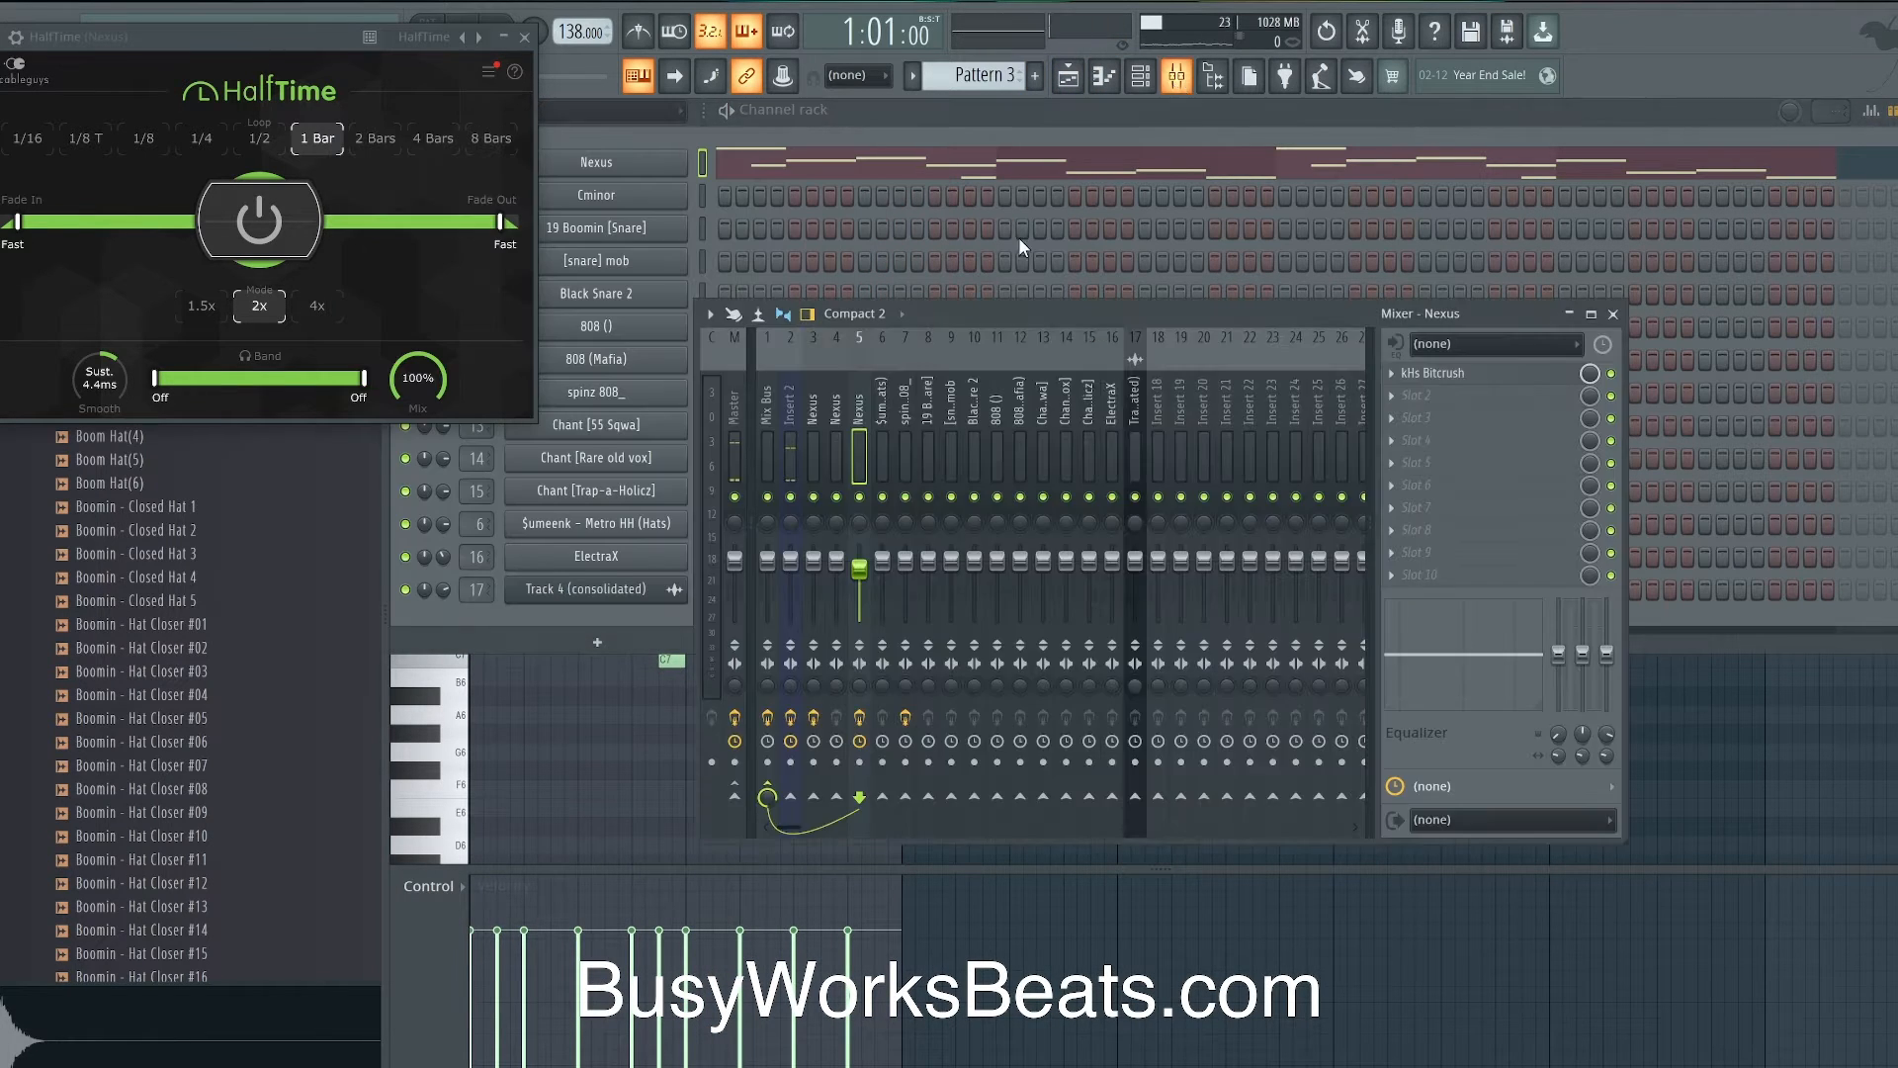
# - Load HalfTime ahead of kHs Bitcrush on the Nexus mixer track at insert 5 and play the arrangement
pyautogui.rightClick(1446, 394)
pyautogui.moveTo(1438, 385)
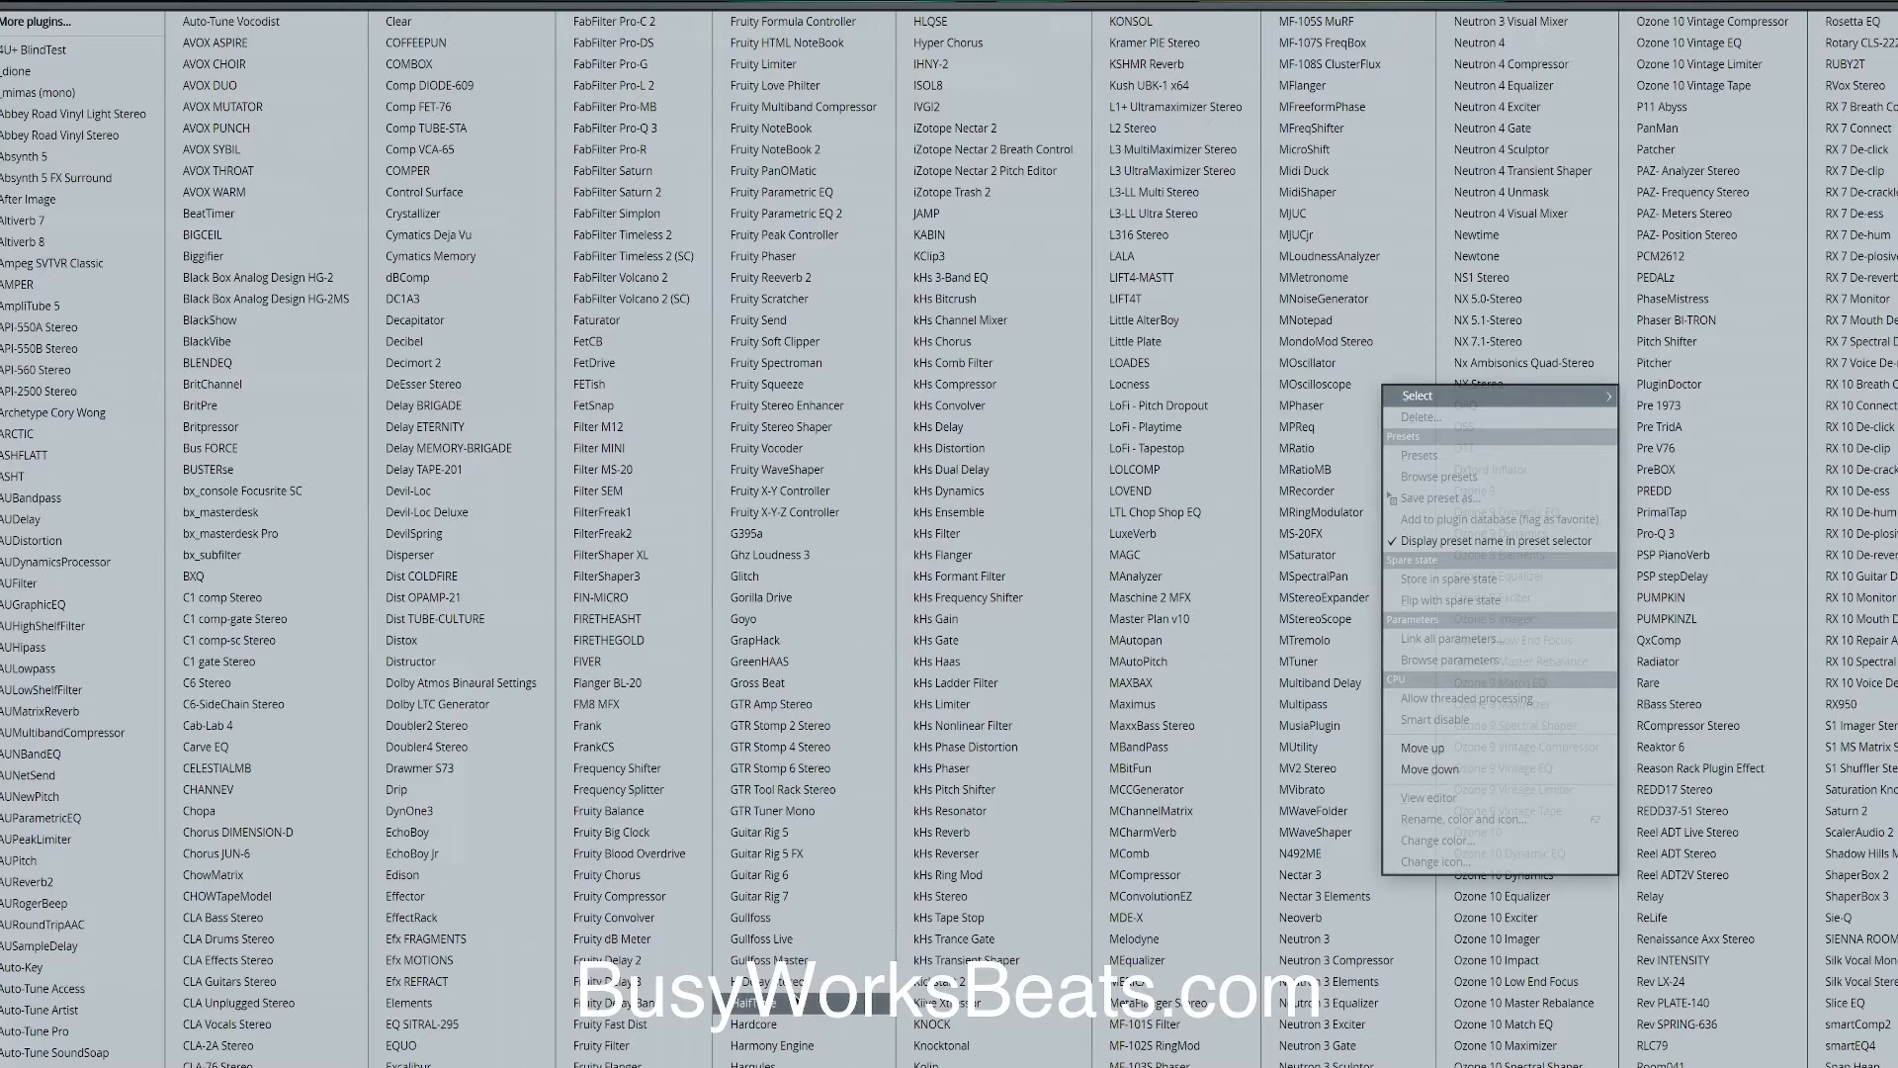
pyautogui.click(752, 1002)
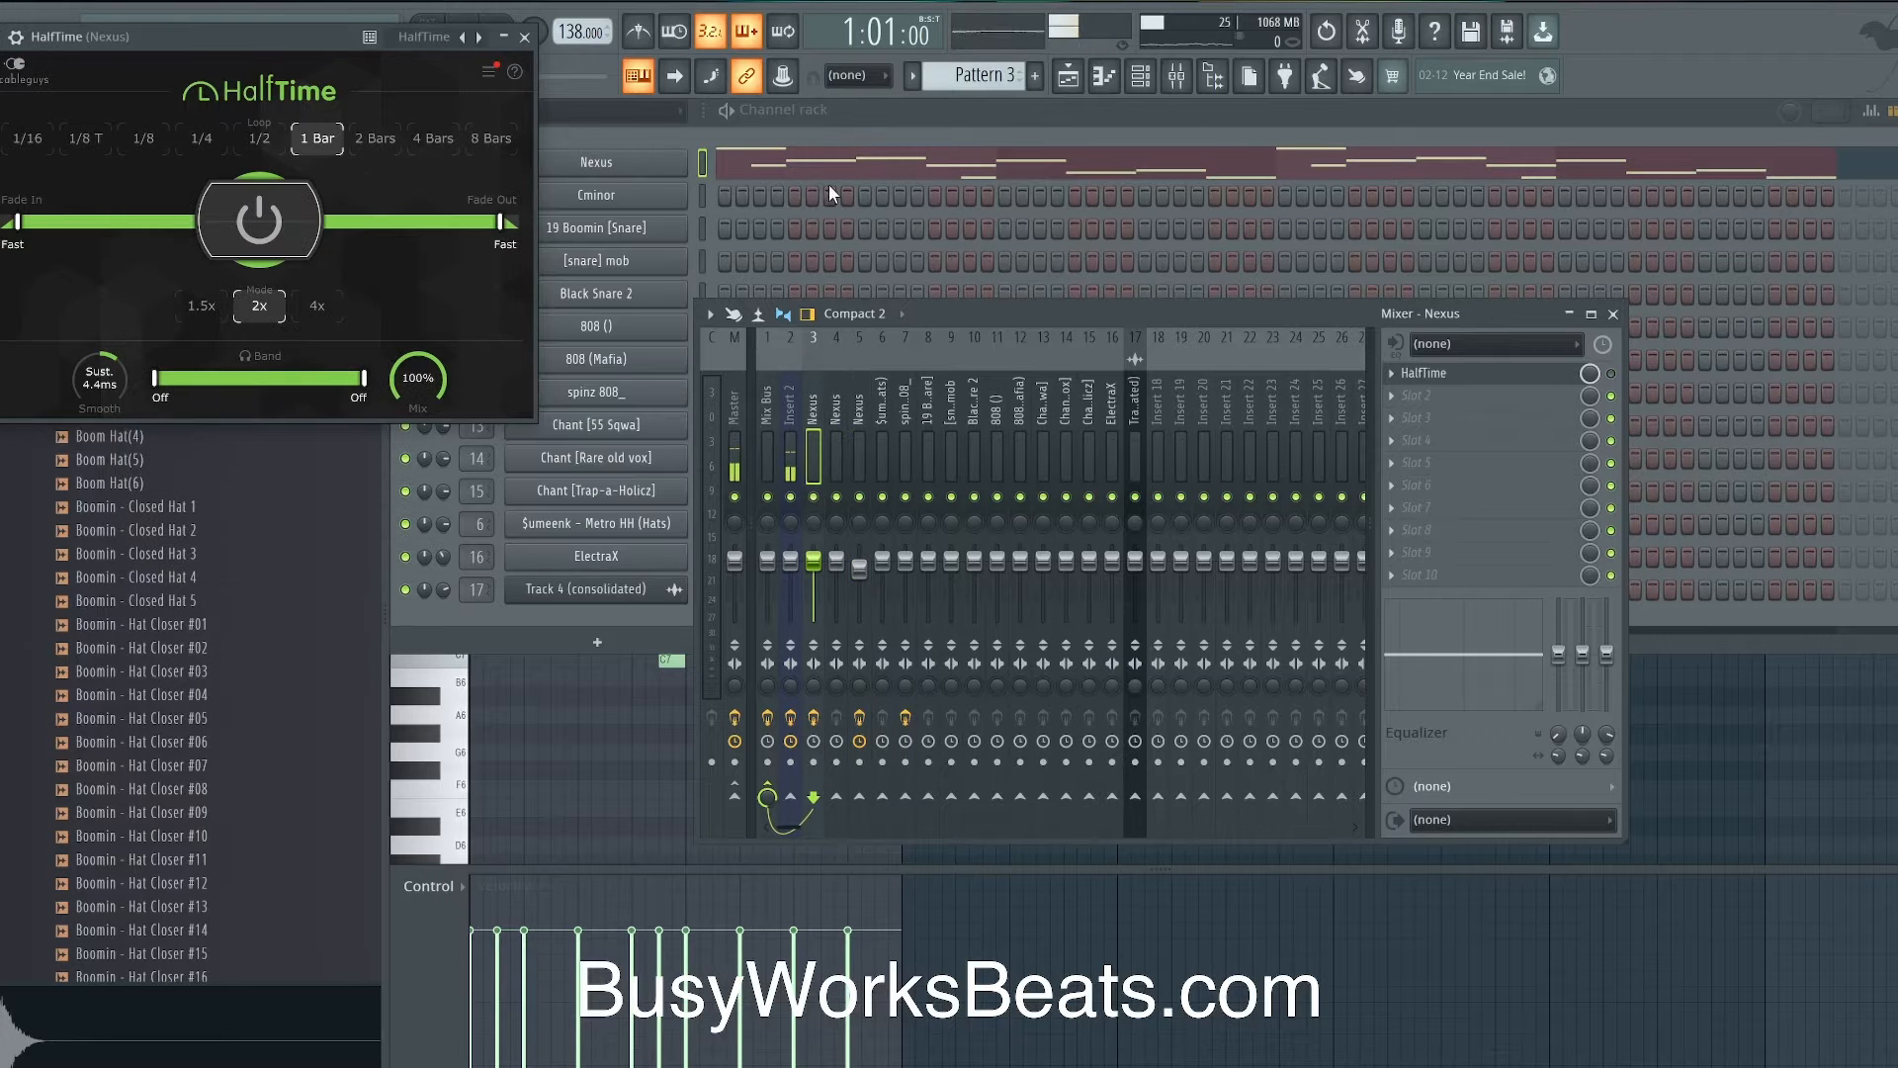
pyautogui.click(859, 420)
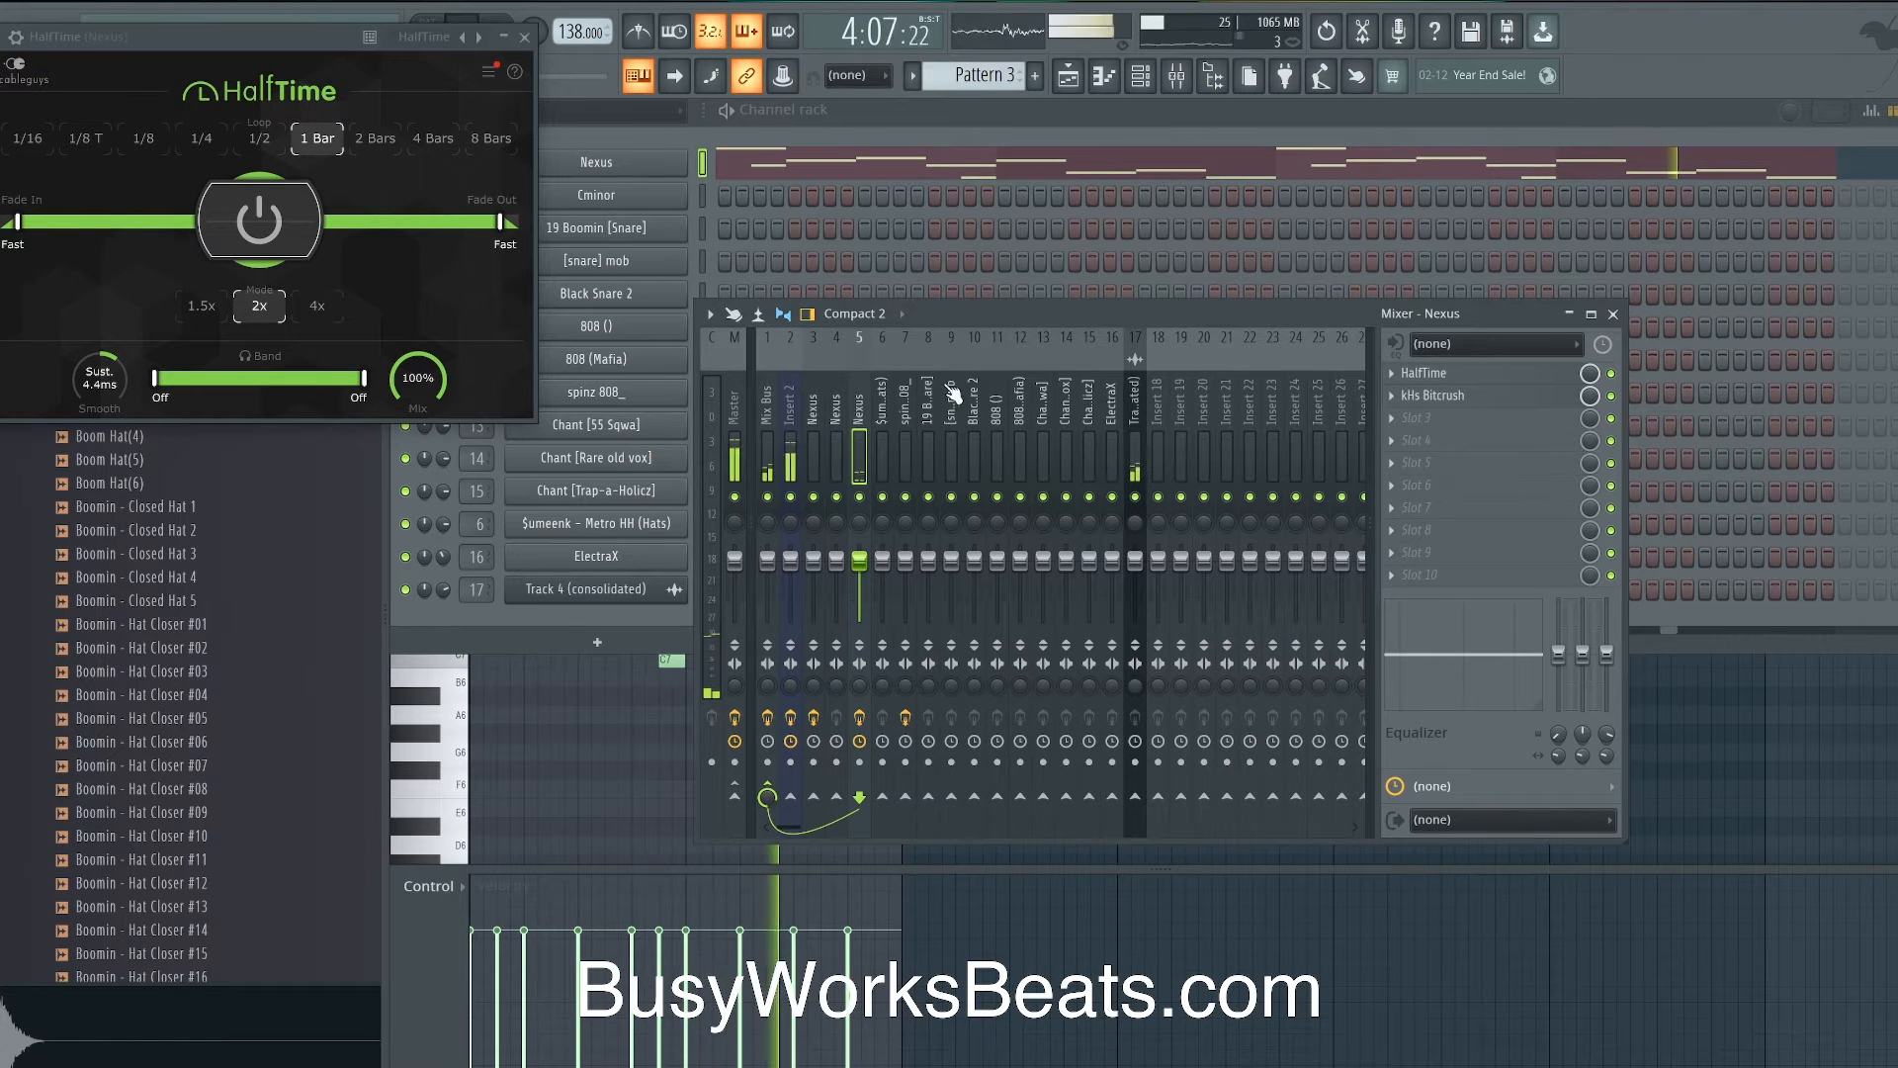
pyautogui.press('F5')
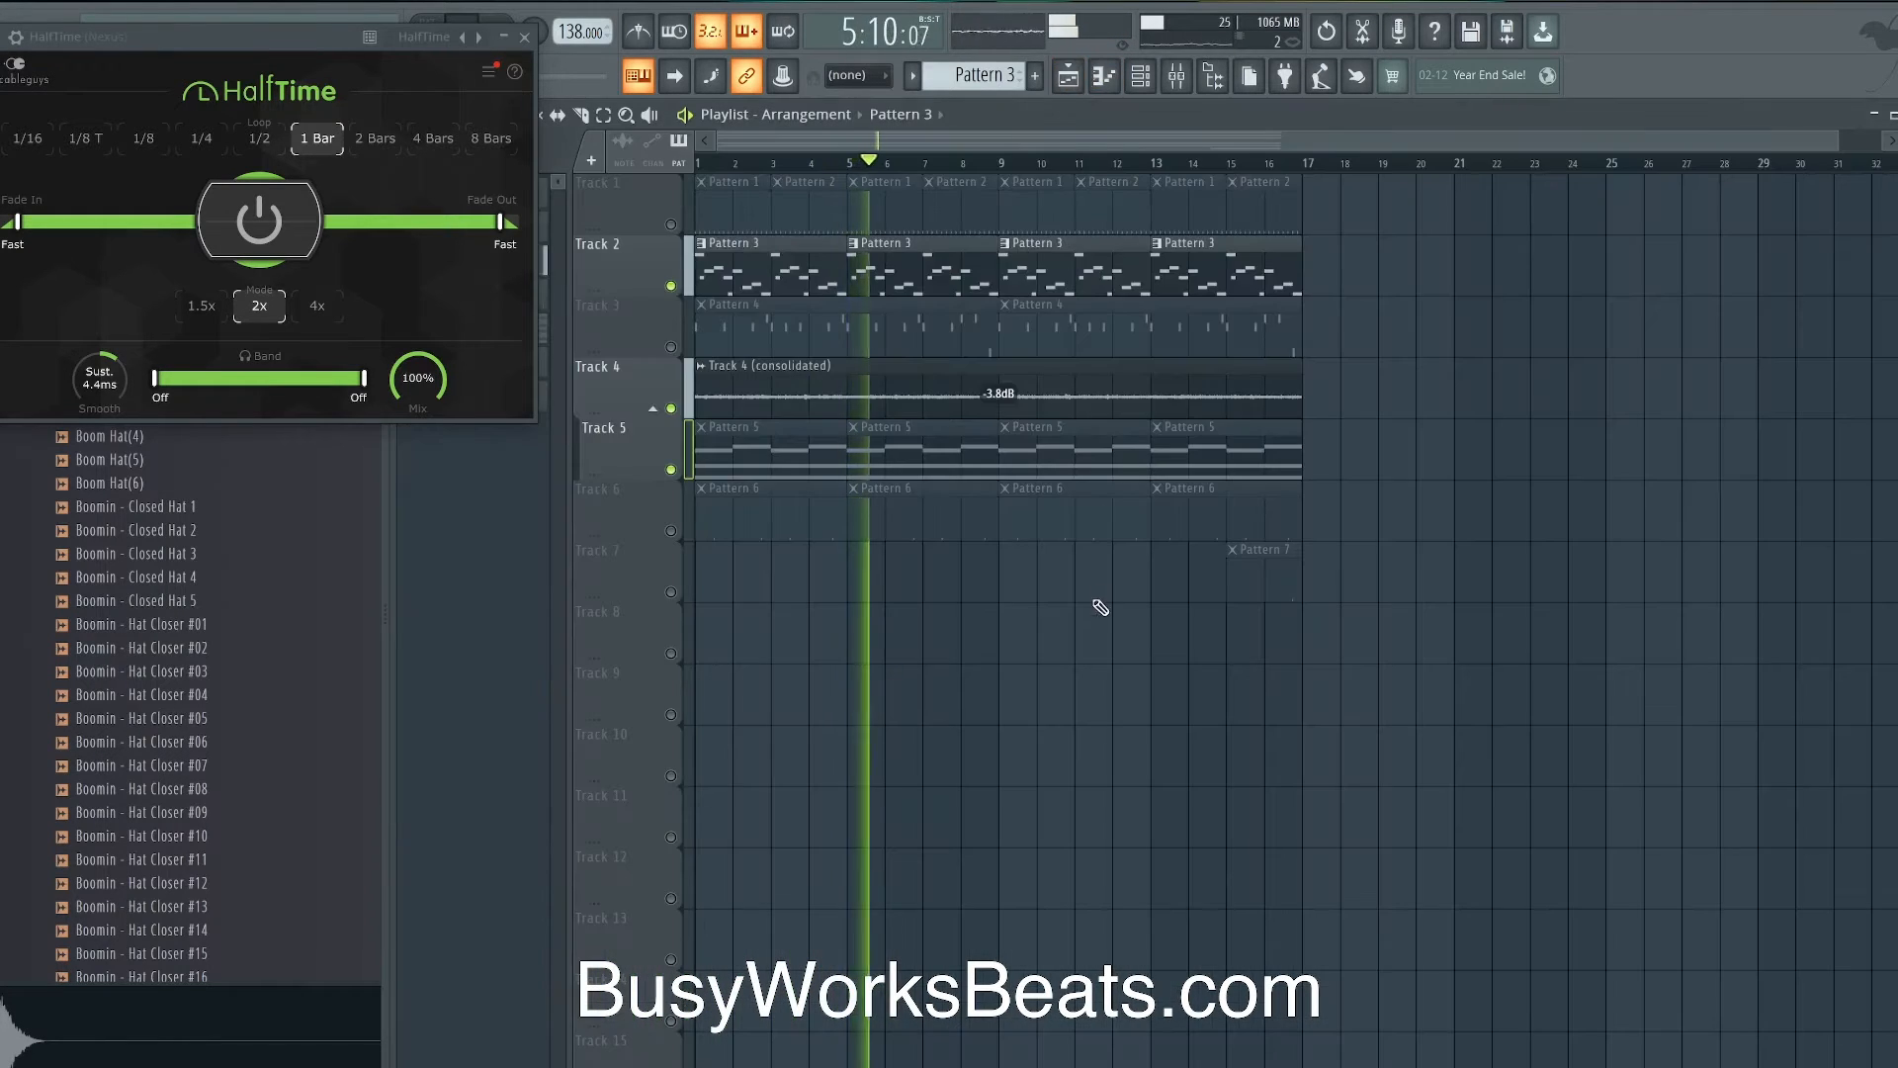
# - Close HalfTime and rename mixer insert 18 as Melody
pyautogui.click(524, 38)
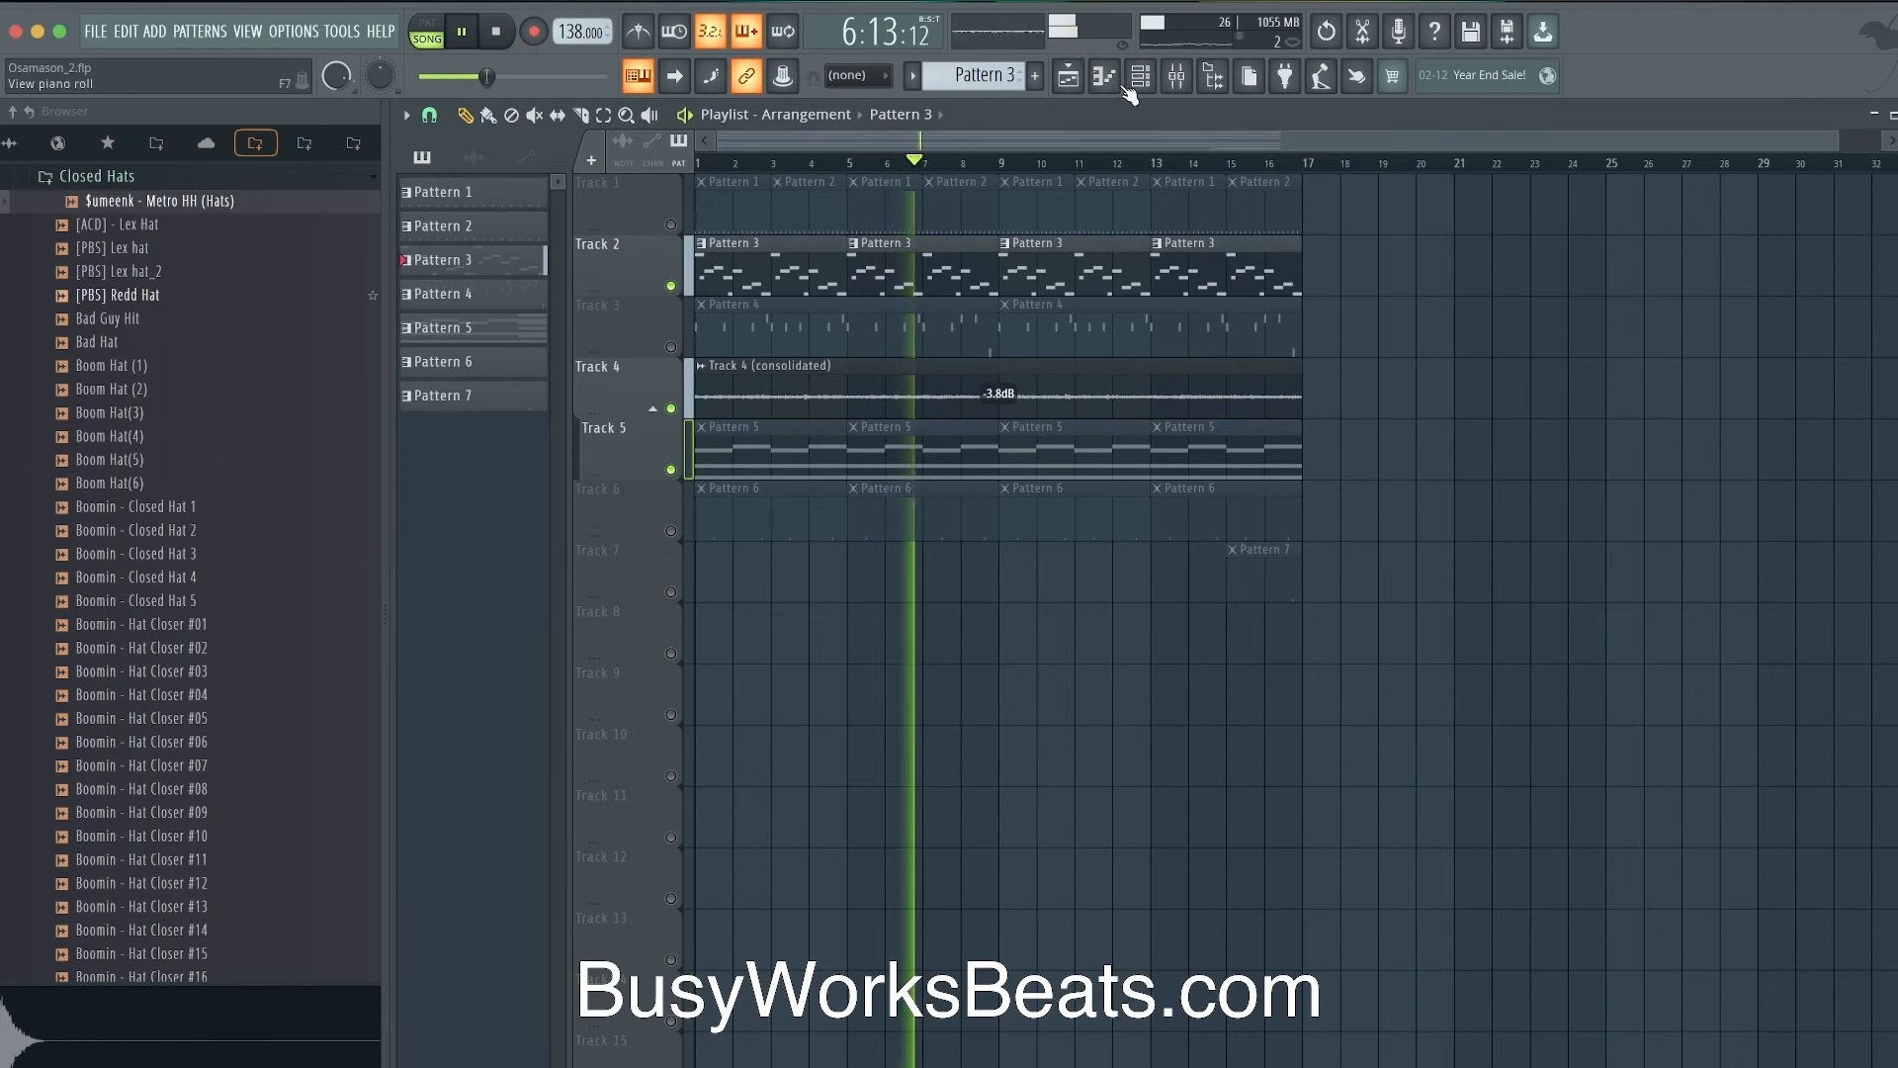
pyautogui.click(1177, 78)
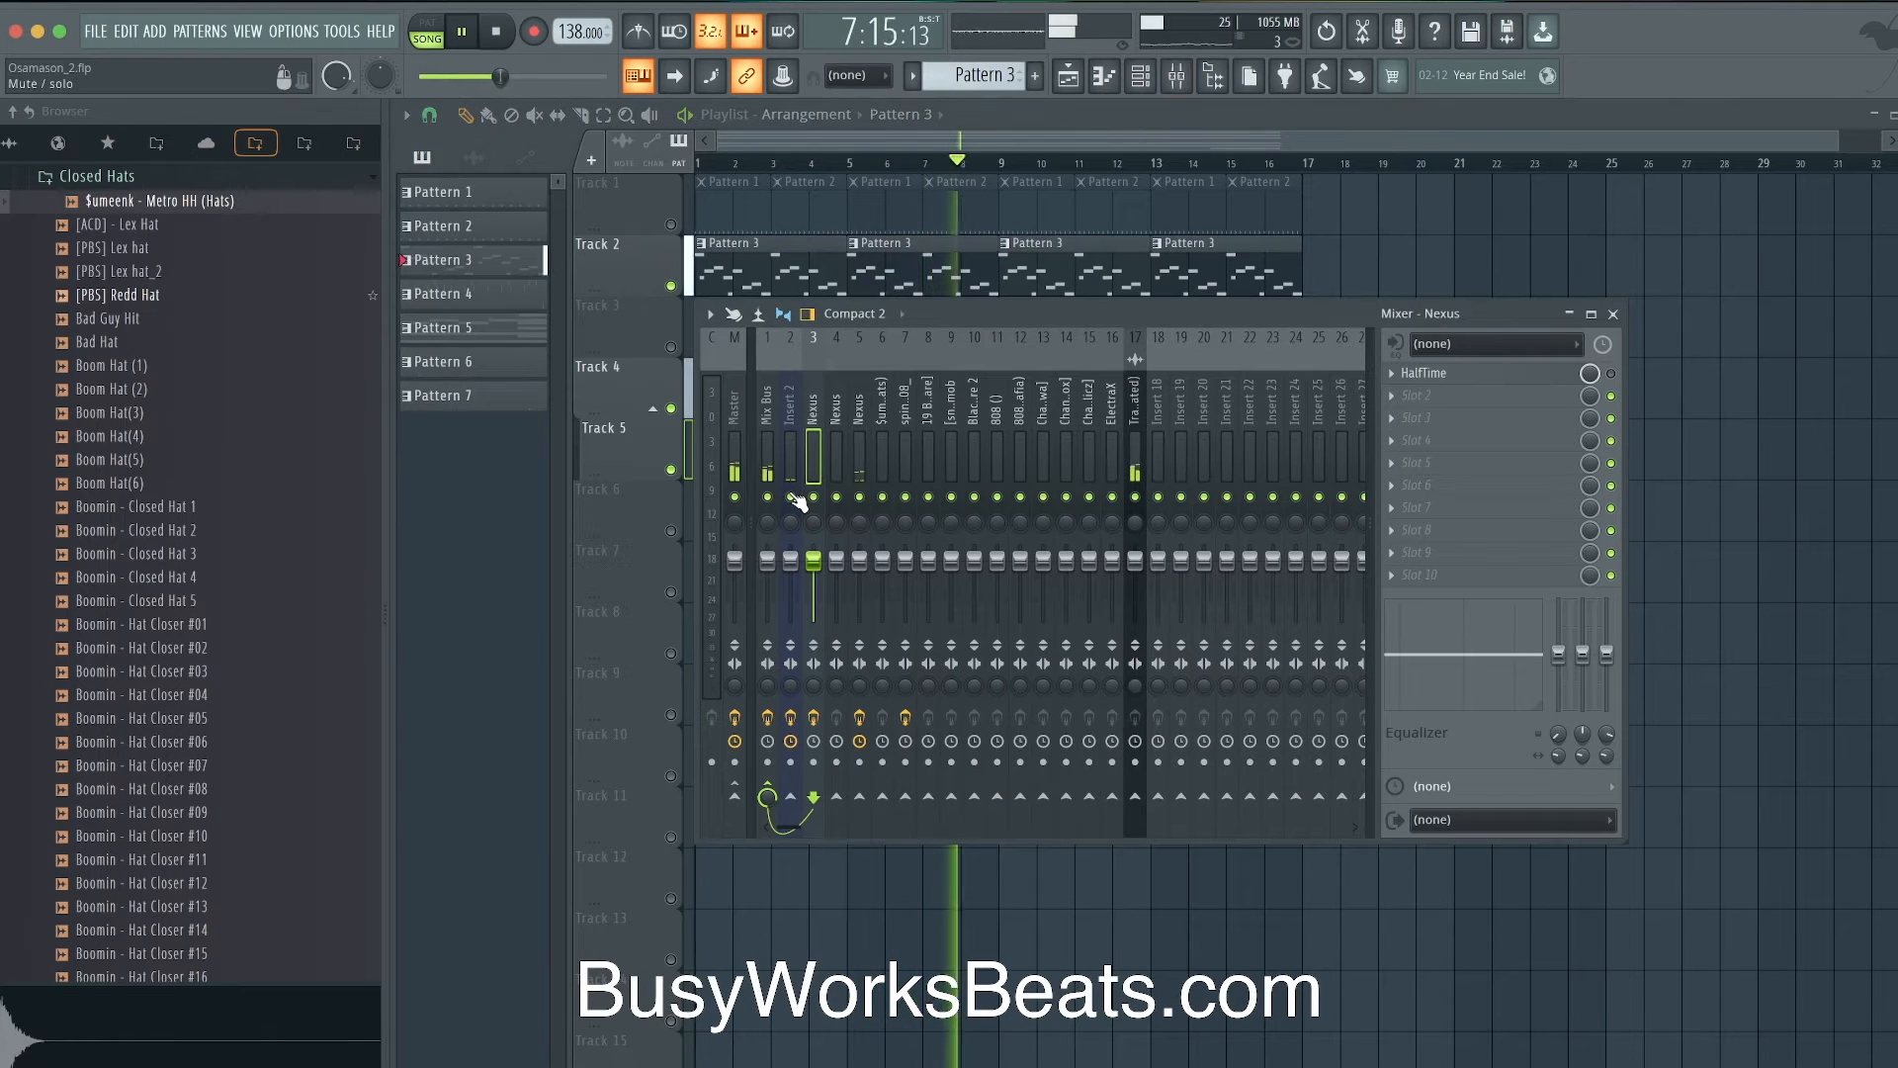
pyautogui.doubleClick(1157, 410)
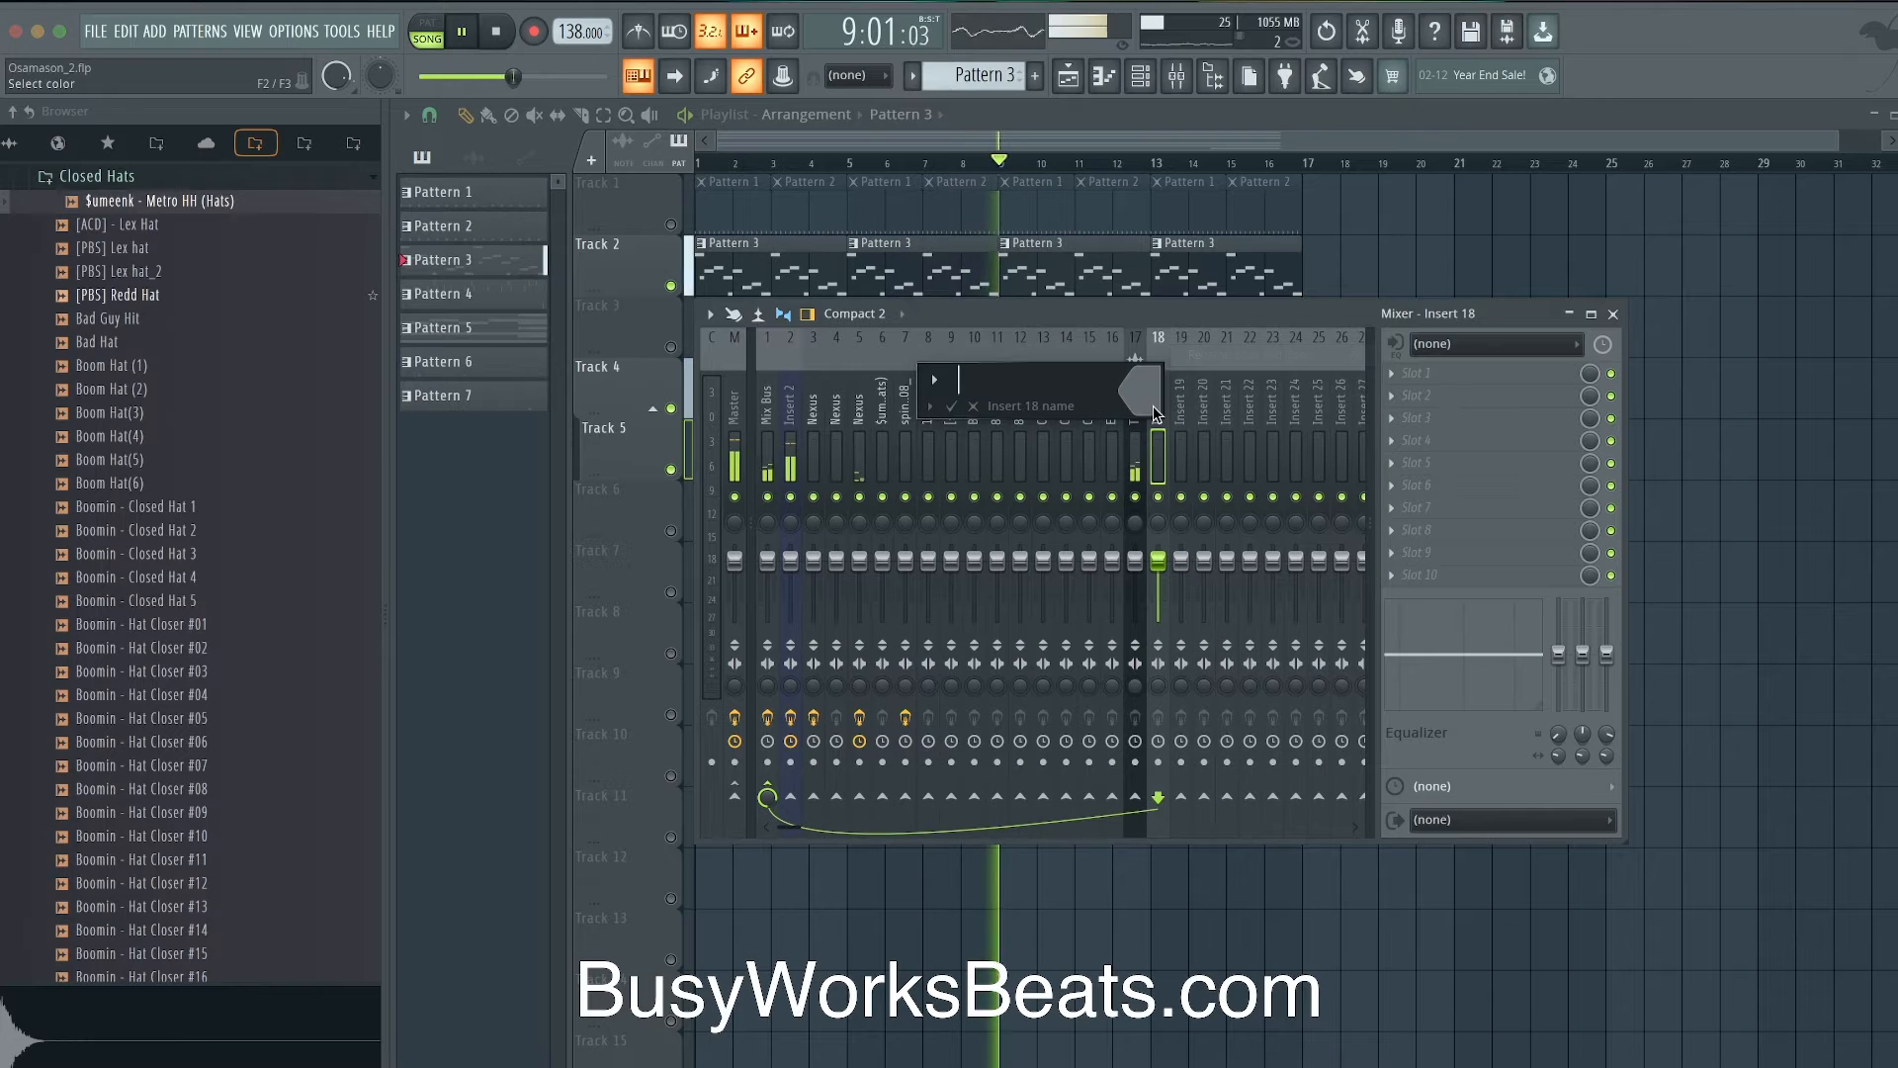
pyautogui.write('Melody')
pyautogui.press('Return')
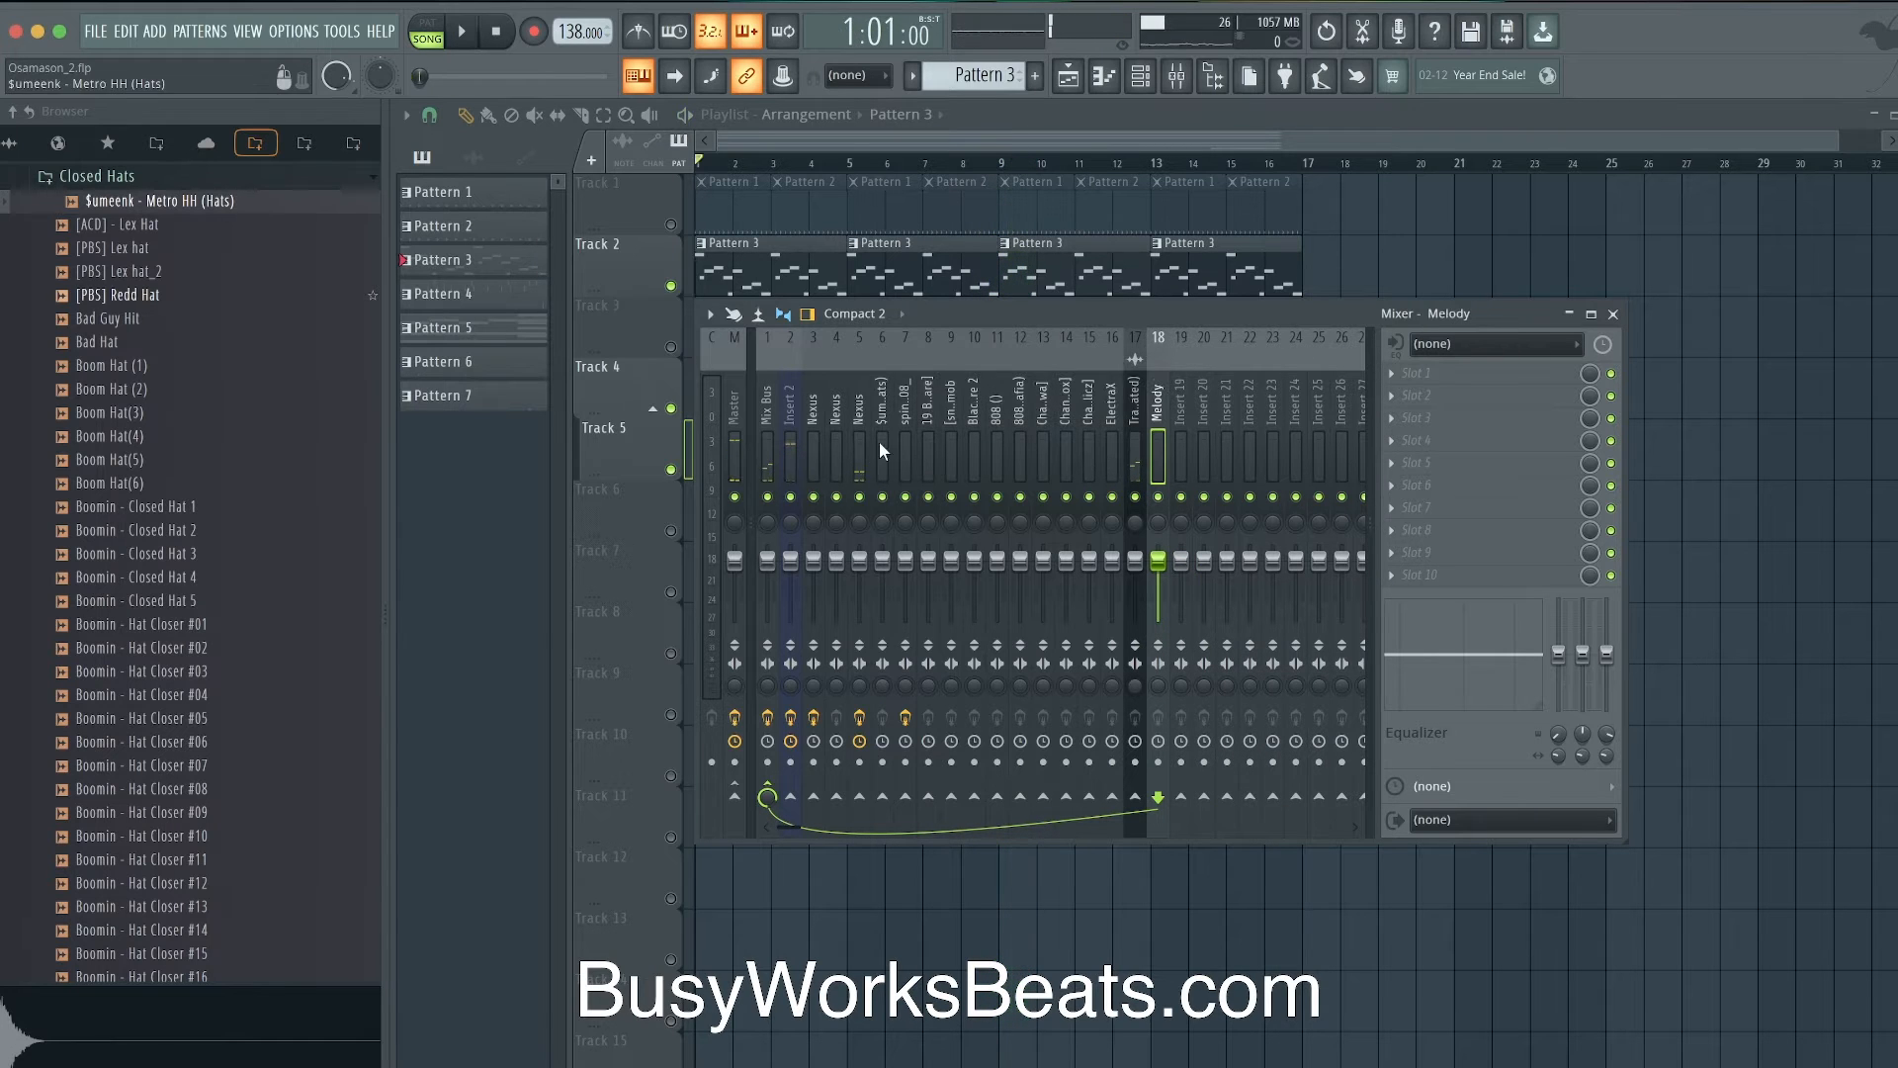
# - Route the consolidated Track 4 channel and the Nexus track at insert 5 only to the Melody mixer track
pyautogui.click(1133, 426)
pyautogui.keyDown('ctrl'); pyautogui.keyDown('shift'); pyautogui.click(860, 421); pyautogui.keyUp('shift'); pyautogui.keyUp('ctrl')
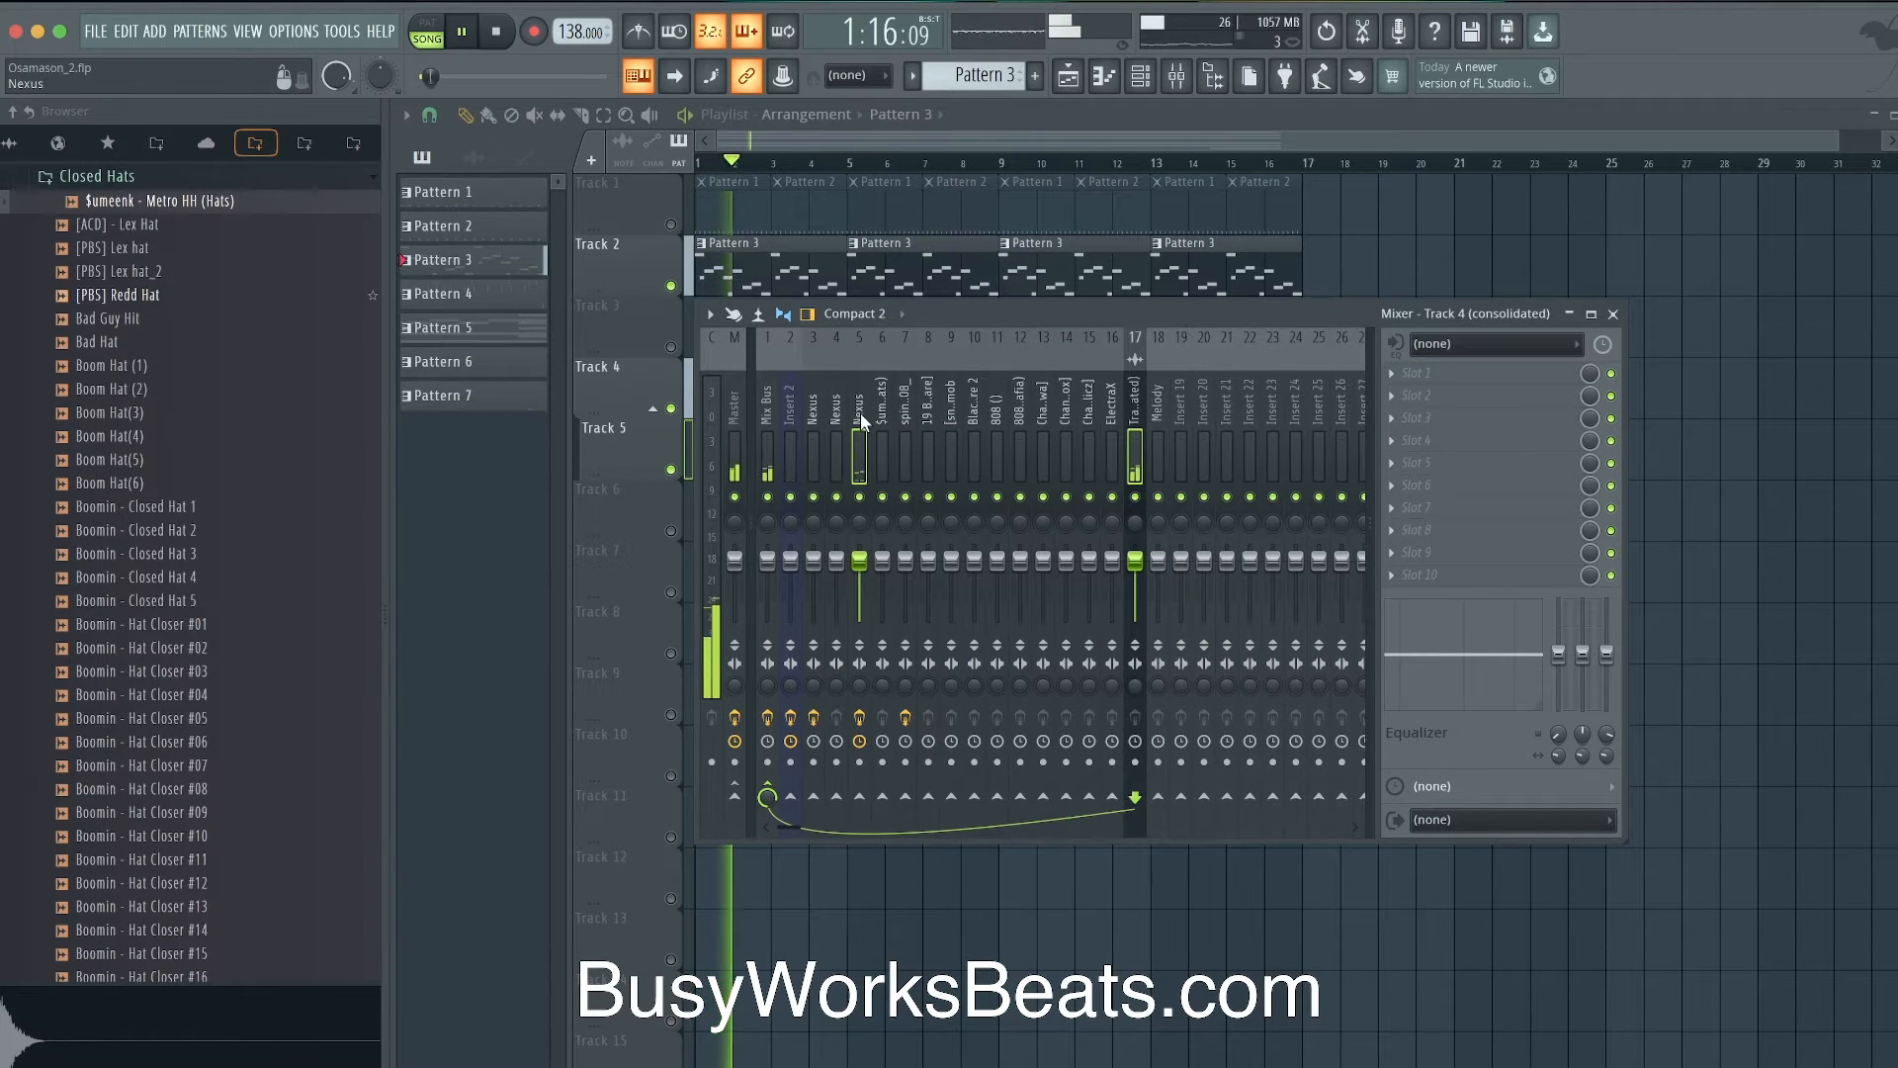
pyautogui.rightClick(1158, 796)
pyautogui.click(1206, 836)
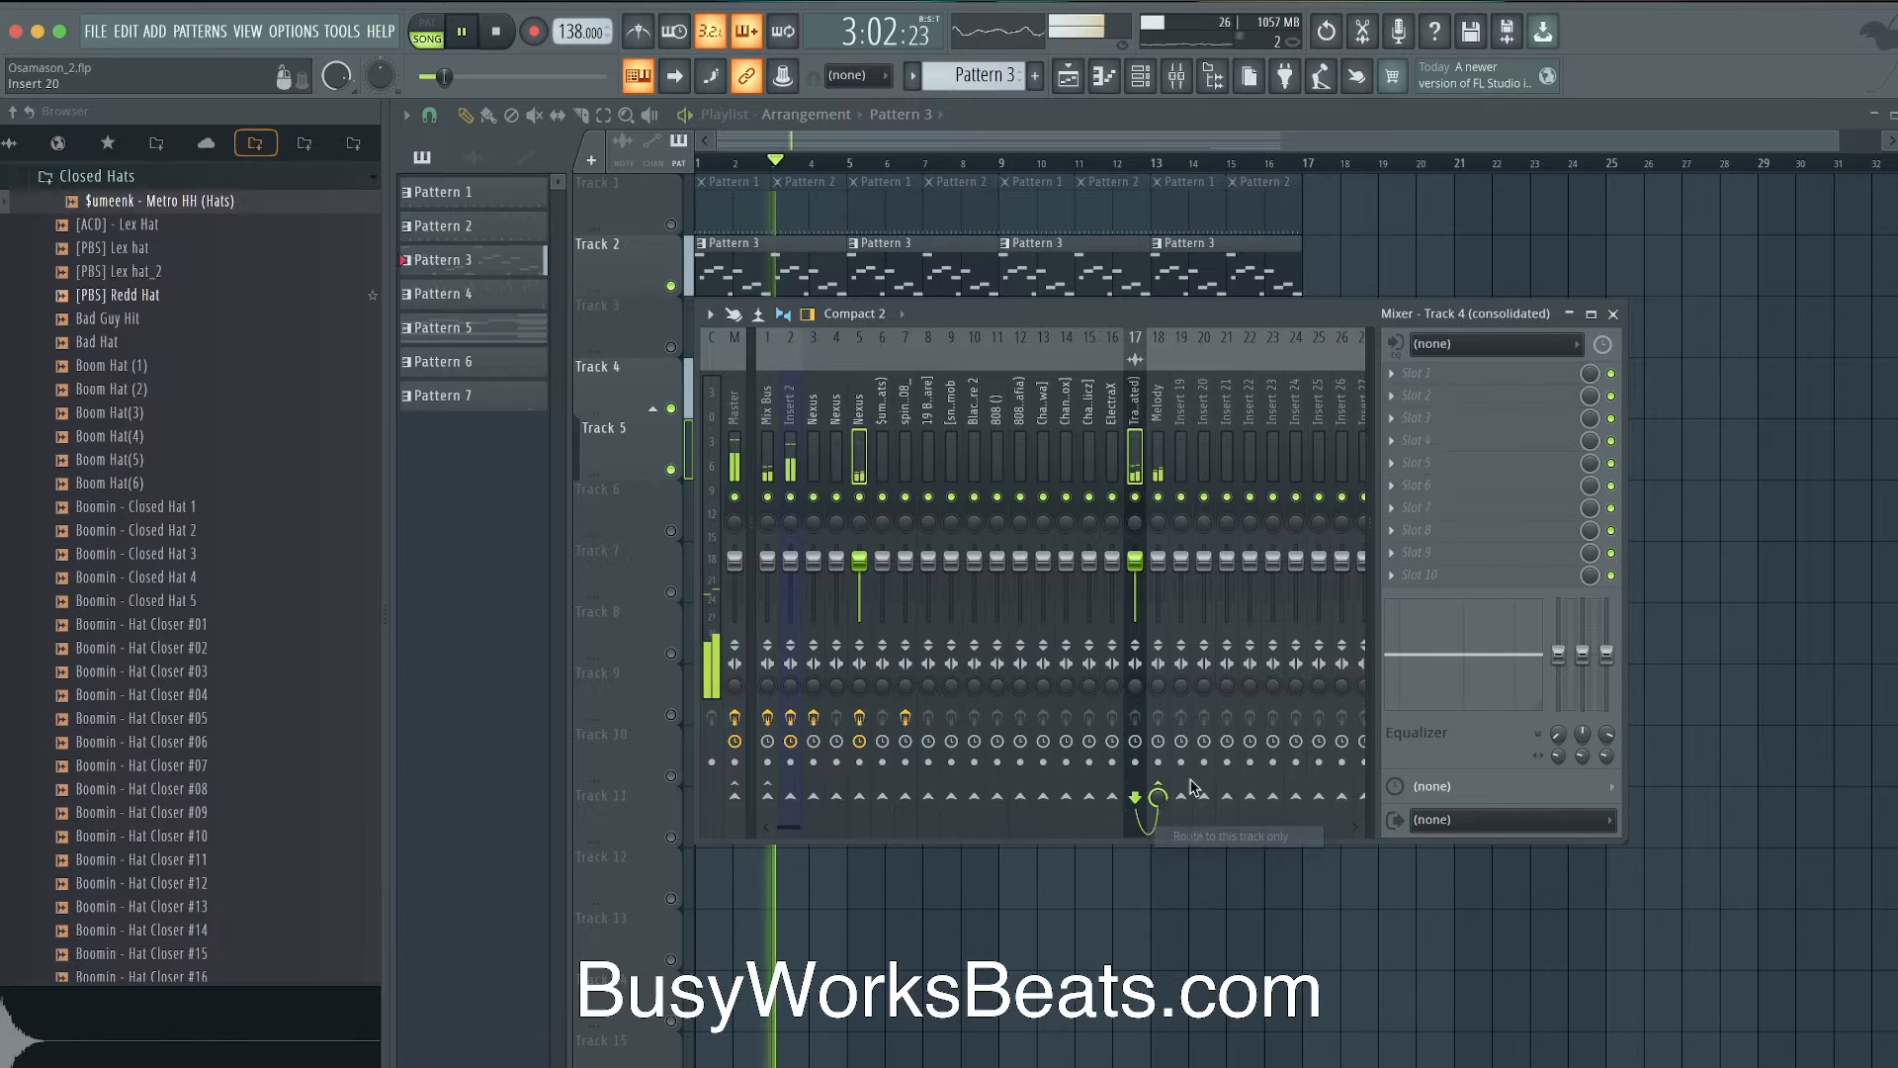
# - Load the kHs Reverser effect in the first slot of the Melody mixer track
pyautogui.click(1167, 478)
pyautogui.click(1453, 386)
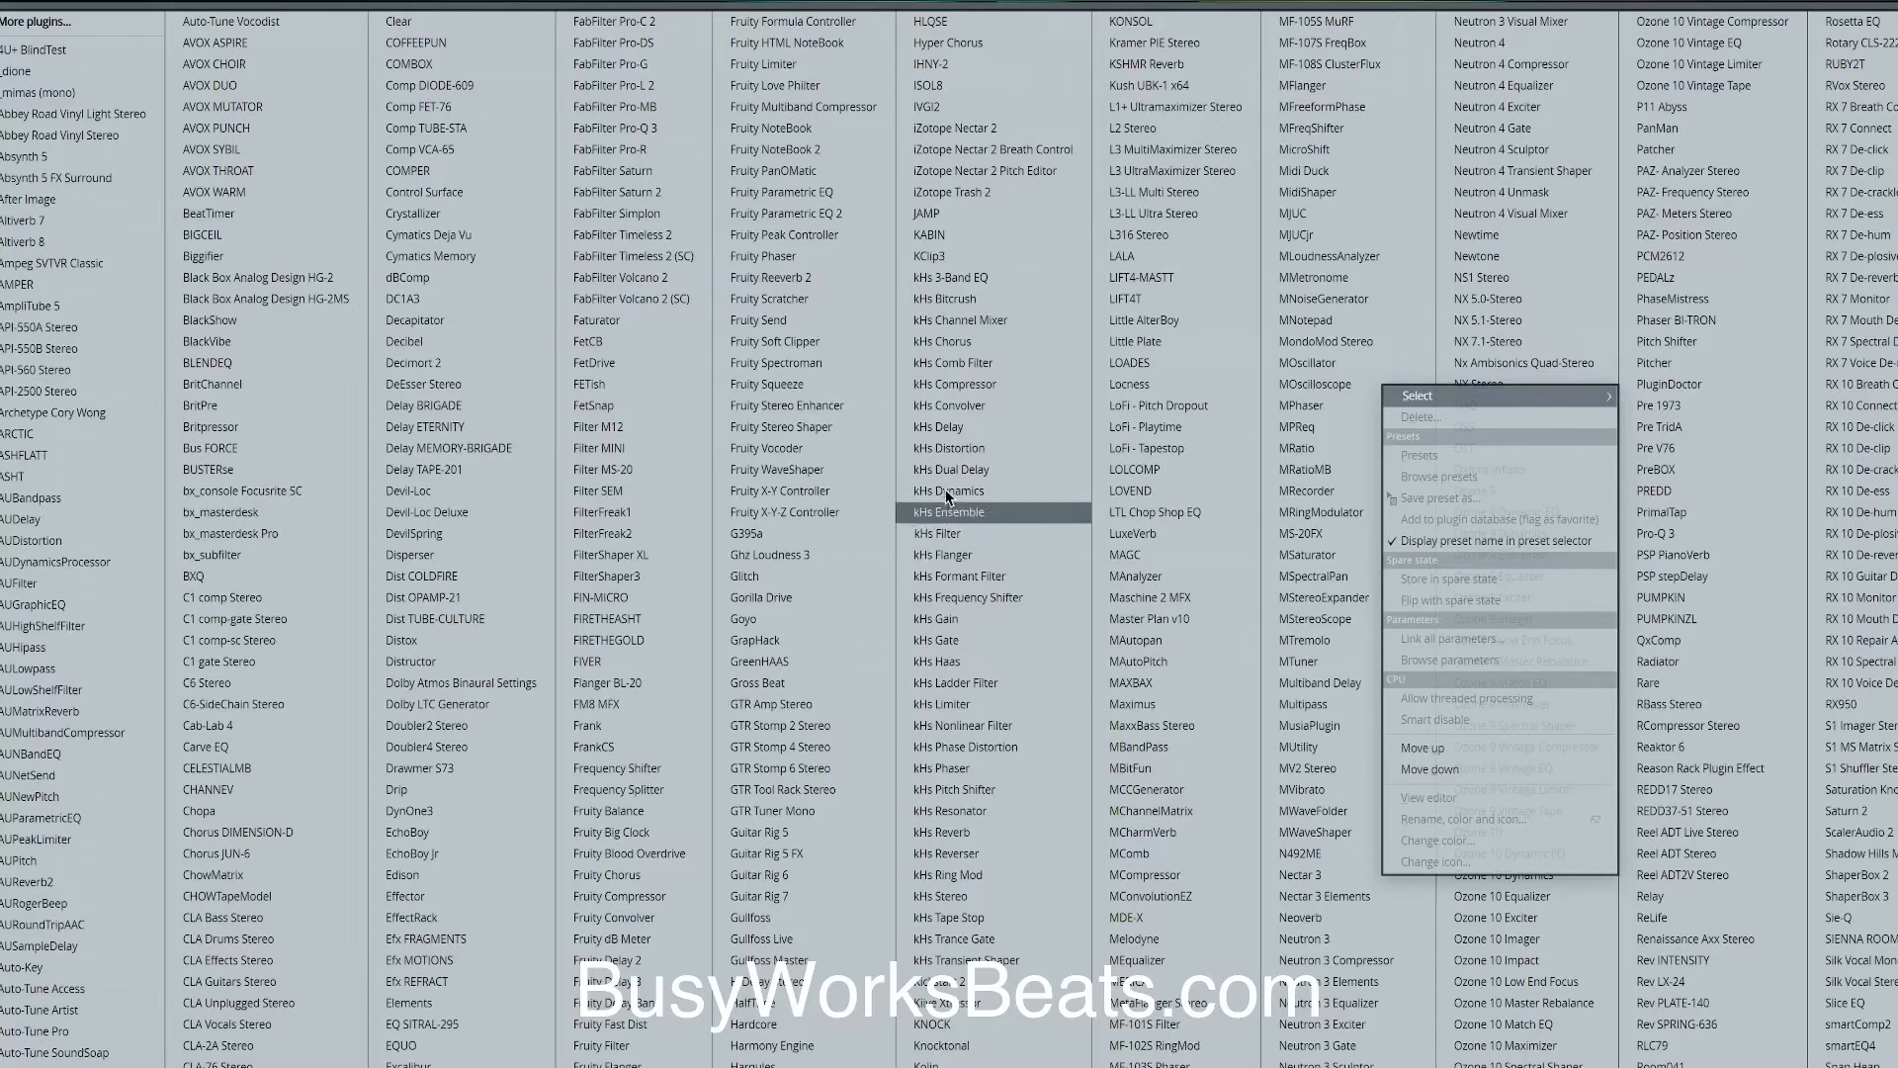
pyautogui.click(977, 846)
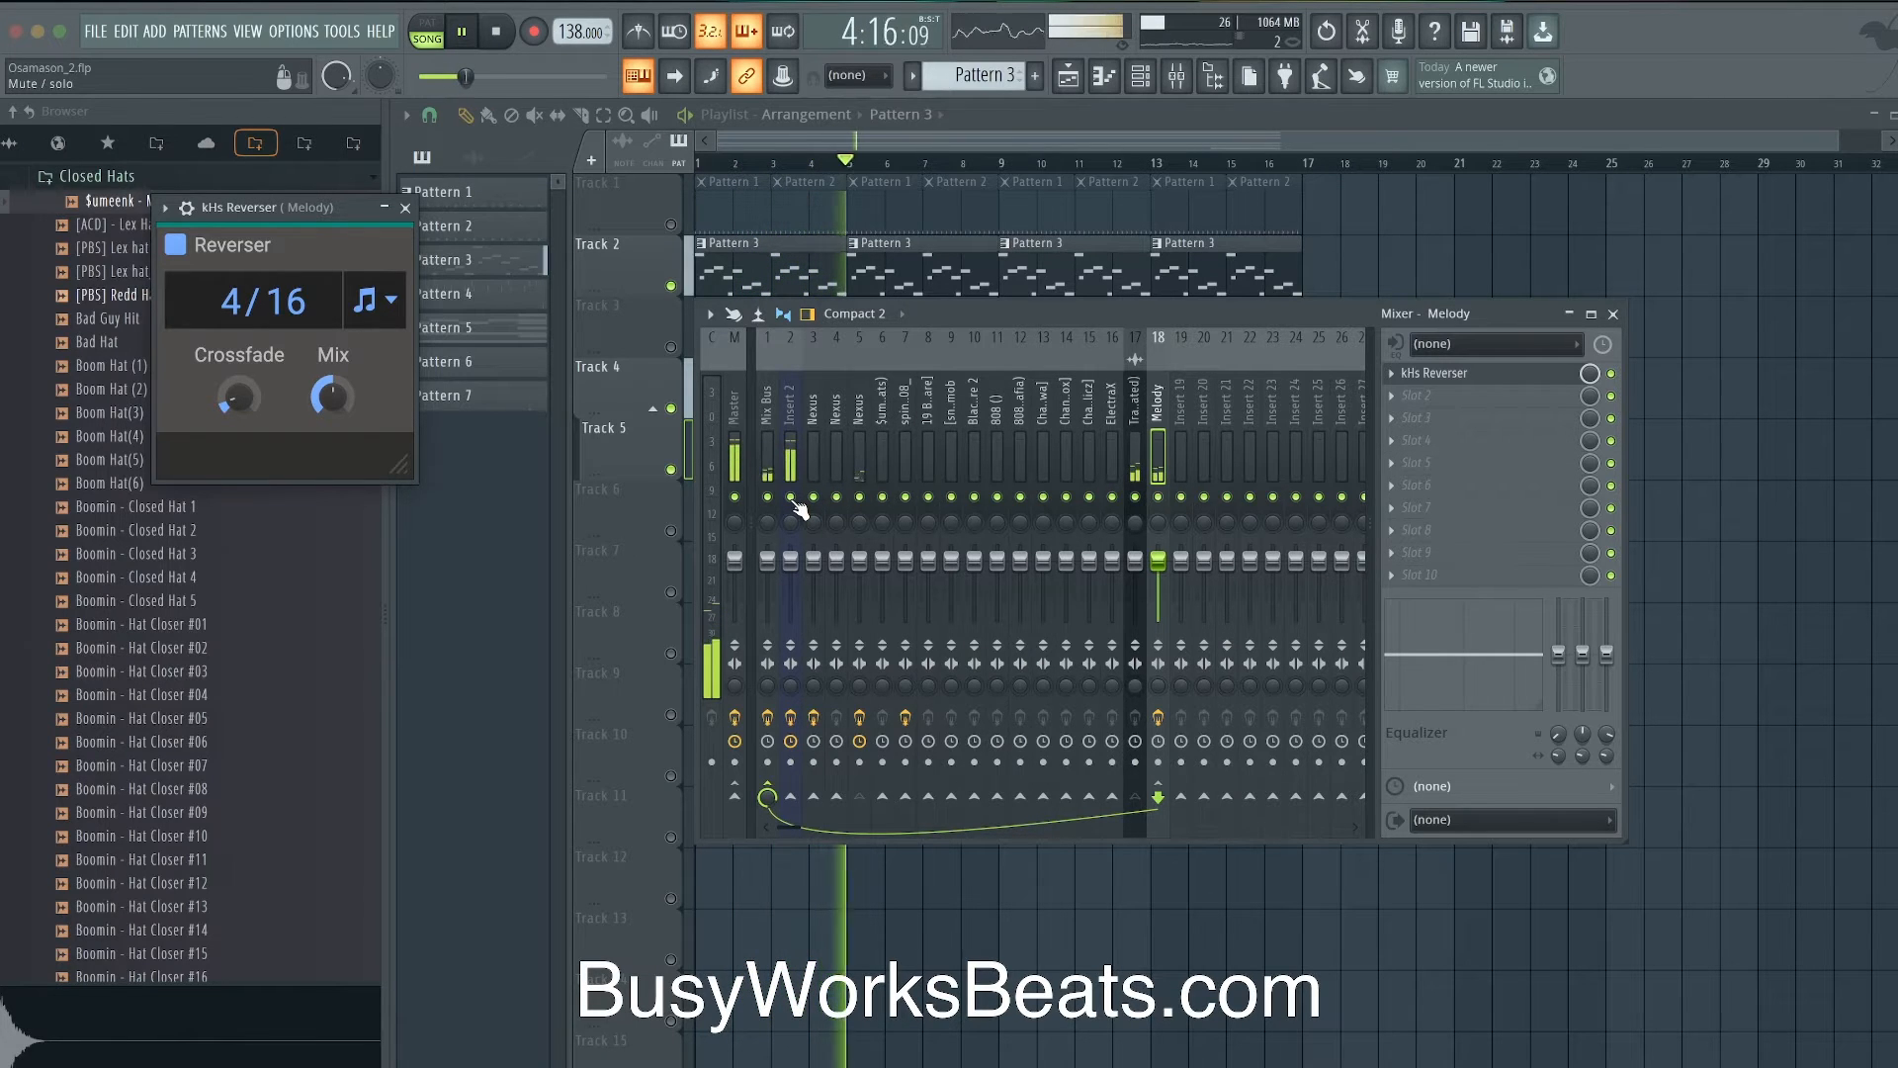
# - Turn all playlist tracks back on and audition the full arrangement with the Melody track's reverser effect
pyautogui.rightClick(673, 468)
pyautogui.rightClick(673, 469)
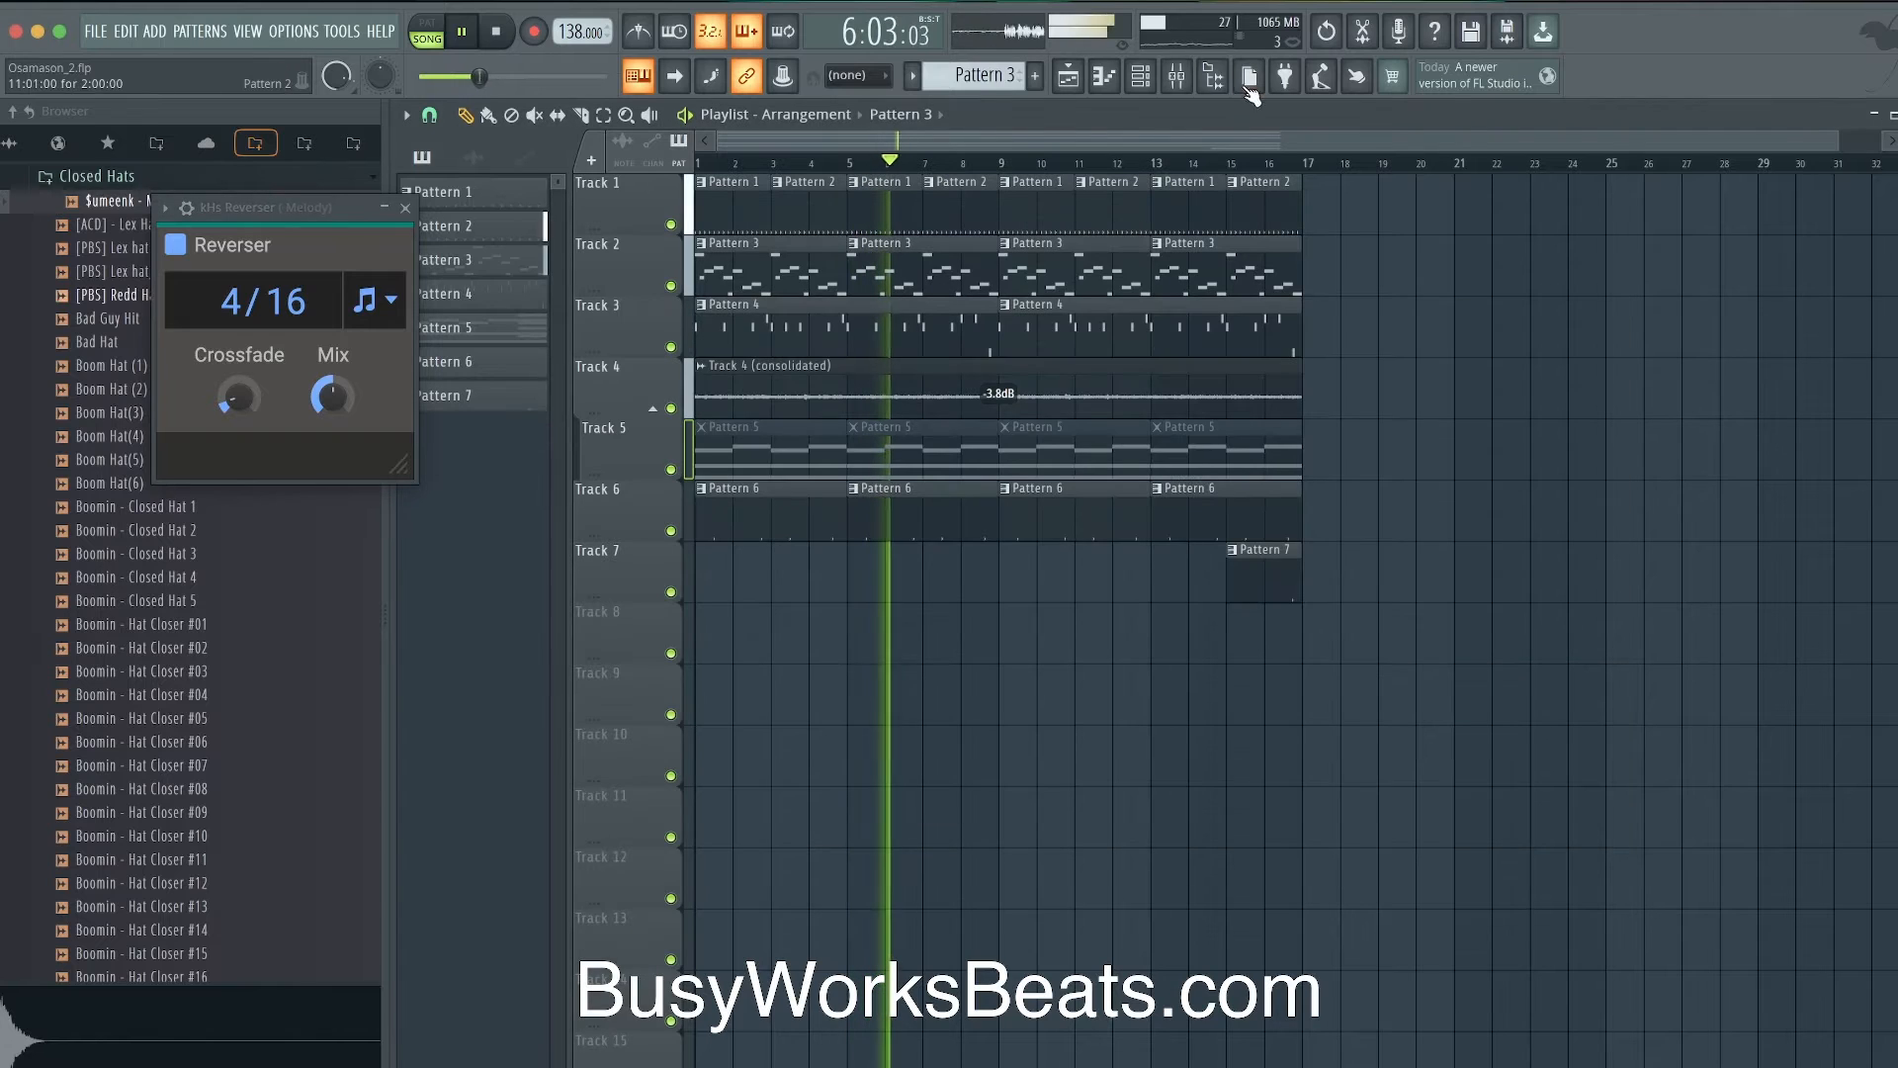
pyautogui.click(1176, 77)
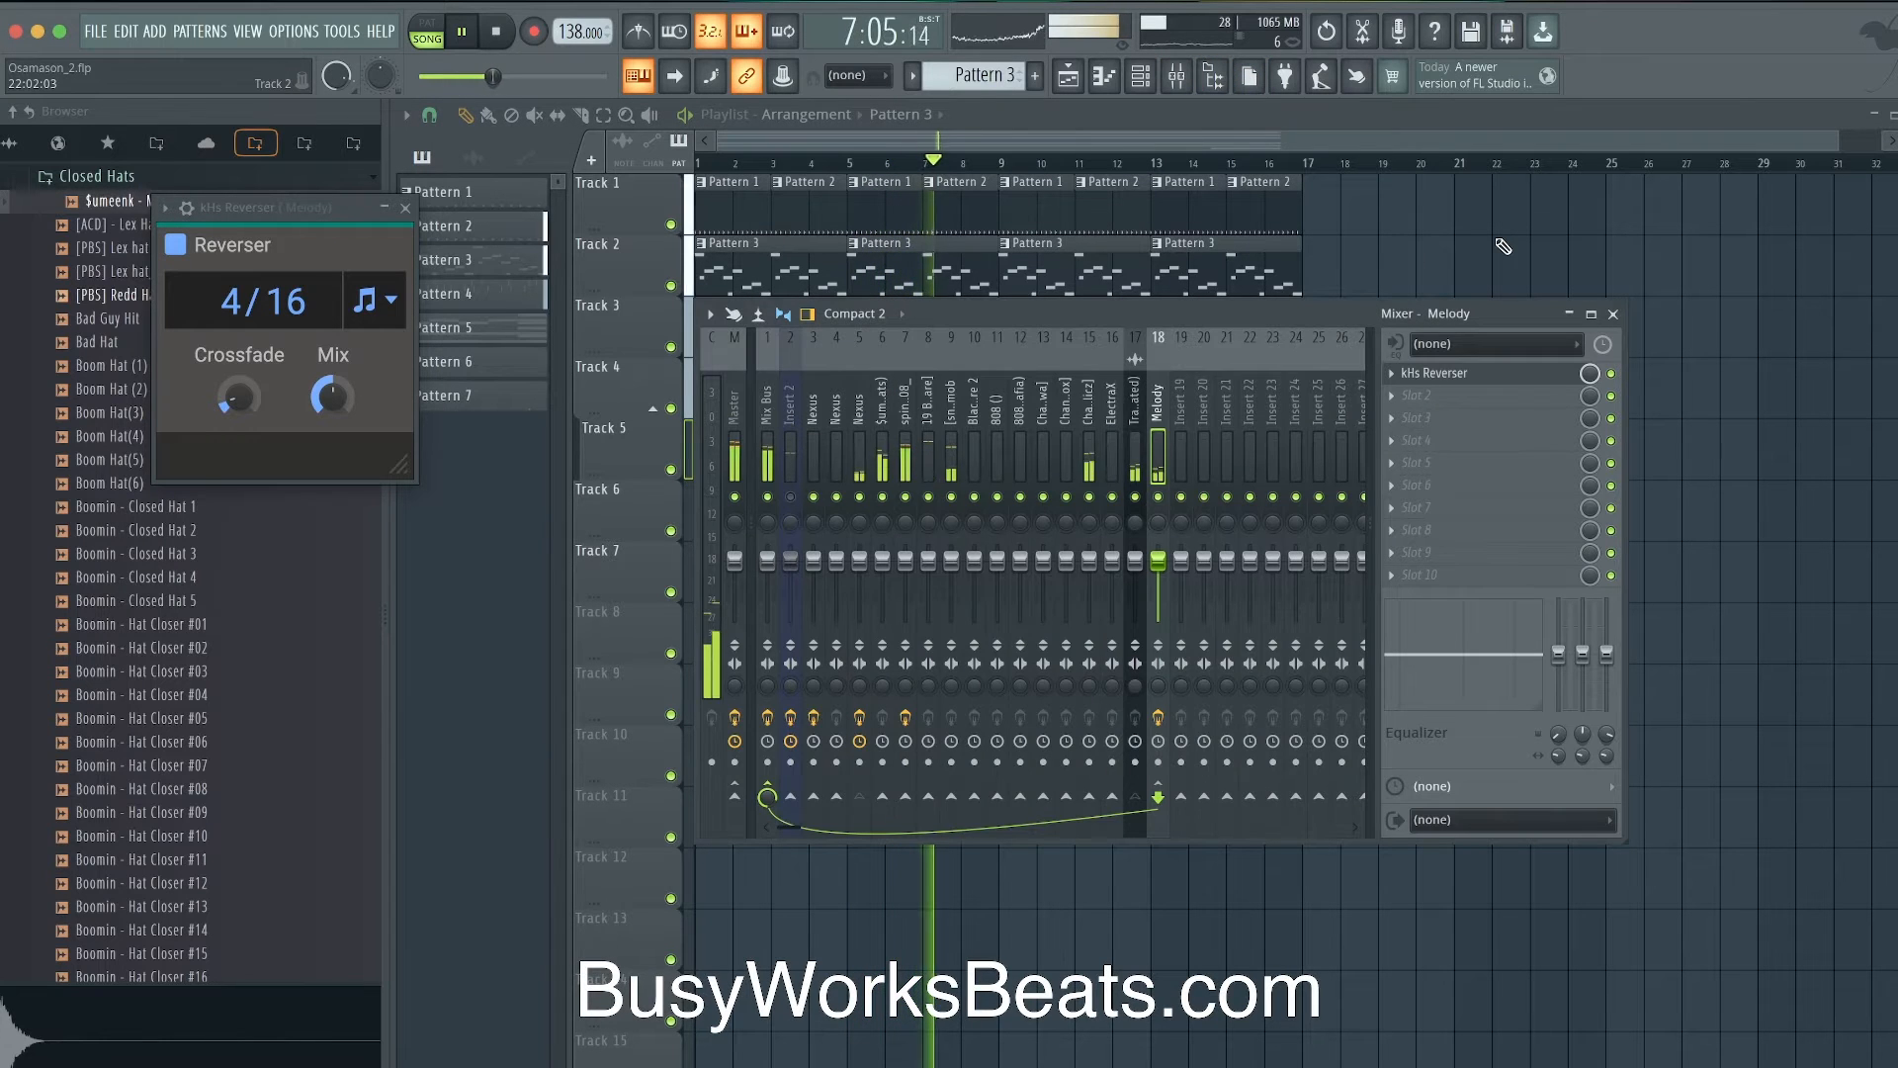
pyautogui.rightClick(1503, 246)
pyautogui.click(1176, 77)
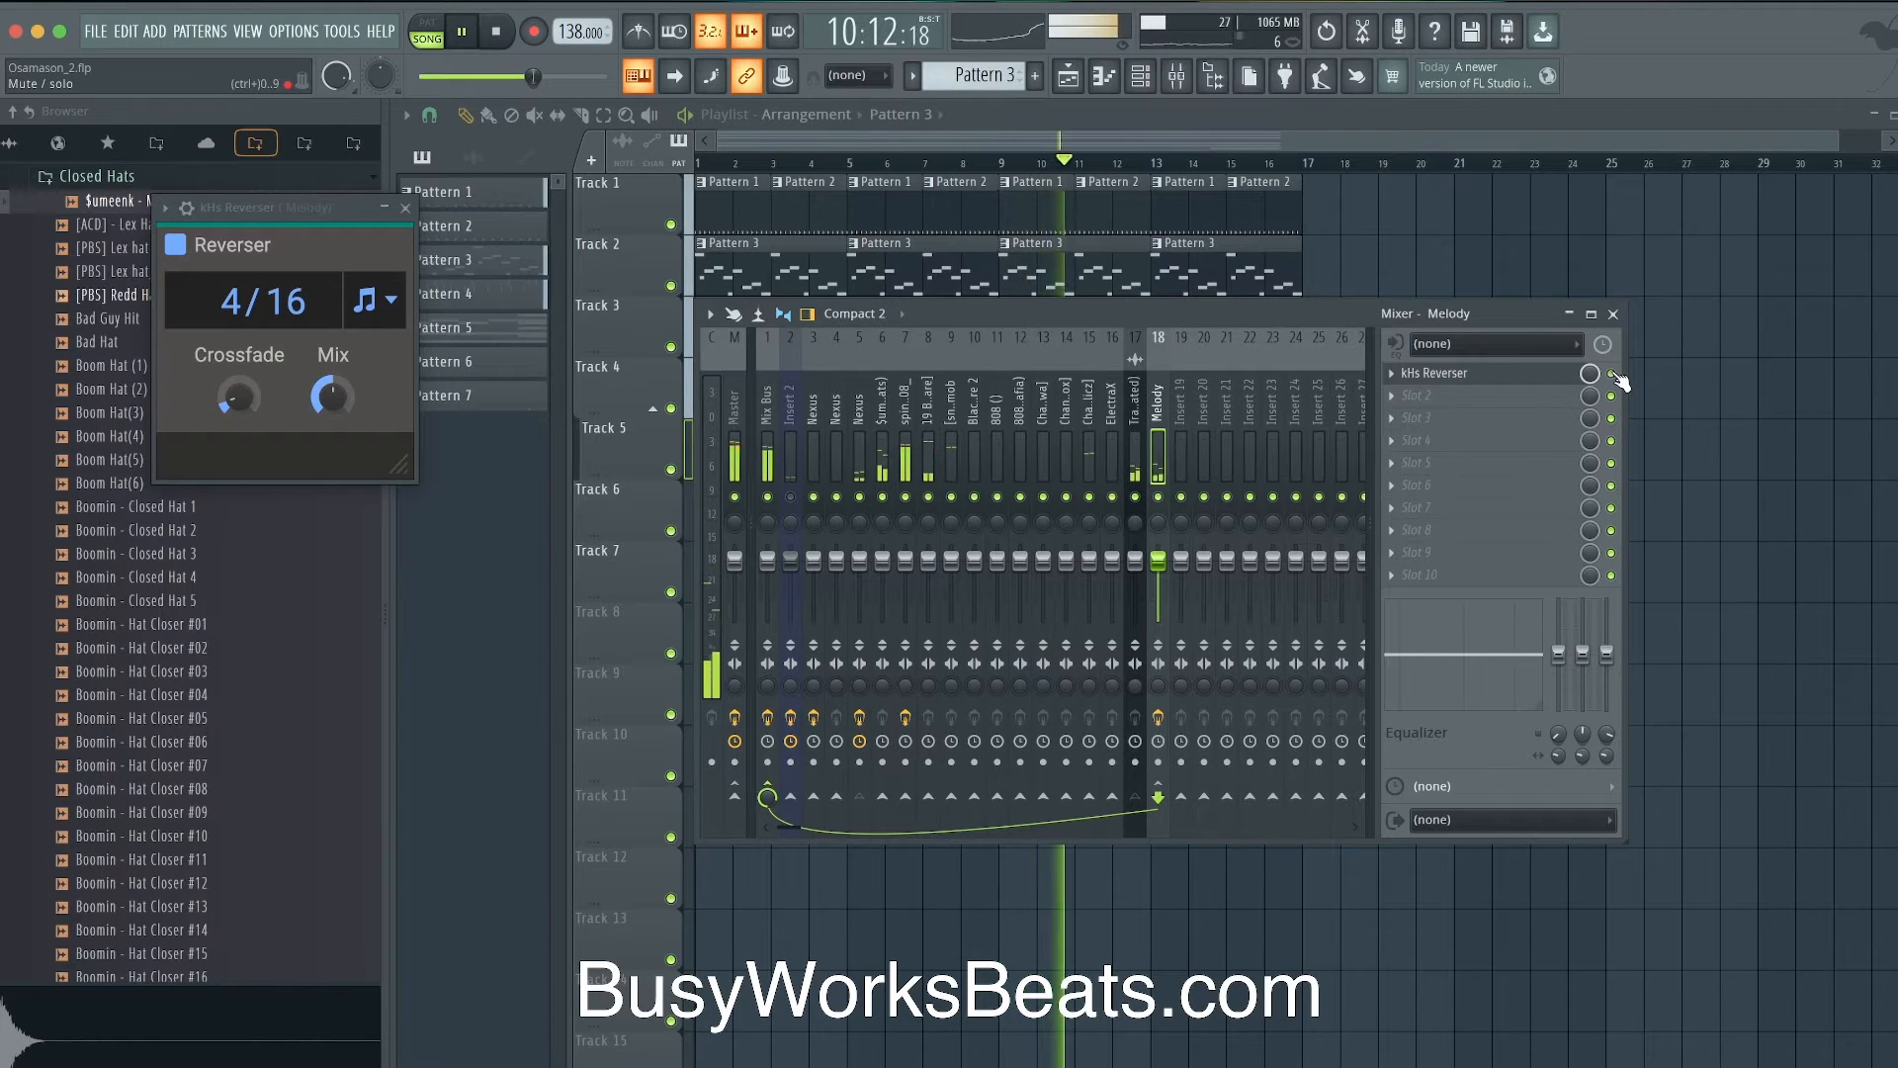
pyautogui.click(1613, 315)
# - Set the Track 4 (consolidated) audio clip's time stretching mode to Stretch and raise its pitch
pyautogui.doubleClick(1027, 395)
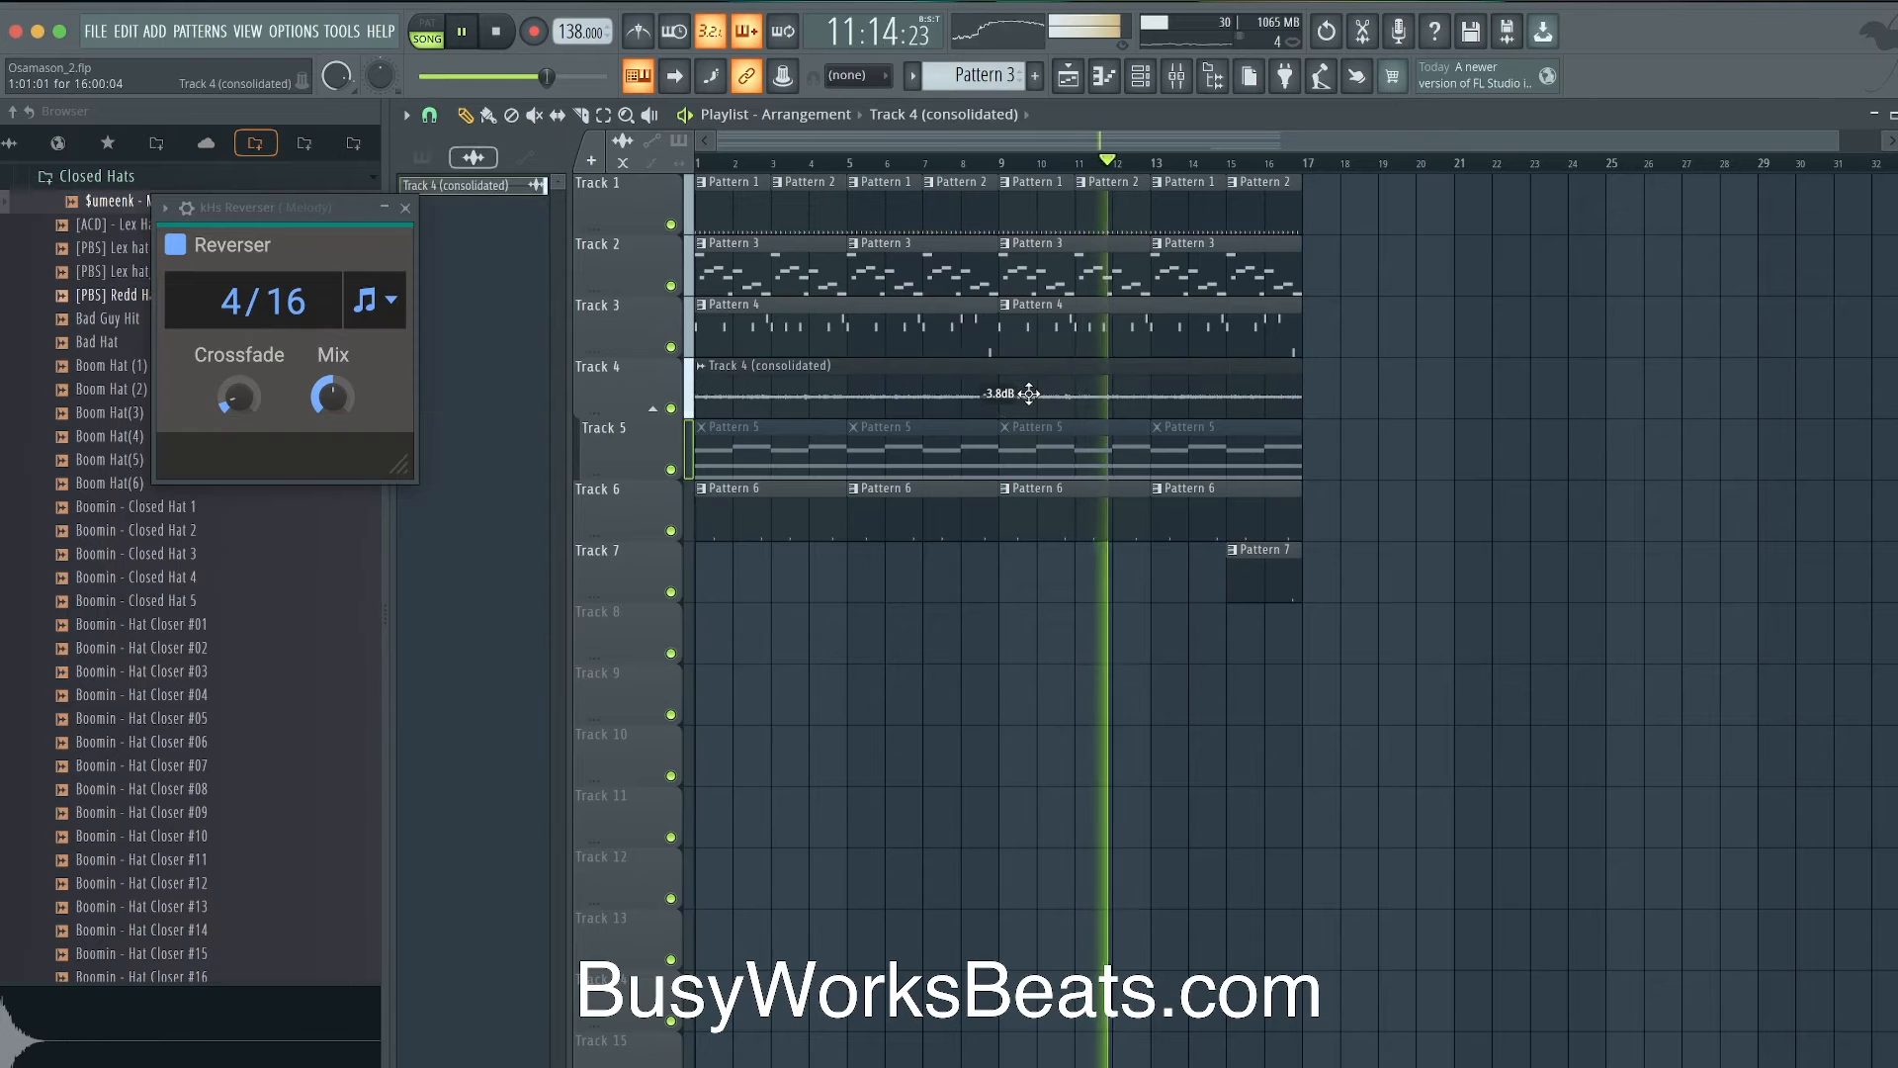
pyautogui.click(1108, 439)
pyautogui.click(1084, 501)
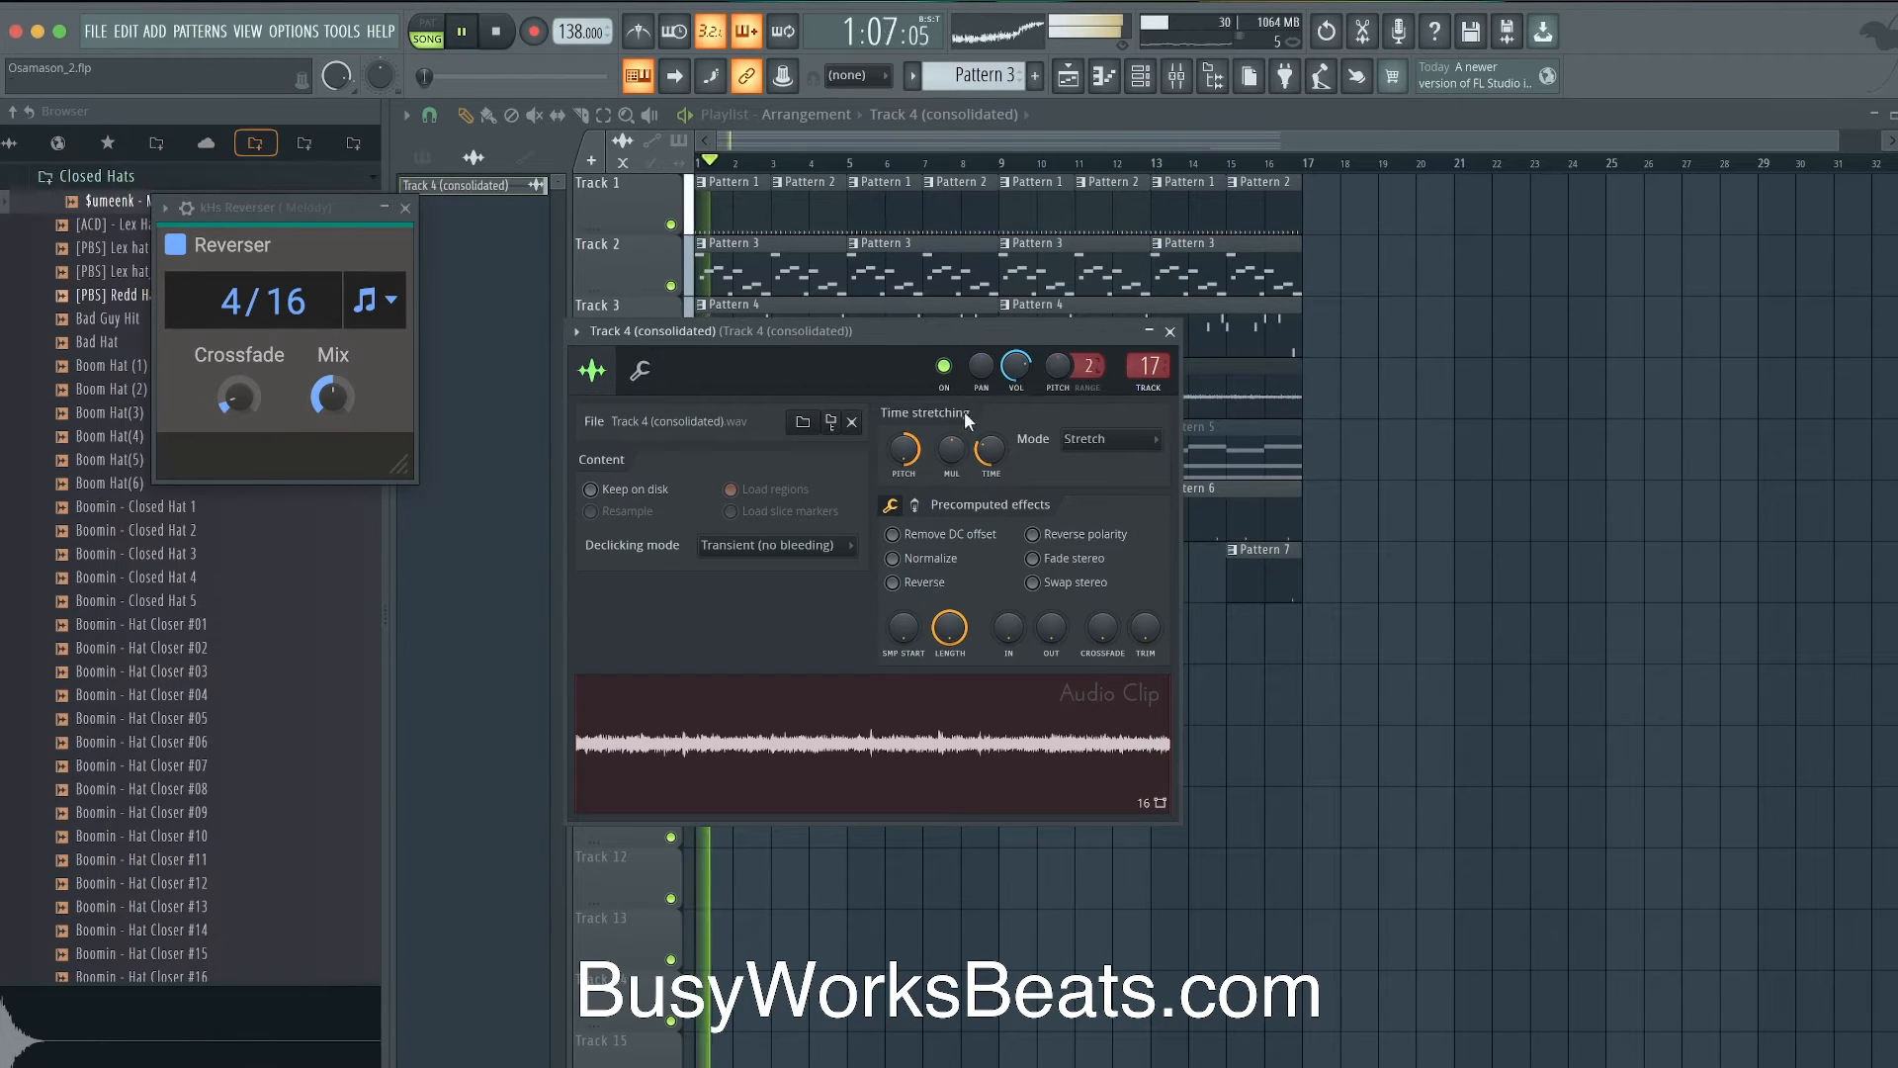
pyautogui.click(1172, 332)
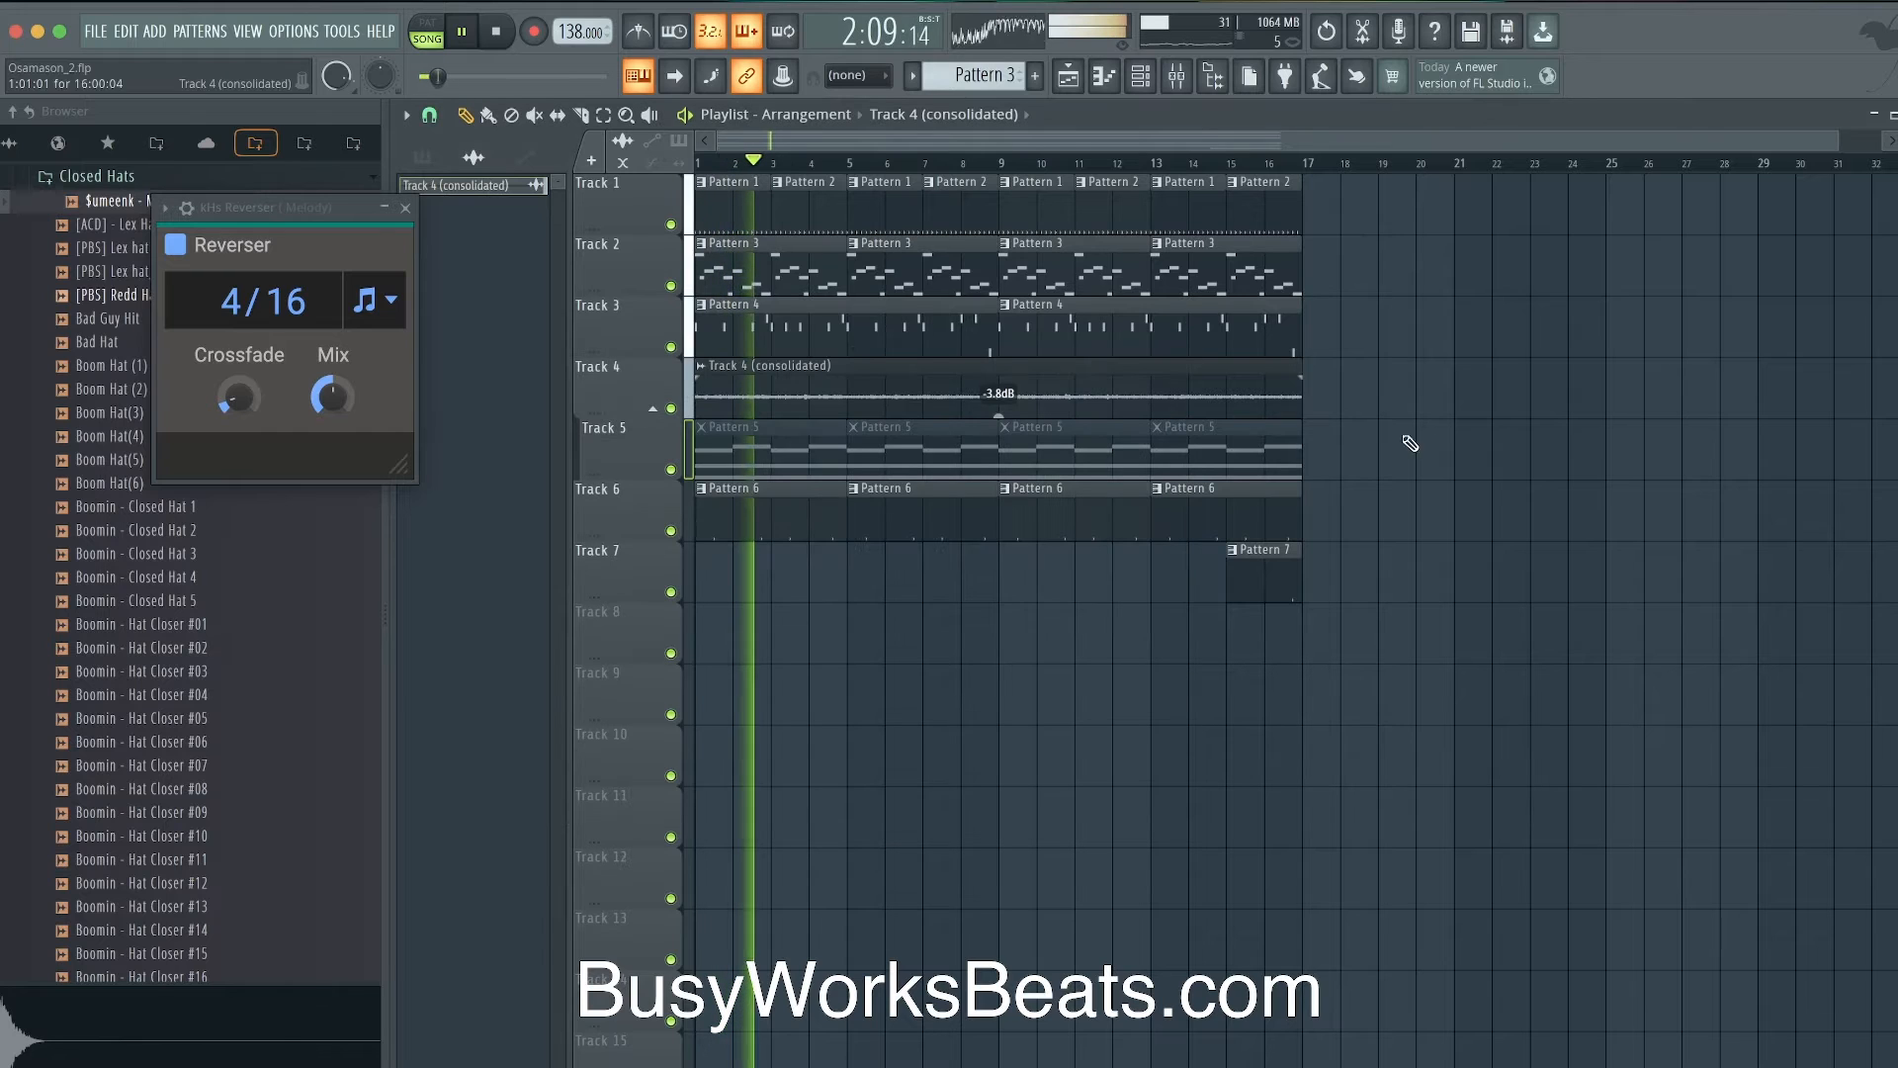
# - Compare the Melody mixer track with and without kHs Reverser and lower the effect's Mix to 22%
pyautogui.click(1178, 81)
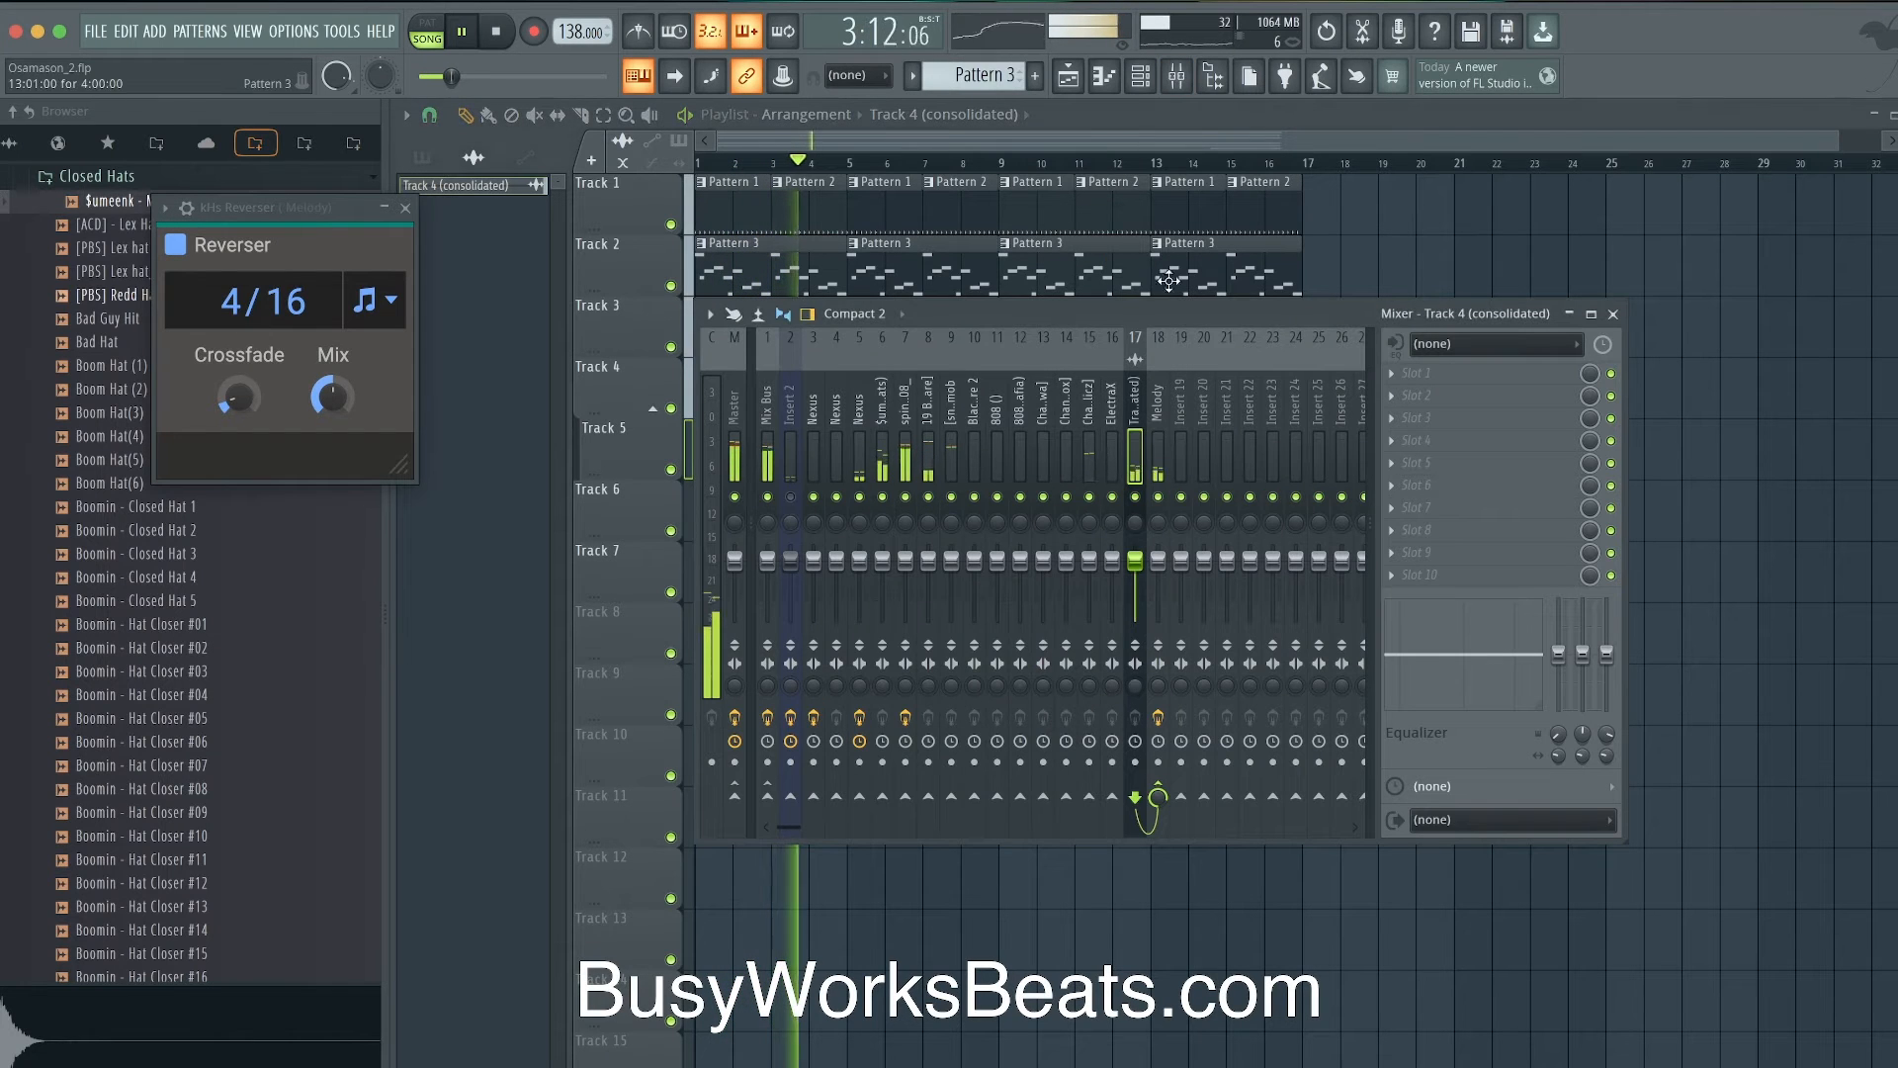
pyautogui.click(1158, 416)
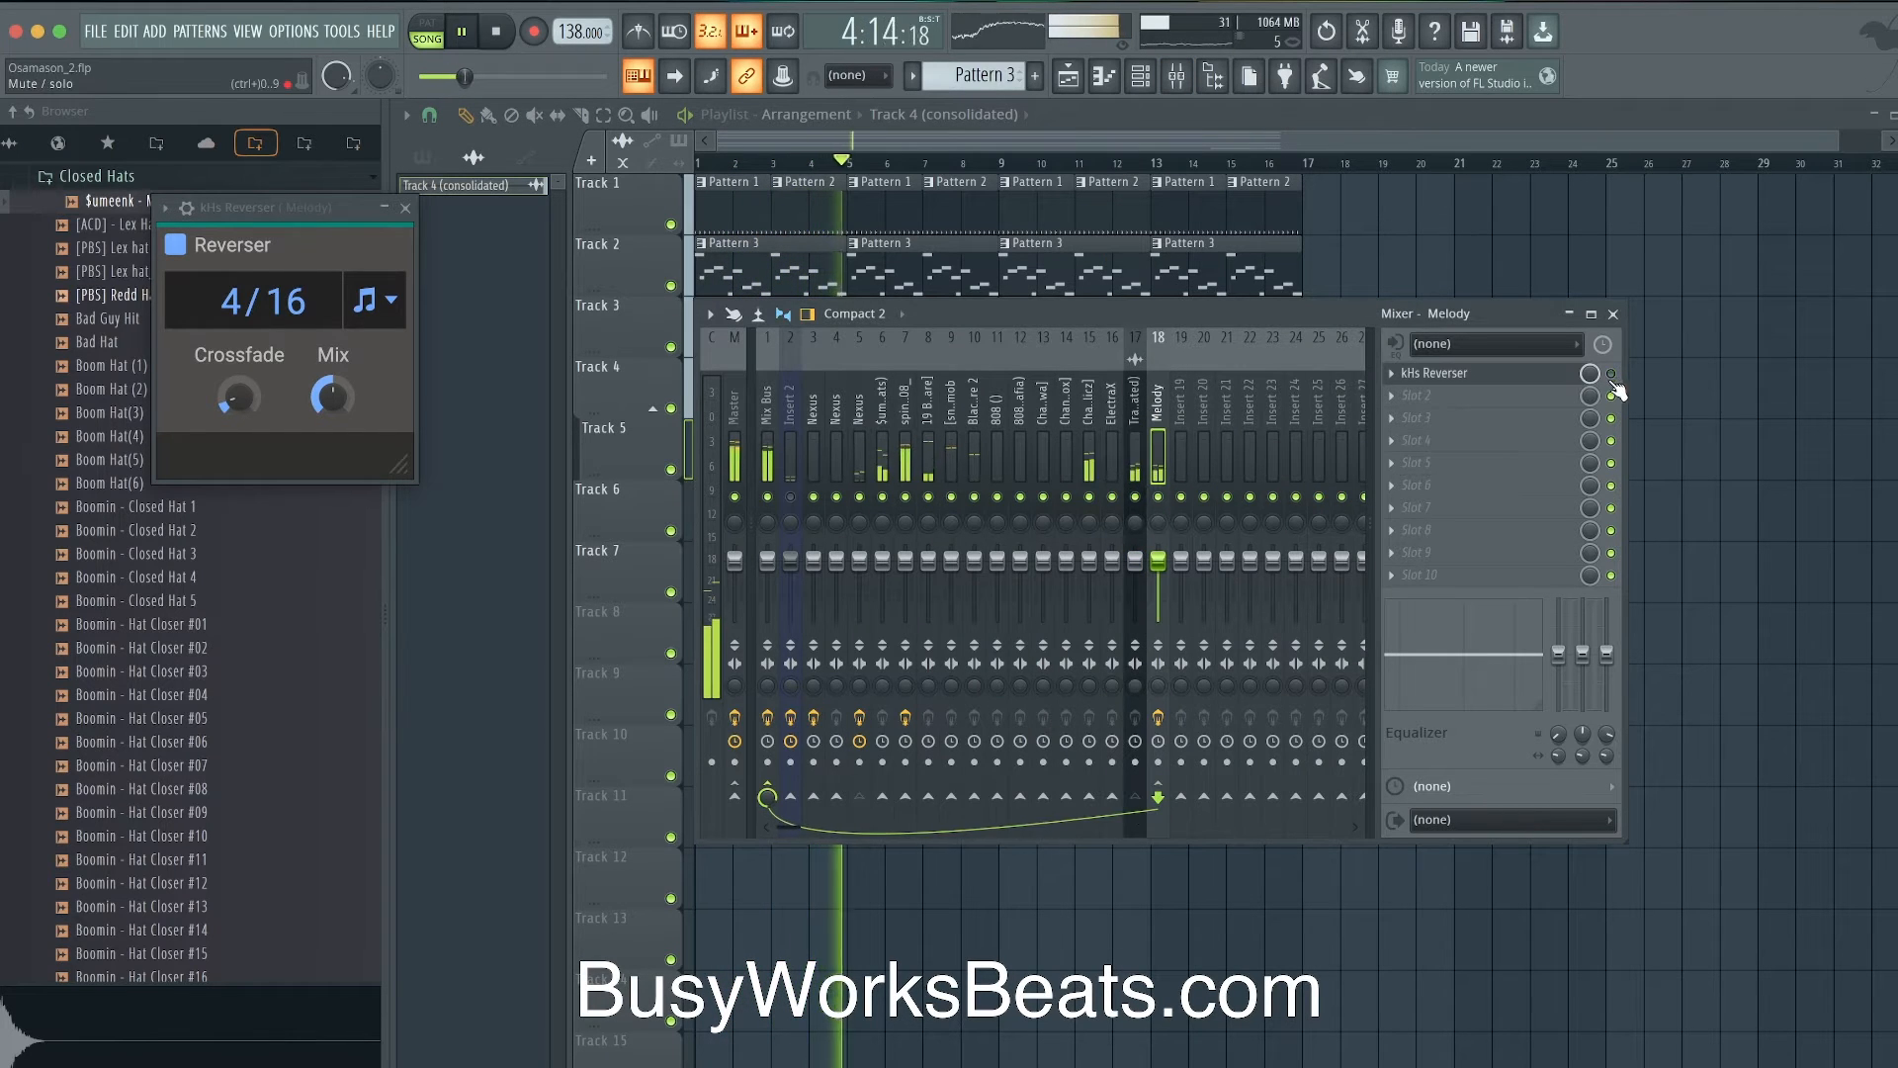
pyautogui.click(1614, 314)
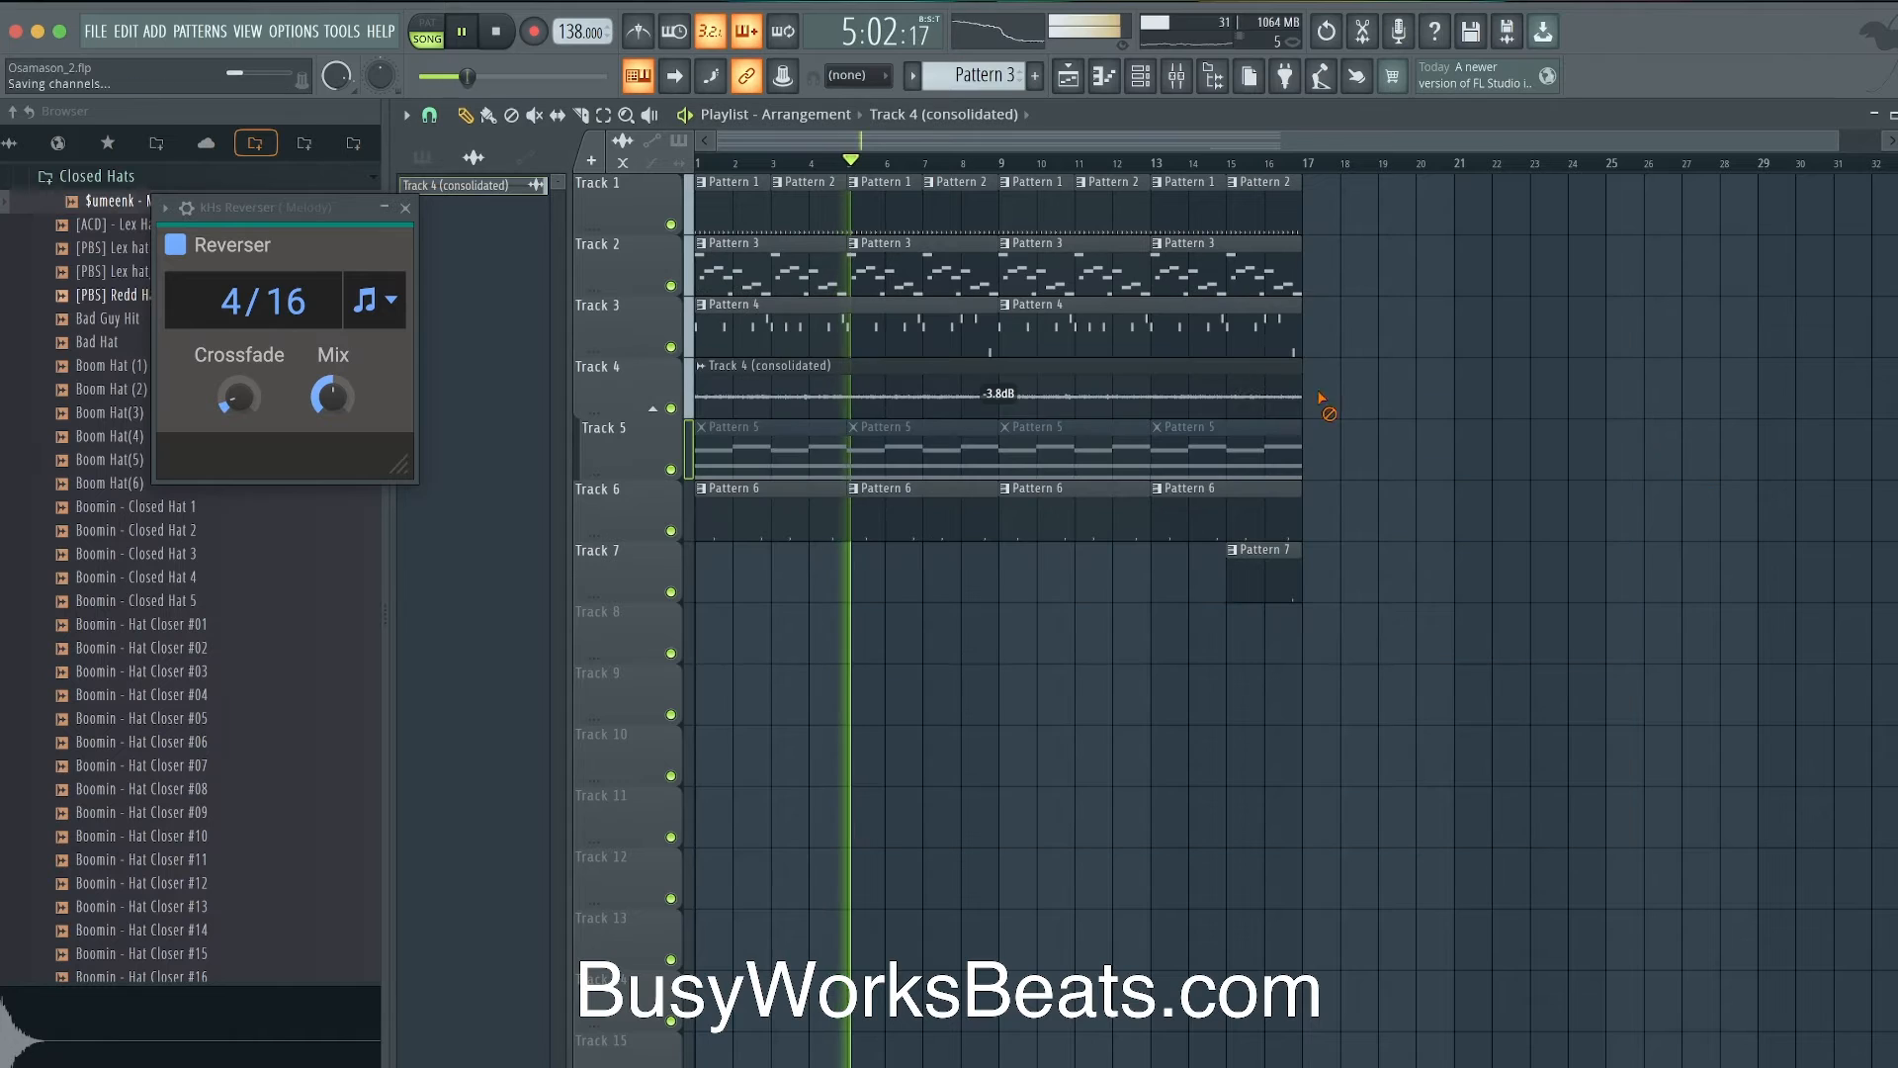
pyautogui.click(1214, 77)
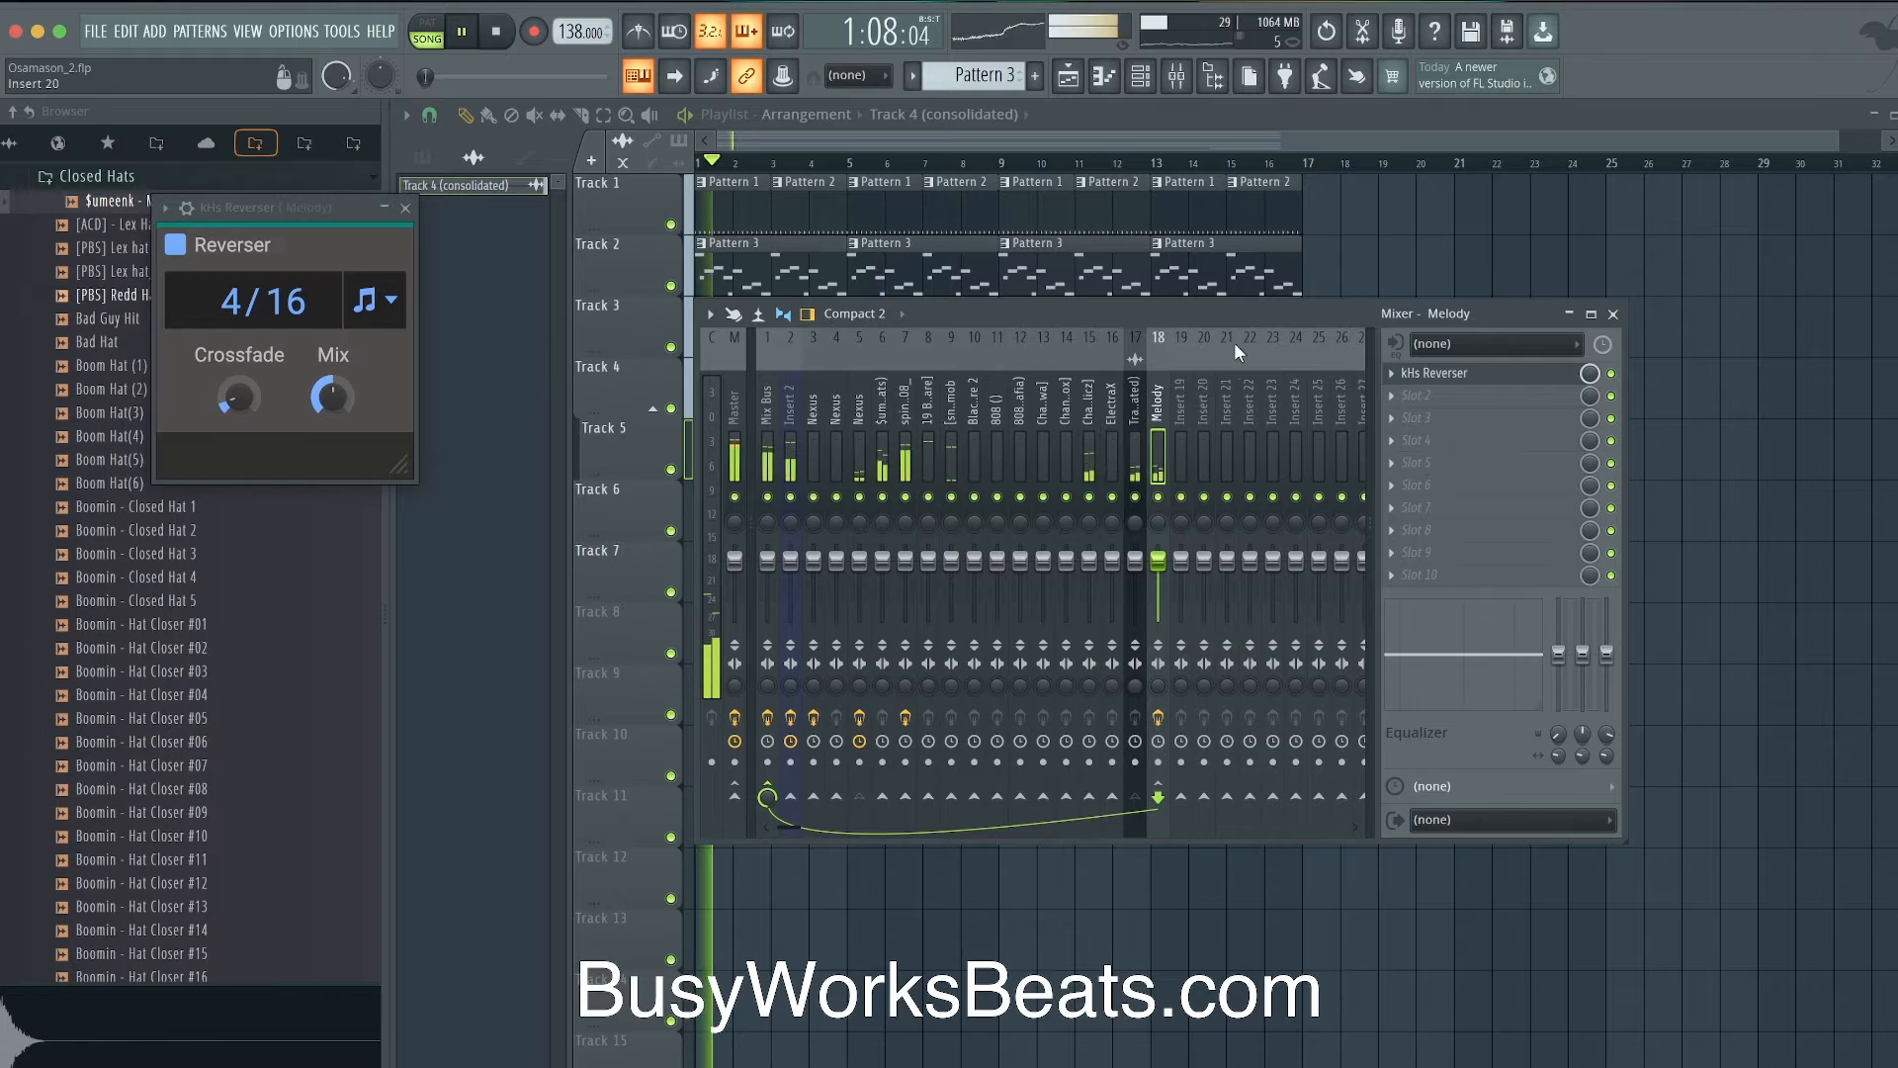
pyautogui.moveTo(332, 396)
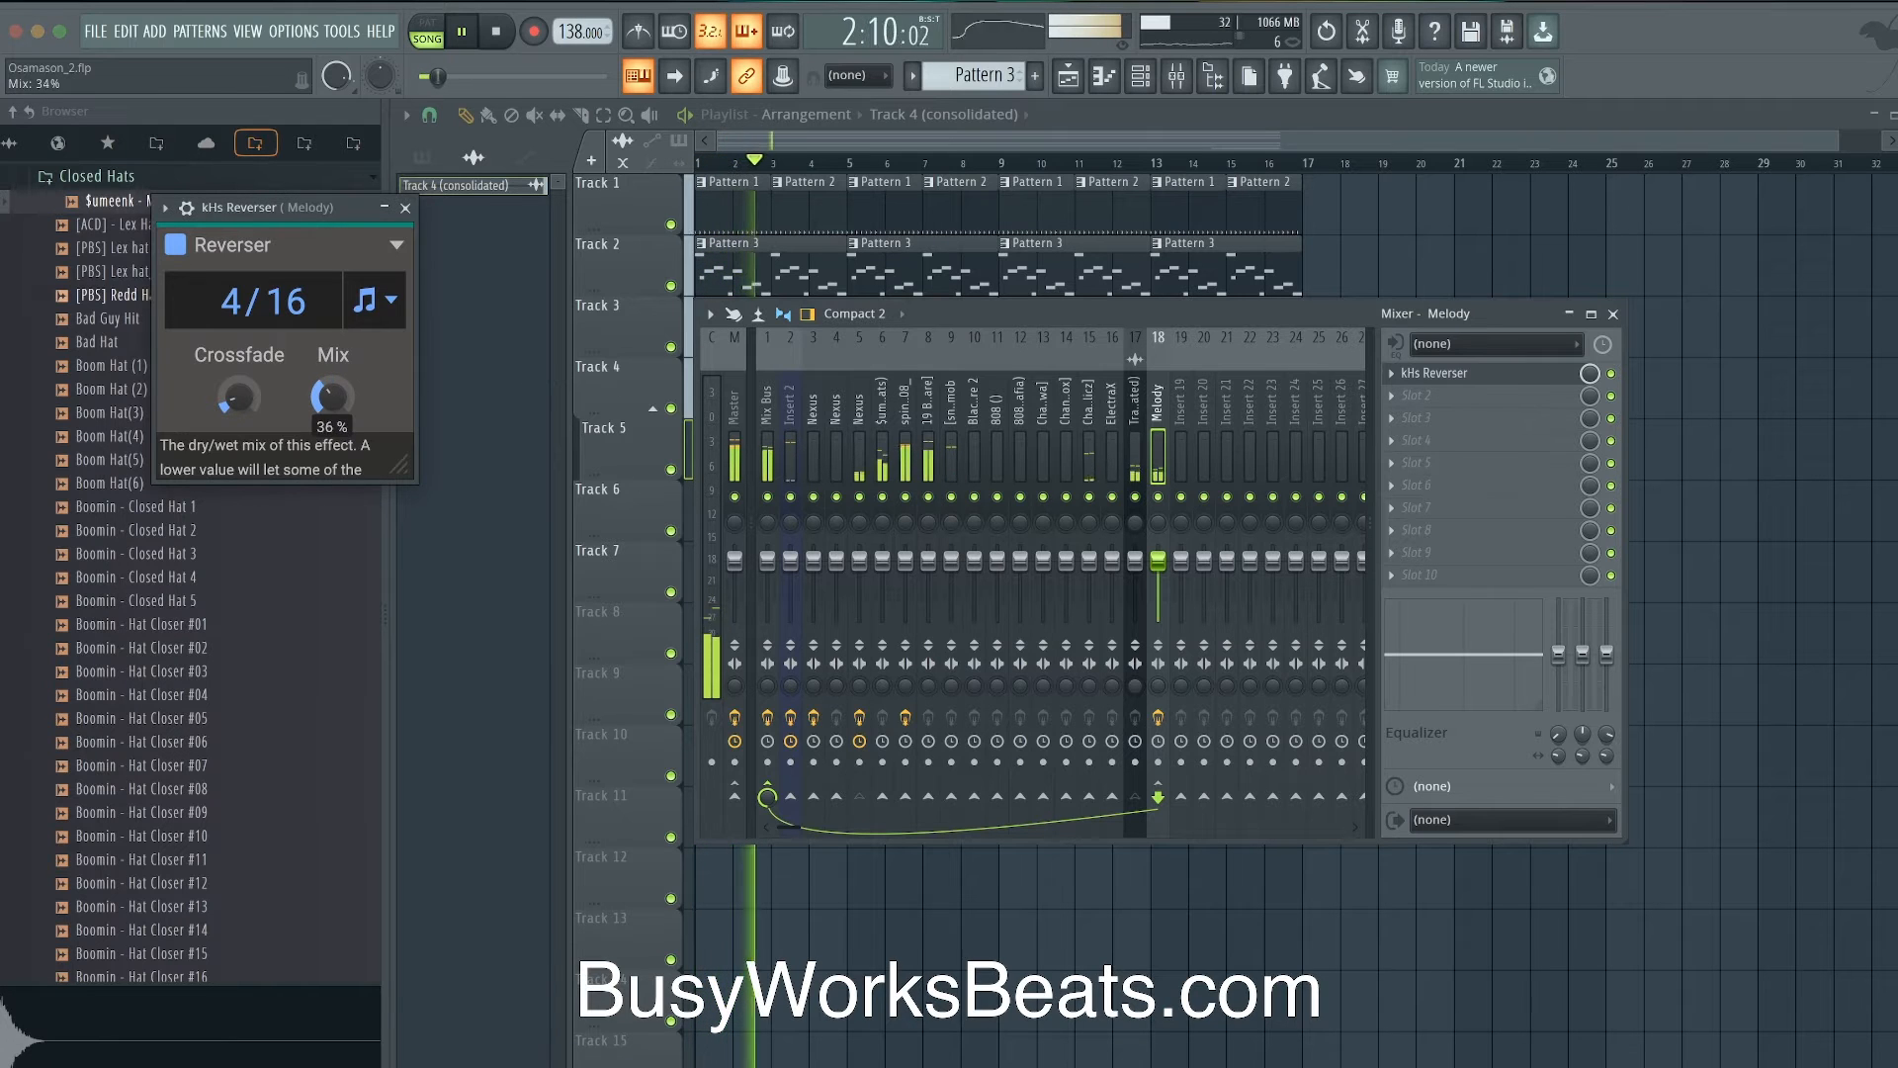
pyautogui.moveTo(332, 397); pyautogui.dragTo(336, 399)
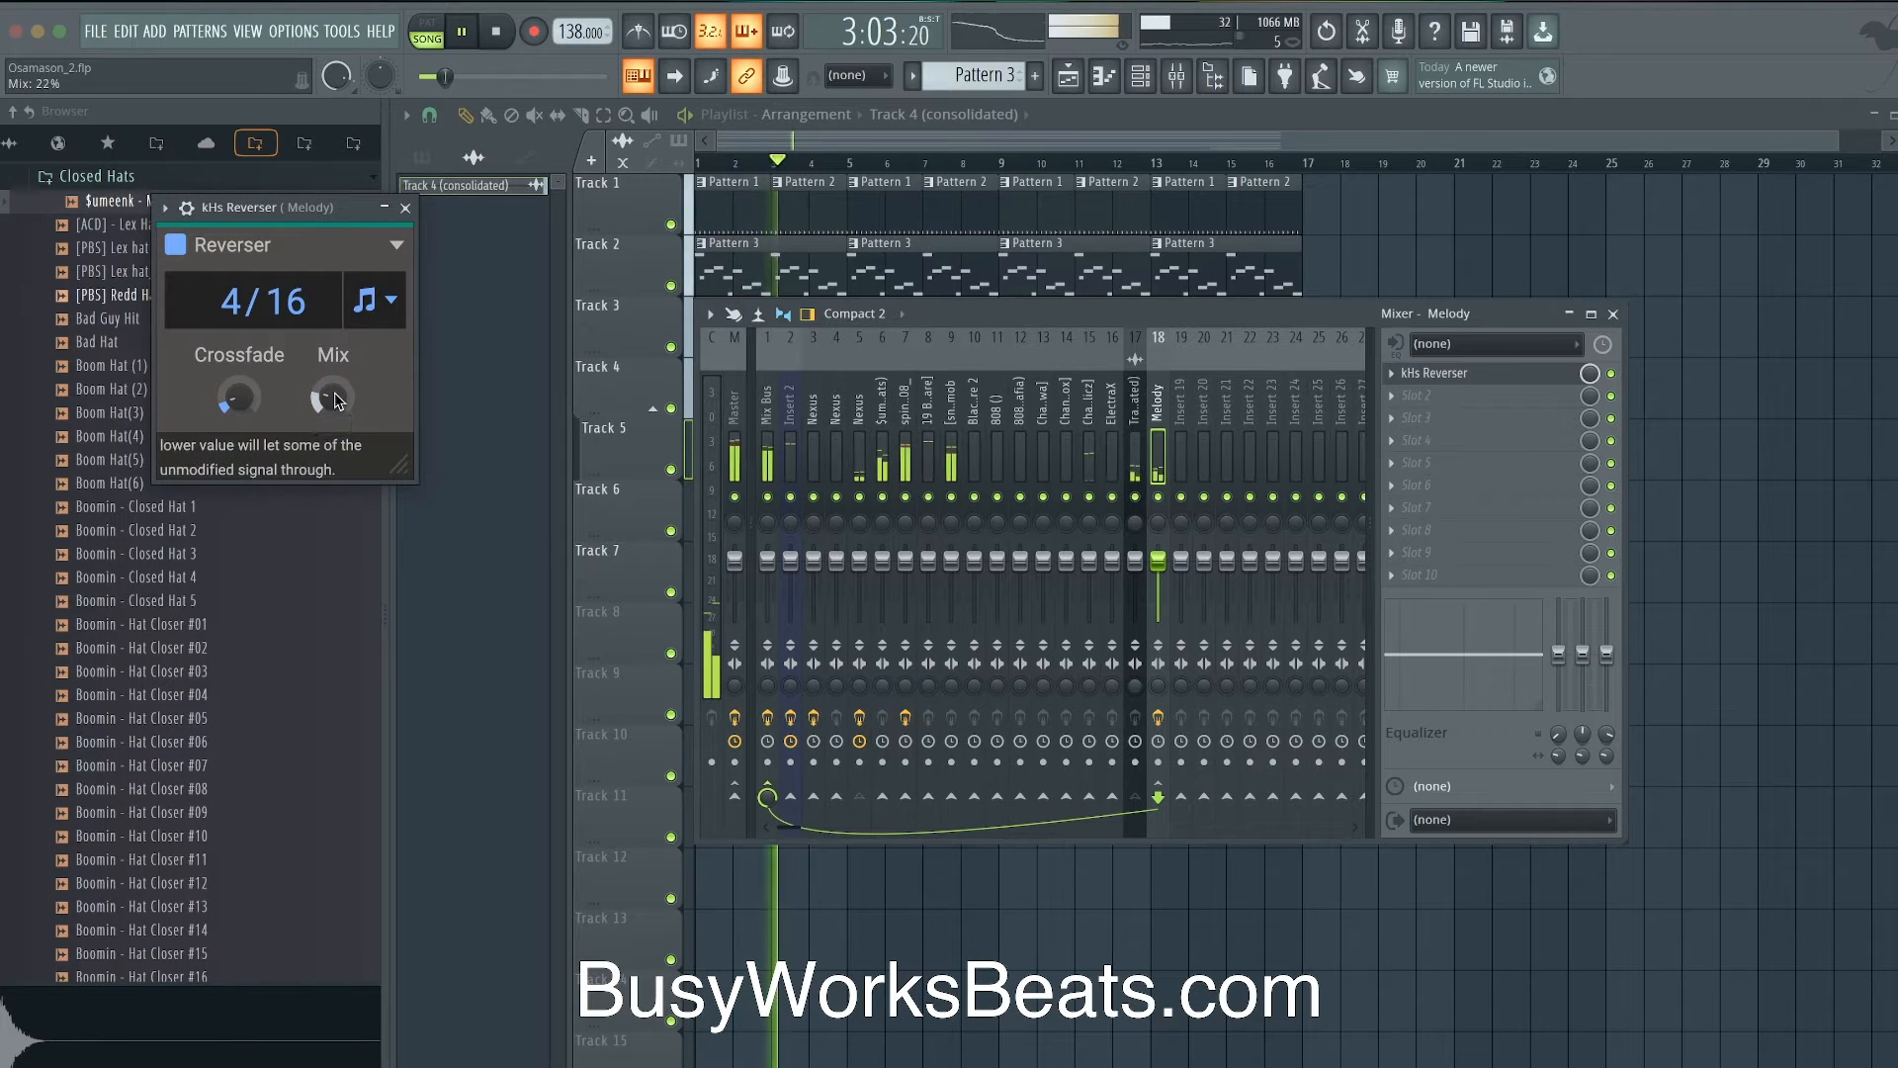
# - Duplicate the whole 16-bar arrangement in the playlist so it repeats from bar 17
pyautogui.click(791, 496)
pyautogui.press('F9')
pyautogui.moveTo(1389, 601); pyautogui.dragTo(1620, 193)
pyautogui.click(1216, 500)
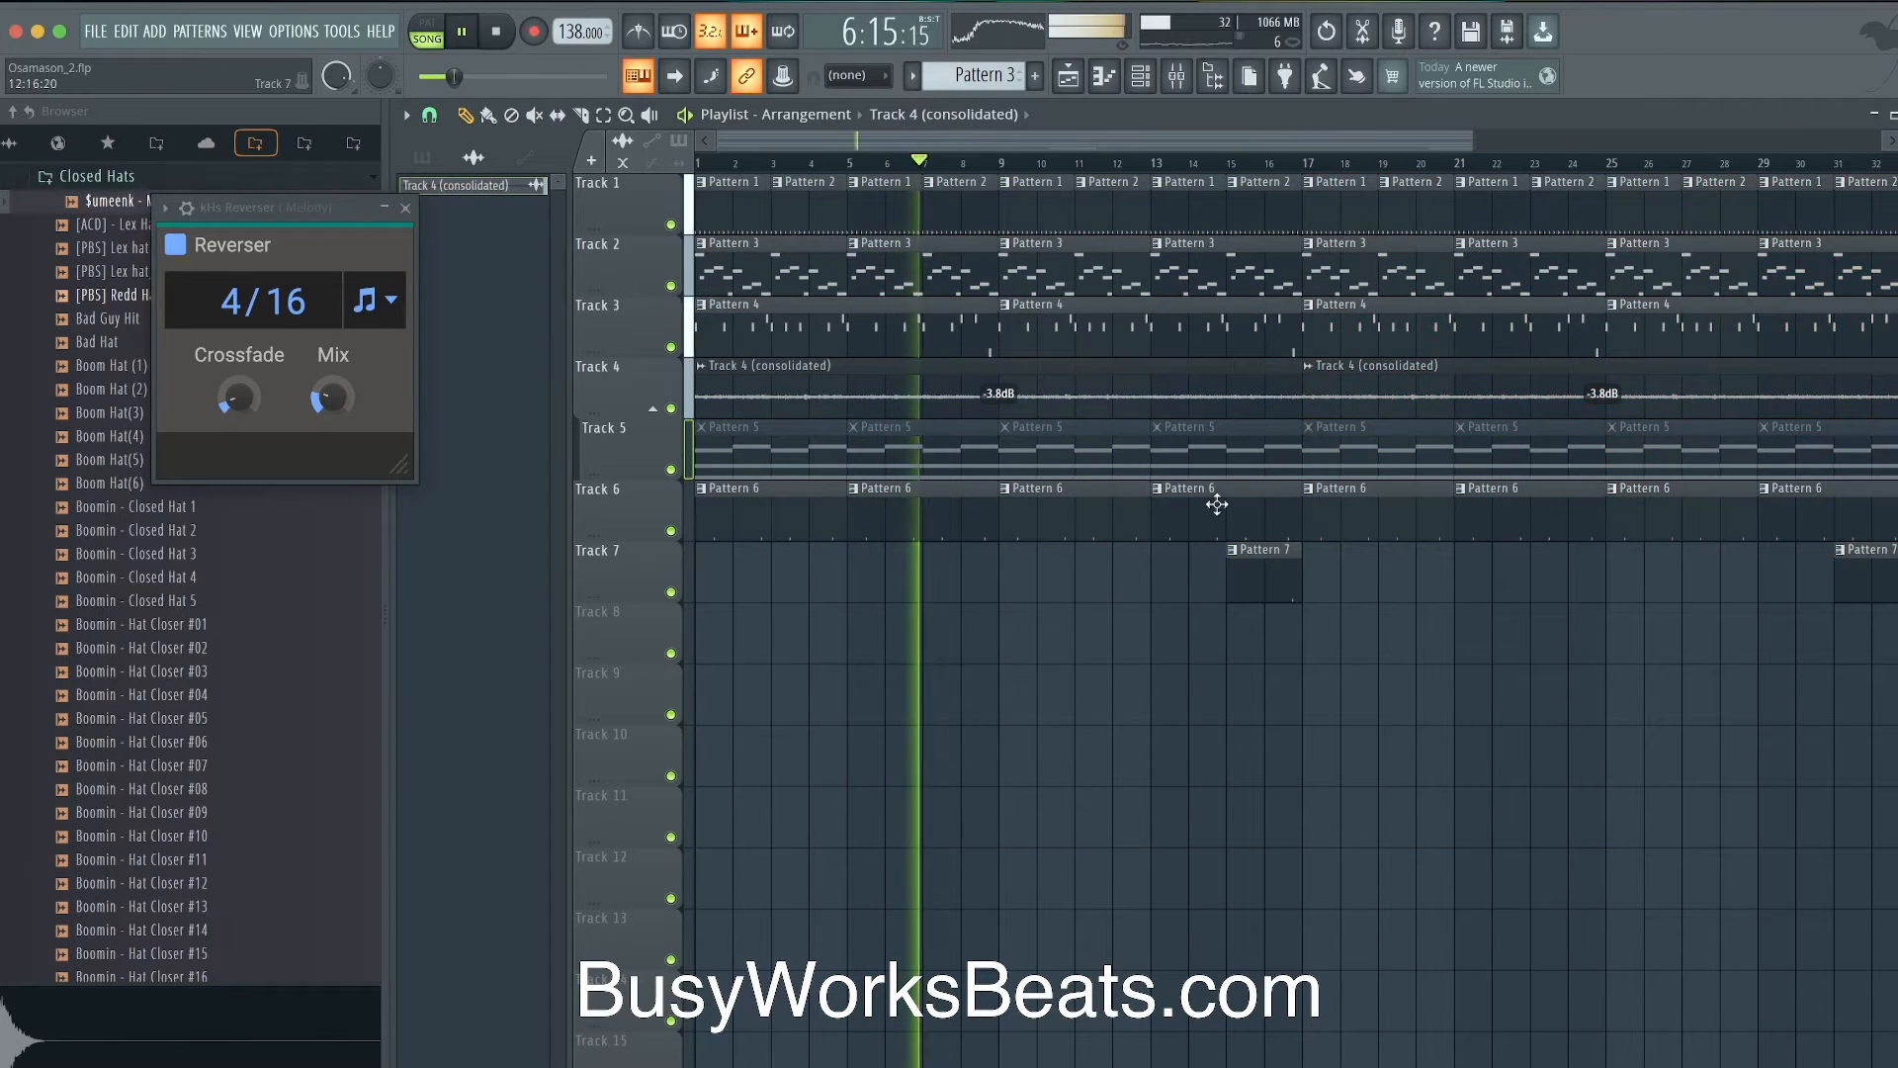
# - Make the Track 4 (consolidated) clip at bar 17 unique and reset the original clip's pitch
pyautogui.rightClick(1303, 375)
pyautogui.click(1367, 576)
pyautogui.press('space')
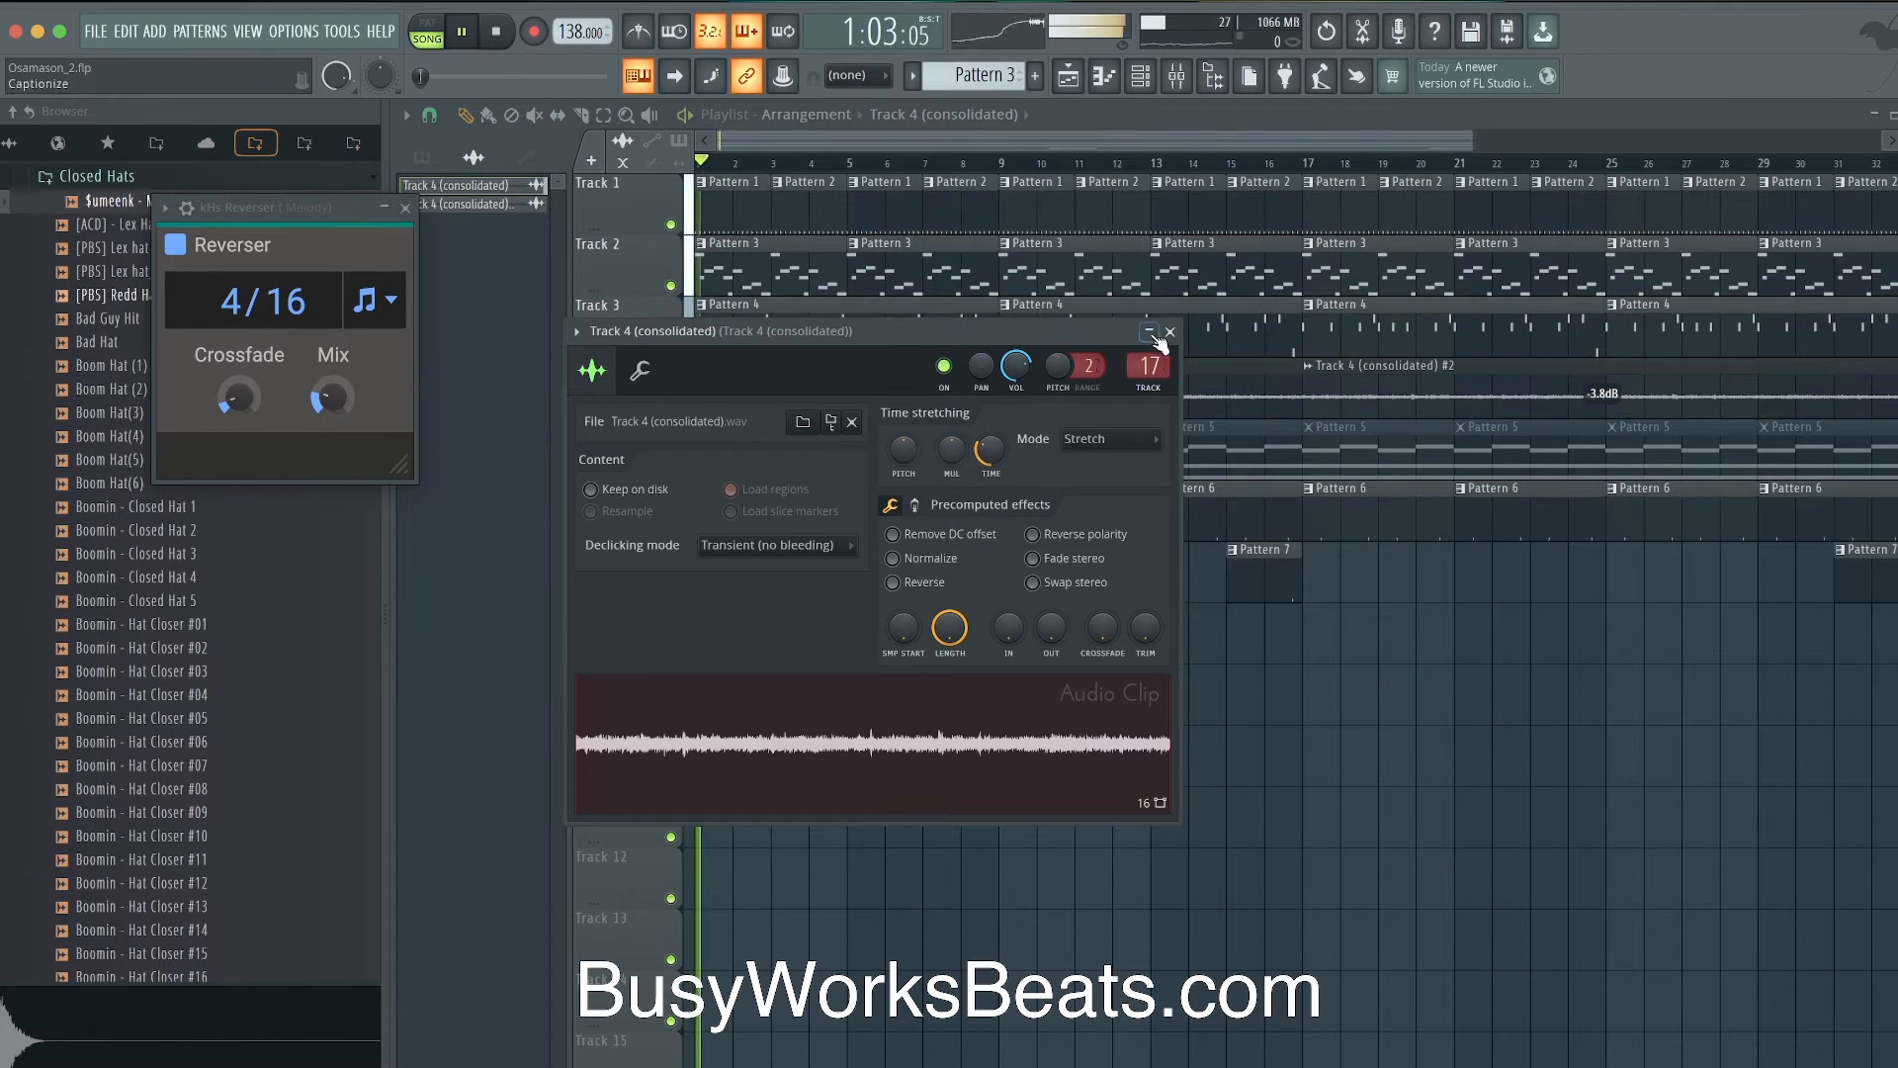
pyautogui.click(1169, 333)
# - Close kHs Reverser and load FabFilter Pro-Q 3 after Fruity Fast Dist on the spinz 808 mixer track
pyautogui.press('F9')
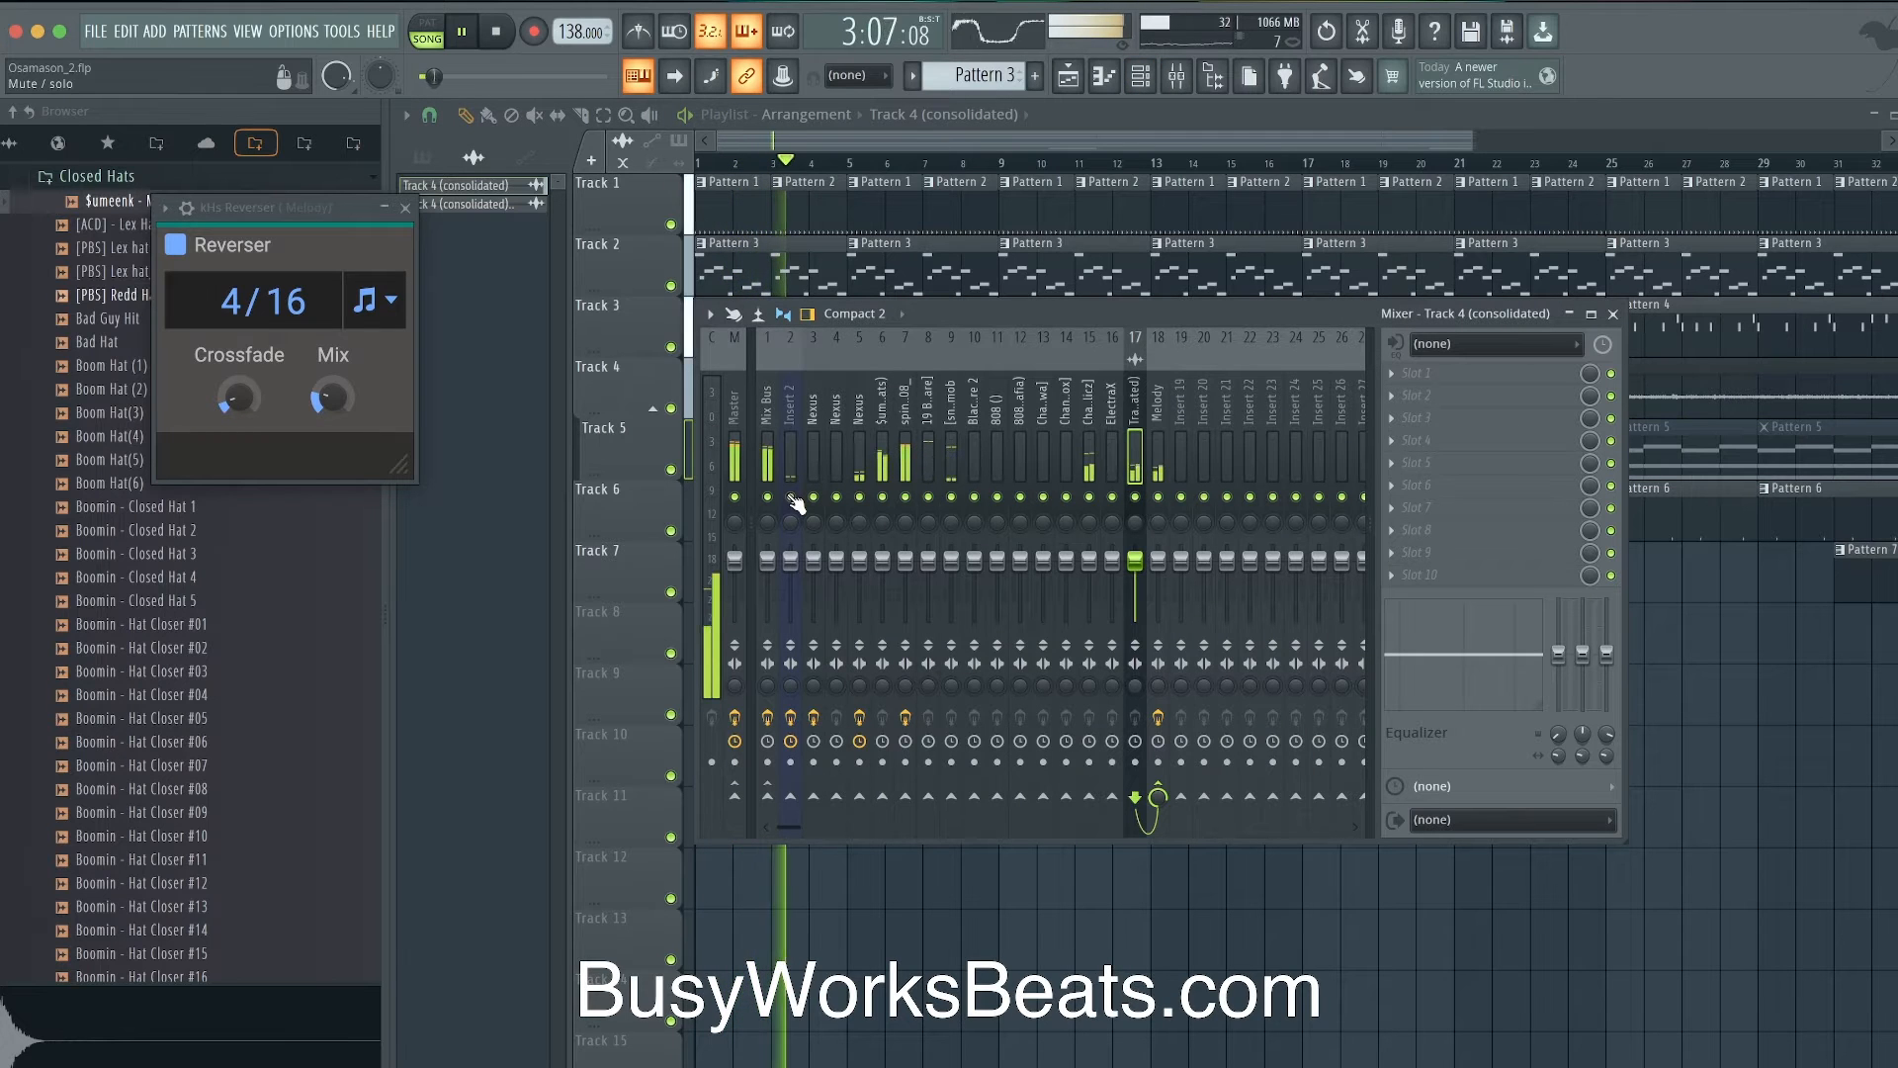
pyautogui.press('F9')
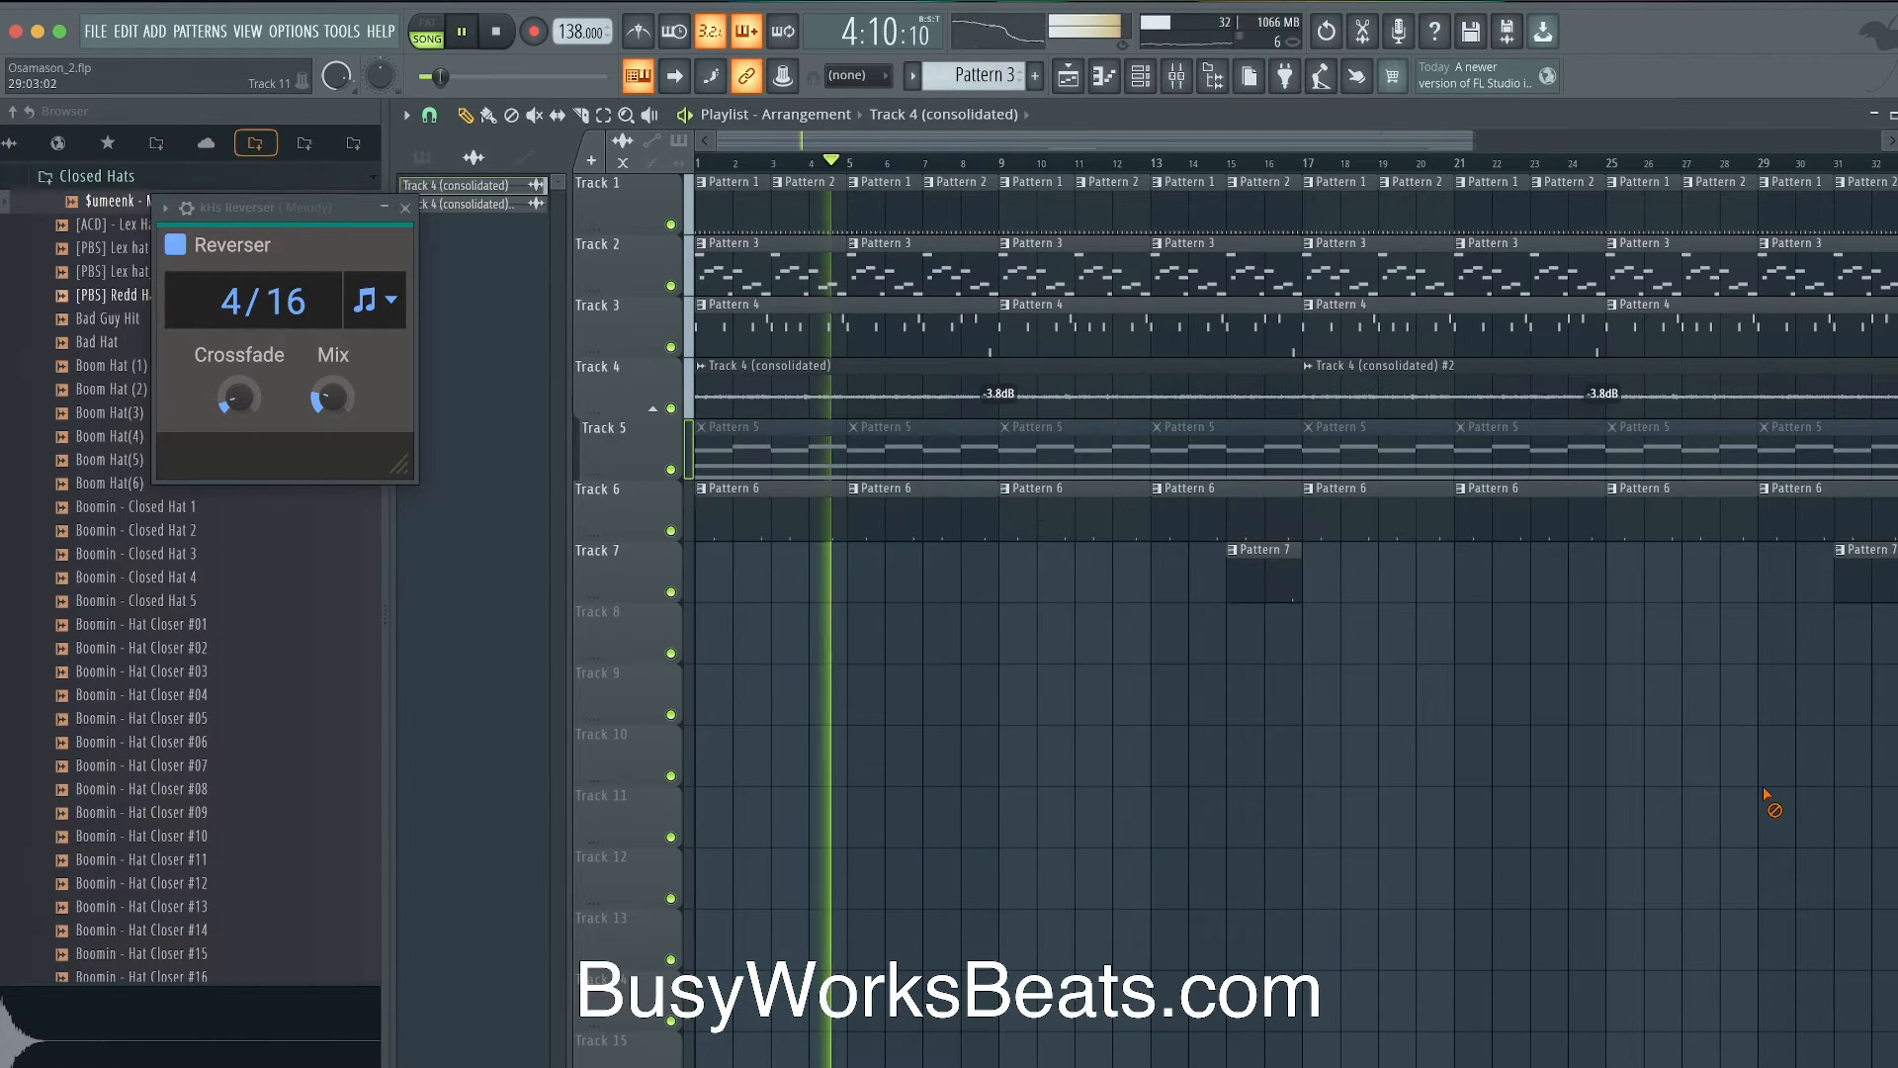
pyautogui.press('F9')
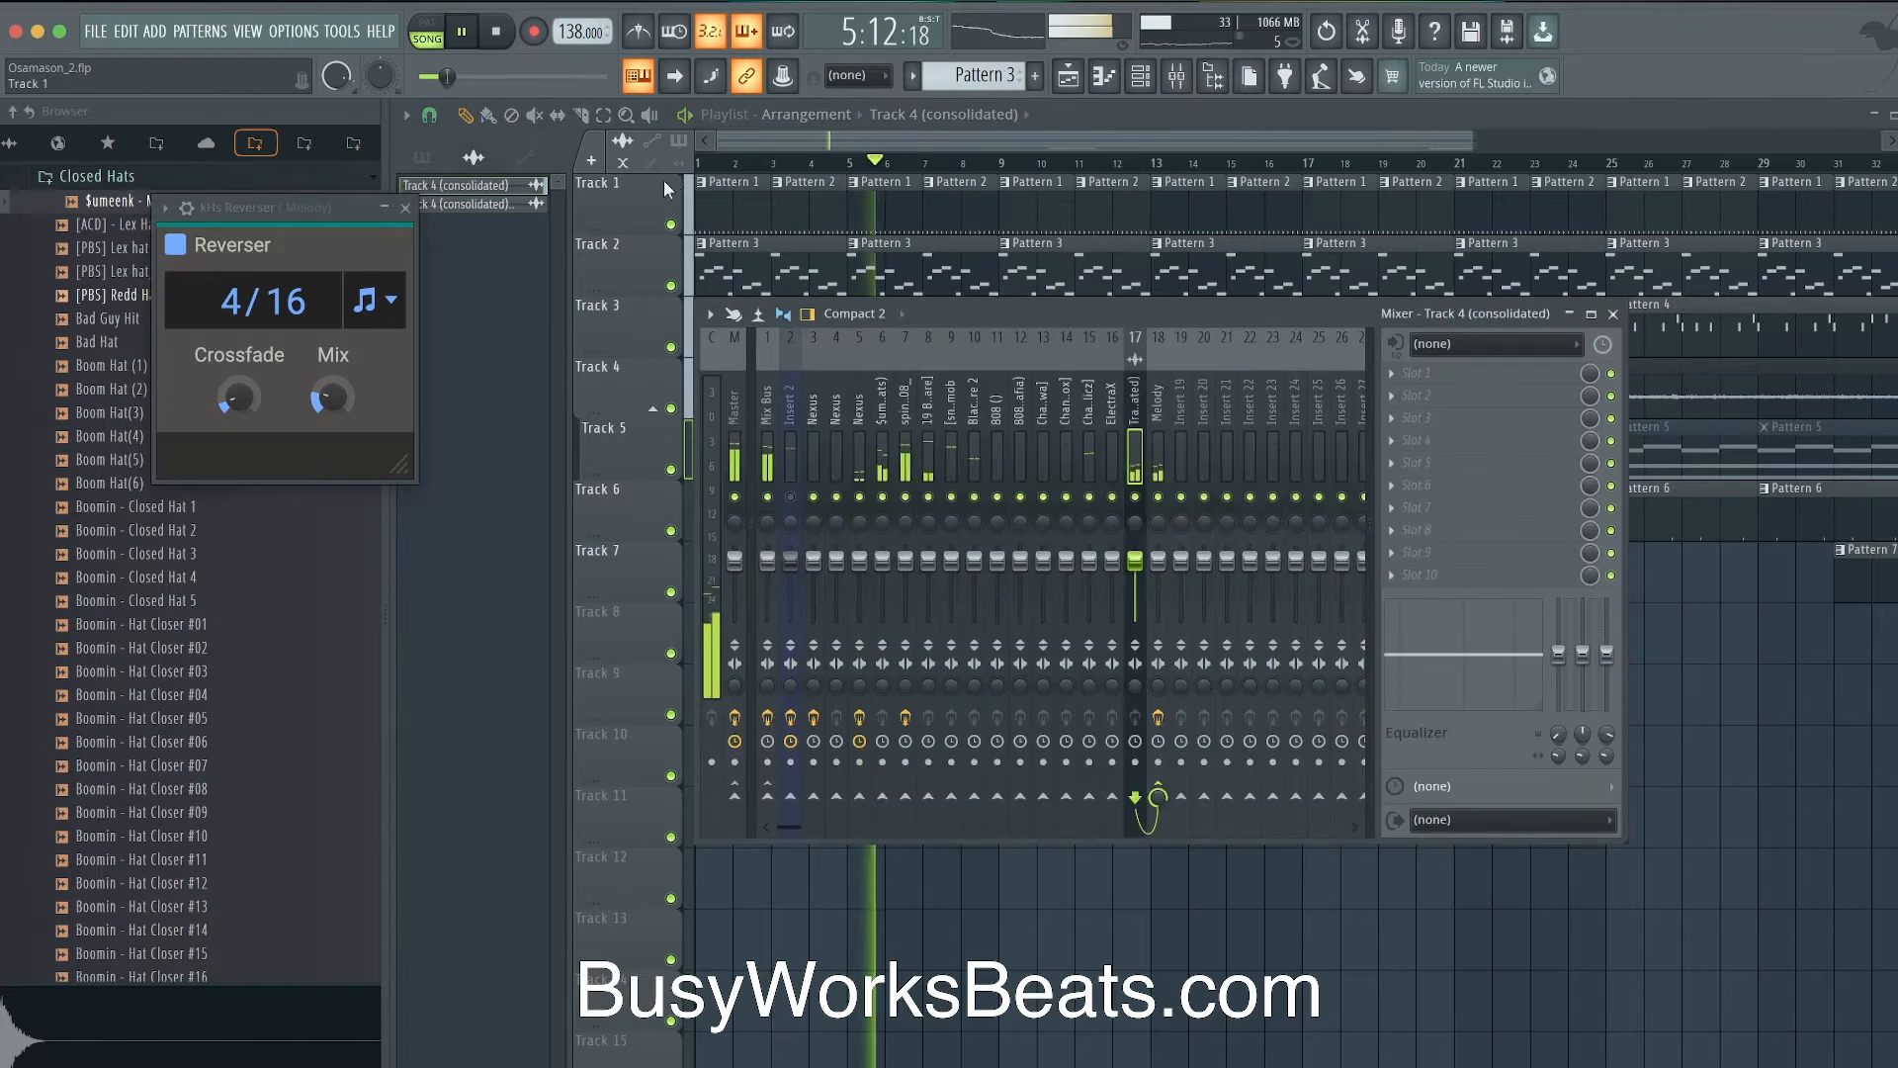
pyautogui.click(406, 207)
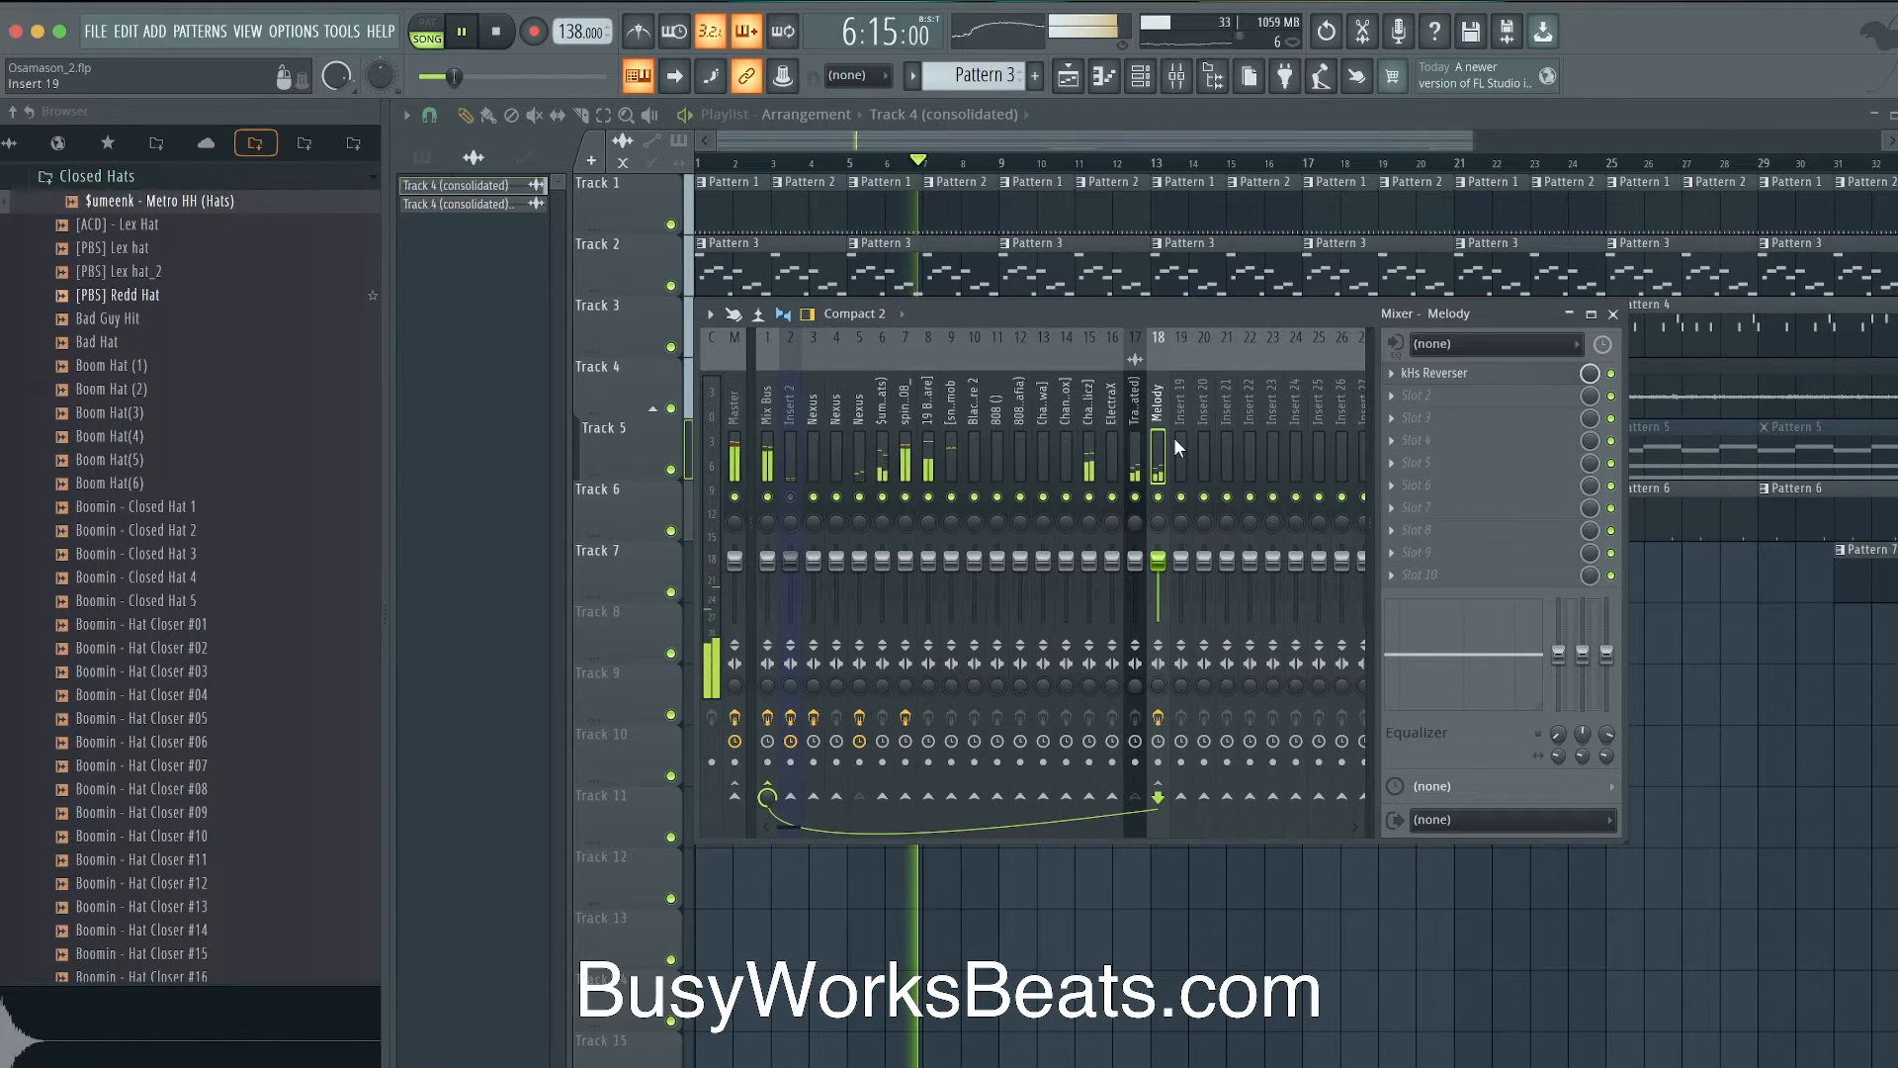
pyautogui.click(906, 413)
pyautogui.click(1421, 403)
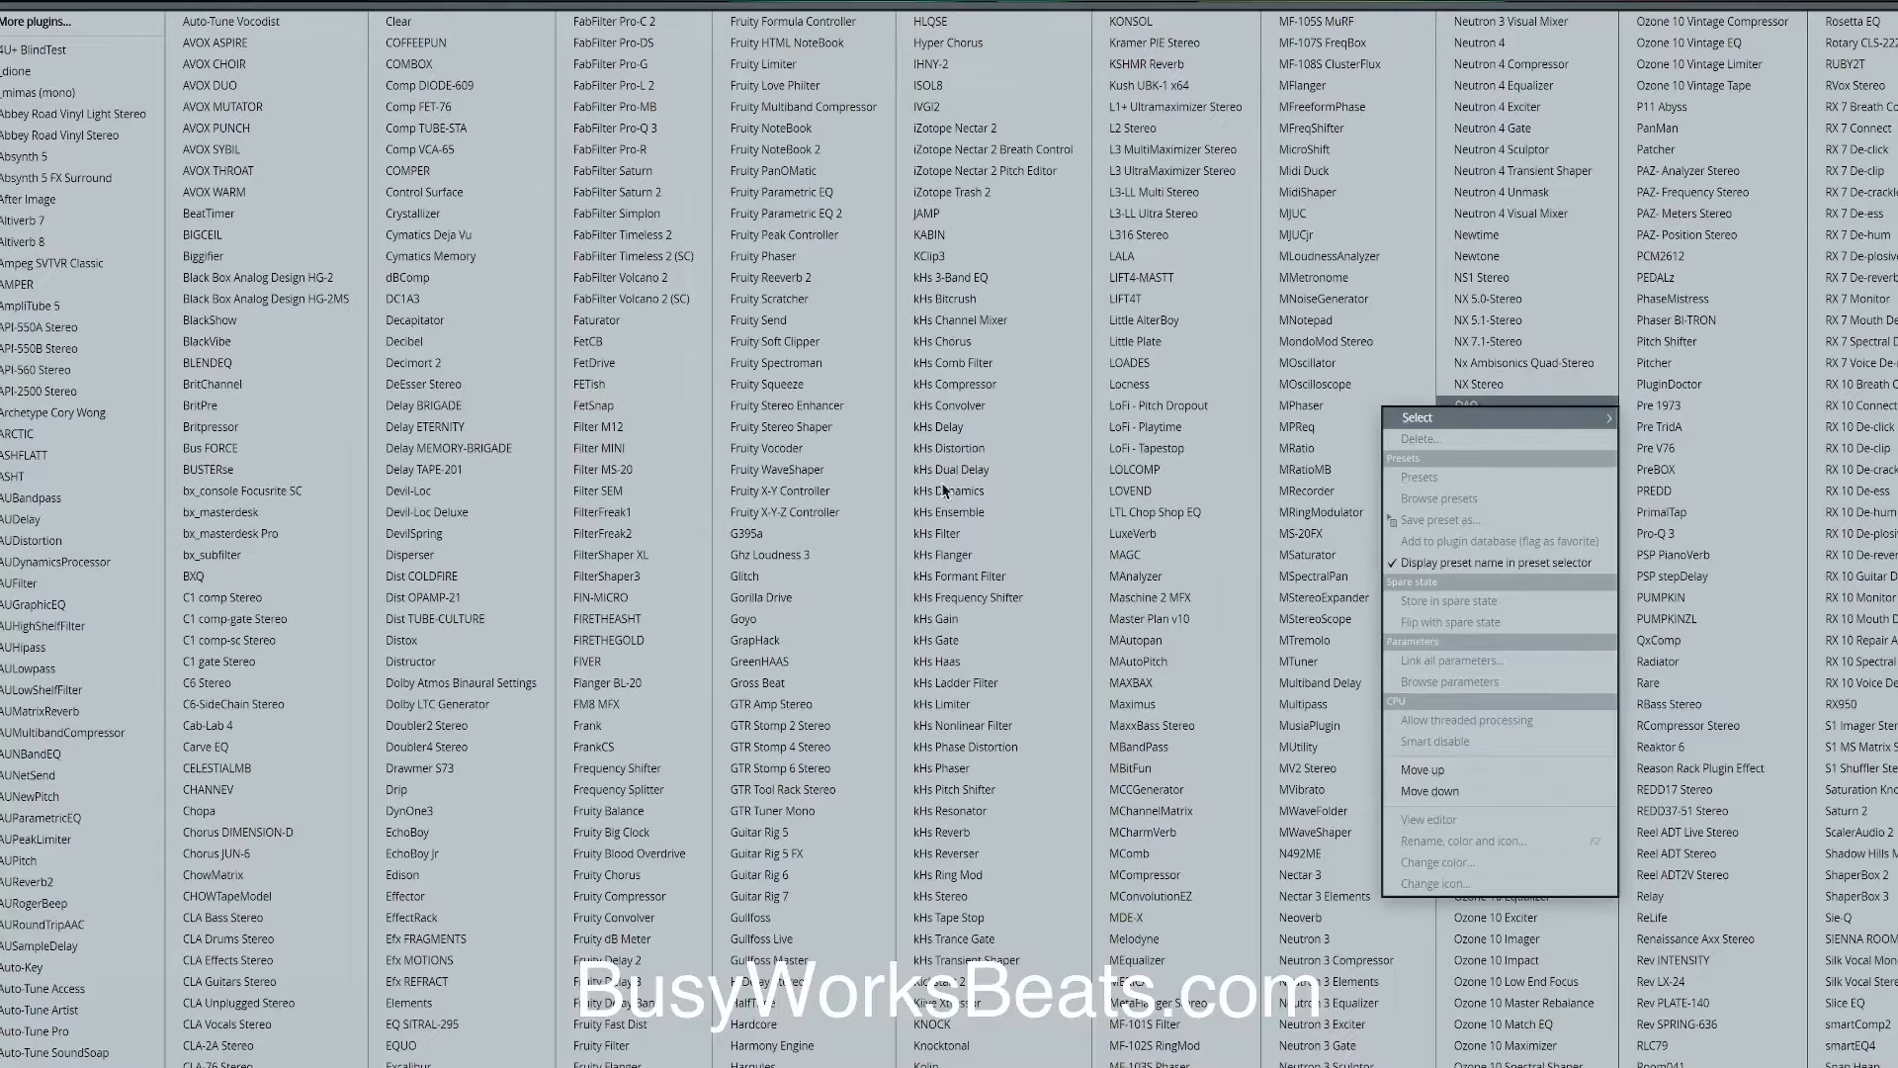
pyautogui.click(661, 128)
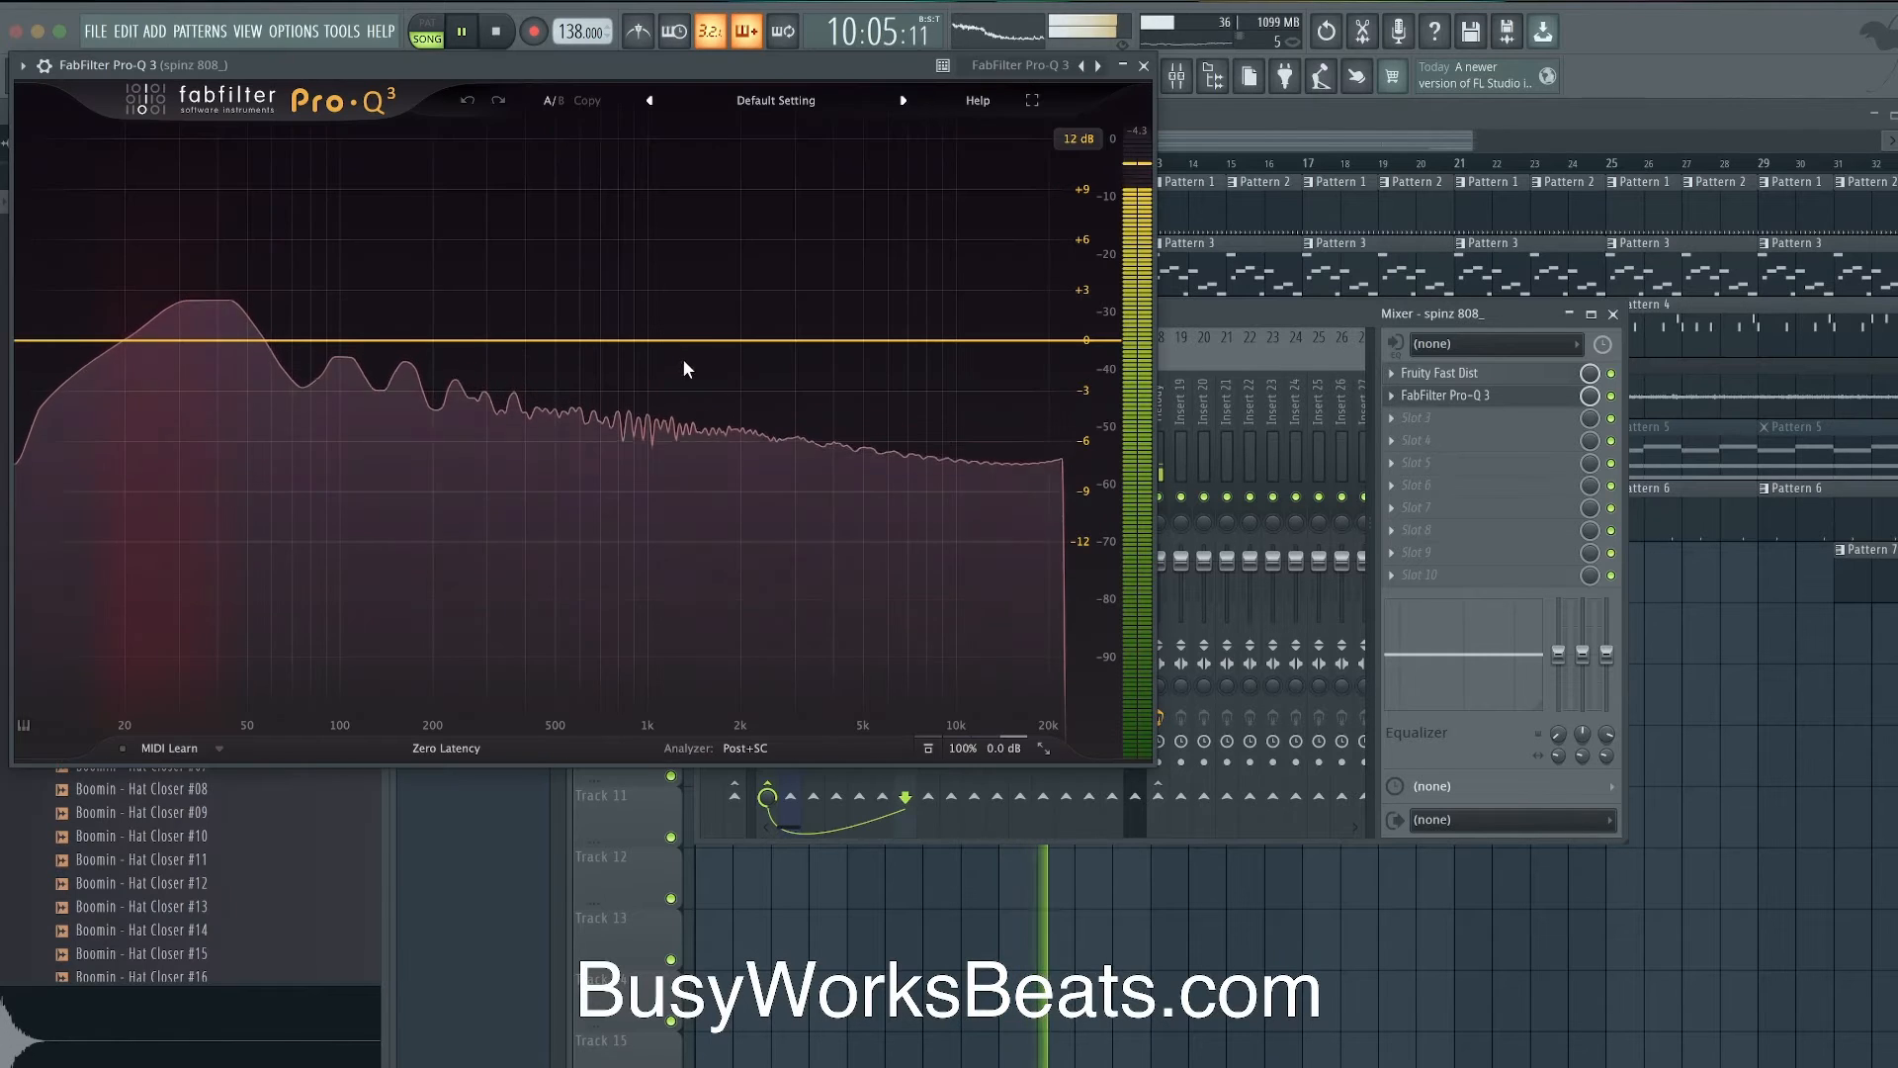
# - Add a bell band with Q 2.970 to the 808's Pro-Q 3, move it into the low mids and boost it slightly
pyautogui.doubleClick(670, 340)
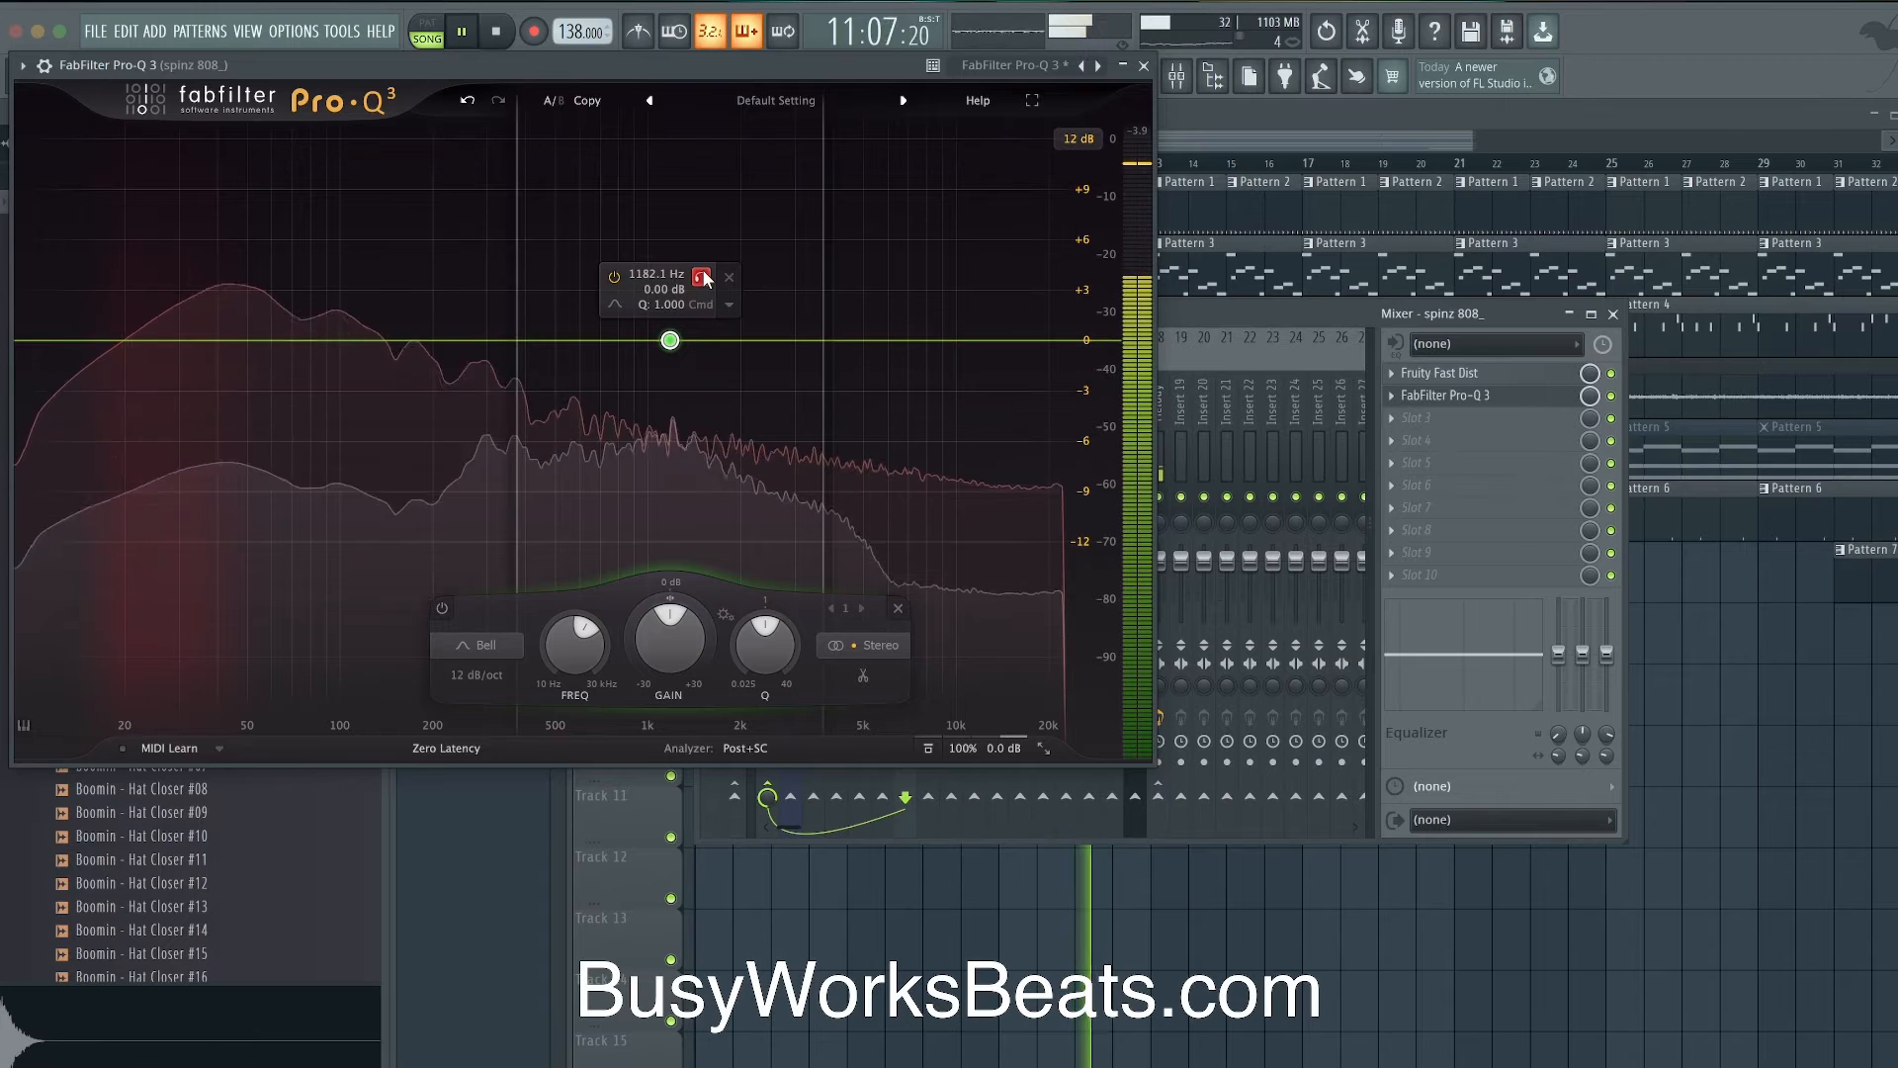
pyautogui.moveTo(705, 277); pyautogui.dragTo(619, 277)
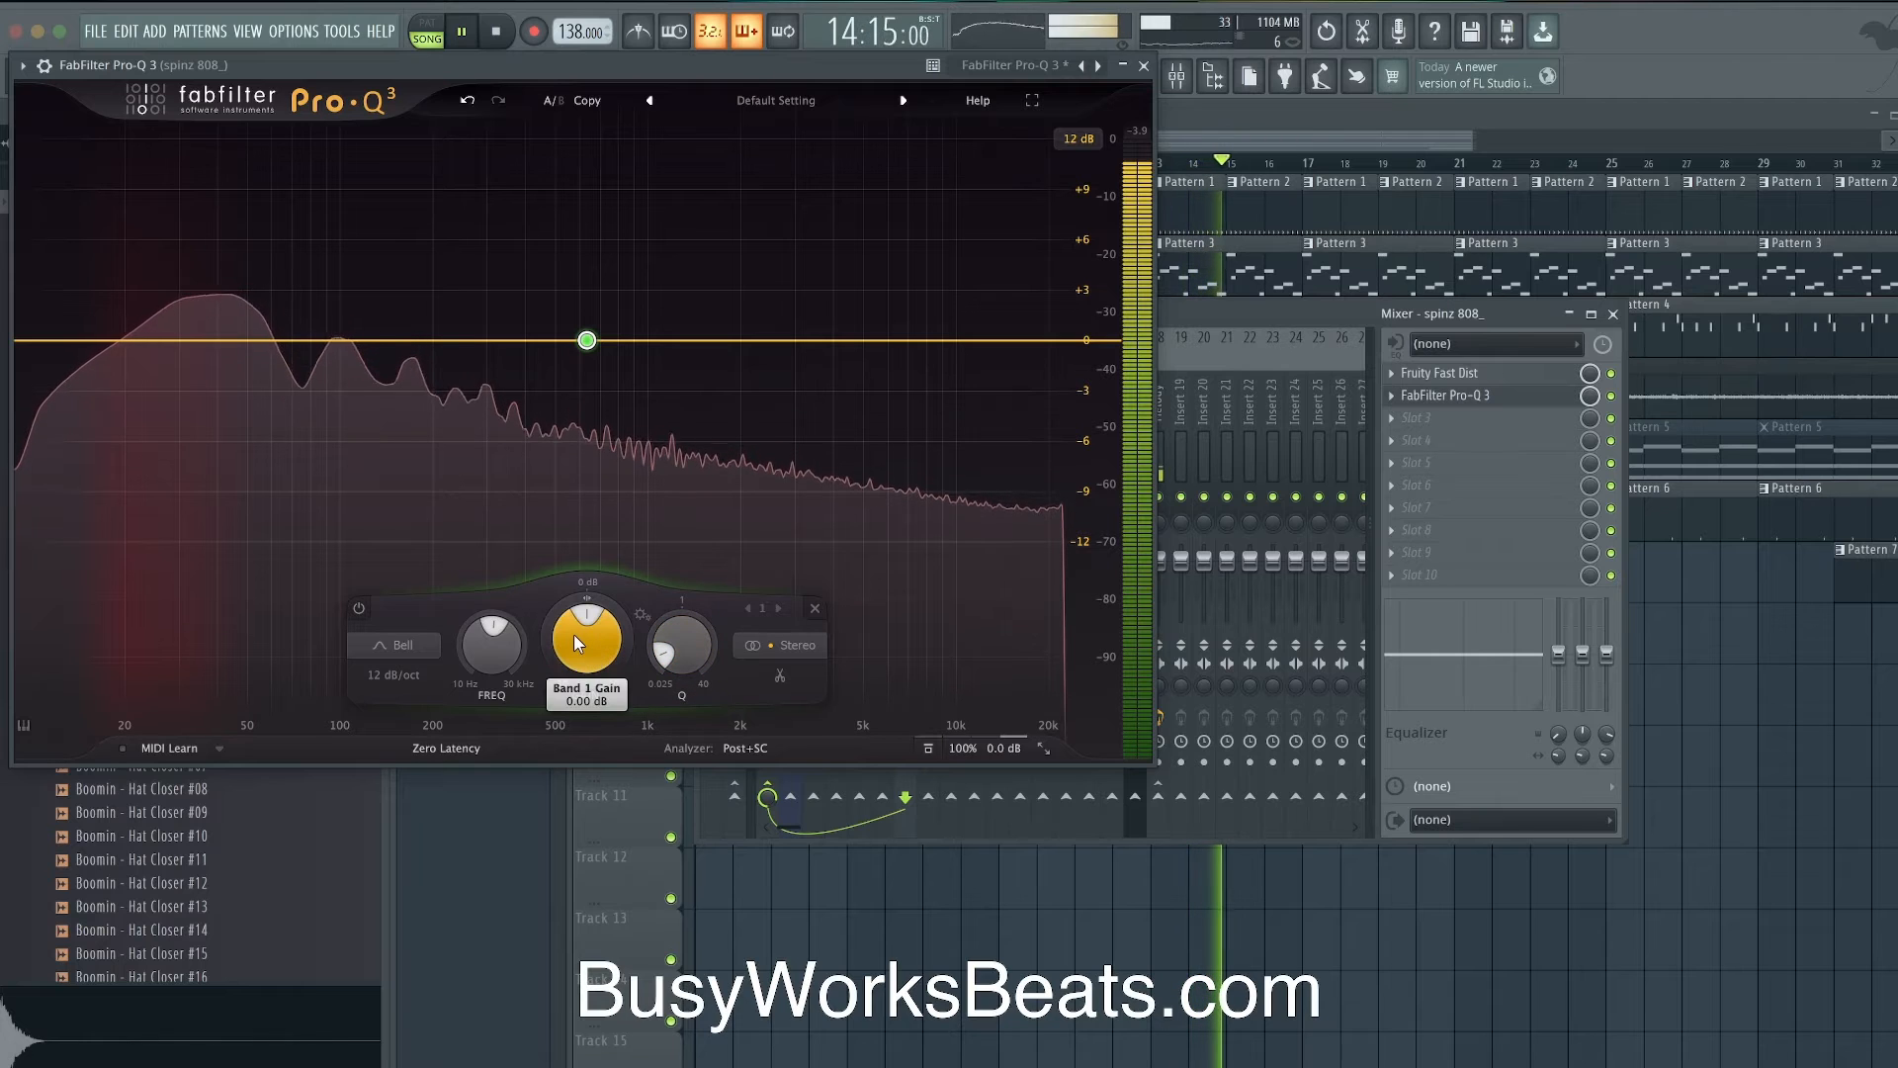
pyautogui.moveTo(579, 643); pyautogui.dragTo(698, 535)
pyautogui.moveTo(686, 410)
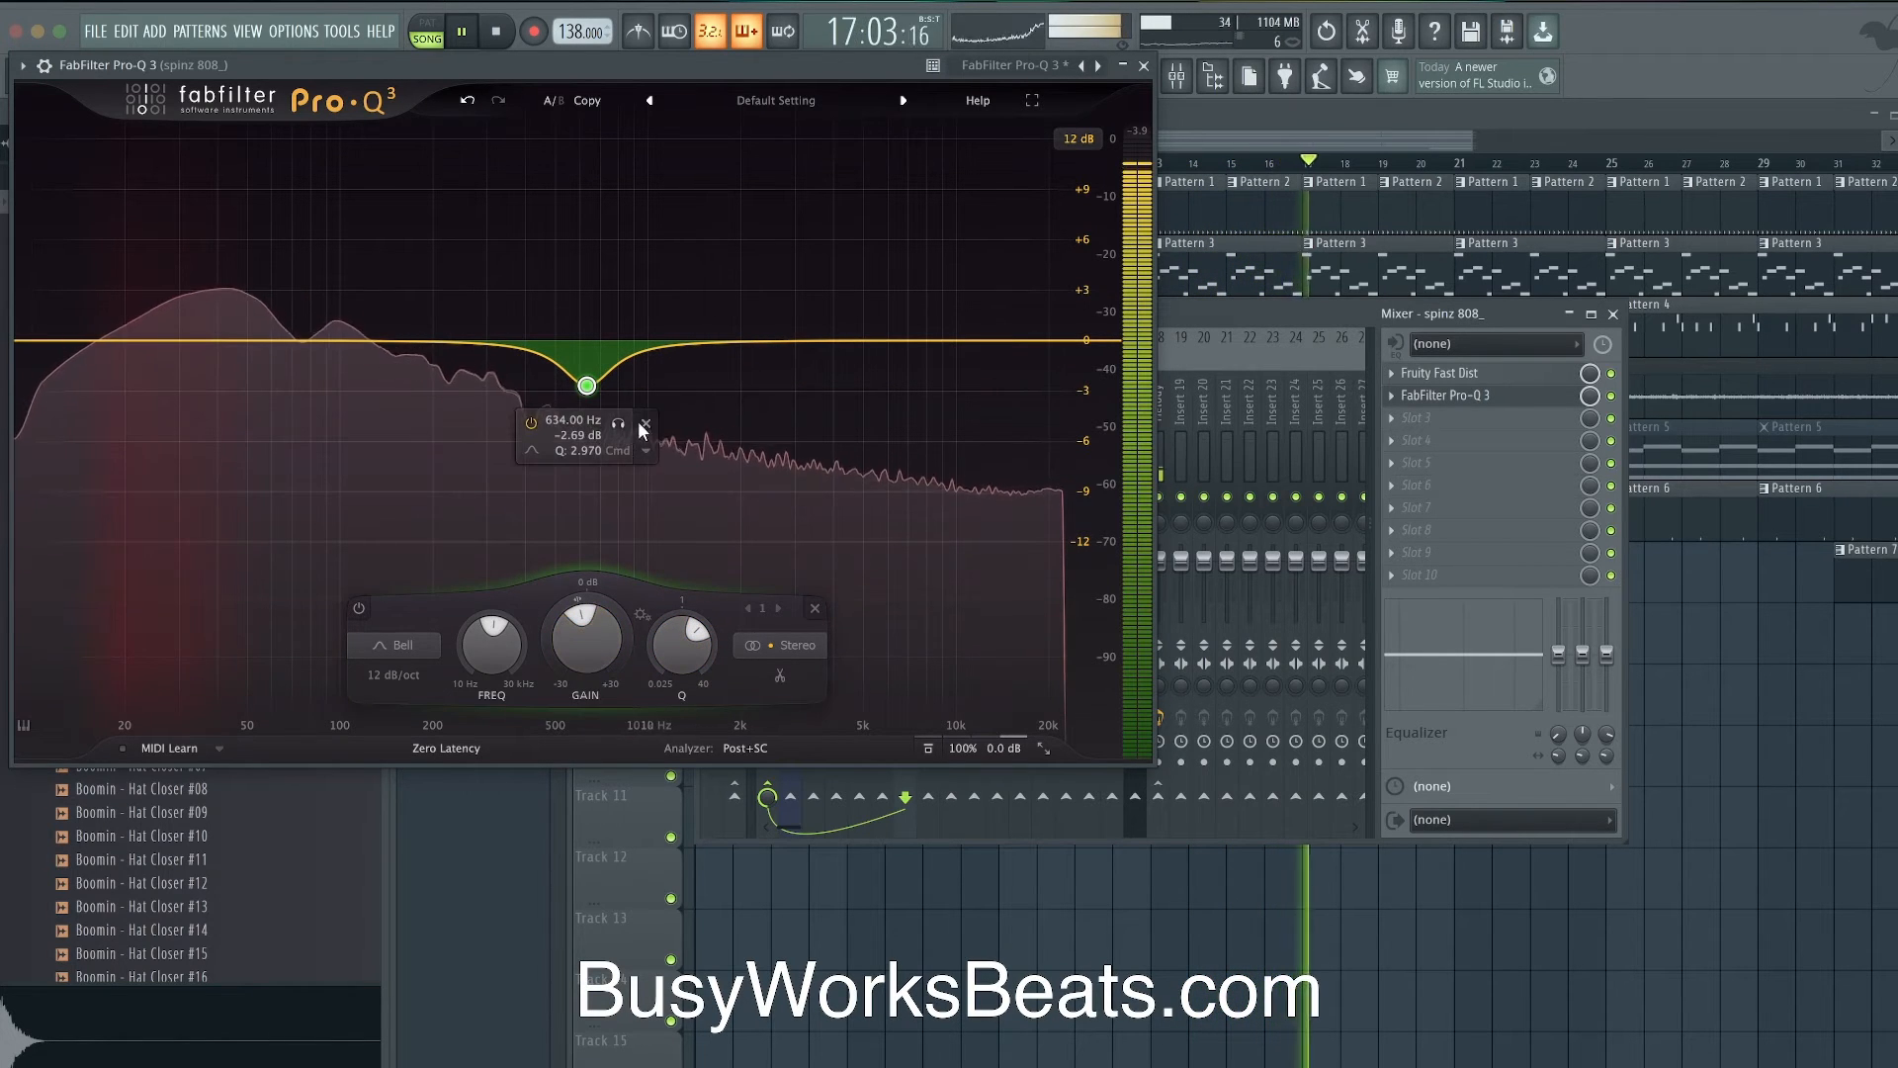
pyautogui.moveTo(618, 423); pyautogui.dragTo(504, 427)
pyautogui.moveTo(475, 661); pyautogui.dragTo(471, 580)
# - Add a second bell band to the 808's EQ at 777.78 Hz with +1.31 dB gain and Q 2.828
pyautogui.doubleClick(649, 340)
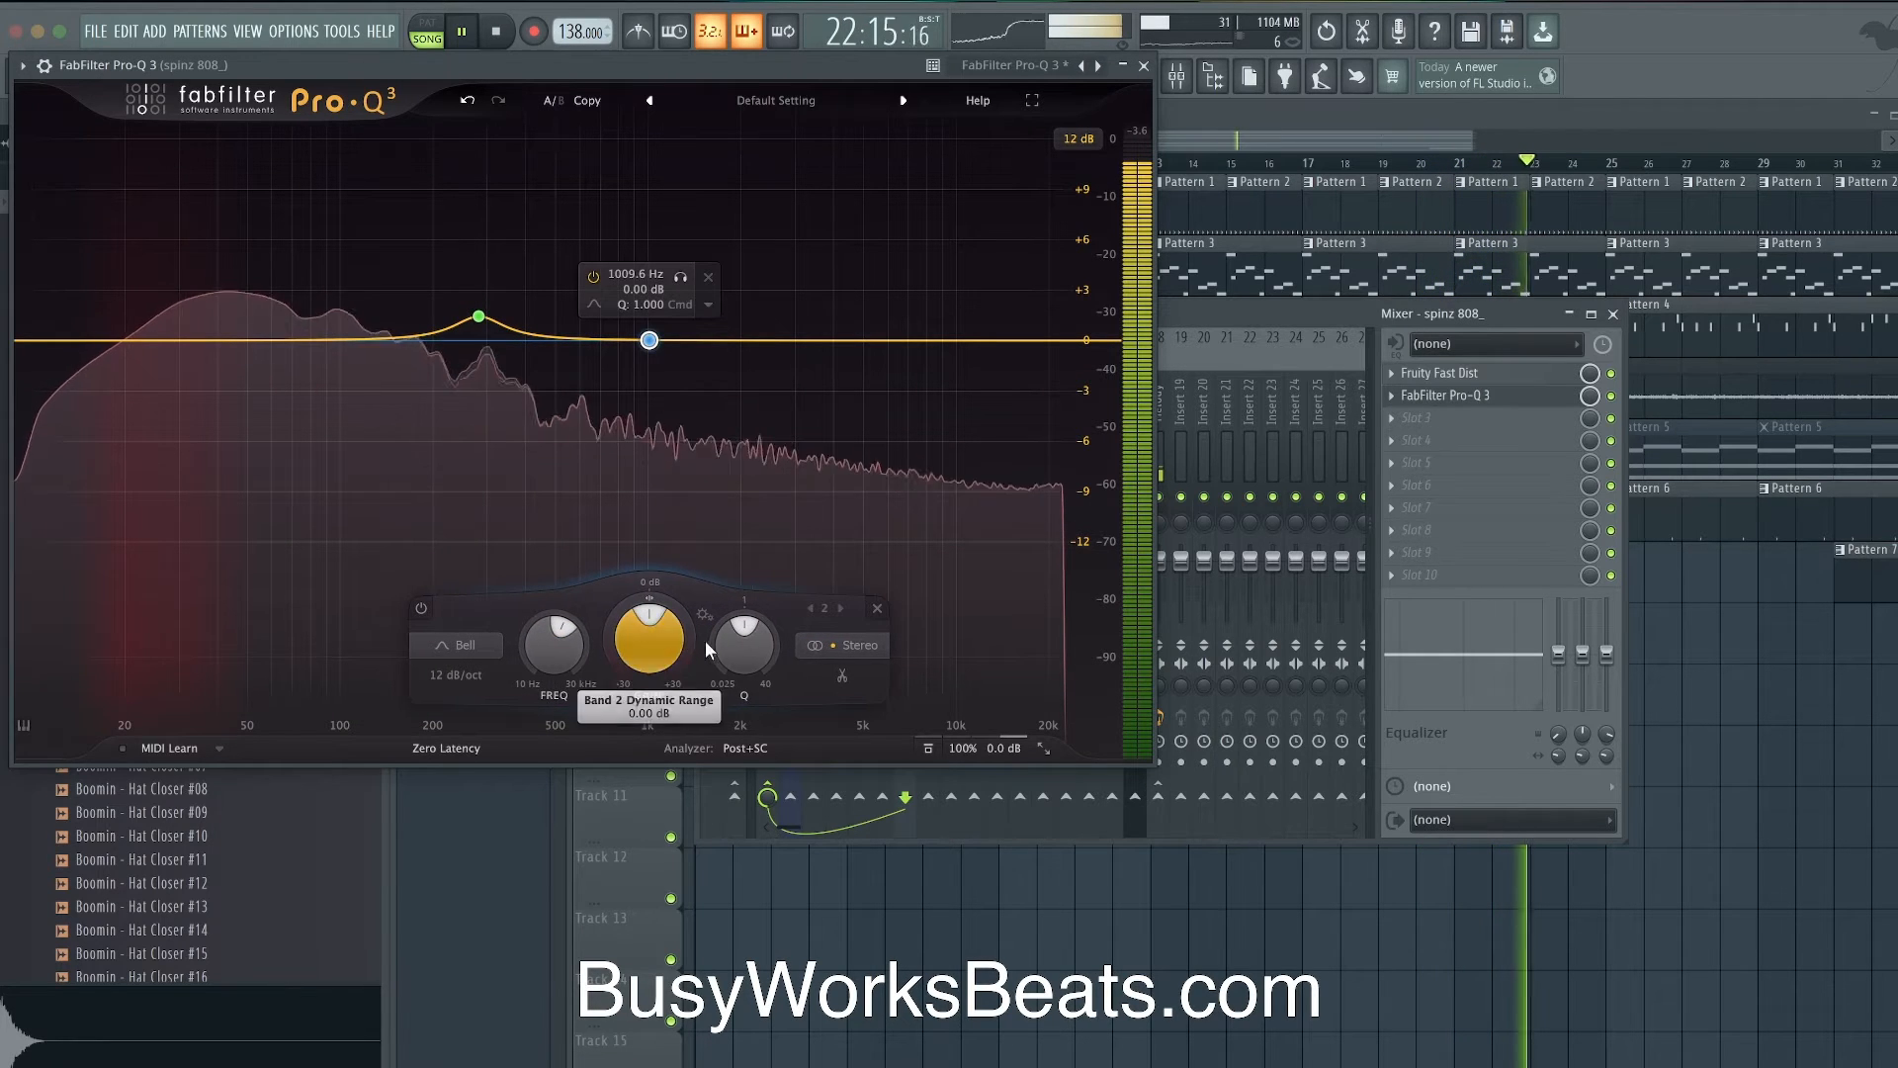
pyautogui.moveTo(650, 635); pyautogui.dragTo(733, 606)
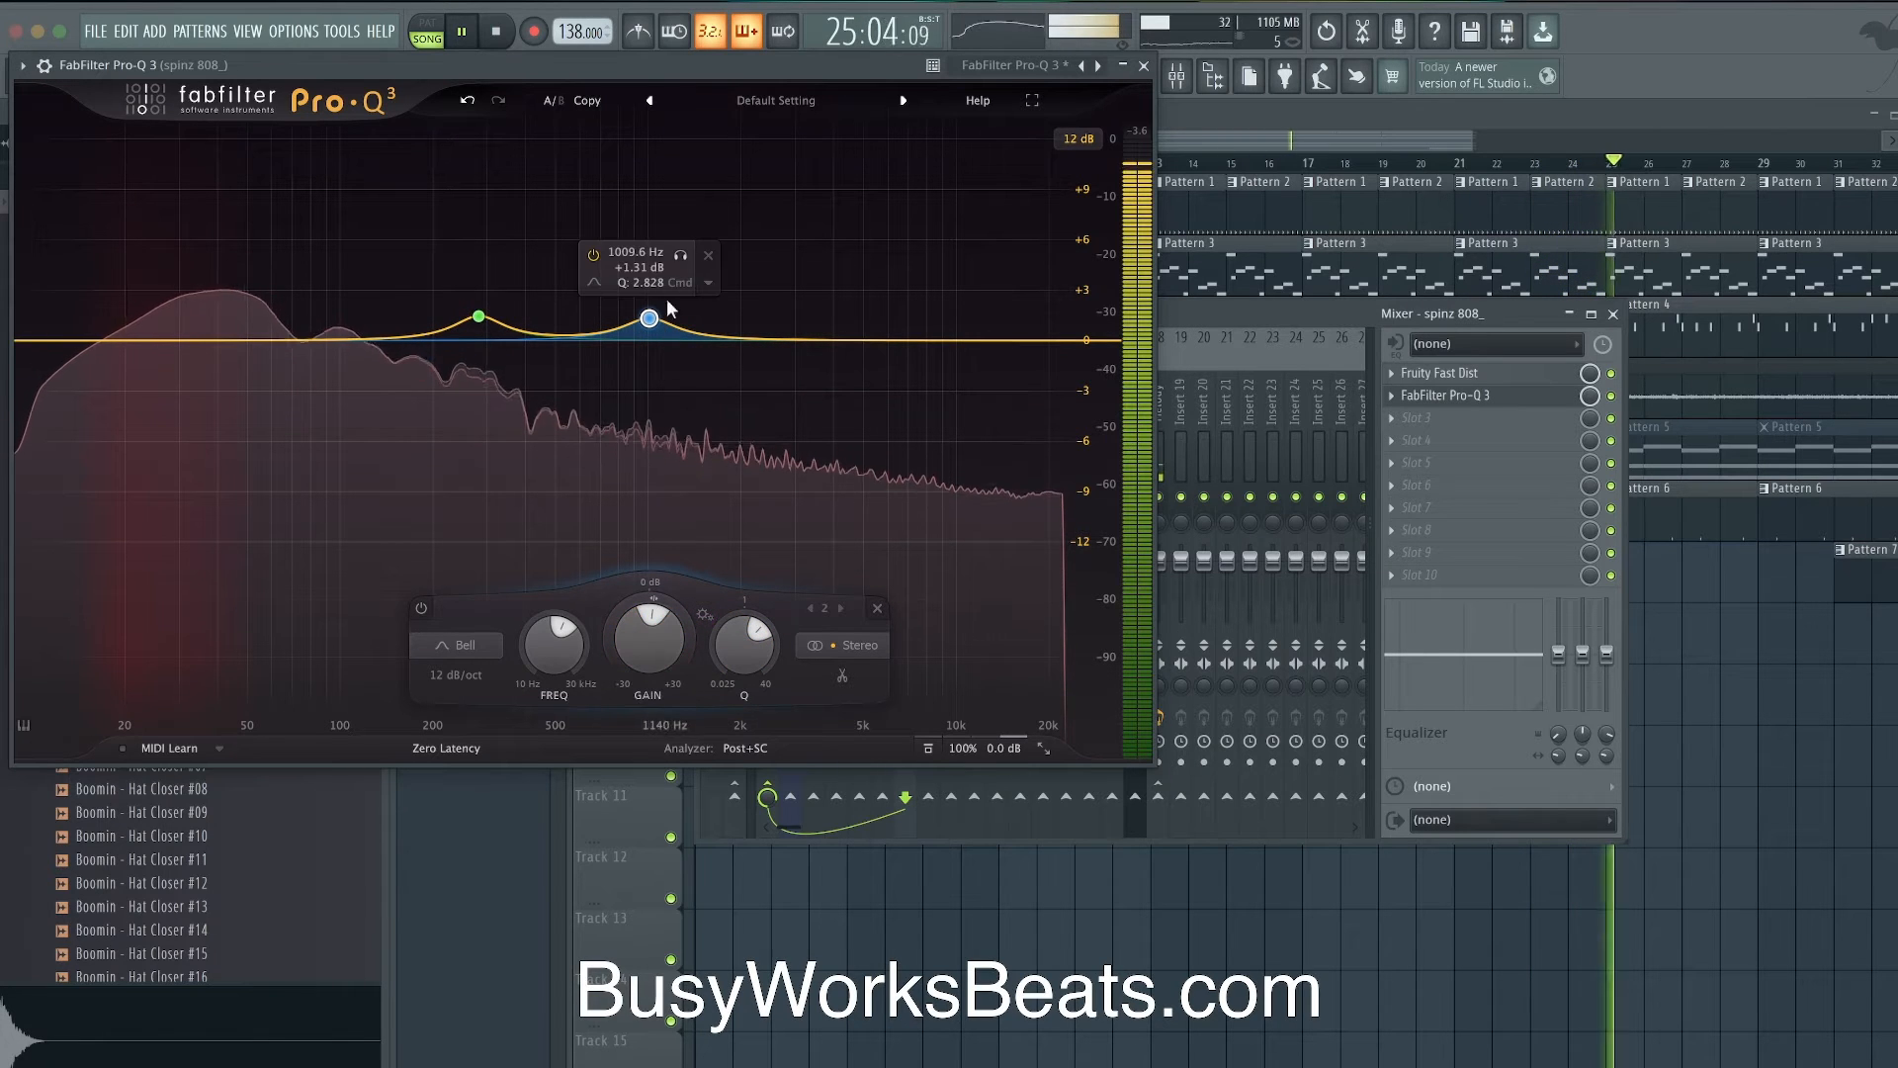
pyautogui.moveTo(680, 255); pyautogui.dragTo(643, 257)
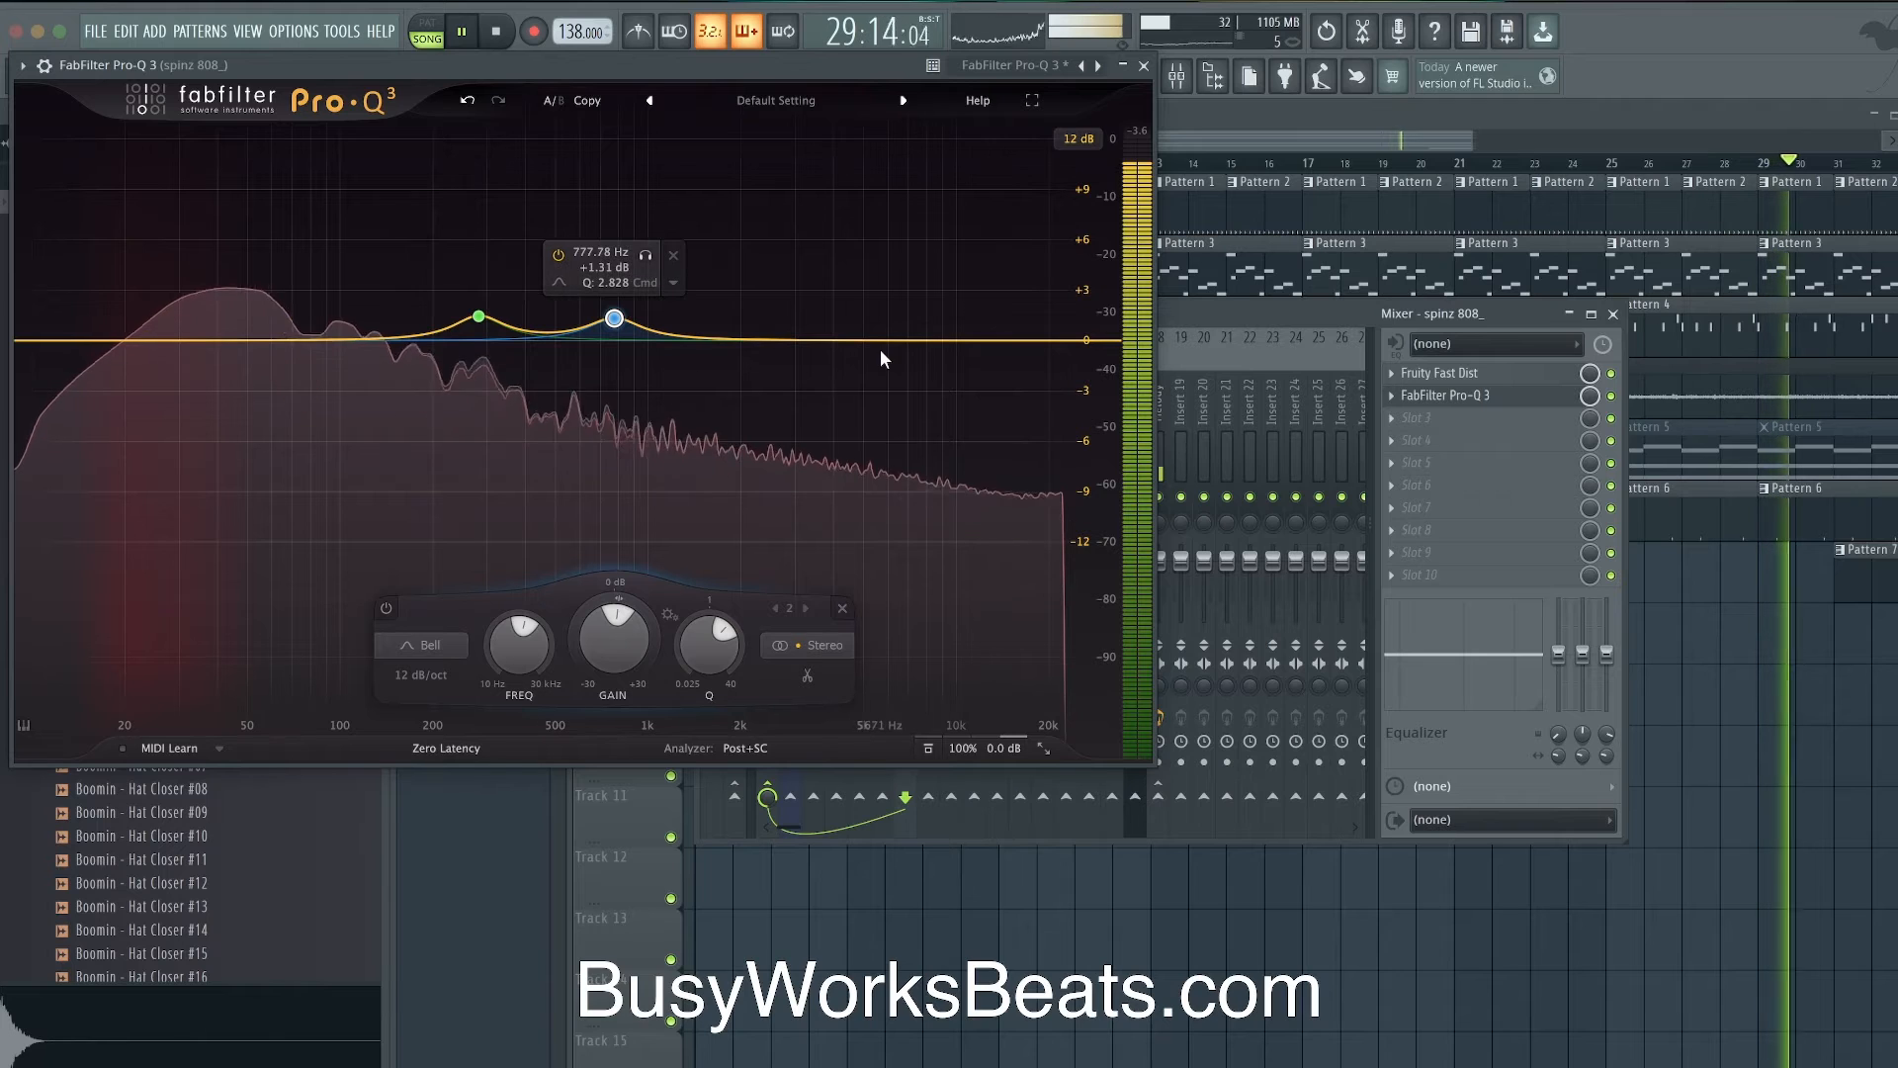
# - Open Fruity Fast Dist on the spinz 808 track, set its mix level to 53%, and close both effect windows
pyautogui.click(1482, 375)
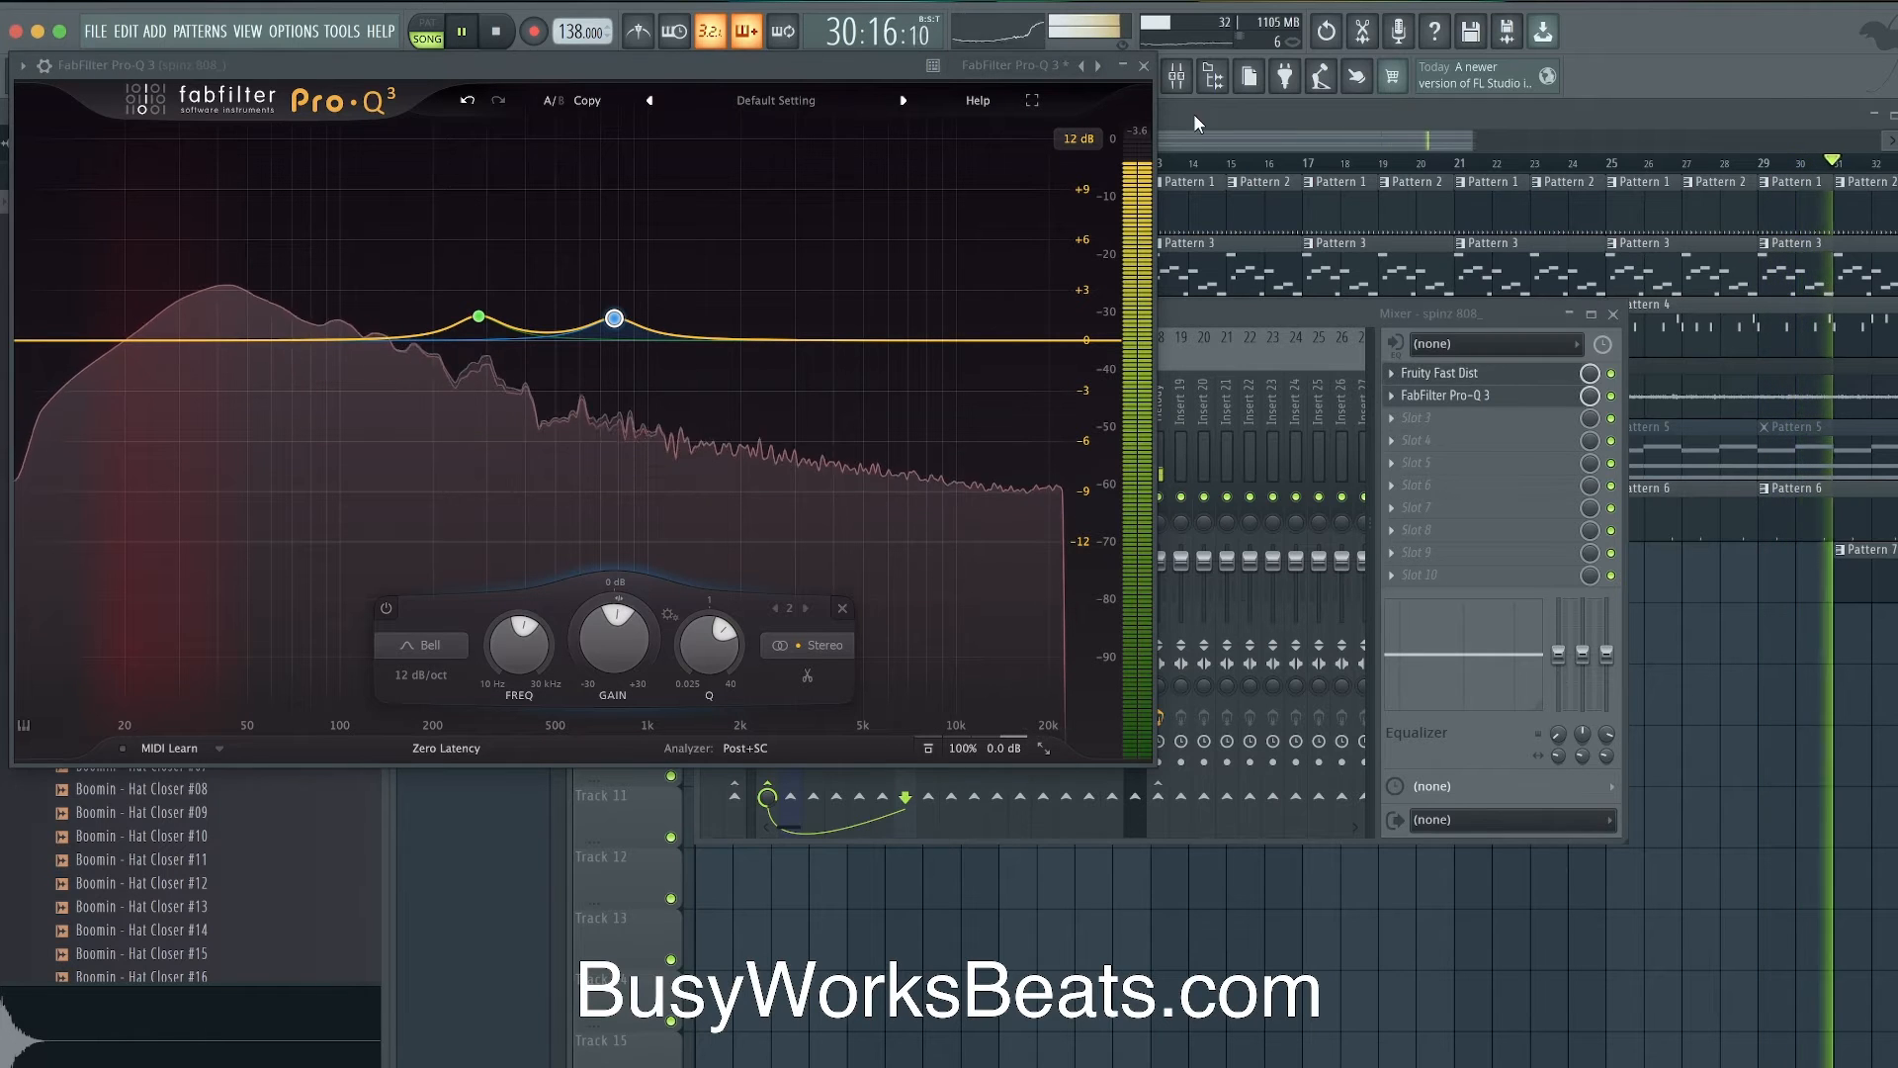
pyautogui.click(1144, 67)
pyautogui.moveTo(591, 220); pyautogui.dragTo(590, 270)
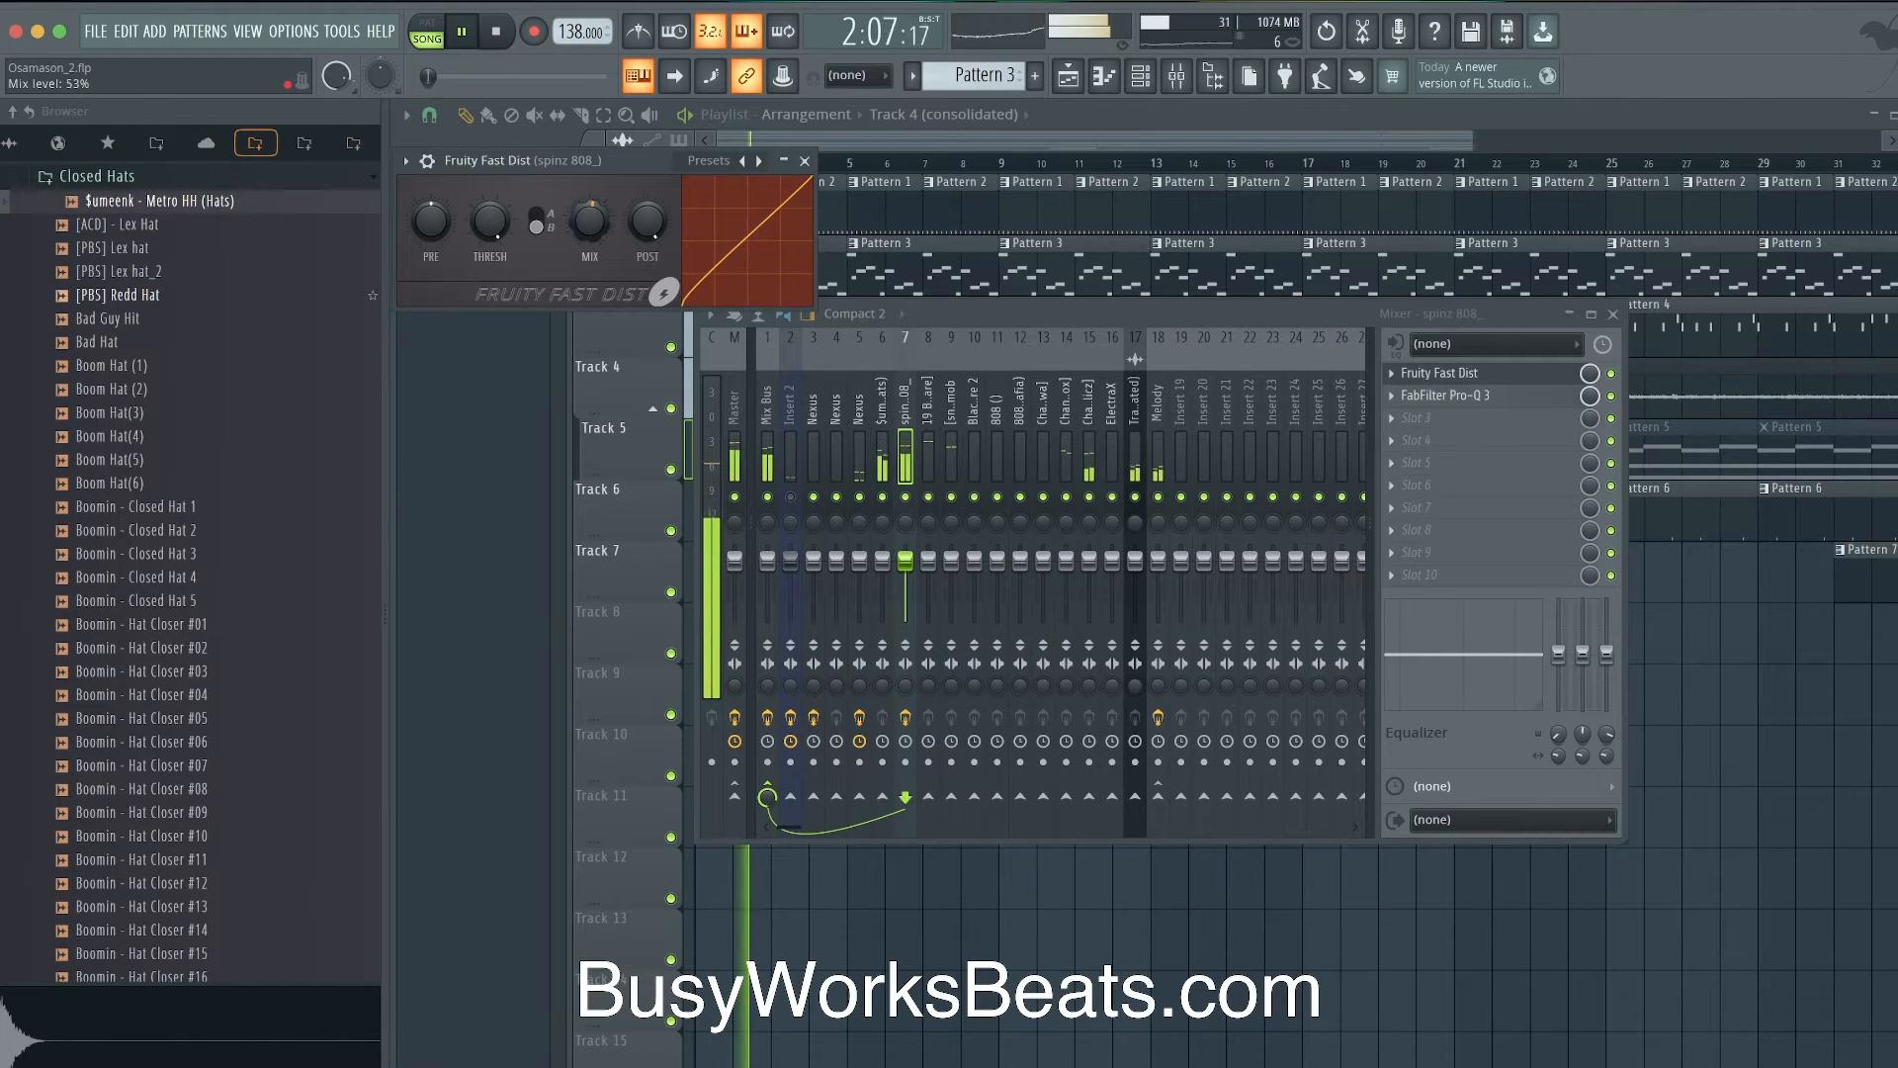
pyautogui.click(805, 161)
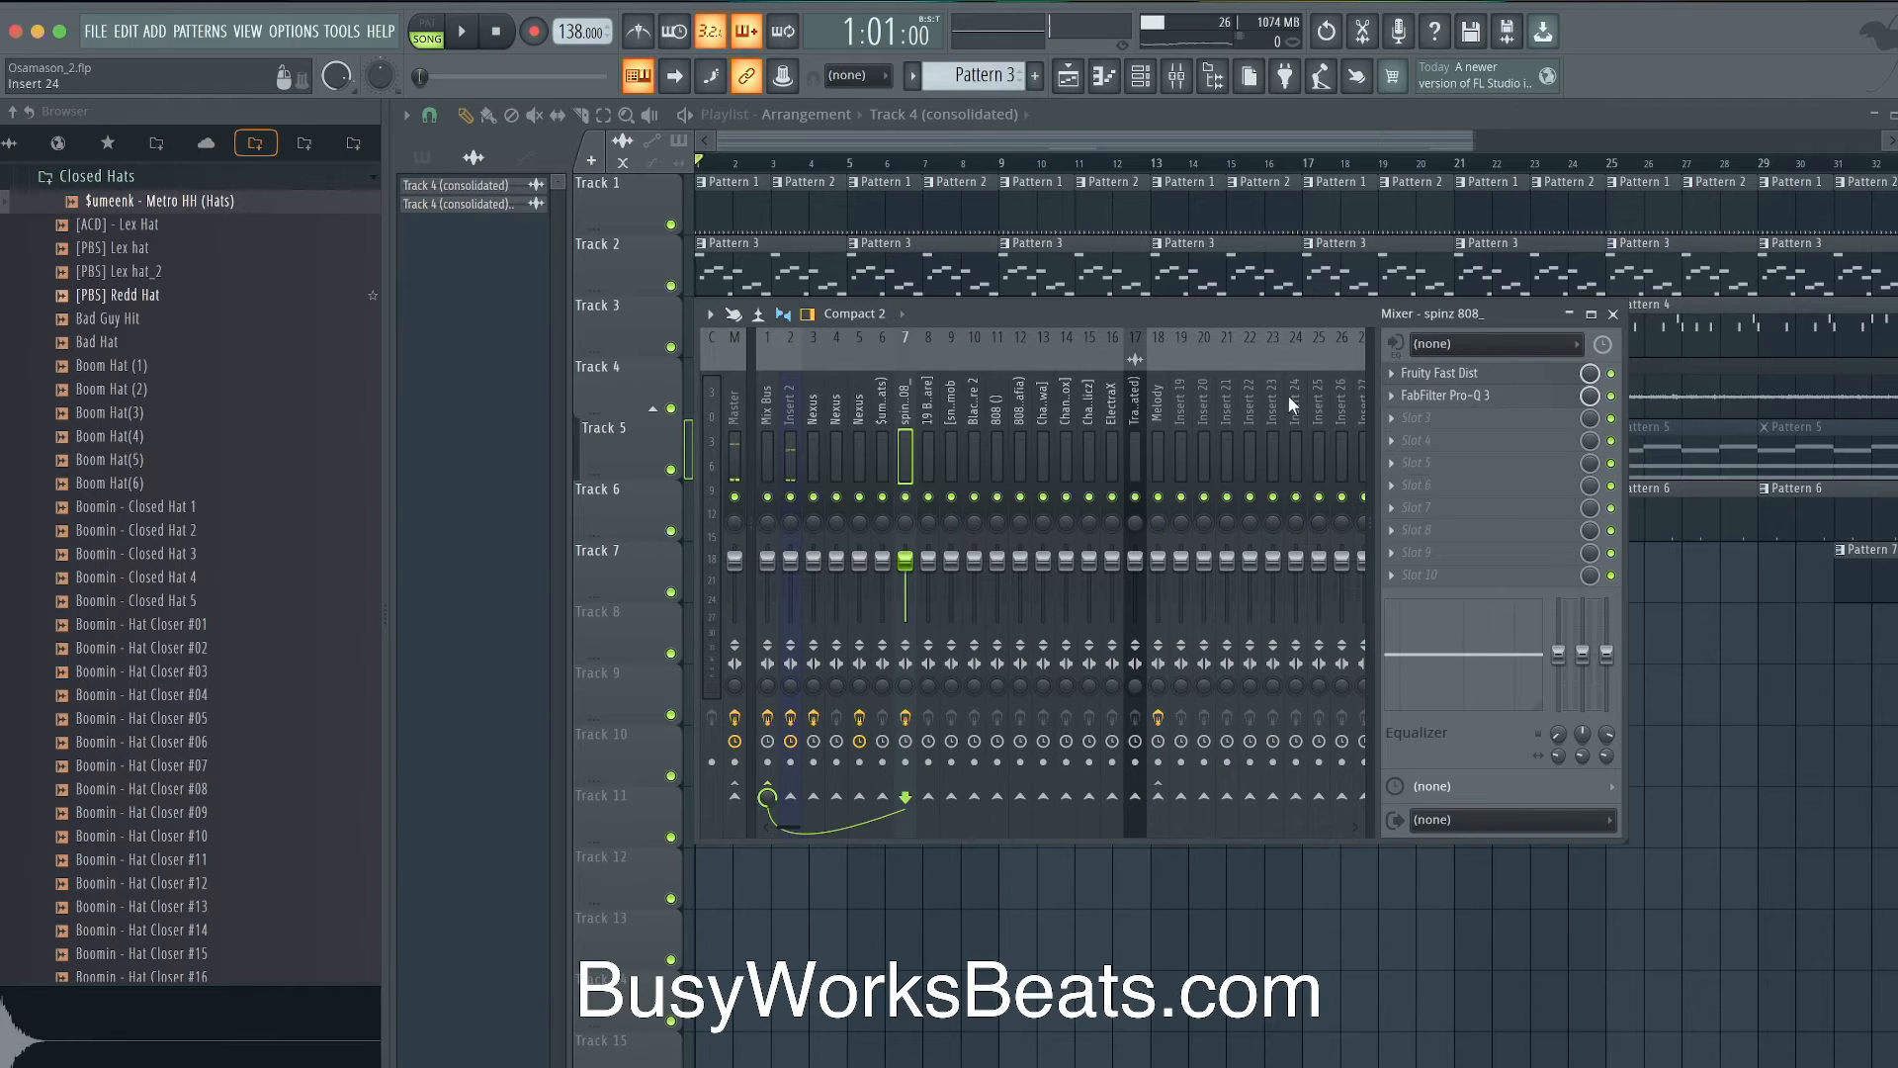
# - During playback, raise the 63 Hz low shelf to 2.2 dB in the Mix Bus's first Fruity parametric EQ 2 and close it
pyautogui.press('space')
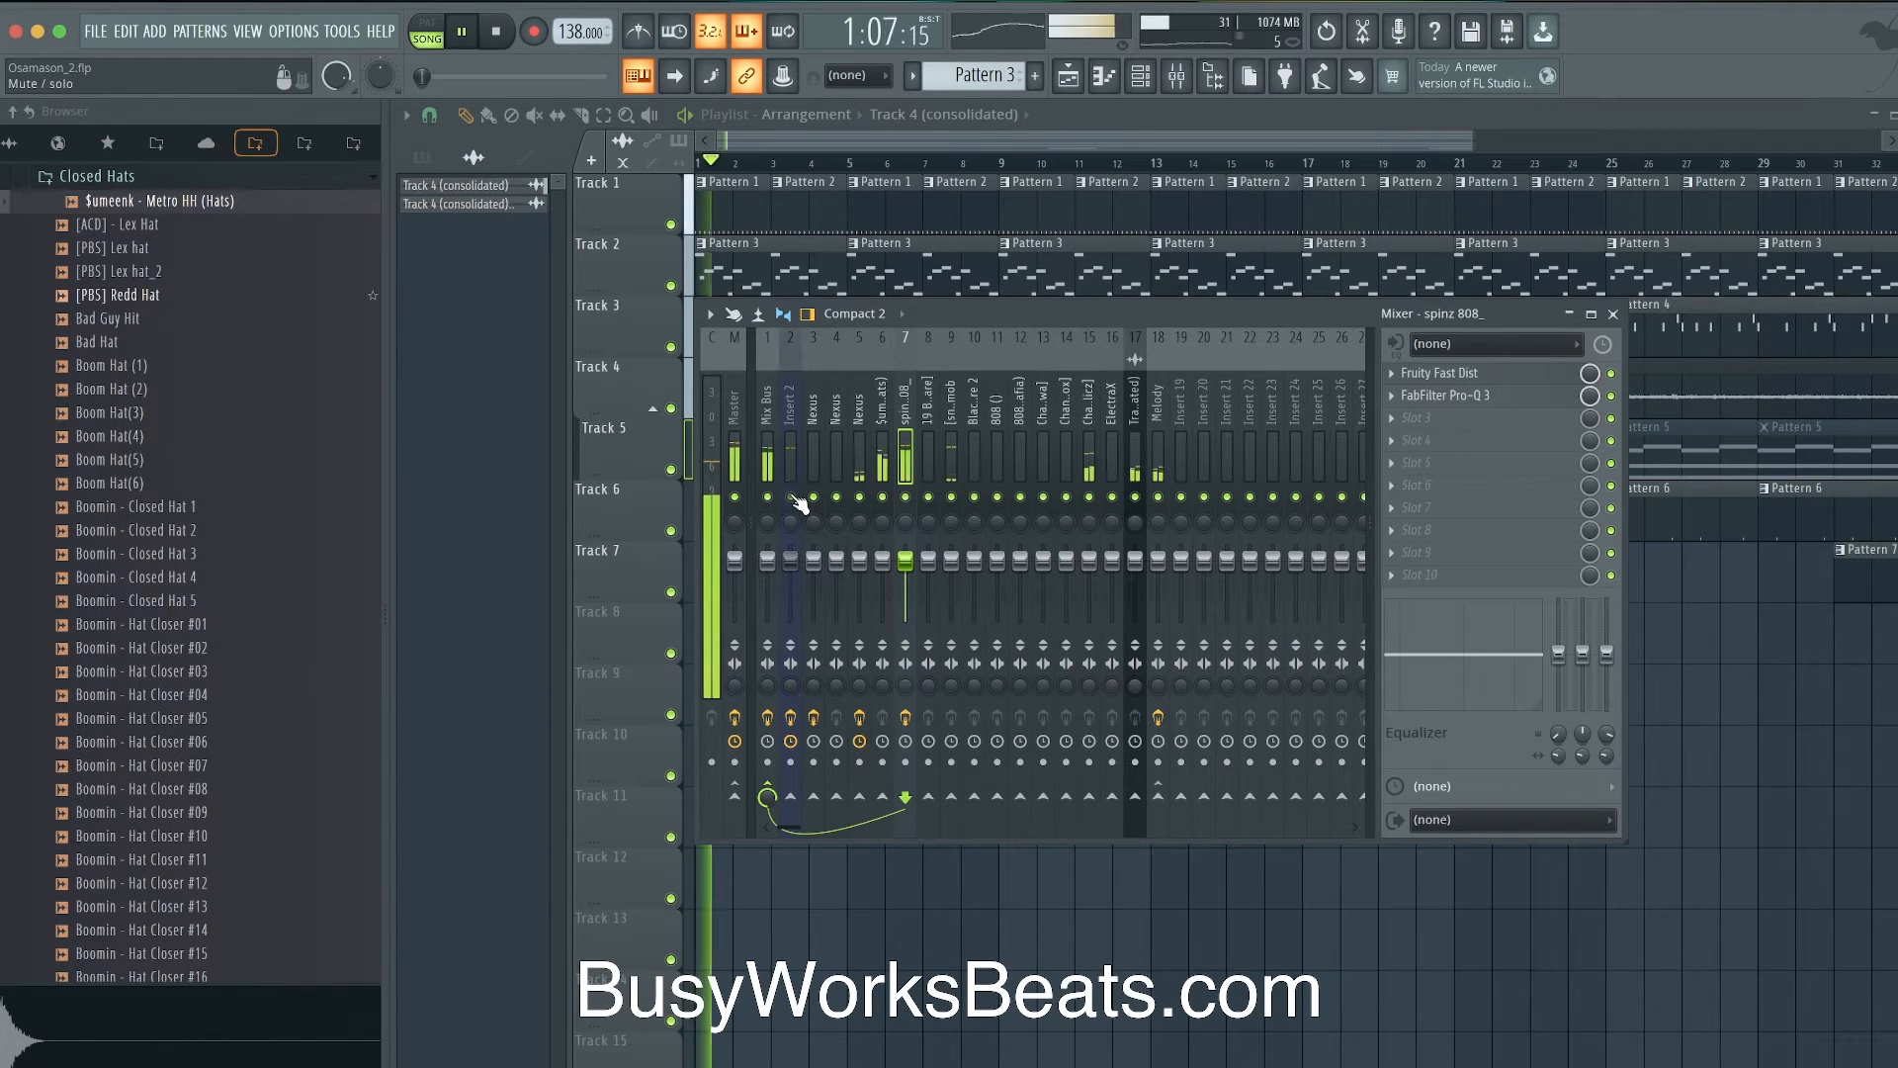
pyautogui.click(776, 426)
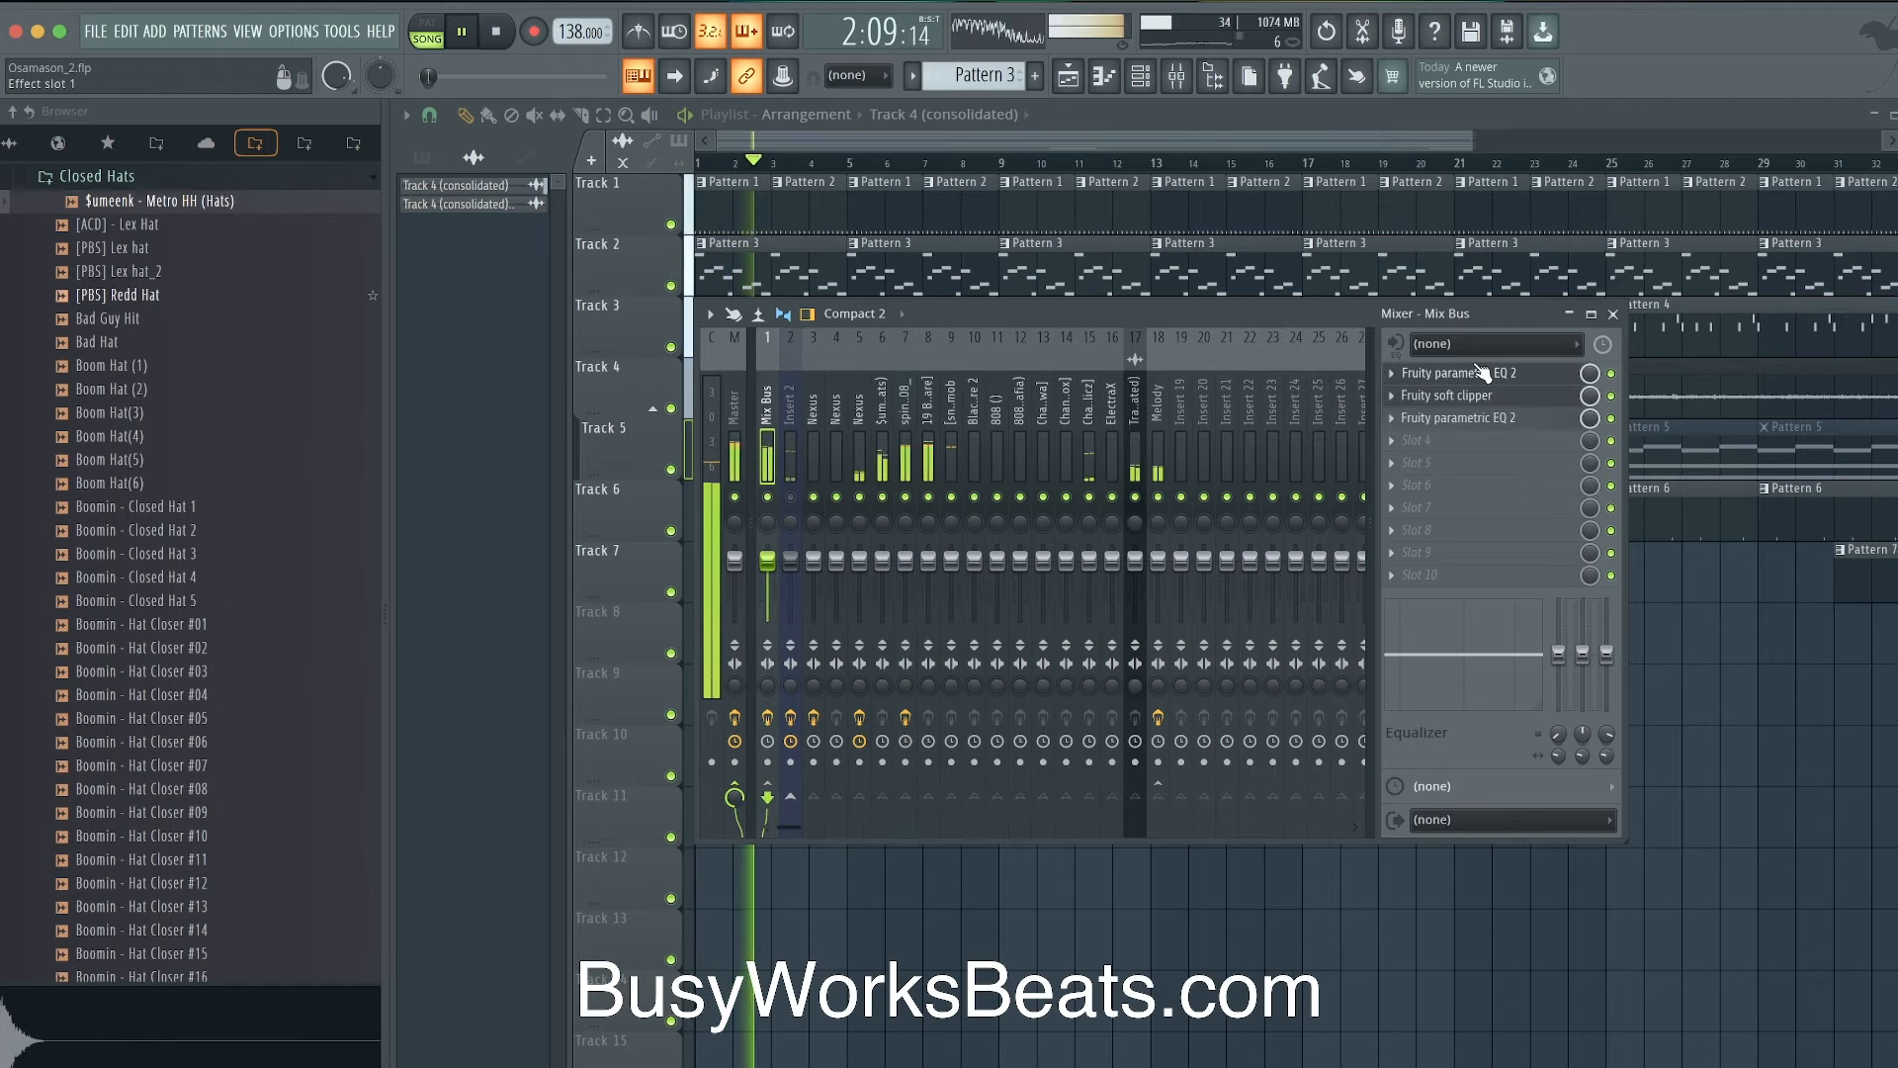
pyautogui.click(1455, 373)
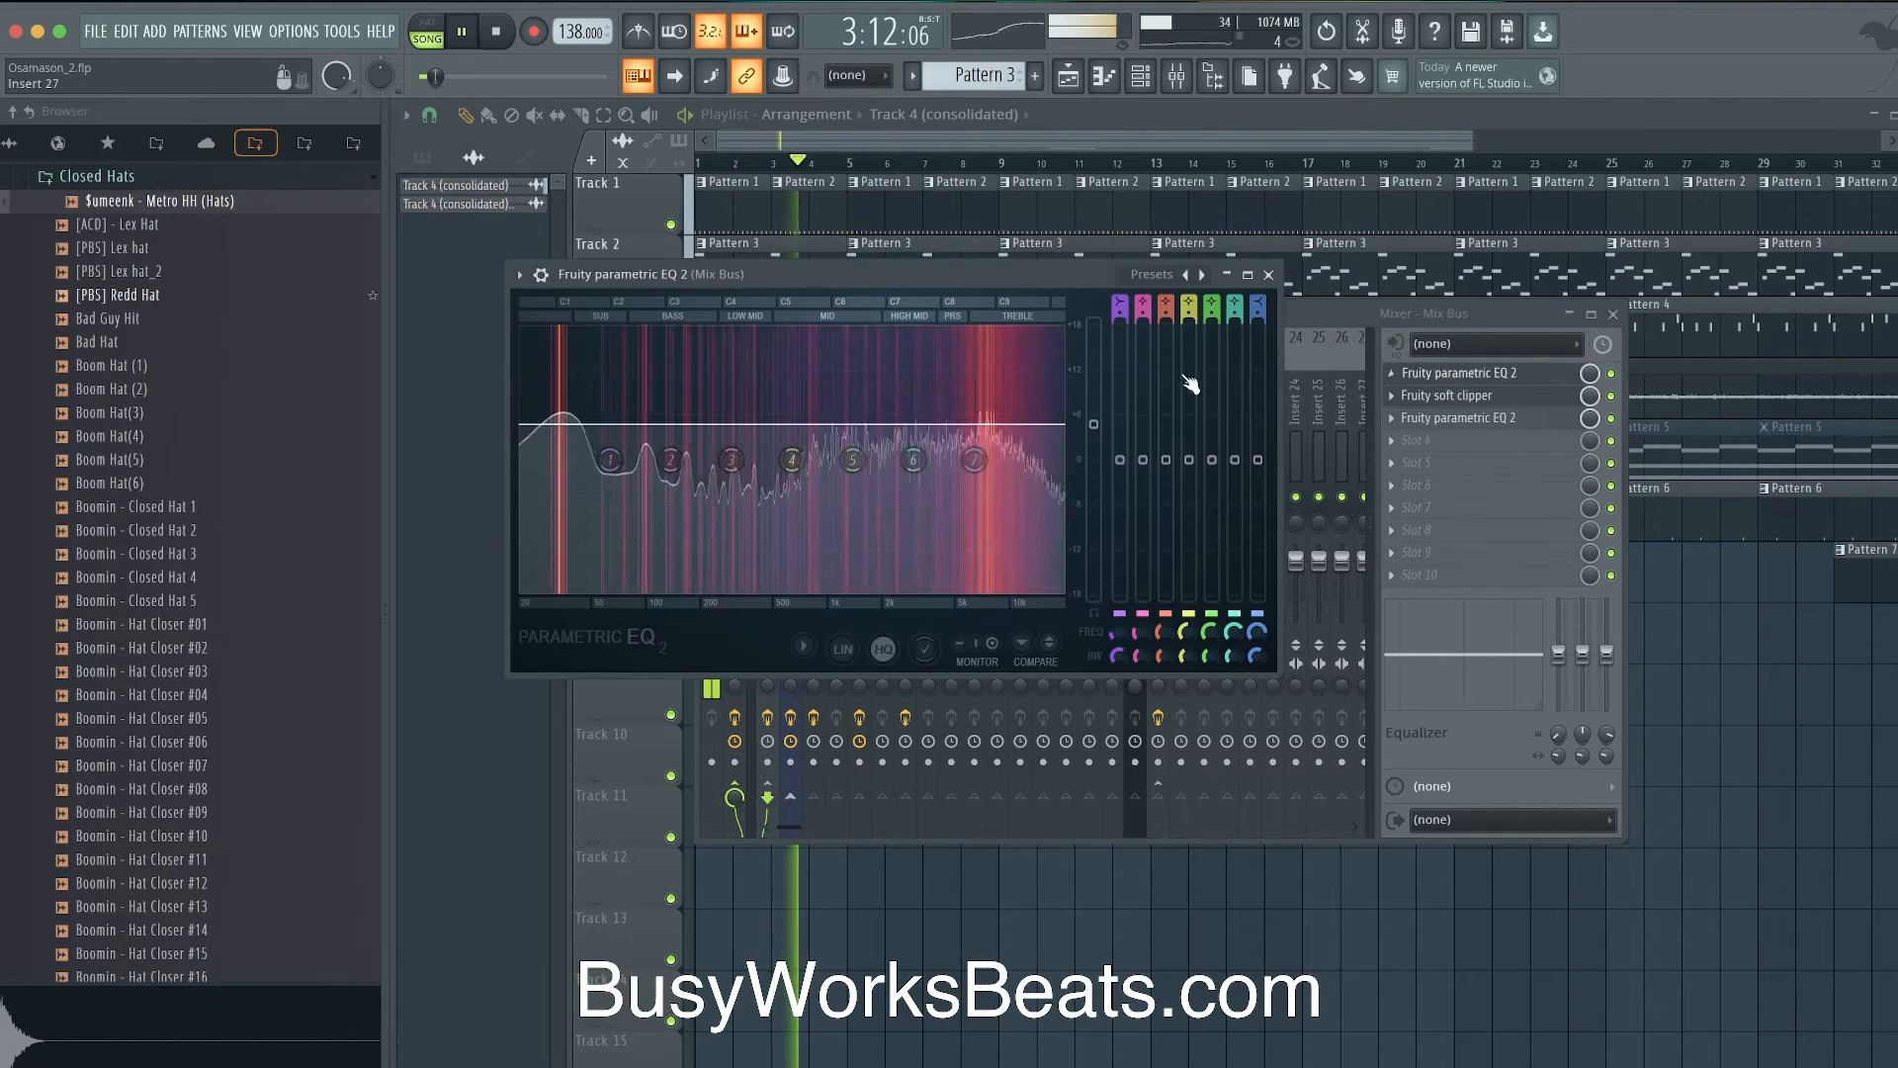
pyautogui.moveTo(1121, 460); pyautogui.dragTo(1120, 442)
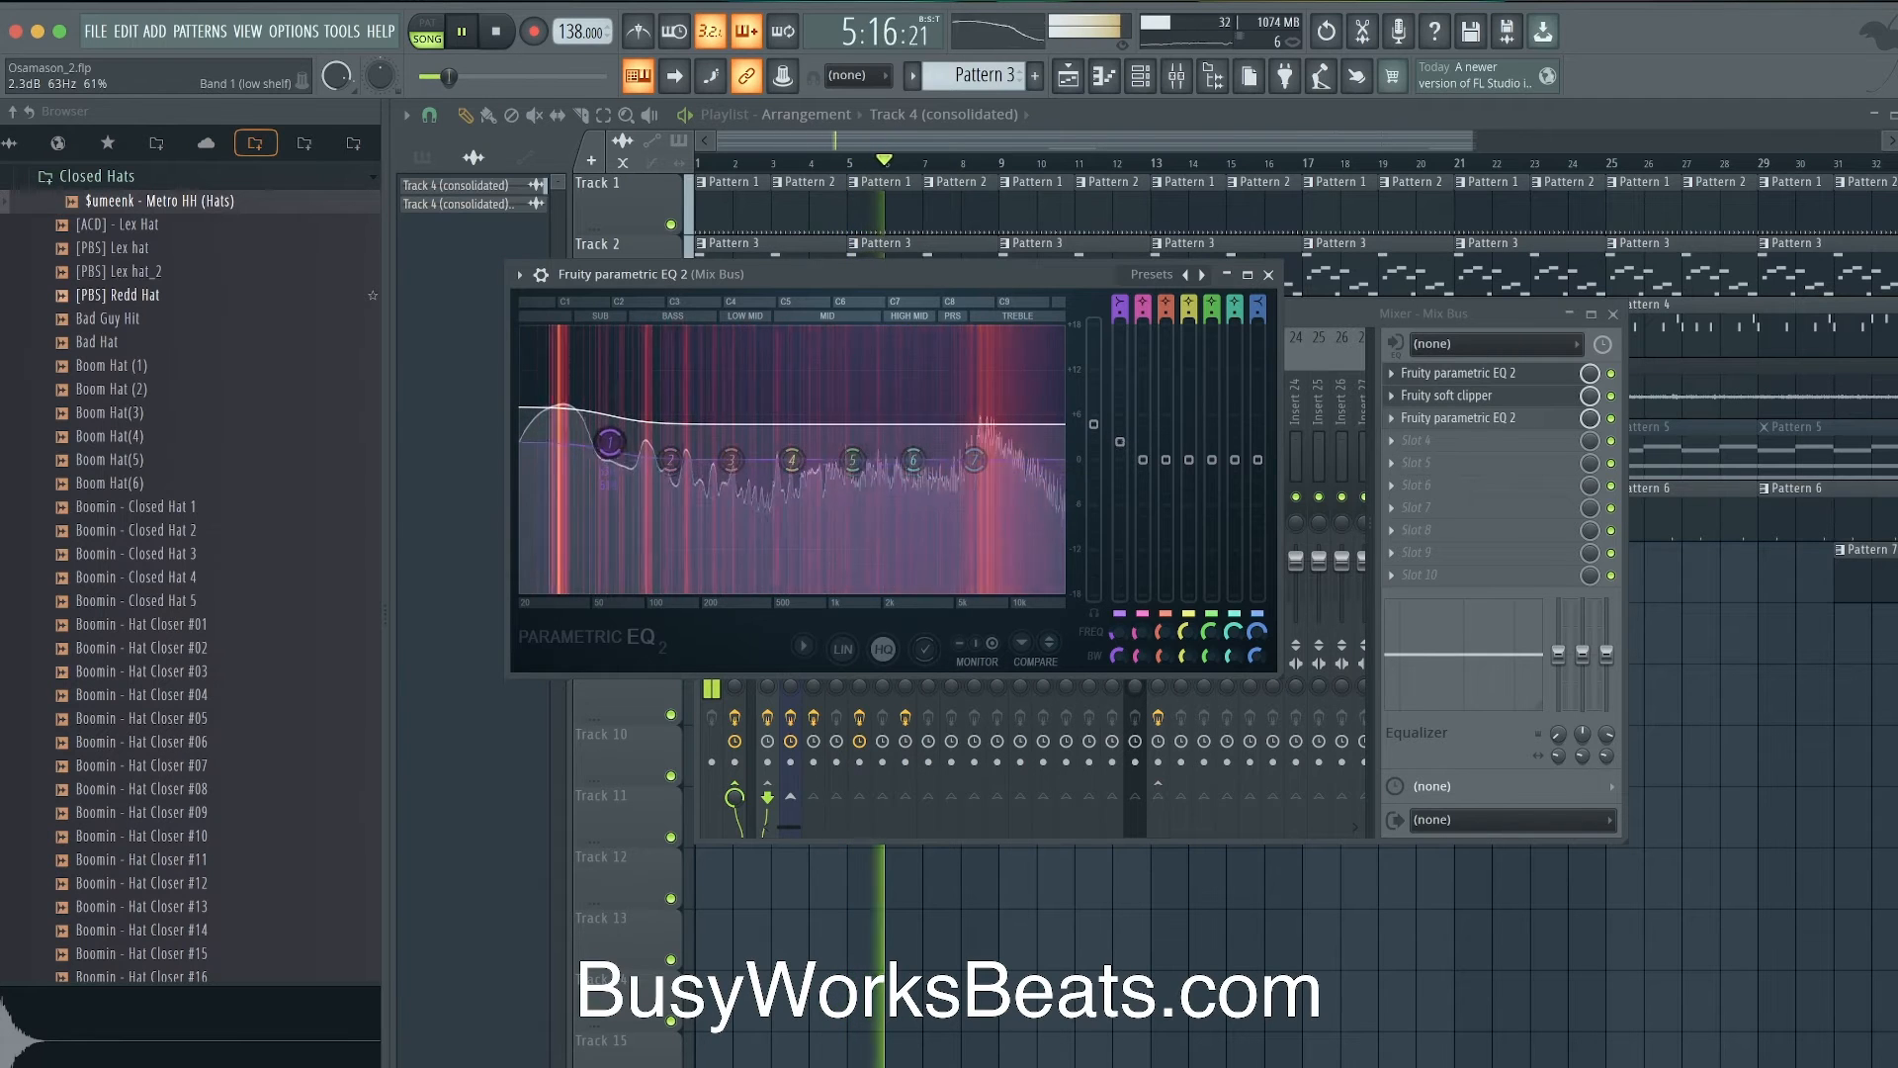
pyautogui.moveTo(1120, 442); pyautogui.dragTo(1120, 445)
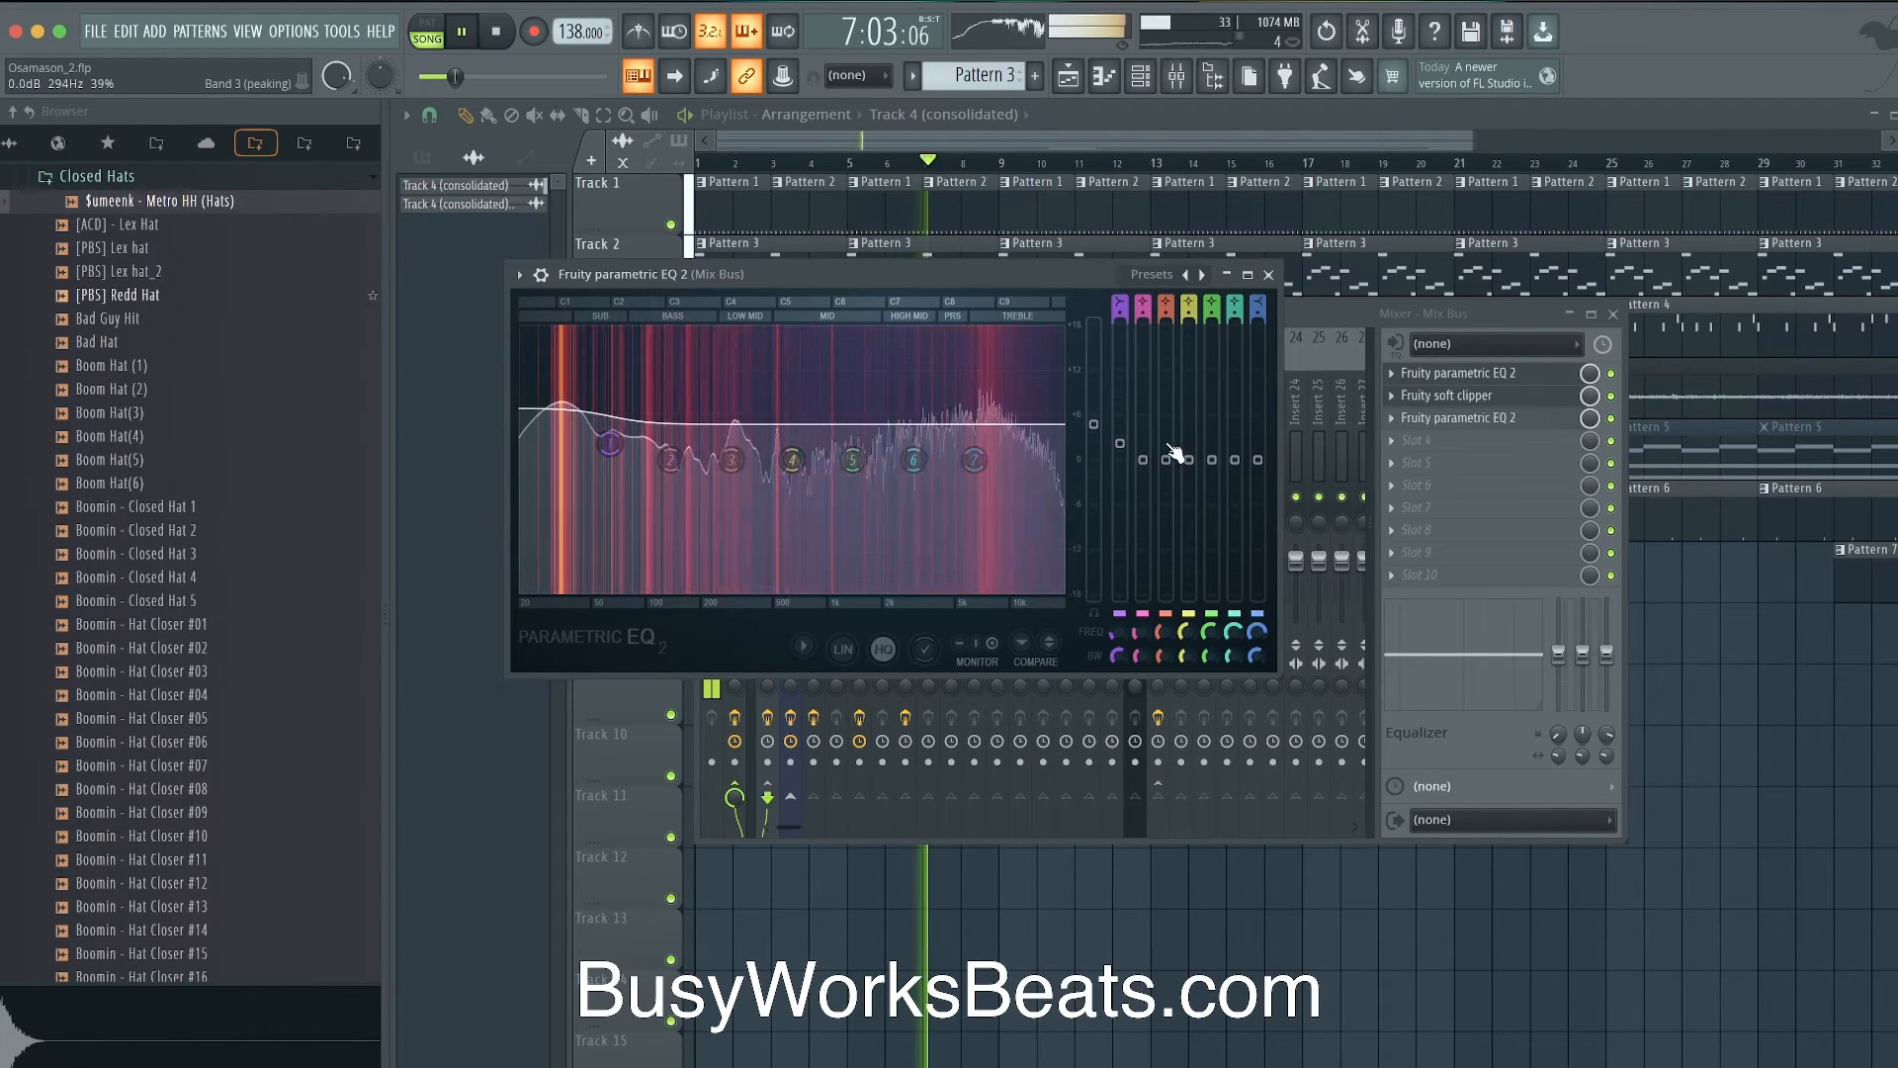
pyautogui.click(1268, 274)
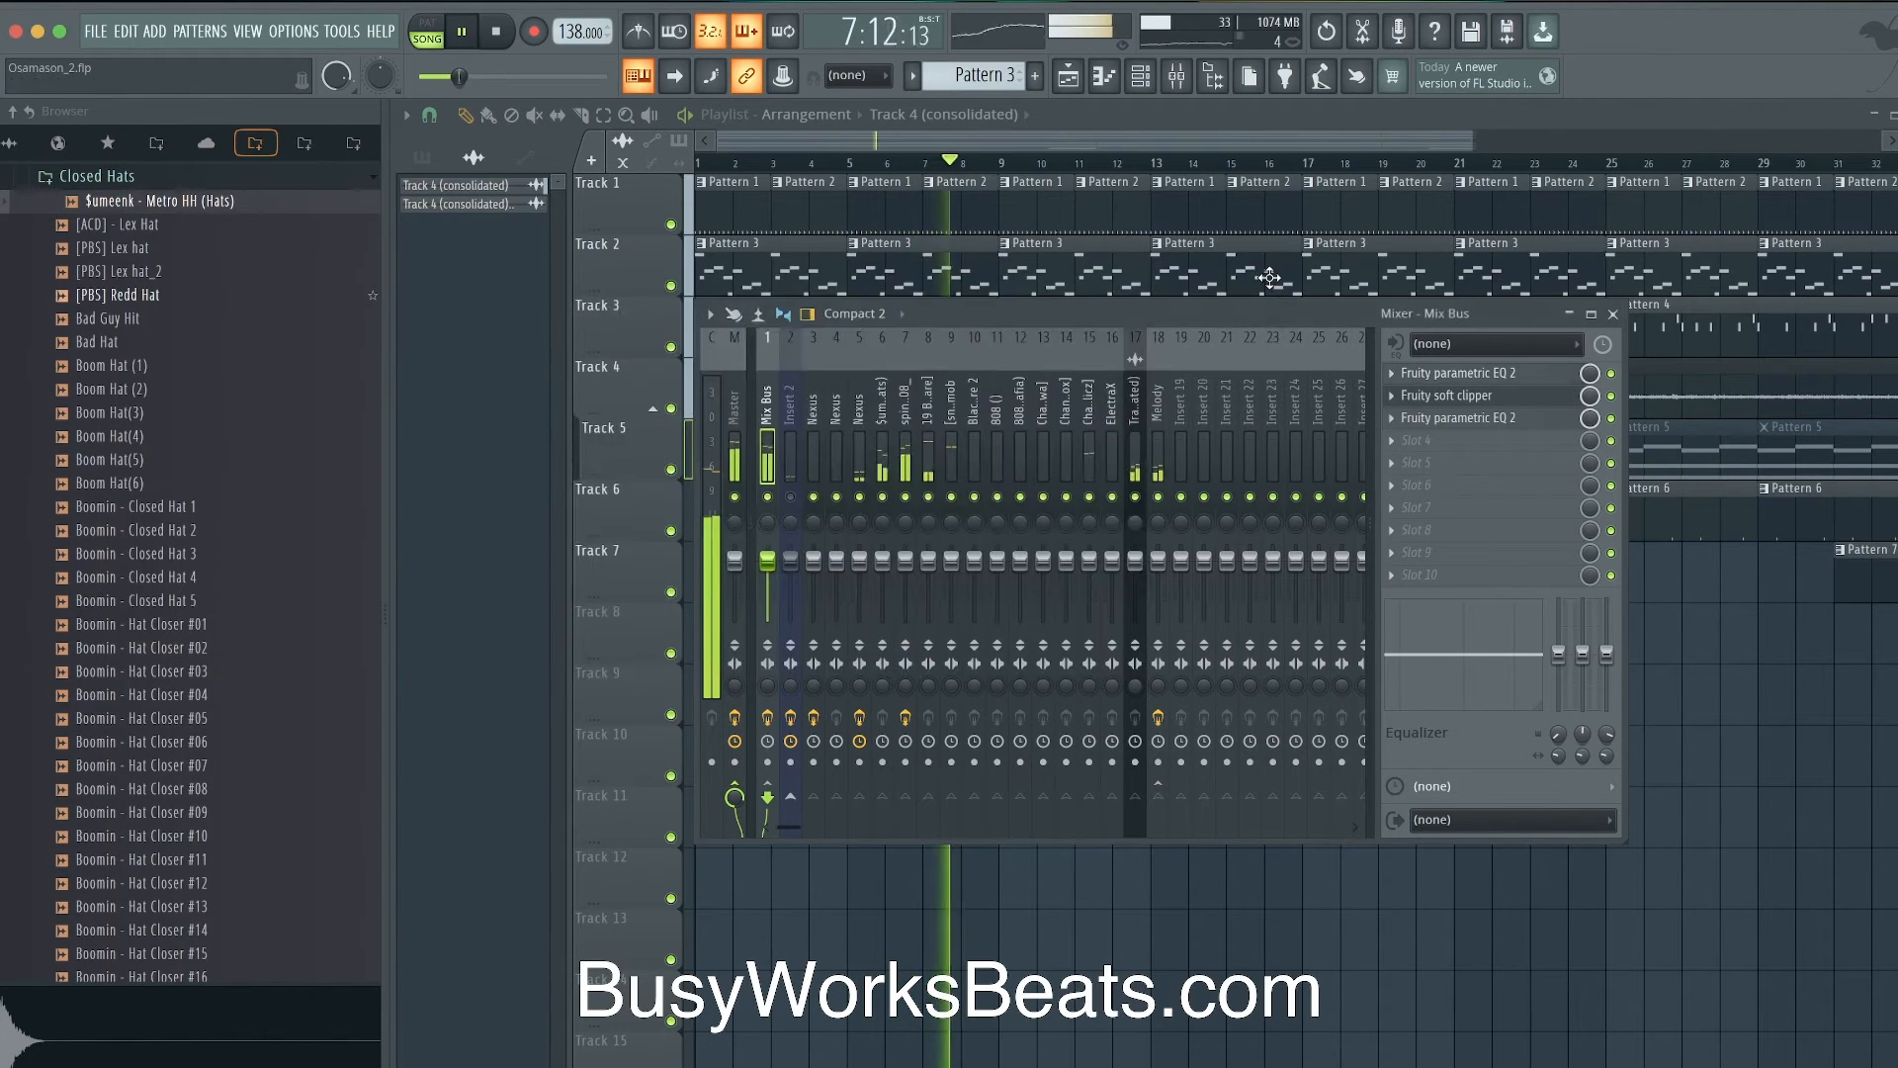
# - Check the Insert 2 and Mix Bus effect chains and return to a full view of the playlist arrangement
pyautogui.click(792, 407)
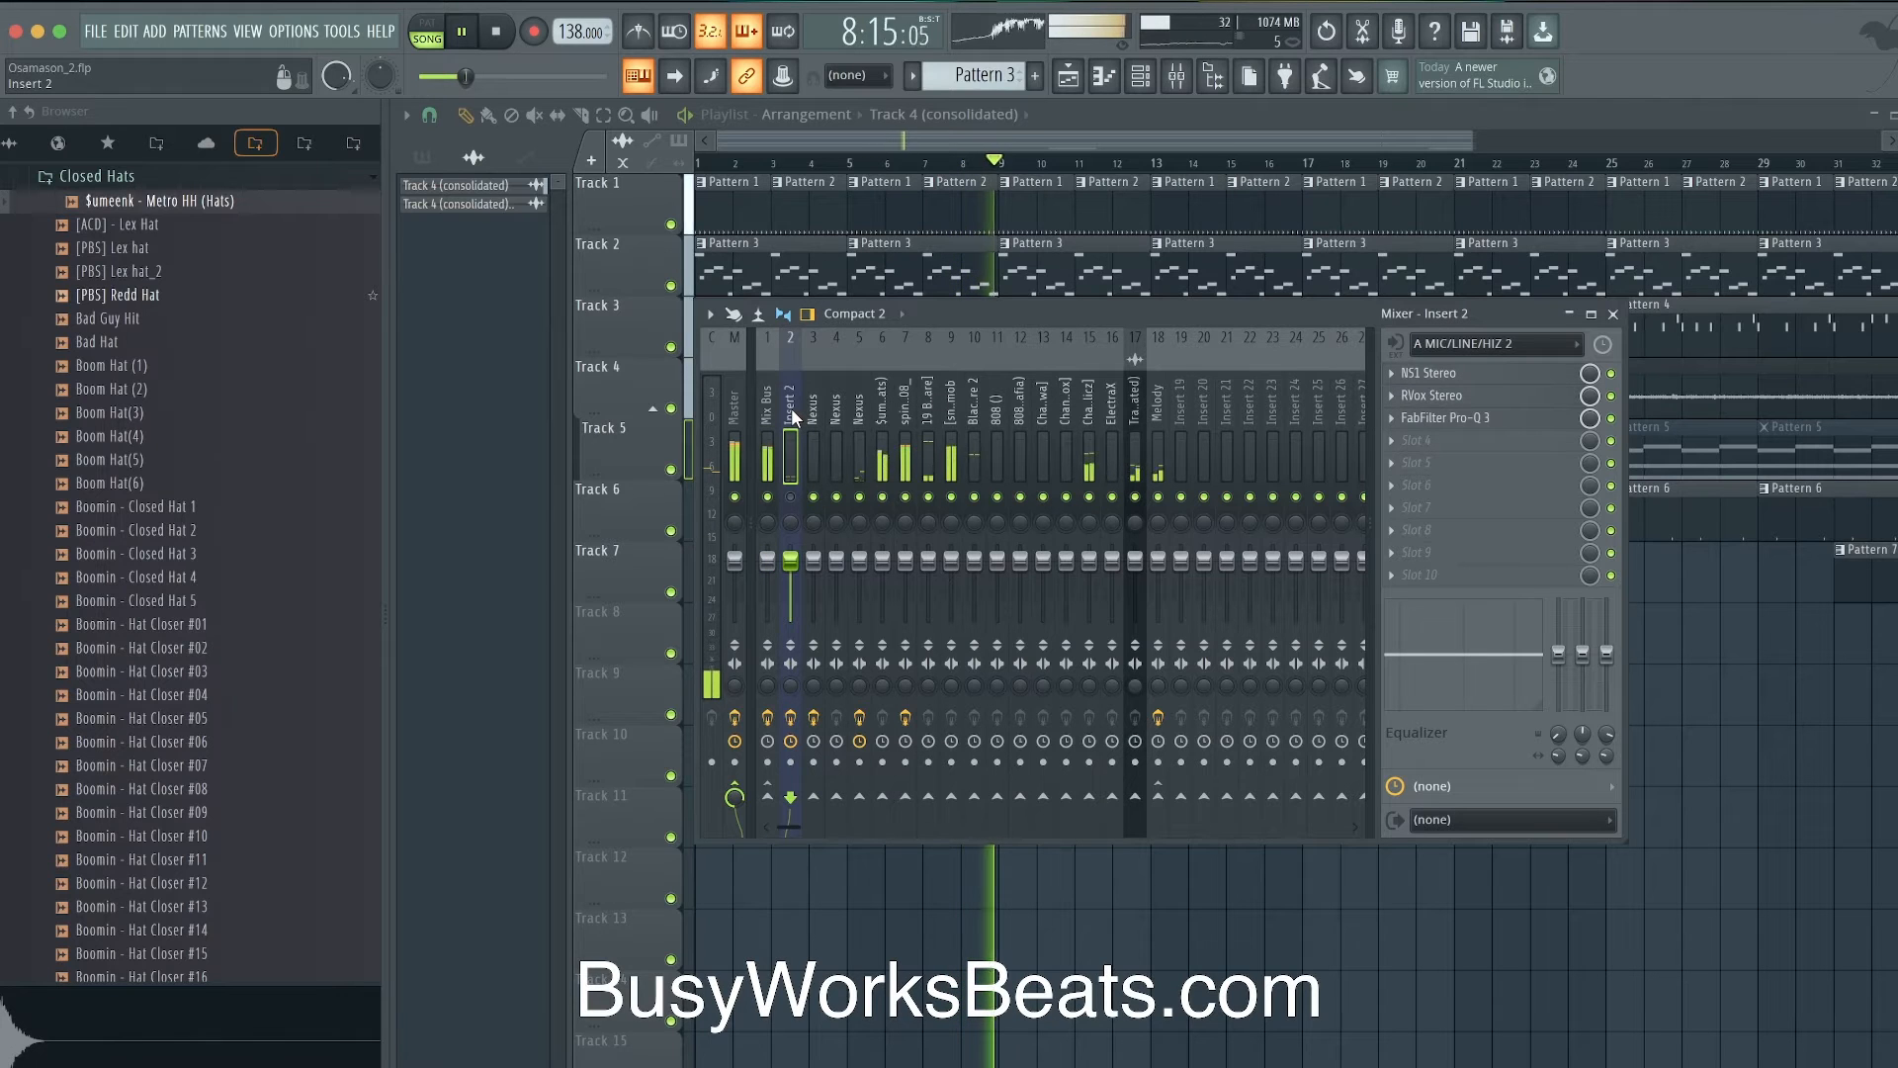
pyautogui.click(773, 470)
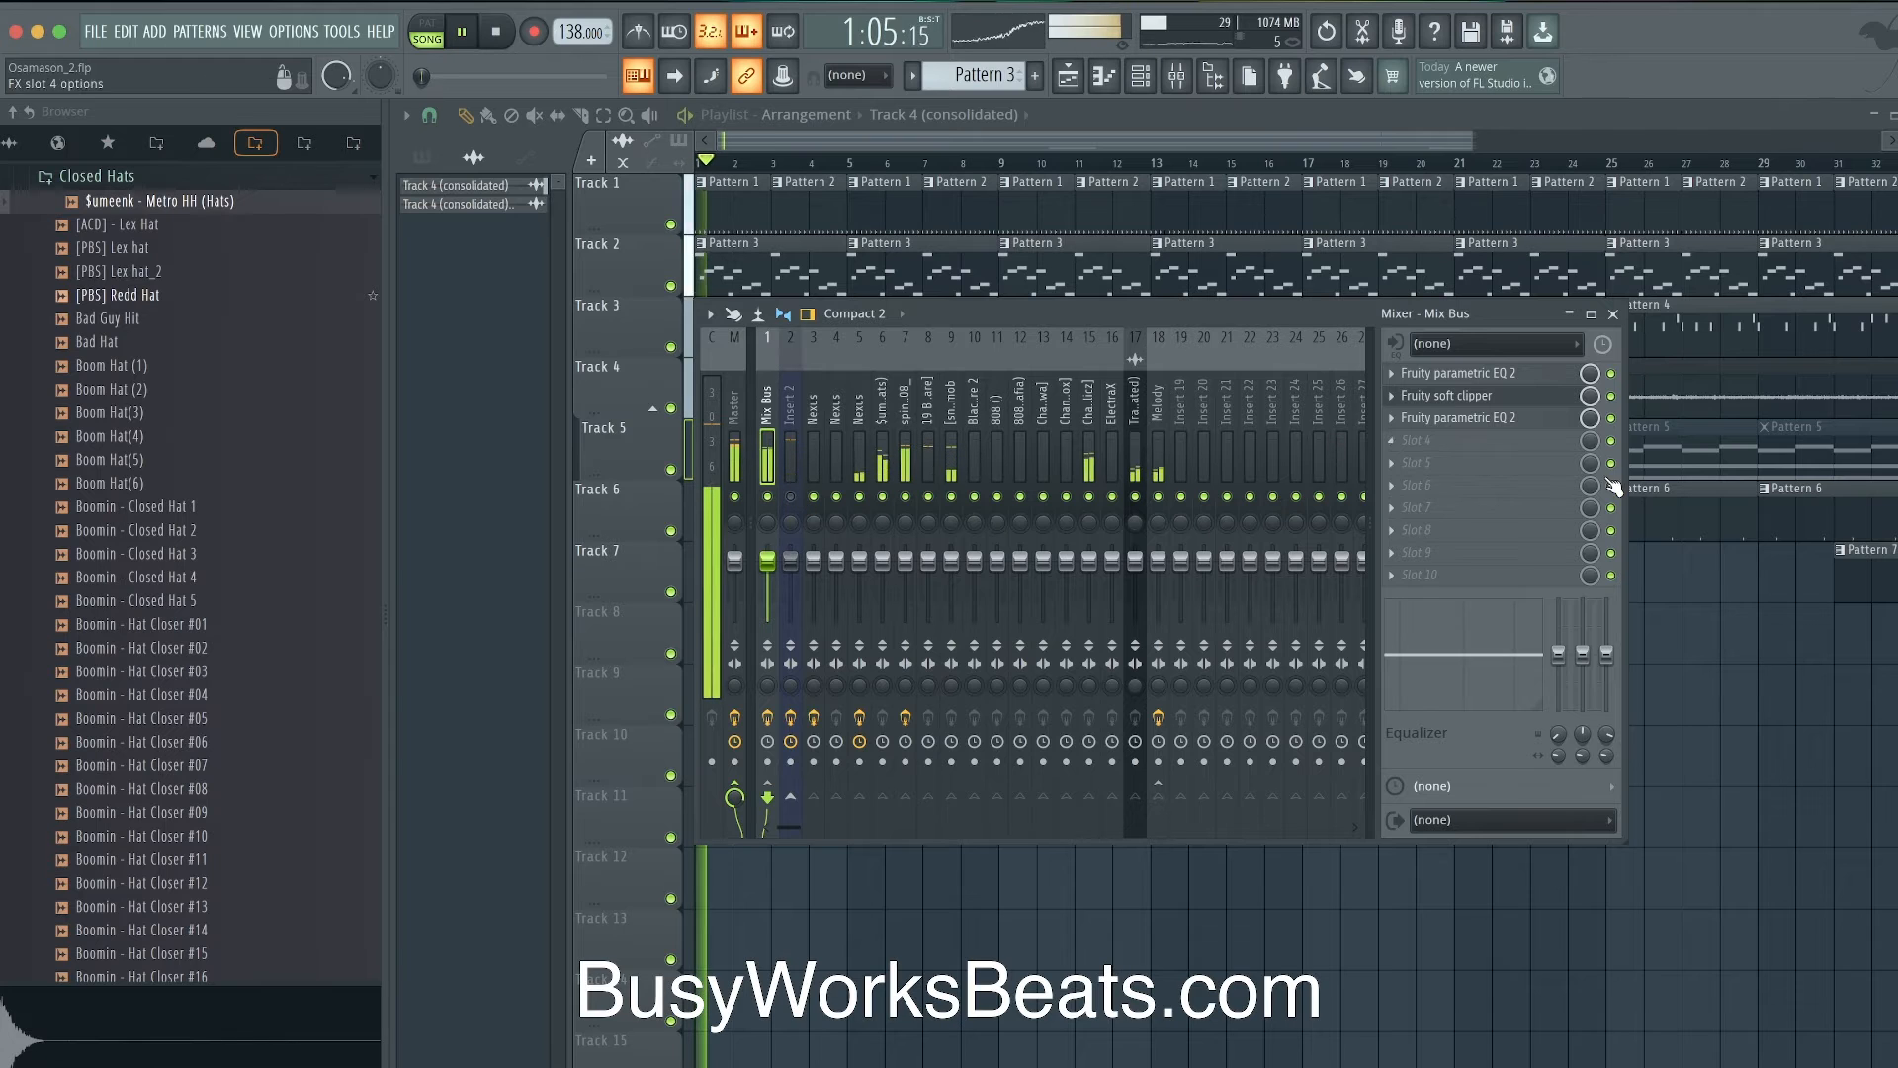
pyautogui.rightClick(1724, 634)
pyautogui.scroll(-1, 1420, 406)
pyautogui.click(1189, 76)
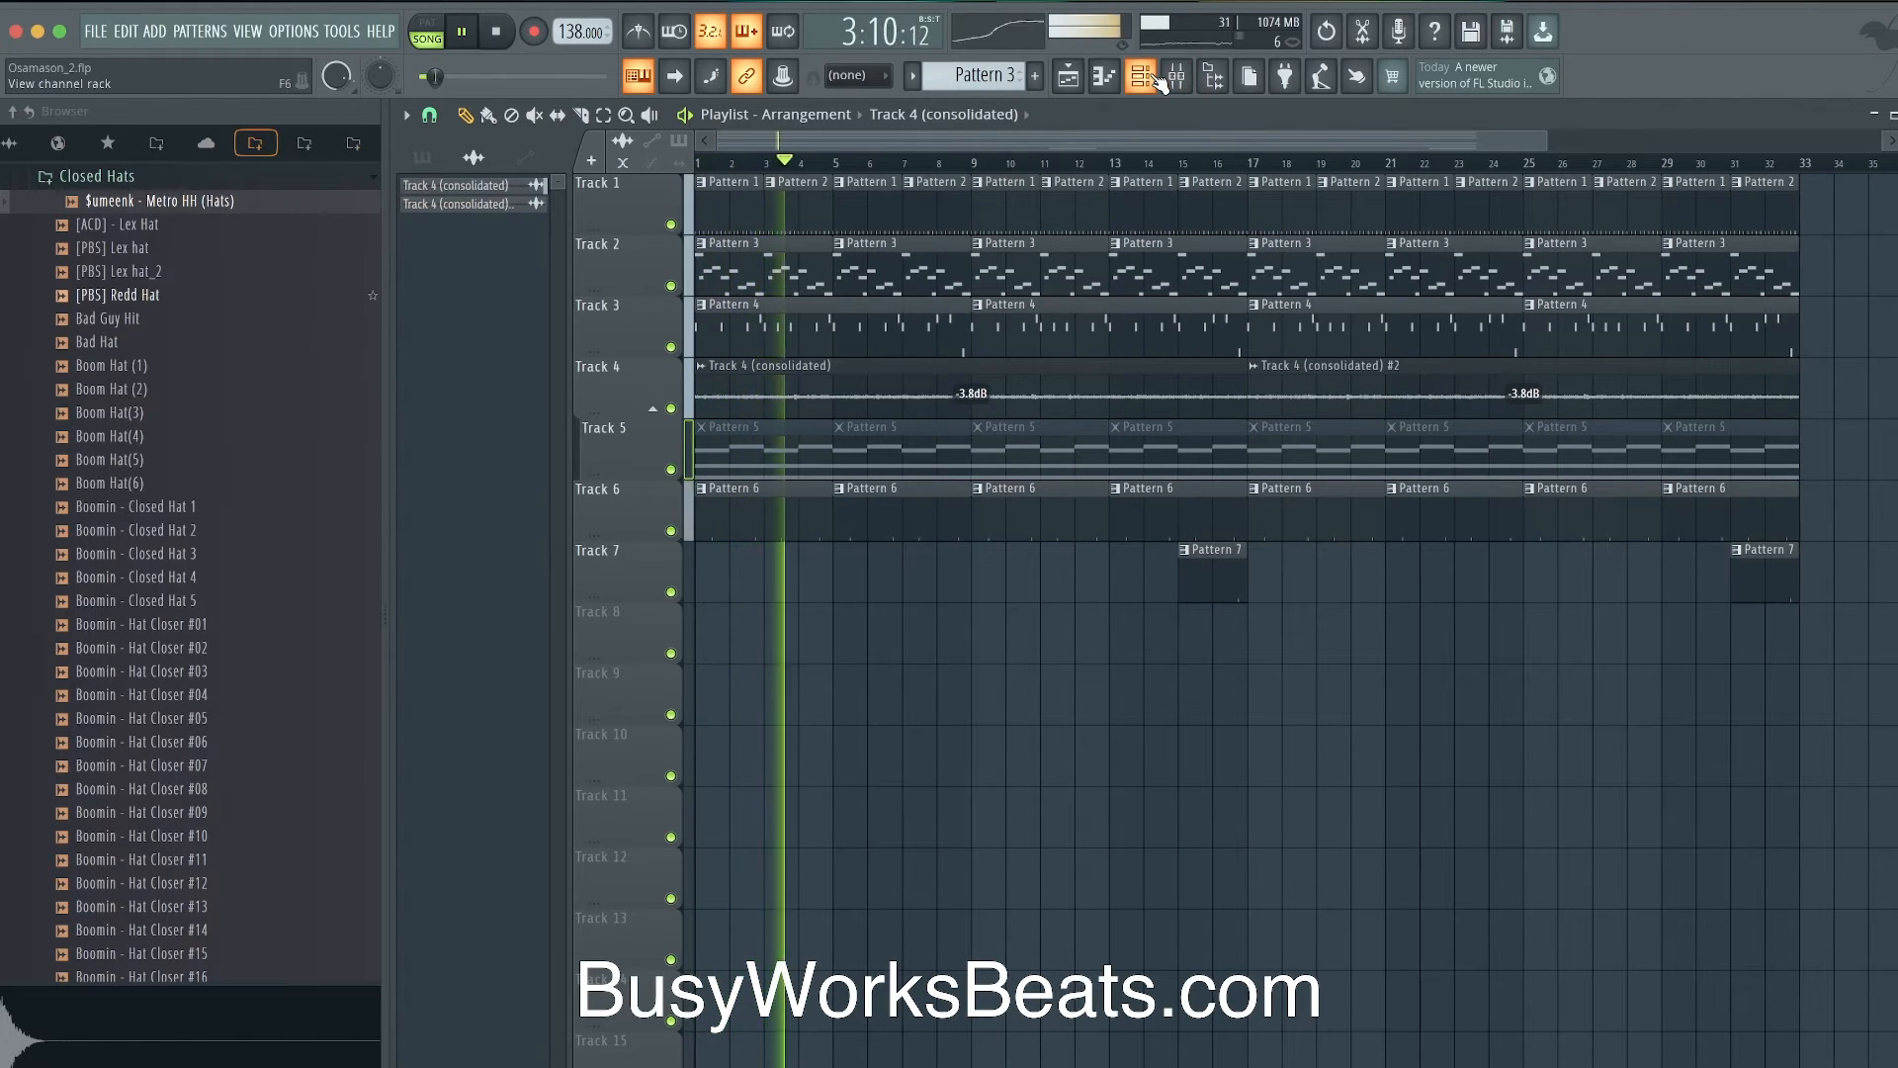
# - Start a gradient colouring of all patterns and set its first colour to Orchid, #E683CB
pyautogui.click(422, 157)
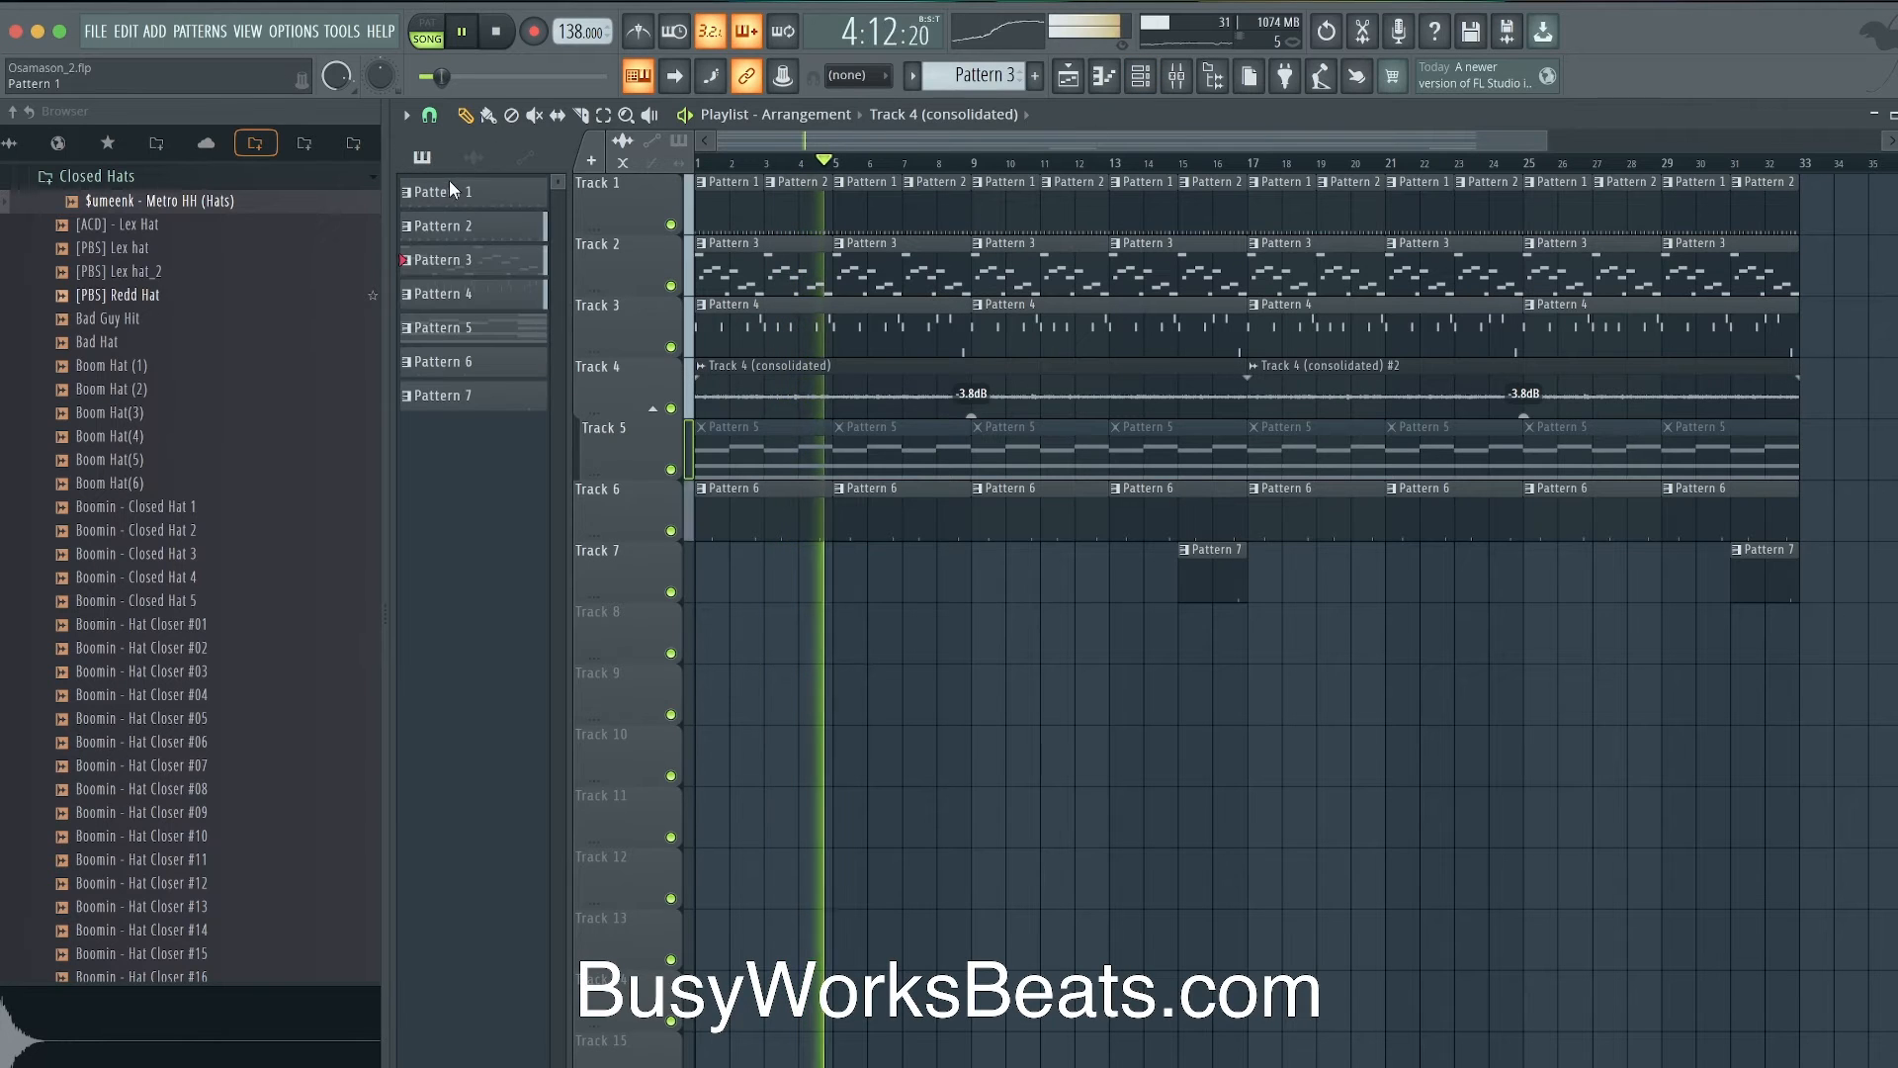
pyautogui.rightClick(466, 394)
pyautogui.click(554, 504)
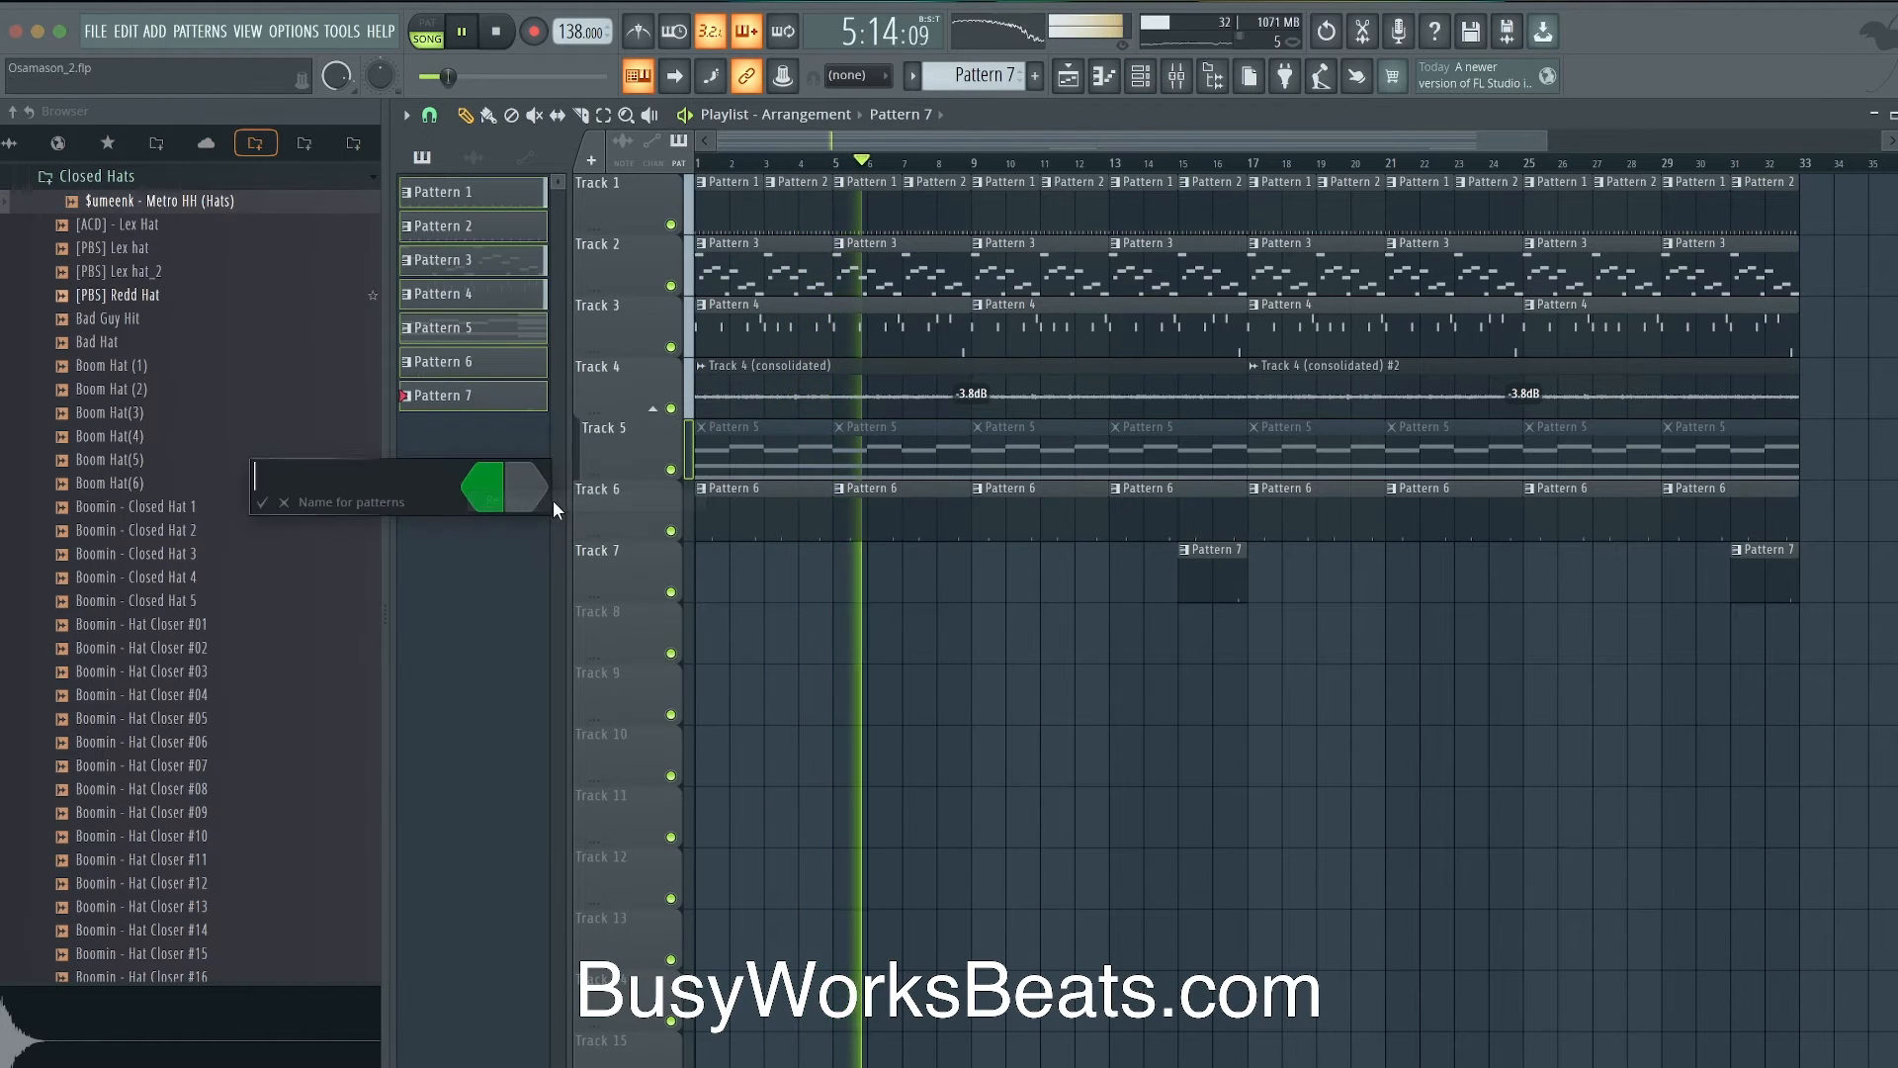
pyautogui.click(489, 500)
pyautogui.click(638, 861)
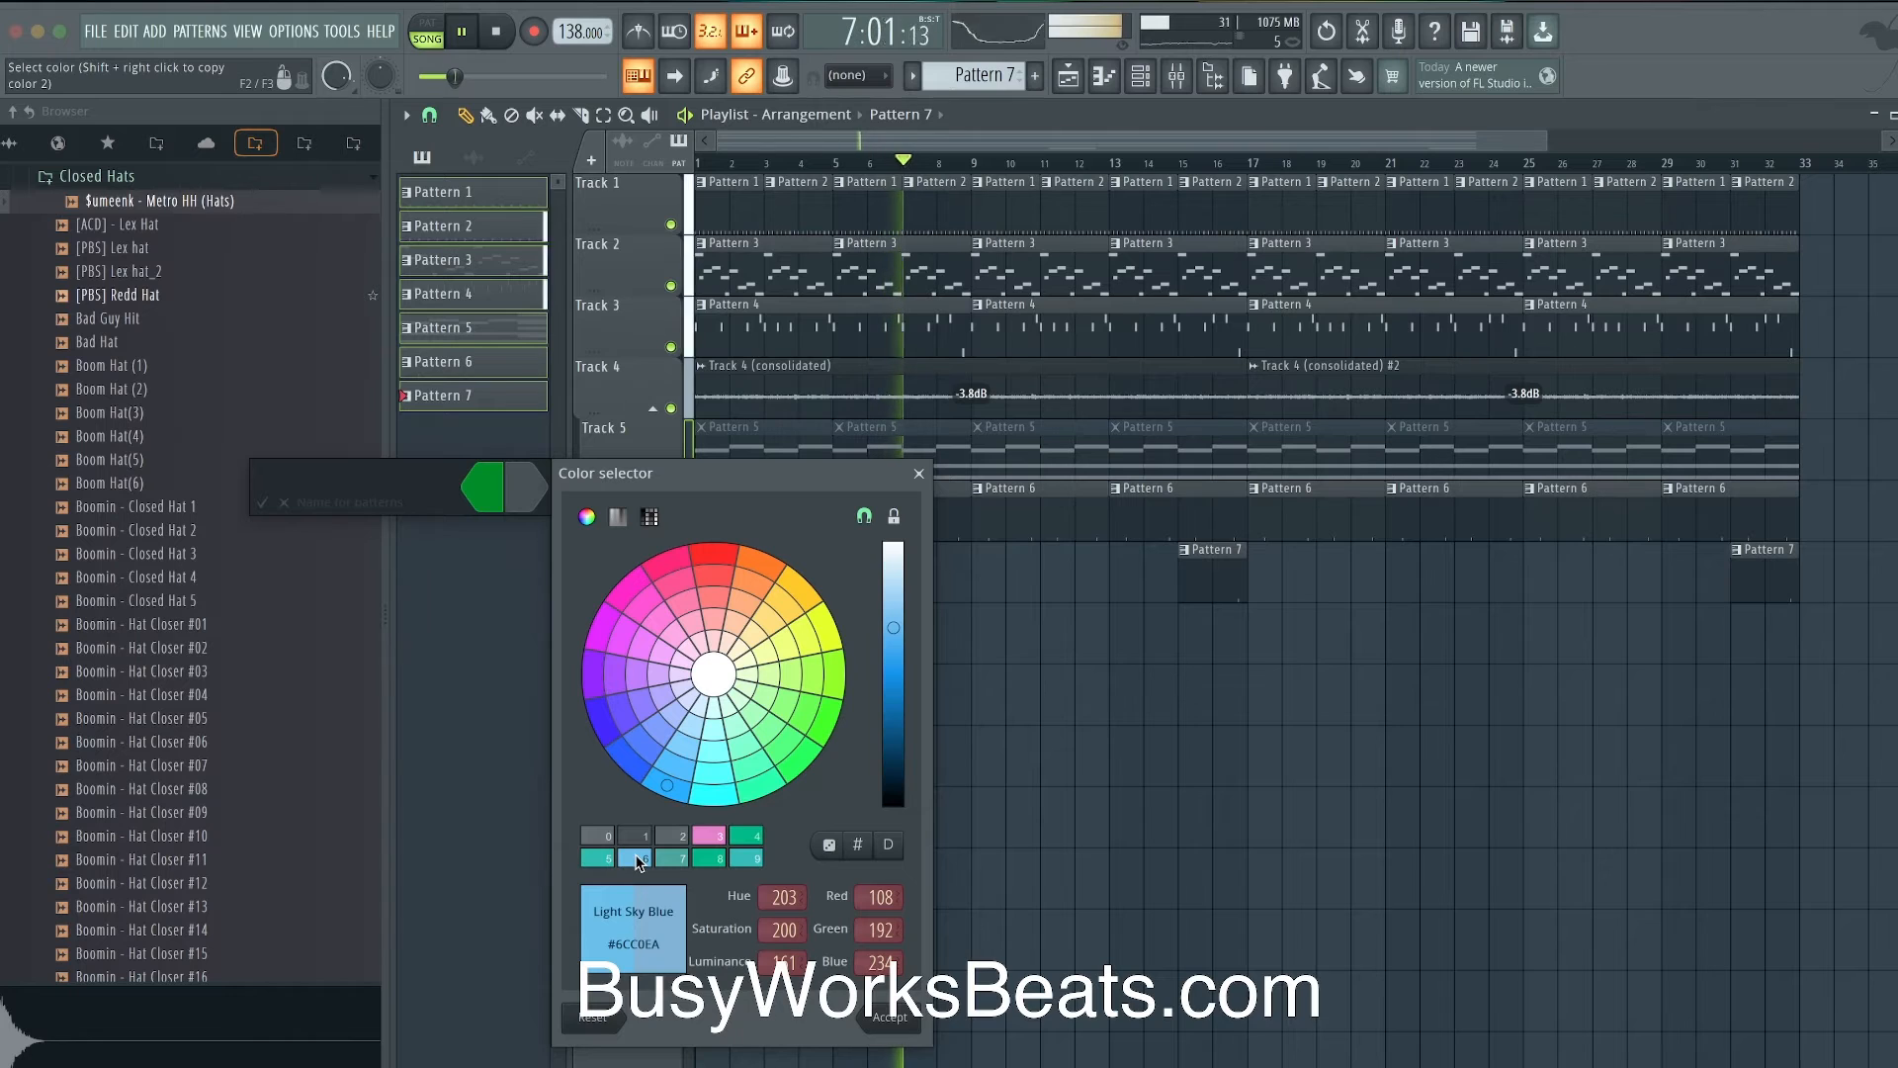
pyautogui.click(720, 836)
pyautogui.press('Return')
# - Set the gradient's second colour to teal and apply the gradient to Patterns 1 through 7
pyautogui.click(516, 489)
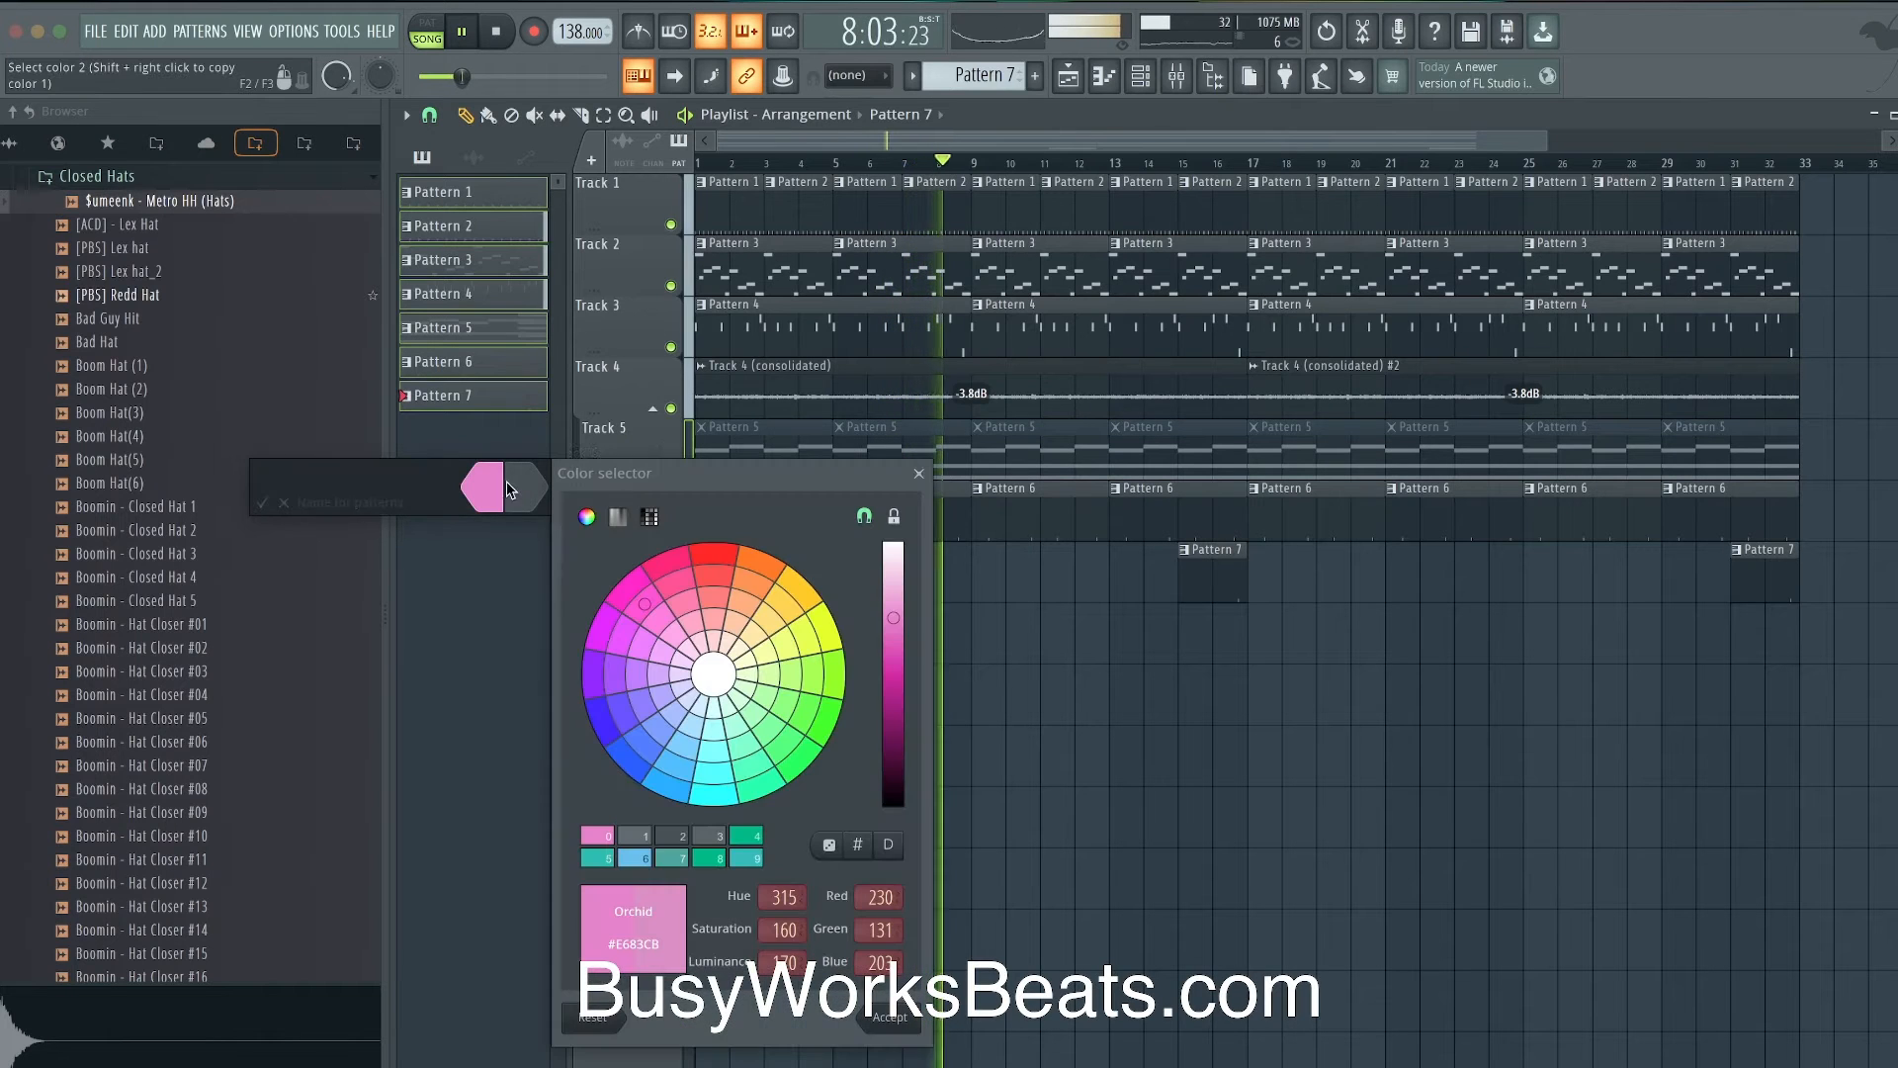
pyautogui.click(604, 858)
pyautogui.press('Return')
pyautogui.press('Return')
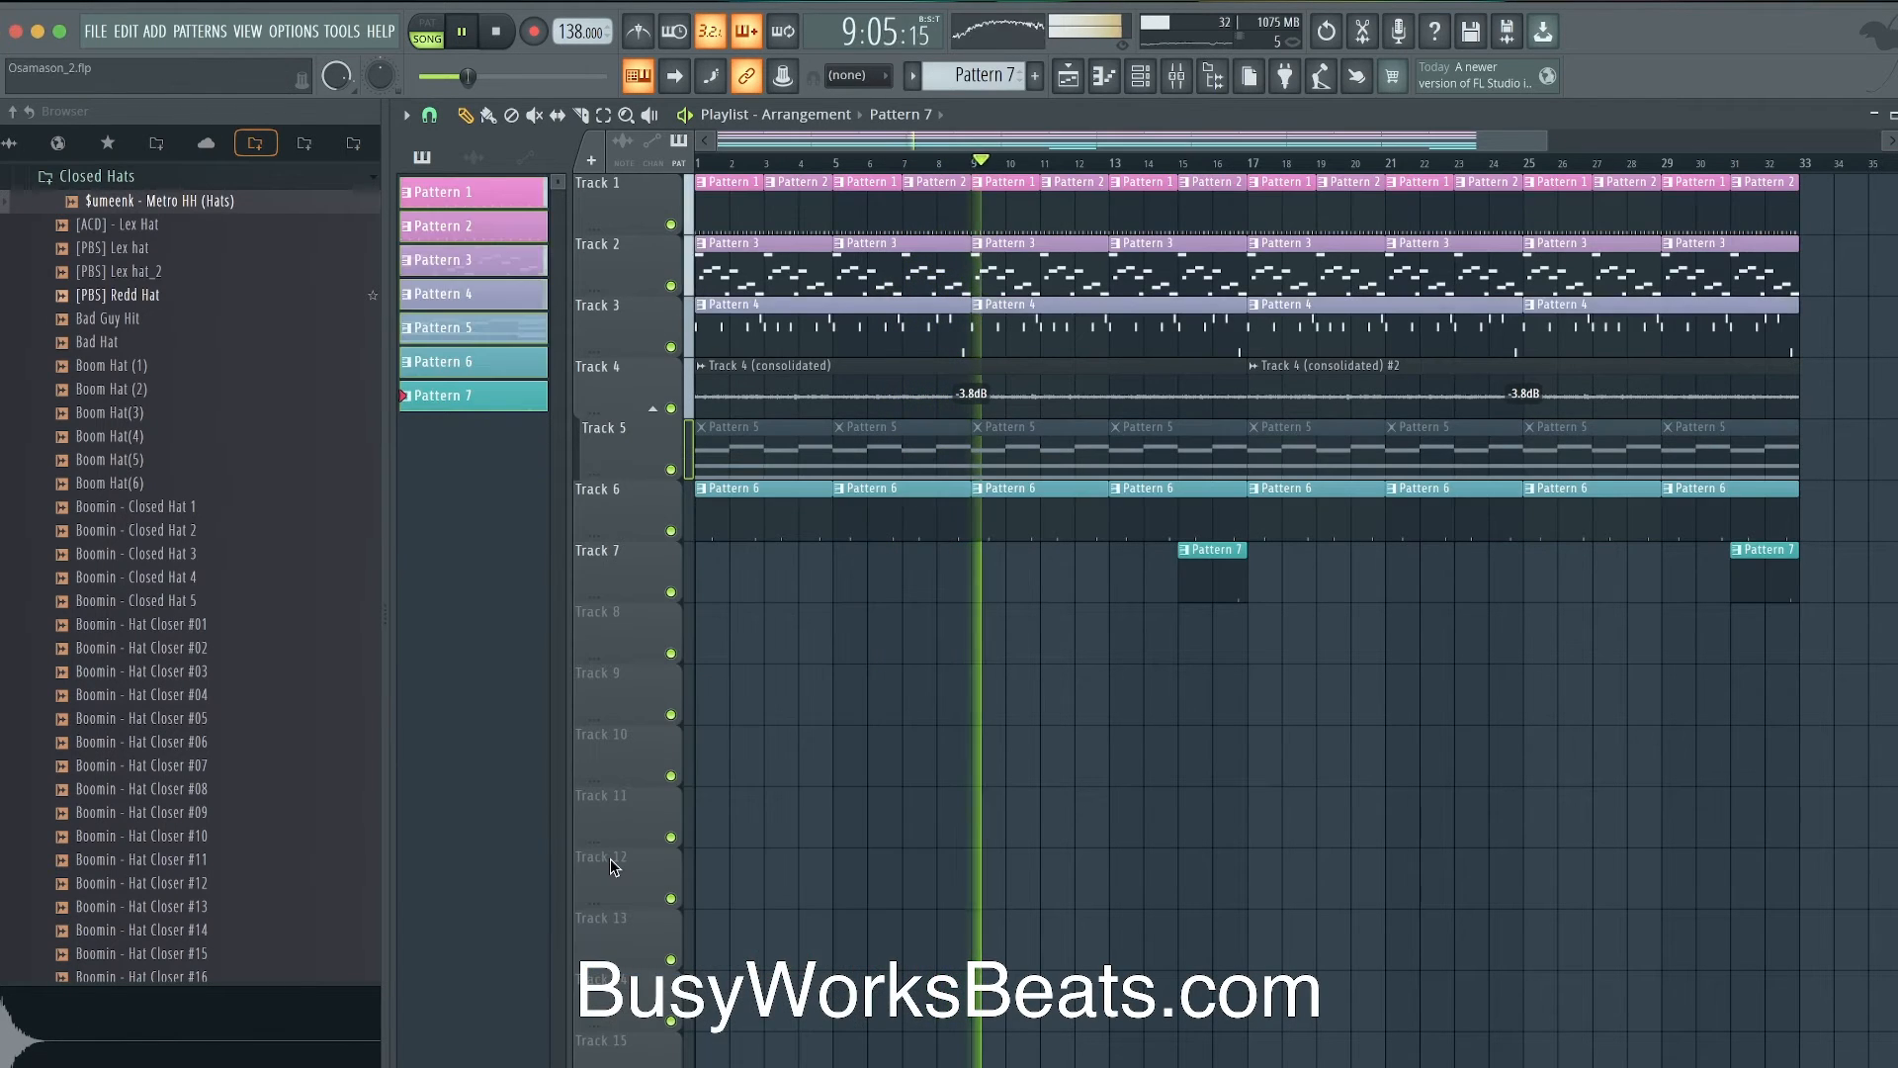
# - Create the empty Pattern 8 and select the Black Snare 2 channel in the channel rack
pyautogui.click(1140, 76)
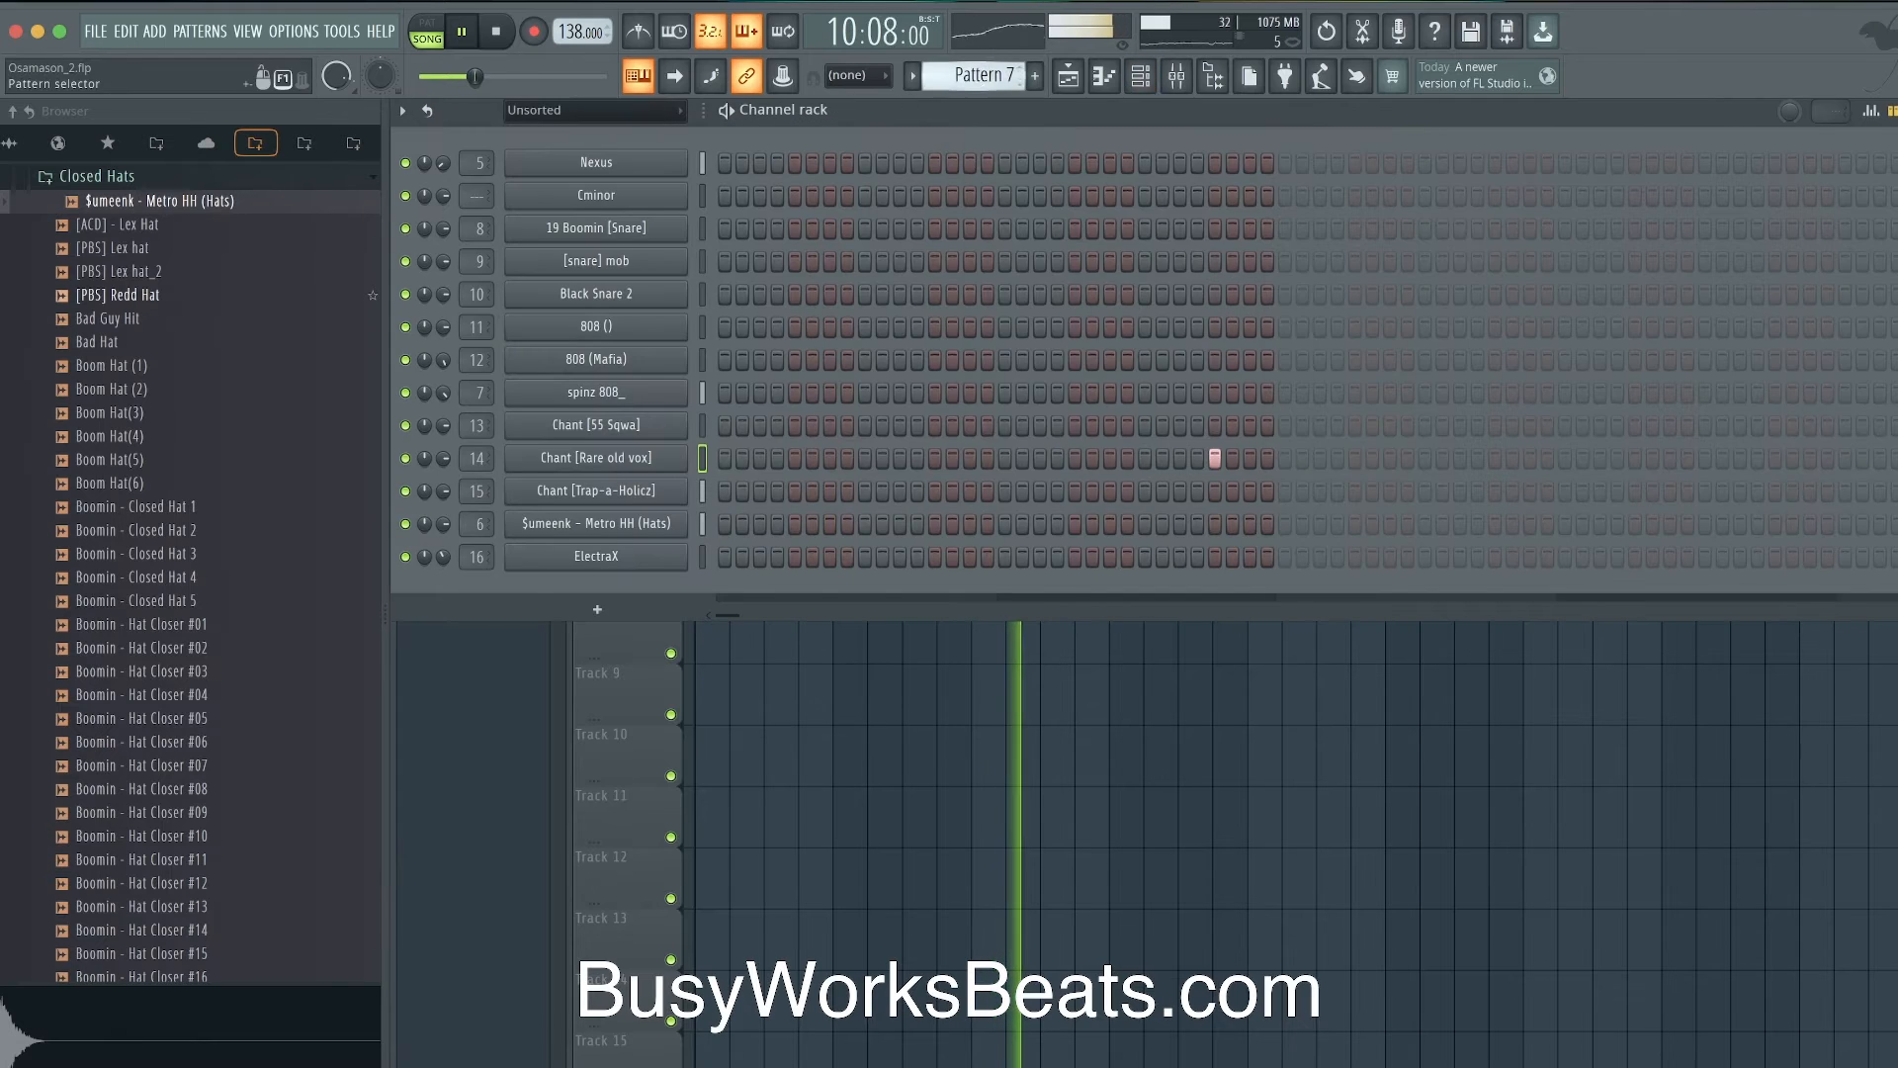
pyautogui.click(979, 75)
pyautogui.click(1101, 91)
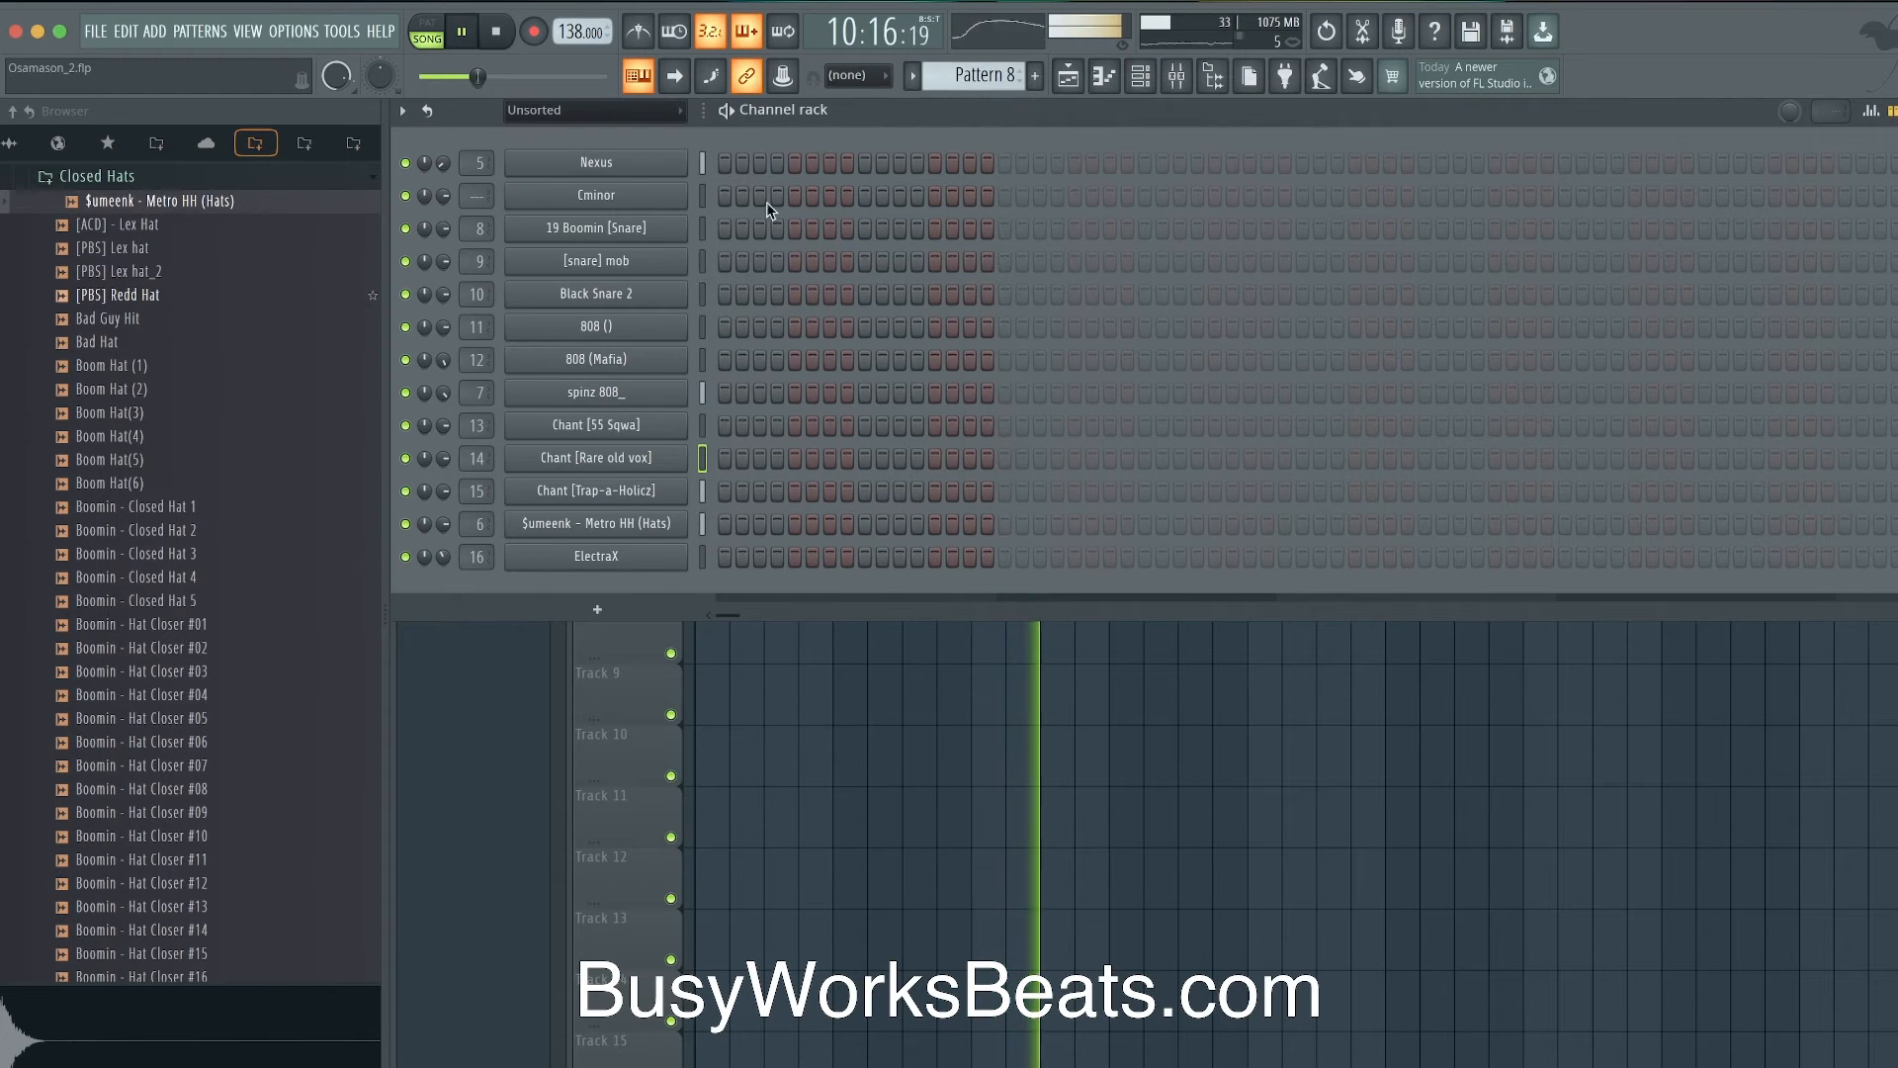
pyautogui.click(702, 261)
pyautogui.click(704, 286)
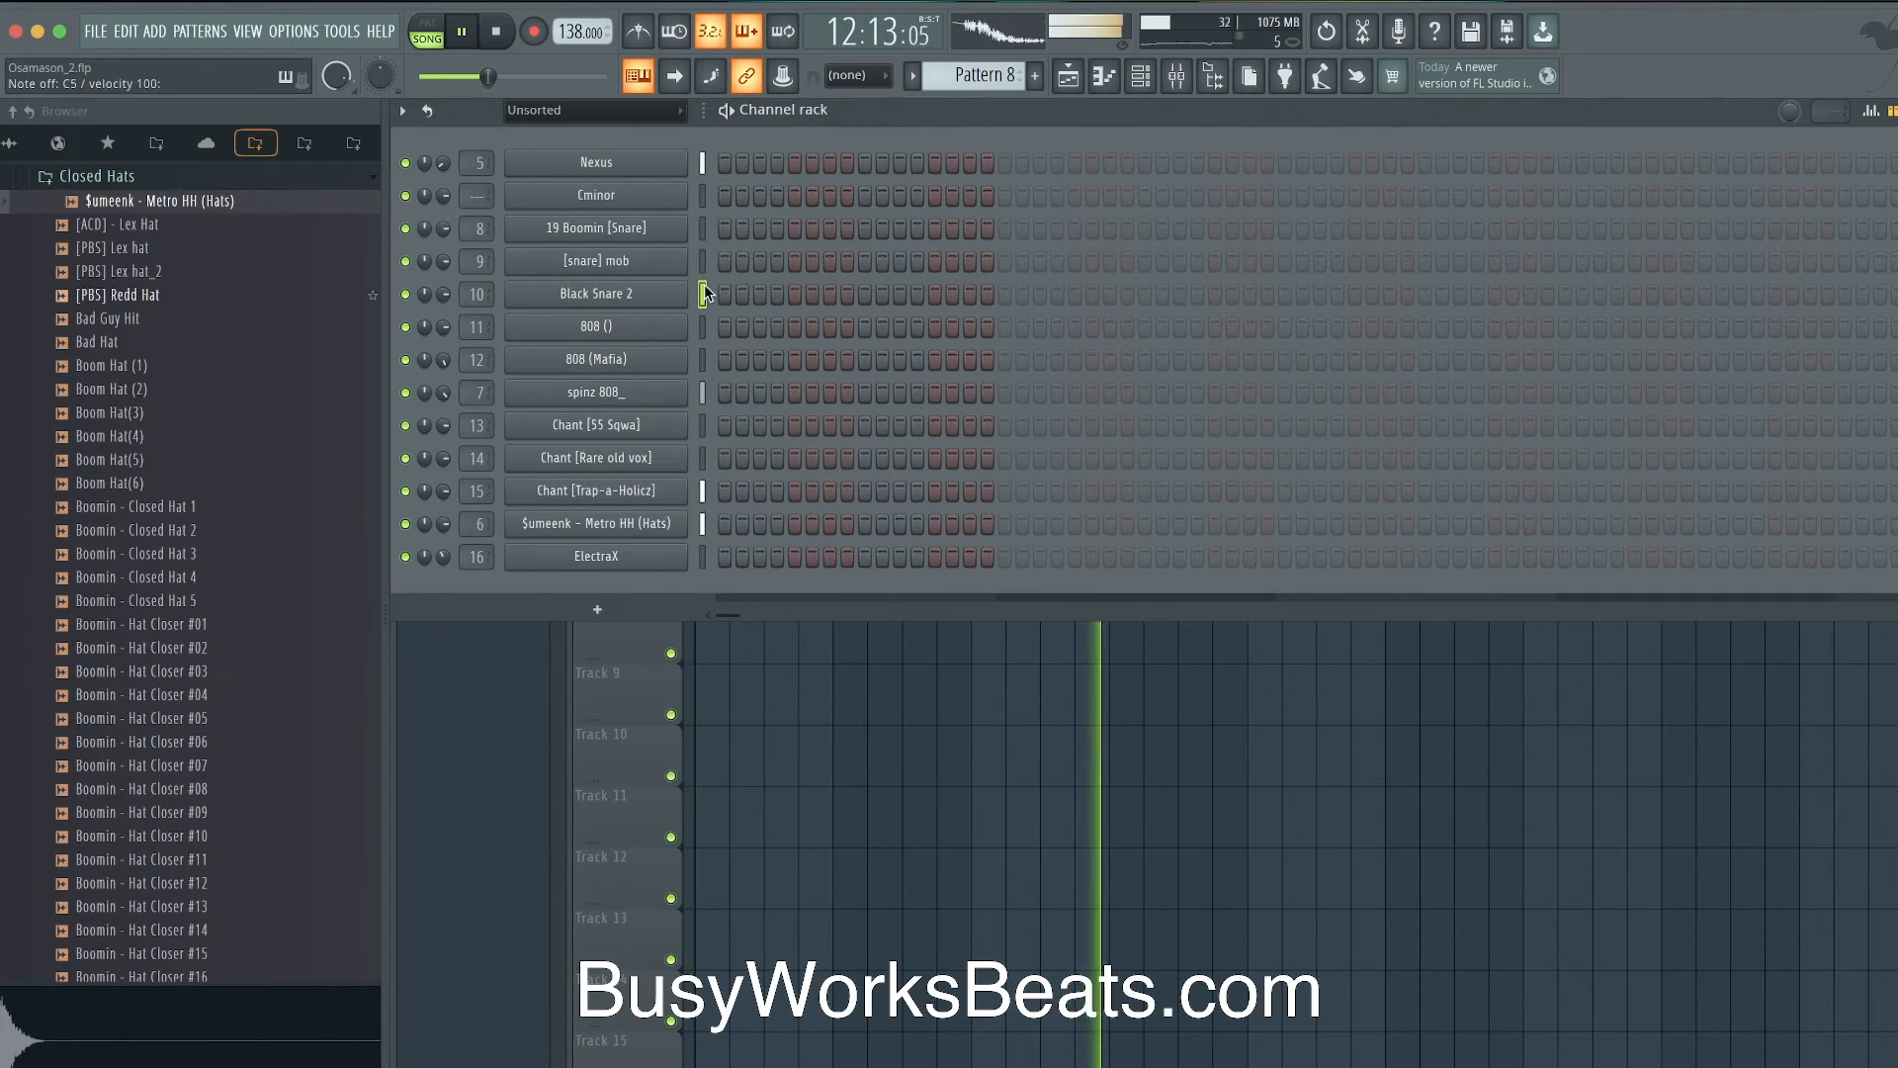
# - Listen to the arrangement from the start and review the low-shelf boost in the Mix Bus's first parametric EQ
pyautogui.click(1180, 78)
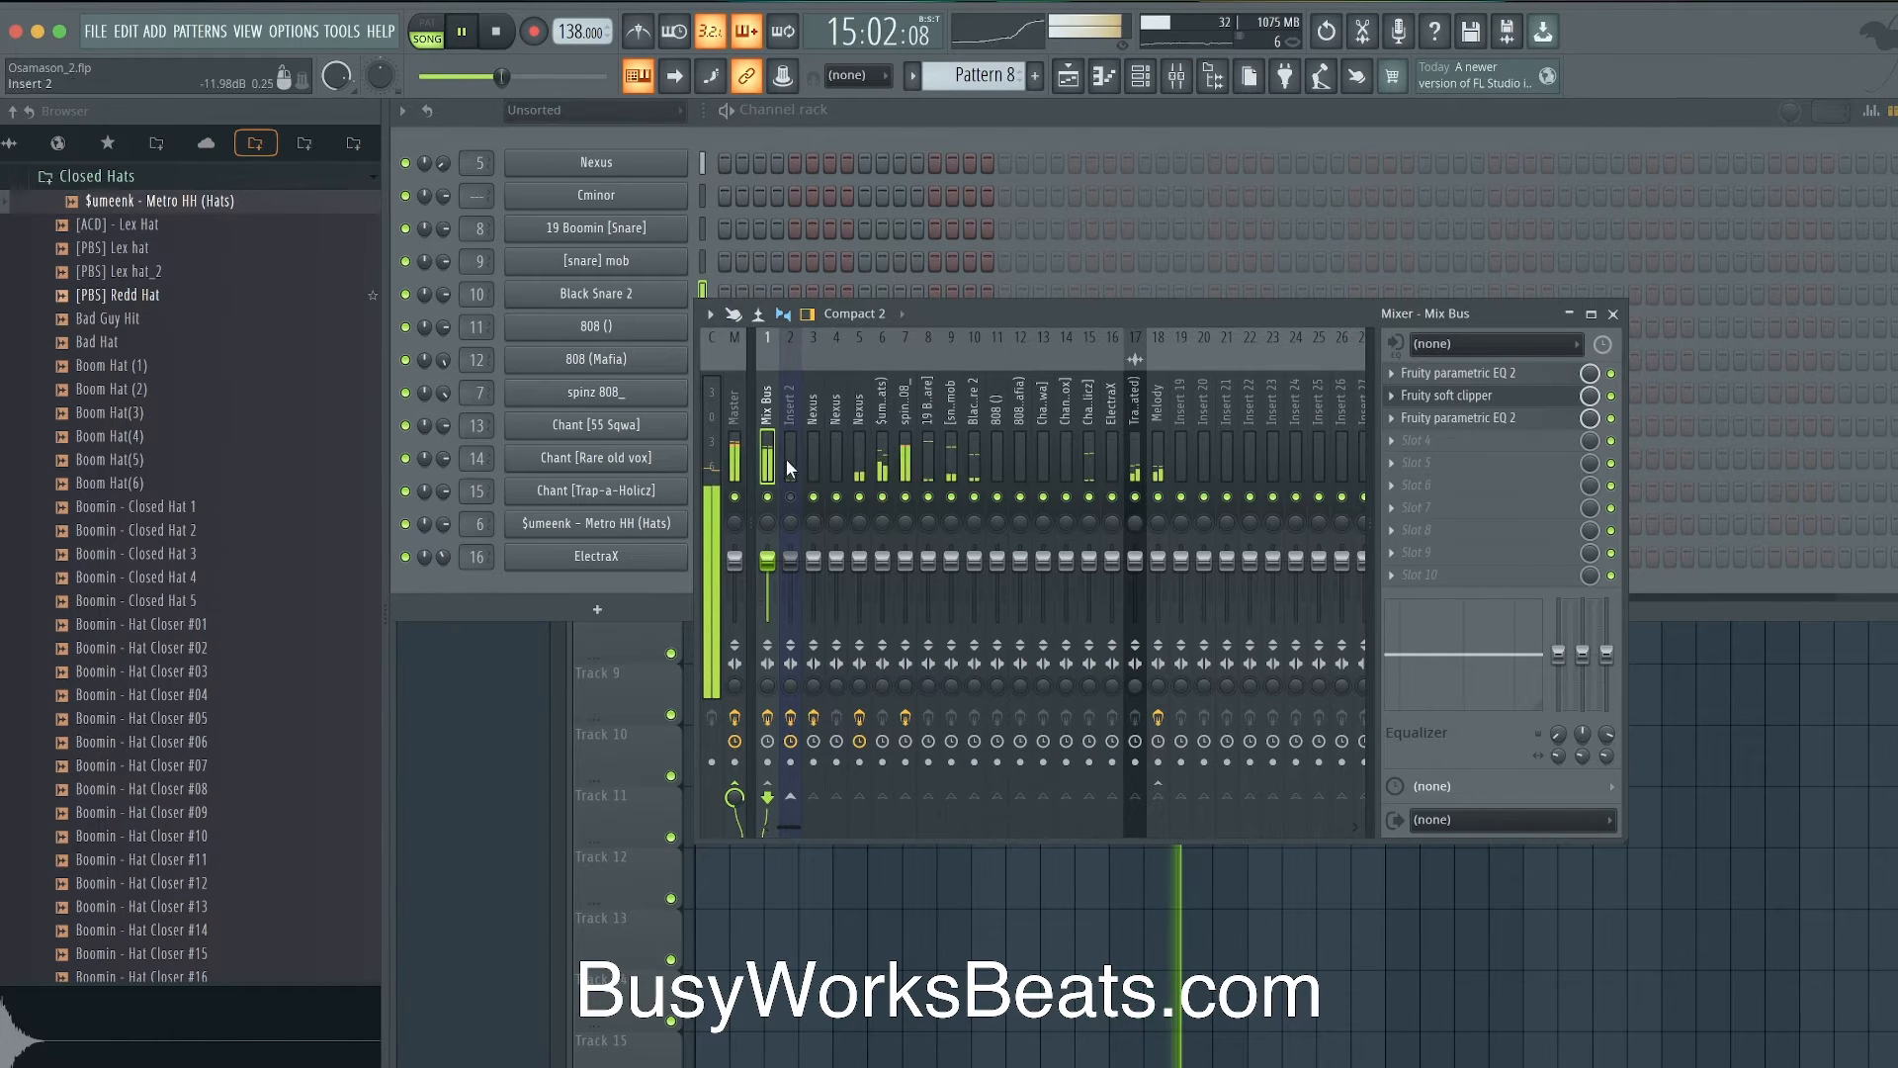
pyautogui.press('space')
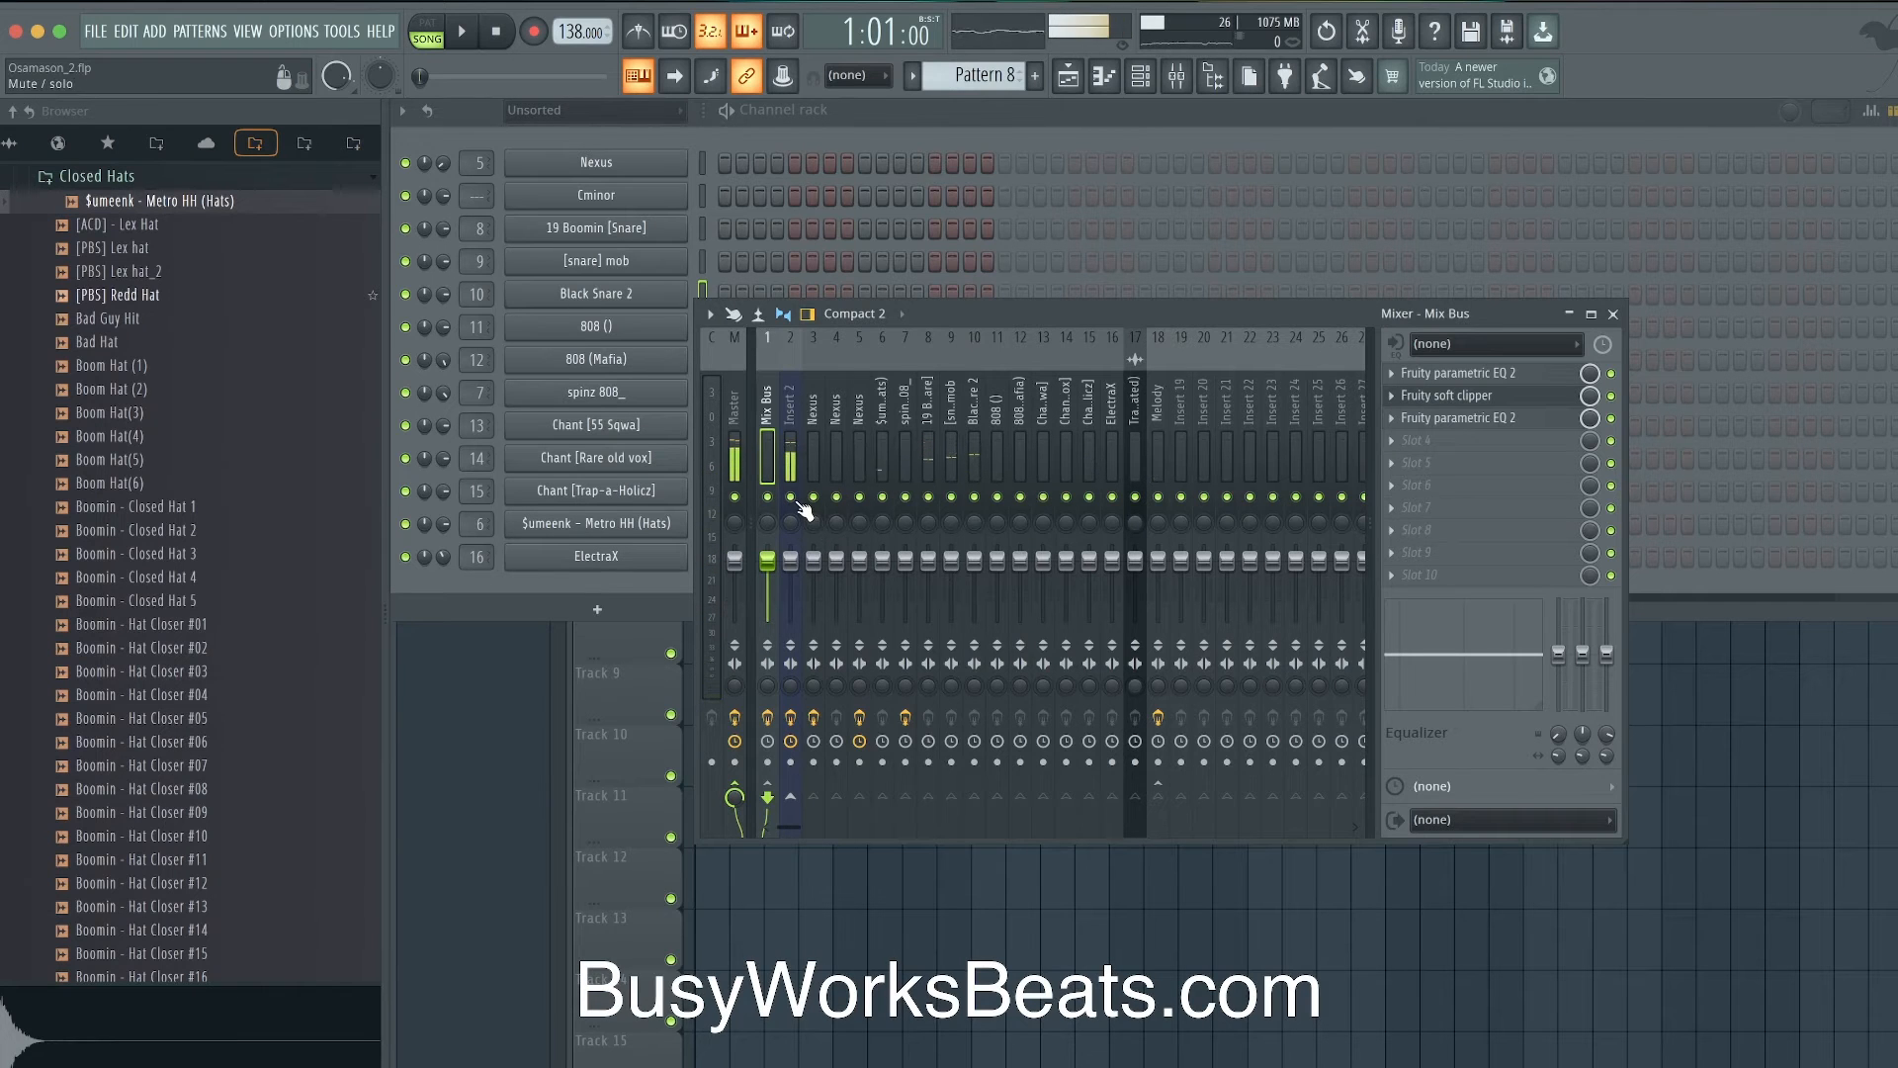
pyautogui.press('F5')
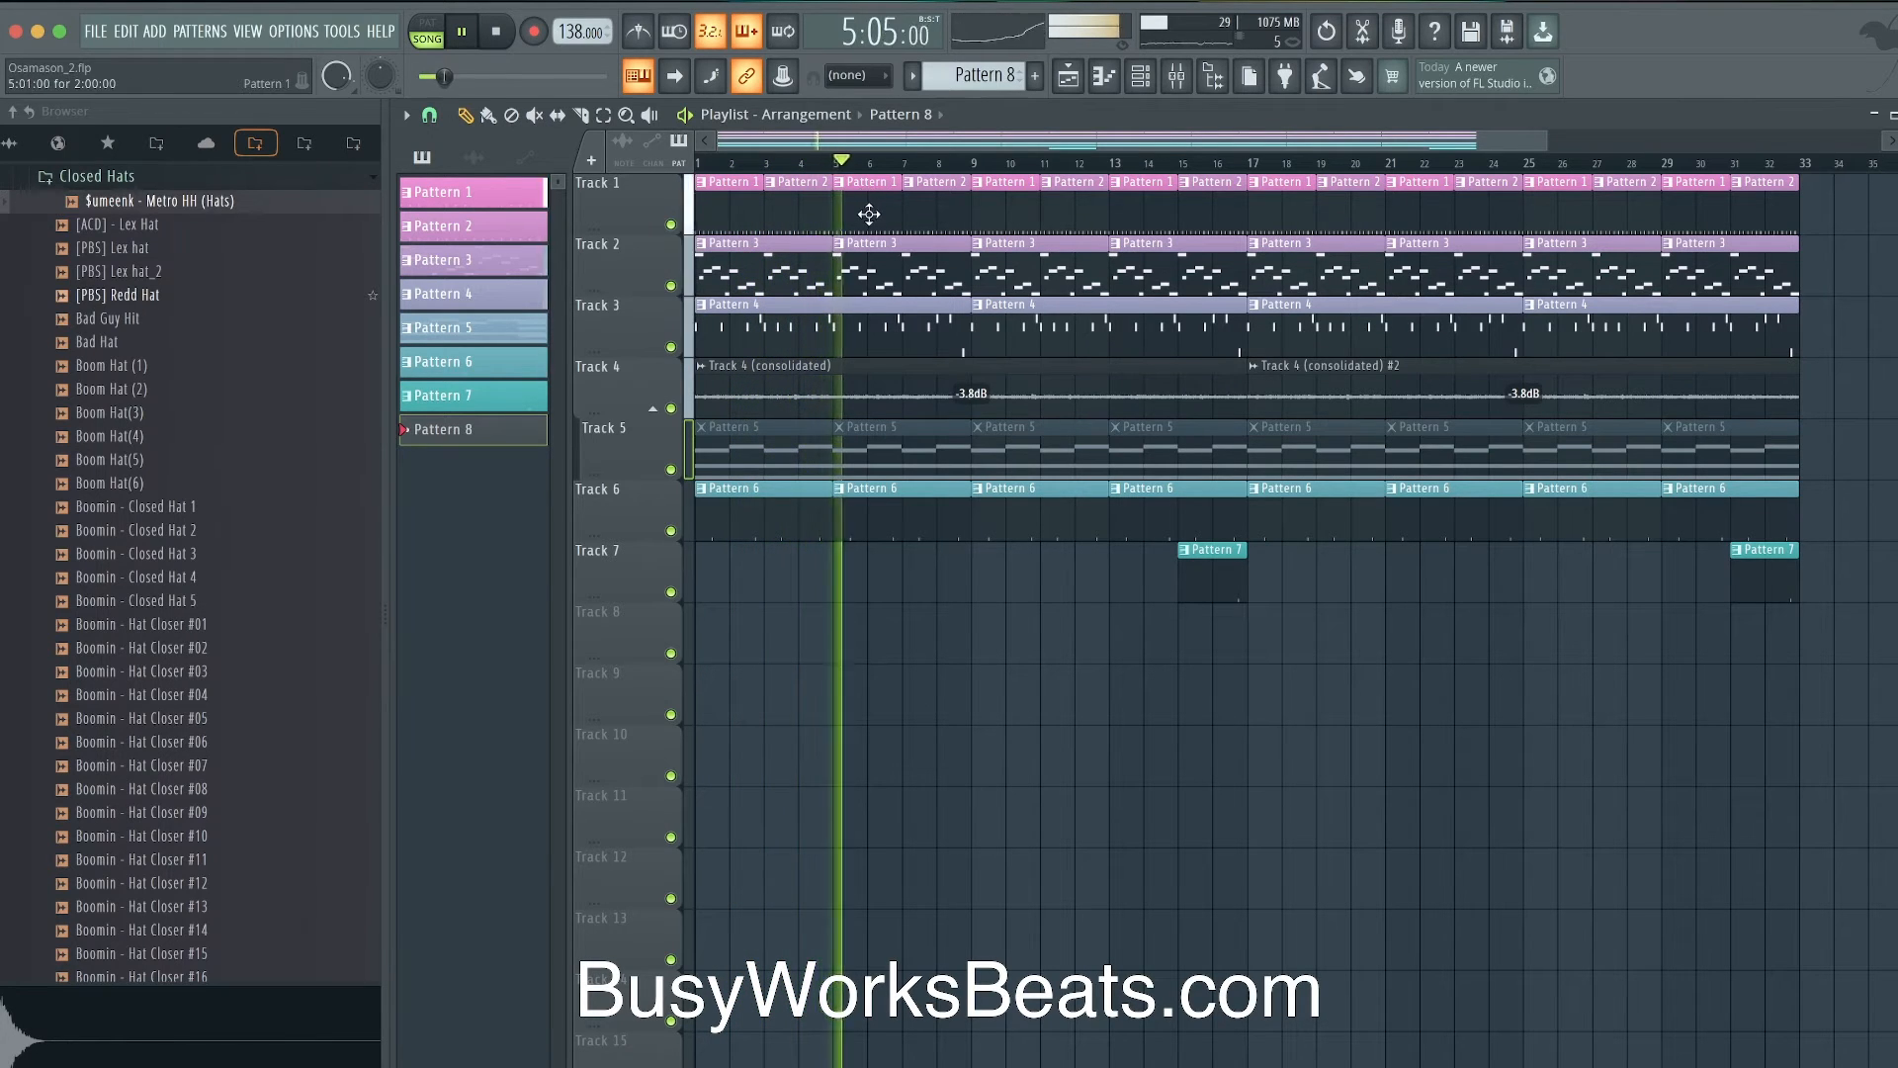
pyautogui.click(1178, 77)
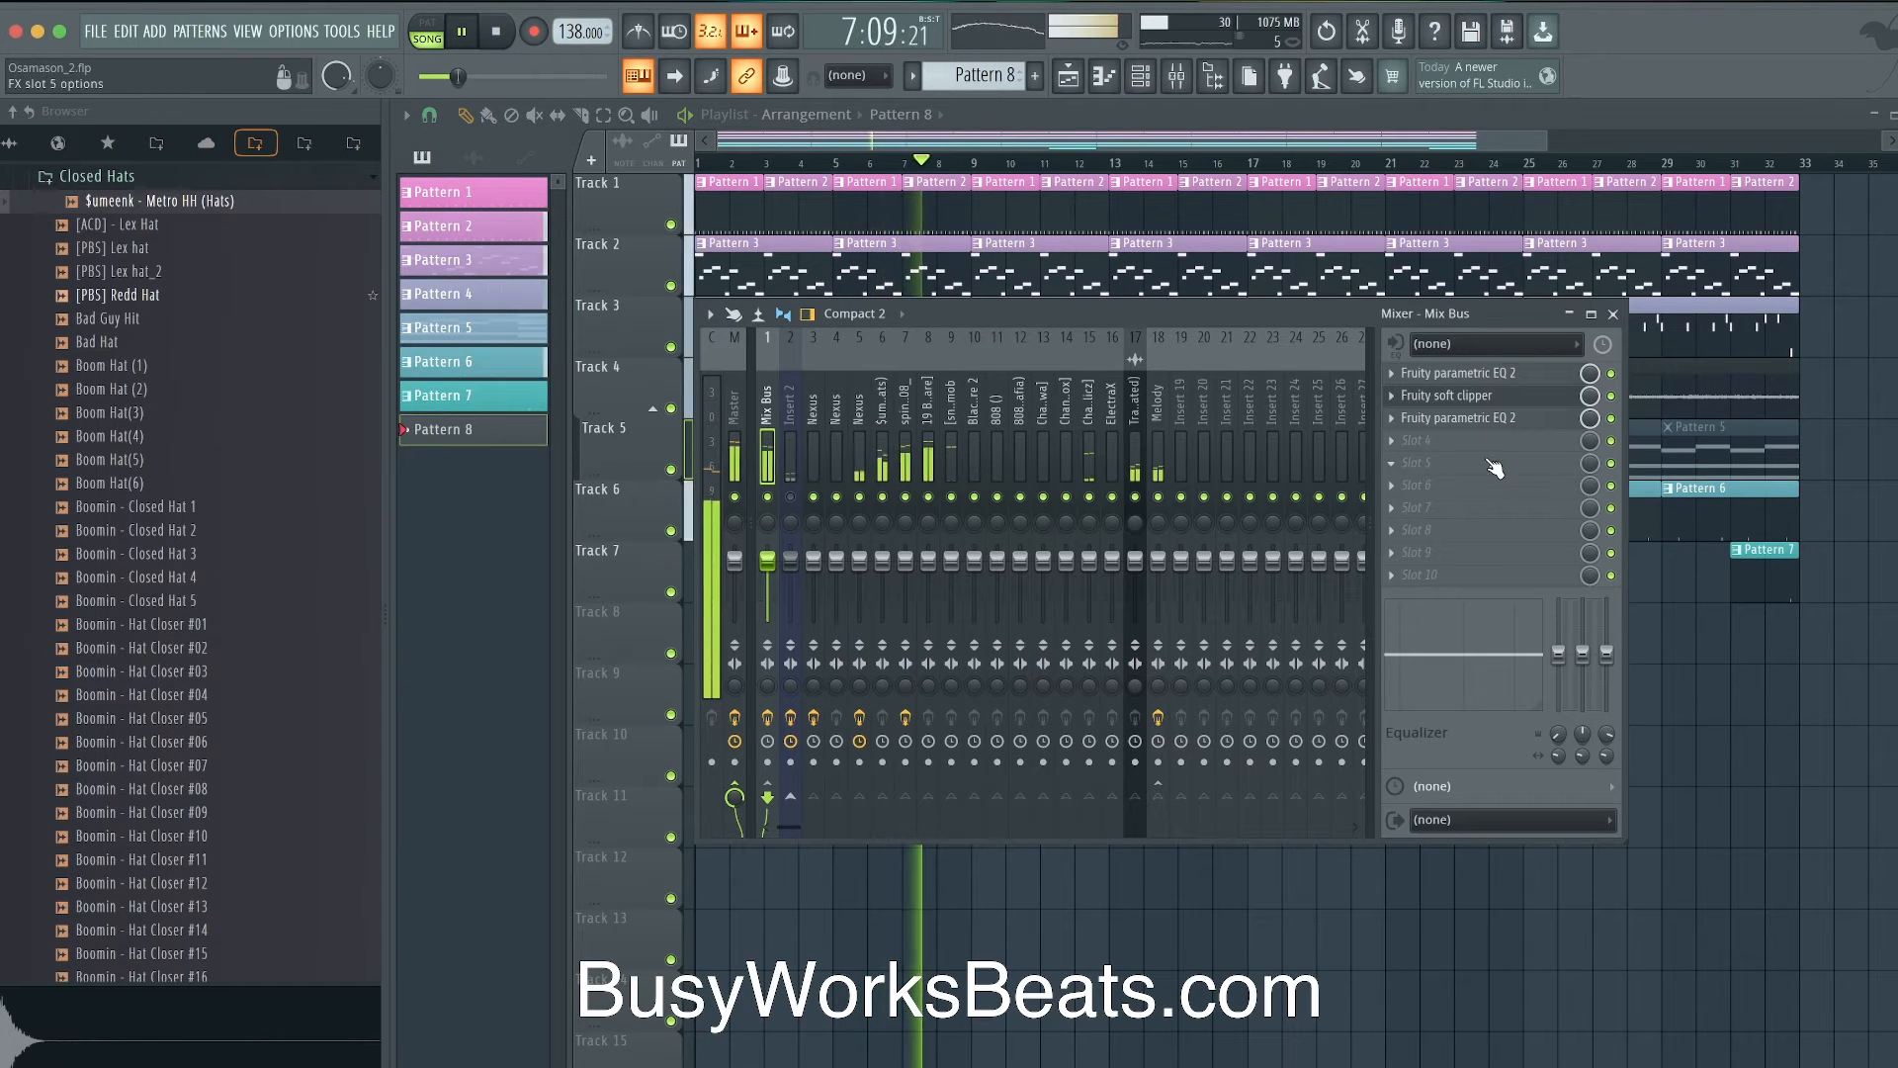
pyautogui.click(1564, 374)
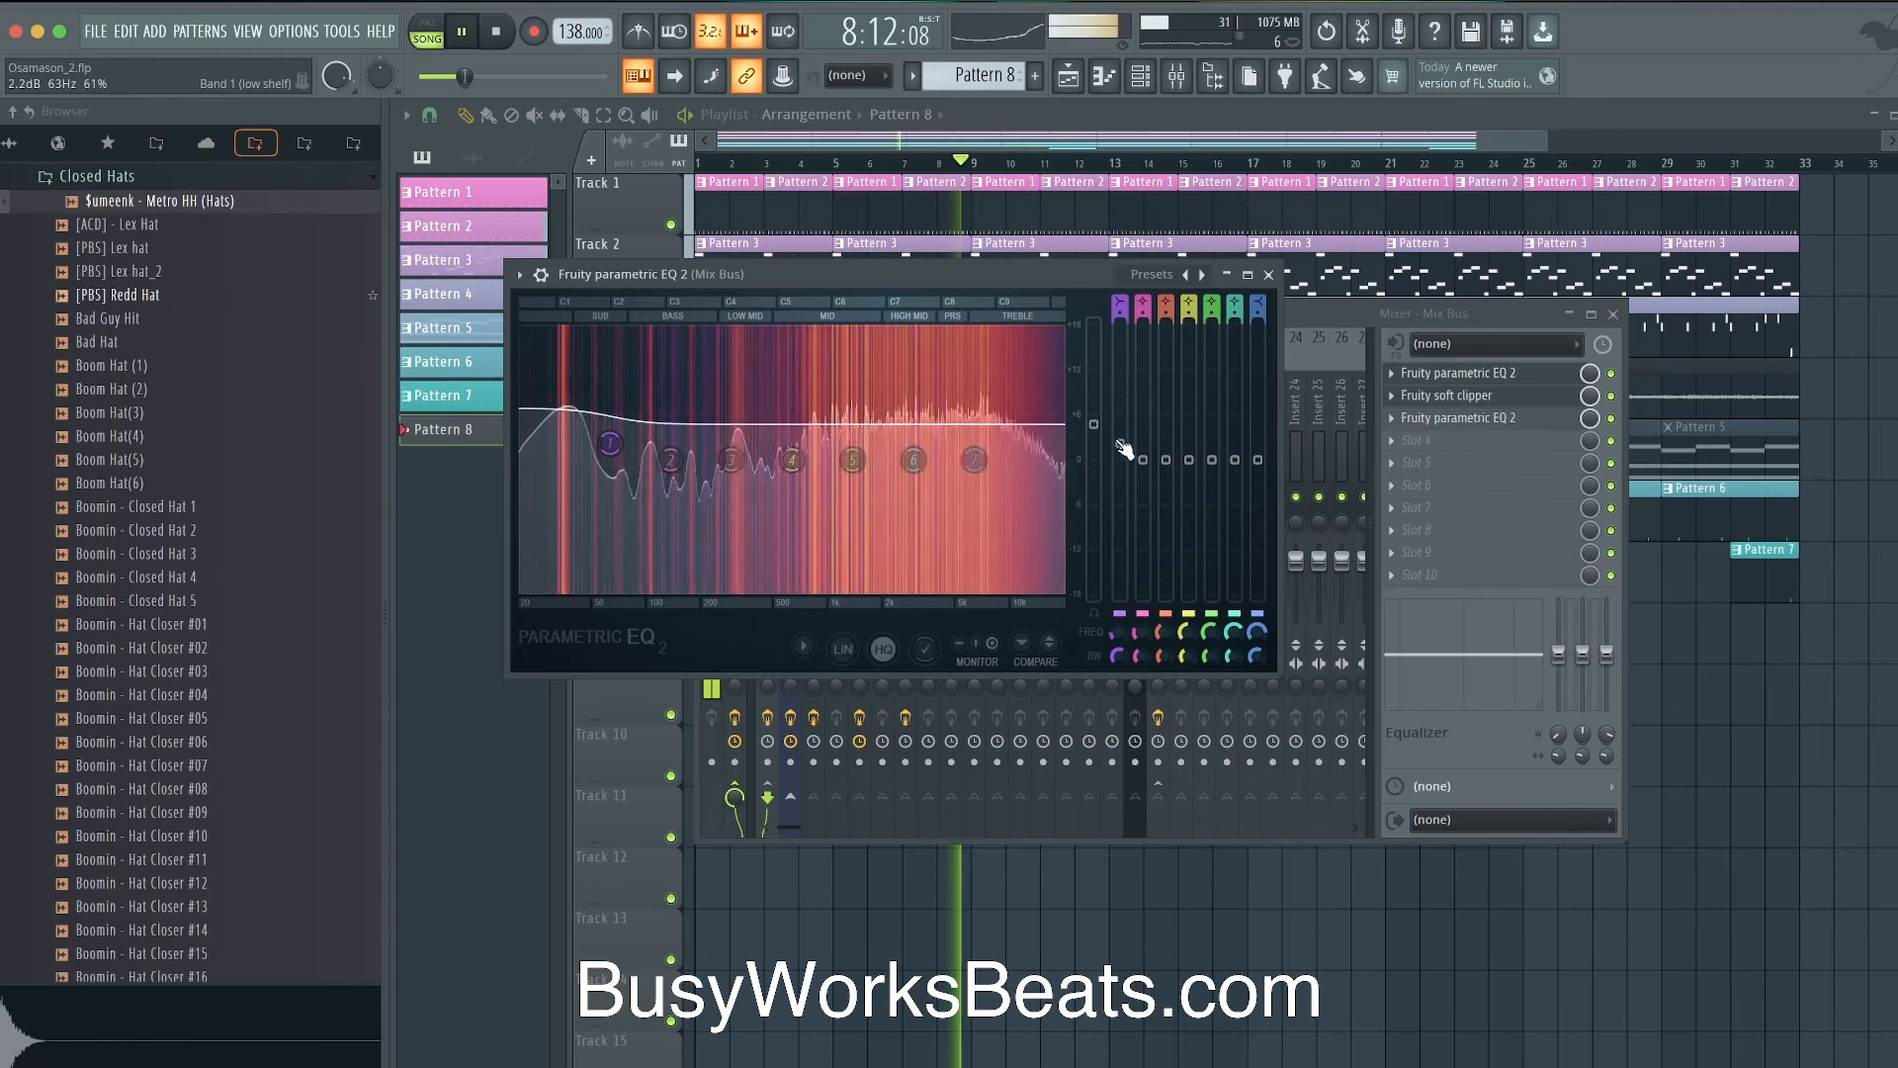
pyautogui.click(1271, 274)
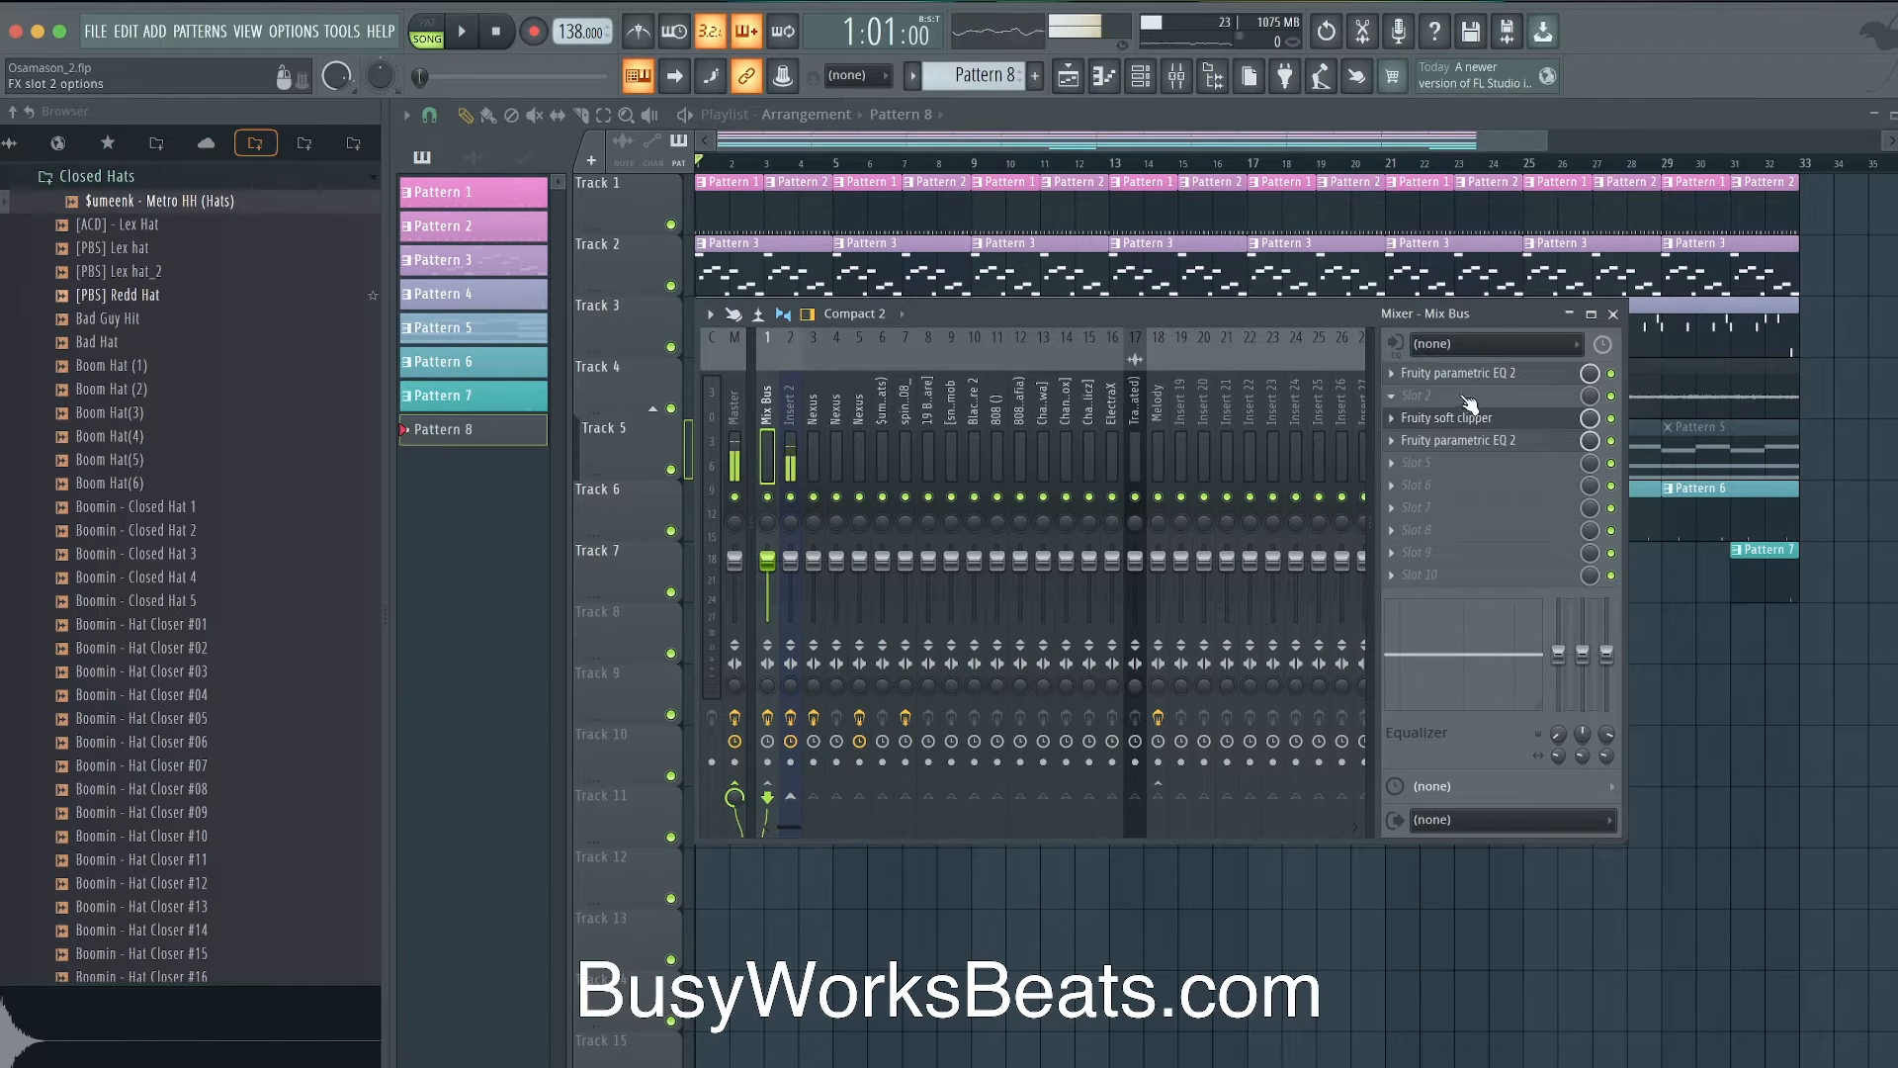
# - Load FabFilter Pro-Q 3 into slot 2 of the Mix Bus and add a band at 438.88 Hz
pyautogui.click(1466, 397)
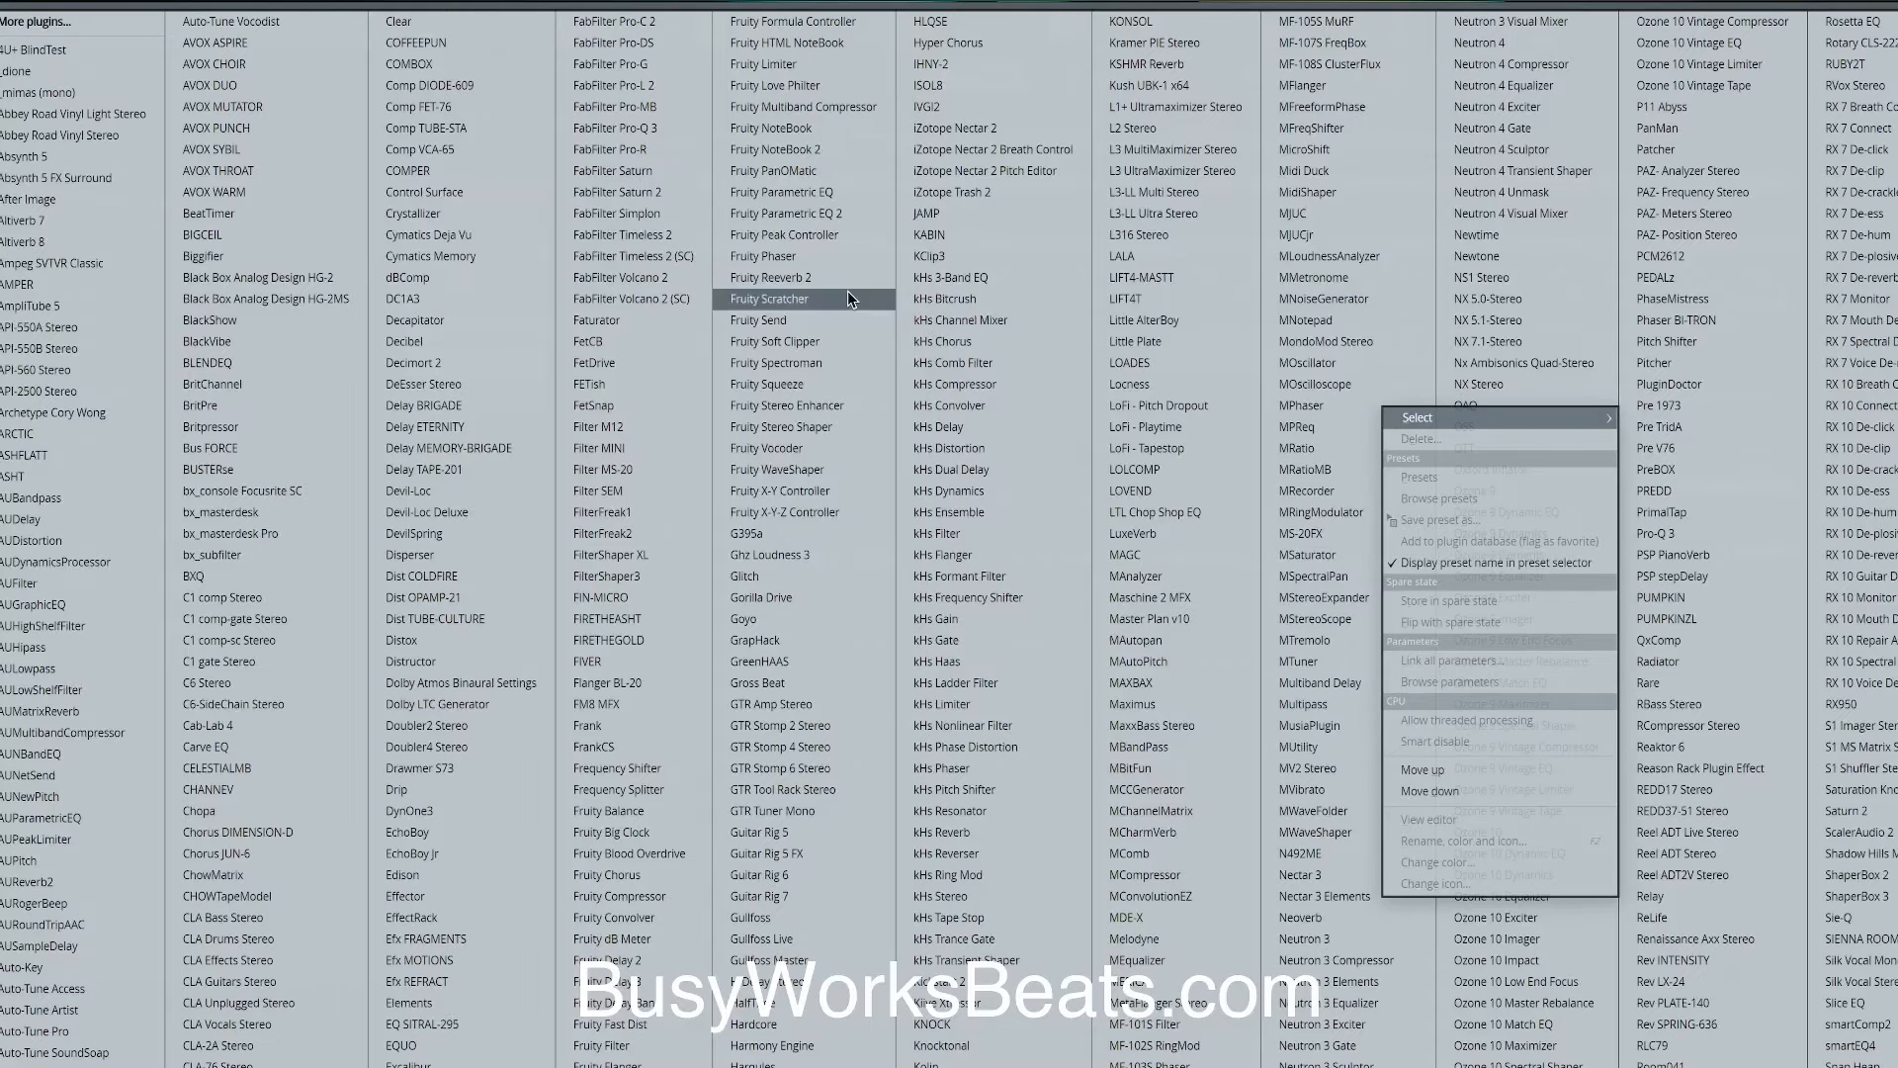
pyautogui.click(670, 122)
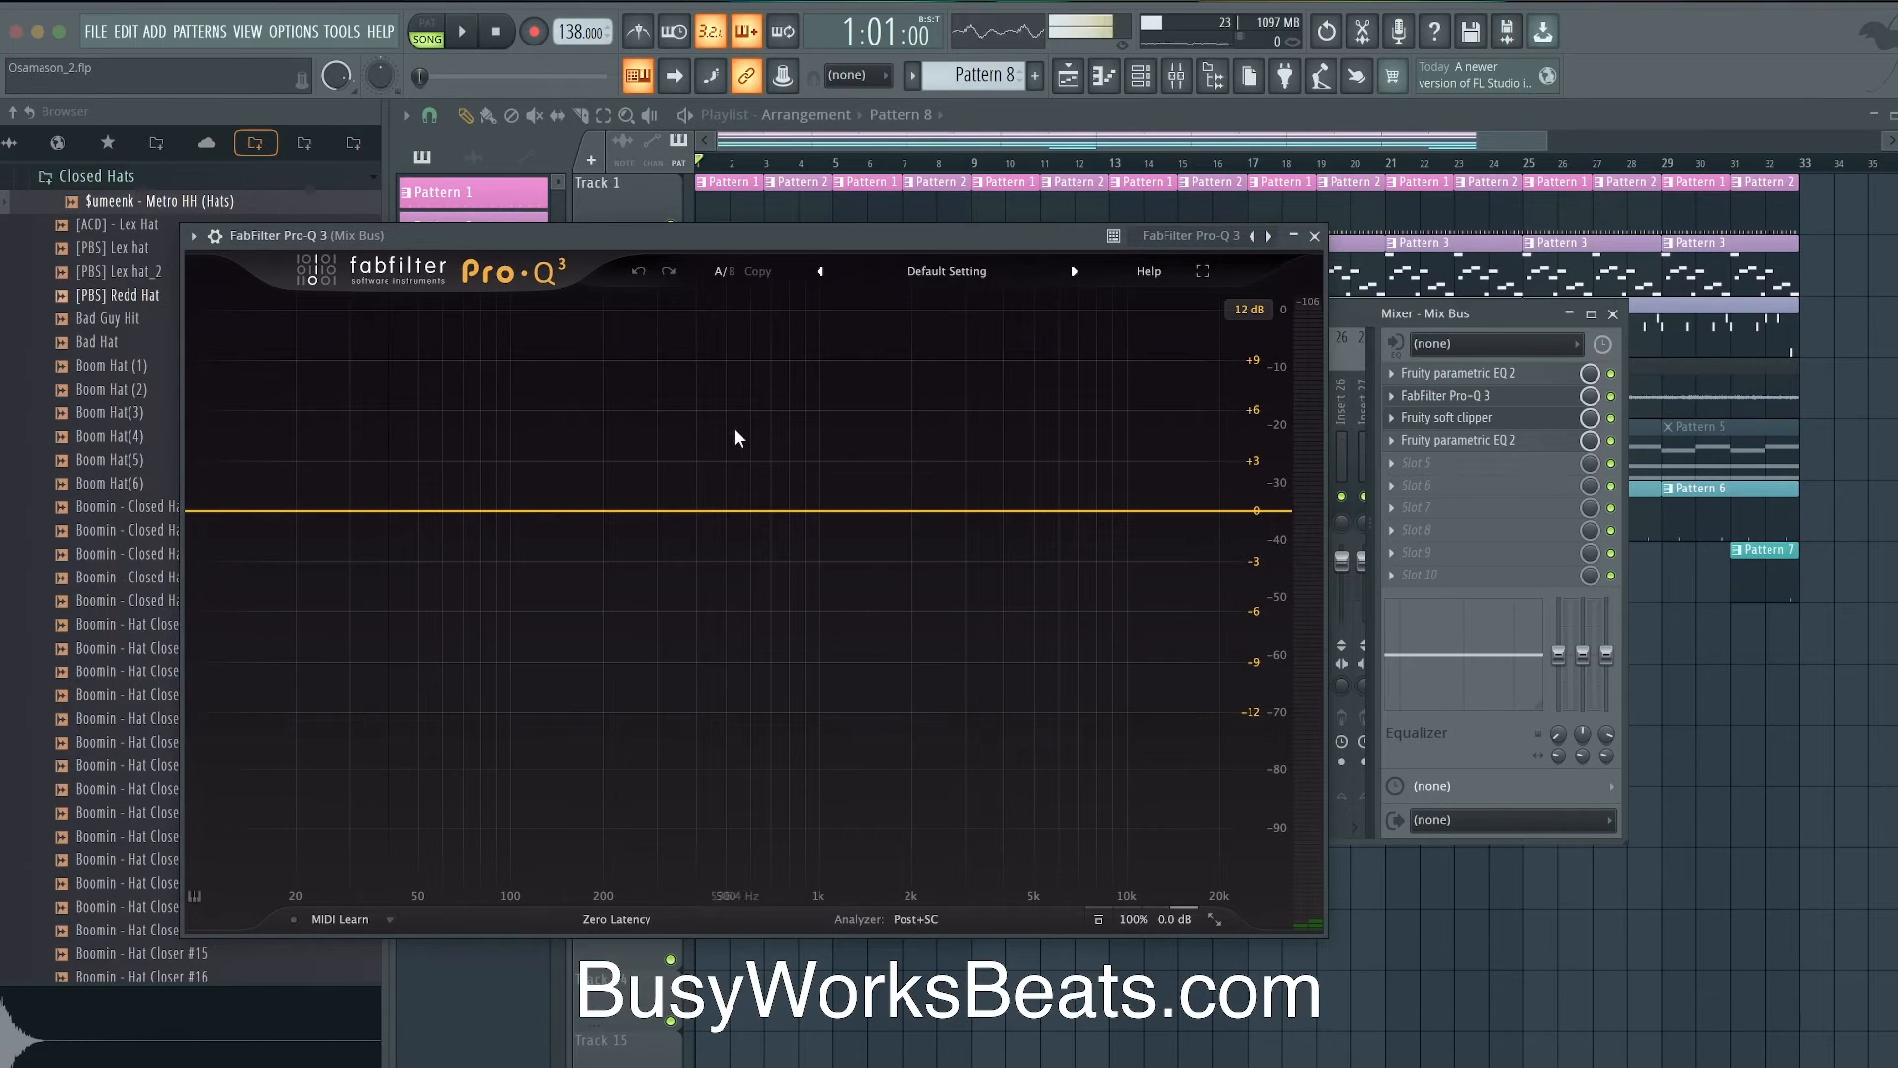
pyautogui.click(708, 512)
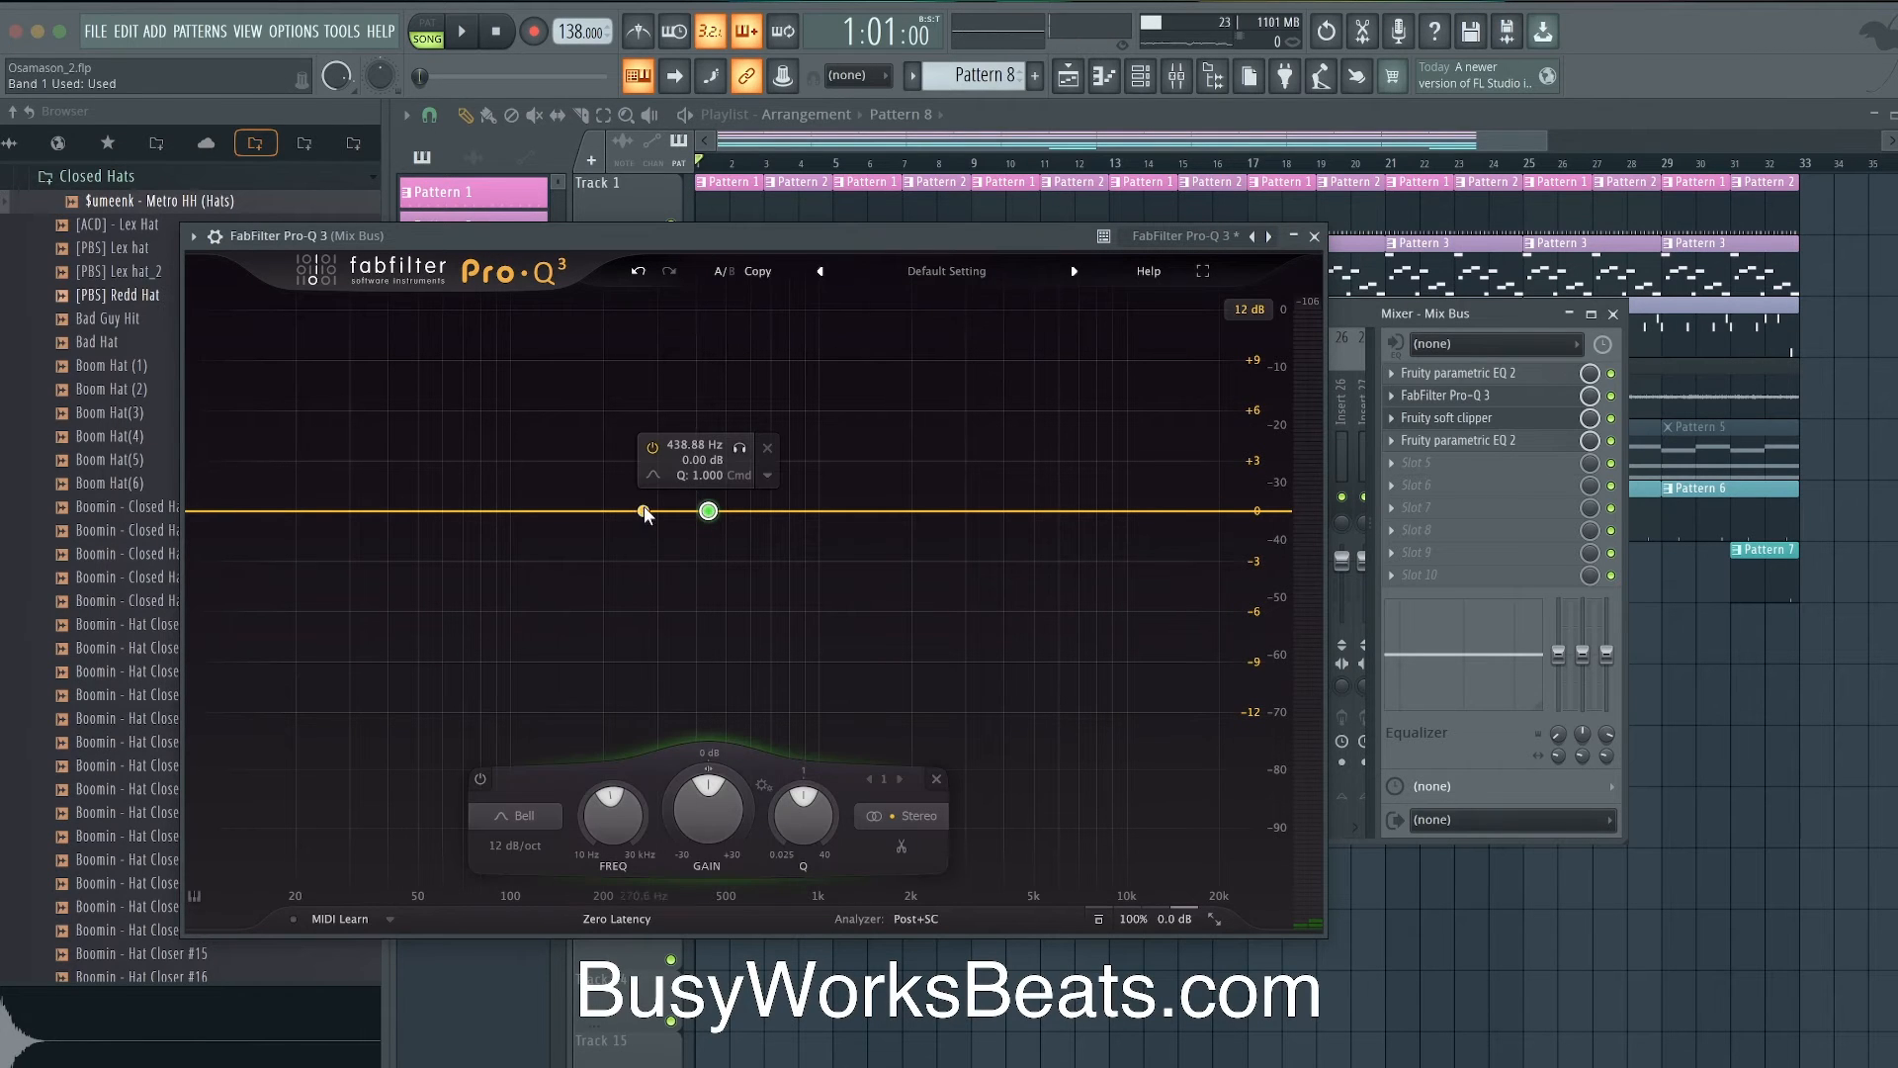
# - Make the Mix Bus Pro-Q 3 band a Flat Tilt, raise its gain slightly to brighten the highs, and close the EQ
pyautogui.press('space')
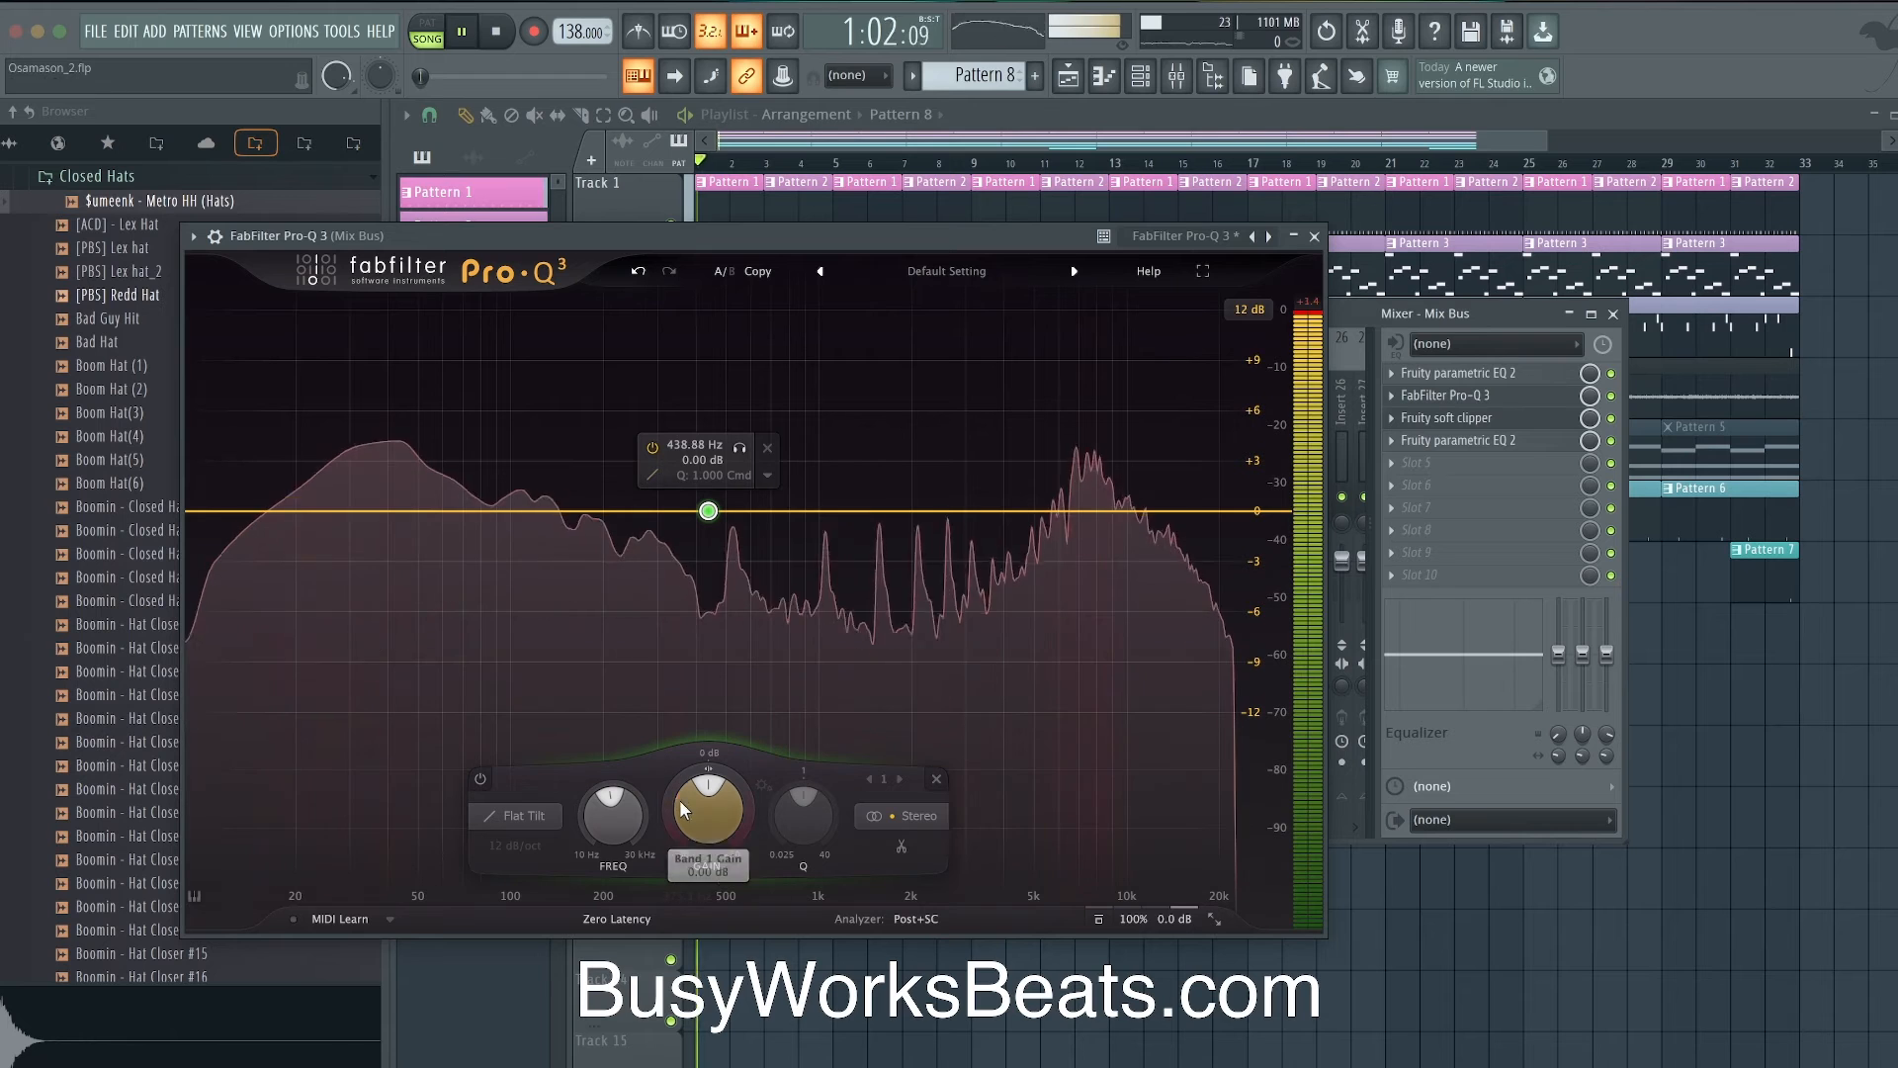
pyautogui.moveTo(708, 791); pyautogui.dragTo(702, 782)
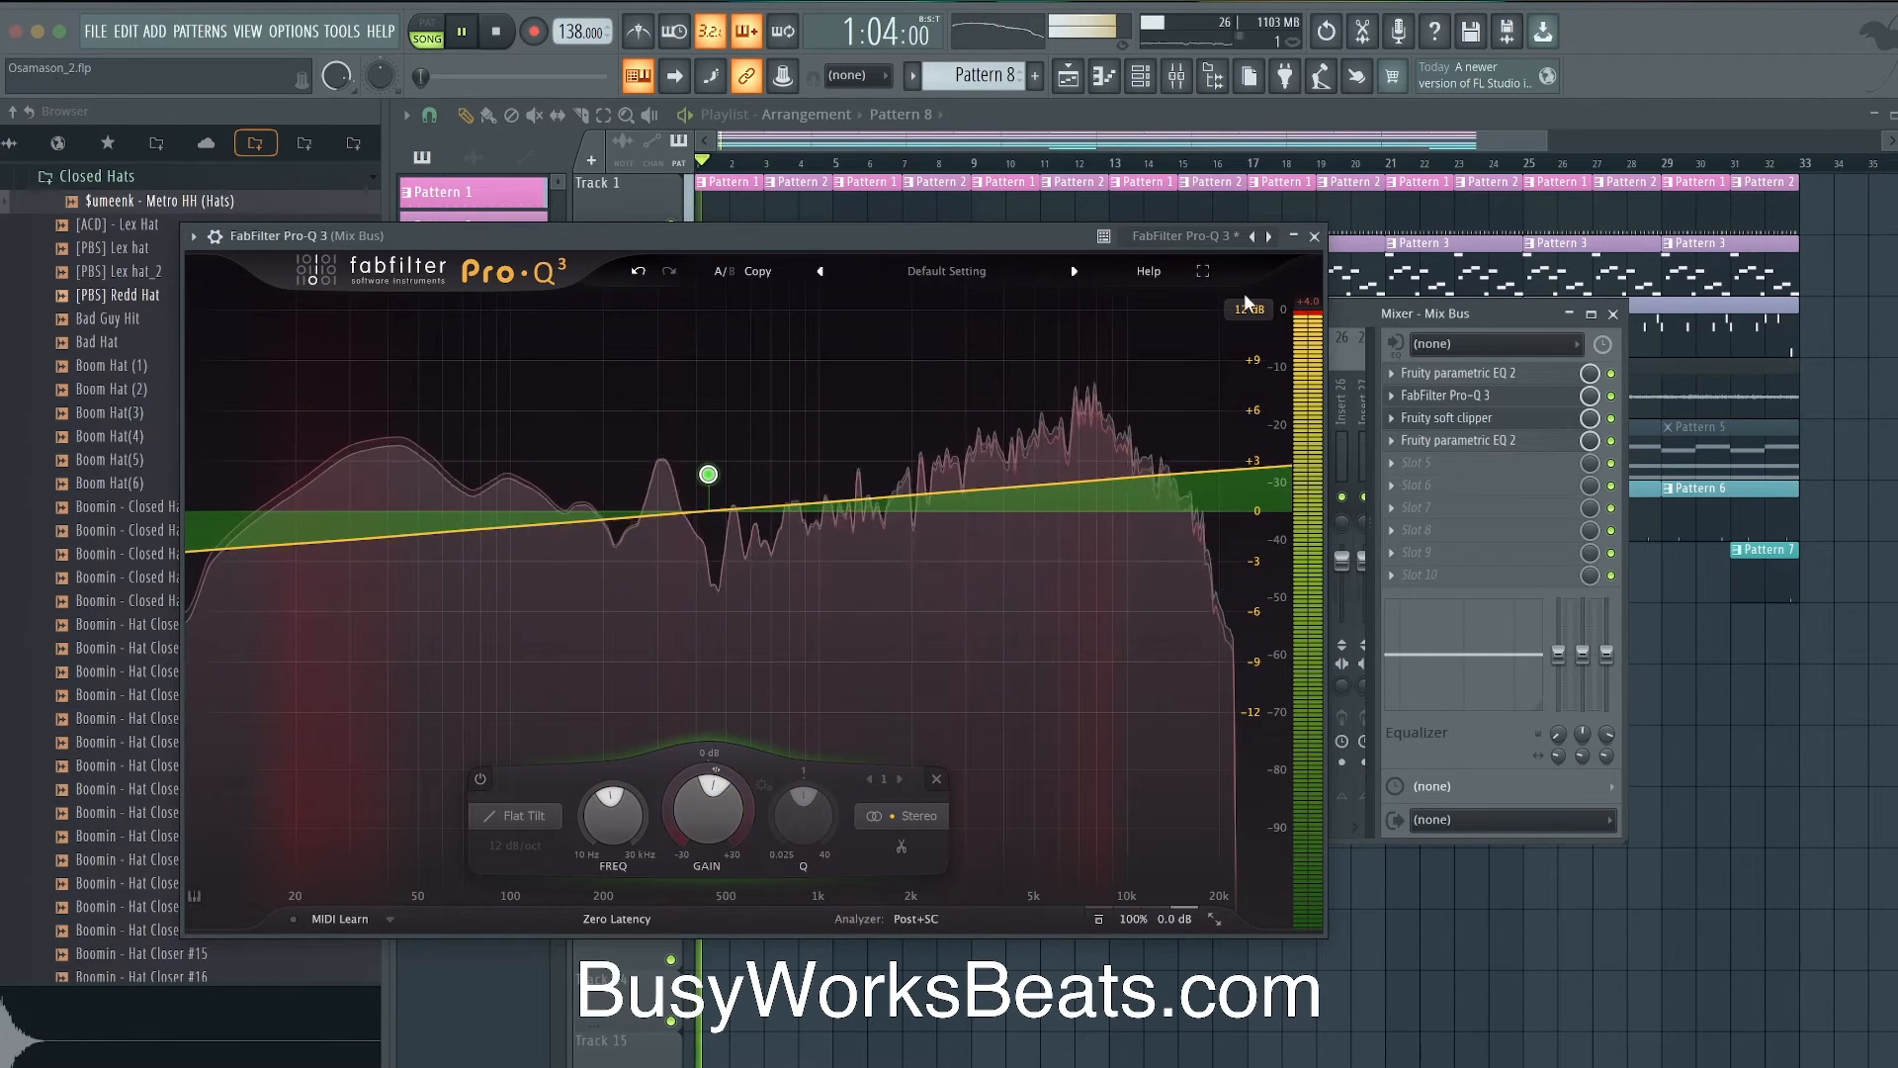
pyautogui.click(1314, 236)
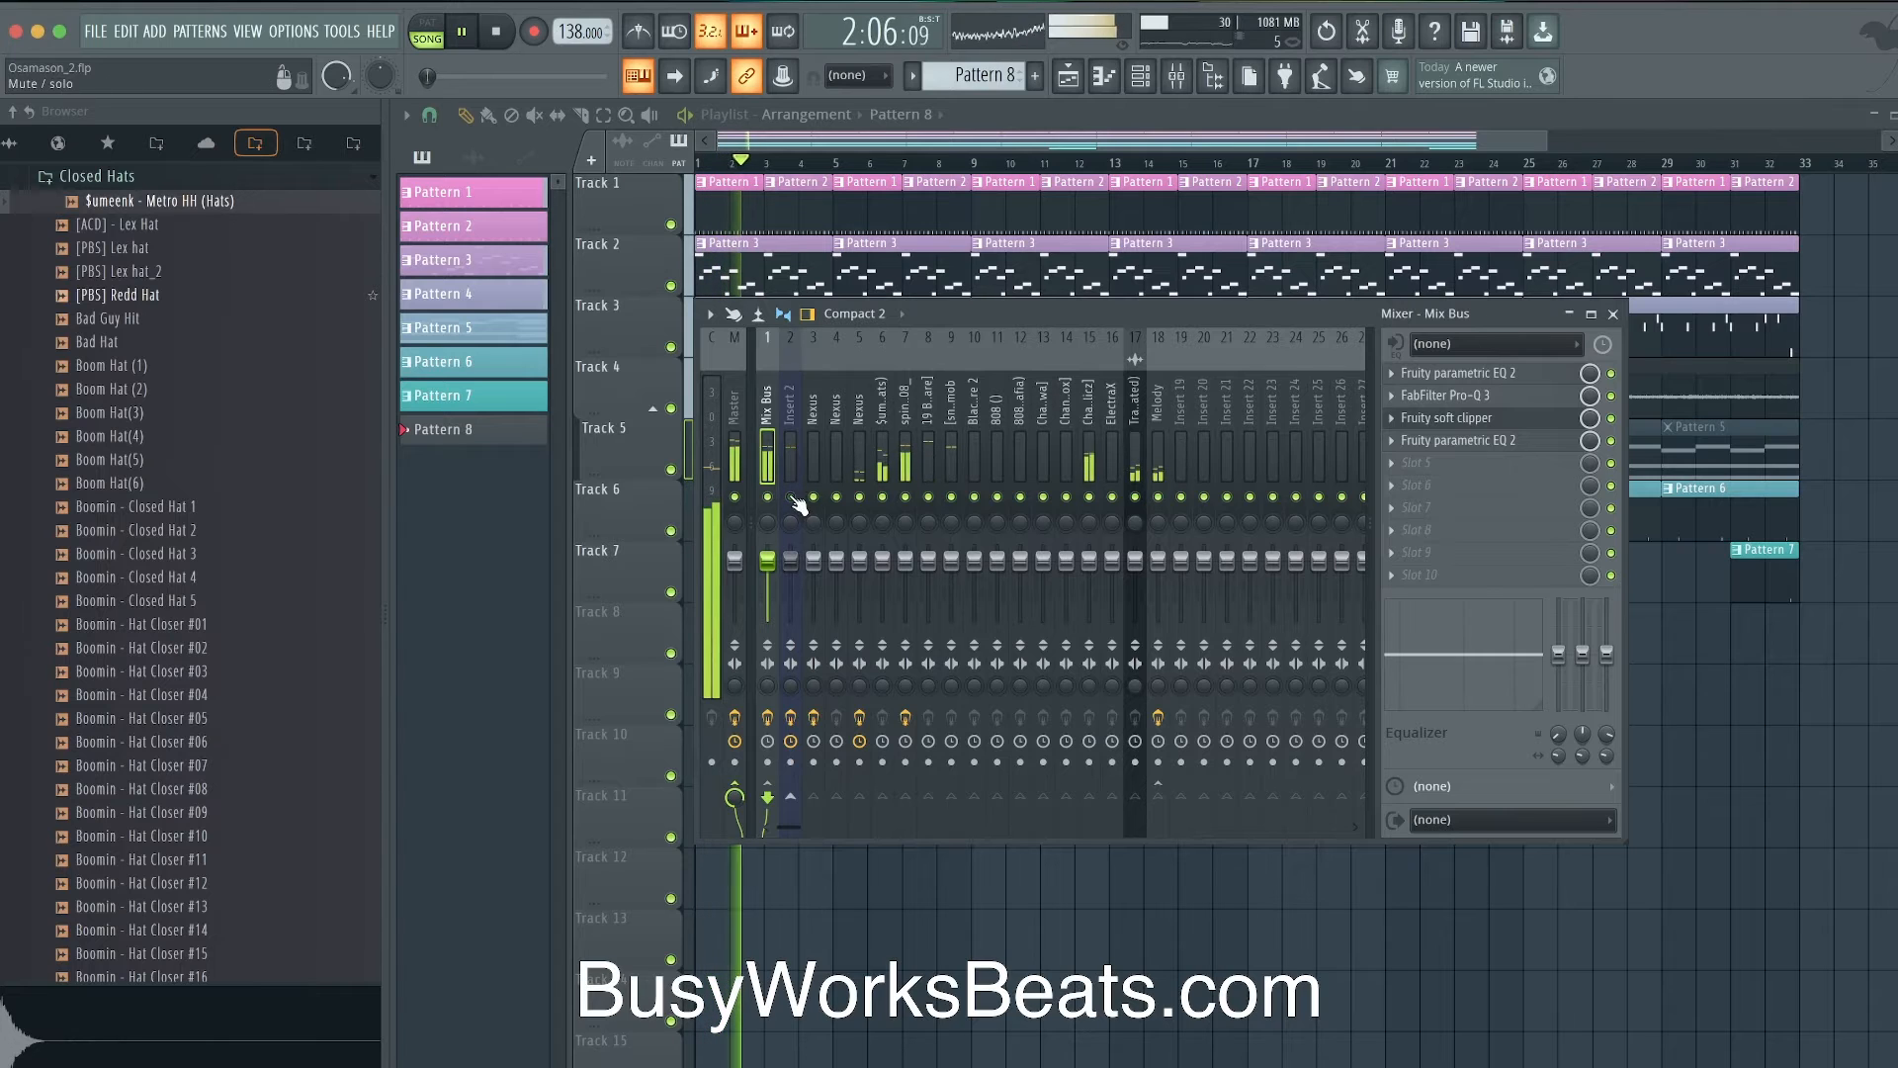
# - Reopen the mixer and review the Mix Bus's Fruity soft clipper and the tilt curve in its FabFilter Pro-Q 3
pyautogui.click(1759, 708)
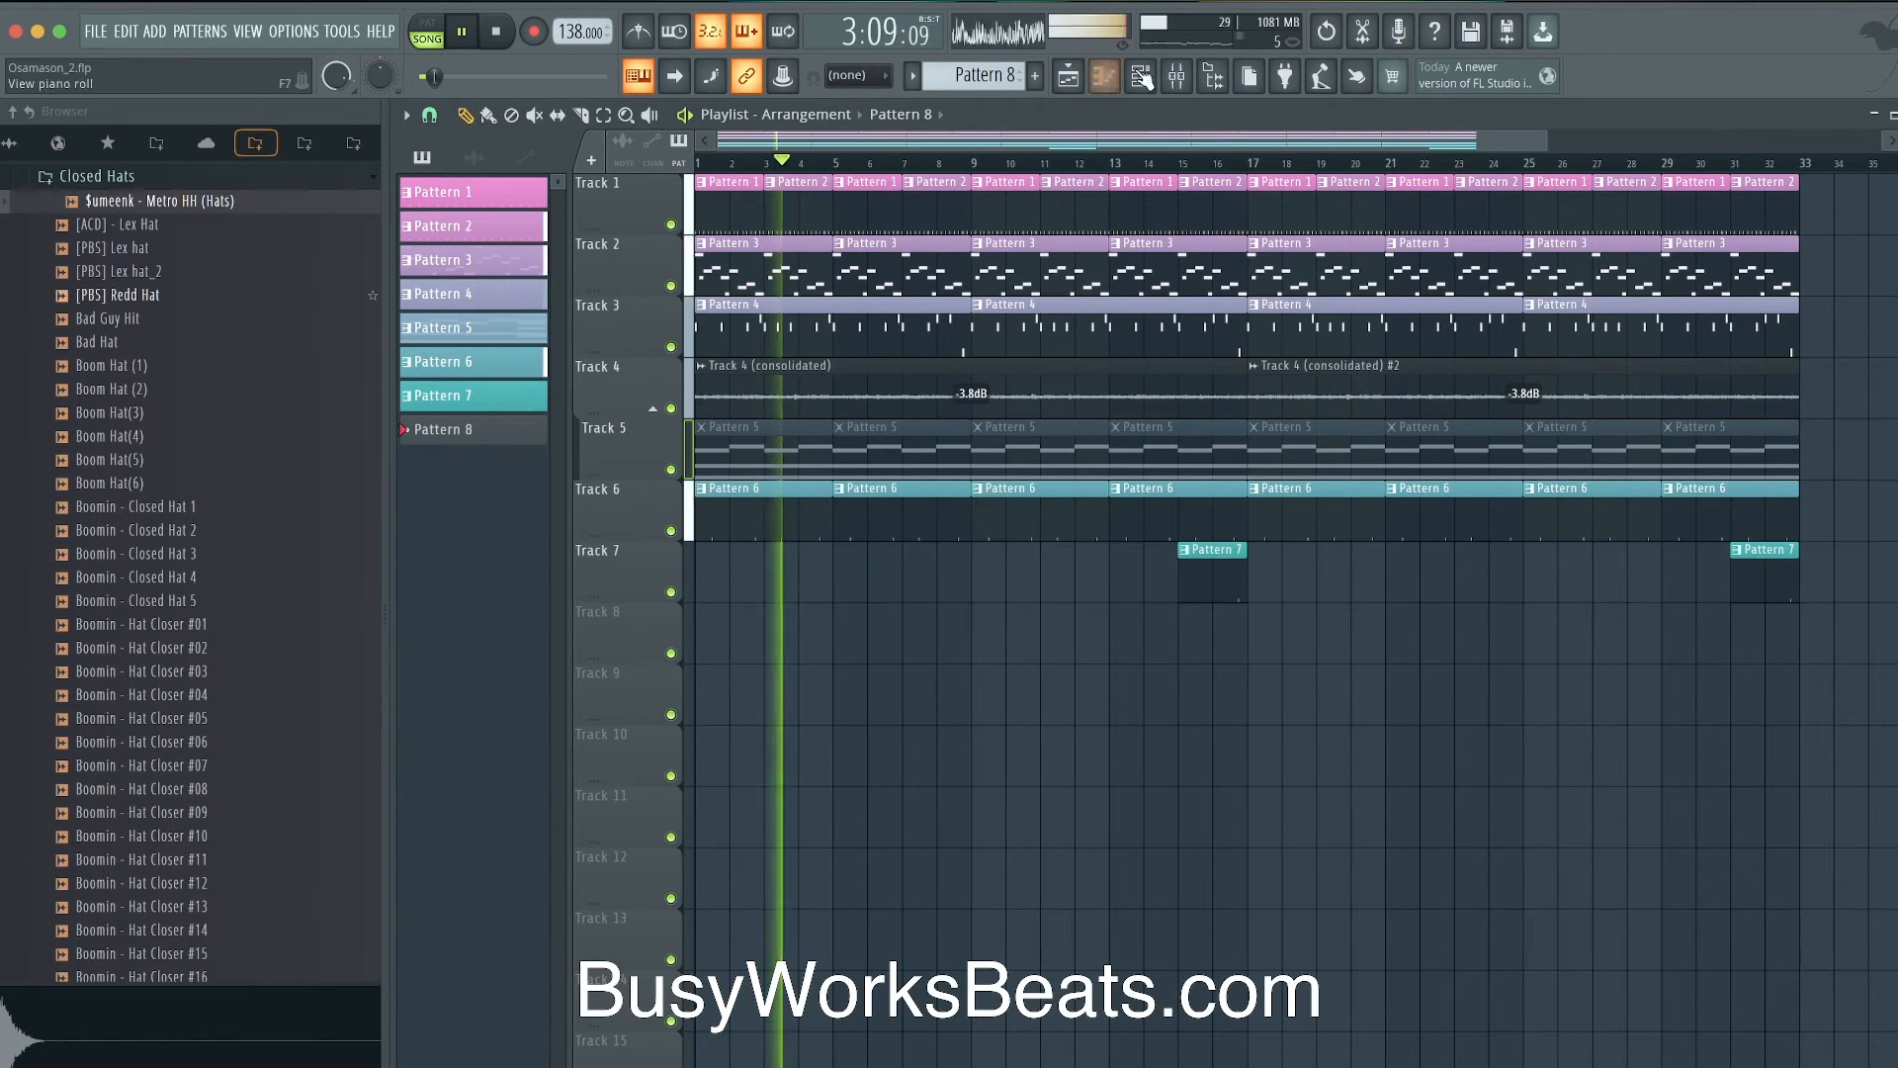
pyautogui.click(1192, 82)
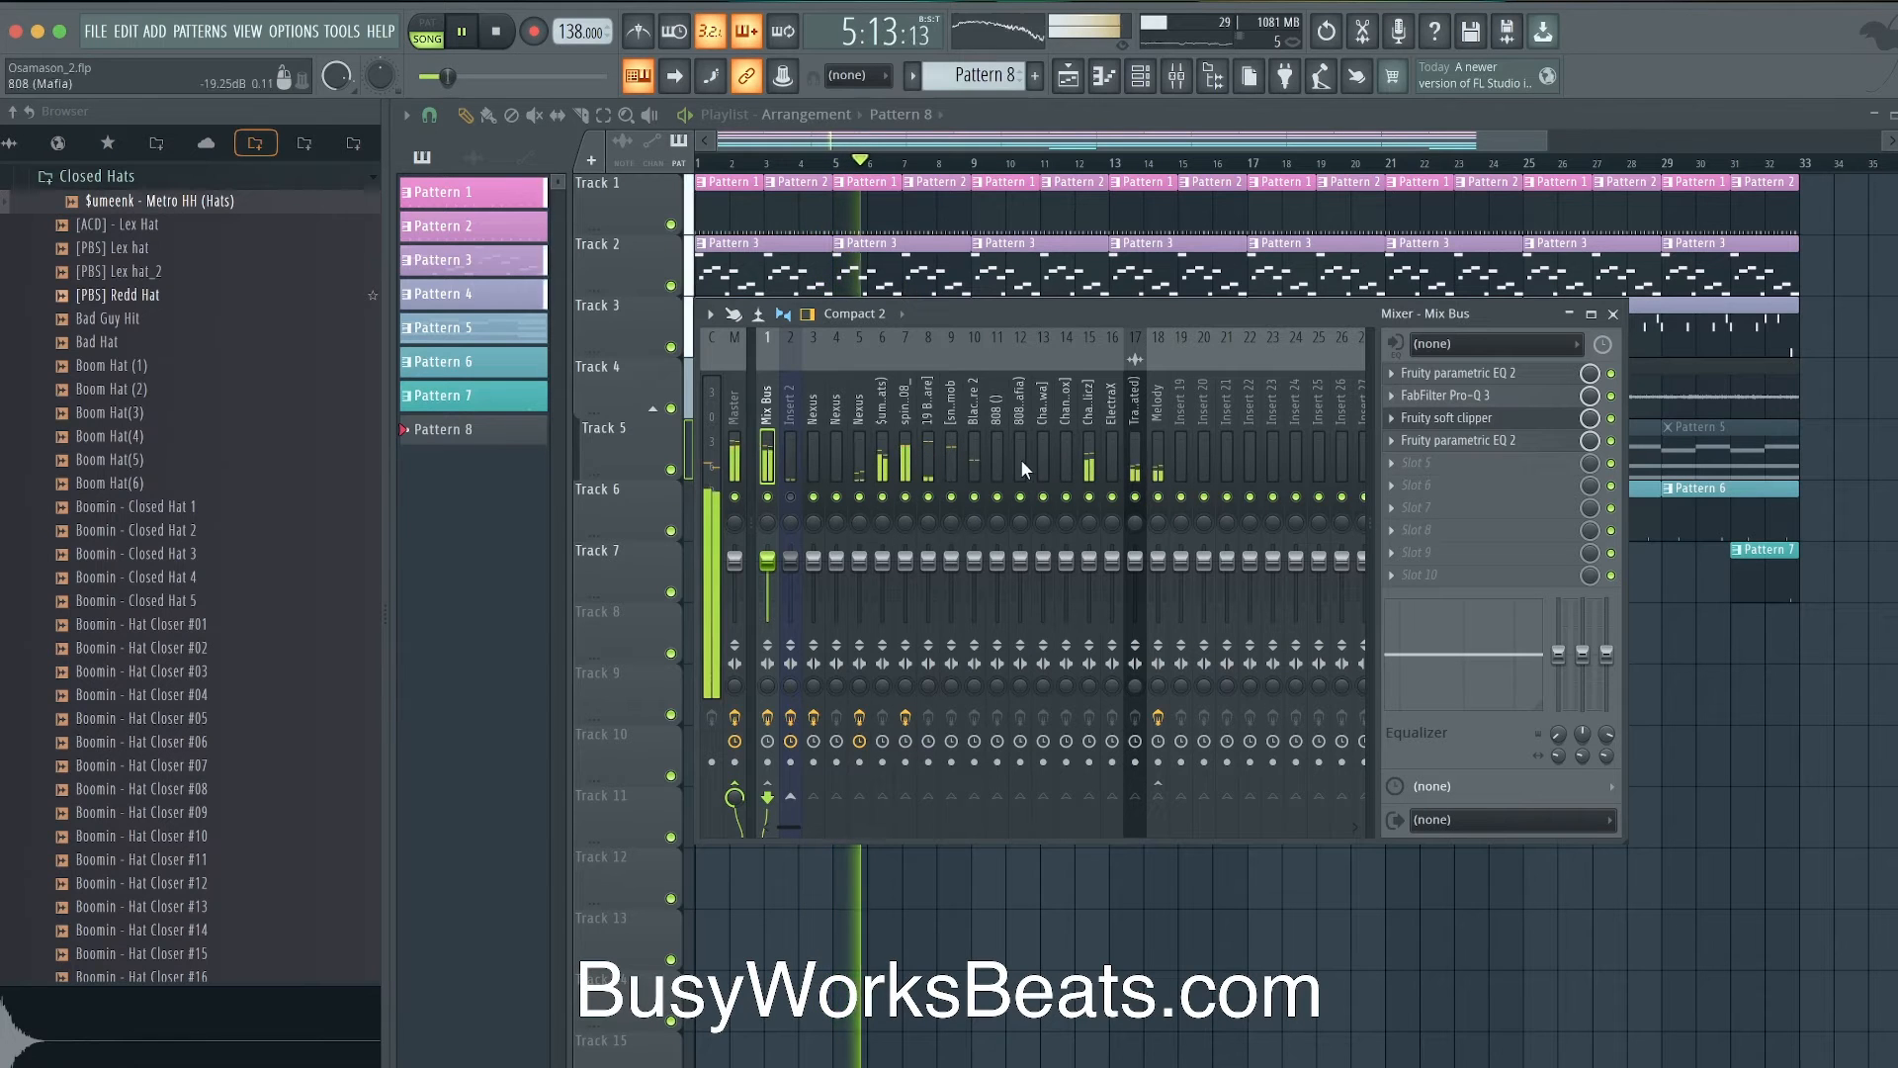
pyautogui.click(1502, 421)
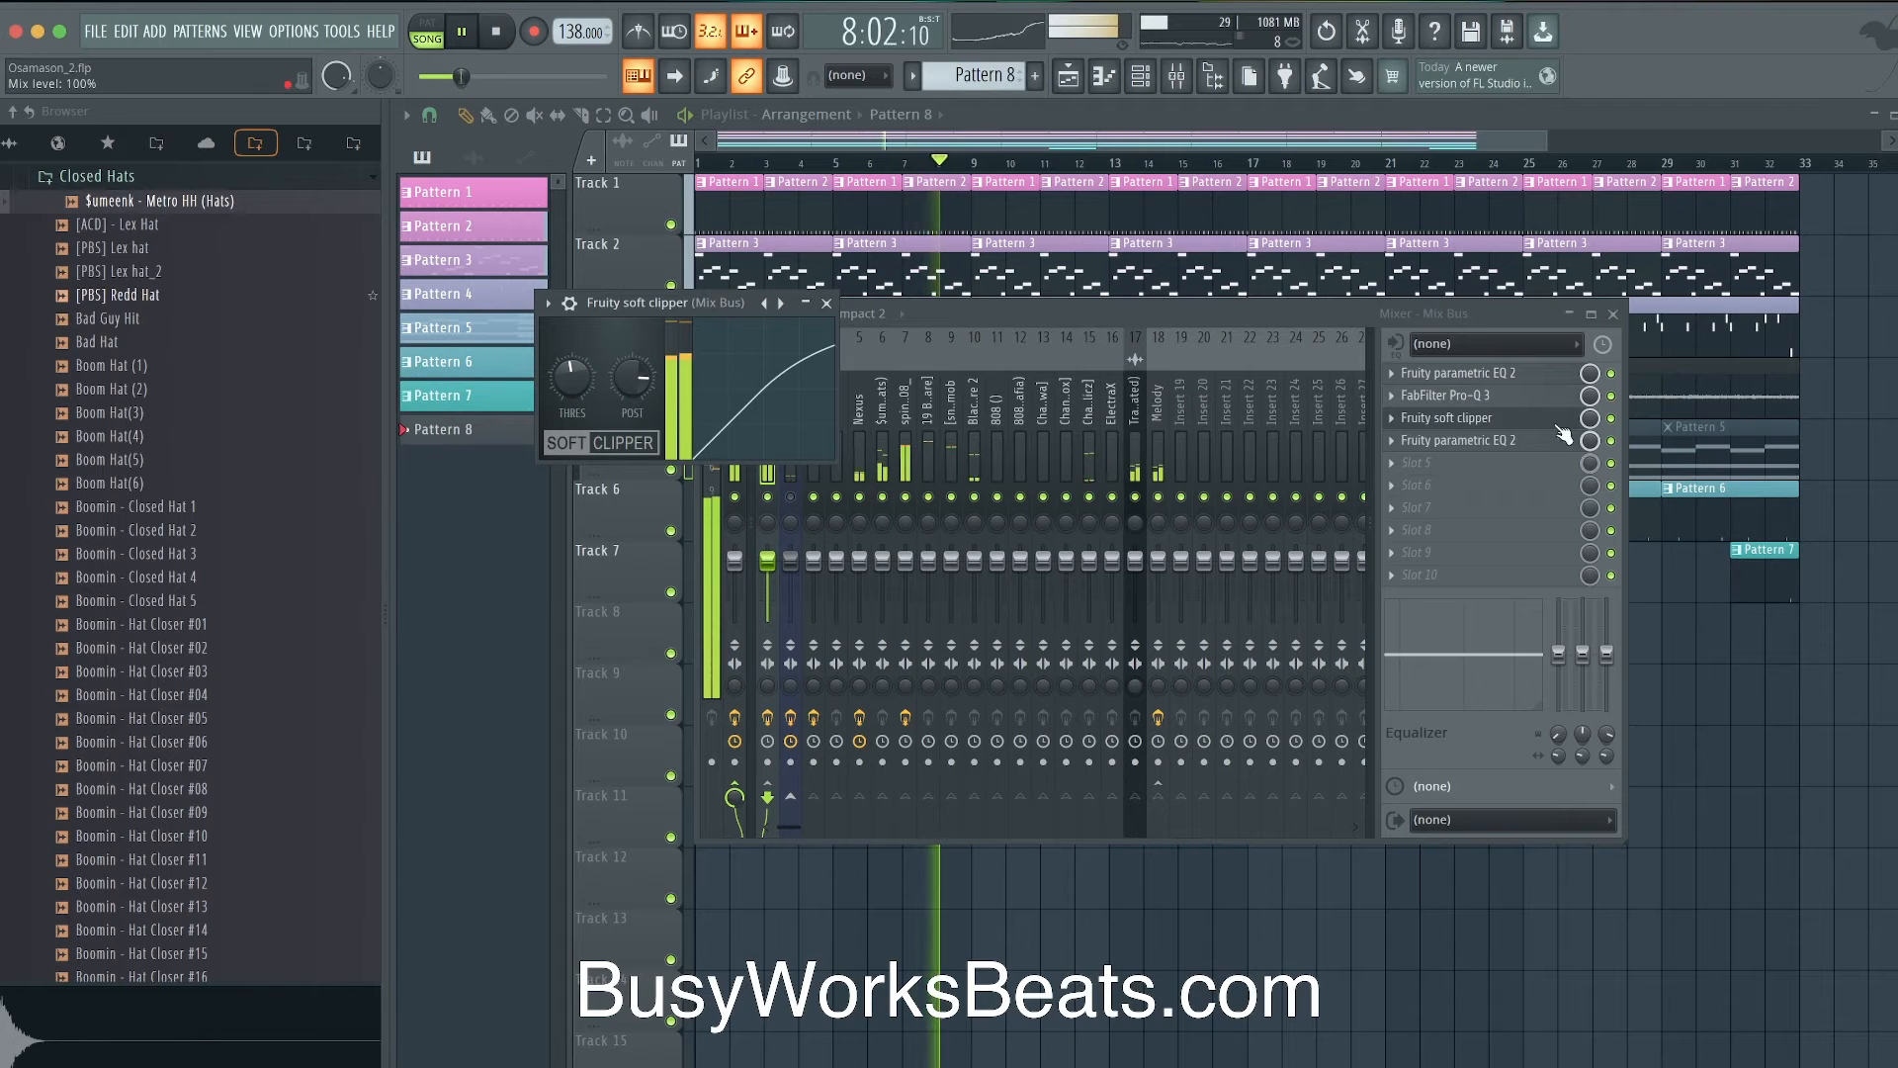
pyautogui.click(1471, 404)
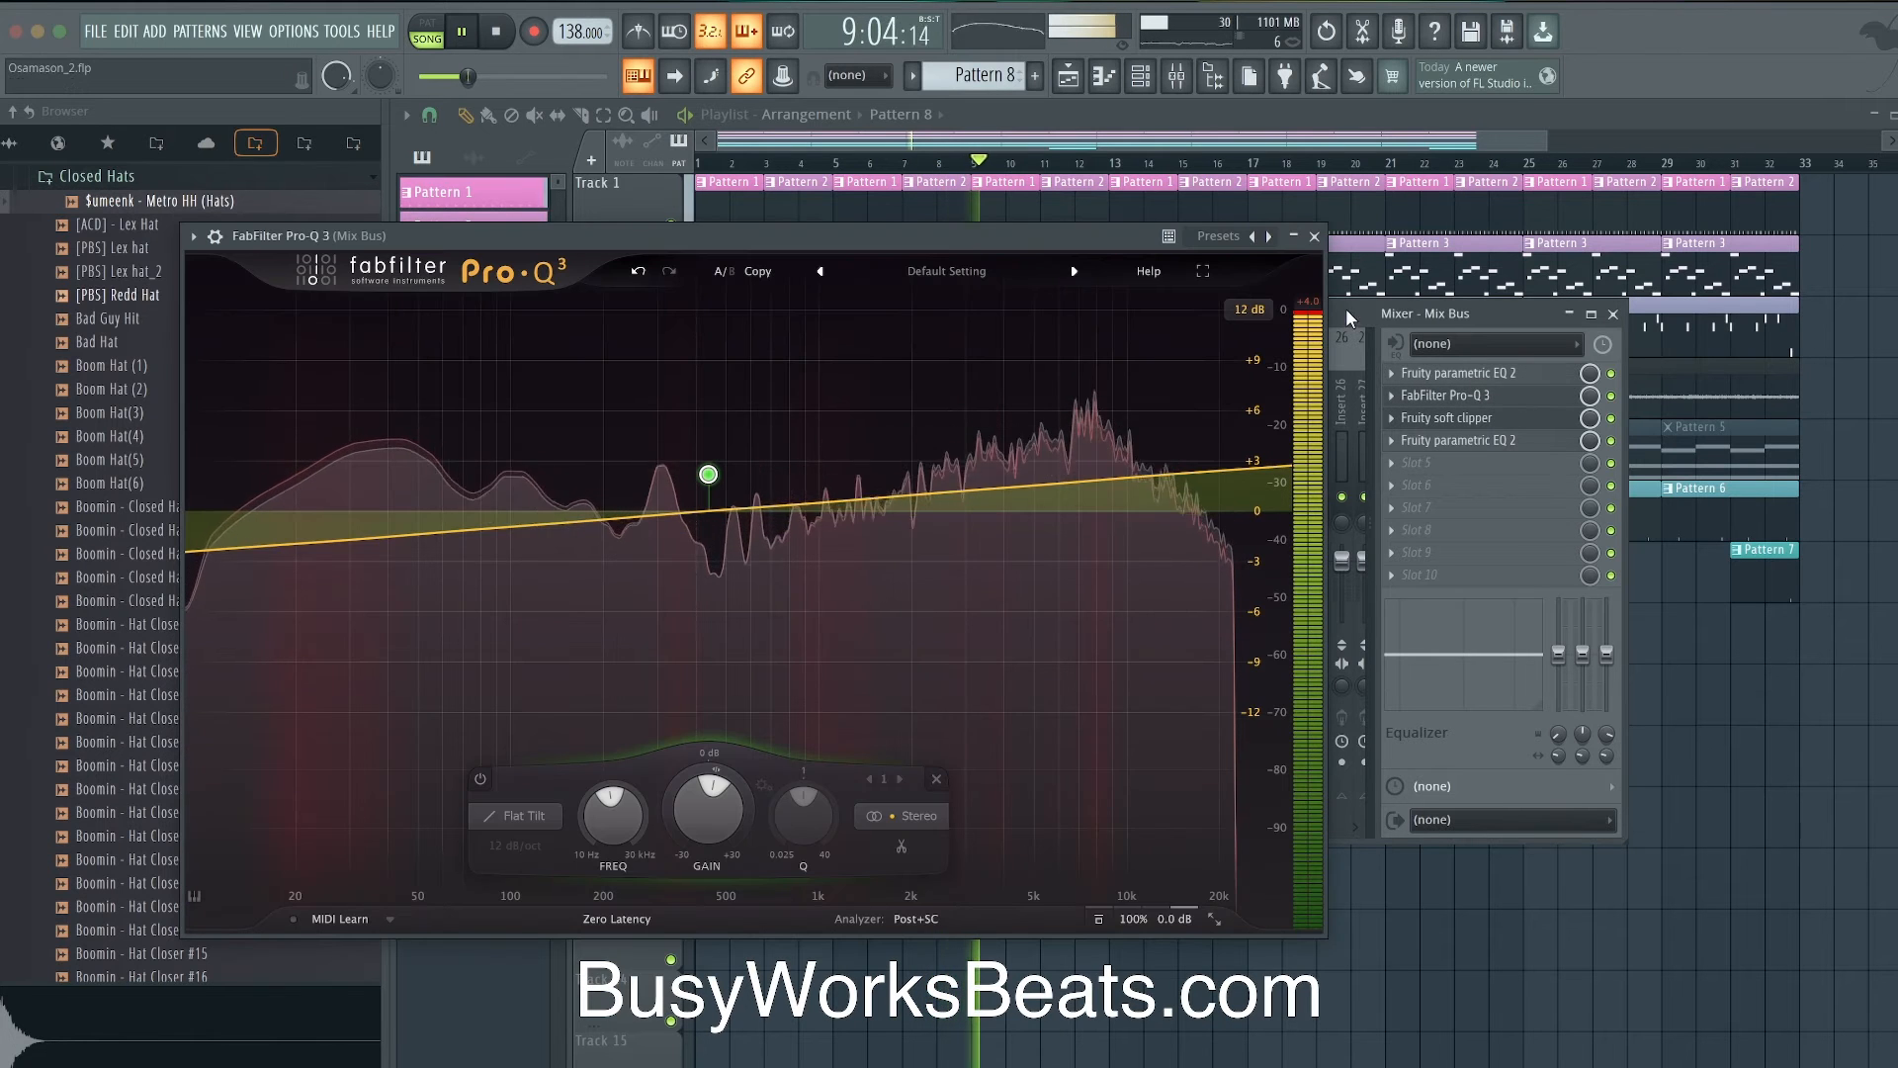
pyautogui.click(1315, 237)
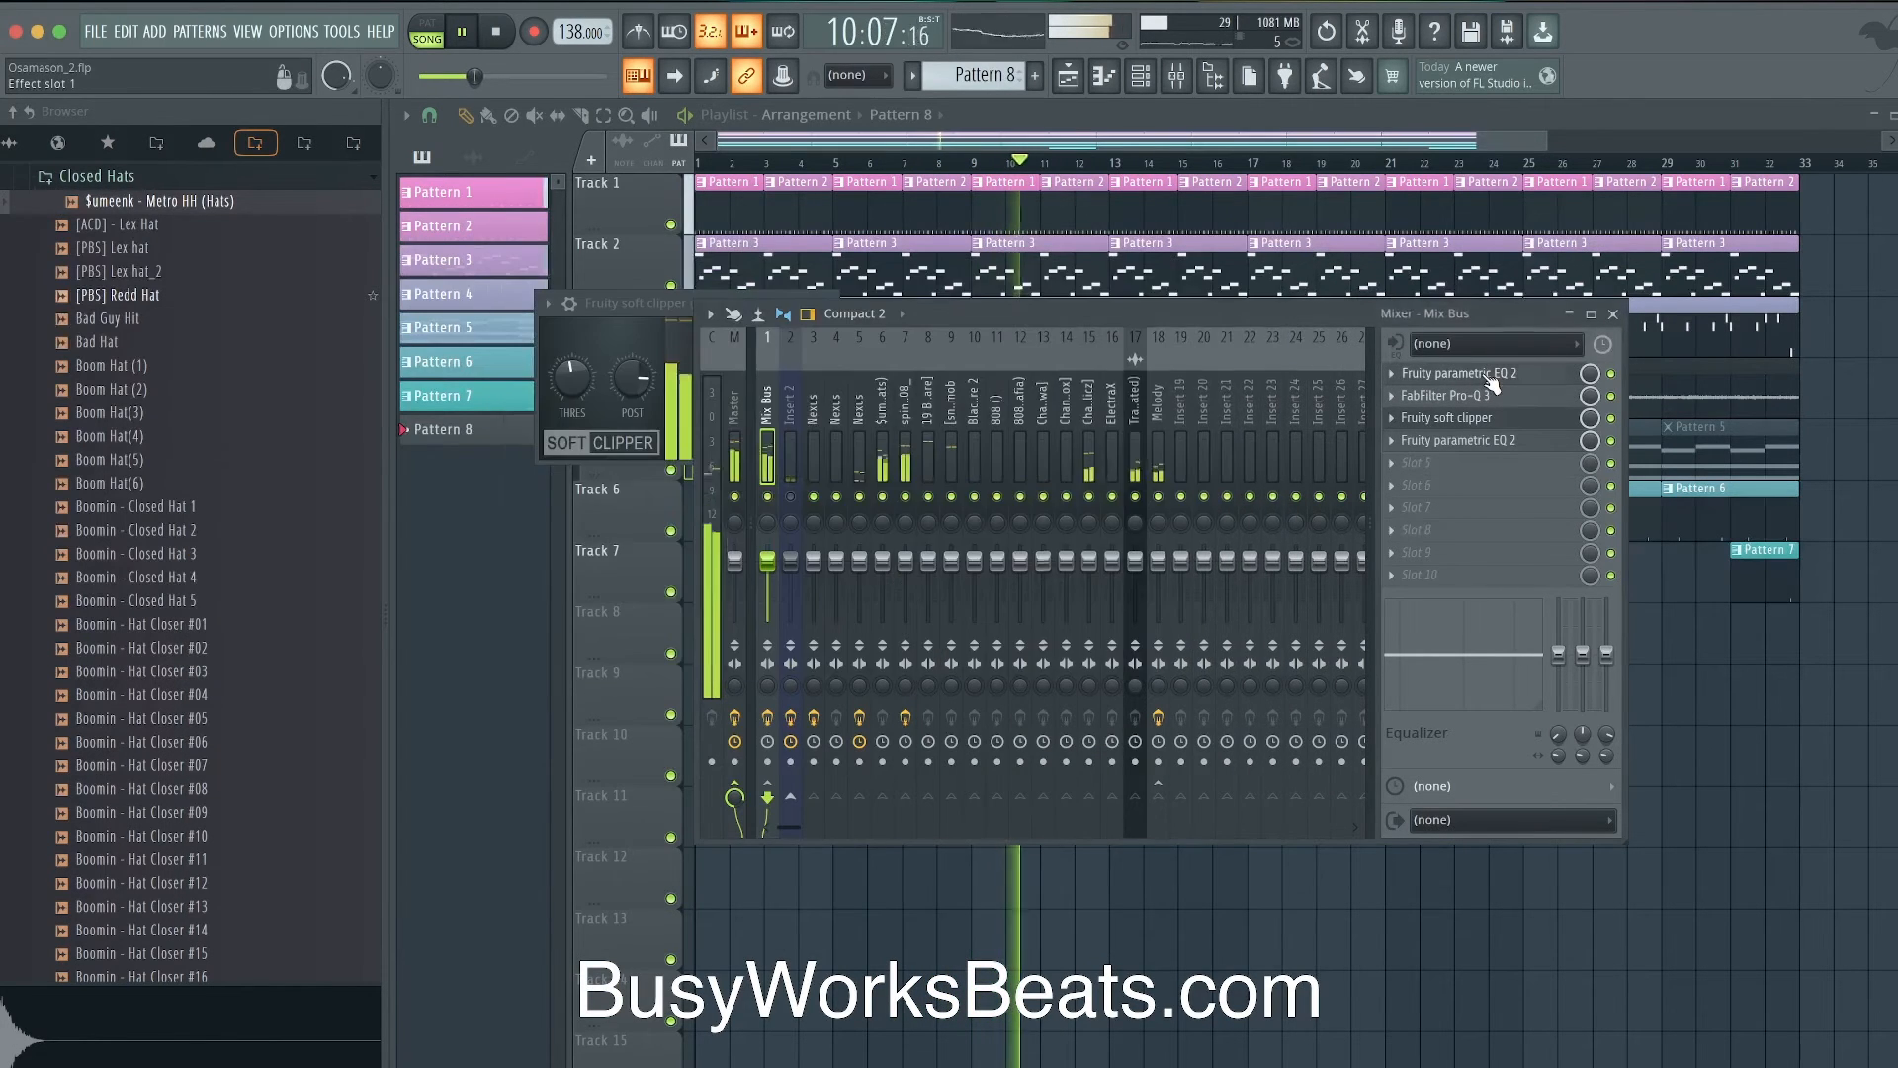
# - Raise the main level of the Mix Bus's Fruity parametric EQ 2 slightly and close the EQ and mixer
pyautogui.click(1483, 374)
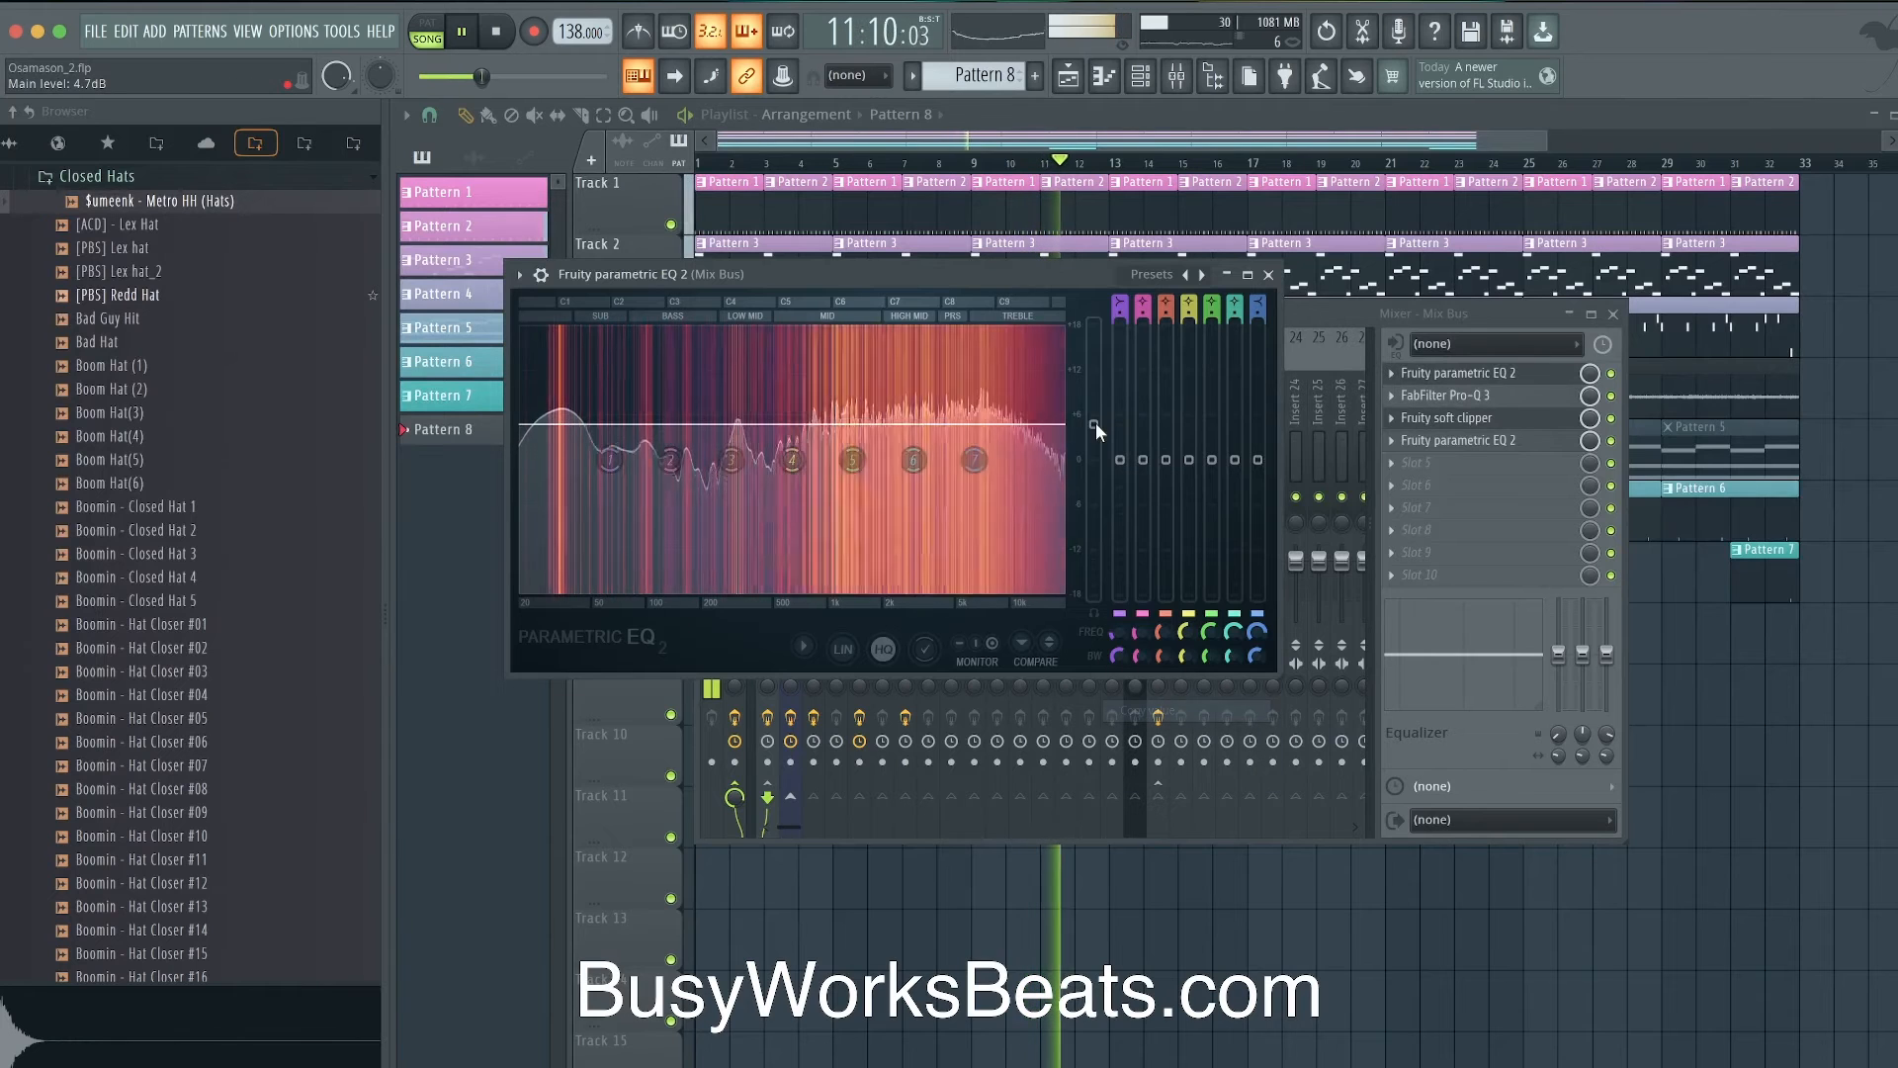
pyautogui.moveTo(1093, 423); pyautogui.dragTo(1095, 410)
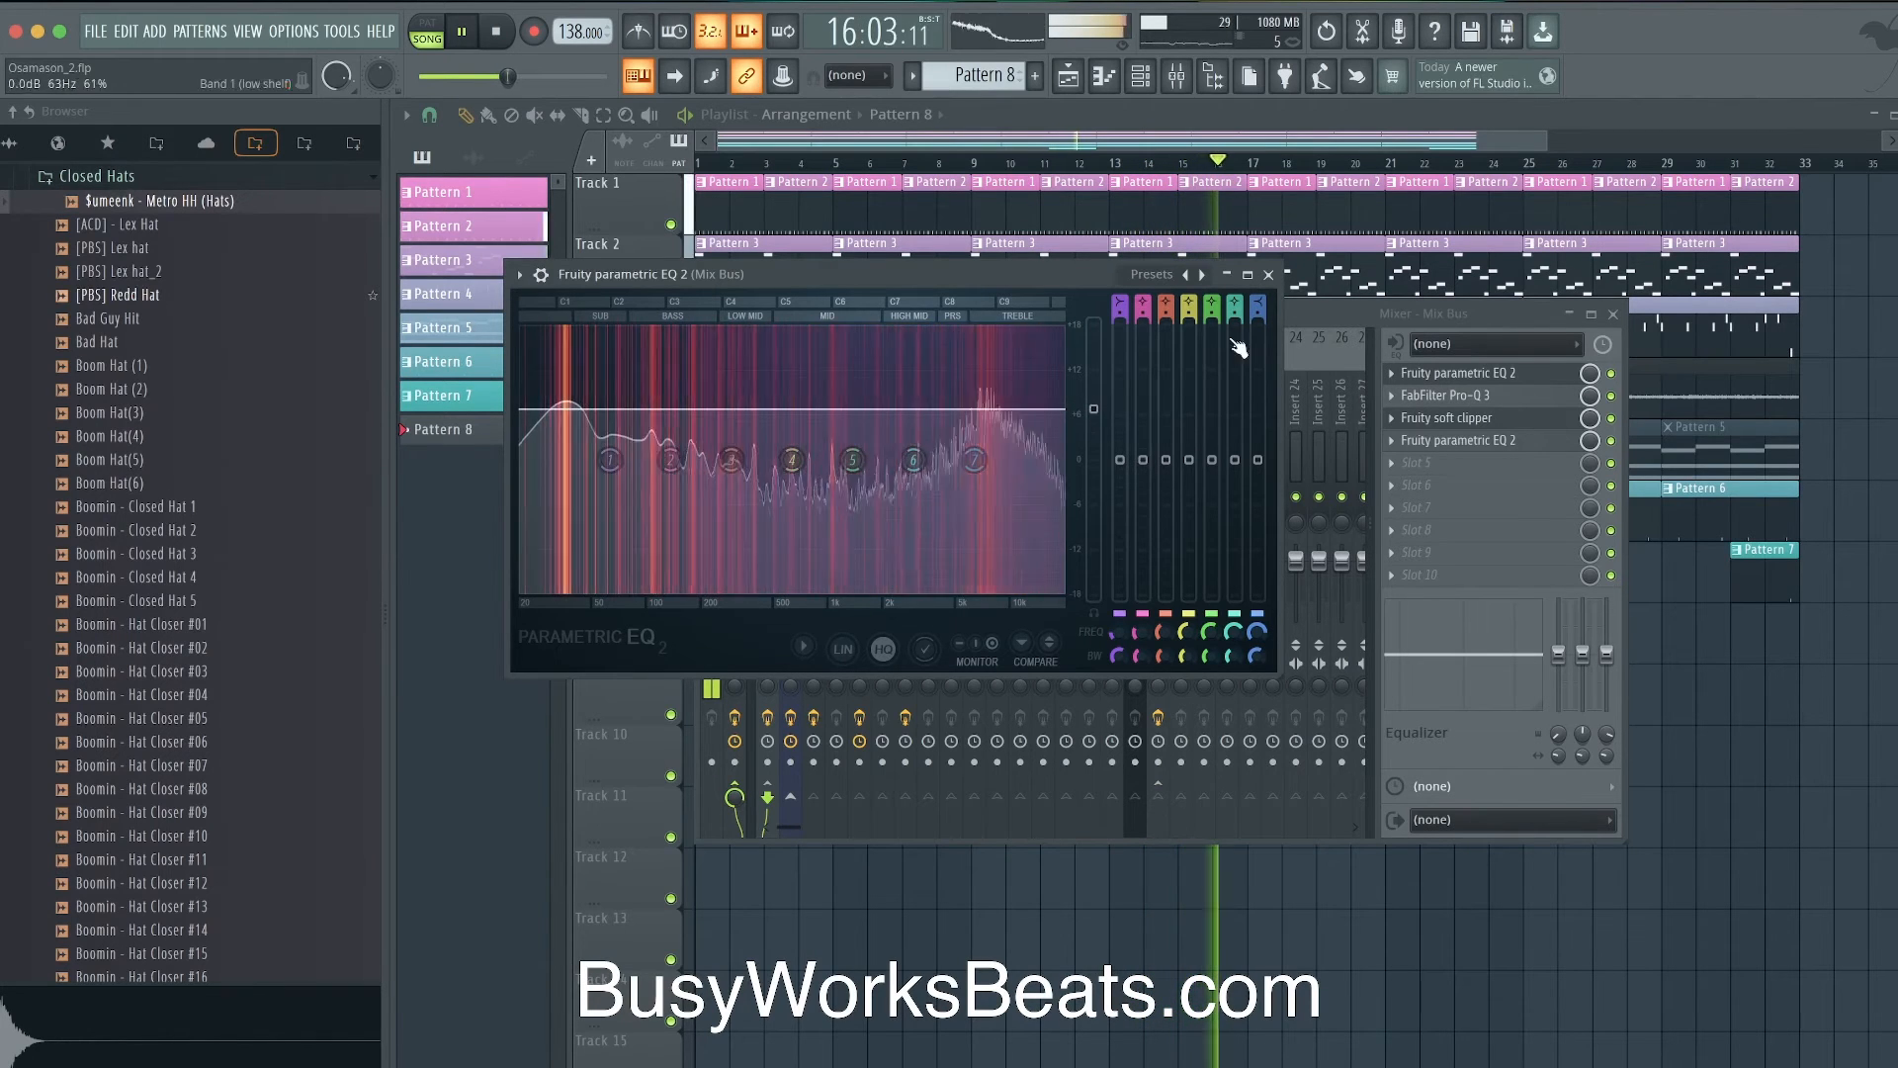
pyautogui.click(1270, 275)
pyautogui.press('F12')
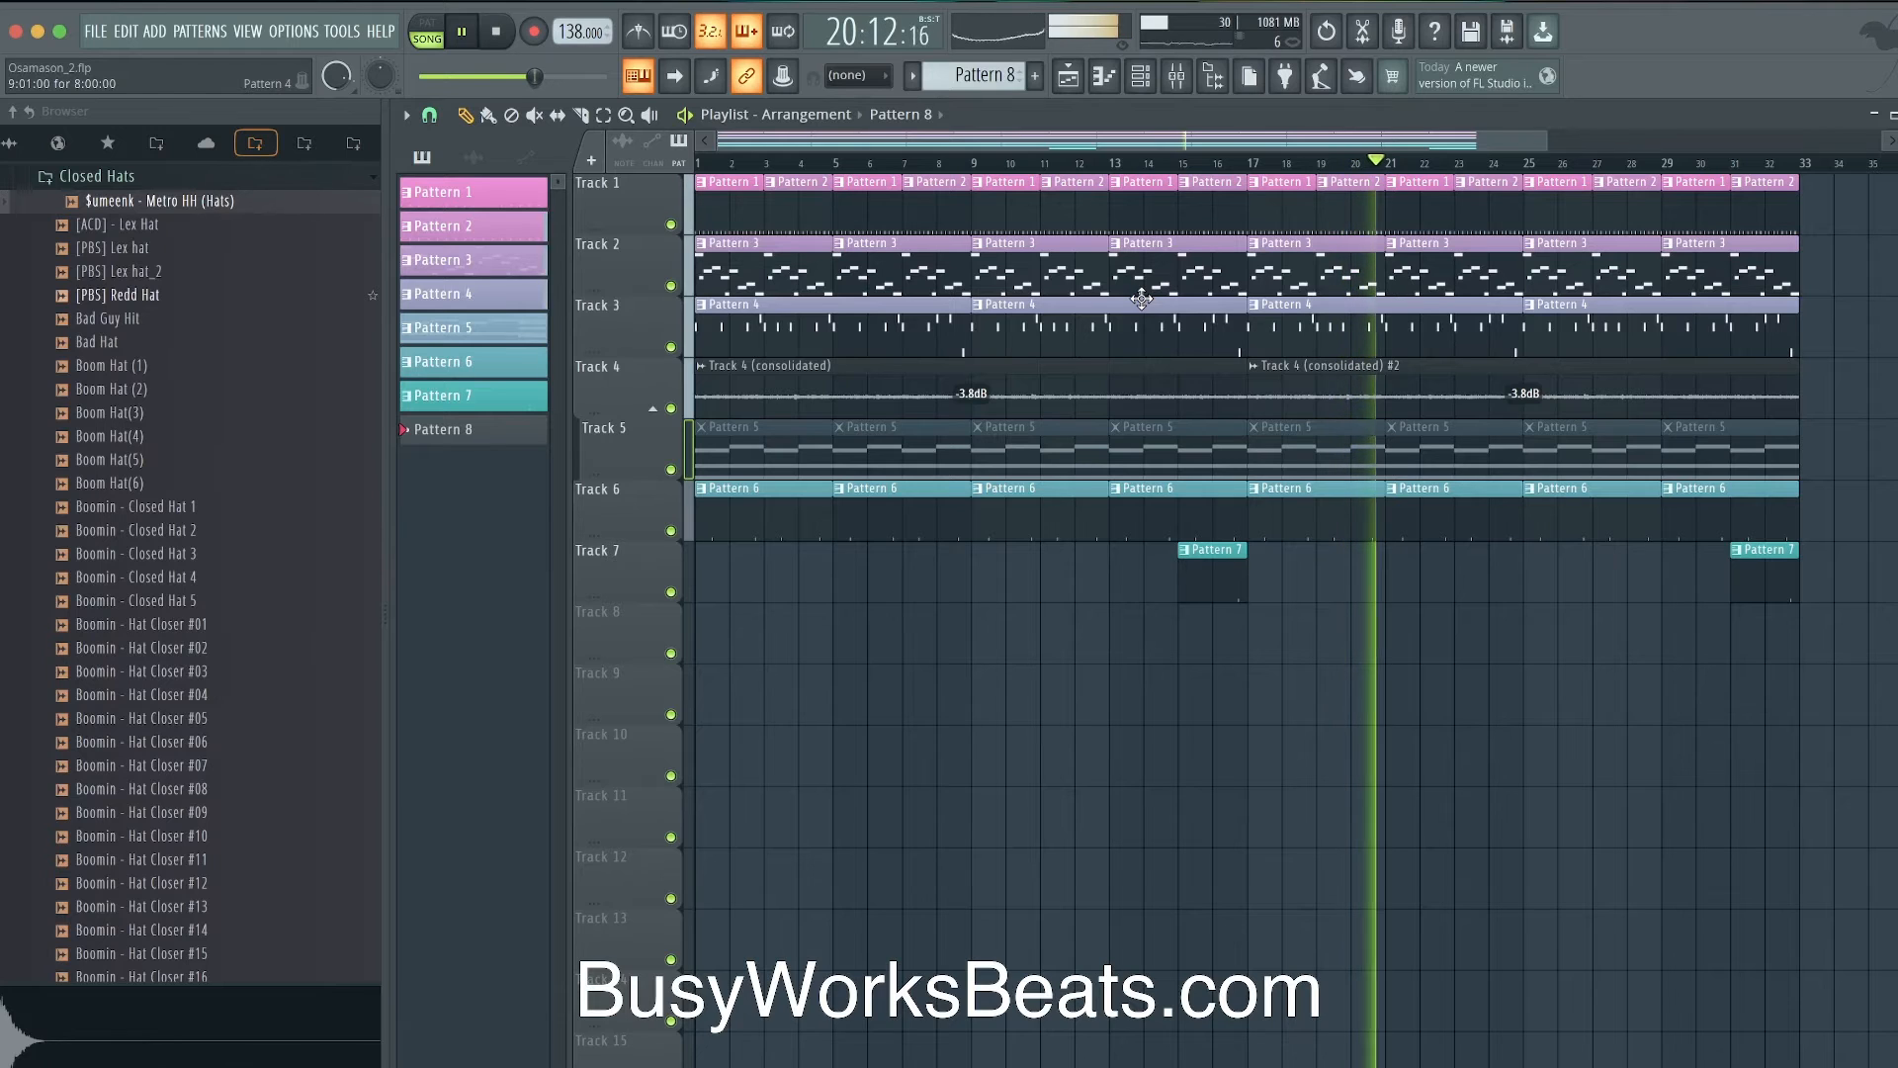
# - Check the first Track 4 audio clip's settings and the effect chains on the spinz 808 and Nexus mixer tracks
pyautogui.doubleClick(1068, 374)
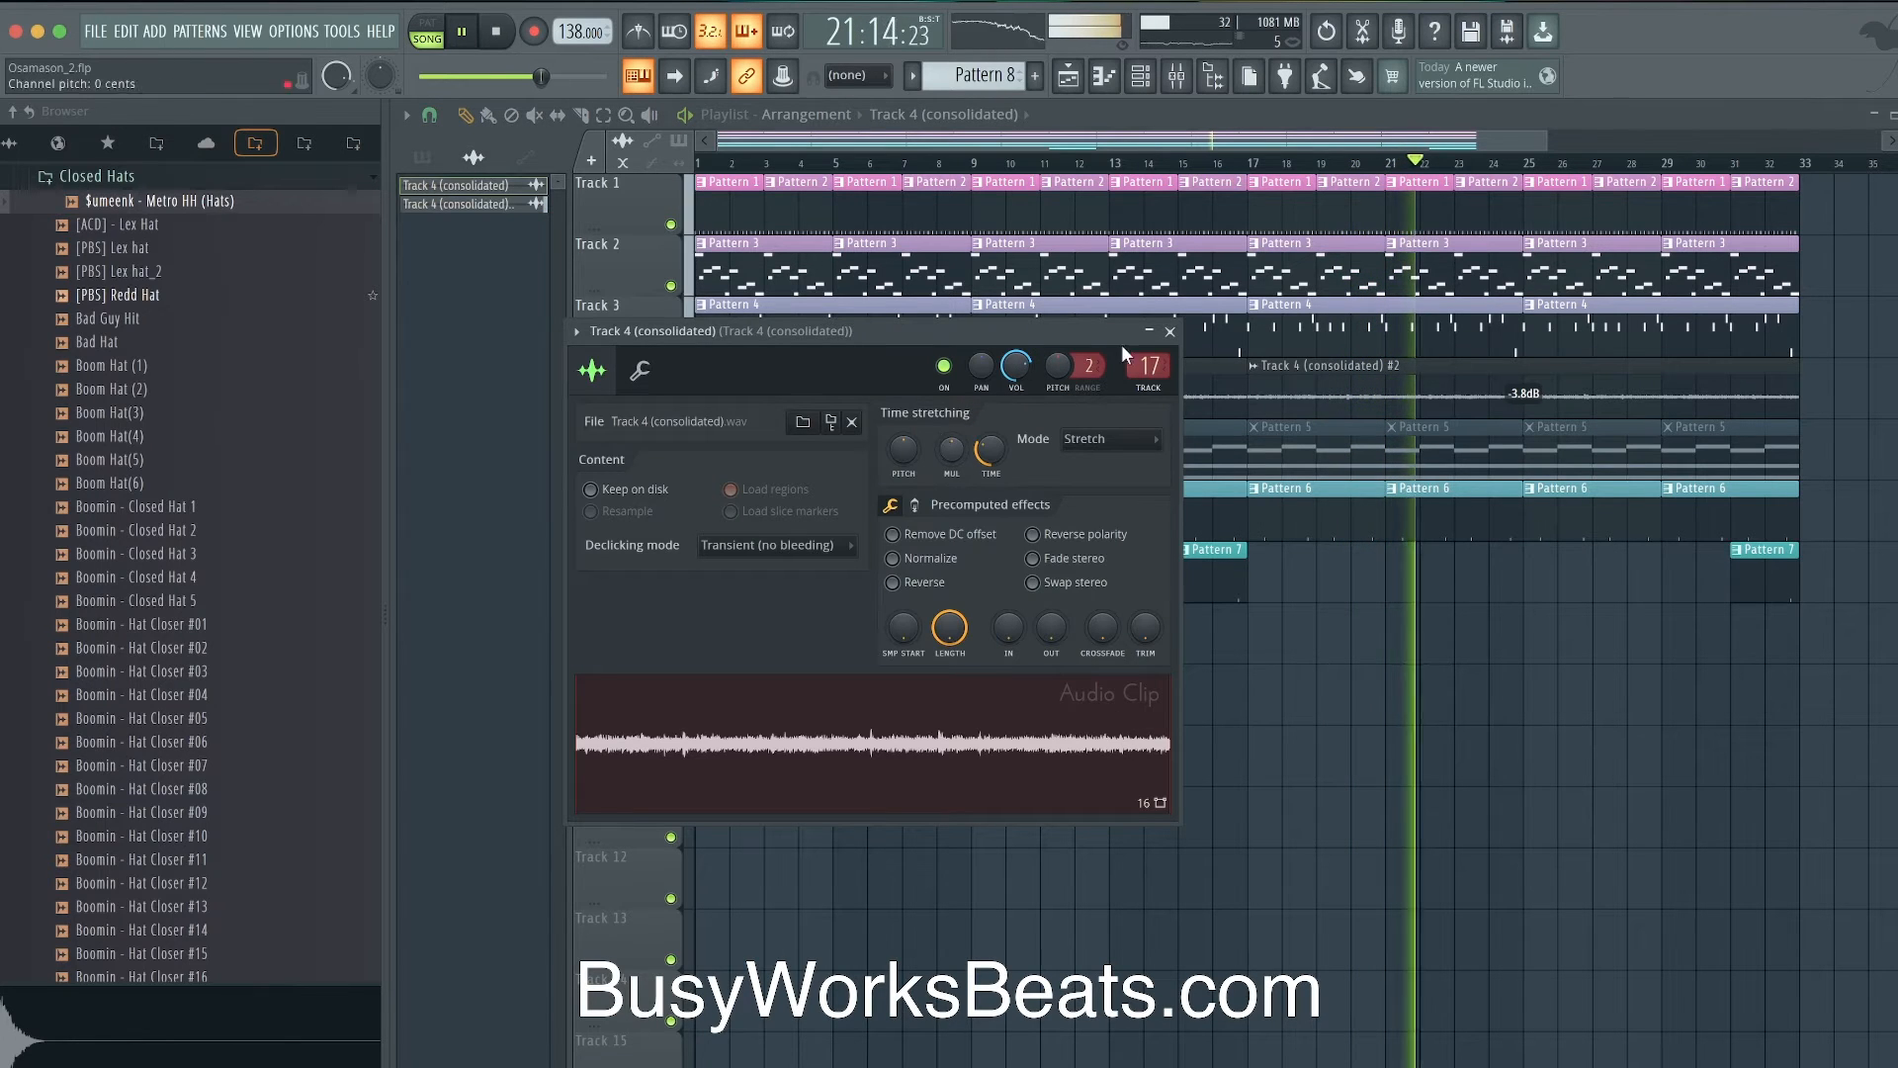
pyautogui.click(1170, 331)
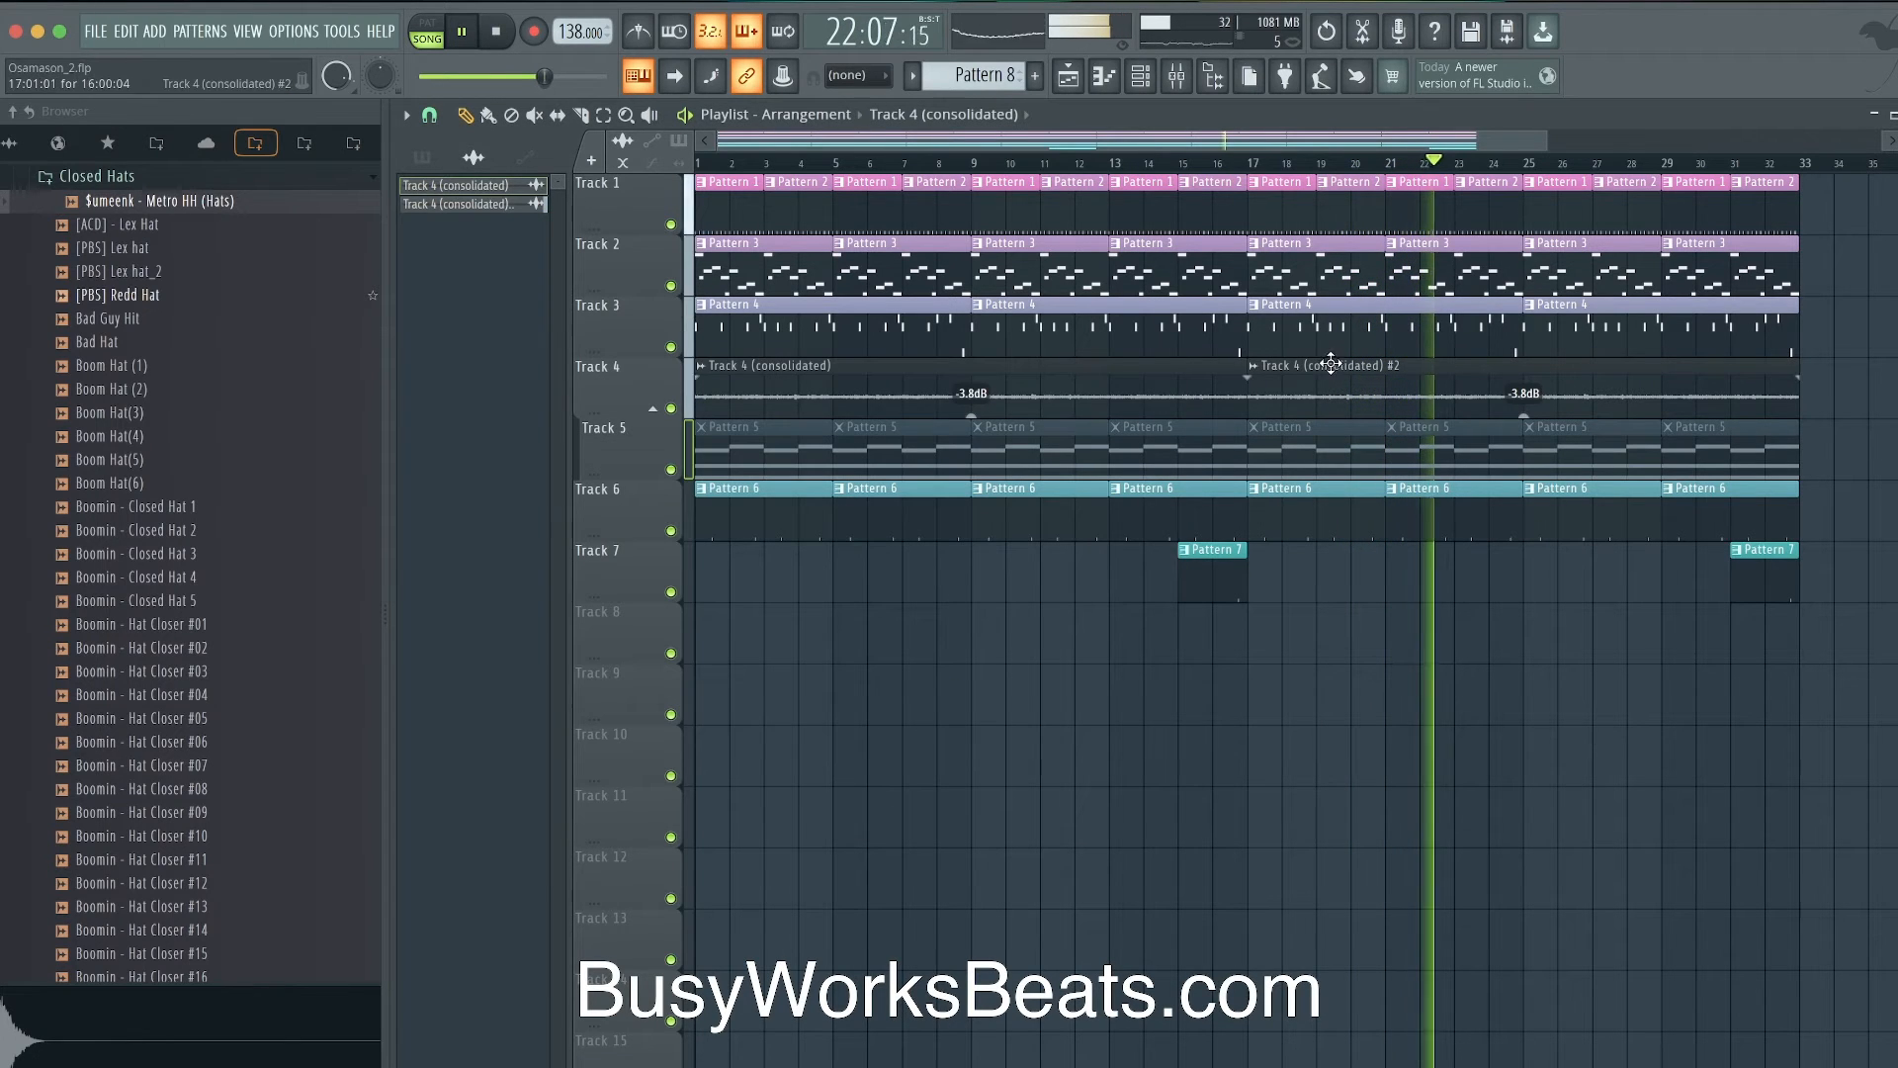
pyautogui.click(1187, 76)
pyautogui.click(902, 415)
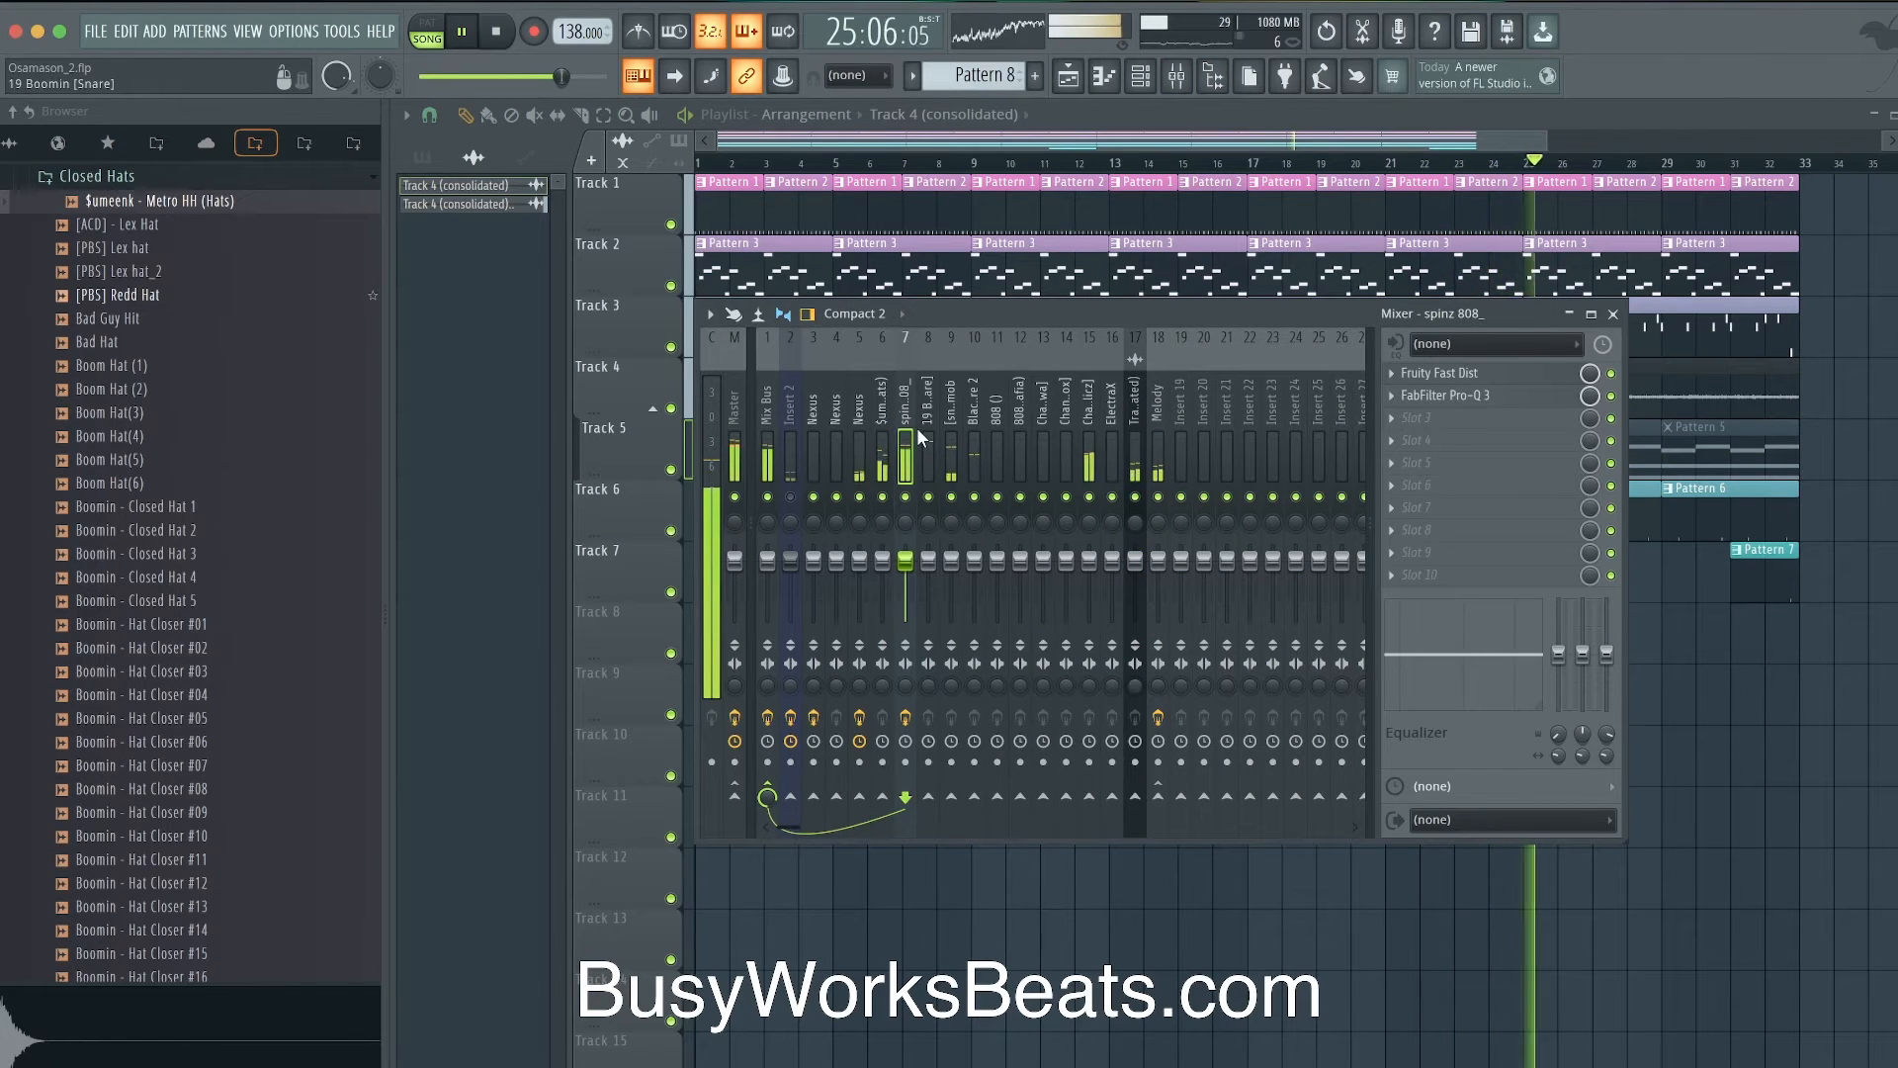
pyautogui.click(858, 408)
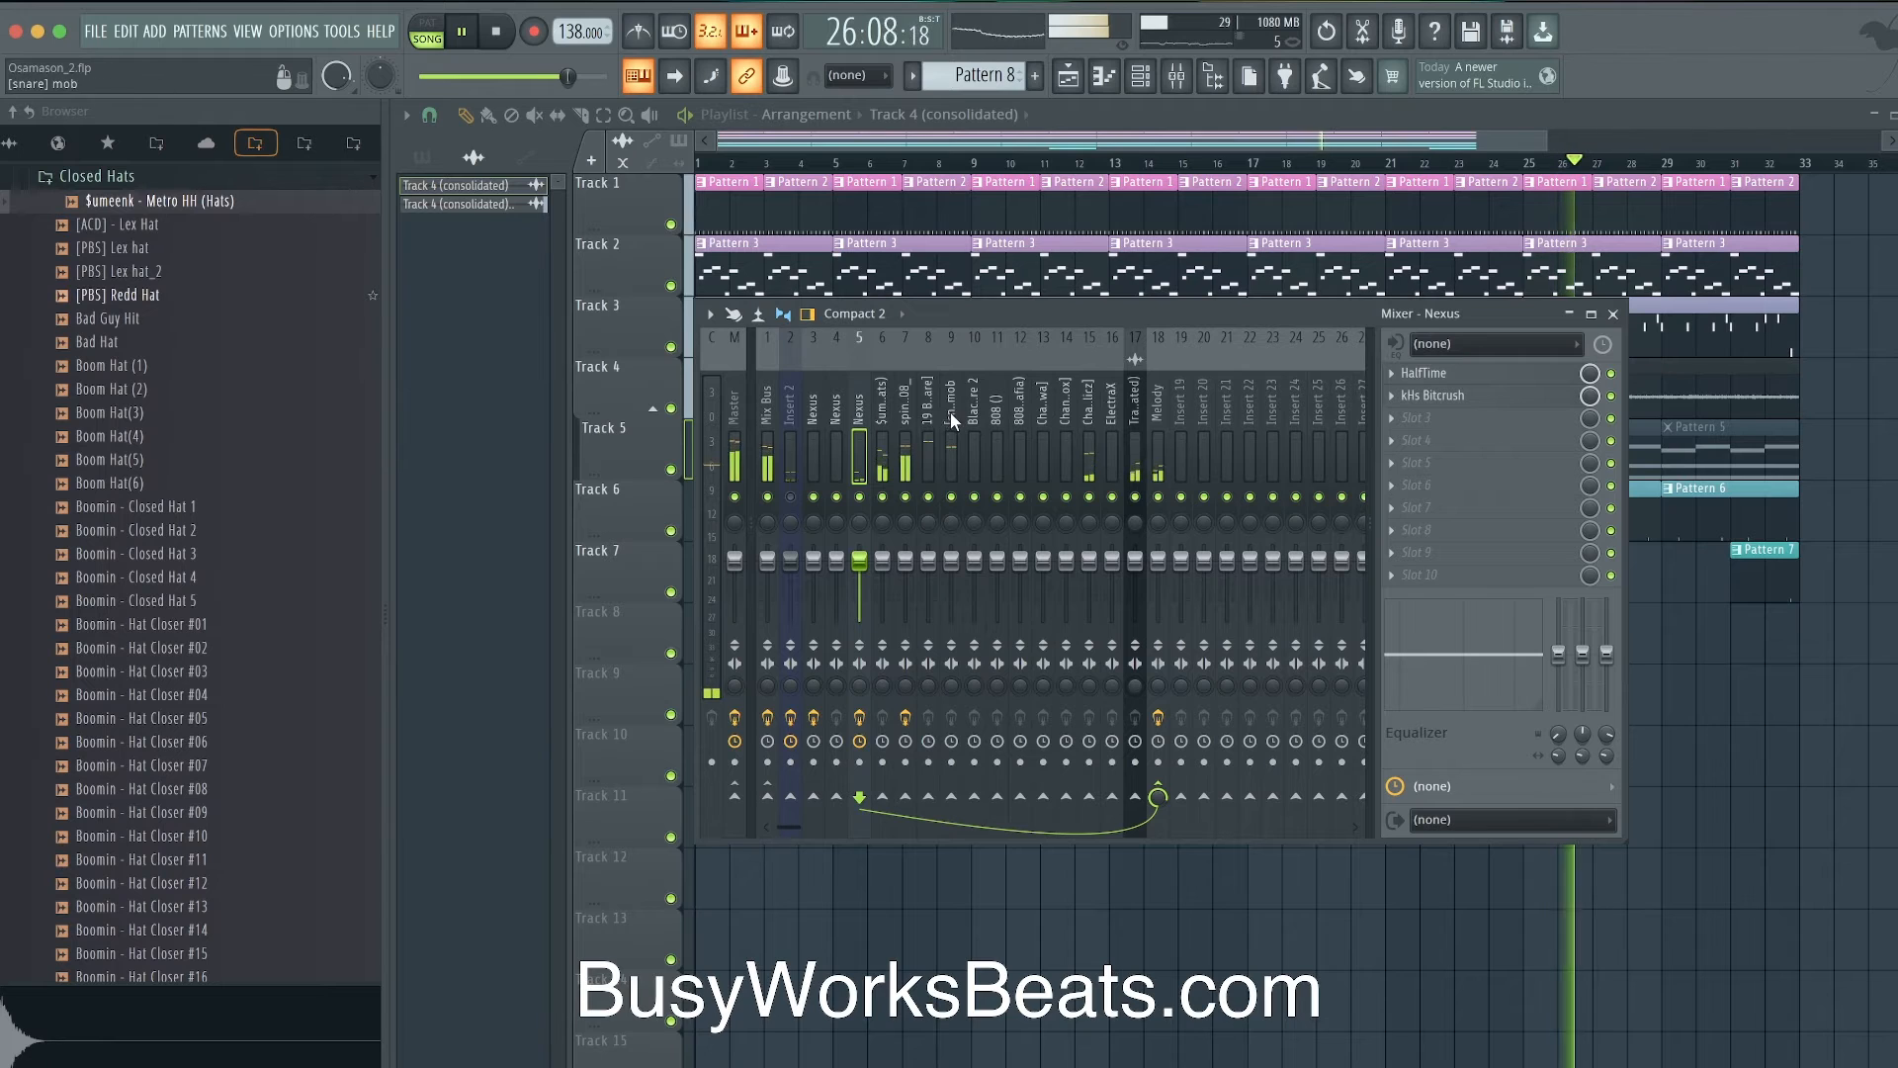
# - Create an automation clip for the mix level of the Melody track's kHs Reverser and hold it at zero until bar 17
pyautogui.click(1162, 413)
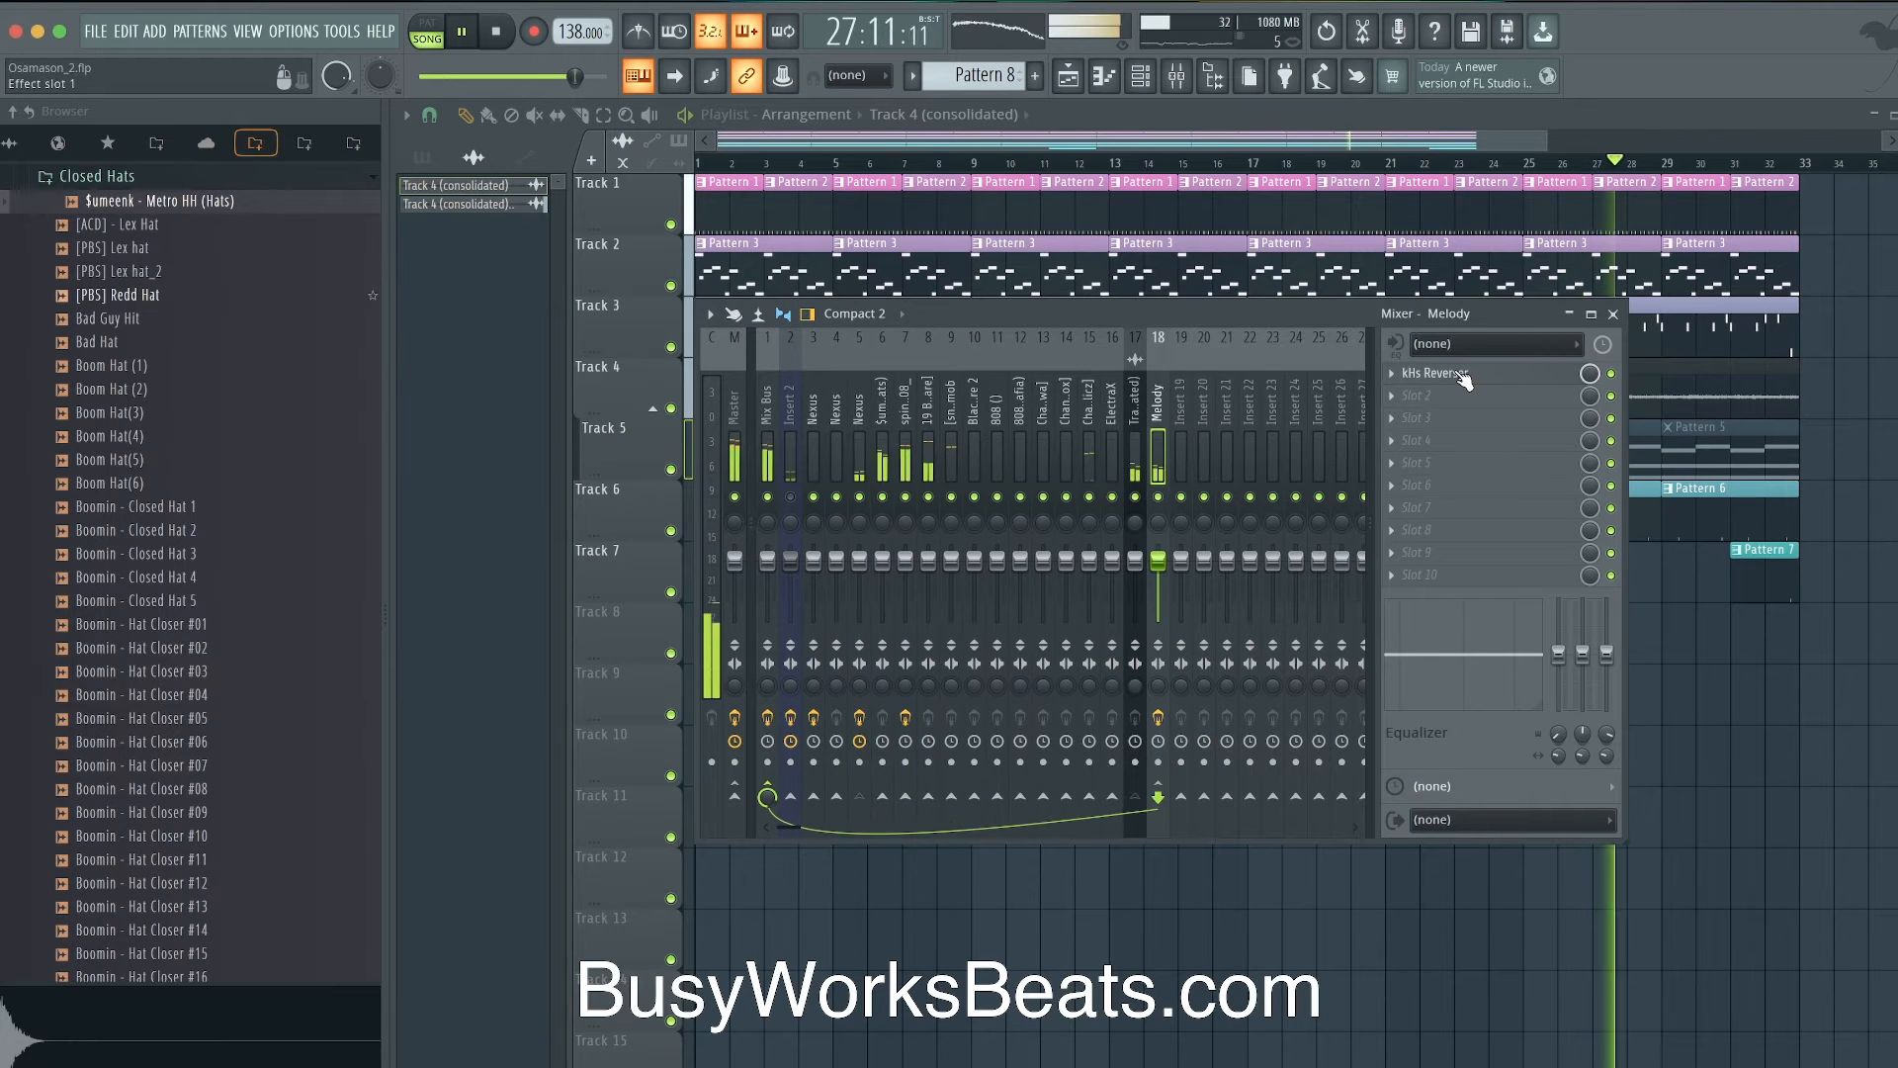
pyautogui.rightClick(1589, 372)
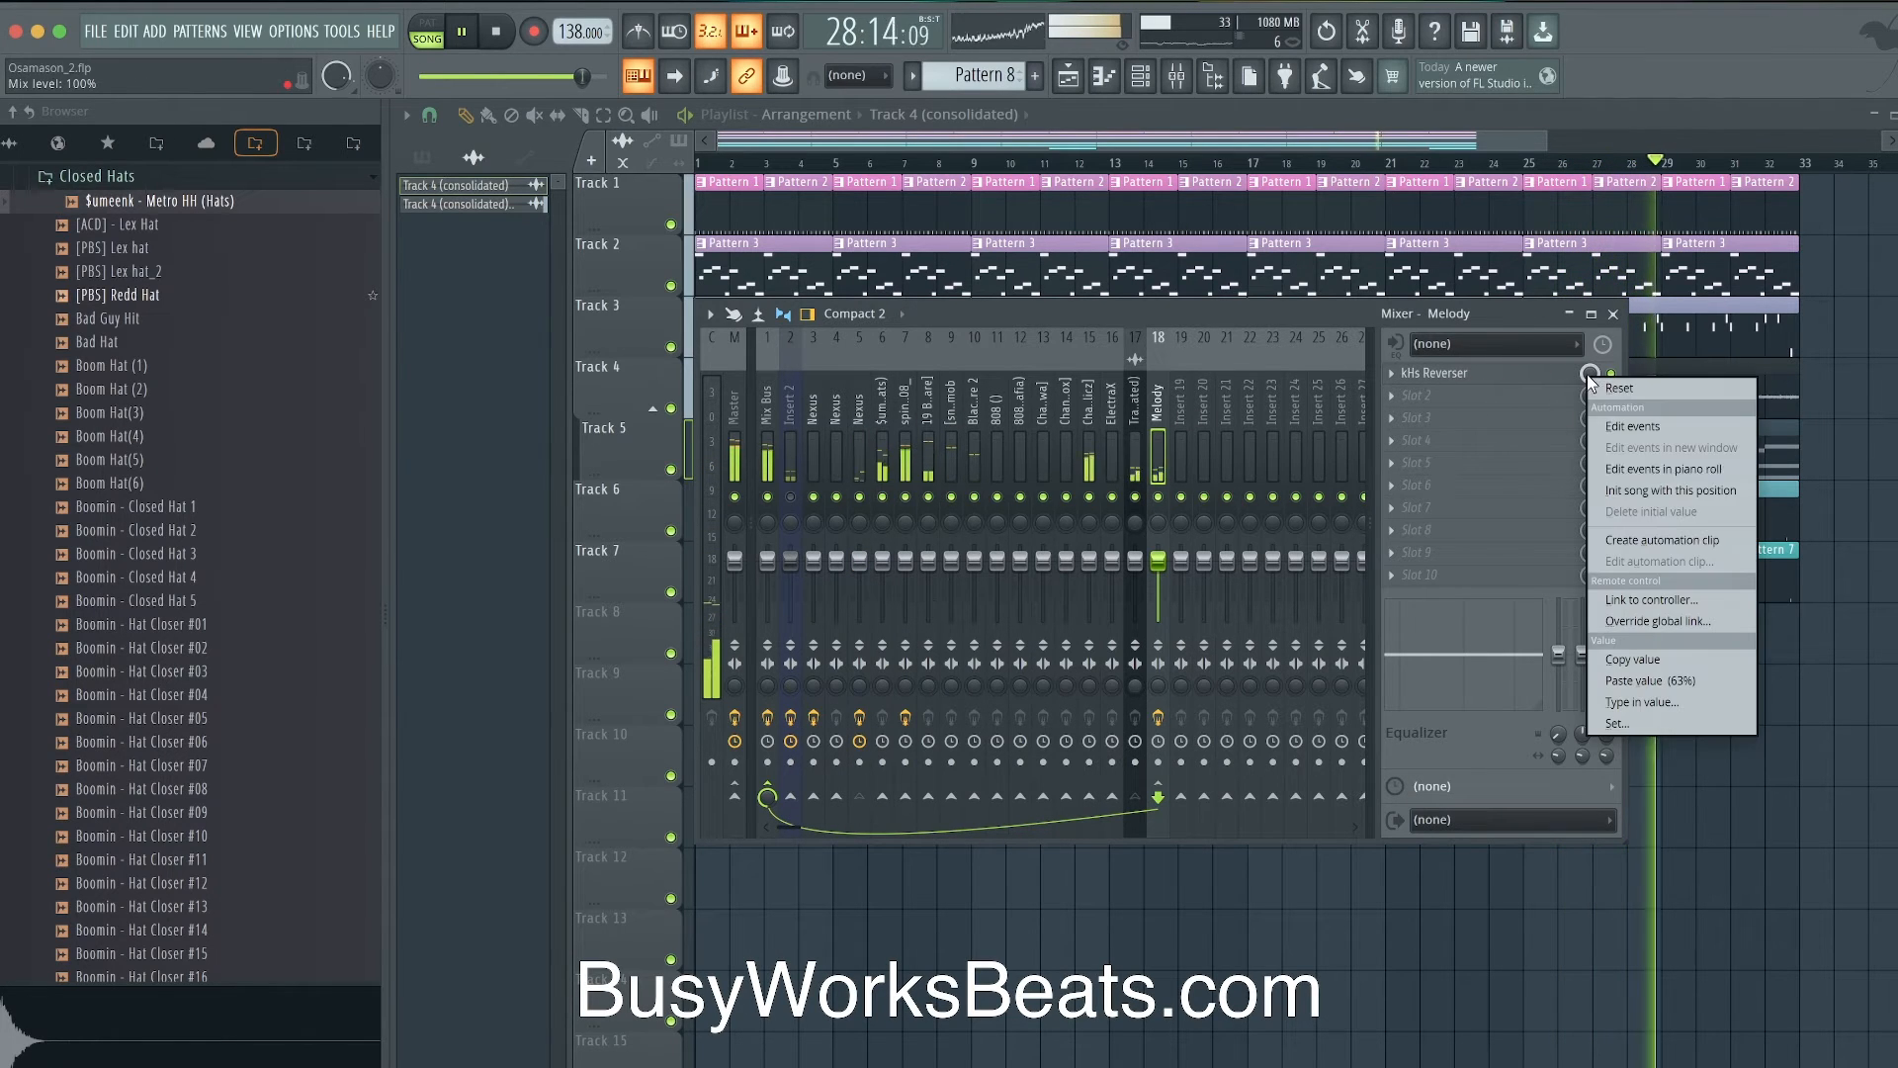
pyautogui.click(1671, 479)
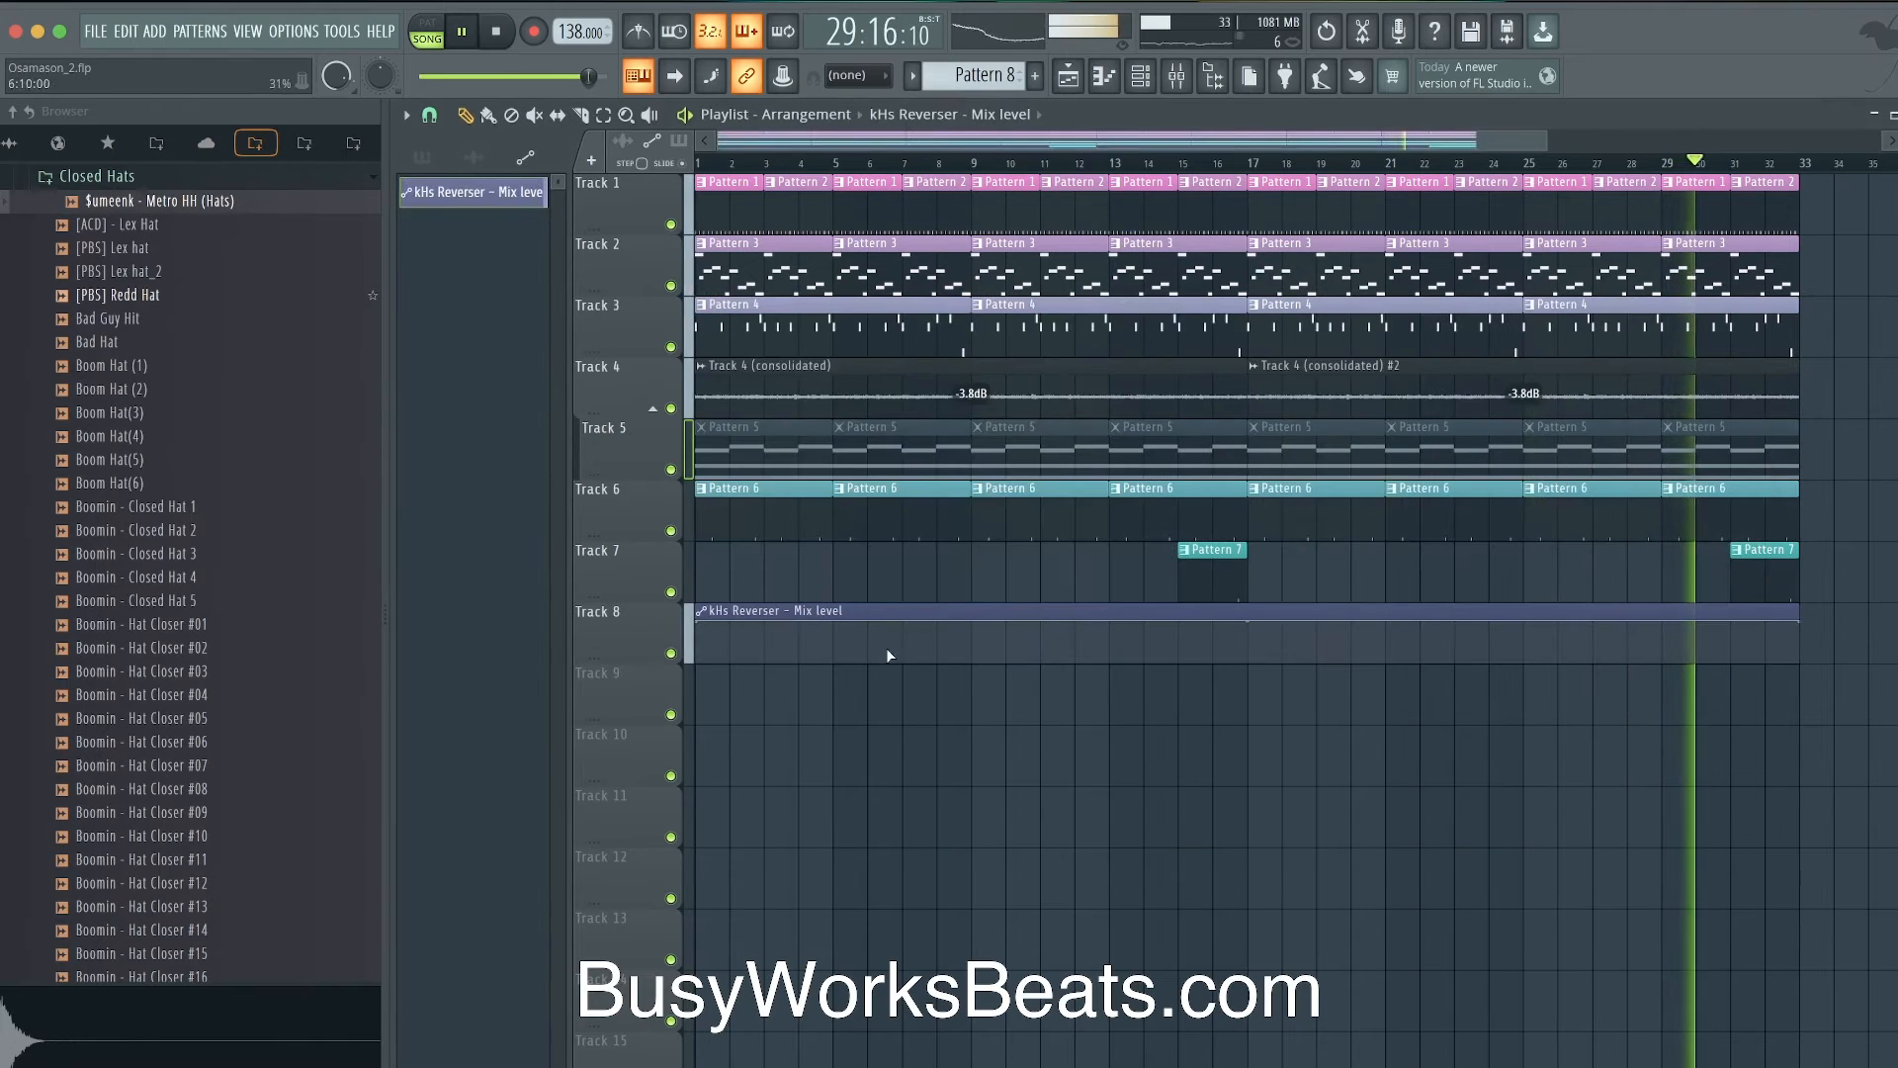
pyautogui.moveTo(720, 638); pyautogui.dragTo(1257, 685)
pyautogui.rightClick(1253, 631)
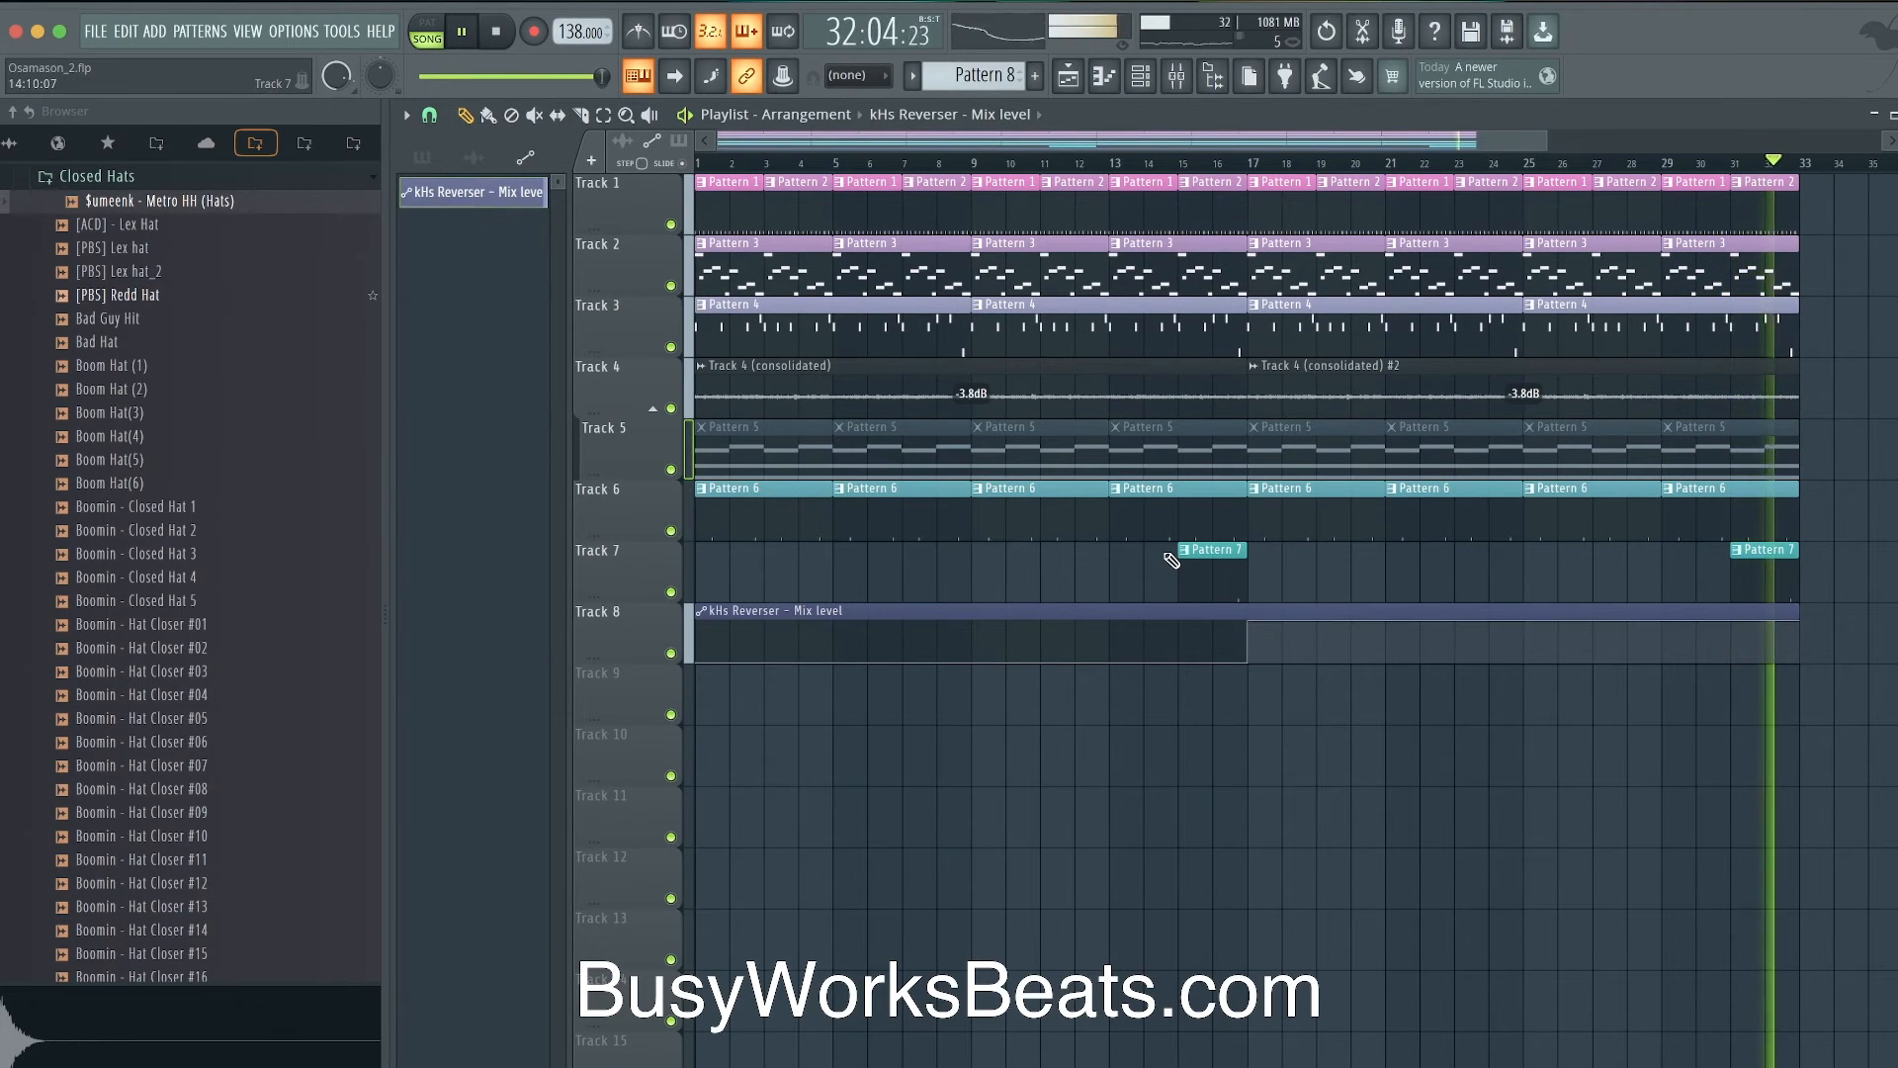
# - Set the channel rack's filter to All, close the rack, and hide the browser to widen the playlist
pyautogui.click(1183, 94)
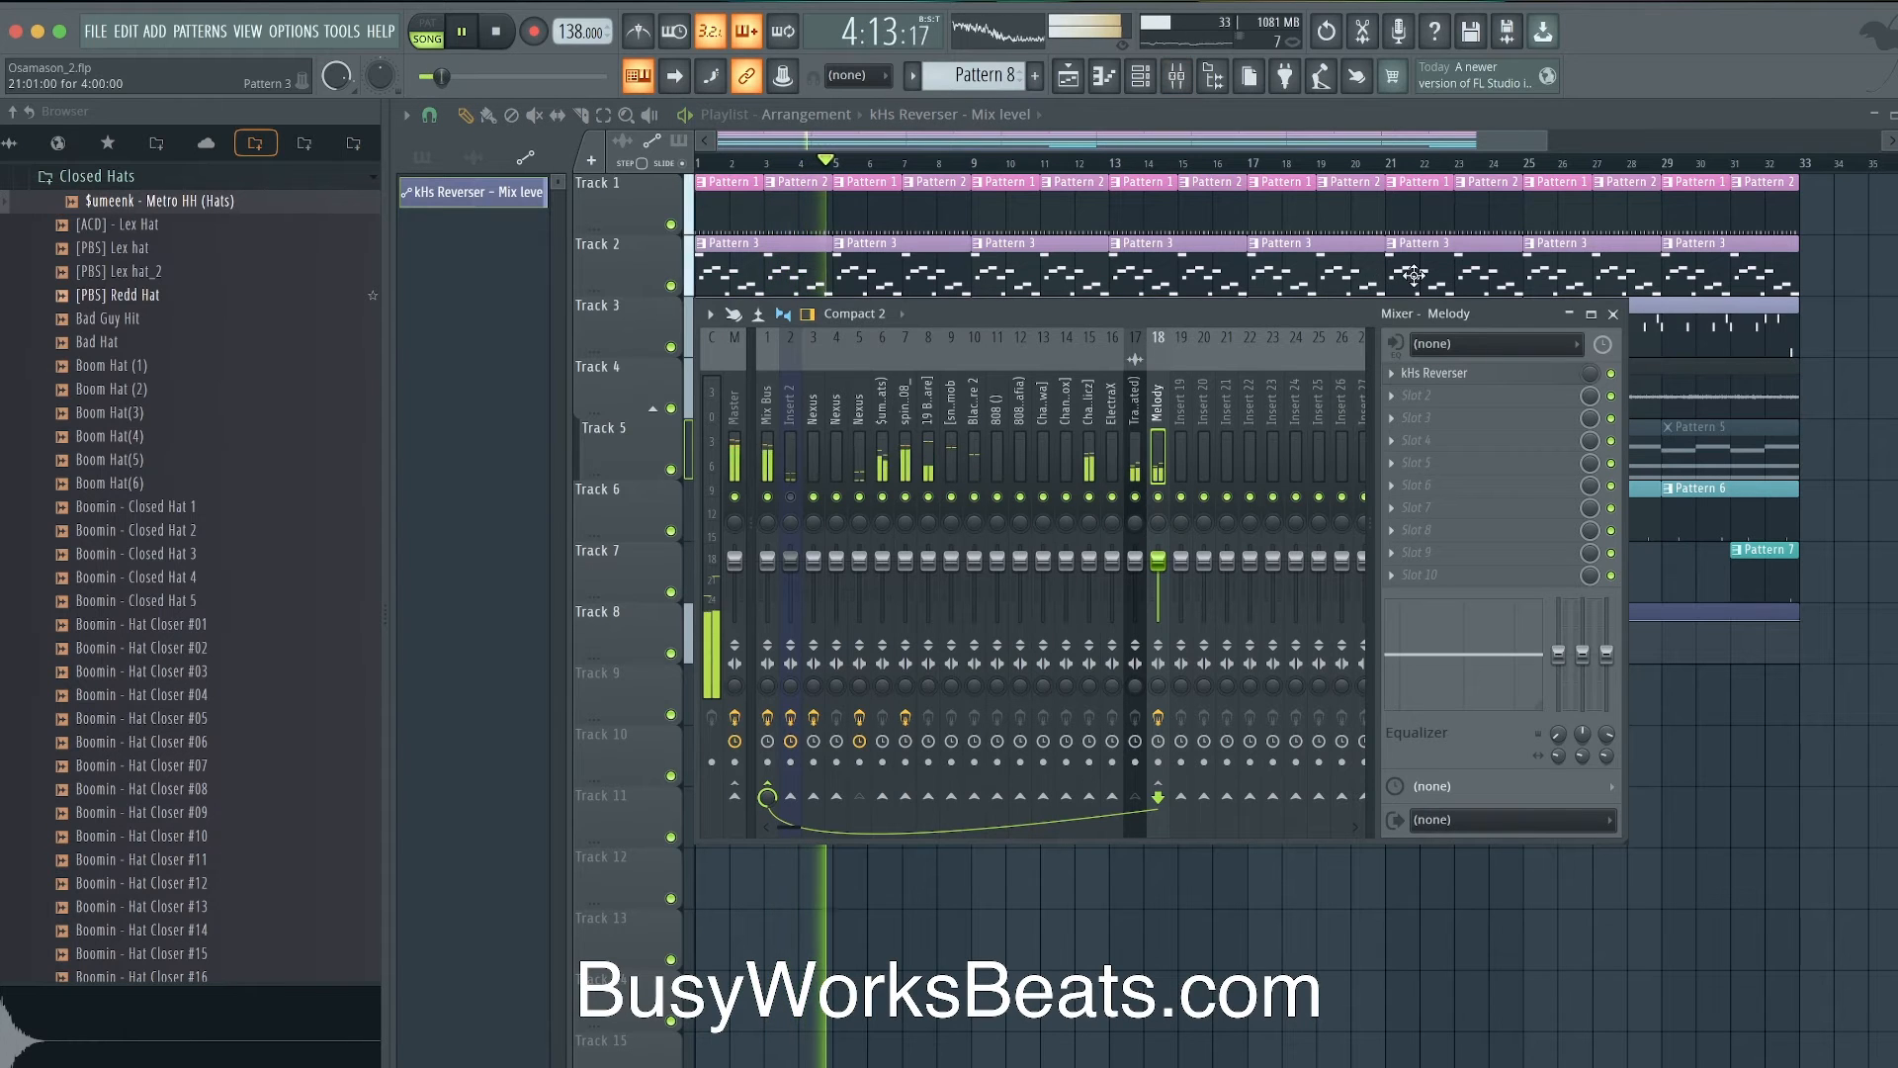
pyautogui.click(1616, 316)
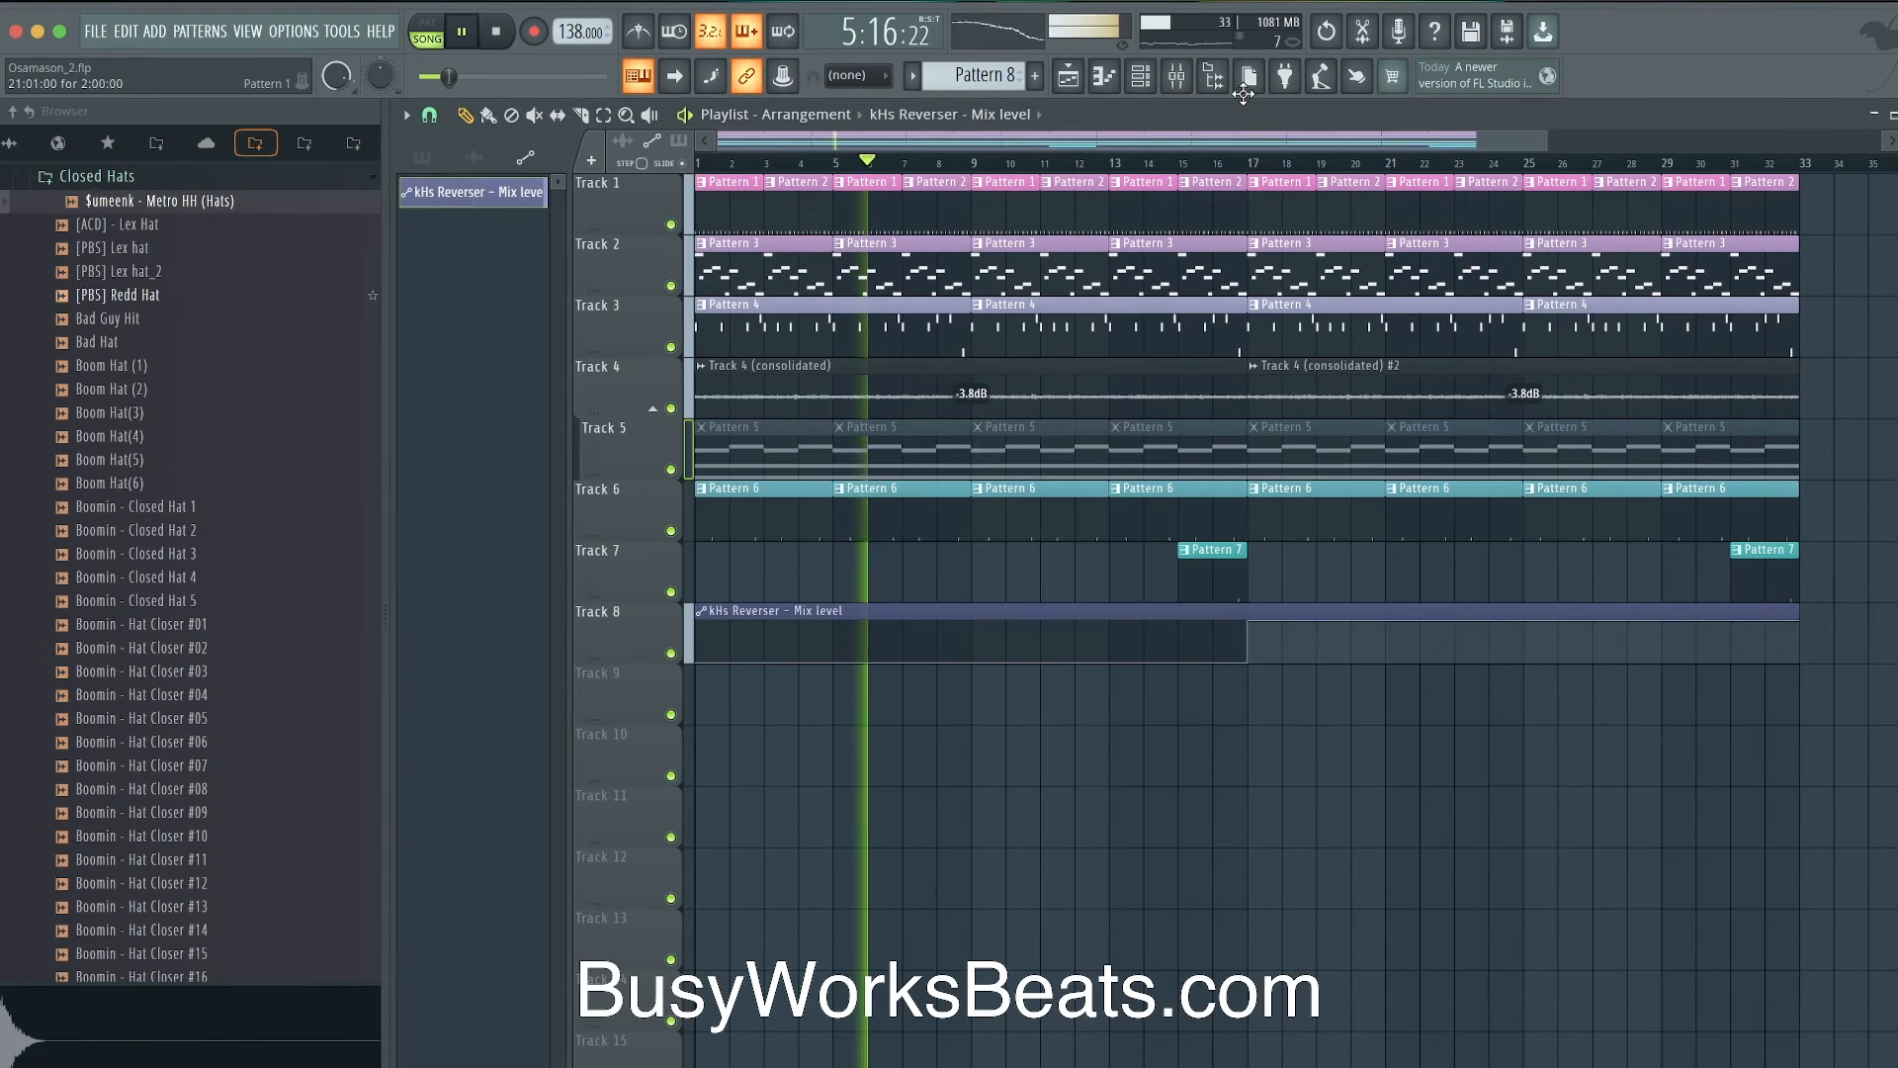
pyautogui.click(1142, 79)
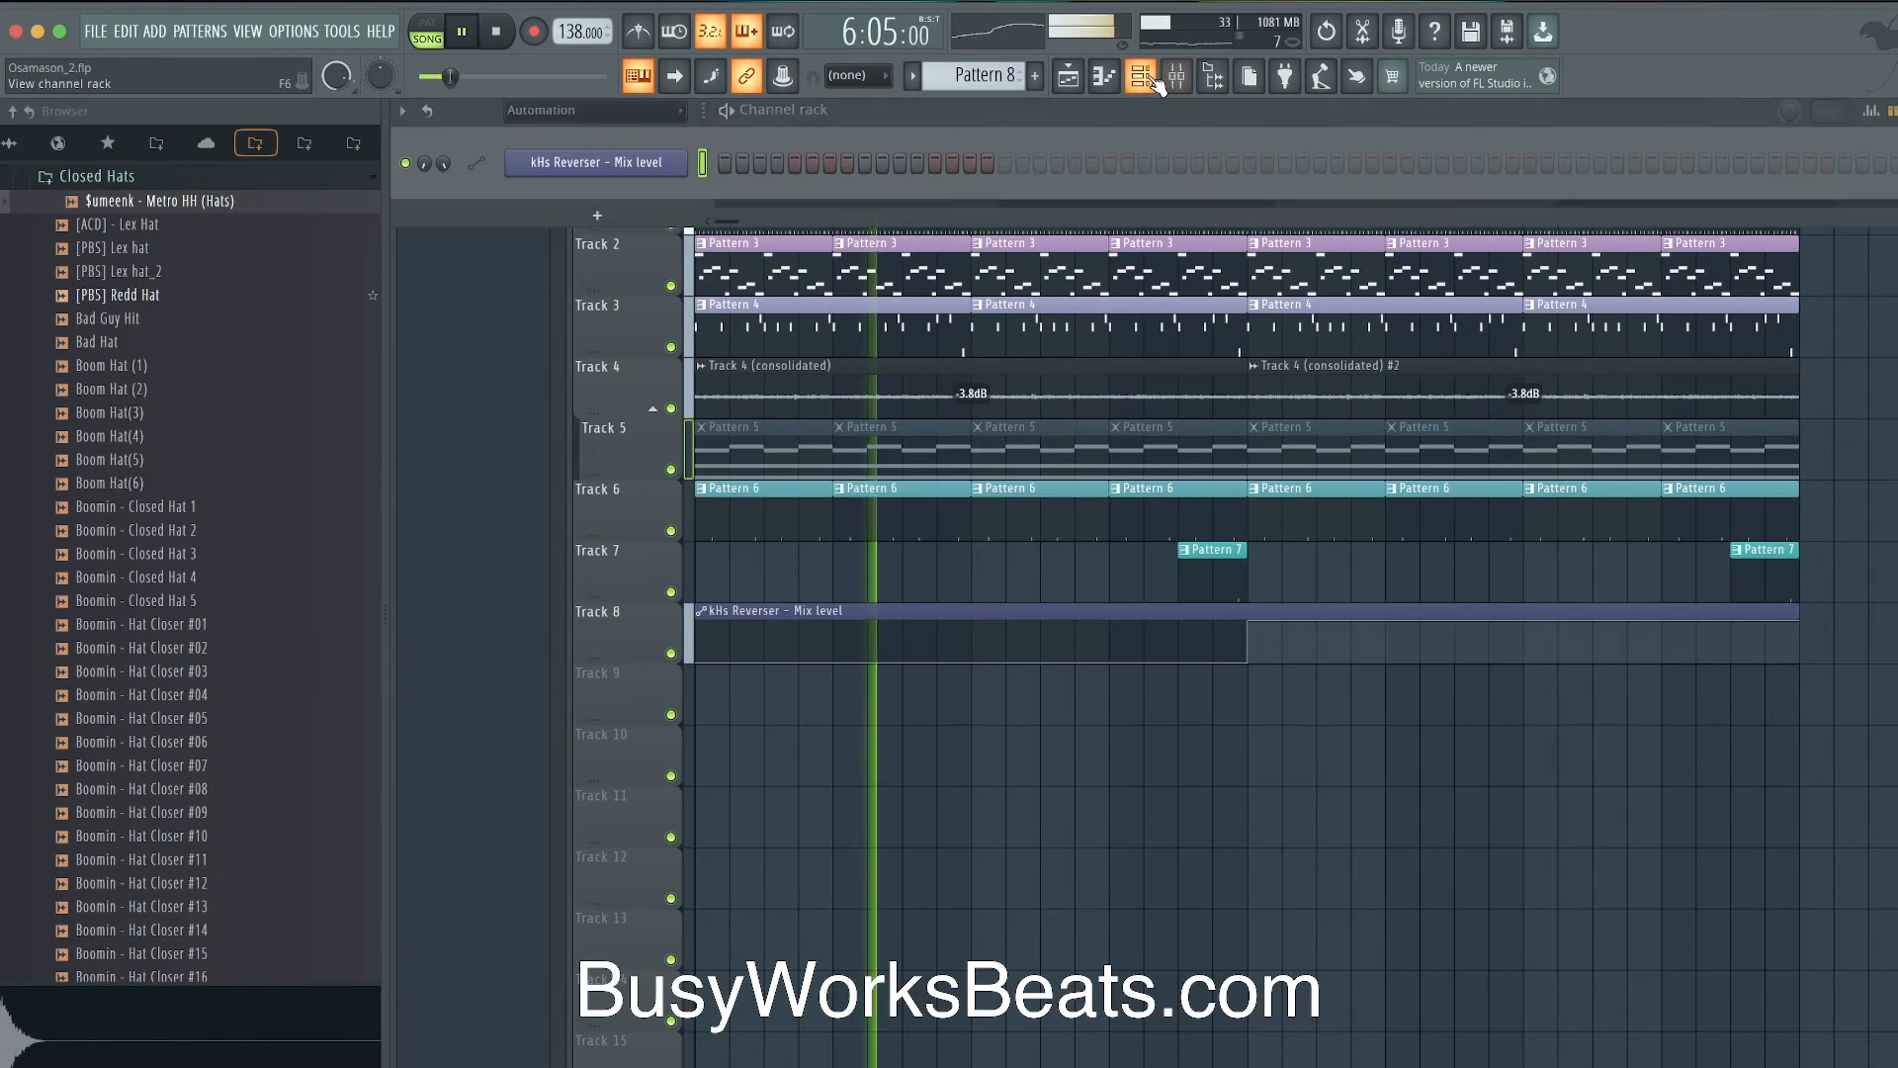
pyautogui.click(591, 113)
pyautogui.click(583, 139)
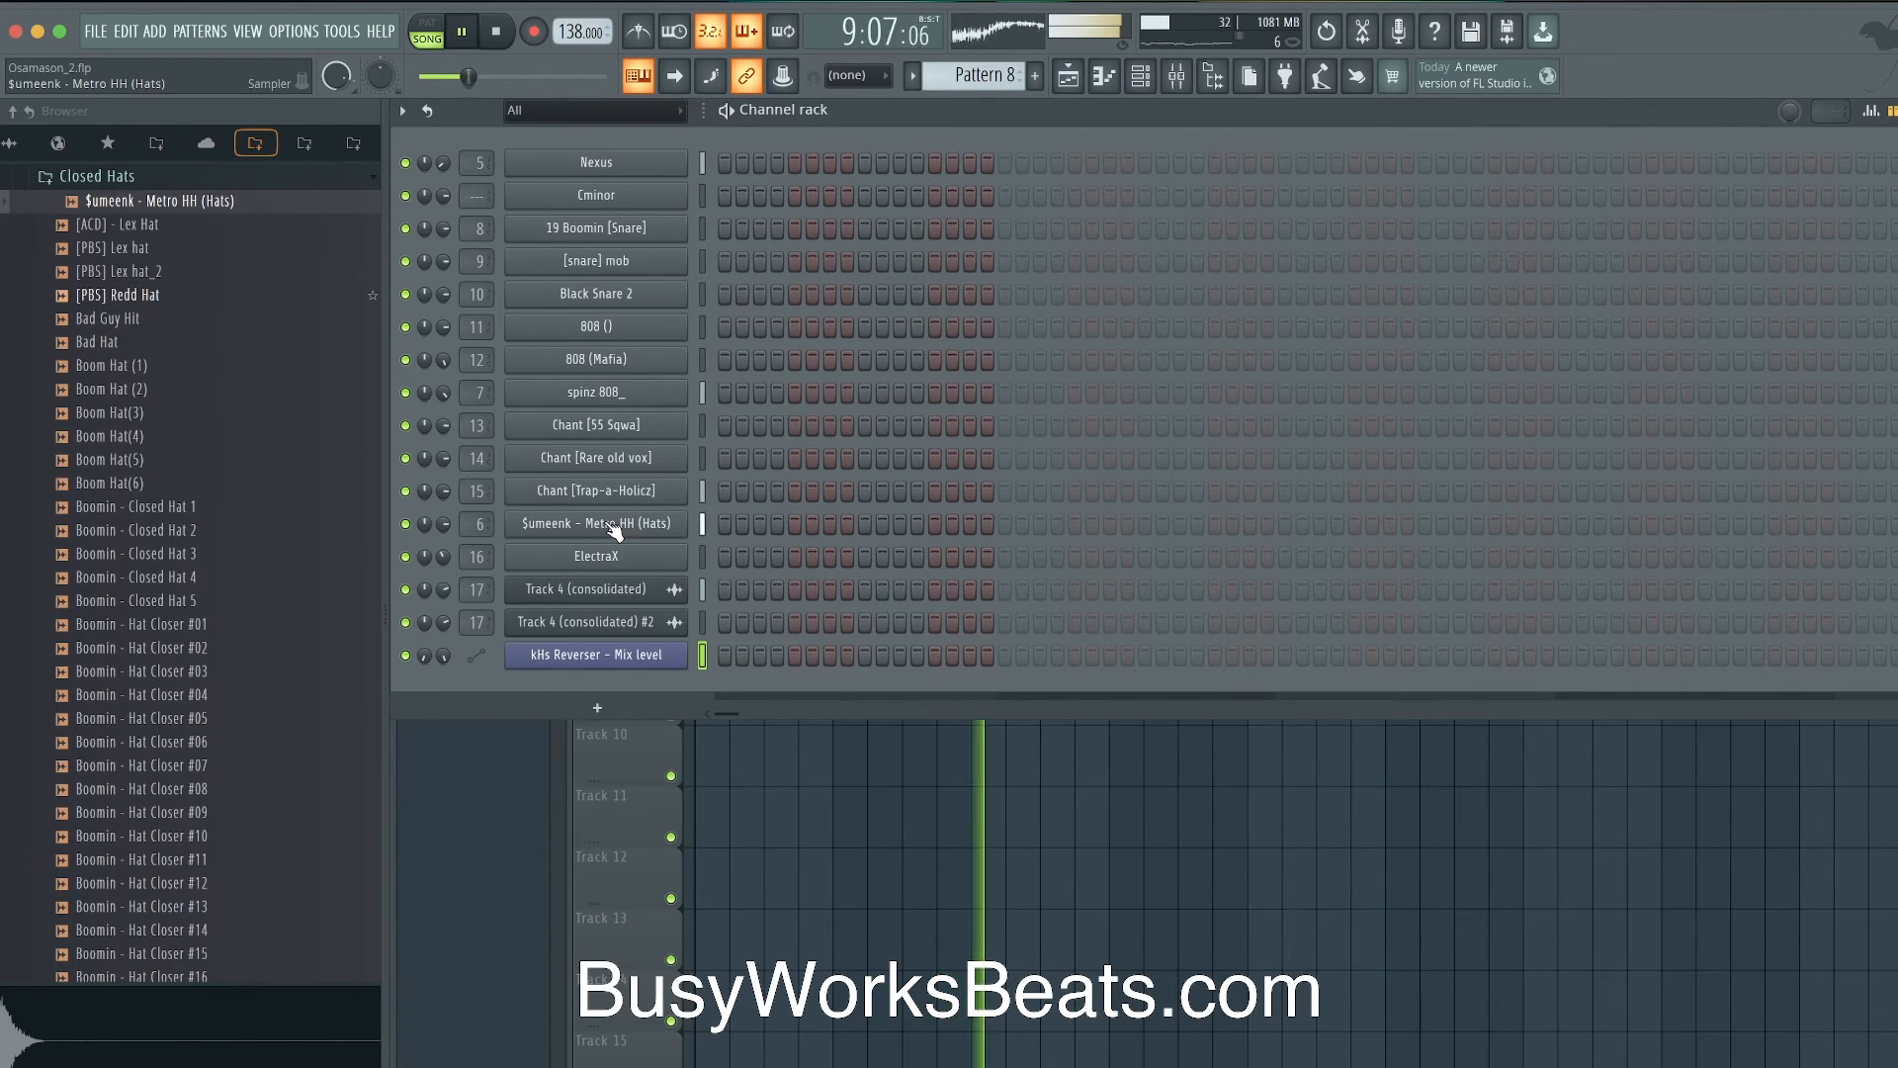
pyautogui.rightClick(736, 777)
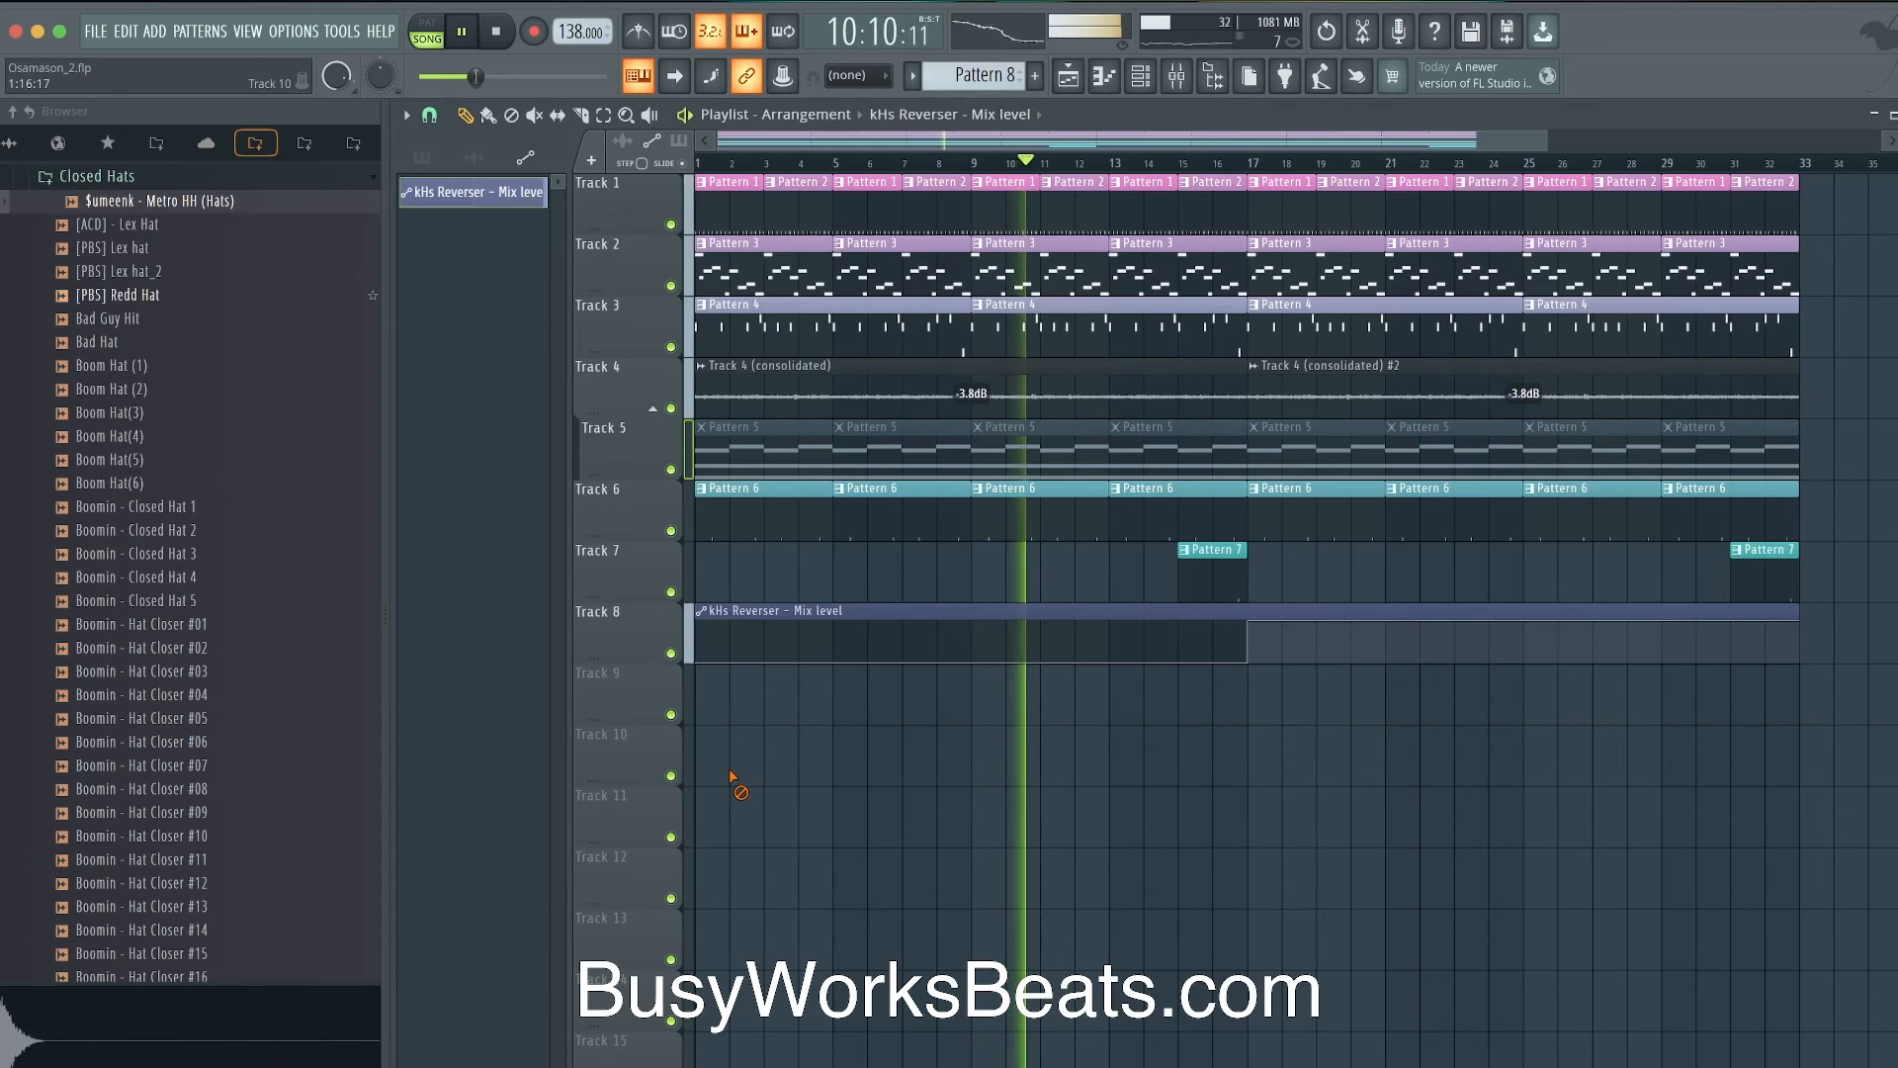
pyautogui.click(1212, 89)
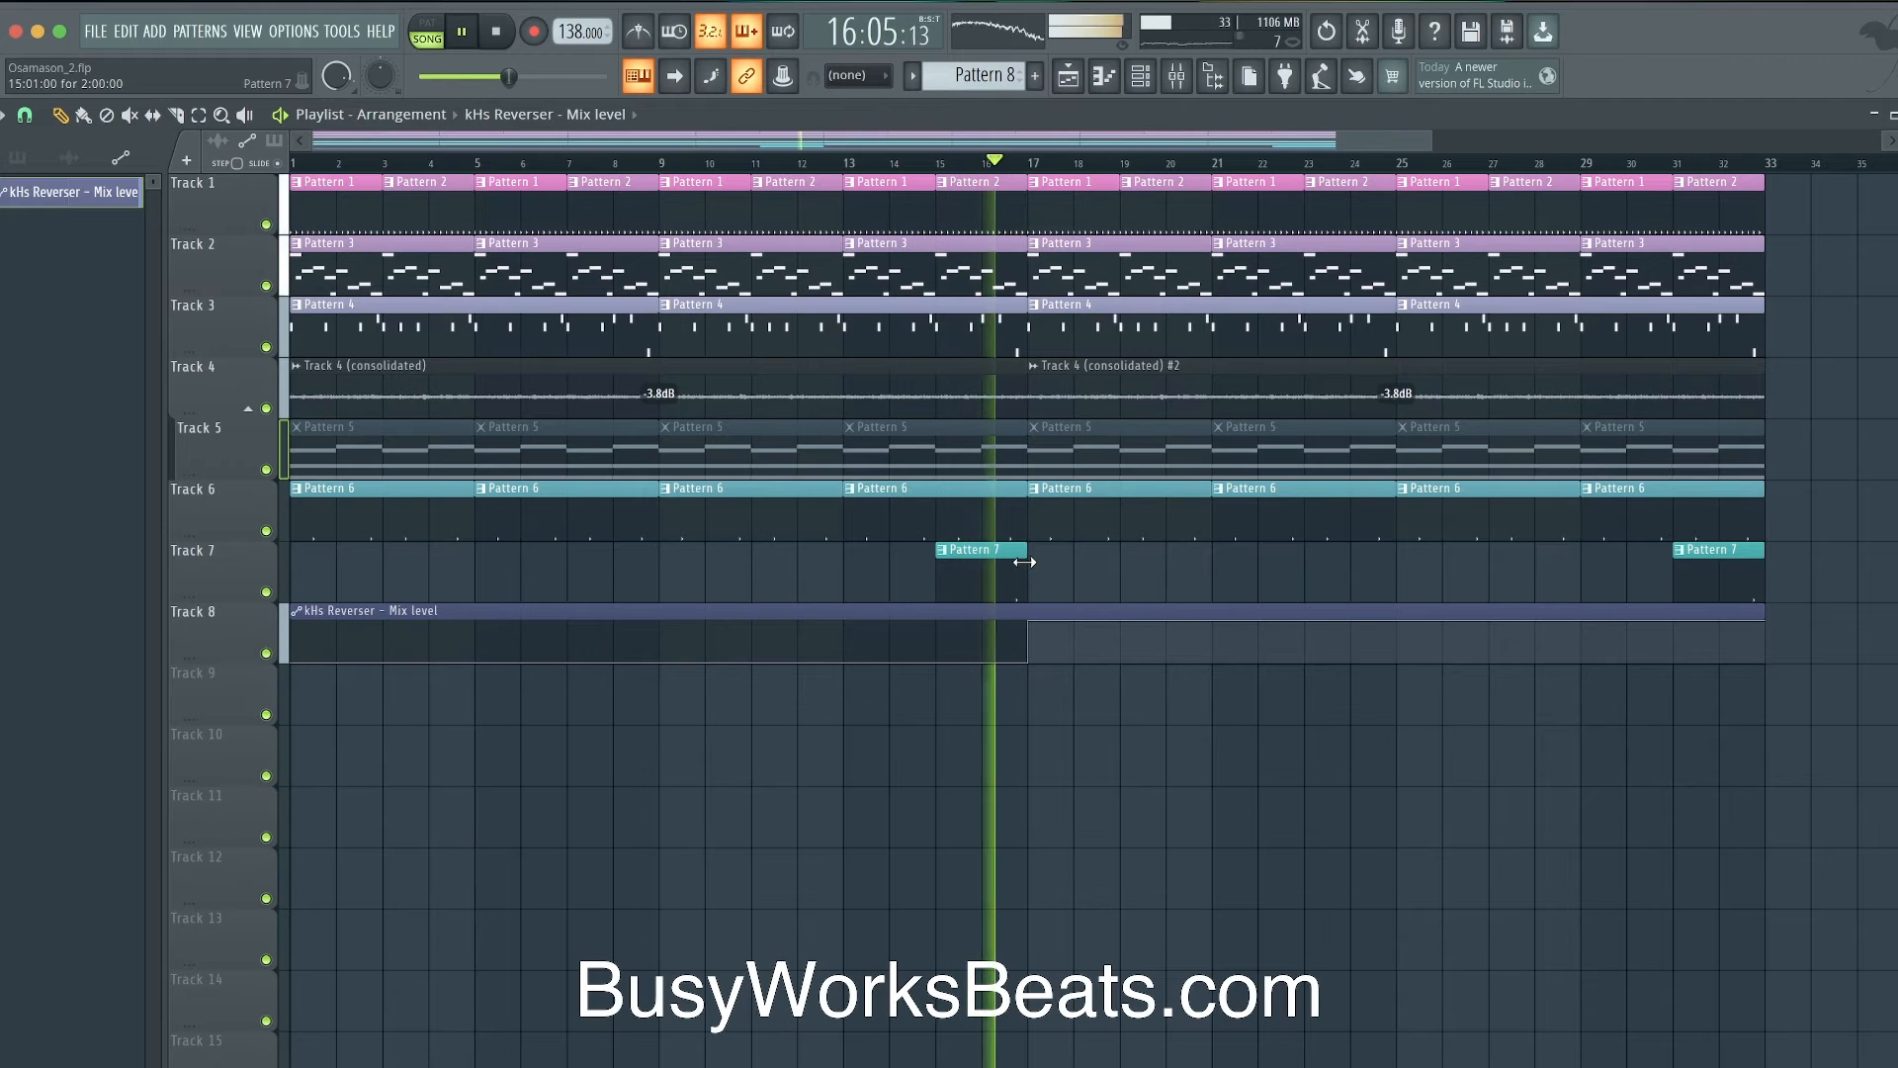
# - Load a second FabFilter Pro-Q 3 into slot 5 of the Mix Bus
pyautogui.click(1177, 76)
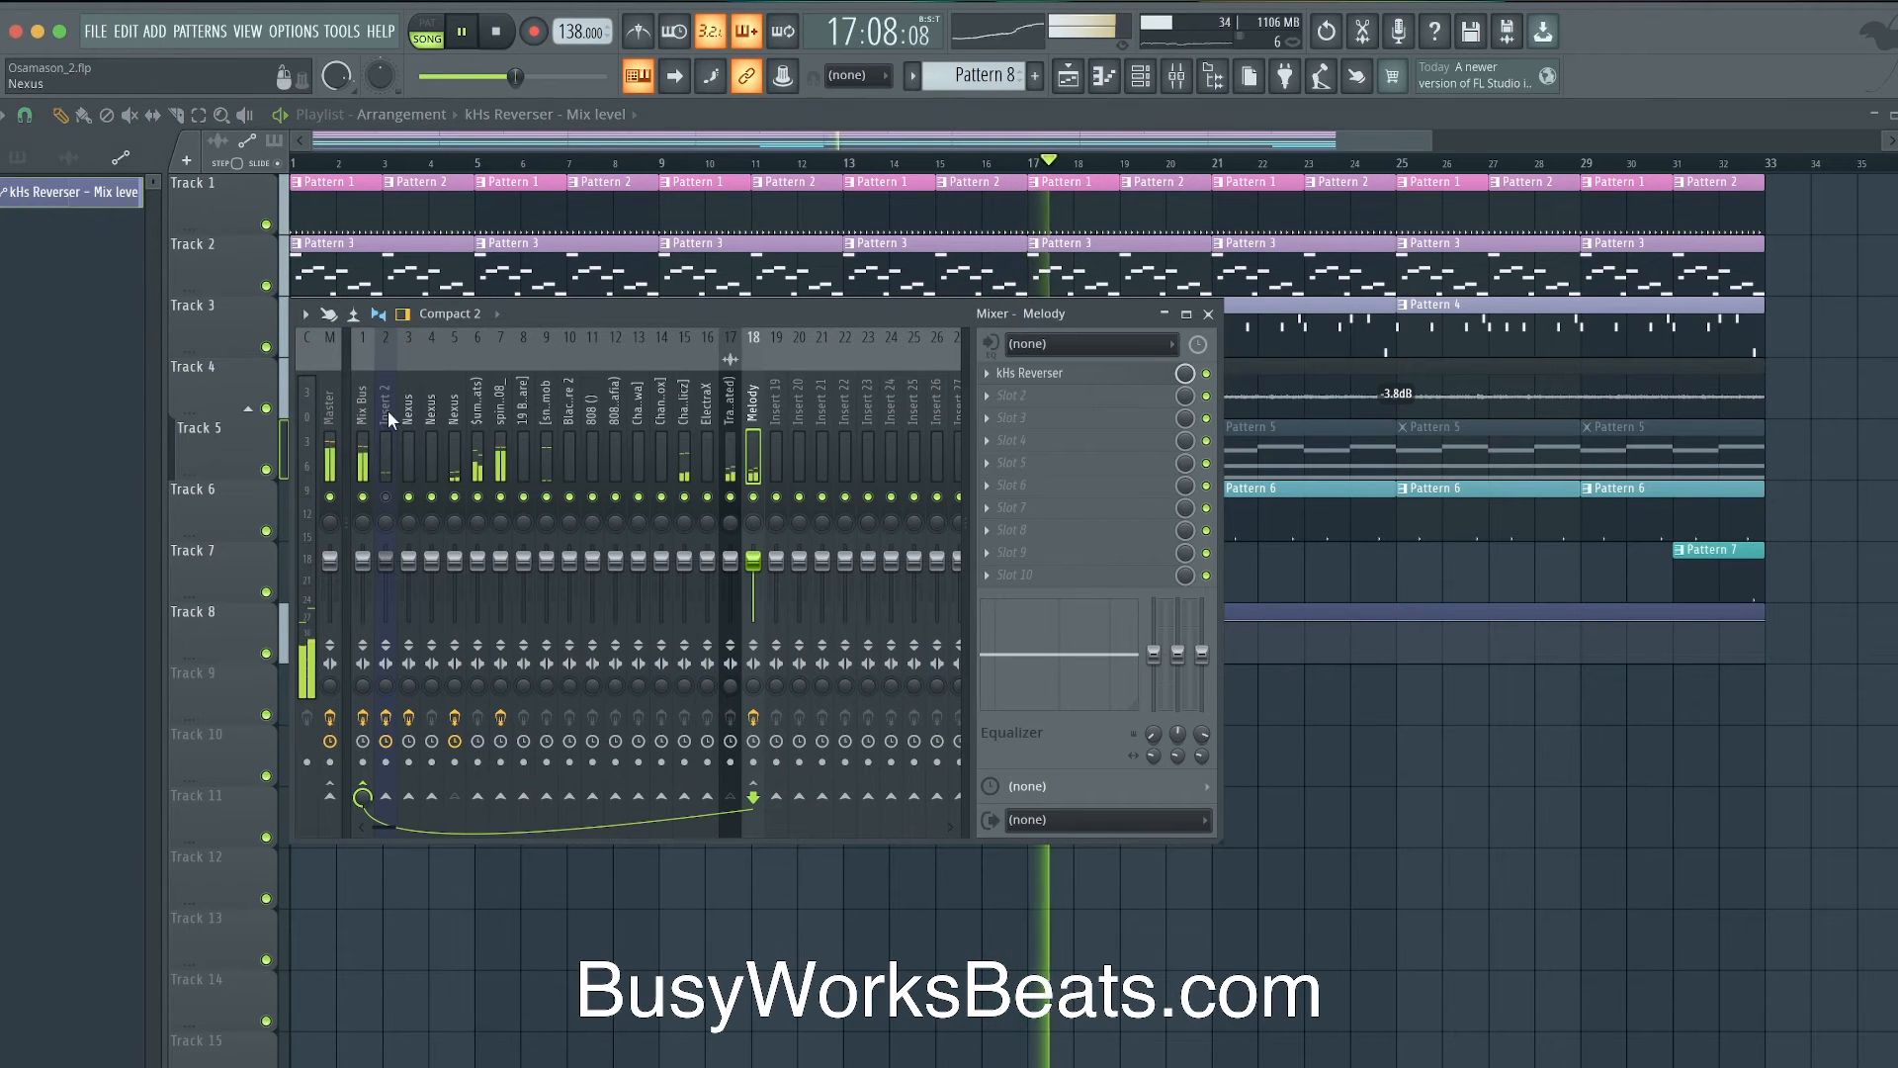
pyautogui.click(376, 411)
pyautogui.click(1005, 461)
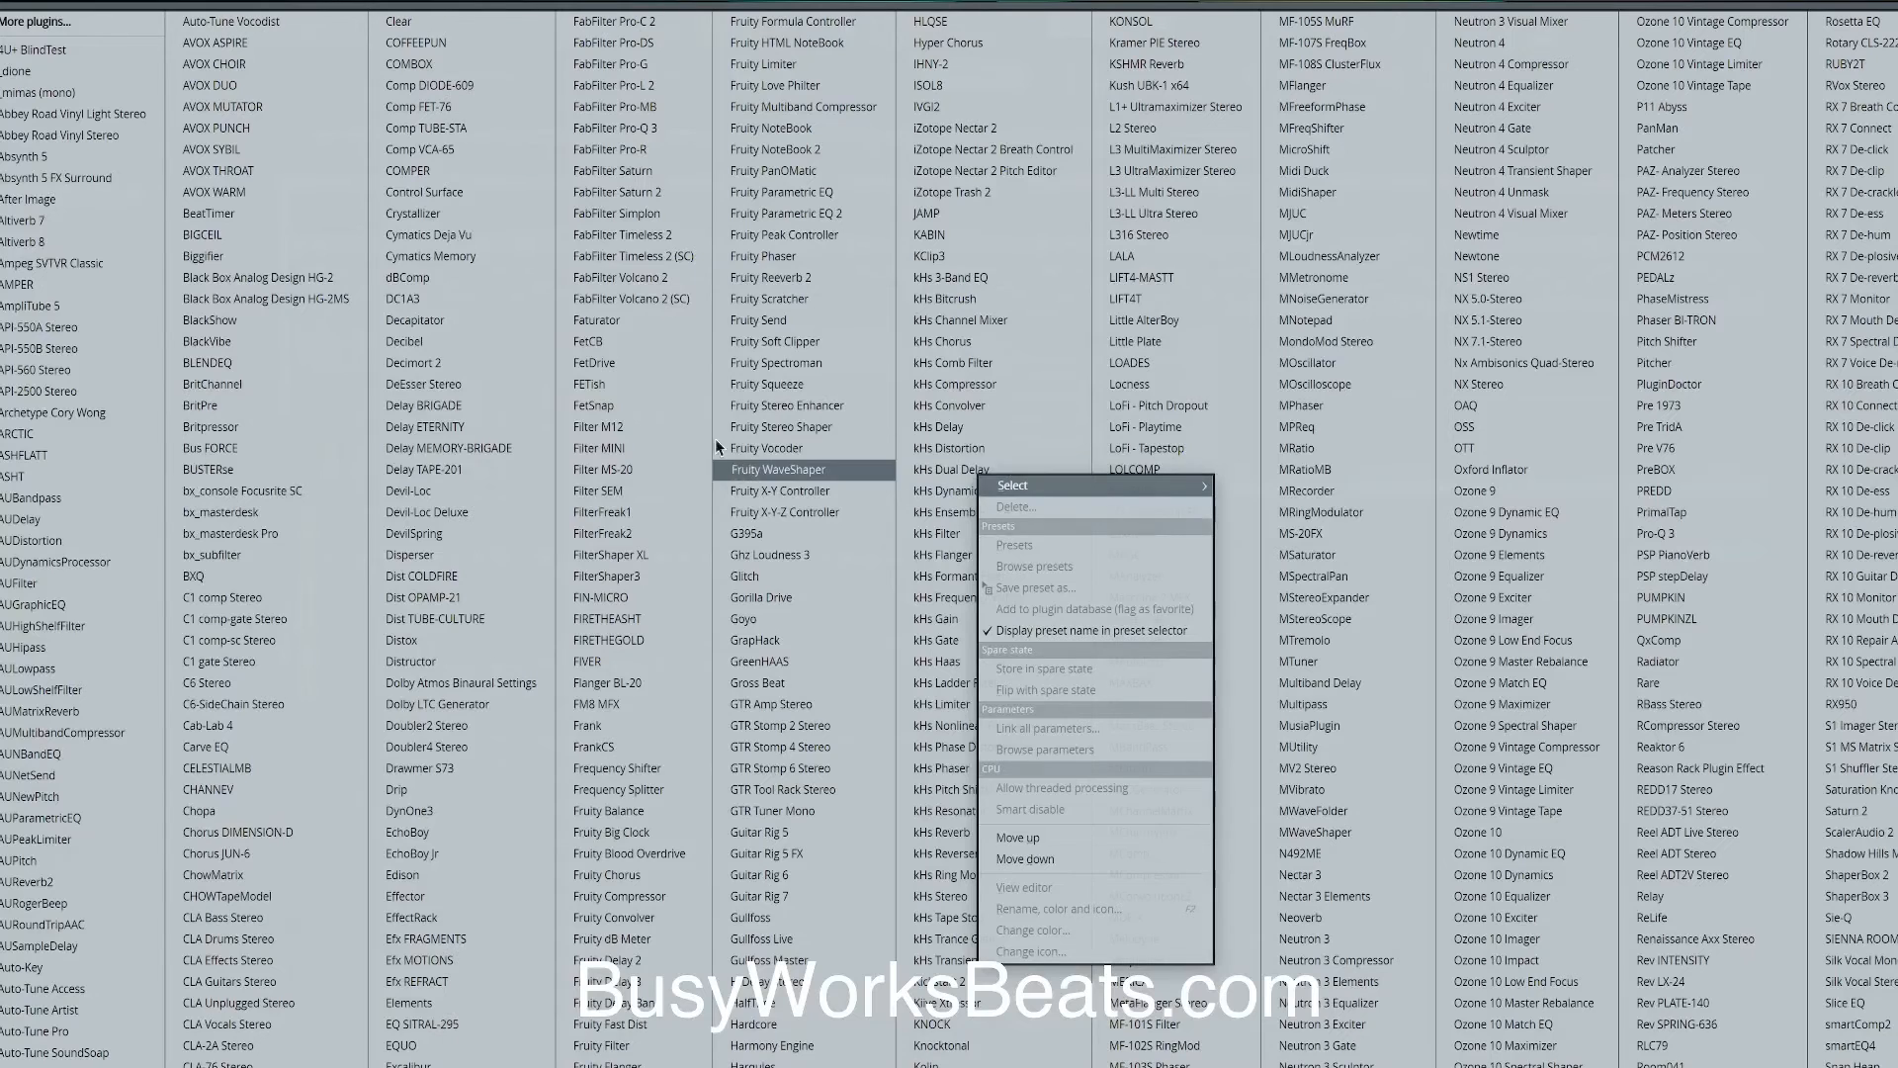
pyautogui.moveTo(653, 127); pyautogui.dragTo(658, 132)
pyautogui.moveTo(589, 372); pyautogui.dragTo(591, 376)
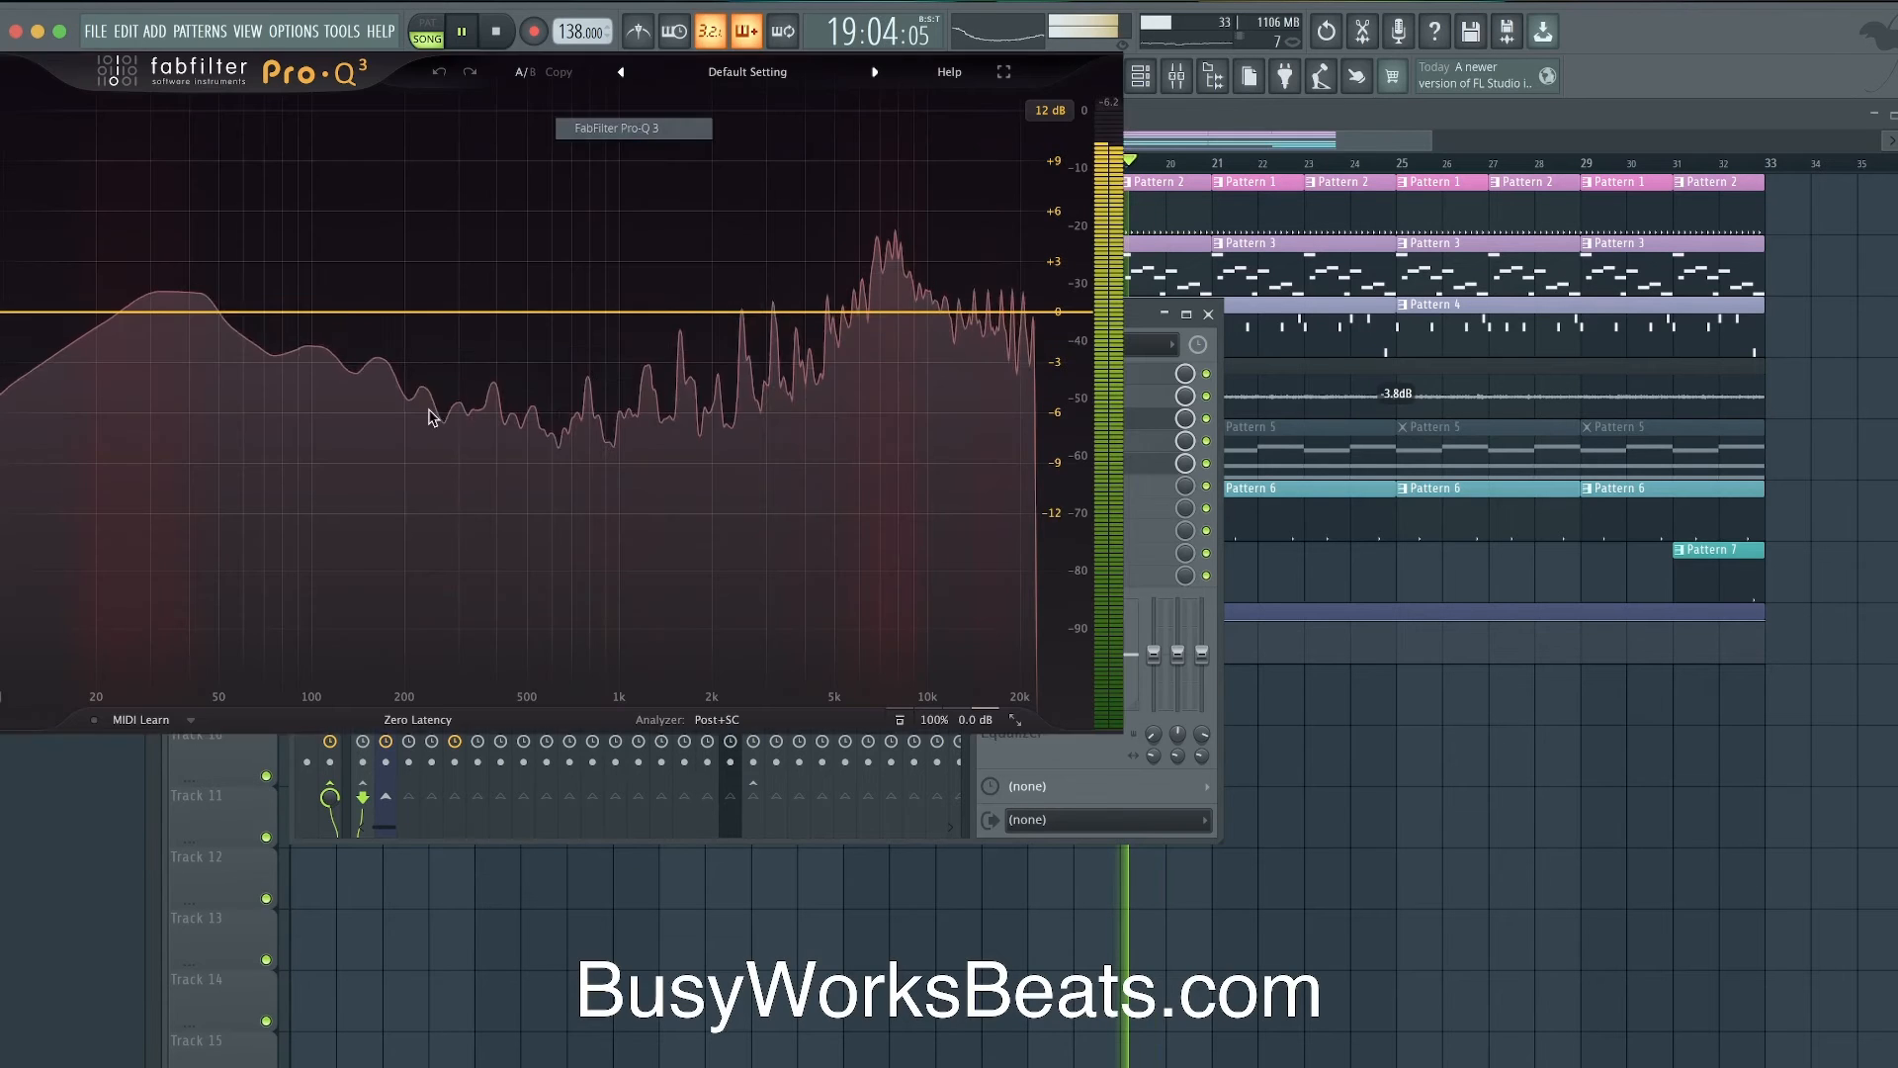
# - Add a bell band at 75 Hz in the new Pro-Q 3, narrow its Q, boost it about 4 dB and close the EQ
pyautogui.click(253, 315)
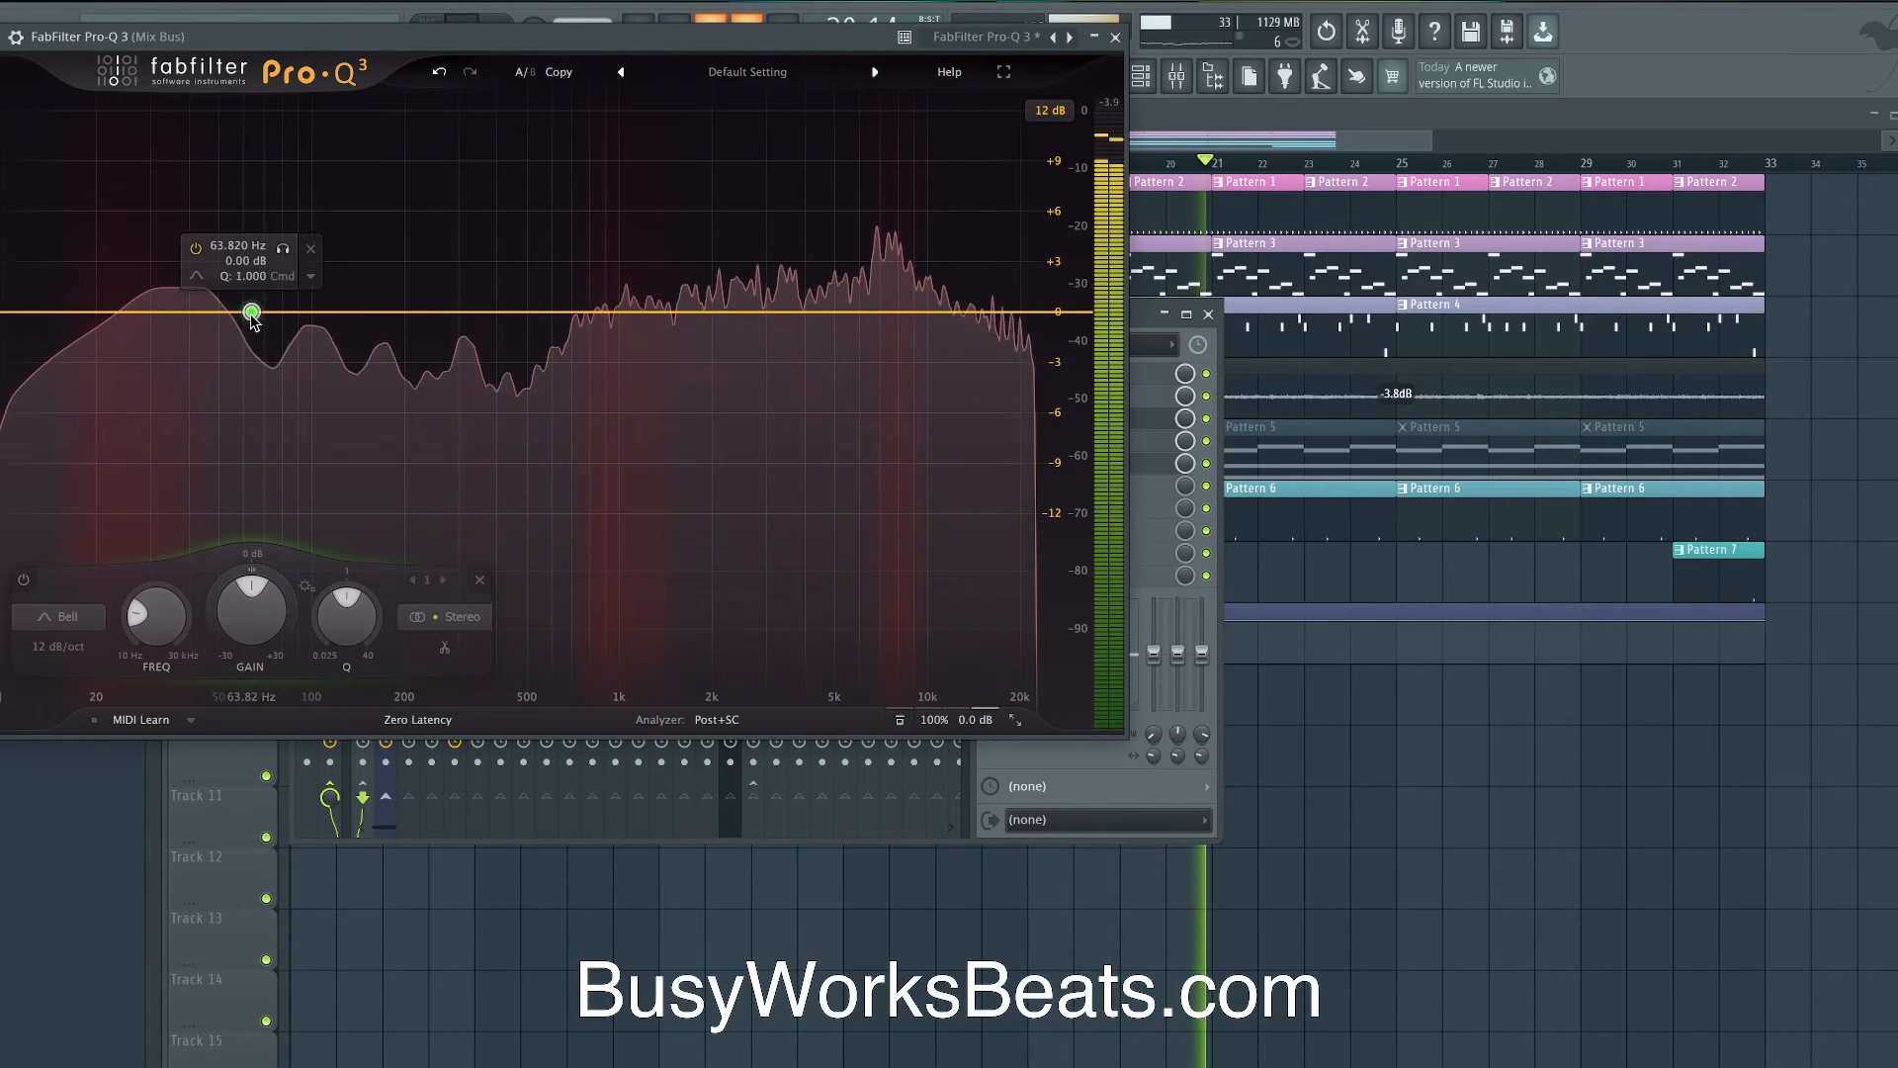
pyautogui.click(240, 247)
pyautogui.write('75')
pyautogui.press('Return')
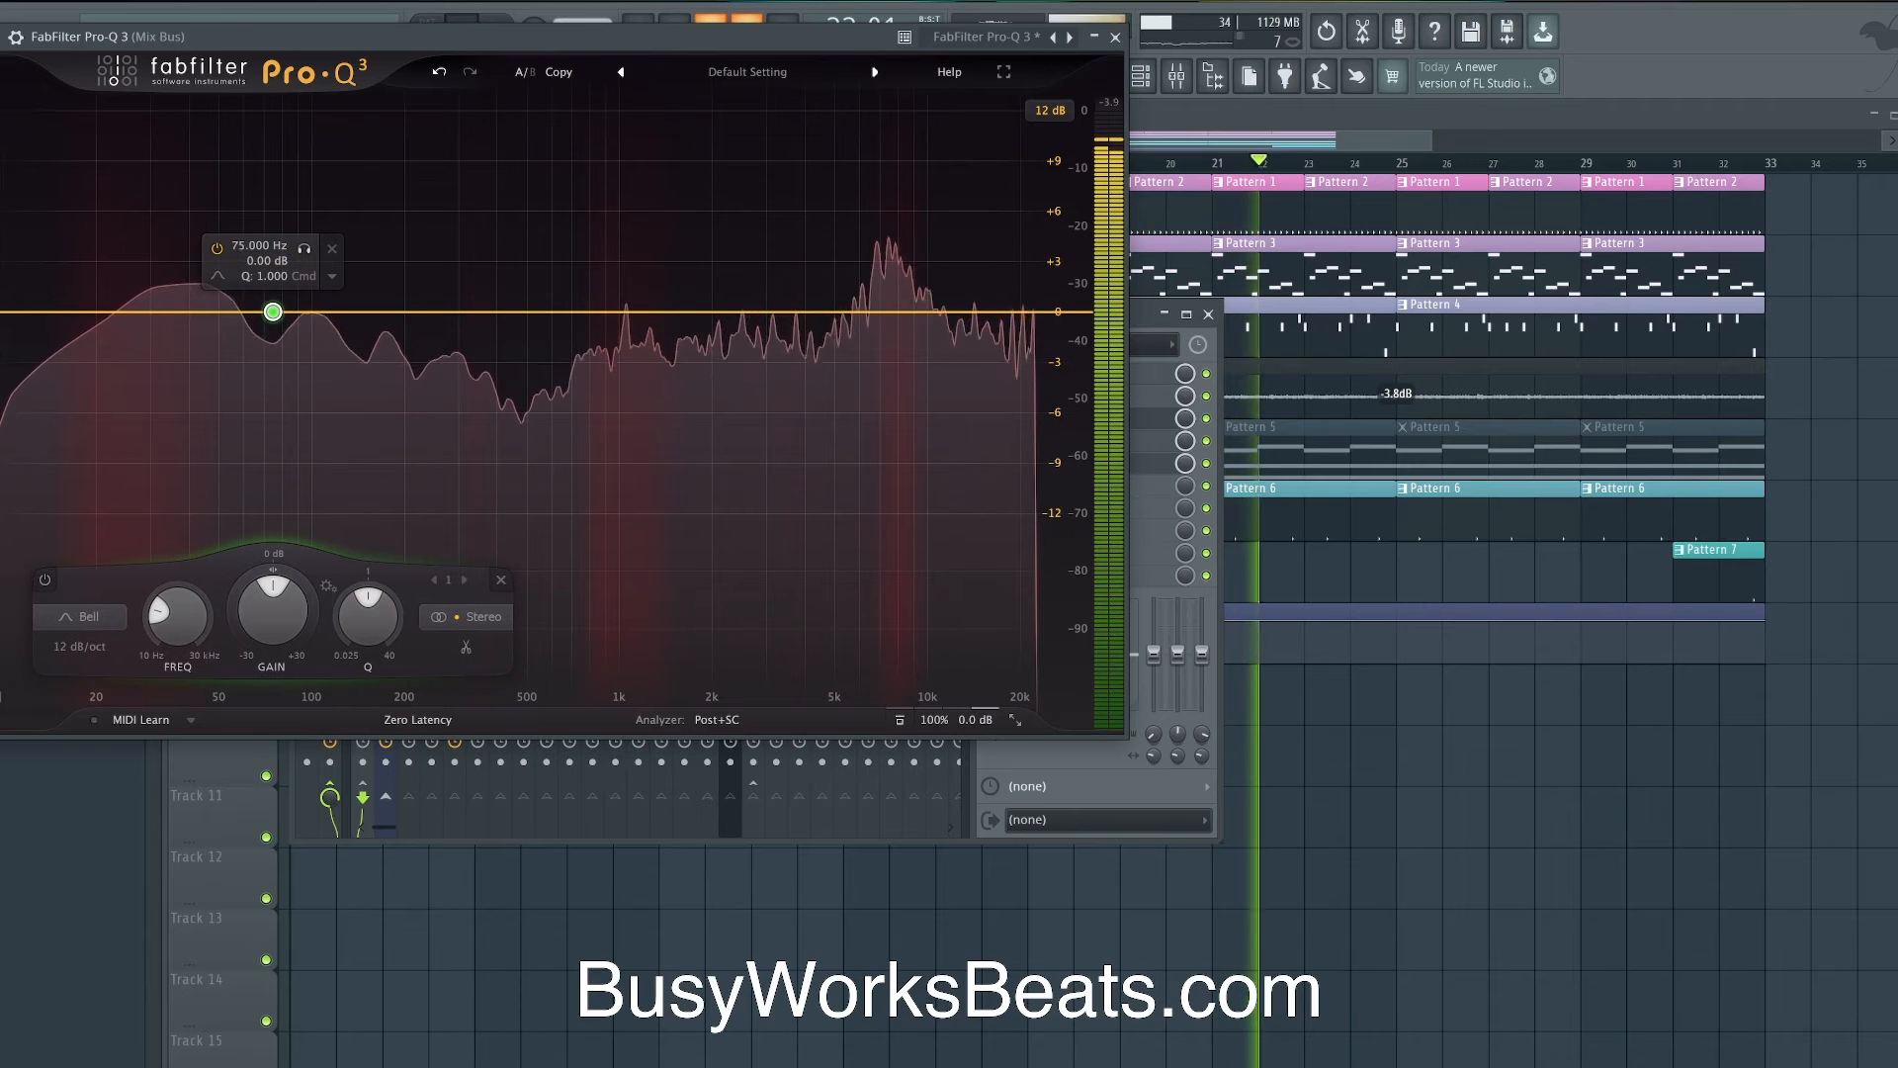
pyautogui.moveTo(370, 621); pyautogui.dragTo(369, 550)
pyautogui.moveTo(276, 625); pyautogui.dragTo(291, 546)
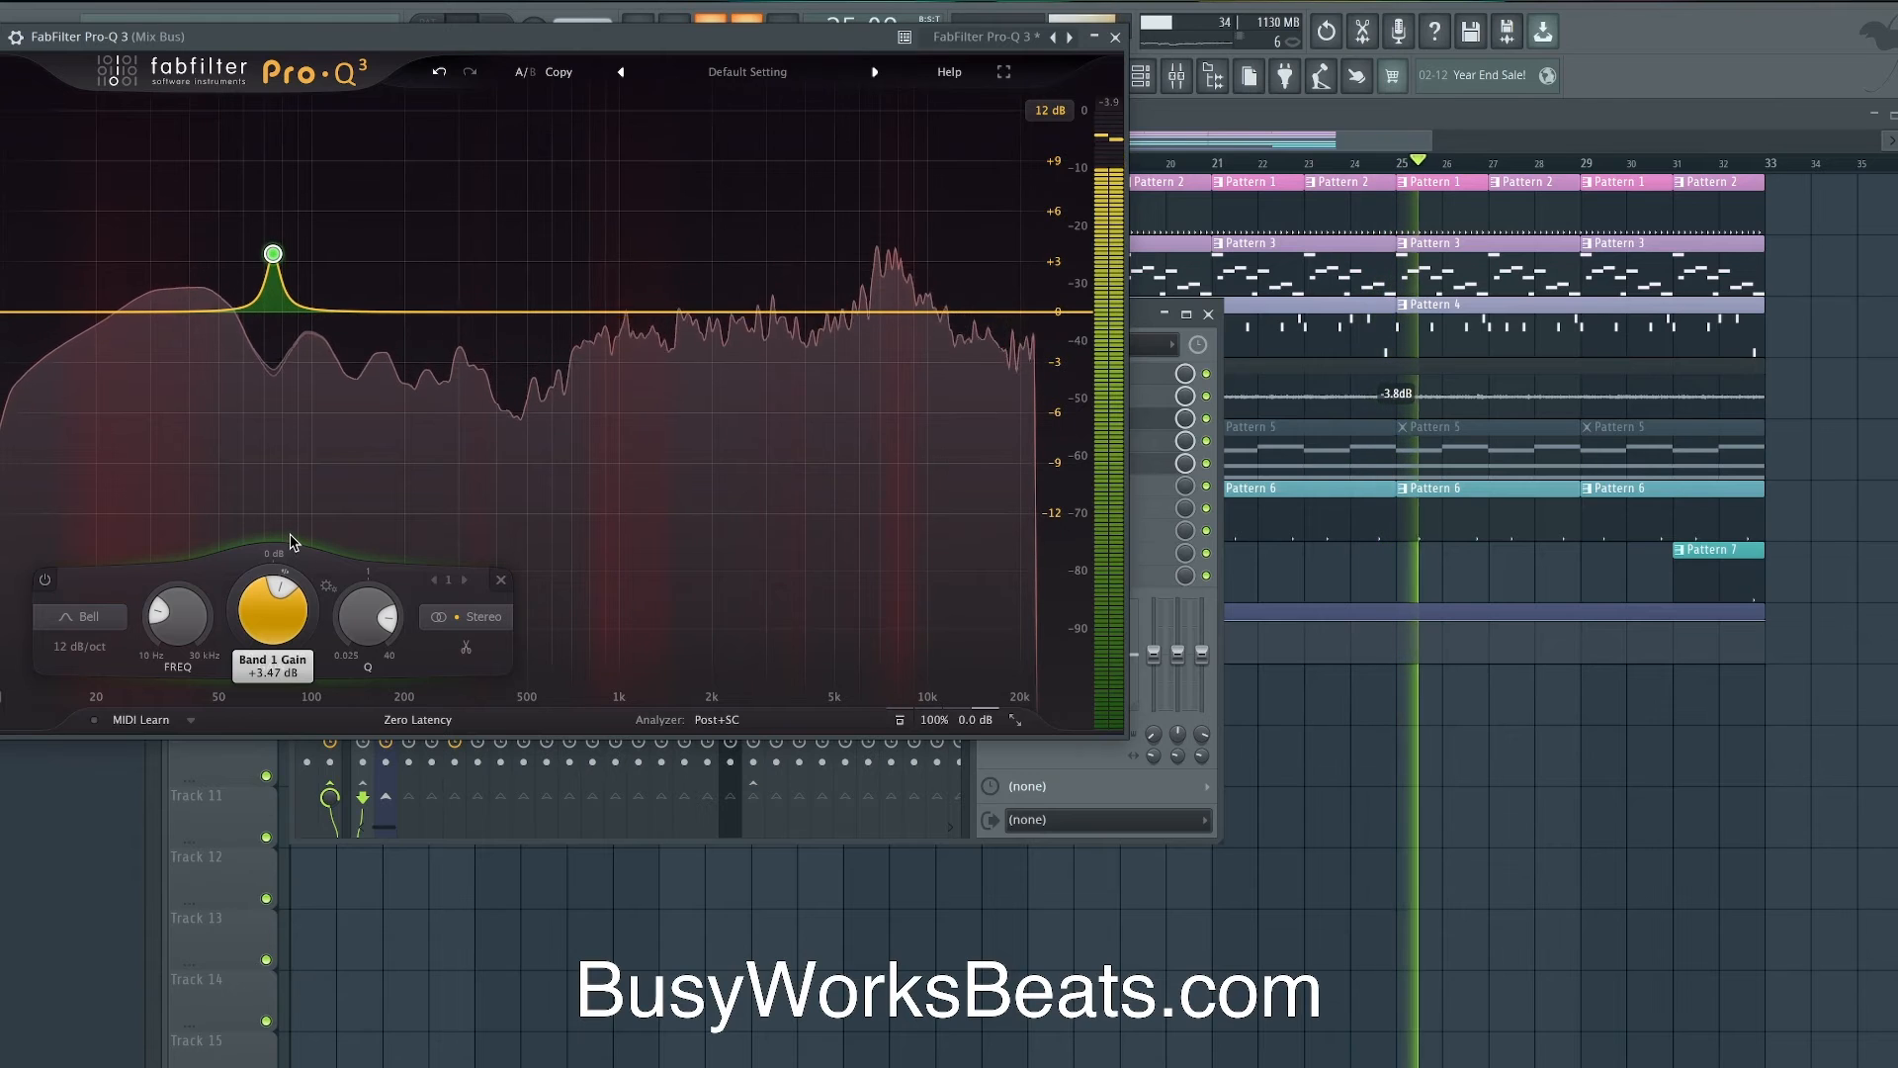
pyautogui.moveTo(277, 620); pyautogui.dragTo(277, 600)
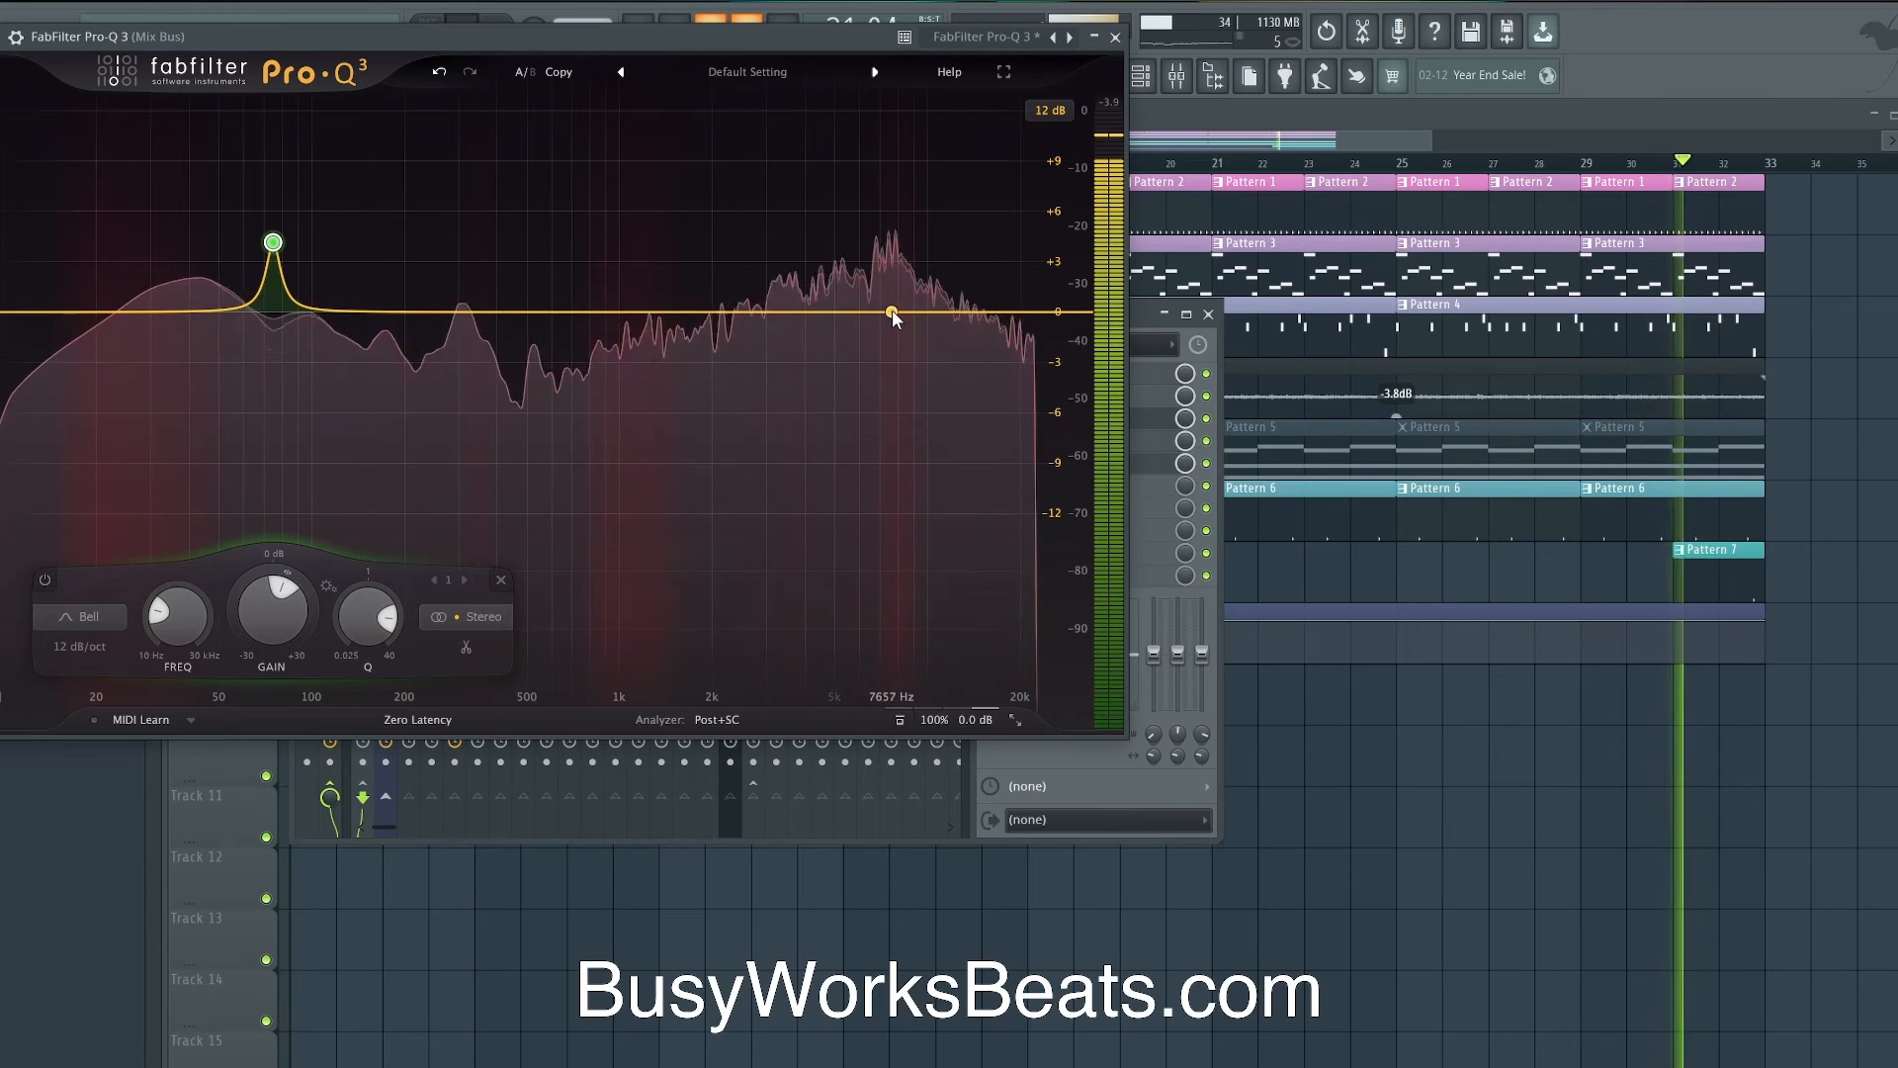
pyautogui.click(1115, 37)
# - Load FabFilter Pro-DS into slot 6 of the Mix Bus, raise its threshold towards 0 dB and close it
pyautogui.click(1037, 487)
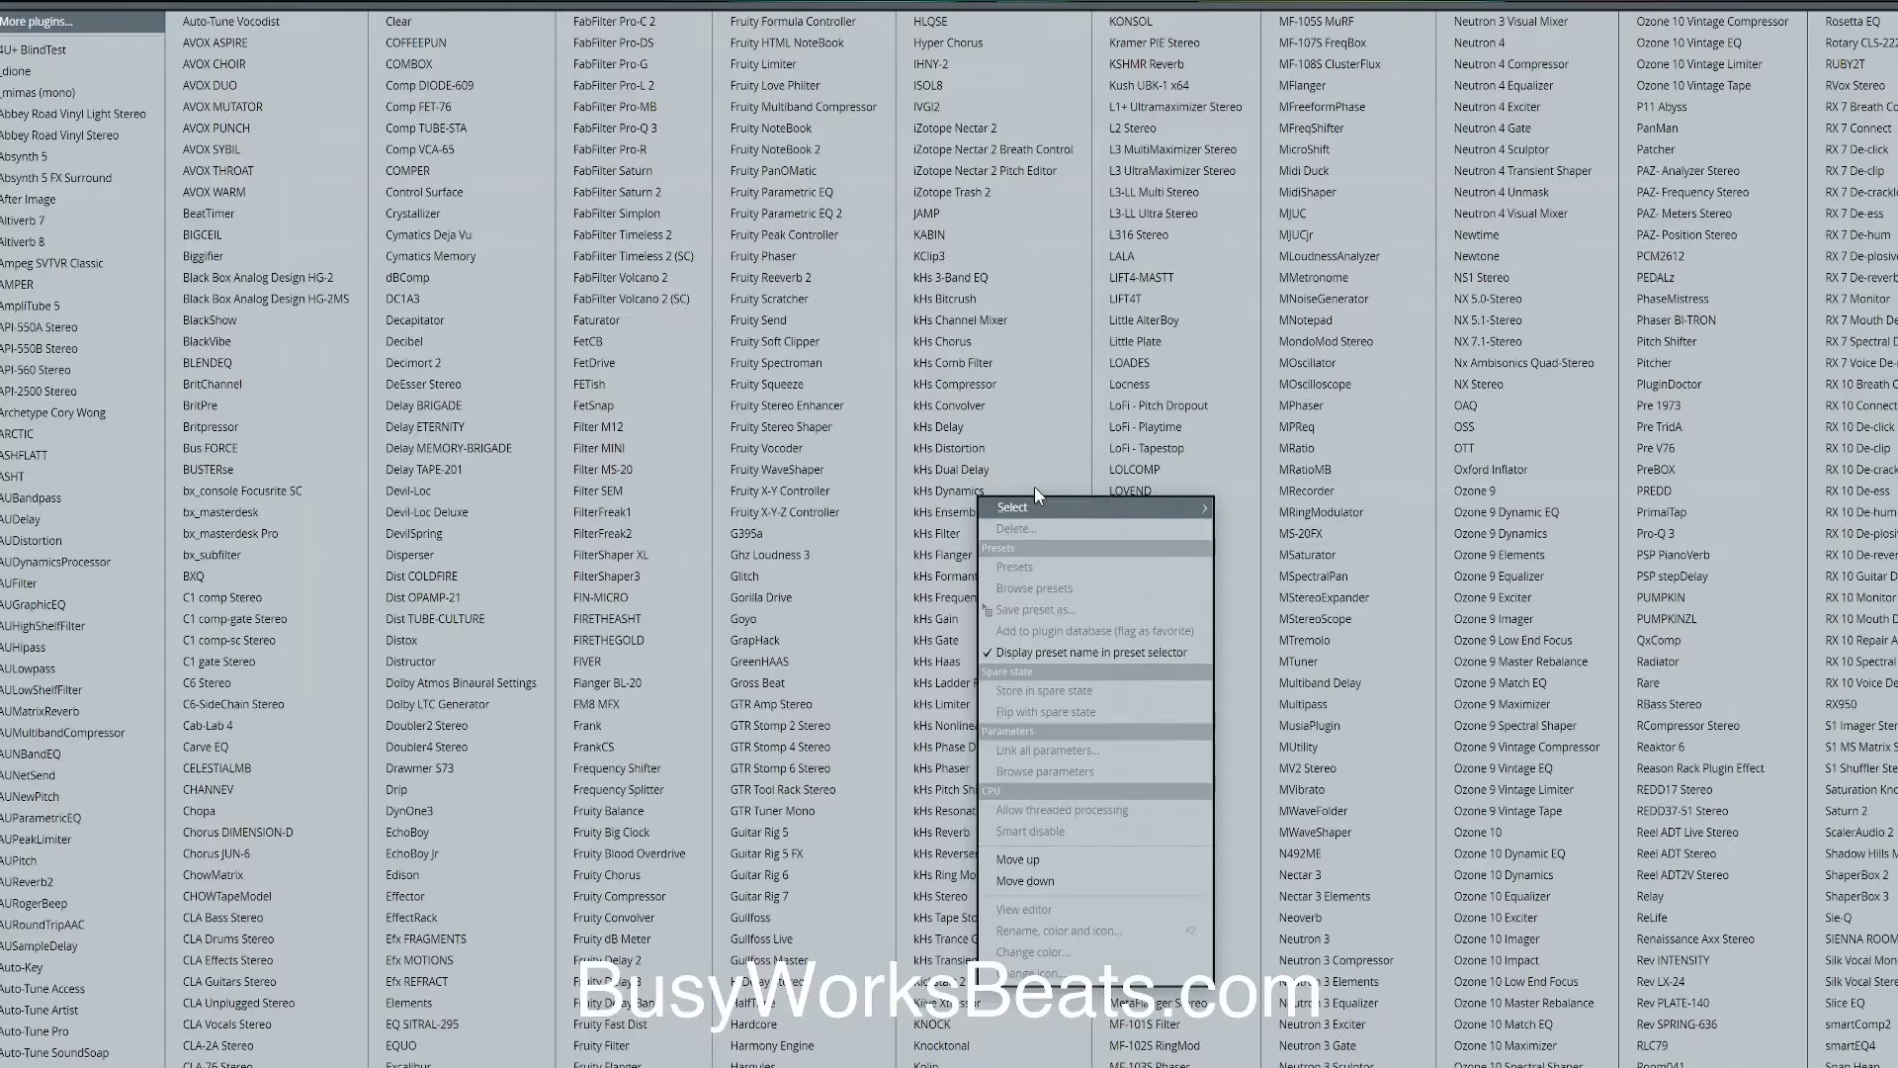
pyautogui.click(662, 40)
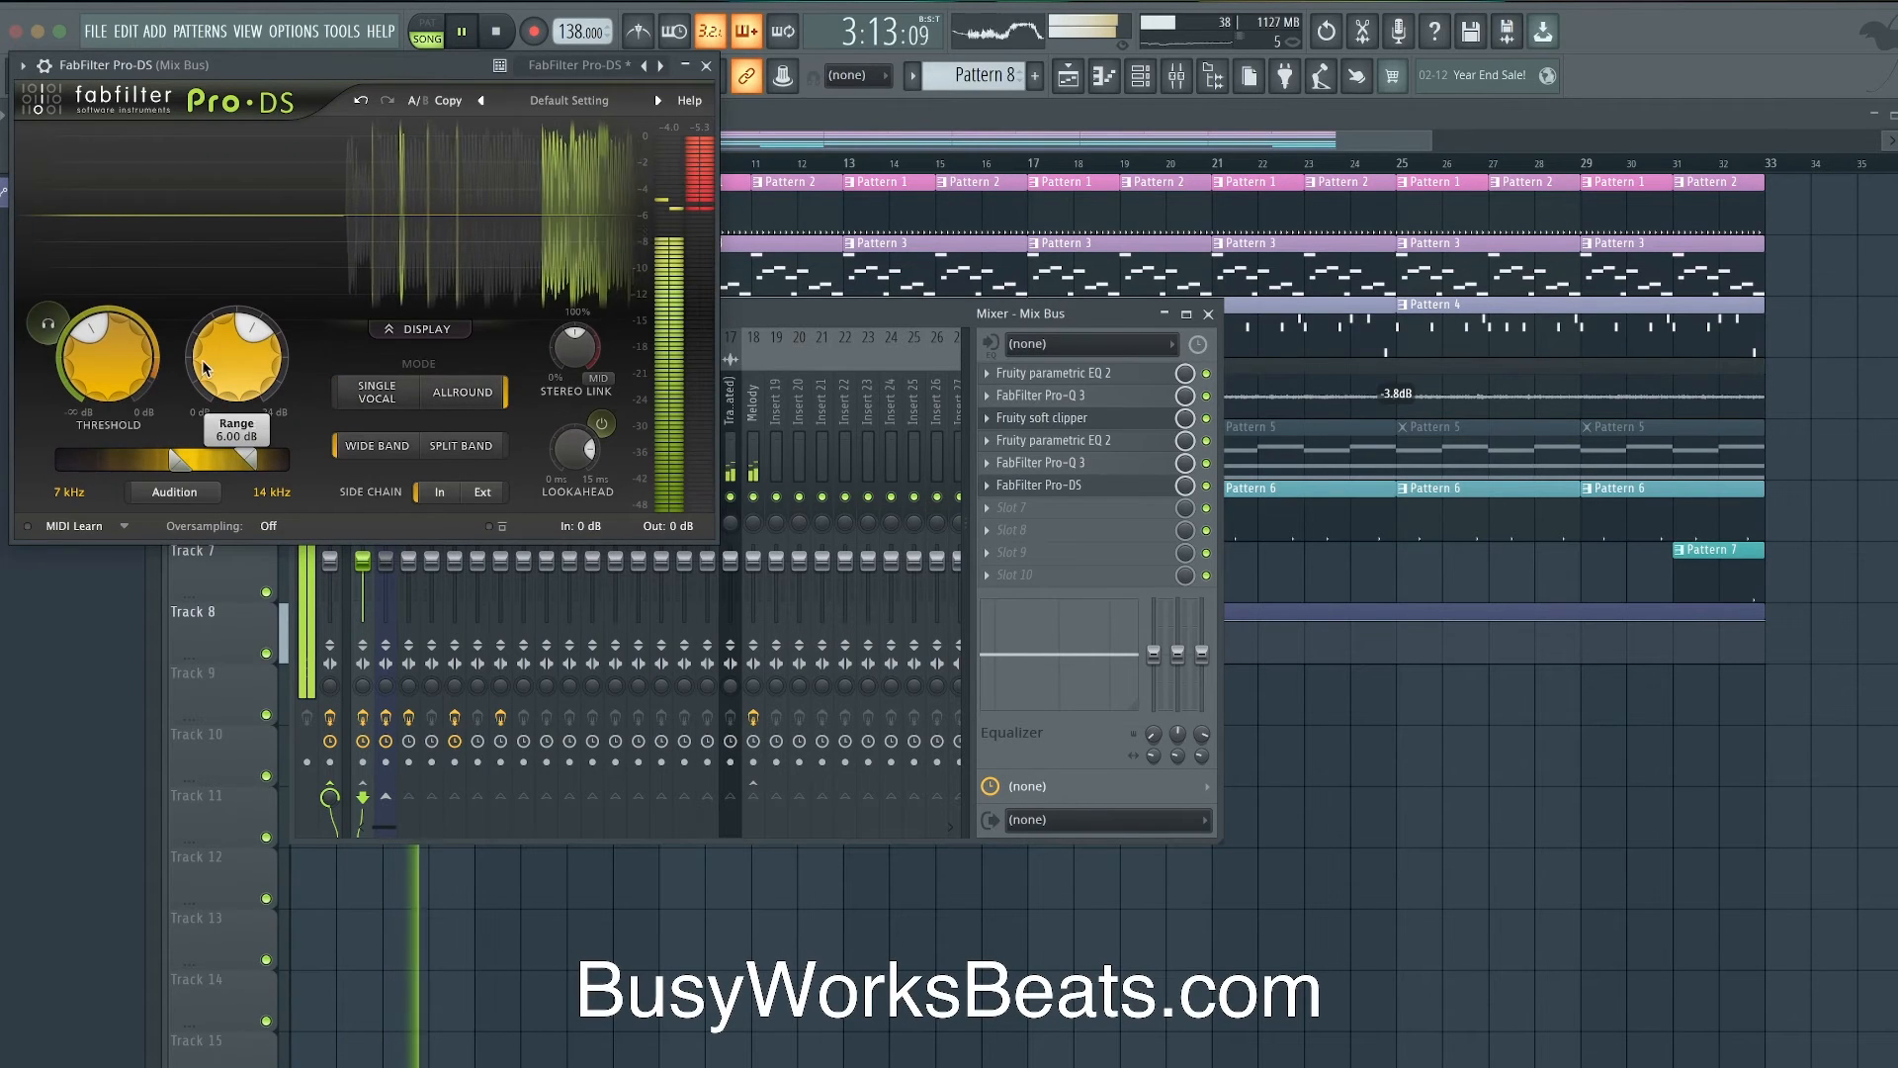
pyautogui.scroll(10, 114, 356)
pyautogui.moveTo(111, 355); pyautogui.dragTo(109, 383)
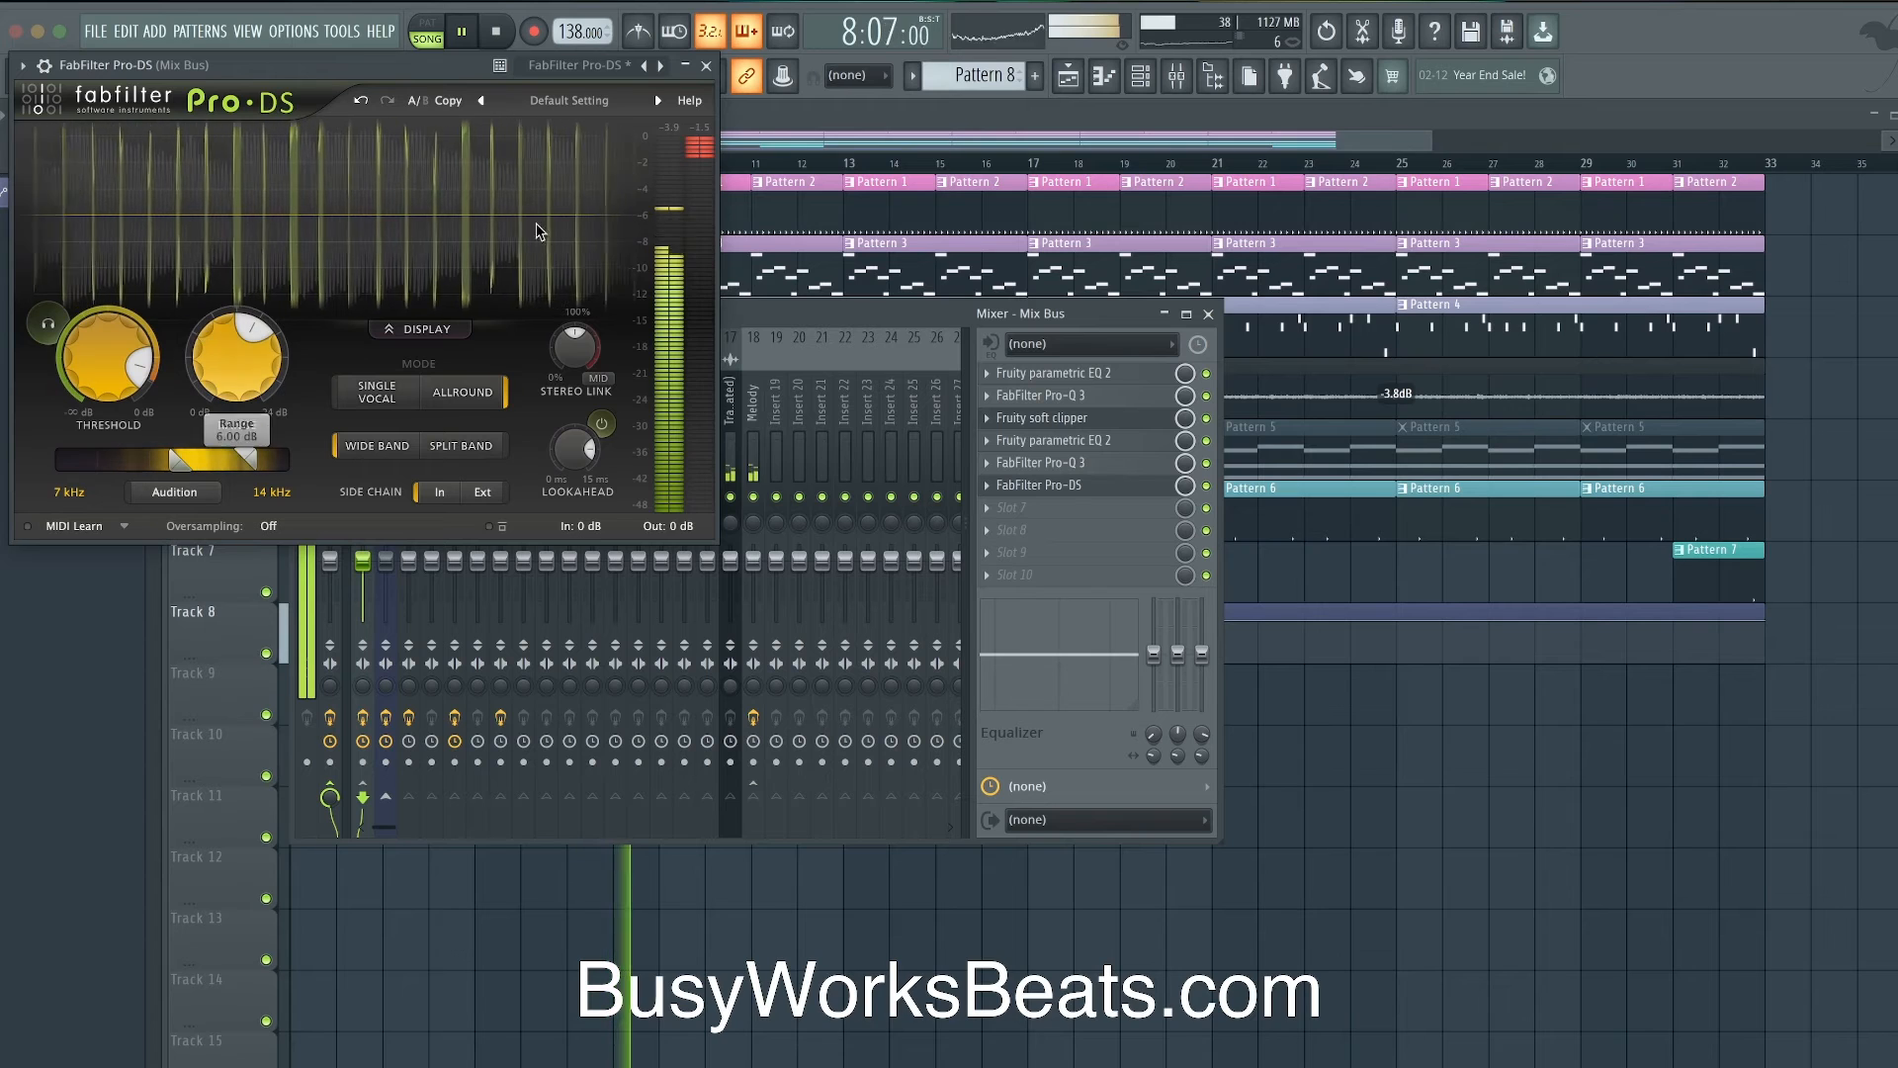
pyautogui.click(706, 67)
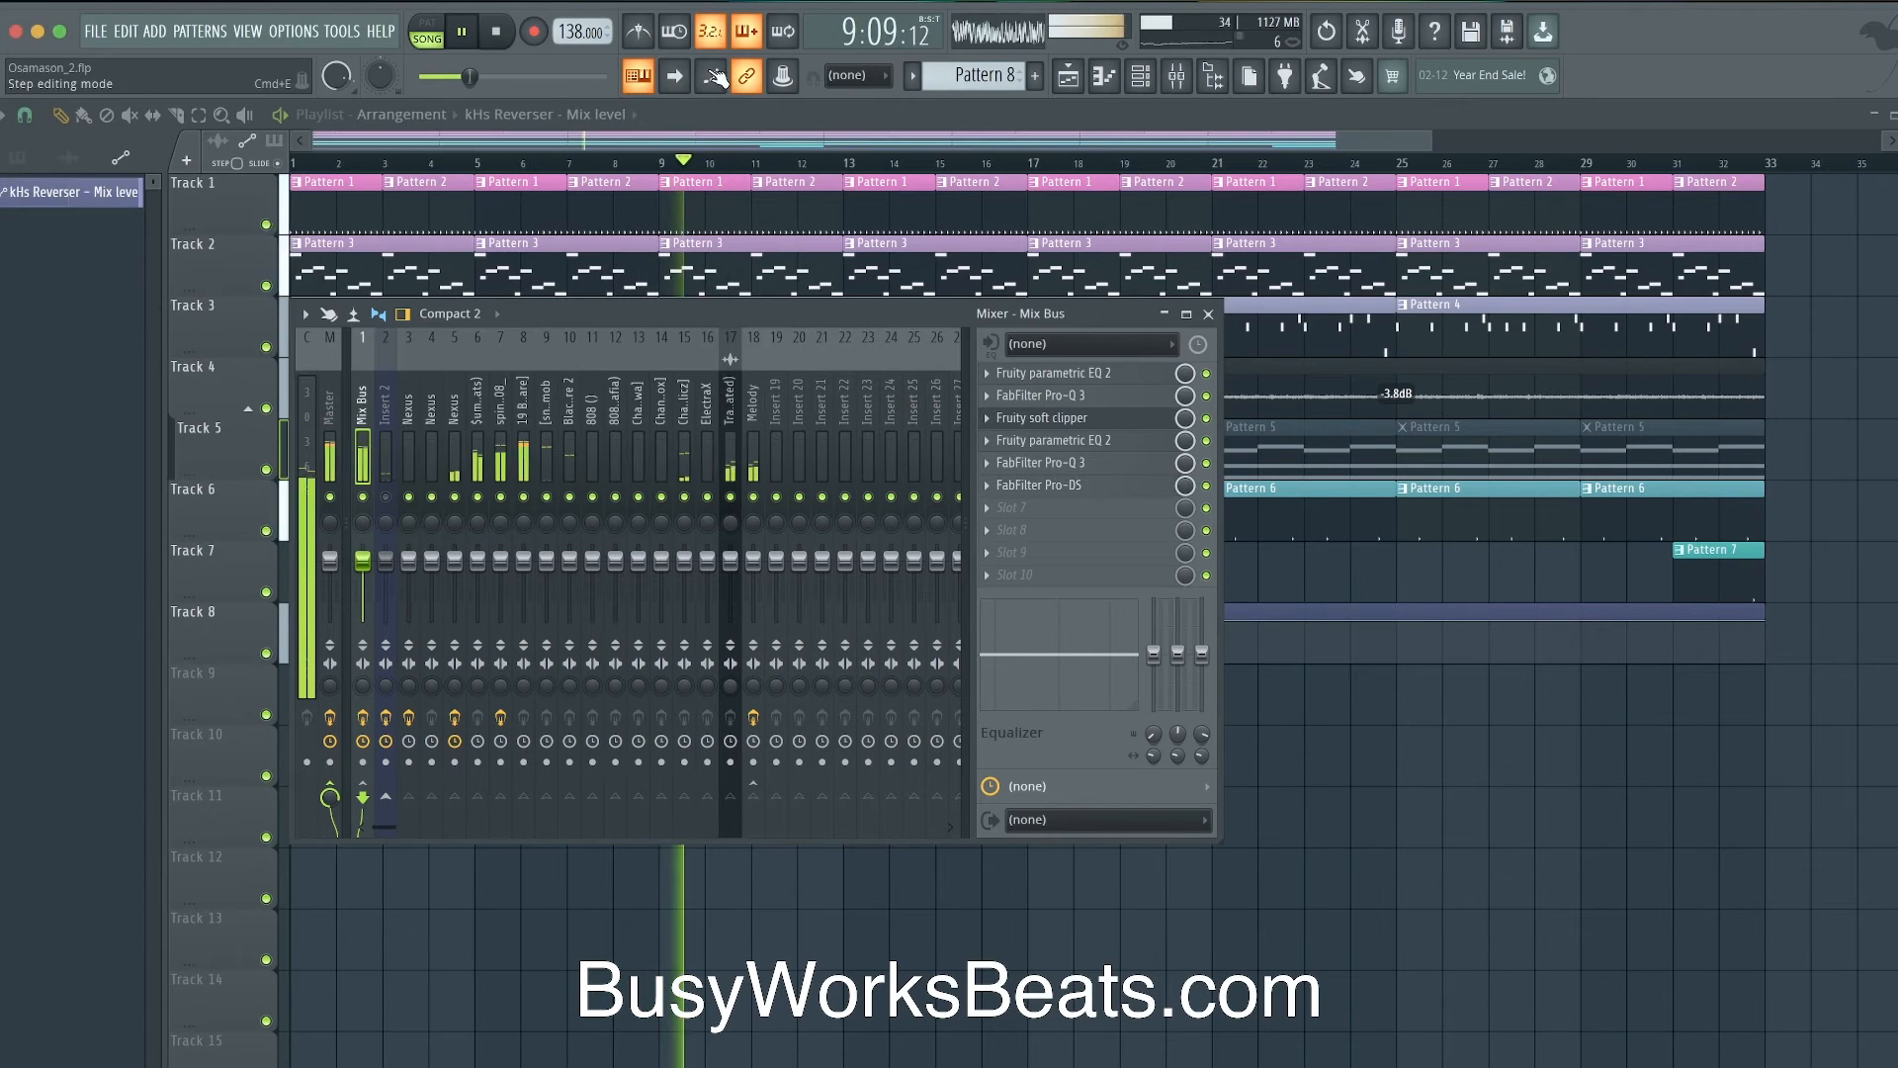
# - Save the project as the new version Osamason_3.flp and open the channel rack
pyautogui.rightClick(1353, 766)
pyautogui.press('super+n')
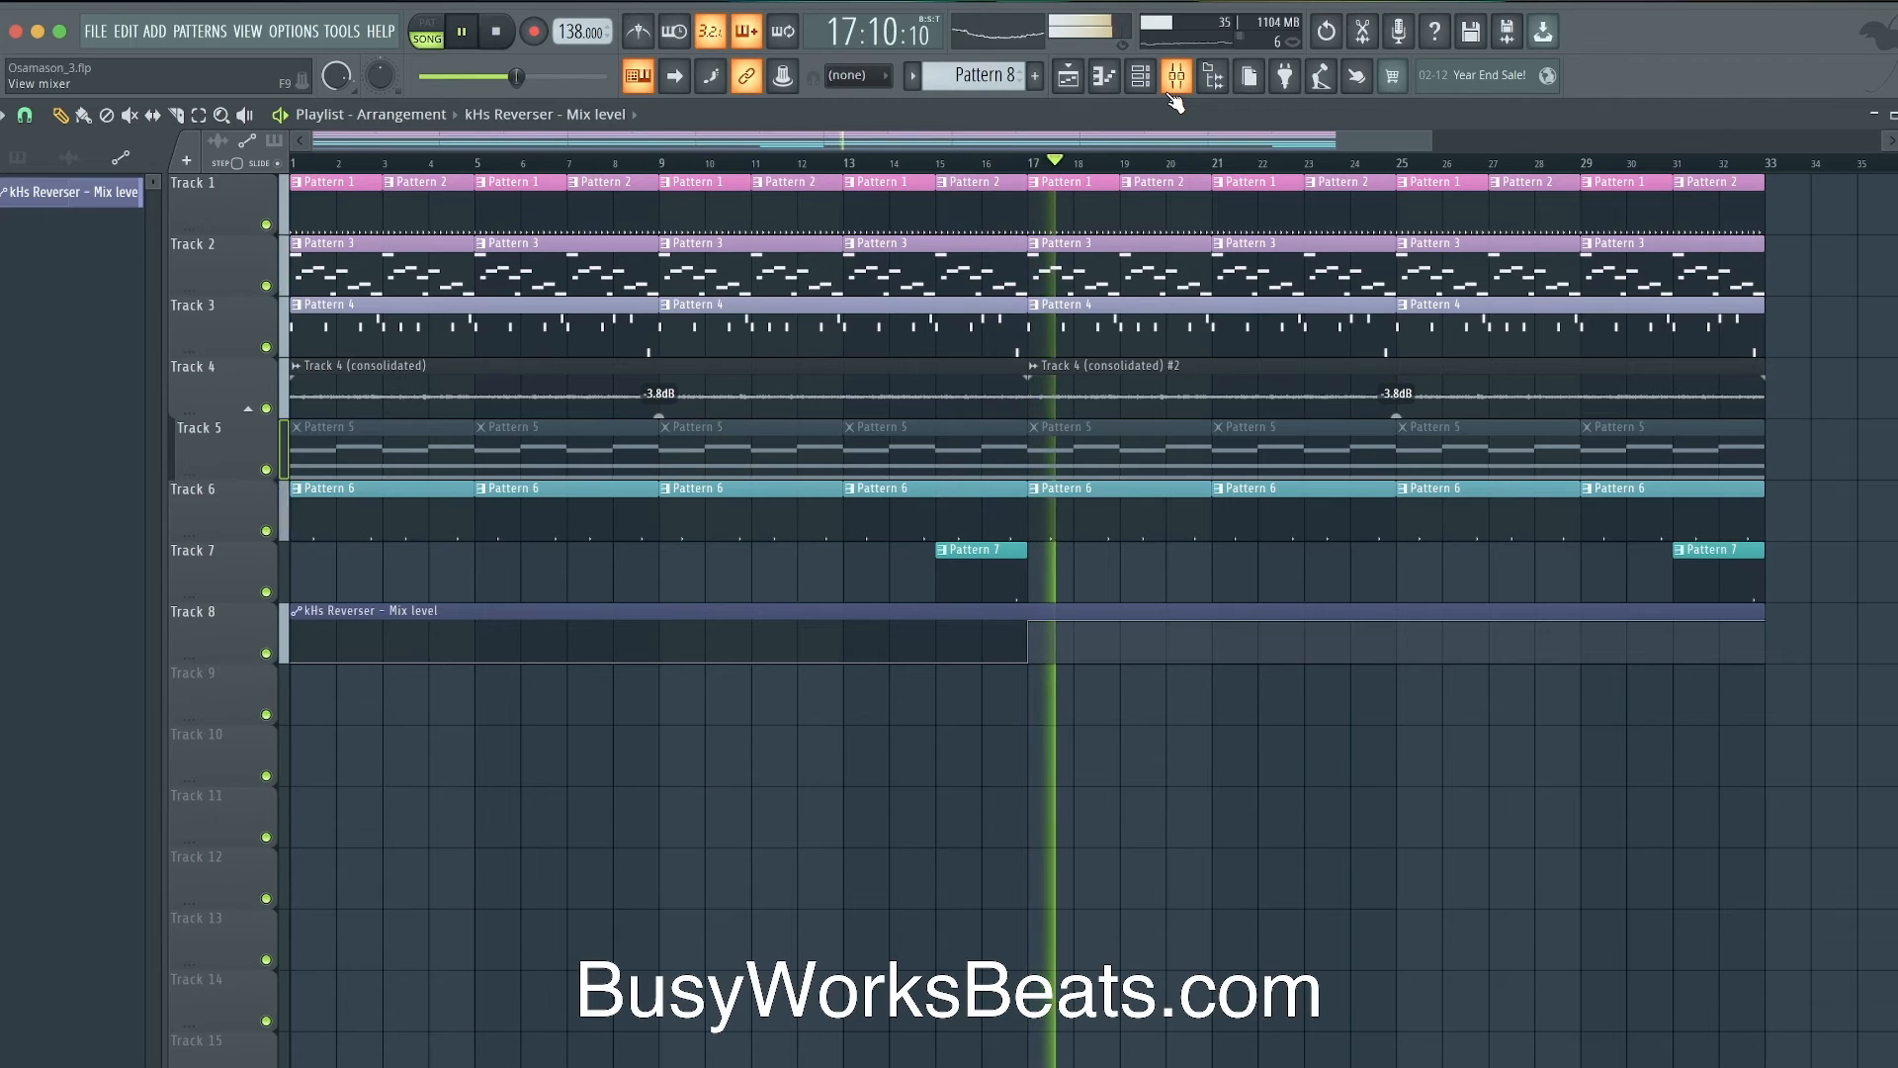
pyautogui.click(1140, 76)
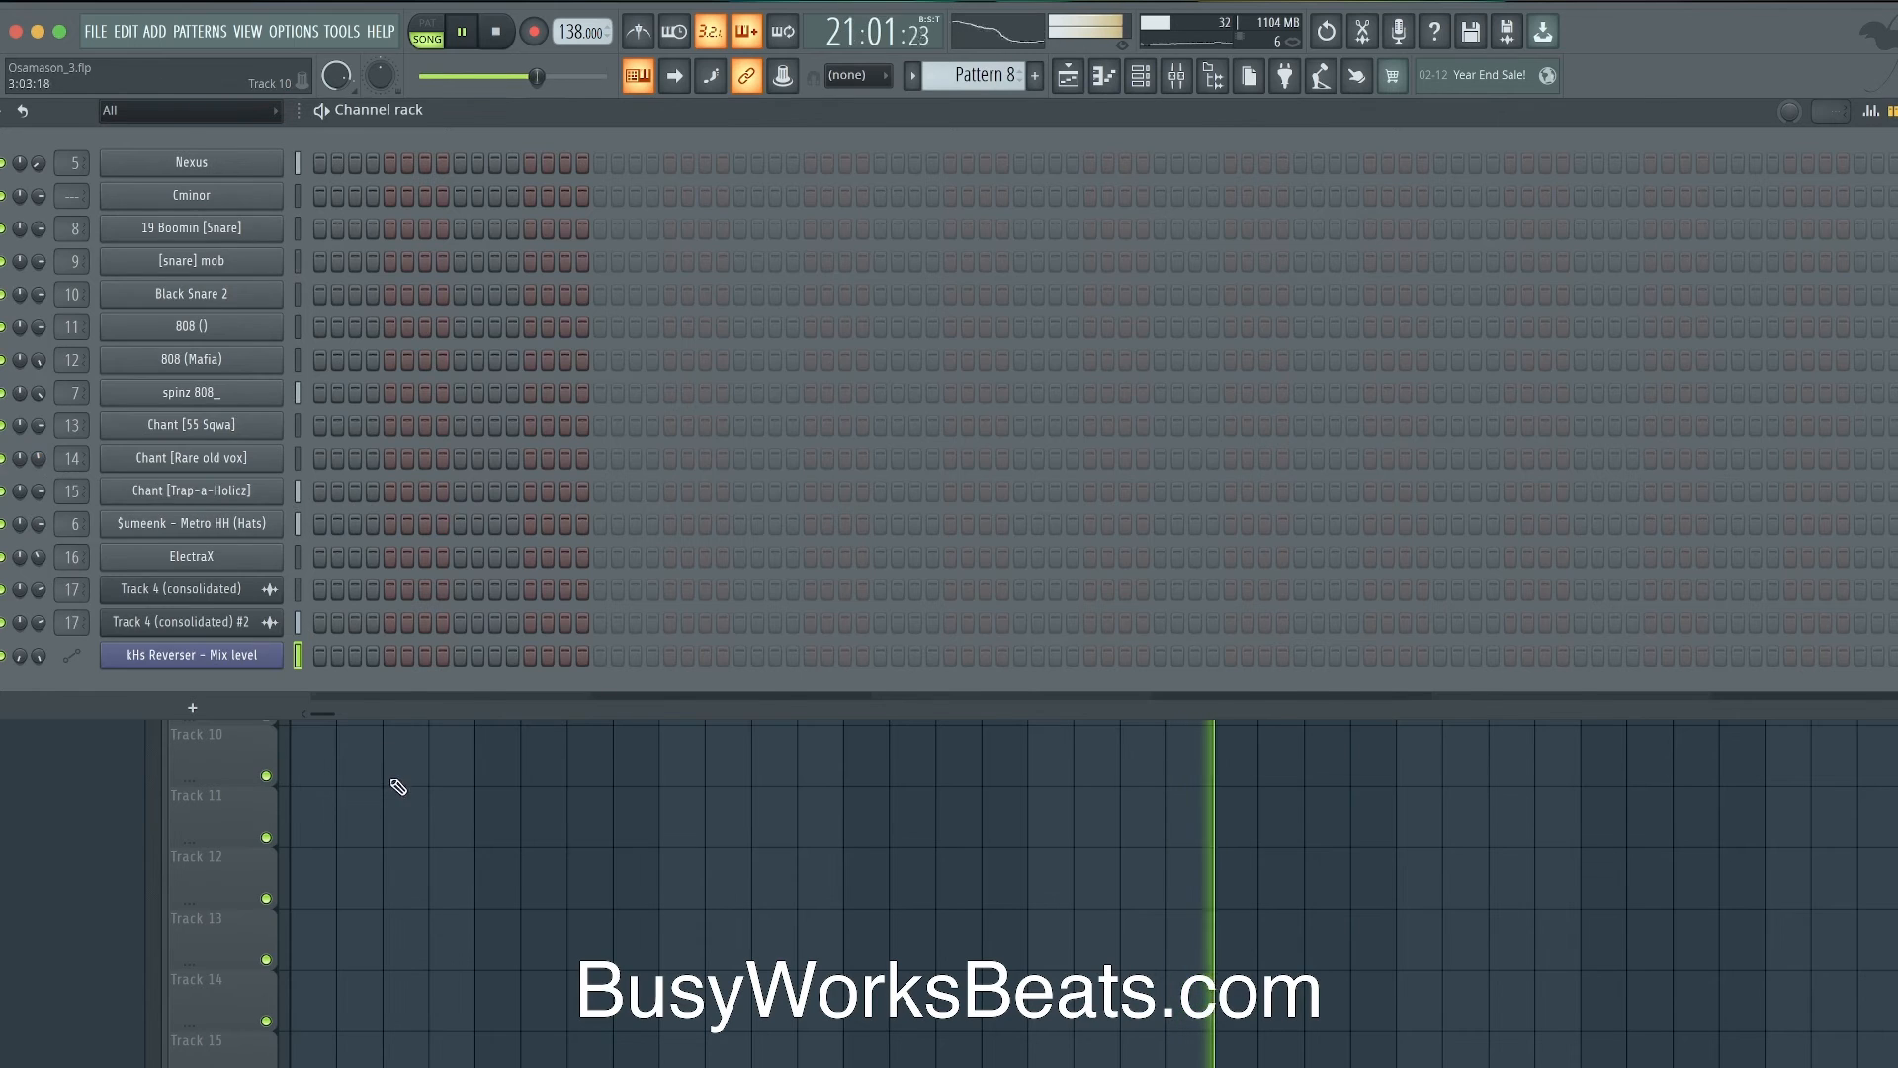
# - Duplicate the clips of Tracks 1 to 7 in the Playlist so the arrangement repeats from bar 33
pyautogui.press('F6')
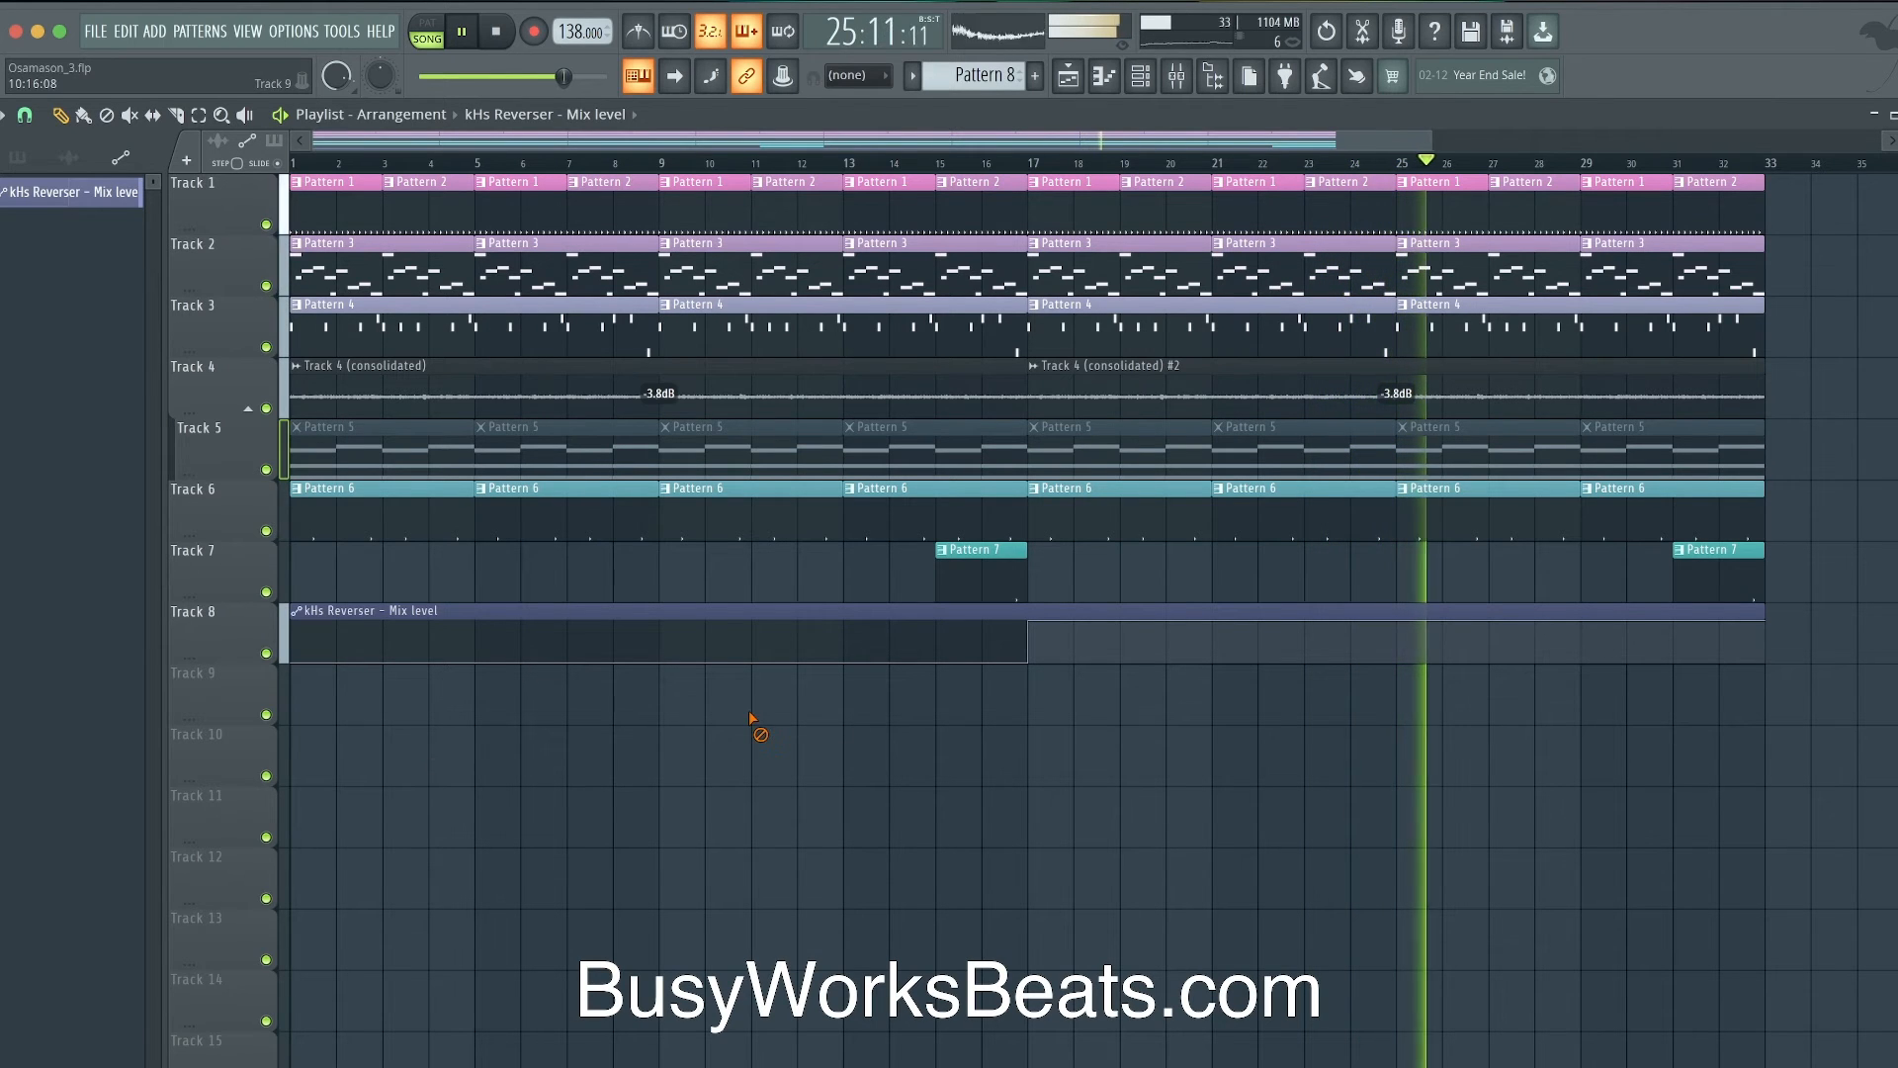
pyautogui.scroll(-1, 881, 480)
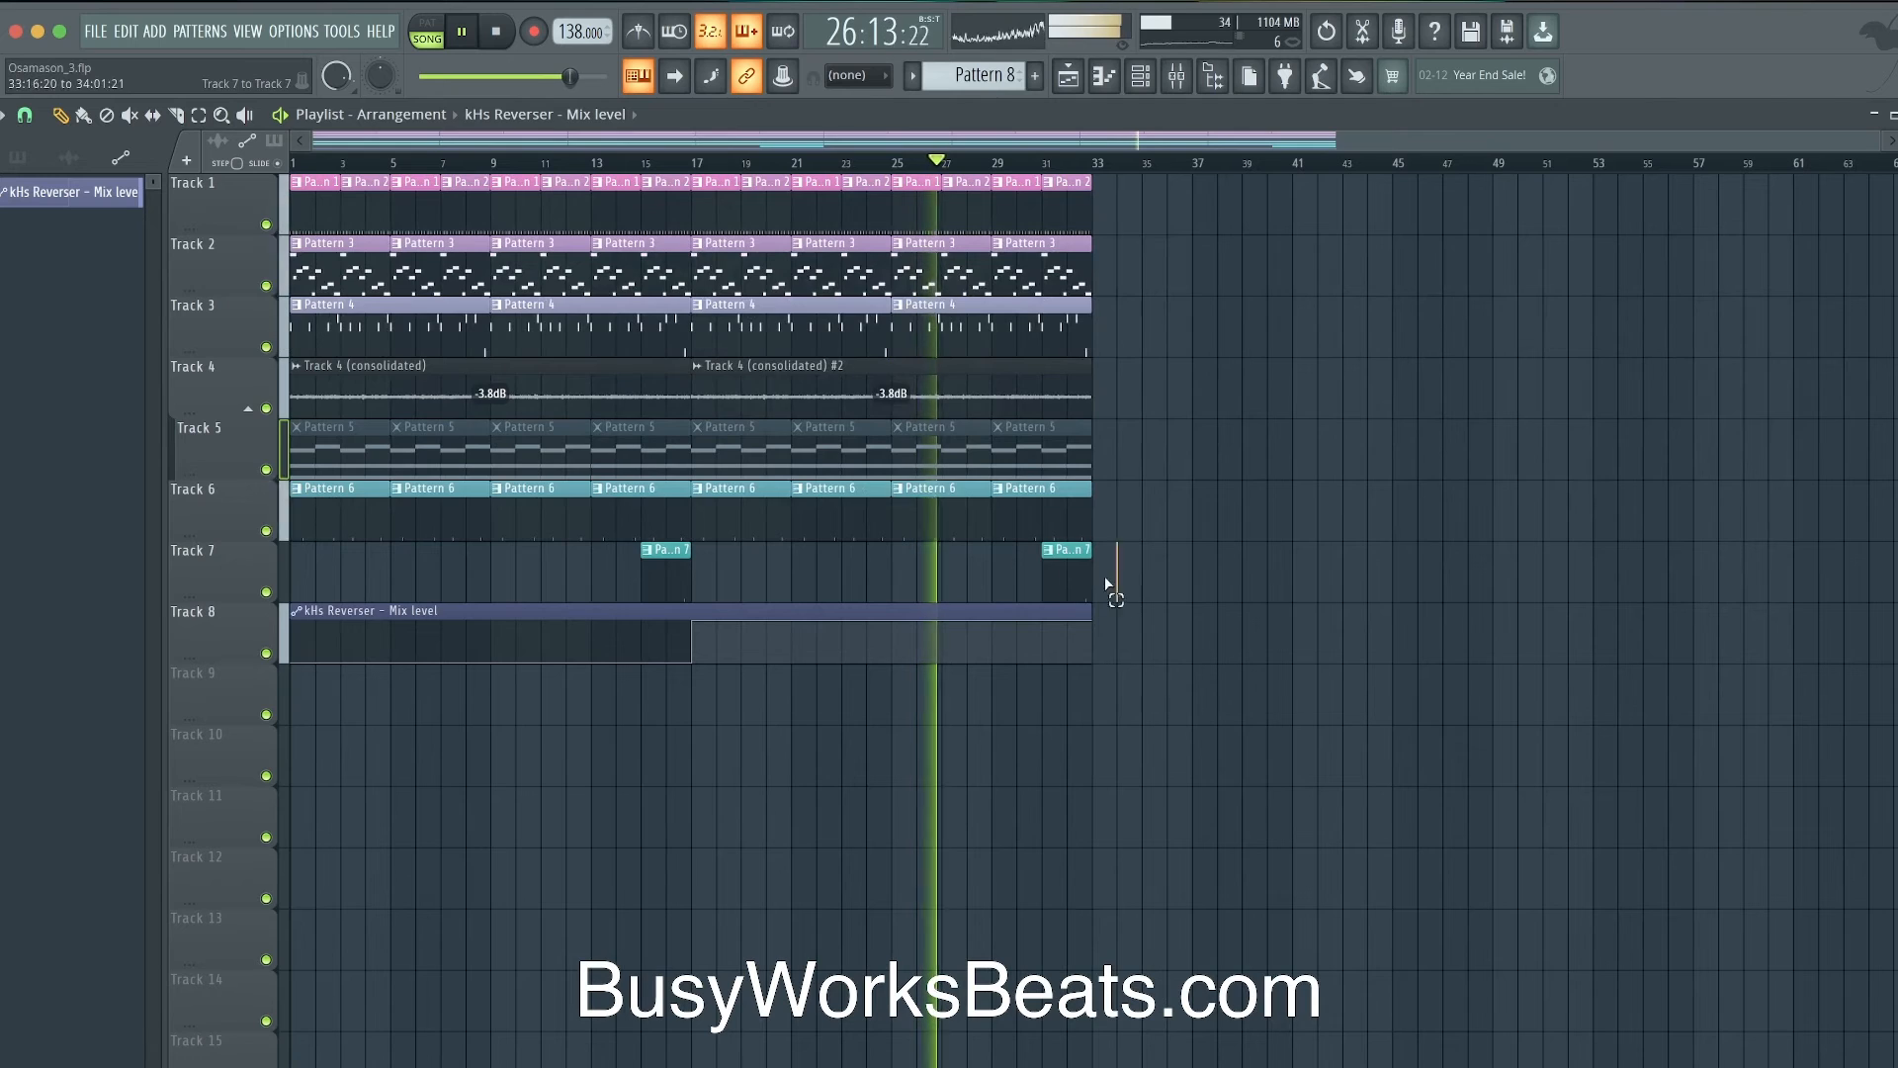
pyautogui.moveTo(1114, 602); pyautogui.dragTo(1123, 190)
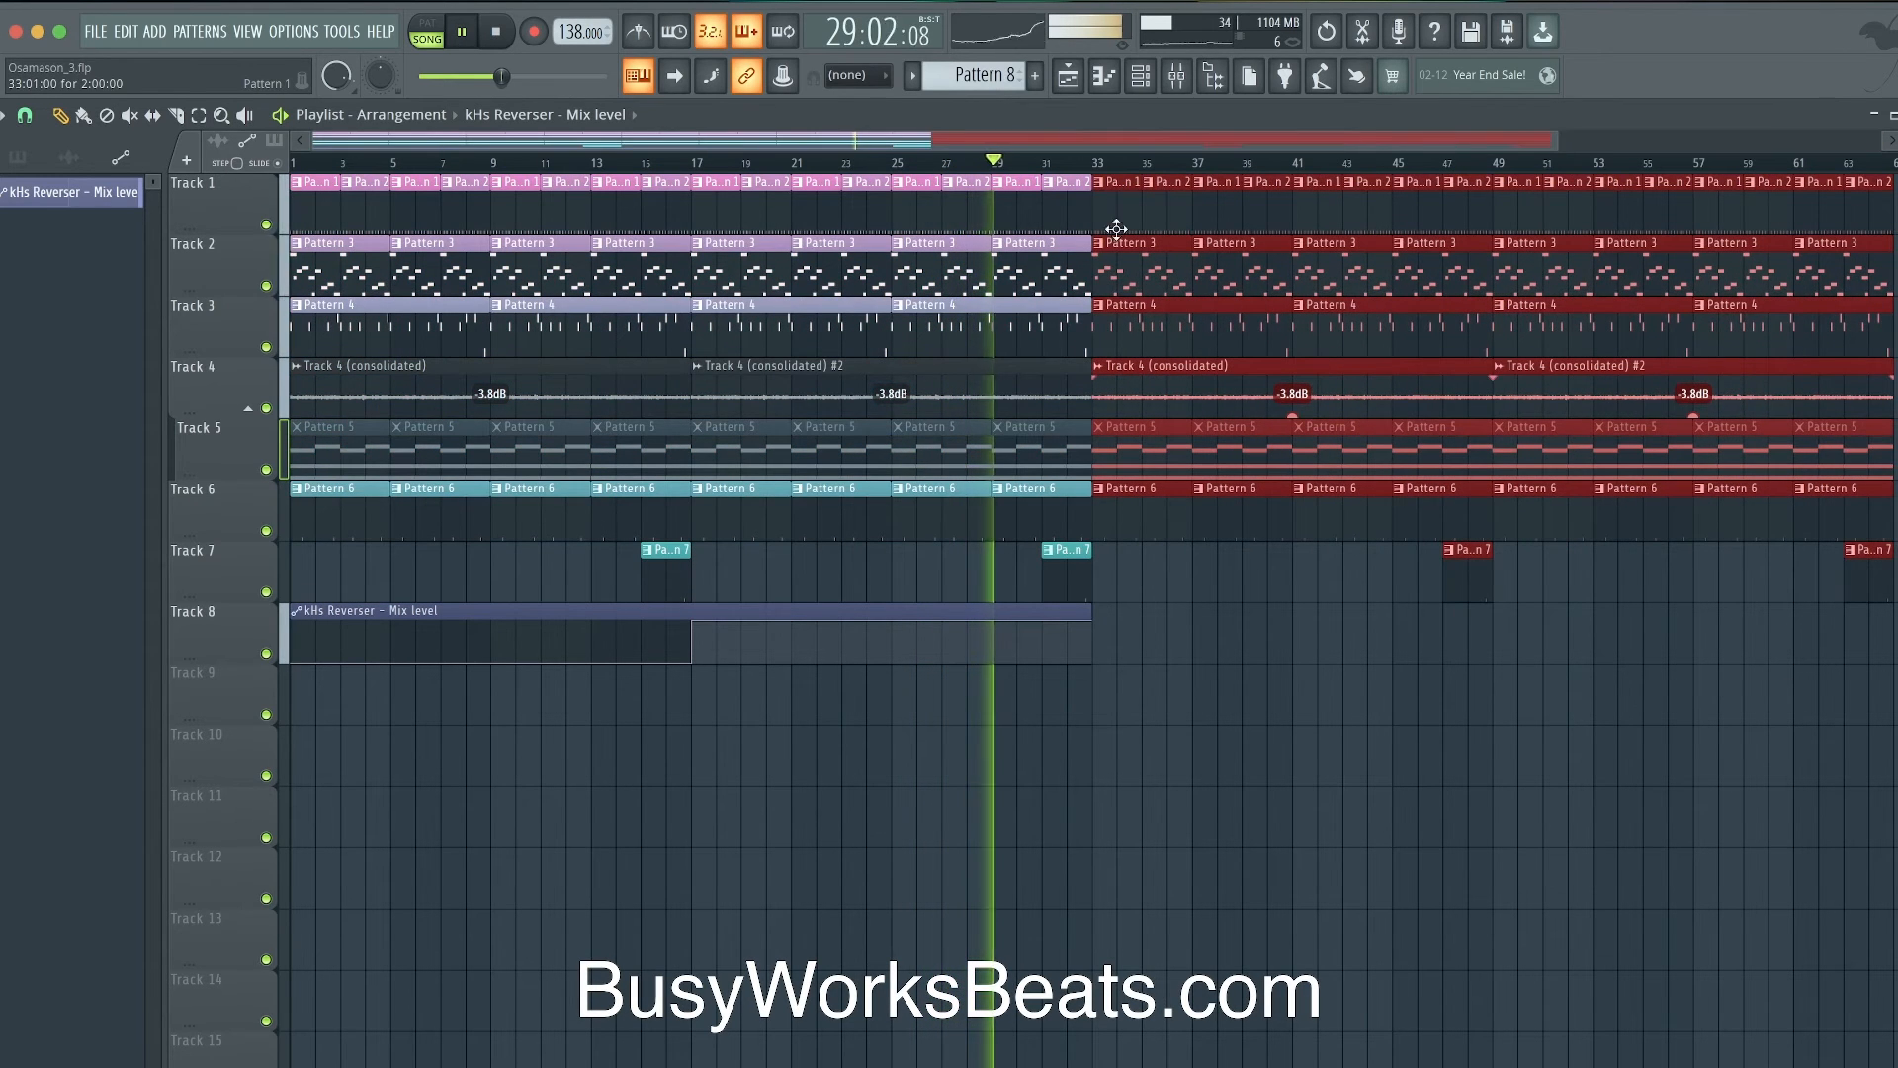
# - Delete the Pattern 4 clips on Track 3 from bars 1 to 16 and 33 to 48, and save the project
pyautogui.rightClick(381, 333)
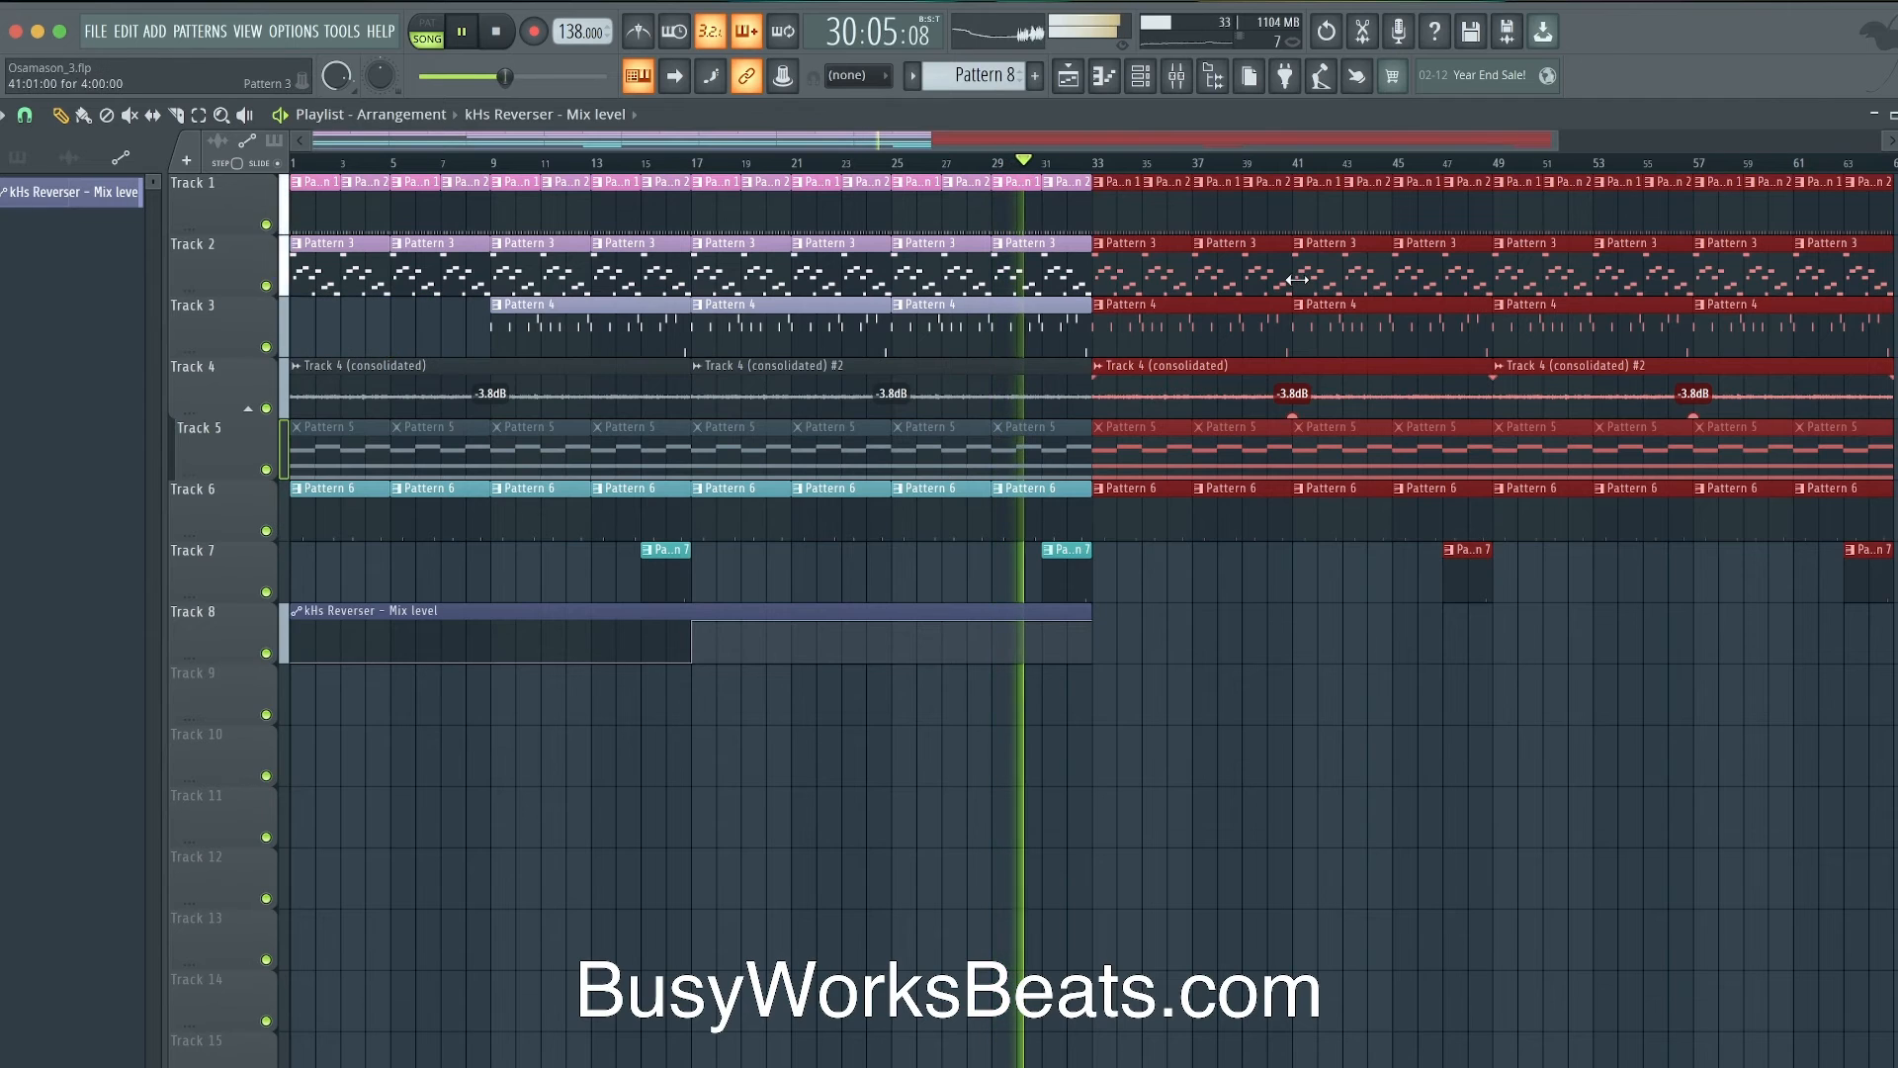
pyautogui.rightClick(1236, 337)
pyautogui.scroll(-2, 1242, 341)
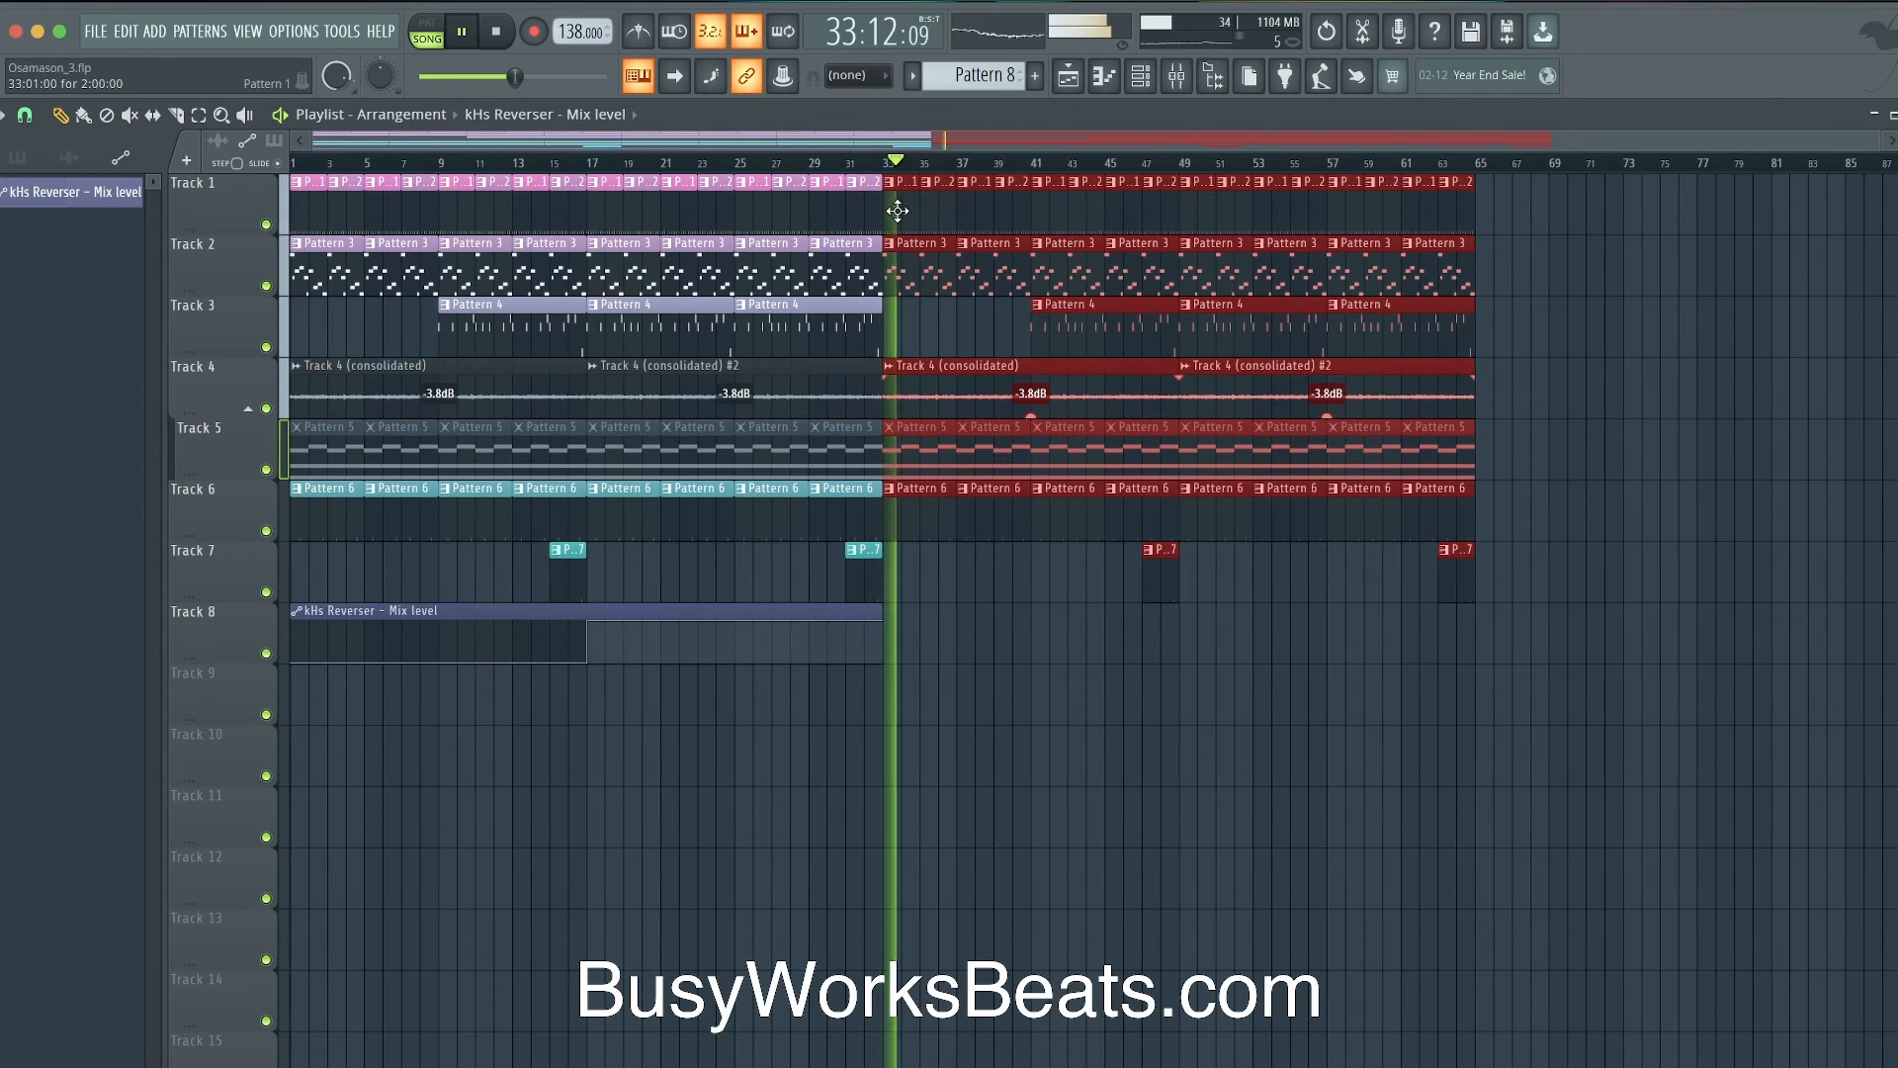
pyautogui.rightClick(942, 317)
pyautogui.press('super+s')
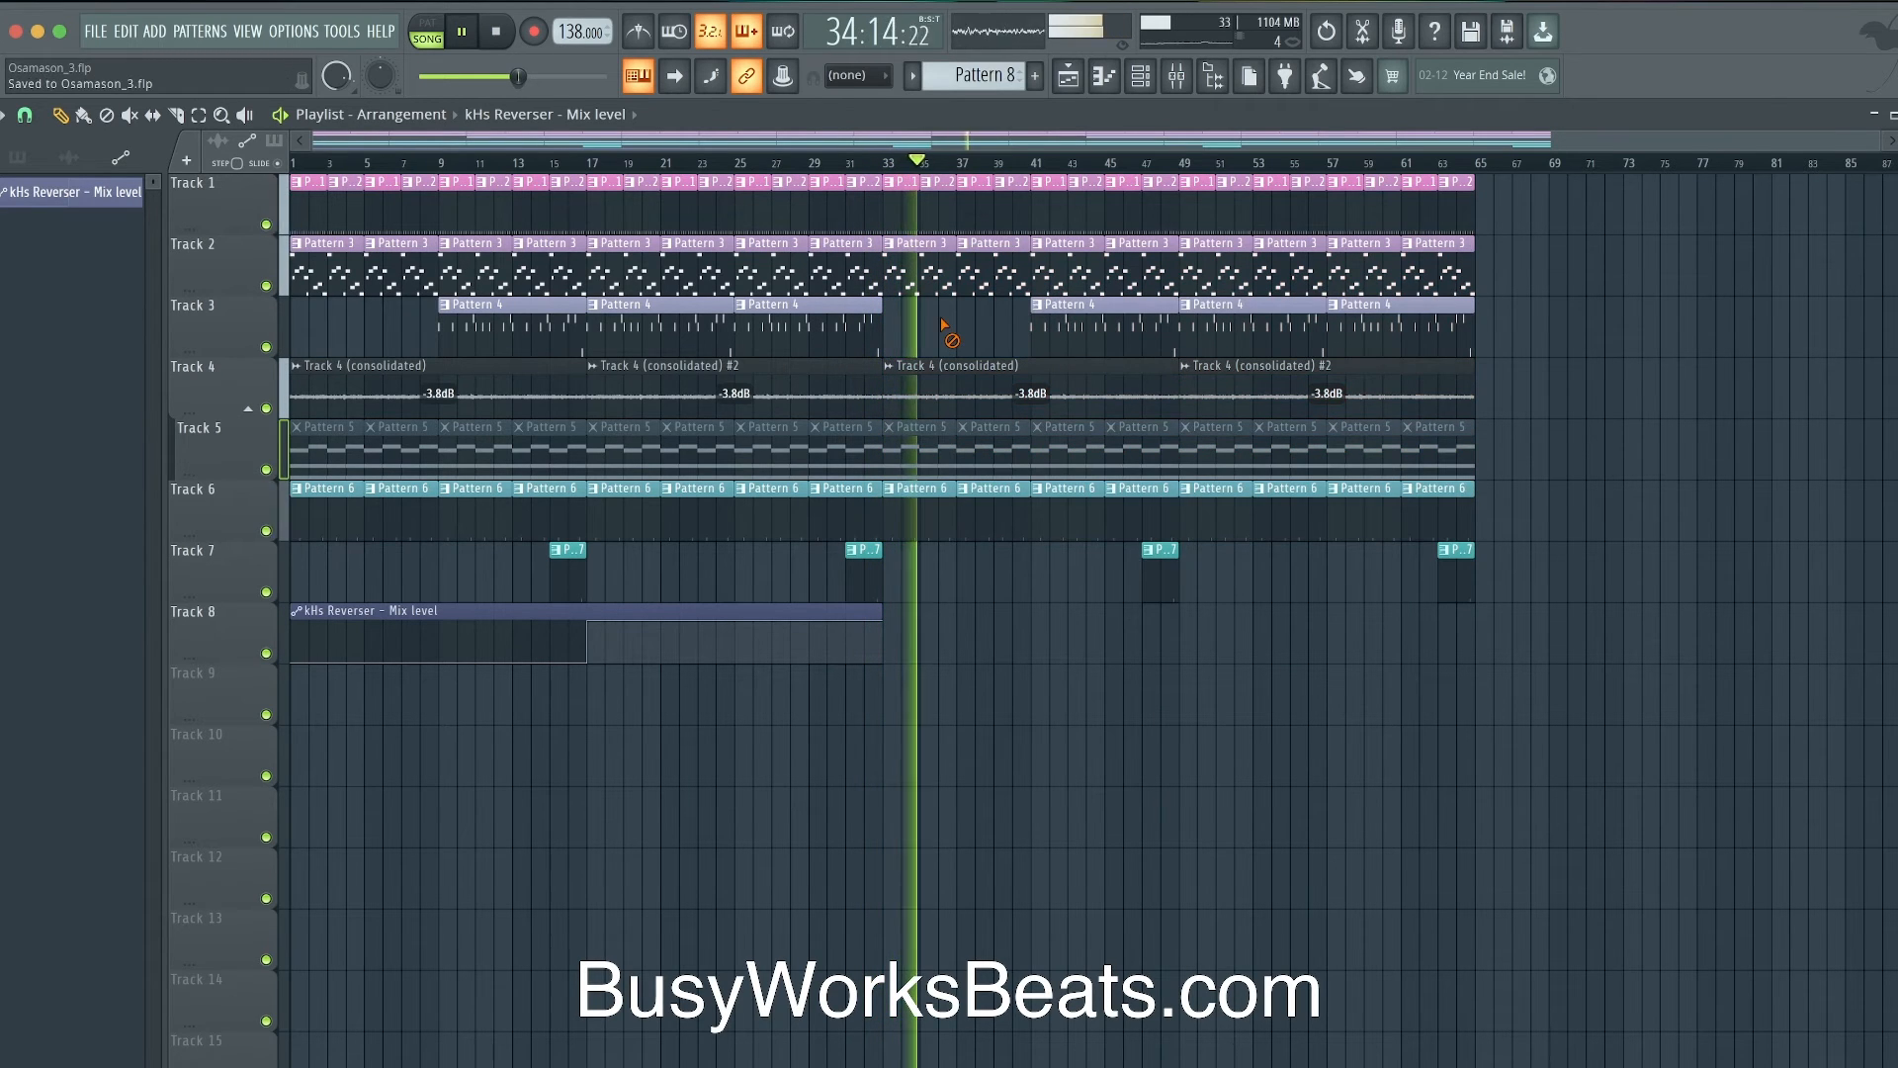
pyautogui.rightClick(1080, 326)
pyautogui.rightClick(531, 328)
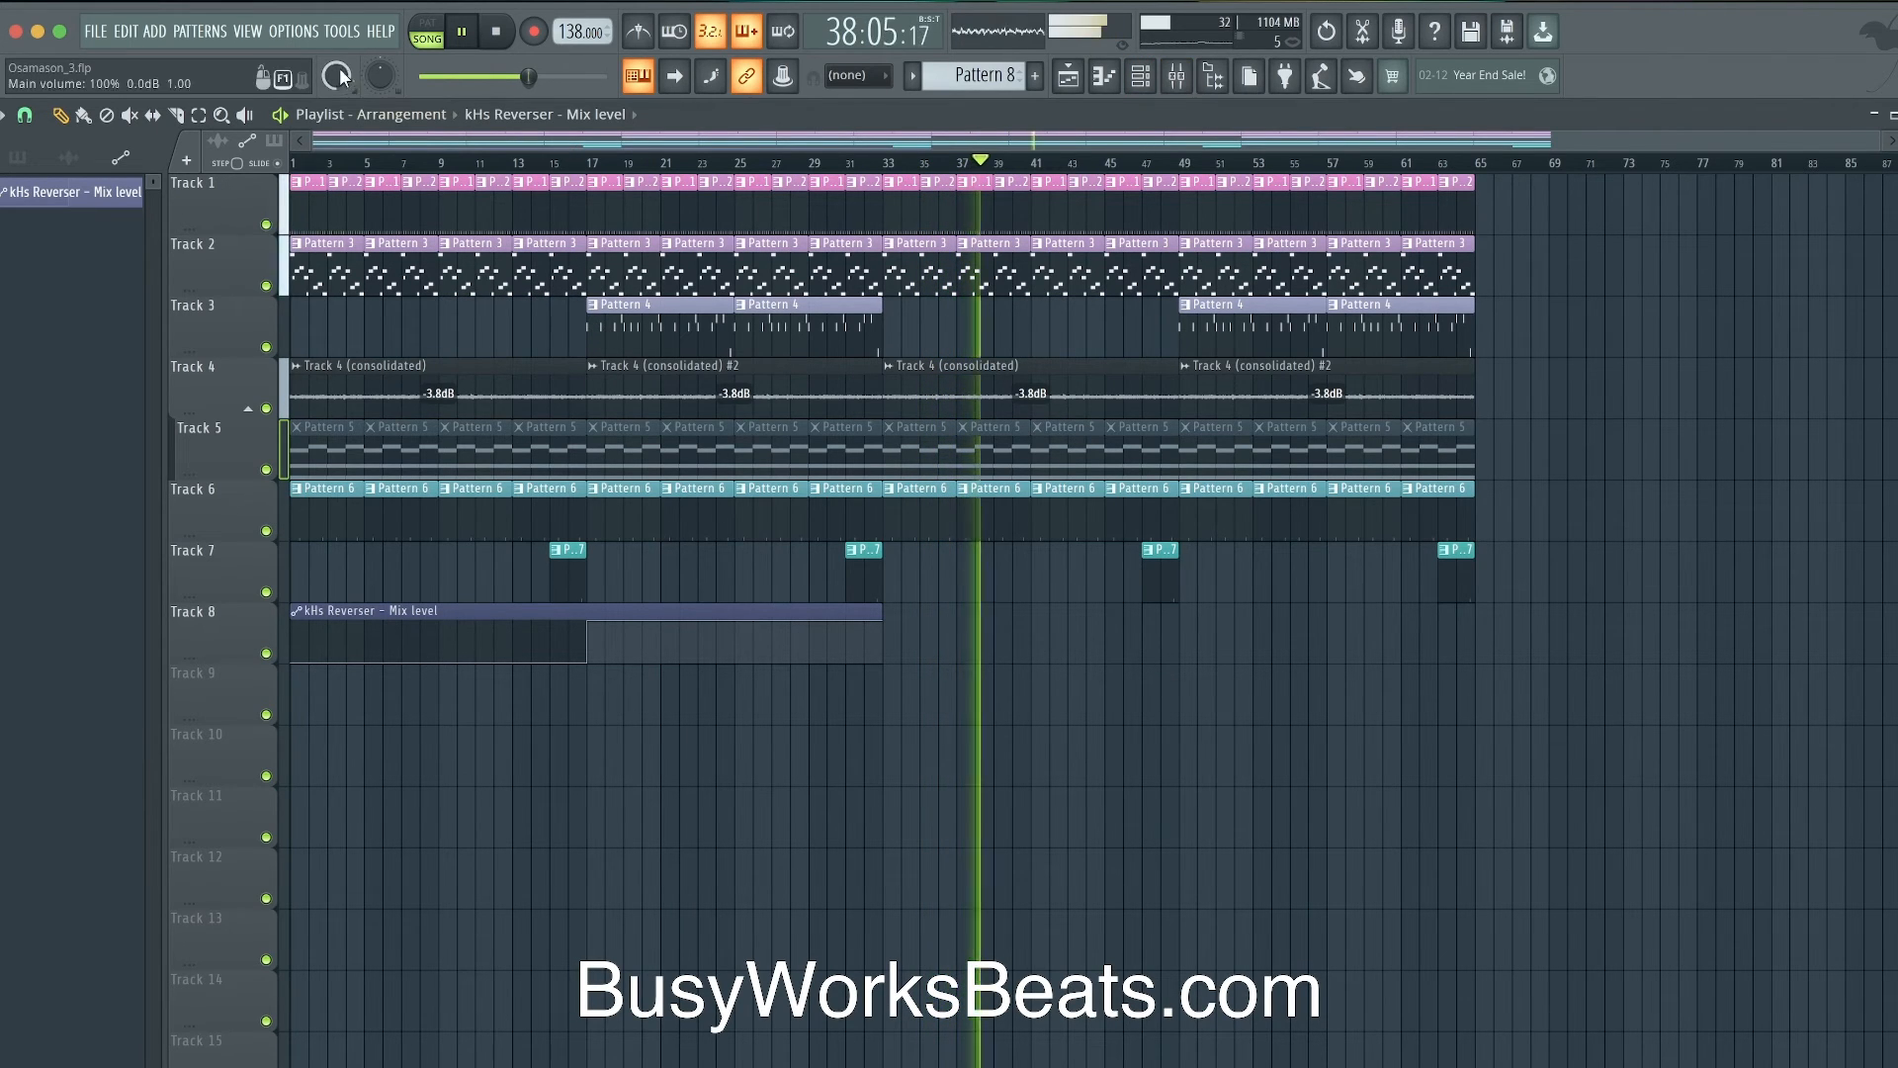
# - Check the device and buffer length in the audio settings and close them
pyautogui.click(293, 30)
pyautogui.click(319, 98)
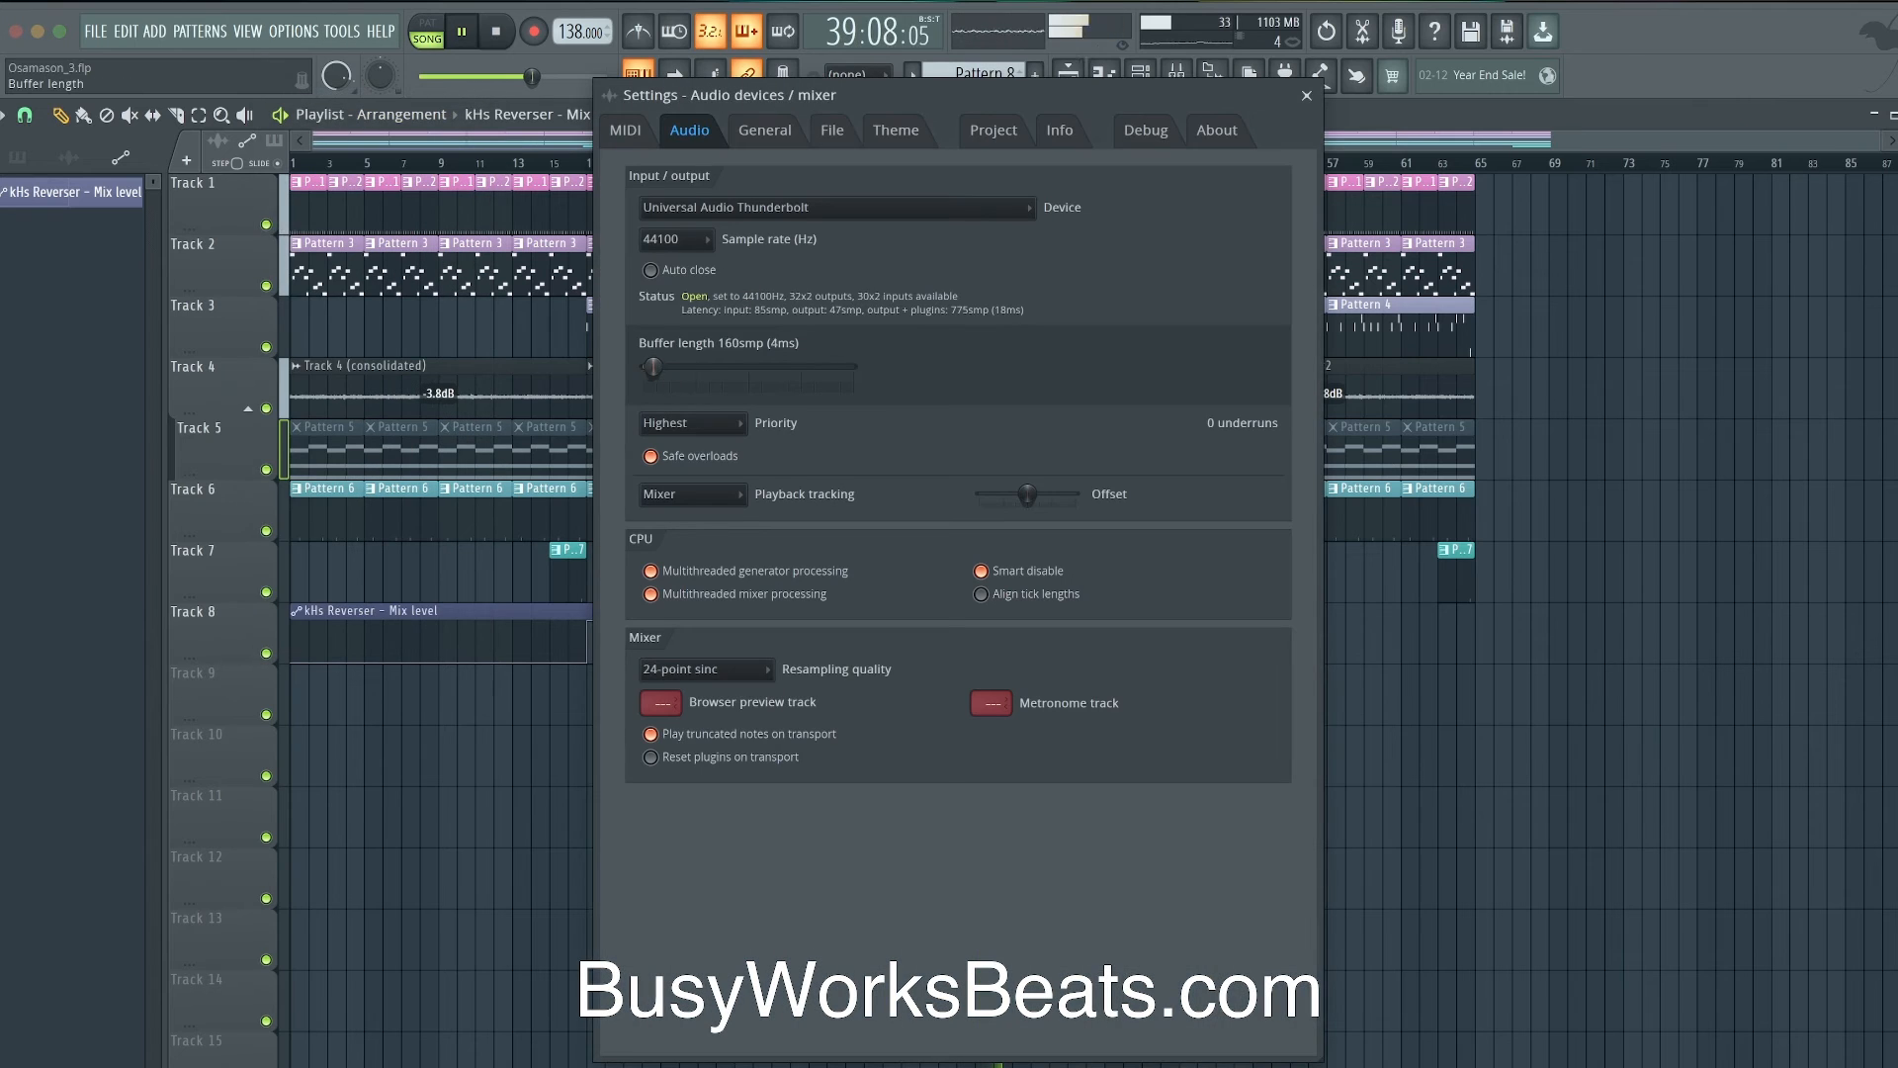
pyautogui.click(1308, 95)
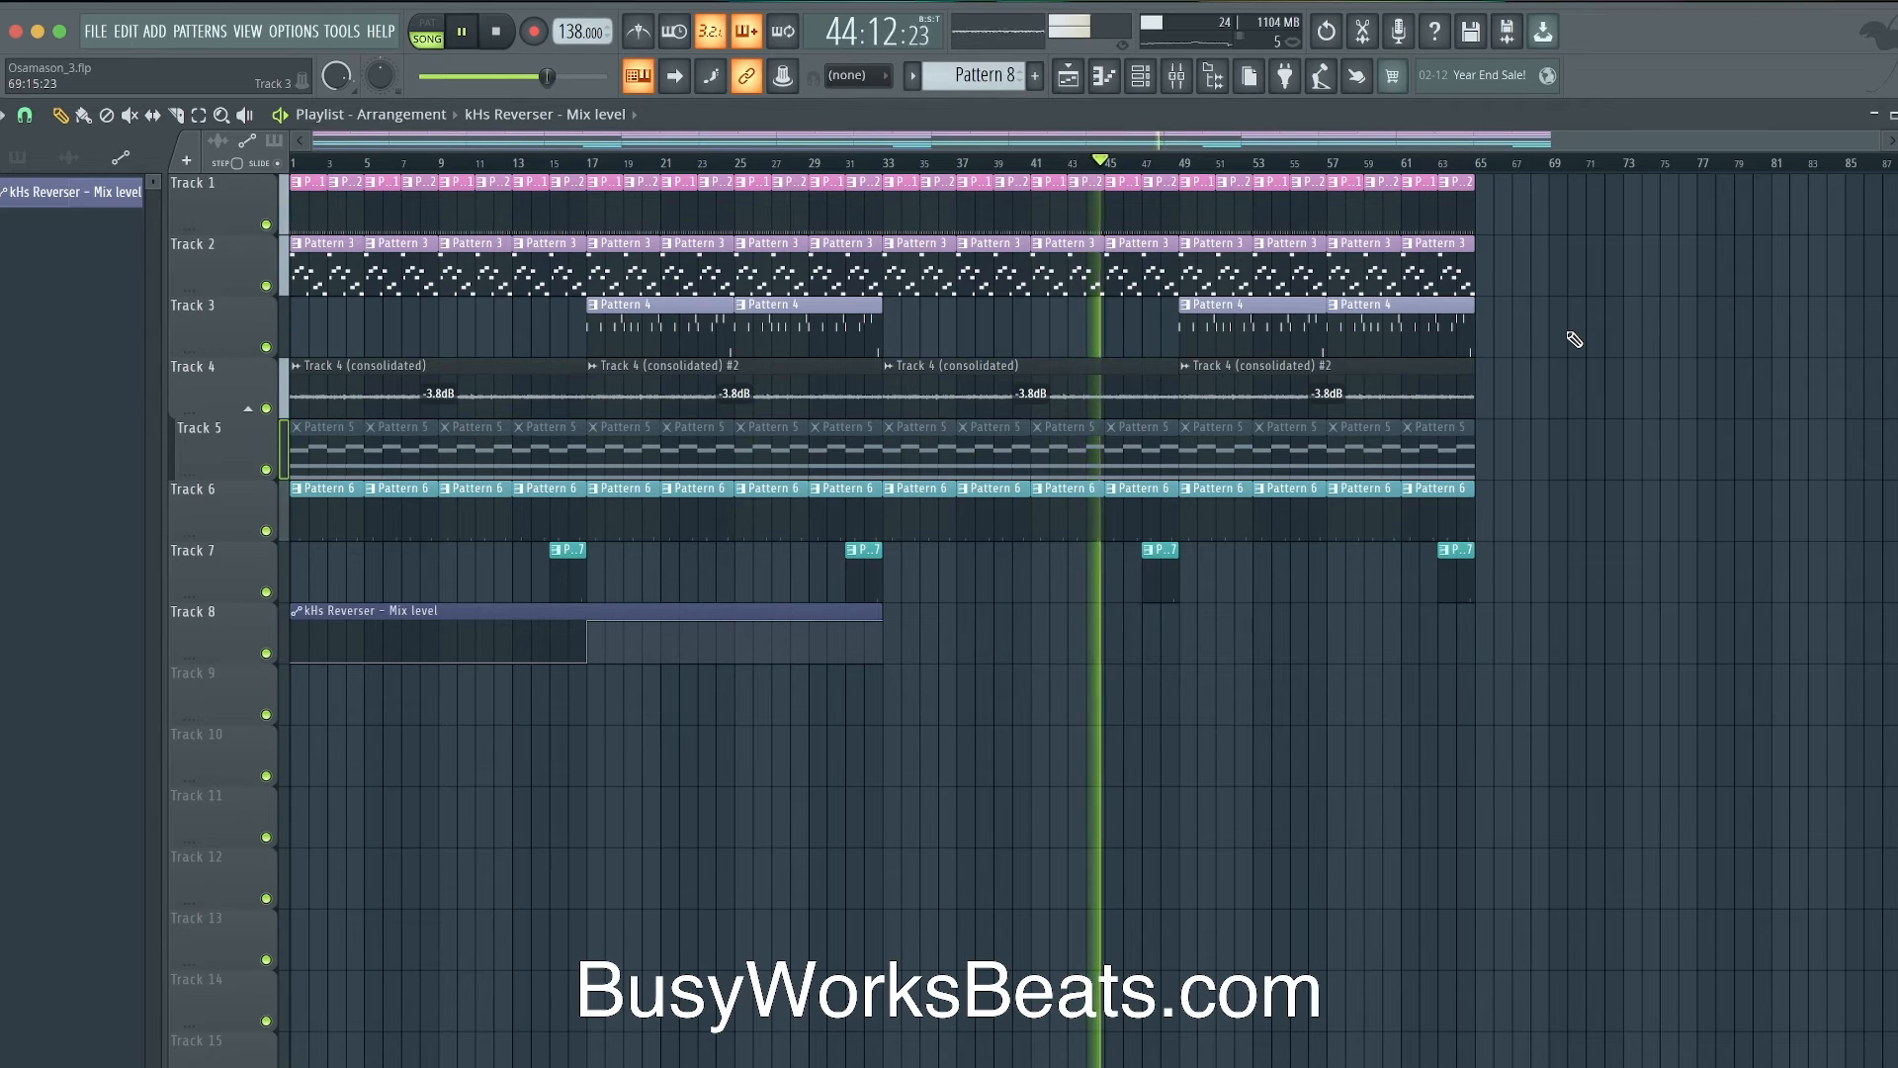
# - Add a bell band at 60 Hz in the FabFilter Pro-Q 3 in slot 5 of the Mix Bus
pyautogui.click(1177, 76)
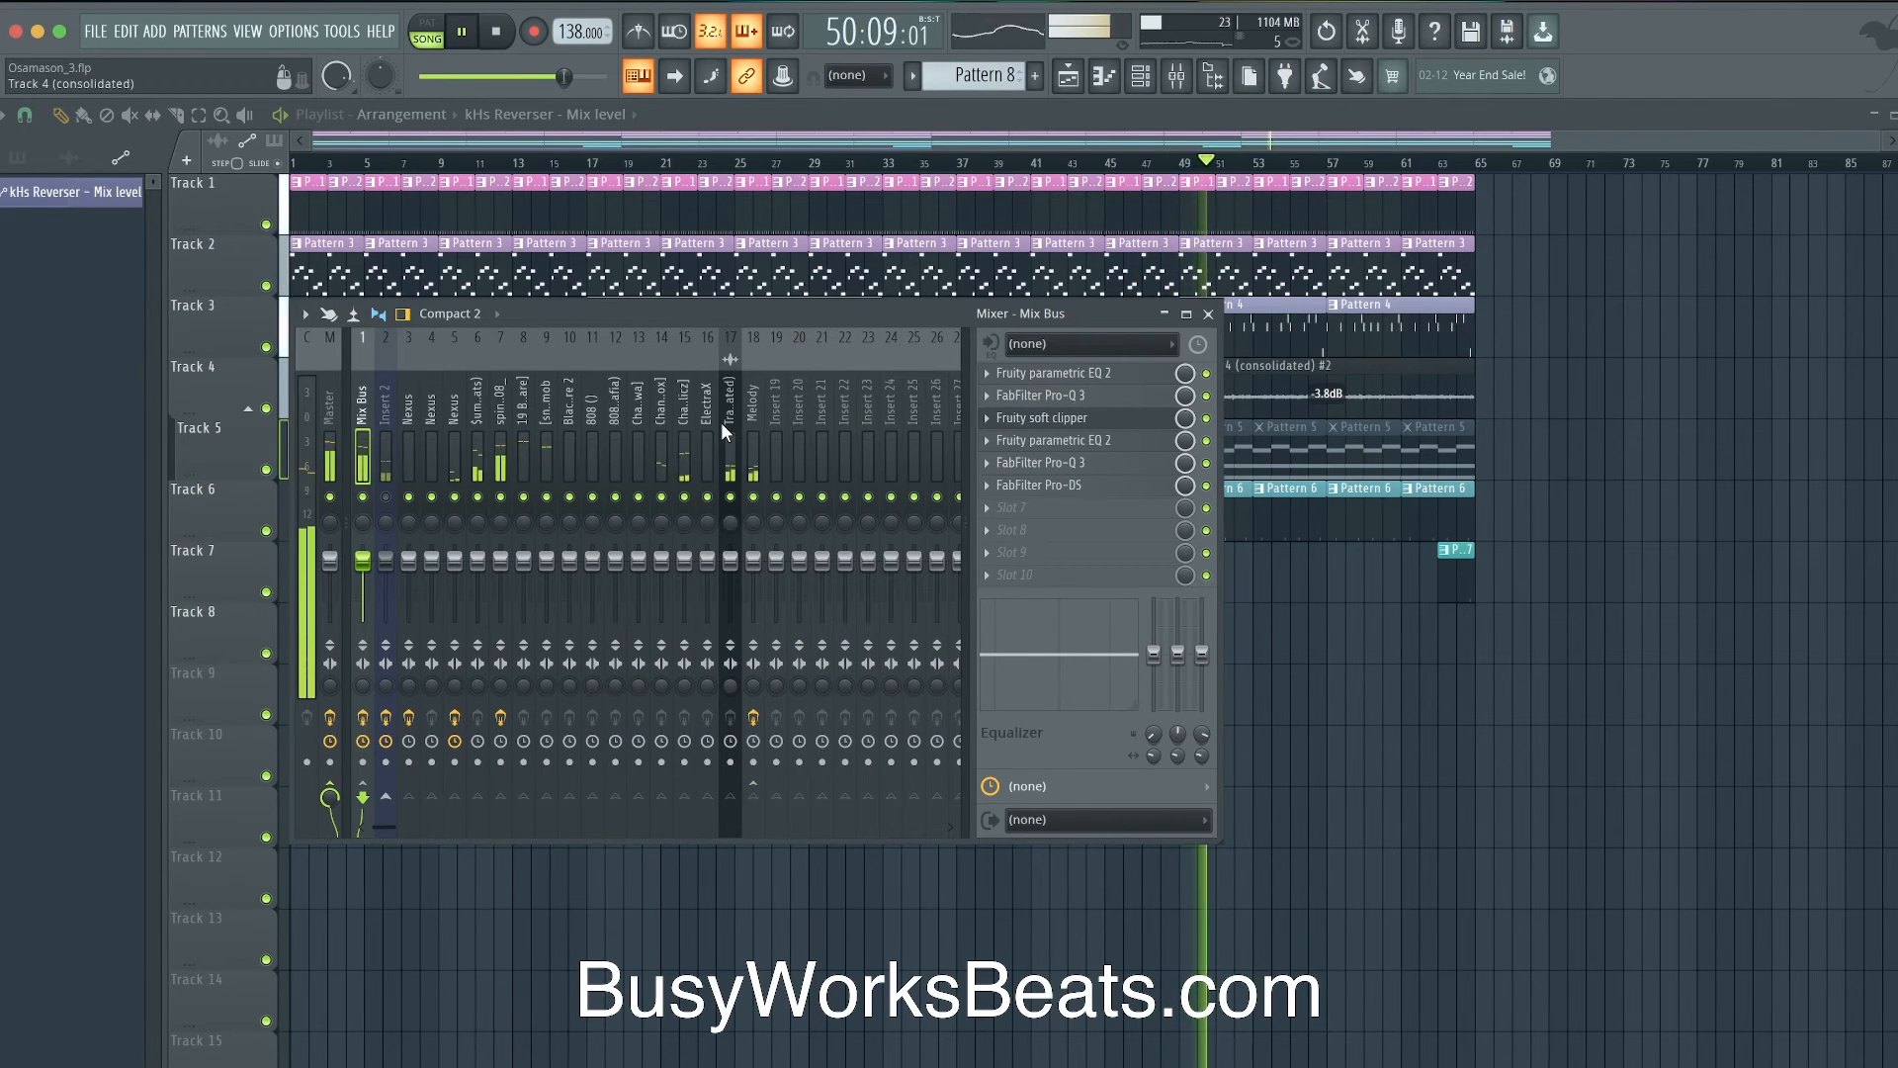
pyautogui.click(501, 406)
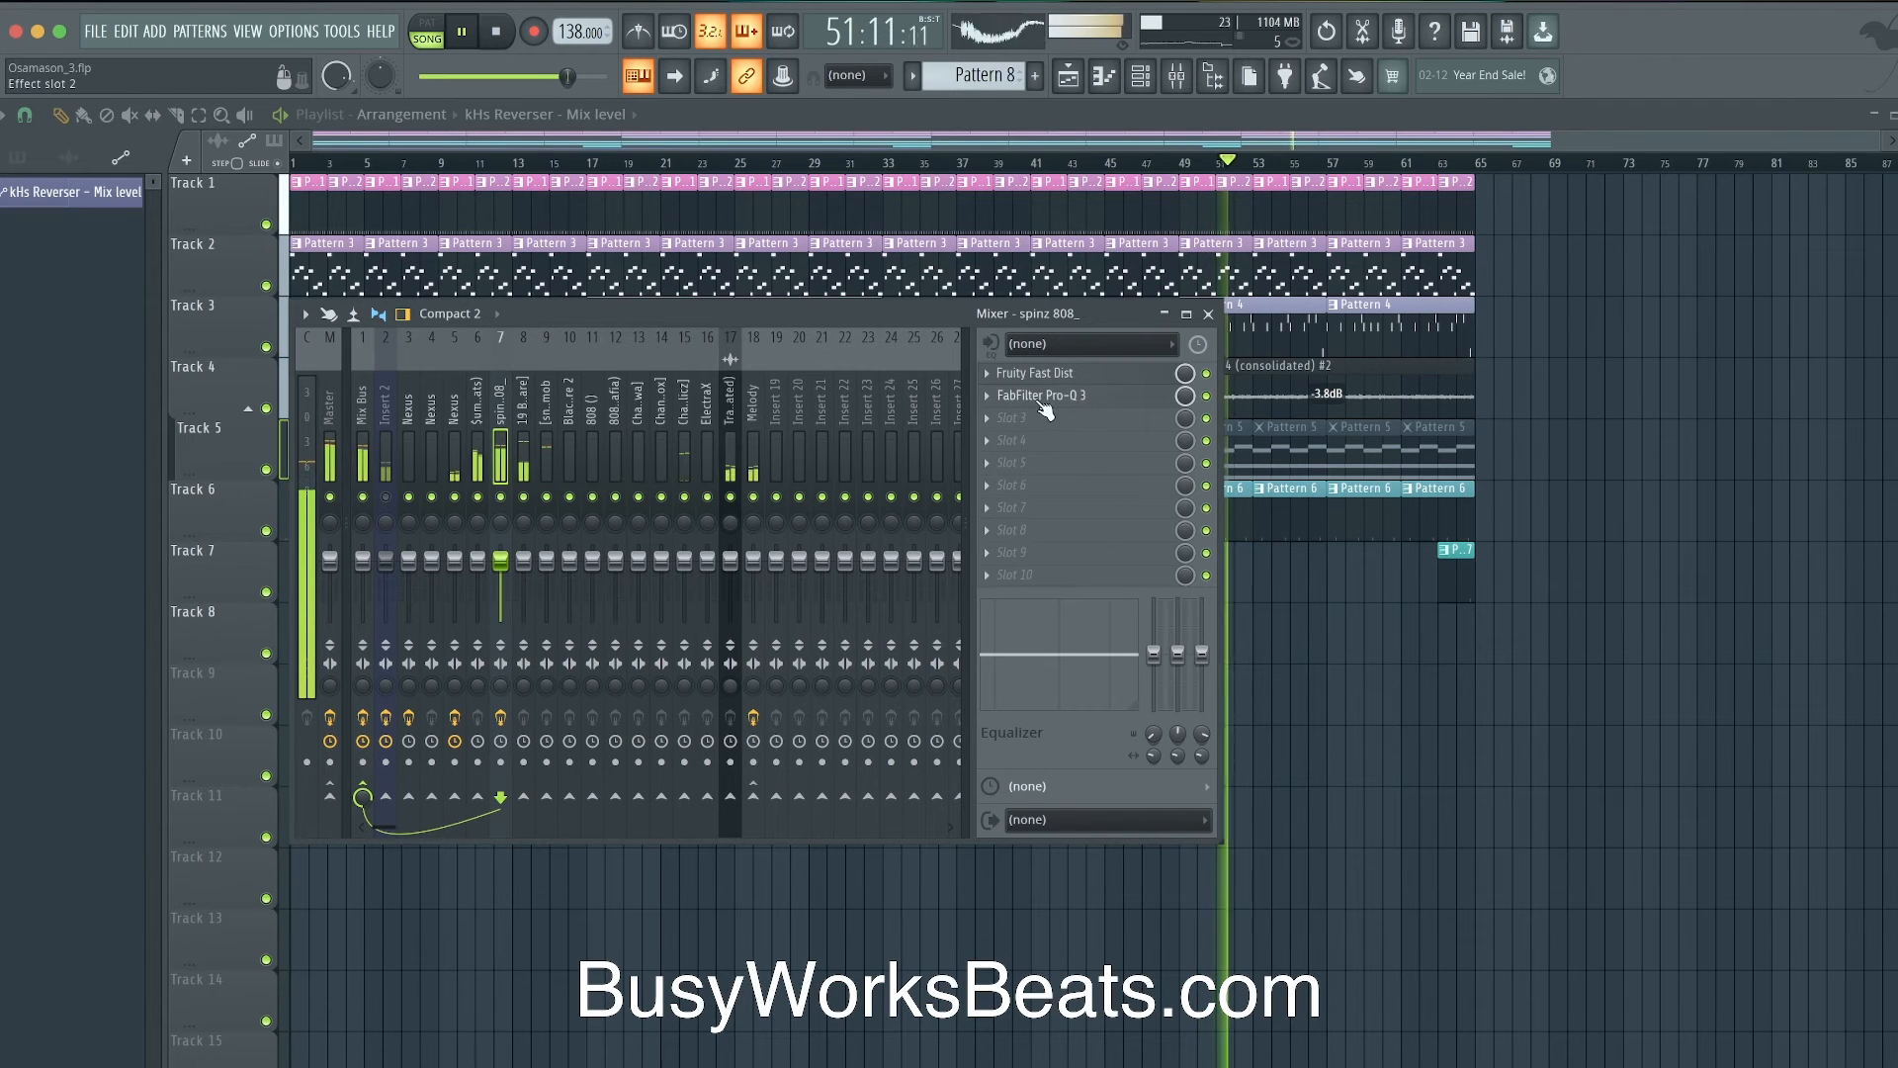
pyautogui.click(363, 407)
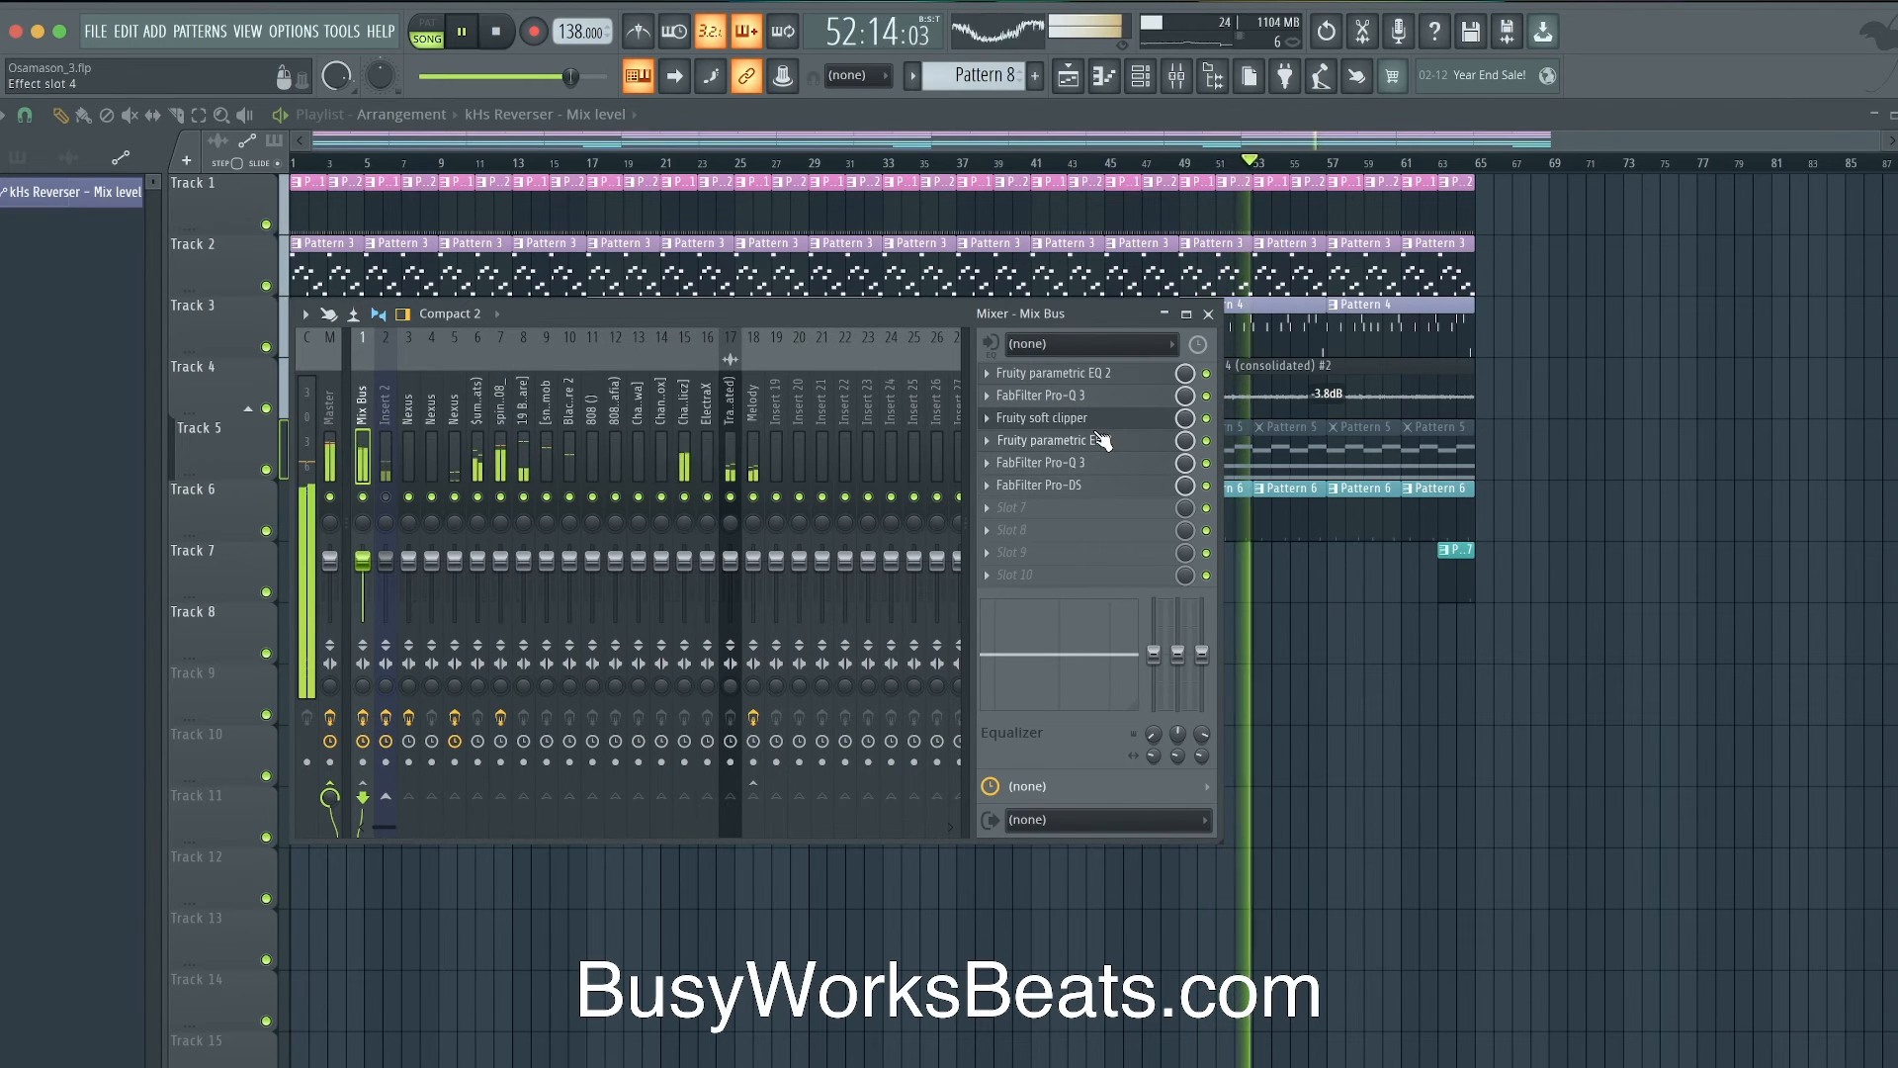
pyautogui.click(1041, 463)
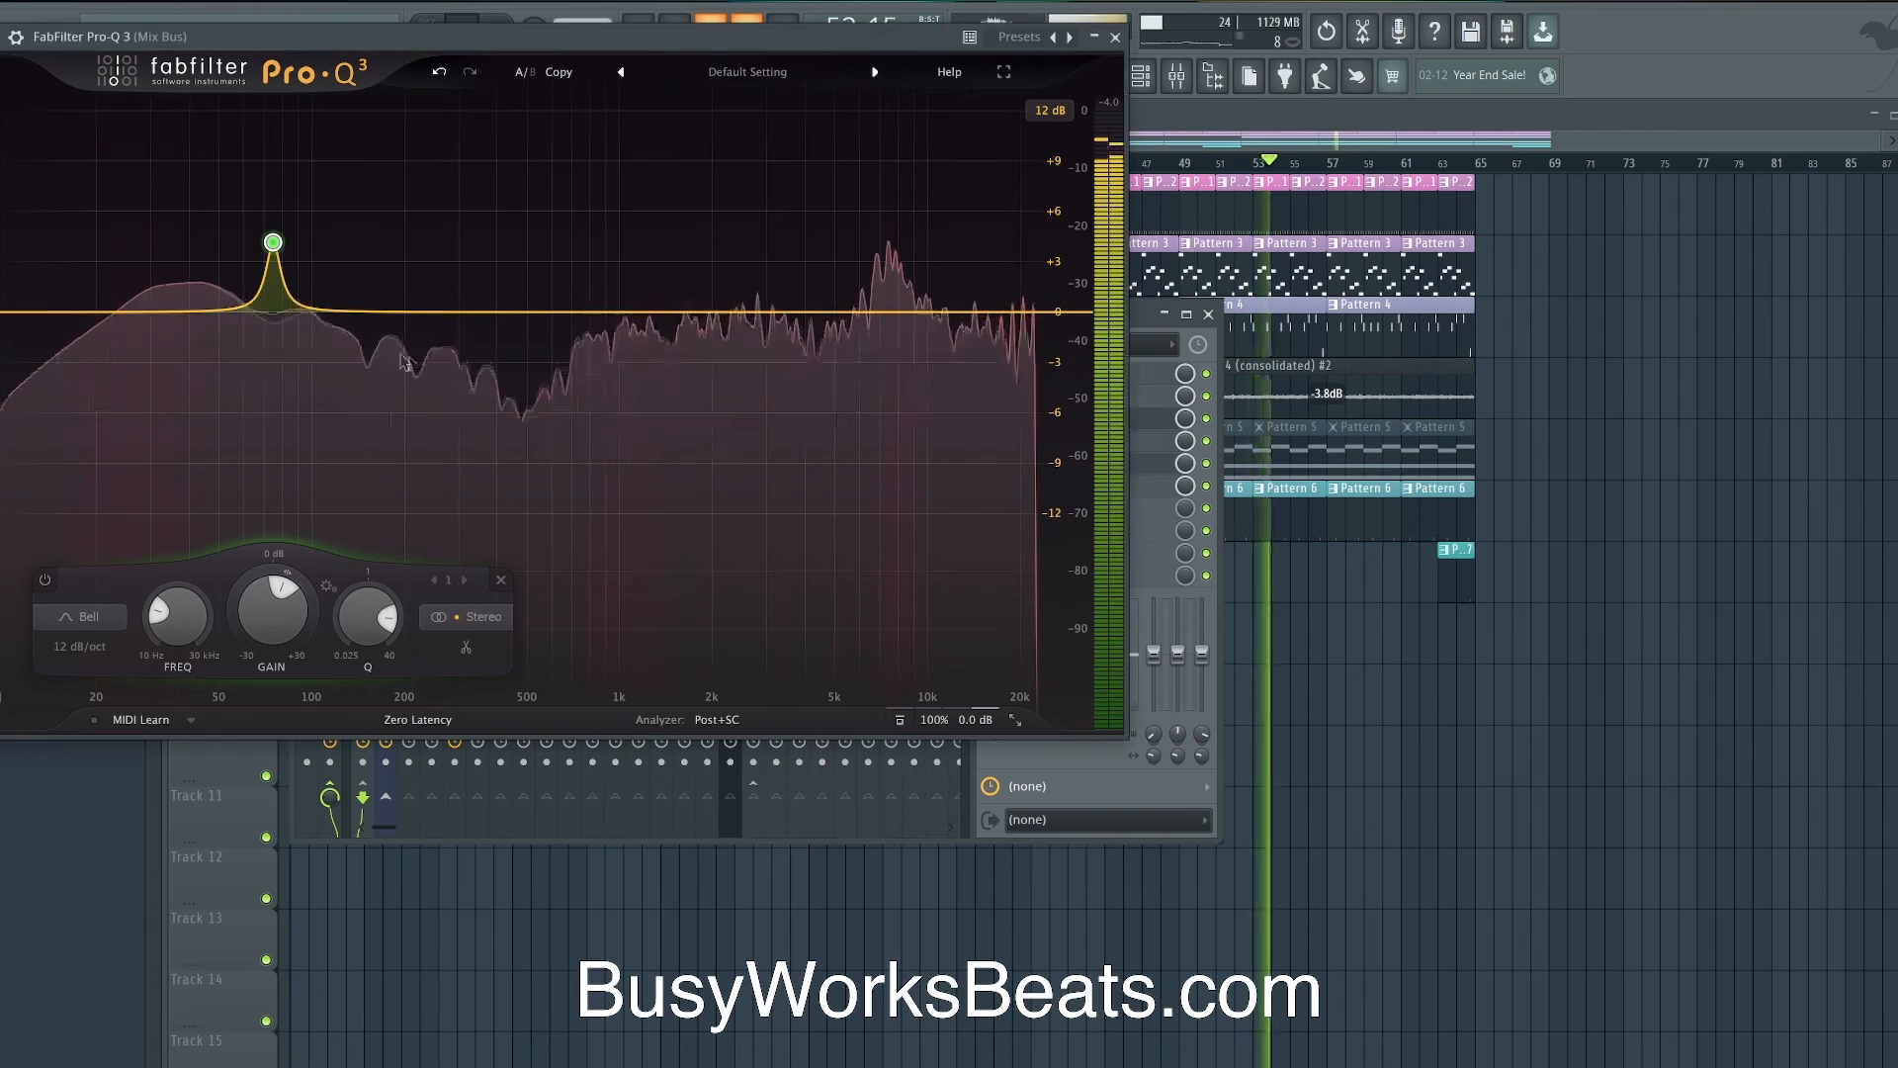
pyautogui.click(176, 311)
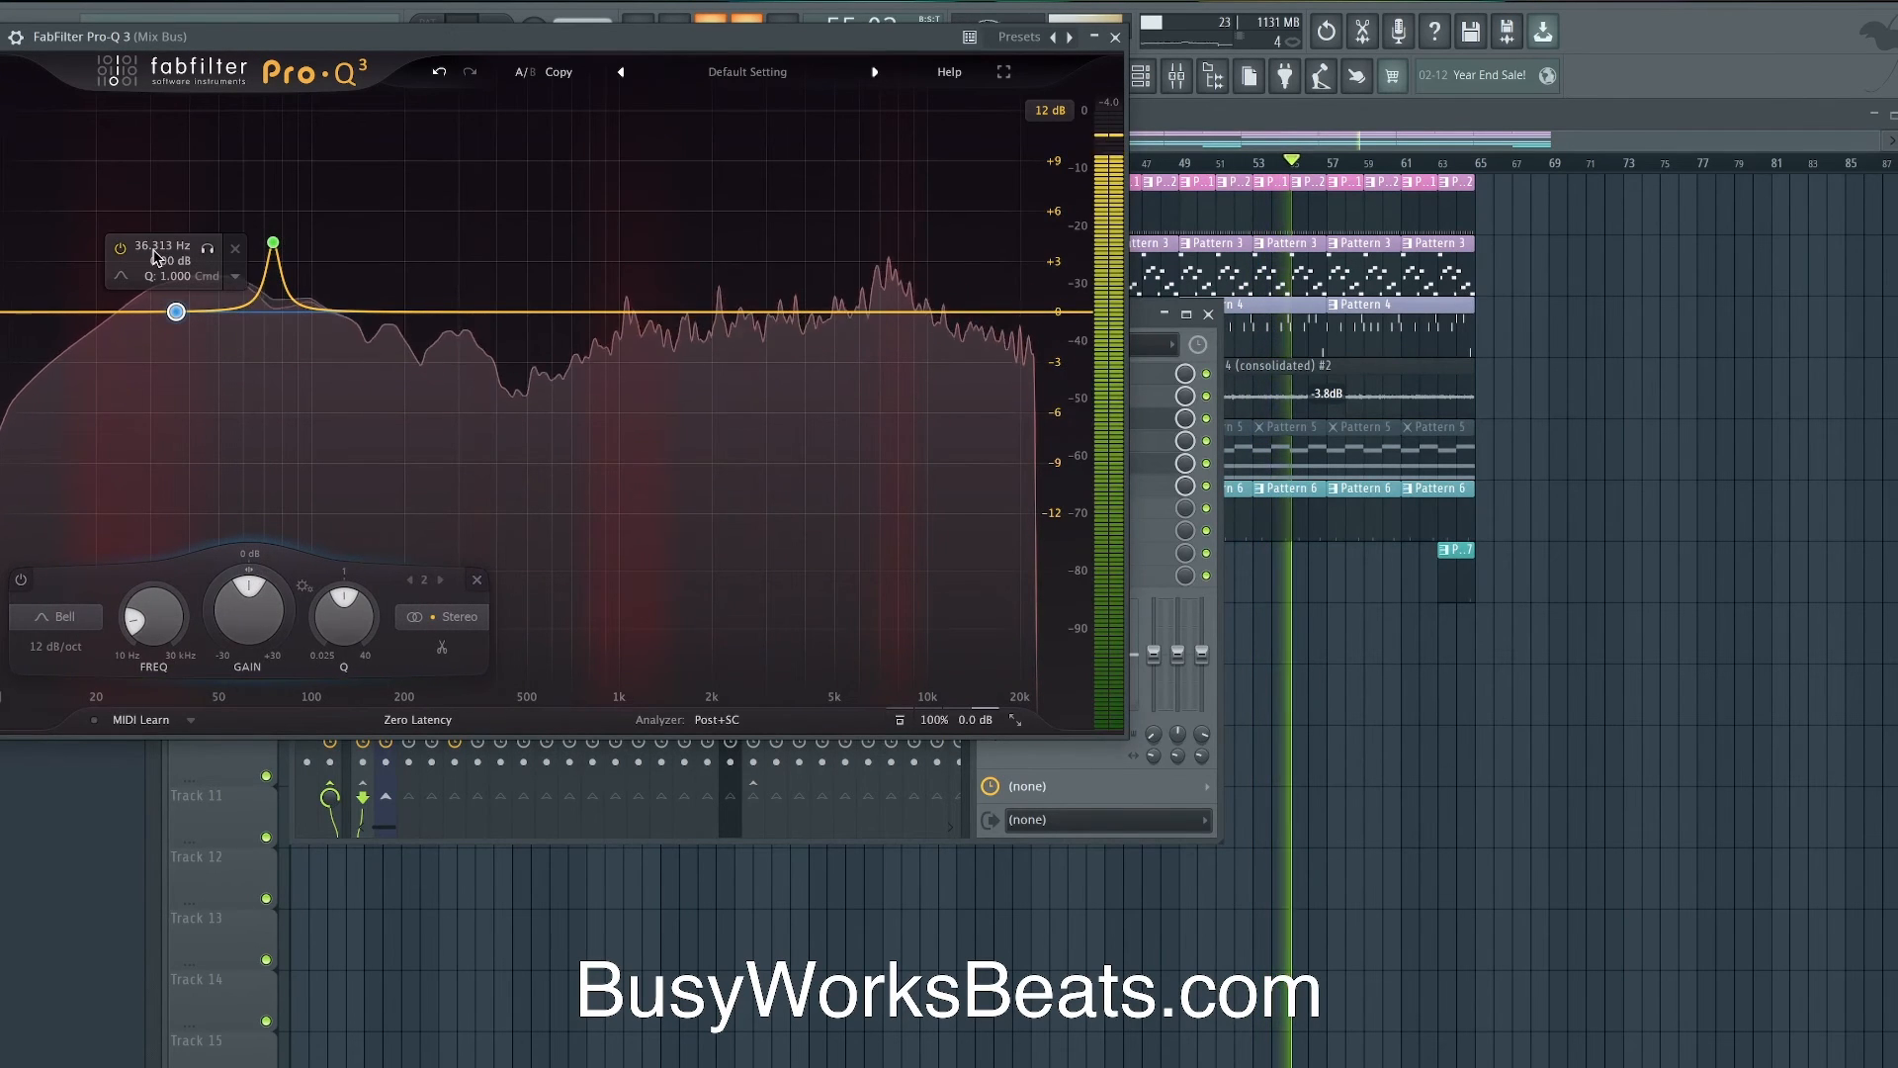
pyautogui.doubleClick(166, 245)
pyautogui.write('60')
pyautogui.press('Return')
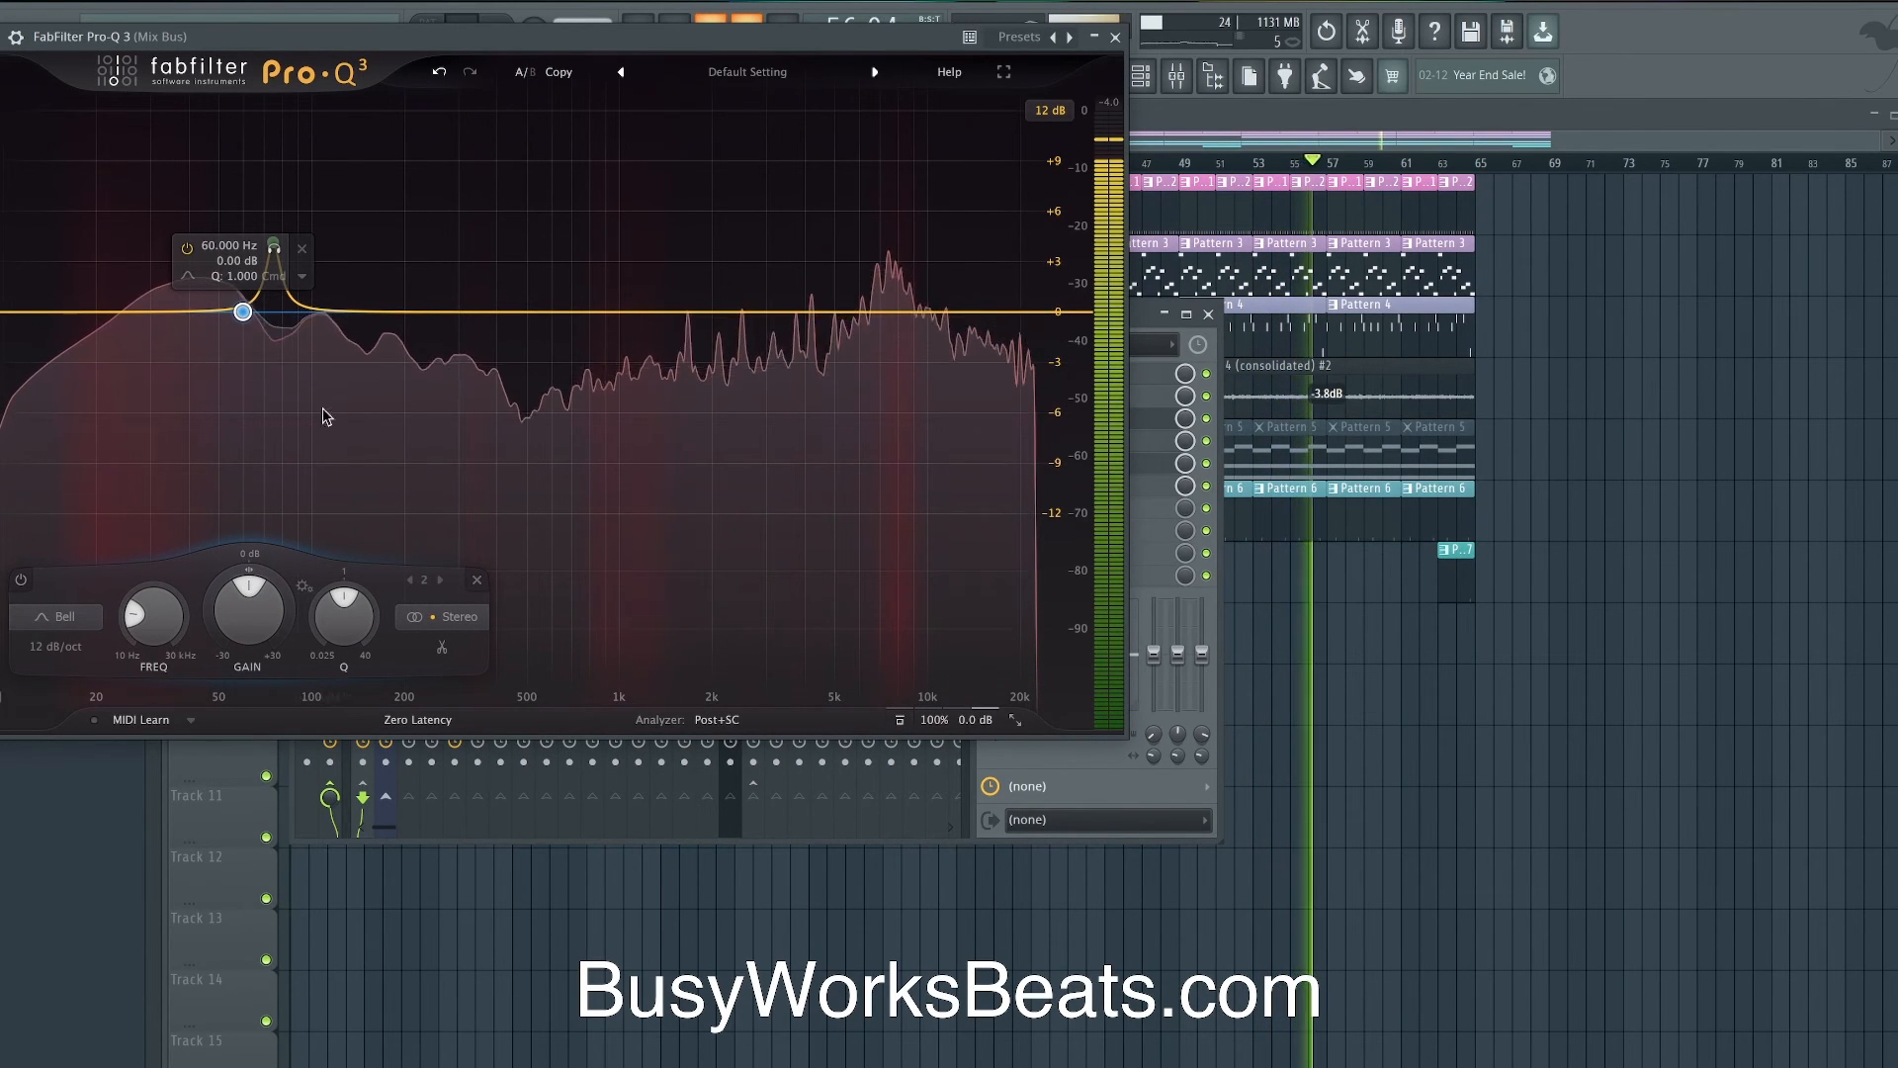
# - Boost the 60 Hz band about 2 dB with a narrower Q, and close the EQ and the mixer
pyautogui.moveTo(249, 629)
pyautogui.mouseDown()
pyautogui.moveTo(248, 600)
pyautogui.moveTo(345, 592)
pyautogui.moveTo(348, 559)
pyautogui.moveTo(252, 594)
pyautogui.moveTo(257, 578)
pyautogui.moveTo(256, 595)
pyautogui.mouseUp()
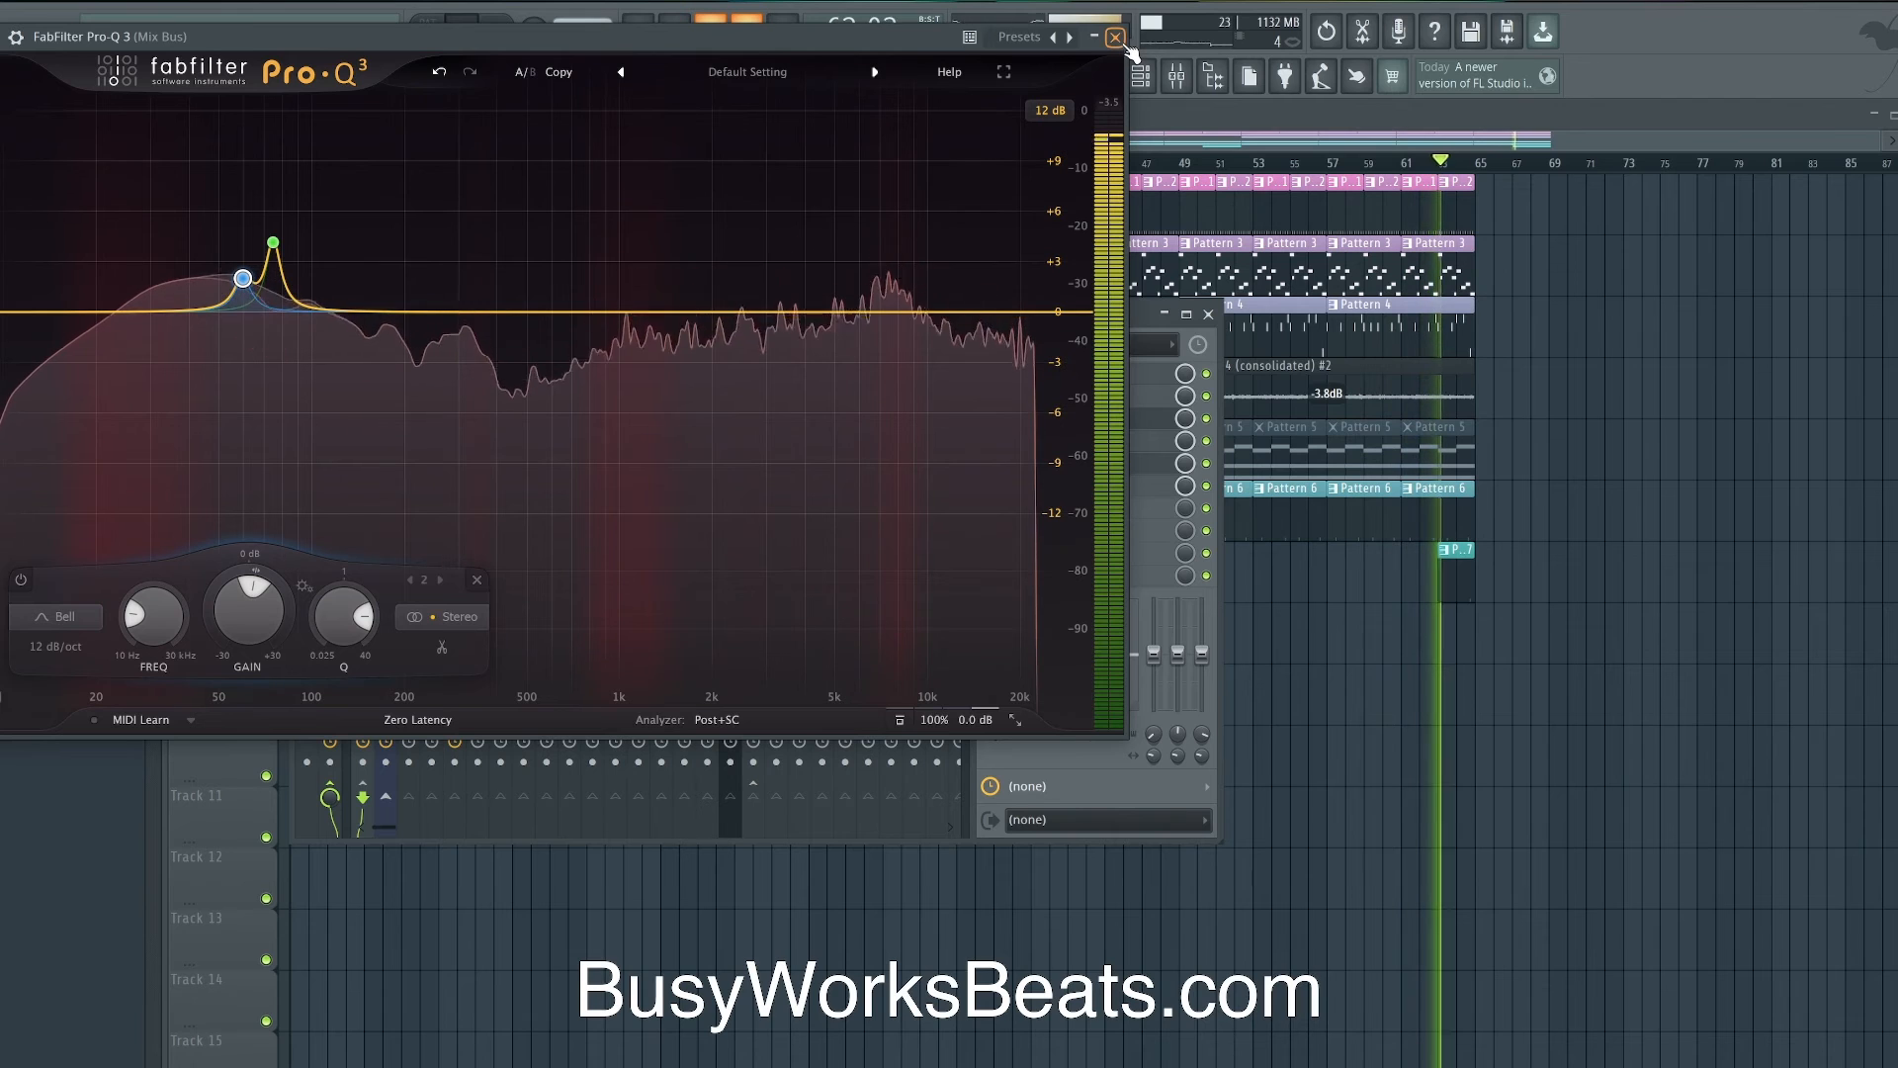
pyautogui.click(1116, 36)
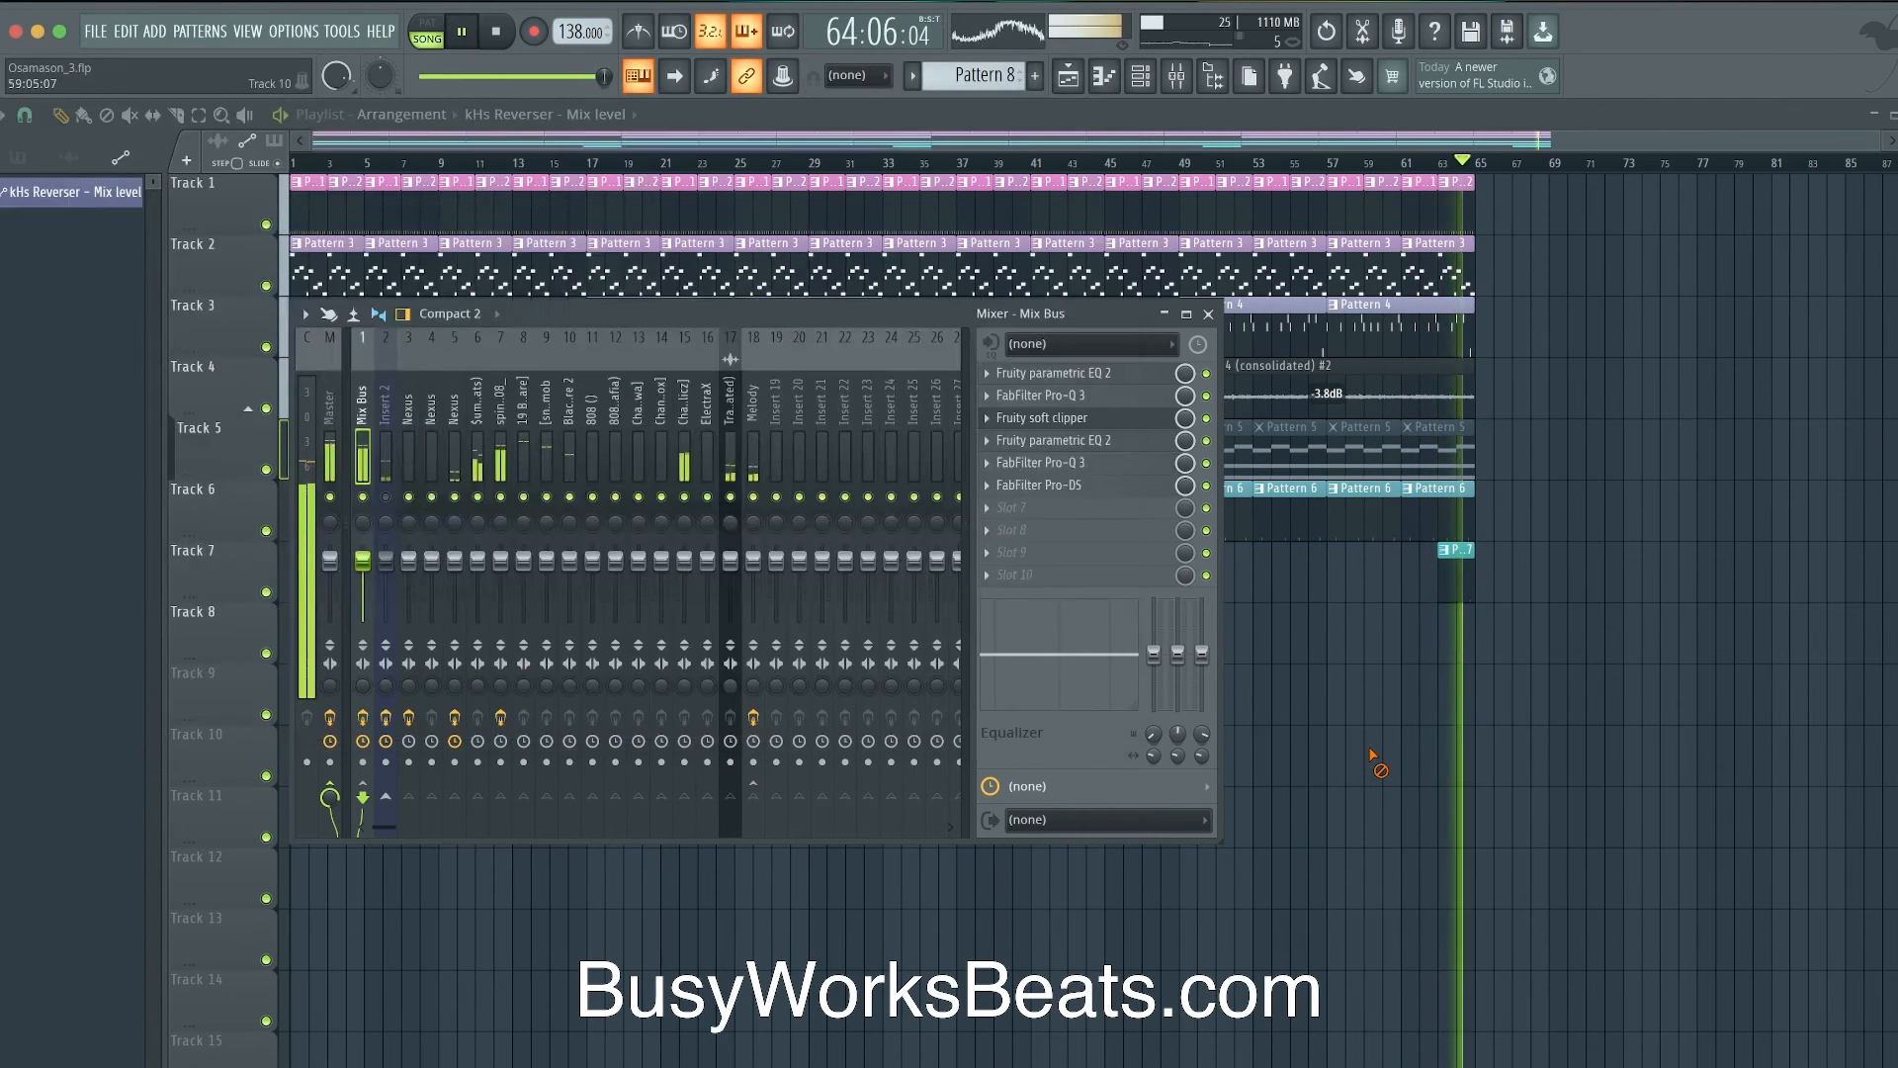
pyautogui.press('F9')
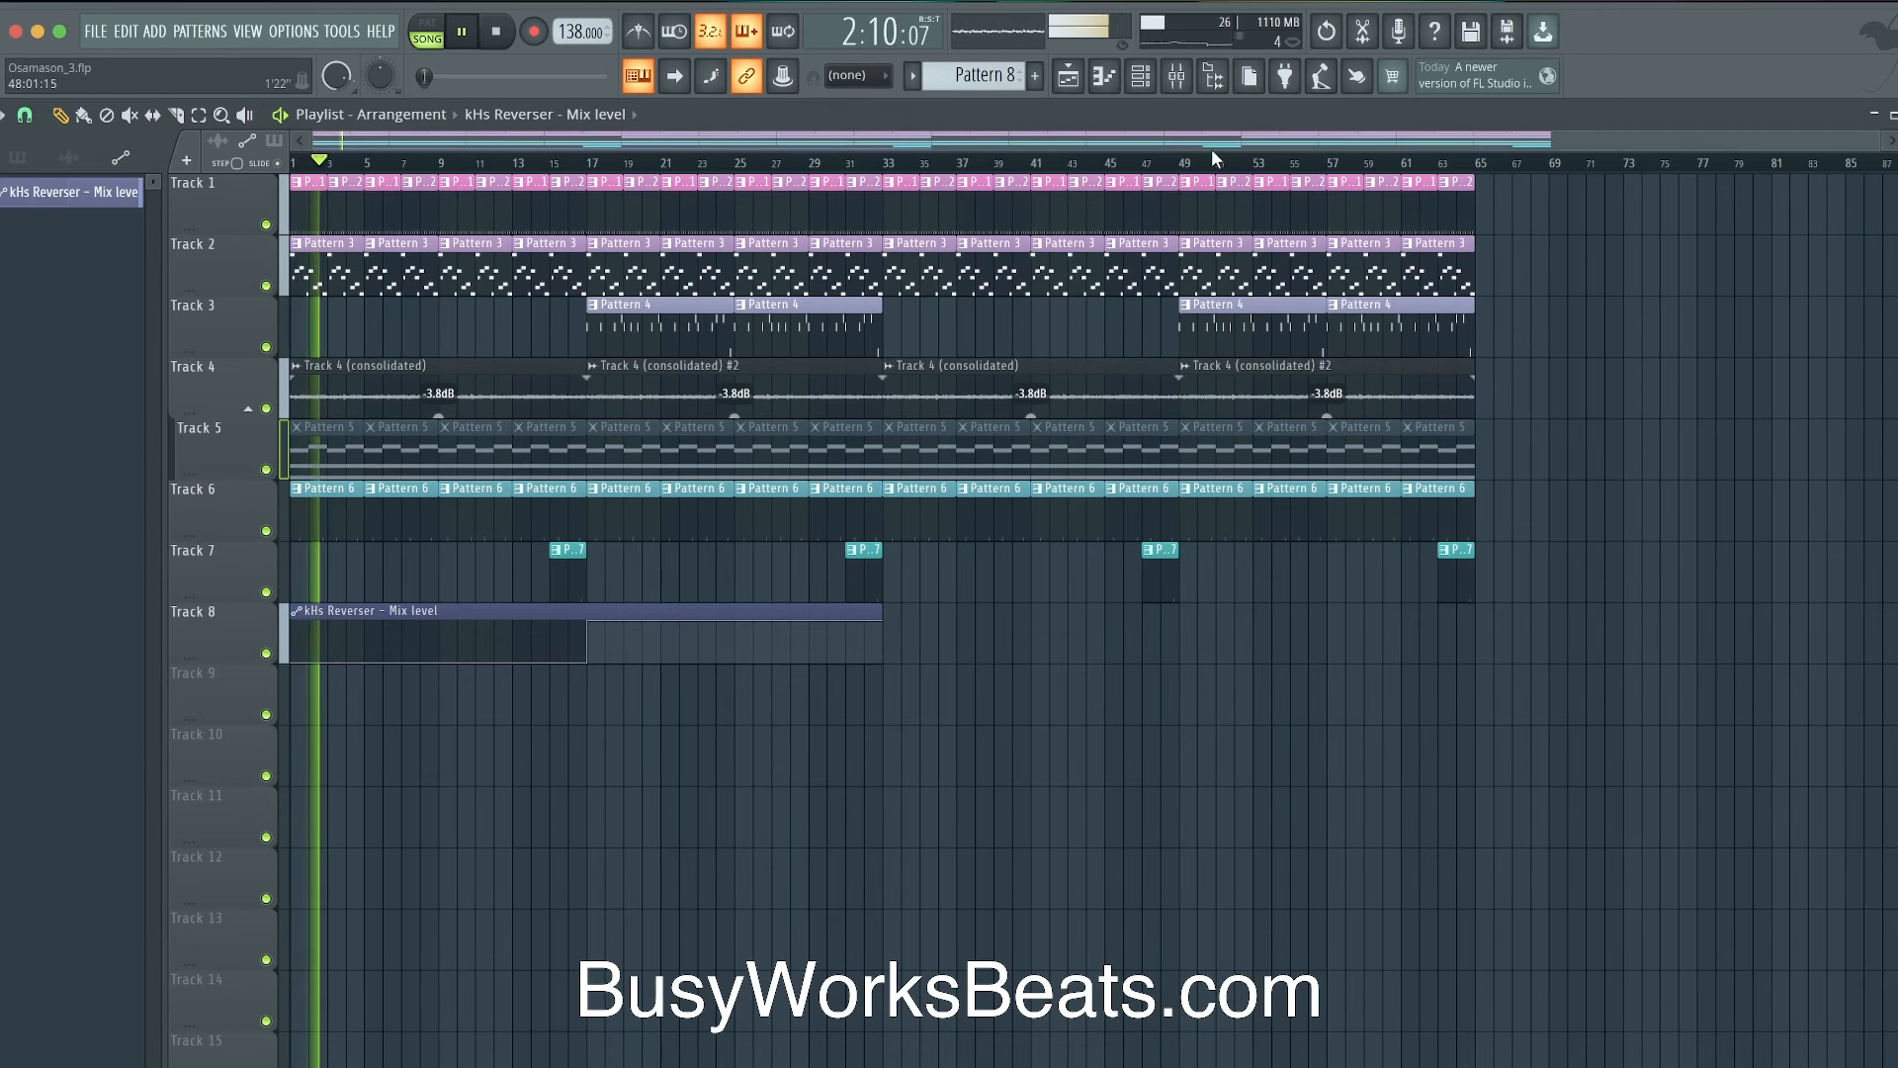
# - Lower the Insert 2 fader all the way to 0% in the mixer, close it and save the project
pyautogui.click(1179, 83)
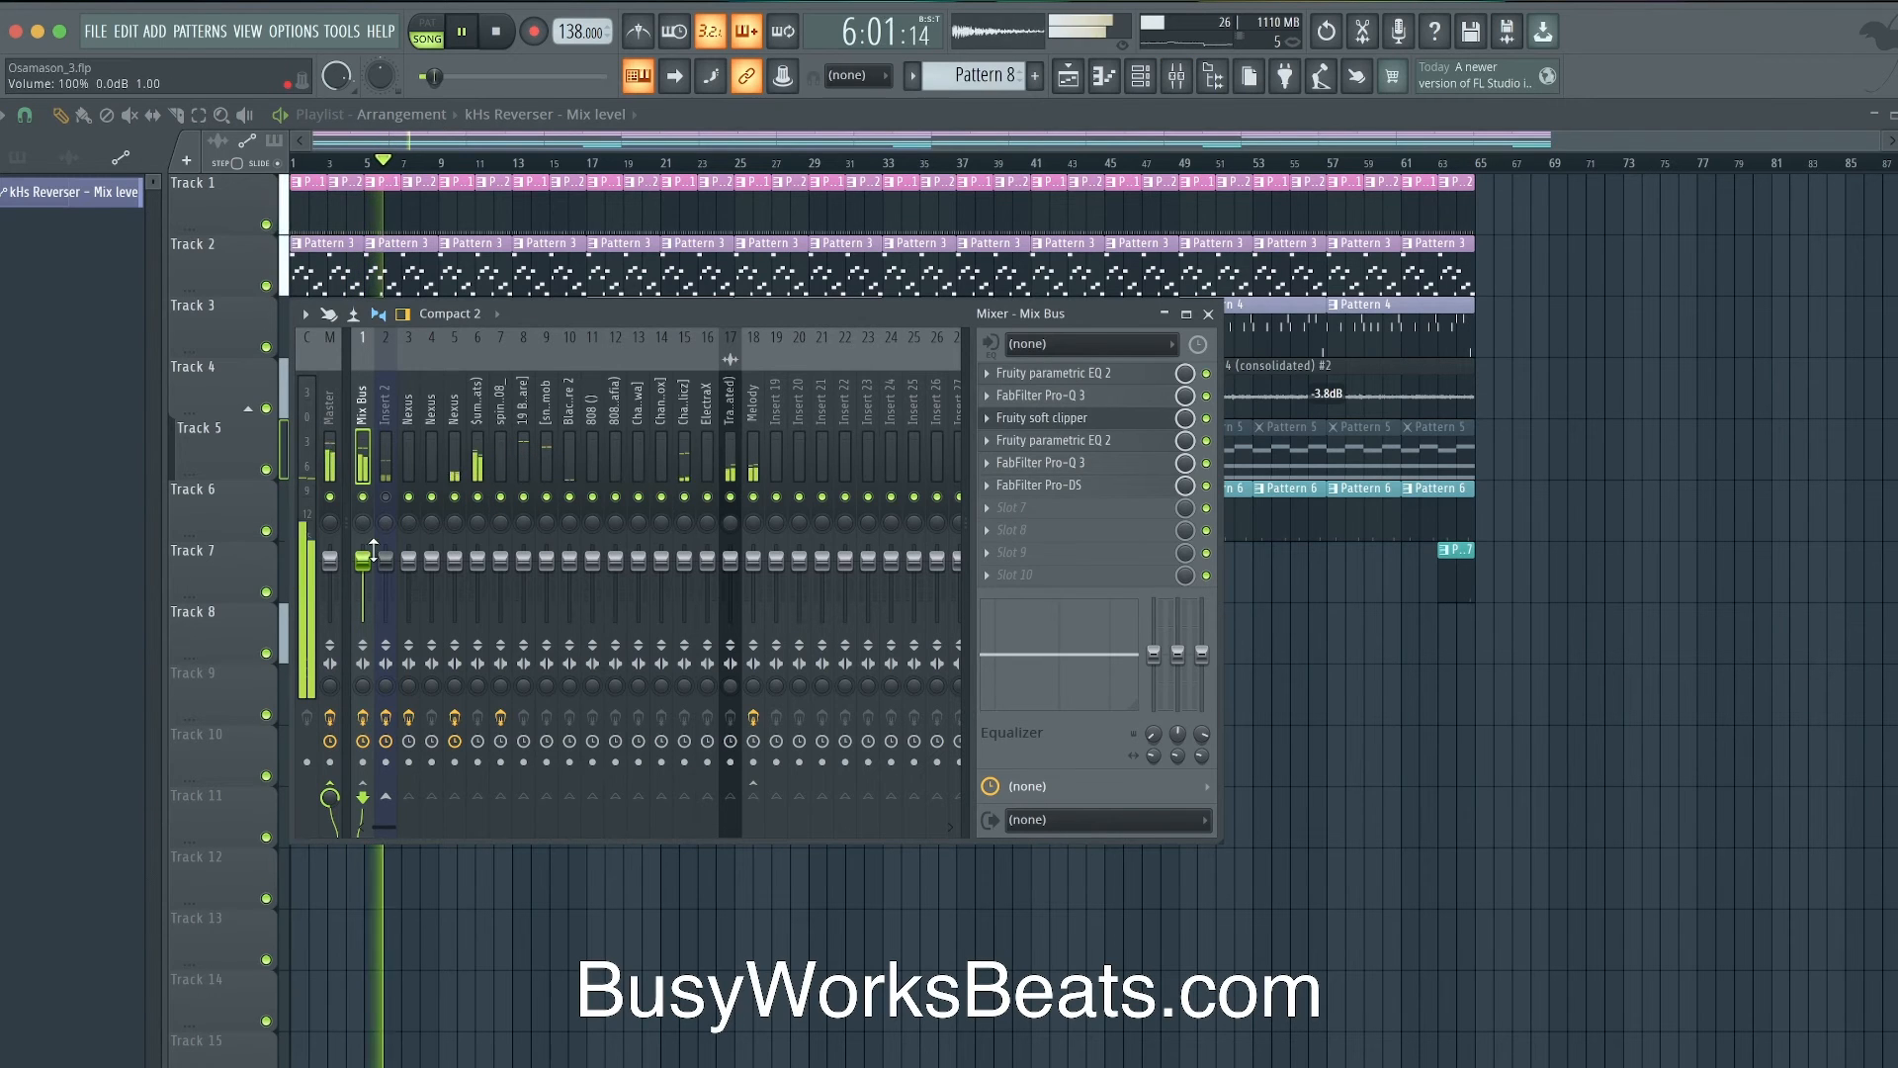
pyautogui.moveTo(386, 560); pyautogui.dragTo(389, 623)
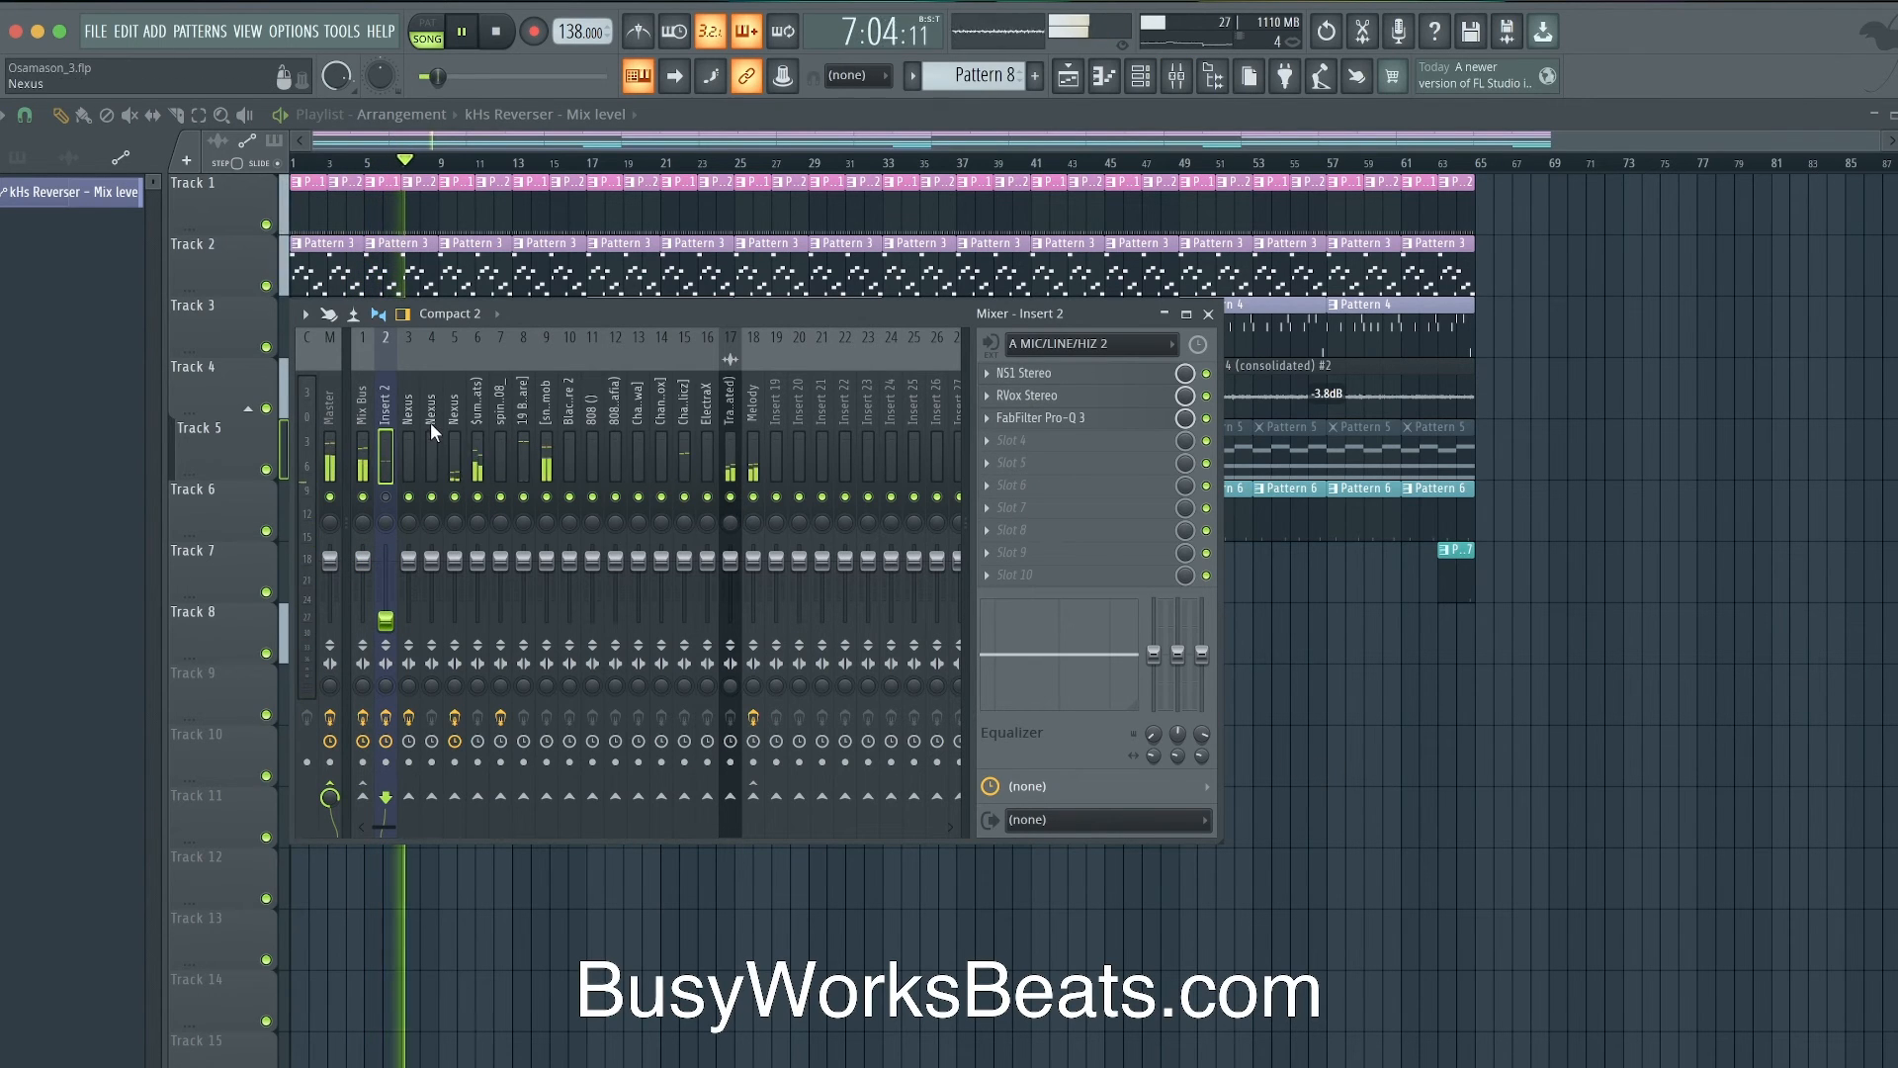
pyautogui.press('F9')
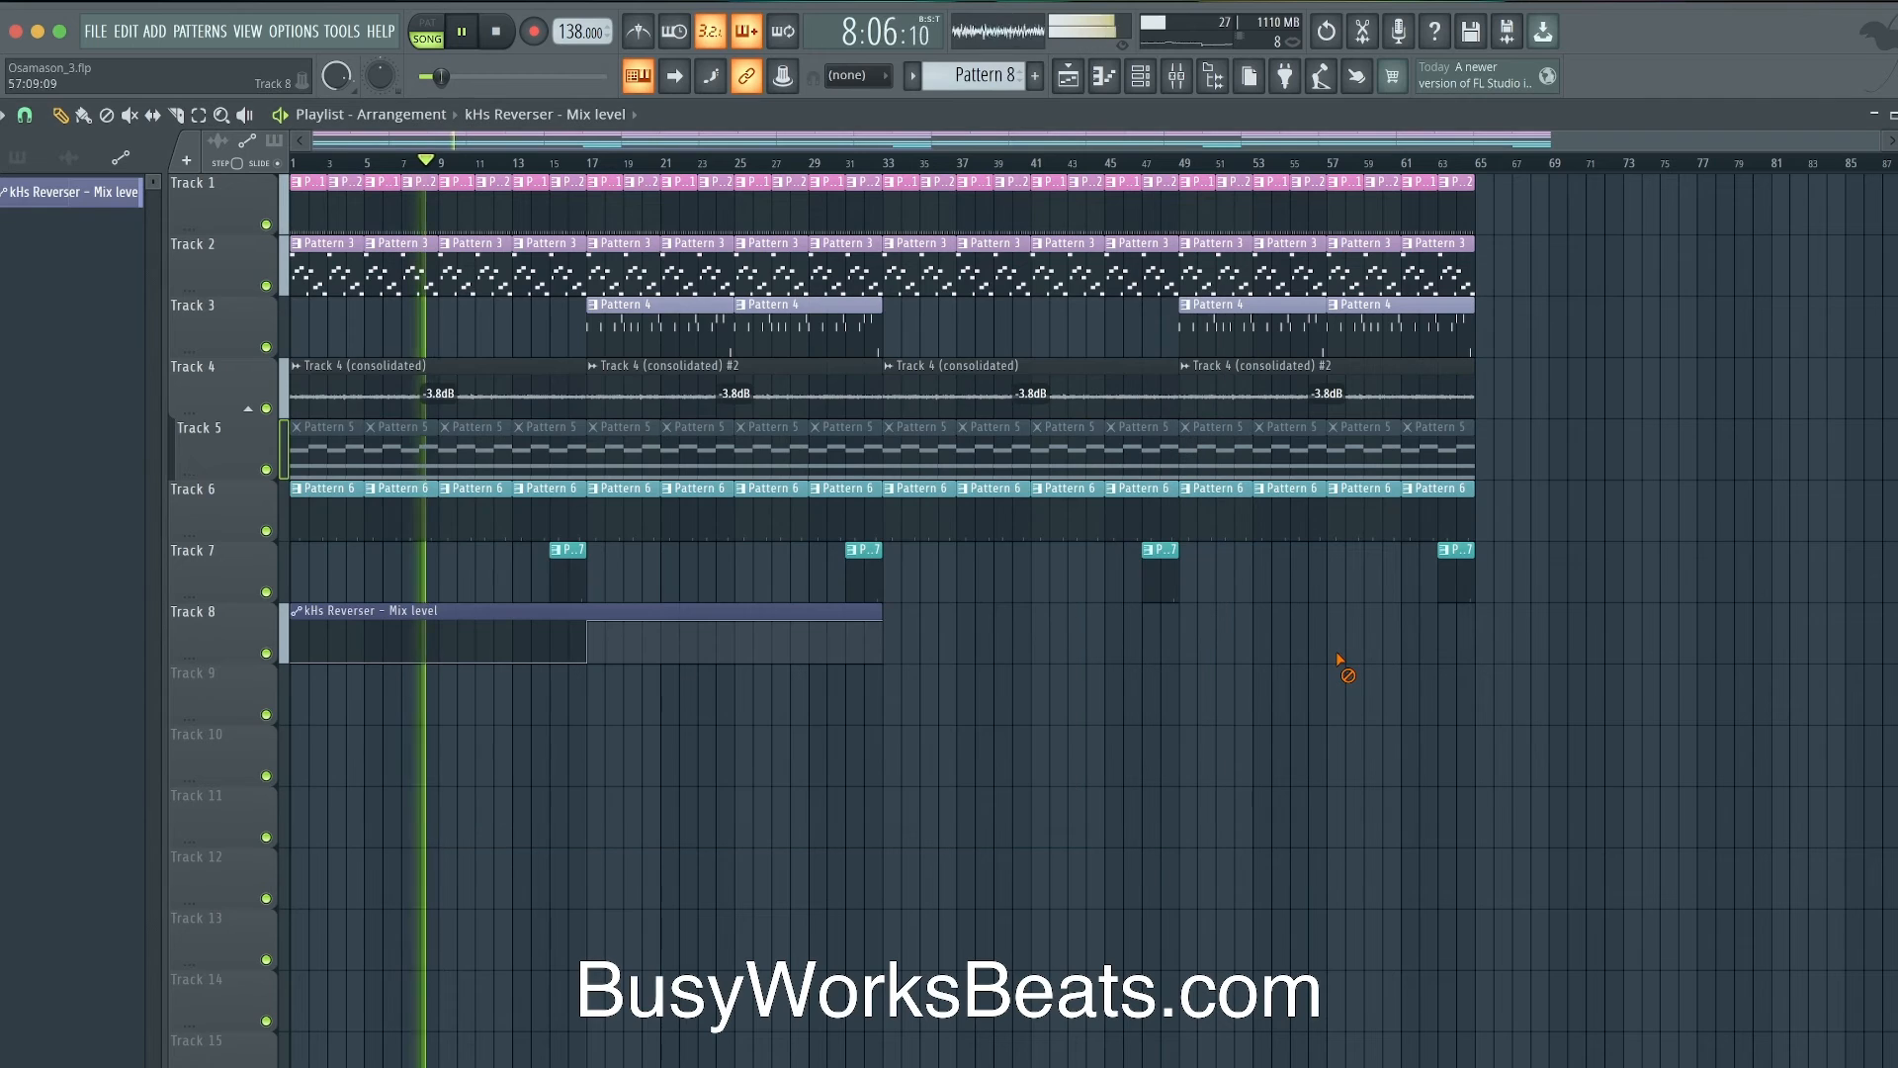
pyautogui.press('F9')
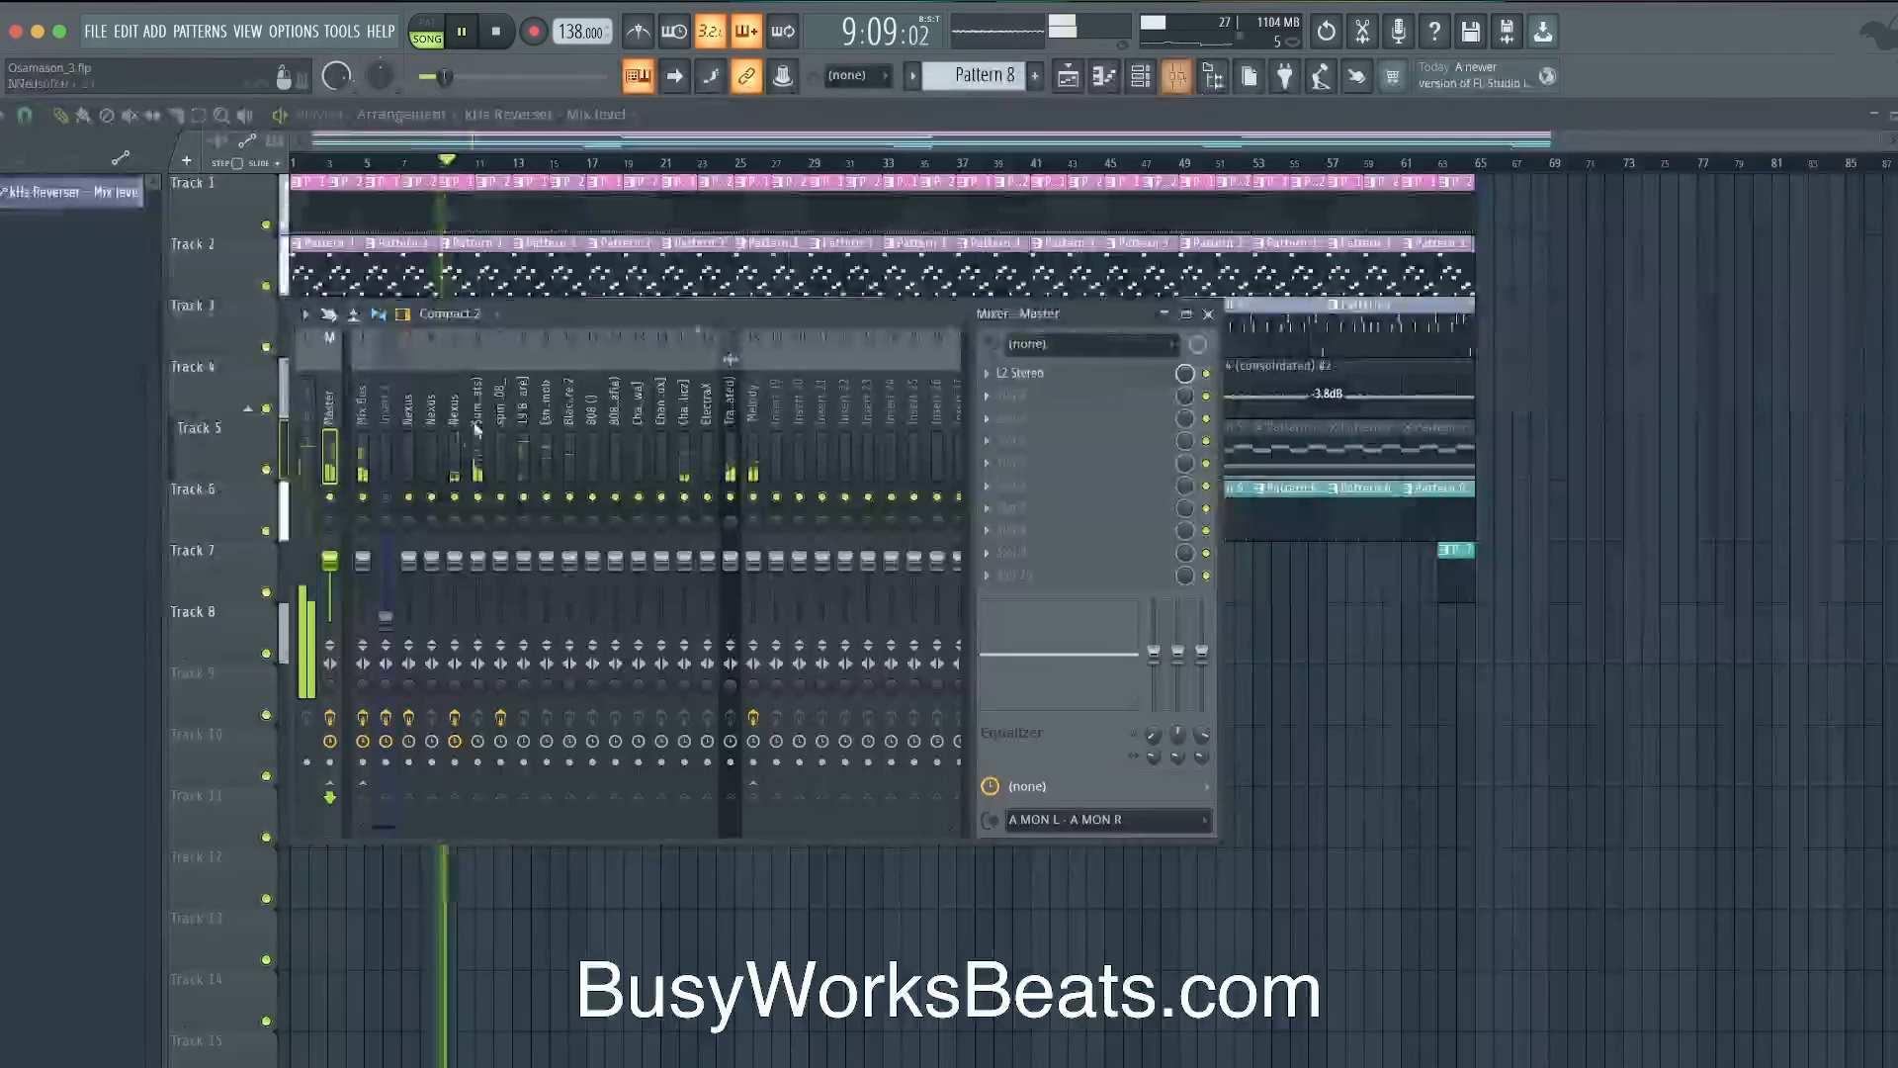
pyautogui.click(366, 401)
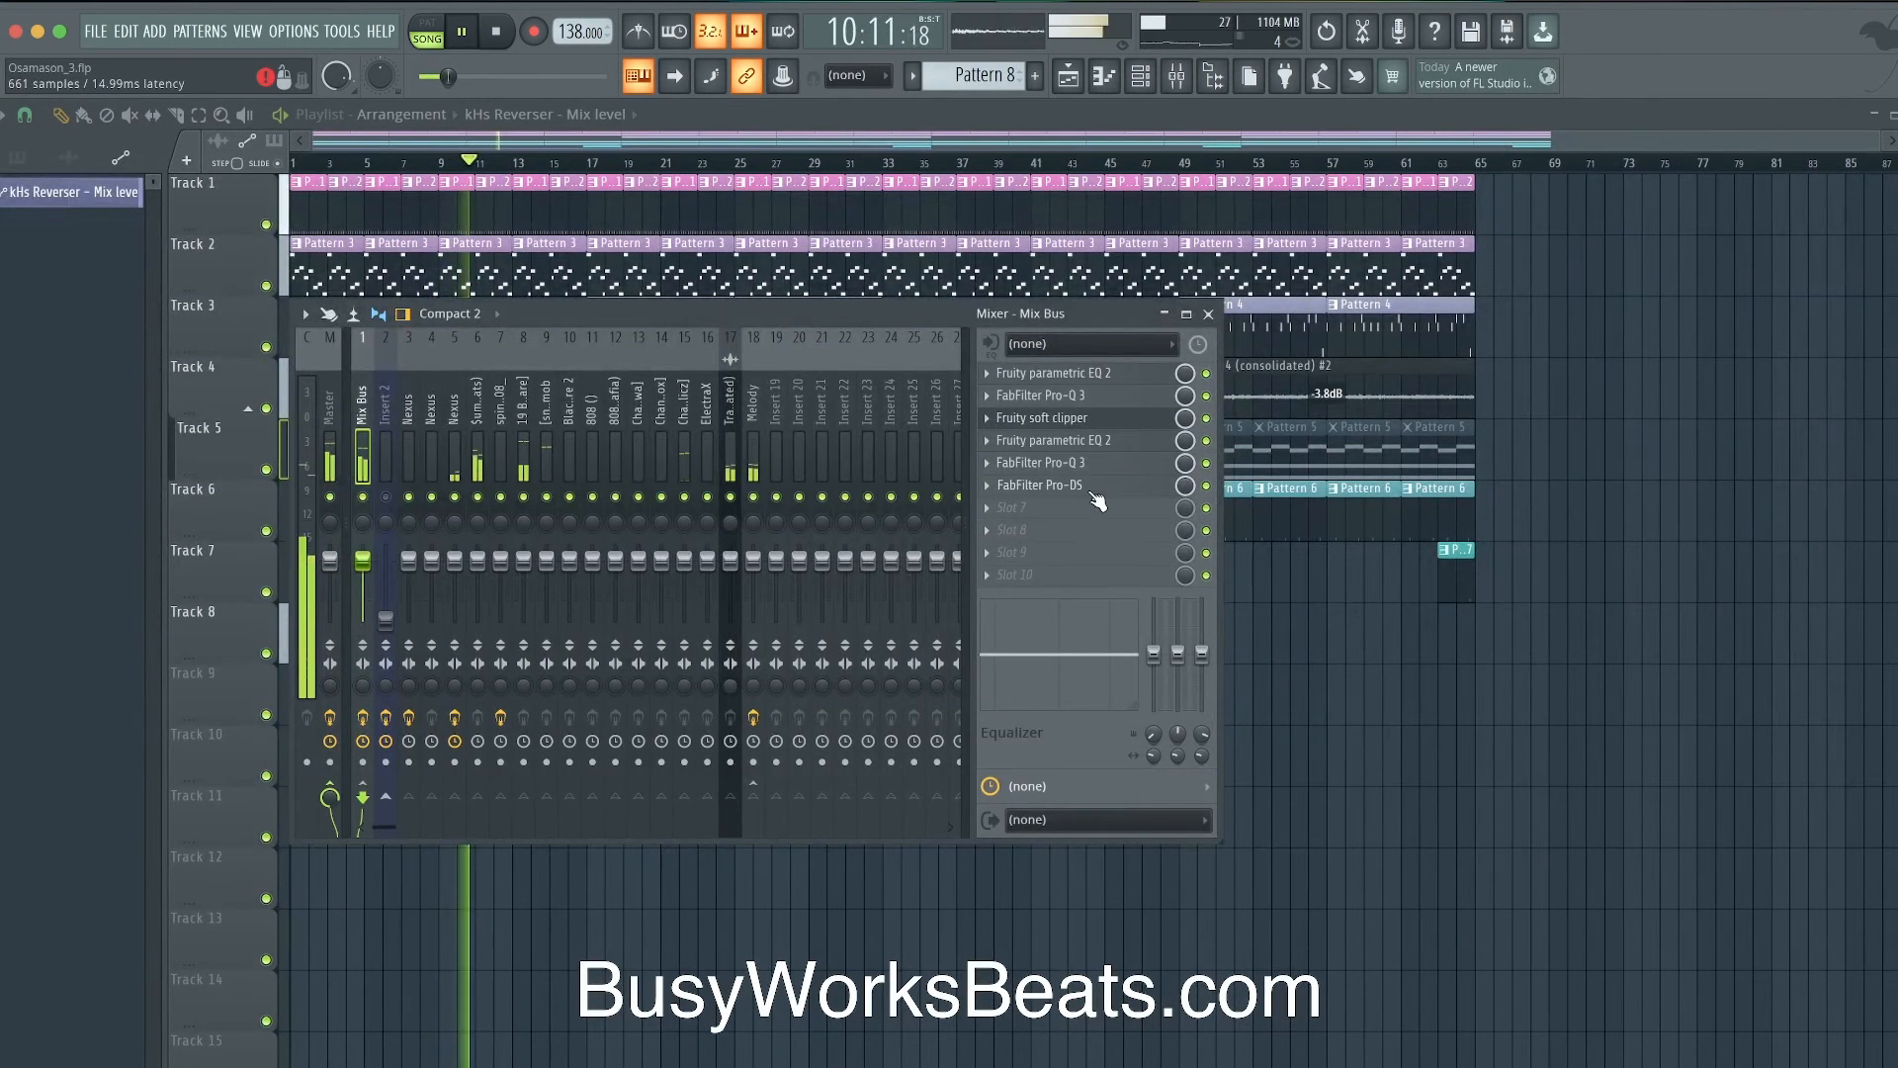
pyautogui.press('F9')
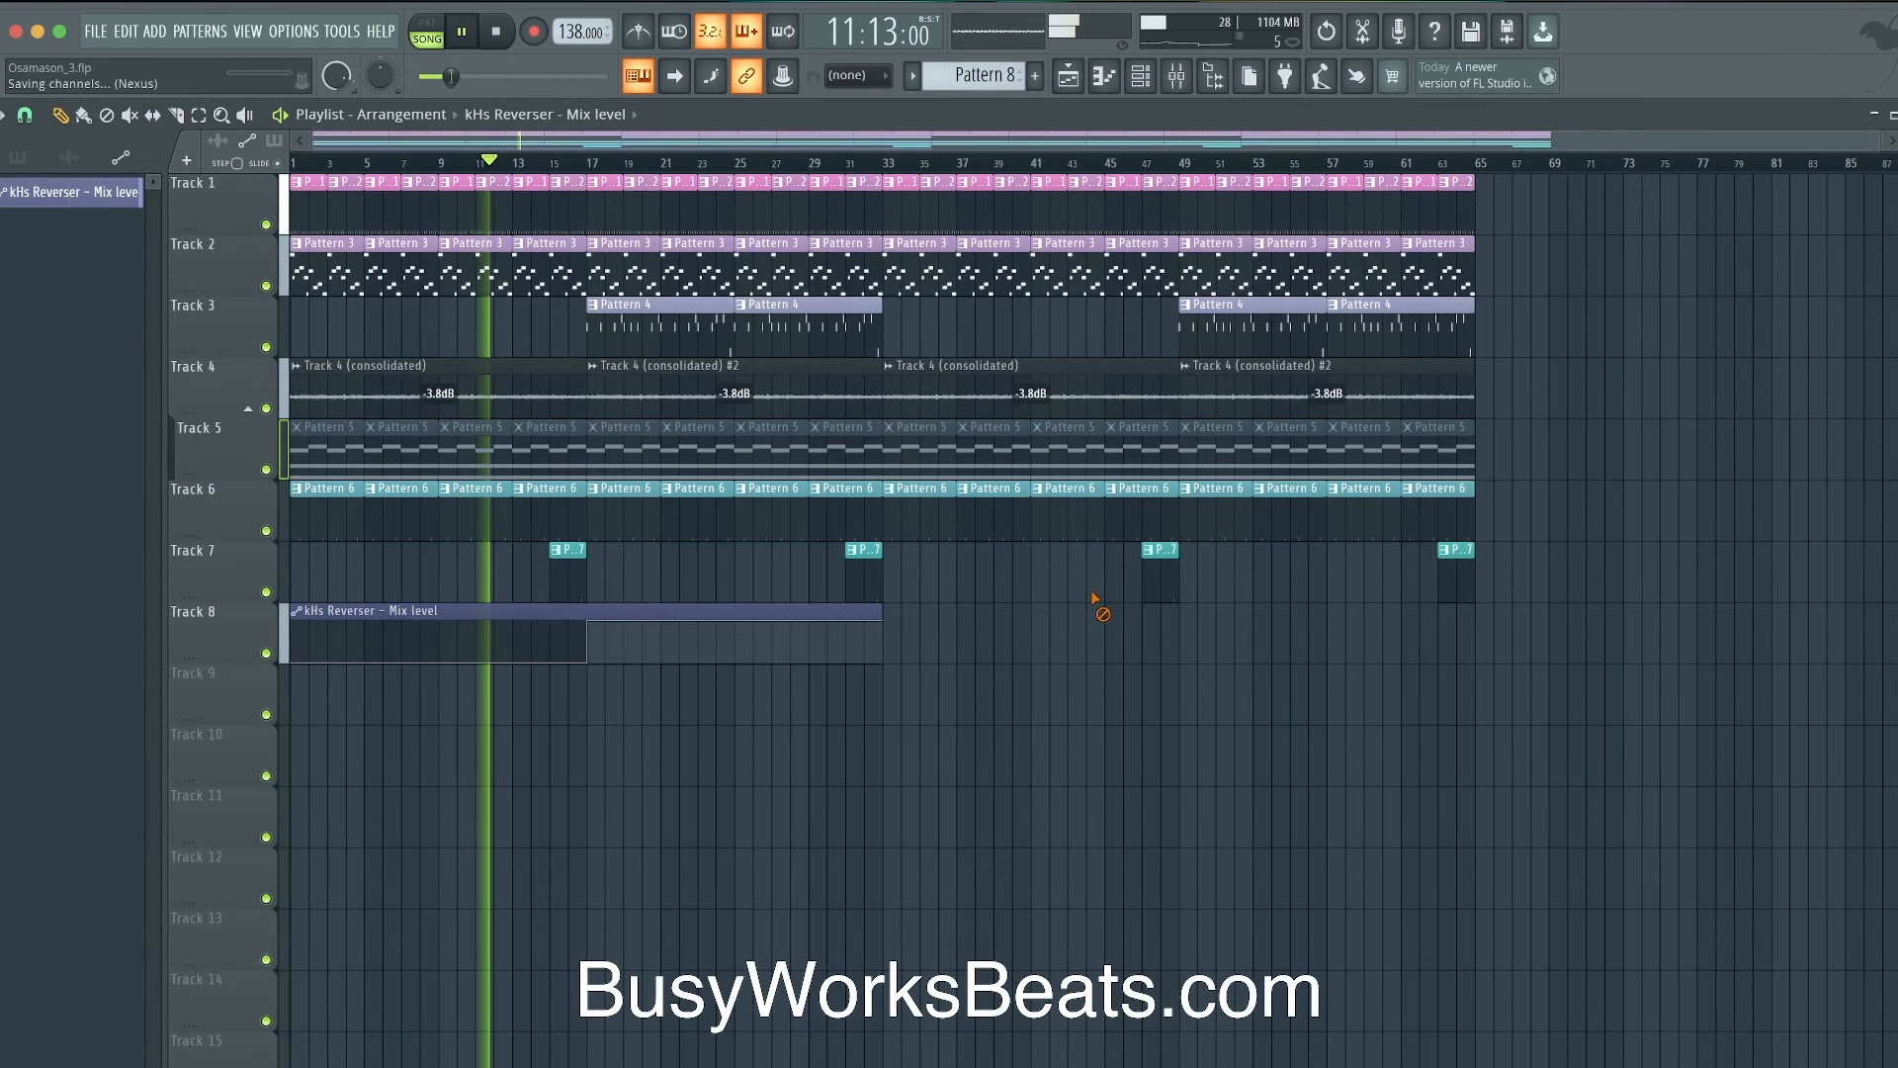
# - Extend the kHs Reverser mix level automation to bar 65, keeping it low from bar 33 and high from bar 49
pyautogui.moveTo(883, 637); pyautogui.dragTo(1473, 638)
pyautogui.moveTo(880, 644)
pyautogui.mouseDown()
pyautogui.moveTo(887, 678)
pyautogui.moveTo(941, 625)
pyautogui.moveTo(889, 654)
pyautogui.moveTo(889, 706)
pyautogui.moveTo(888, 617)
pyautogui.mouseUp()
pyautogui.rightClick(1179, 657)
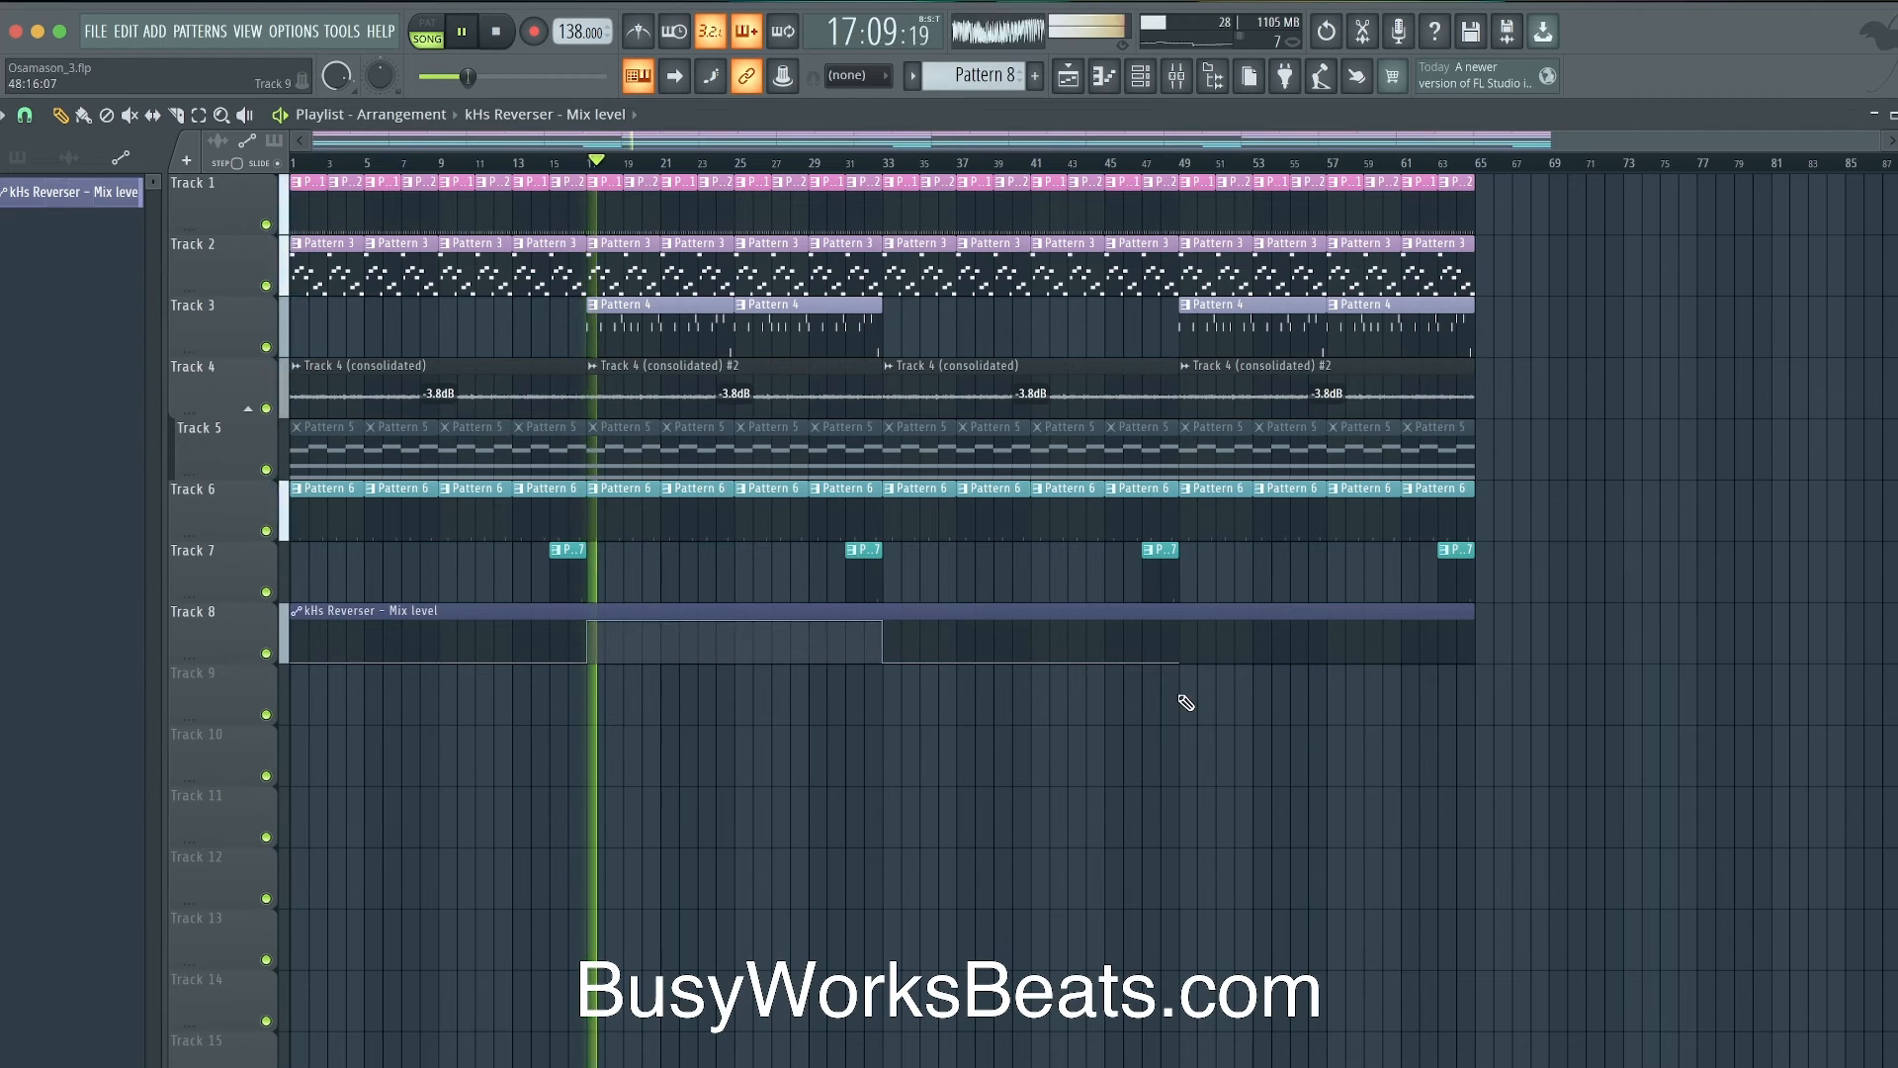
pyautogui.rightClick(1474, 610)
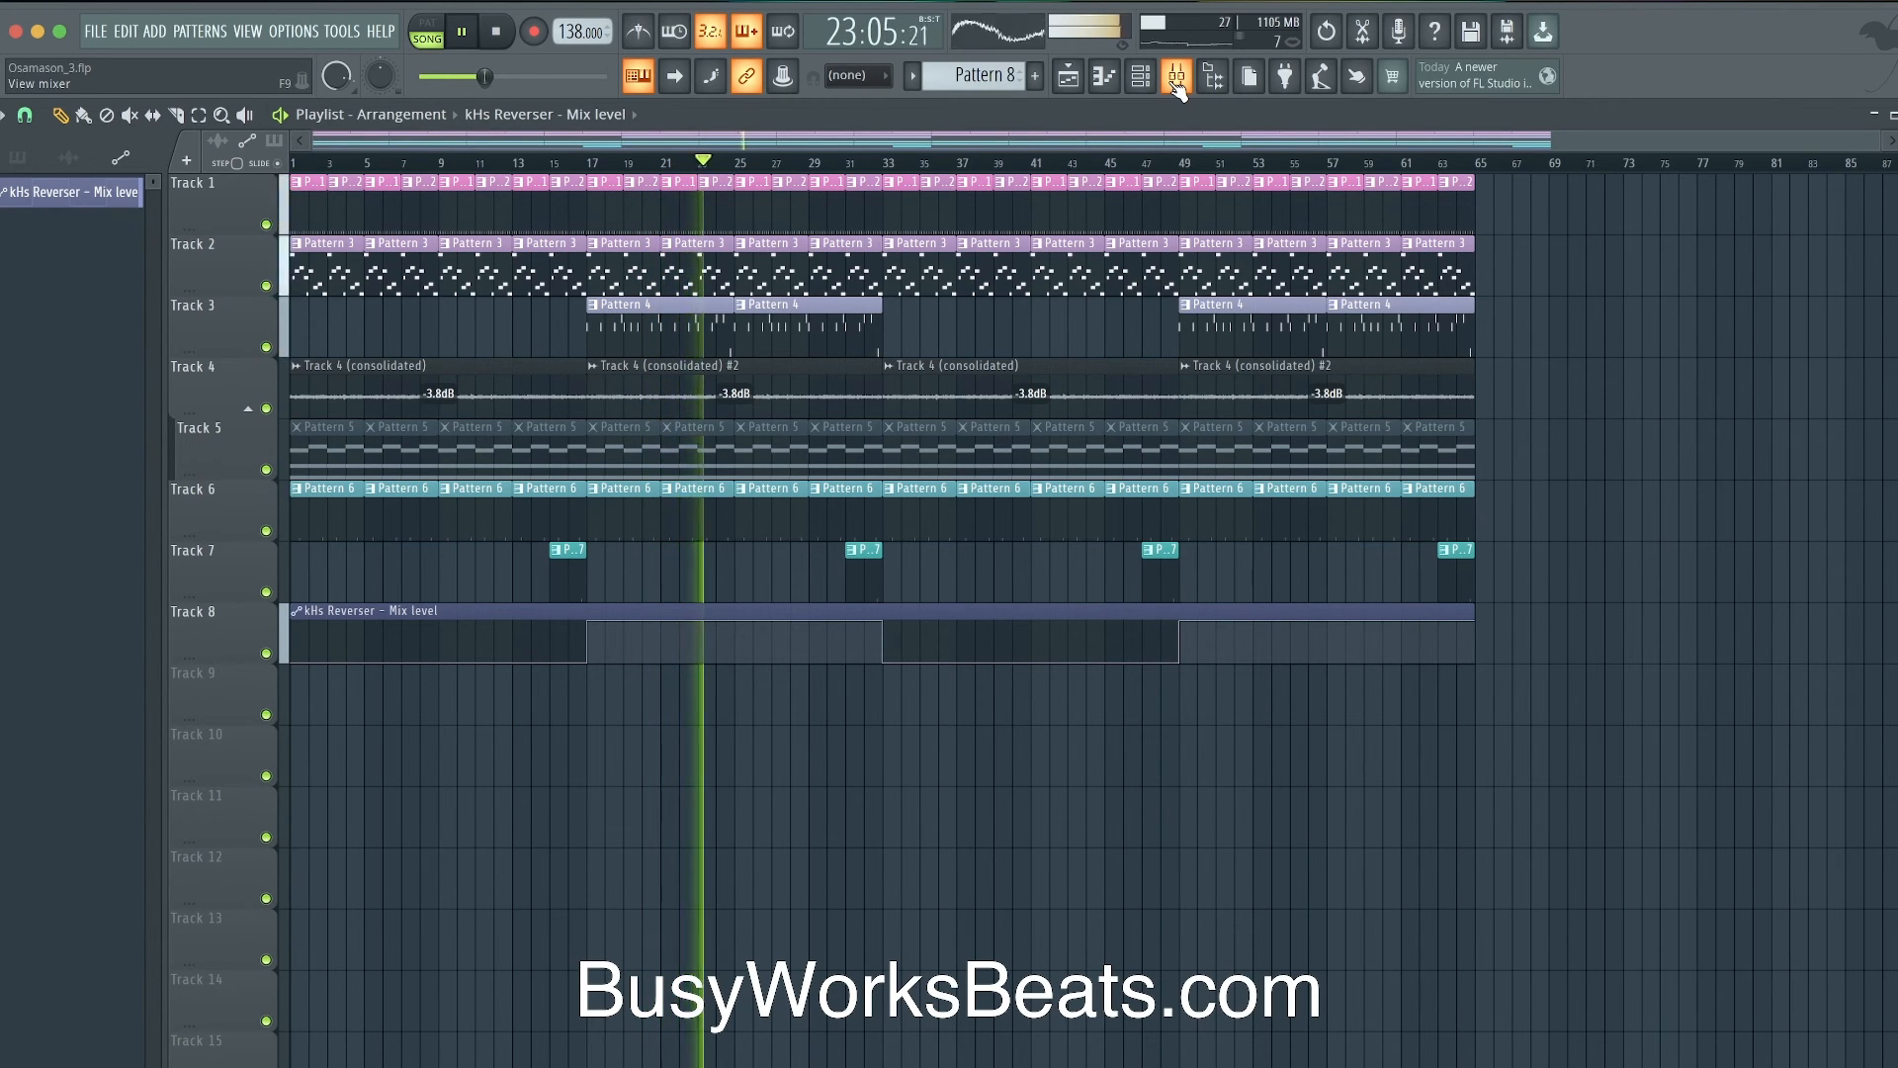
# - Set the quick fade out of the spinz 808_ sample to about 21% and close the channel windows
pyautogui.click(1140, 77)
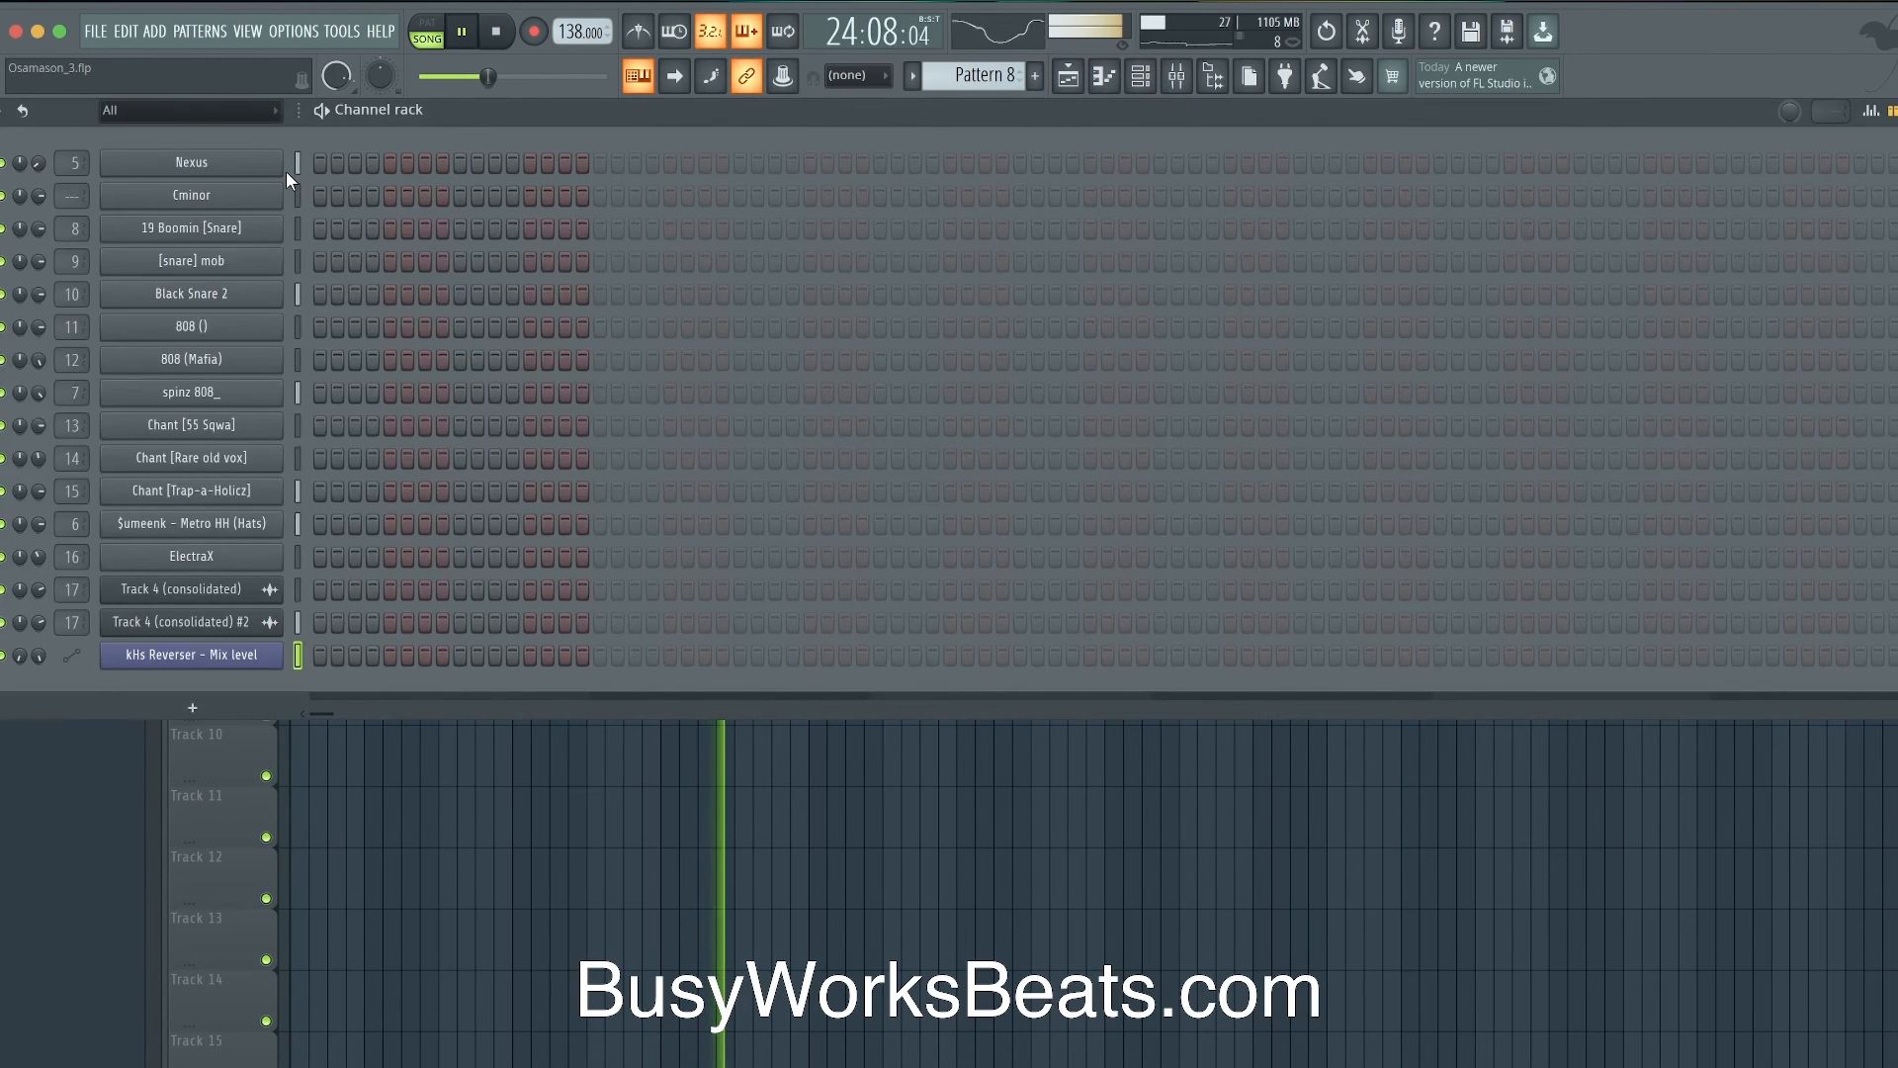
pyautogui.click(192, 392)
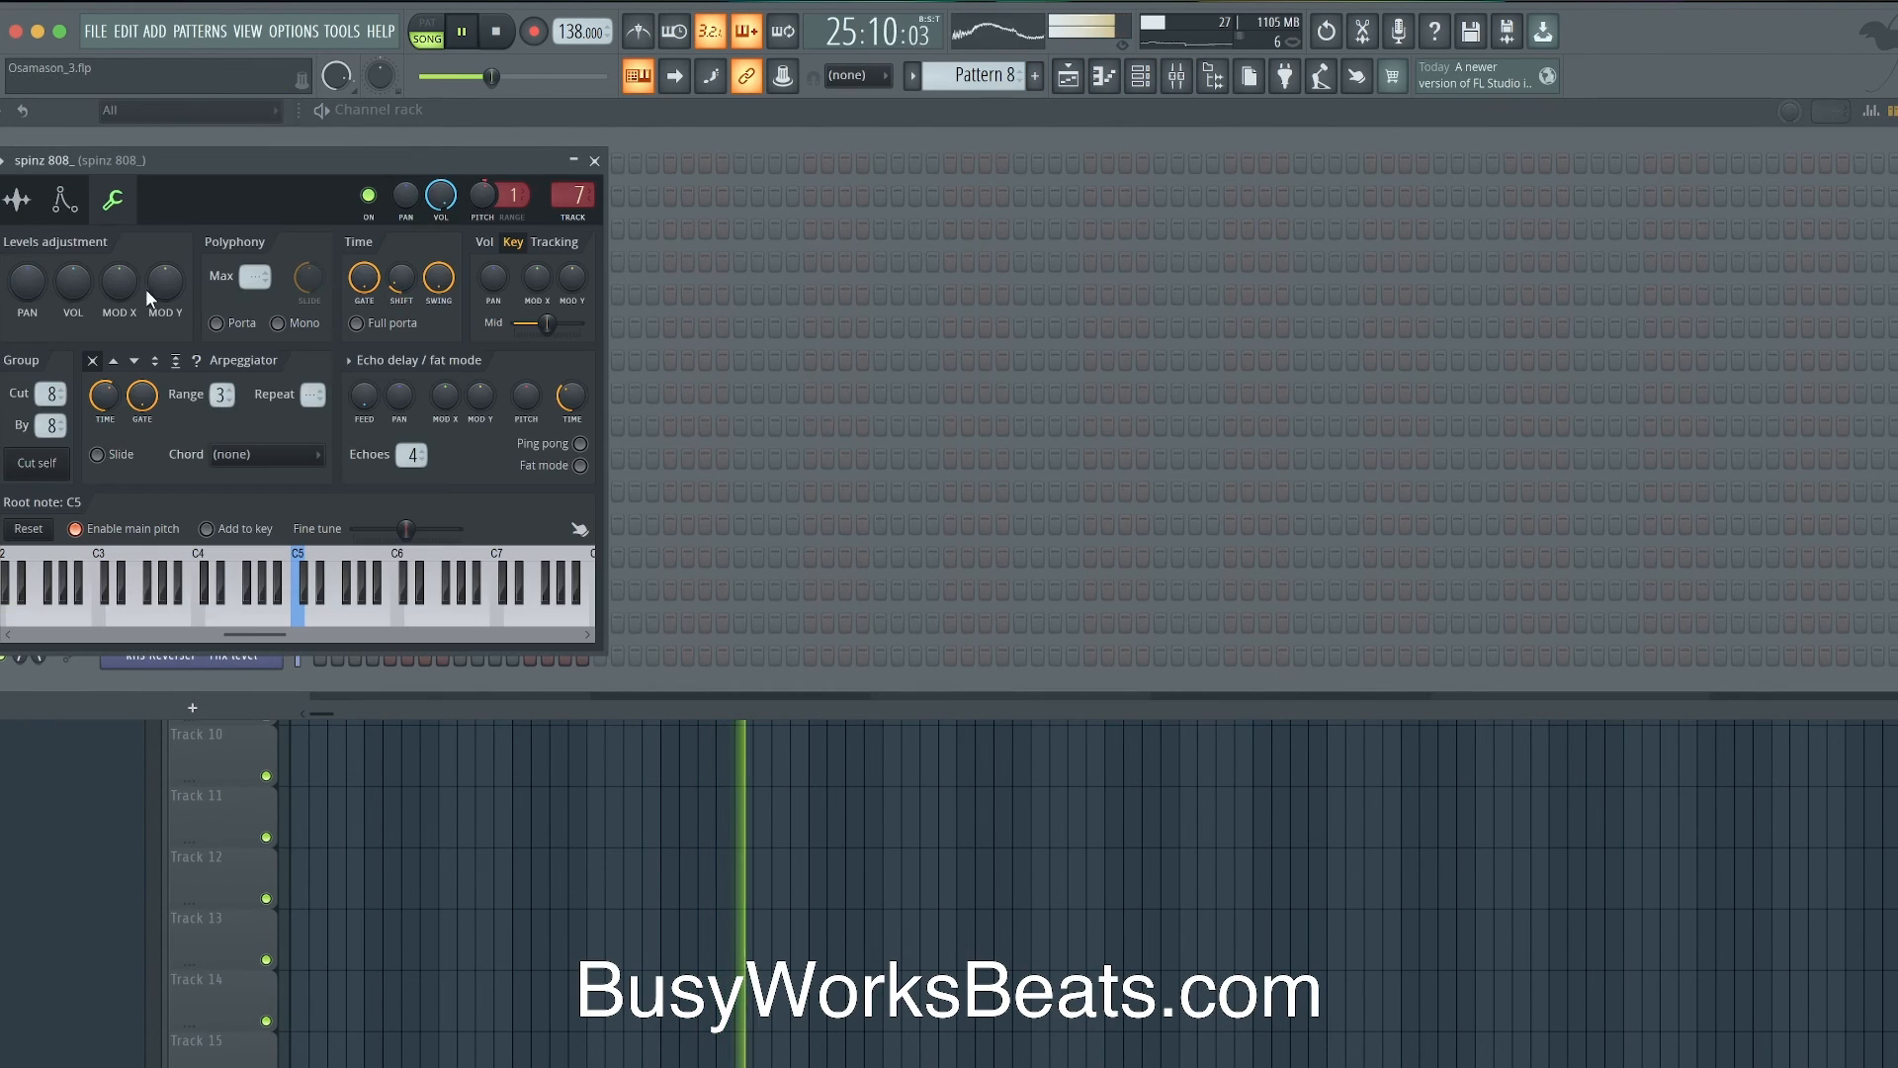
pyautogui.click(17, 201)
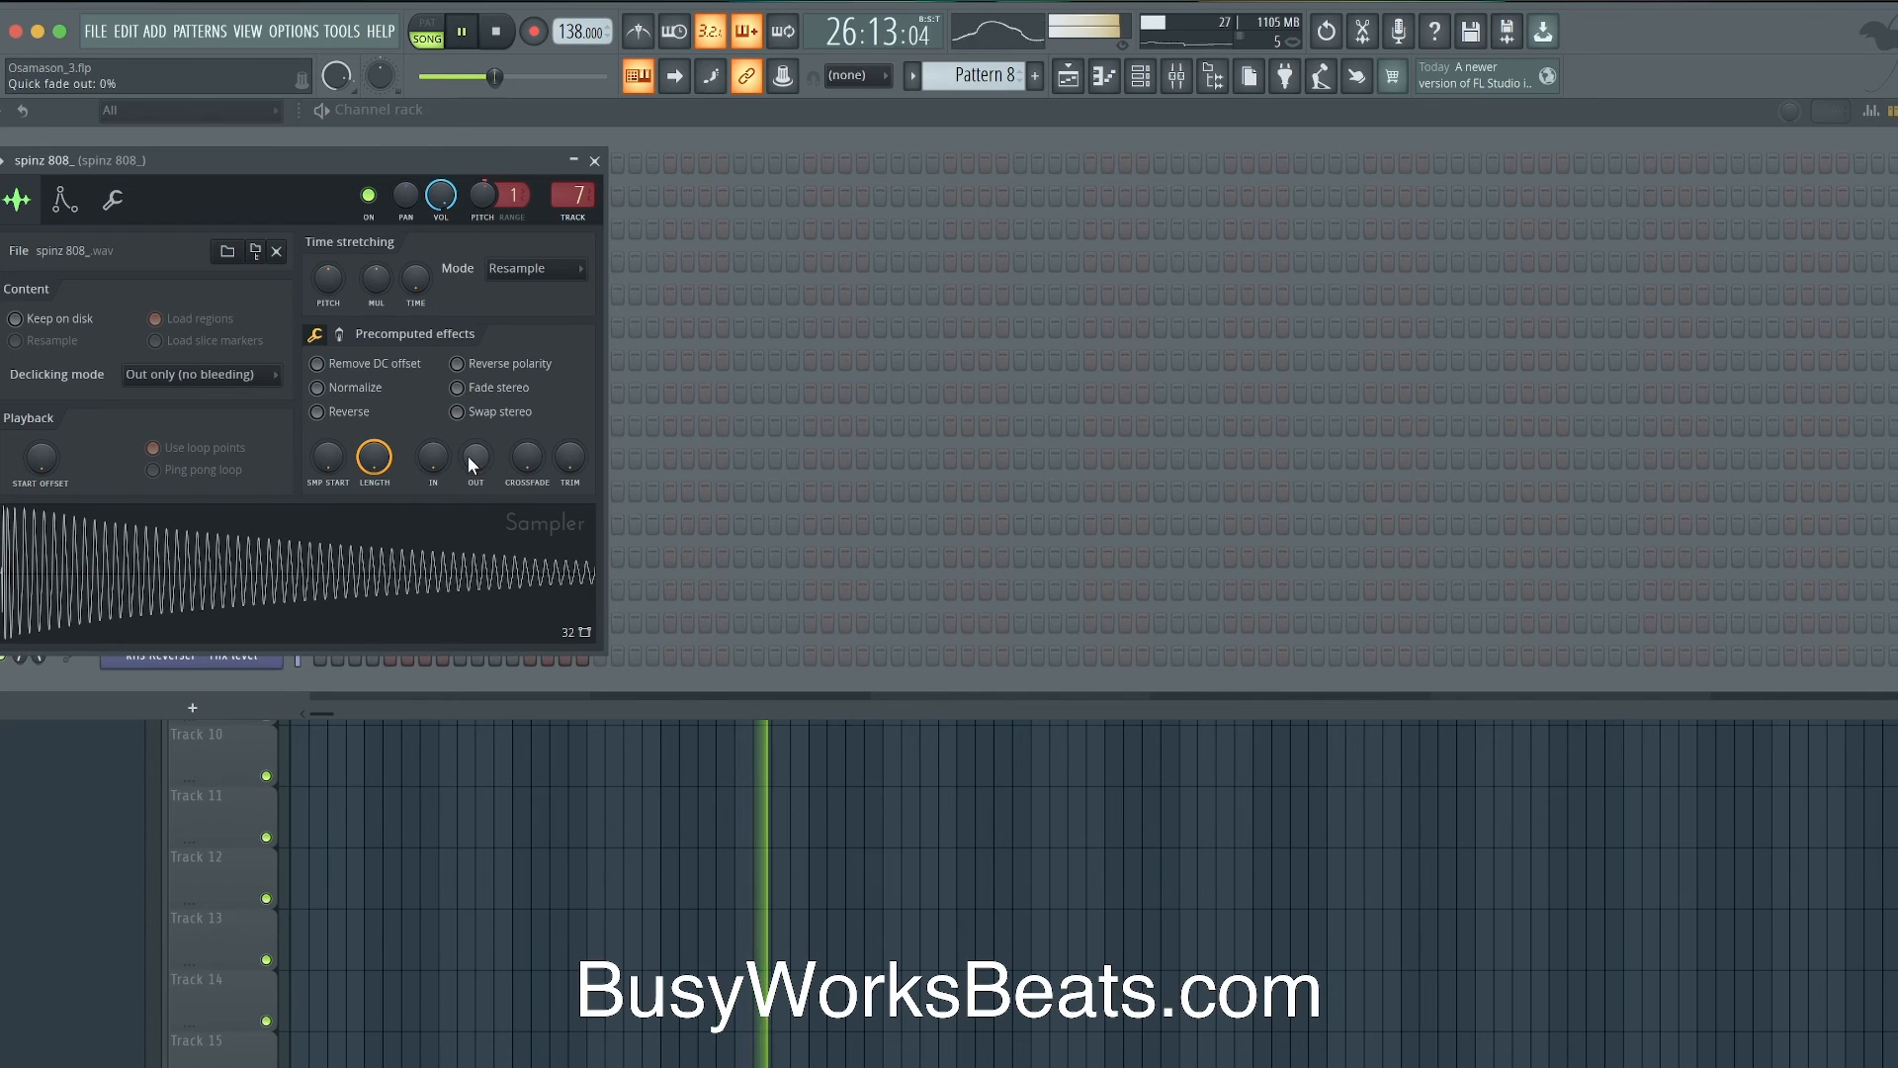
pyautogui.scroll(5, 472, 458)
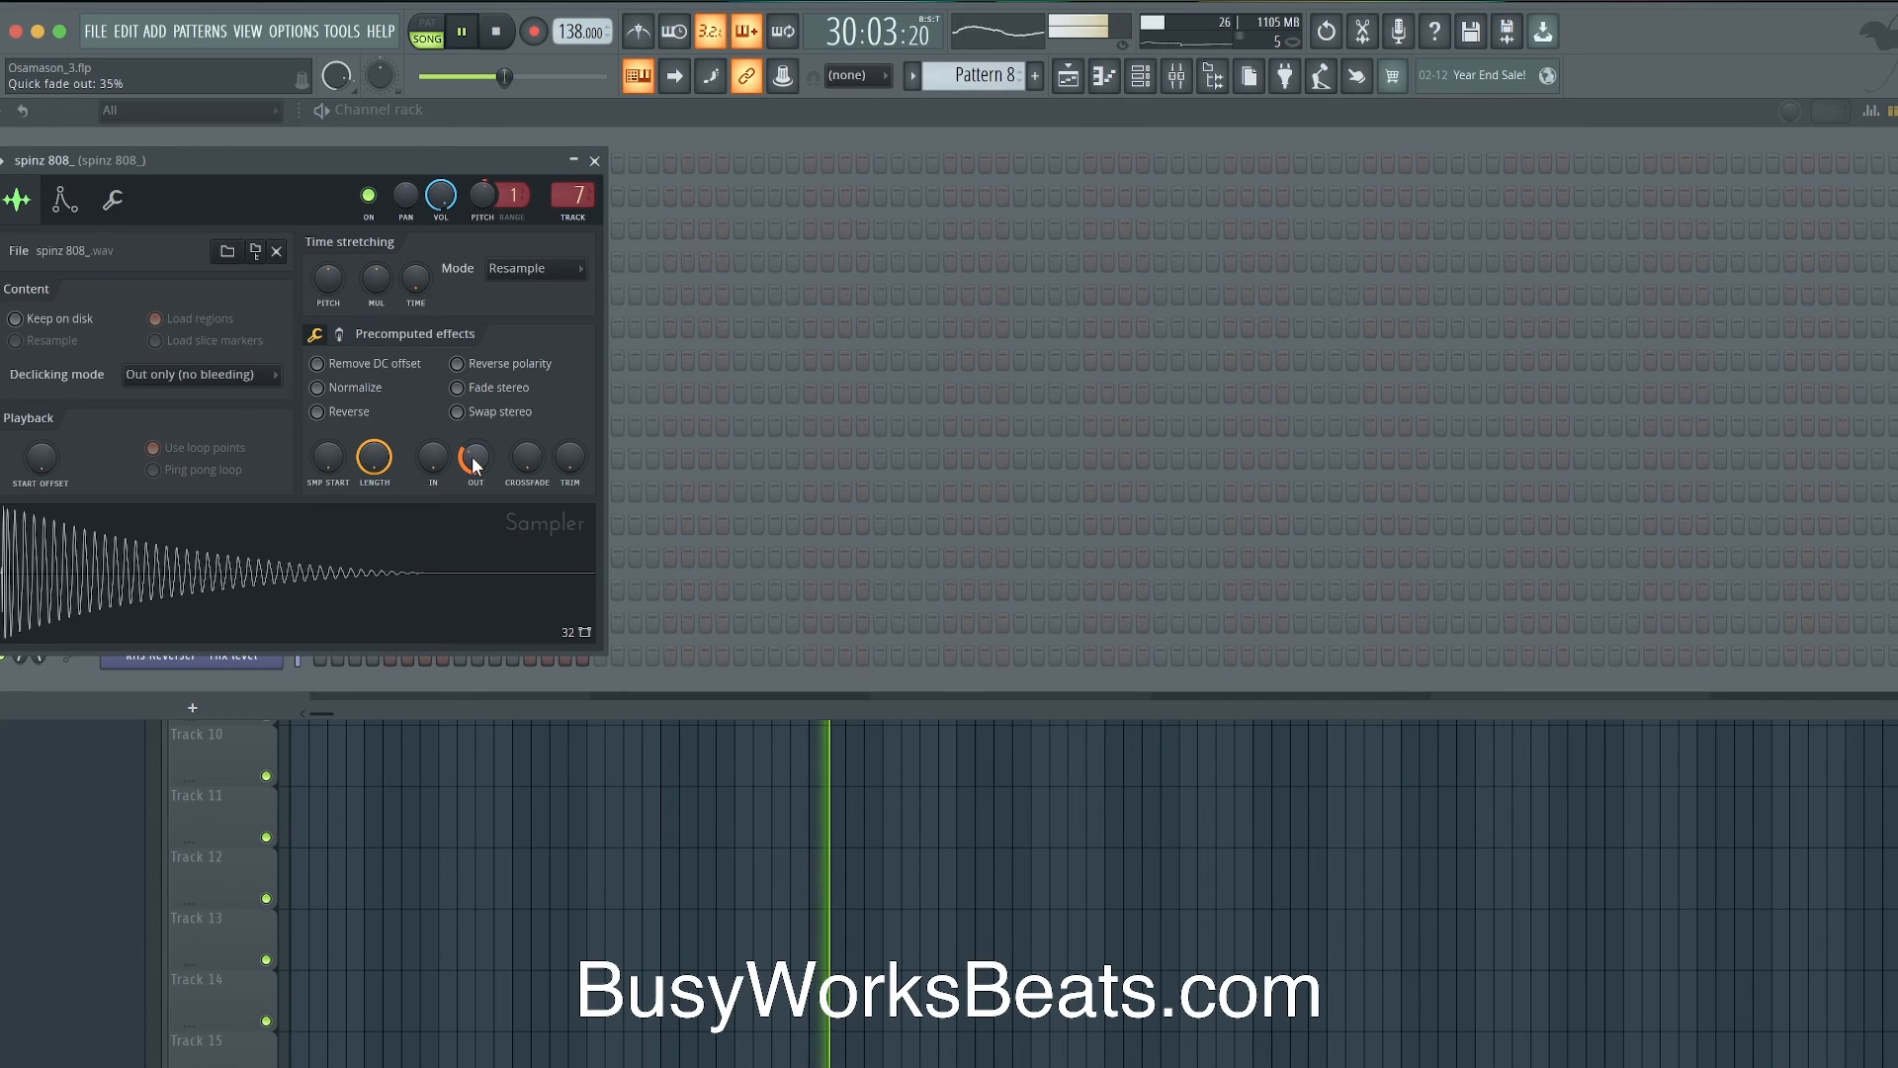
pyautogui.scroll(-3, 472, 455)
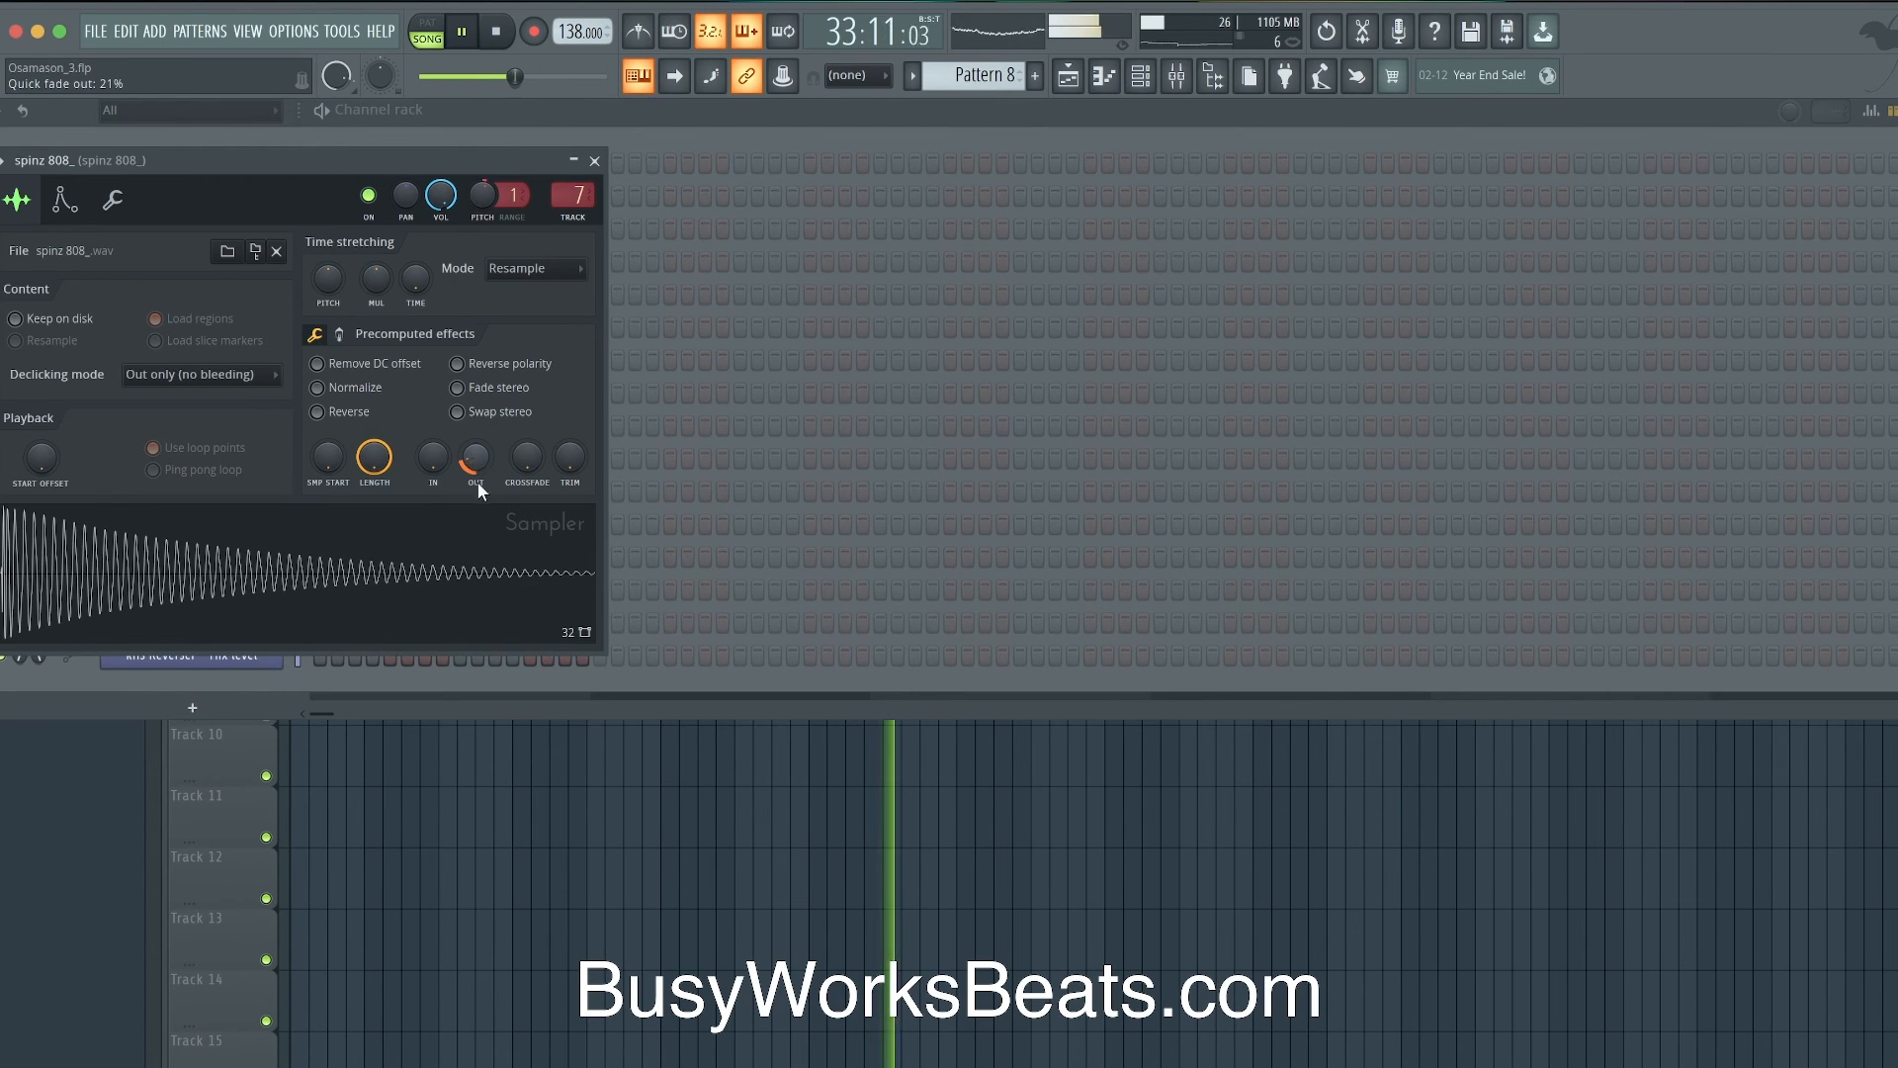
pyautogui.rightClick(654, 833)
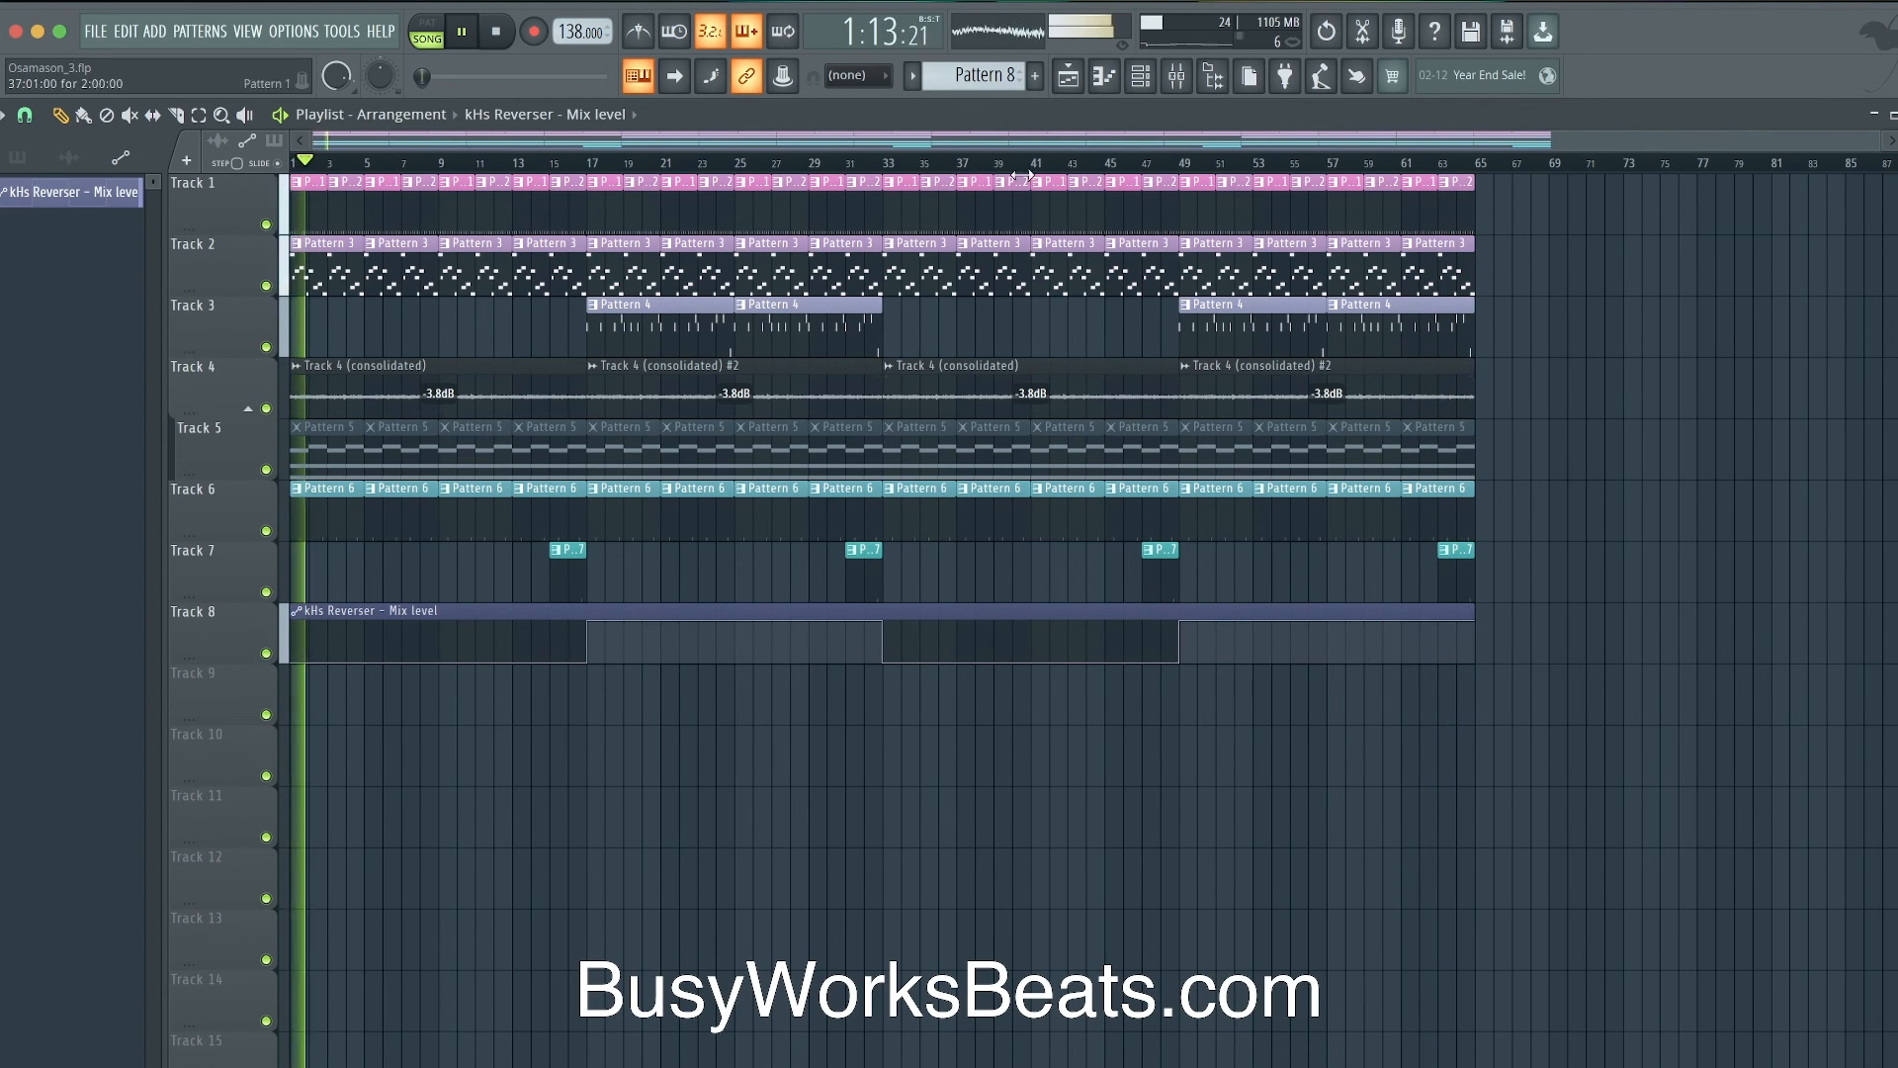
pyautogui.click(1180, 79)
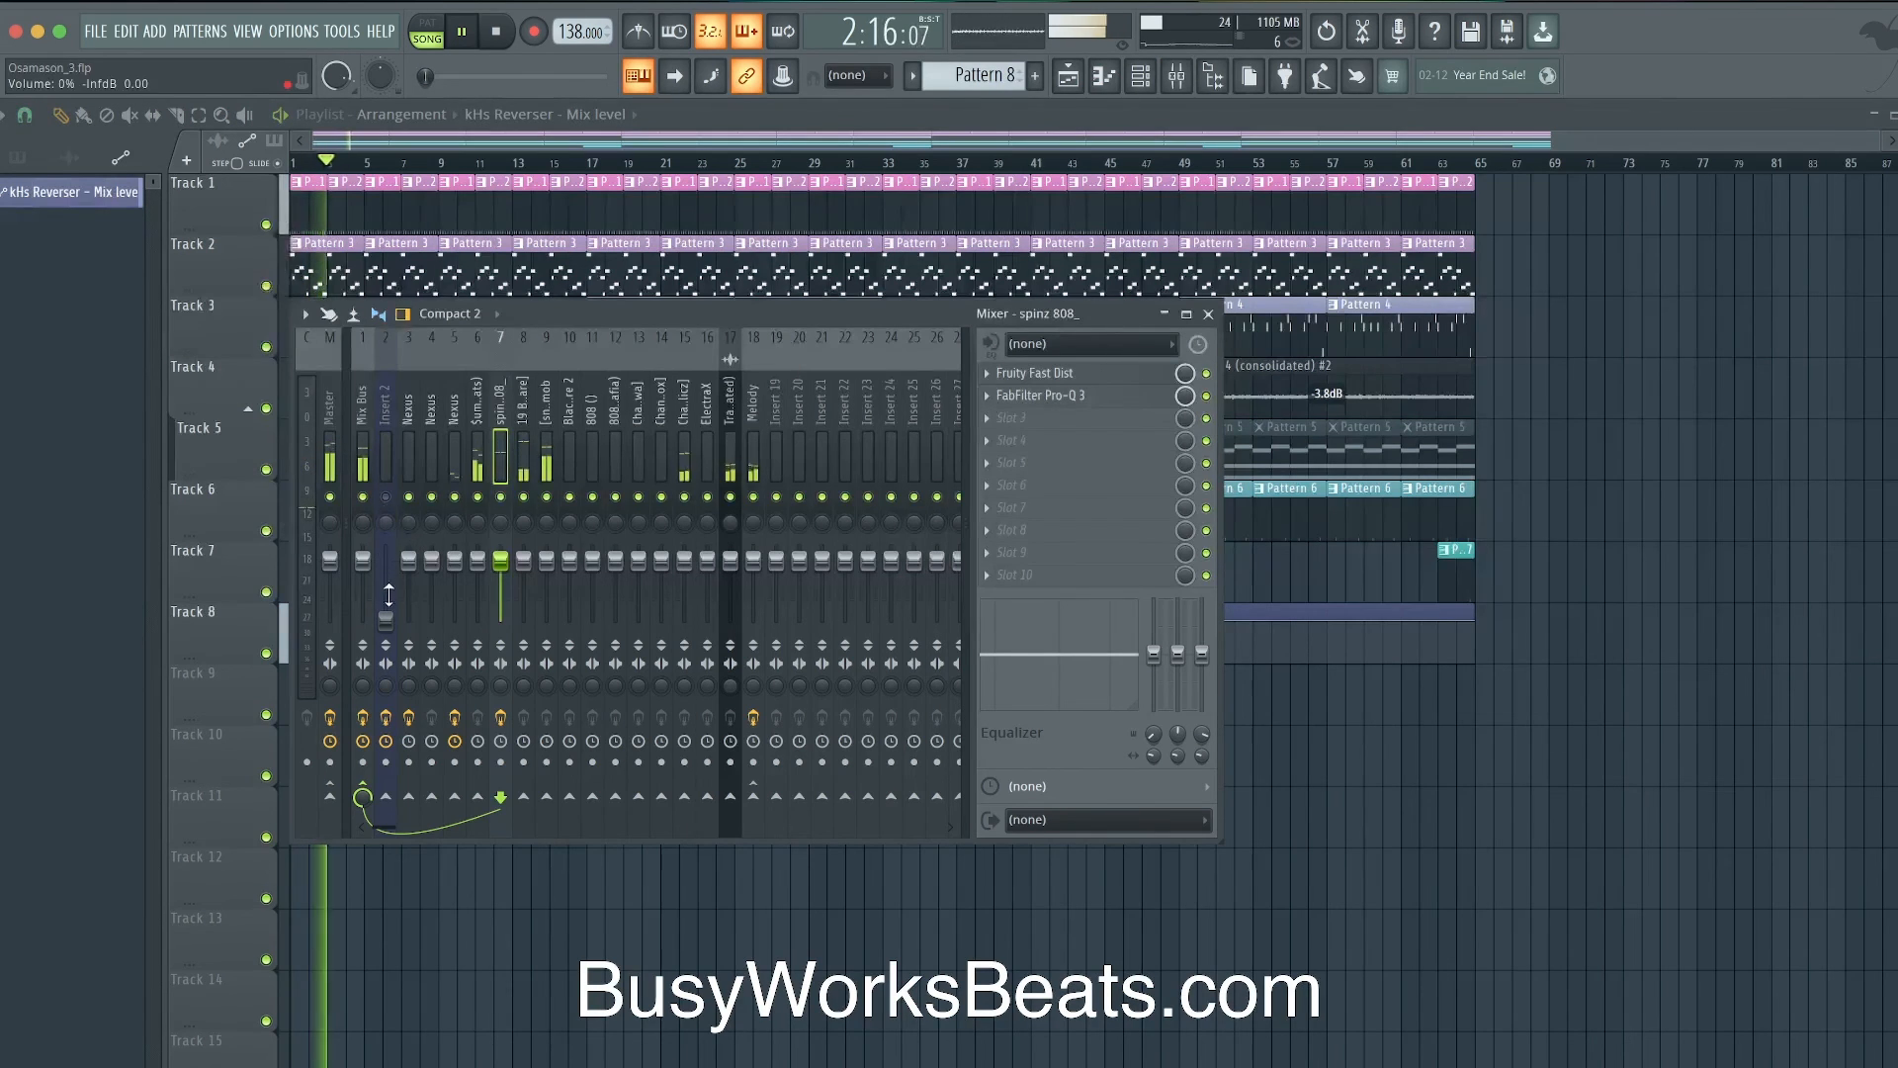
pyautogui.click(388, 628)
pyautogui.press('F2')
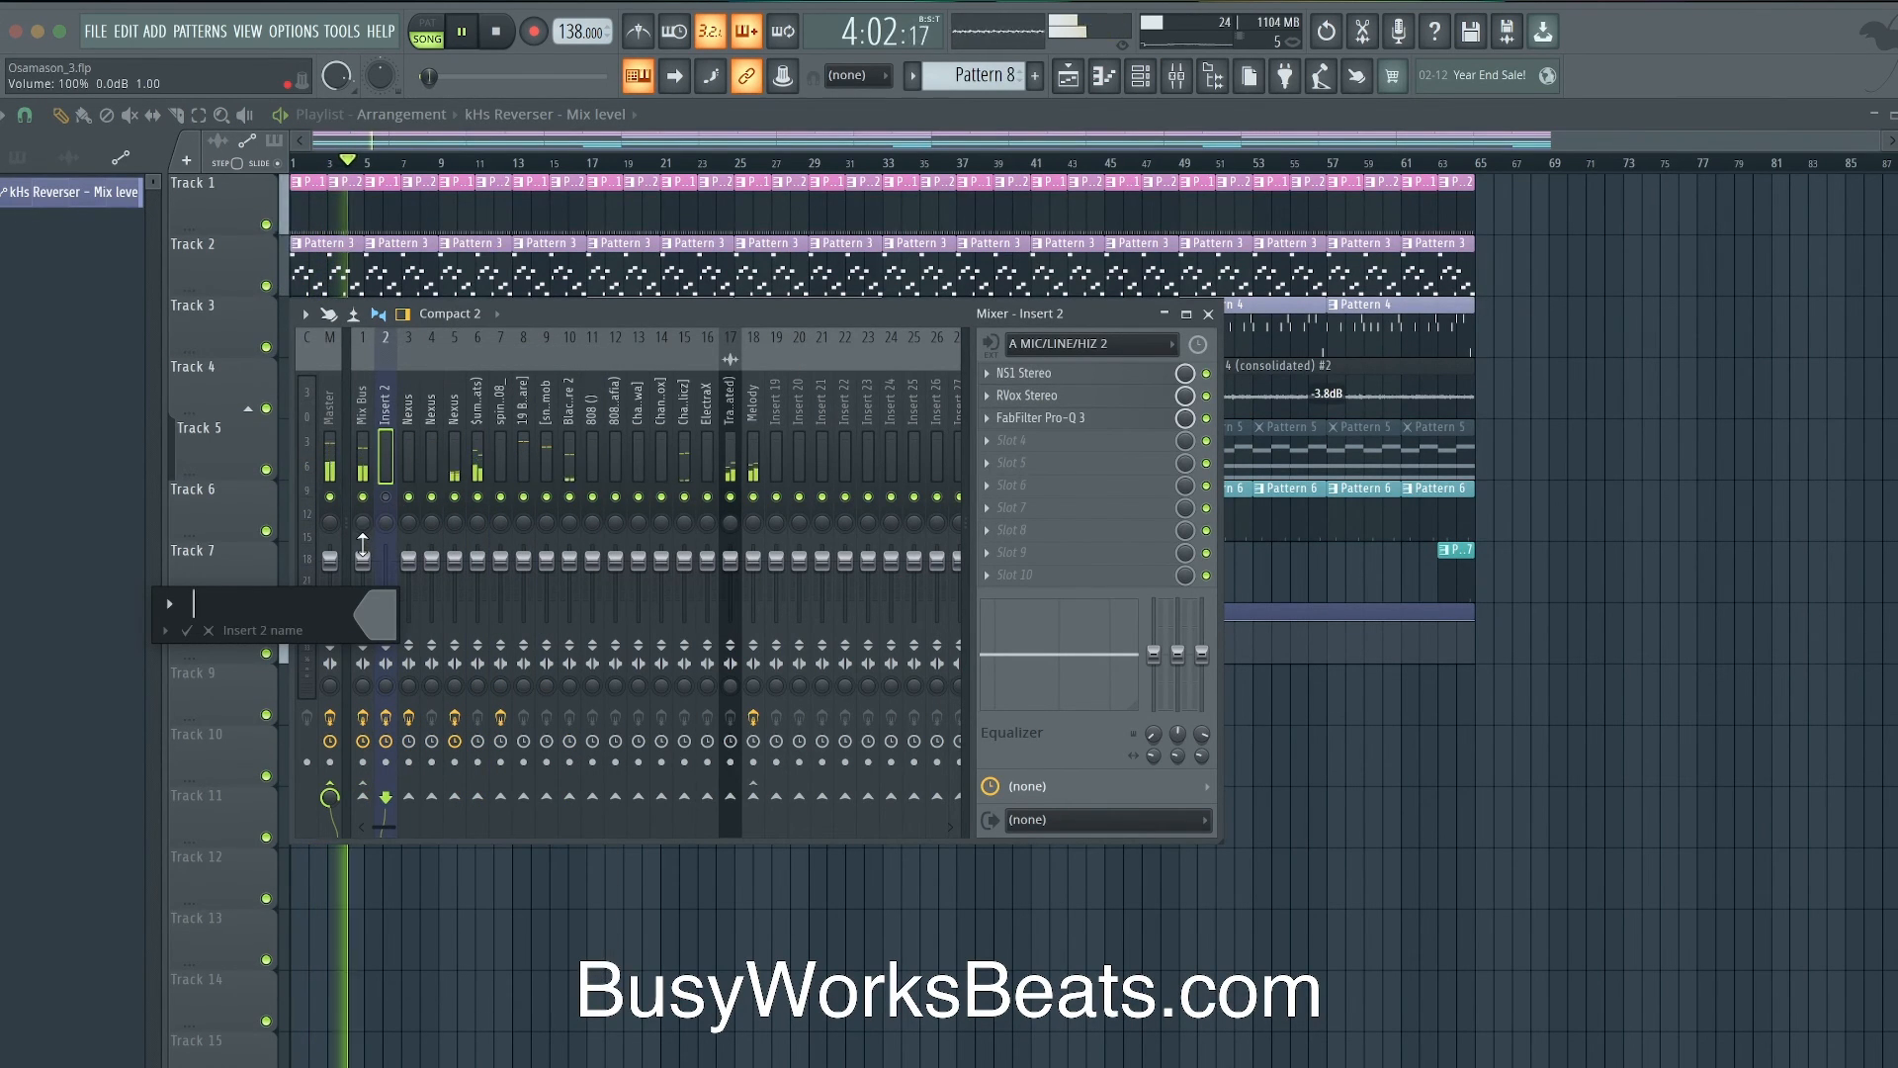
pyautogui.press('Escape')
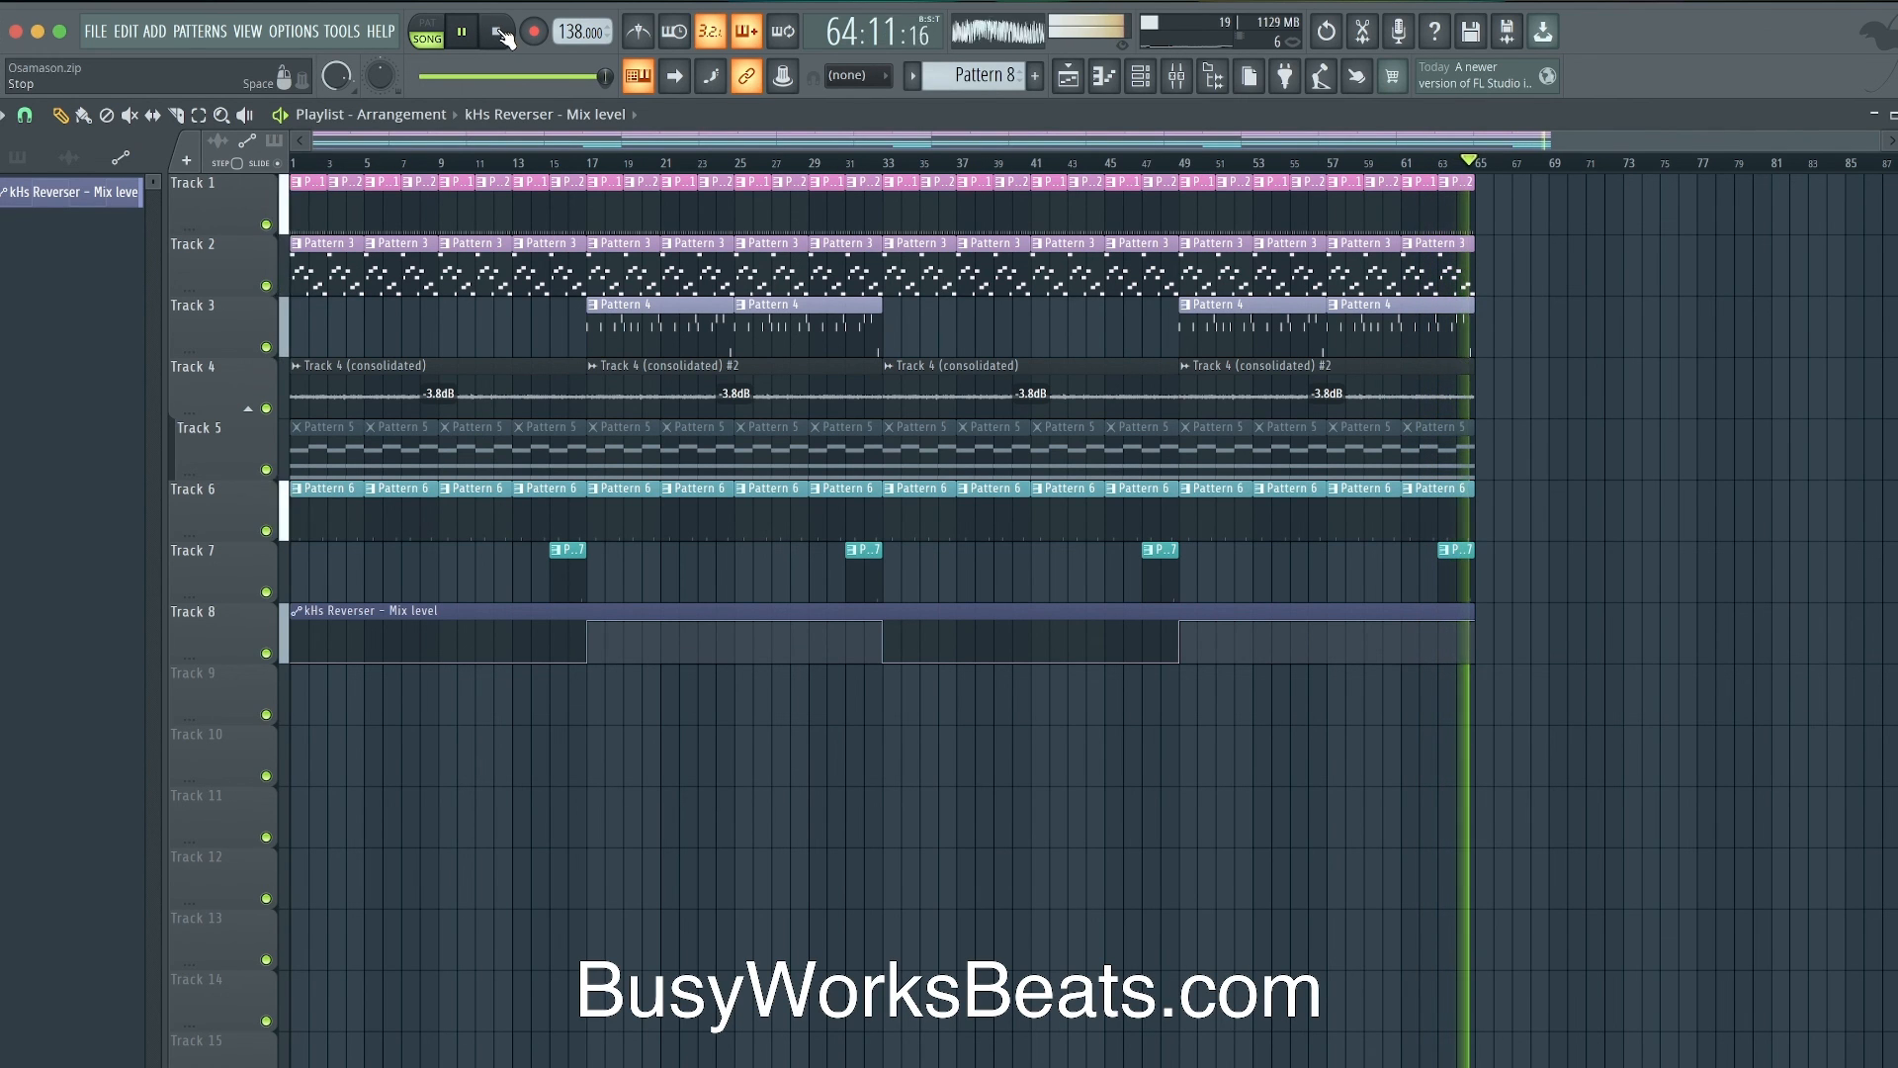
# - Stop the song playback and open the mixer
pyautogui.click(504, 37)
pyautogui.press('F9')
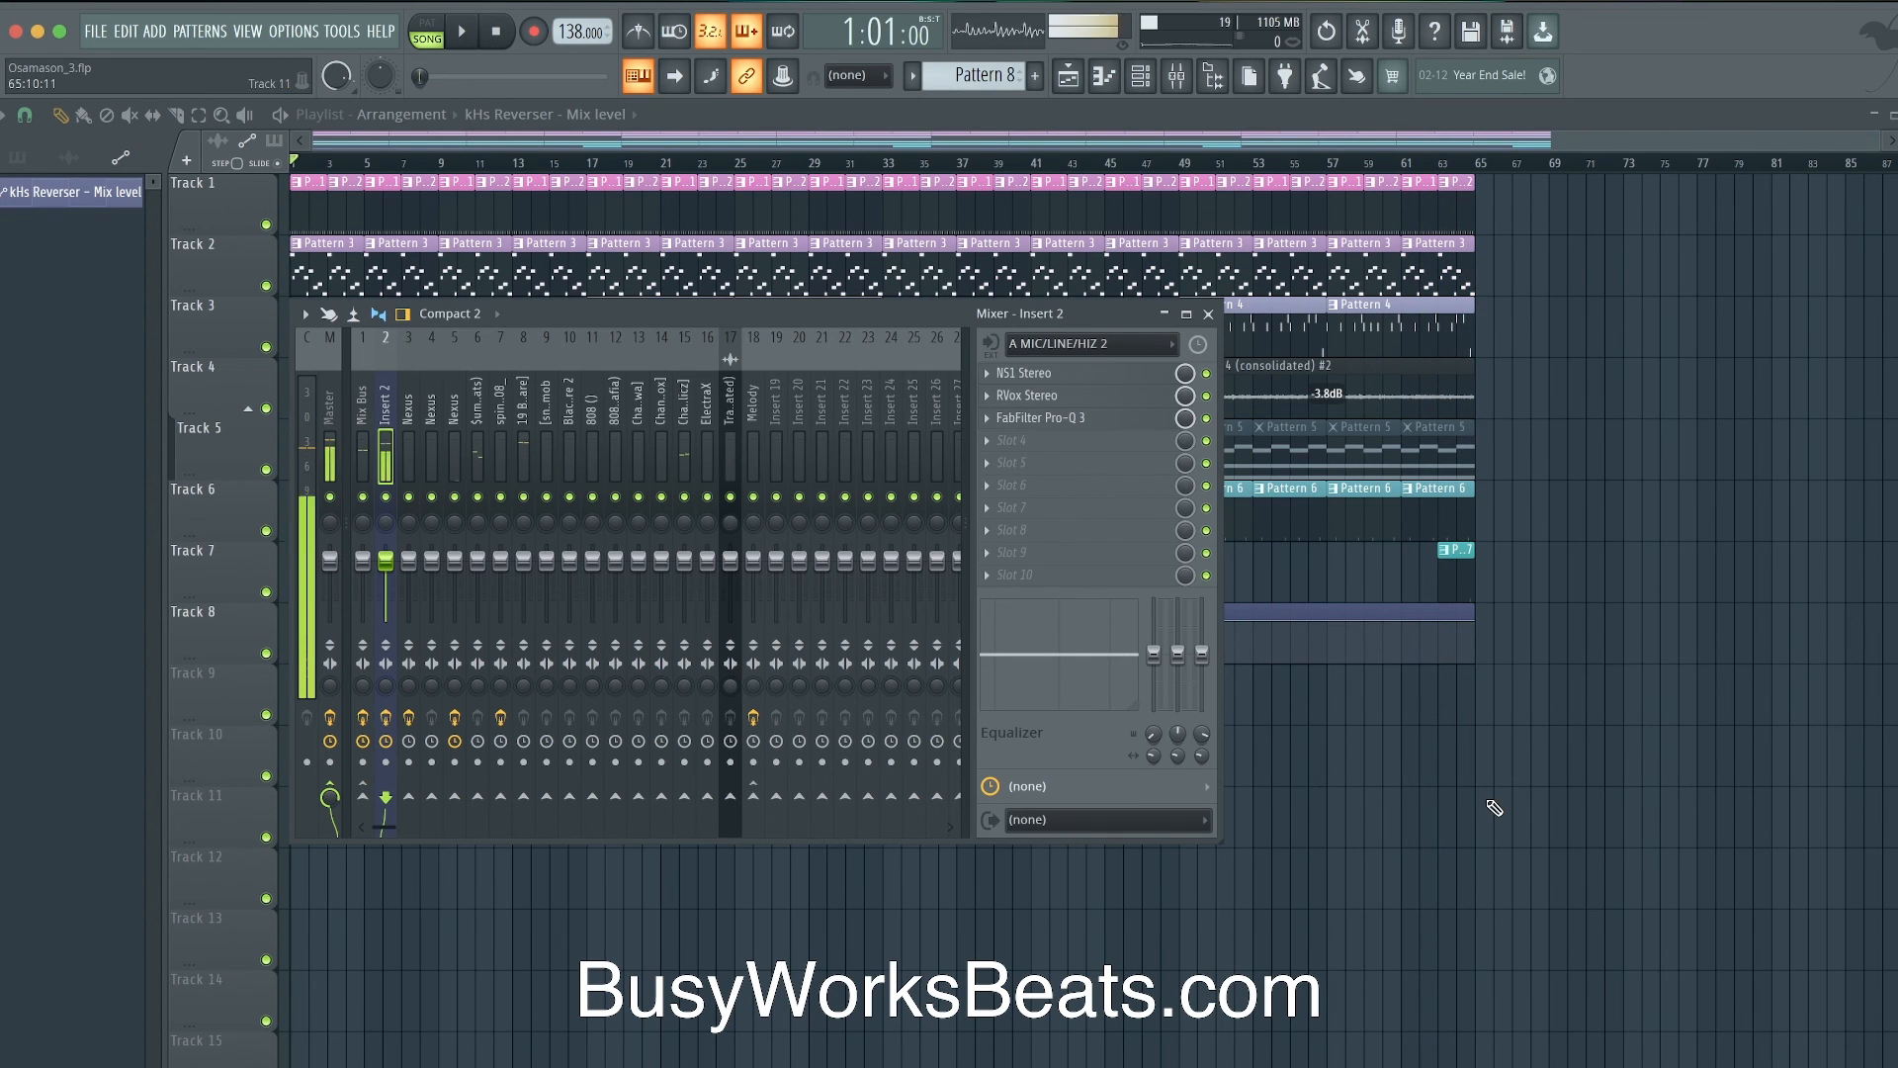